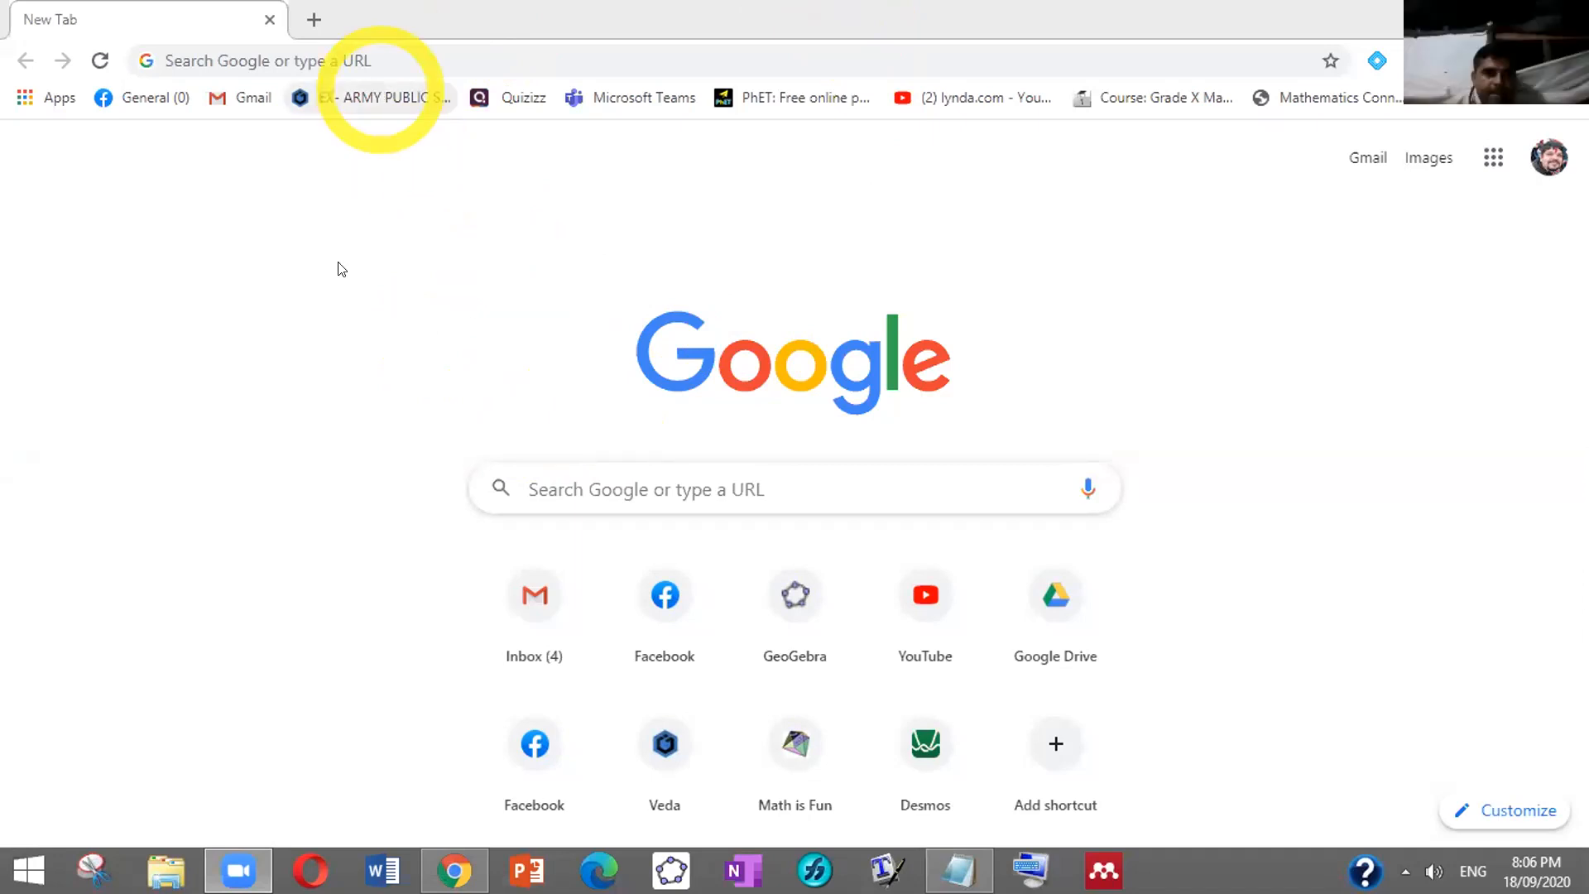
Go to geogebra.org by typing g in Chrome's address bar and accepting the suggestion
{"action": "left_click", "coordinate": [366, 54]}
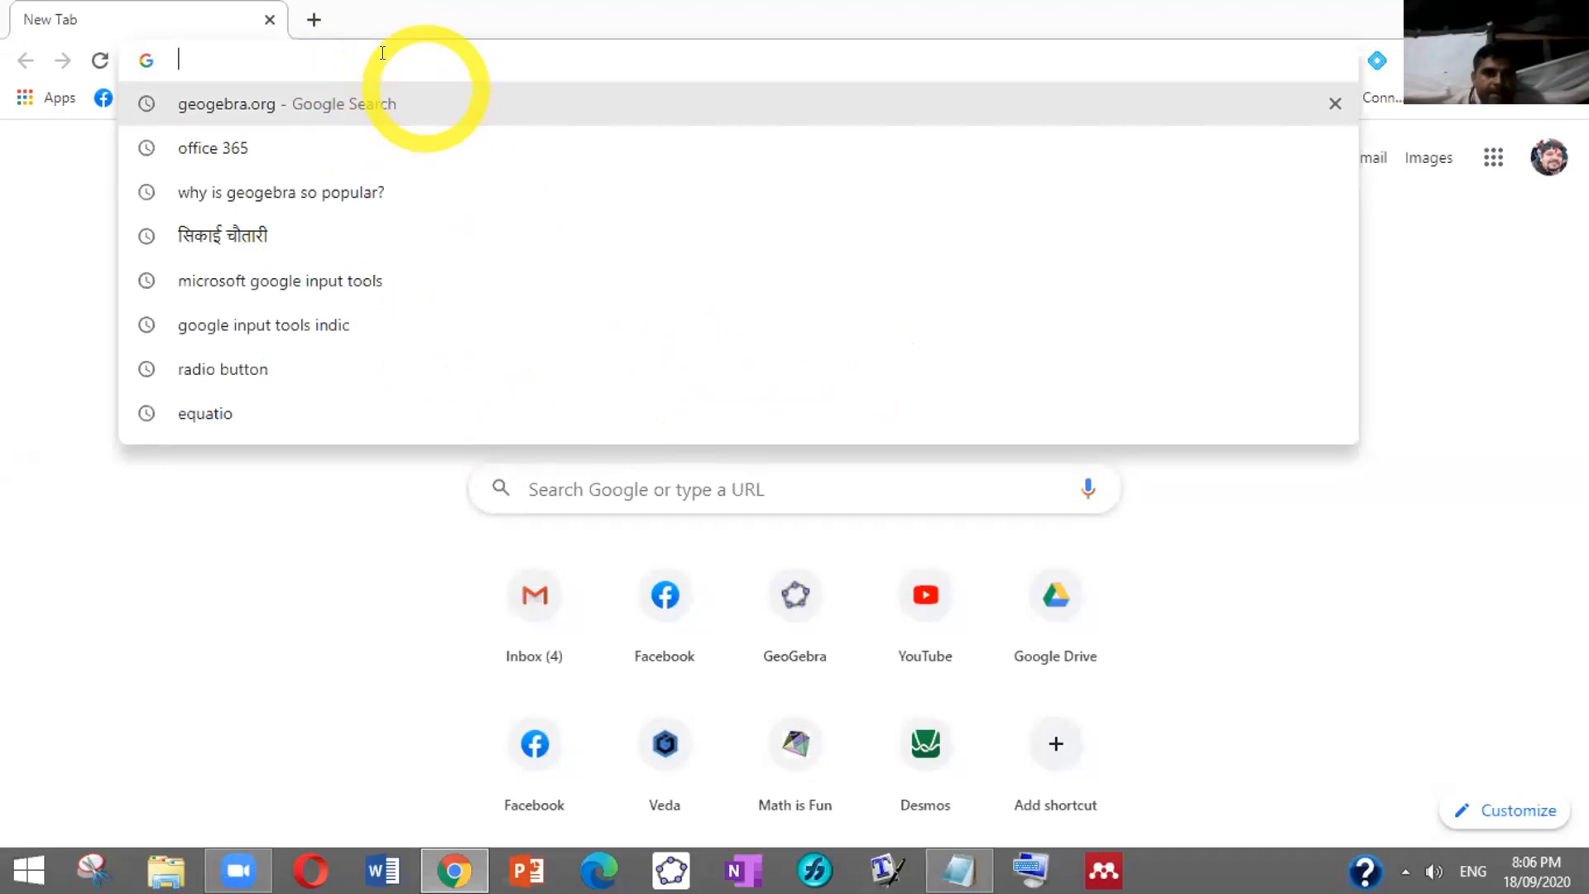
{"action": "left_click", "coordinate": [362, 47]}
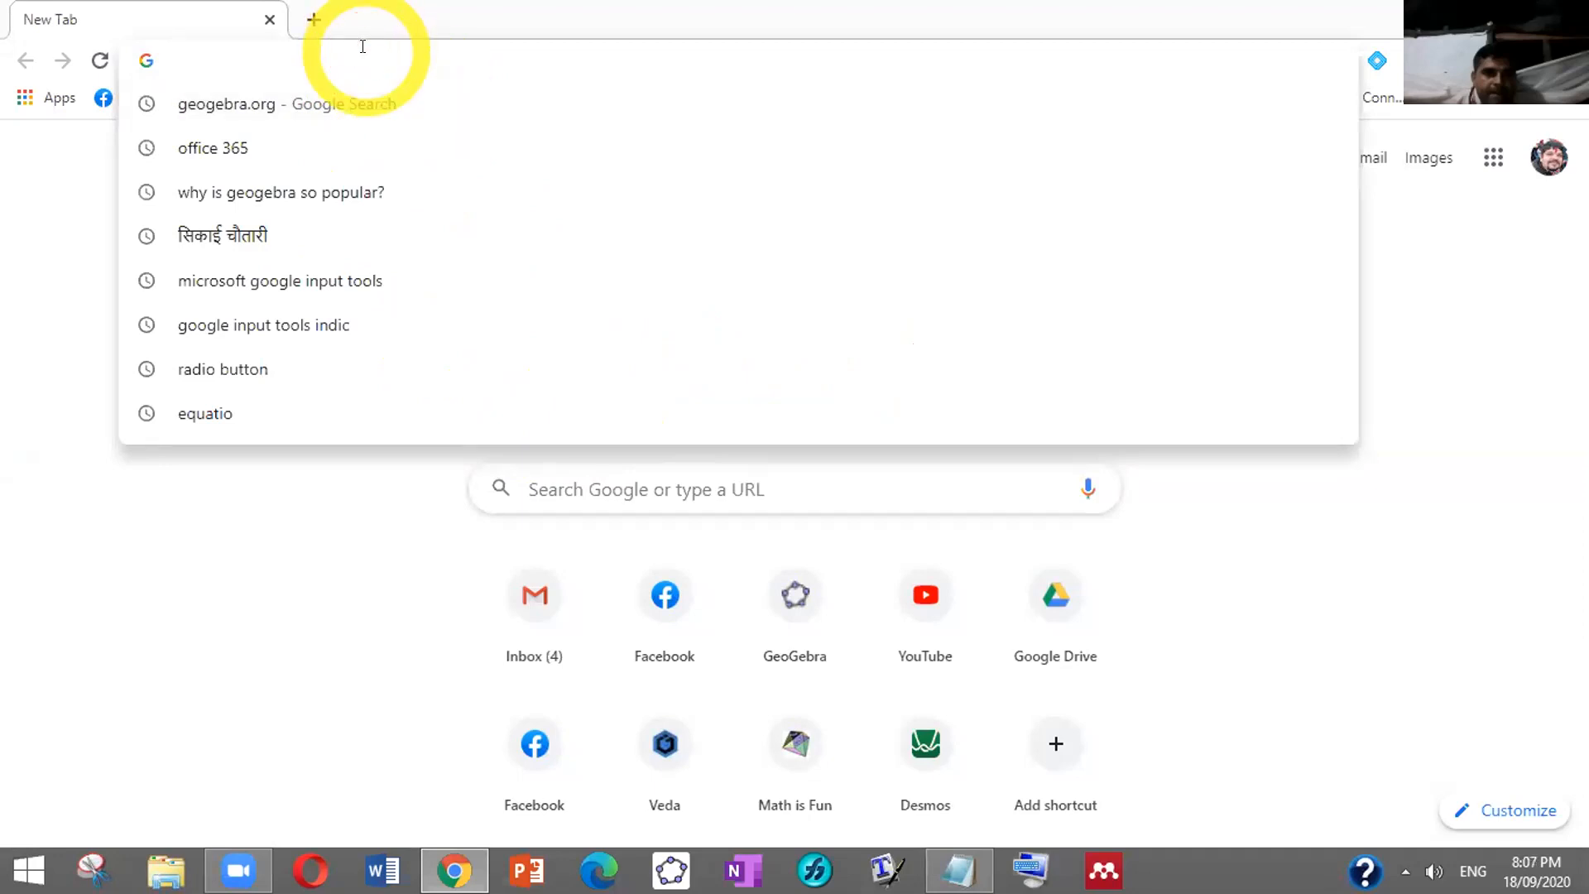
{"action": "type", "text": "geogebra.org"}
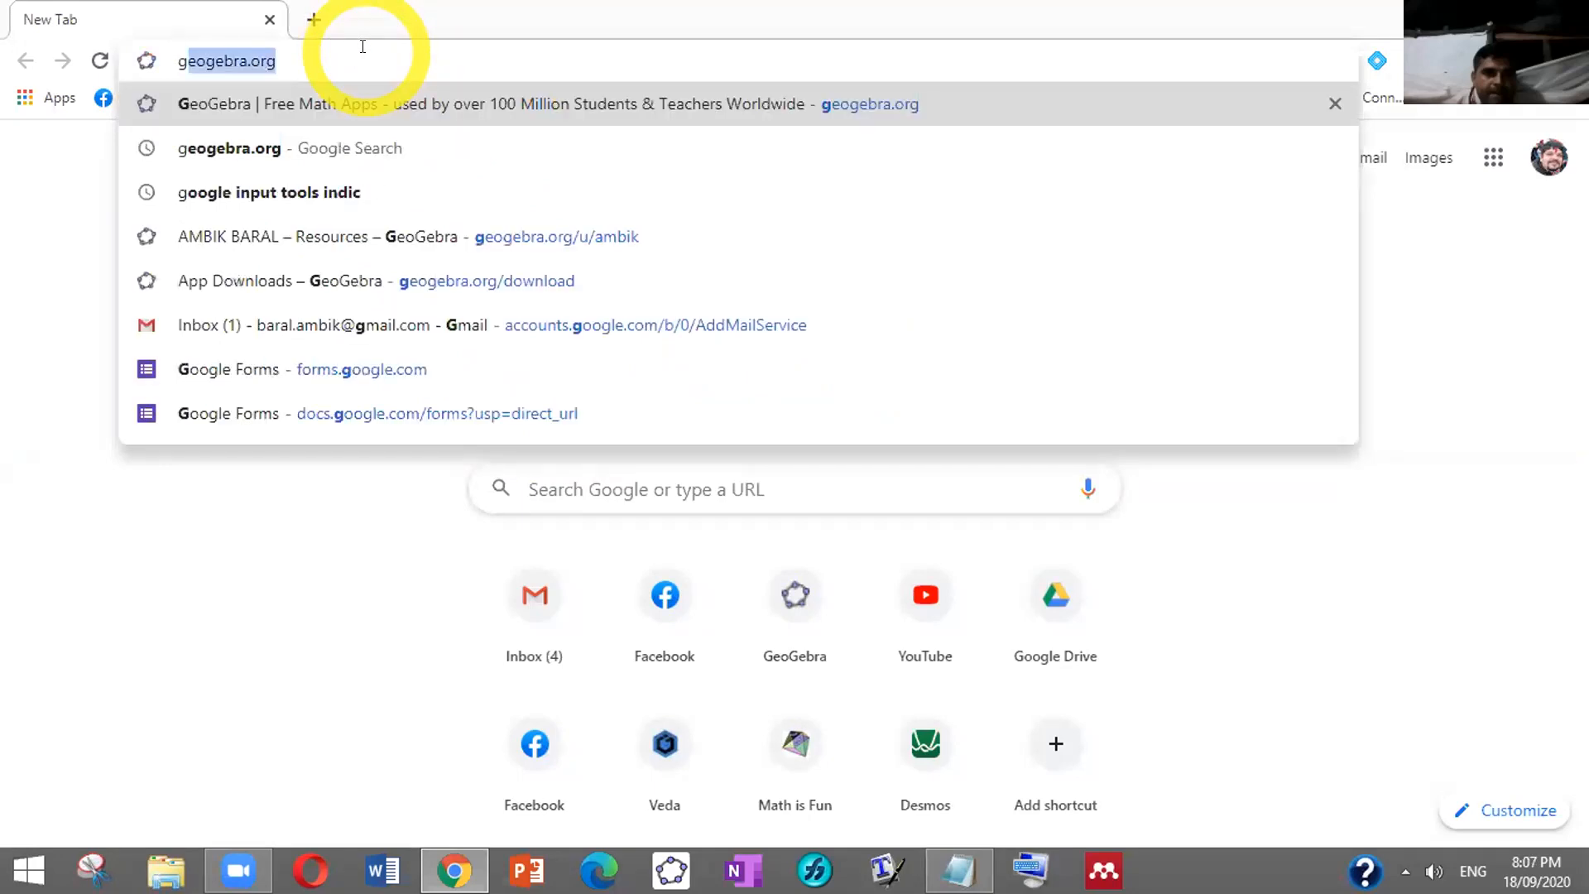
{"action": "left_click", "coordinate": [422, 50]}
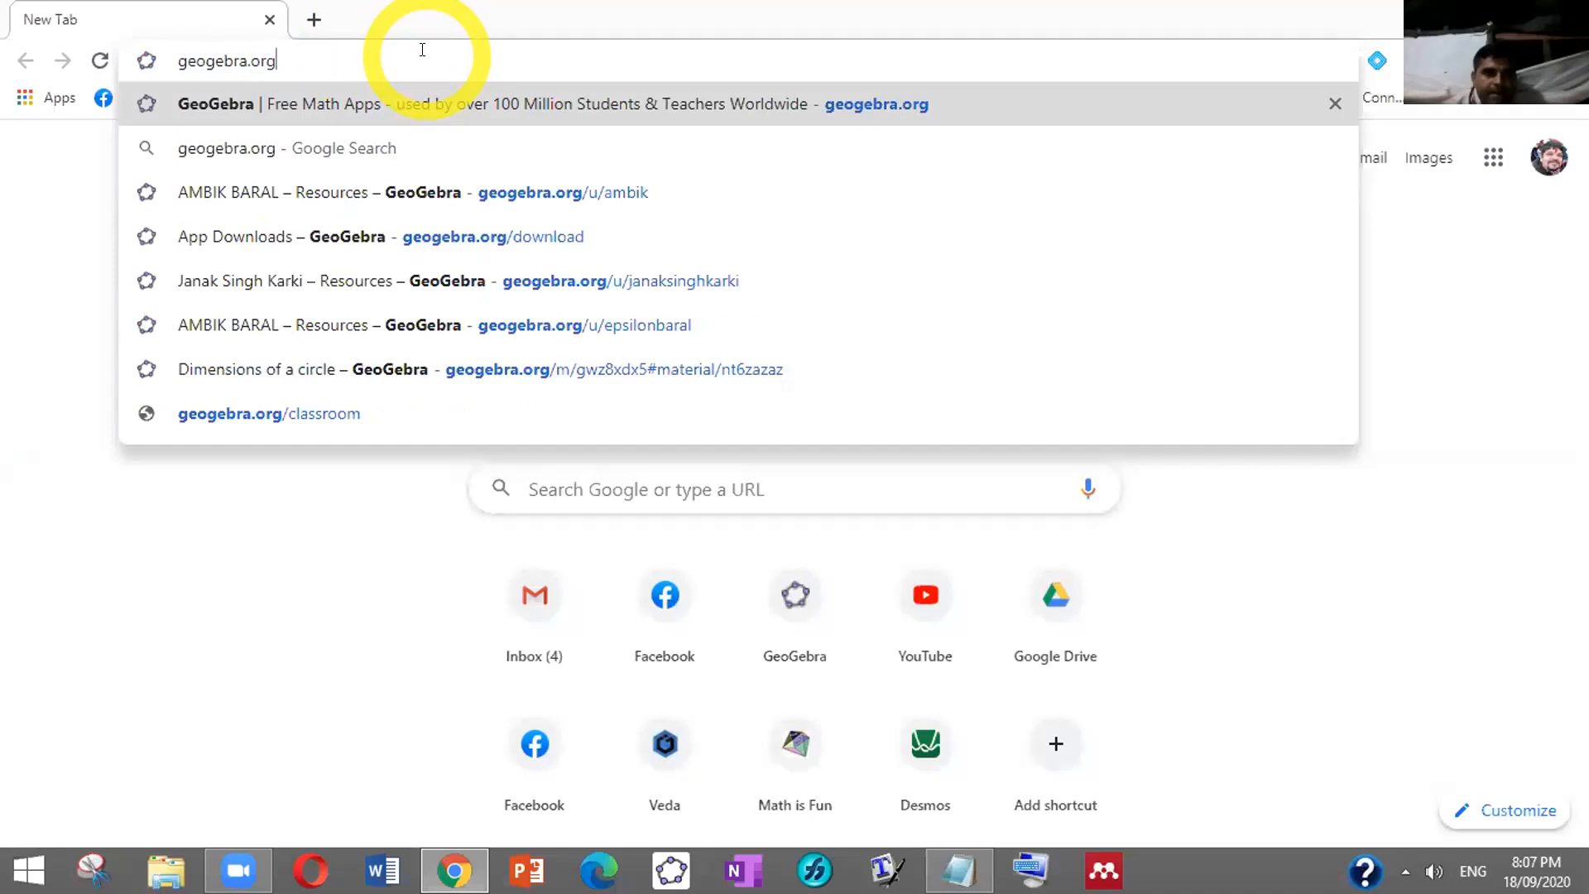
{"action": "key", "text": "Return"}
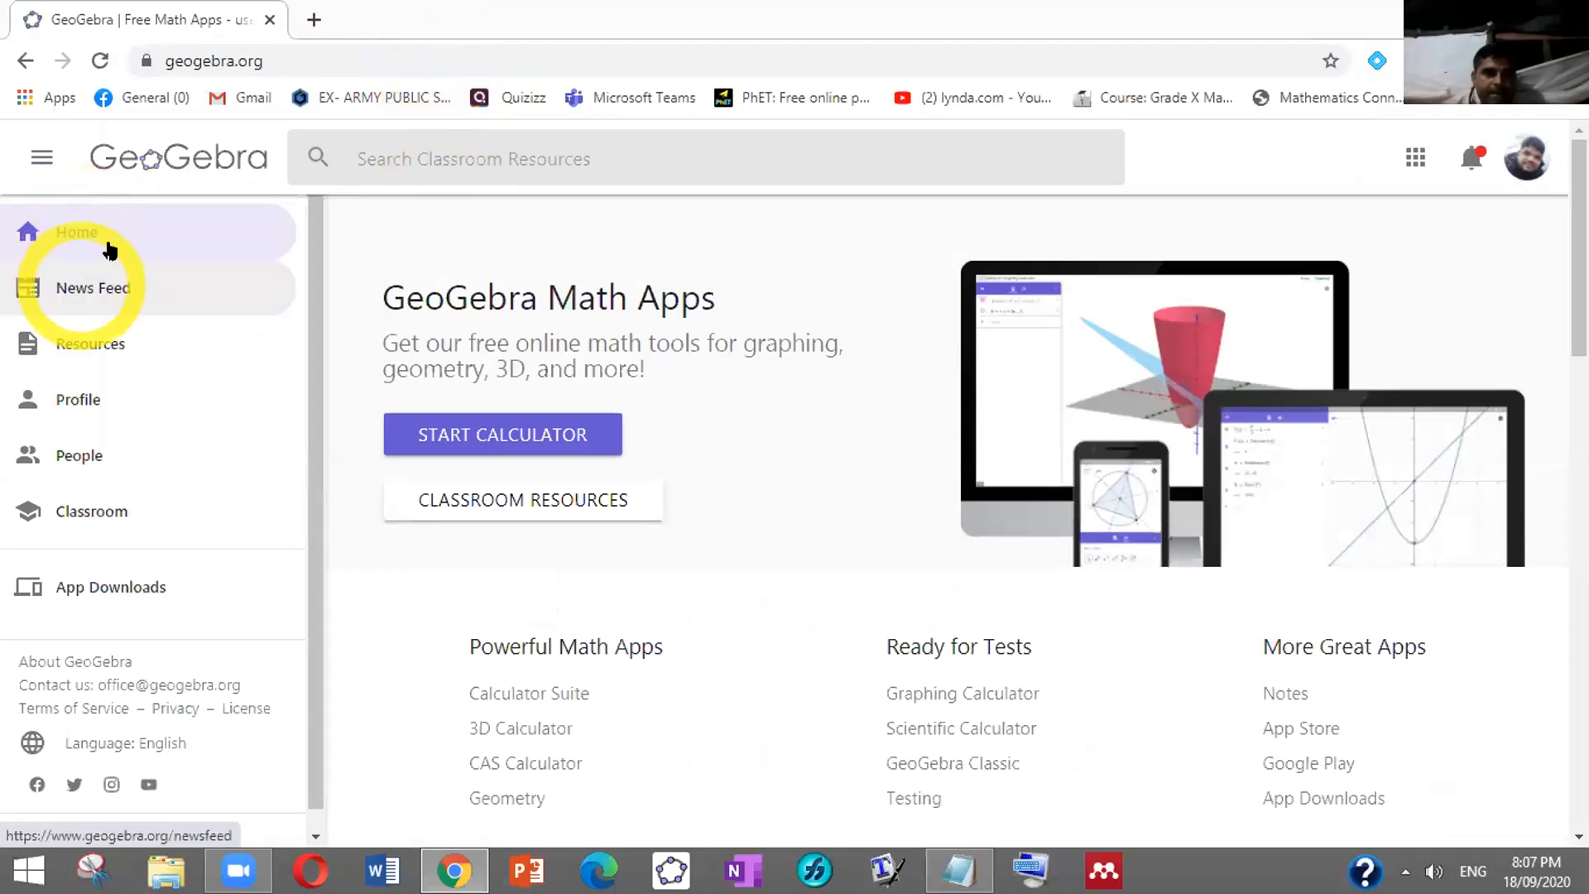
Look through News Feed, Resources and Profile, then go to the App Downloads page
{"action": "left_click", "coordinate": [73, 290]}
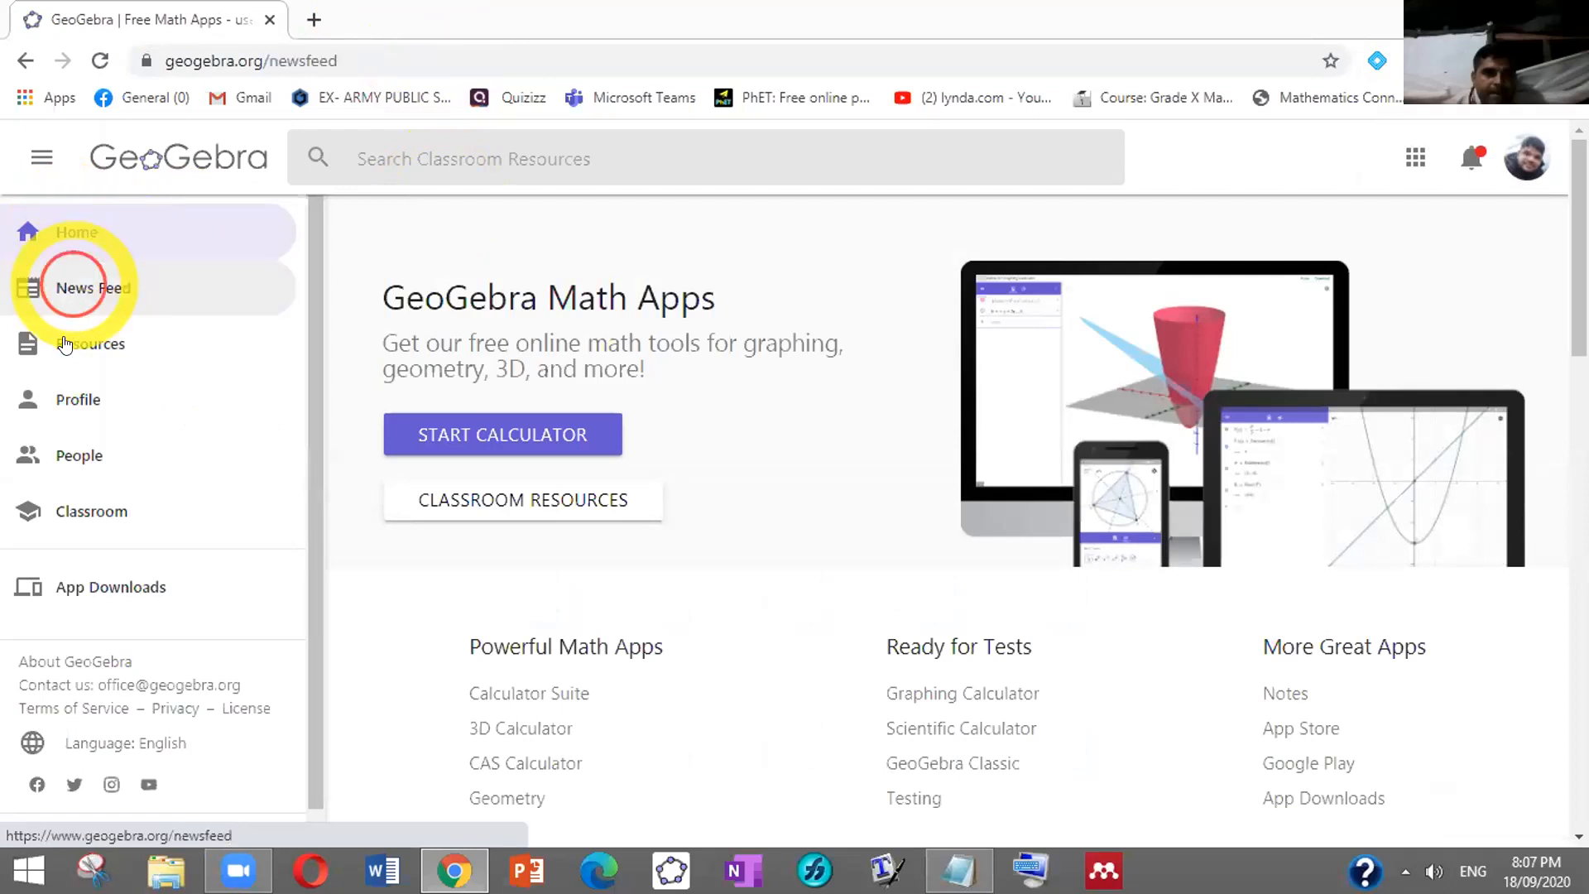
{"action": "left_click", "coordinate": [74, 344]}
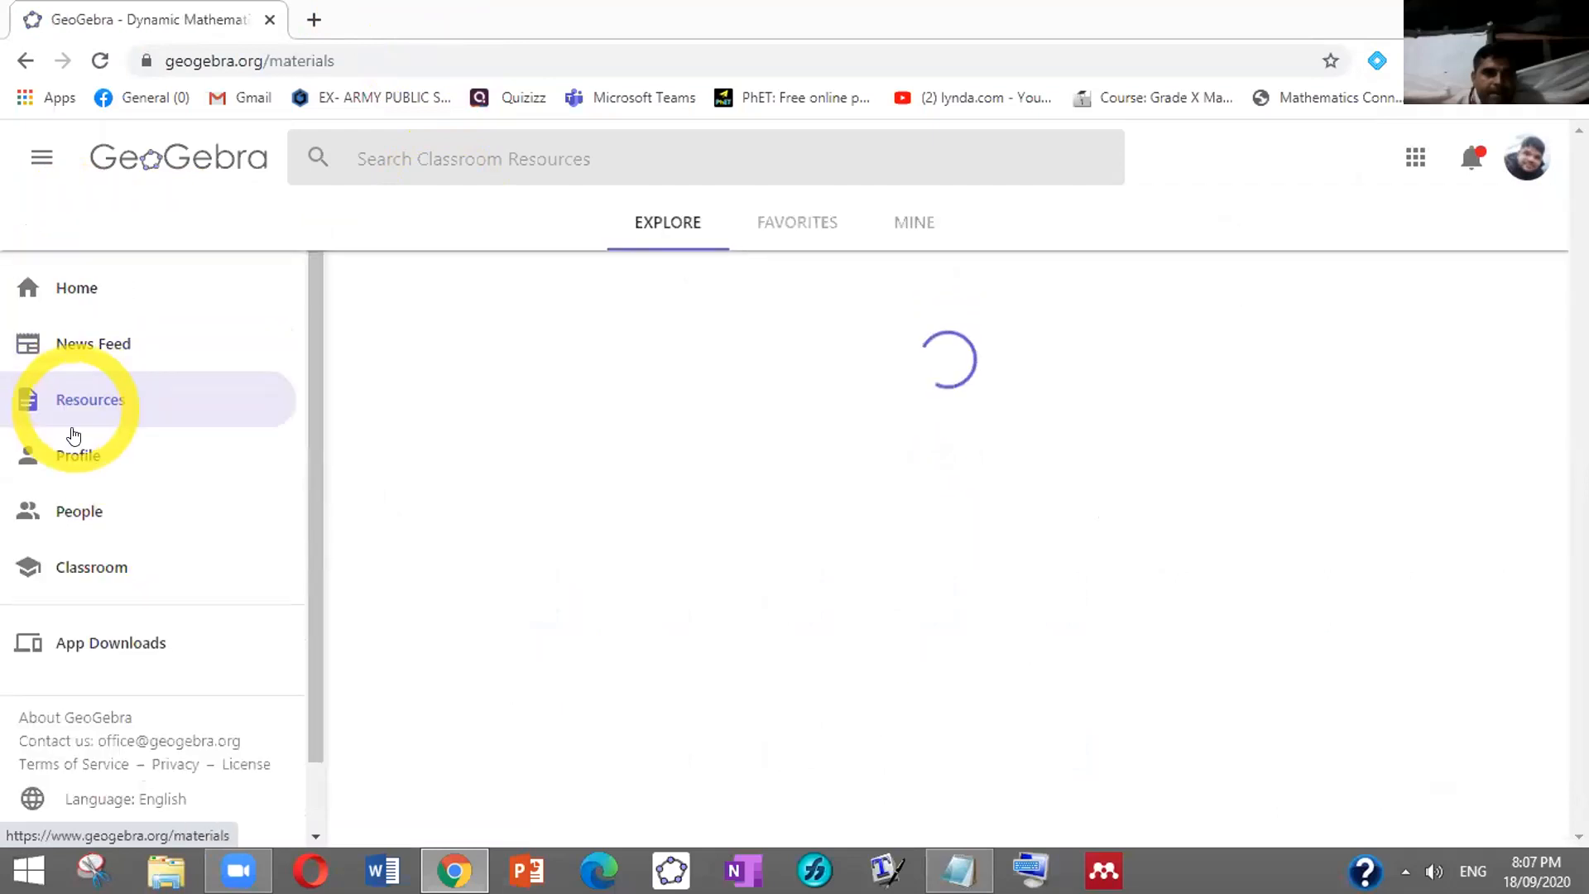
{"action": "left_click", "coordinate": [75, 464]}
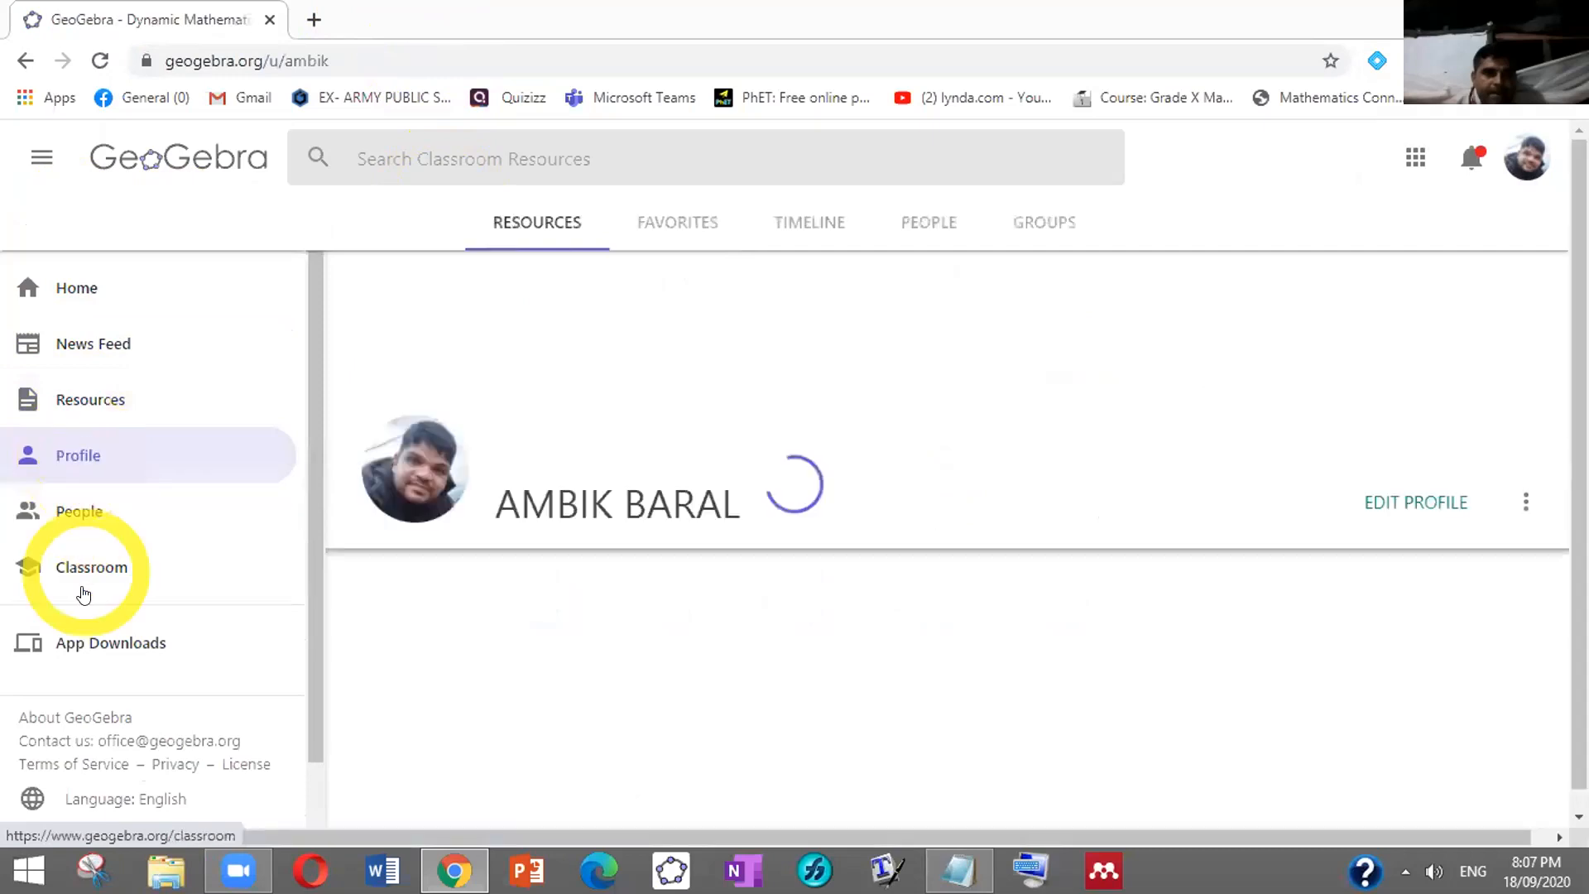
{"action": "left_click", "coordinate": [100, 644]}
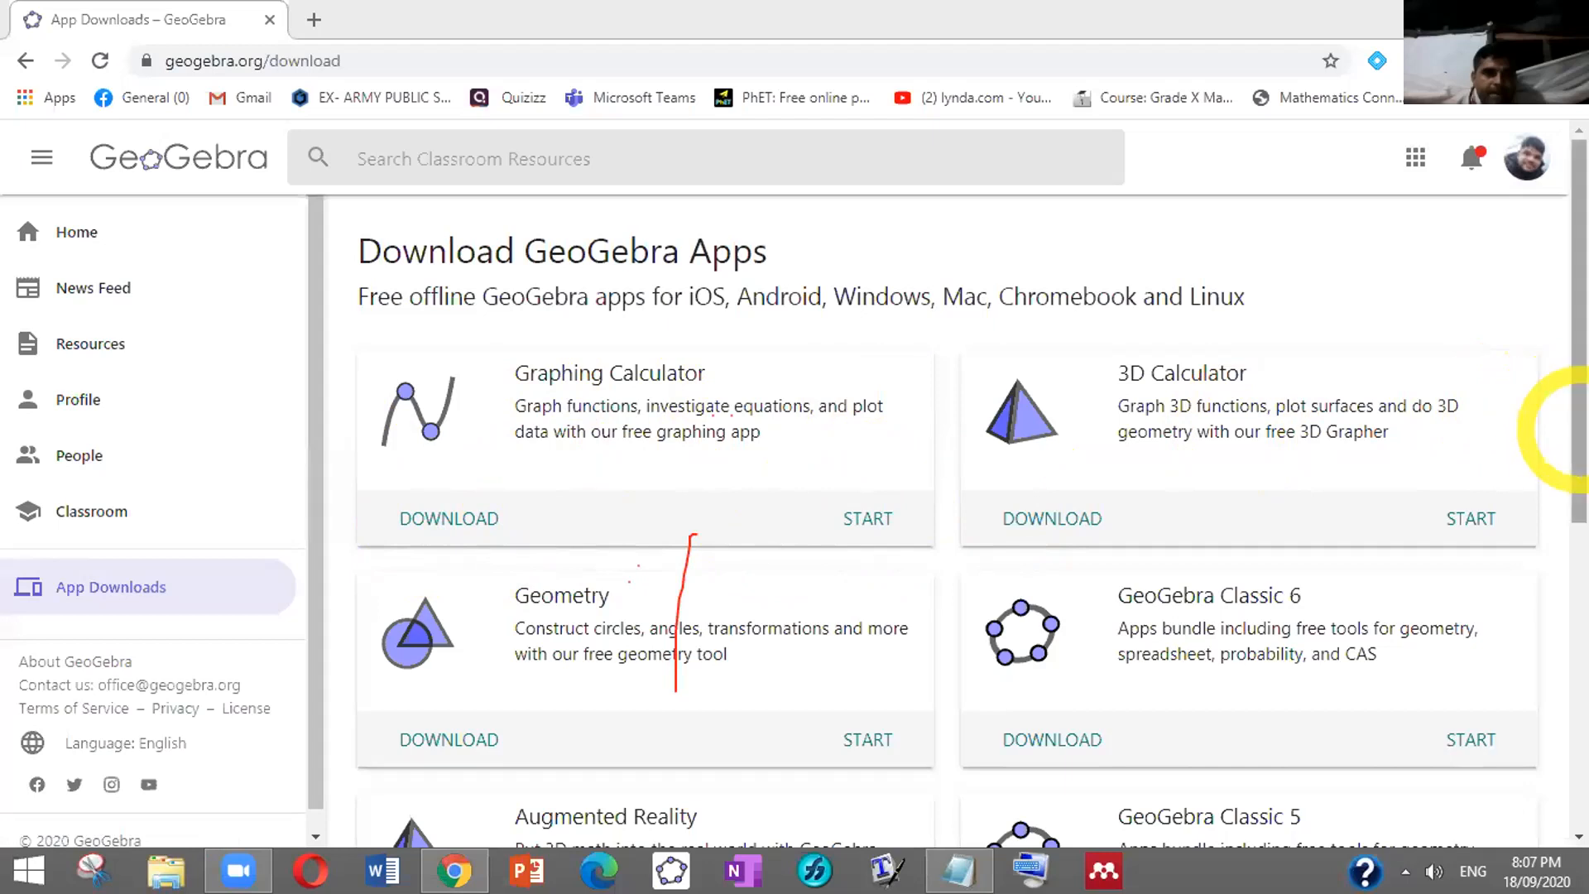
Scroll the App Downloads page down to the GeoGebra Classic 5 card and its DOWNLOAD link
{"action": "scroll", "coordinate": [1548, 439], "scroll_direction": "down", "scroll_amount": 1}
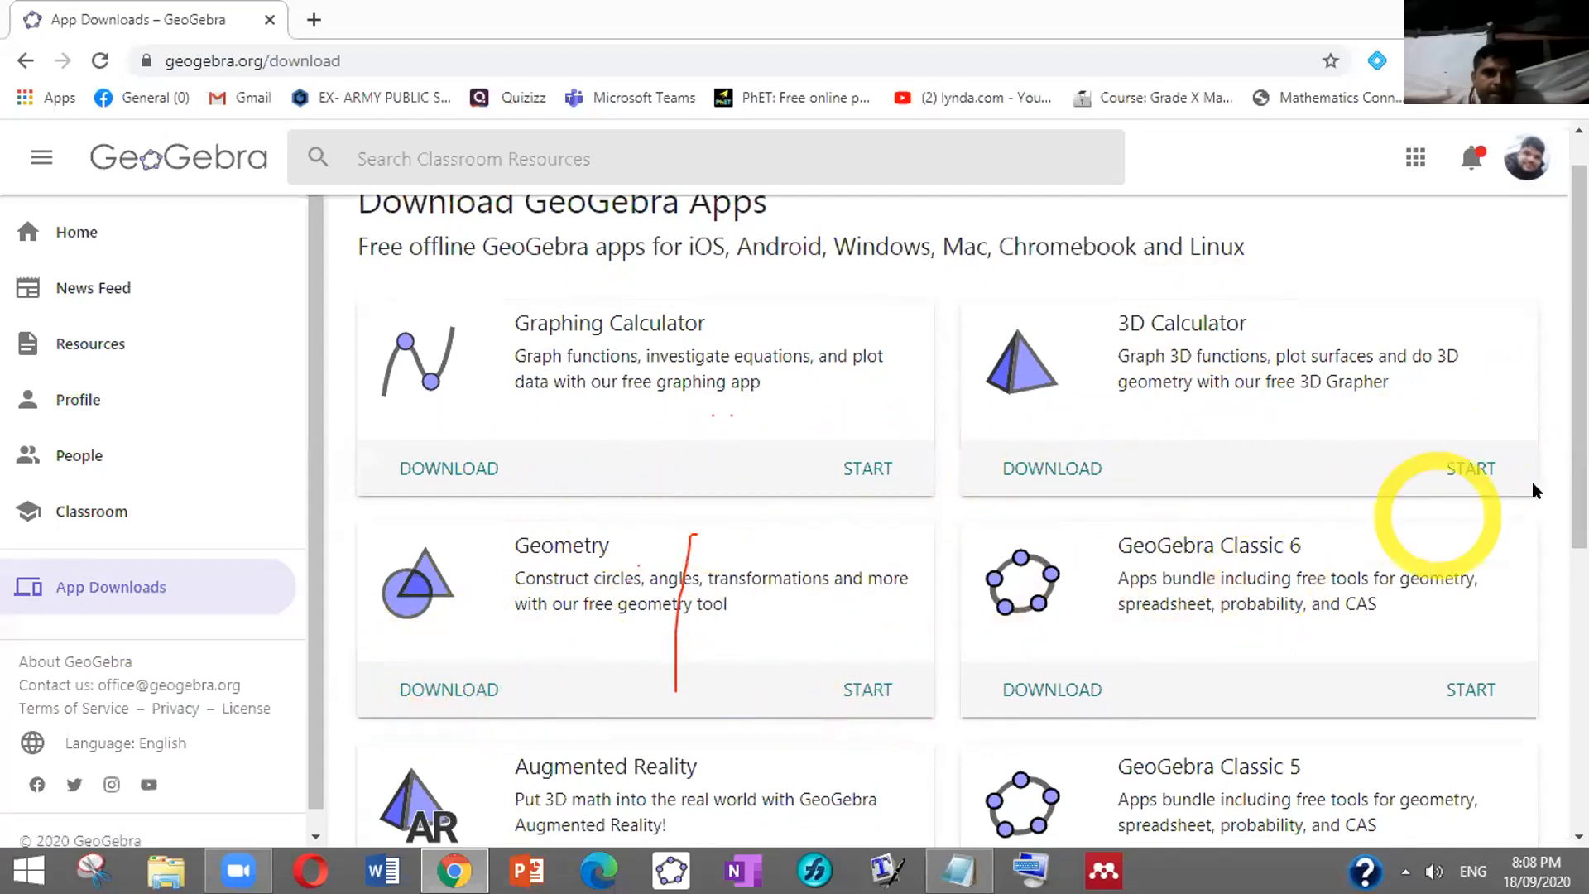
{"action": "left_click_drag", "start_coordinate": [1573, 497], "coordinate": [1573, 589]}
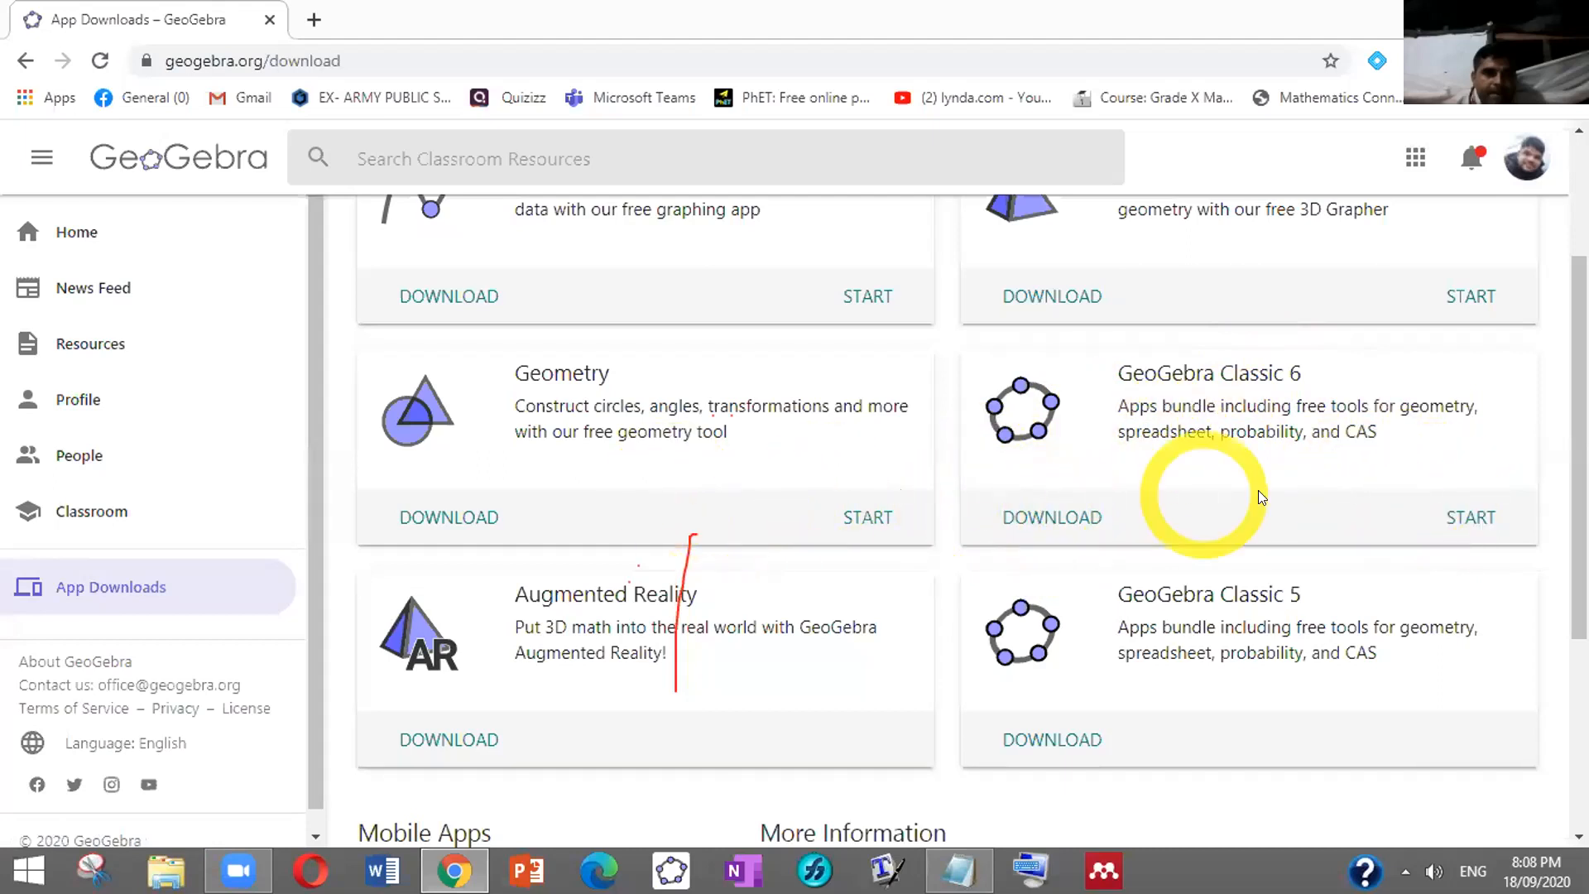
{"action": "left_click_drag", "start_coordinate": [1577, 487], "coordinate": [1577, 538]}
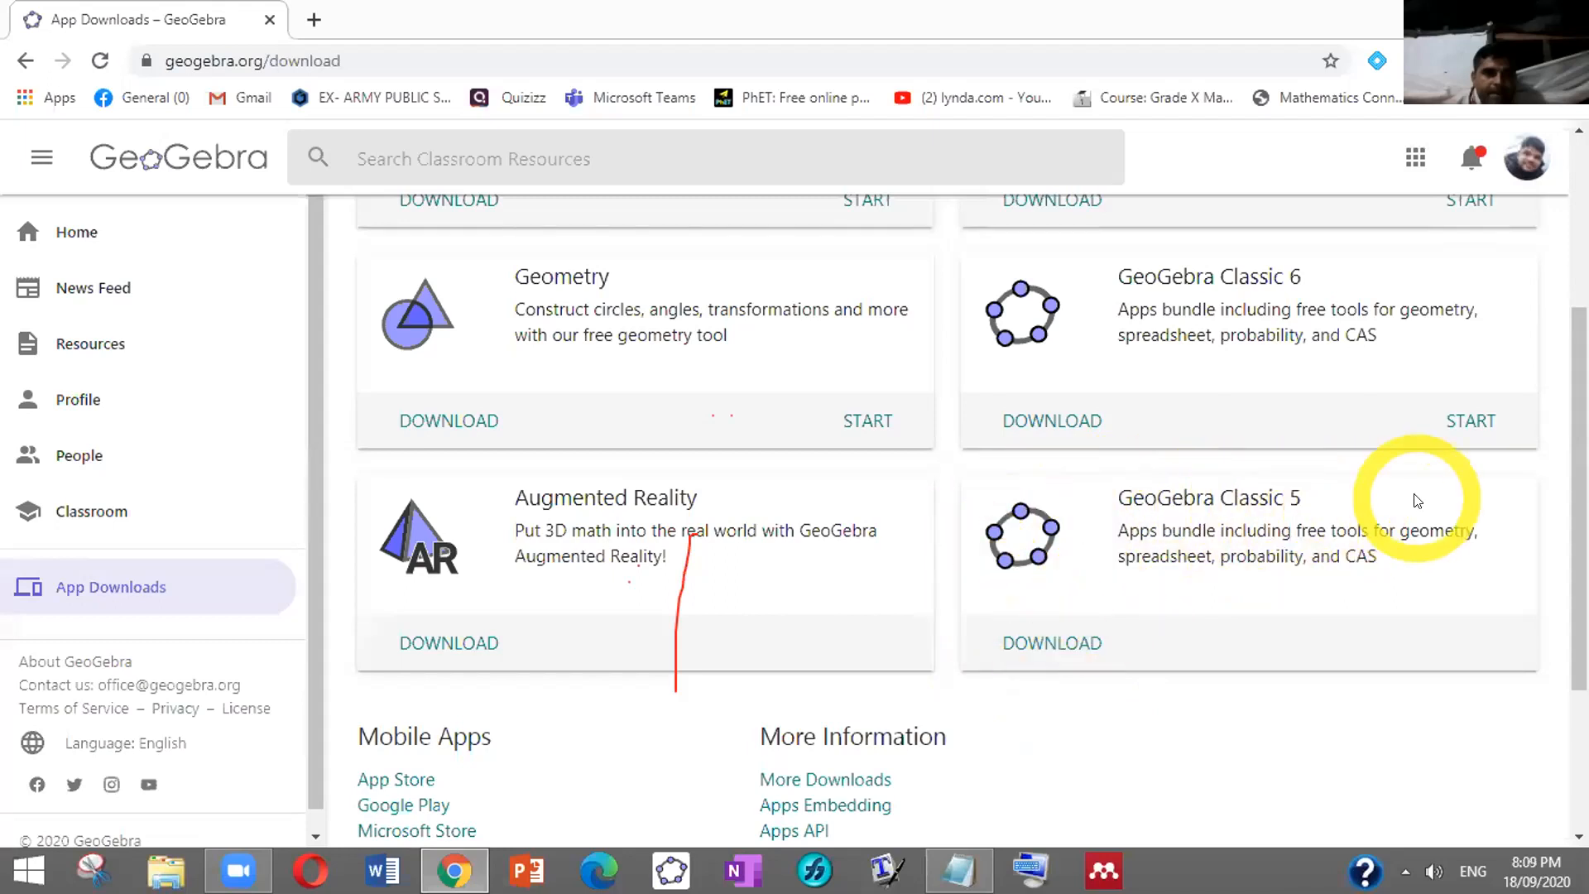
{"action": "scroll", "coordinate": [1573, 542], "scroll_direction": "down", "scroll_amount": 2}
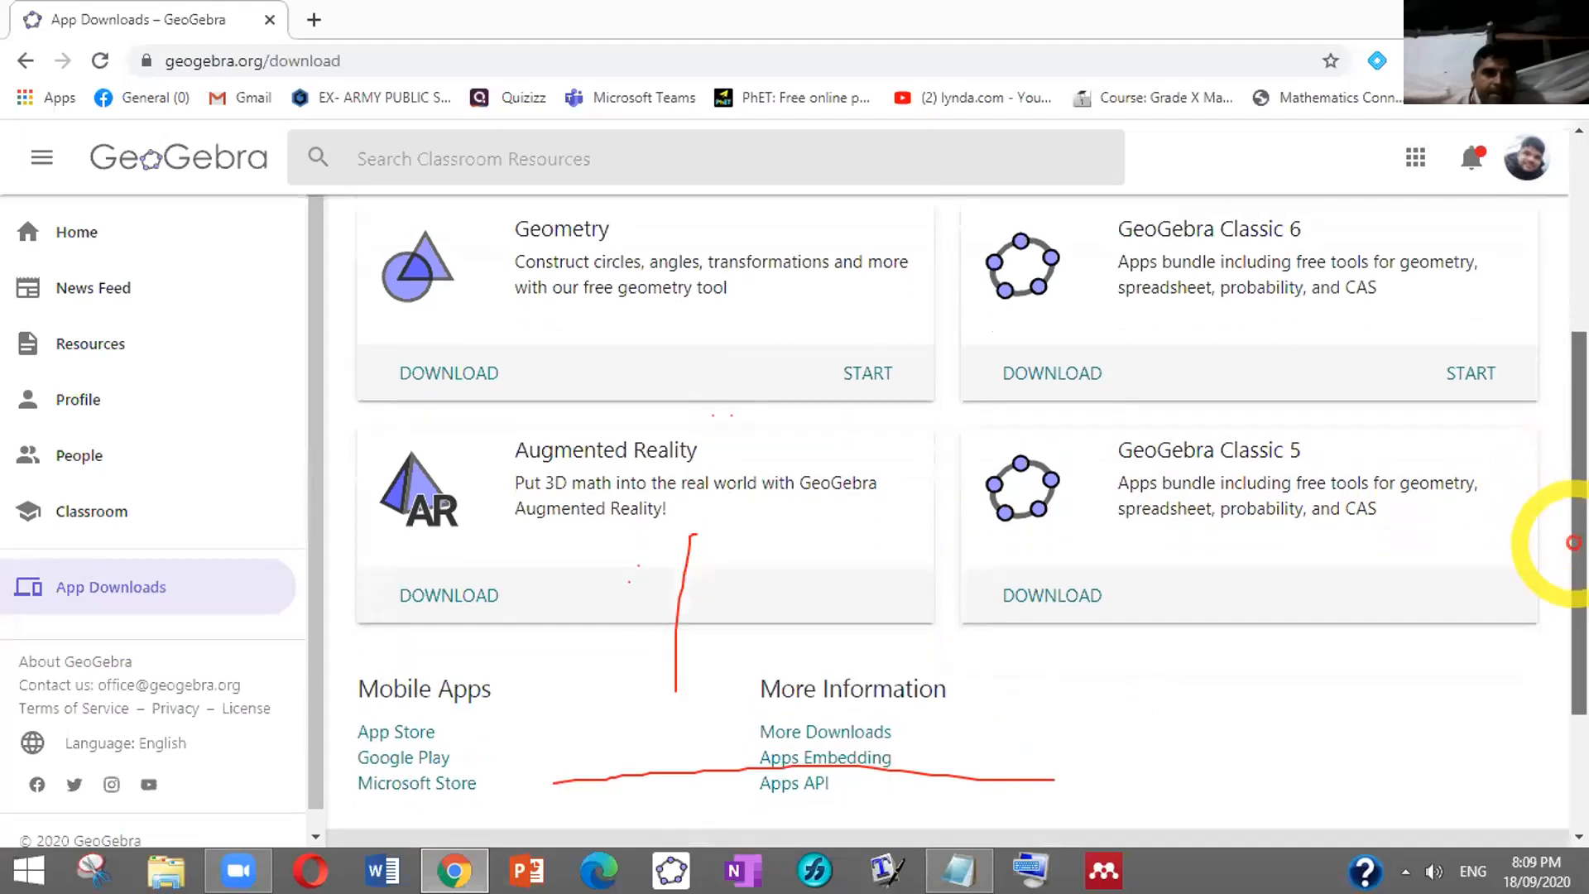
{"action": "scroll", "coordinate": [1572, 542], "scroll_direction": "down", "scroll_amount": 1}
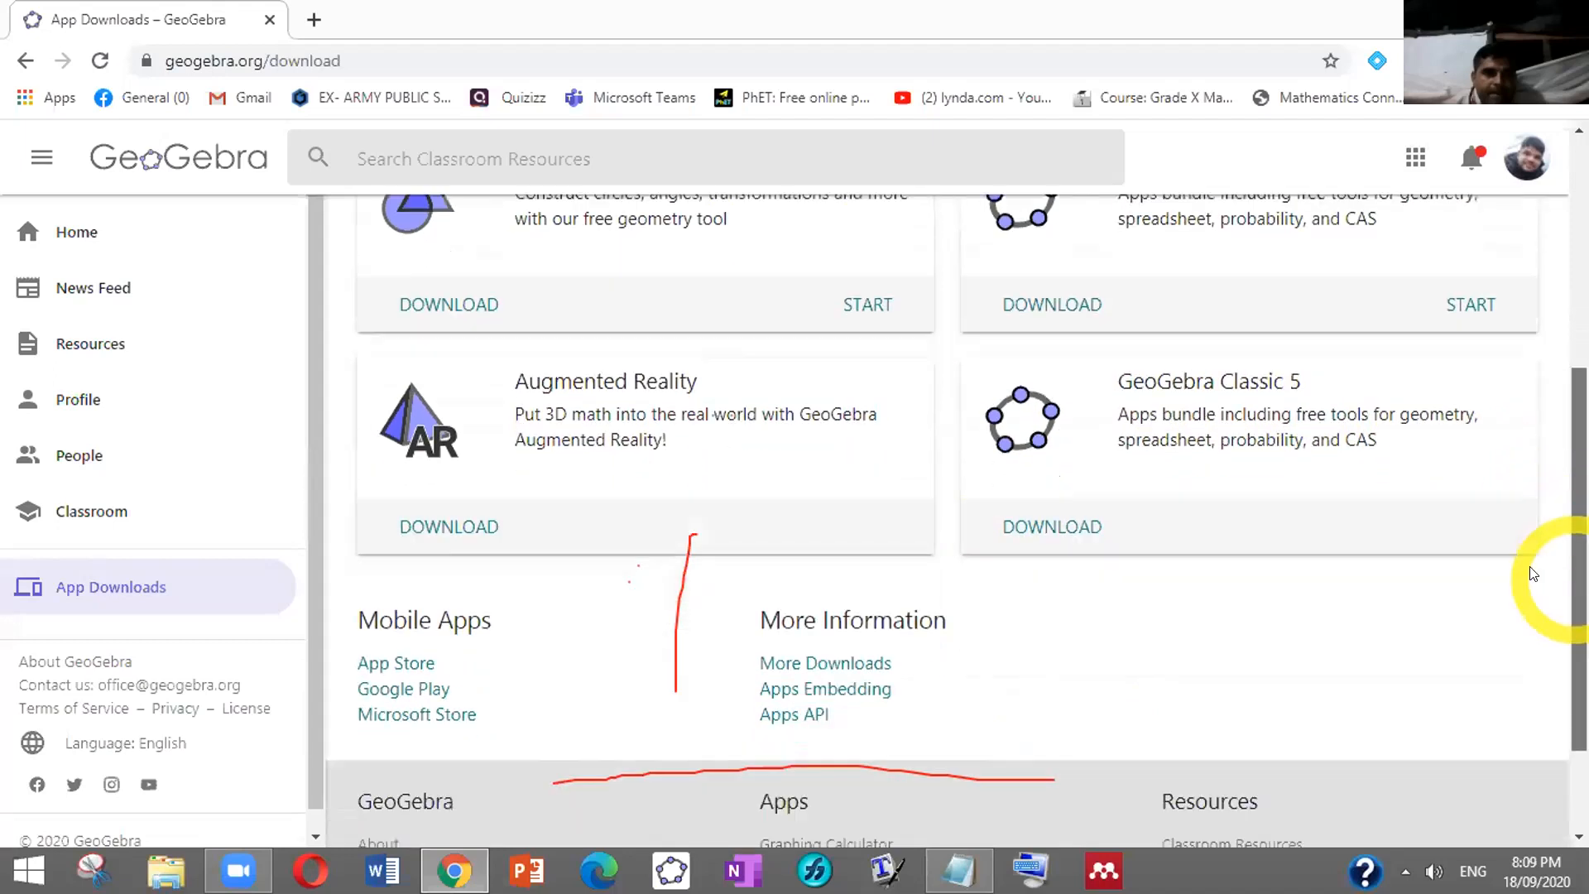
Start the GeoGebra Classic 5 Windows download, highlight its card, then clear the highlight
{"action": "left_click", "coordinate": [1035, 525]}
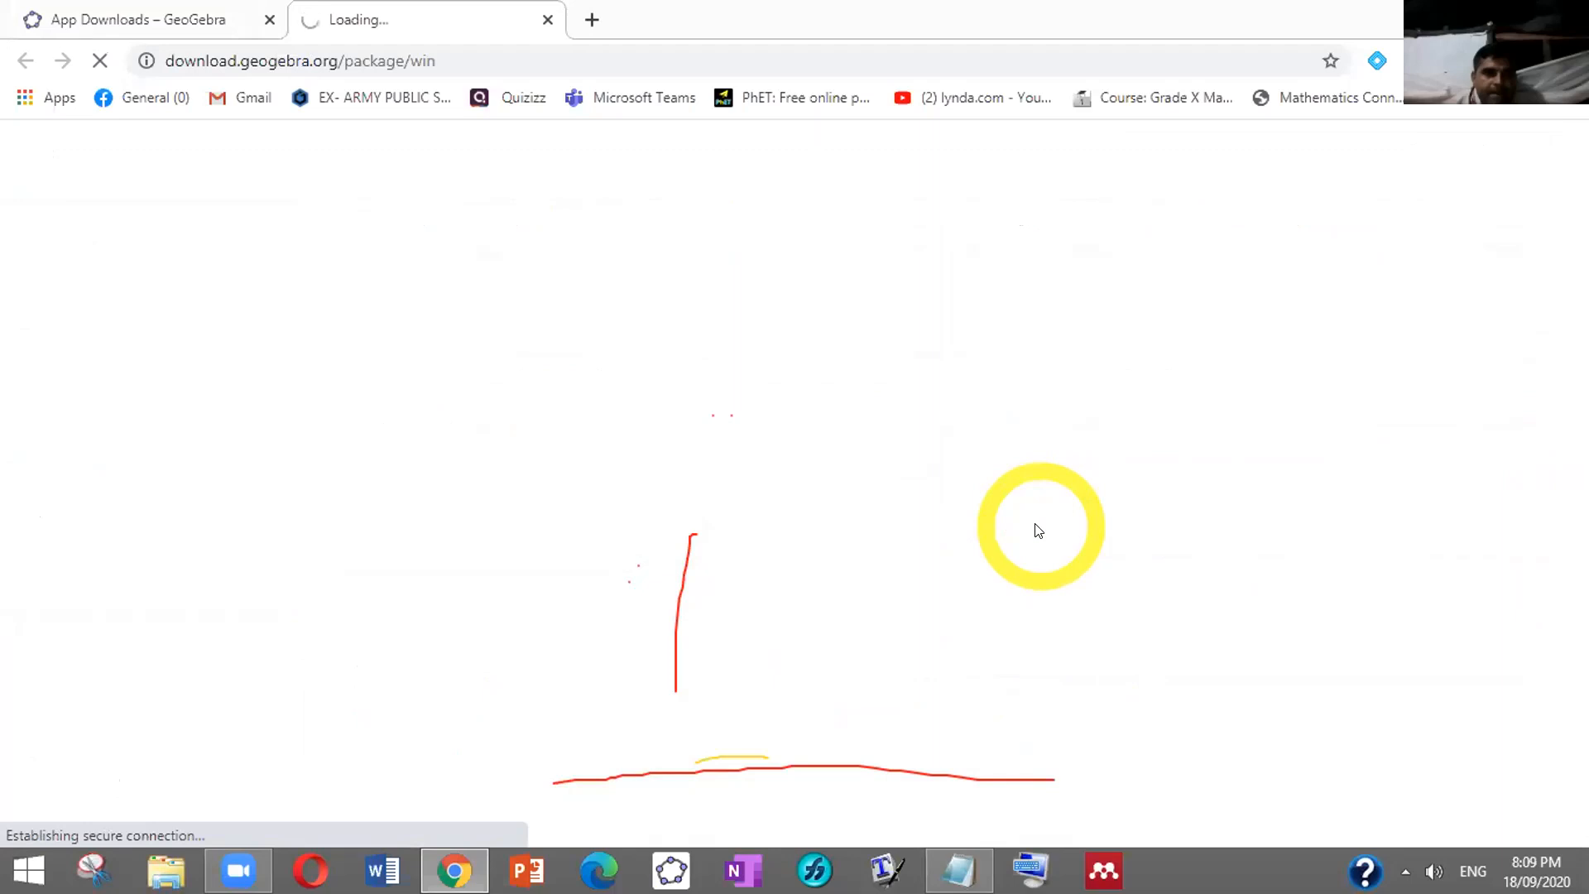
{"action": "left_click_drag", "start_coordinate": [966, 389], "coordinate": [451, 573]}
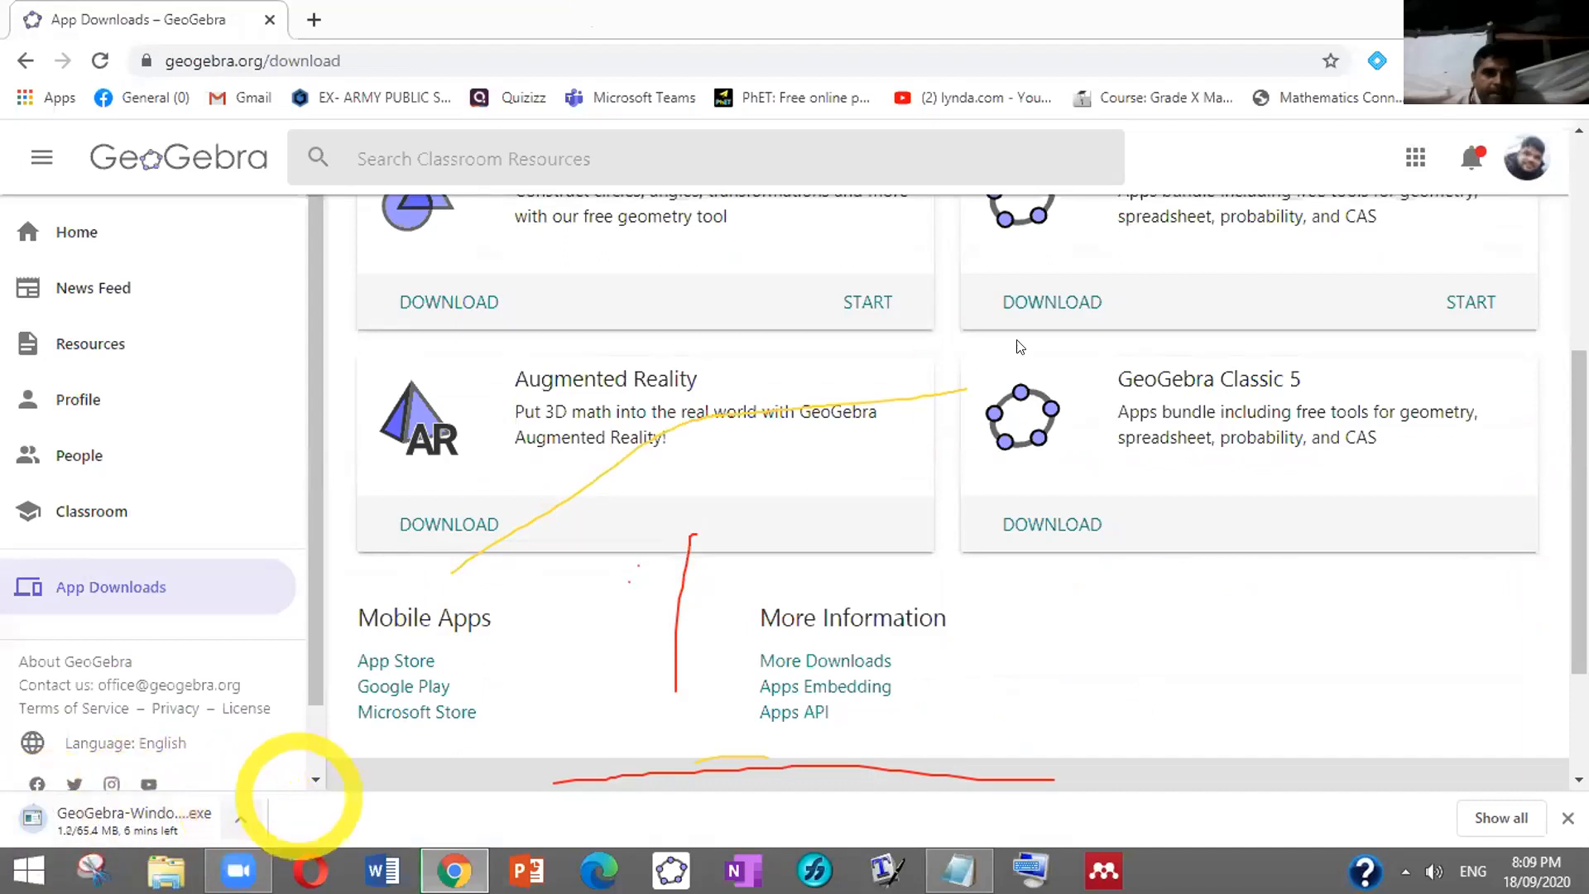
{"action": "left_click", "coordinate": [1311, 29]}
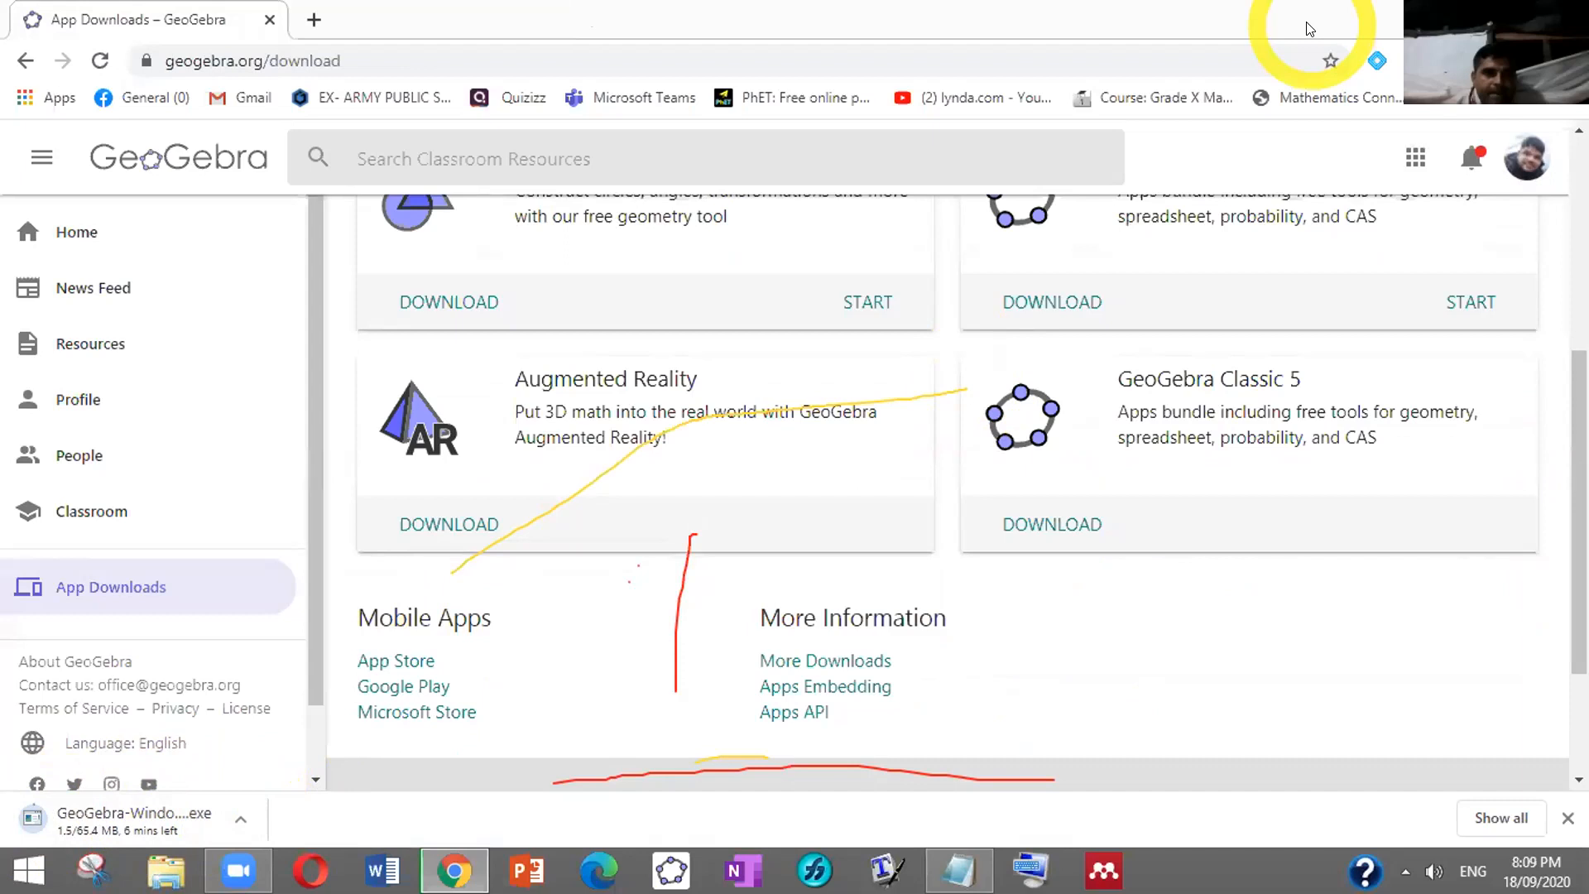
{"action": "left_click", "coordinate": [1086, 172]}
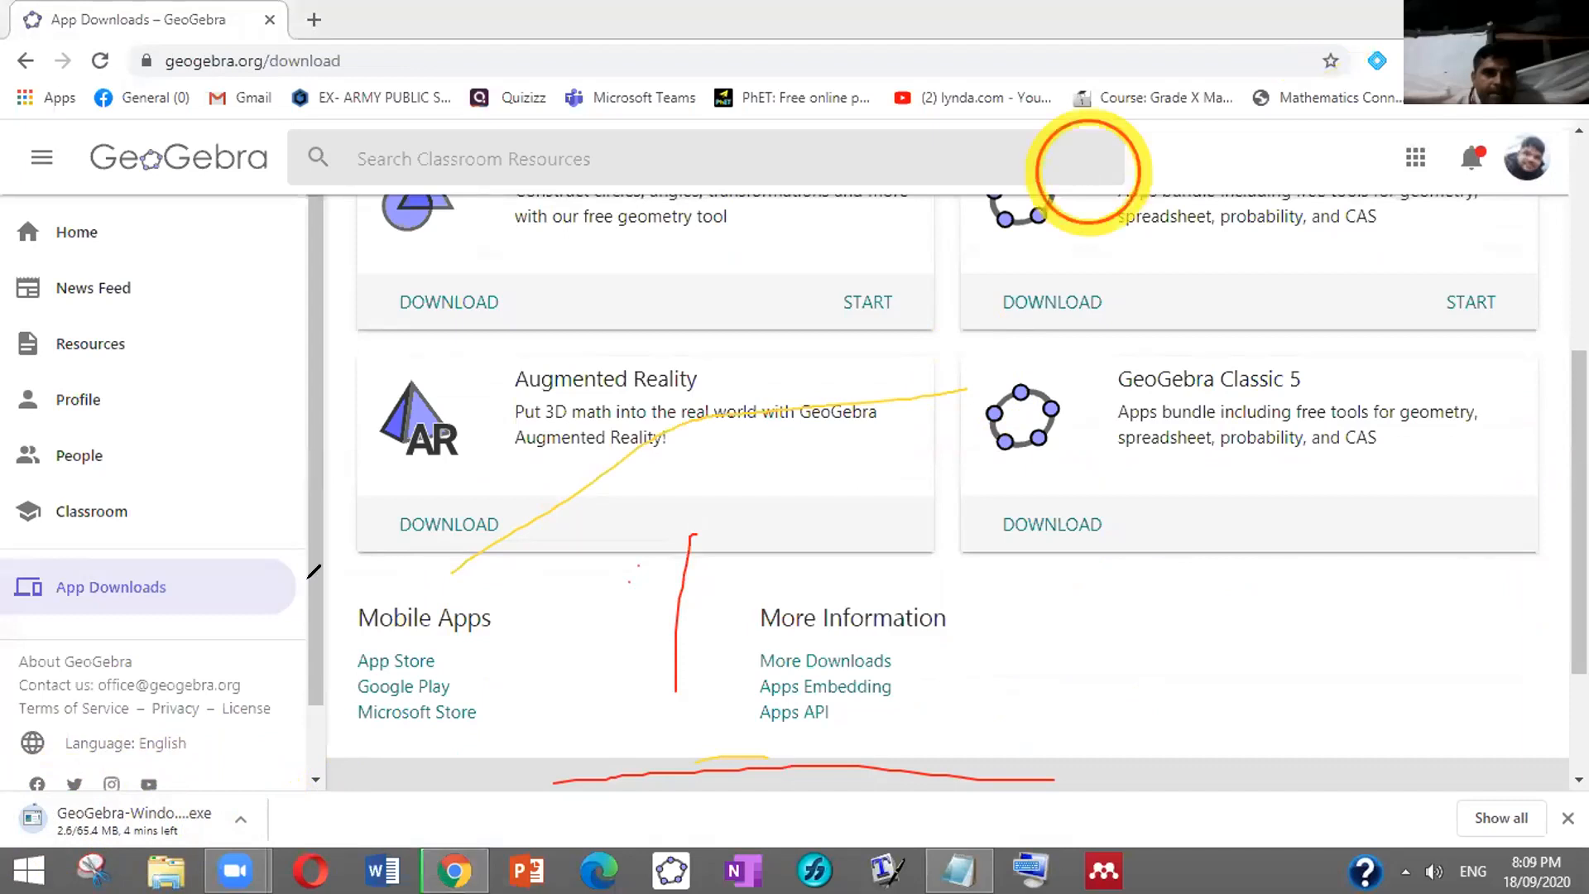
Cancel the installer download and launch the already installed GeoGebra from the taskbar
{"action": "left_click", "coordinate": [237, 799]}
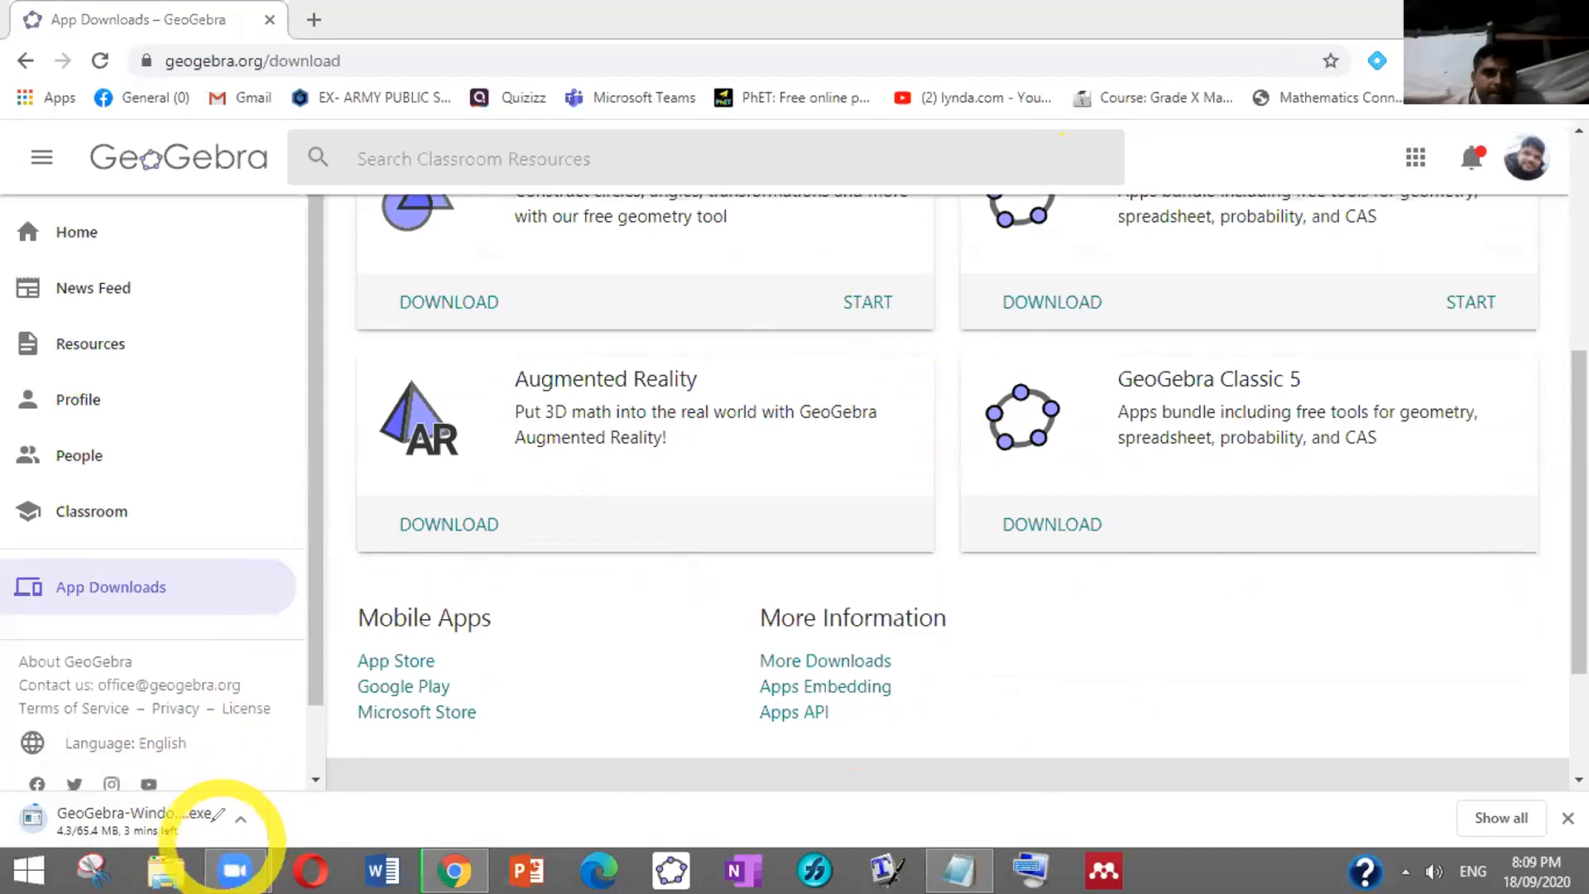
{"action": "left_click", "coordinate": [435, 131]}
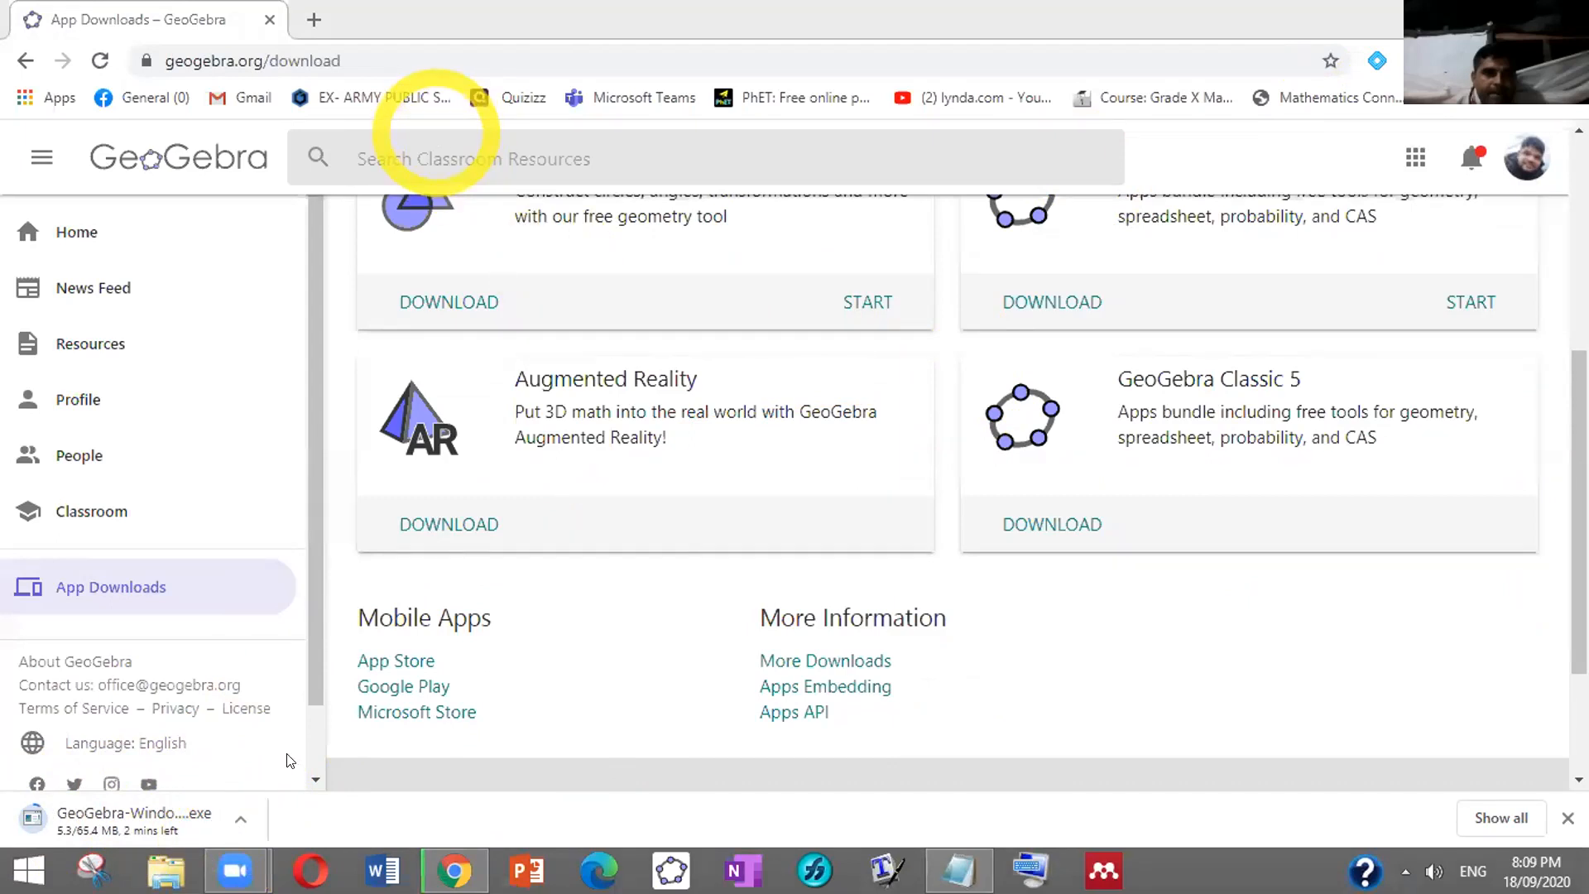
{"action": "left_click", "coordinate": [240, 819]}
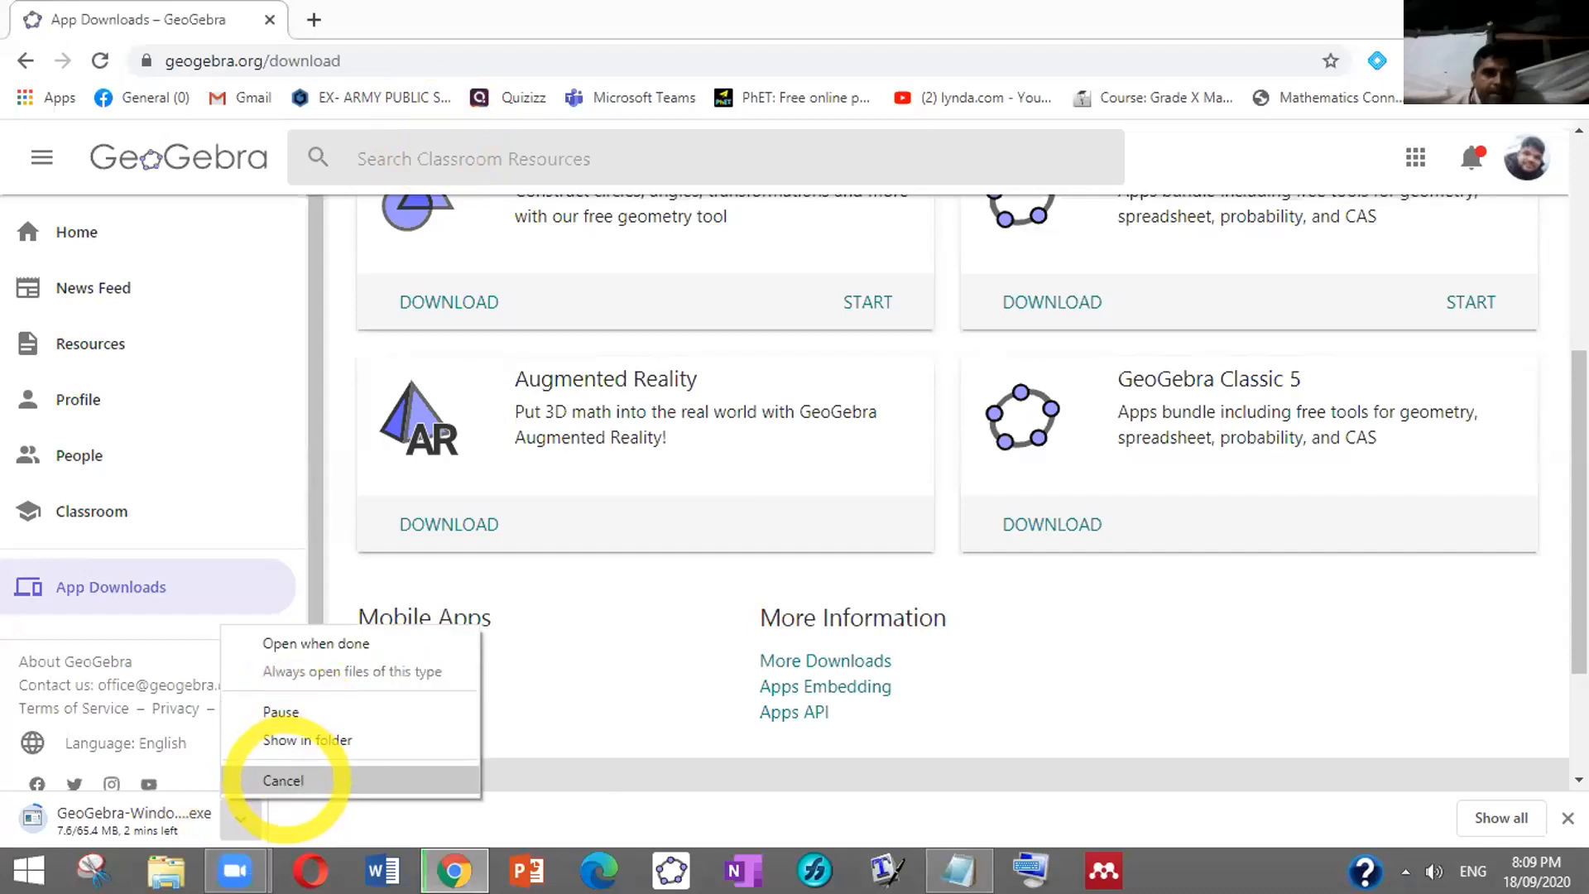
{"action": "left_click", "coordinate": [286, 778]}
{"action": "left_click", "coordinate": [672, 869]}
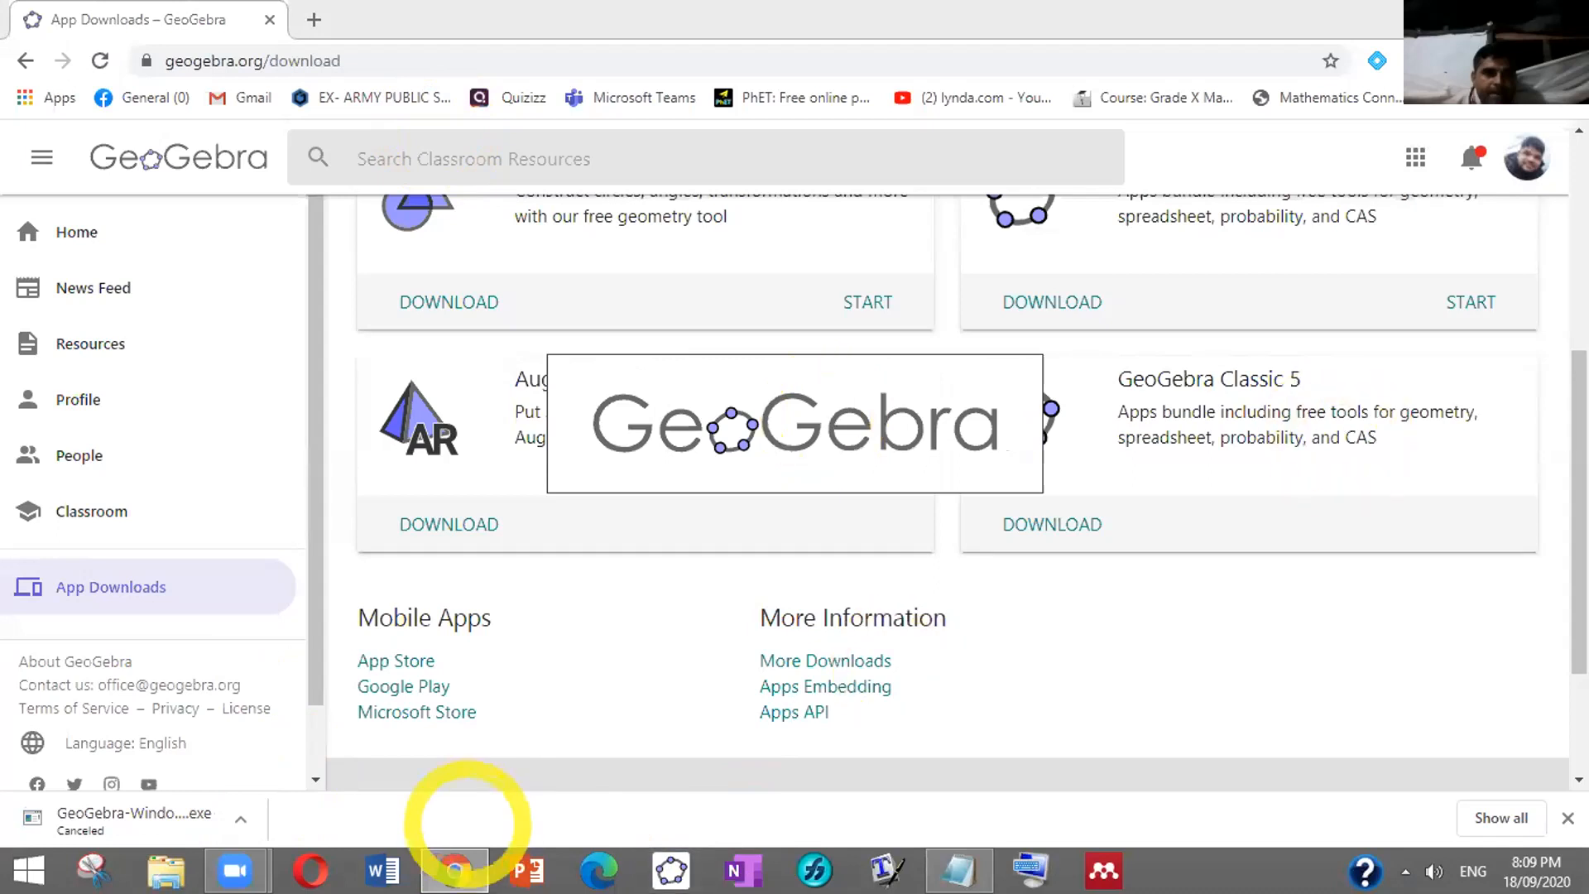
Move the GeoGebra Classic 5 window, minimize and restore it, then maximize it
{"action": "mouse_move", "coordinate": [454, 870]}
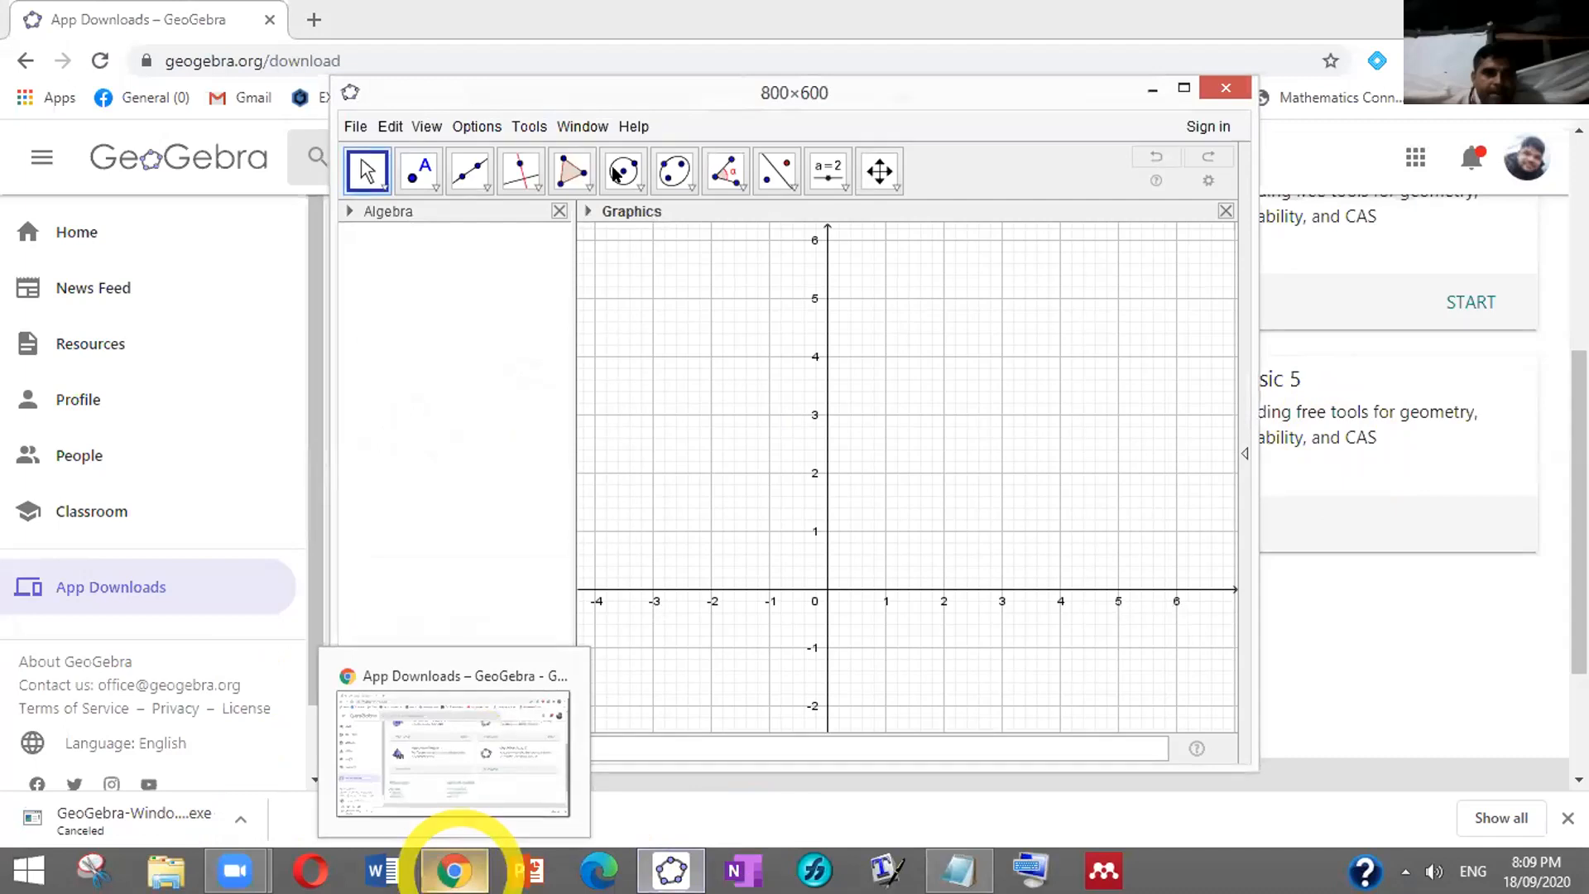
{"action": "left_click", "coordinate": [366, 84]}
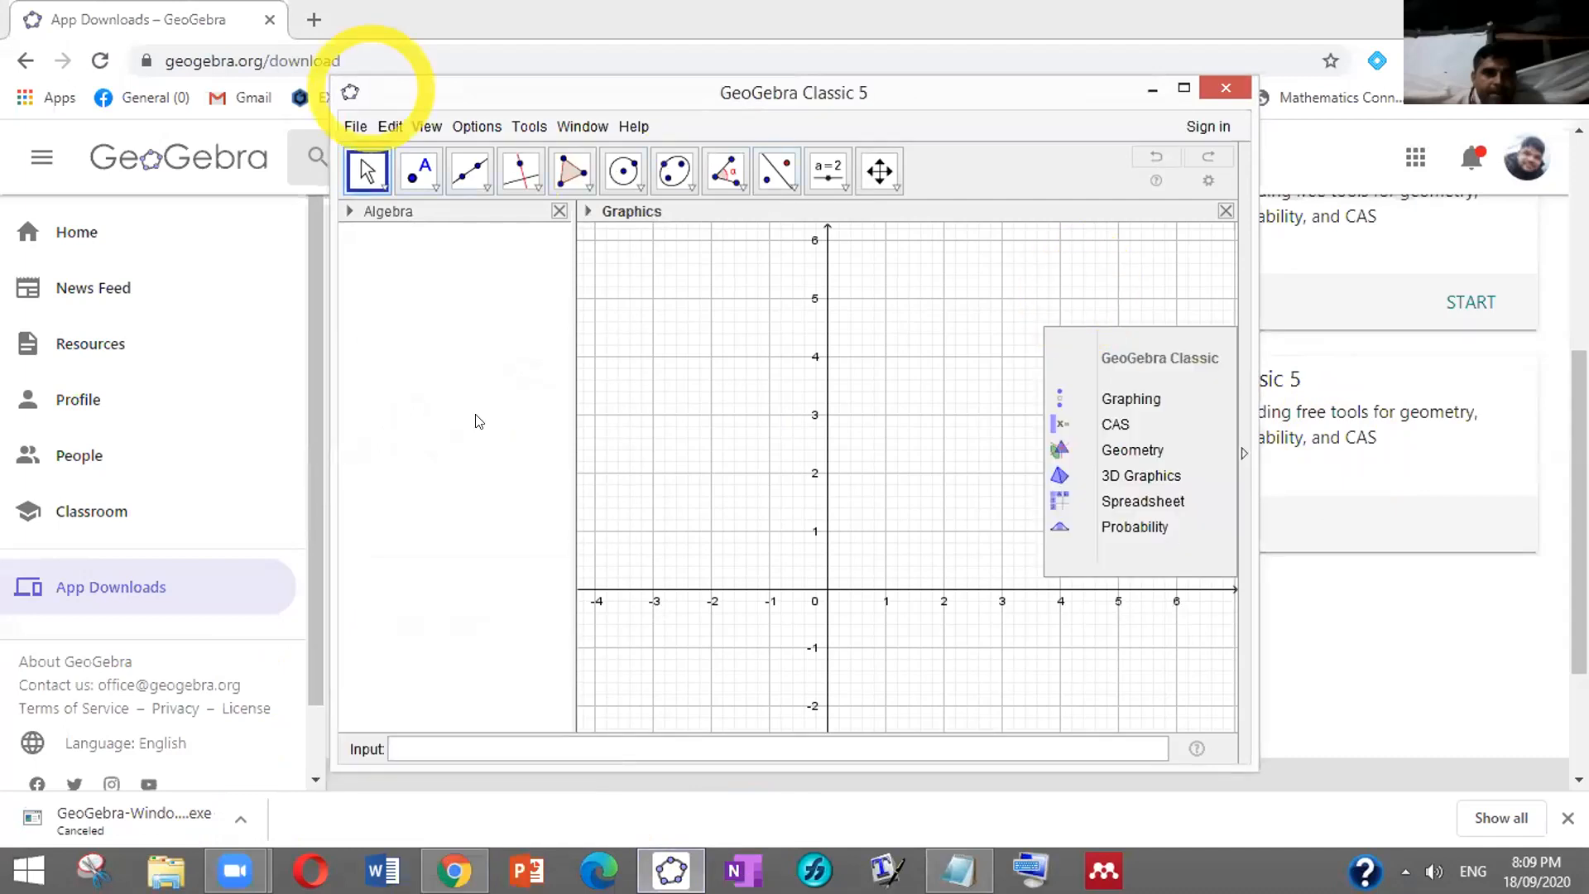
{"action": "left_click_drag", "start_coordinate": [370, 83], "coordinate": [480, 413]}
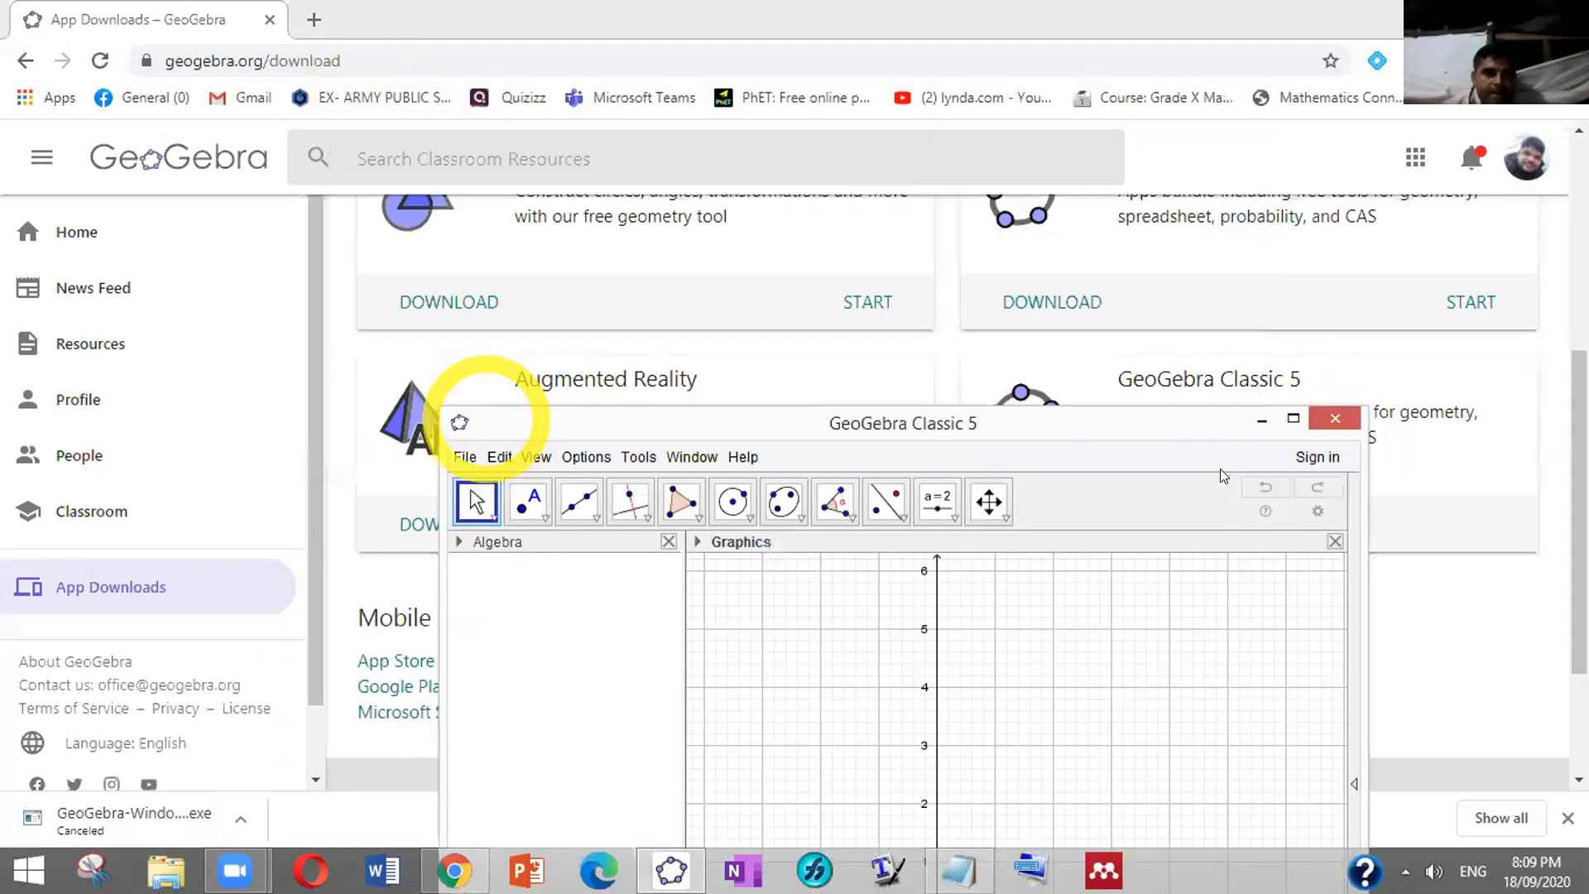
{"action": "left_click", "coordinate": [1259, 420]}
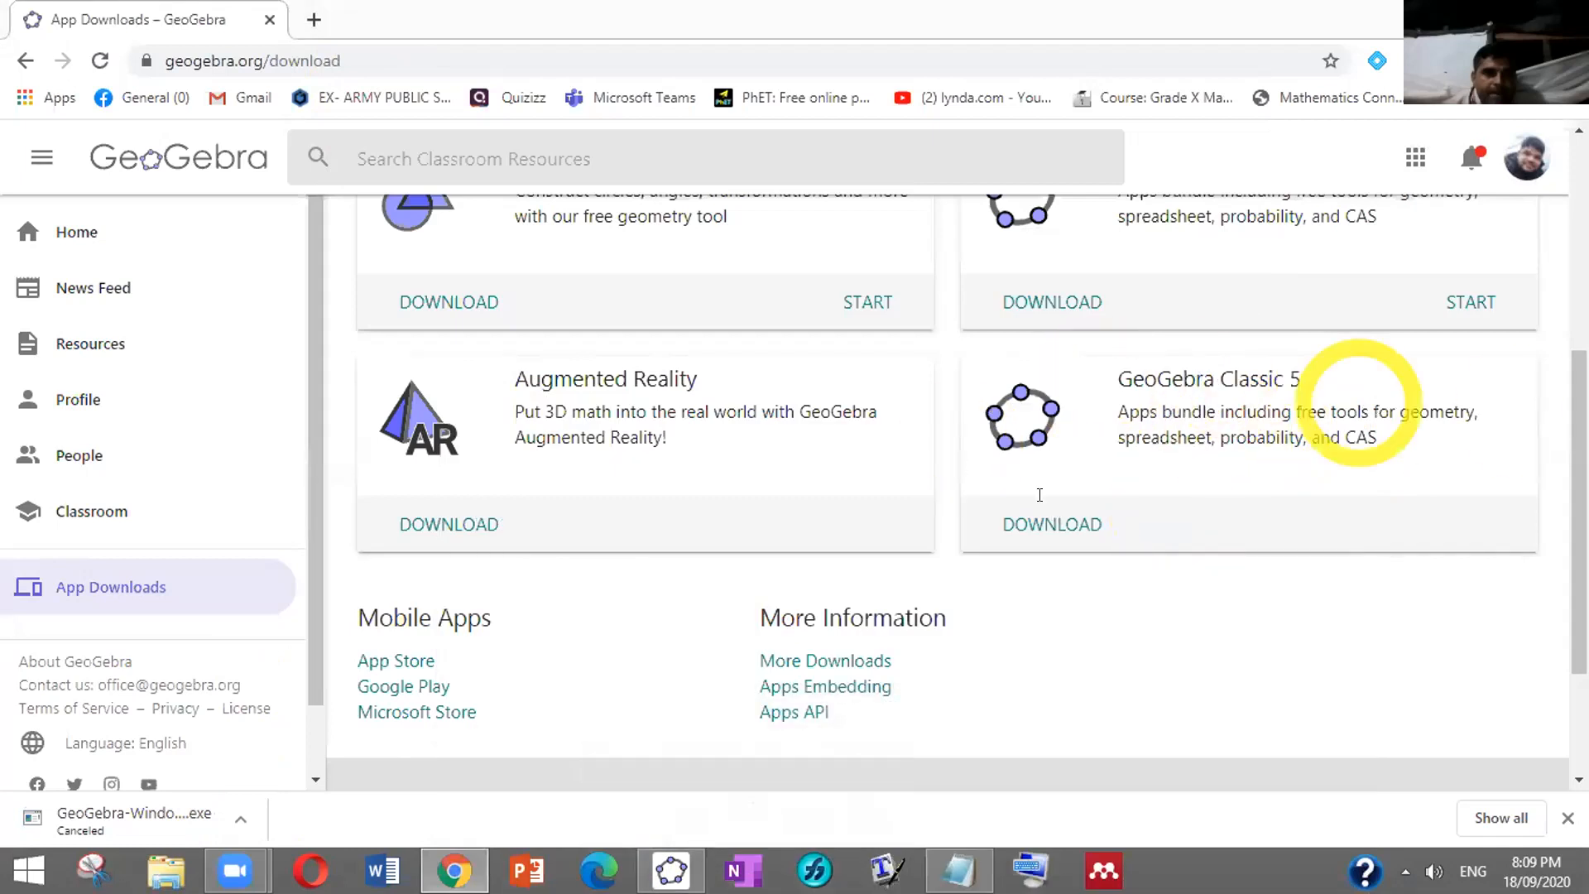
{"action": "mouse_move", "coordinate": [671, 869]}
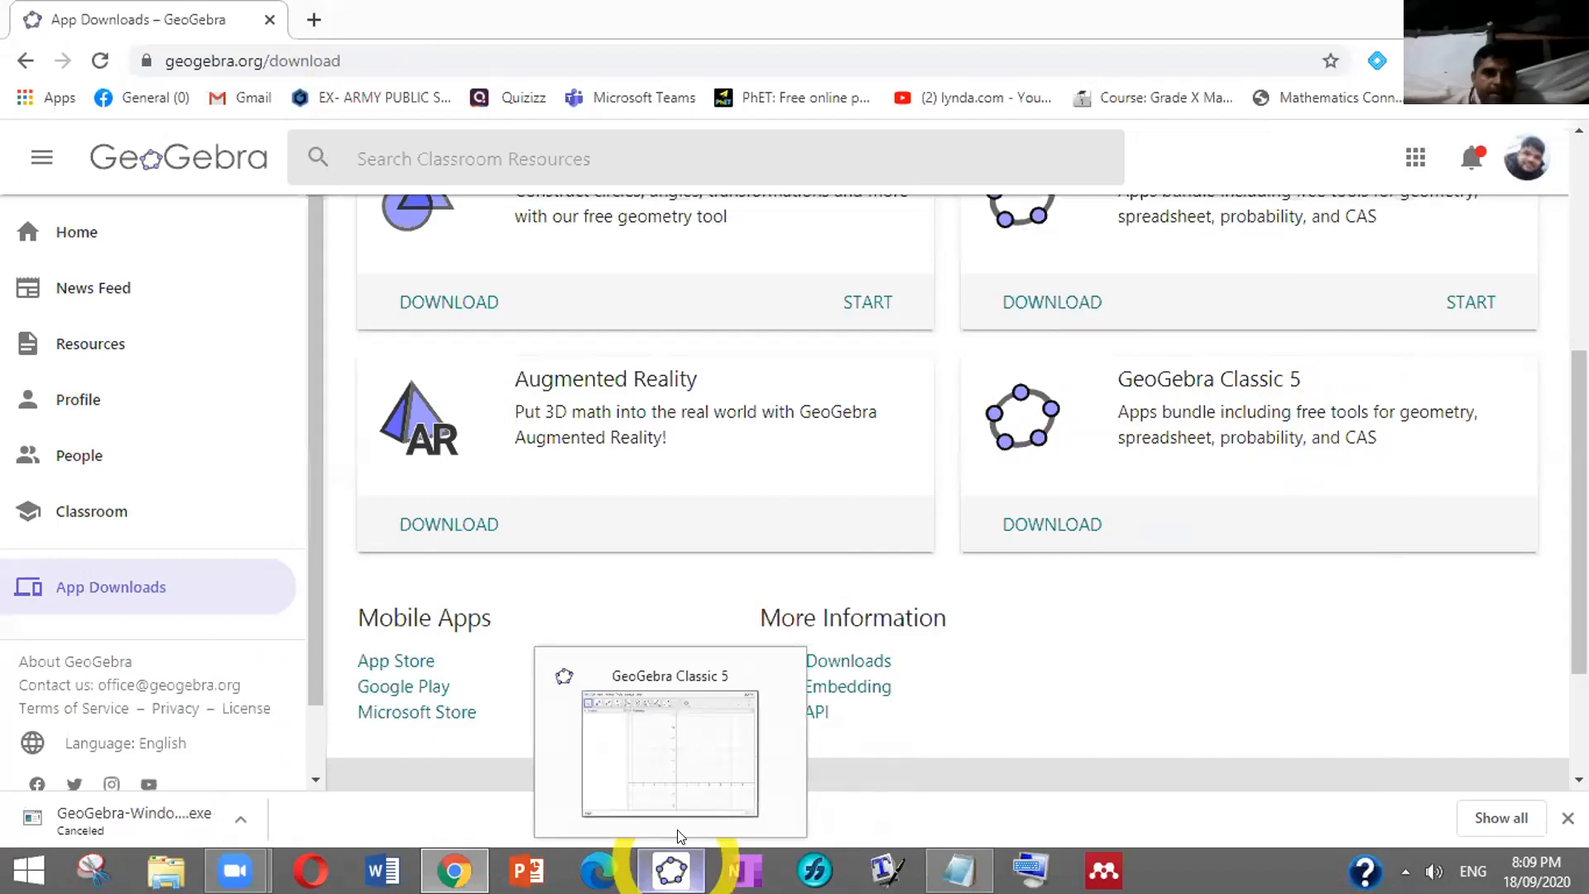
{"action": "mouse_move", "coordinate": [656, 728]}
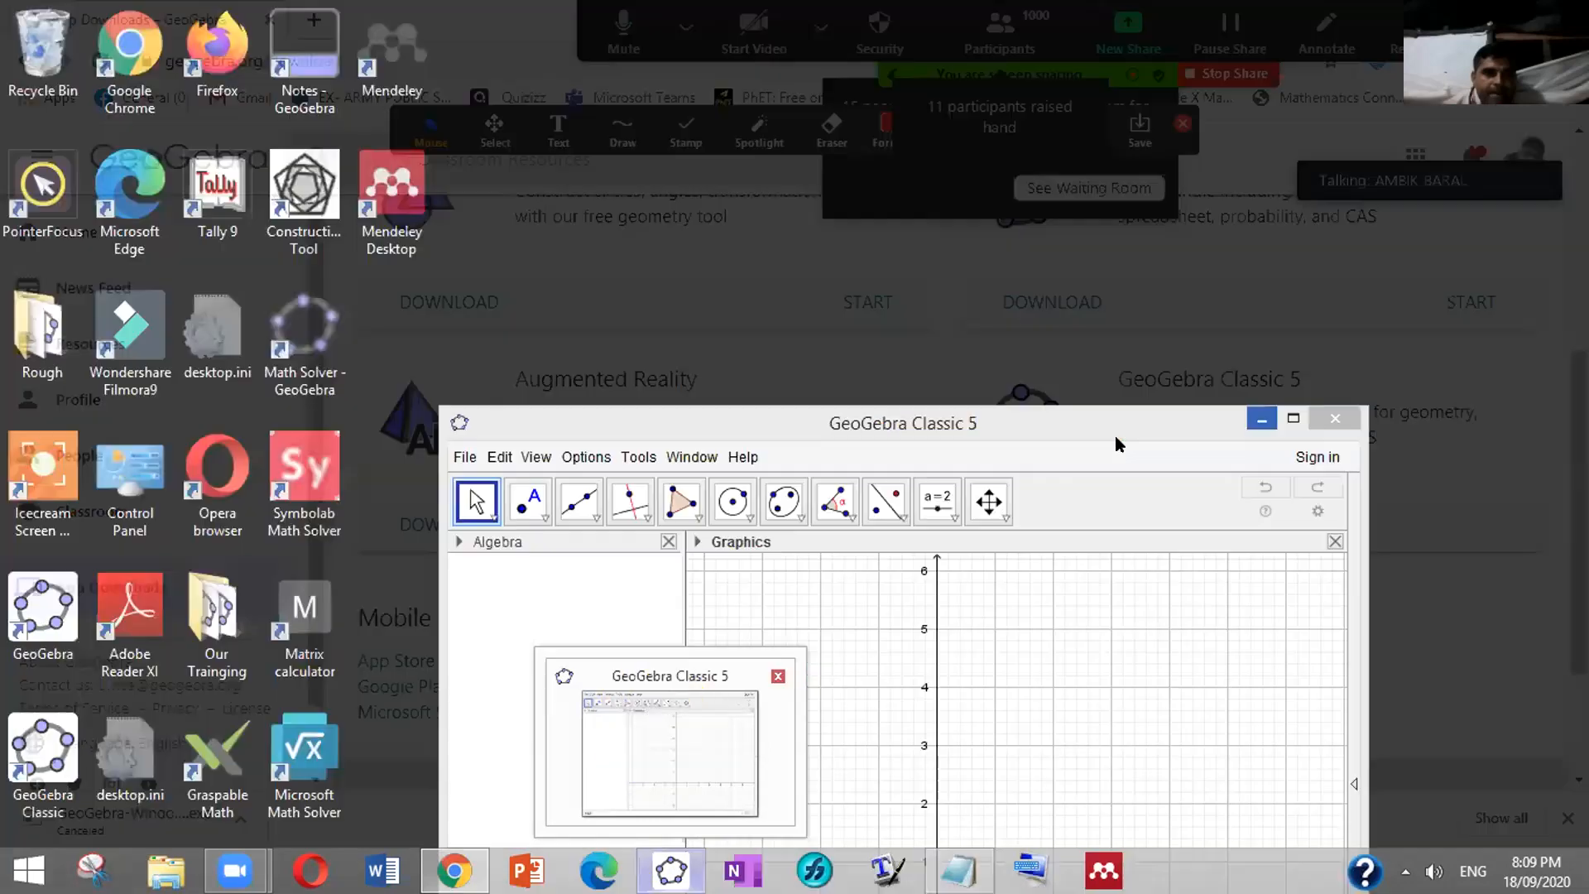
{"action": "left_click_drag", "start_coordinate": [1101, 432], "coordinate": [1042, 298]}
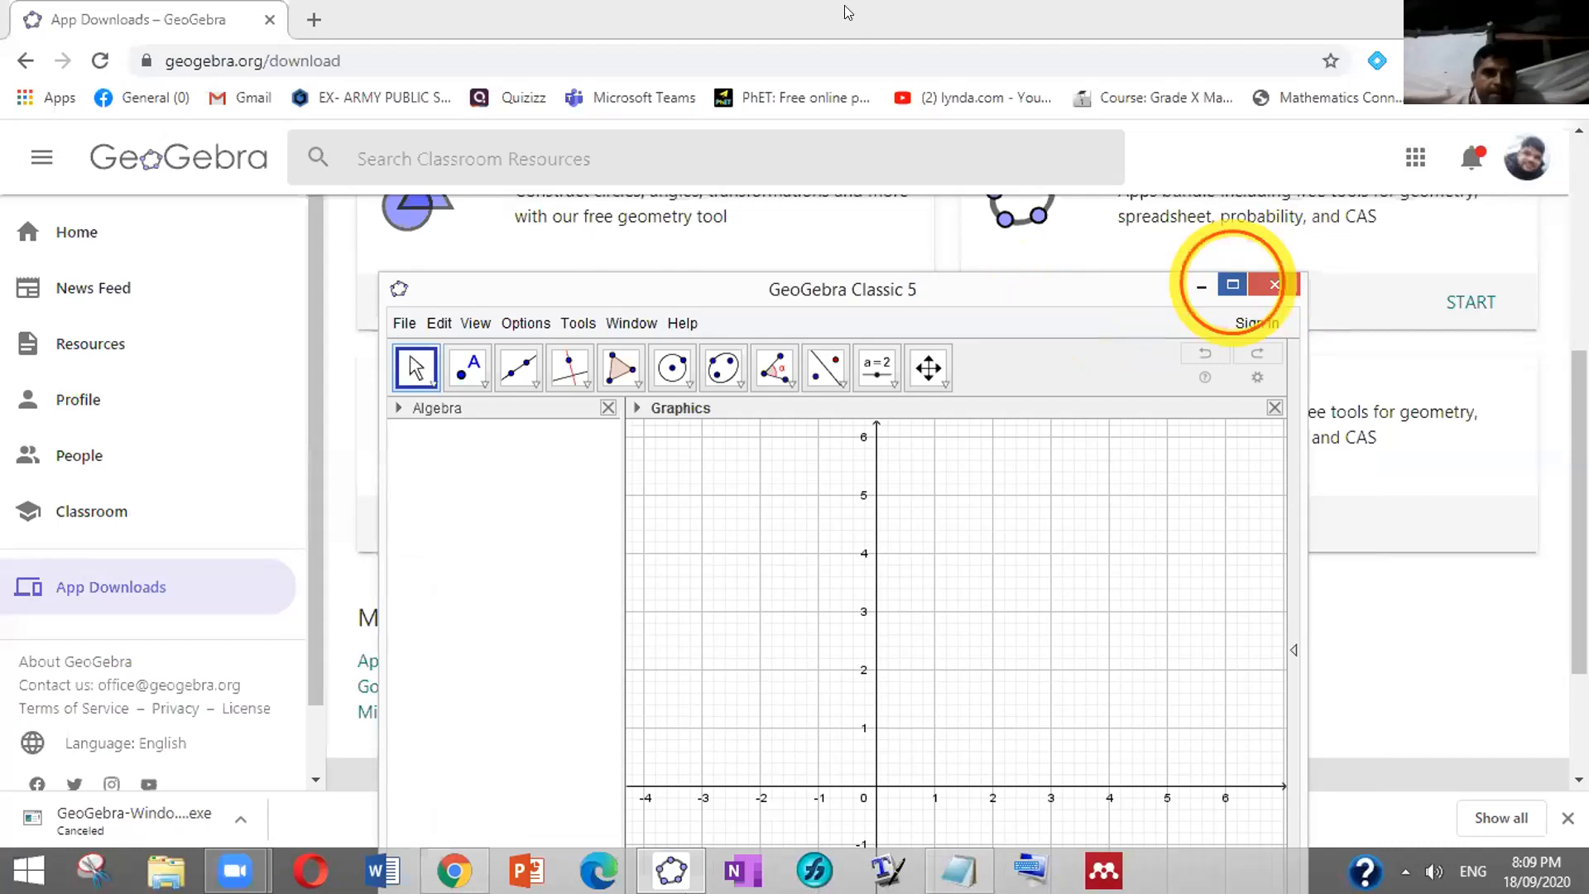
{"action": "left_click", "coordinate": [1232, 284]}
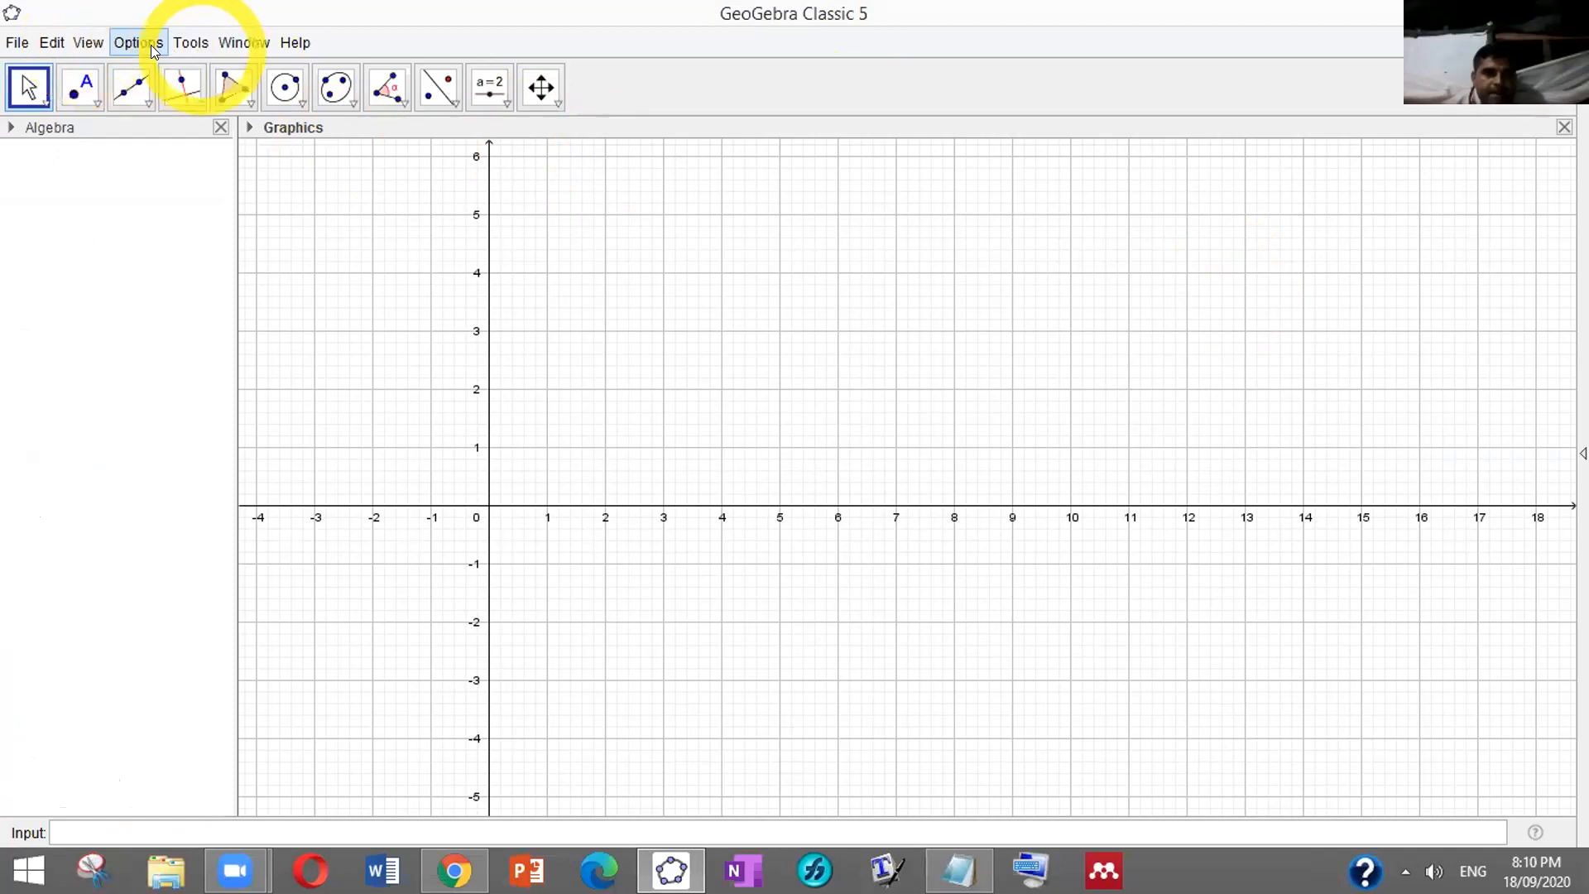
Look through the Options and View menus, then close them
{"action": "left_click", "coordinate": [116, 45]}
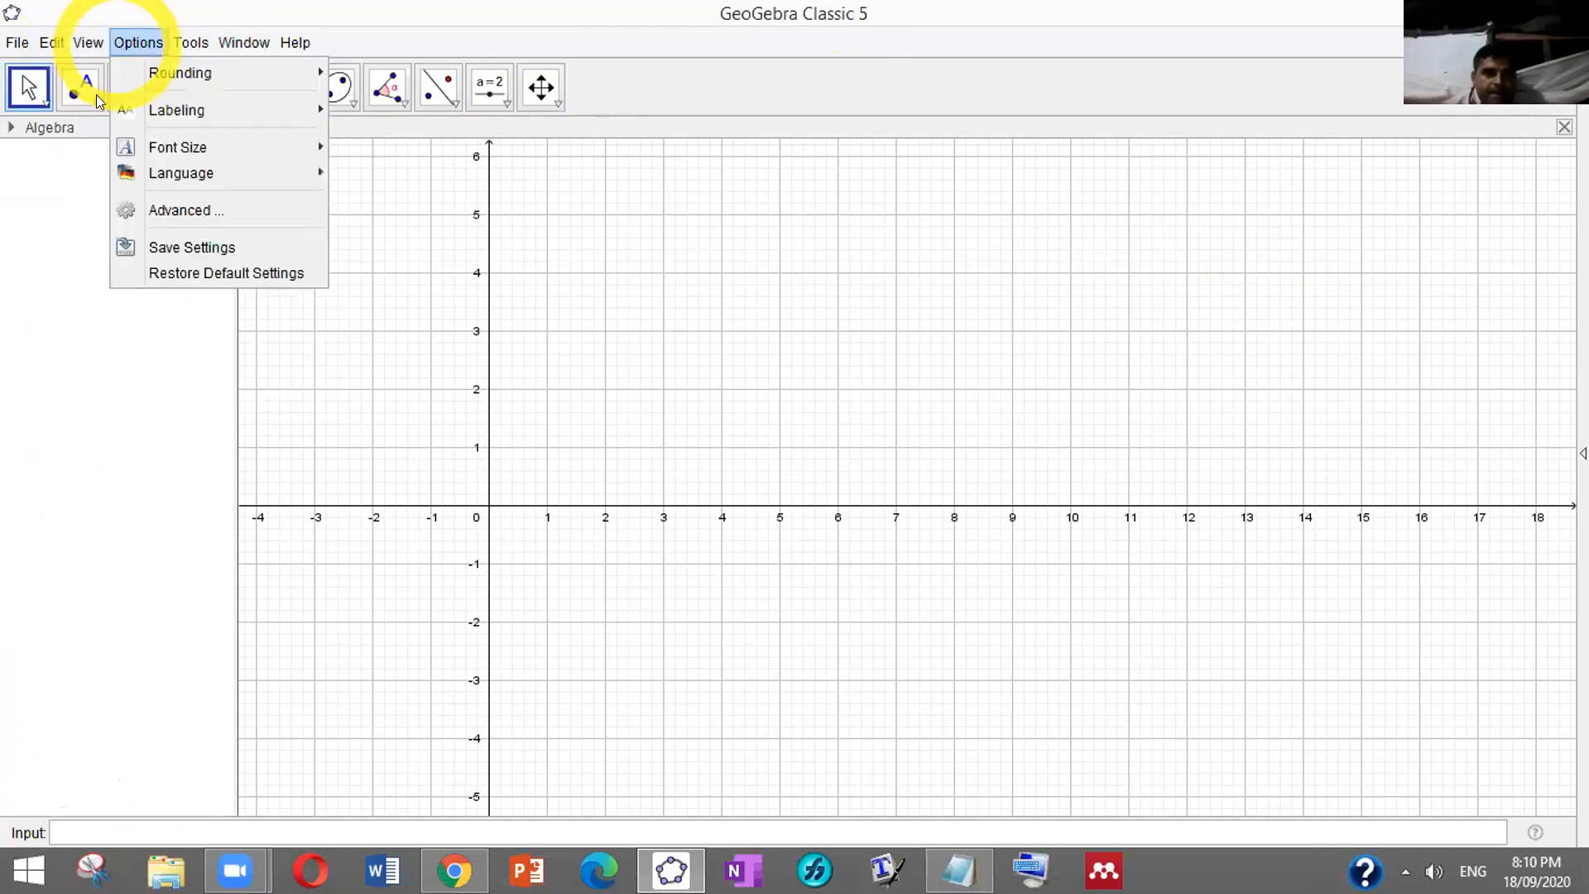
{"action": "mouse_move", "coordinate": [98, 48]}
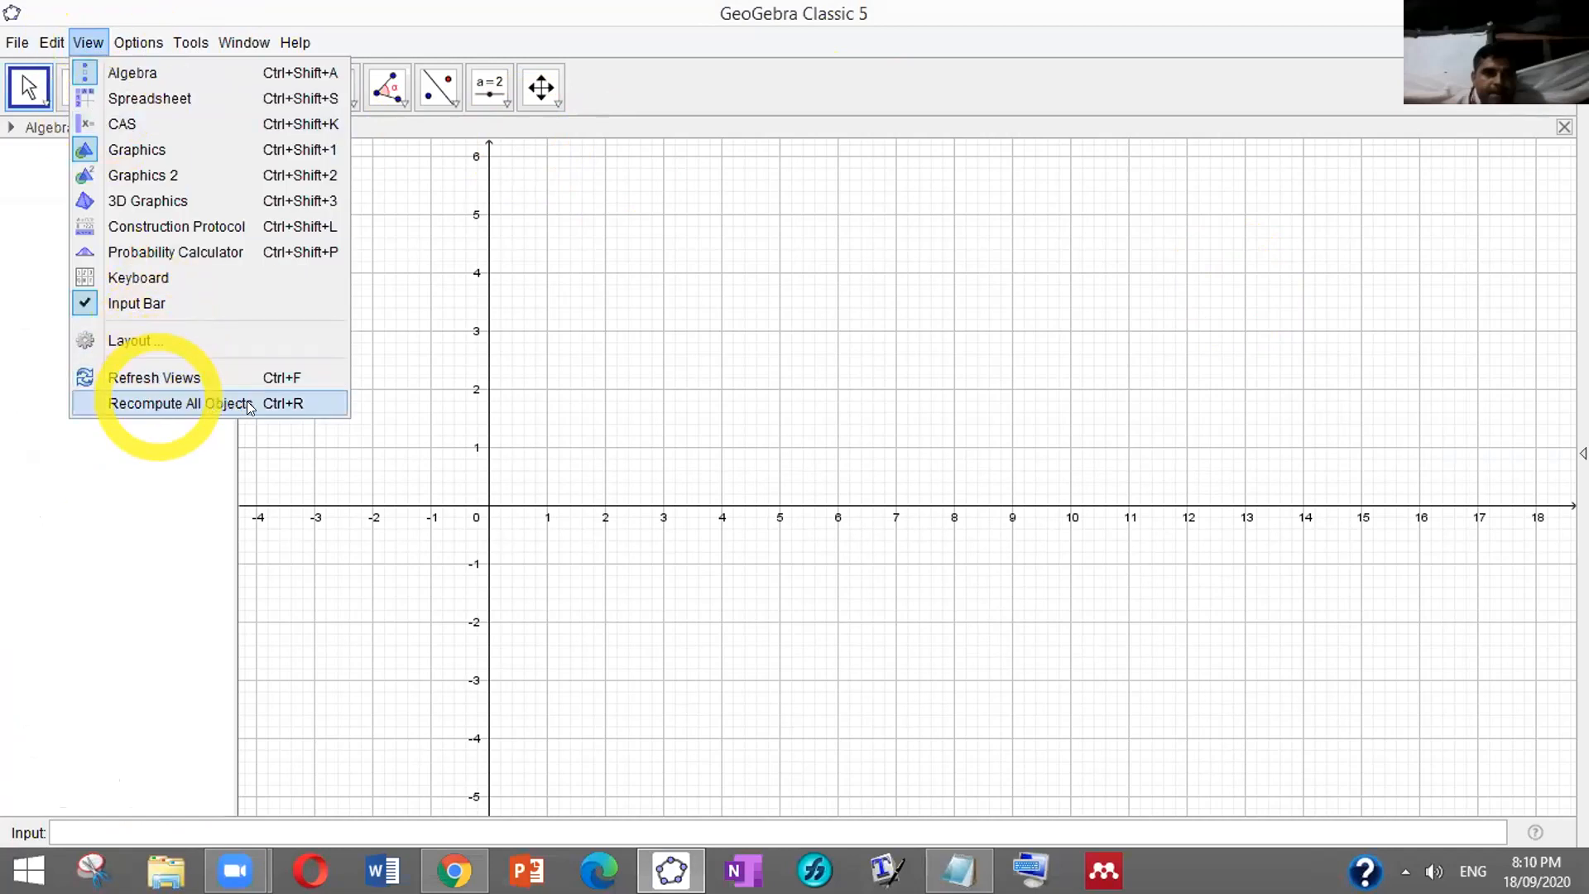
{"action": "left_click", "coordinate": [216, 375]}
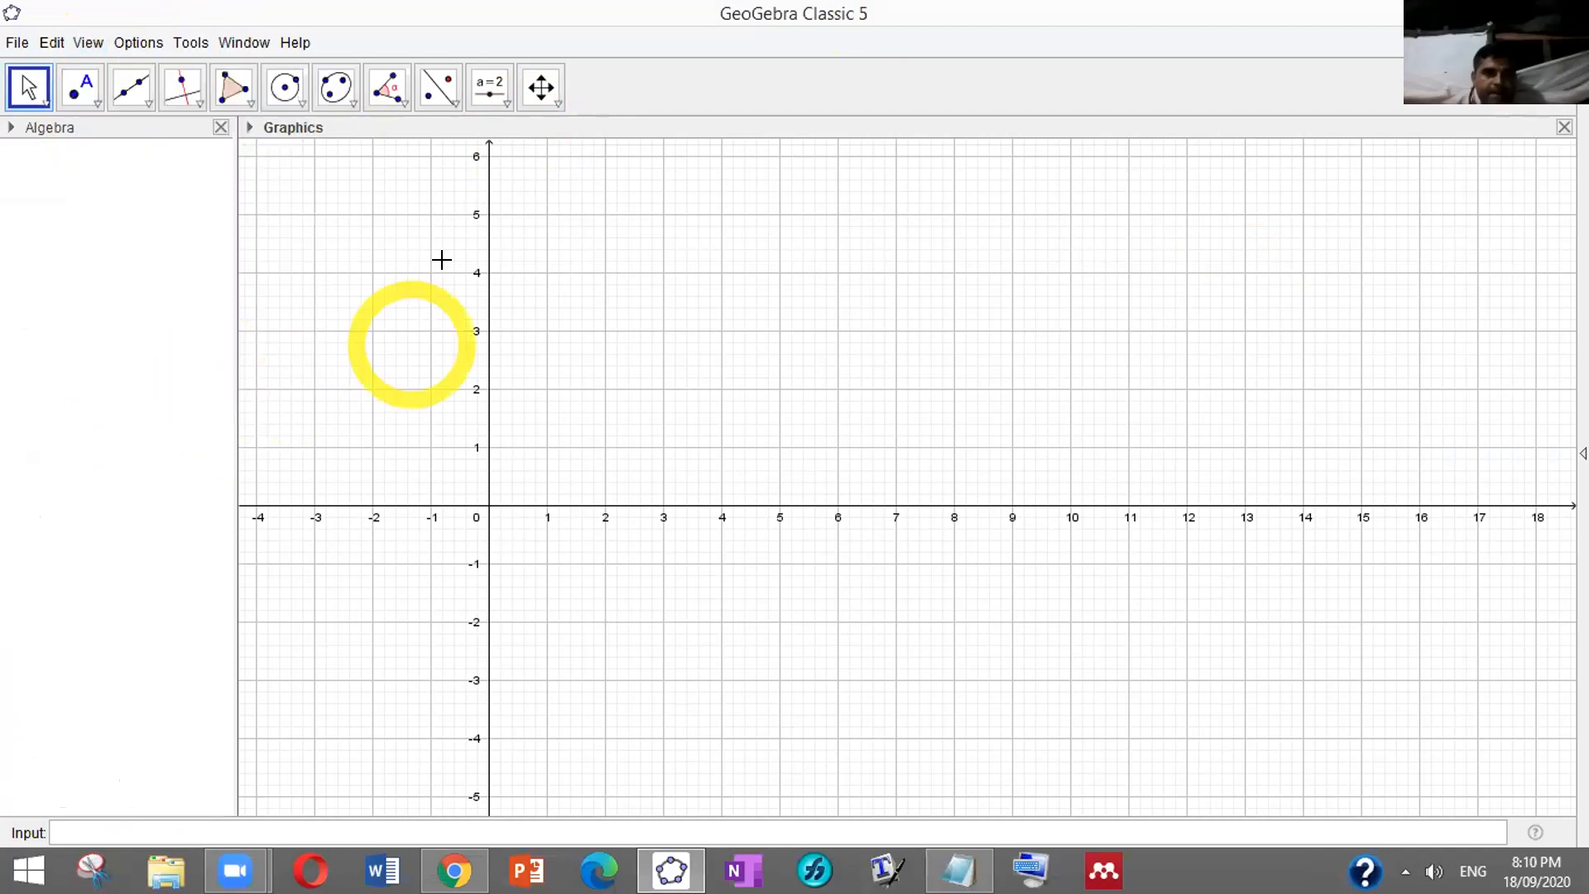
Pan the Graphics view so the origin shifts right, then place a text box near the top
{"action": "left_click_drag", "start_coordinate": [468, 462], "coordinate": [591, 438]}
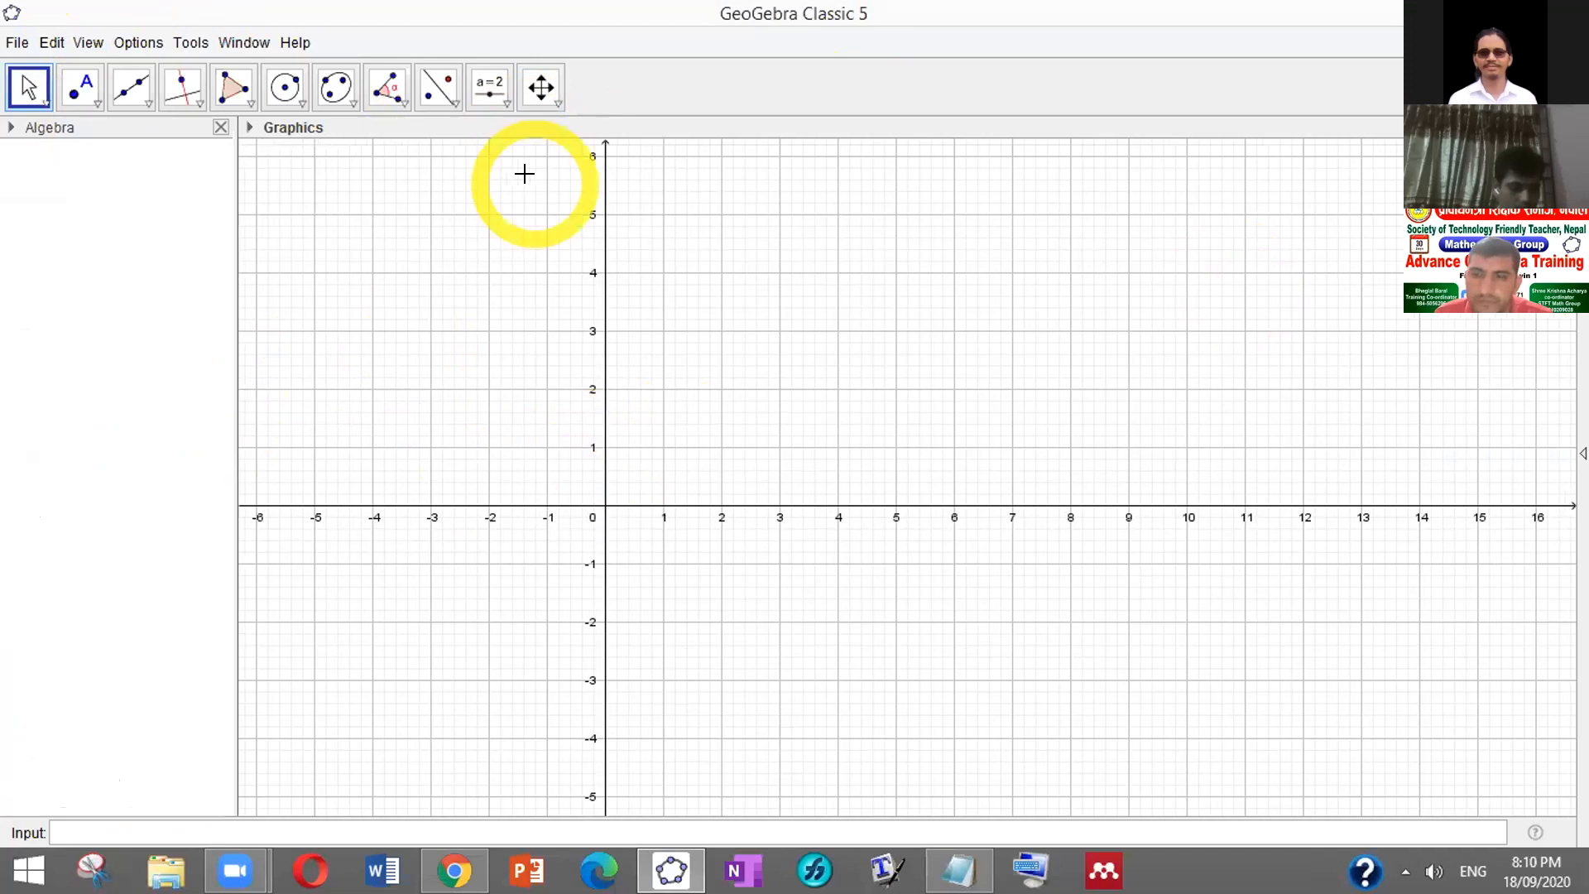
{"action": "left_click", "coordinate": [862, 7]}
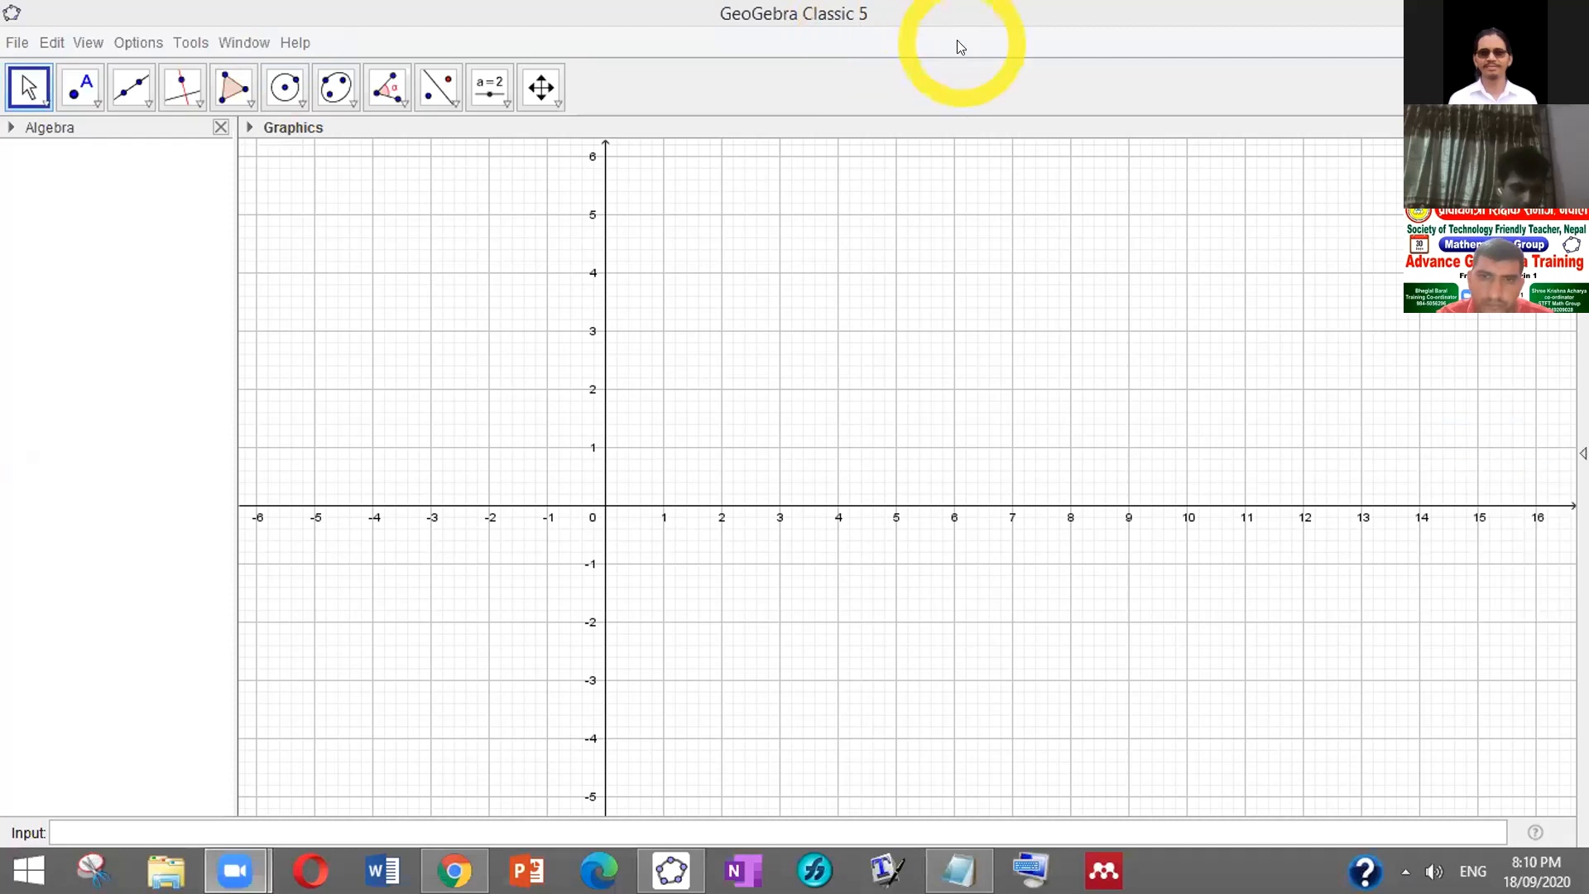
{"action": "left_click", "coordinate": [952, 238]}
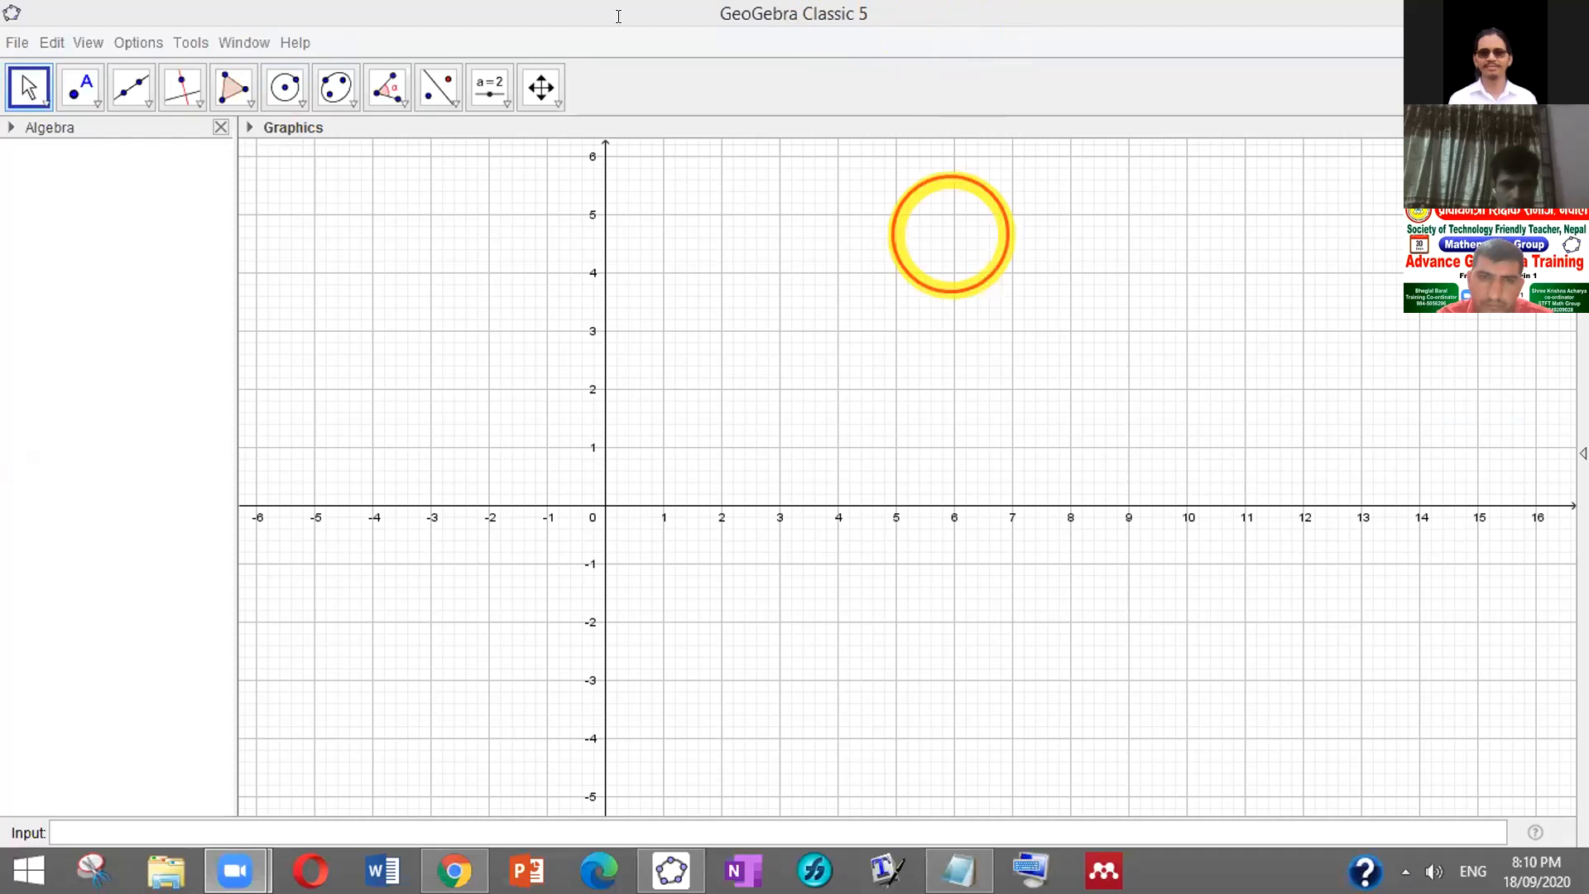
{"action": "left_click", "coordinate": [563, 33]}
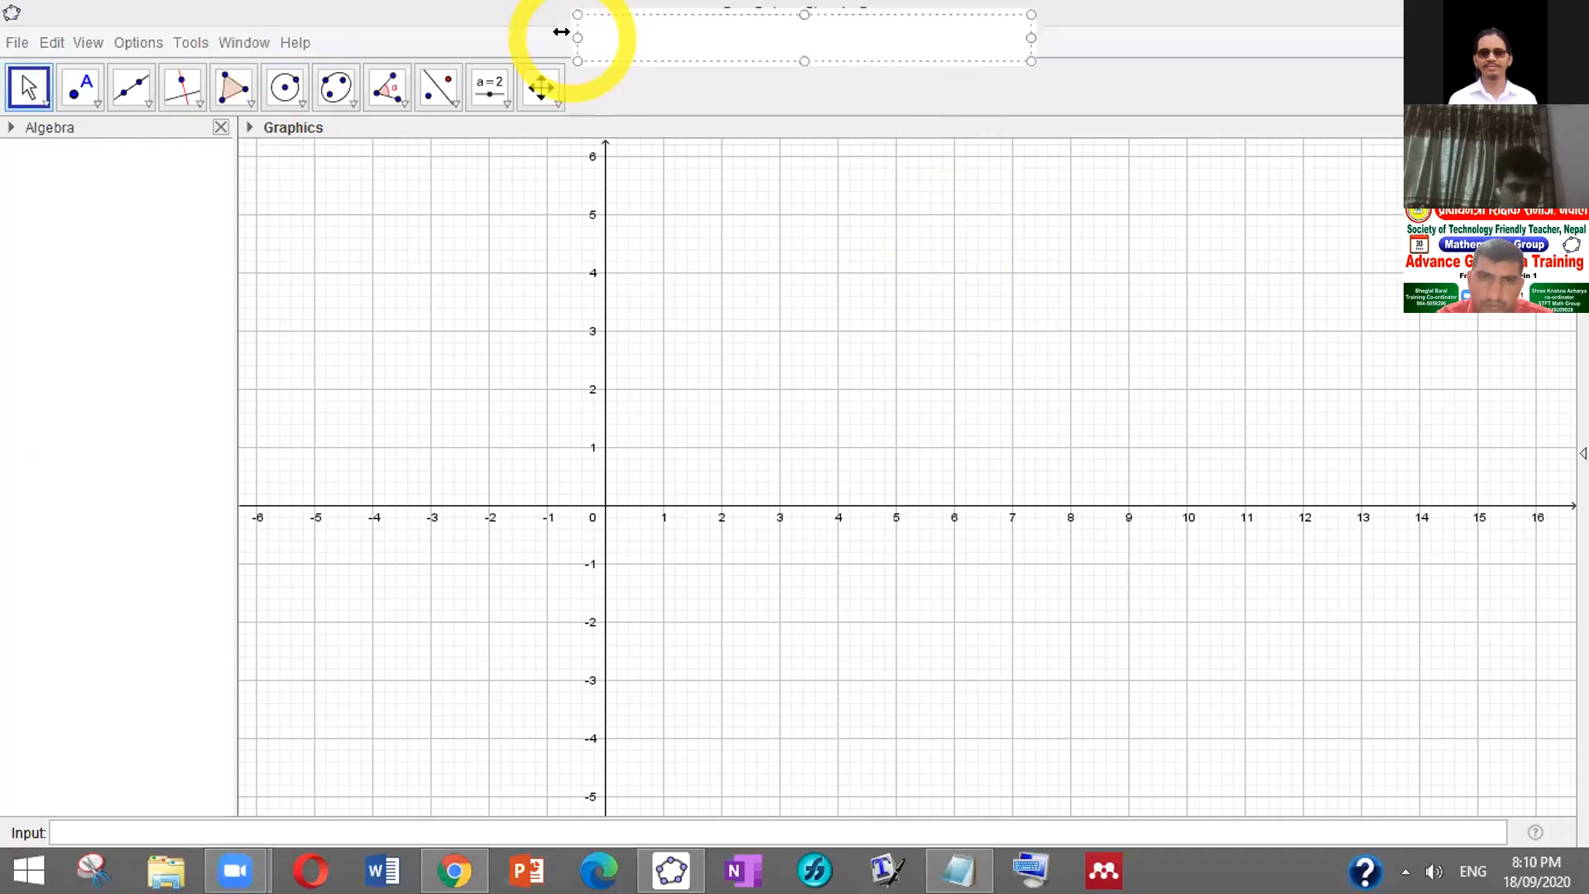
Type the 'Menu Bar' label at the top and shift it left
{"action": "type", "text": "ME"}
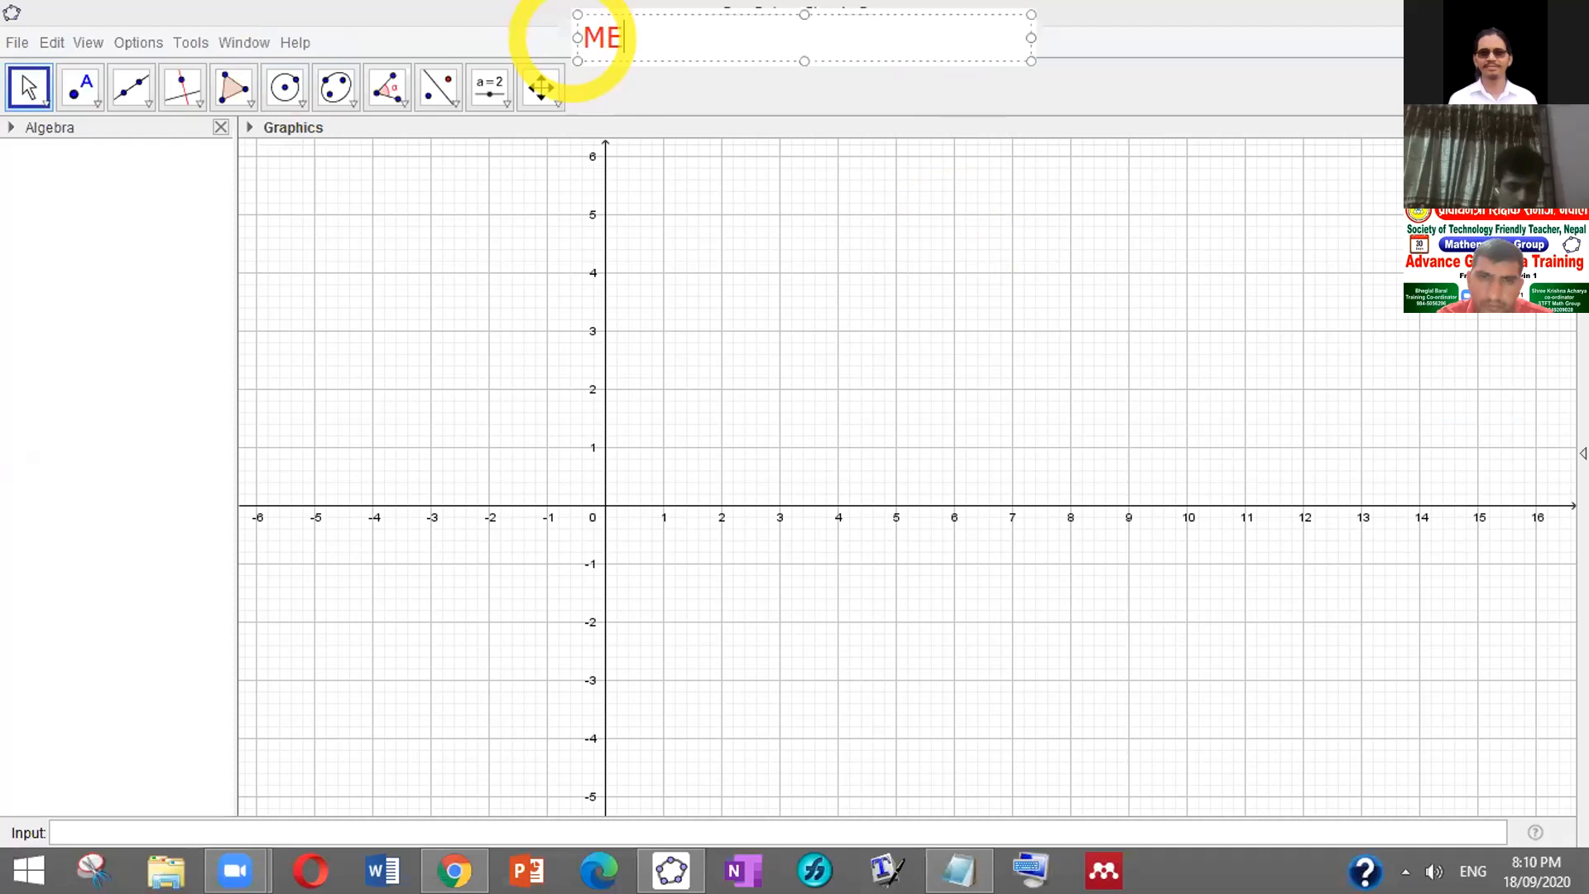
{"action": "type", "text": "nu"}
{"action": "key", "text": "BackSpace"}
{"action": "key", "text": "BackSpace"}
{"action": "key", "text": "BackSpace"}
{"action": "type", "text": "enu Bar"}
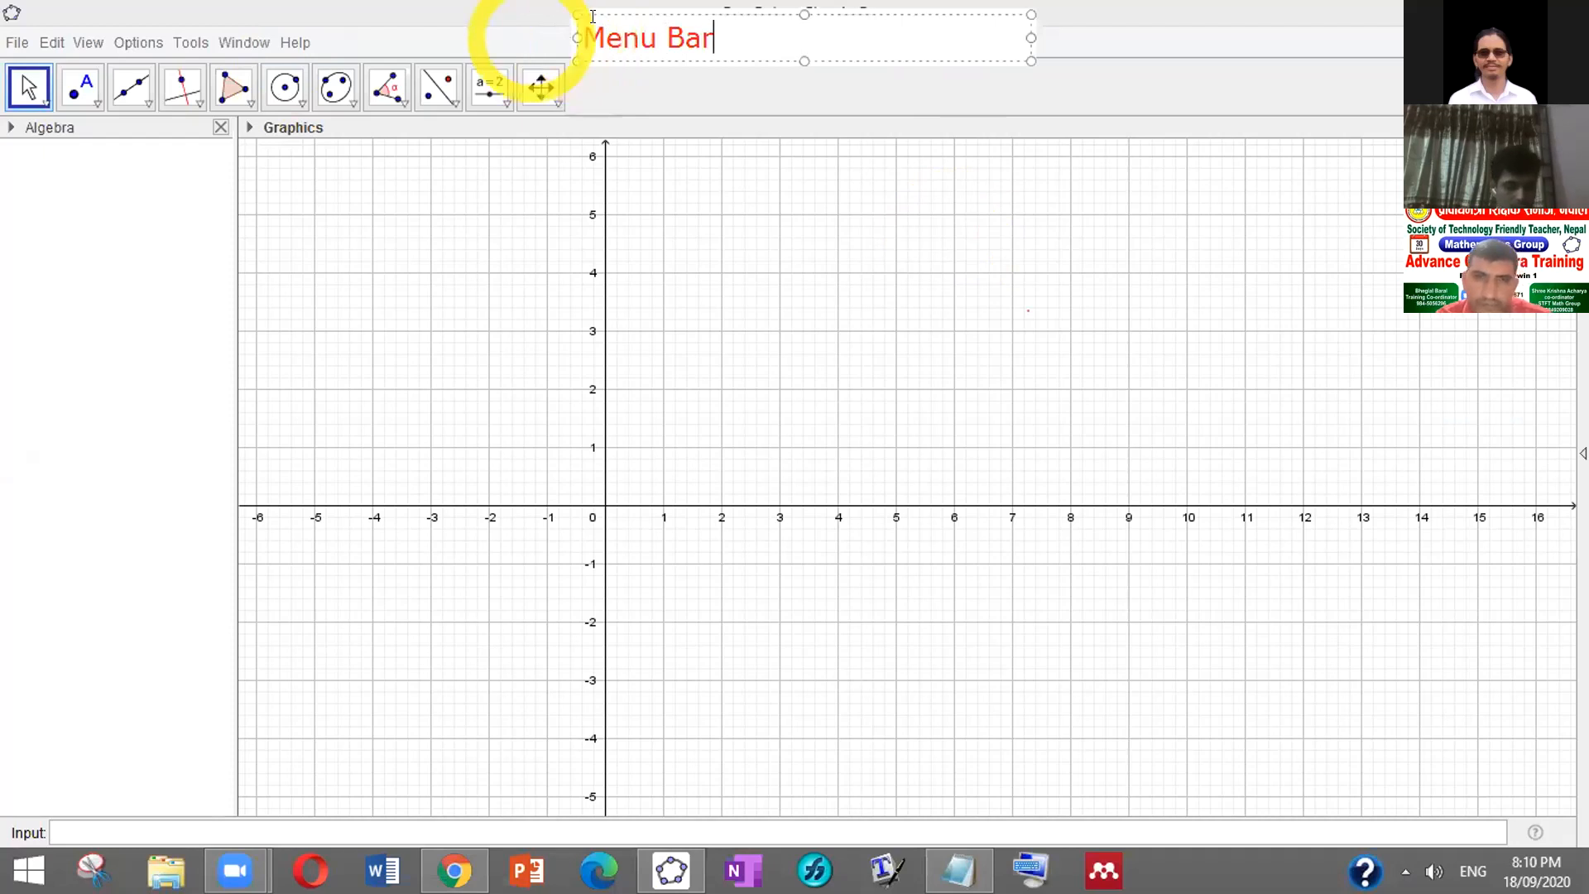
{"action": "left_click_drag", "start_coordinate": [317, 13], "coordinate": [330, 11]}
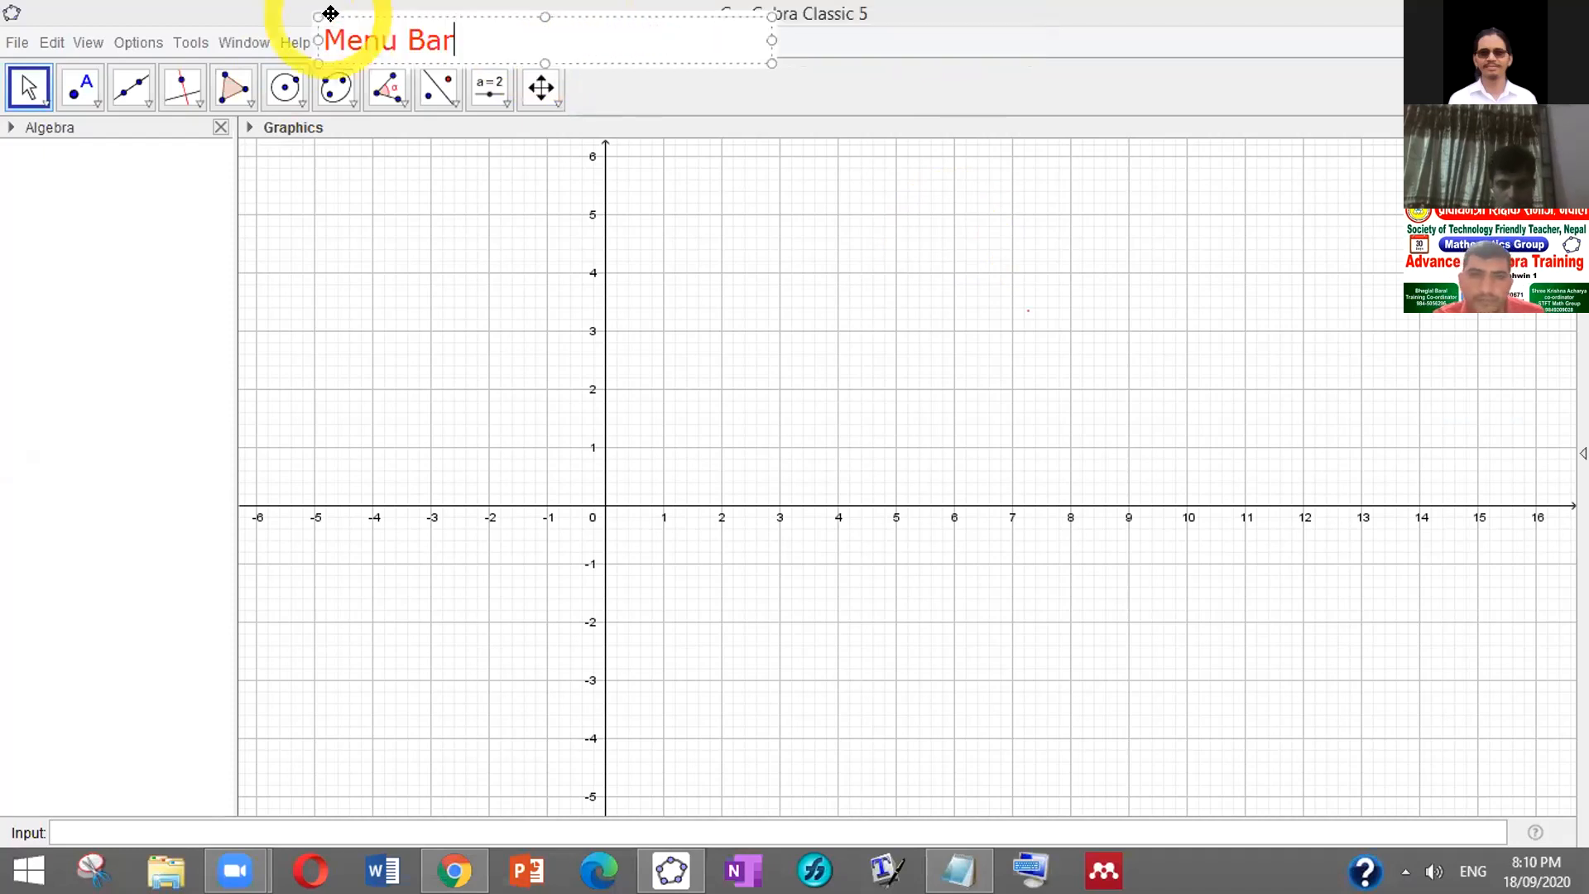
{"action": "left_click", "coordinate": [607, 79]}
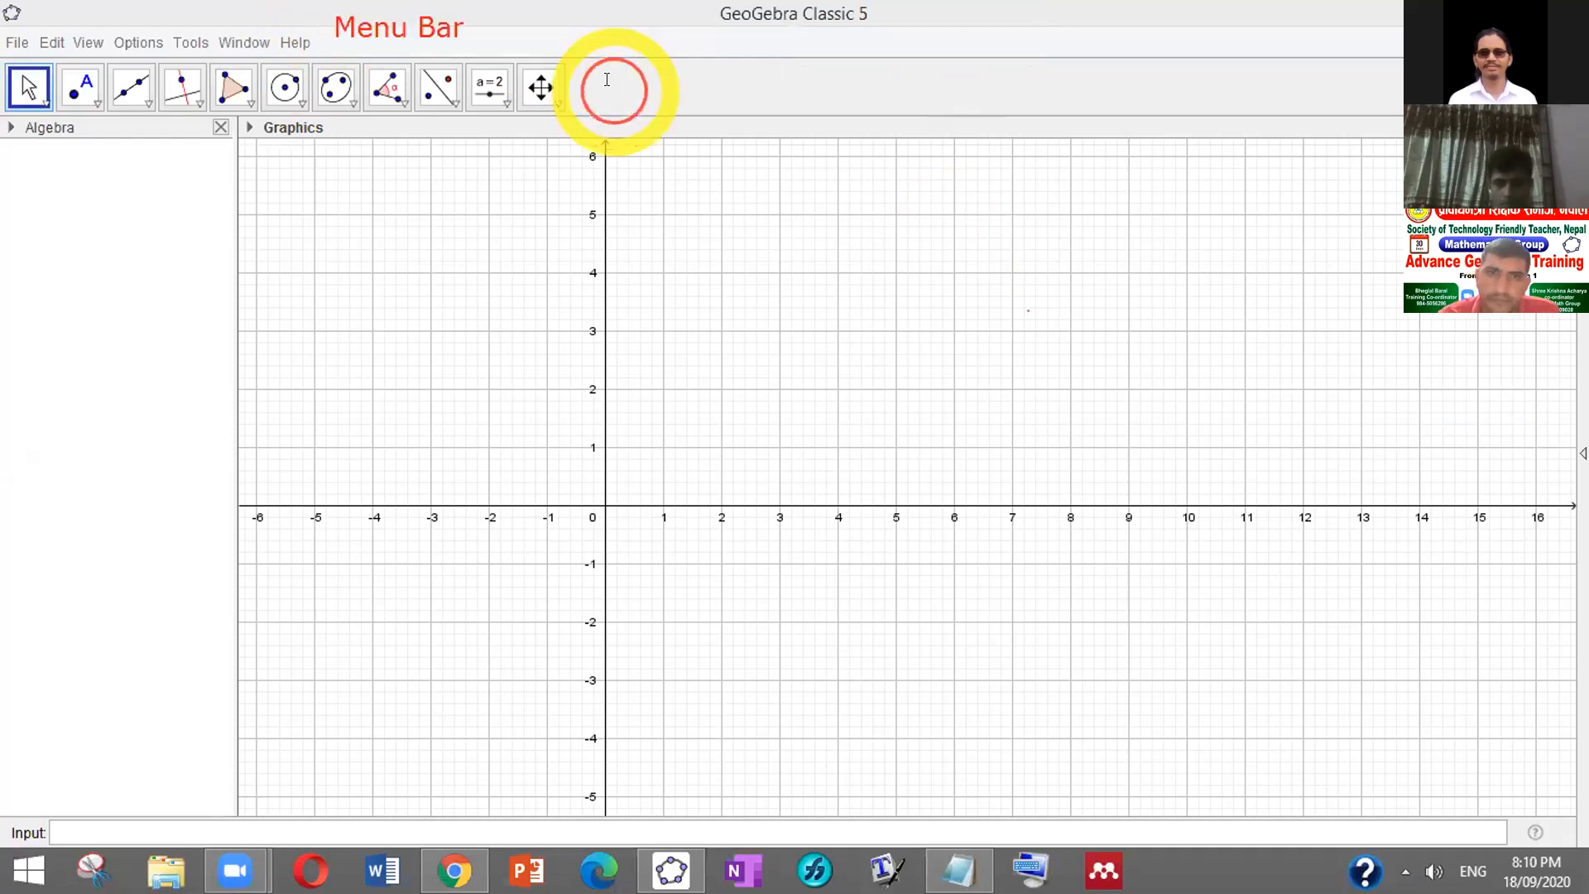
Add the 'Tool Bar' and 'Title Bar' labels beside the tools
{"action": "left_click", "coordinate": [610, 76]}
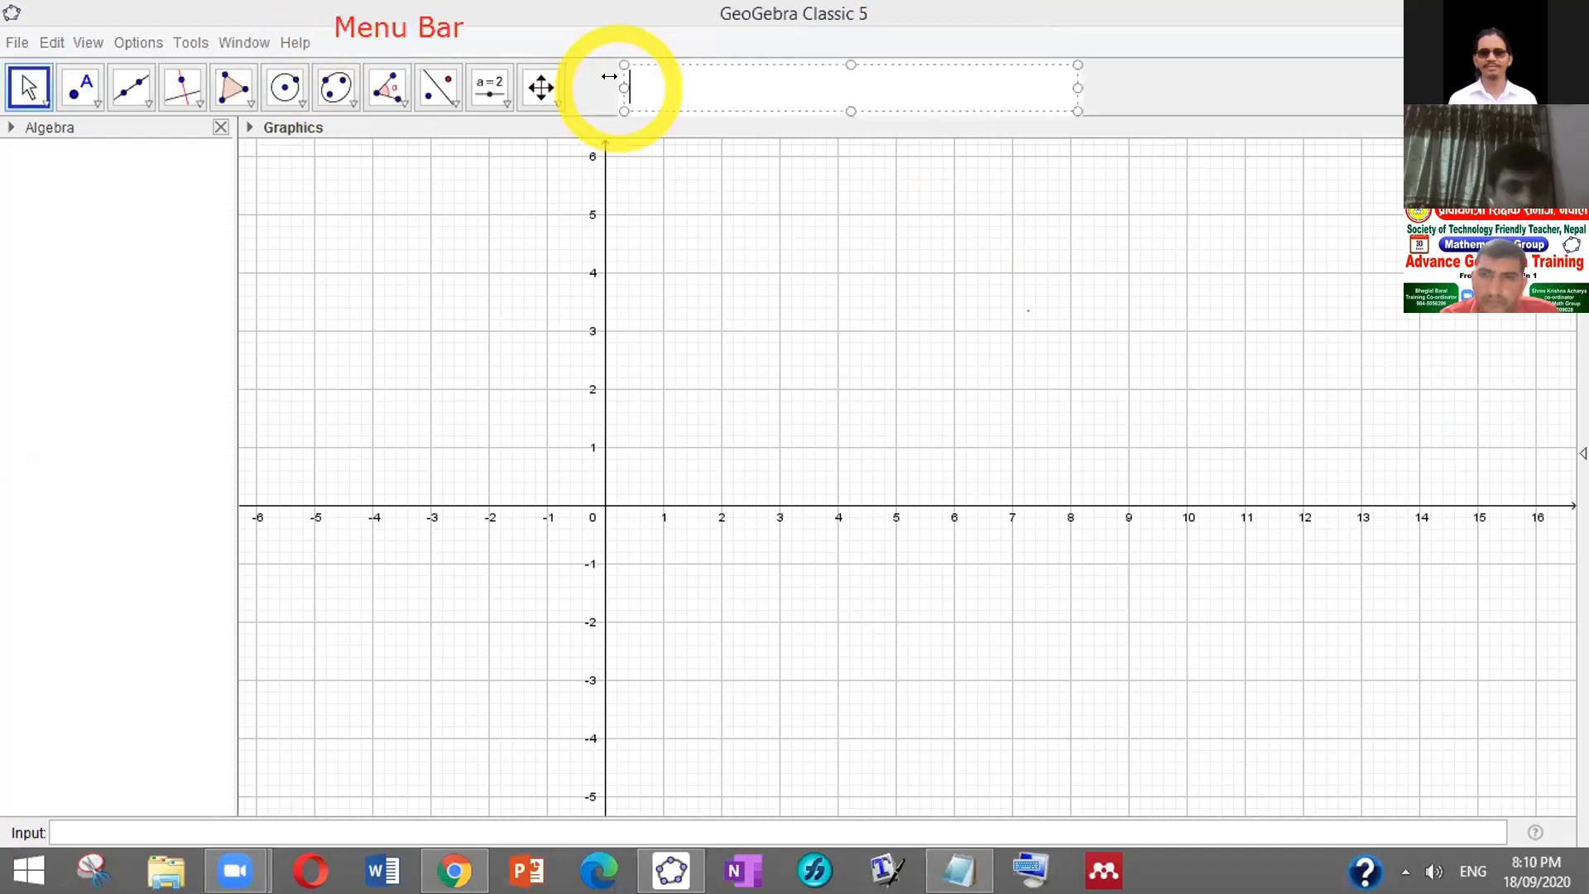
{"action": "type", "text": "Too"}
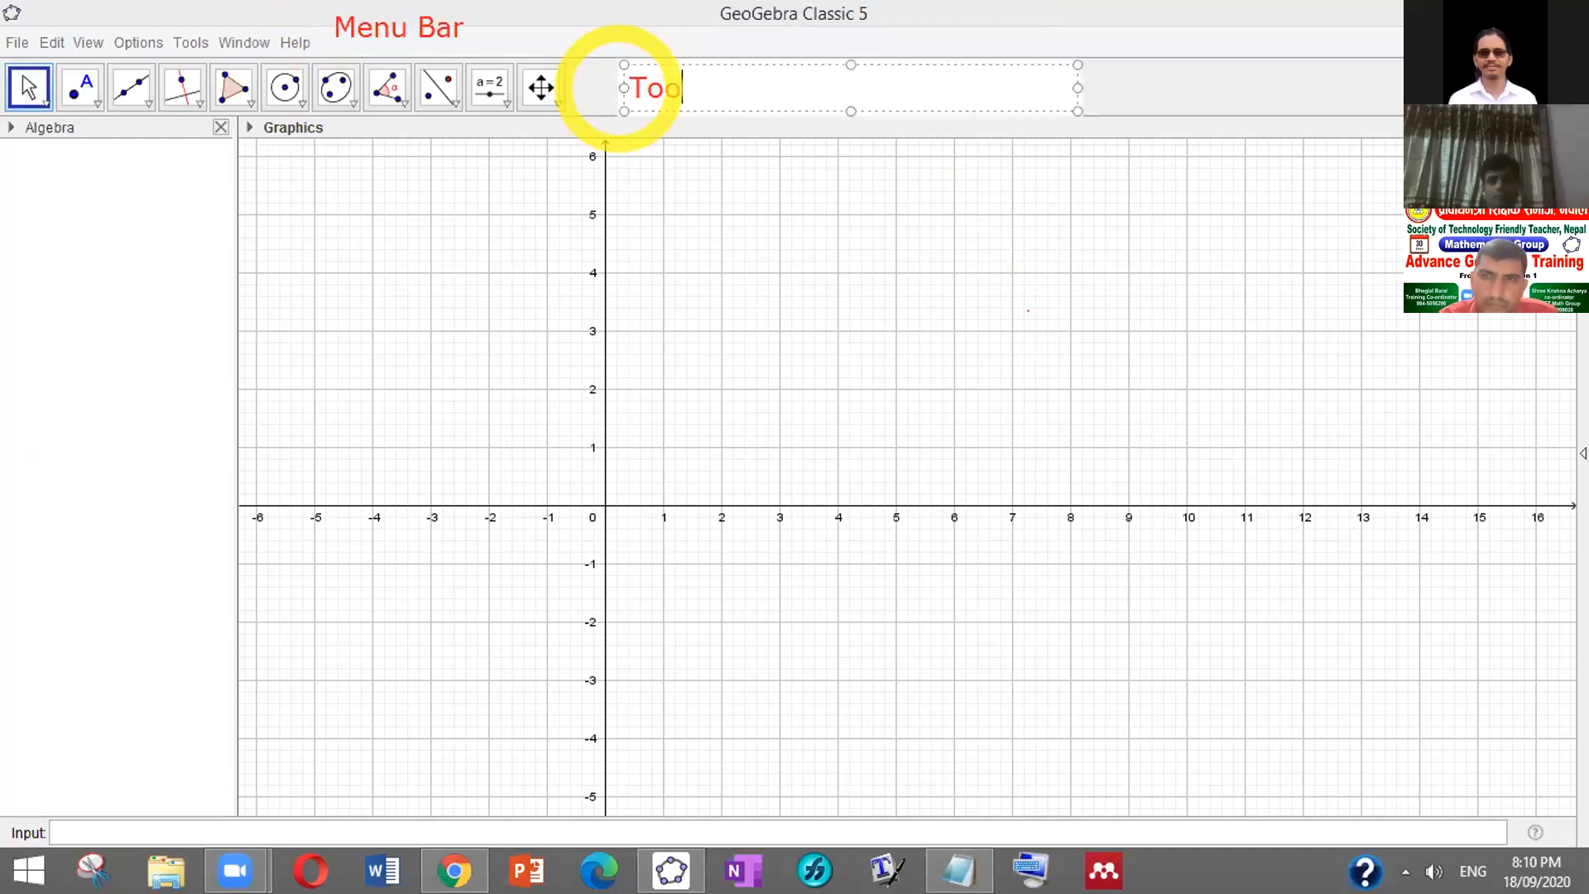
{"action": "type", "text": "l Bar"}
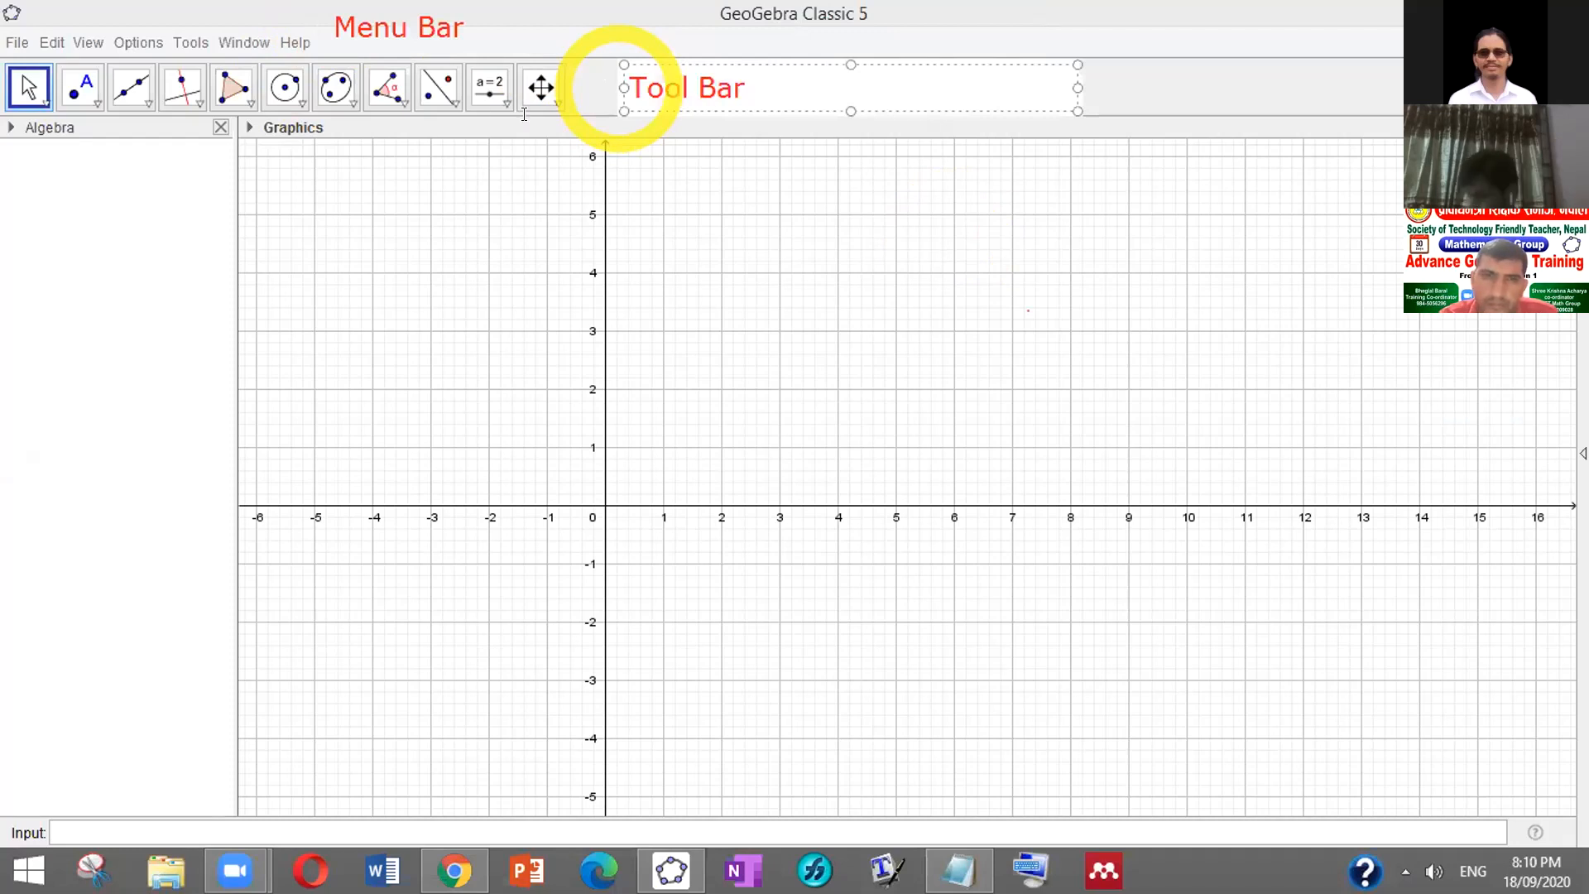
{"action": "left_click", "coordinate": [483, 113]}
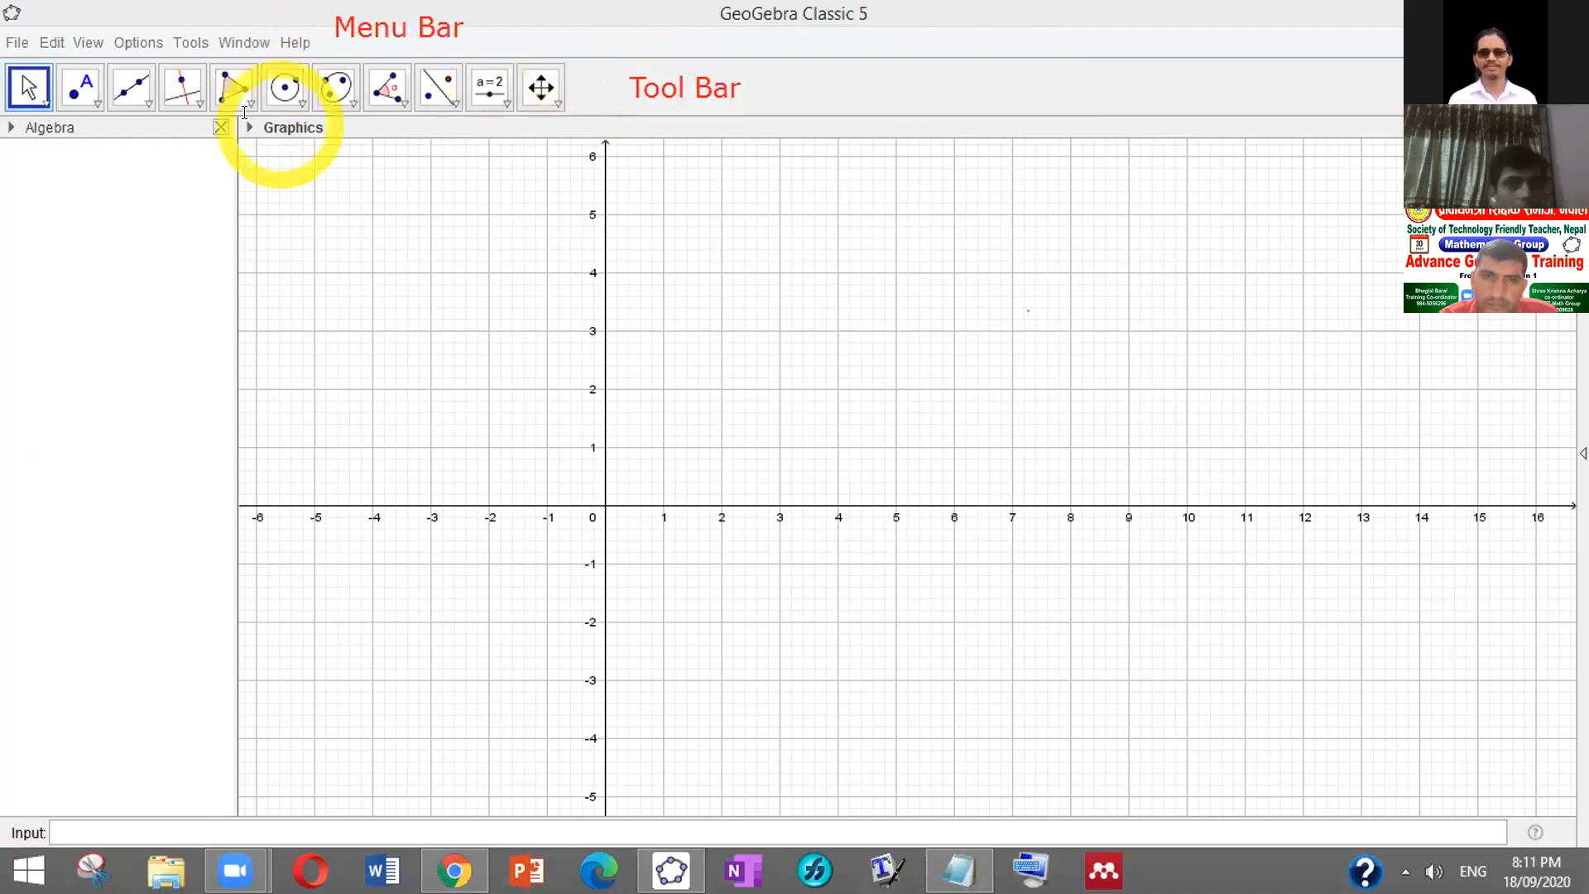
{"action": "left_click", "coordinate": [389, 117]}
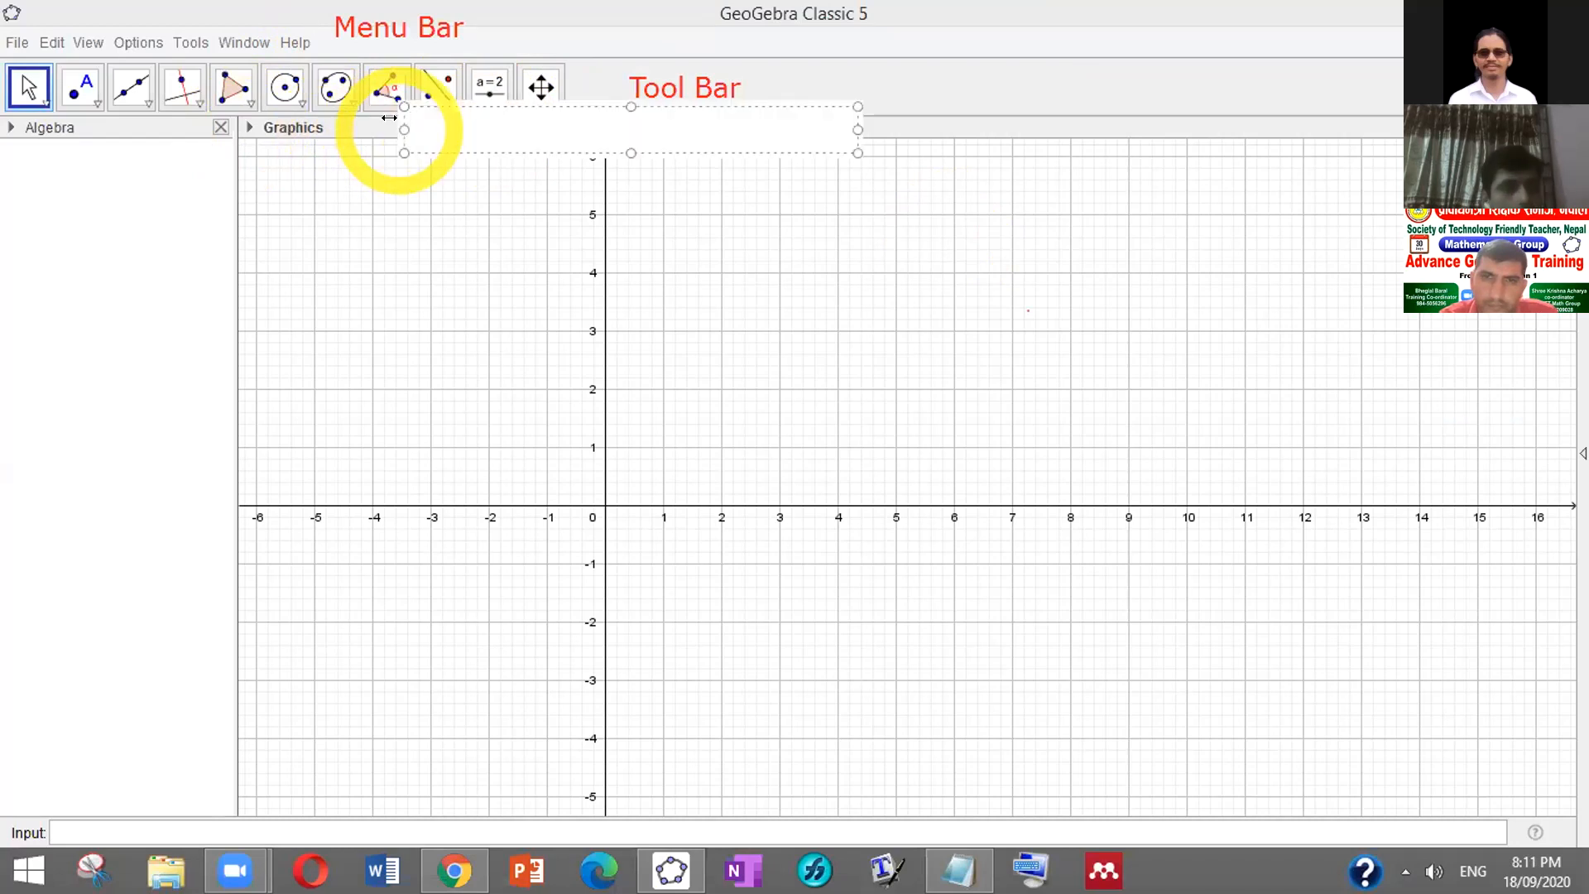
{"action": "type", "text": "Title Bar"}
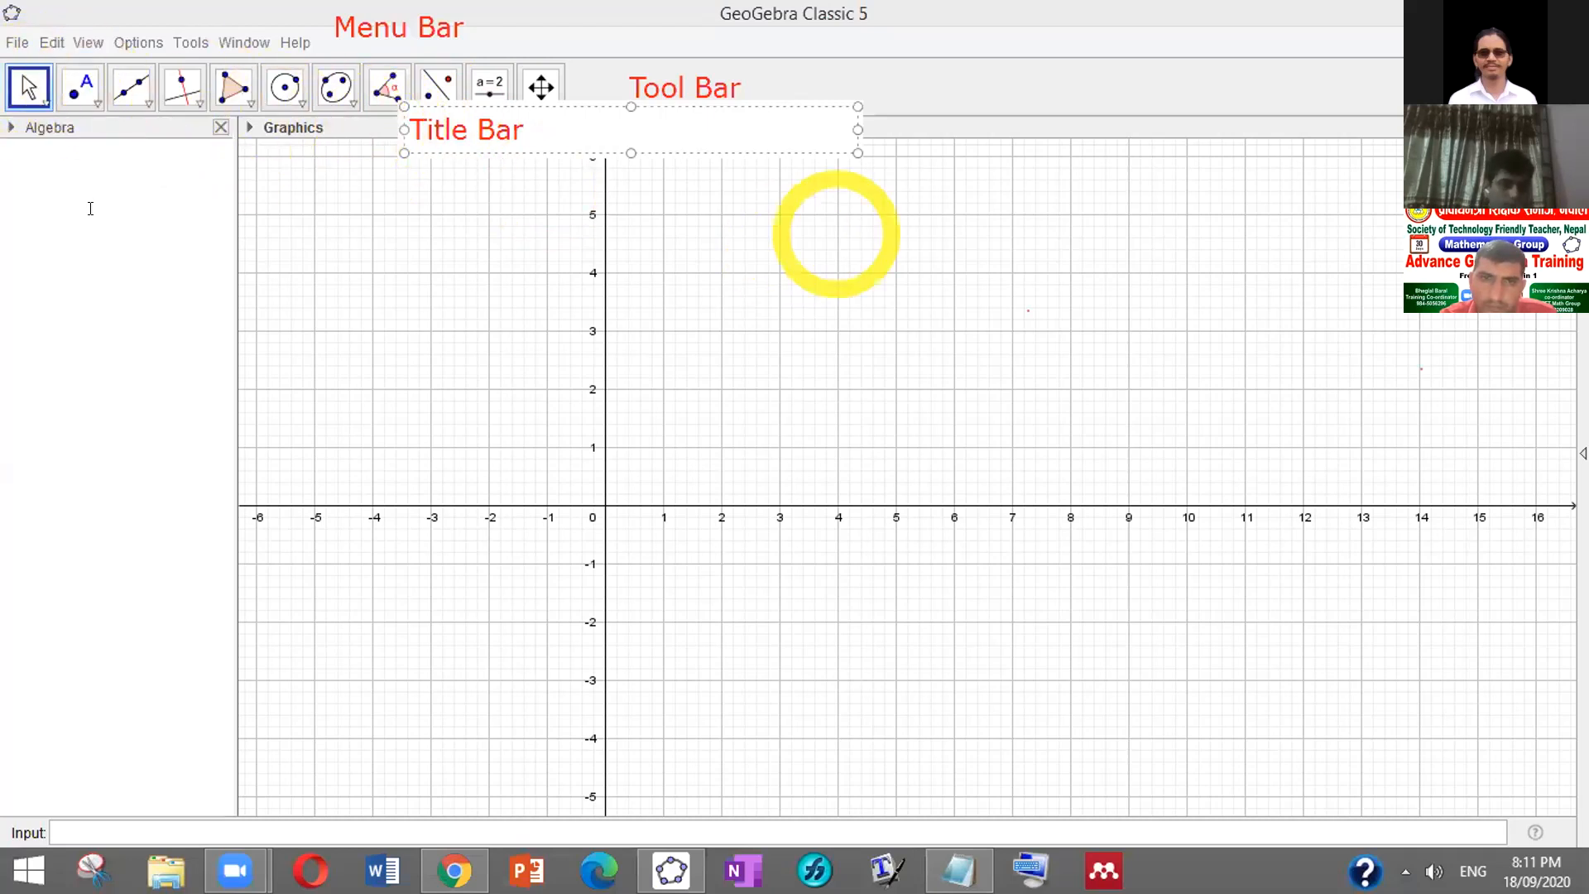
{"action": "left_click", "coordinate": [20, 348]}
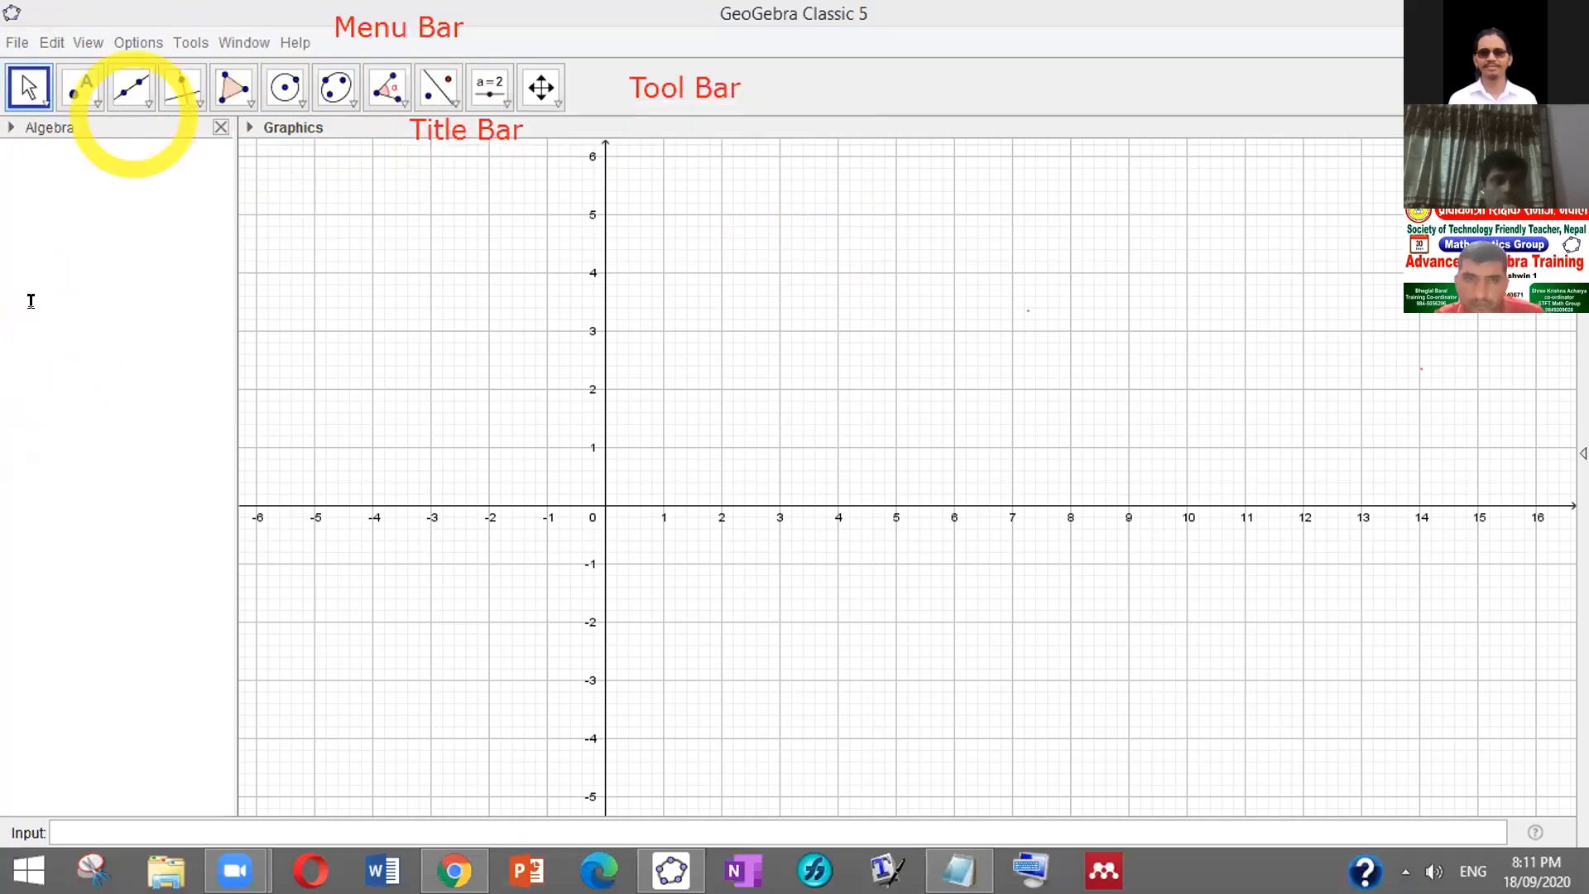
Type an 'Algebra Work Space' label inside the left Algebra view
{"action": "left_click", "coordinate": [14, 388]}
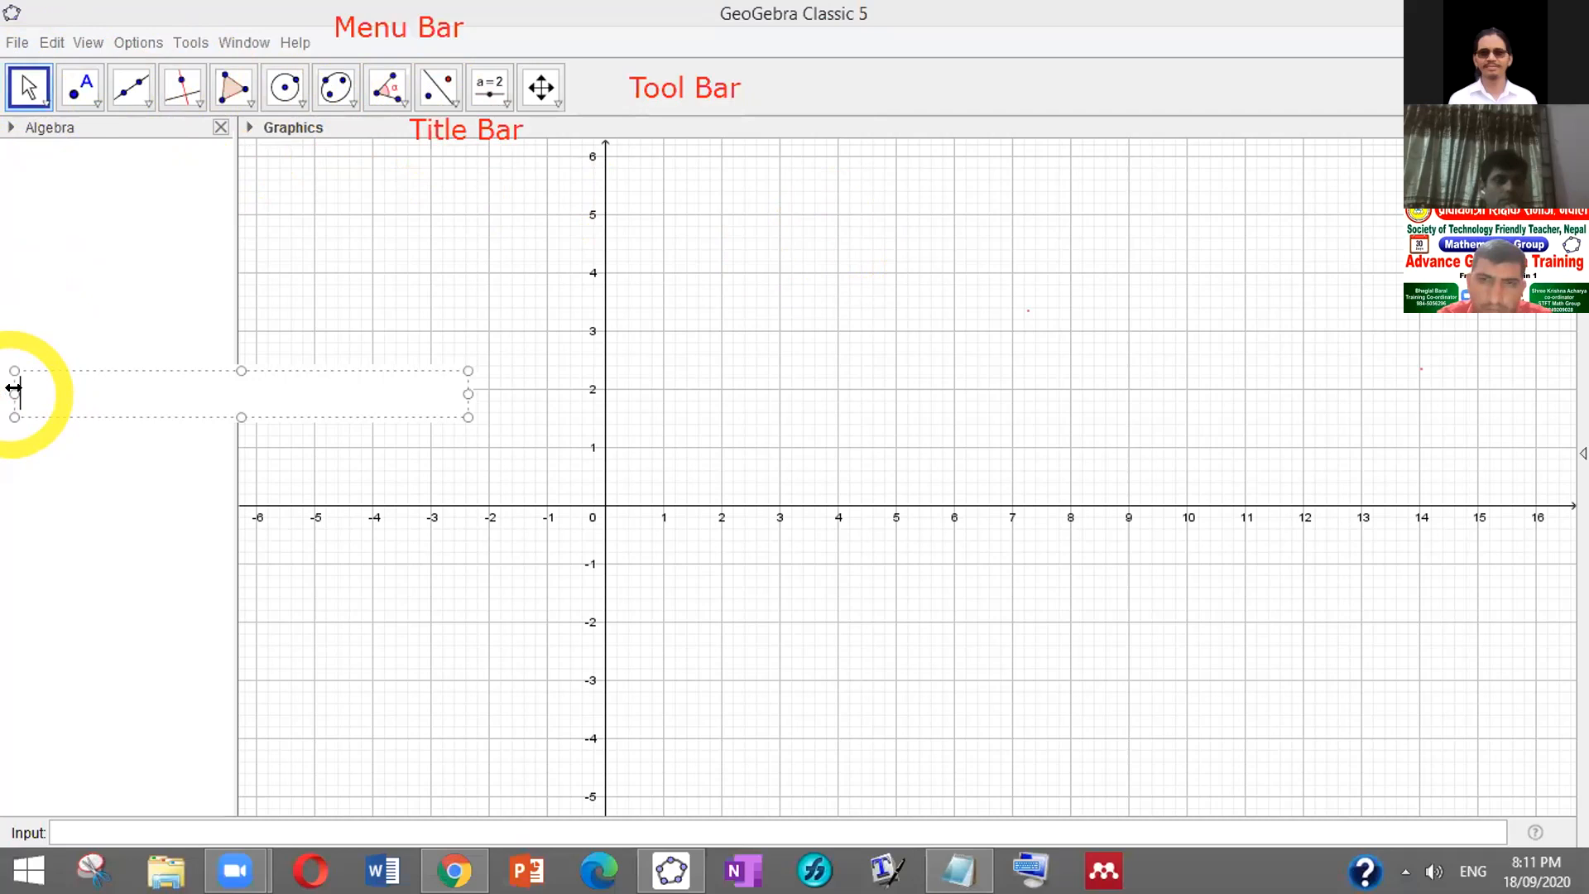
{"action": "type", "text": "Al"}
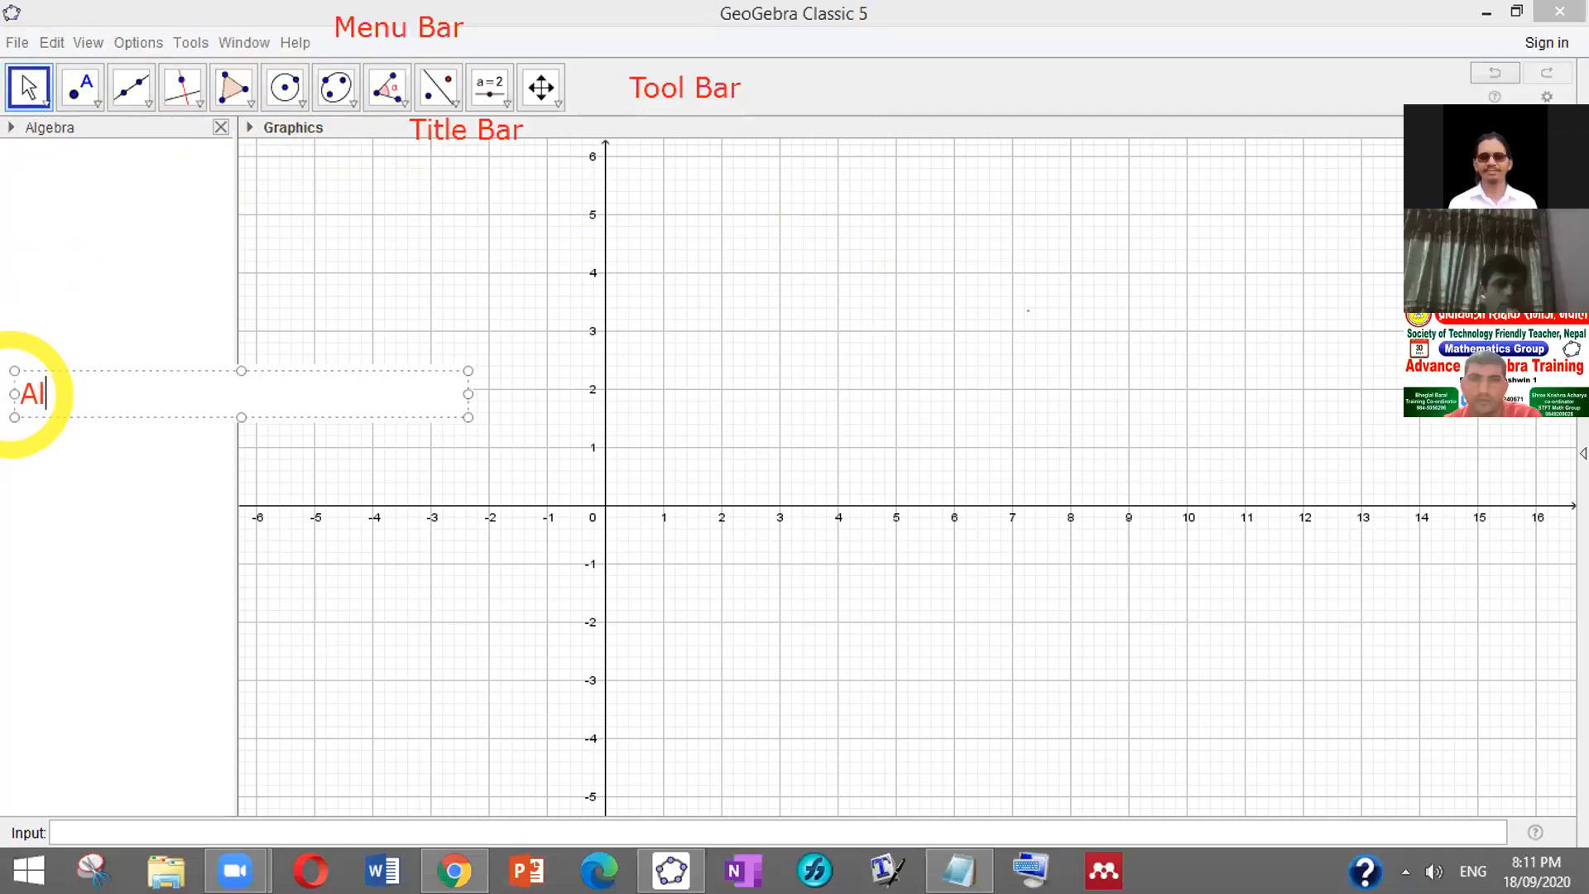
{"action": "type", "text": "gebra "}
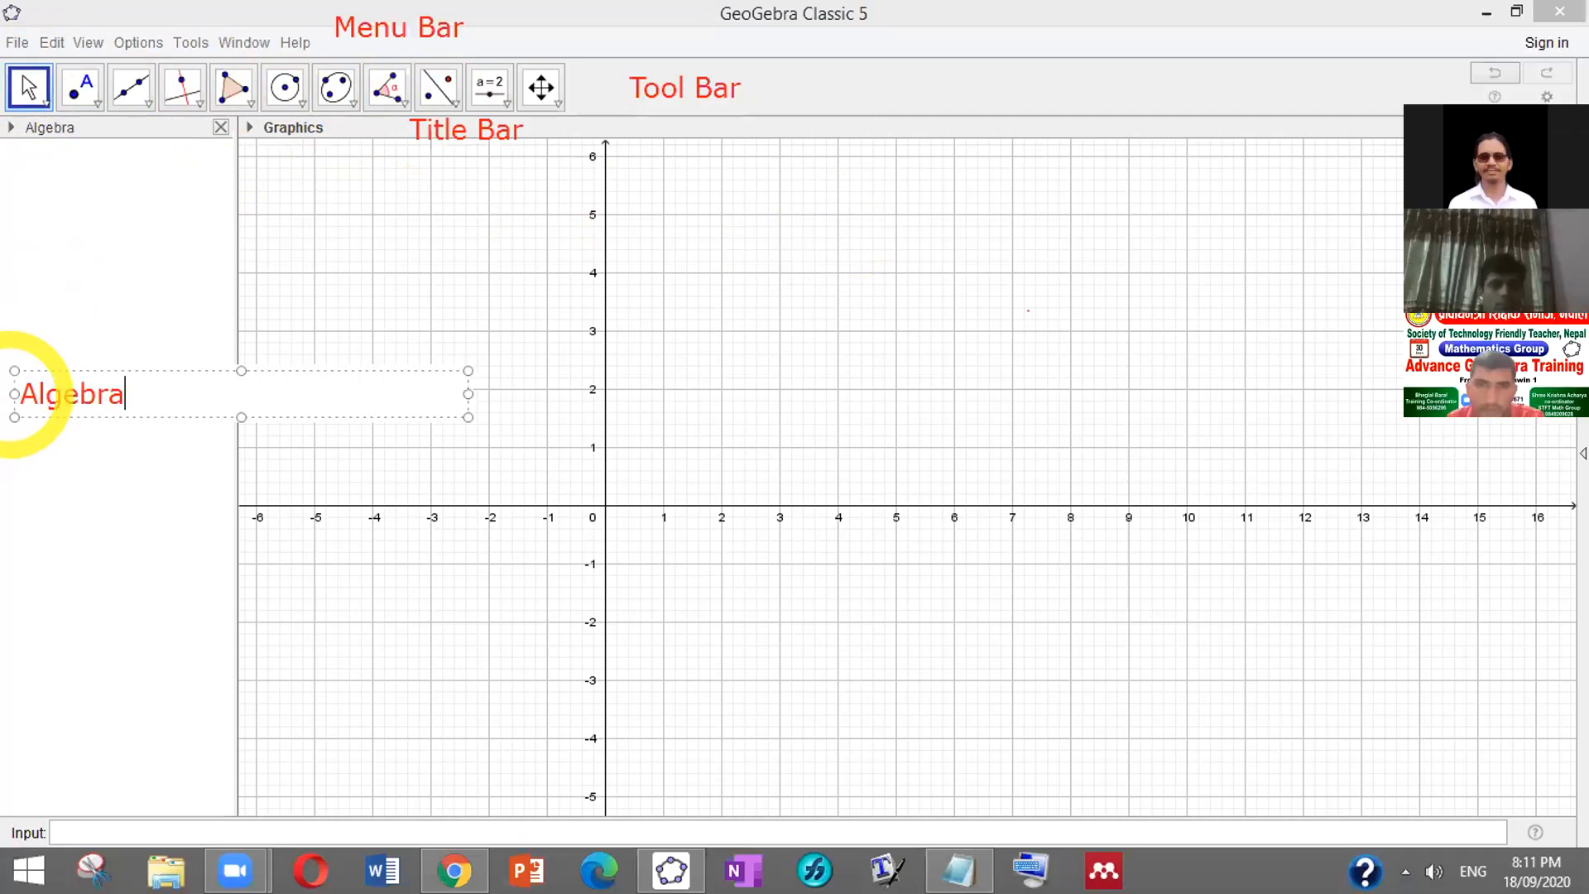
{"action": "type", "text": "Wo"}
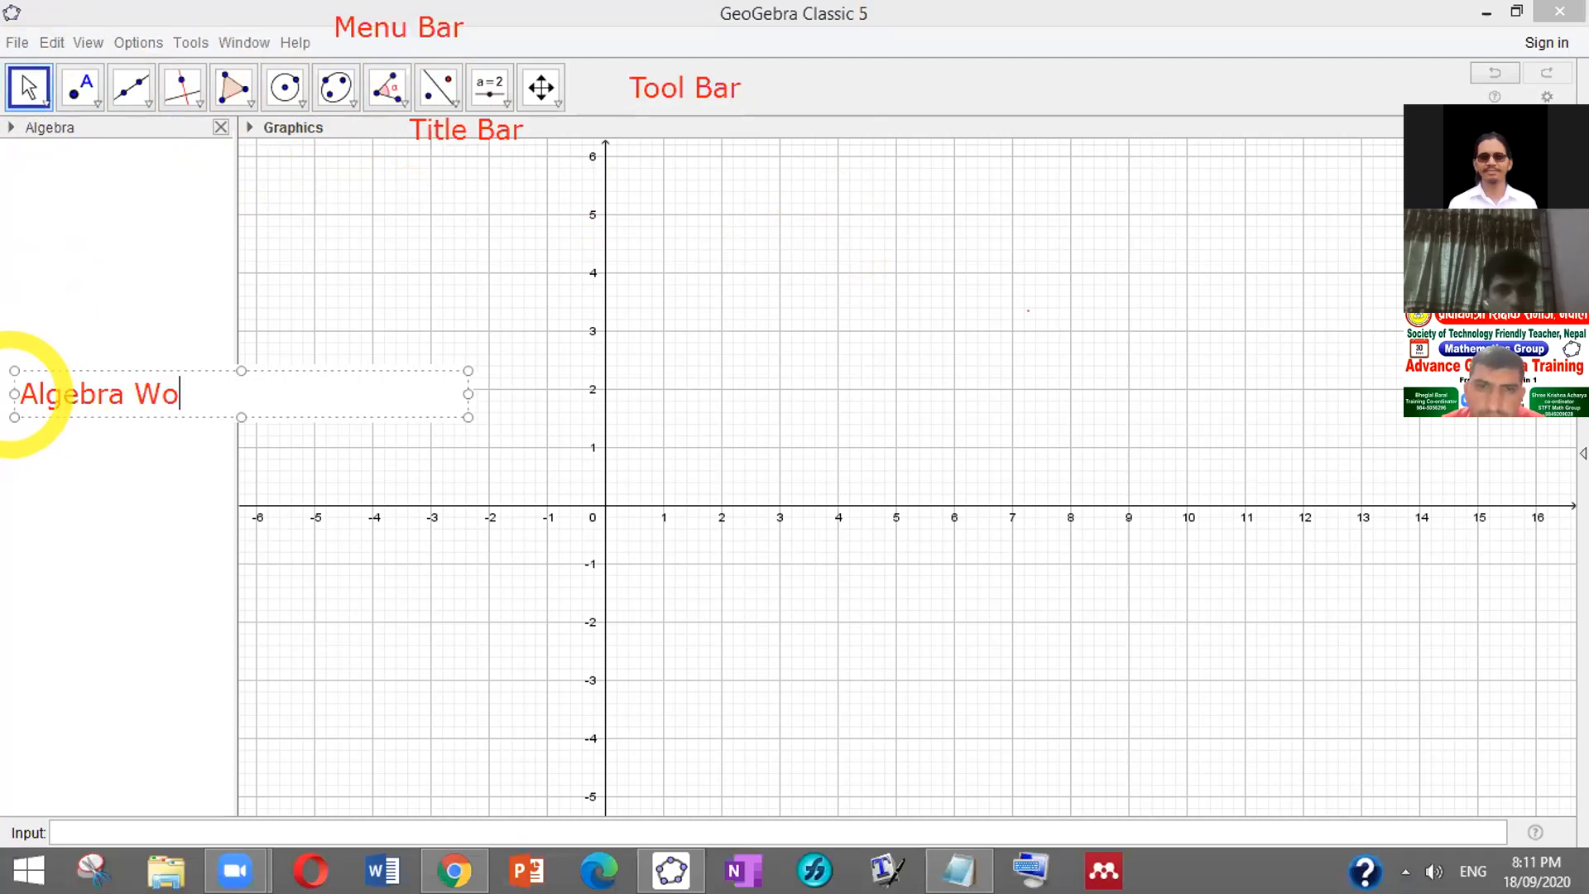
{"action": "type", "text": "rk S"}
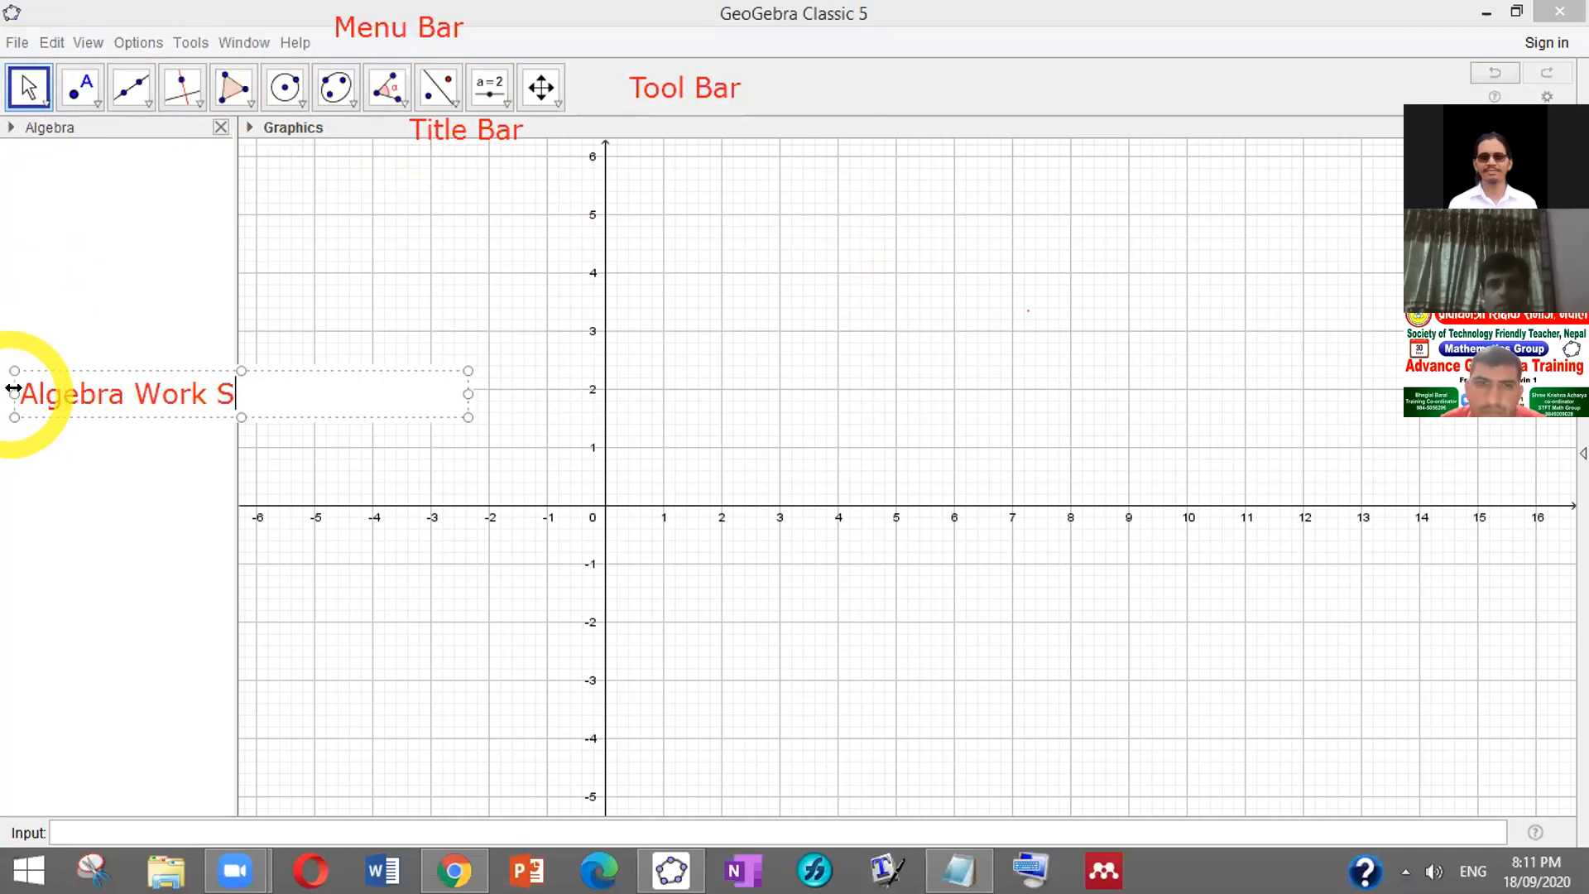
{"action": "type", "text": "pace"}
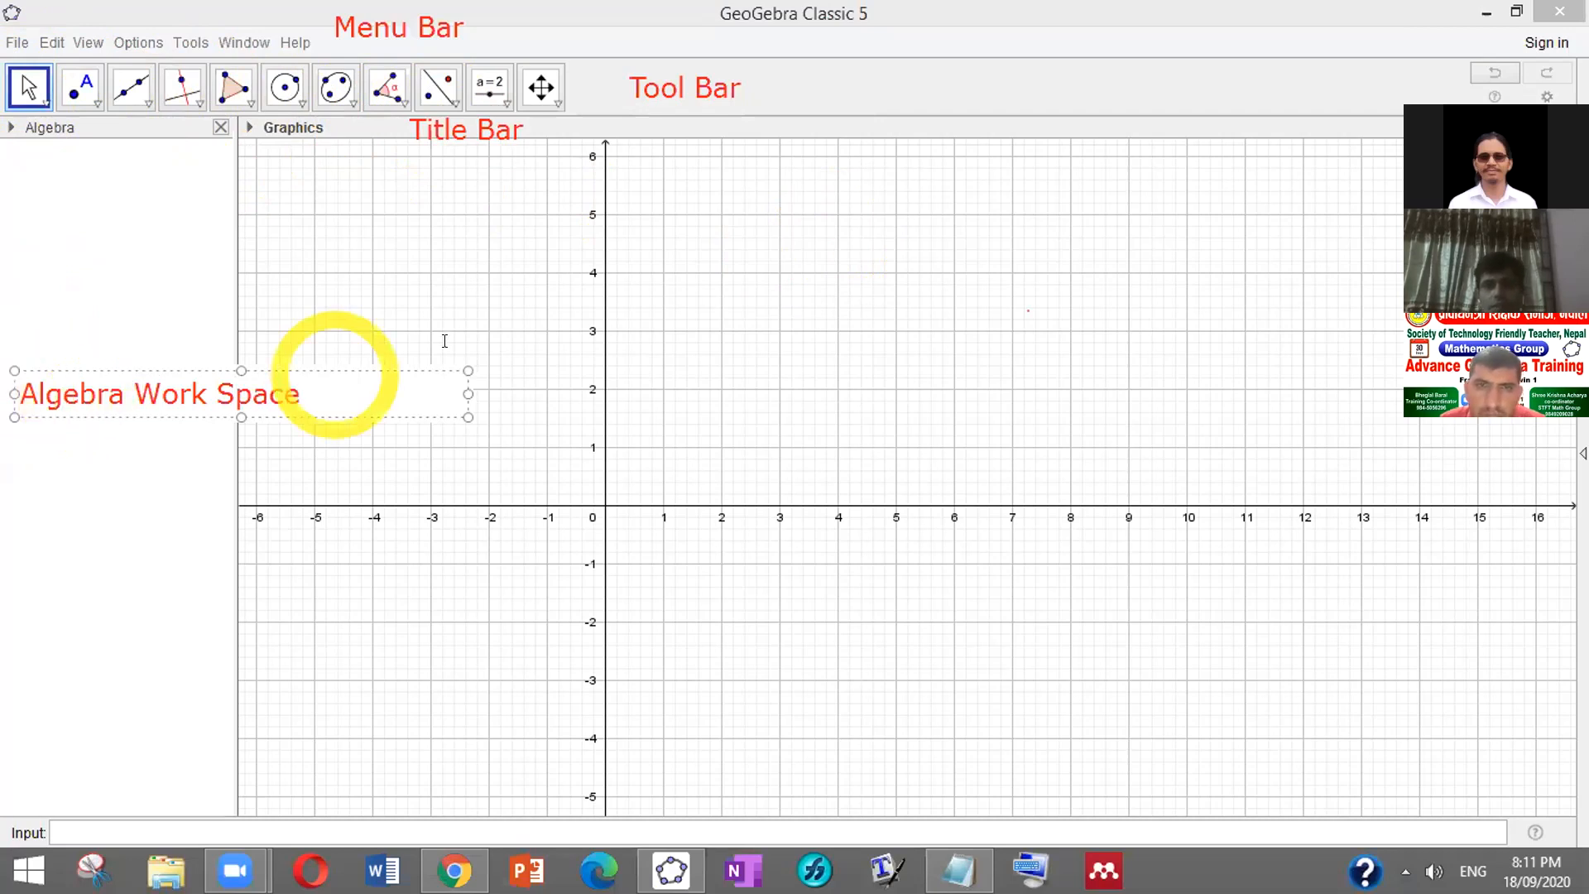
{"action": "left_click", "coordinate": [568, 366]}
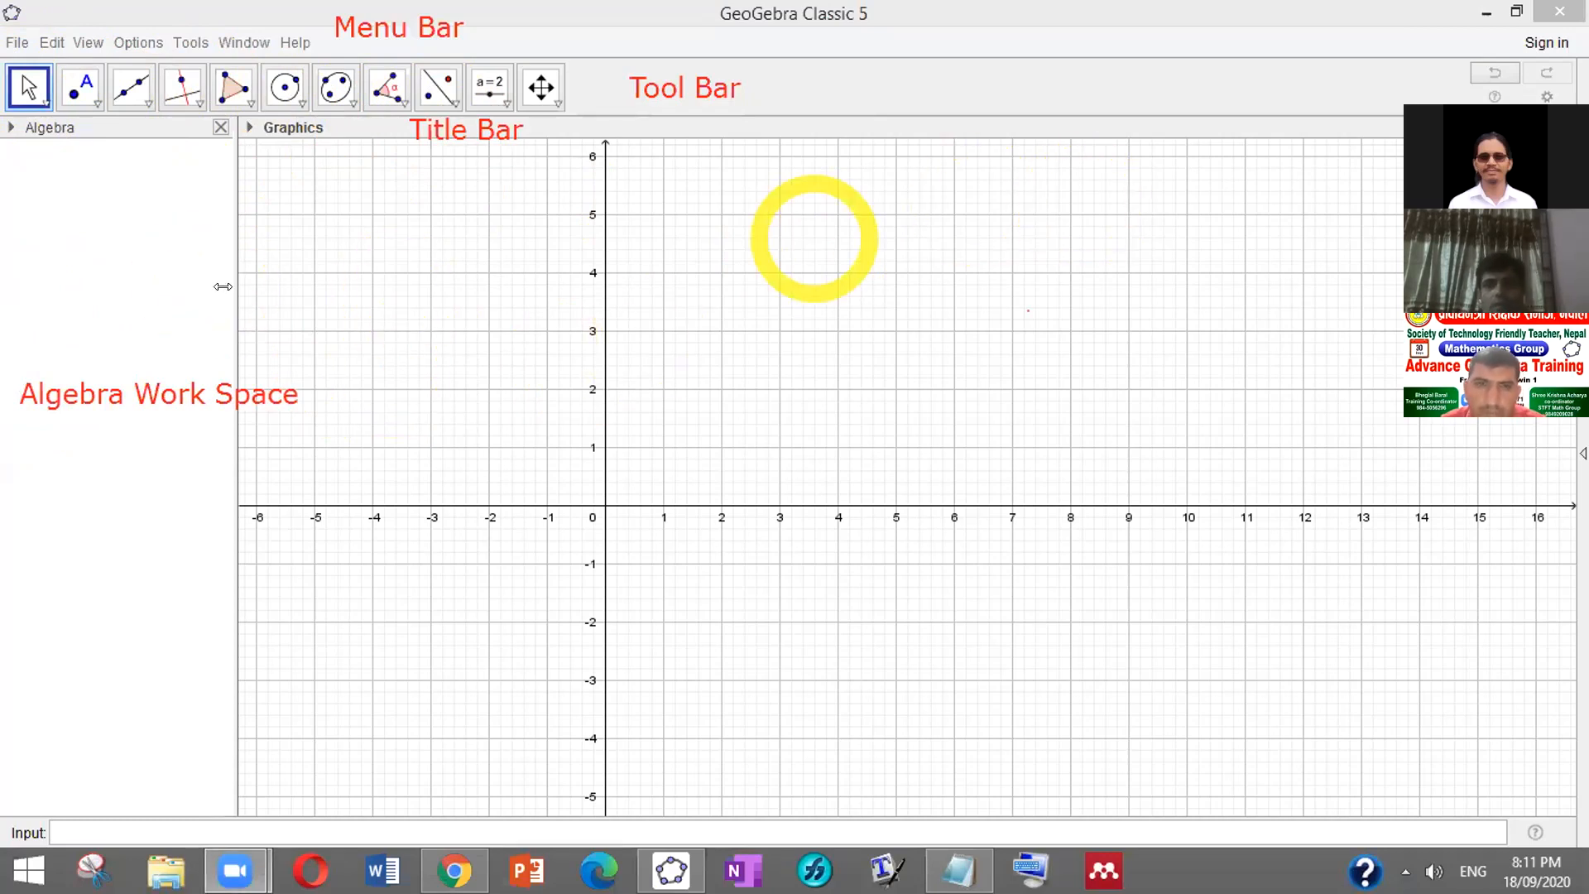
Widen the Algebra view, label the graph 'Graphic Work View', and discard an empty text box
{"action": "left_click_drag", "start_coordinate": [312, 305], "coordinate": [340, 315]}
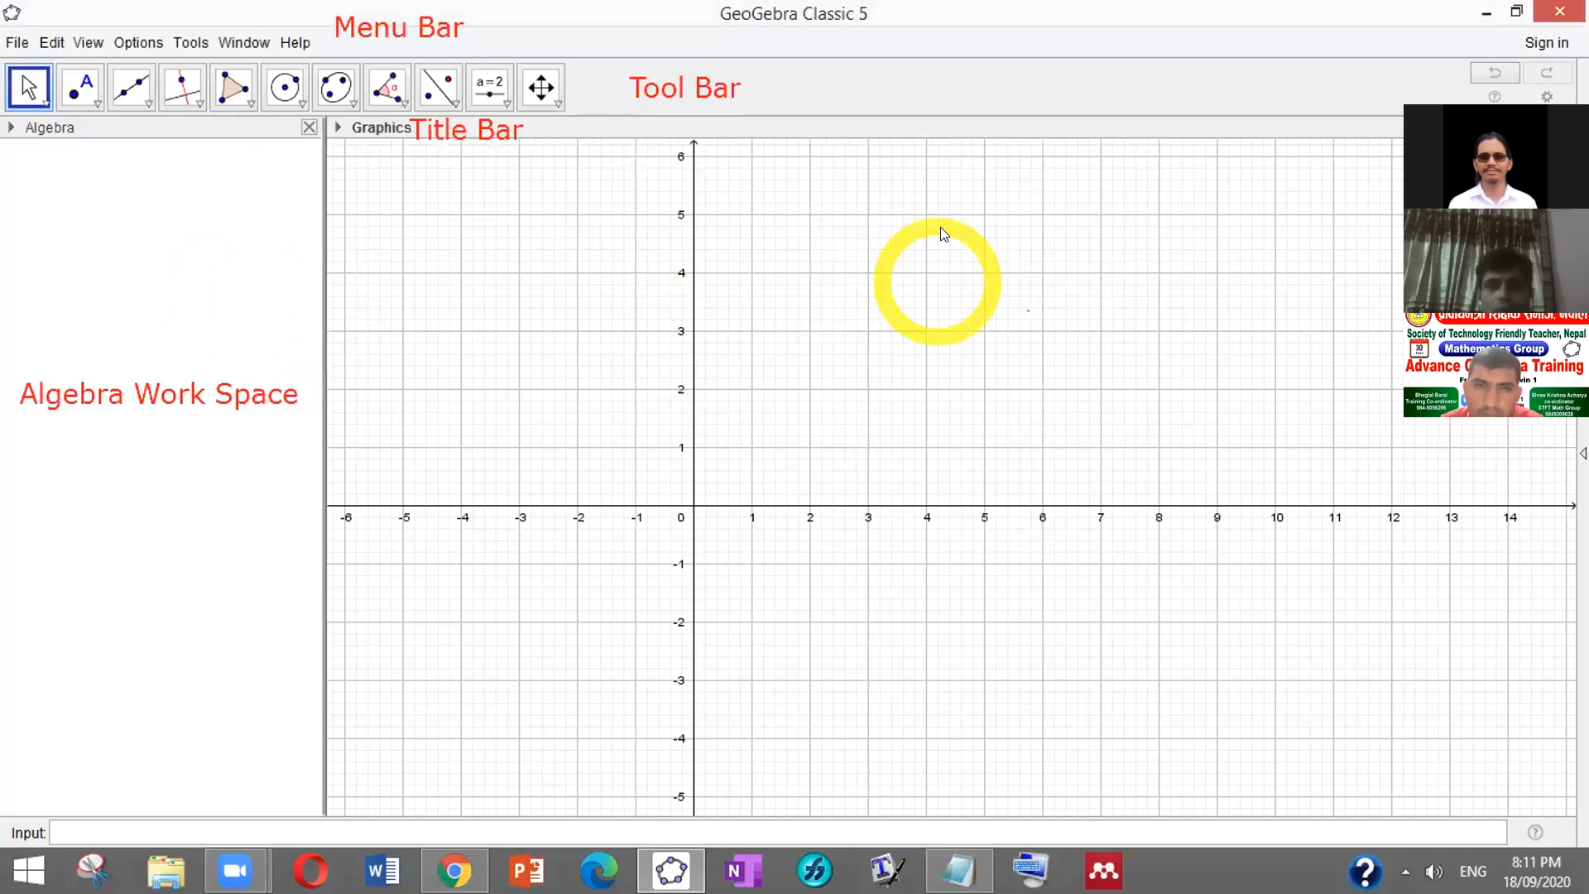
{"action": "left_click", "coordinate": [465, 330]}
{"action": "type", "text": "Graphic"}
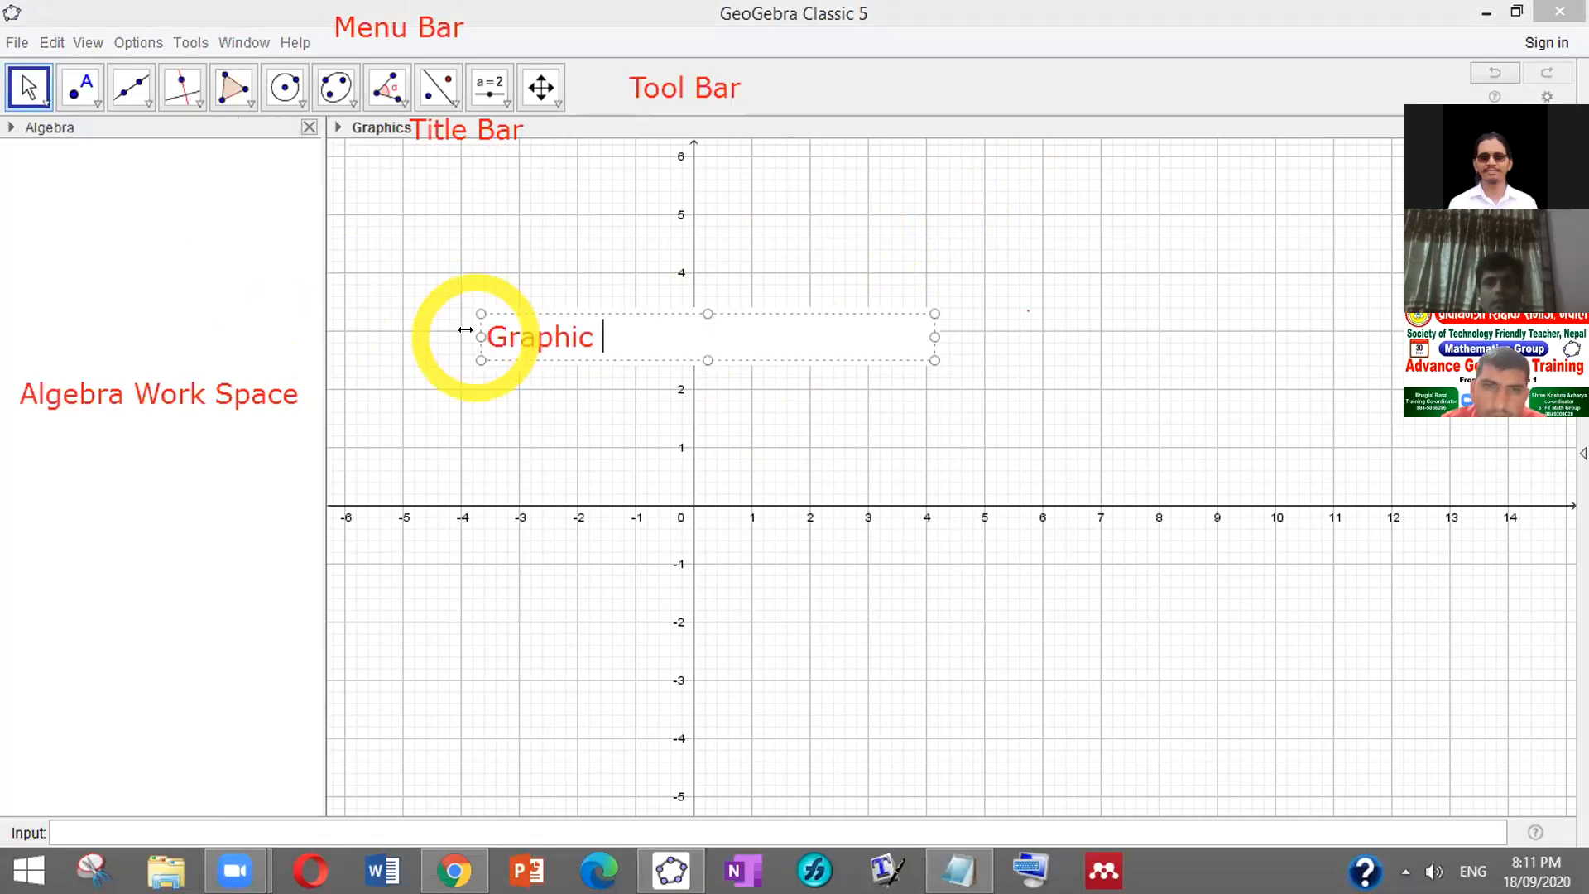
{"action": "type", "text": " W"}
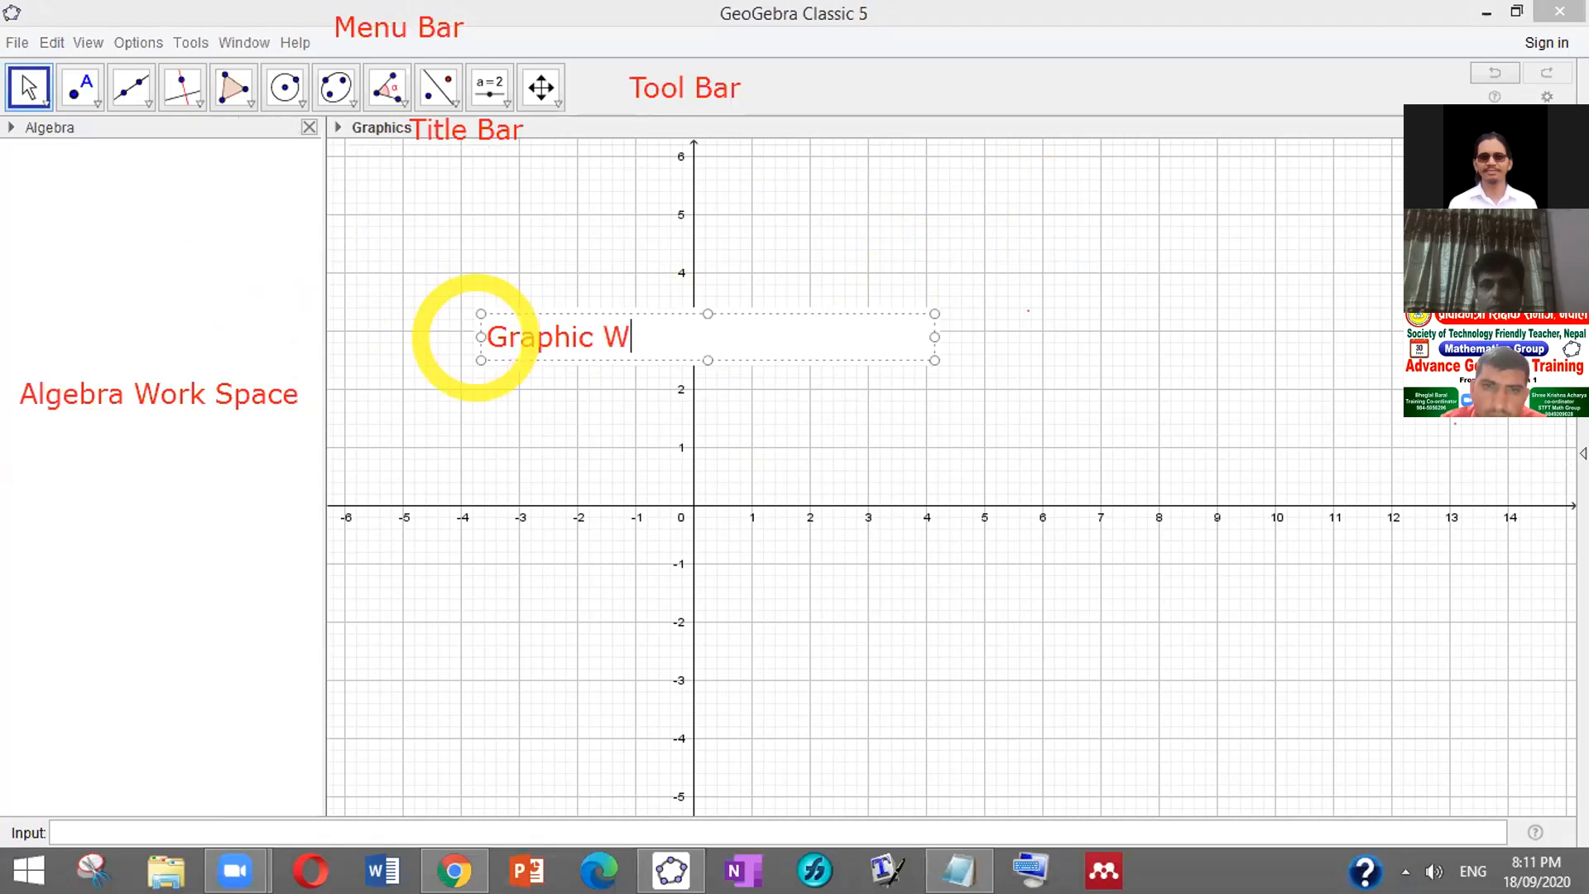
{"action": "type", "text": "ork Vi"}
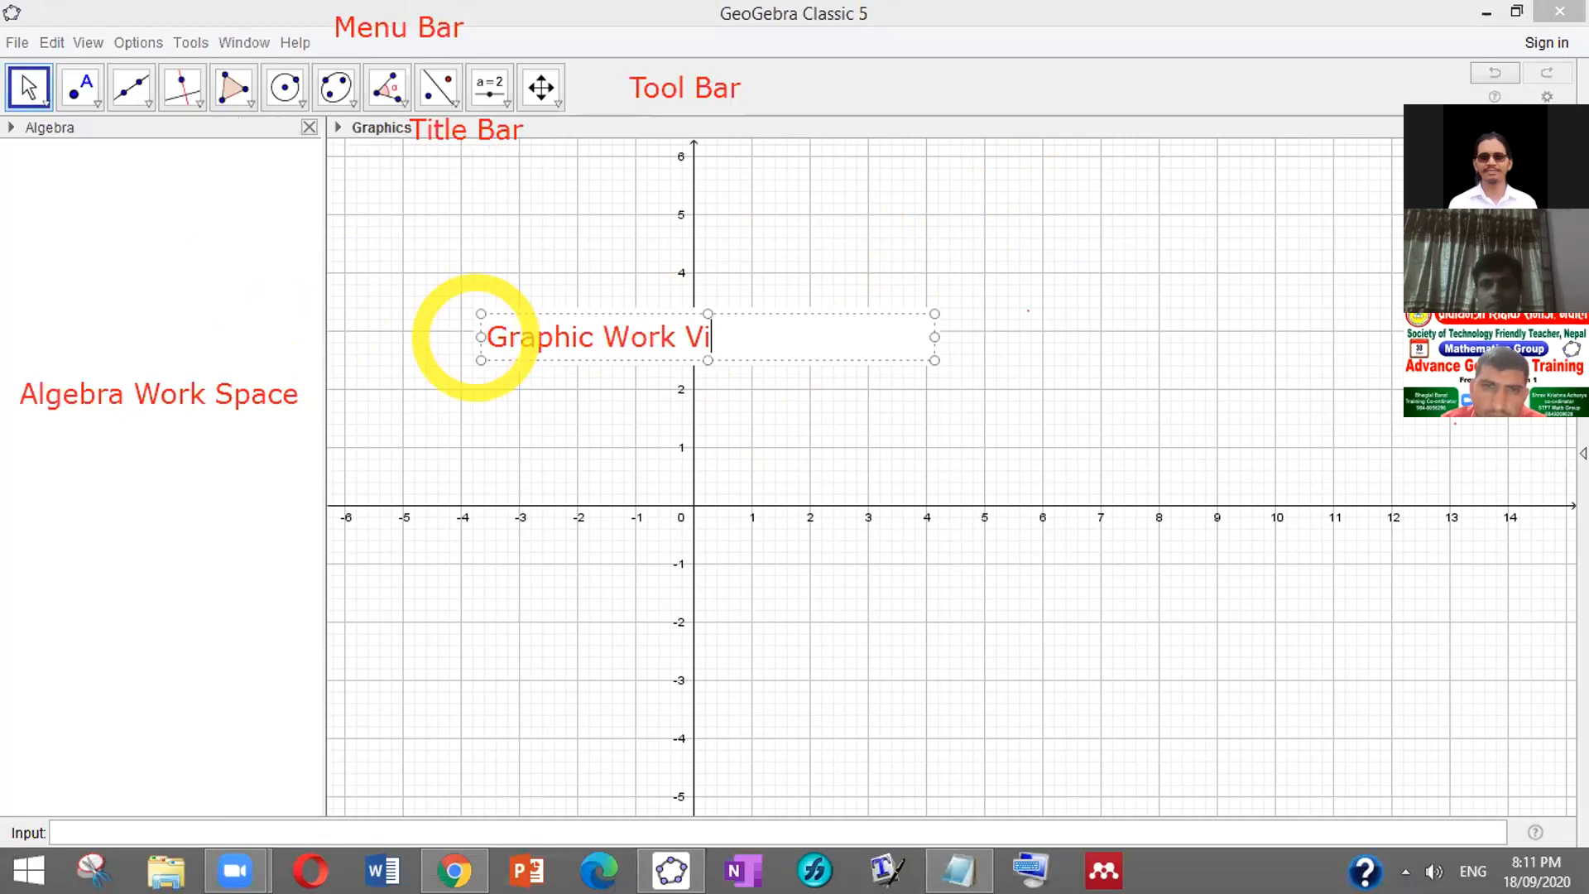
{"action": "type", "text": "ew"}
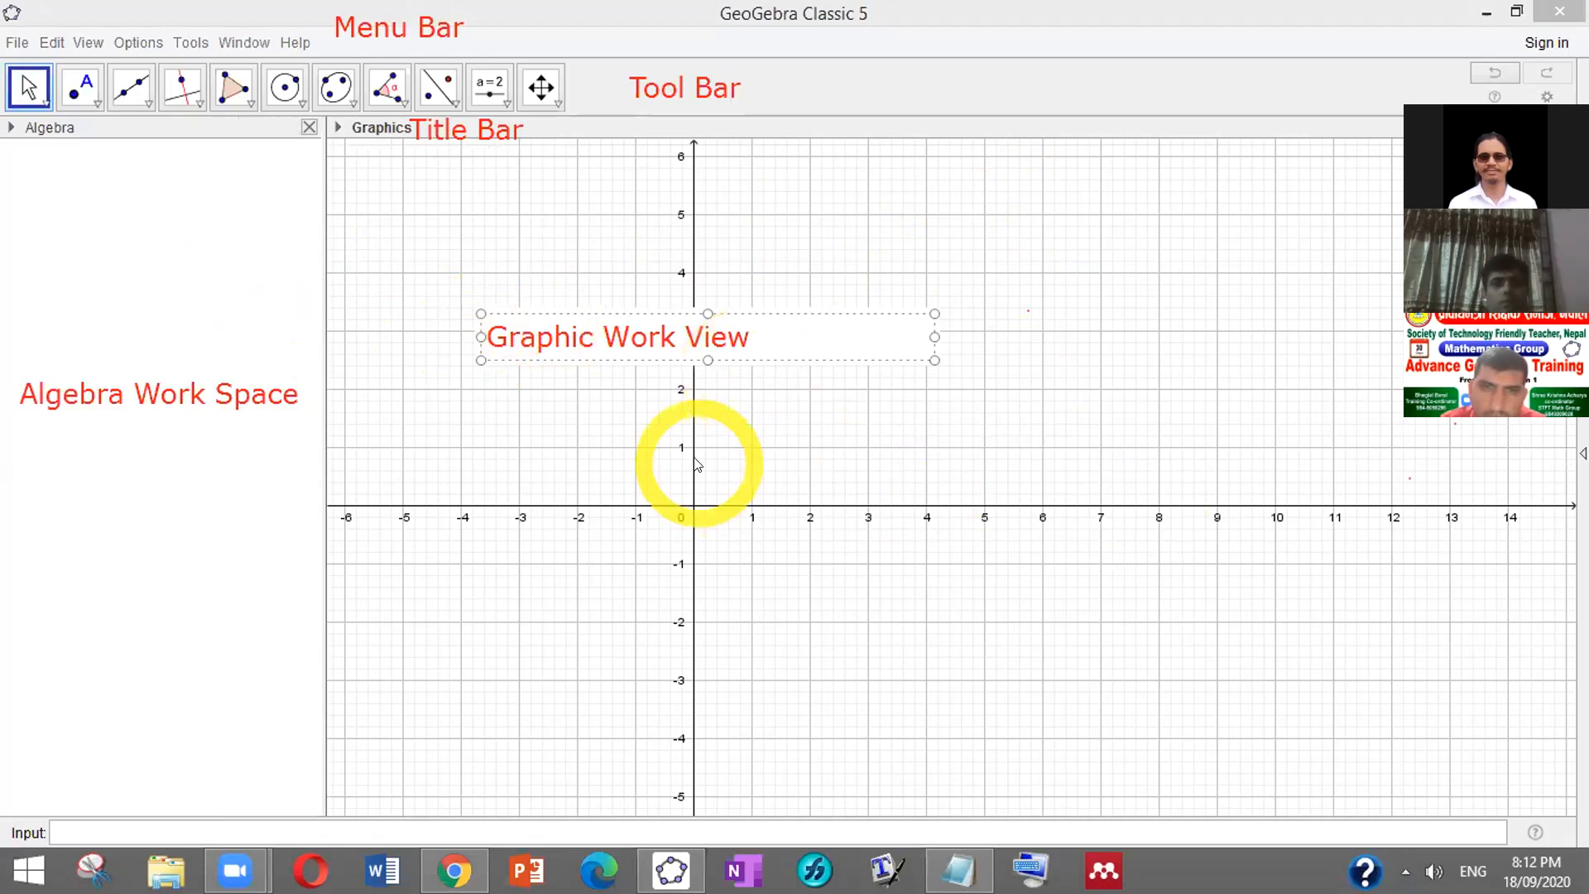
{"action": "left_click", "coordinate": [490, 421]}
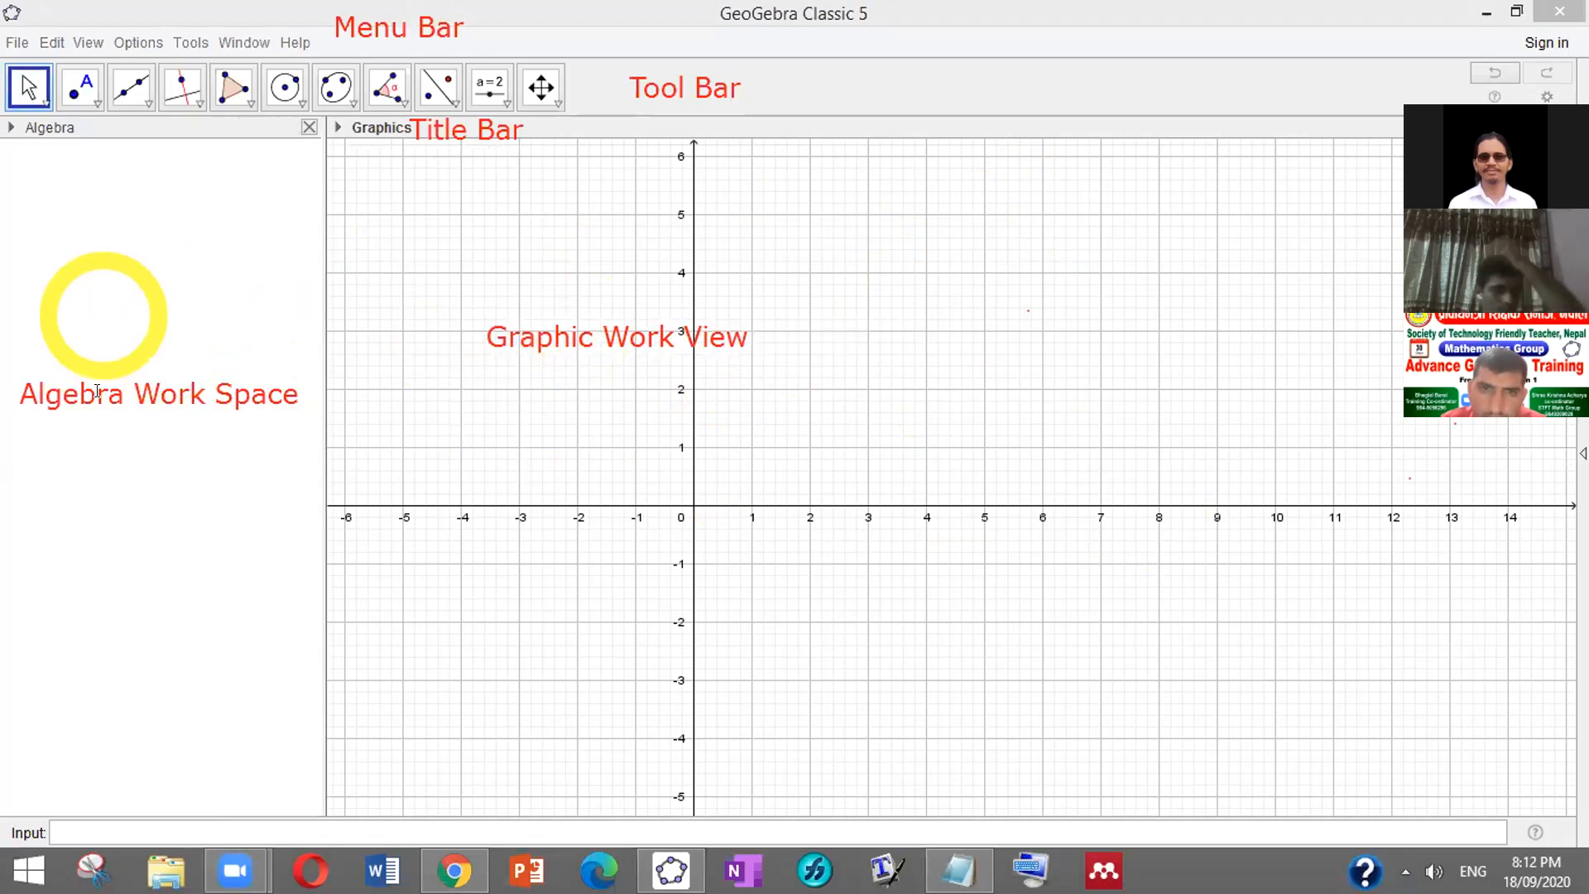
{"action": "left_click_drag", "start_coordinate": [108, 291], "coordinate": [562, 338]}
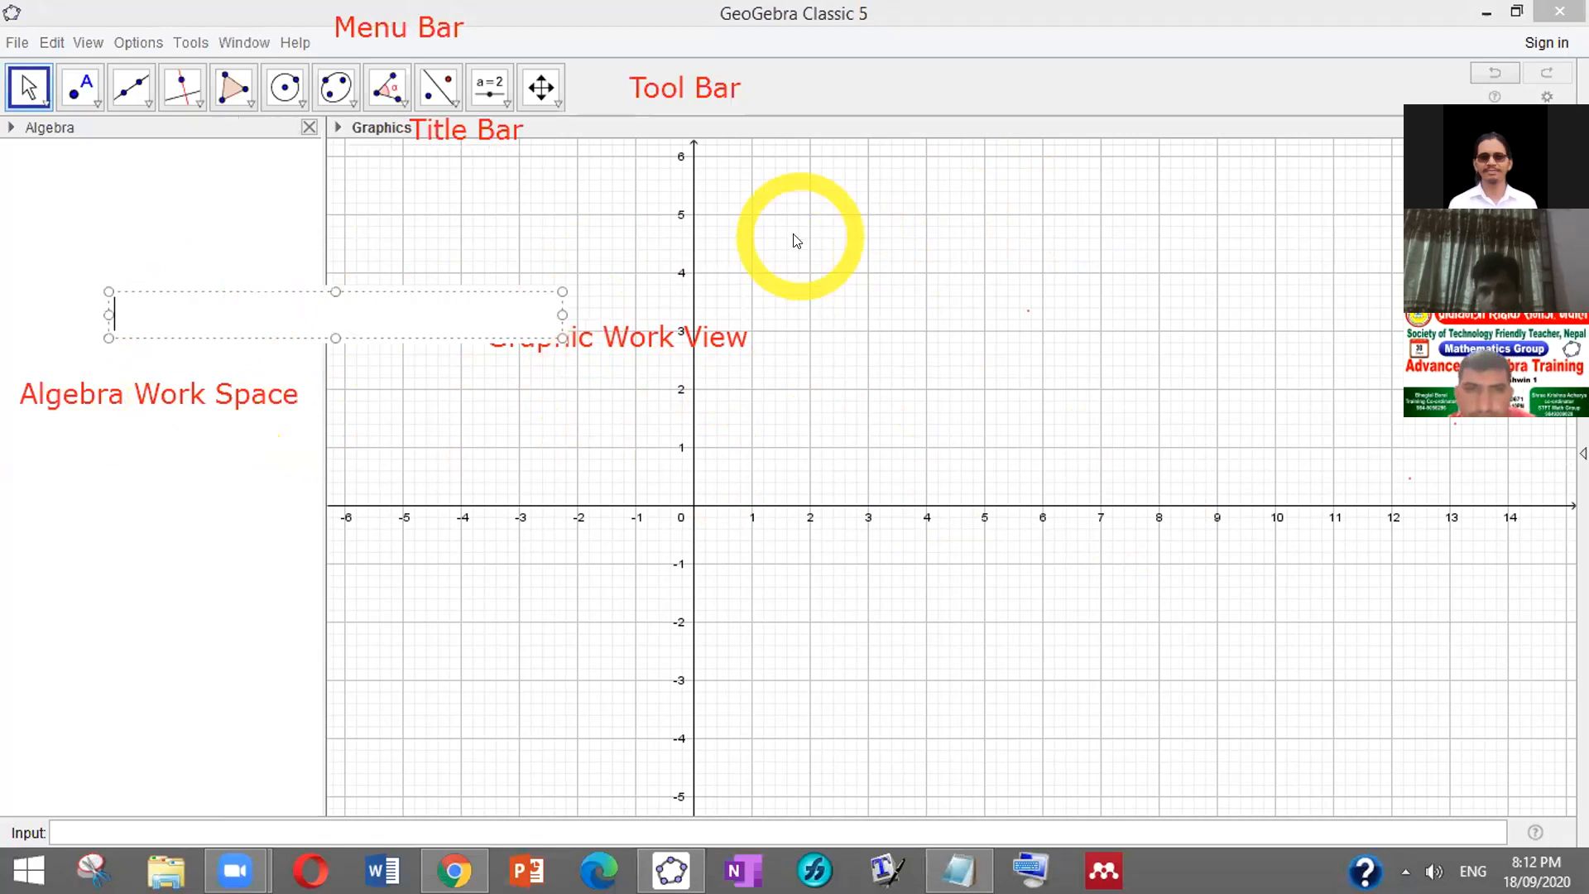
{"action": "left_click", "coordinate": [586, 344]}
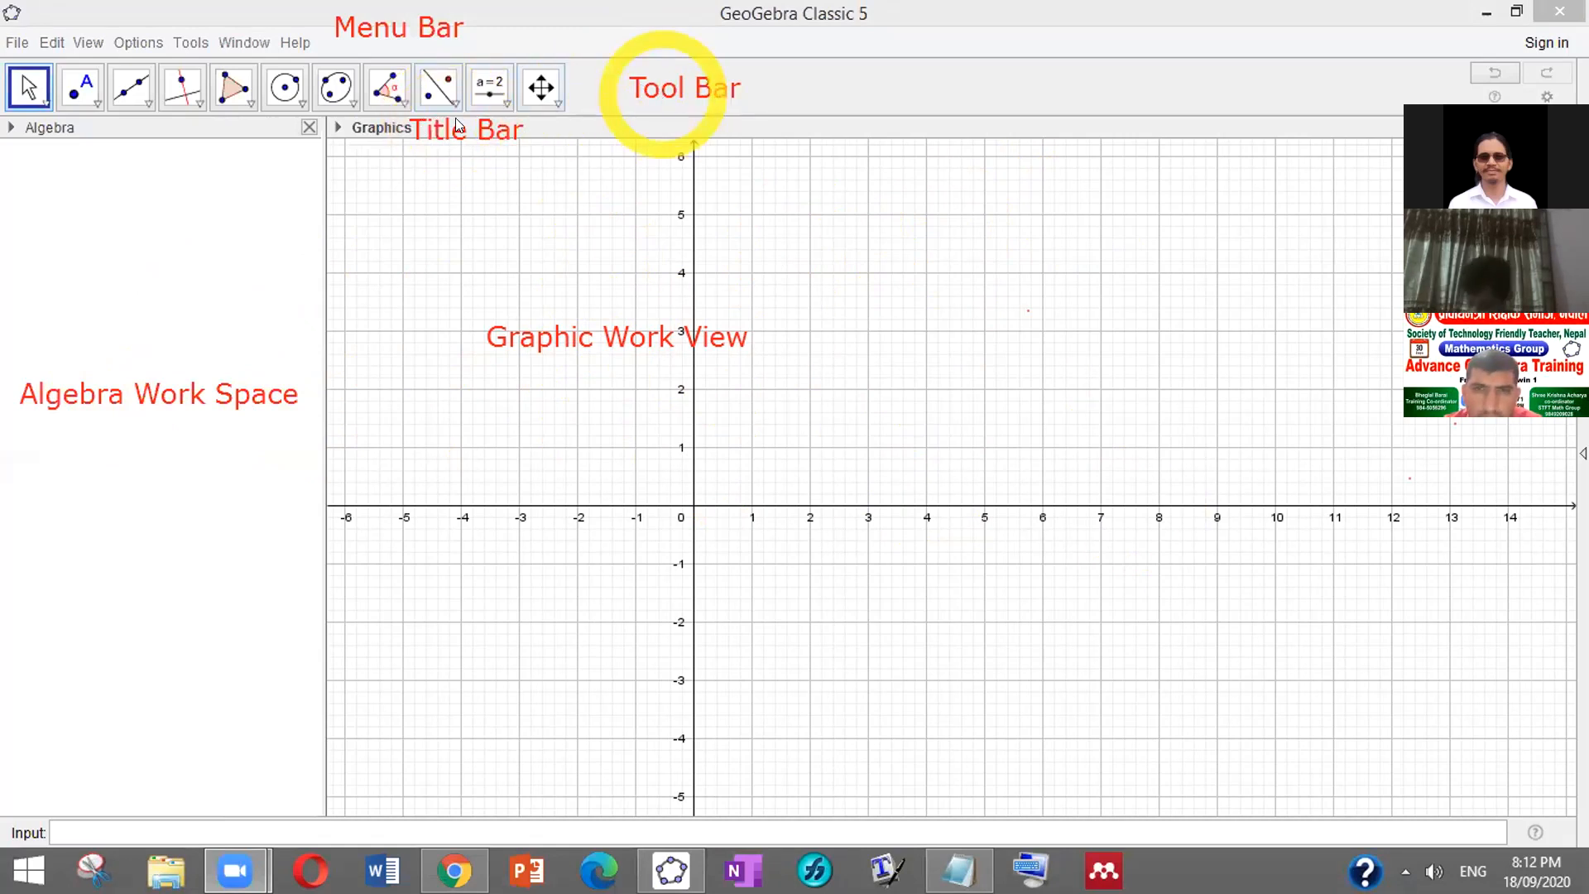
Toggle Show Axes and Show Grid in the Graphics style bar, ending with axes on, grid off
{"action": "left_click", "coordinate": [339, 128]}
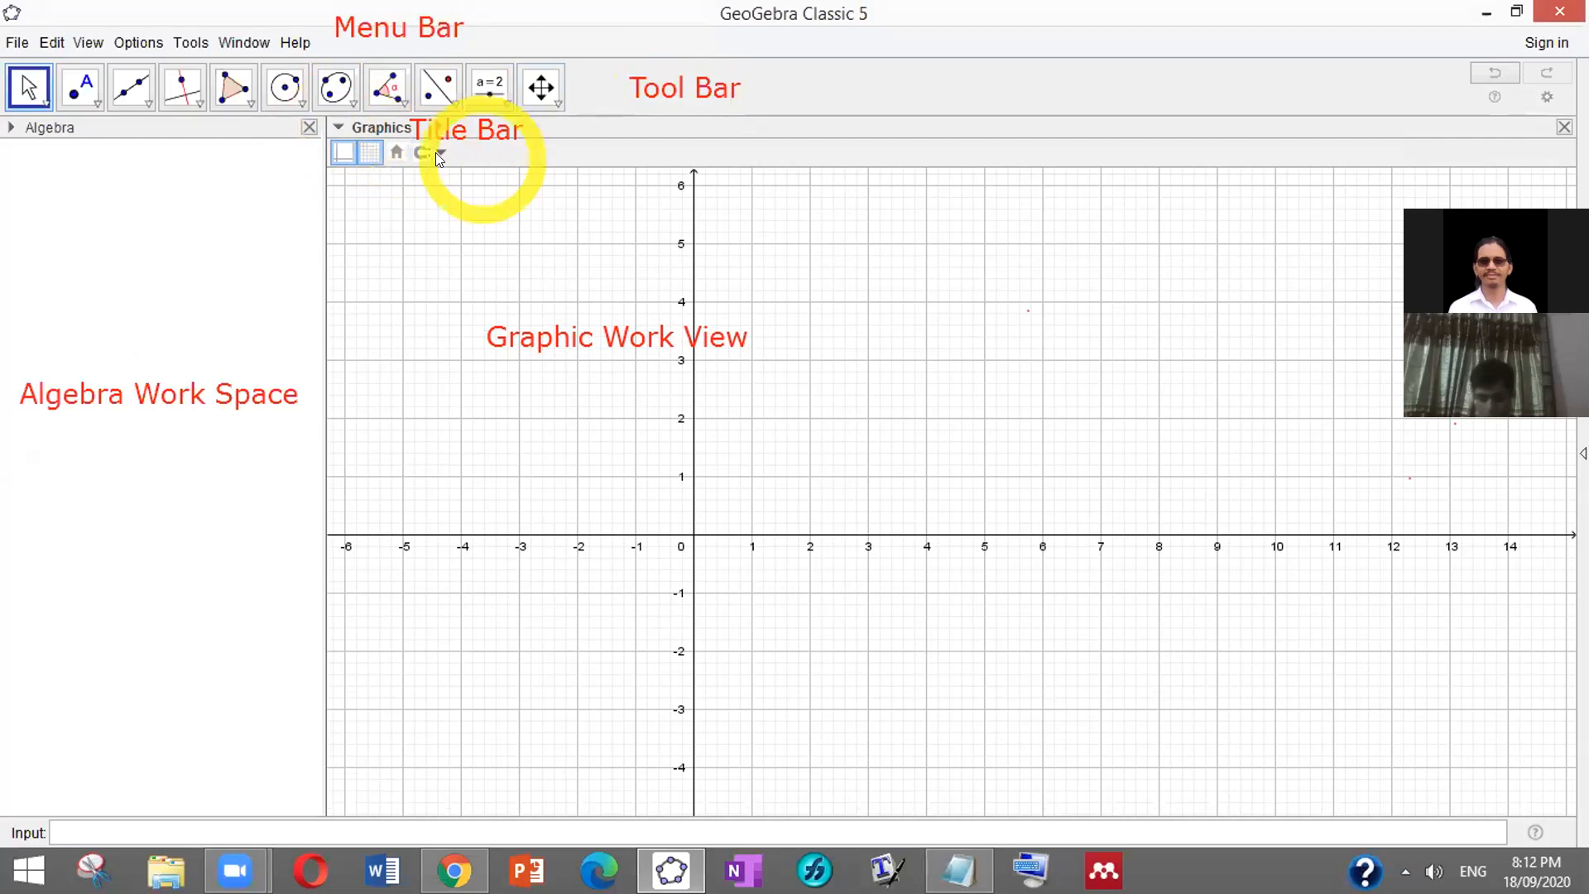
{"action": "left_click", "coordinate": [343, 154]}
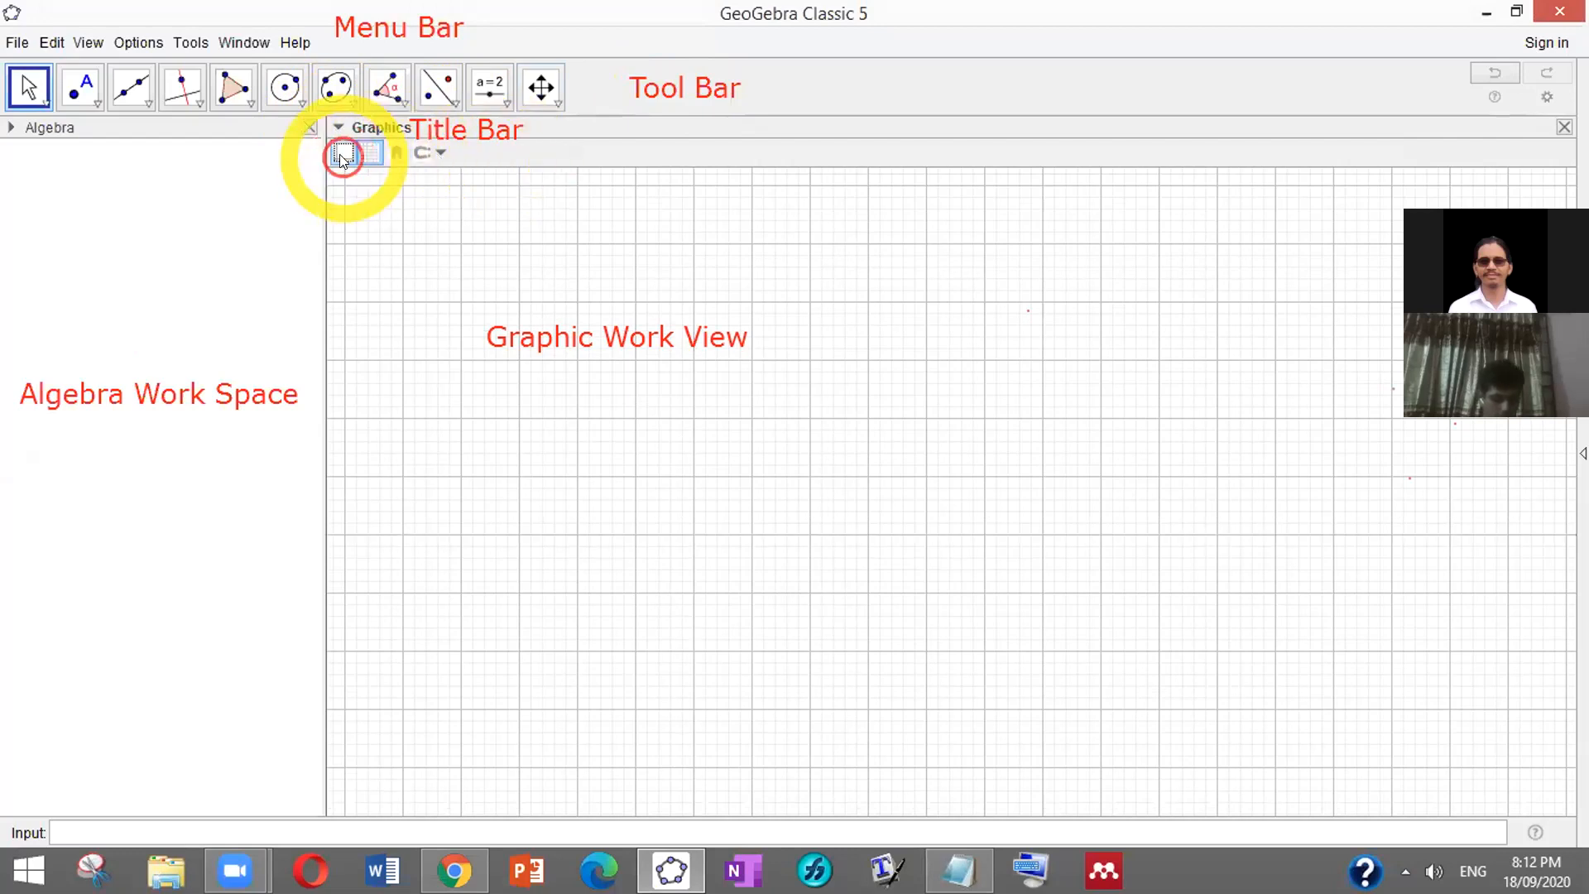
{"action": "left_click", "coordinate": [348, 154]}
{"action": "left_click", "coordinate": [371, 155]}
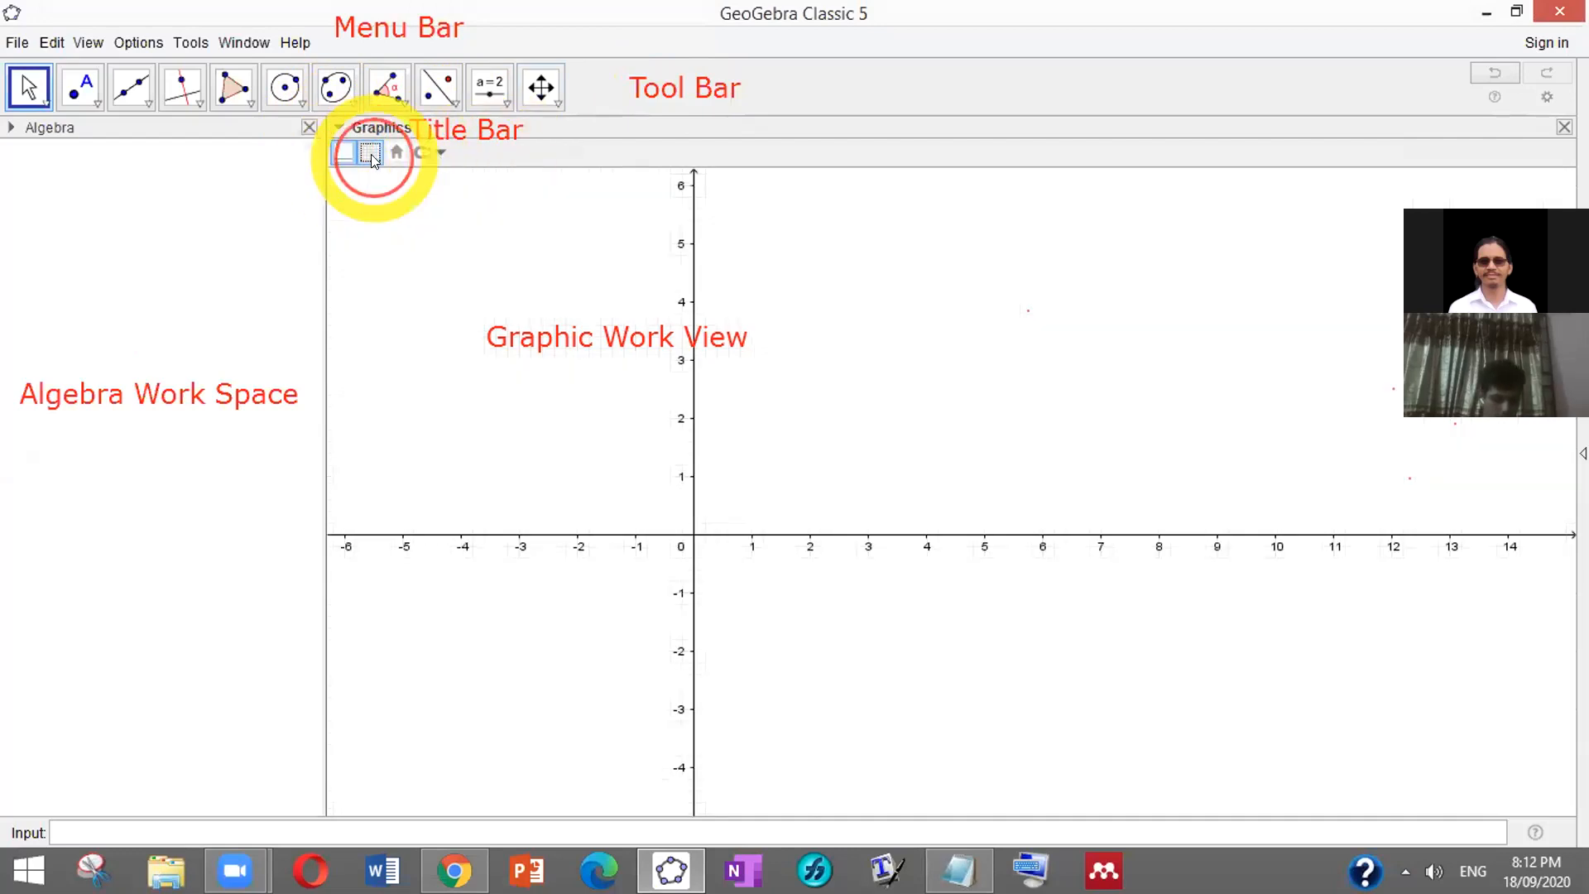
{"action": "left_click", "coordinate": [370, 156]}
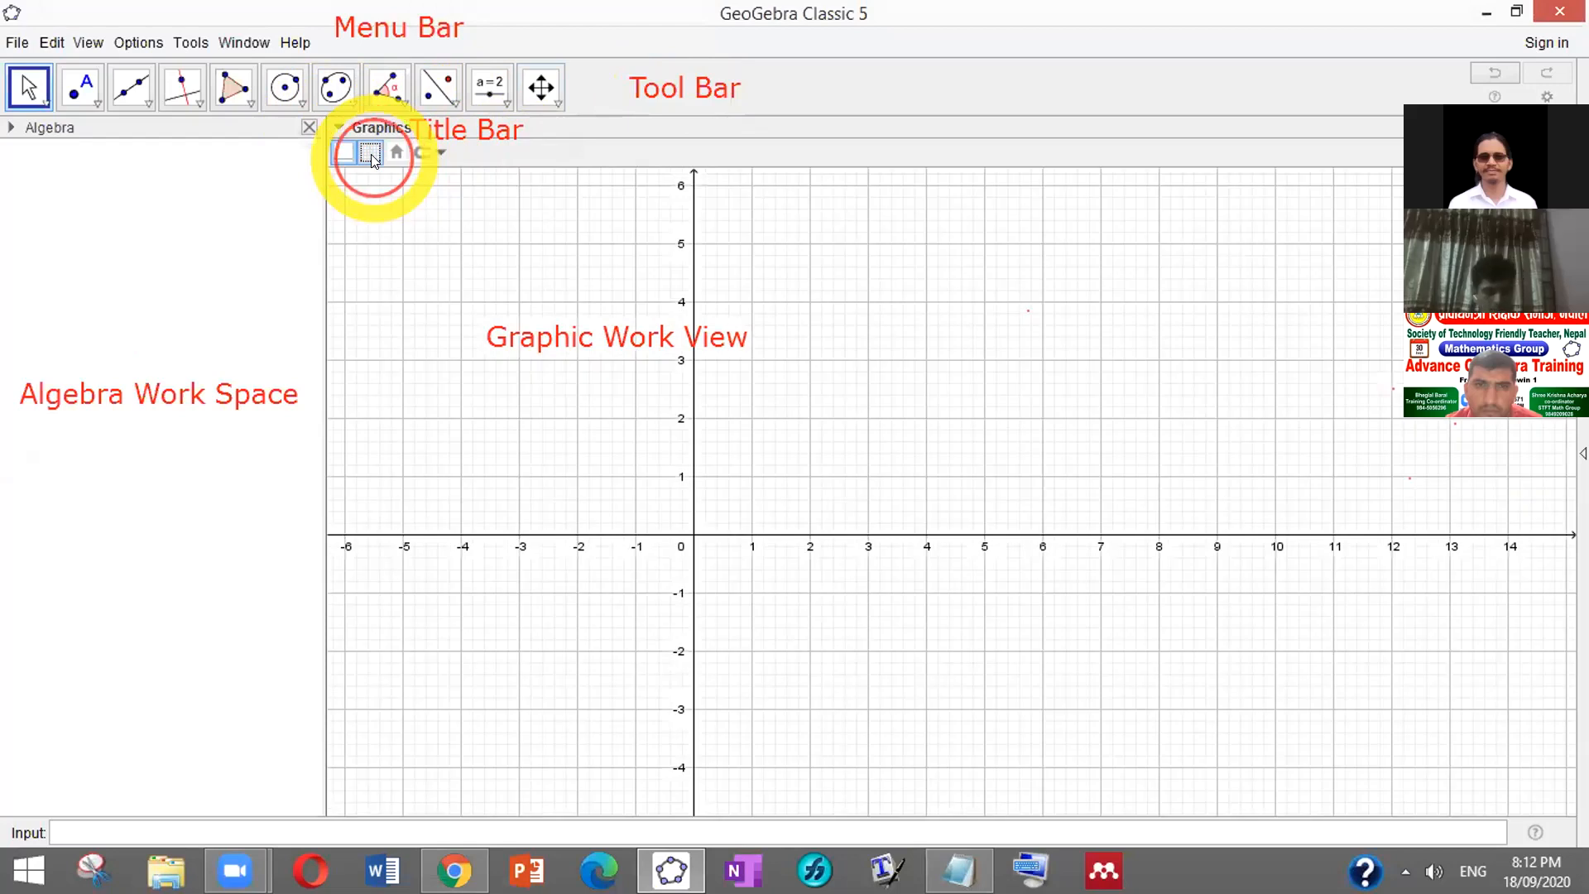
{"action": "left_click", "coordinate": [369, 156]}
{"action": "left_click", "coordinate": [343, 154]}
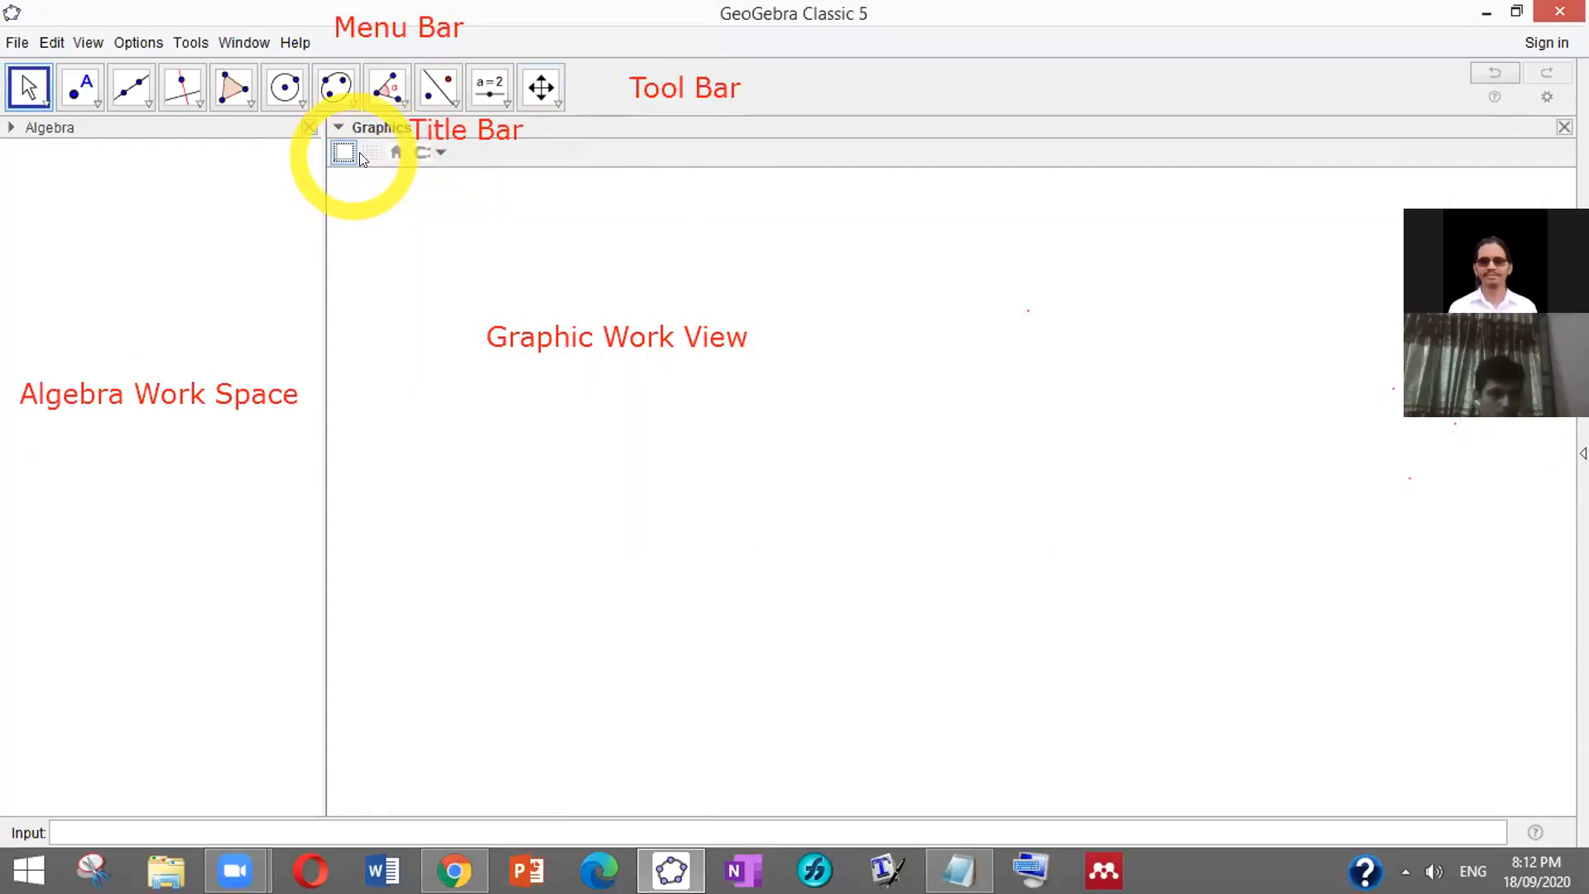
{"action": "left_click", "coordinate": [369, 154]}
{"action": "left_click", "coordinate": [345, 154]}
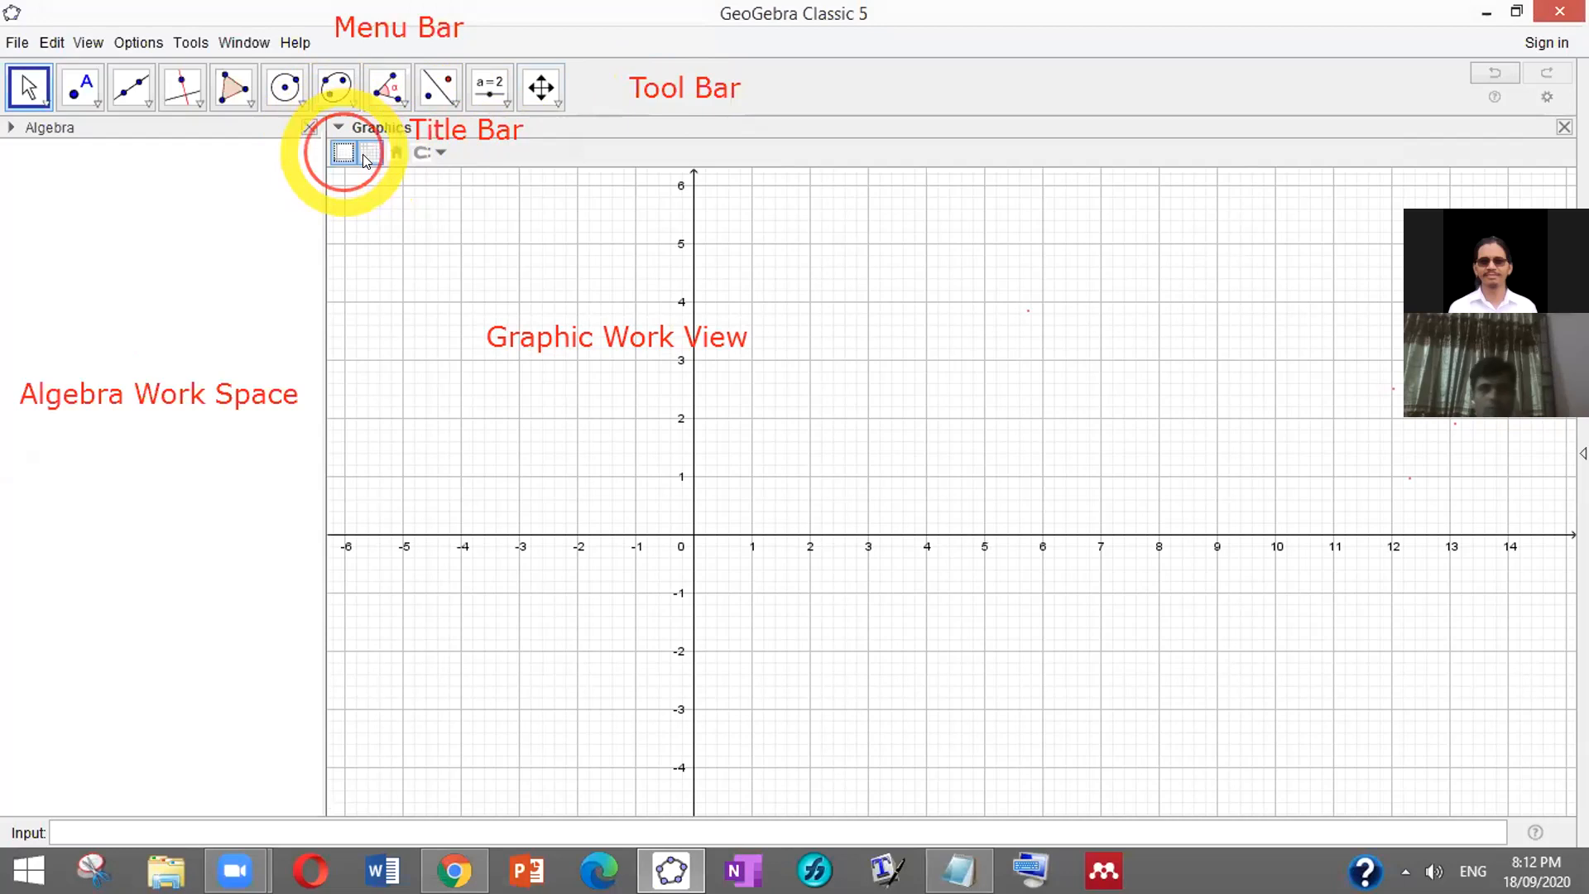
{"action": "left_click", "coordinate": [364, 153]}
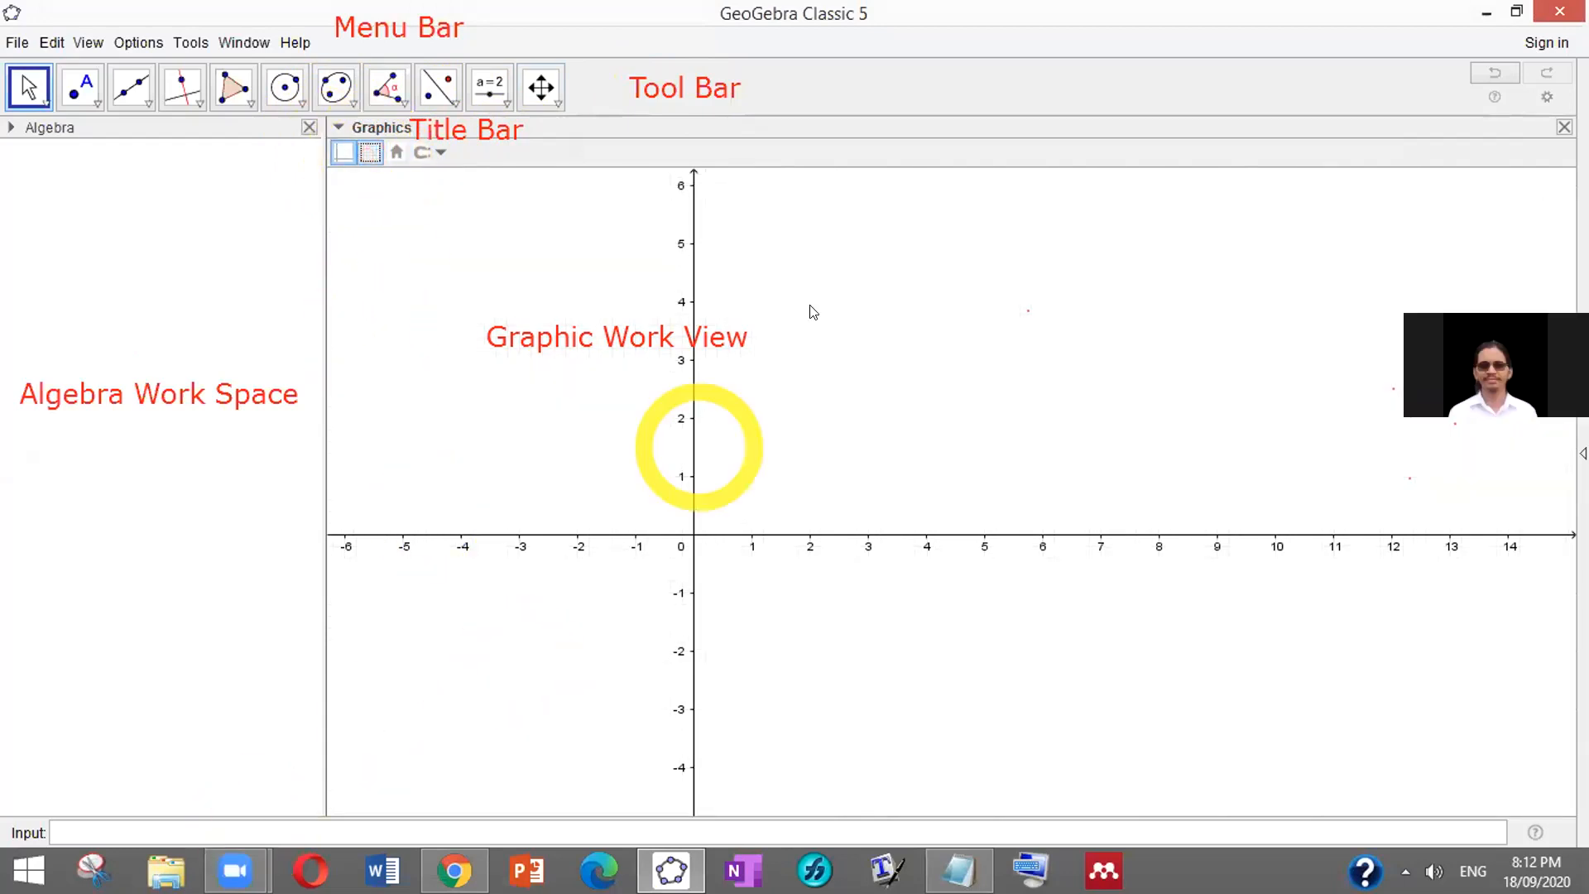
{"action": "left_click", "coordinate": [946, 241]}
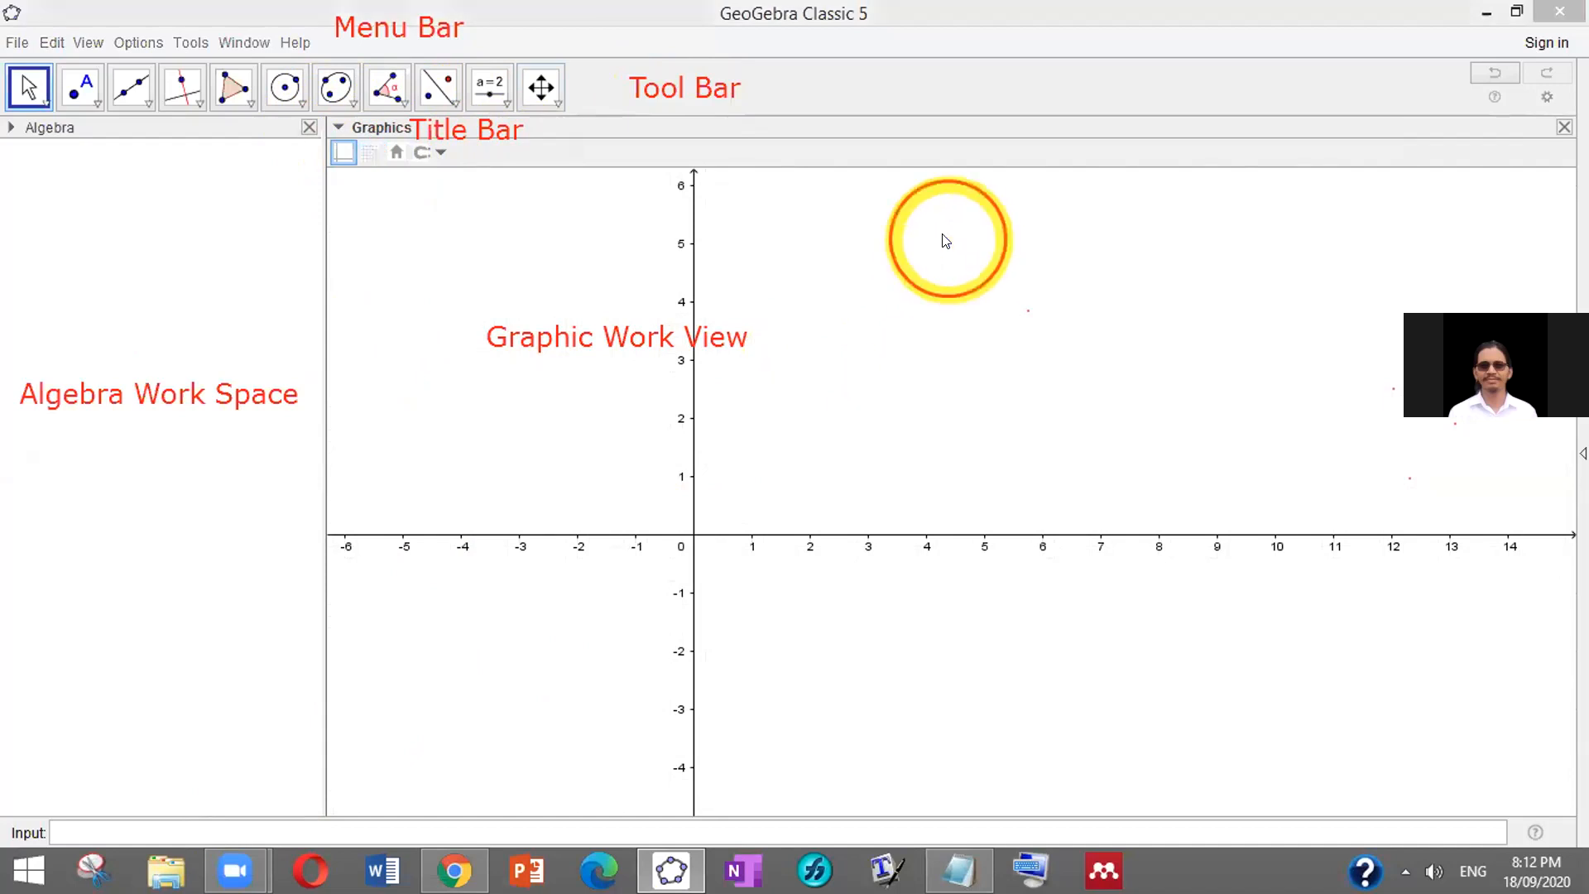
Write a red 'Input Bar' label just above the input field at the bottom
{"action": "left_click", "coordinate": [243, 818]}
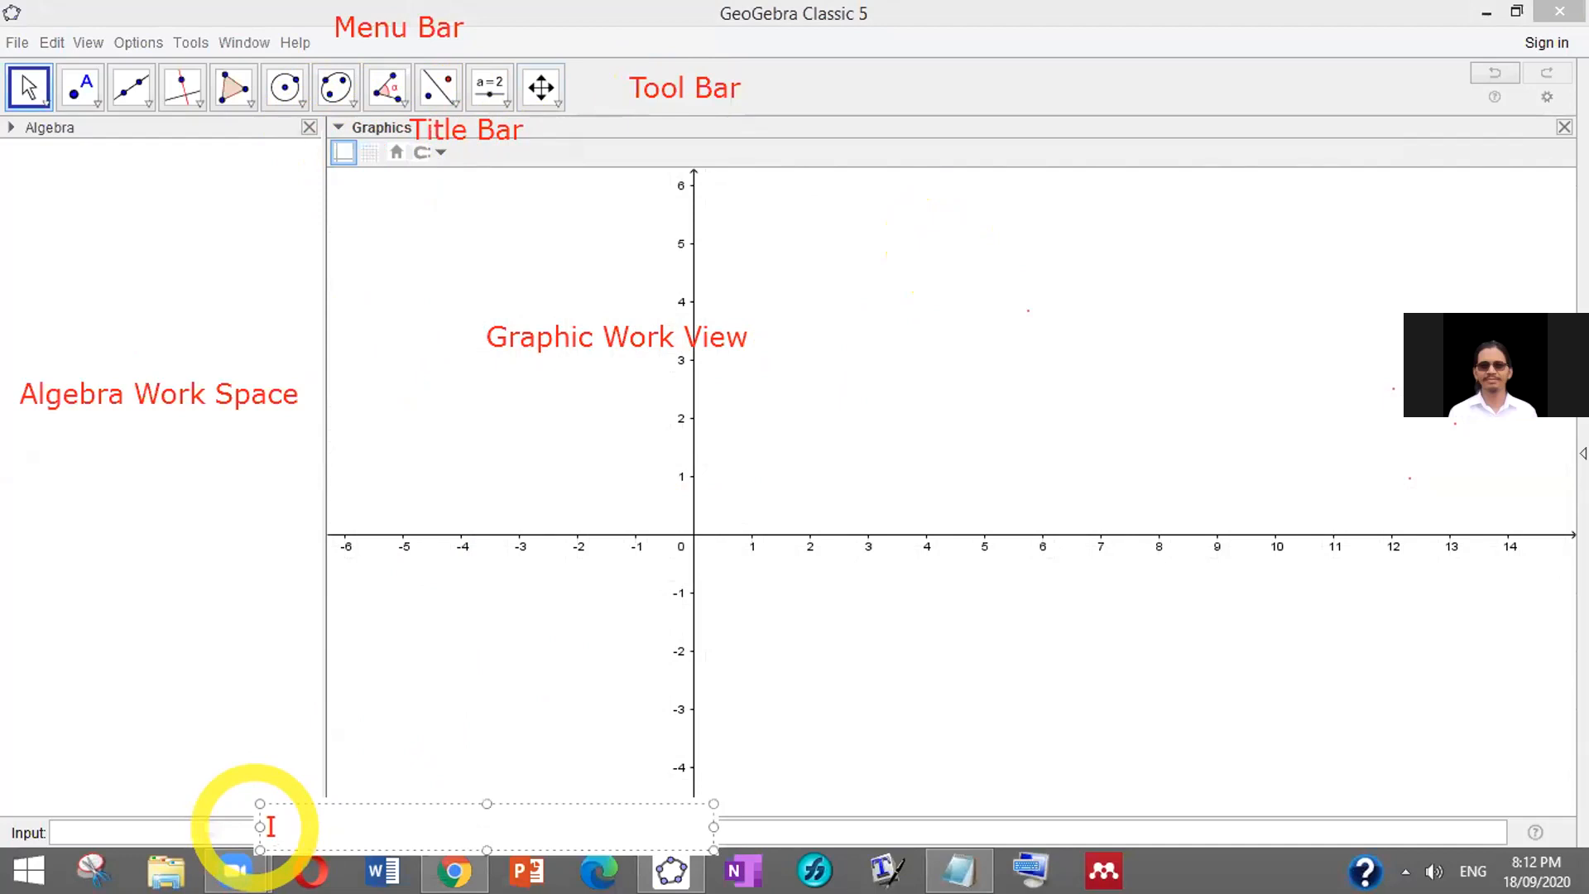
{"action": "type", "text": "Input Bar"}
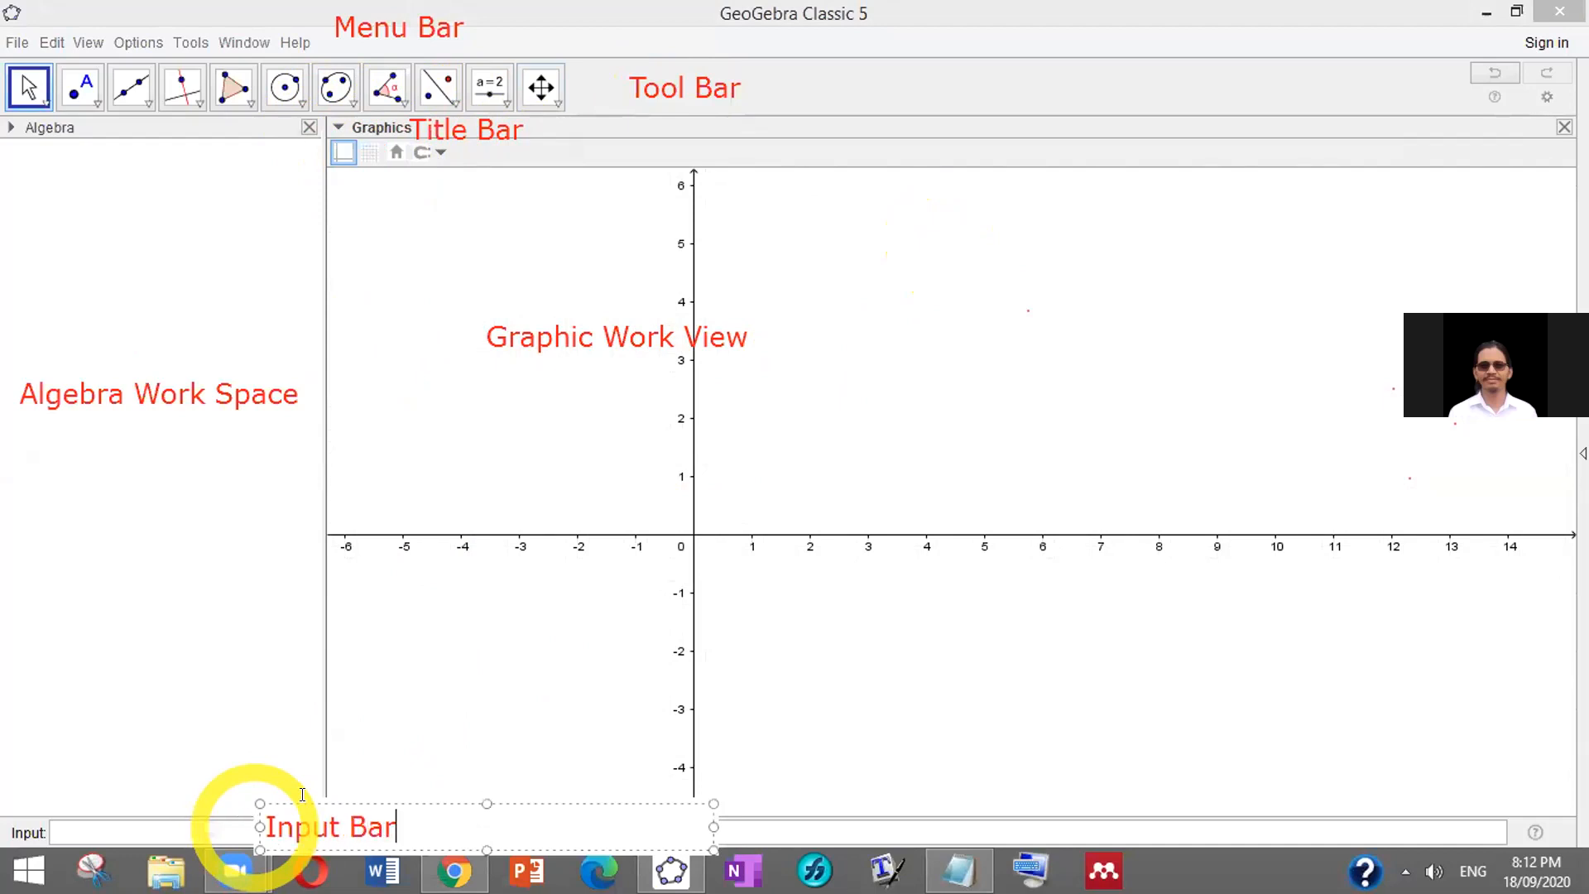
{"action": "left_click", "coordinate": [425, 736]}
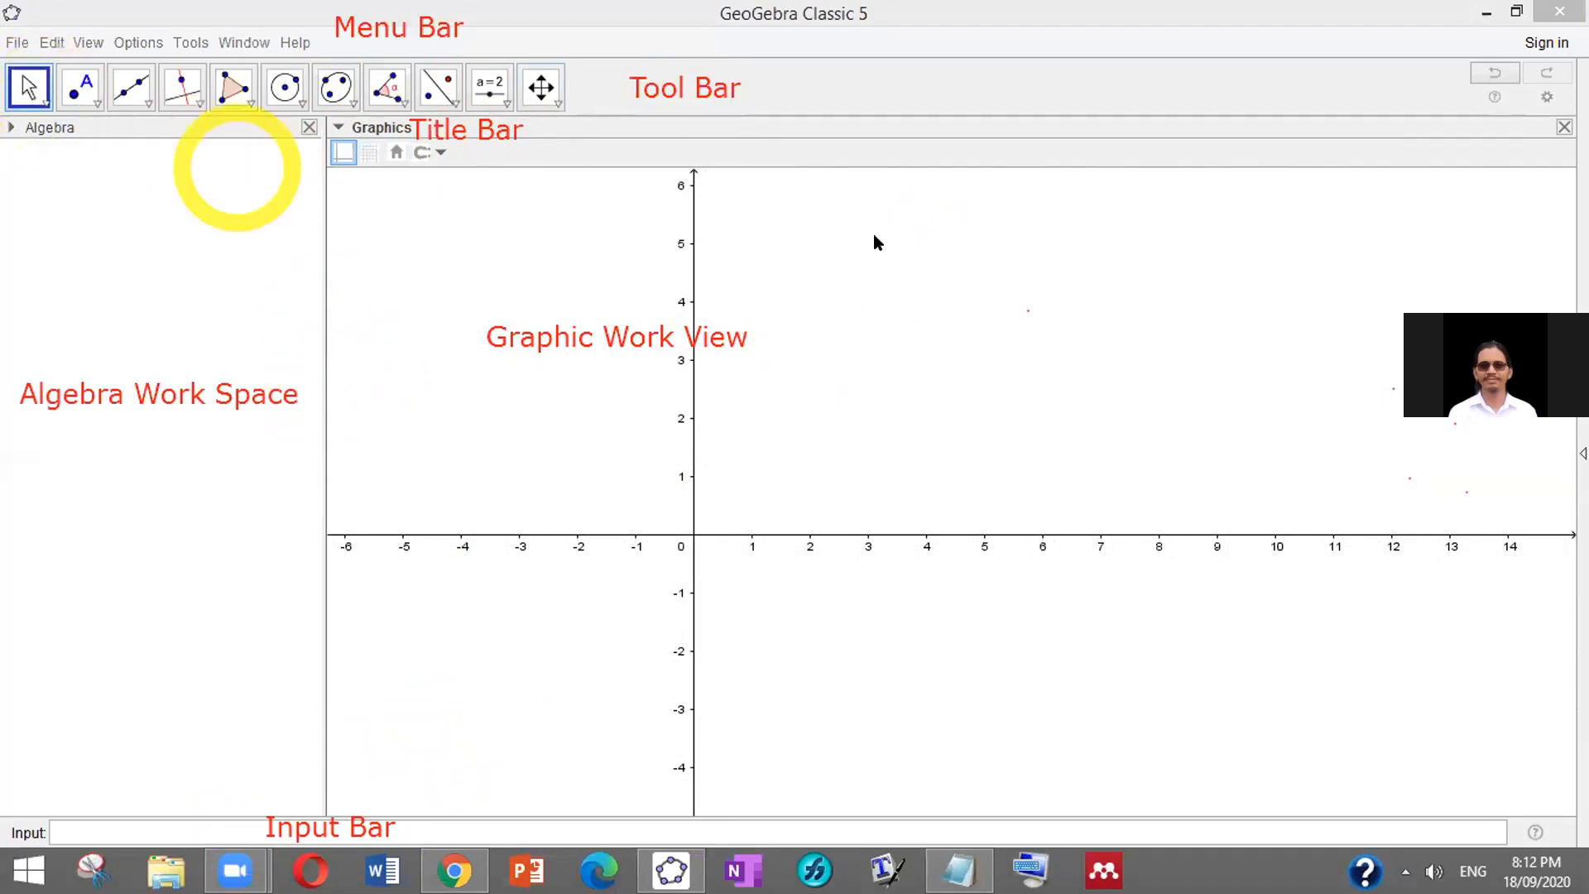
{"action": "left_click", "coordinate": [45, 103]}
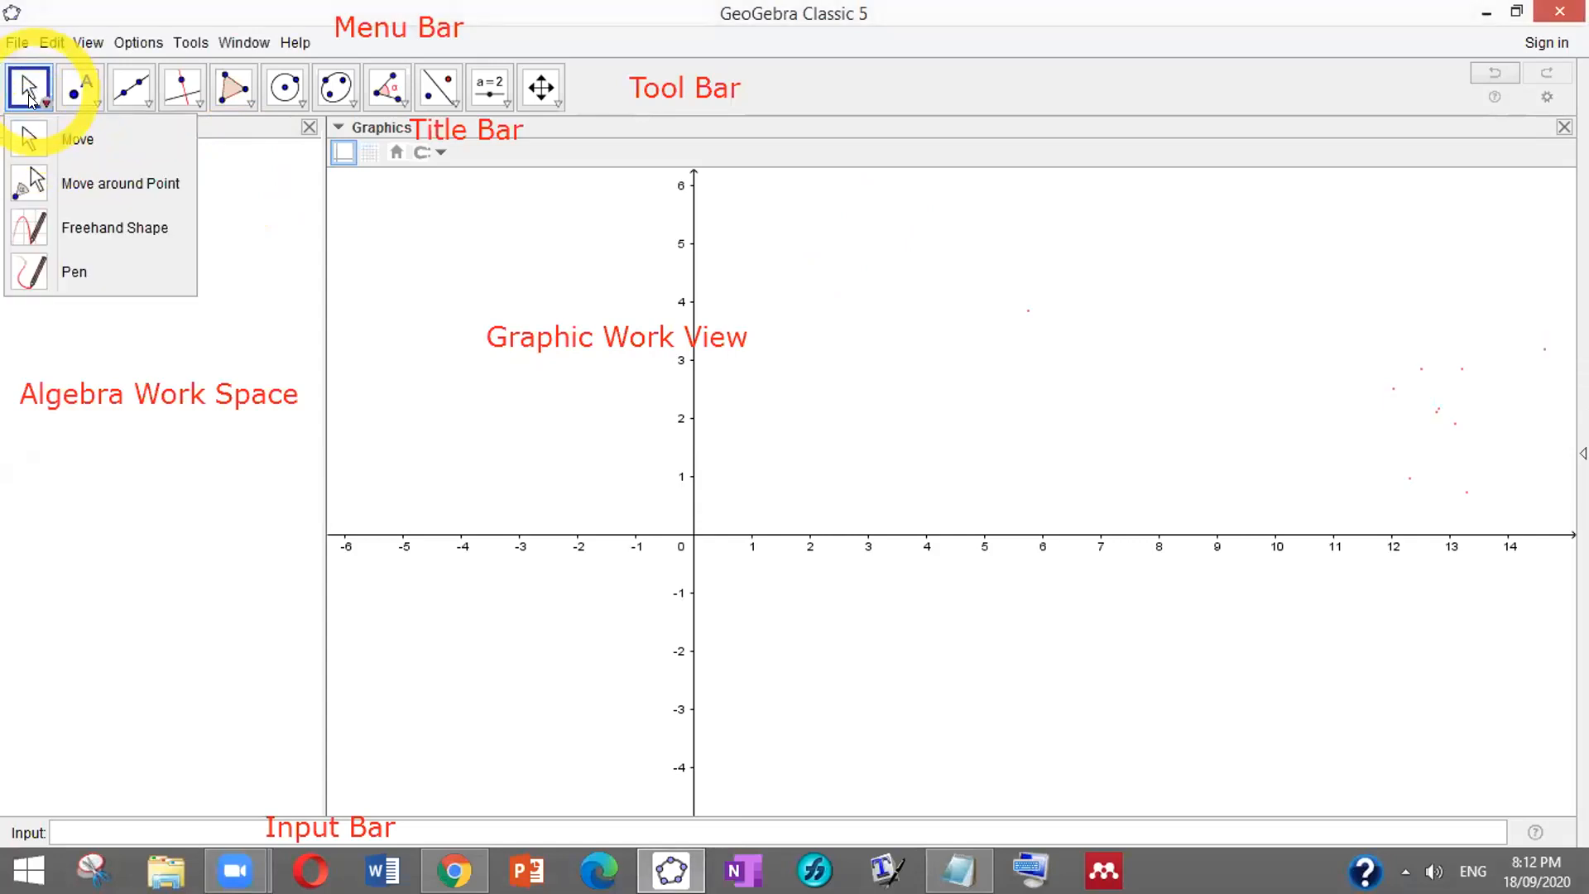
{"action": "left_click", "coordinate": [28, 88]}
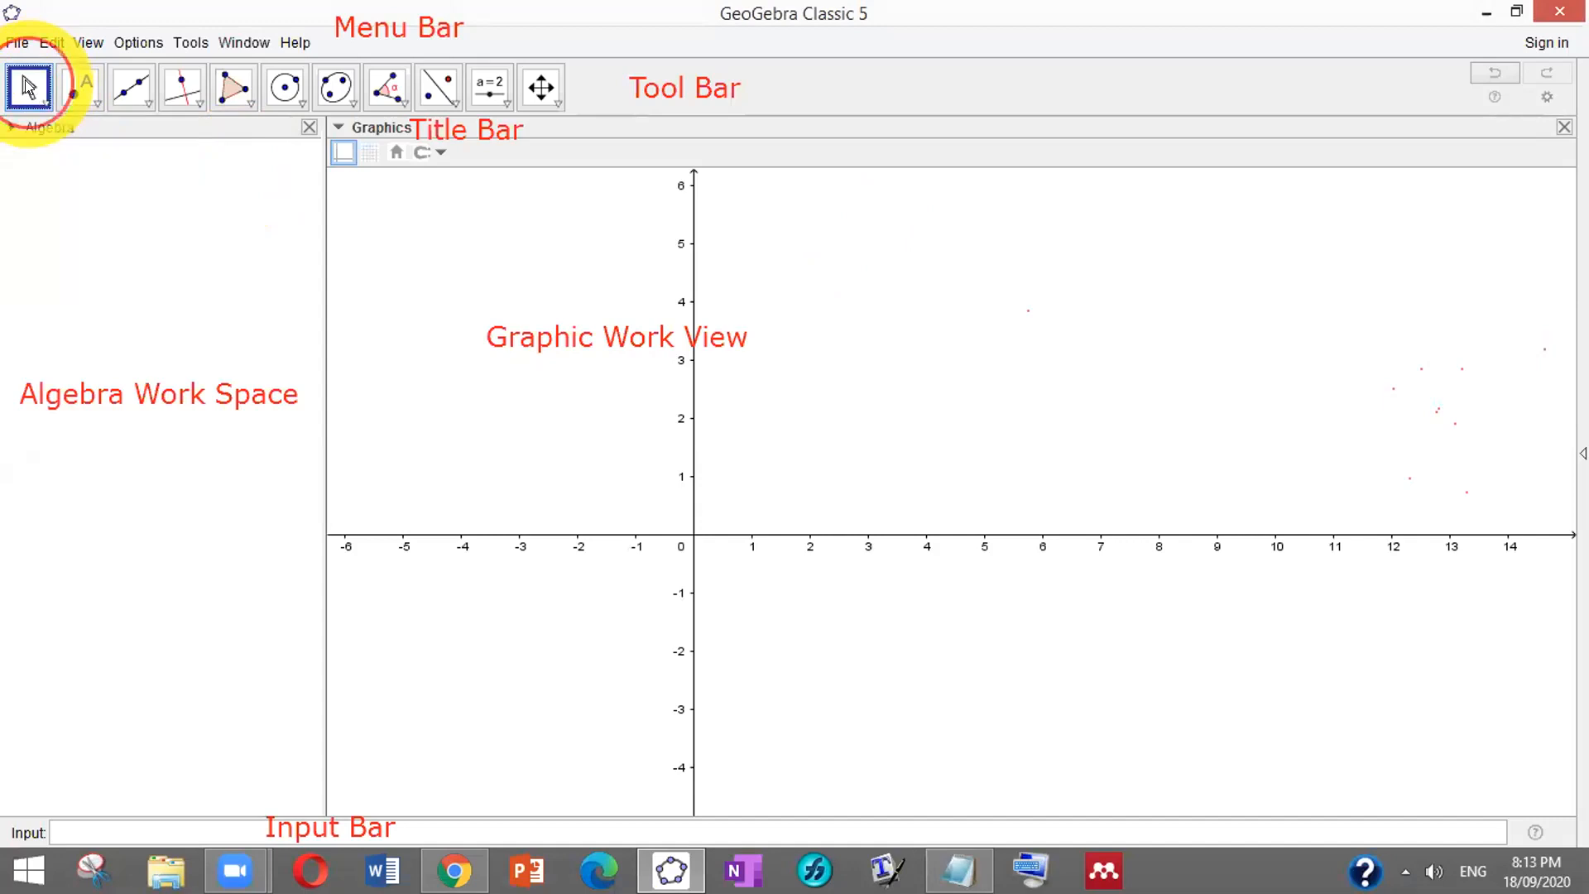
{"action": "left_click", "coordinate": [37, 103]}
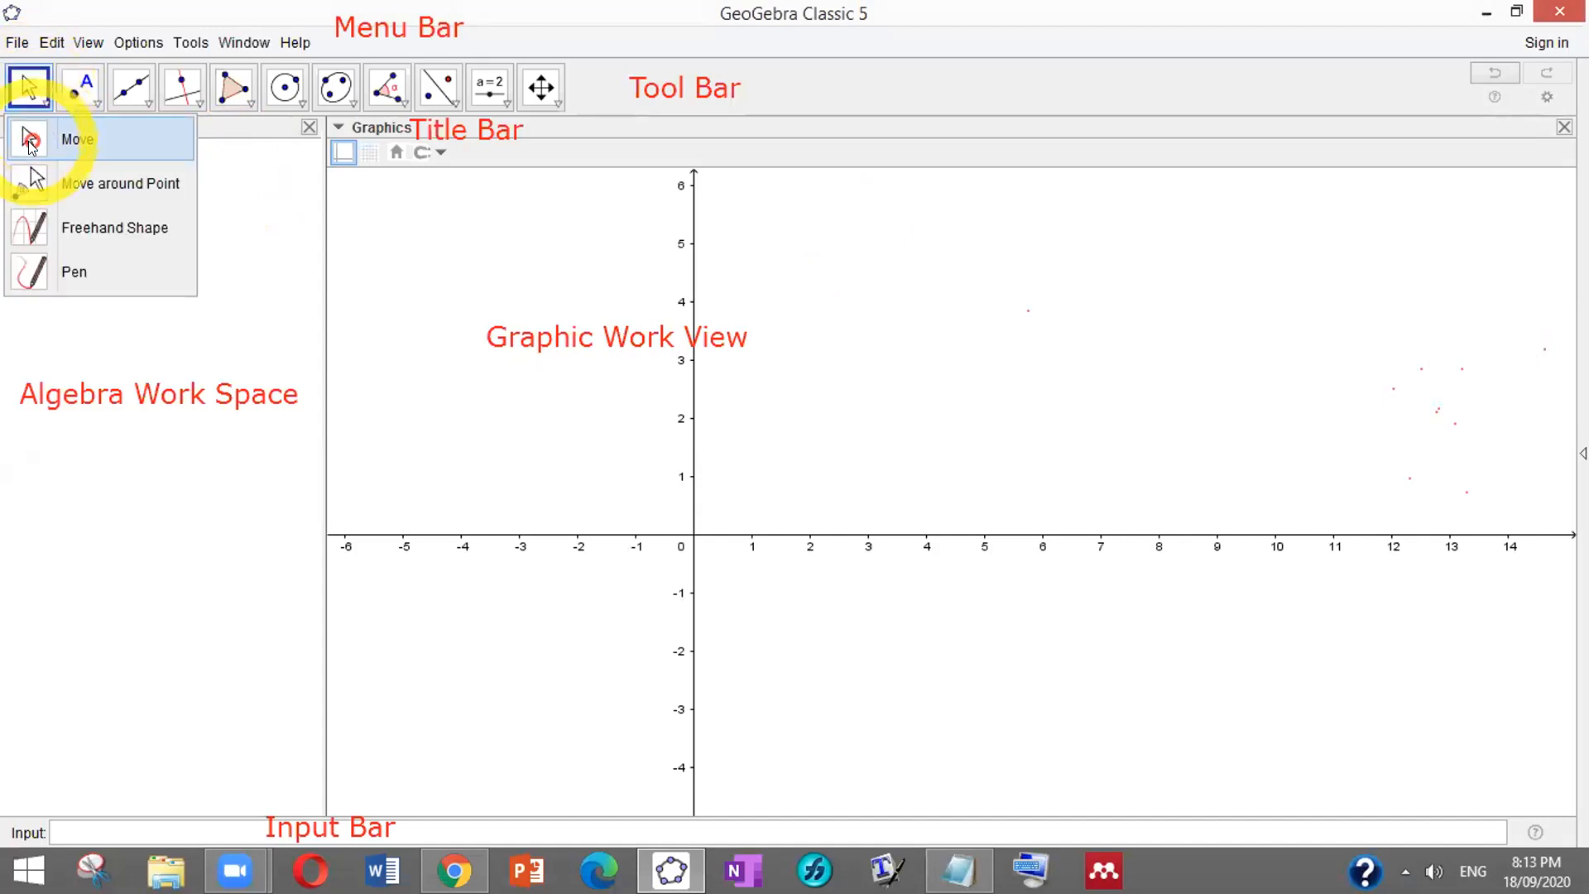
{"action": "left_click", "coordinate": [87, 100]}
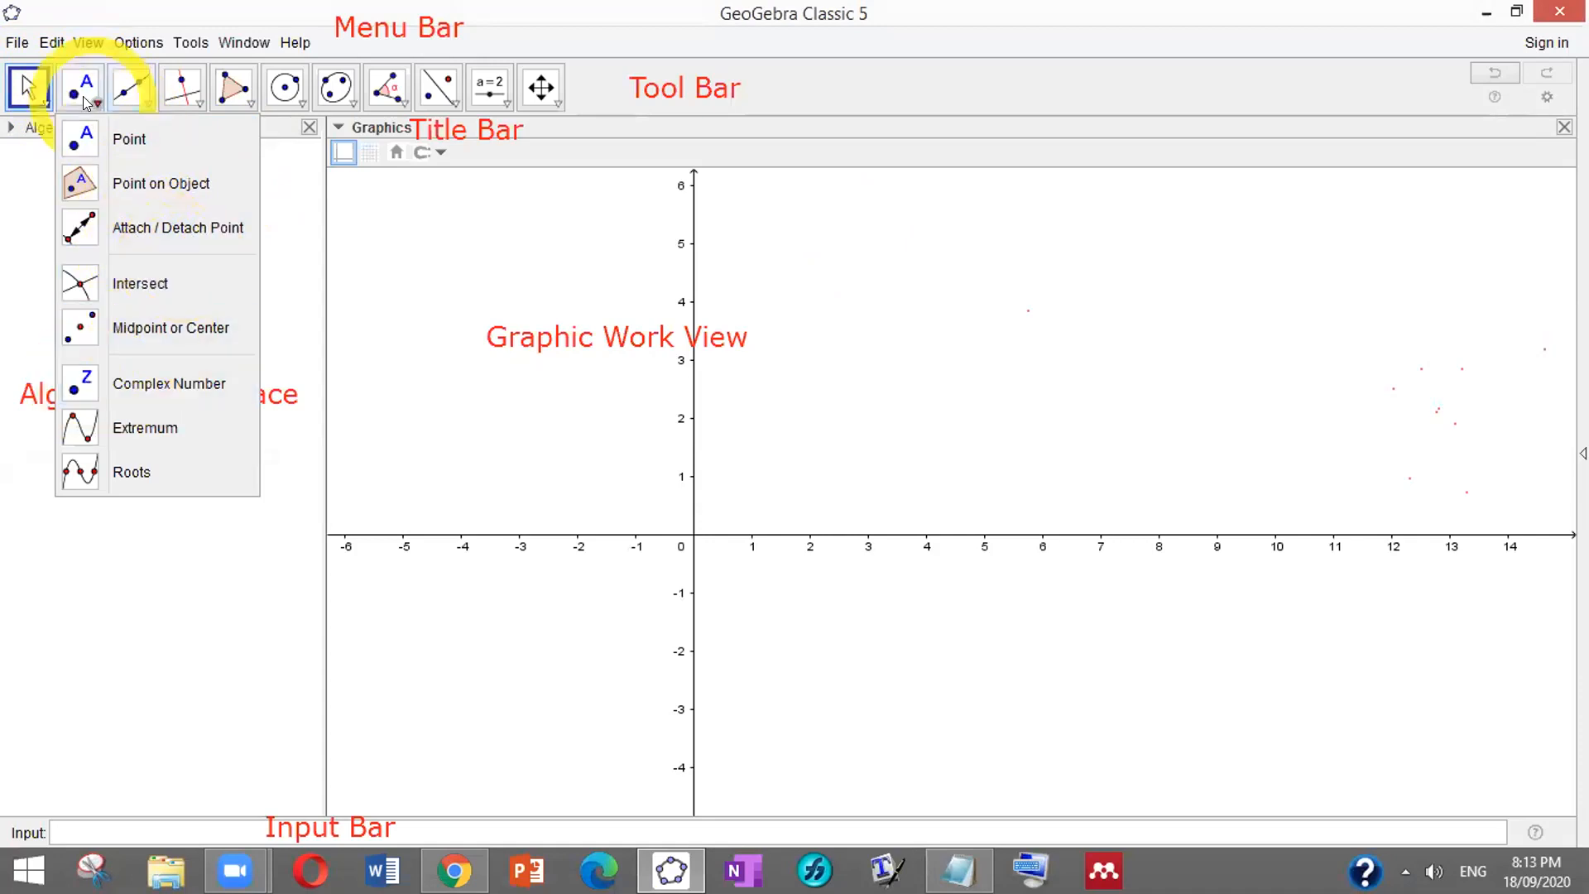
{"action": "left_click", "coordinate": [142, 103]}
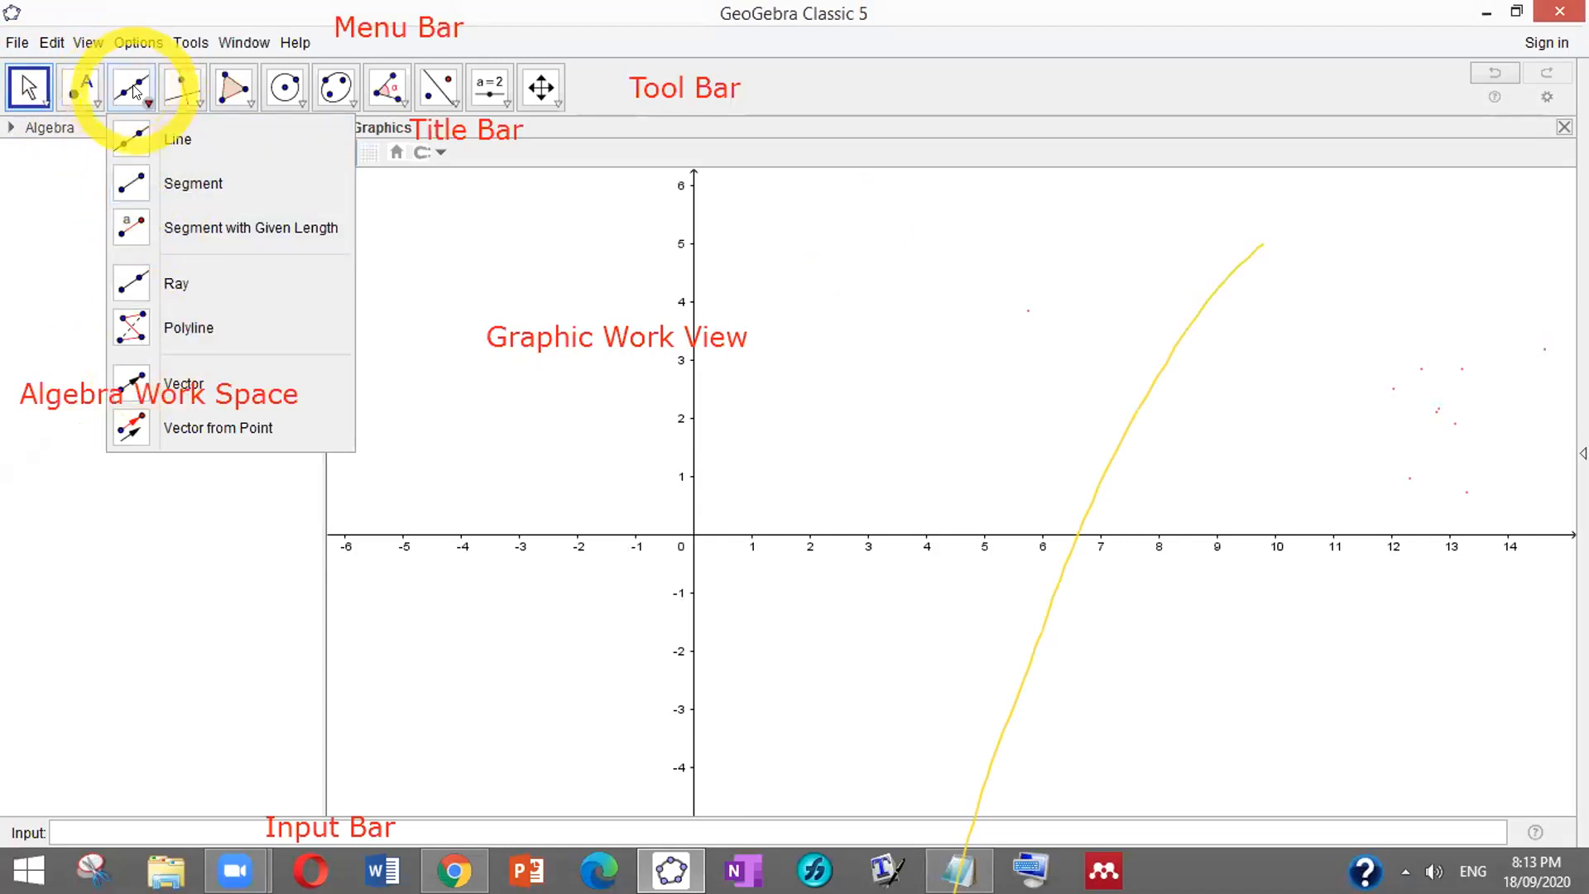
{"action": "mouse_move", "coordinate": [161, 93]}
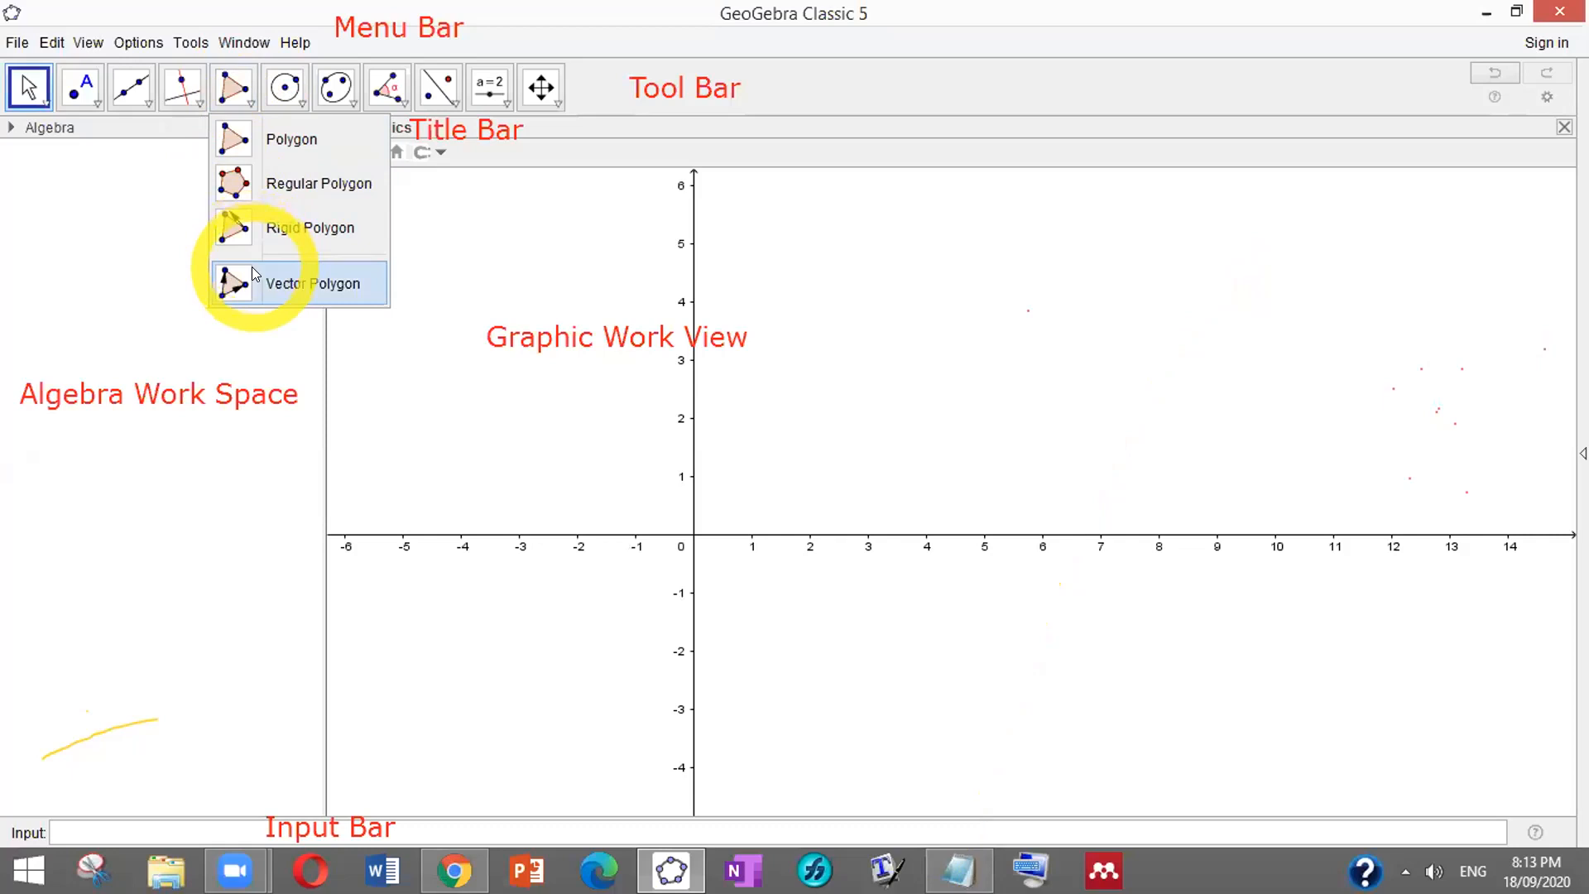
{"action": "left_click", "coordinate": [288, 101]}
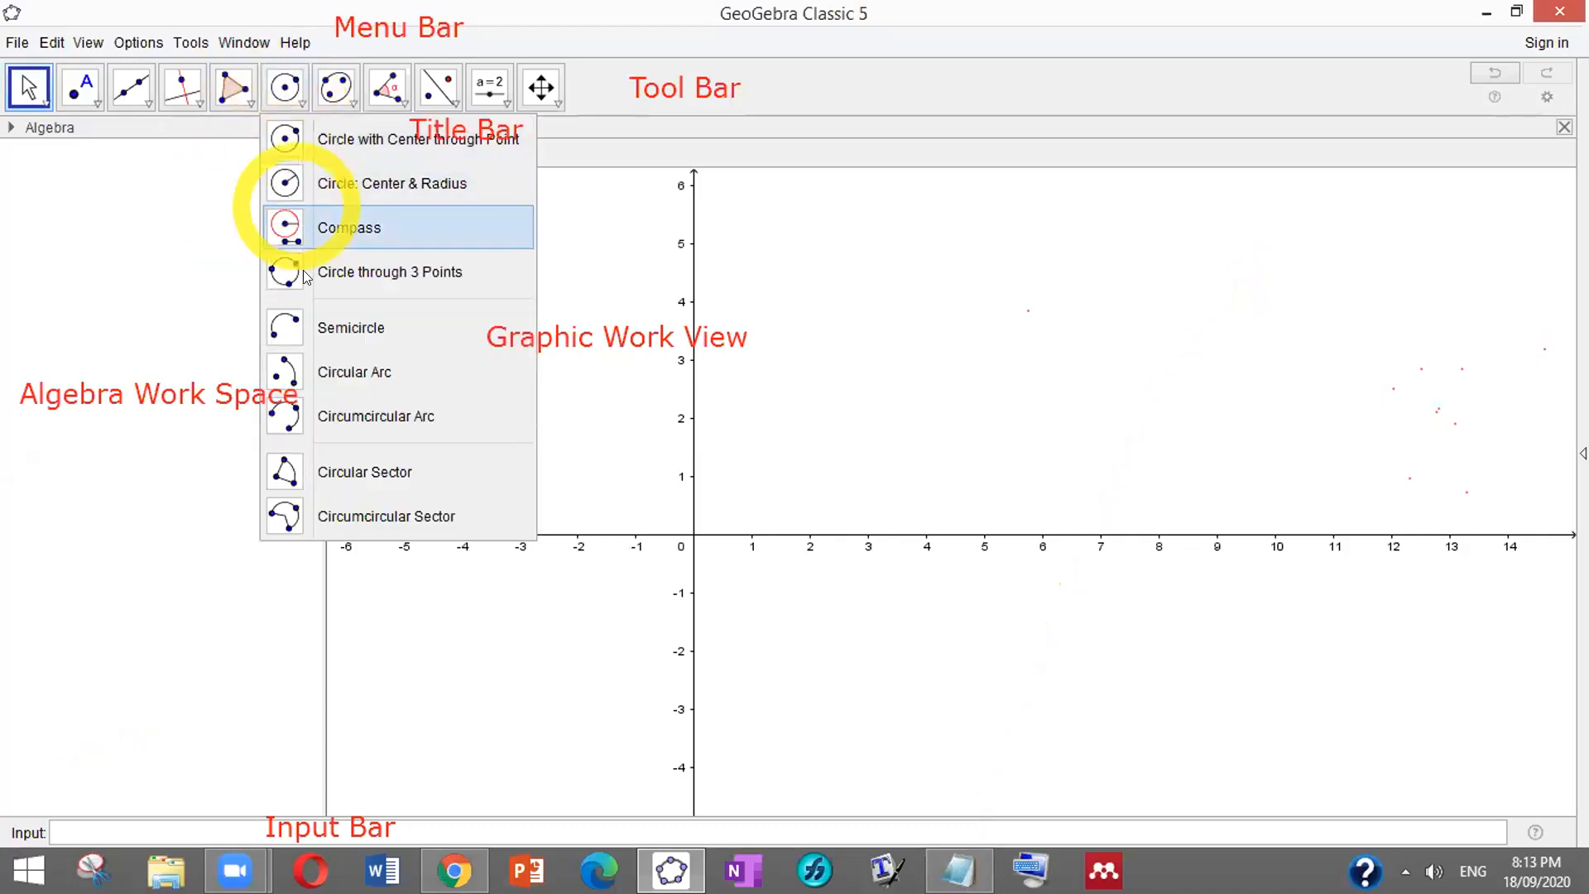
{"action": "left_click", "coordinate": [359, 89]}
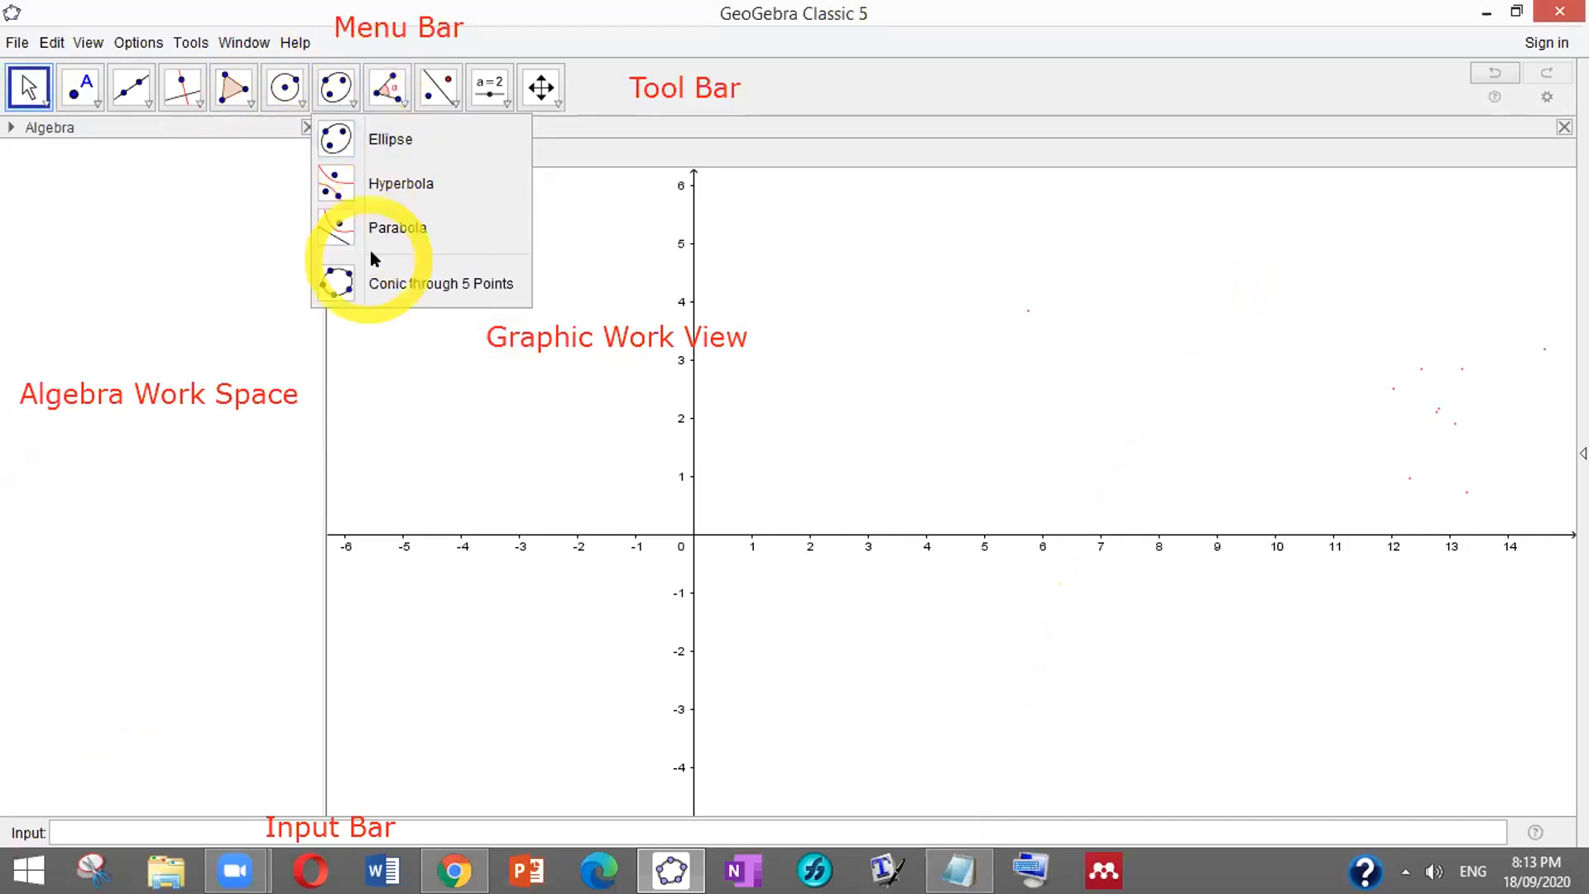
{"action": "left_click", "coordinate": [400, 103]}
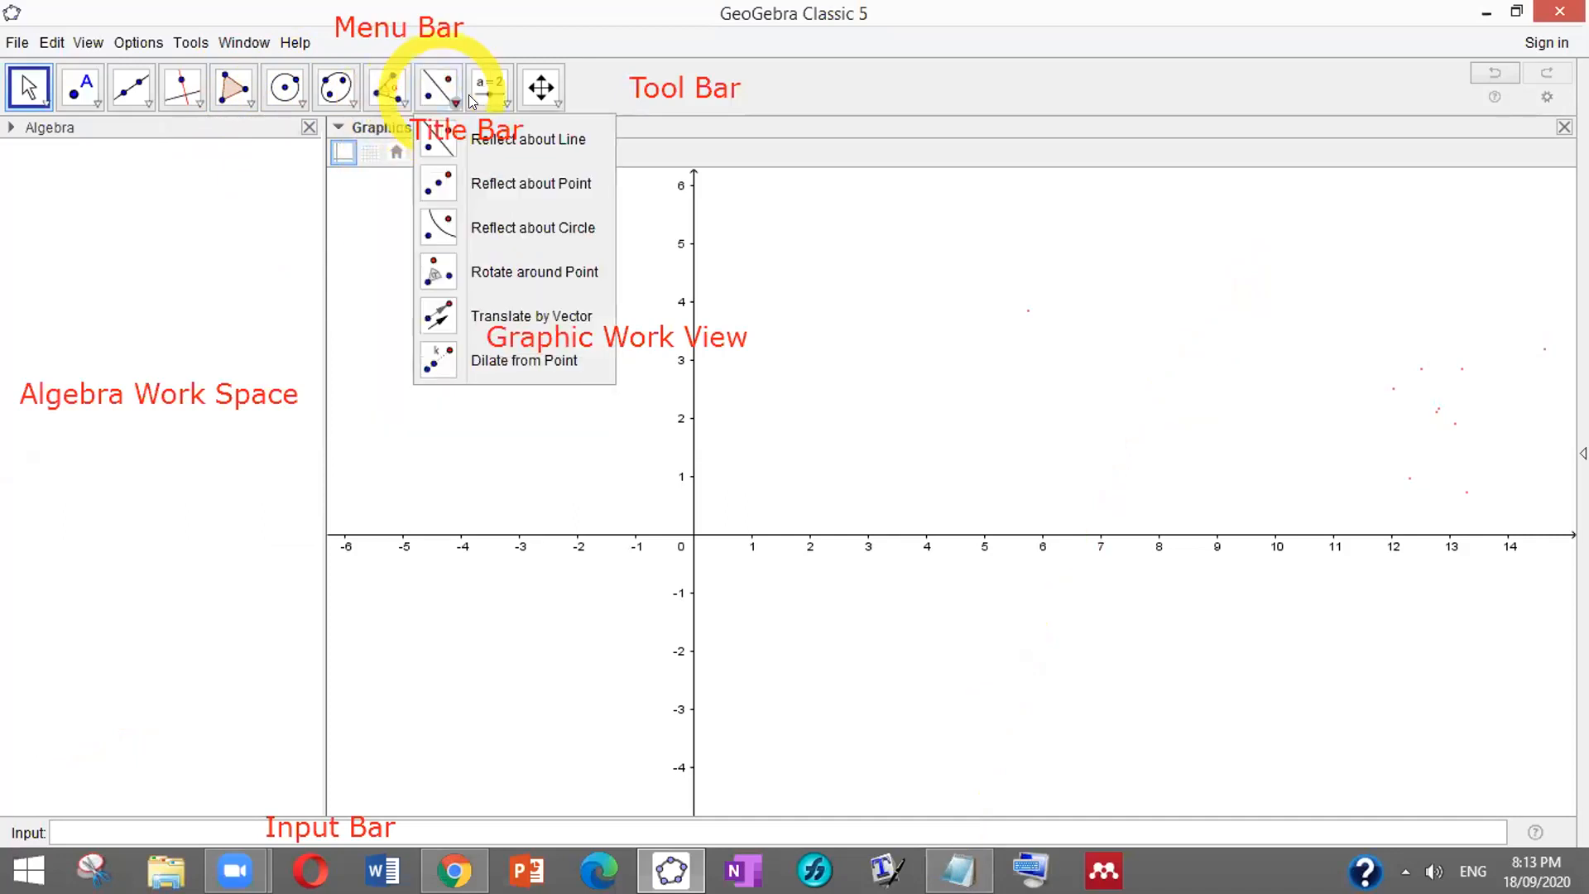
{"action": "mouse_move", "coordinate": [543, 92]}
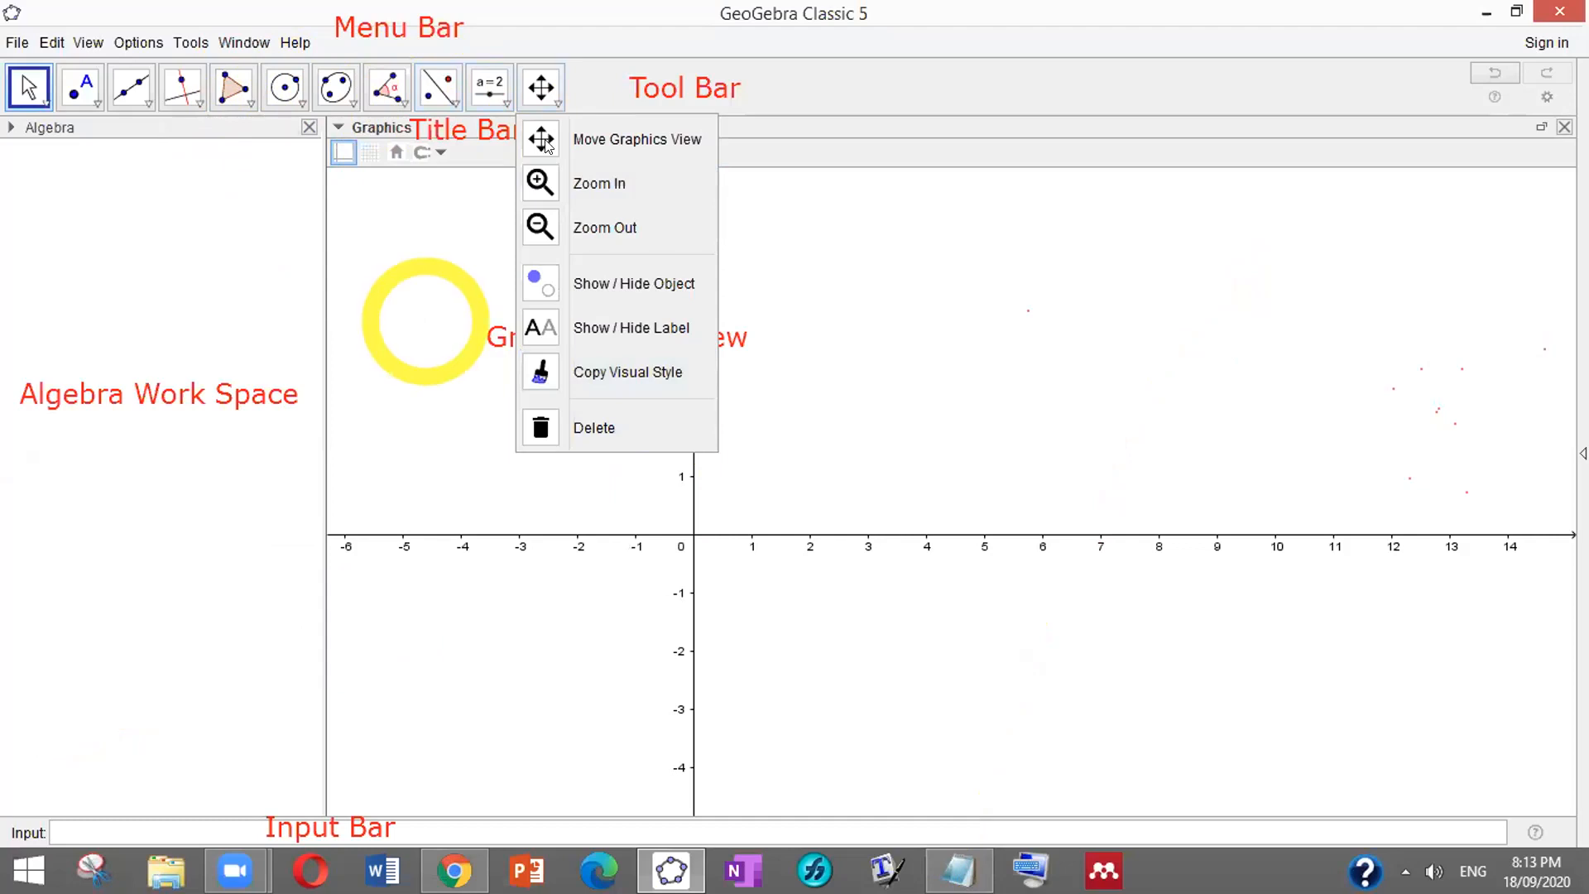
{"action": "mouse_move", "coordinate": [431, 99]}
{"action": "mouse_move", "coordinate": [29, 87]}
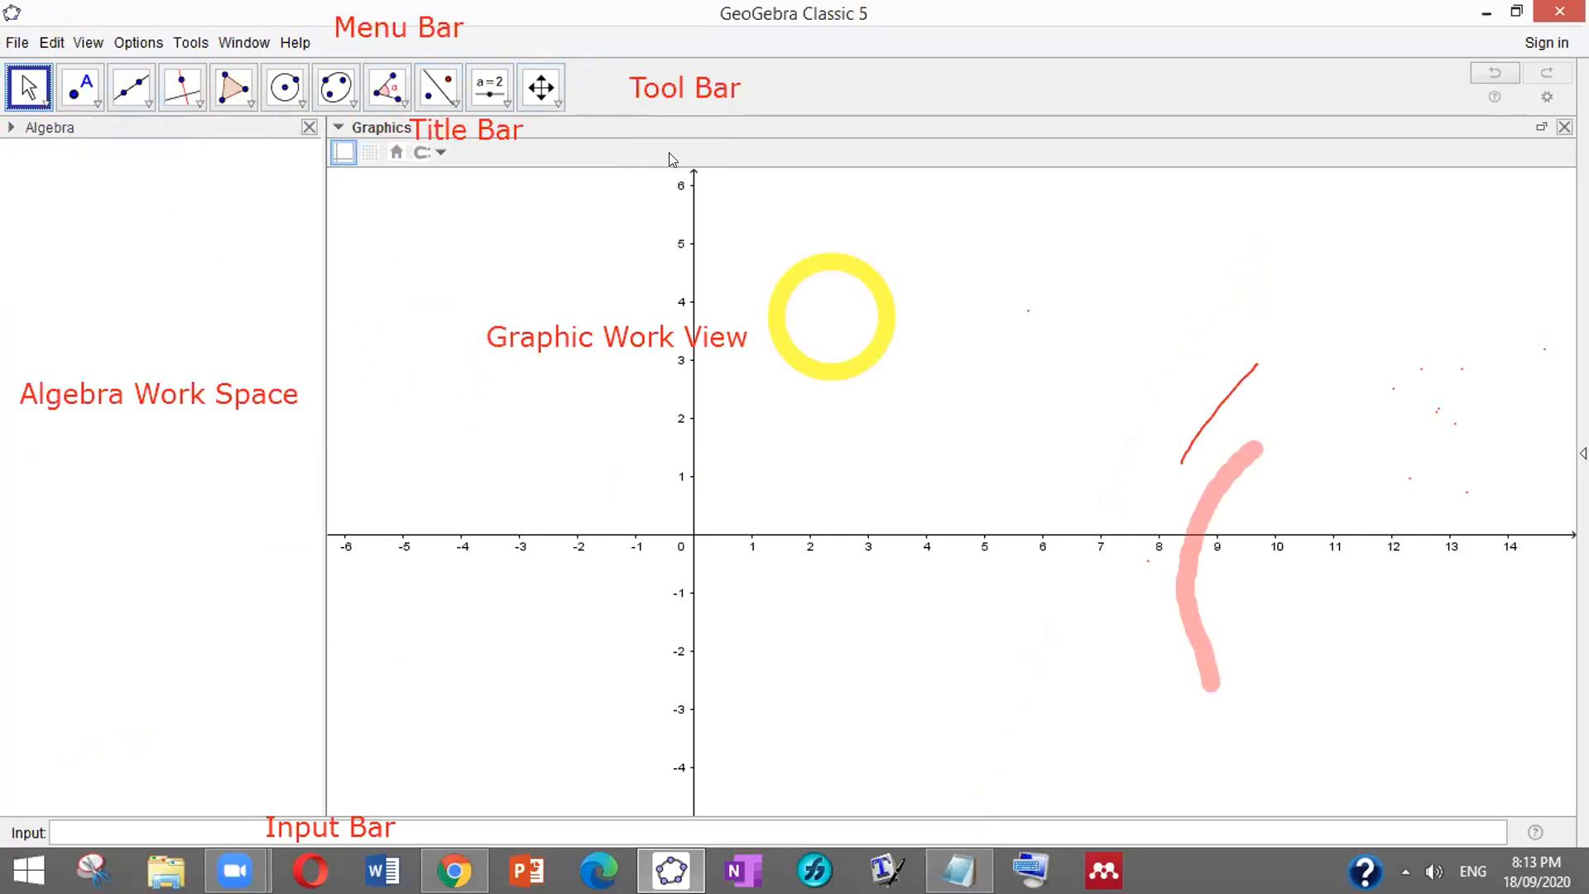
{"action": "left_click", "coordinate": [826, 232]}
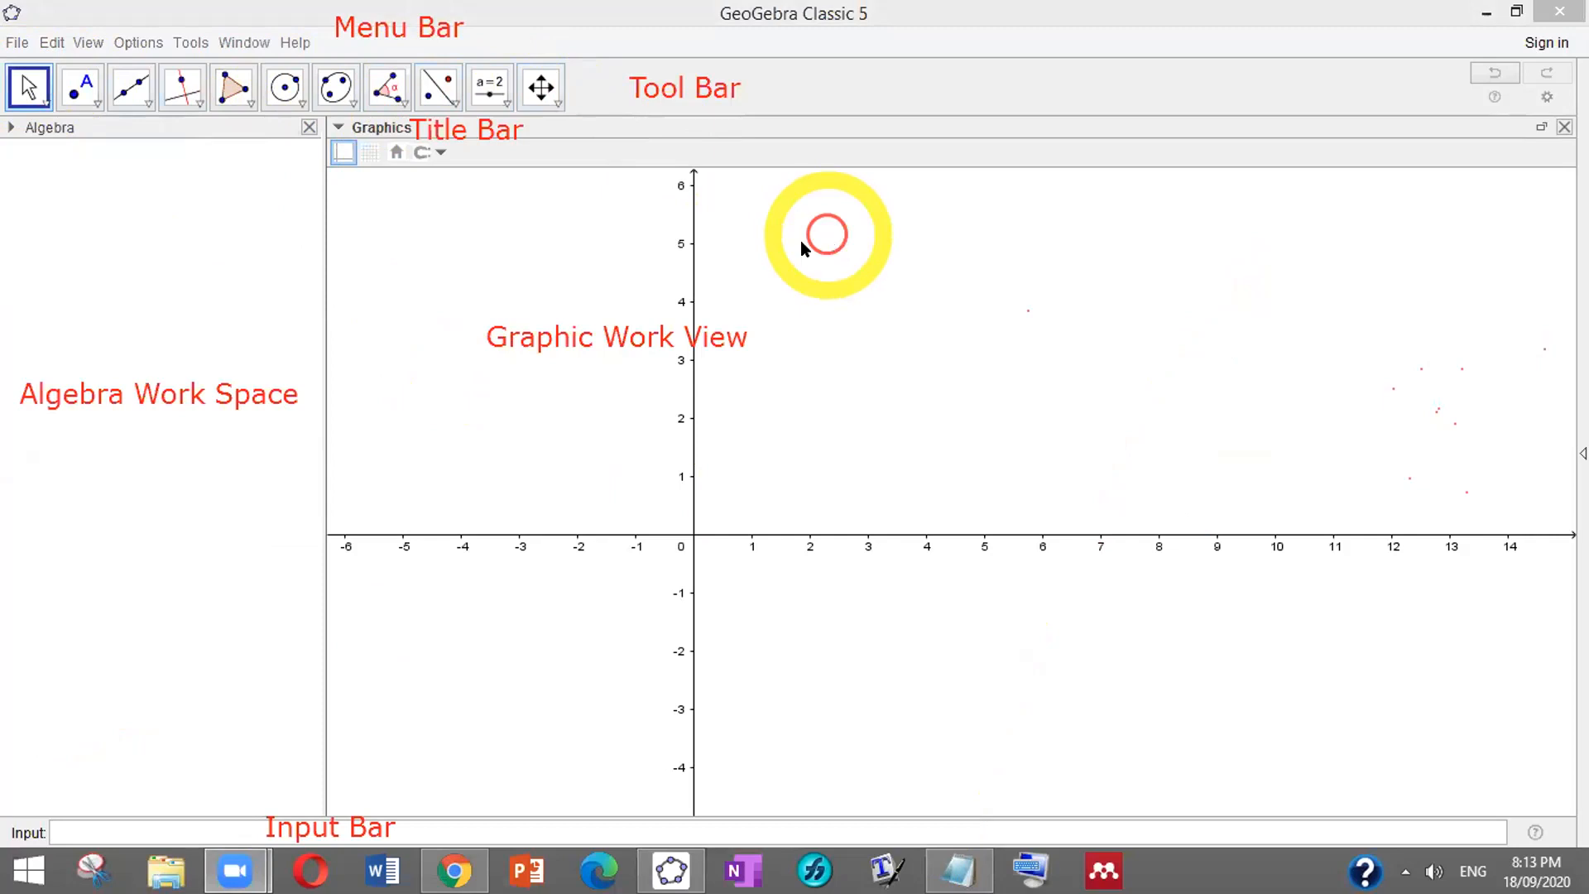
{"action": "left_click", "coordinate": [817, 228]}
{"action": "left_click", "coordinate": [914, 233]}
Erase every red annotation label and mark, leaving an empty Algebra view and axes-only Graphics view
{"action": "left_click", "coordinate": [875, 105]}
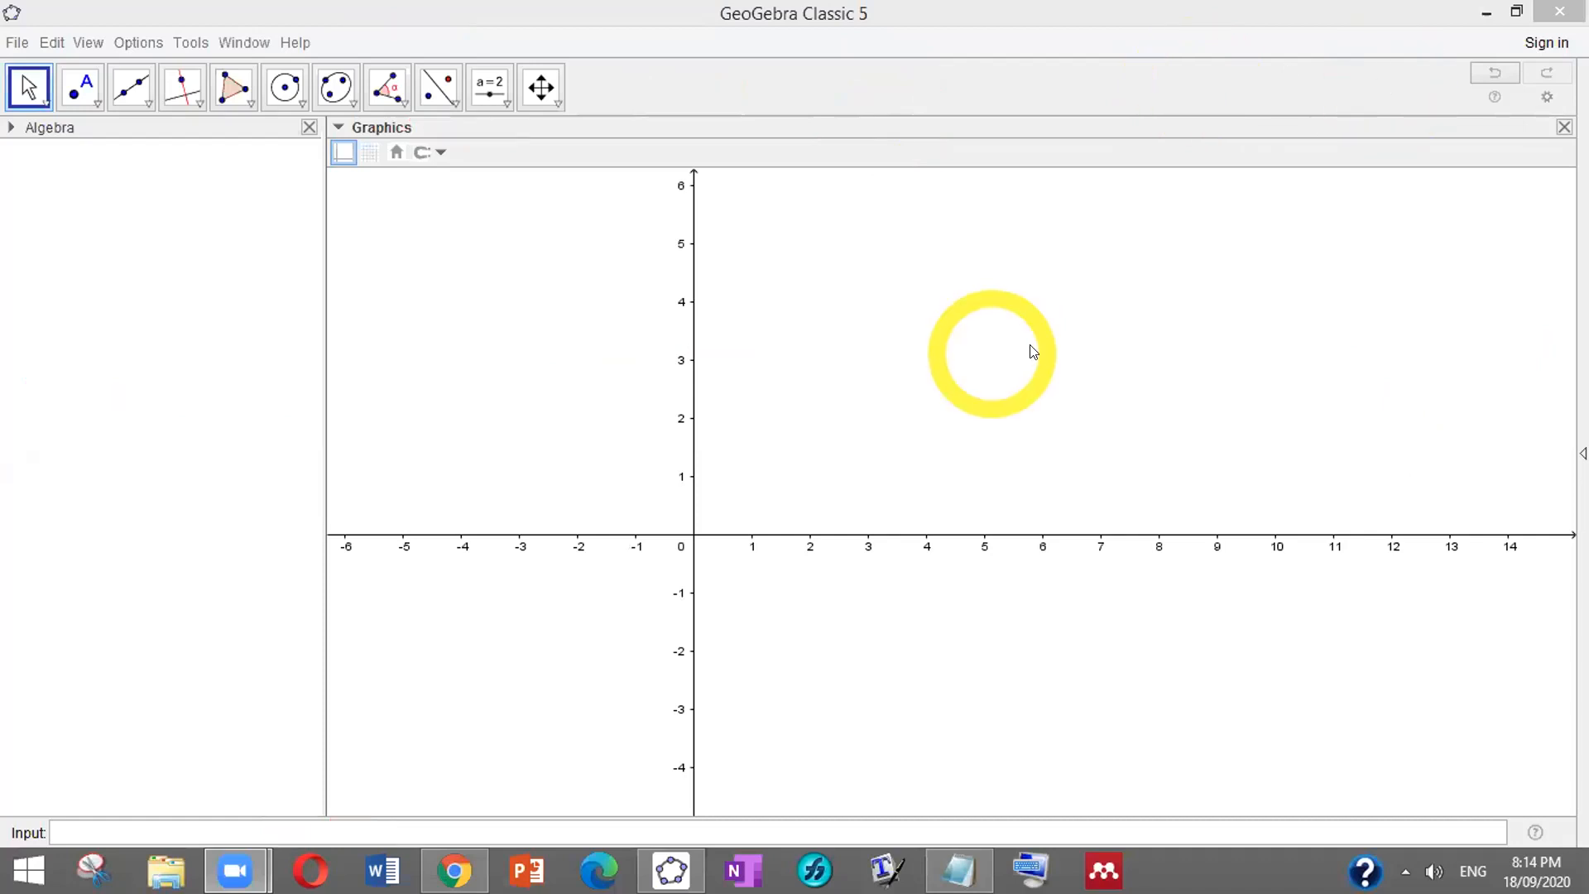
{"action": "left_click", "coordinate": [986, 265]}
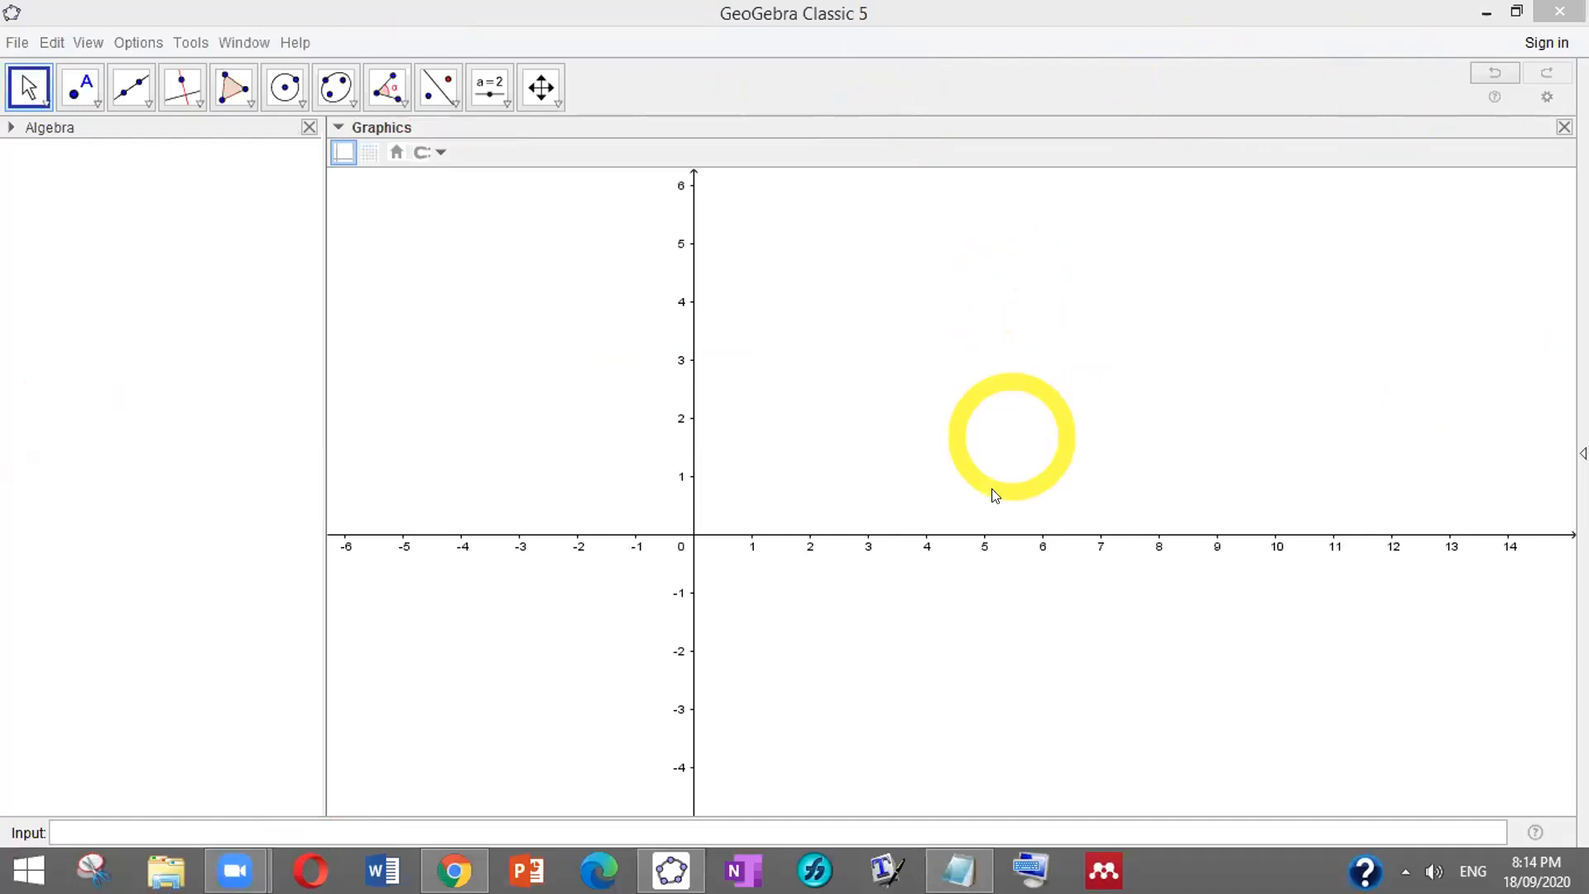
{"action": "left_click", "coordinate": [938, 482]}
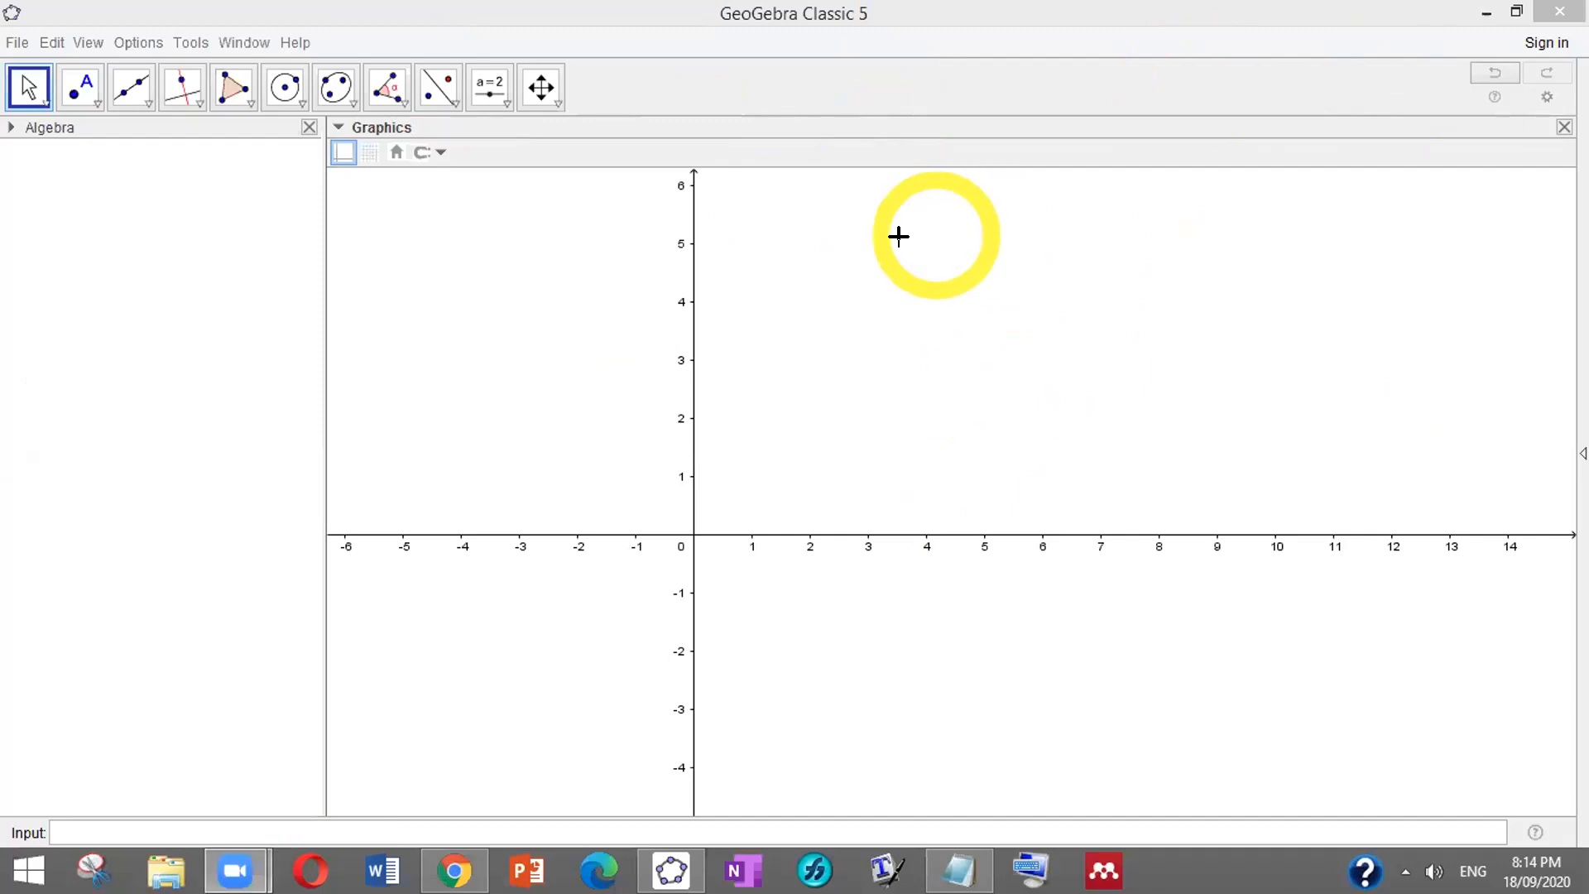
{"action": "left_click", "coordinate": [898, 265]}
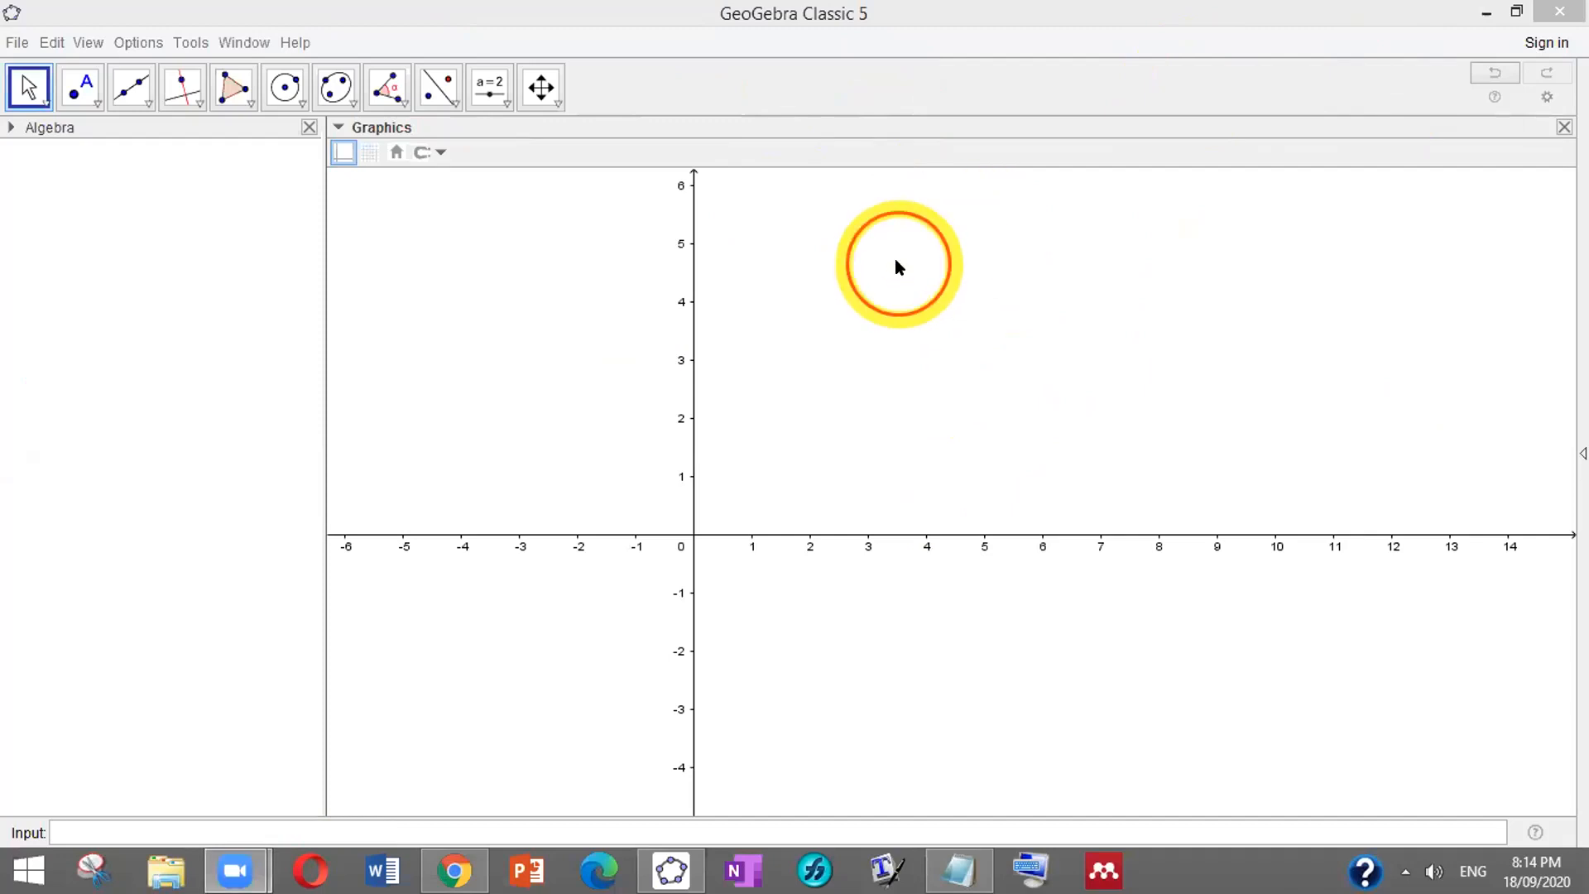
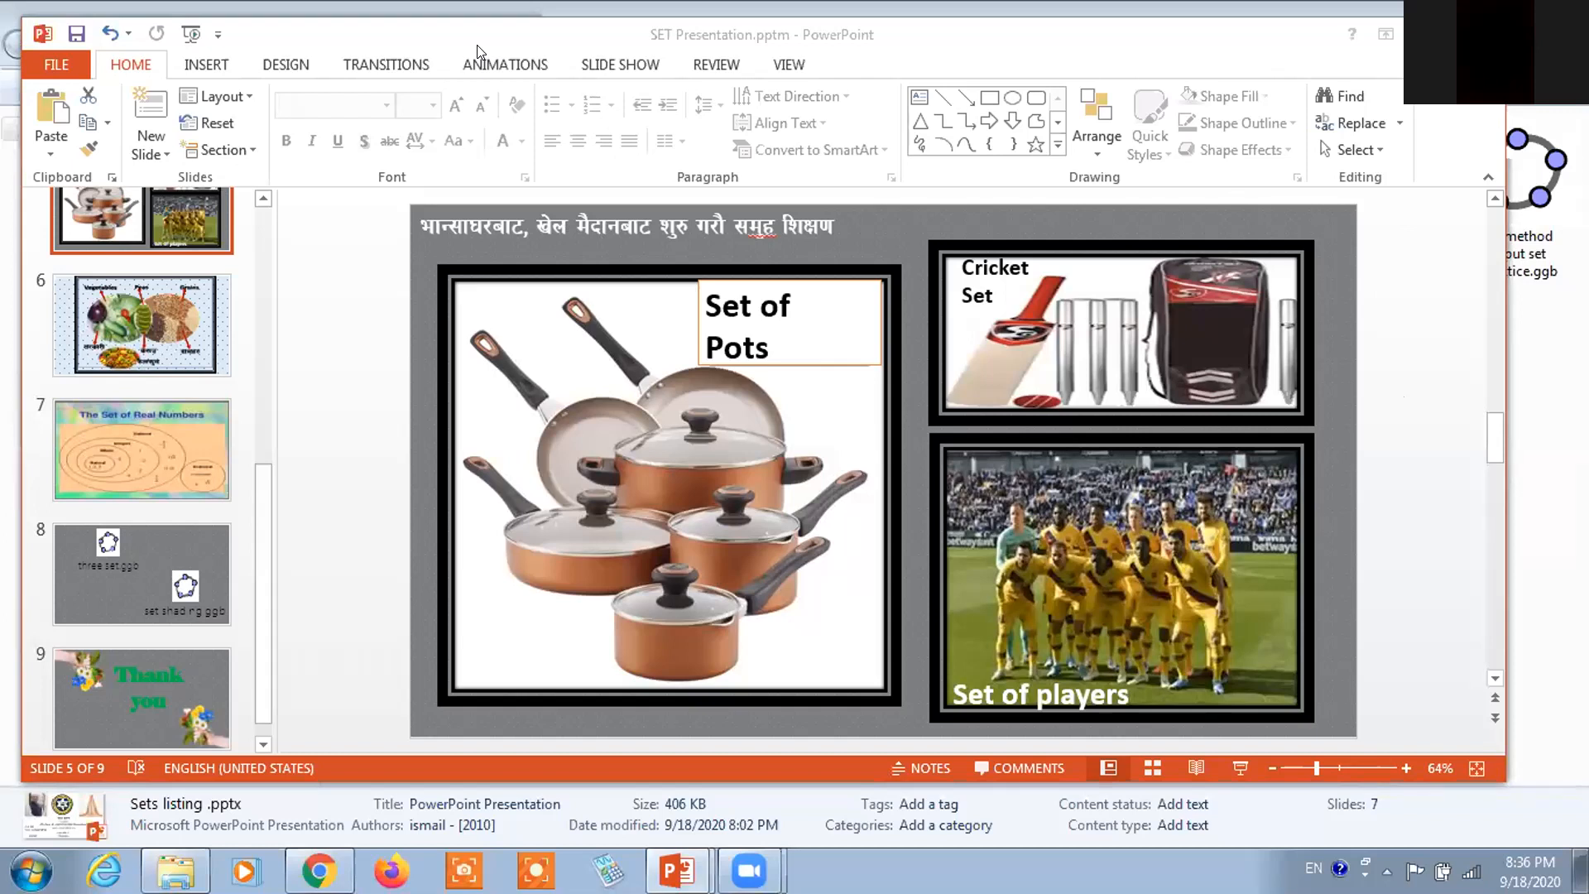
Go back to slide 4 (Set of Flowers and Set of Animals) and minimize PowerPoint
{"action": "key", "text": "Page_Up"}
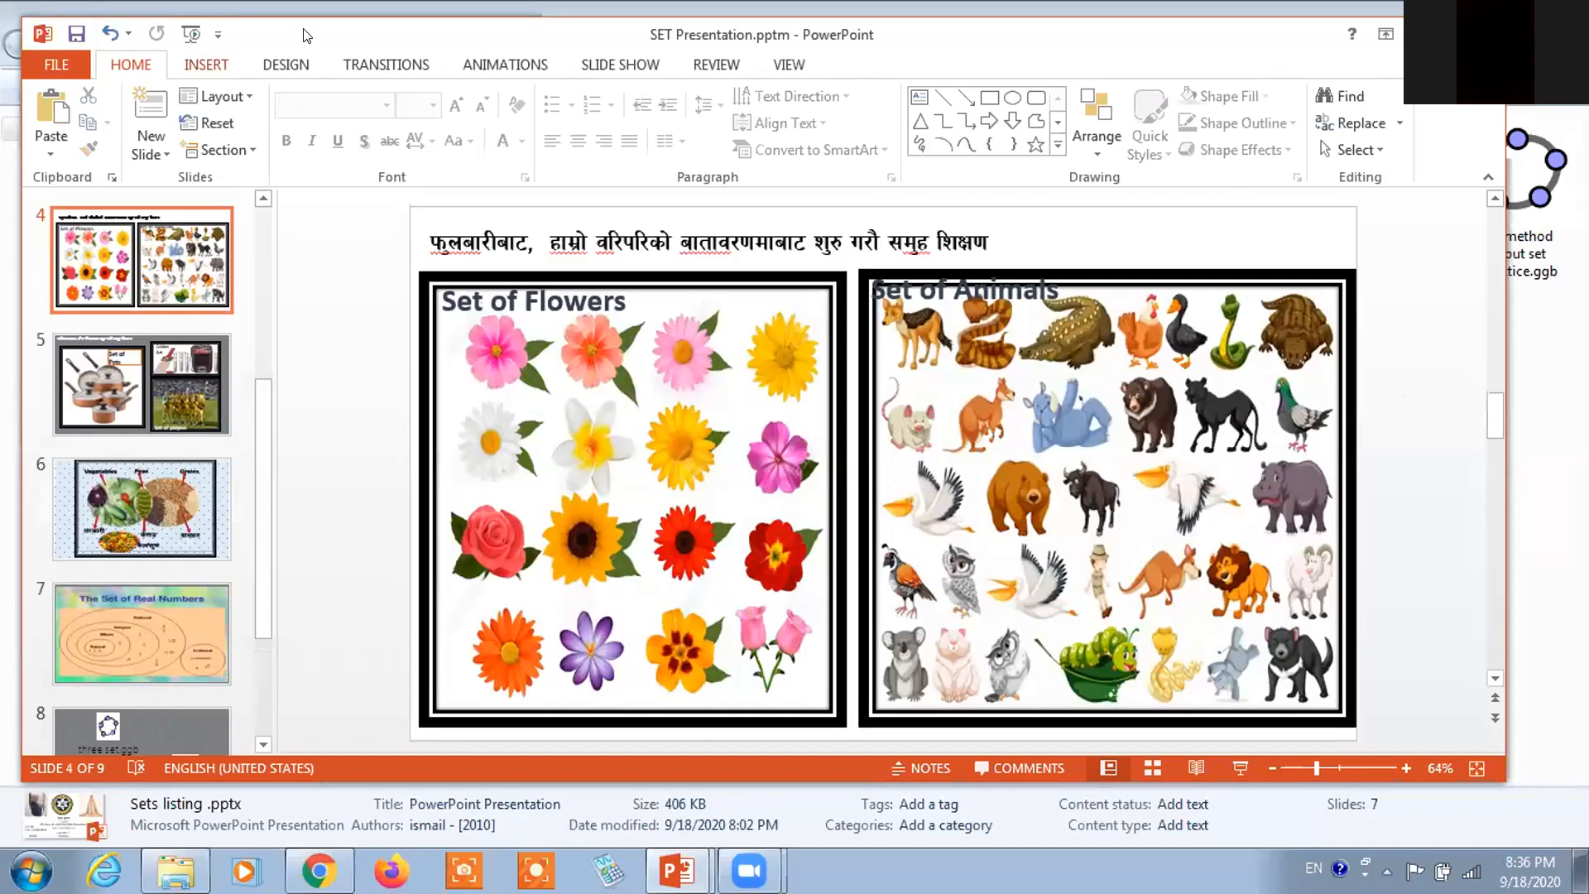
{"action": "left_click", "coordinate": [471, 49]}
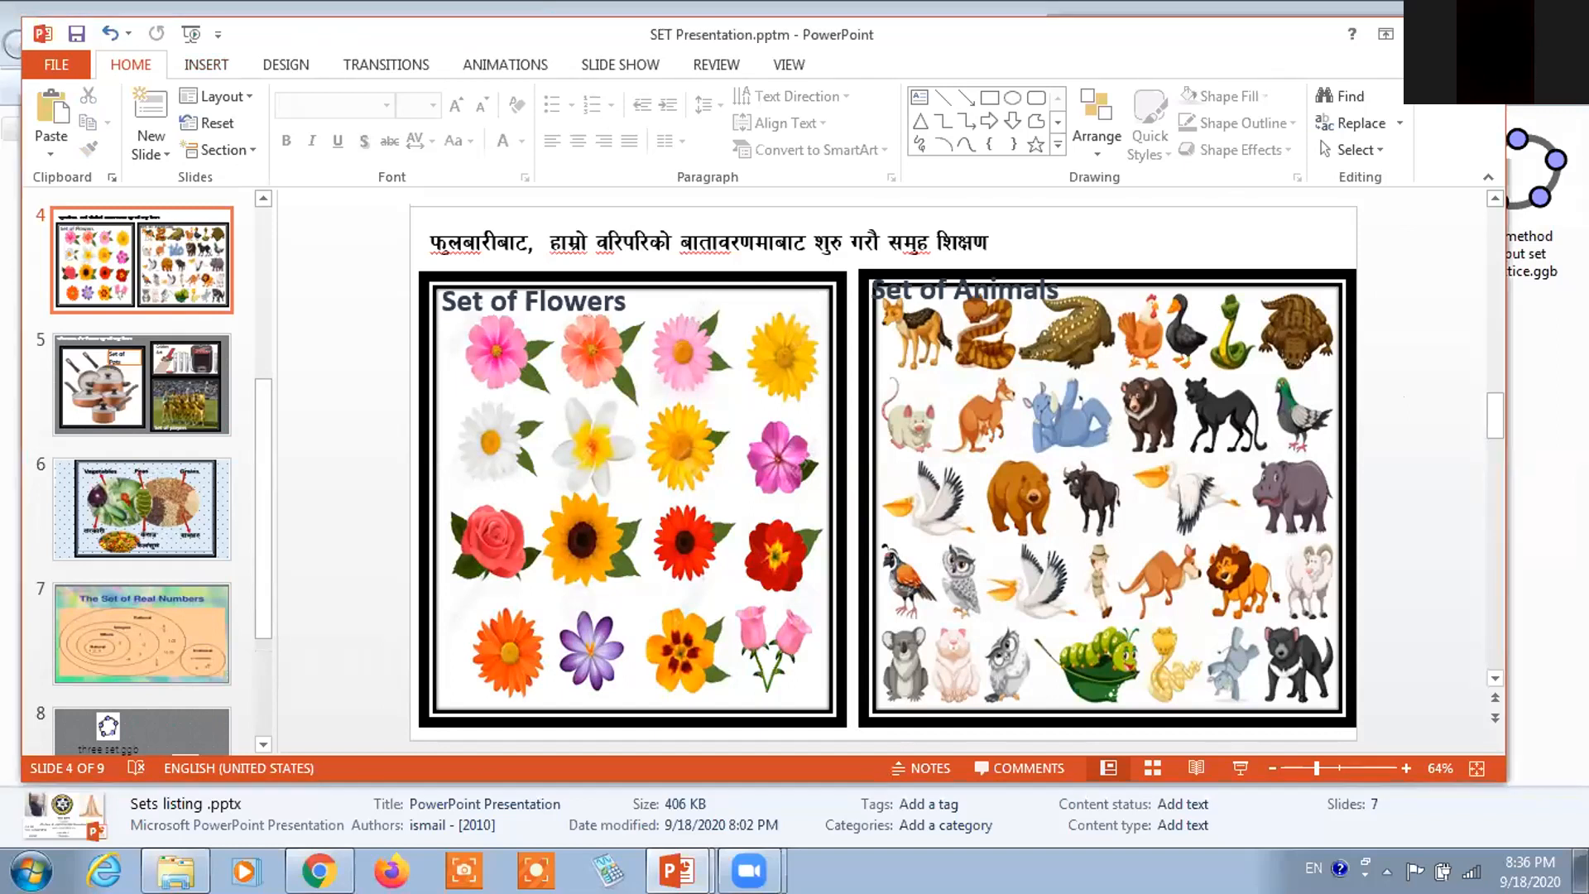
{"action": "left_click", "coordinate": [1421, 34]}
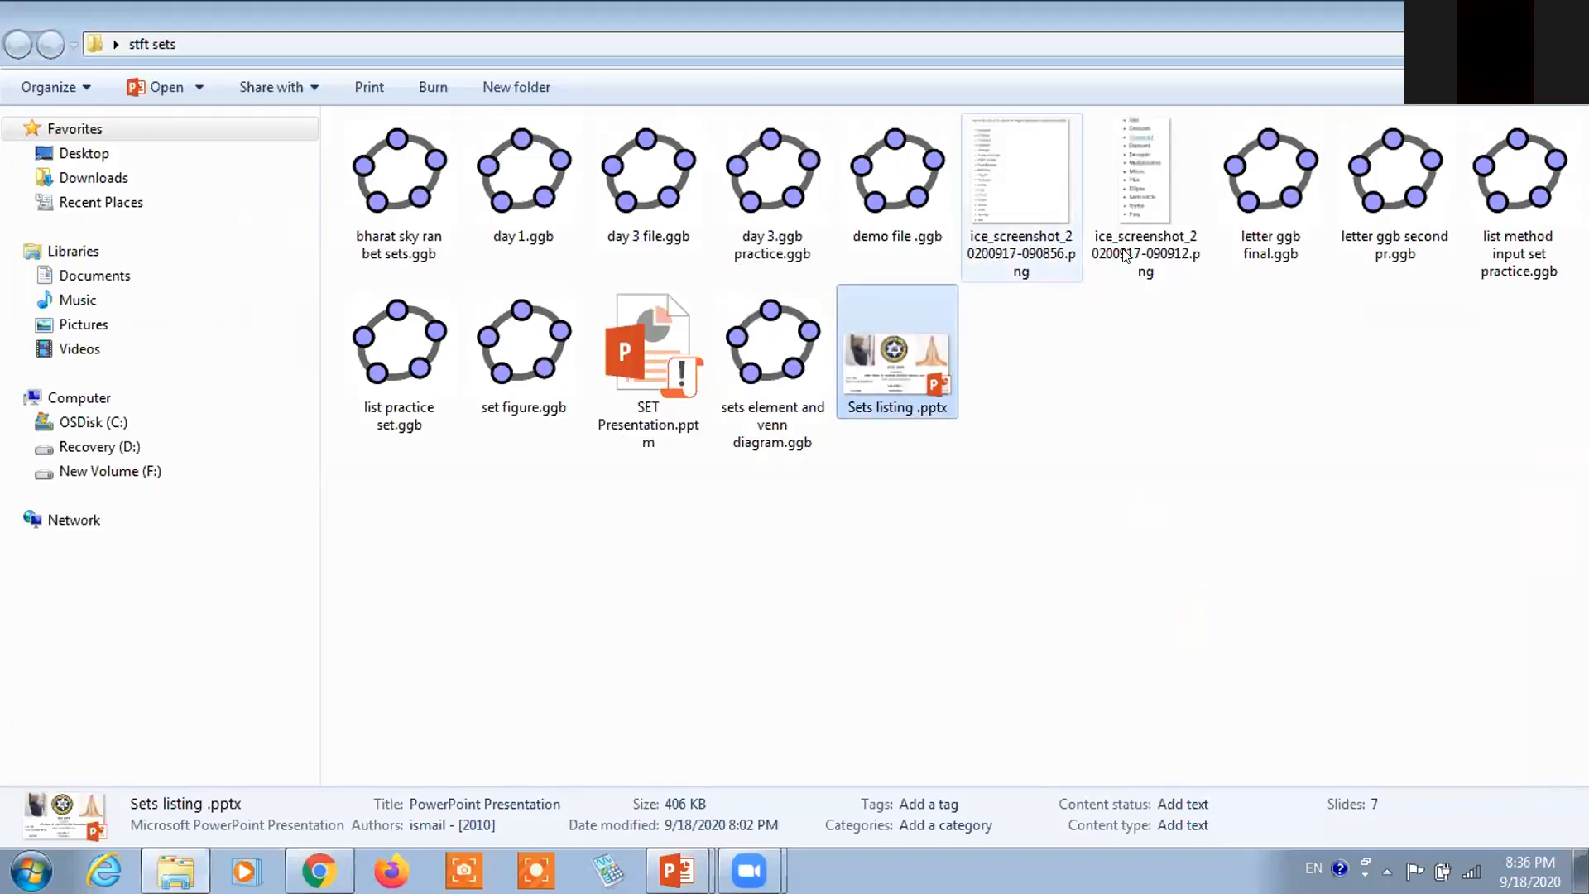
Show the desktop and launch GeoGebra Classic 5 from its desktop shortcut
{"action": "key", "text": "super+d"}
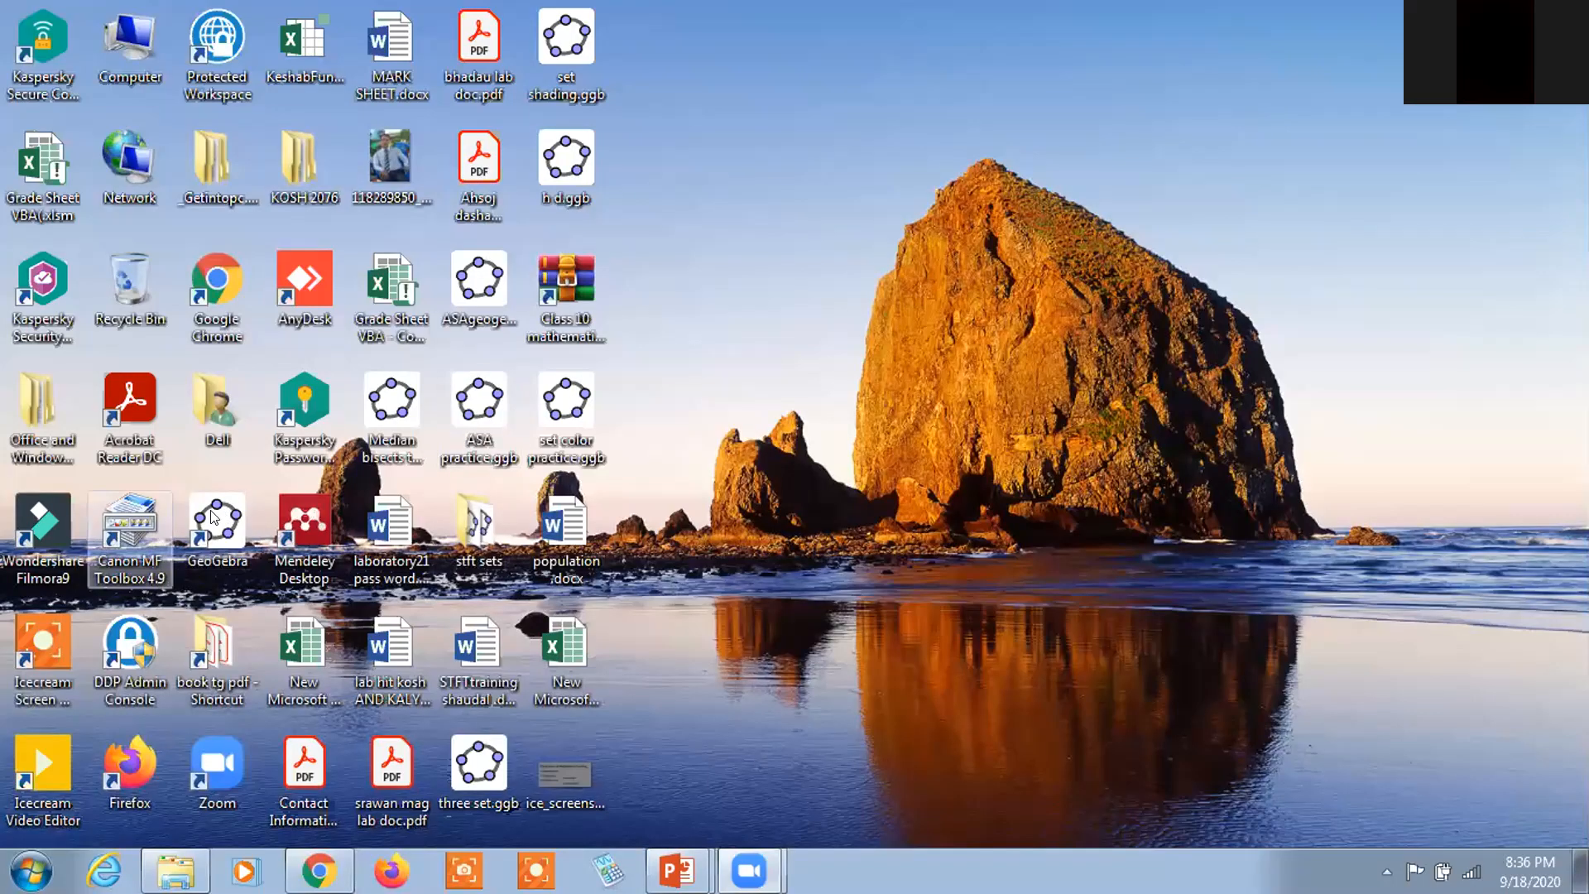
{"action": "double_click", "coordinate": [226, 513]}
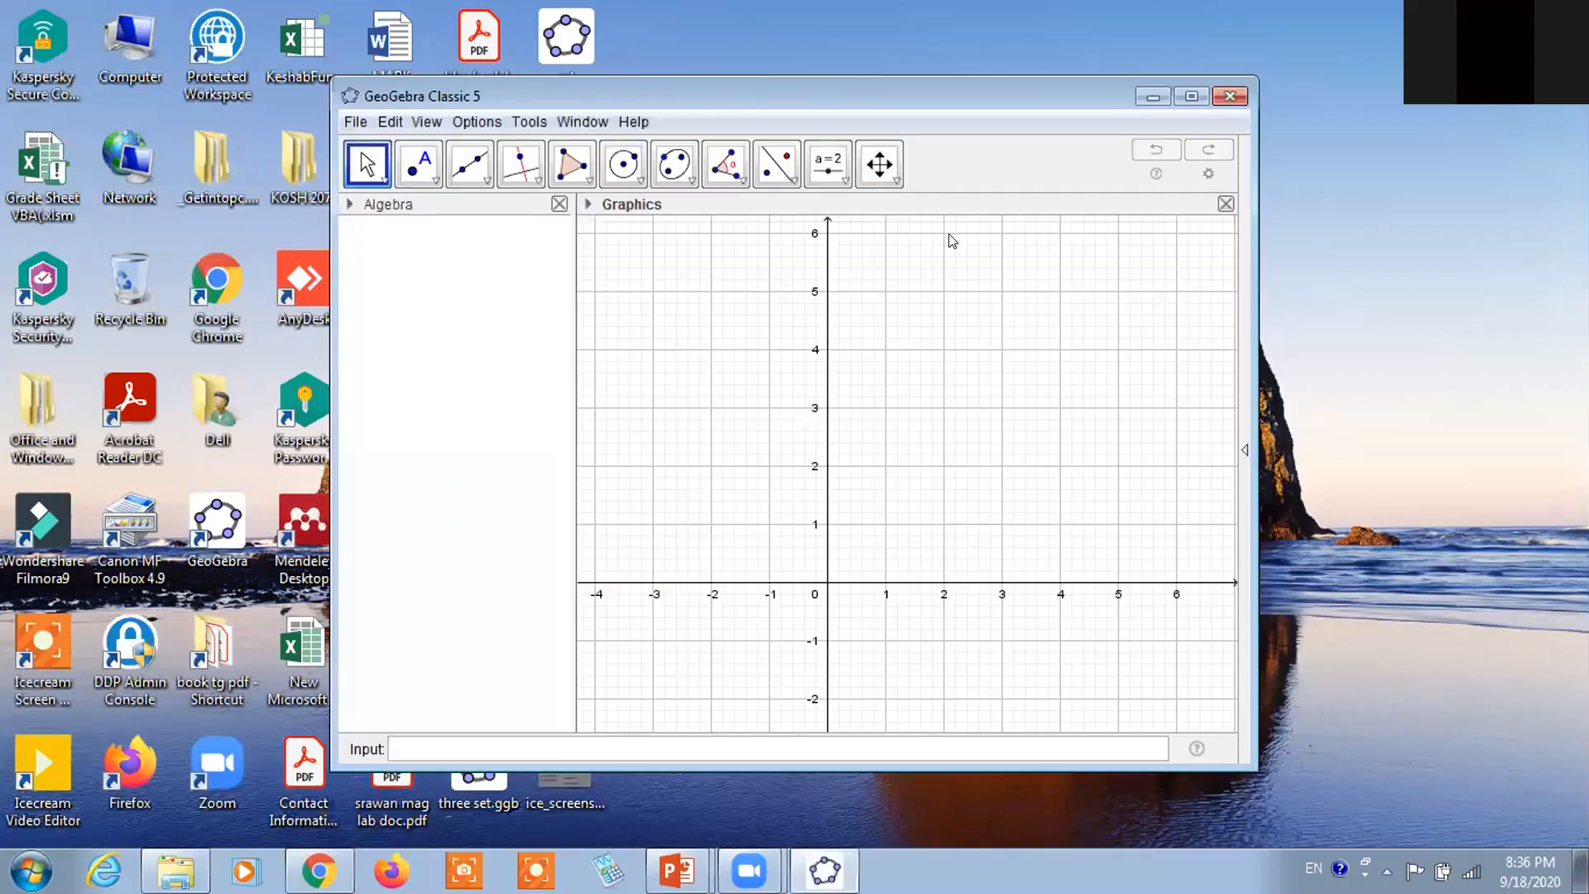
Maximize the GeoGebra window and open the View menu to reach the layout options
{"action": "left_click", "coordinate": [1191, 96]}
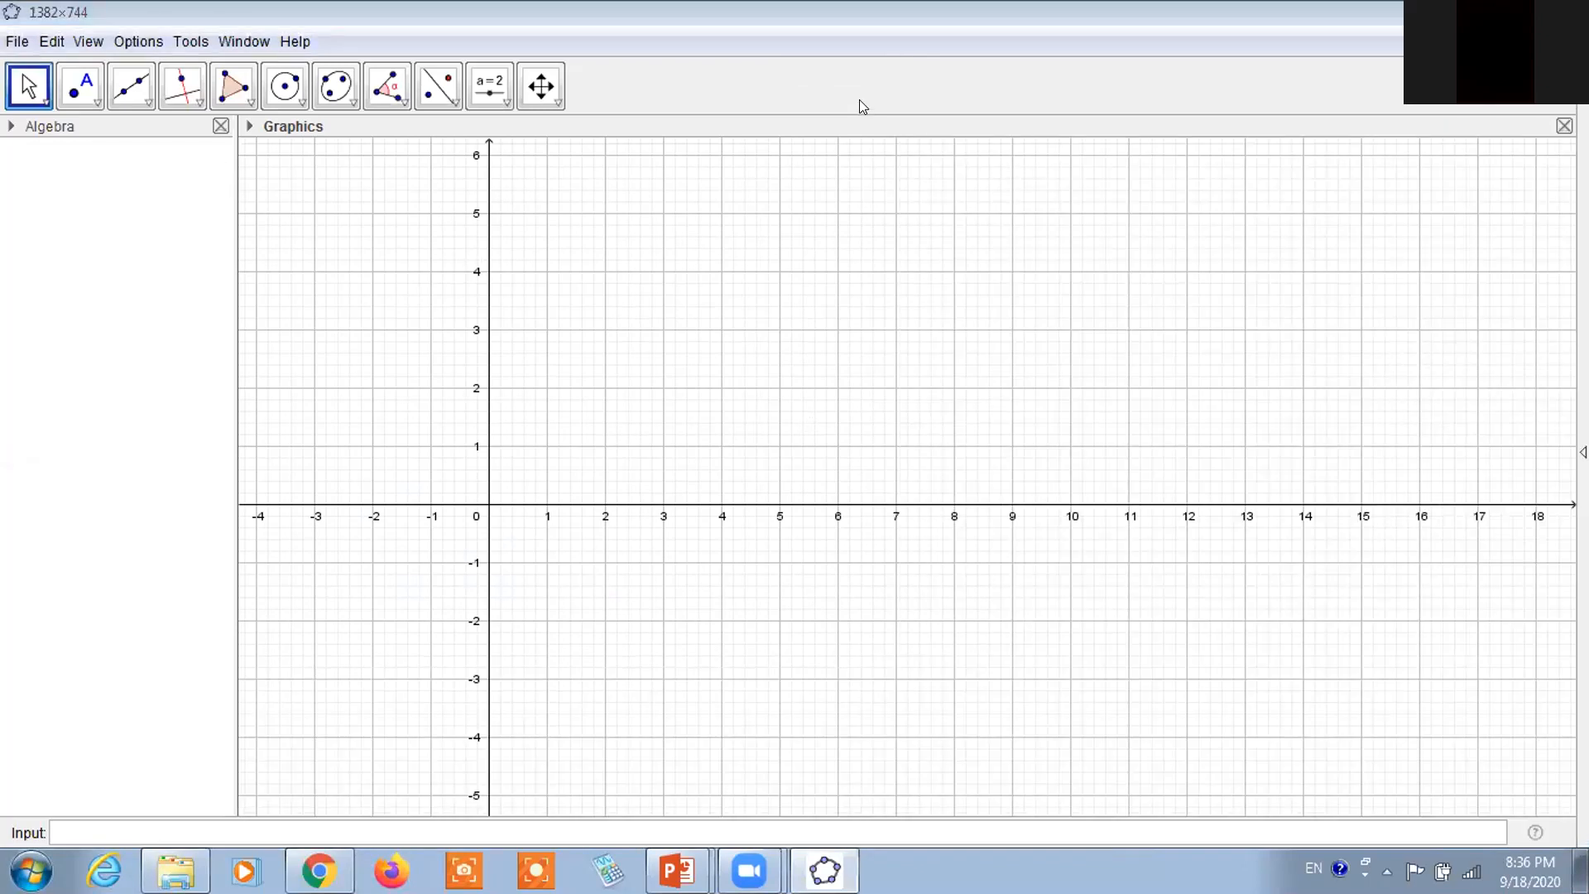
{"action": "left_click", "coordinate": [87, 41]}
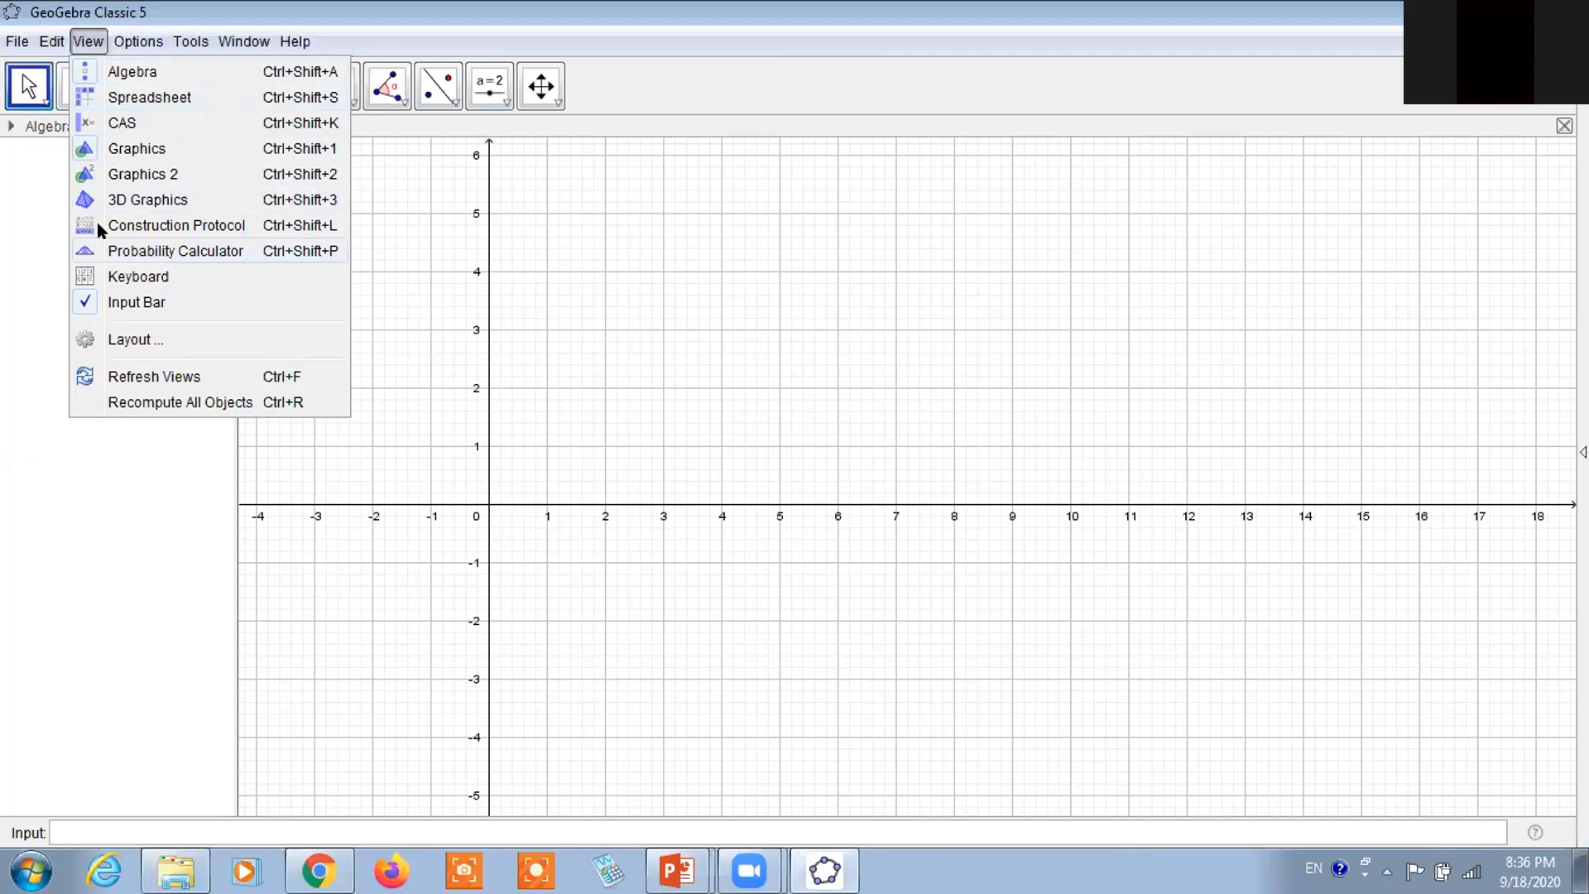
{"action": "left_click", "coordinate": [666, 420]}
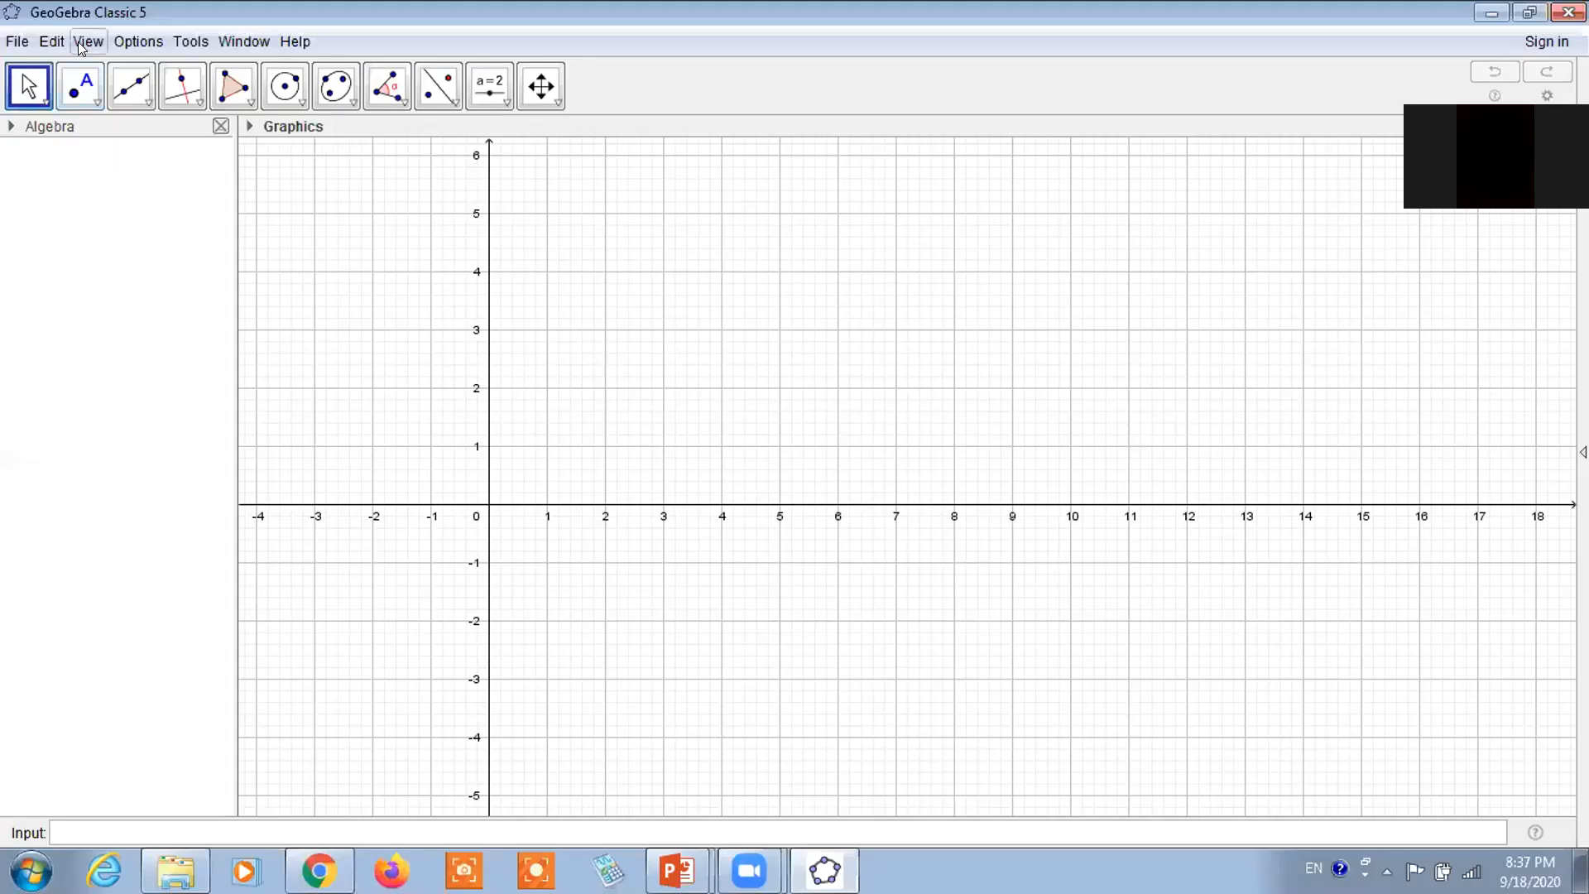
{"action": "left_click", "coordinate": [82, 43]}
{"action": "left_click", "coordinate": [460, 254]}
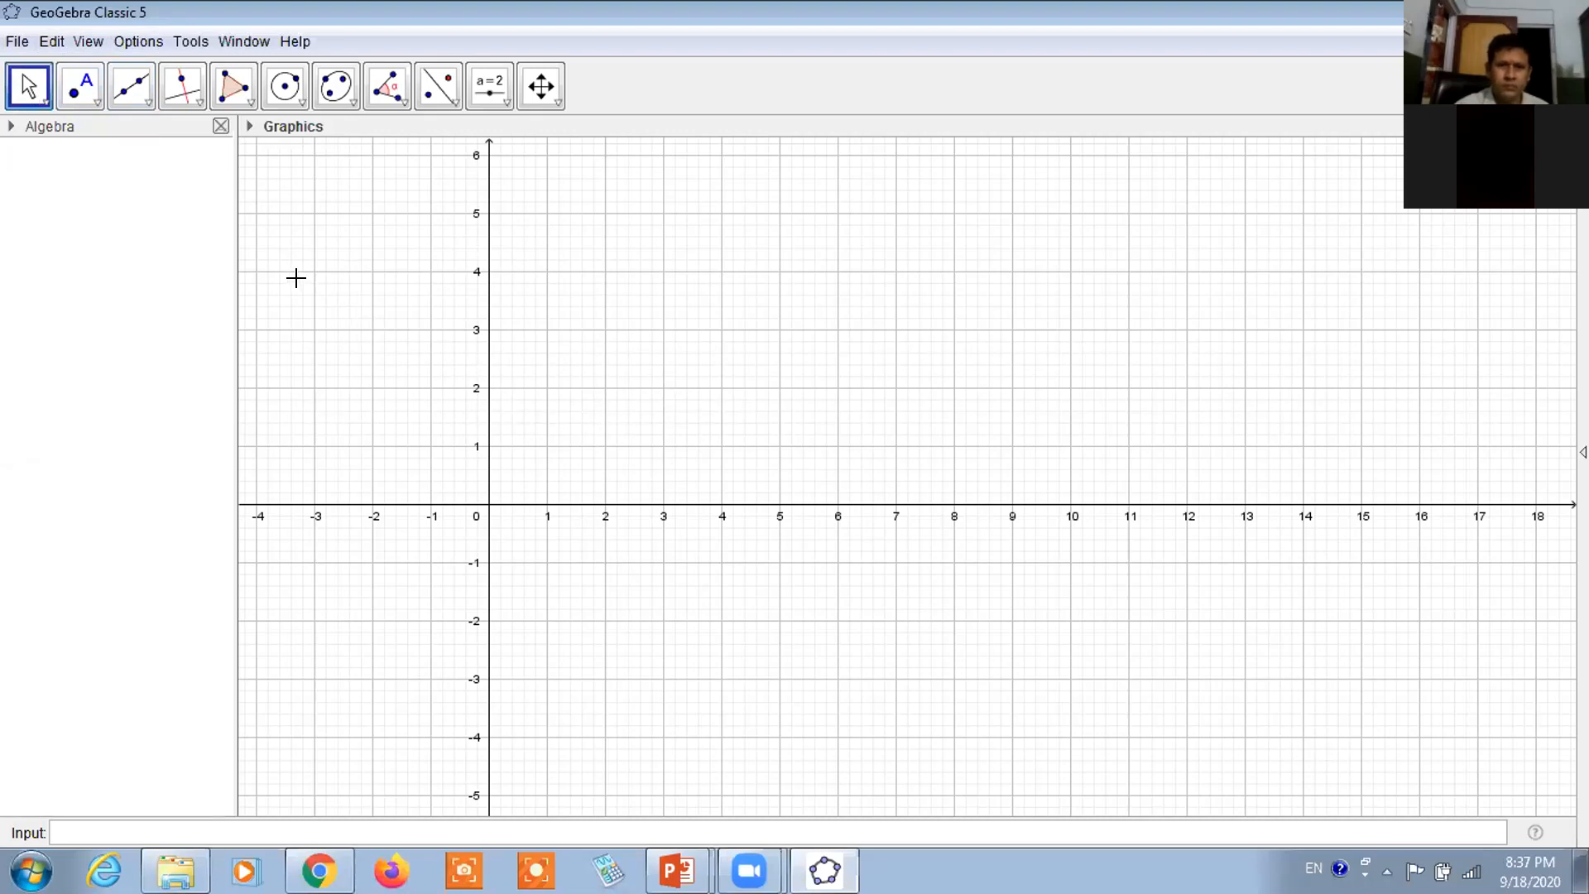
{"action": "left_click", "coordinate": [86, 43]}
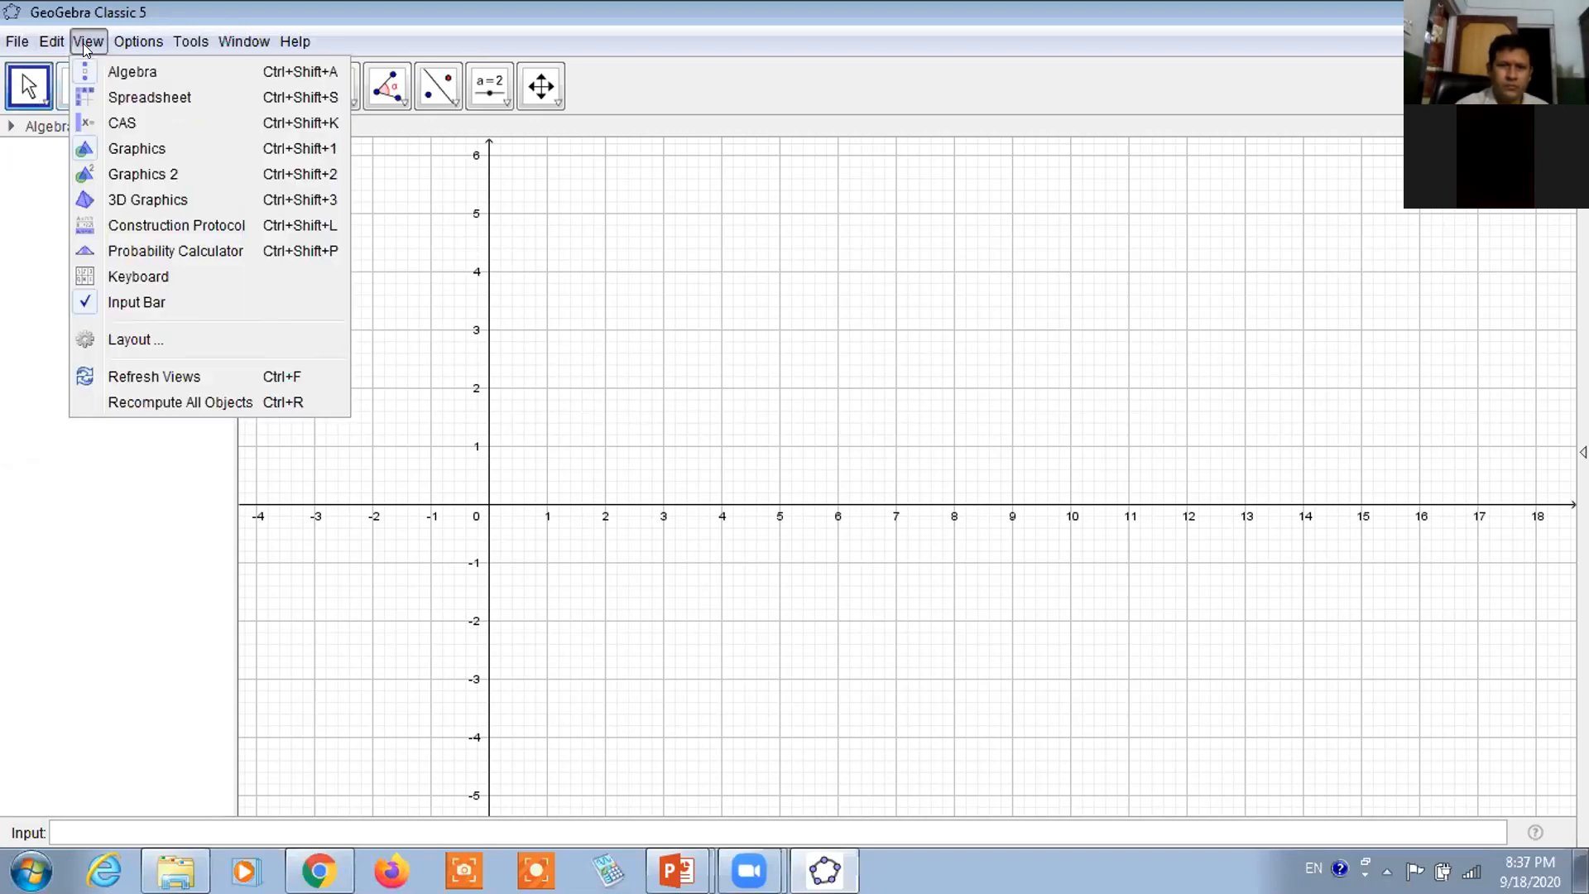
{"action": "left_click", "coordinate": [427, 557]}
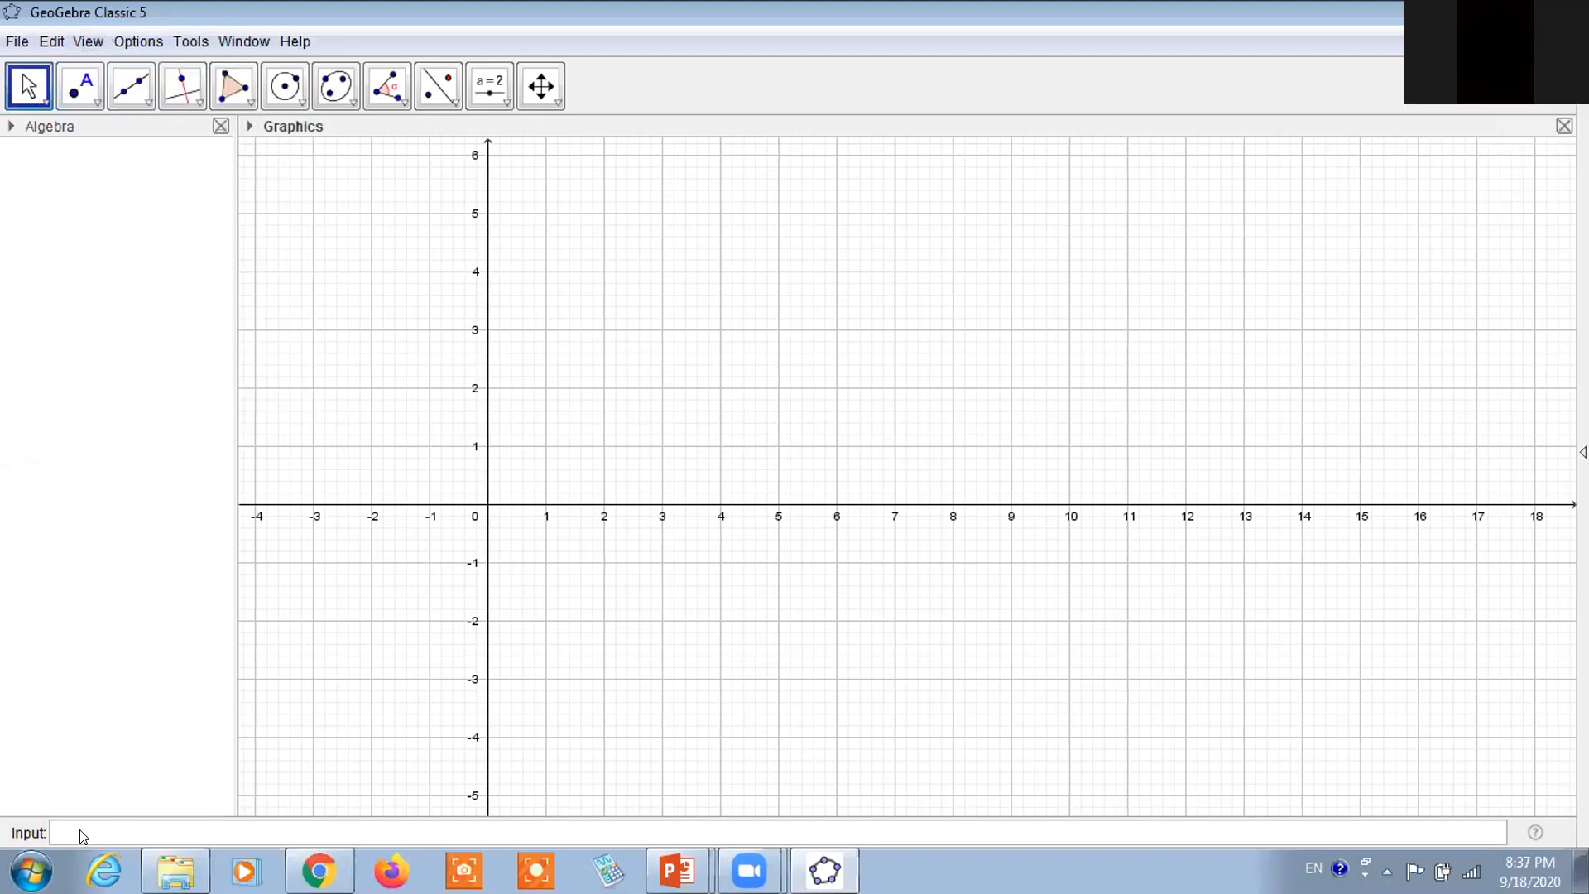
{"action": "left_click", "coordinate": [91, 43]}
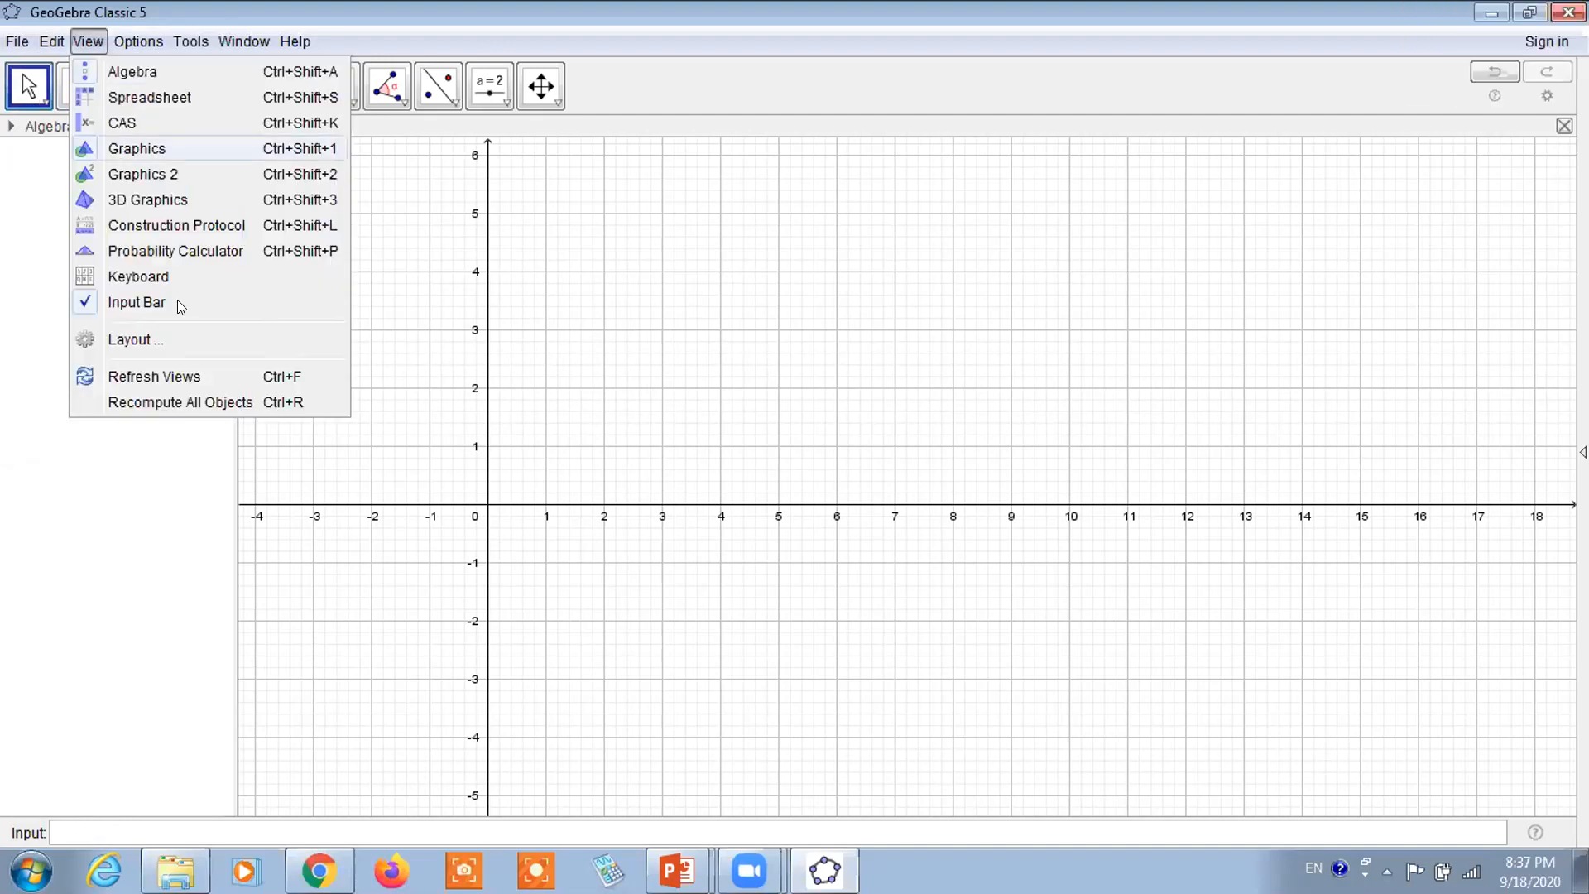
In View > Layout preferences, set the Input Bar to the top position and close the panel
{"action": "left_click", "coordinate": [137, 338]}
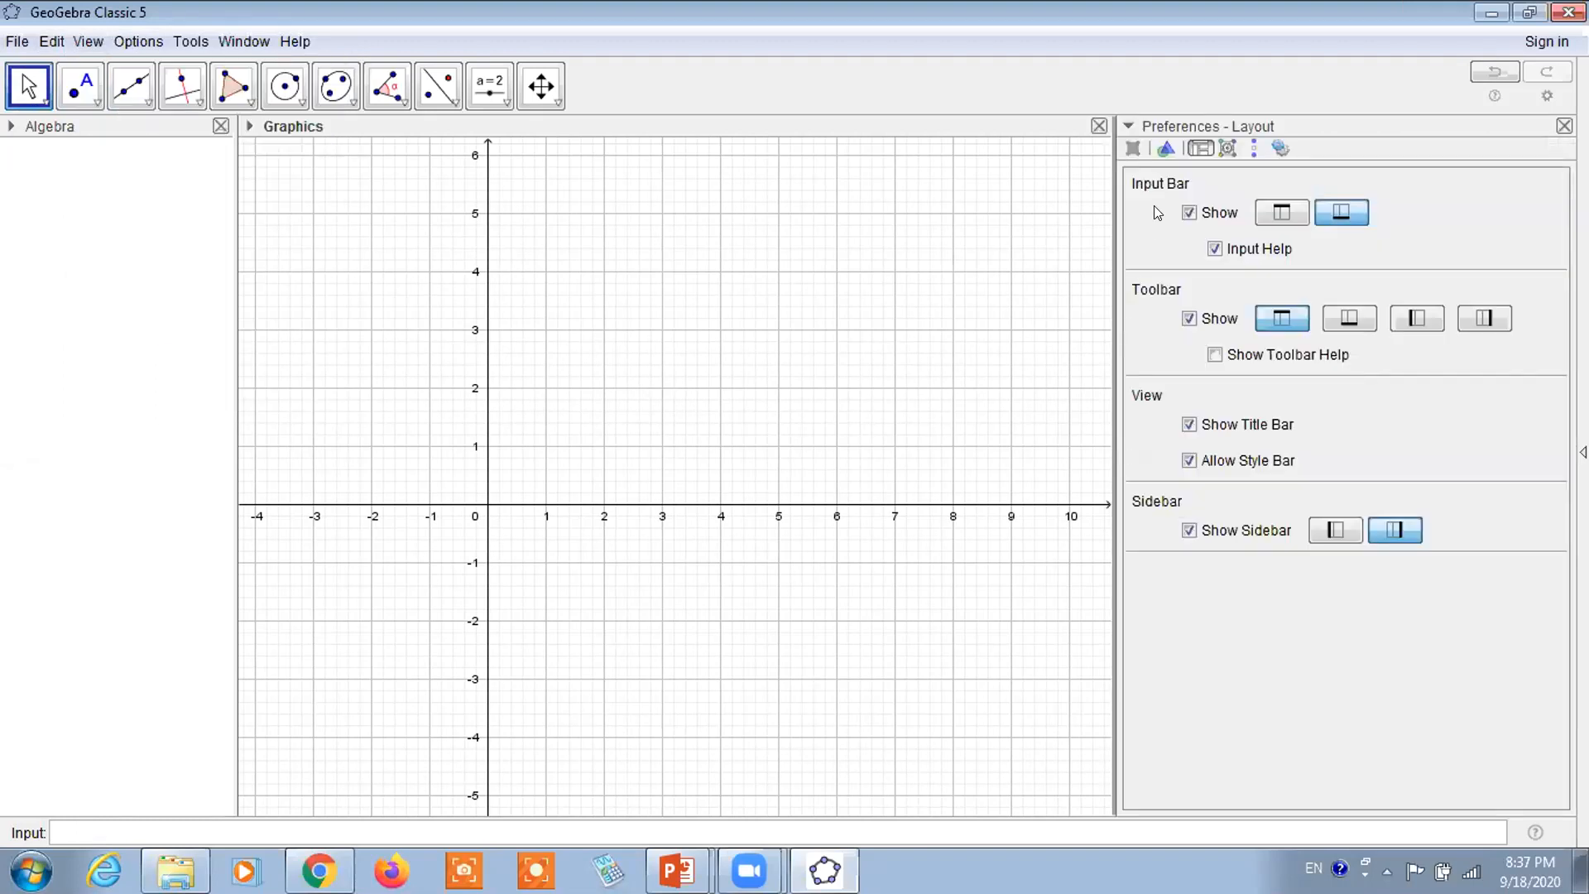
{"action": "left_click", "coordinate": [1278, 215]}
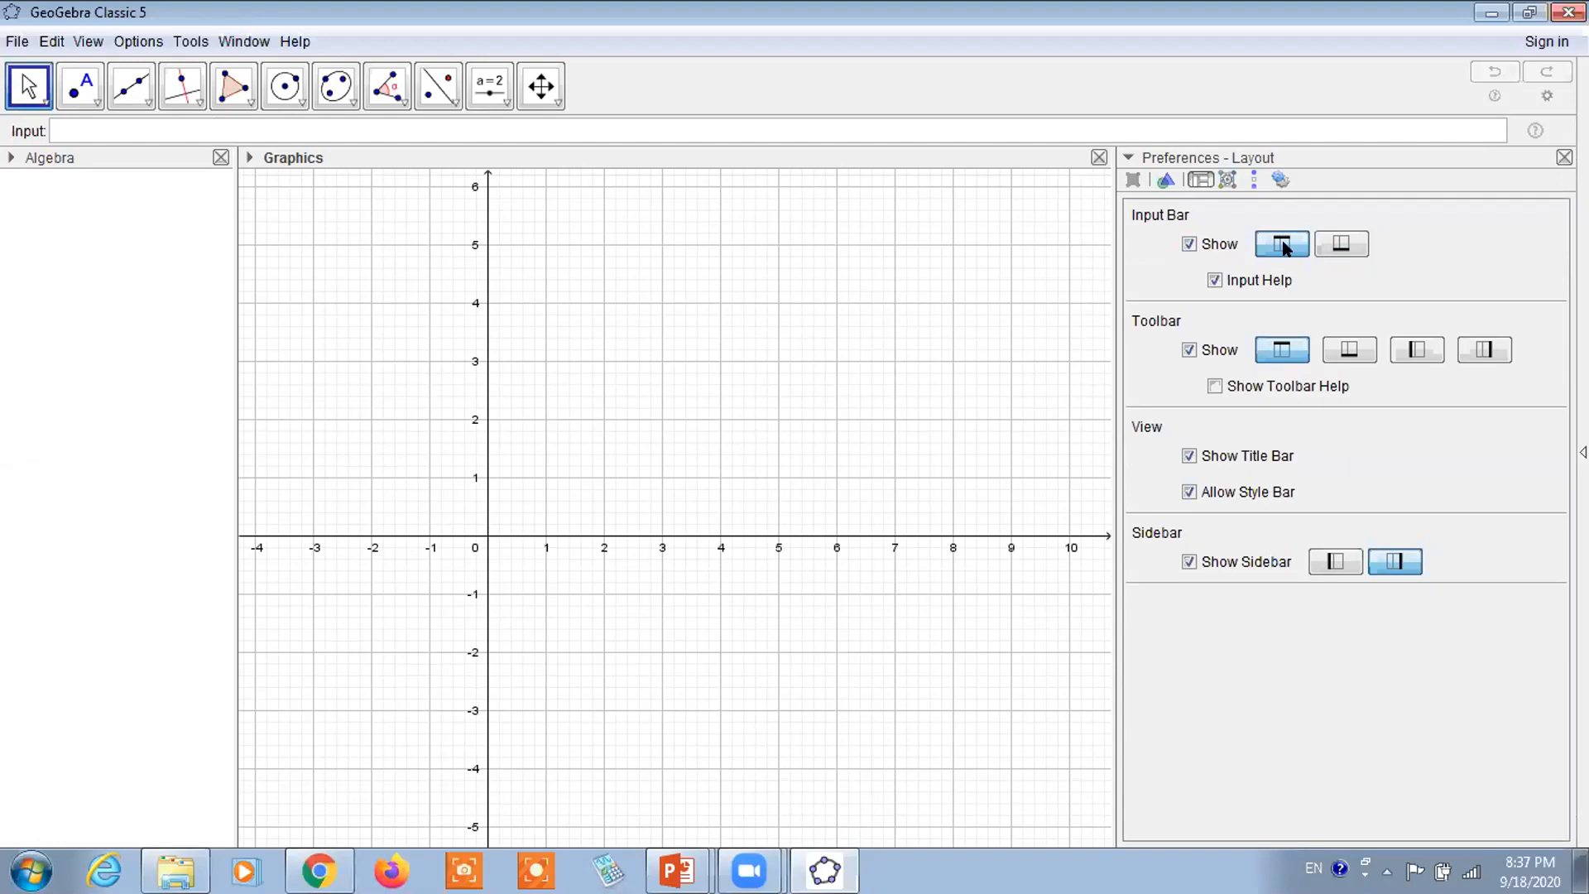
{"action": "left_click", "coordinate": [1338, 245]}
{"action": "left_click", "coordinate": [1284, 212]}
{"action": "left_click", "coordinate": [1565, 157]}
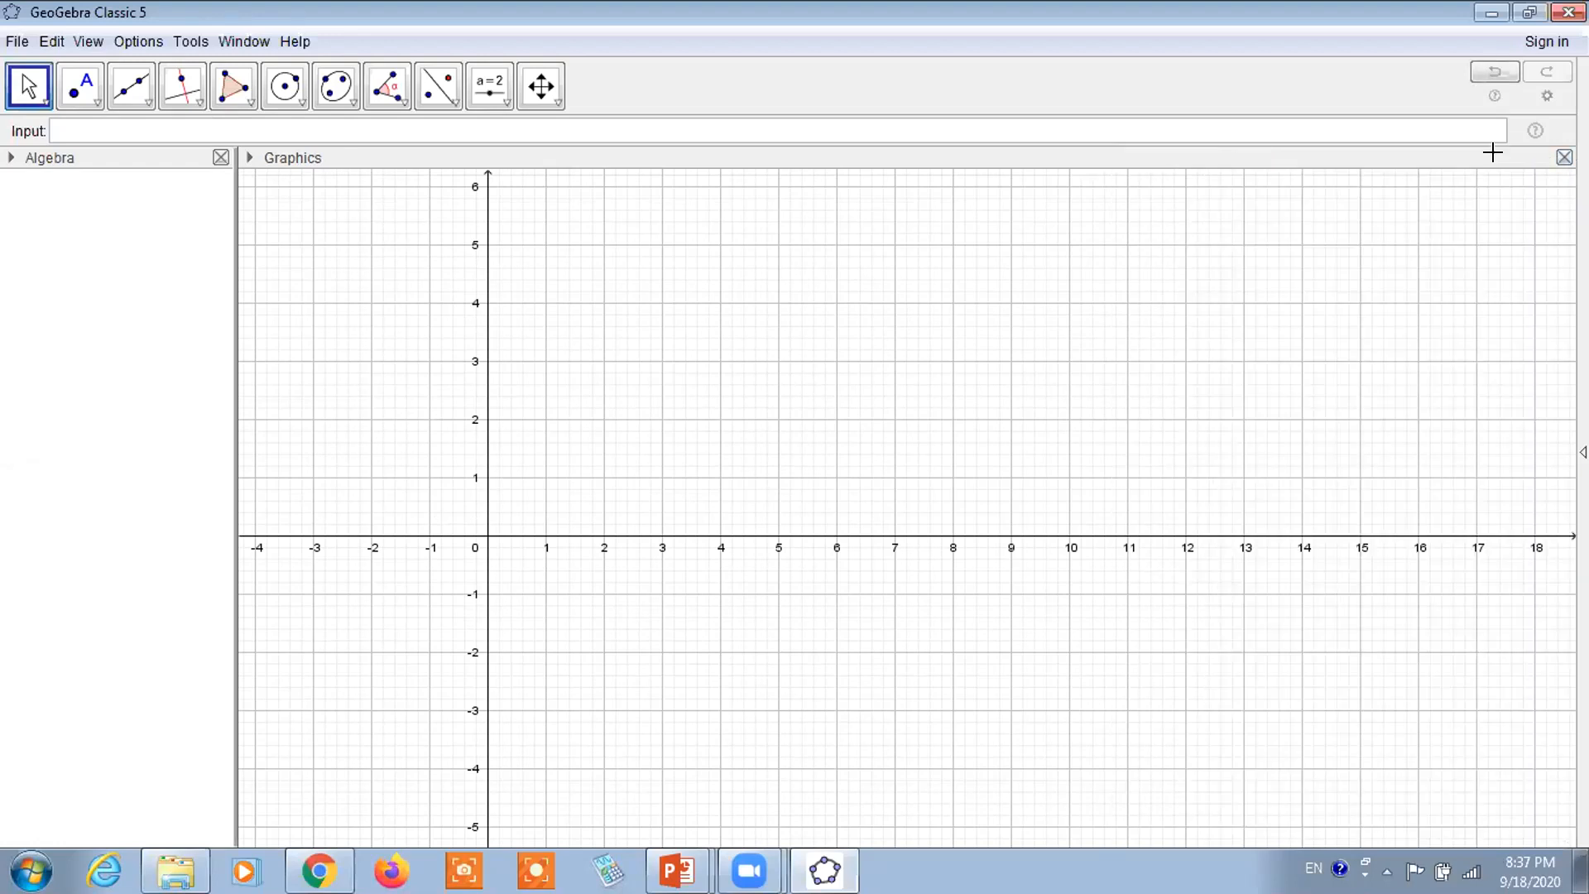
Restore the standard Graphics view centred on the origin with Ctrl+M, then focus the Input Bar
{"action": "left_click", "coordinate": [878, 96]}
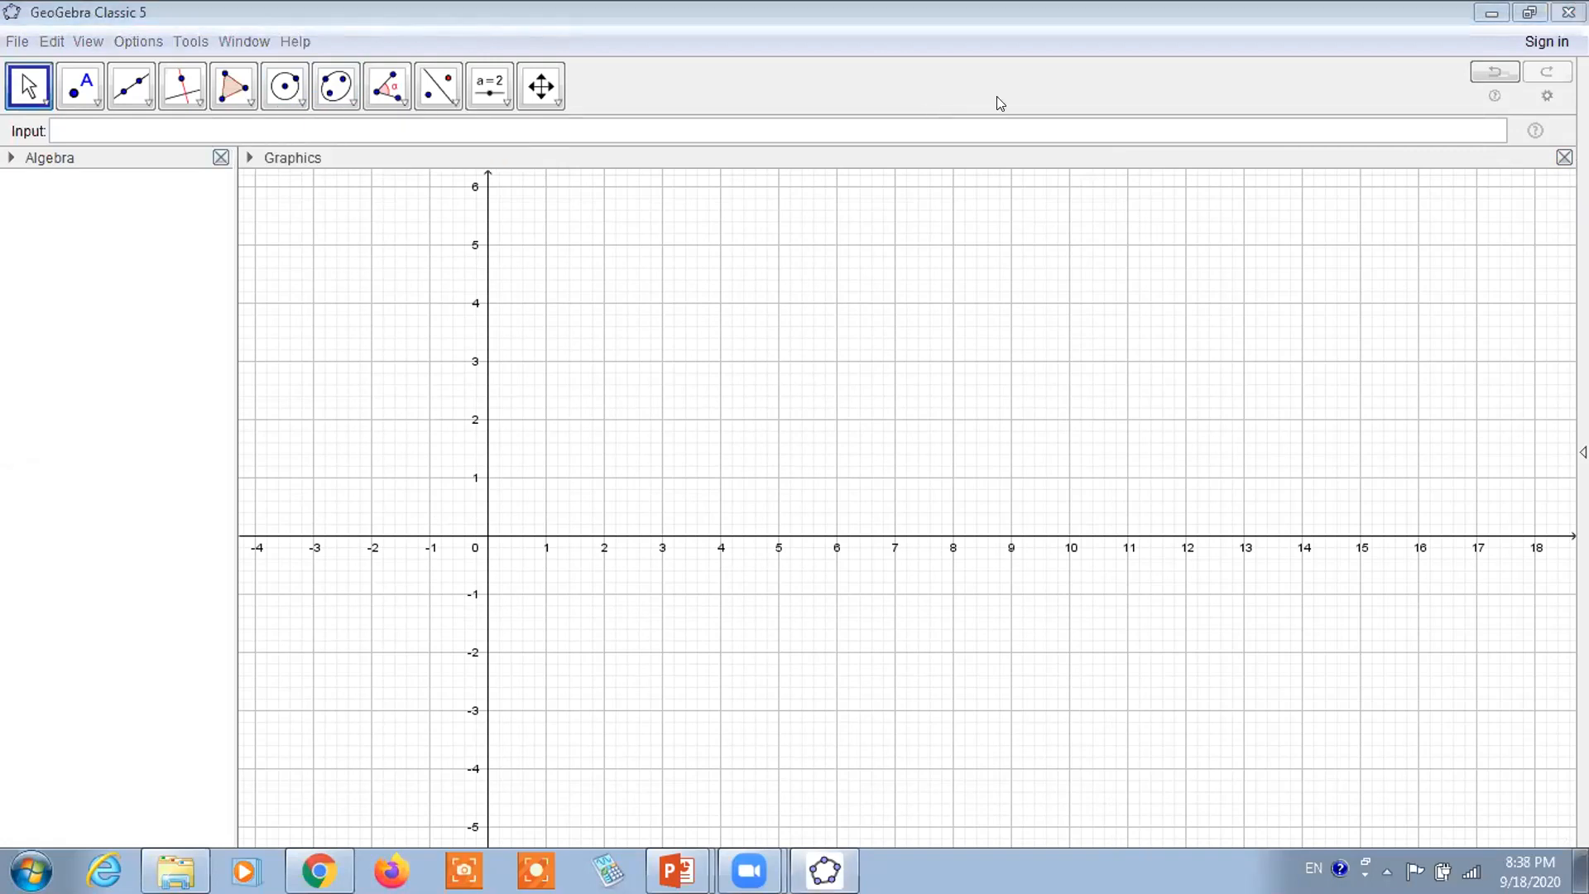
{"action": "left_click", "coordinate": [614, 164]}
{"action": "left_click", "coordinate": [539, 425]}
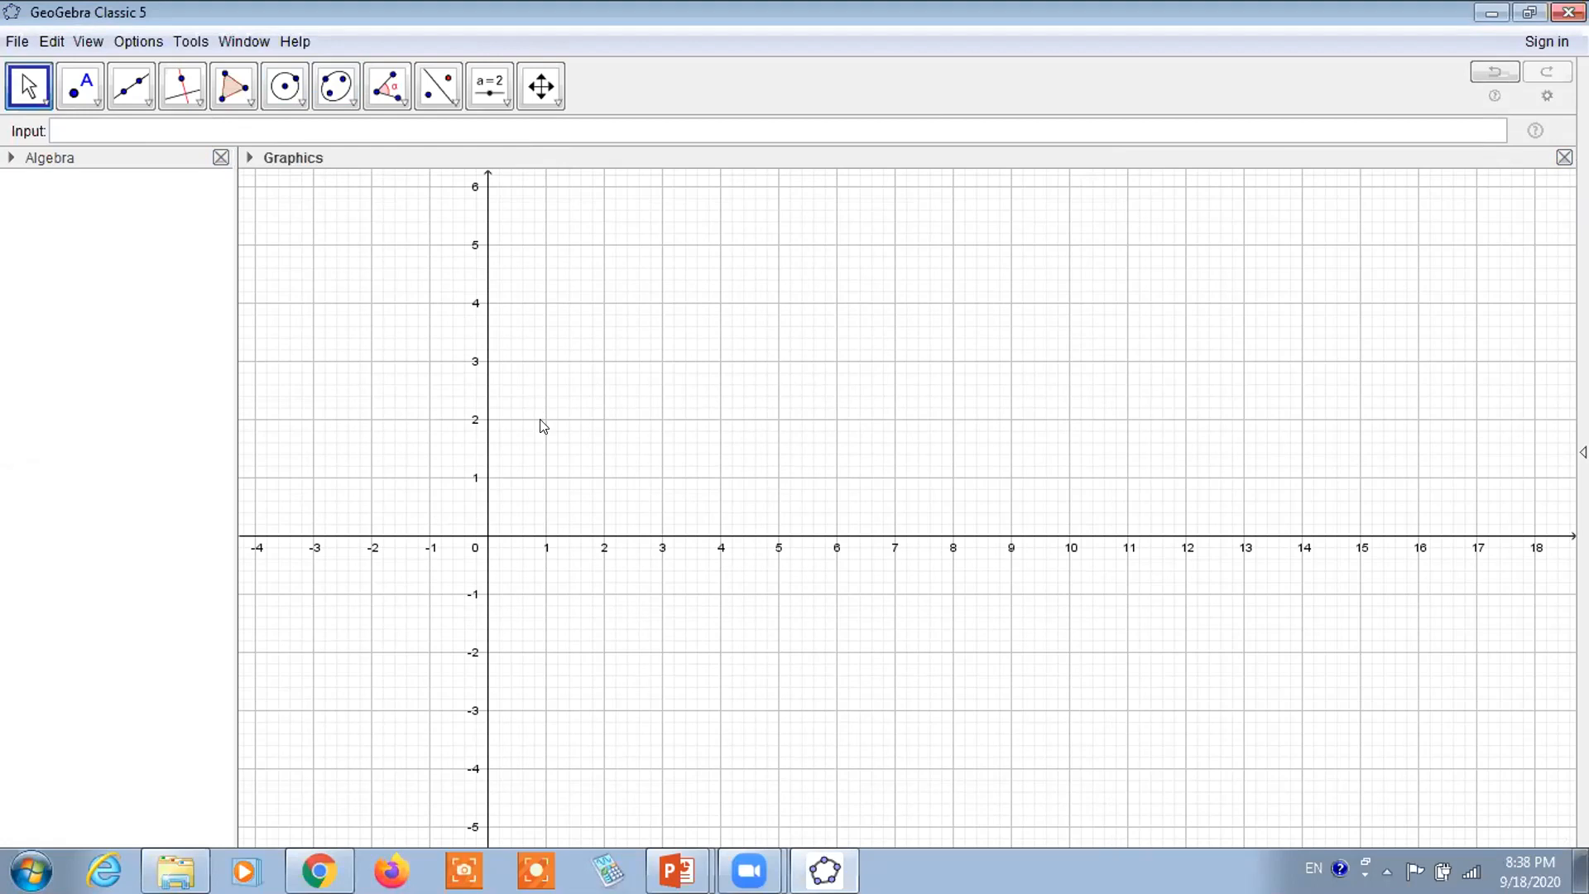
{"action": "key", "text": "ctrl+m"}
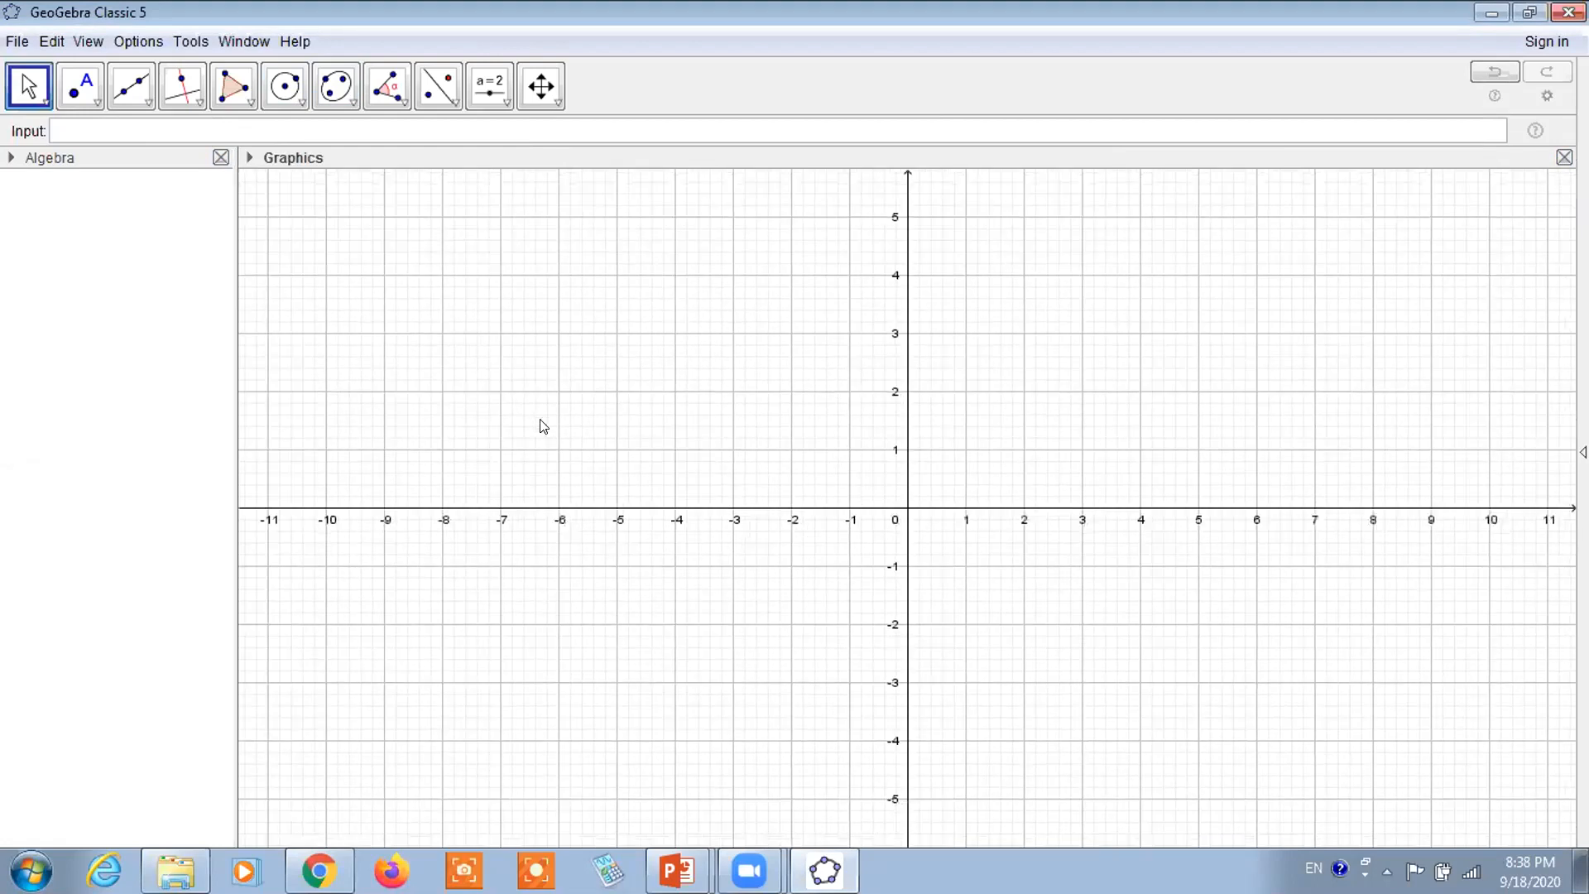
{"action": "left_click", "coordinate": [137, 133]}
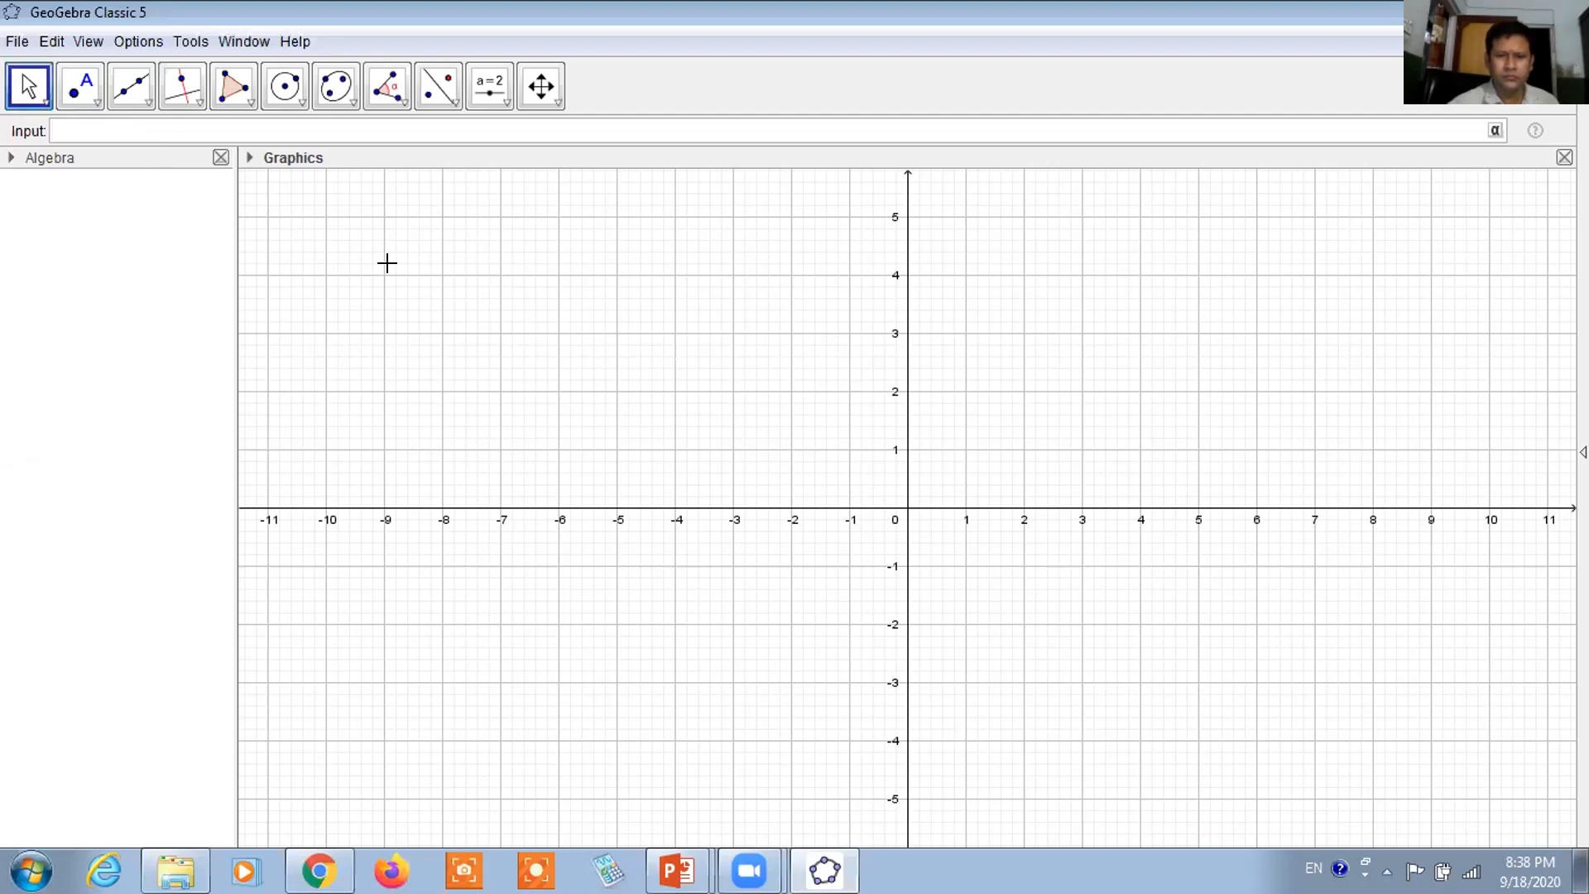
{"action": "type", "text": "x²"}
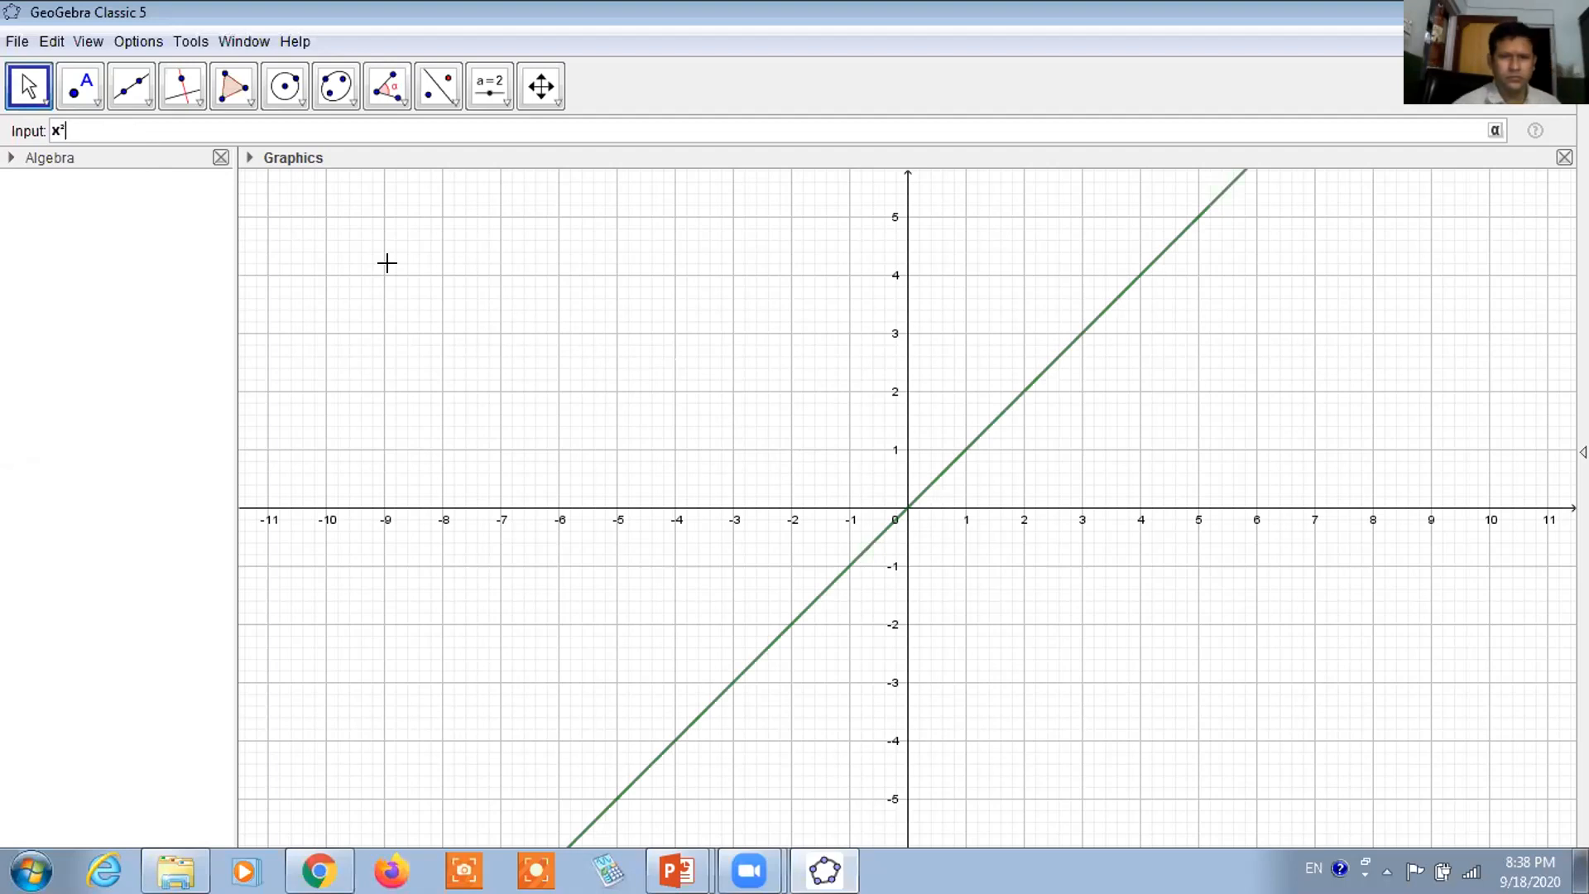
{"action": "type", "text": "^2"}
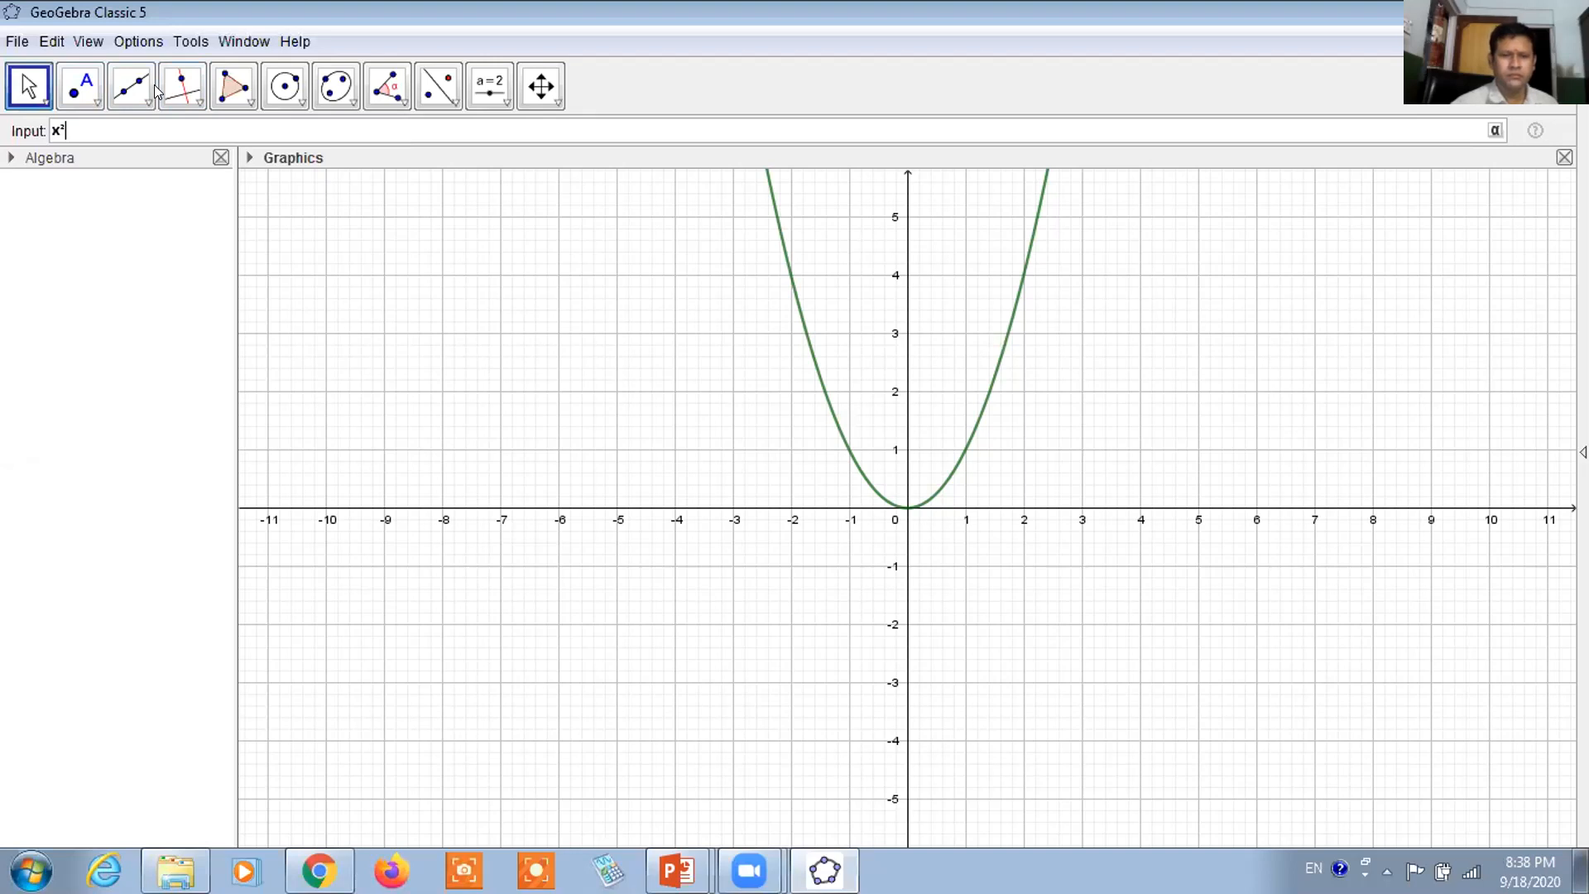
{"action": "key", "text": "Return"}
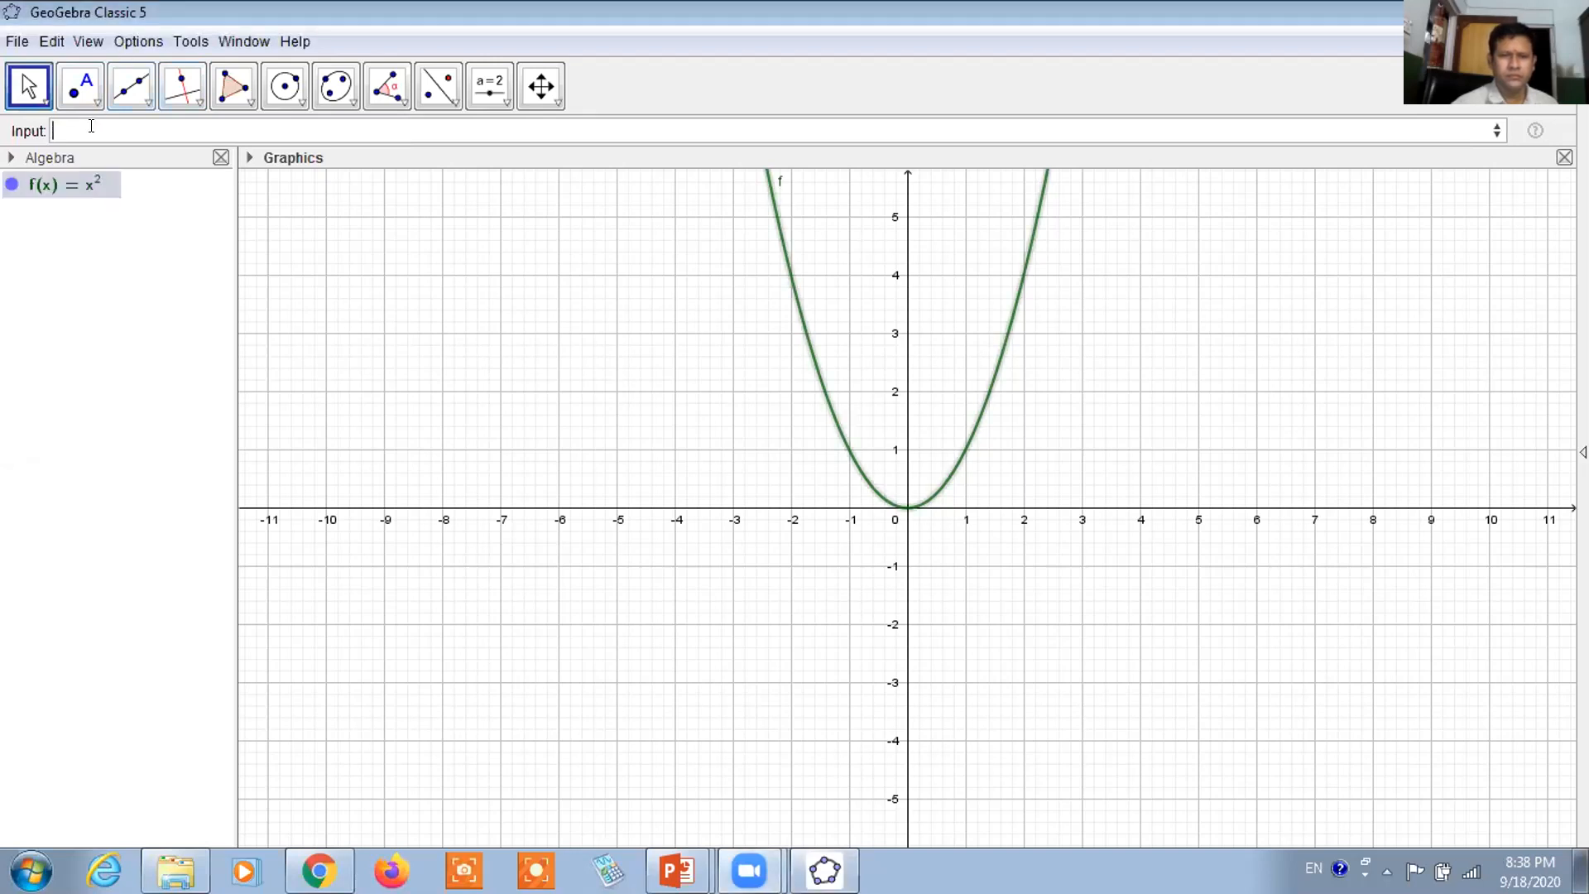
{"action": "left_click", "coordinate": [65, 185]}
{"action": "key", "text": "Delete"}
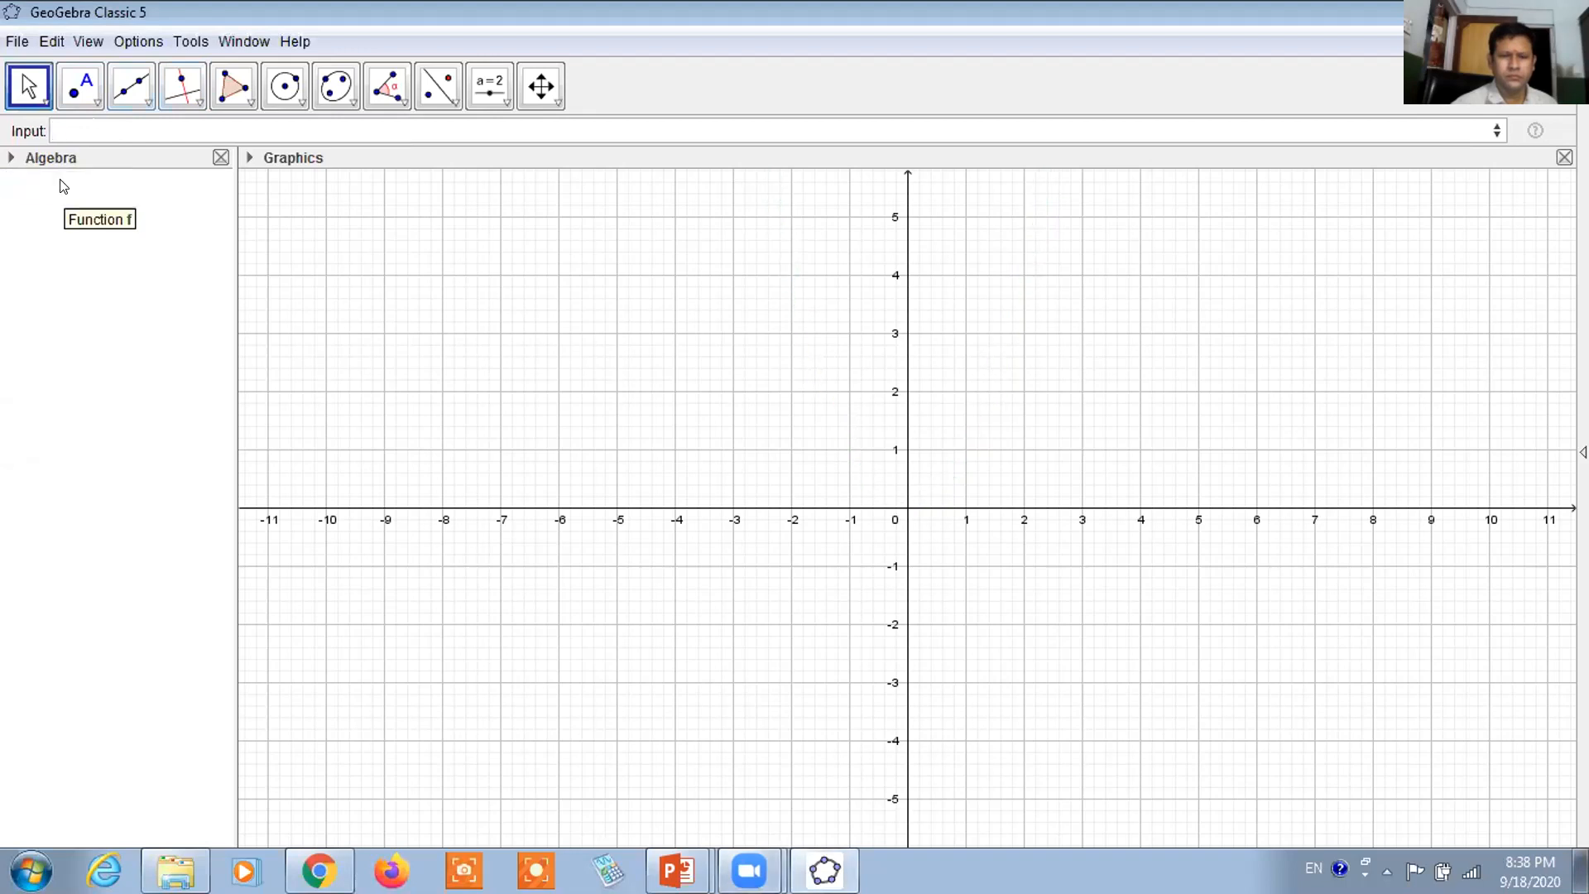
{"action": "left_click", "coordinate": [82, 126]}
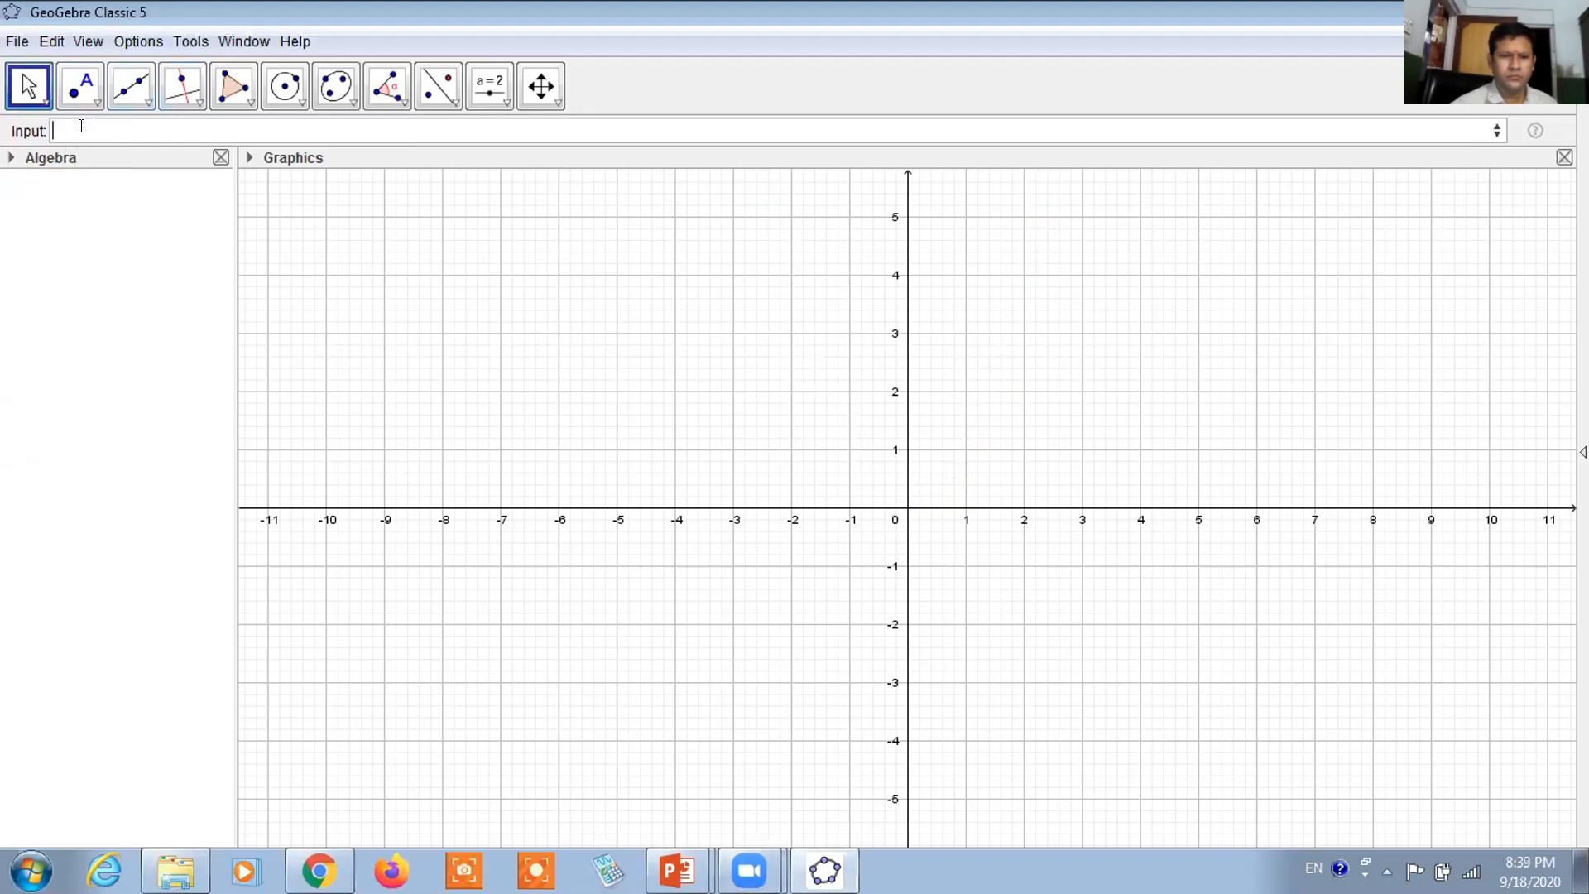
Create inequality a from x²+y² ≤ in the Input Bar, then open the Options menu
{"action": "type", "text": "x²+y²"}
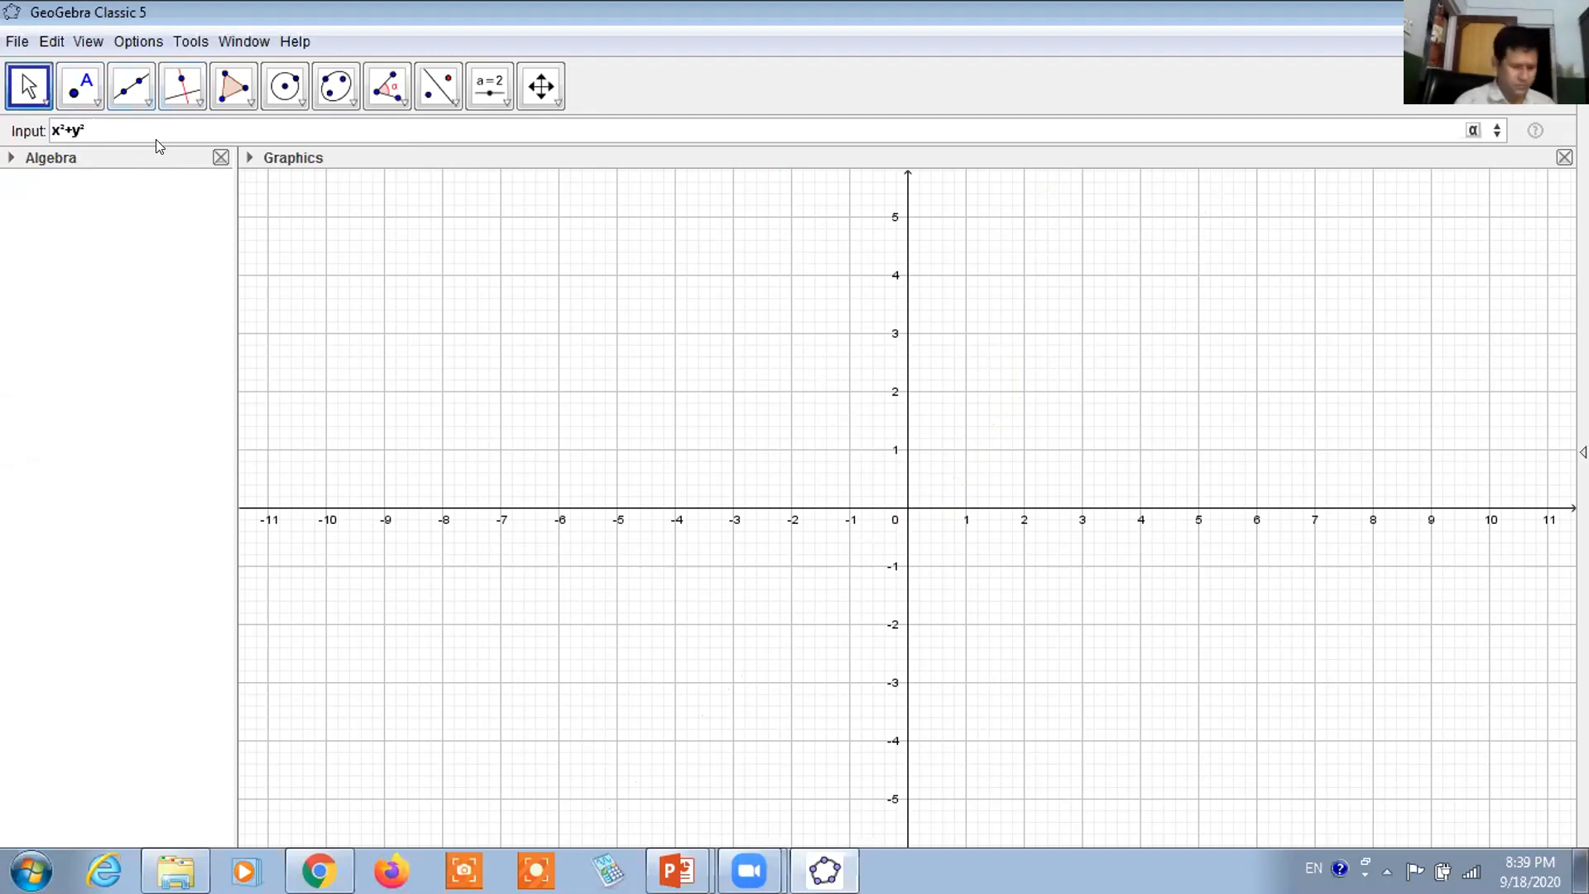
{"action": "type", "text": "≤0"}
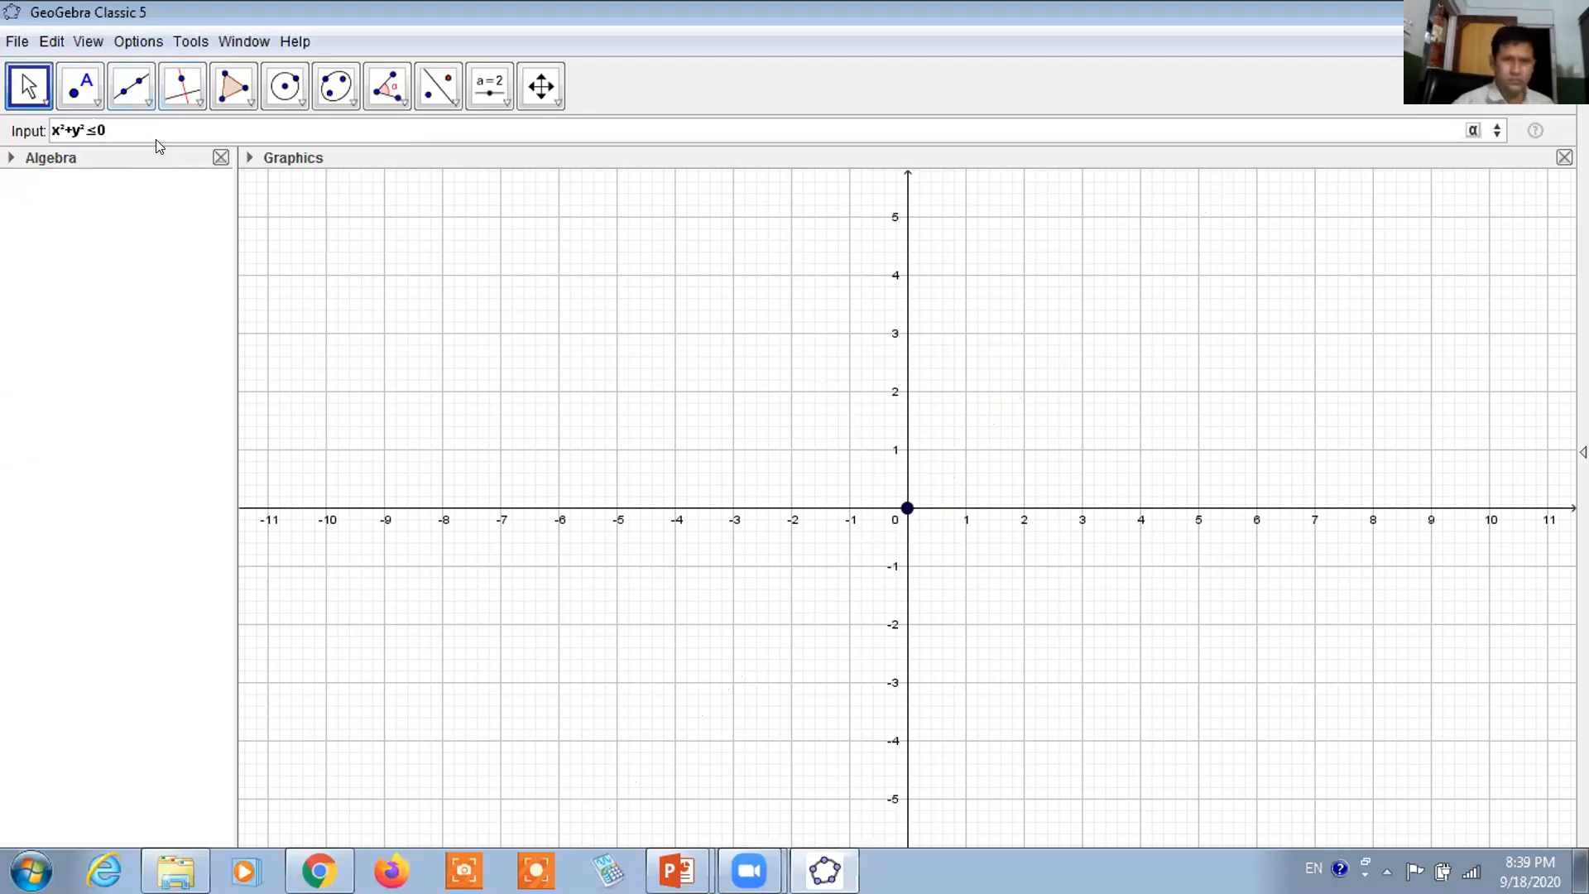
{"action": "key", "text": "BackSpace"}
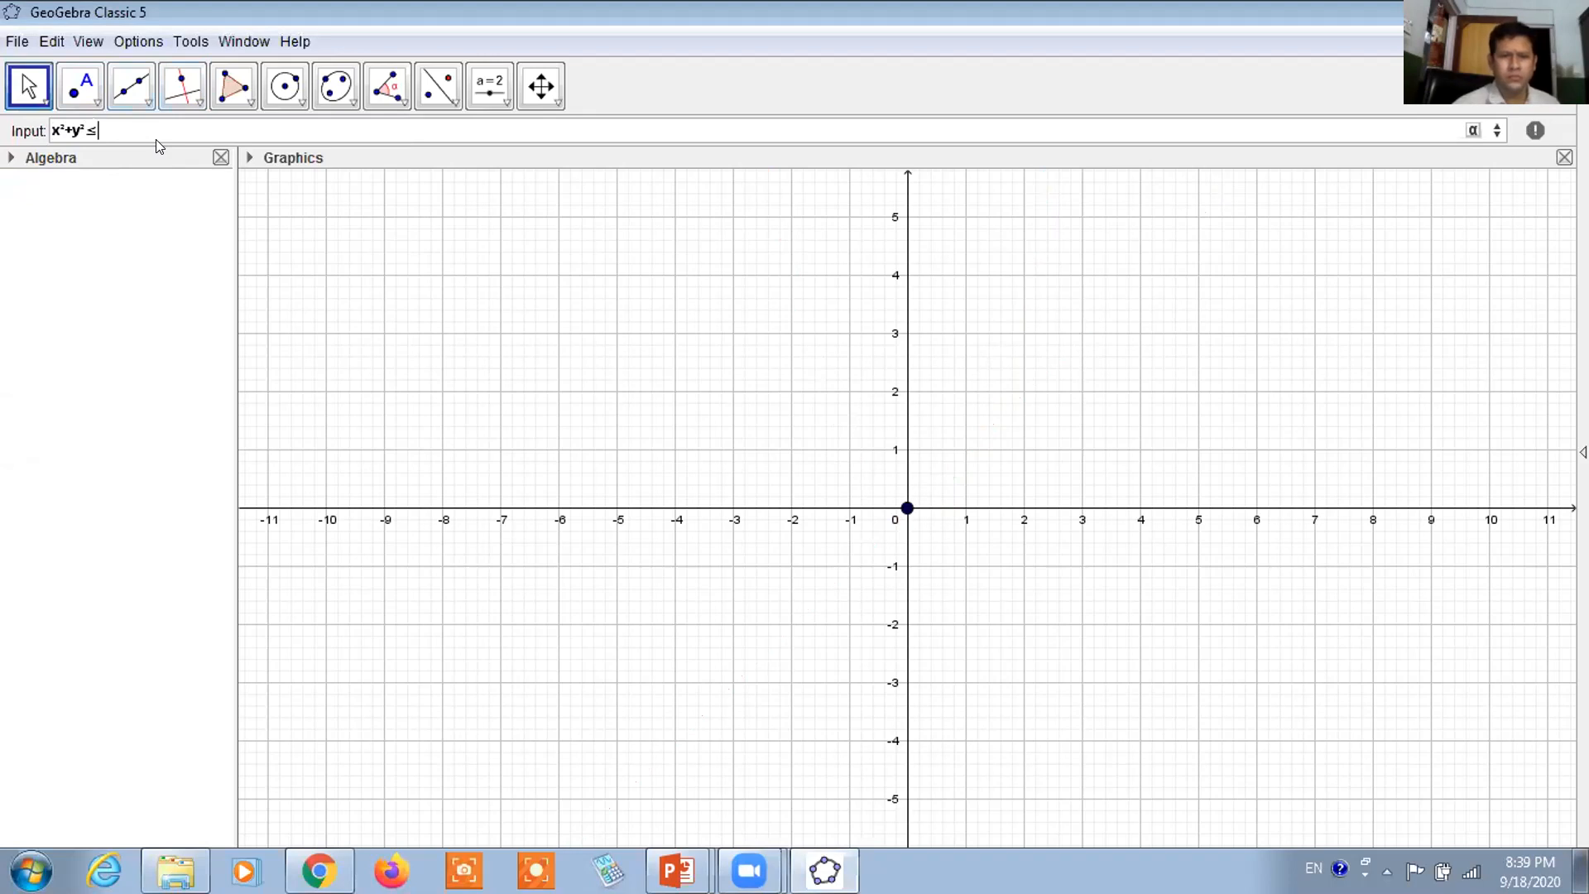
{"action": "left_click", "coordinate": [138, 42]}
{"action": "mouse_move", "coordinate": [160, 137]}
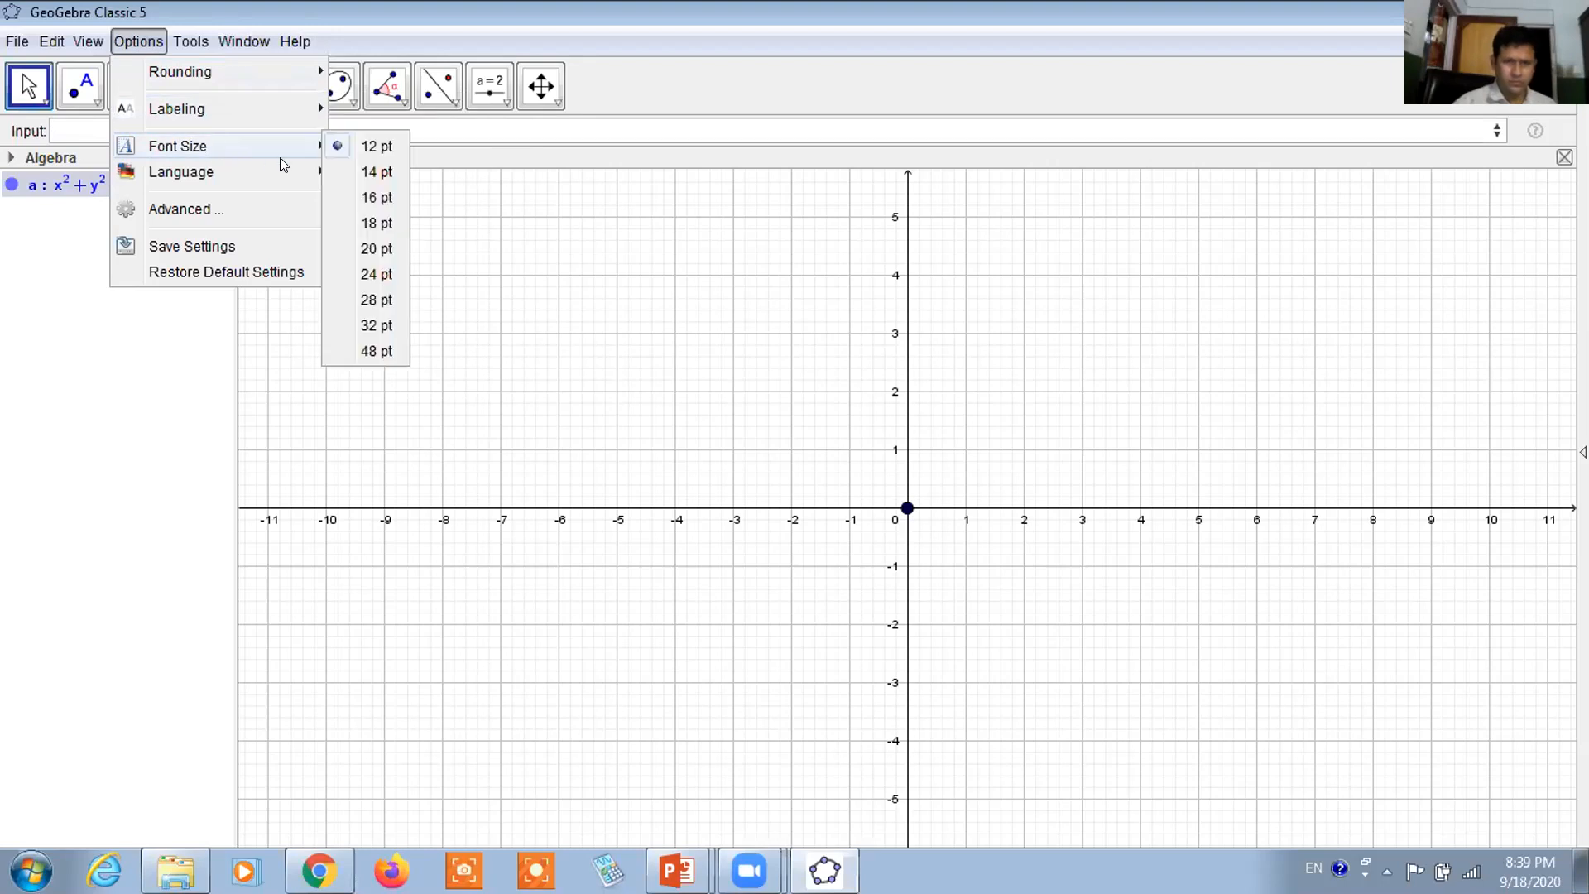
Set the interface font to 18 pt and change a's definition to x² + y² ≤ 4
{"action": "mouse_move", "coordinate": [280, 139]}
{"action": "left_click", "coordinate": [364, 229]}
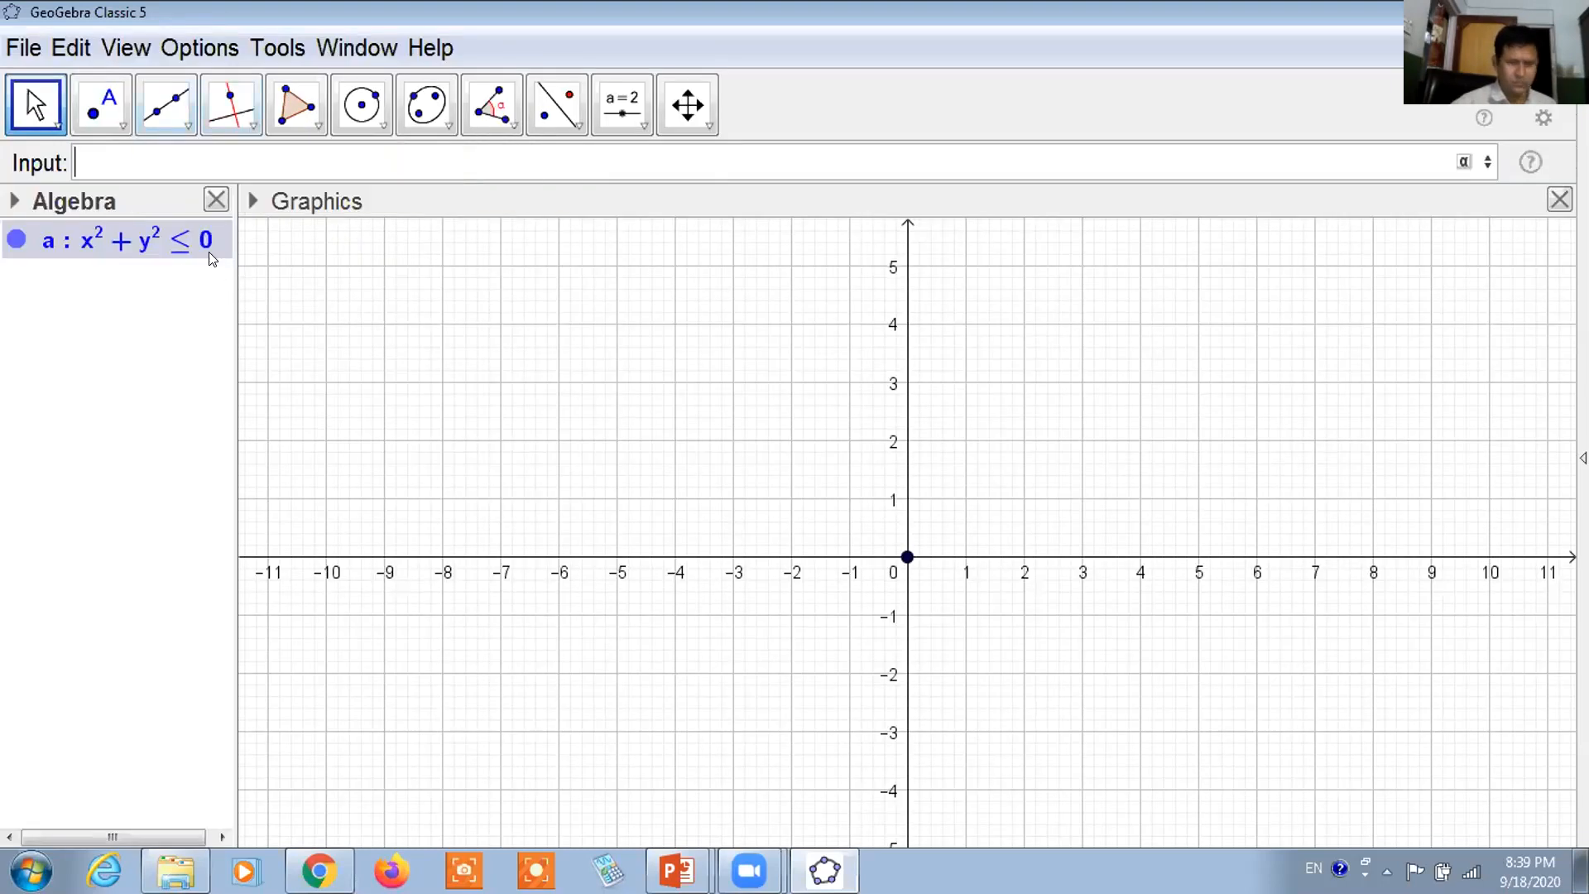
{"action": "double_click", "coordinate": [153, 246]}
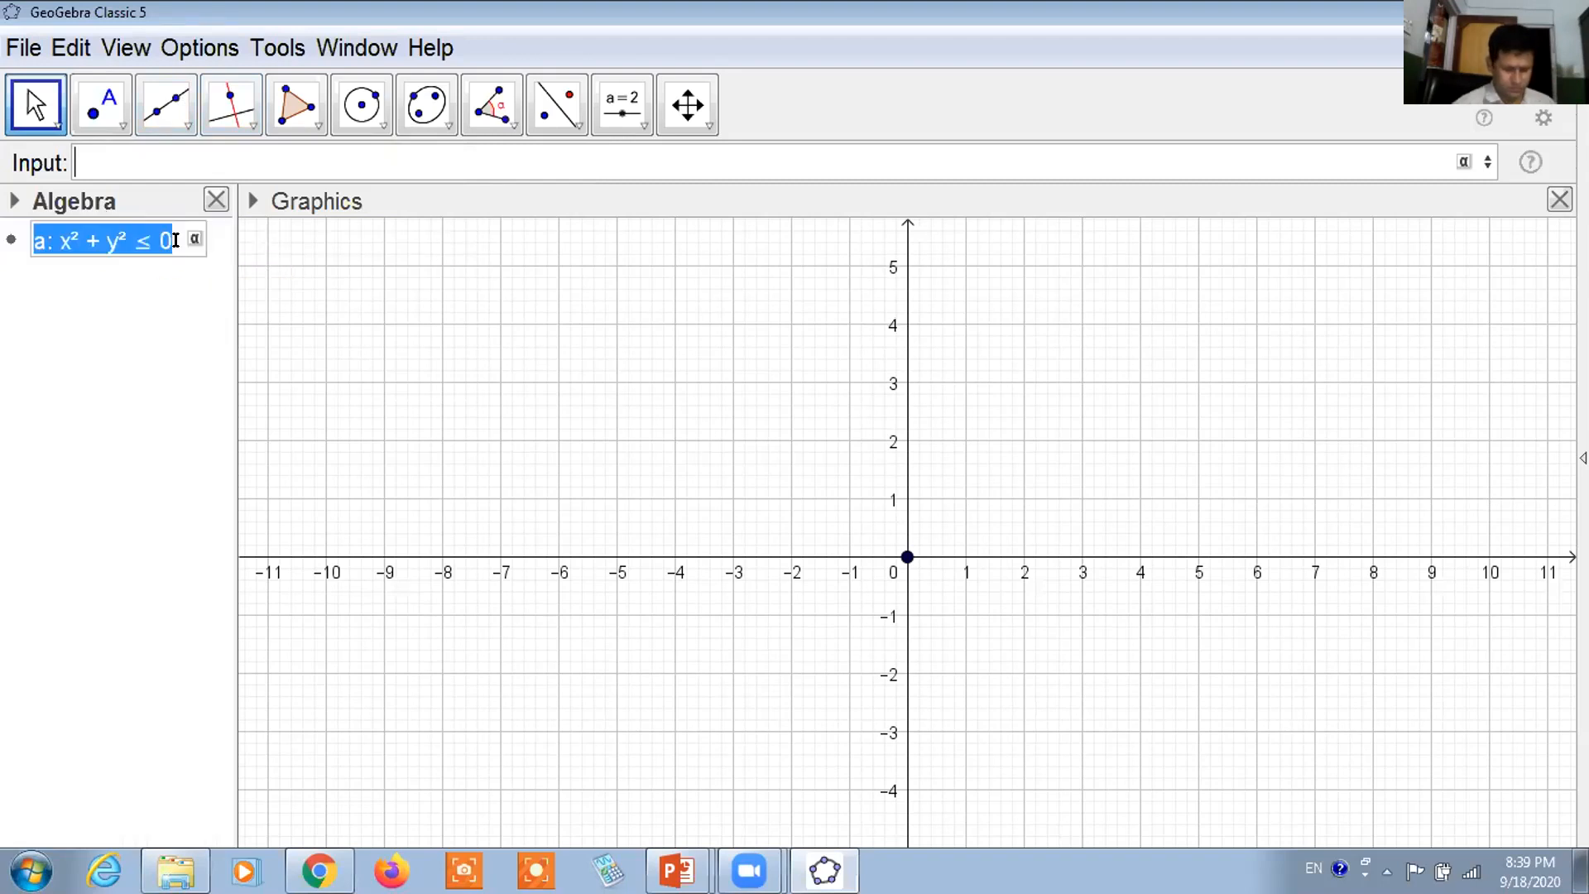
{"action": "left_click", "coordinate": [179, 240]}
{"action": "key", "text": "BackSpace"}
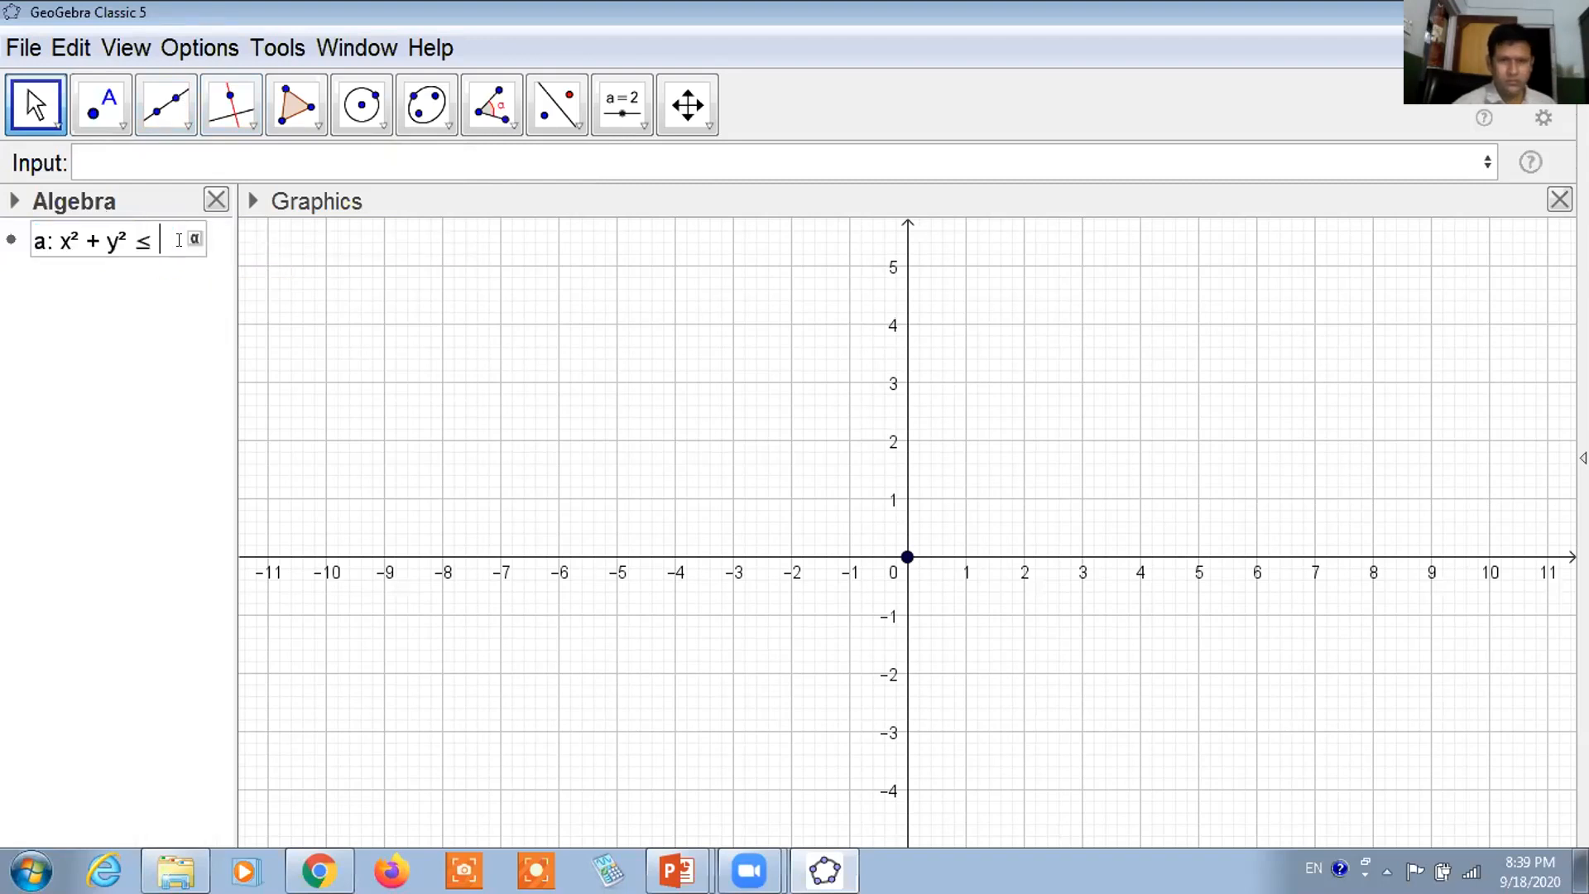
{"action": "type", "text": "4"}
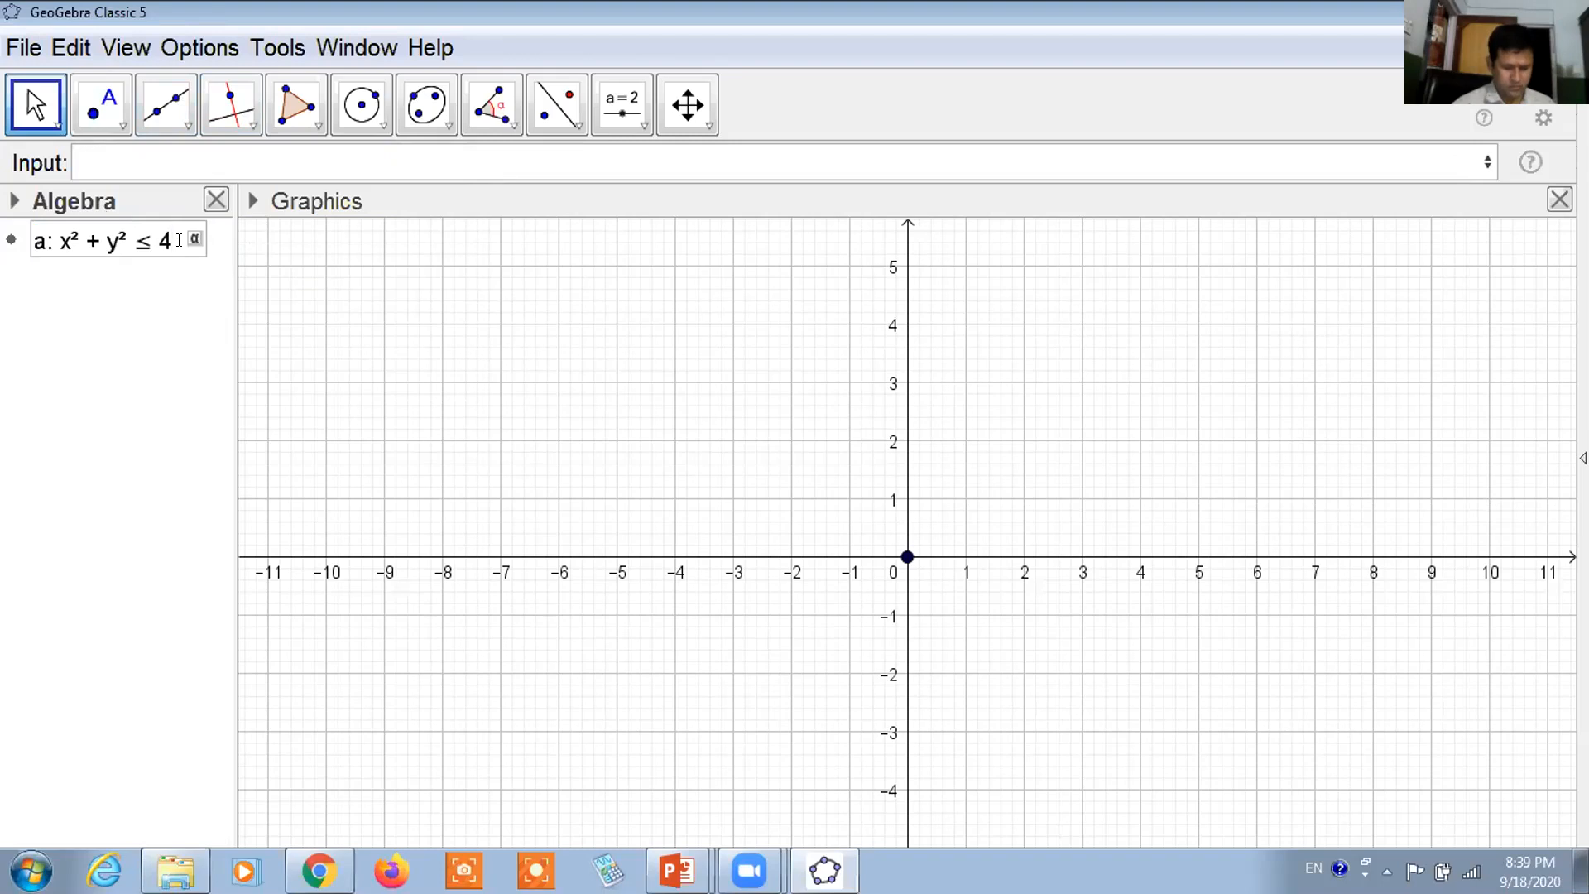
{"action": "key", "text": "Return"}
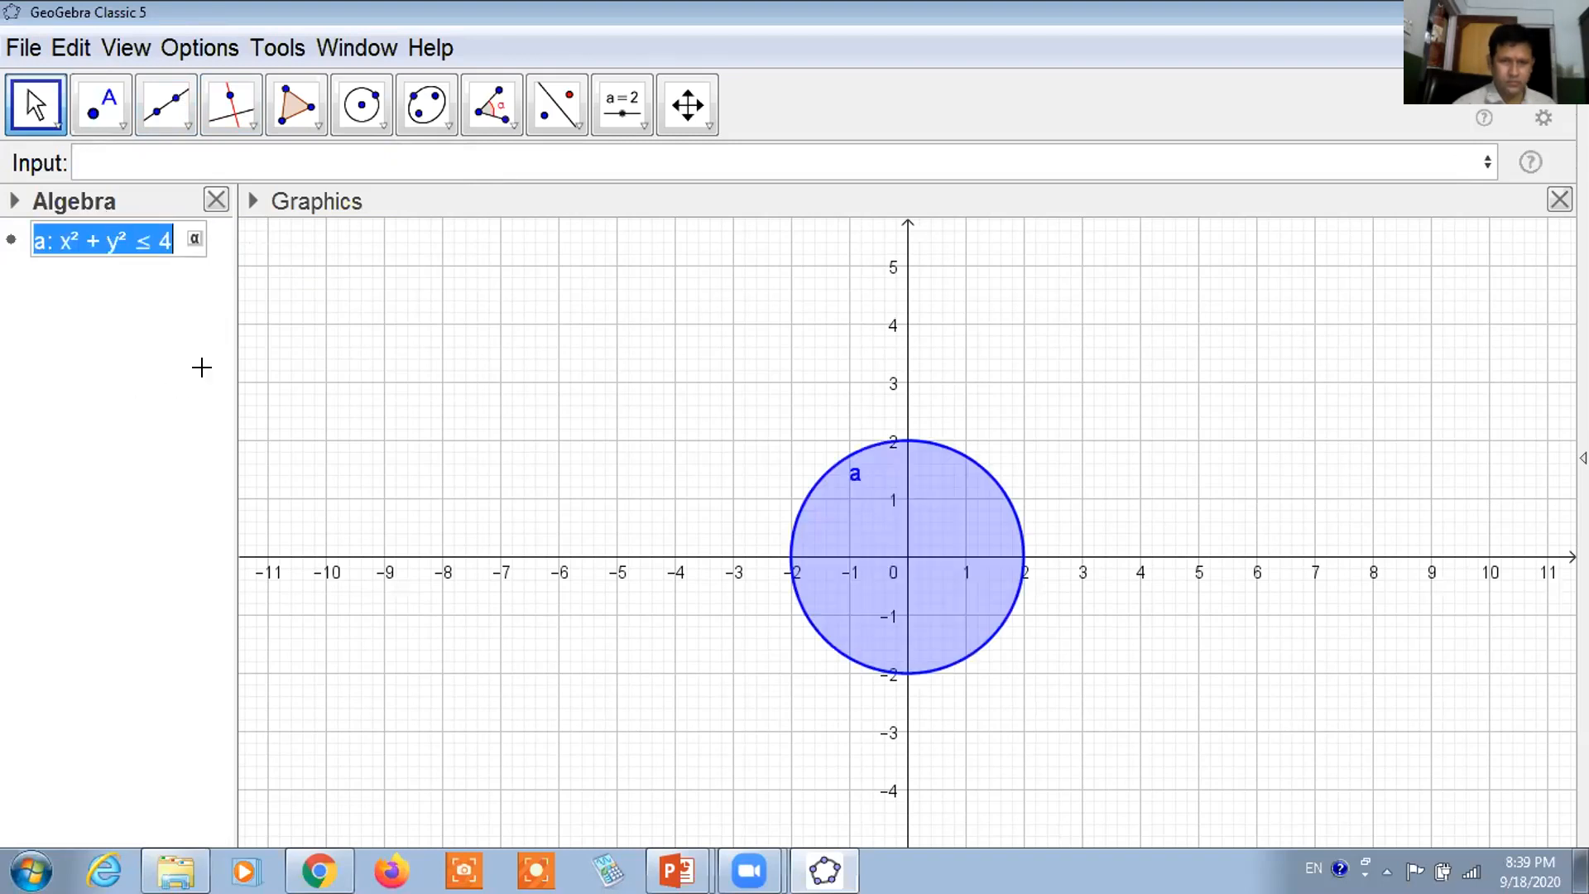
{"action": "left_click", "coordinate": [295, 354]}
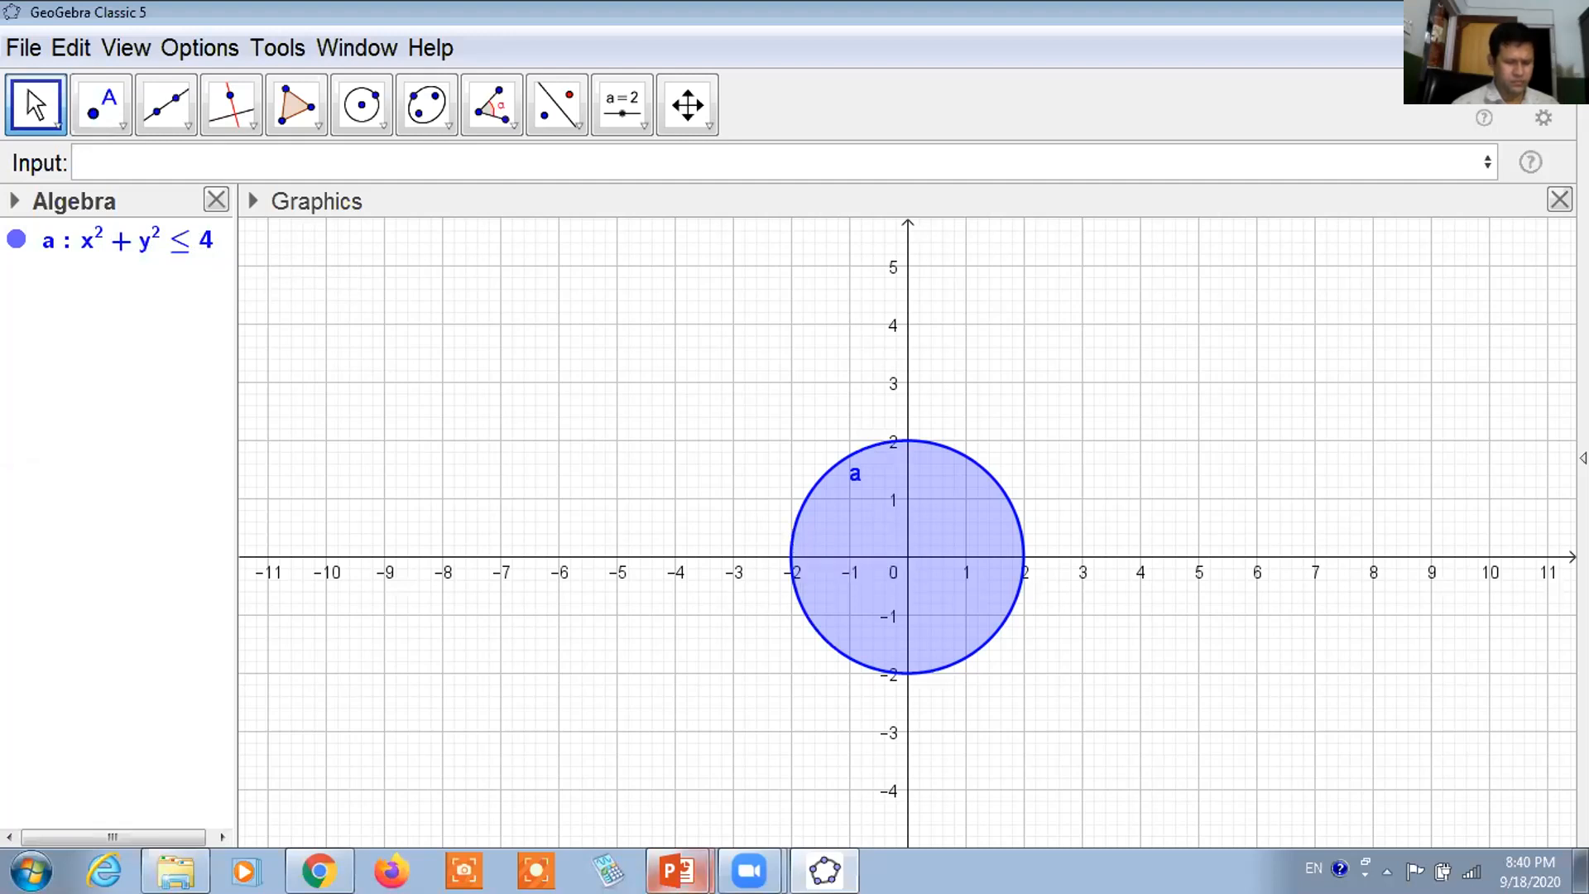
{"action": "mouse_move", "coordinate": [677, 871]}
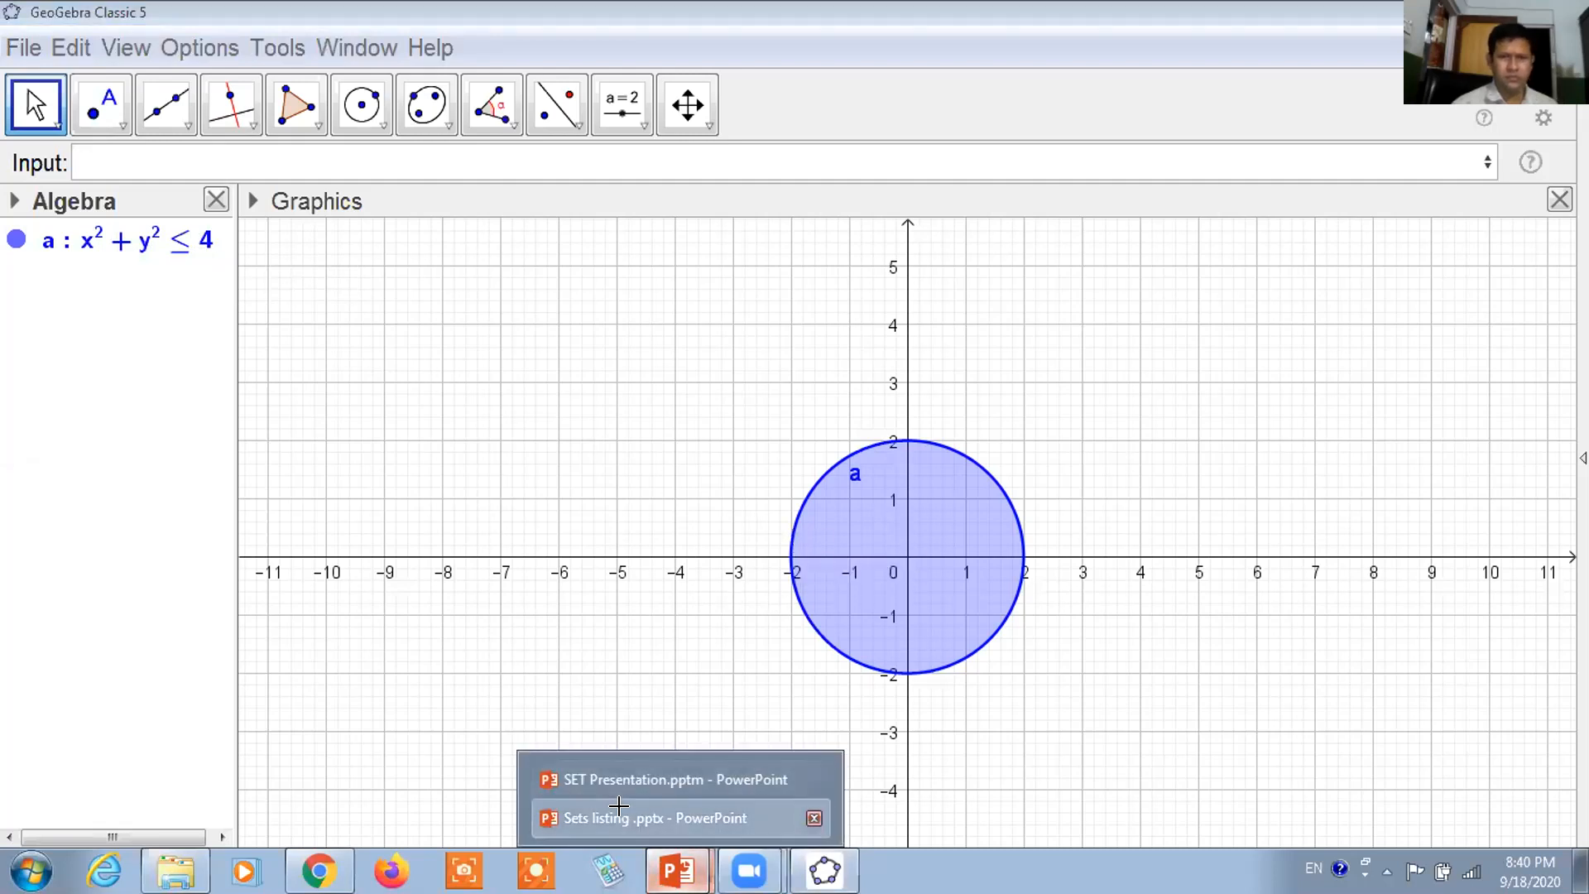
{"action": "left_click", "coordinate": [634, 807]}
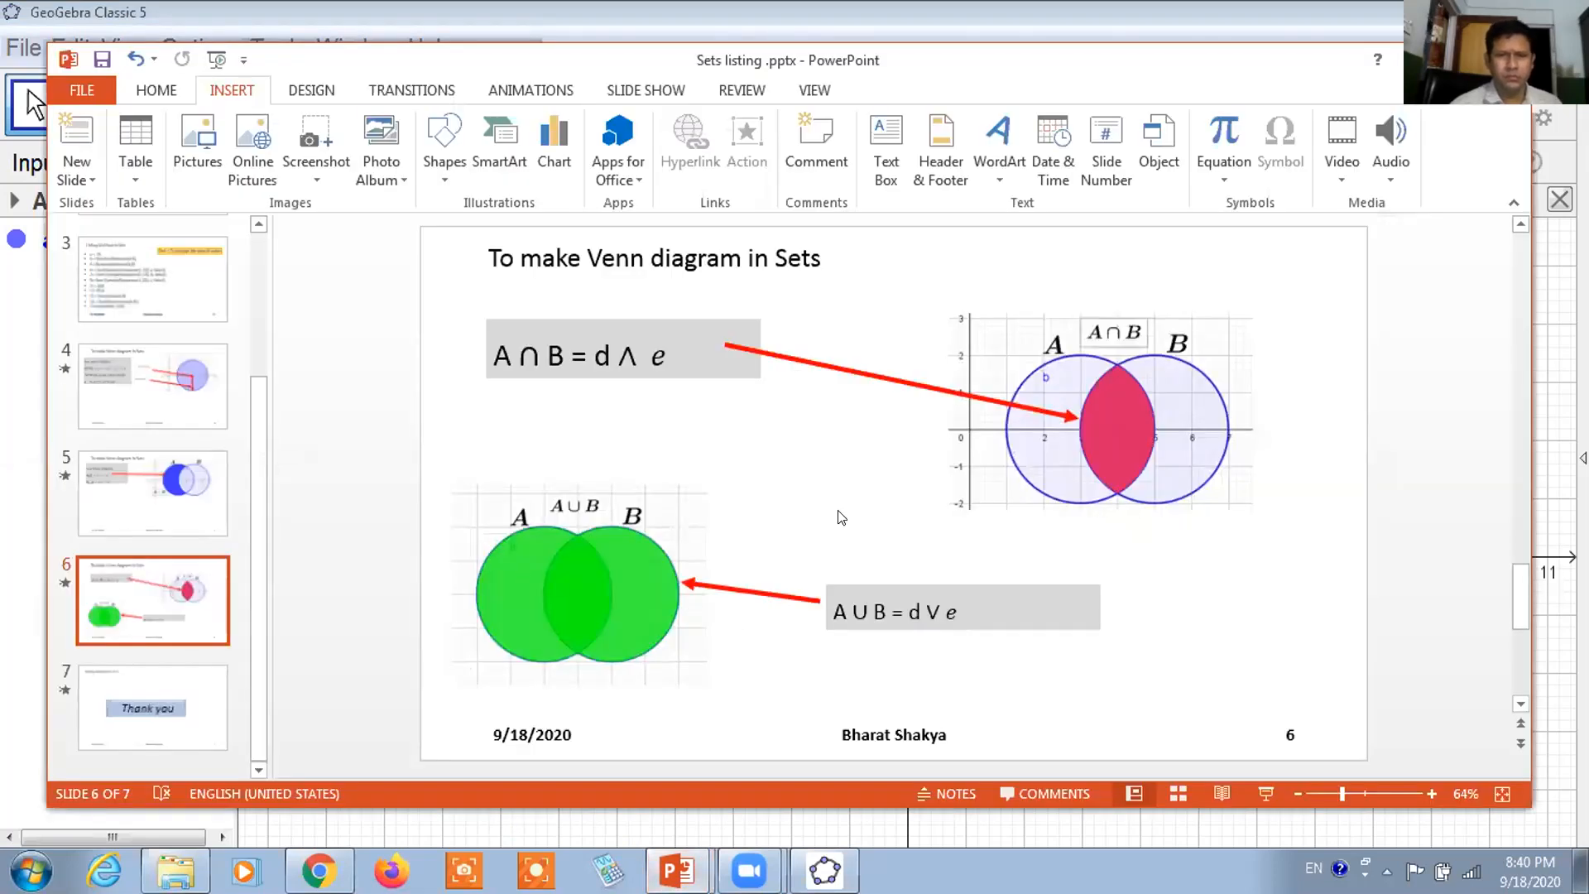
{"action": "left_click", "coordinate": [83, 379]}
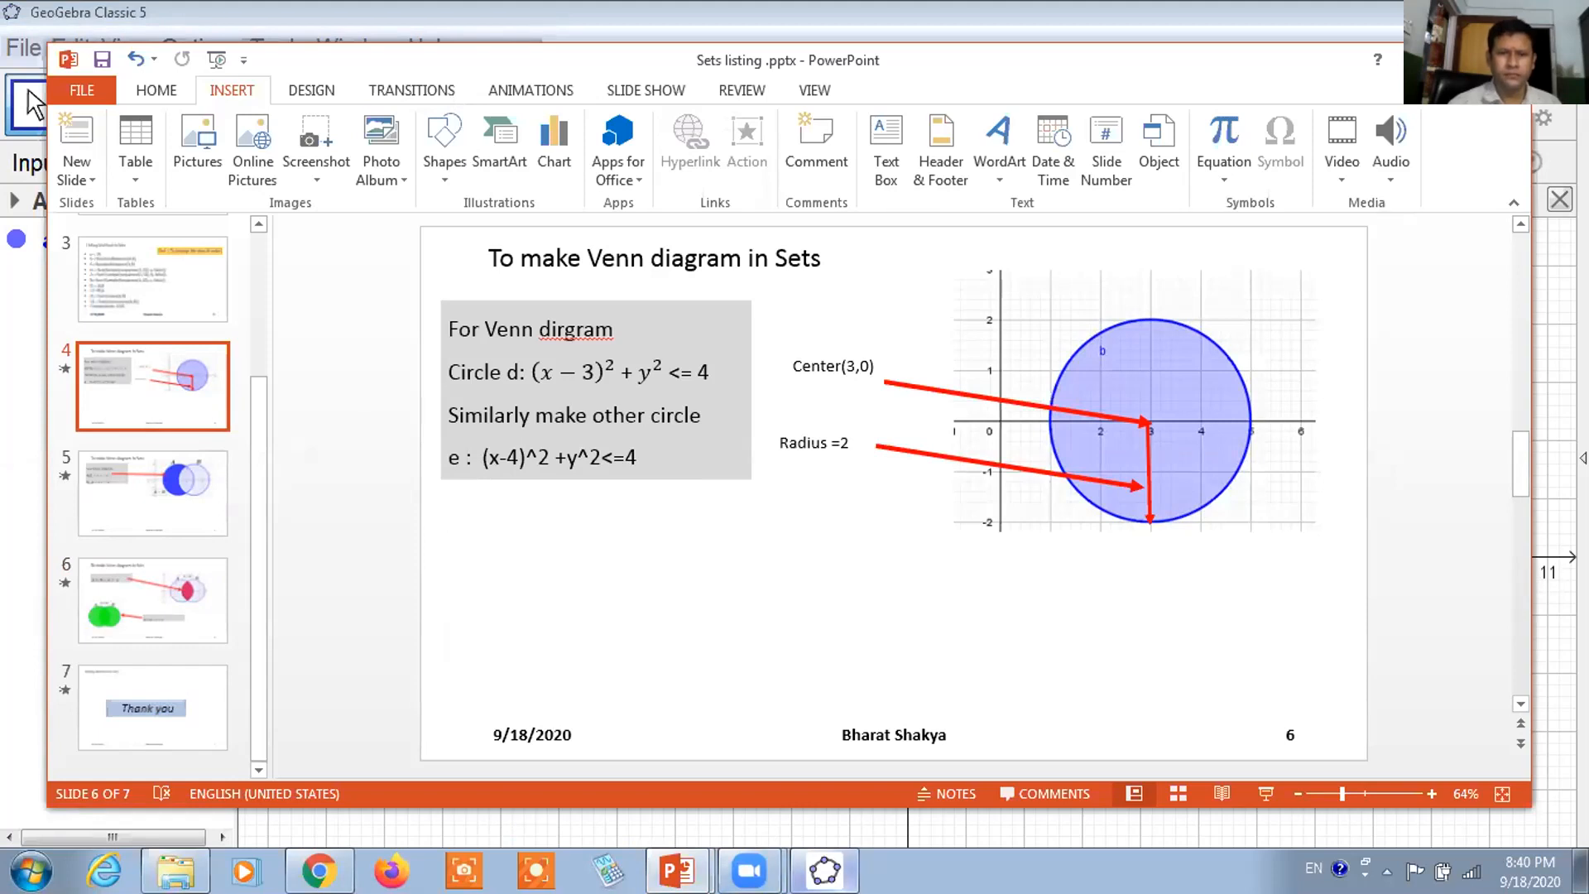
{"action": "left_click", "coordinate": [677, 871]}
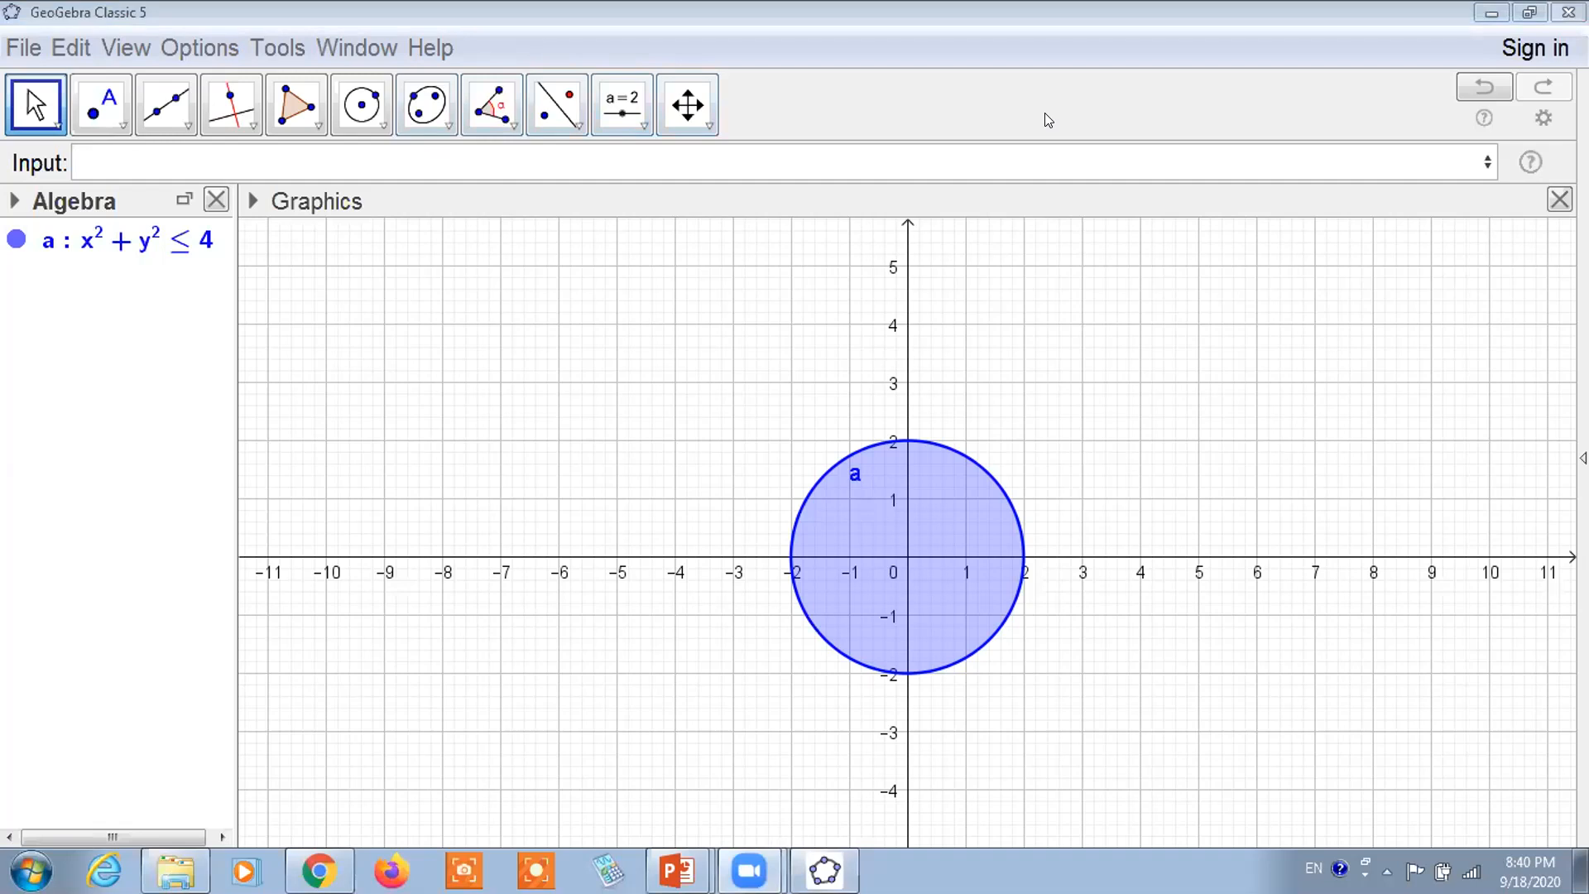
Hand-mark the point (2,0) on circle a in red pen, then clear the annotations
{"action": "left_click_drag", "start_coordinate": [1024, 557], "coordinate": [1043, 524]}
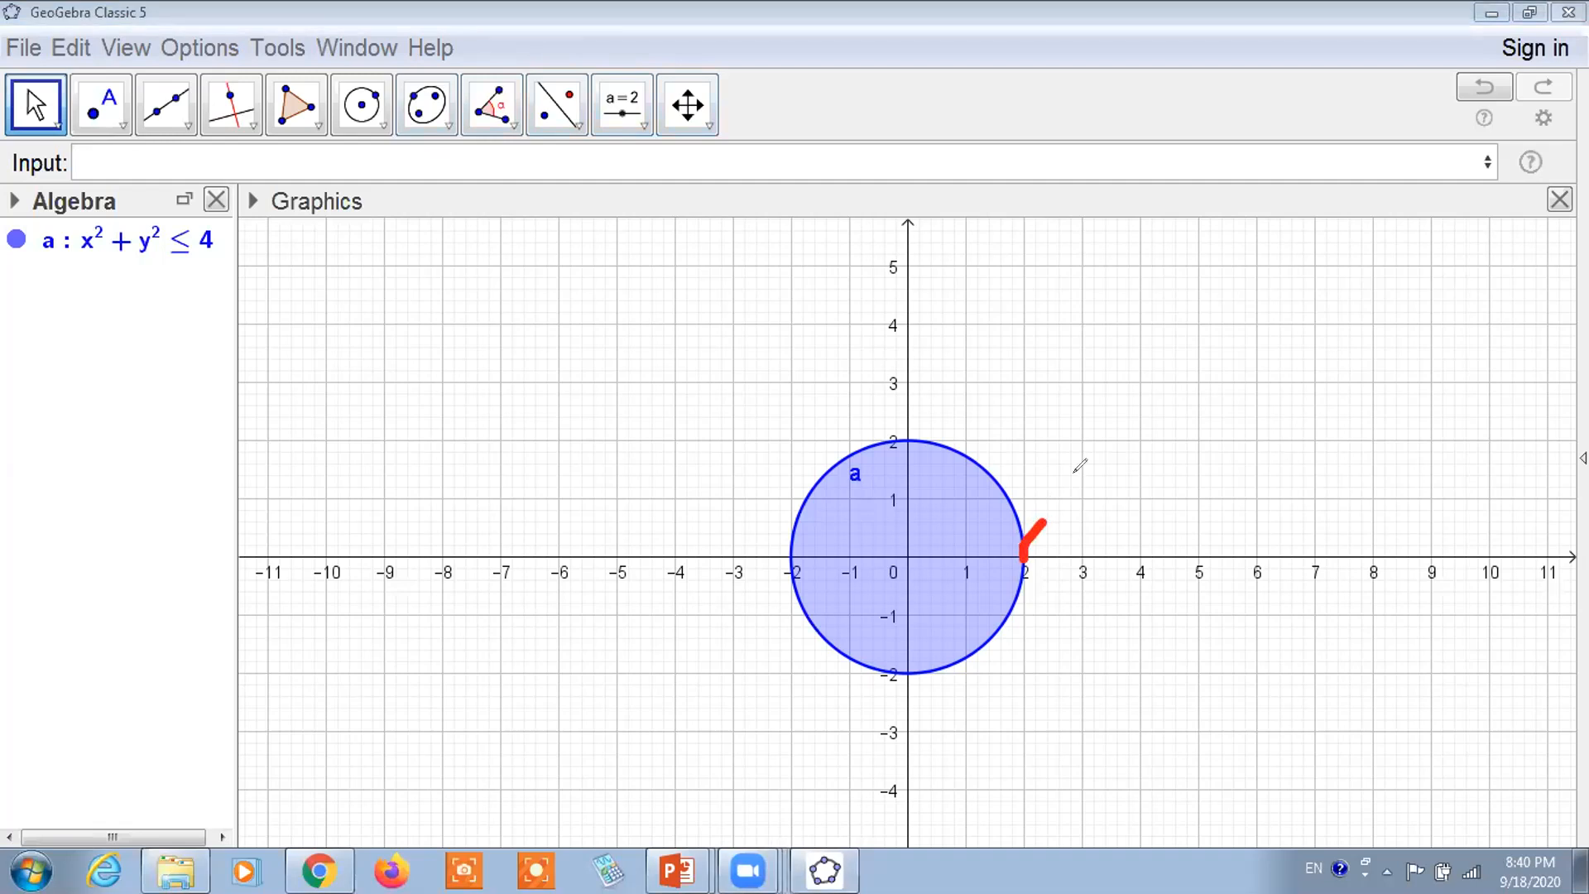
{"action": "mouse_move", "coordinate": [1093, 396]}
{"action": "left_mouse_down"}
{"action": "mouse_move", "coordinate": [1115, 372]}
{"action": "mouse_move", "coordinate": [1084, 448]}
{"action": "mouse_move", "coordinate": [1135, 458]}
{"action": "left_mouse_up"}
{"action": "mouse_move", "coordinate": [1179, 379]}
{"action": "left_mouse_down"}
{"action": "mouse_move", "coordinate": [1163, 422]}
{"action": "mouse_move", "coordinate": [1180, 383]}
{"action": "mouse_move", "coordinate": [1192, 449]}
{"action": "left_mouse_up"}
{"action": "mouse_move", "coordinate": [1074, 382]}
{"action": "left_mouse_down"}
{"action": "mouse_move", "coordinate": [1076, 447]}
{"action": "mouse_move", "coordinate": [1104, 479]}
{"action": "left_mouse_up"}
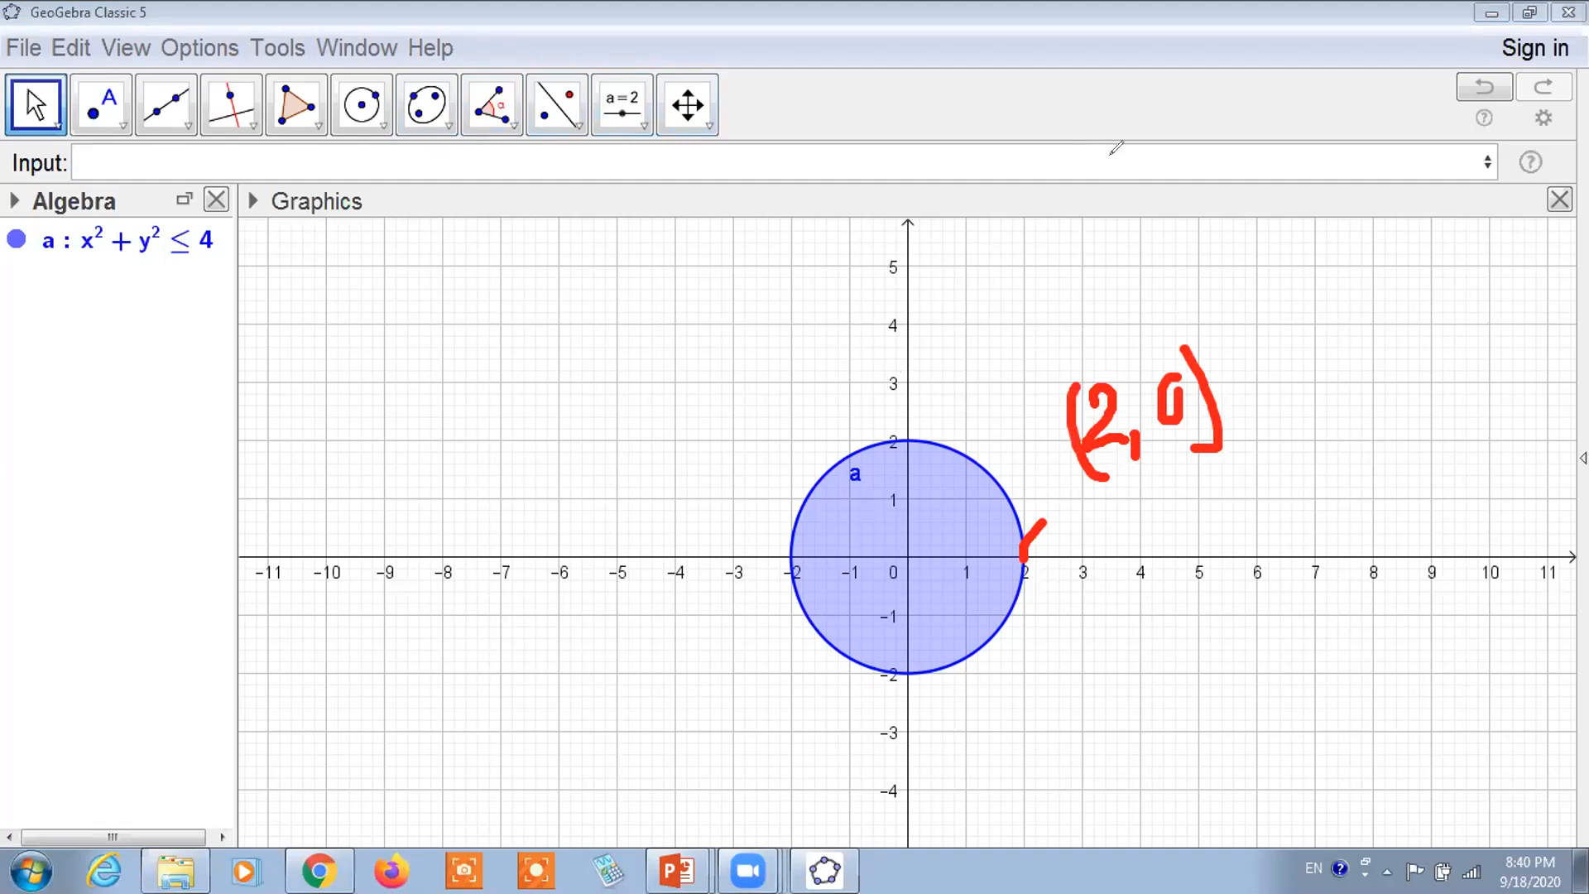
{"action": "left_click", "coordinate": [1219, 111]}
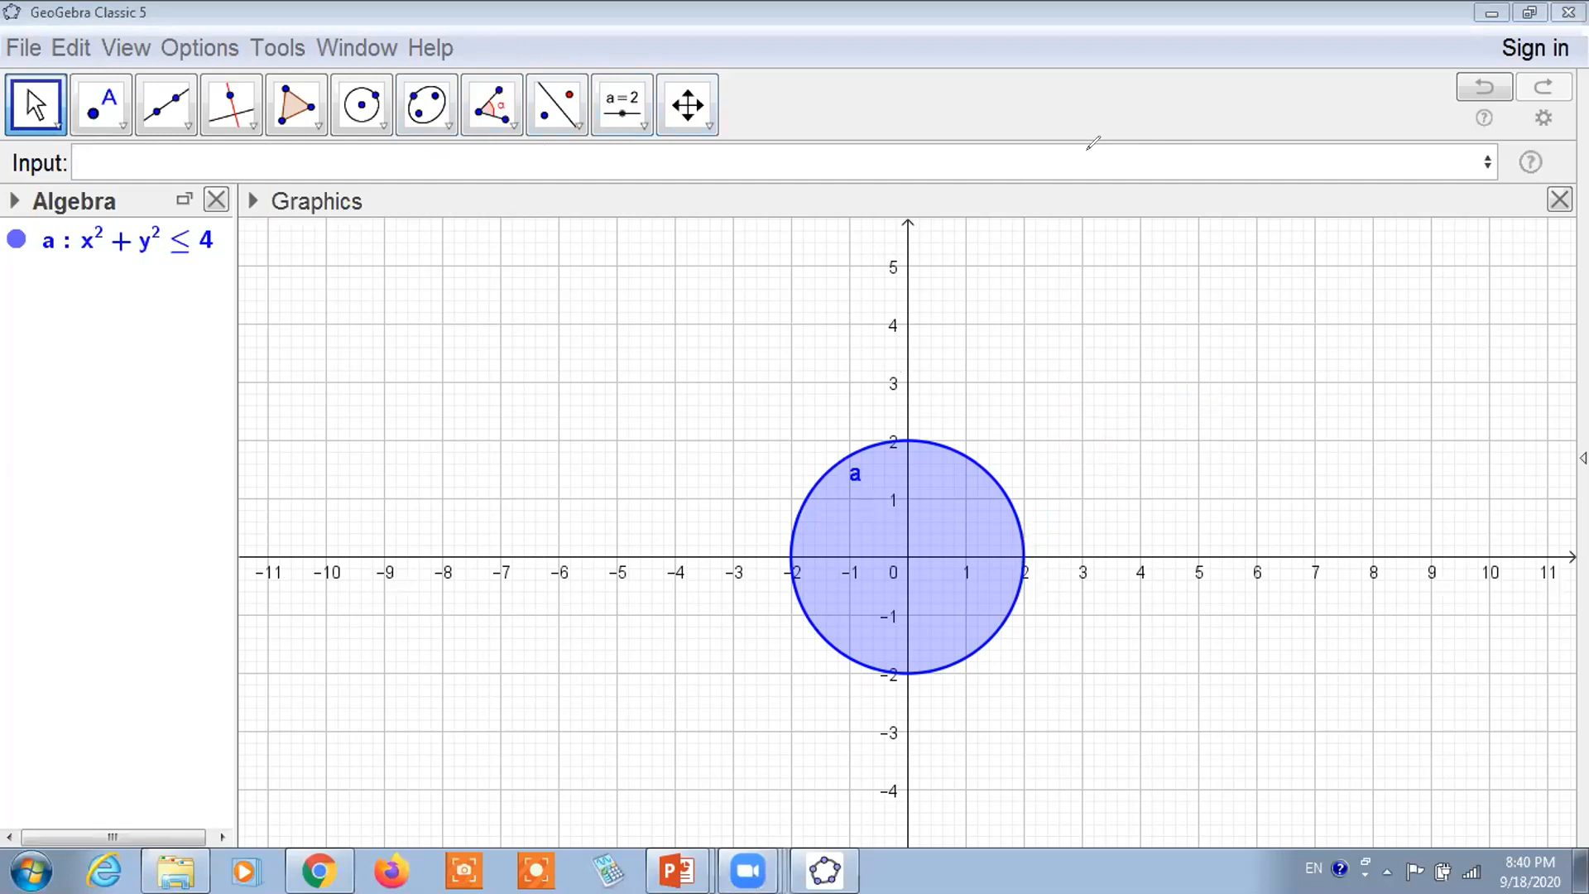
Enter (x−2)² + y² ≤ 4 in the Input Bar to create disk b
{"action": "left_click", "coordinate": [202, 146]}
{"action": "type", "text": "(x-"}
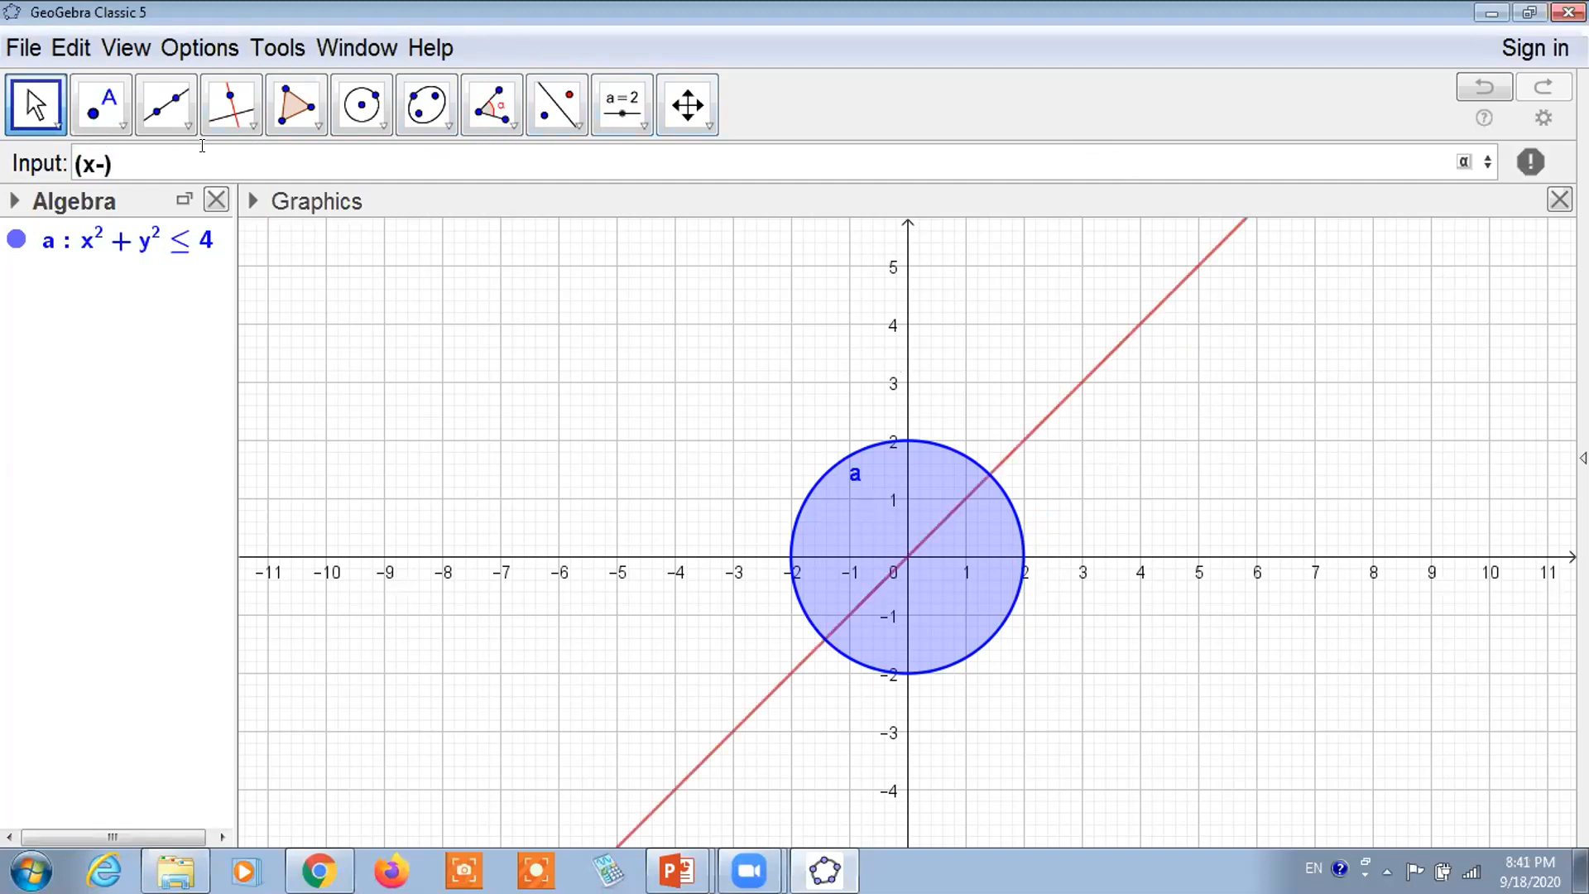
{"action": "type", "text": "2"}
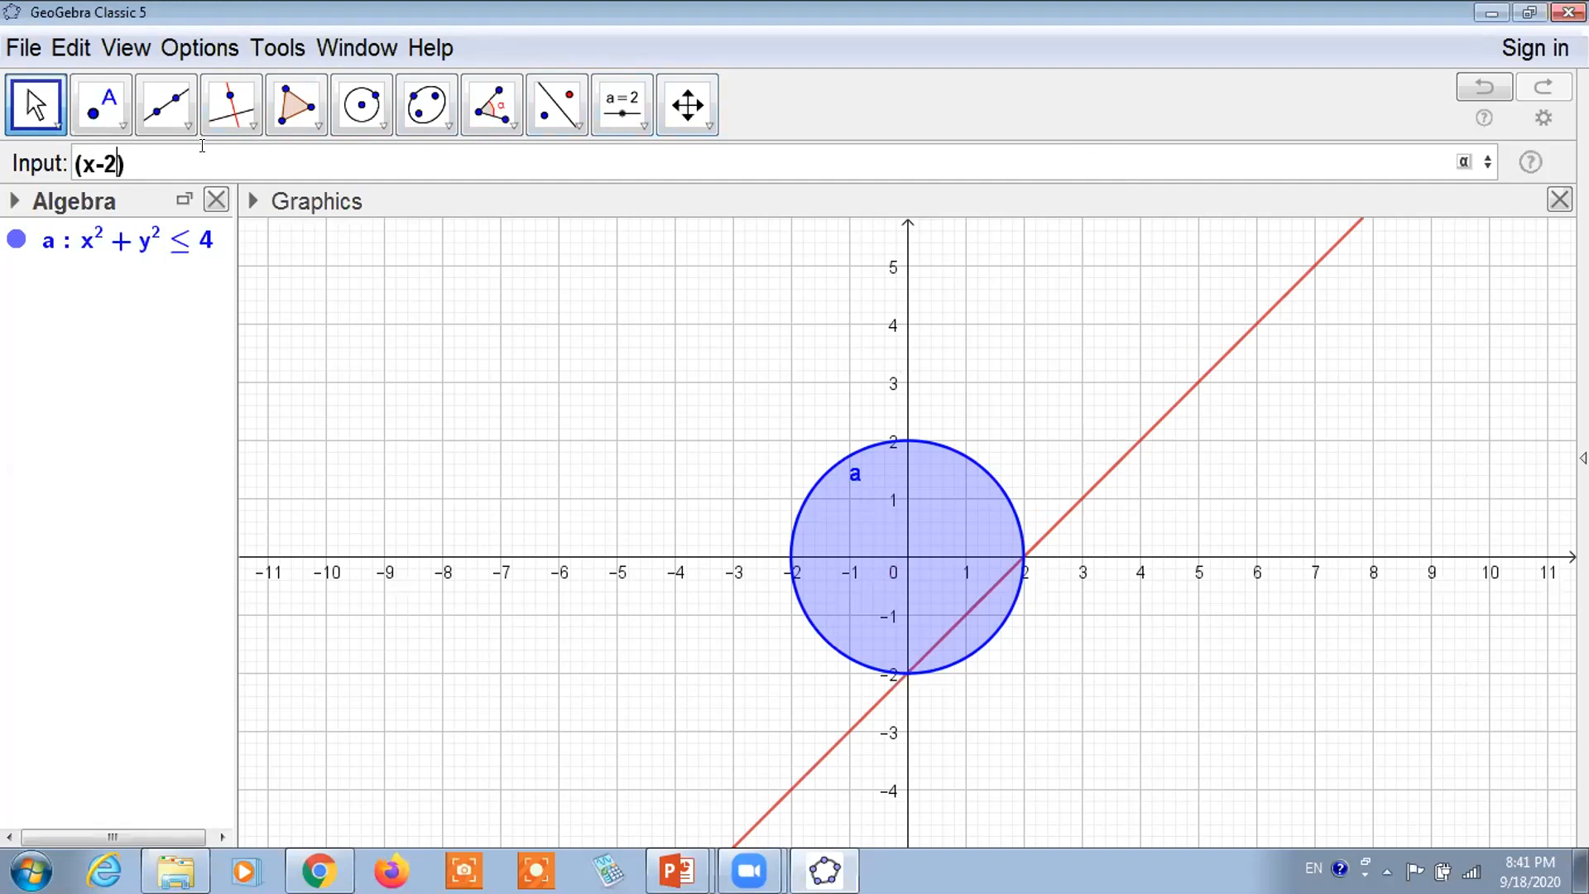
{"action": "key", "text": "Right"}
{"action": "type", "text": "^"}
{"action": "key", "text": "BackSpace"}
{"action": "type", "text": "²"}
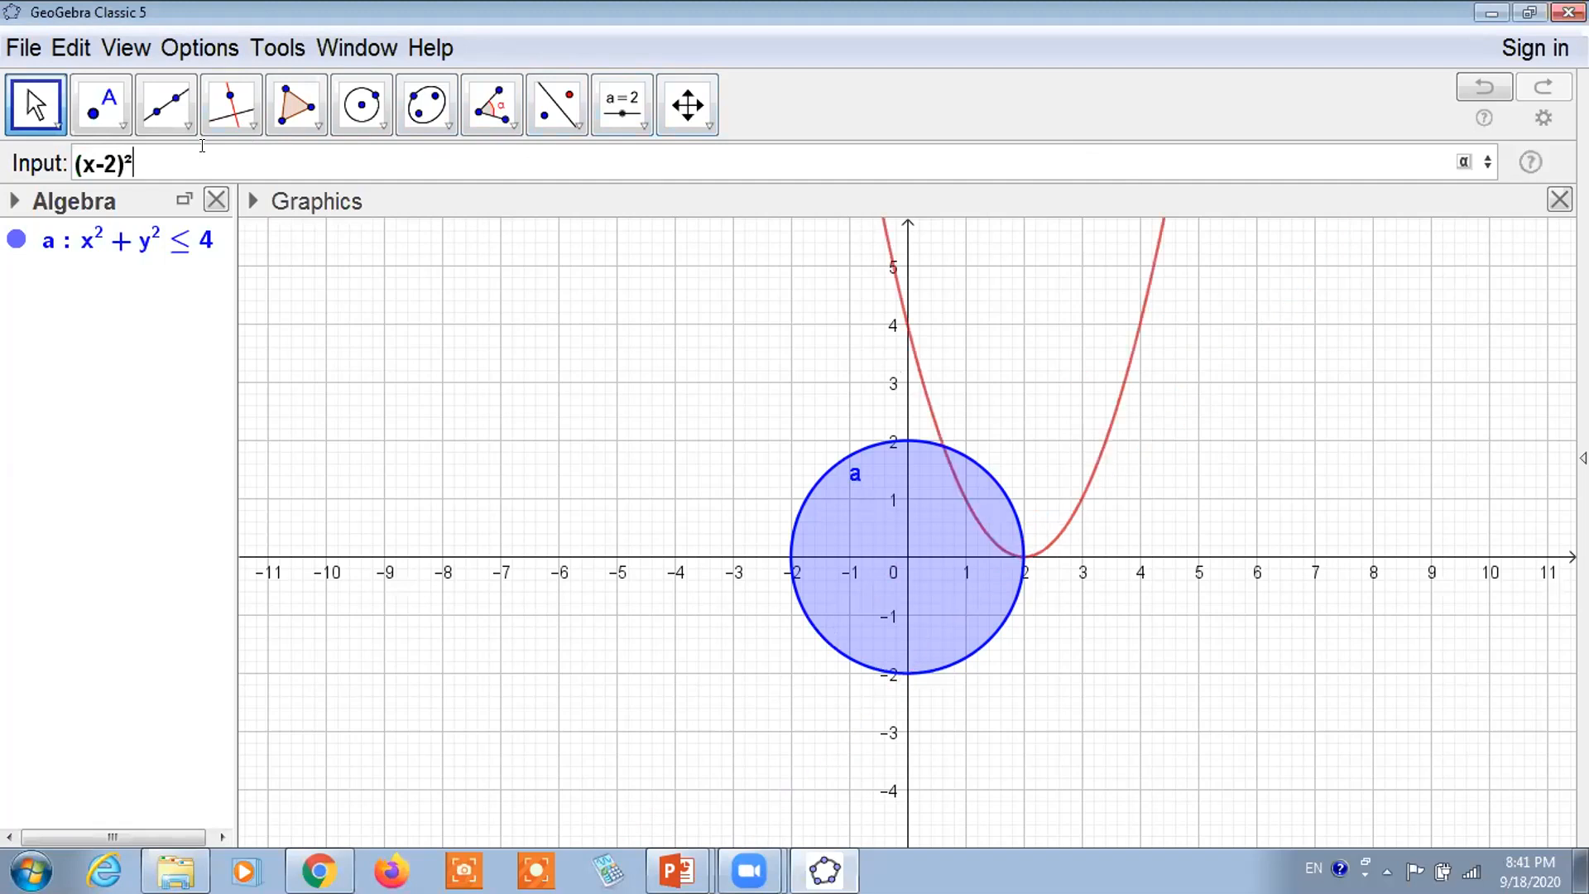
{"action": "type", "text": "+y²"}
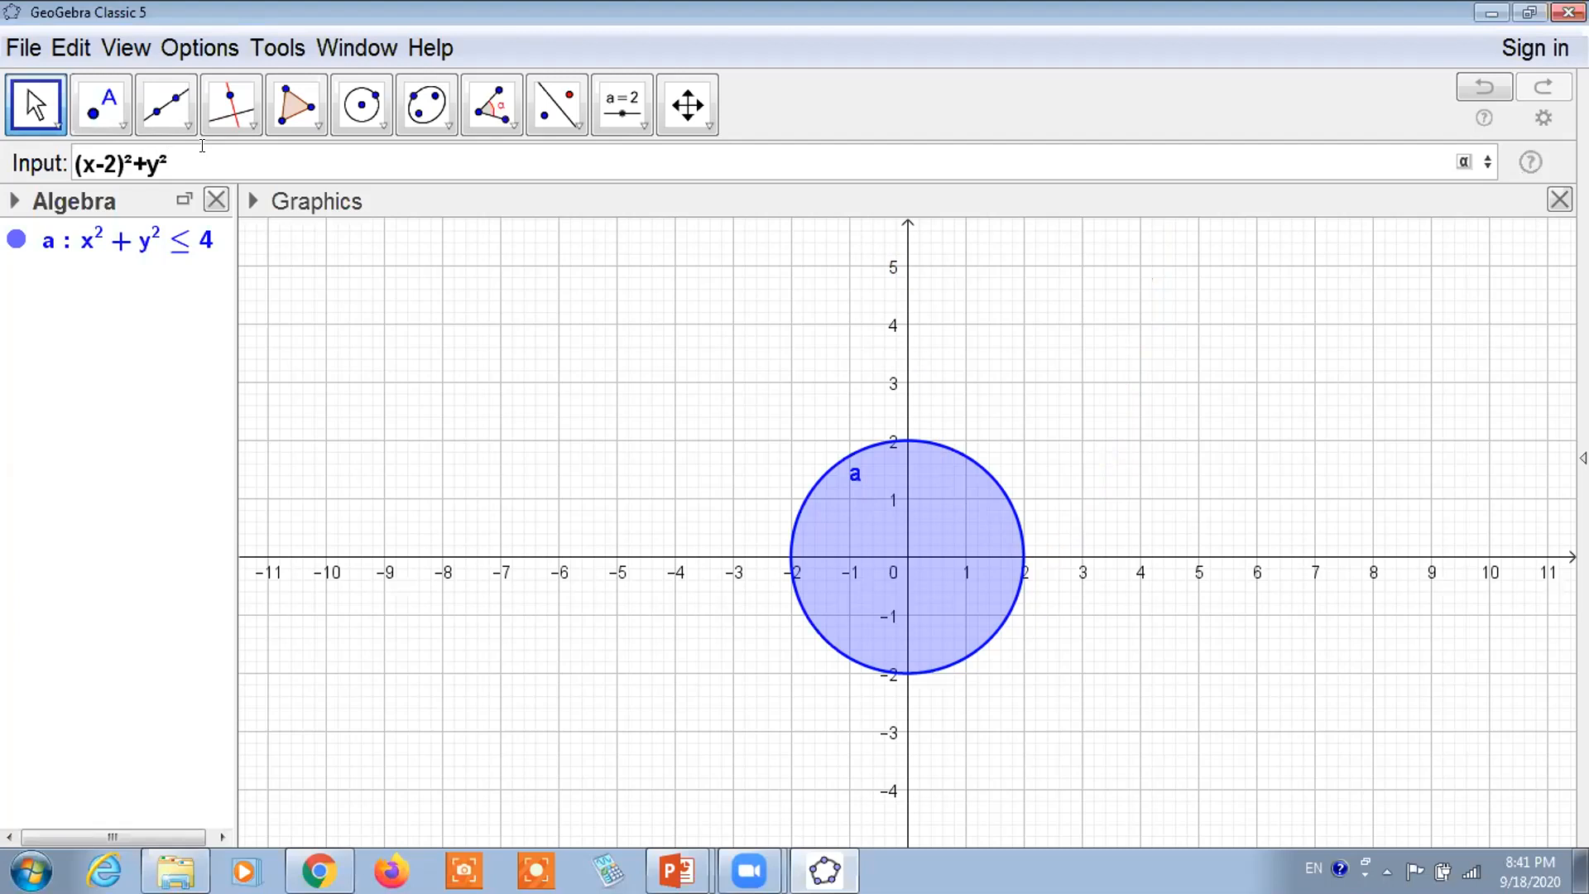
{"action": "type", "text": "<="}
{"action": "type", "text": "4"}
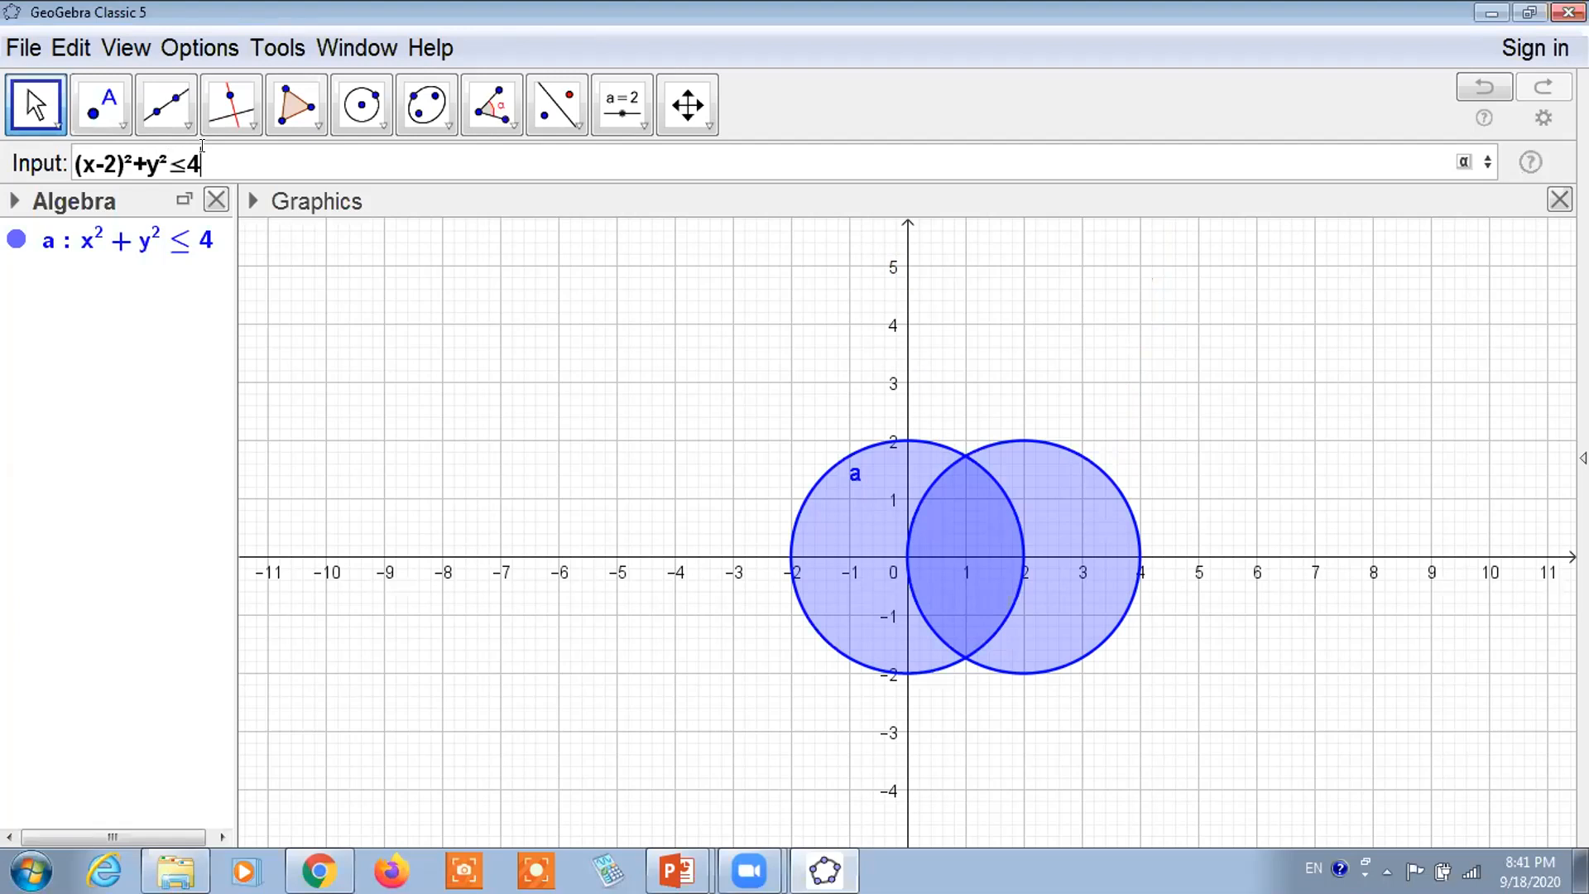
{"action": "key", "text": "Return"}
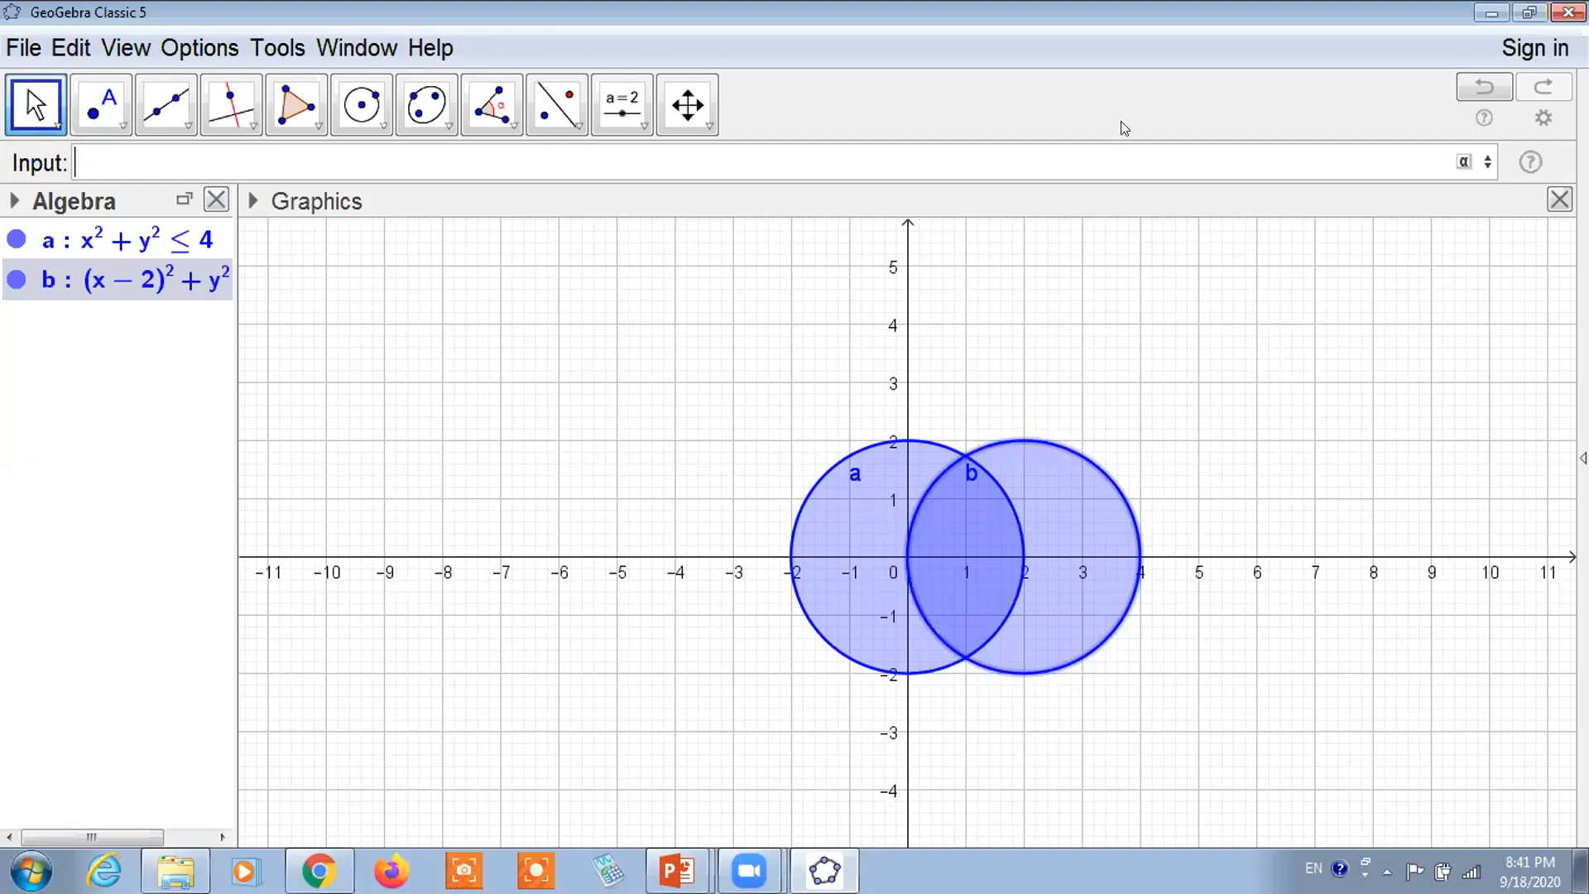
Draw red vertical pen lines at x = -3 and x = 5 on either side of the disks
{"action": "left_click_drag", "start_coordinate": [734, 308], "coordinate": [735, 463]}
{"action": "left_click_drag", "start_coordinate": [727, 518], "coordinate": [736, 755]}
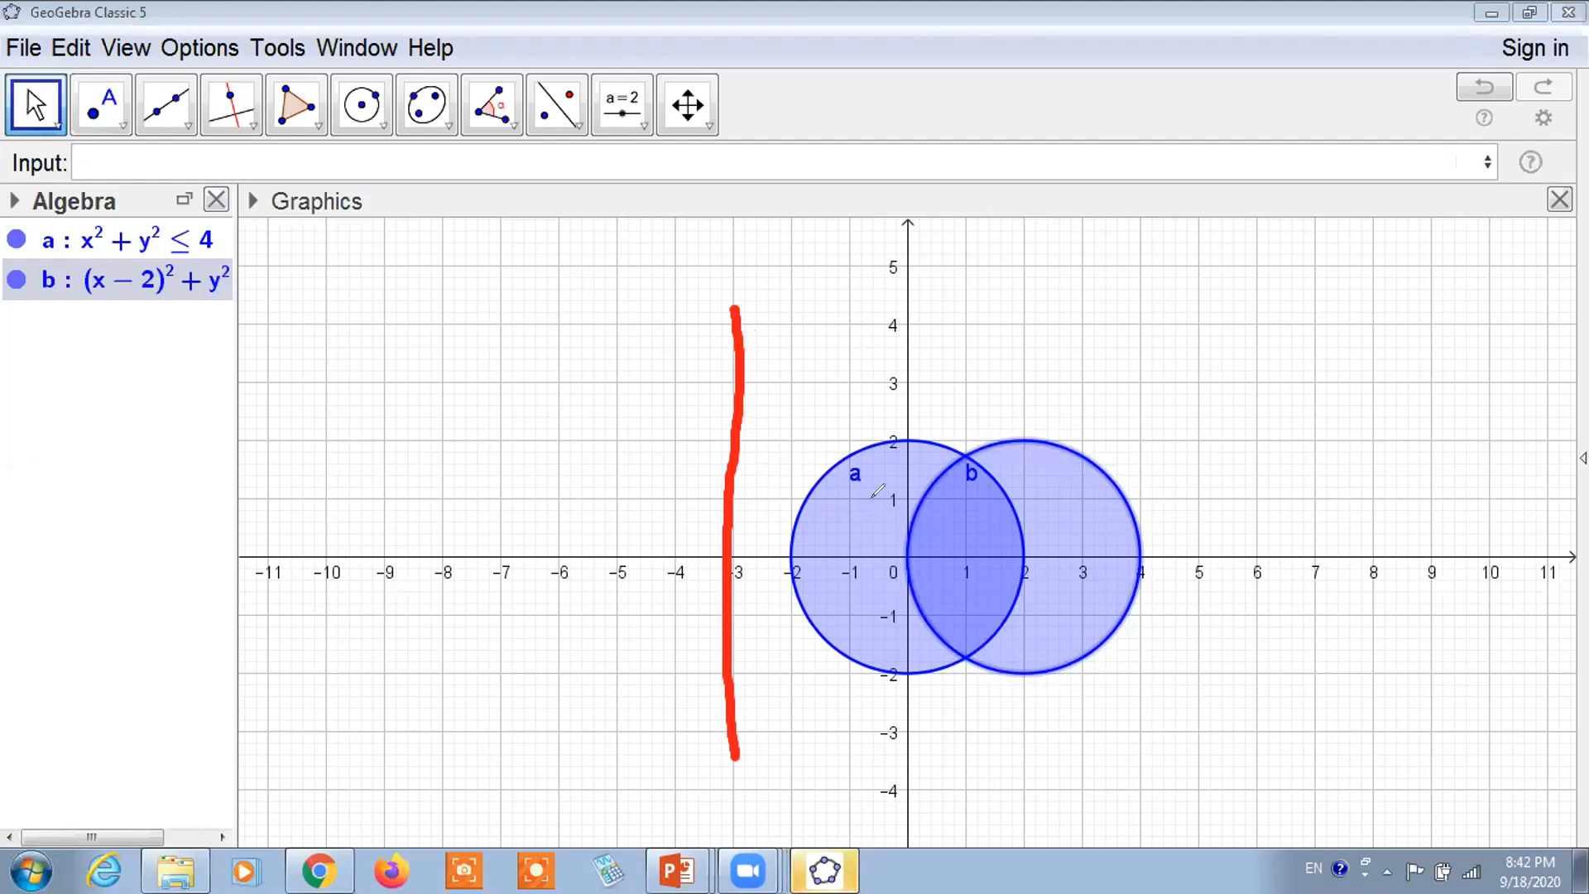
{"action": "left_click_drag", "start_coordinate": [1191, 323], "coordinate": [1207, 732]}
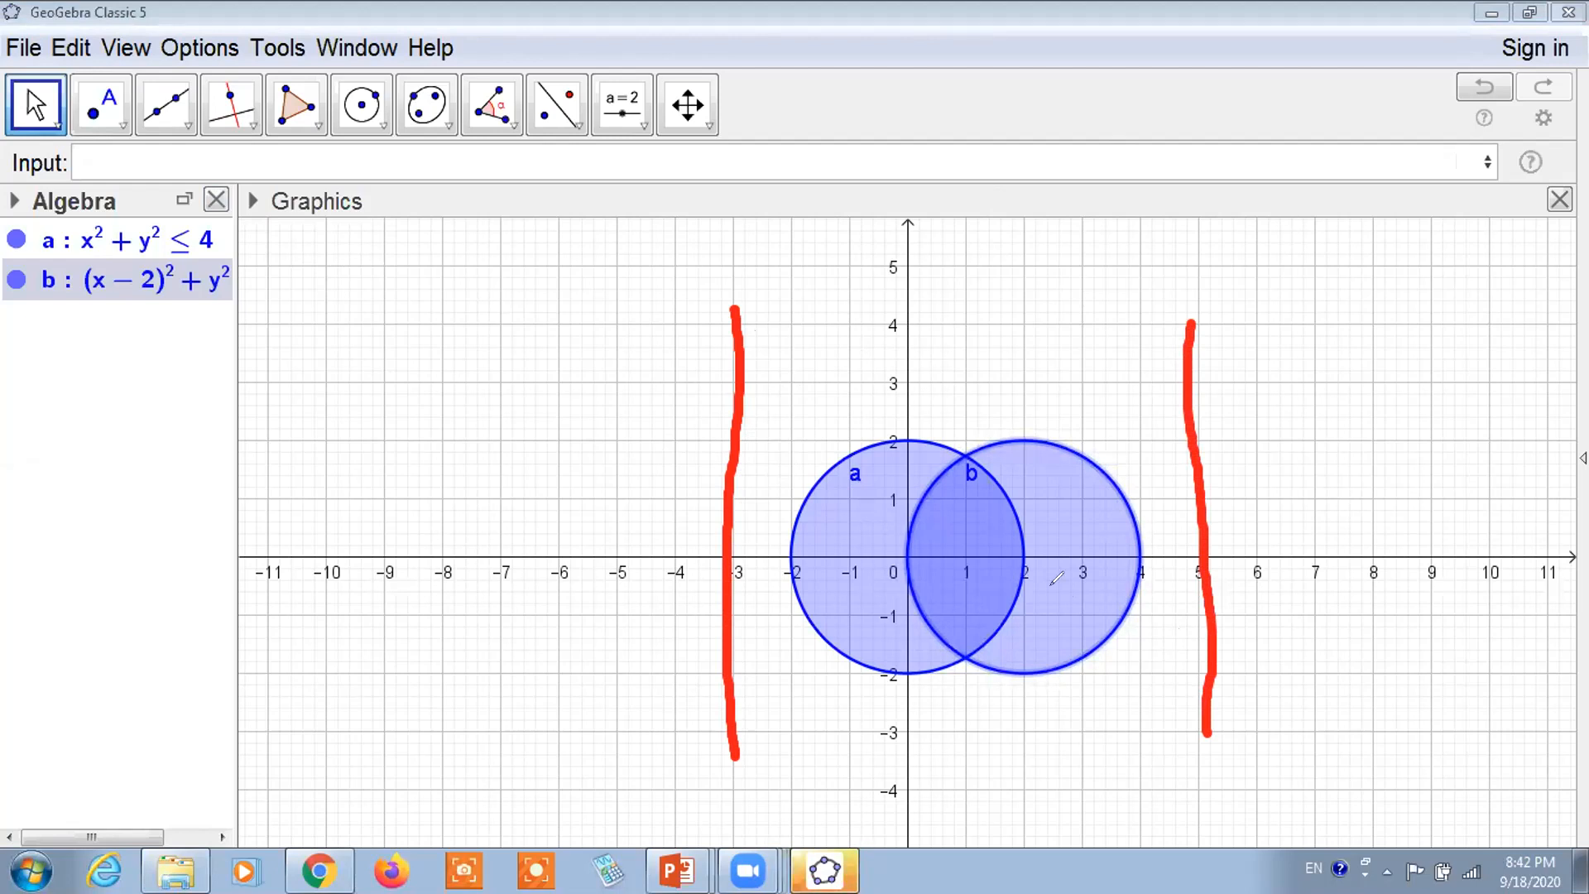
Handwrite the labels x = -3 and x = 5 above the lines, then return to the Input Bar
{"action": "mouse_move", "coordinate": [549, 327]}
{"action": "left_mouse_down"}
{"action": "mouse_move", "coordinate": [610, 302]}
{"action": "mouse_move", "coordinate": [613, 350]}
{"action": "mouse_move", "coordinate": [609, 317]}
{"action": "mouse_move", "coordinate": [648, 324]}
{"action": "mouse_move", "coordinate": [664, 285]}
{"action": "mouse_move", "coordinate": [690, 283]}
{"action": "mouse_move", "coordinate": [681, 304]}
{"action": "left_mouse_up"}
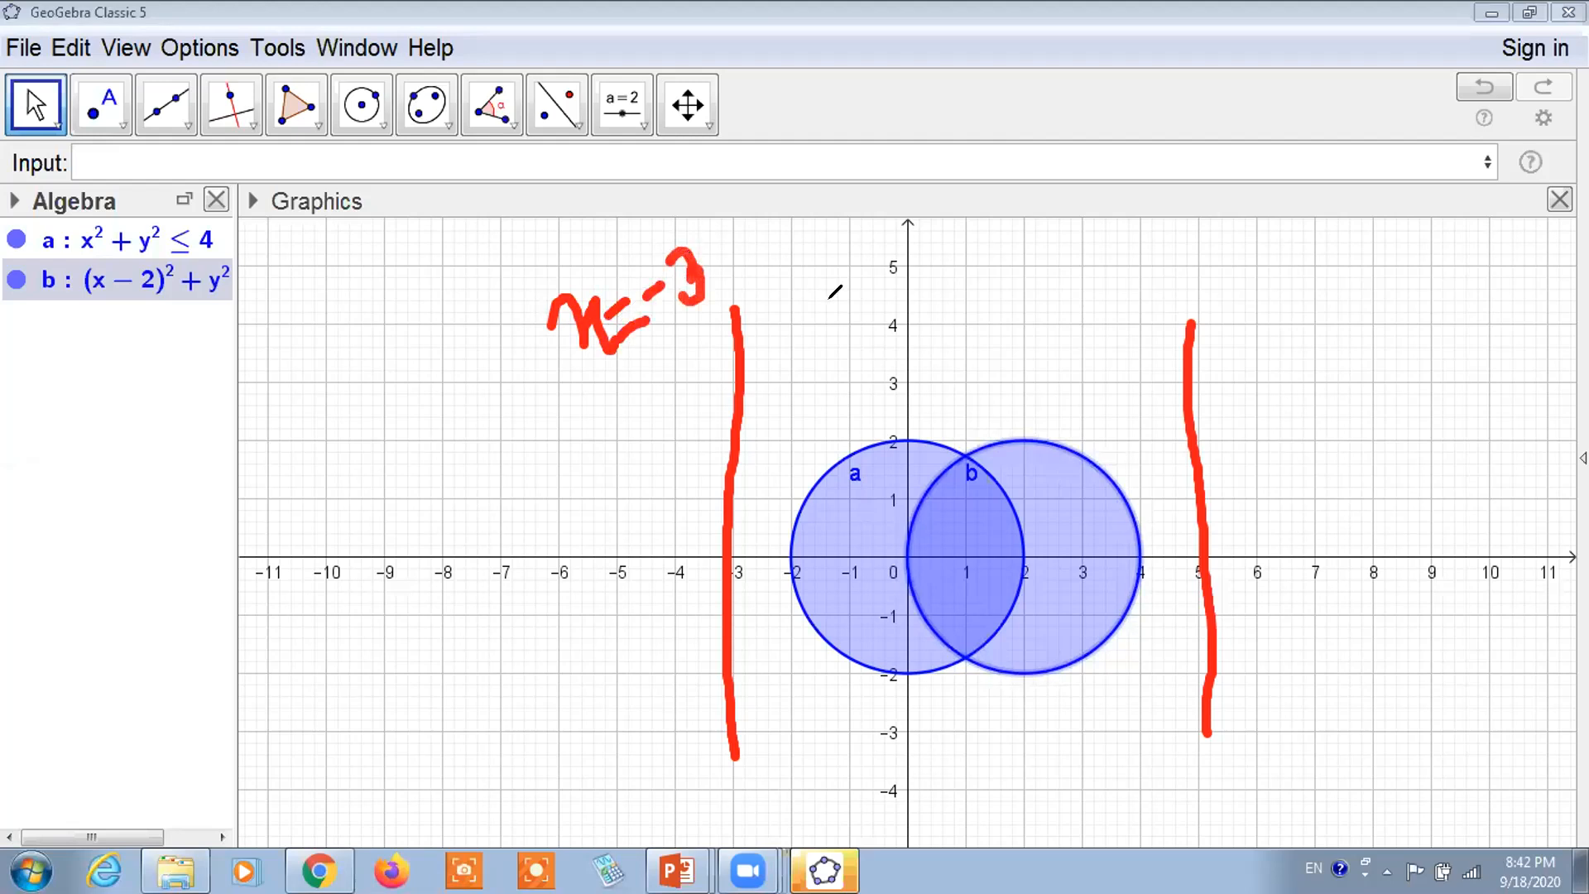
{"action": "mouse_move", "coordinate": [1096, 249]}
{"action": "left_mouse_down"}
{"action": "mouse_move", "coordinate": [1130, 321]}
{"action": "mouse_move", "coordinate": [1114, 318]}
{"action": "mouse_move", "coordinate": [1173, 296]}
{"action": "mouse_move", "coordinate": [1190, 311]}
{"action": "mouse_move", "coordinate": [1235, 280]}
{"action": "mouse_move", "coordinate": [1217, 304]}
{"action": "mouse_move", "coordinate": [1239, 304]}
{"action": "mouse_move", "coordinate": [1306, 260]}
{"action": "left_mouse_up"}
{"action": "left_click", "coordinate": [1270, 263]}
{"action": "left_click_drag", "start_coordinate": [1272, 265], "coordinate": [1269, 316]}
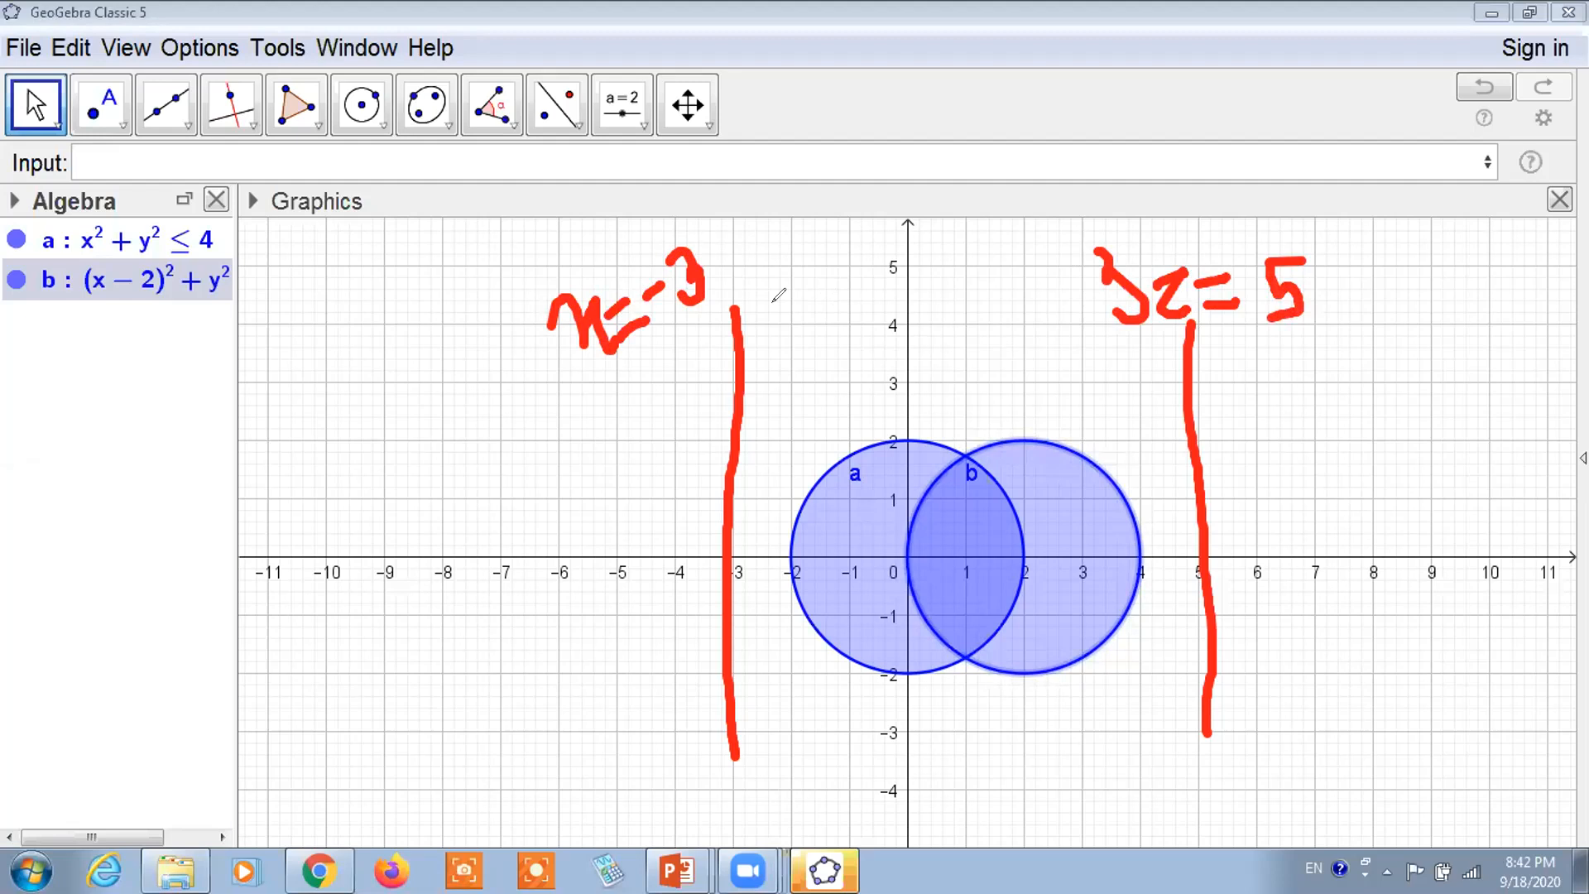
{"action": "left_click", "coordinate": [974, 177]}
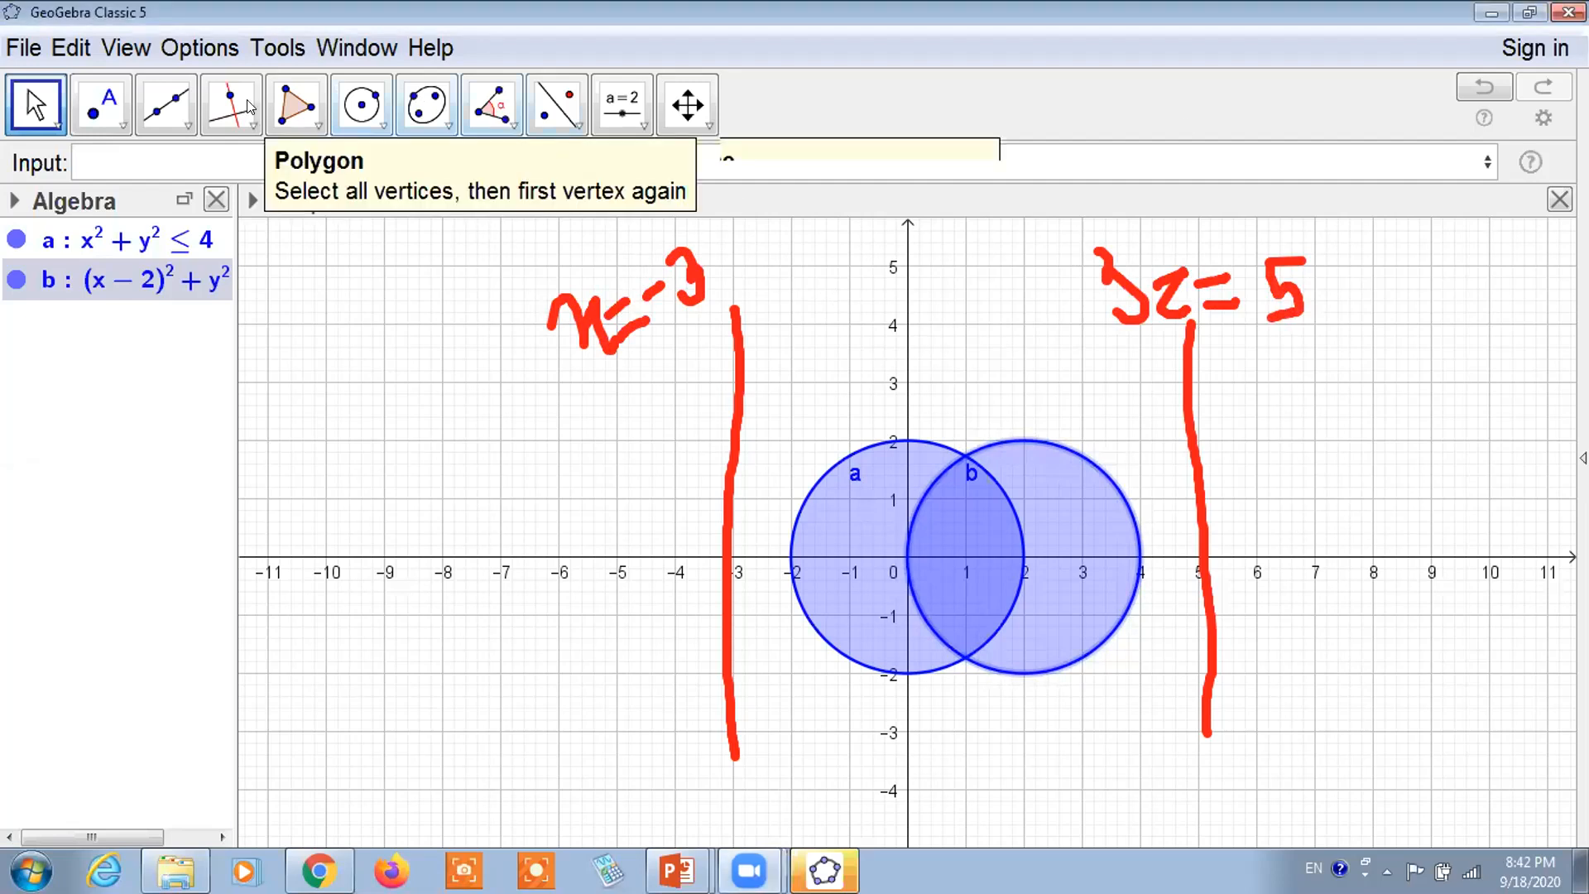
{"action": "left_click", "coordinate": [515, 162]}
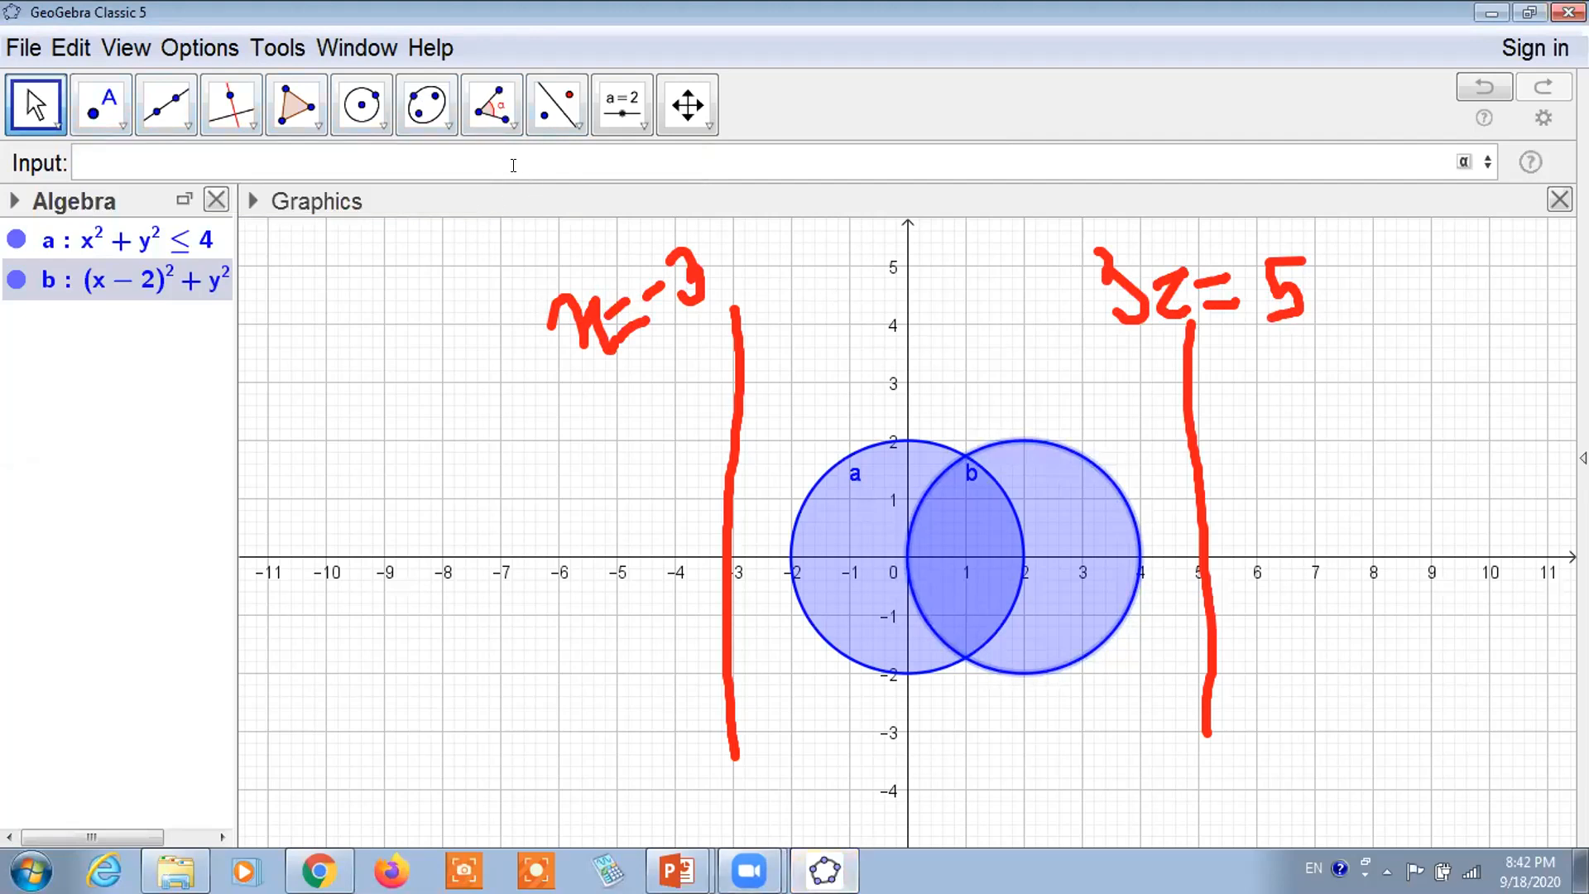
Enter -3 ≤ x ≤ 5 to create region c, the vertical band between the red lines
{"action": "type", "text": "-3c"}
{"action": "key", "text": "BackSpace"}
{"action": "type", "text": "<="}
{"action": "type", "text": "x"}
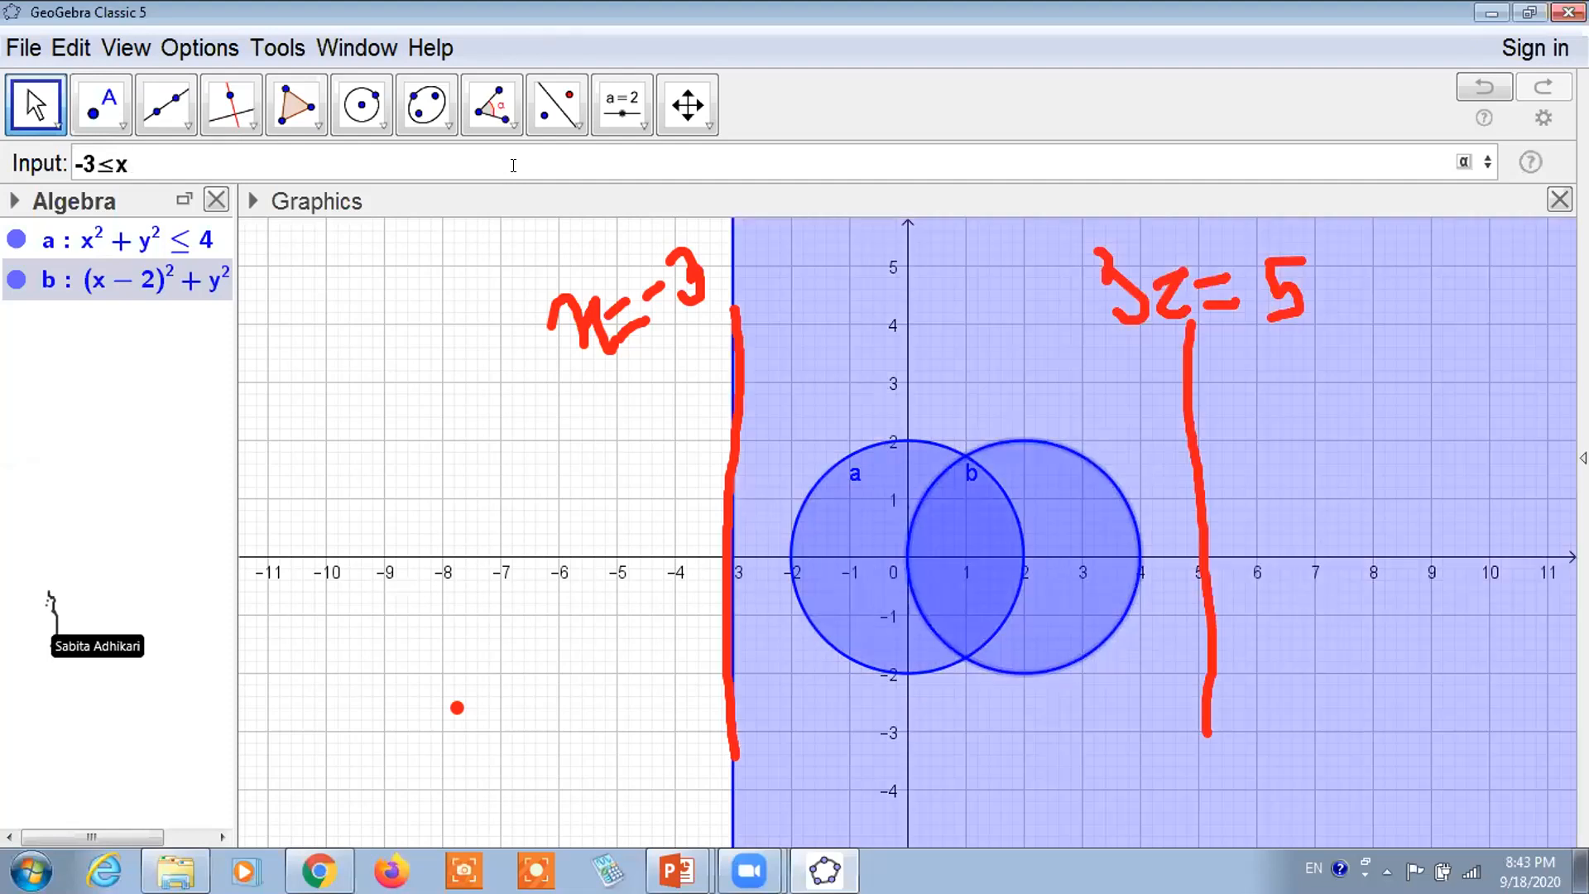
{"action": "type", "text": "<="}
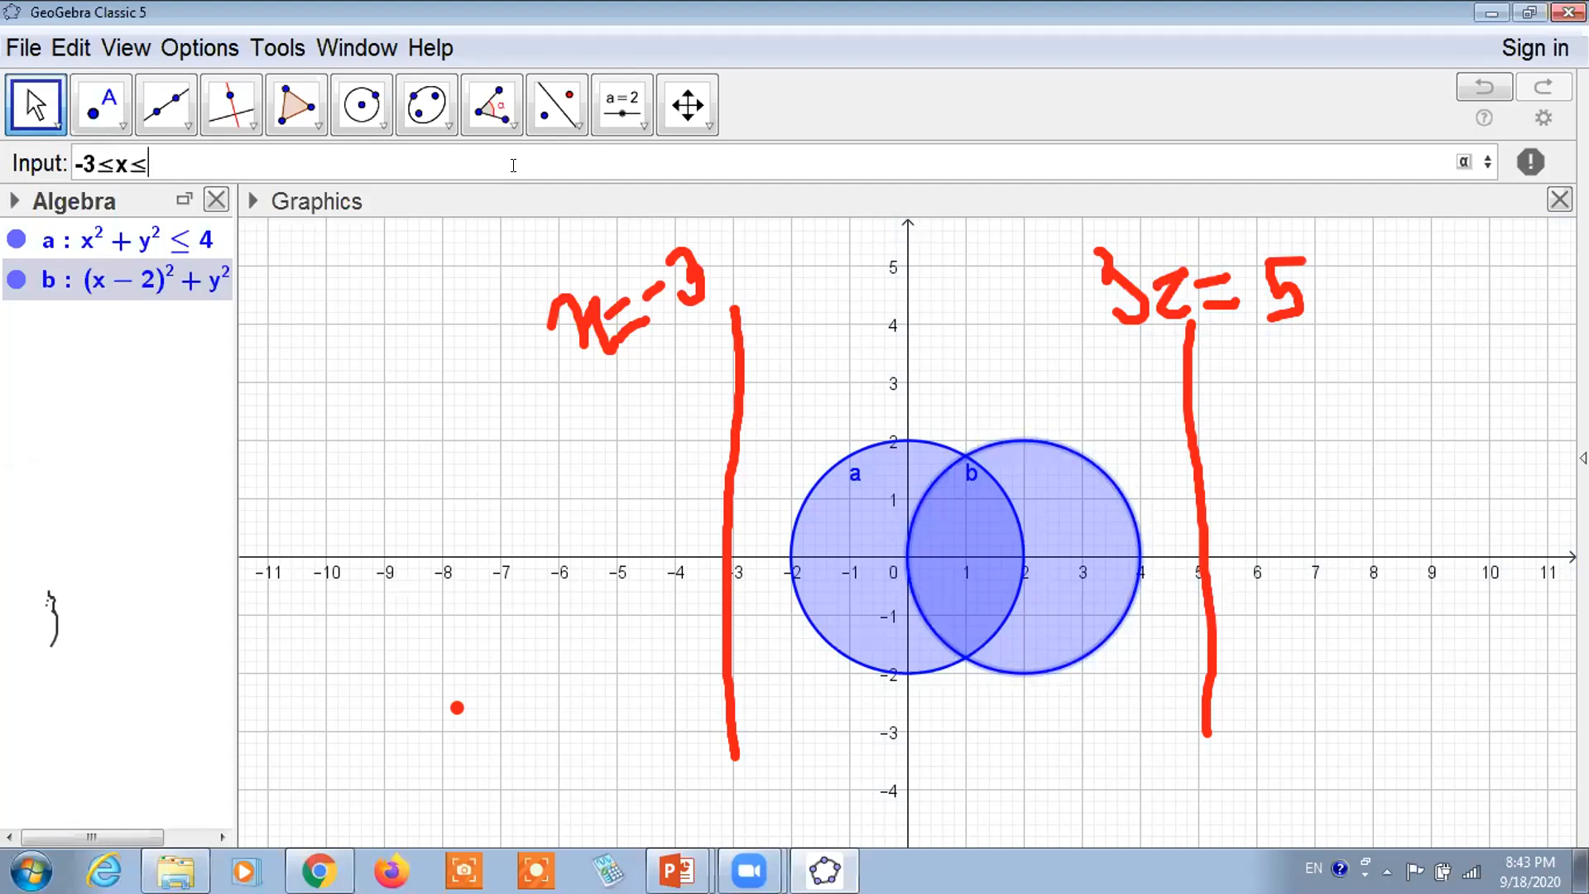
{"action": "type", "text": "5"}
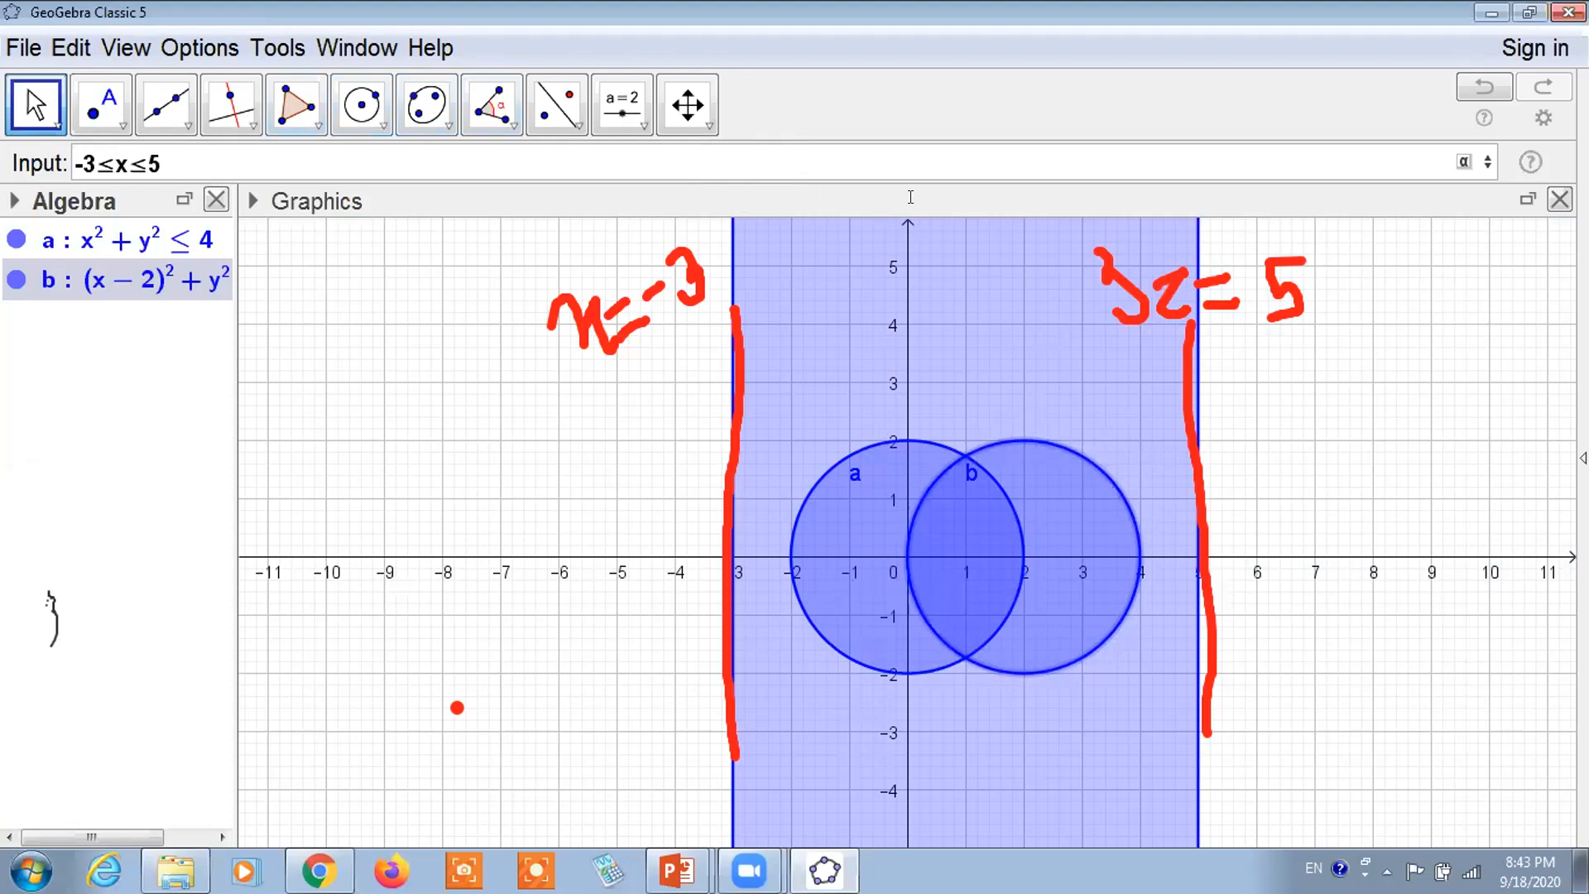
{"action": "key", "text": "Return"}
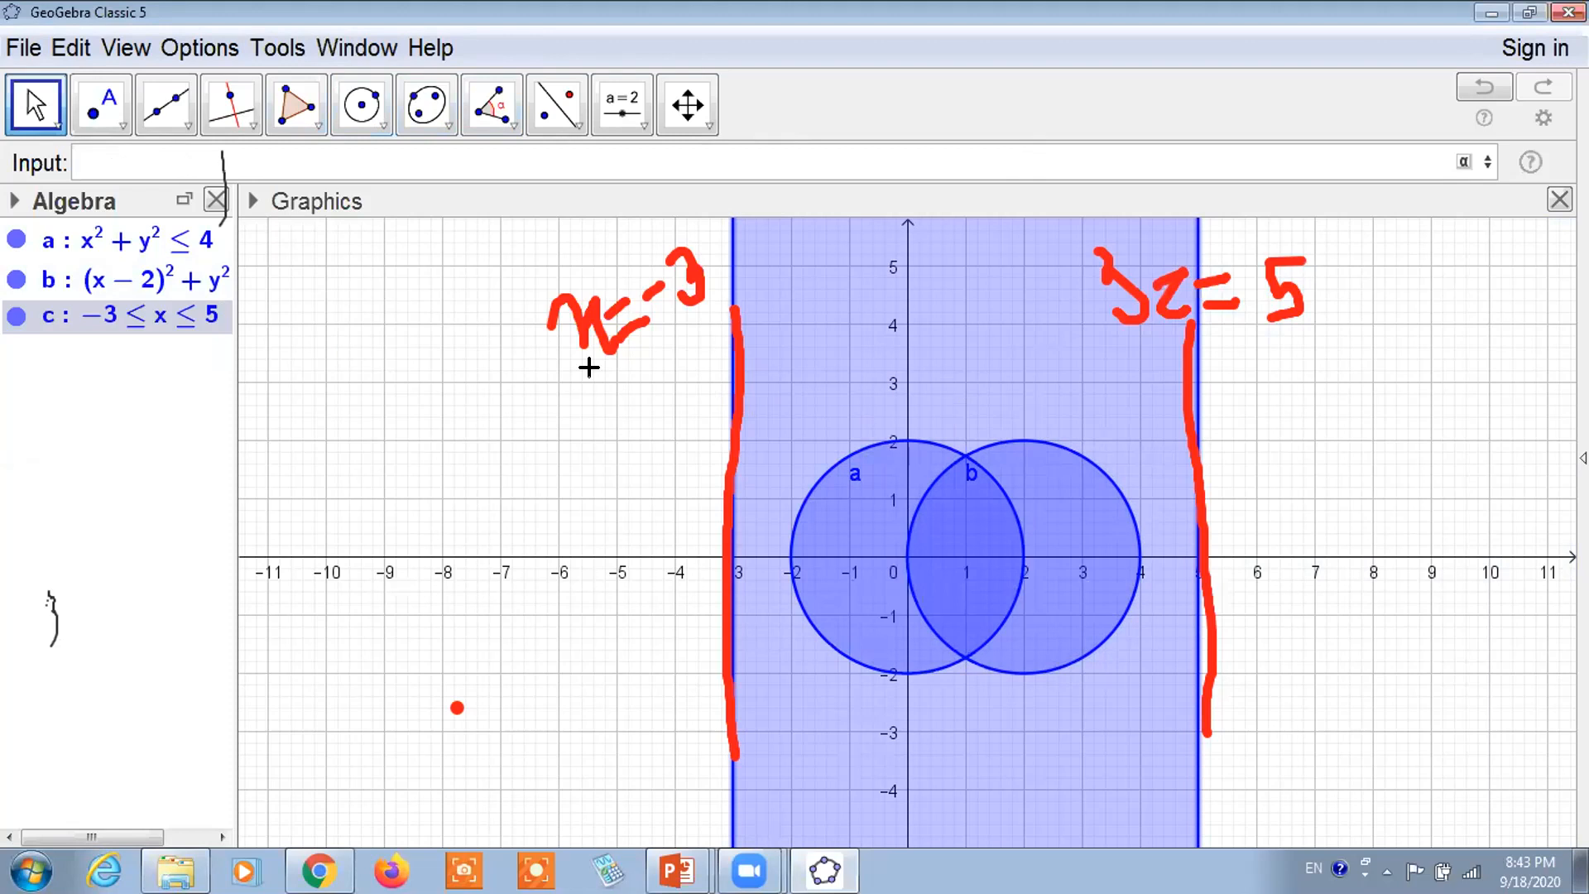
{"action": "left_click", "coordinate": [1110, 122]}
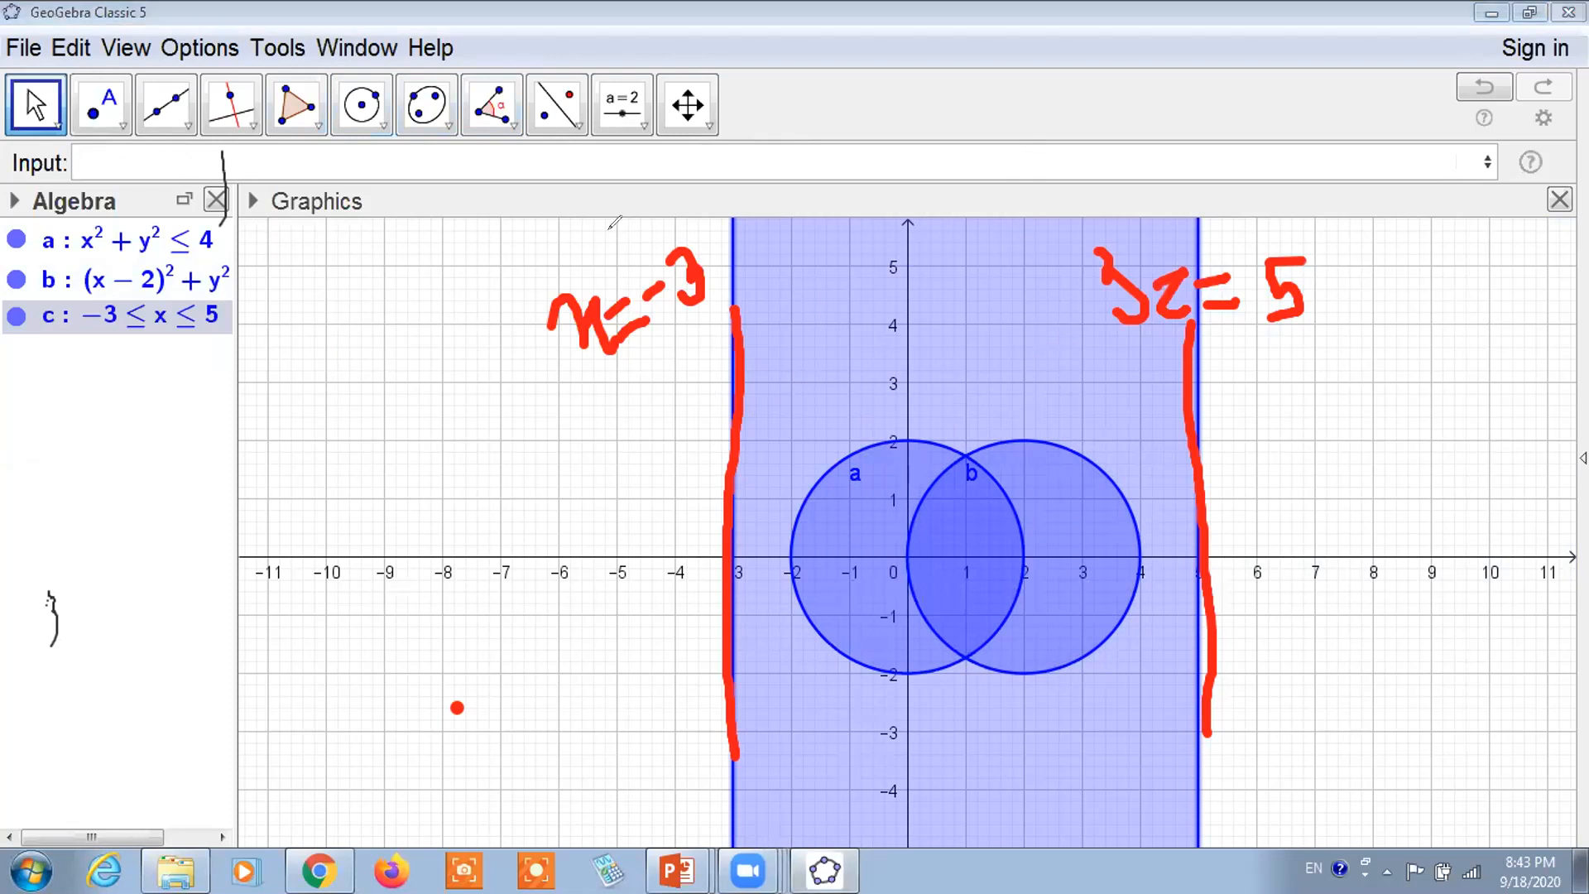
Drag the Algebra view wider so full equations show, and clear all pen annotations
{"action": "left_click", "coordinate": [1160, 126]}
{"action": "mouse_move", "coordinate": [235, 231]}
{"action": "left_mouse_down"}
{"action": "mouse_move", "coordinate": [389, 262]}
{"action": "mouse_move", "coordinate": [355, 274]}
{"action": "left_mouse_up"}
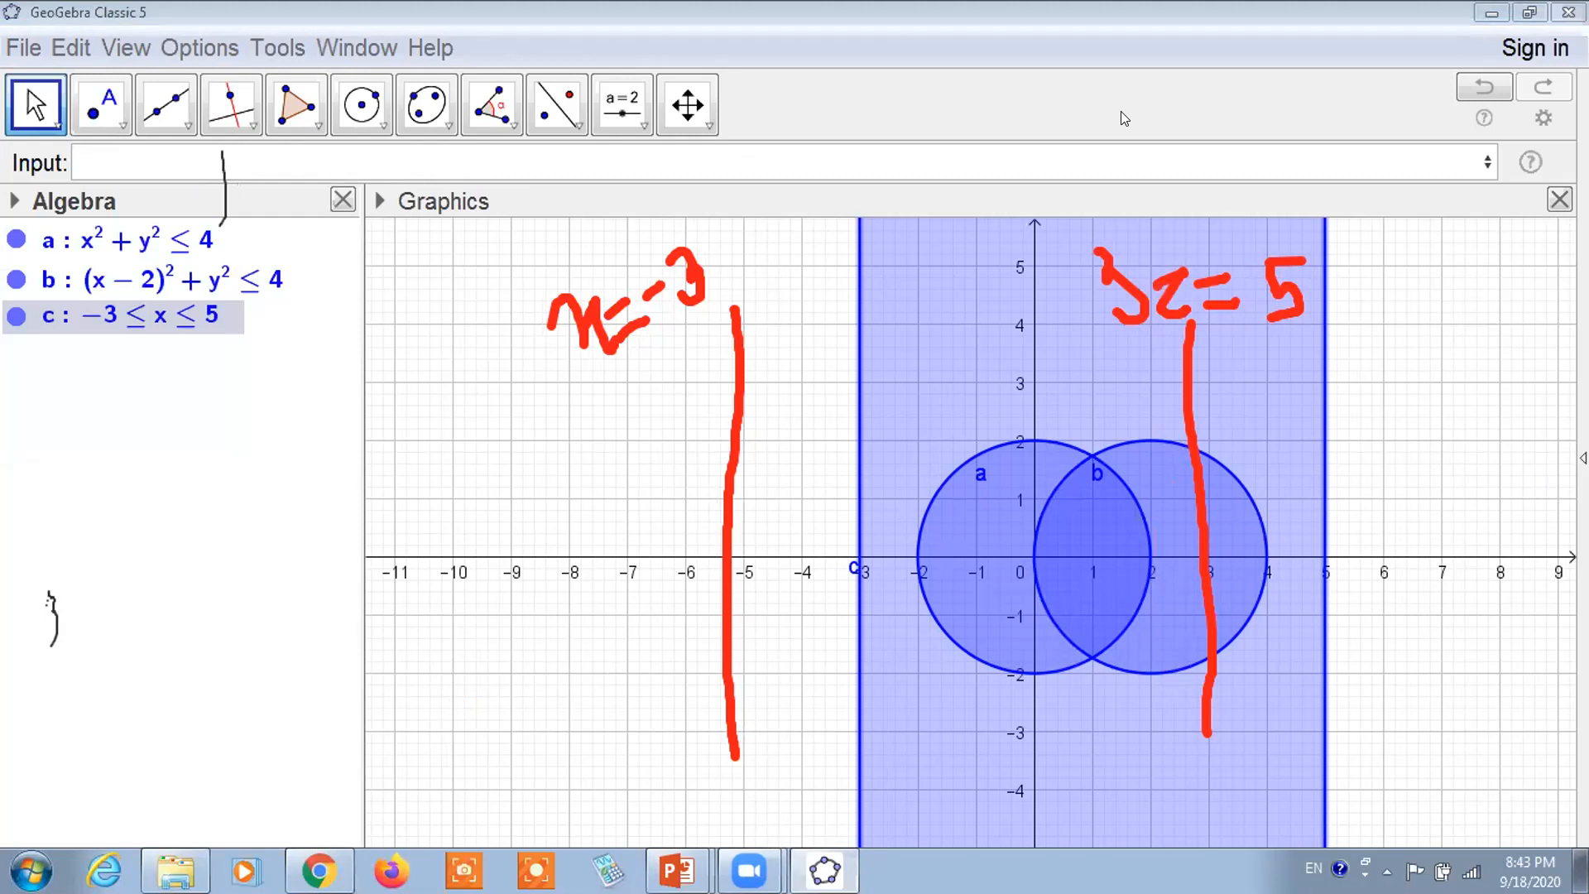
{"action": "left_click", "coordinate": [1217, 123]}
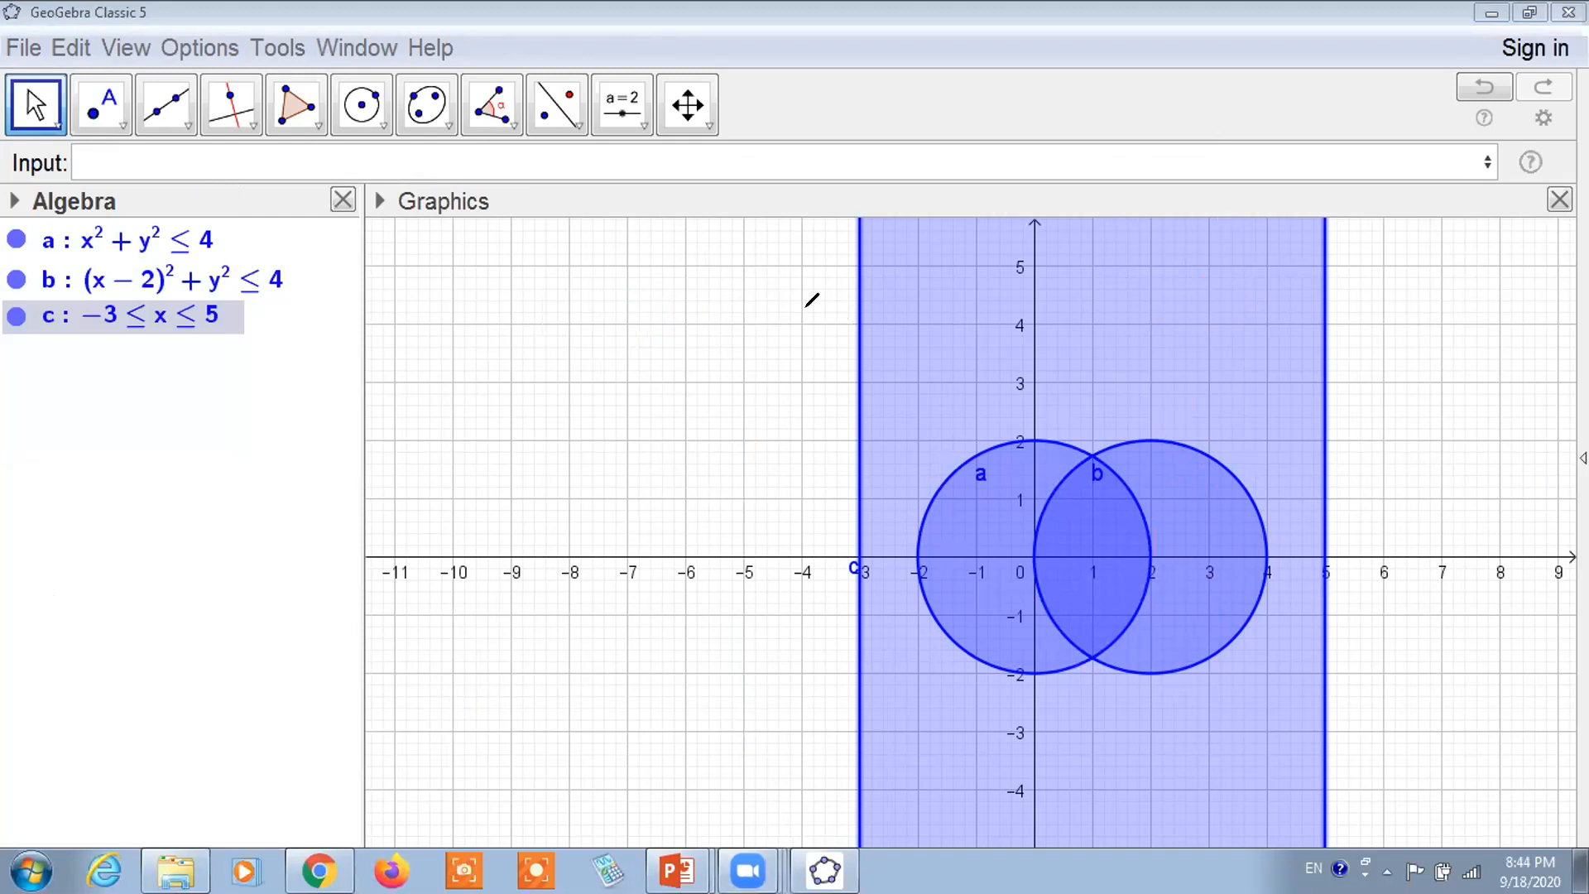
Draw a red guide line for the rectangle's top edge and label it y = 2.5
{"action": "mouse_move", "coordinate": [770, 392]}
{"action": "left_mouse_down"}
{"action": "mouse_move", "coordinate": [1217, 405]}
{"action": "mouse_move", "coordinate": [1295, 401]}
{"action": "mouse_move", "coordinate": [1348, 369]}
{"action": "mouse_move", "coordinate": [1366, 389]}
{"action": "mouse_move", "coordinate": [1393, 381]}
{"action": "mouse_move", "coordinate": [1397, 412]}
{"action": "mouse_move", "coordinate": [1374, 430]}
{"action": "mouse_move", "coordinate": [1438, 401]}
{"action": "mouse_move", "coordinate": [1455, 420]}
{"action": "left_mouse_up"}
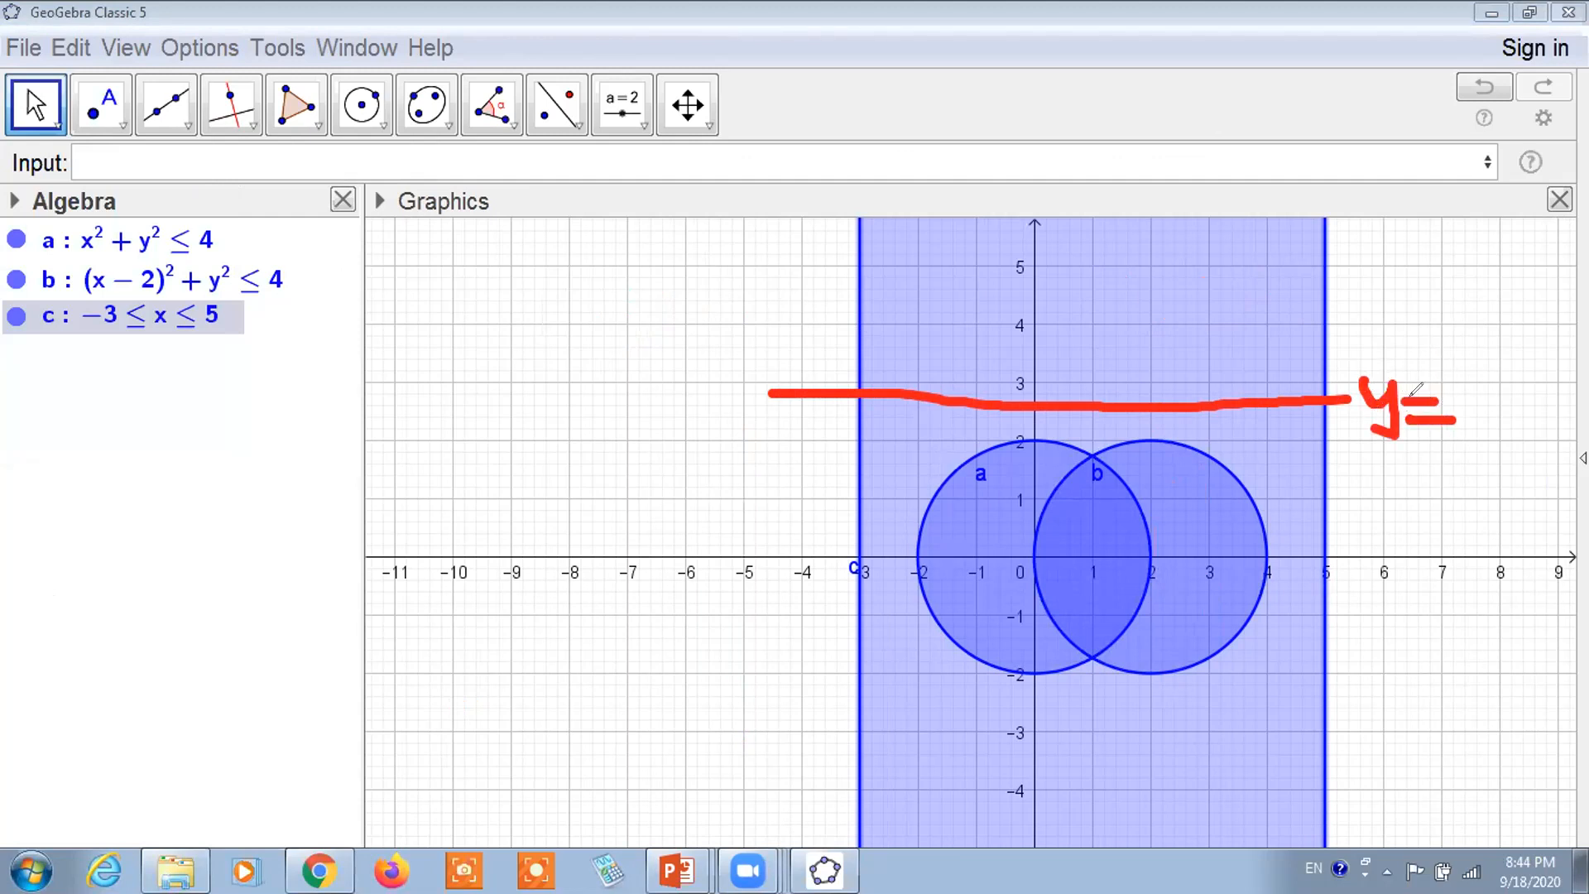
{"action": "mouse_move", "coordinate": [1464, 399]}
{"action": "left_mouse_down"}
{"action": "mouse_move", "coordinate": [1505, 400]}
{"action": "mouse_move", "coordinate": [1515, 432]}
{"action": "mouse_move", "coordinate": [1563, 381]}
{"action": "mouse_move", "coordinate": [1524, 428]}
{"action": "left_mouse_up"}
{"action": "left_click", "coordinate": [1510, 371]}
{"action": "left_click", "coordinate": [1512, 397]}
Draw a red guide line for the bottom edge and label it y = -3
{"action": "mouse_move", "coordinate": [844, 742]}
{"action": "left_mouse_down"}
{"action": "mouse_move", "coordinate": [1345, 739]}
{"action": "mouse_move", "coordinate": [1357, 717]}
{"action": "mouse_move", "coordinate": [1381, 770]}
{"action": "left_mouse_up"}
{"action": "mouse_move", "coordinate": [1397, 714]}
{"action": "left_mouse_down"}
{"action": "mouse_move", "coordinate": [1387, 735]}
{"action": "mouse_move", "coordinate": [1445, 729]}
{"action": "left_mouse_up"}
{"action": "mouse_move", "coordinate": [1397, 748]}
{"action": "left_mouse_down"}
{"action": "mouse_move", "coordinate": [1442, 749]}
{"action": "mouse_move", "coordinate": [1482, 712]}
{"action": "mouse_move", "coordinate": [1482, 755]}
{"action": "mouse_move", "coordinate": [1464, 760]}
{"action": "left_mouse_up"}
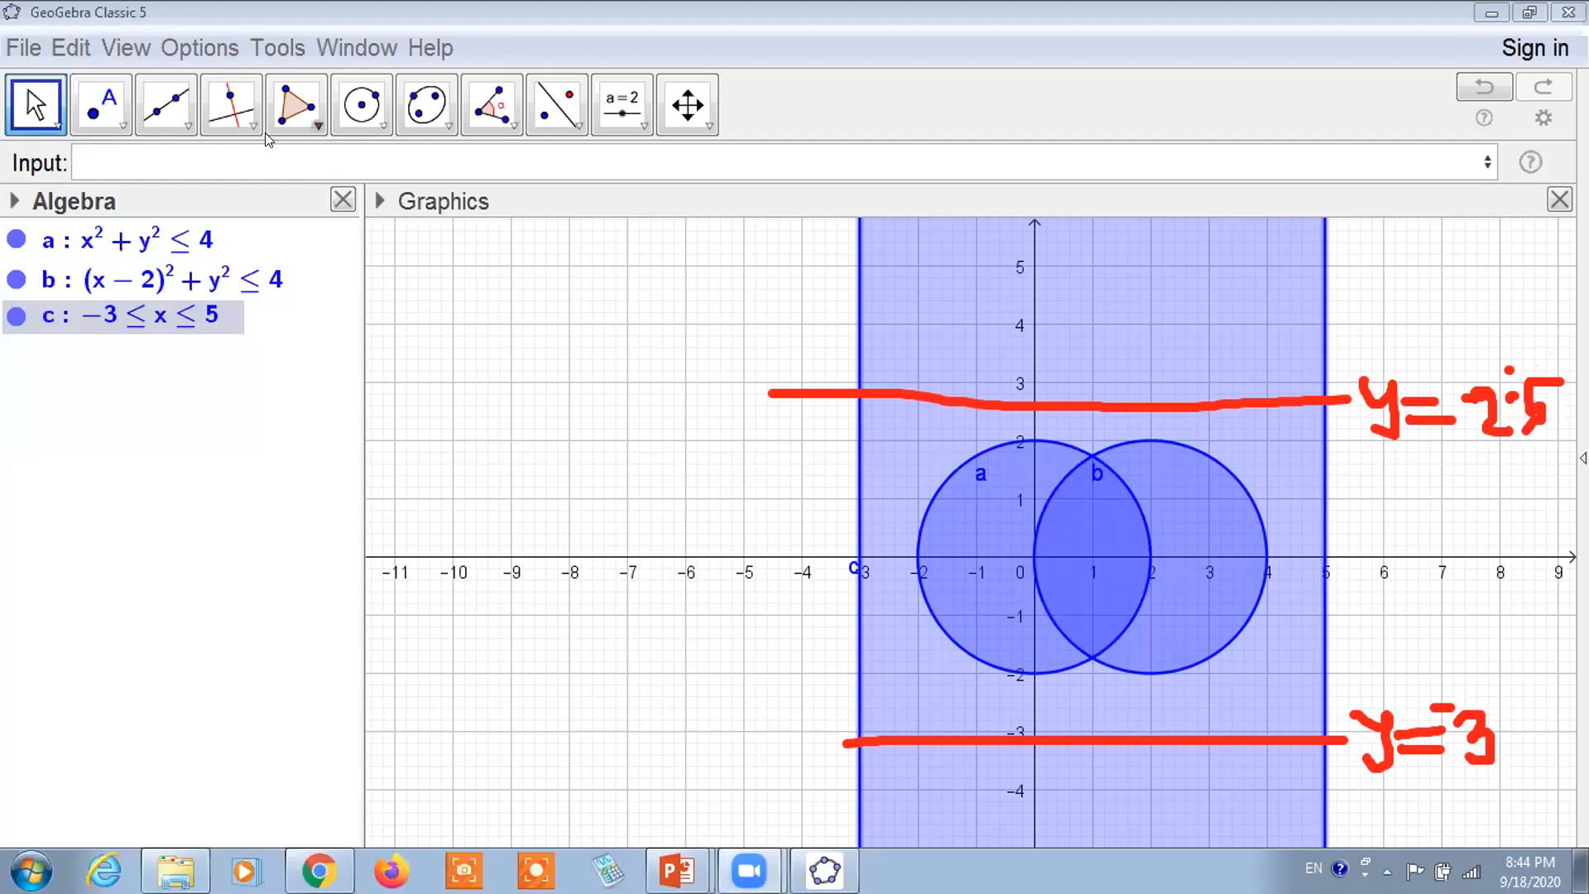
{"action": "left_click", "coordinate": [230, 153]}
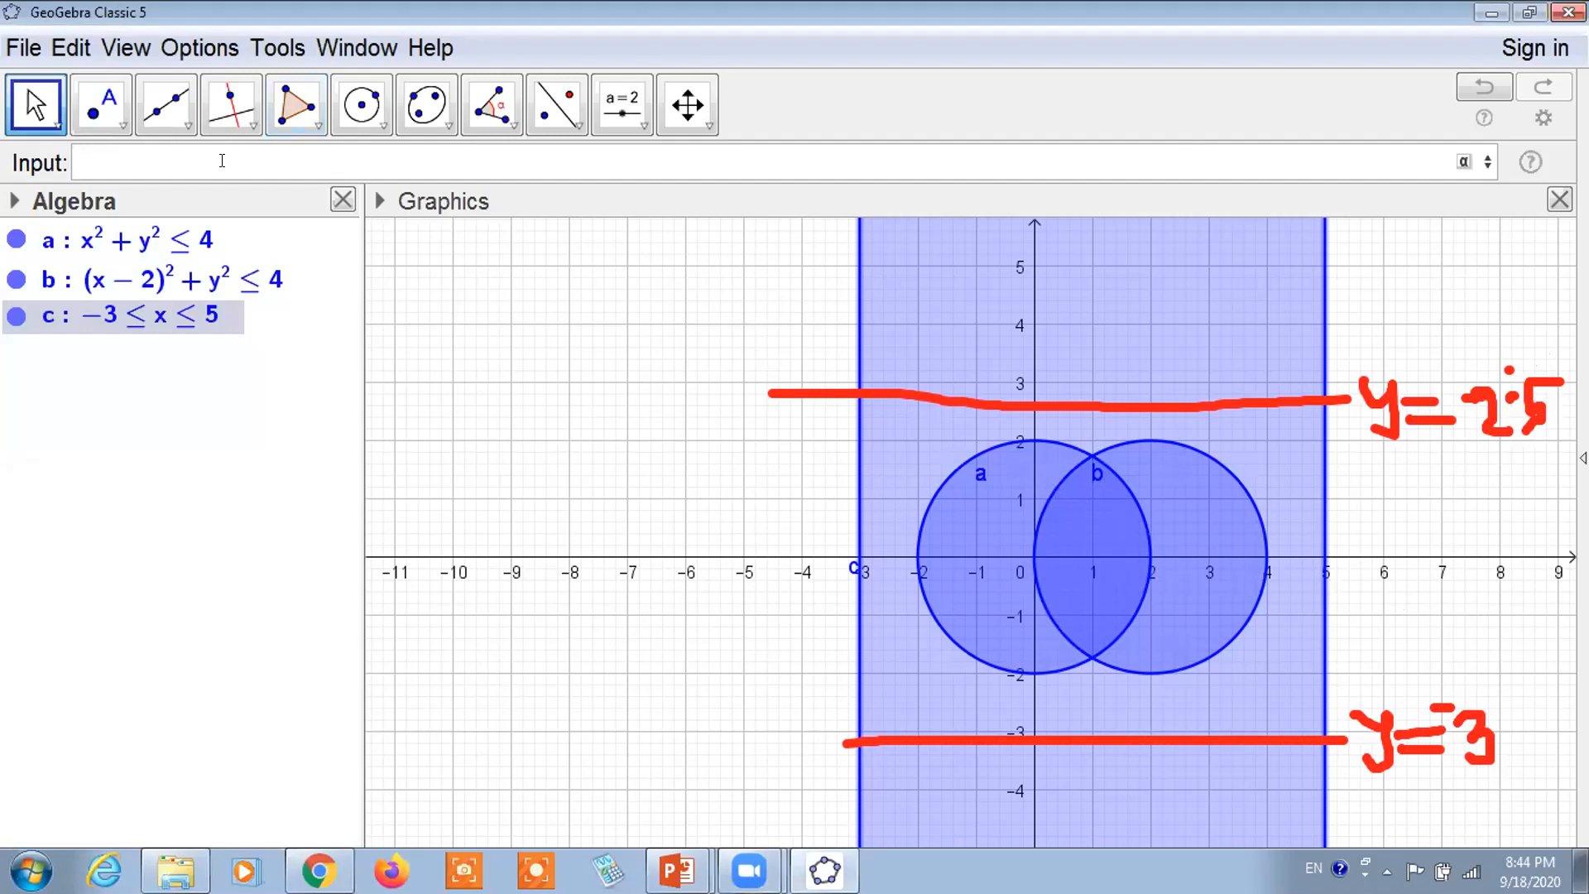
Create the region -3 ≤ y, then delete this incomplete region d
{"action": "type", "text": "-3"}
{"action": "type", "text": "≤y"}
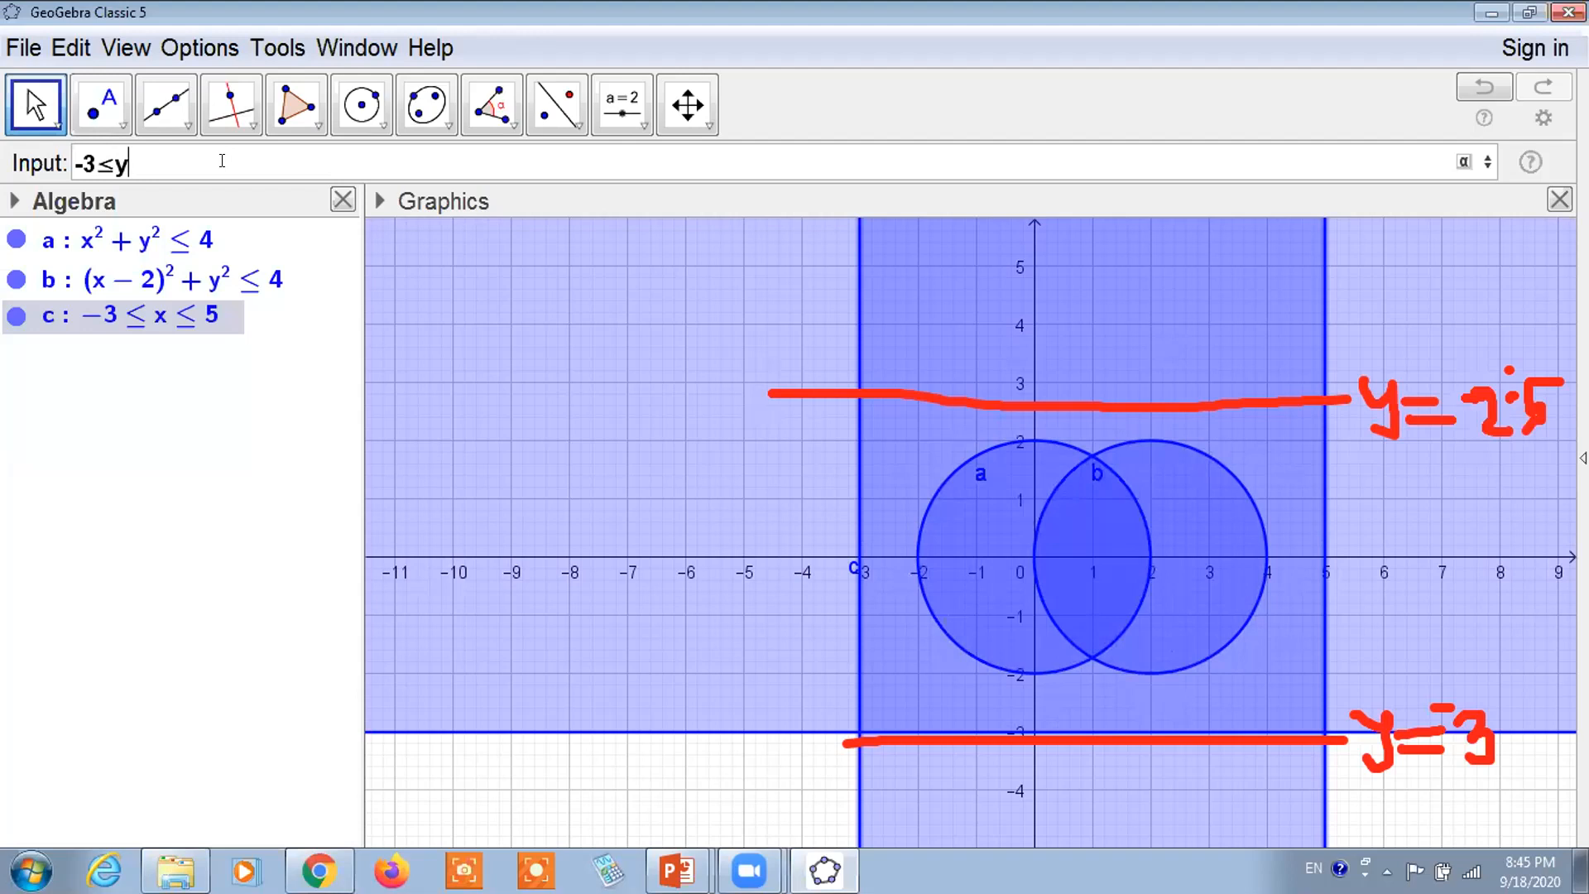
{"action": "key", "text": "Return"}
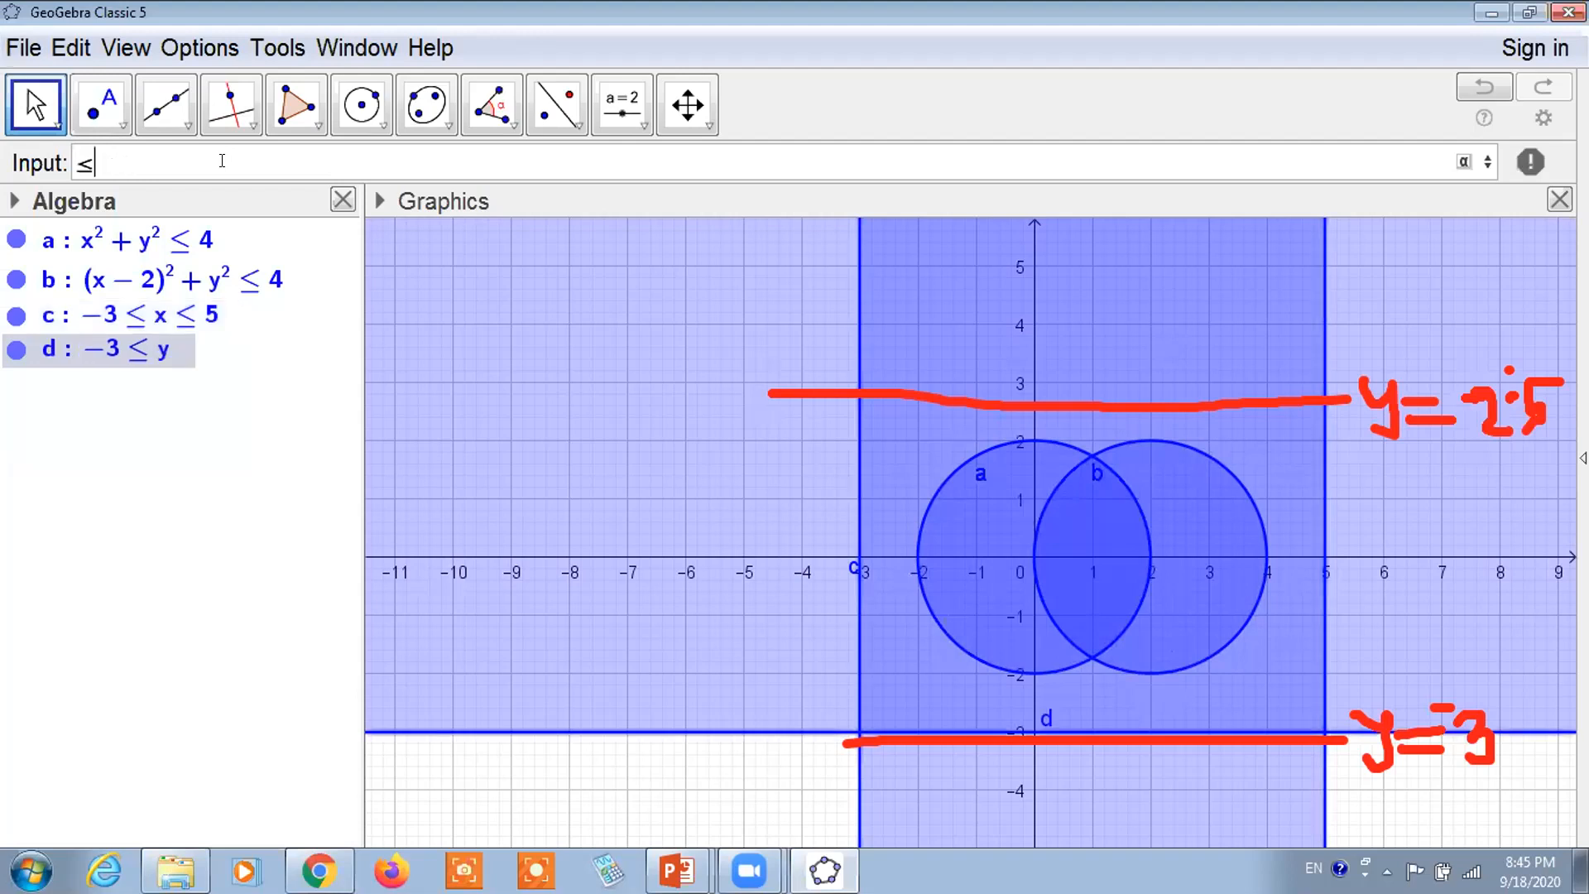
{"action": "double_click", "coordinate": [149, 348]}
{"action": "key", "text": "Escape"}
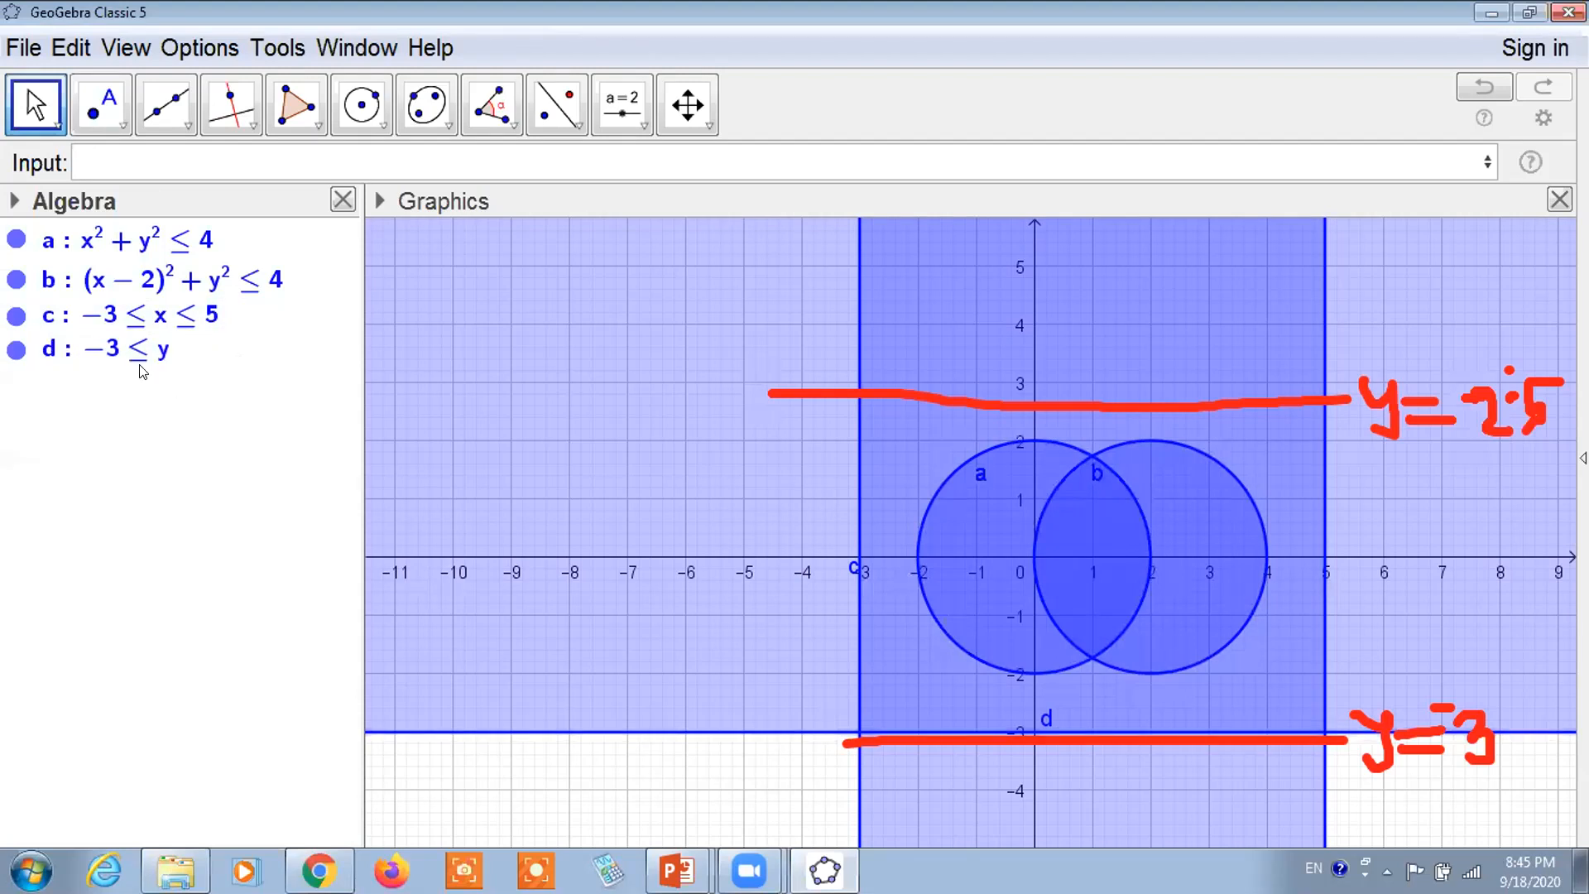
{"action": "left_click", "coordinate": [141, 364]}
{"action": "key", "text": "Delete"}
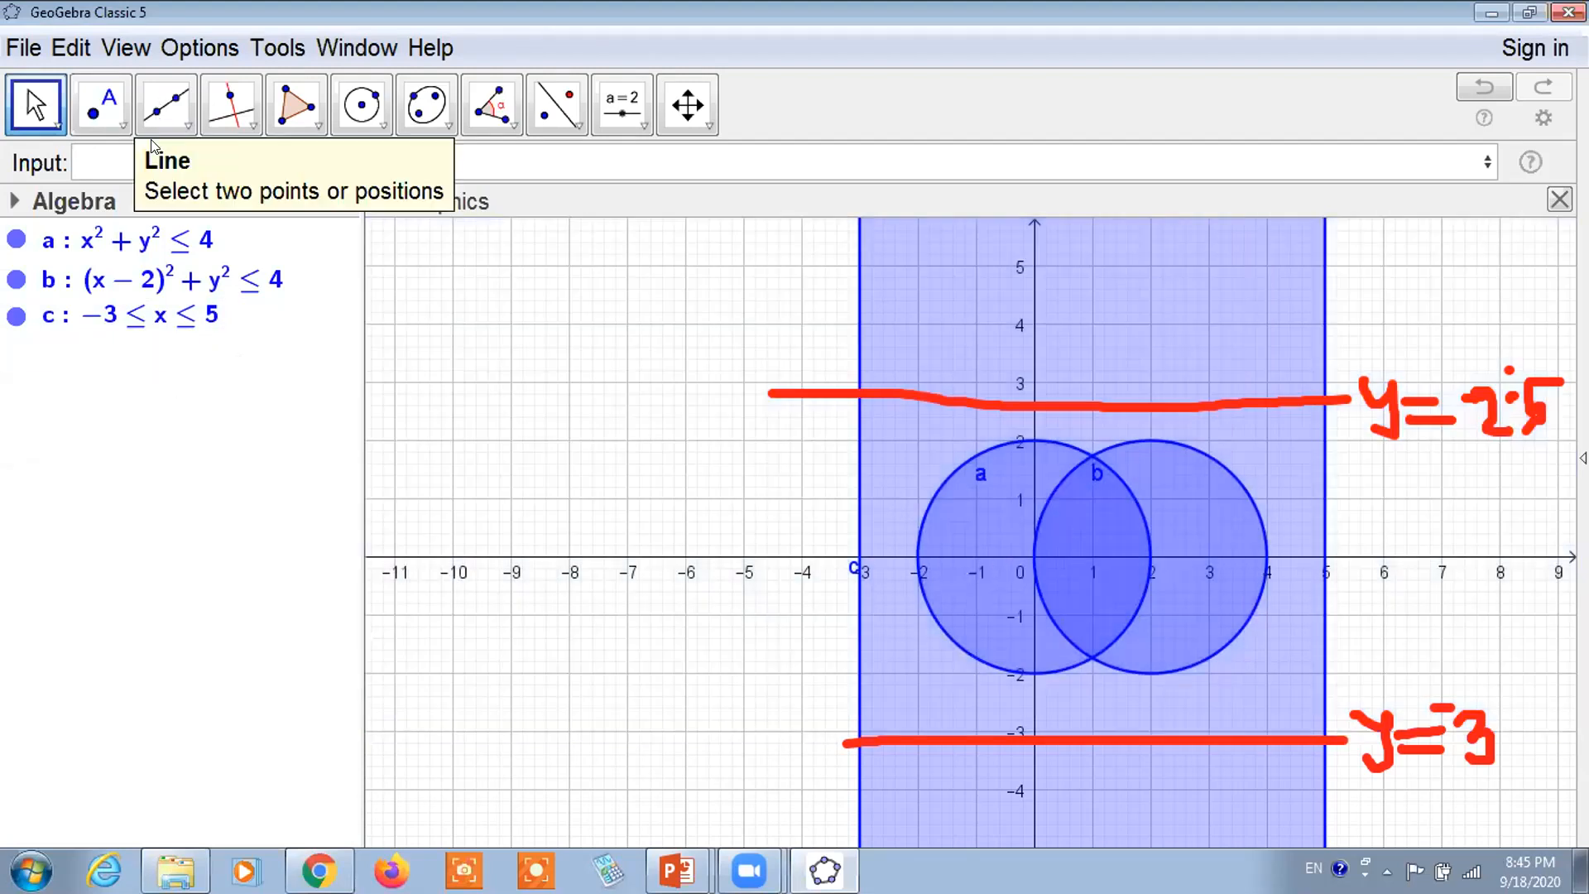
Enter -3<=y<=2.5 to create the horizontal band d
{"action": "left_click", "coordinate": [113, 157]}
{"action": "type", "text": "-3"}
{"action": "type", "text": "<="}
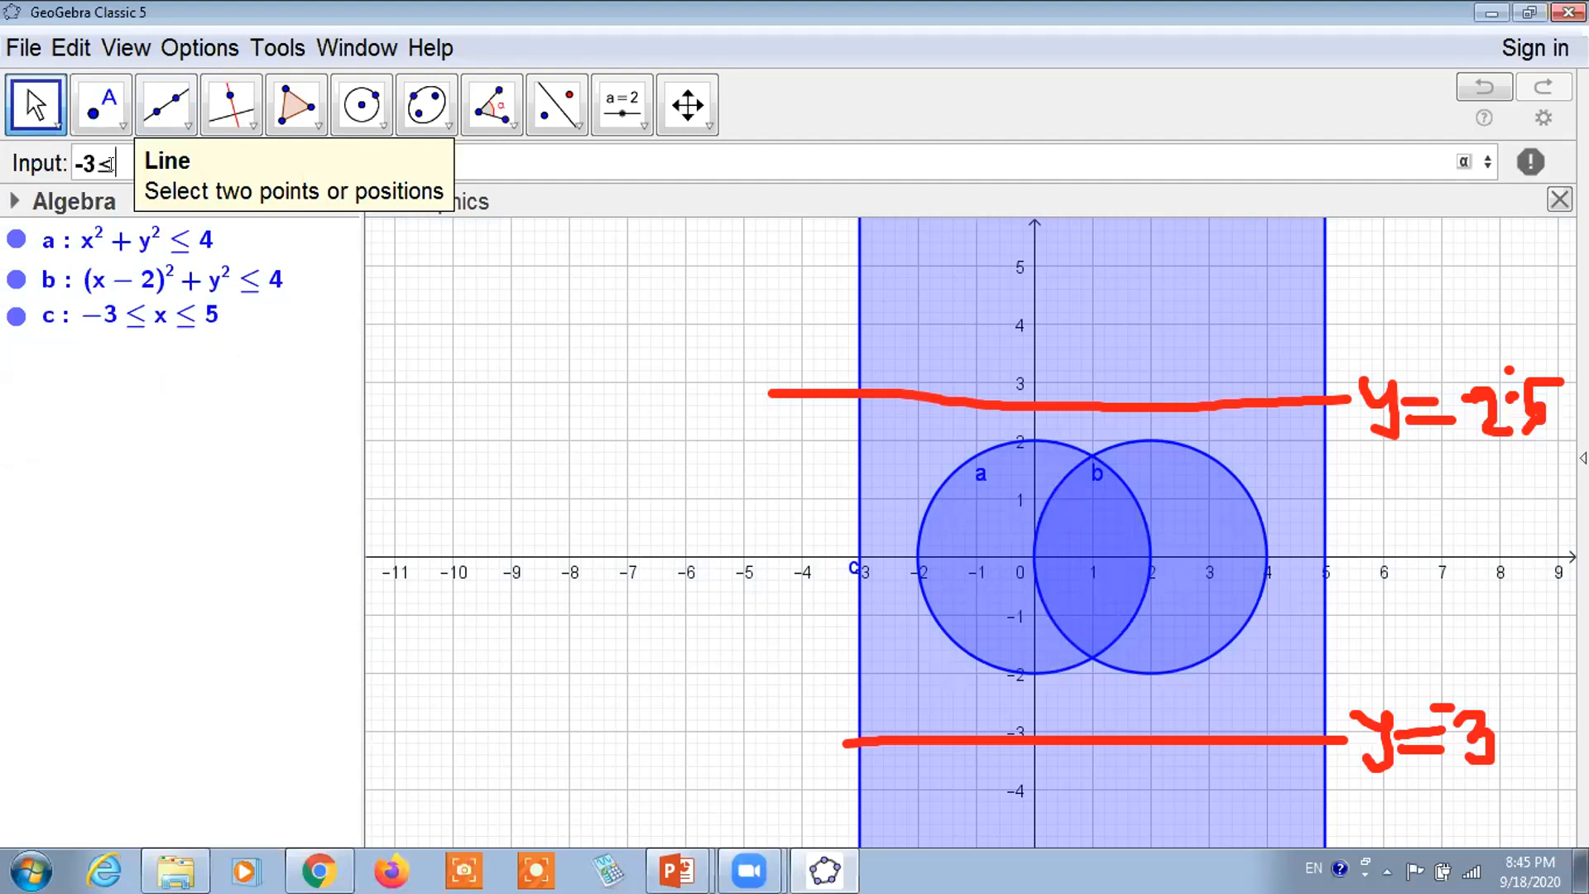
{"action": "type", "text": "y"}
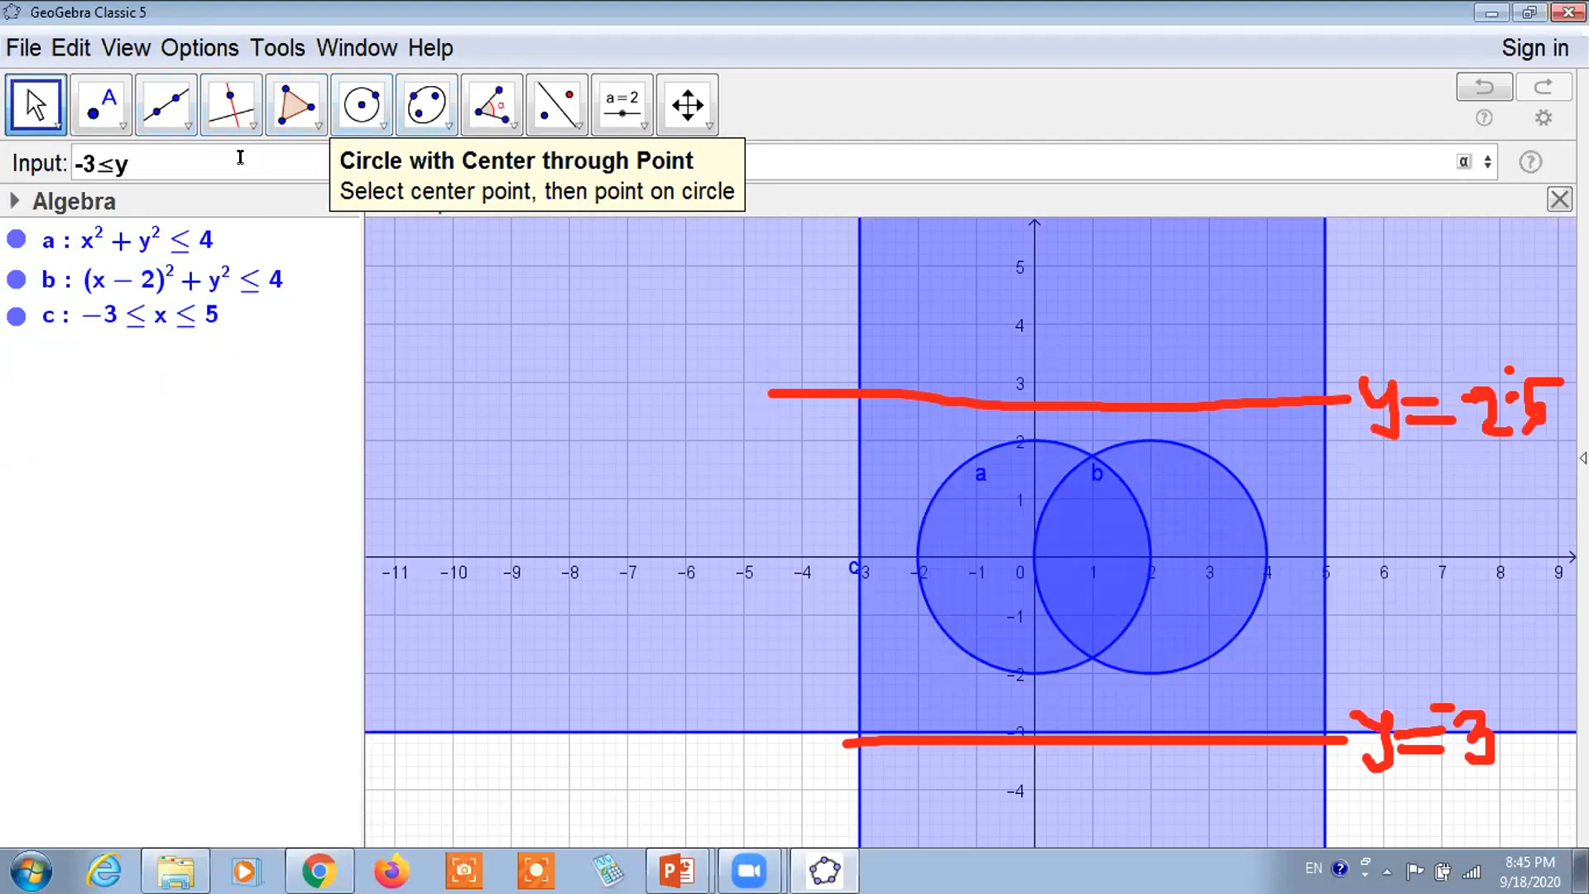
{"action": "type", "text": "<="}
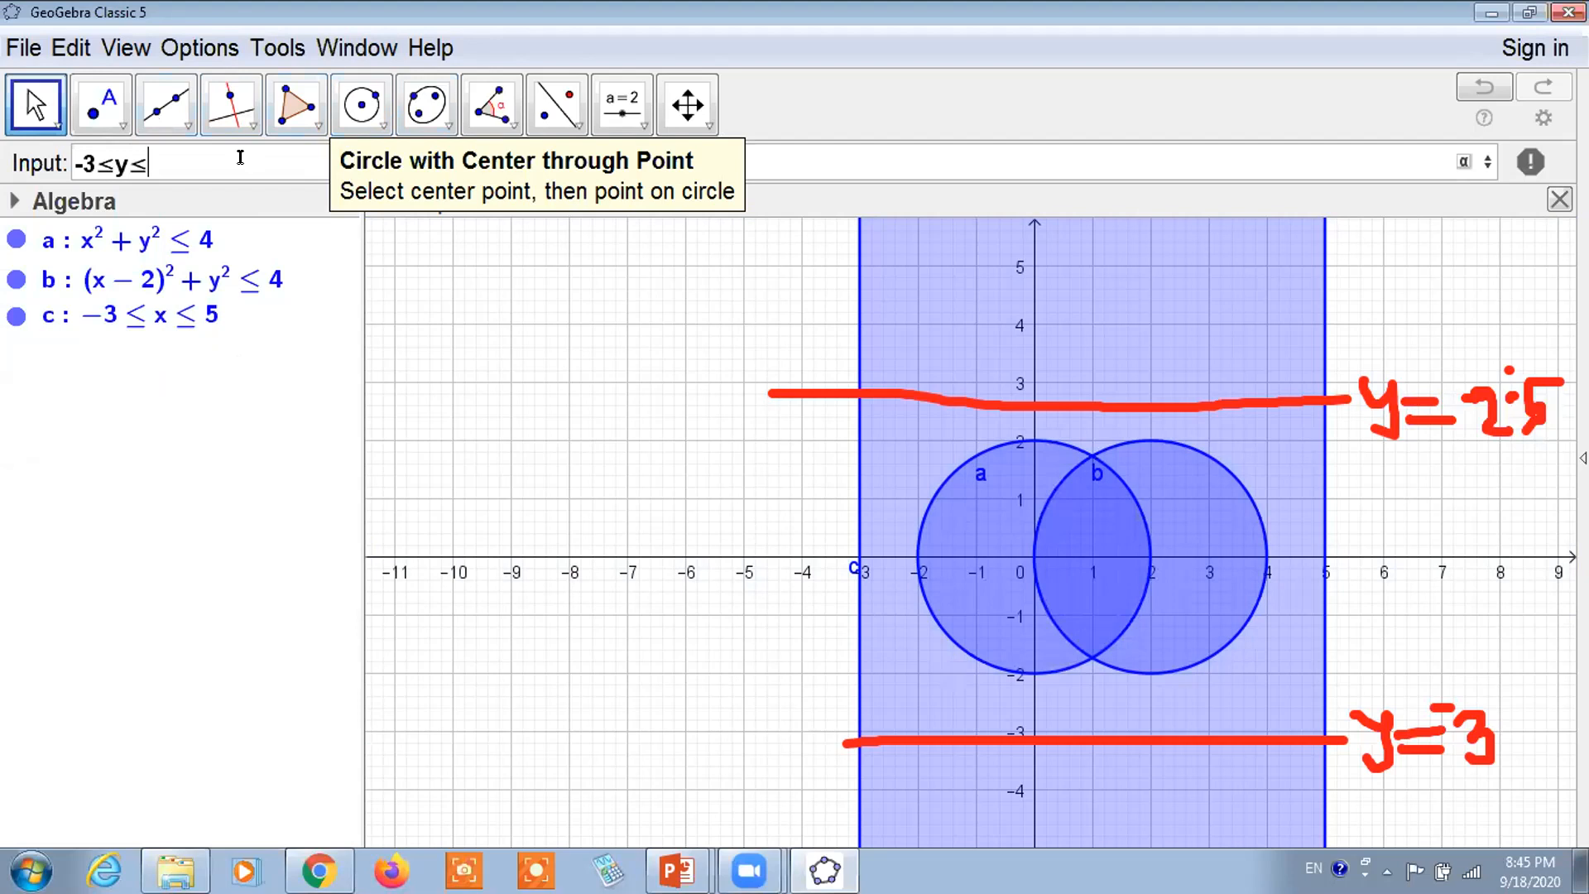
{"action": "type", "text": "2.5"}
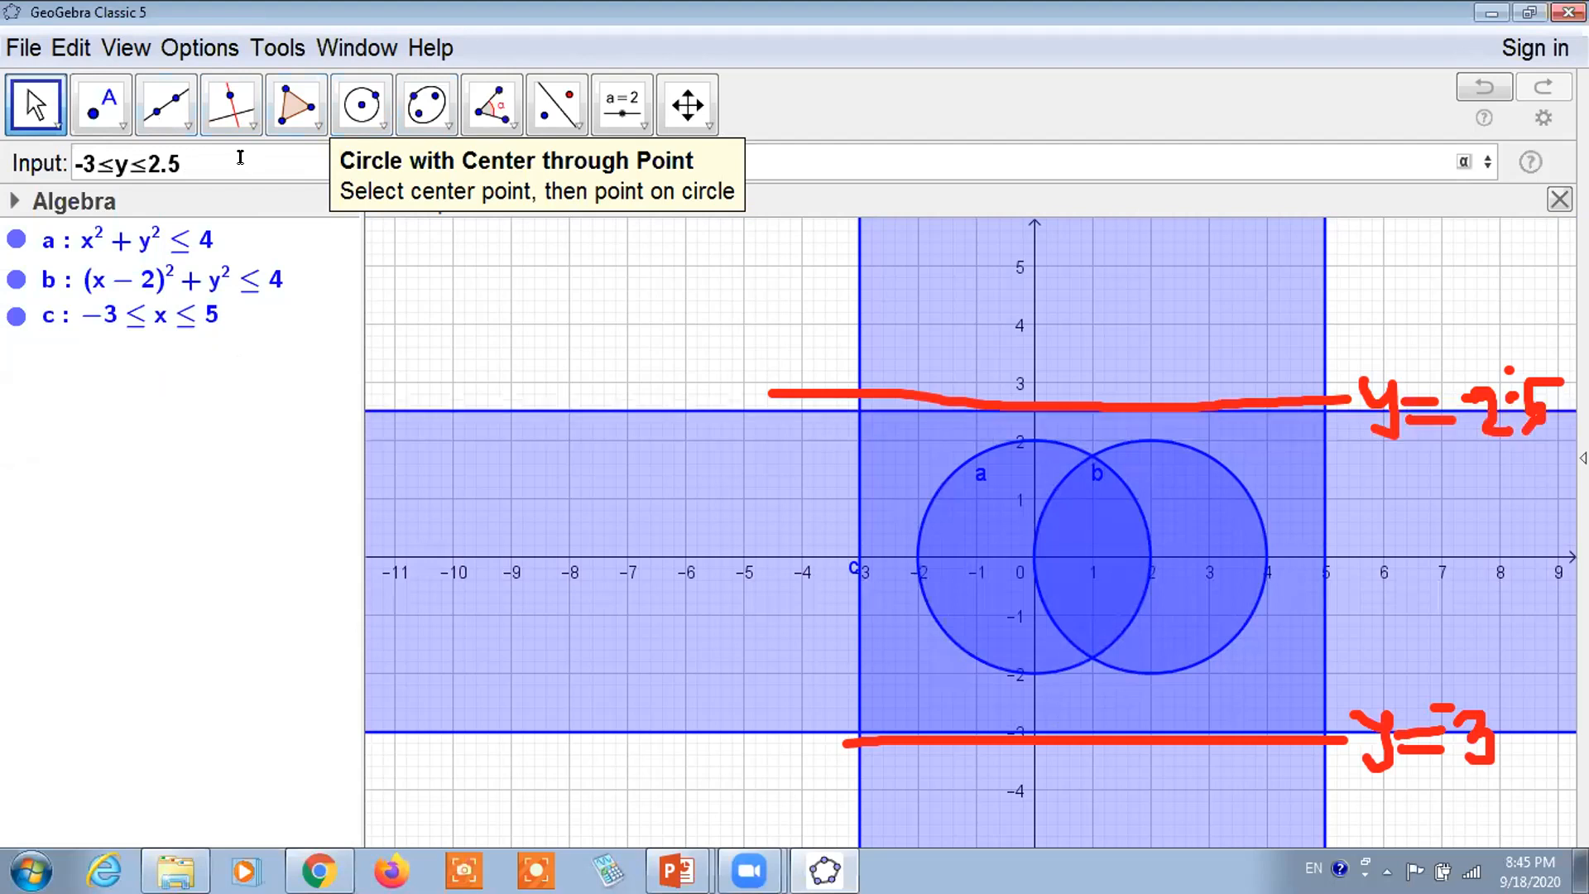
{"action": "key", "text": "Return"}
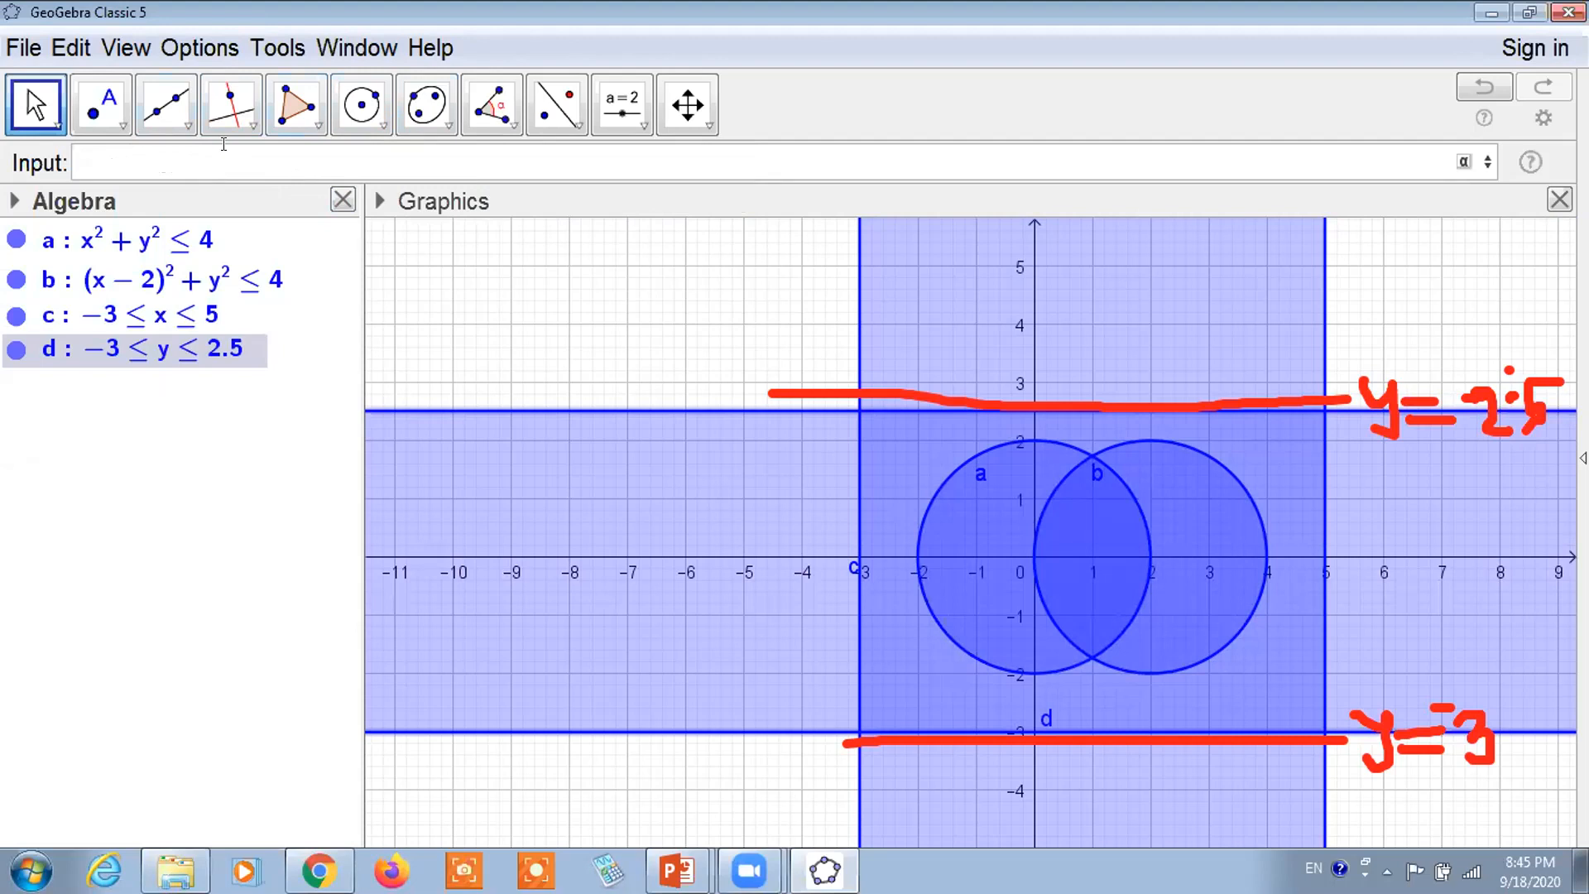
{"action": "type", "text": "c"}
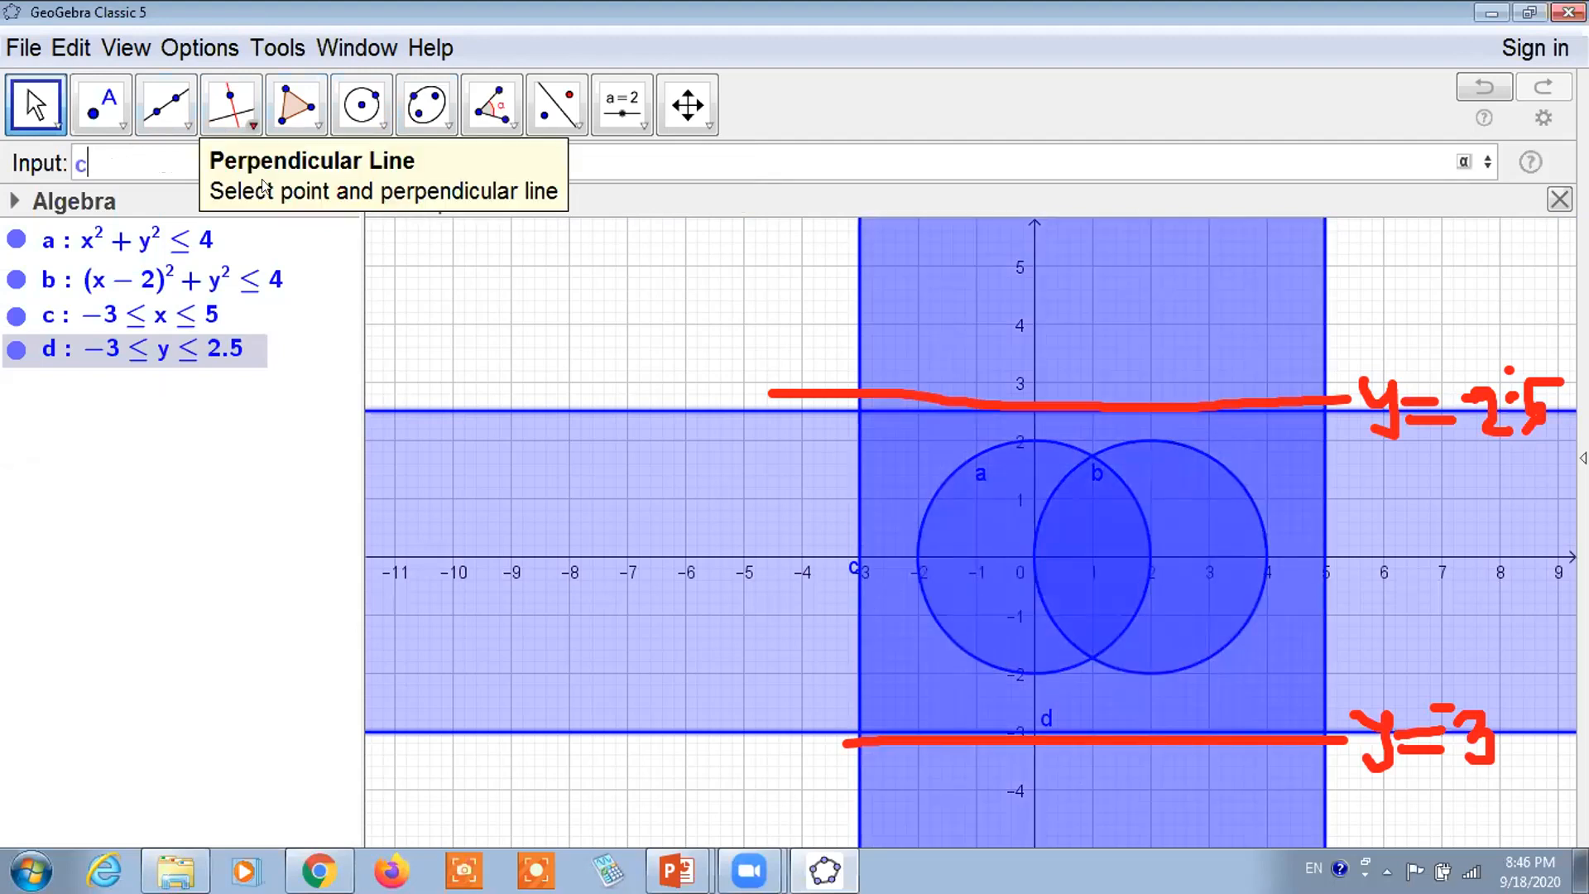
{"action": "left_click", "coordinate": [1462, 162]}
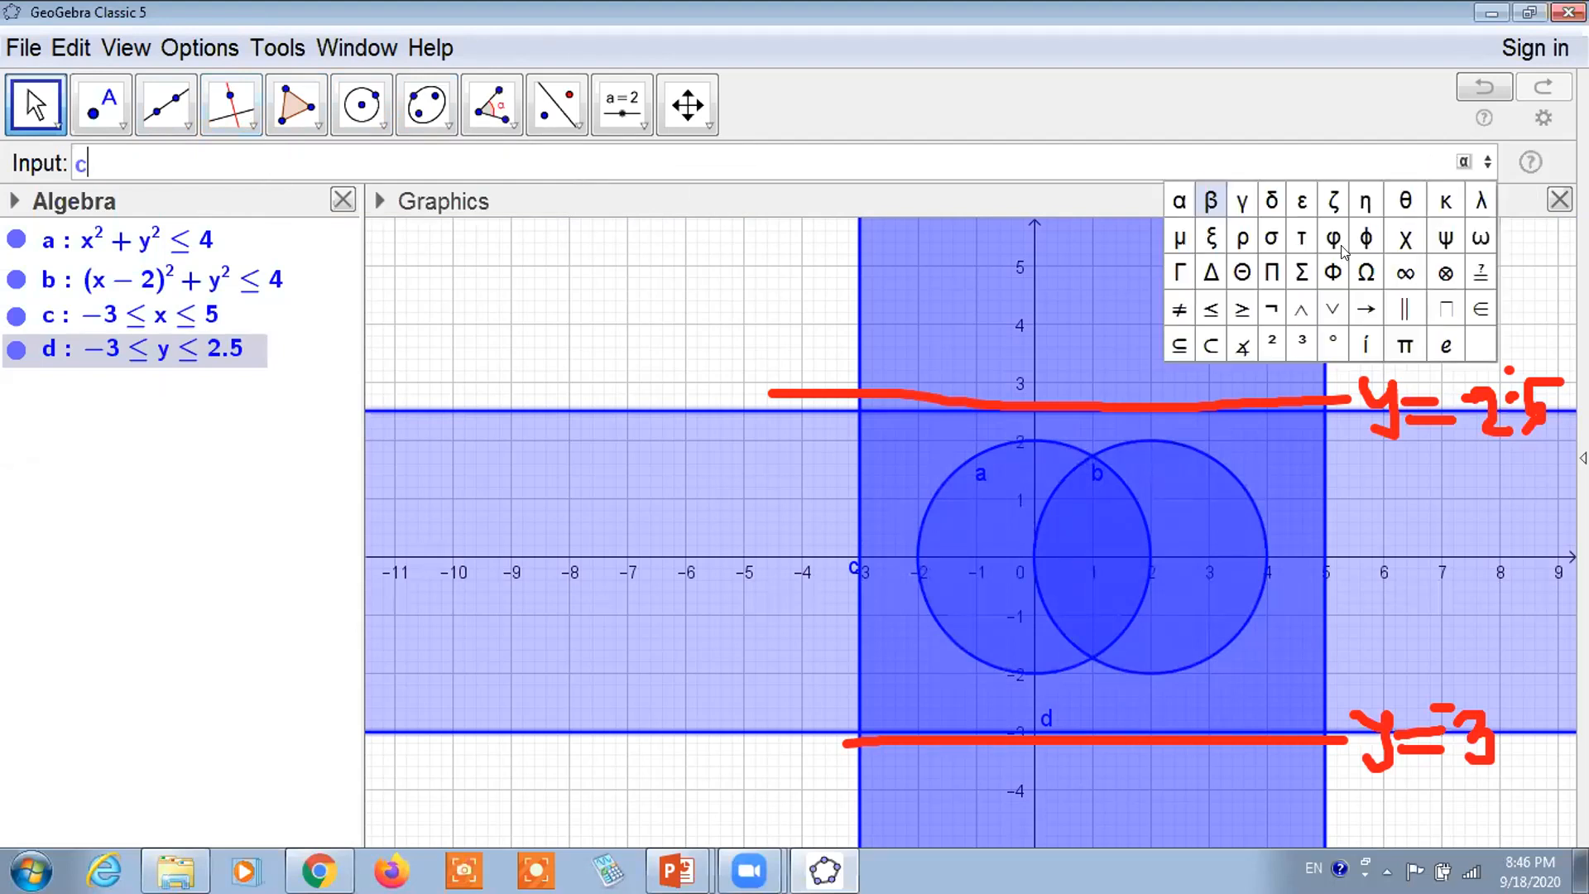
Finish the expression c ∧ d to create the rectangle region e
{"action": "left_click", "coordinate": [1303, 311]}
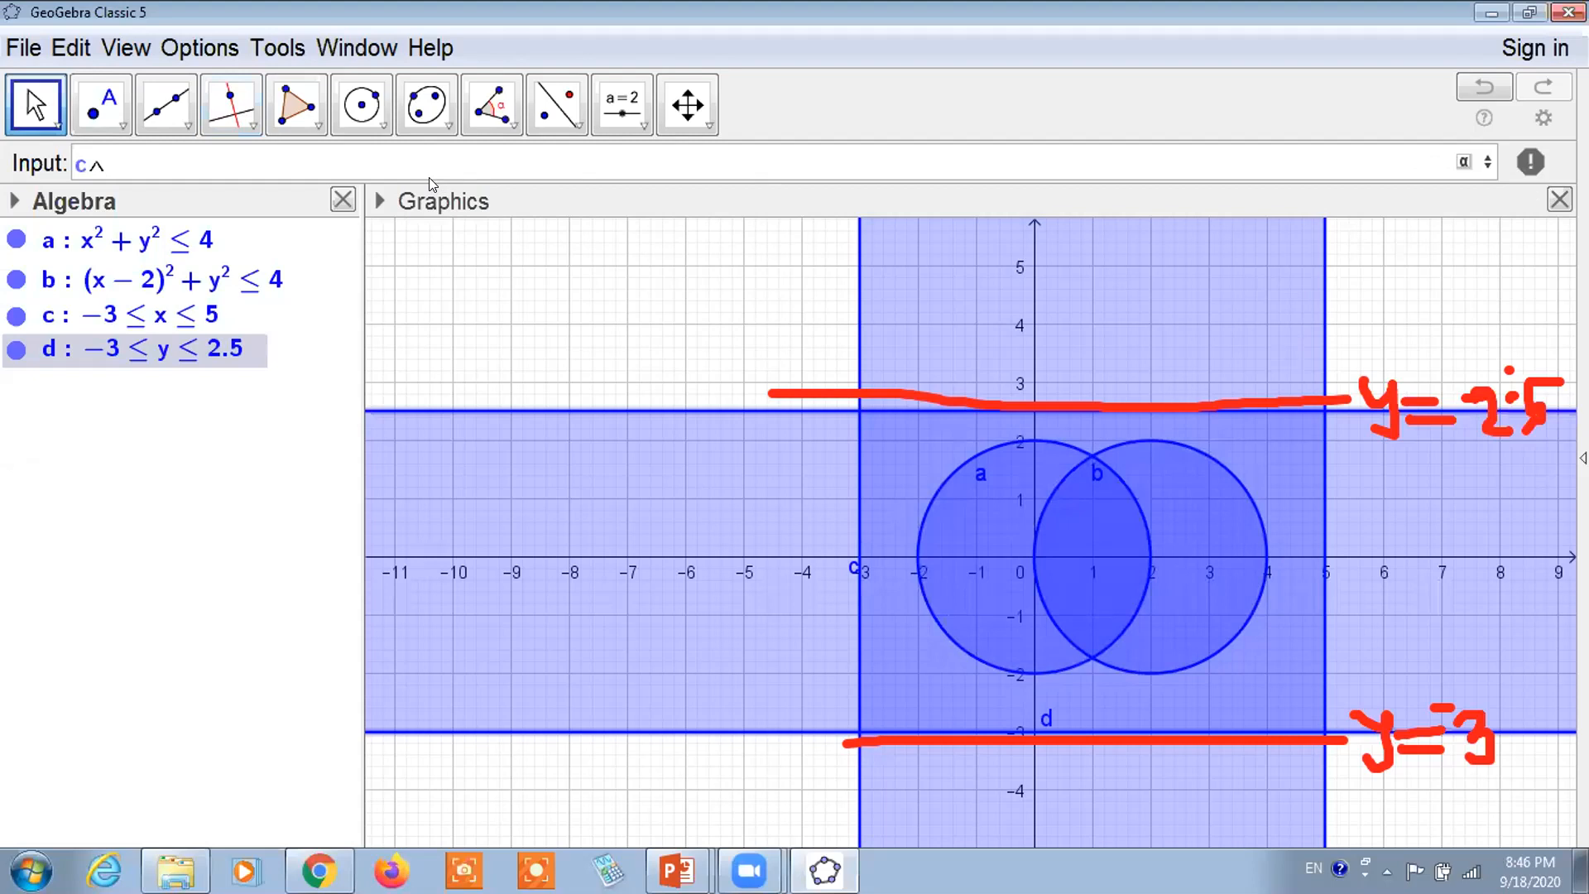
{"action": "type", "text": "d"}
{"action": "key", "text": "Return"}
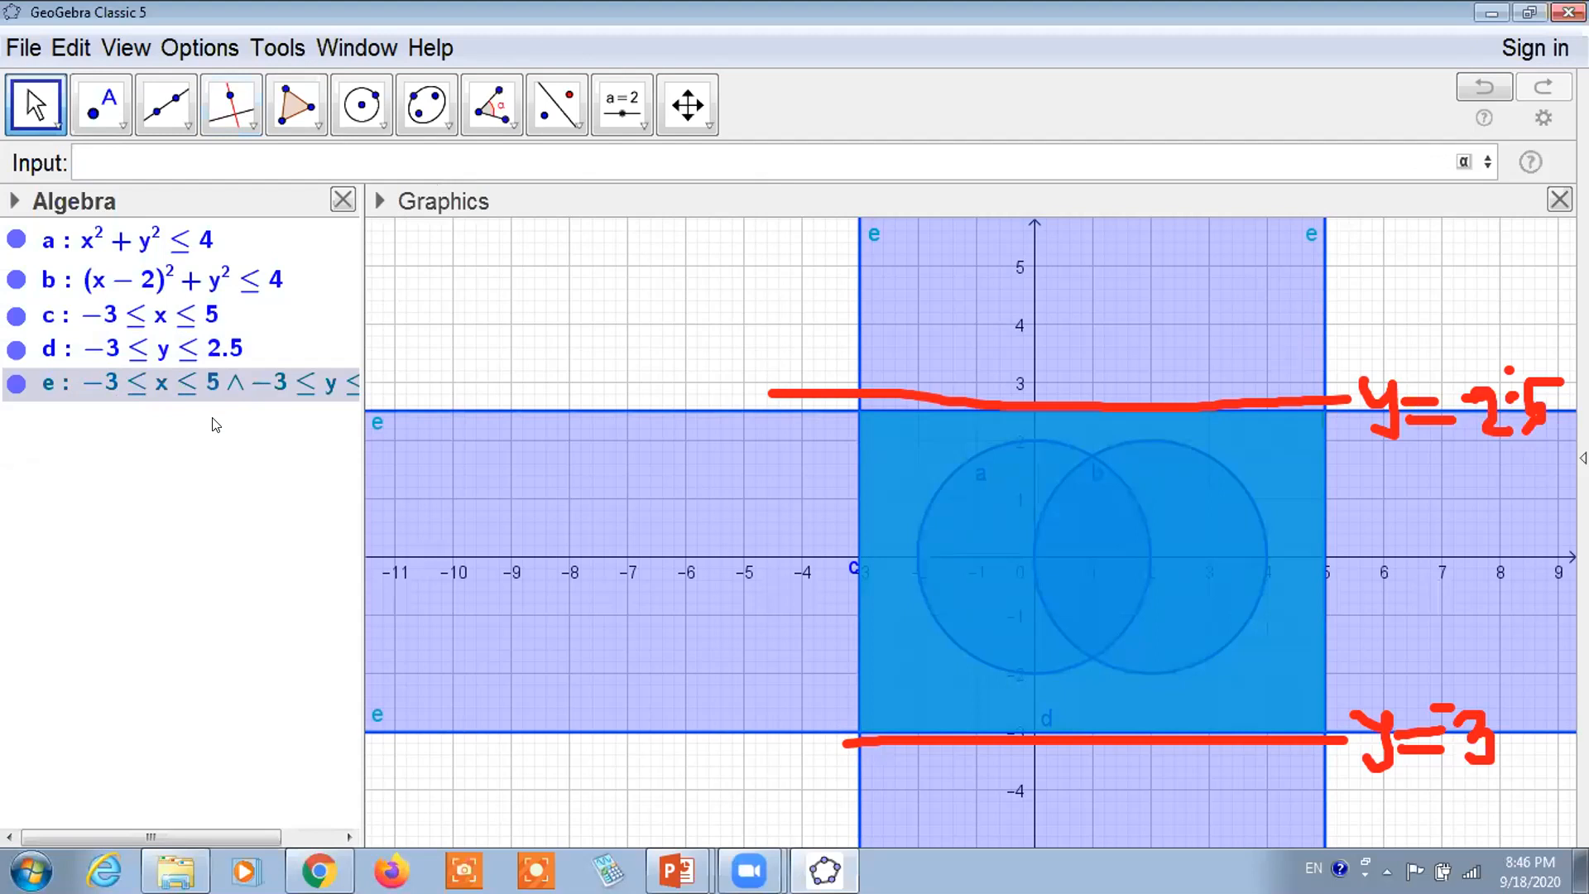
Hide region e and erase the red hand-drawn guide lines
{"action": "left_click", "coordinate": [12, 384]}
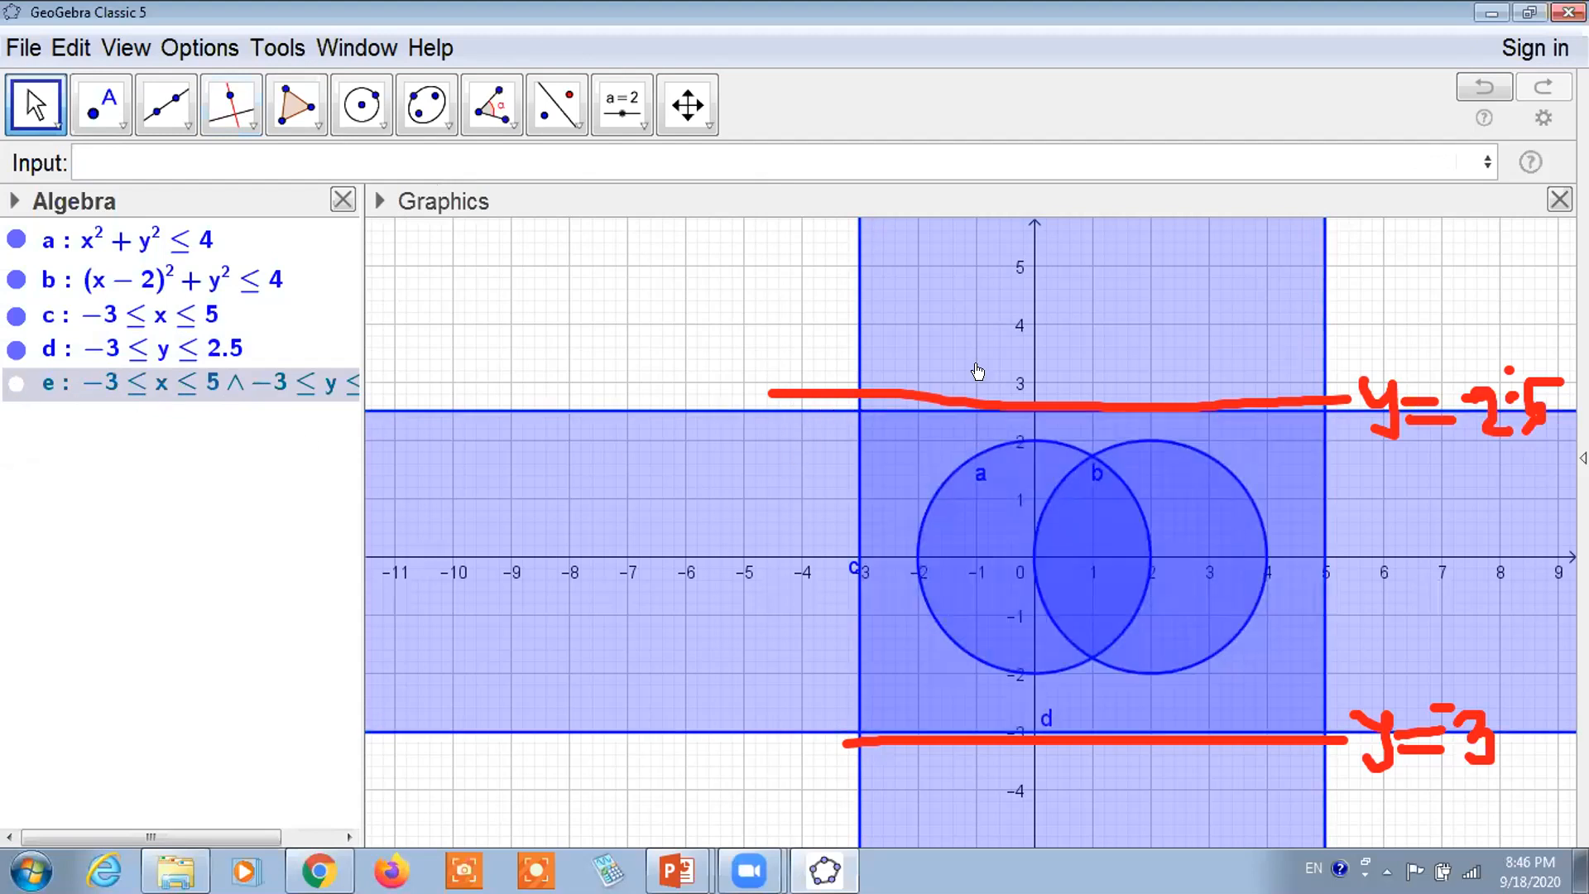
{"action": "left_click", "coordinate": [1160, 120]}
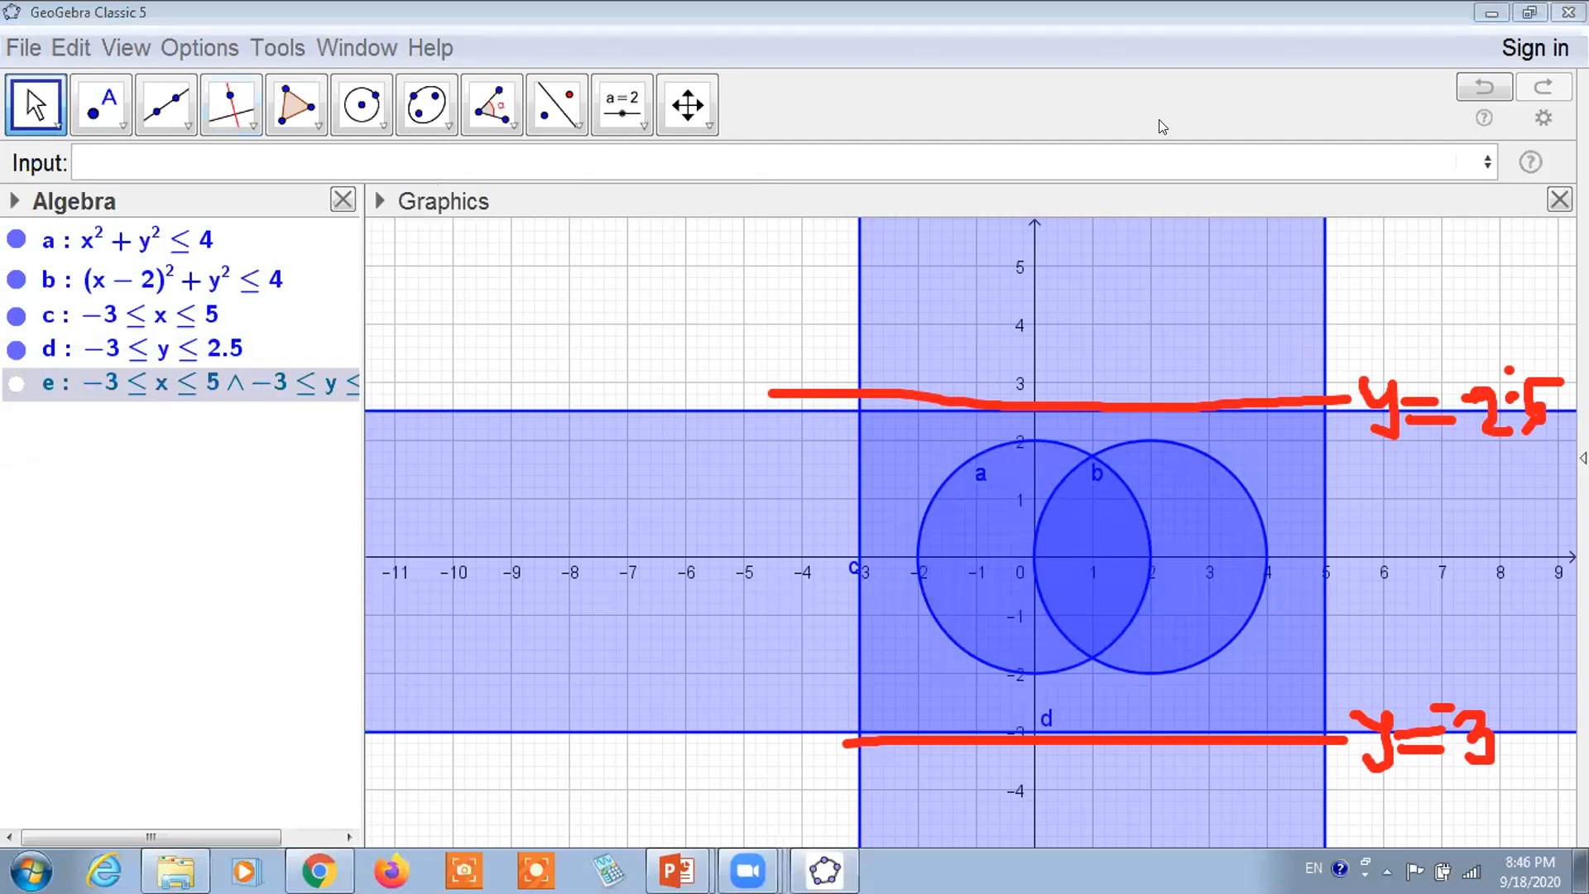
{"action": "left_click", "coordinate": [1245, 133]}
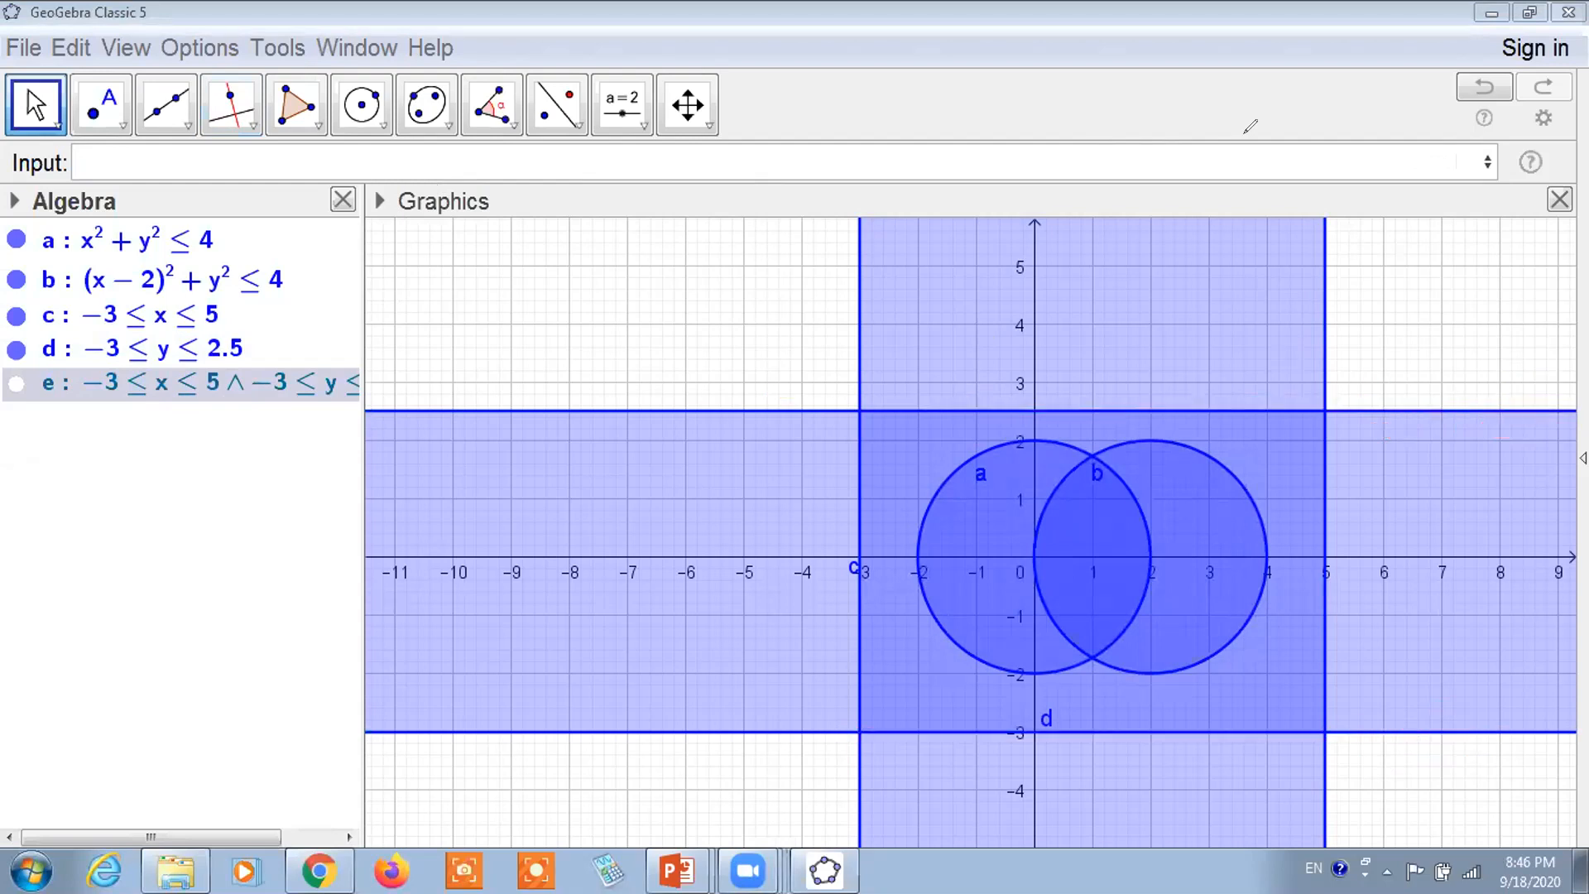
Reduce the outline line thickness of bands c and d in Object Properties > Style
{"action": "left_click", "coordinate": [902, 531]}
{"action": "right_click", "coordinate": [864, 414]}
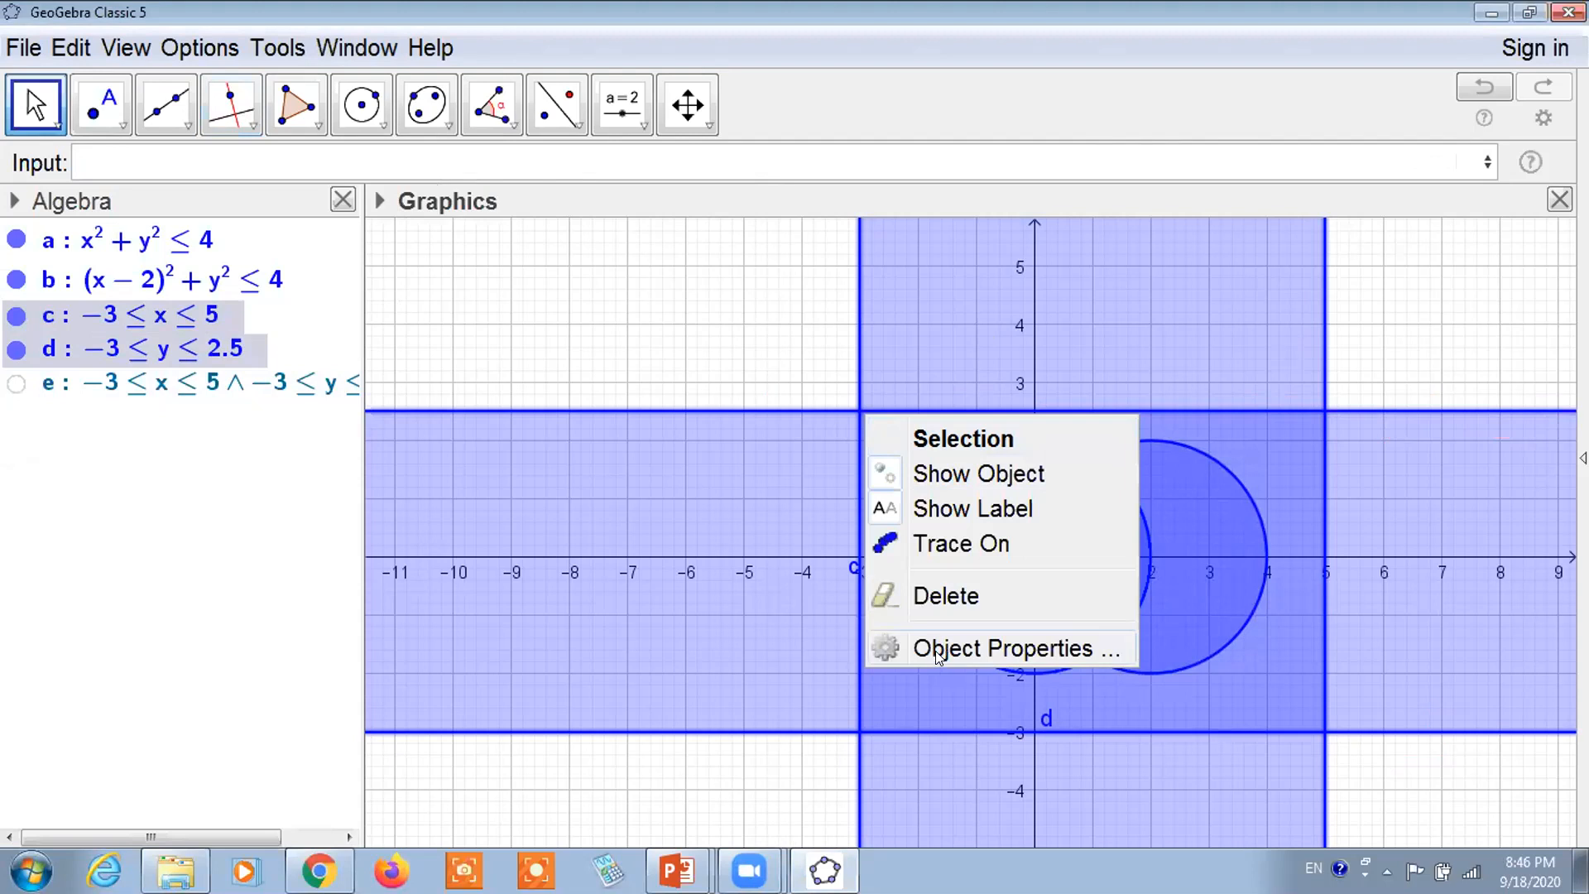
{"action": "left_click", "coordinate": [938, 652]}
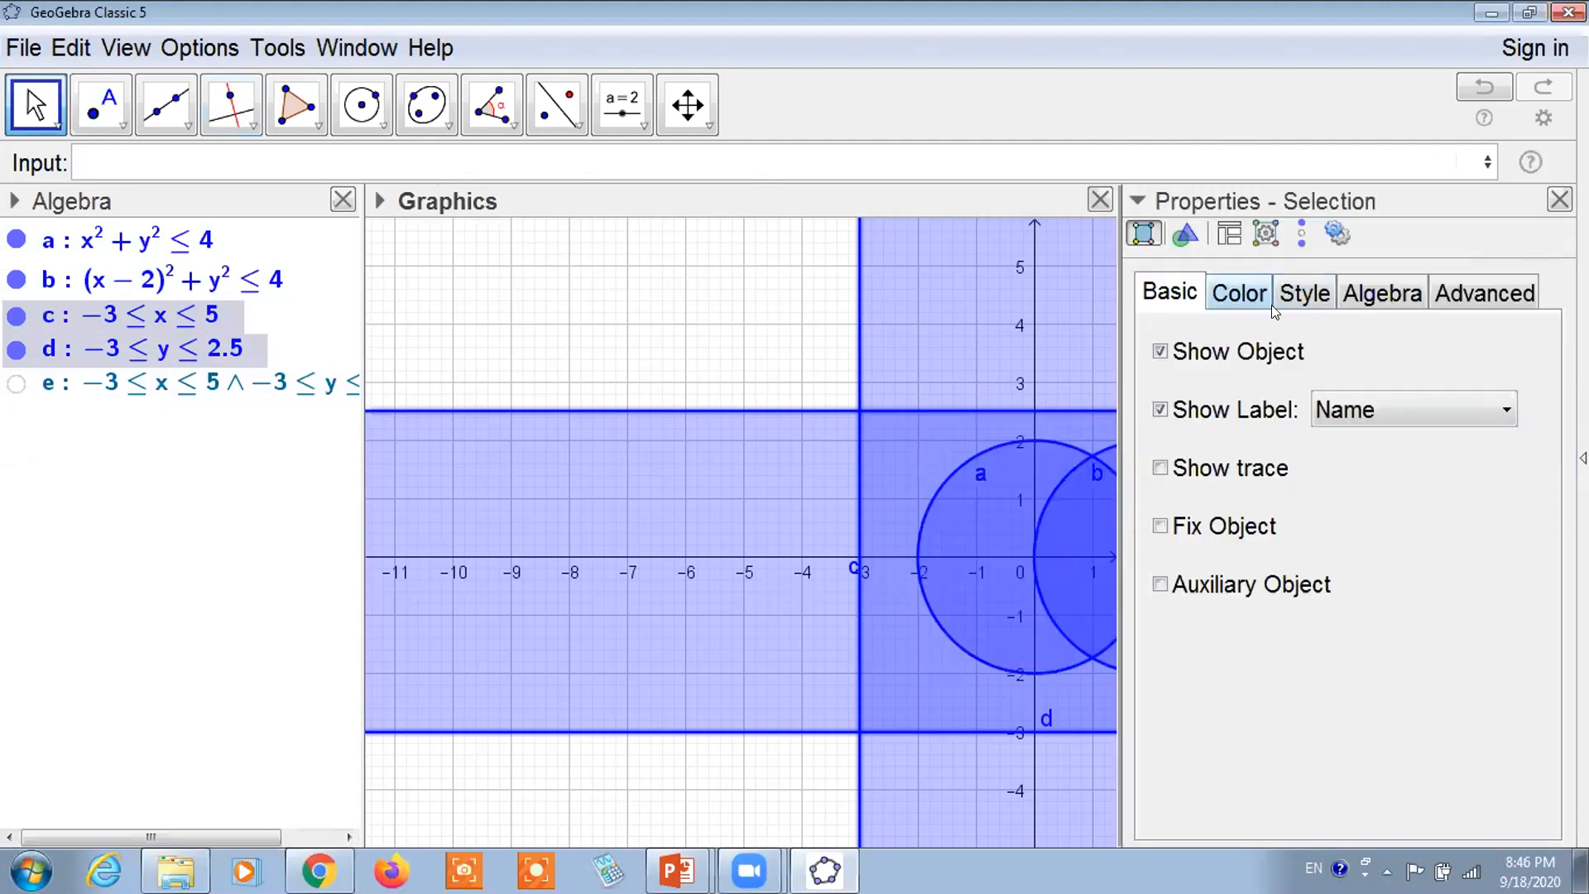
{"action": "left_click", "coordinate": [1299, 298]}
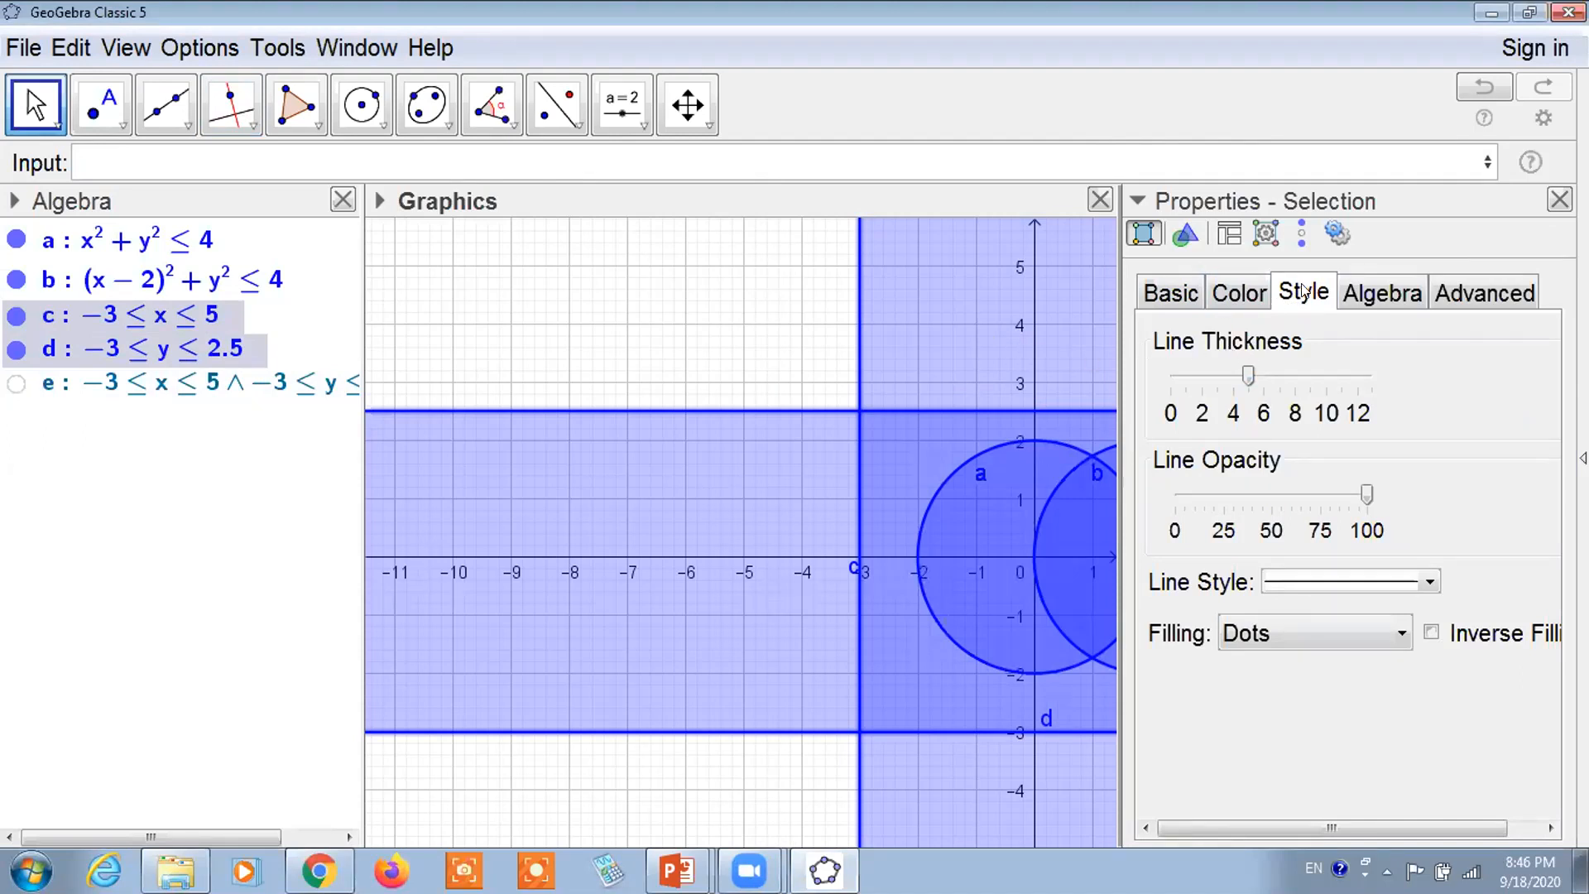
{"action": "left_click_drag", "start_coordinate": [1248, 367], "coordinate": [1170, 381]}
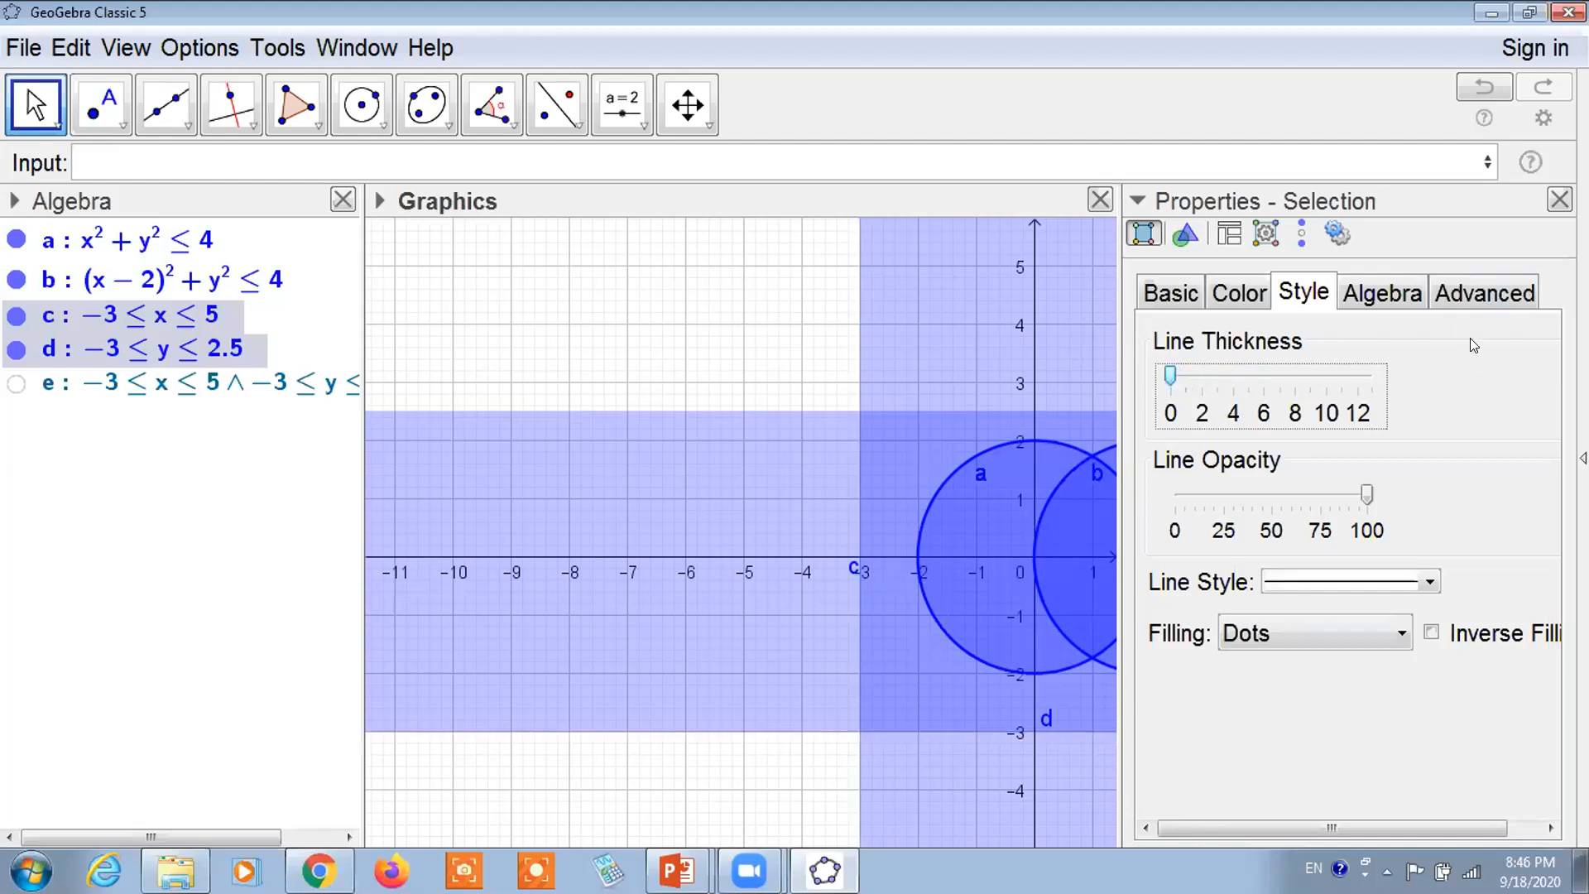
{"action": "left_click", "coordinate": [1560, 199]}
Show region e and set its line thickness to 0 to remove its border
{"action": "left_click", "coordinate": [19, 383]}
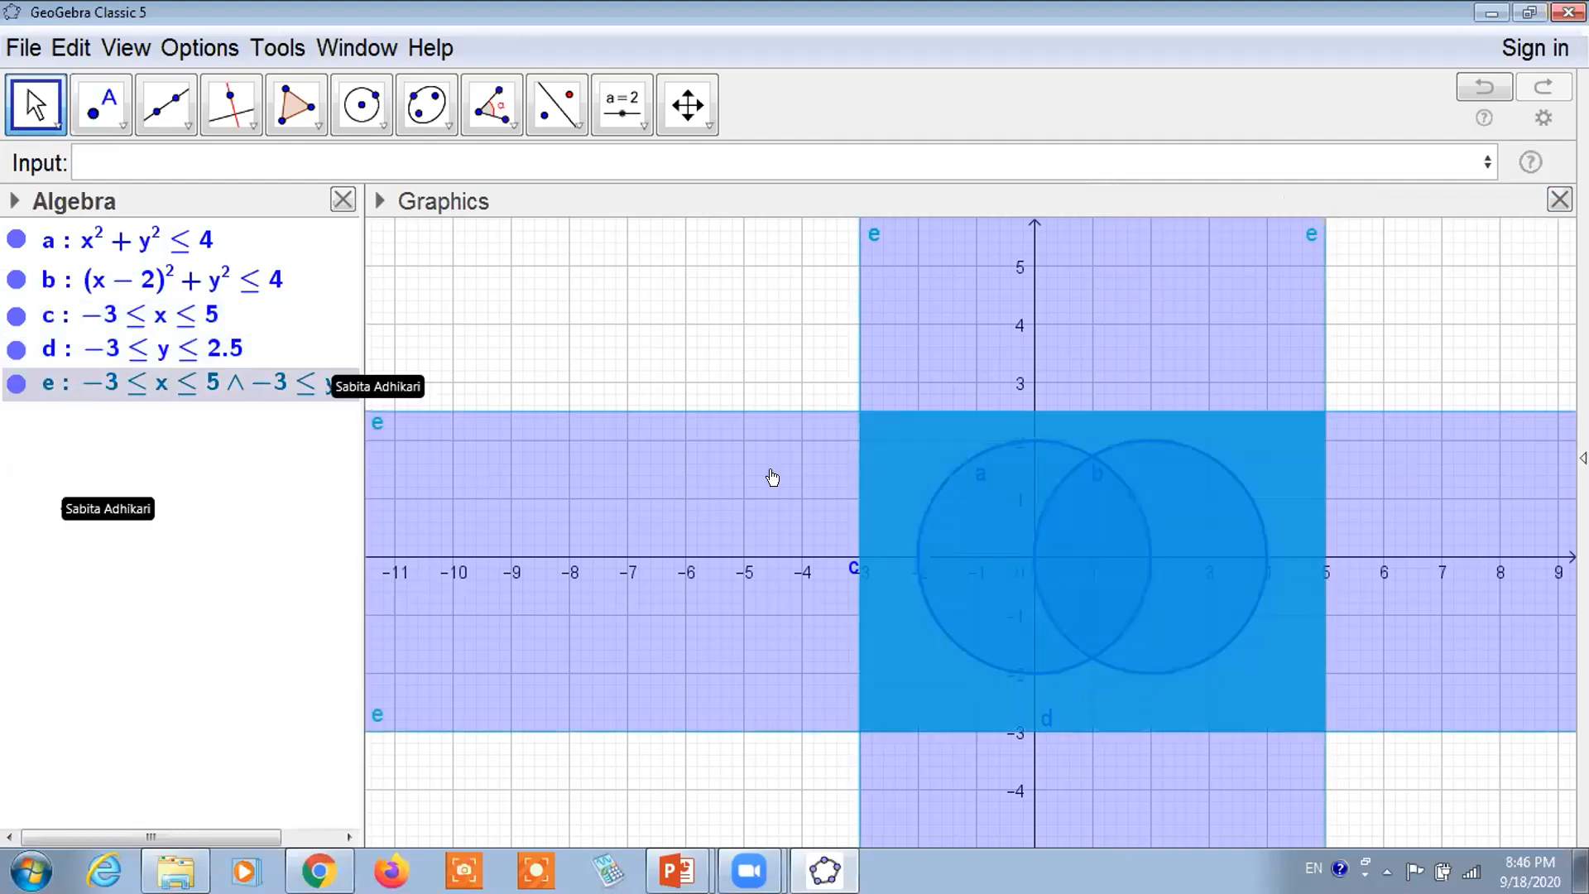
{"action": "right_click", "coordinate": [863, 418]}
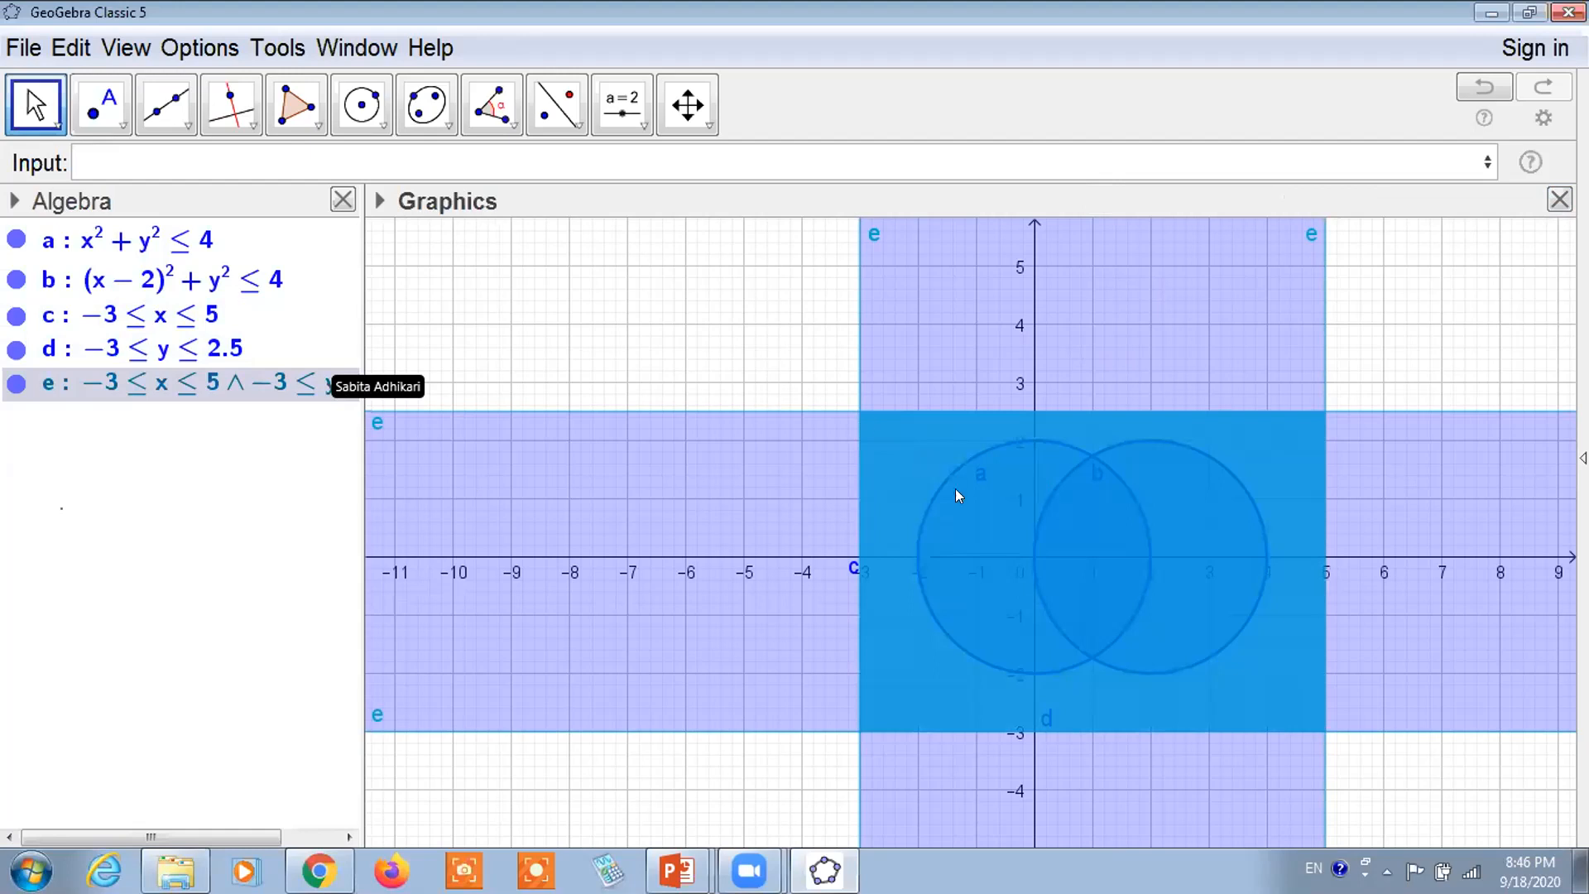
{"action": "left_click", "coordinate": [1004, 685]}
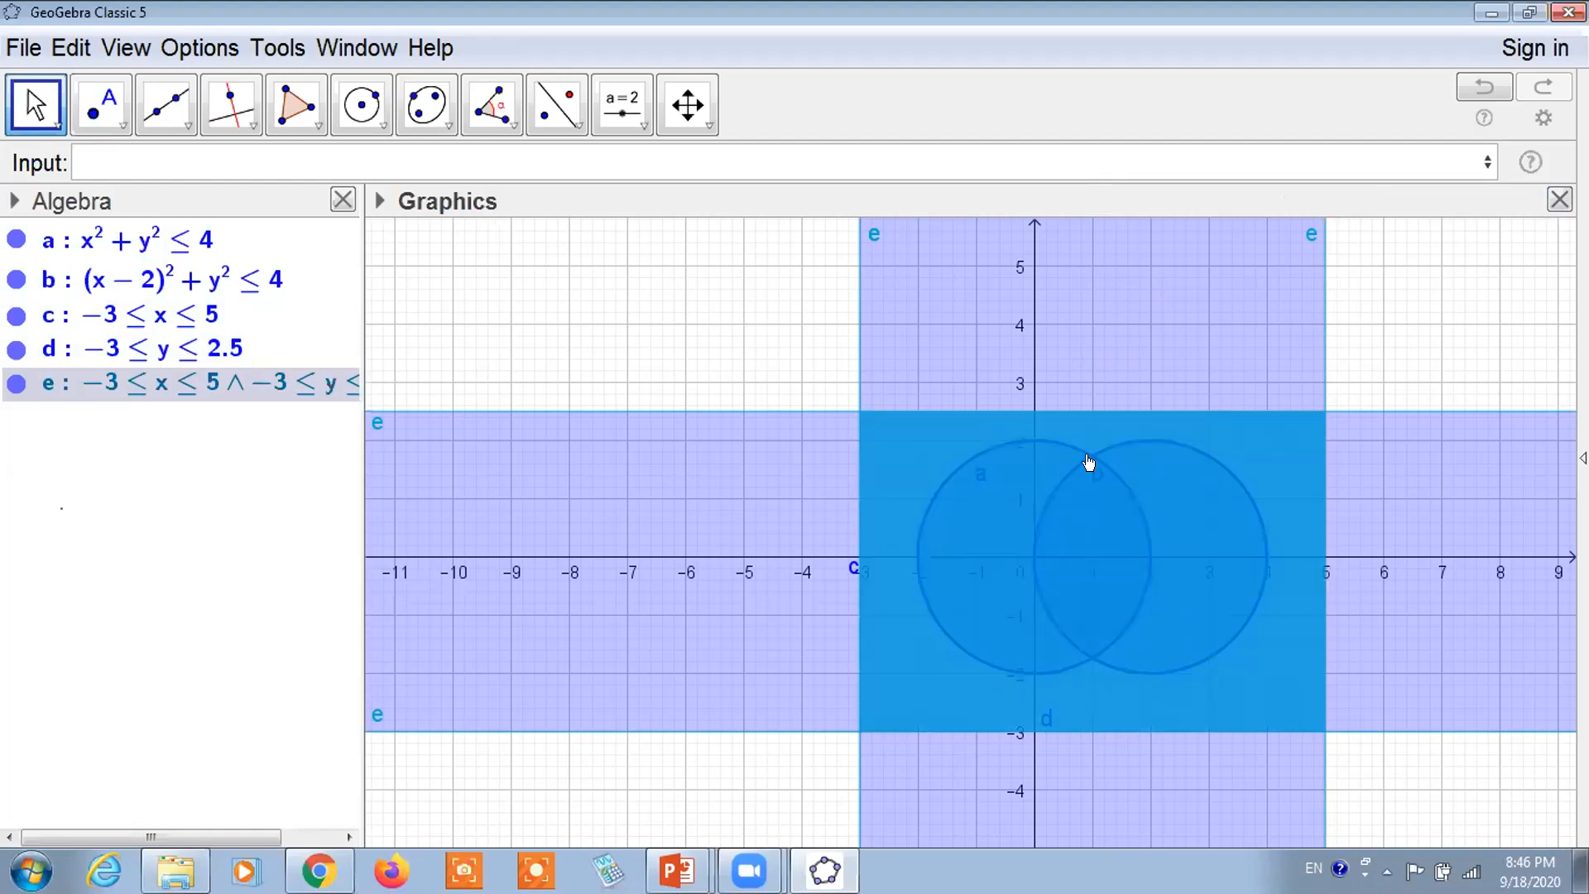
{"action": "left_click_drag", "start_coordinate": [1193, 374], "coordinate": [1176, 375]}
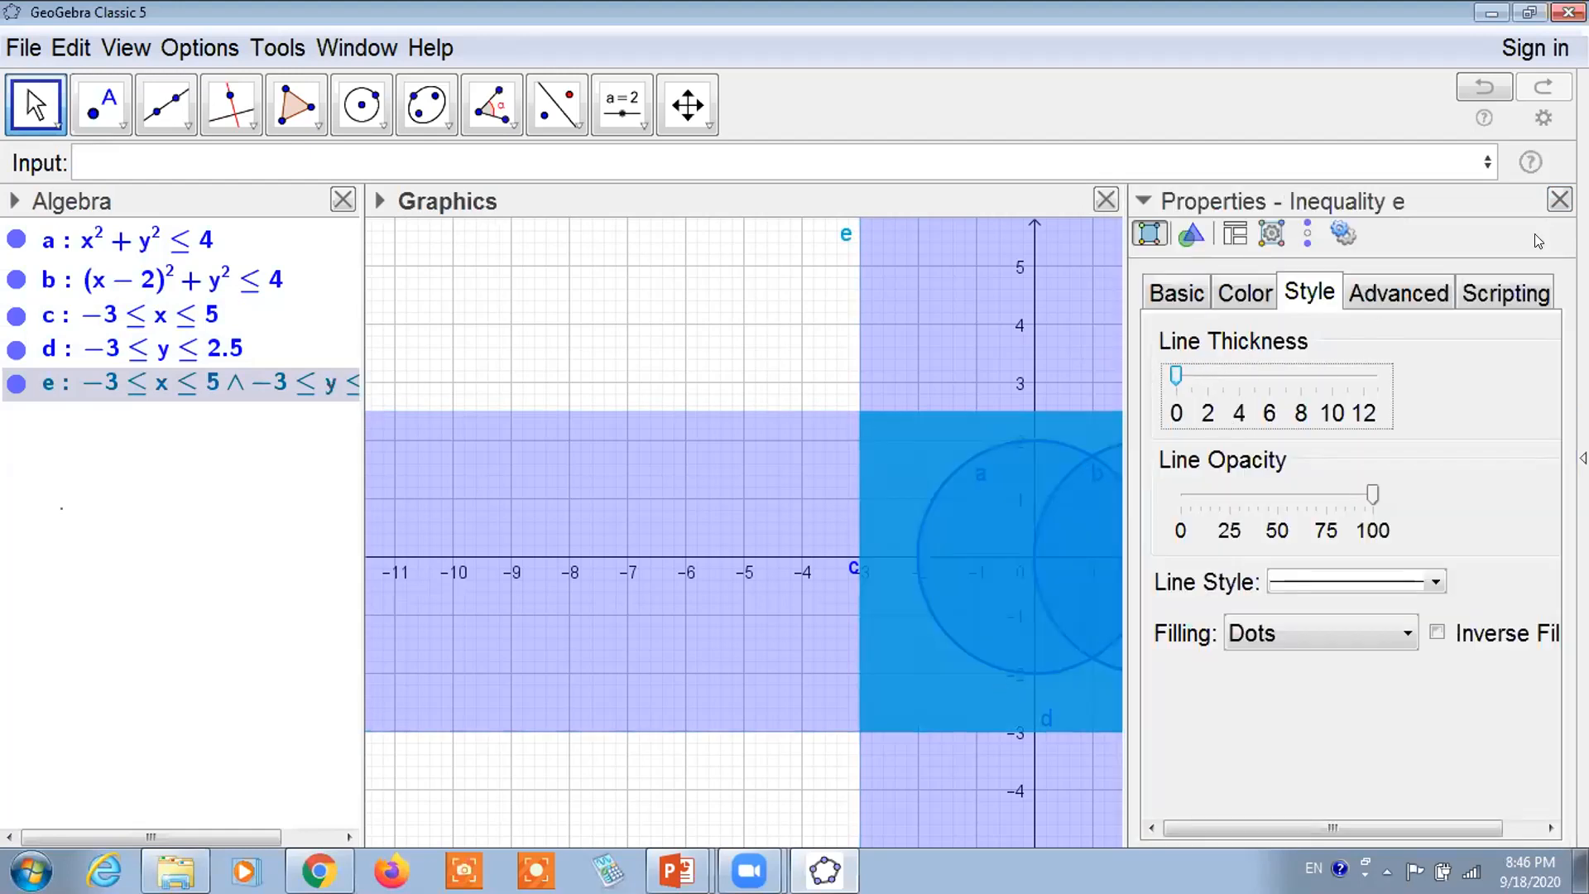
{"action": "left_click", "coordinate": [1559, 199]}
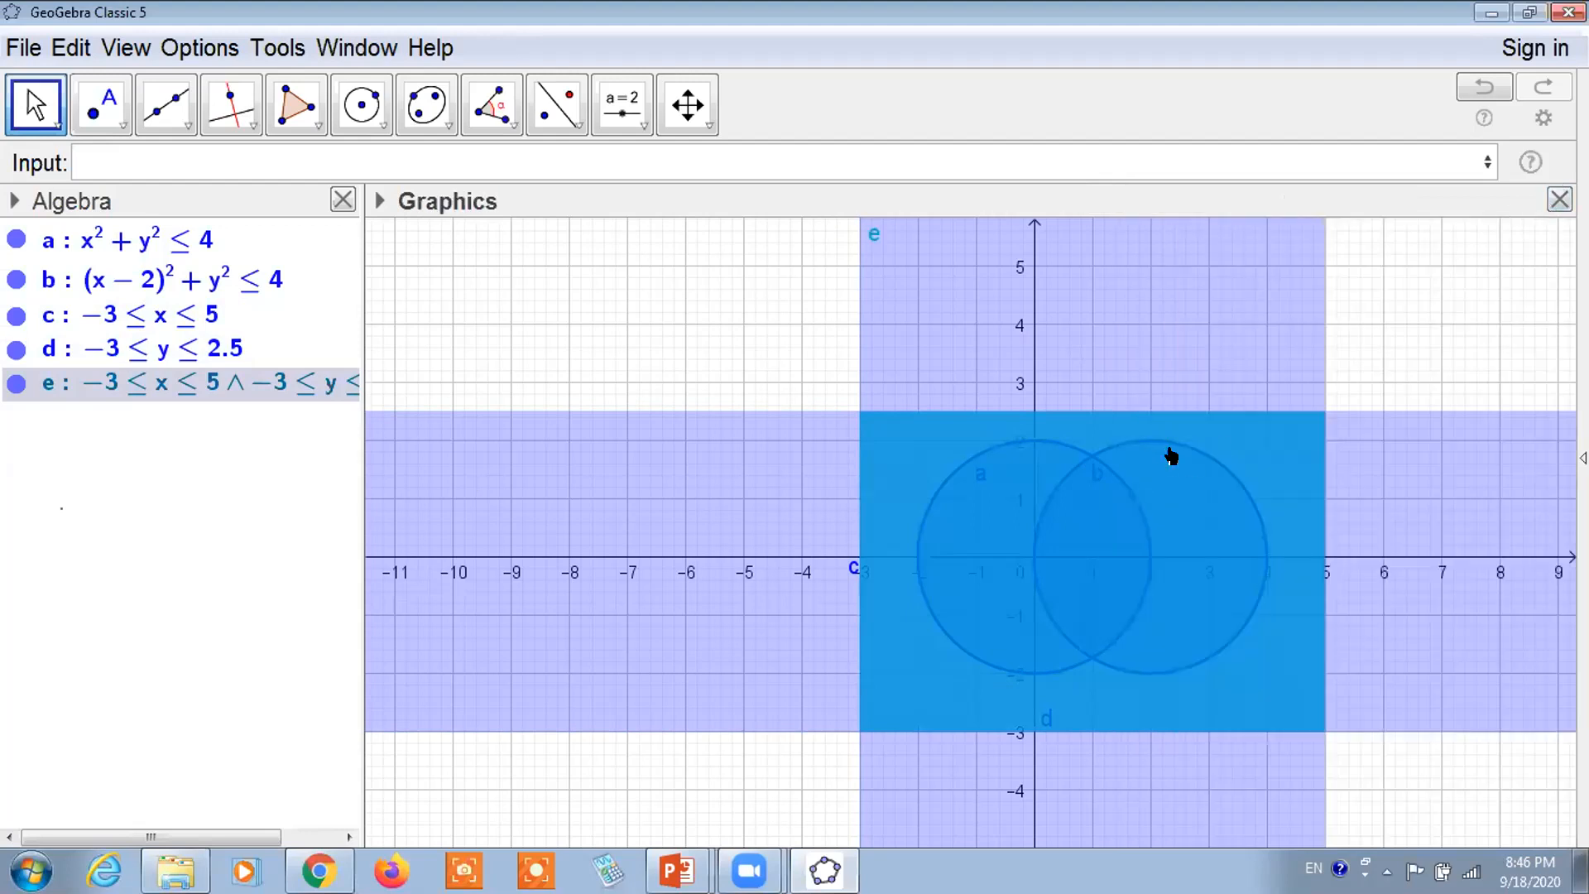
Hide bands c and d, keeping region e visible behind the disks
{"action": "left_click", "coordinate": [911, 298]}
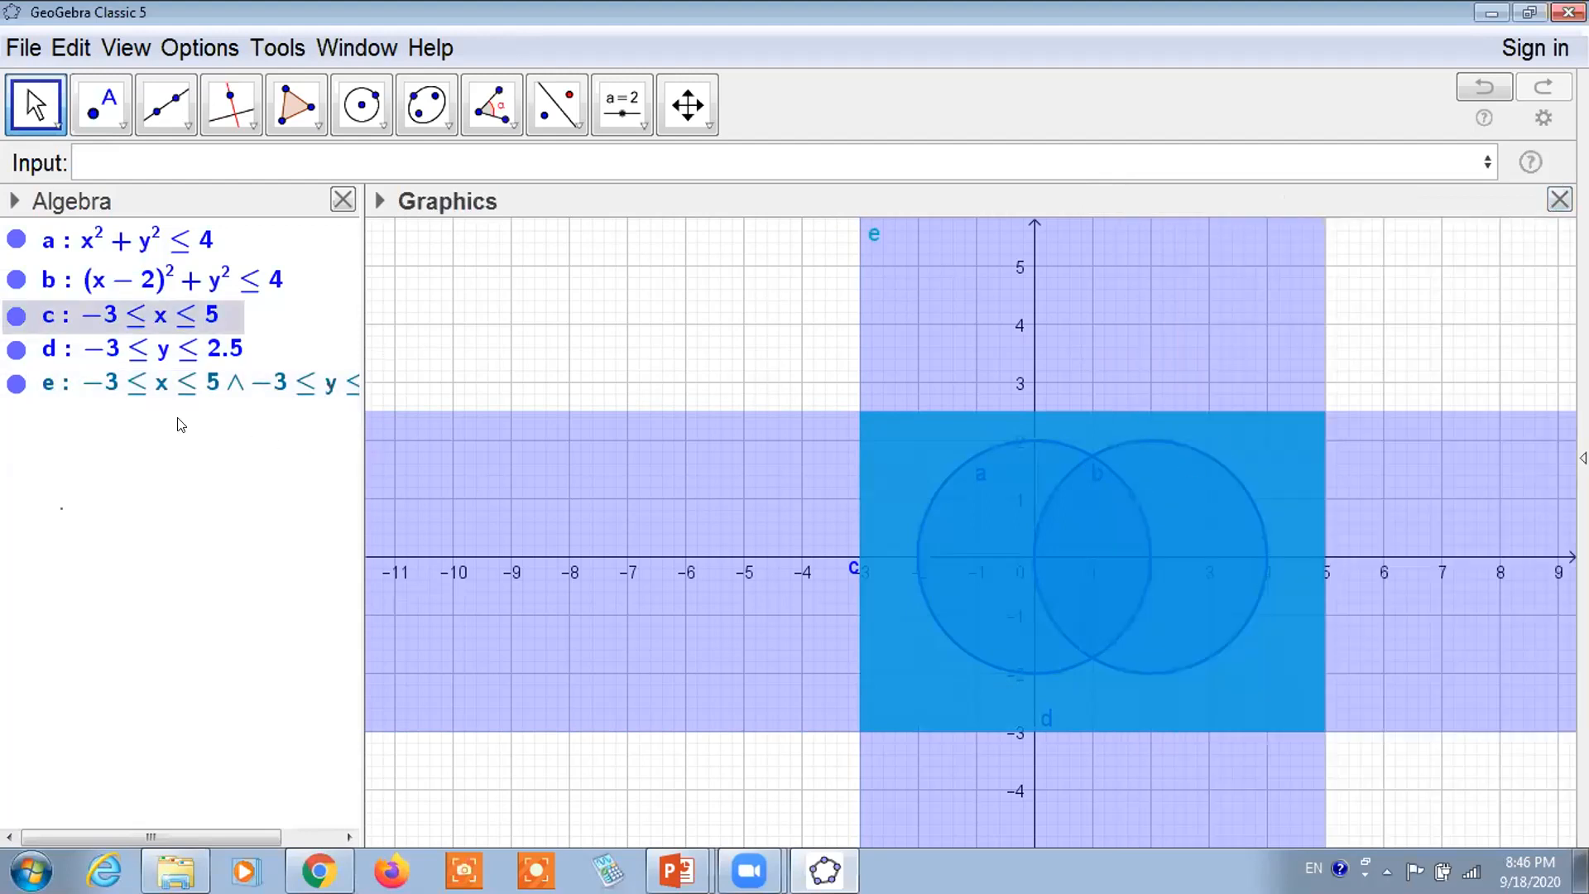
{"action": "left_click", "coordinate": [122, 387]}
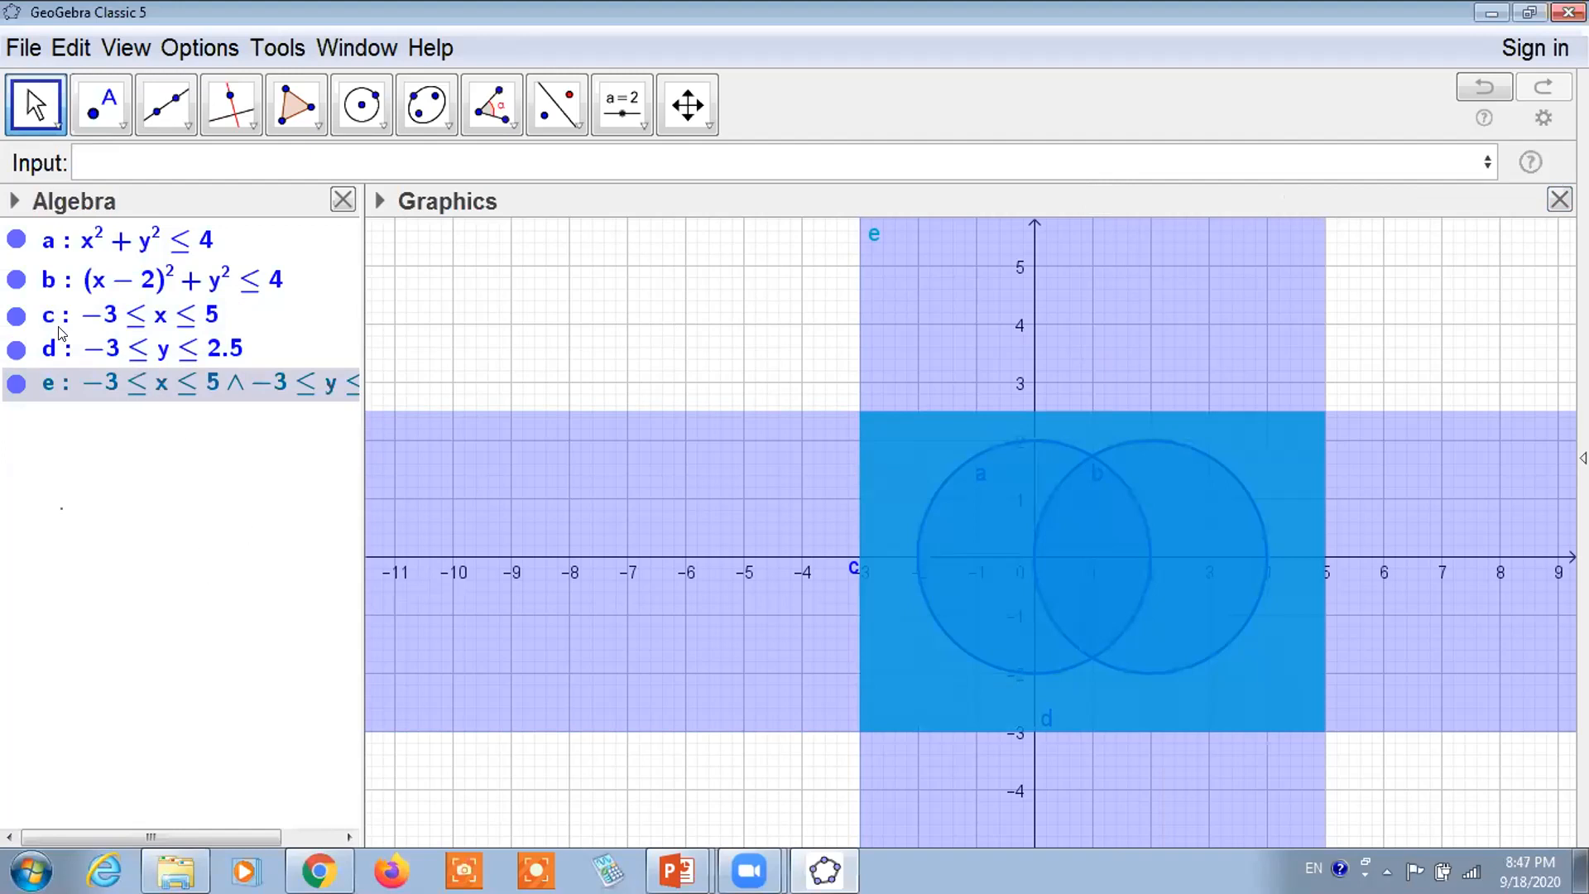
{"action": "left_click", "coordinate": [15, 383]}
{"action": "left_click", "coordinate": [16, 382]}
{"action": "left_click", "coordinate": [16, 315]}
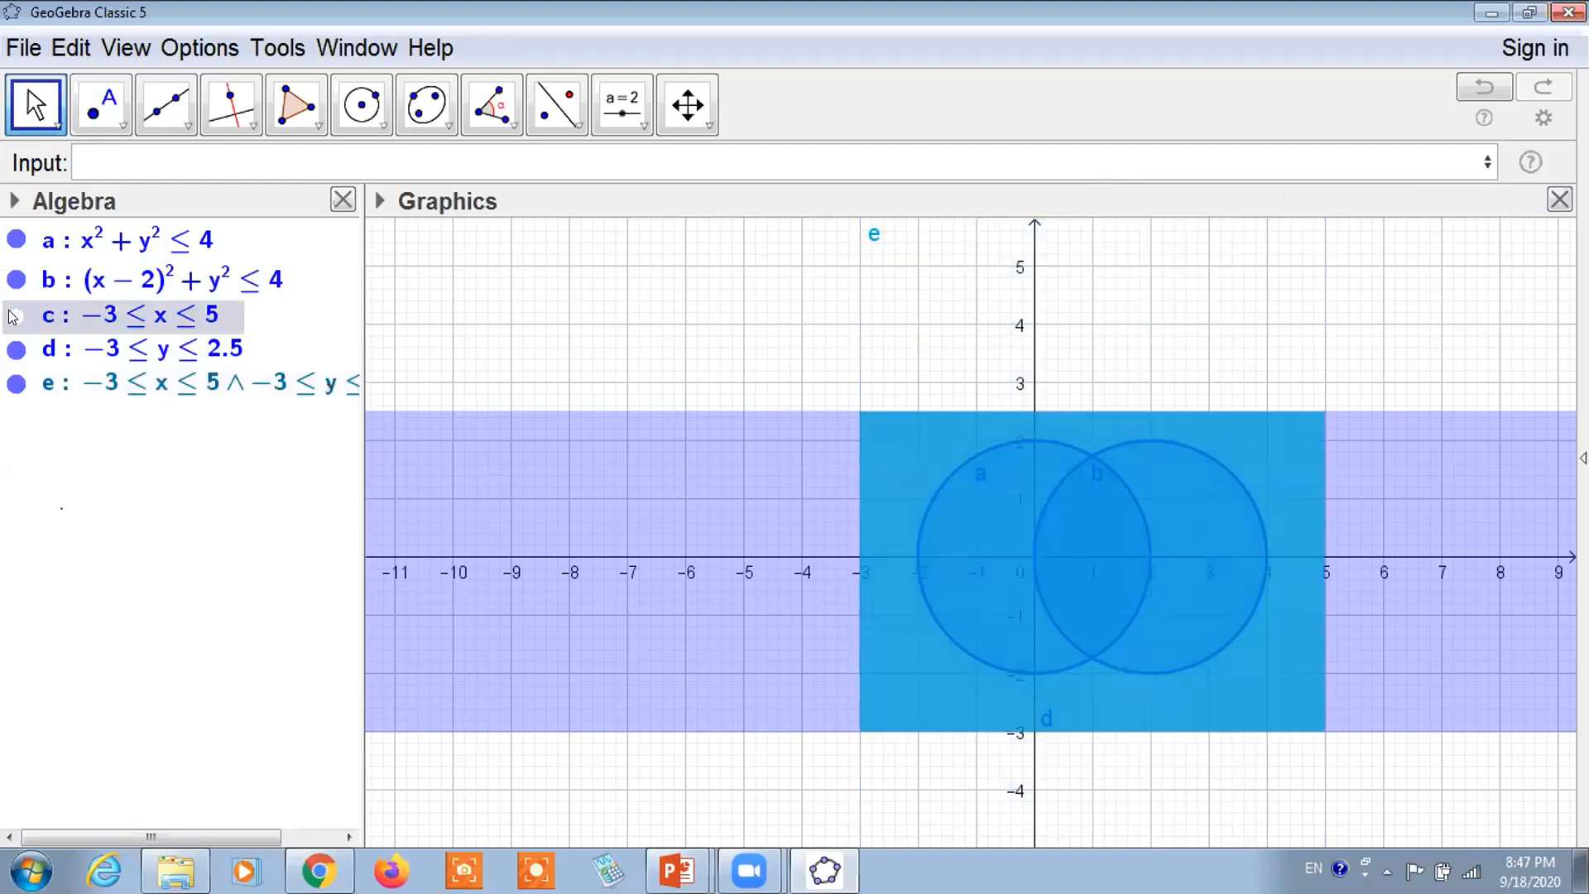
{"action": "left_click", "coordinate": [16, 348]}
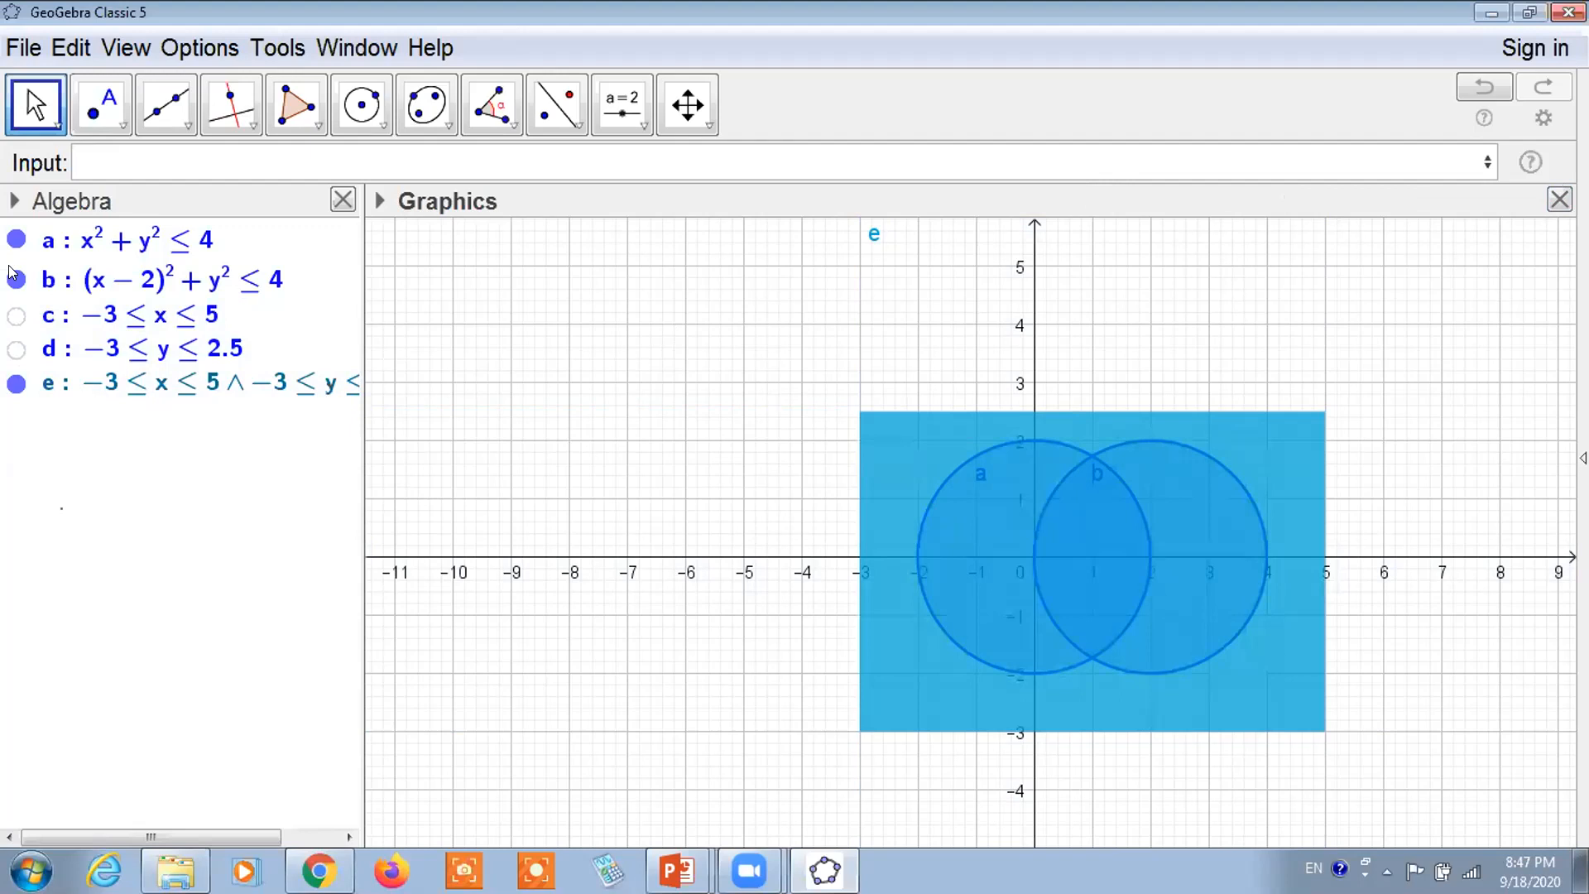
{"action": "left_click", "coordinate": [177, 161]}
Enter a ∧ ¬b using palette symbols to create crescent region f
{"action": "type", "text": "a"}
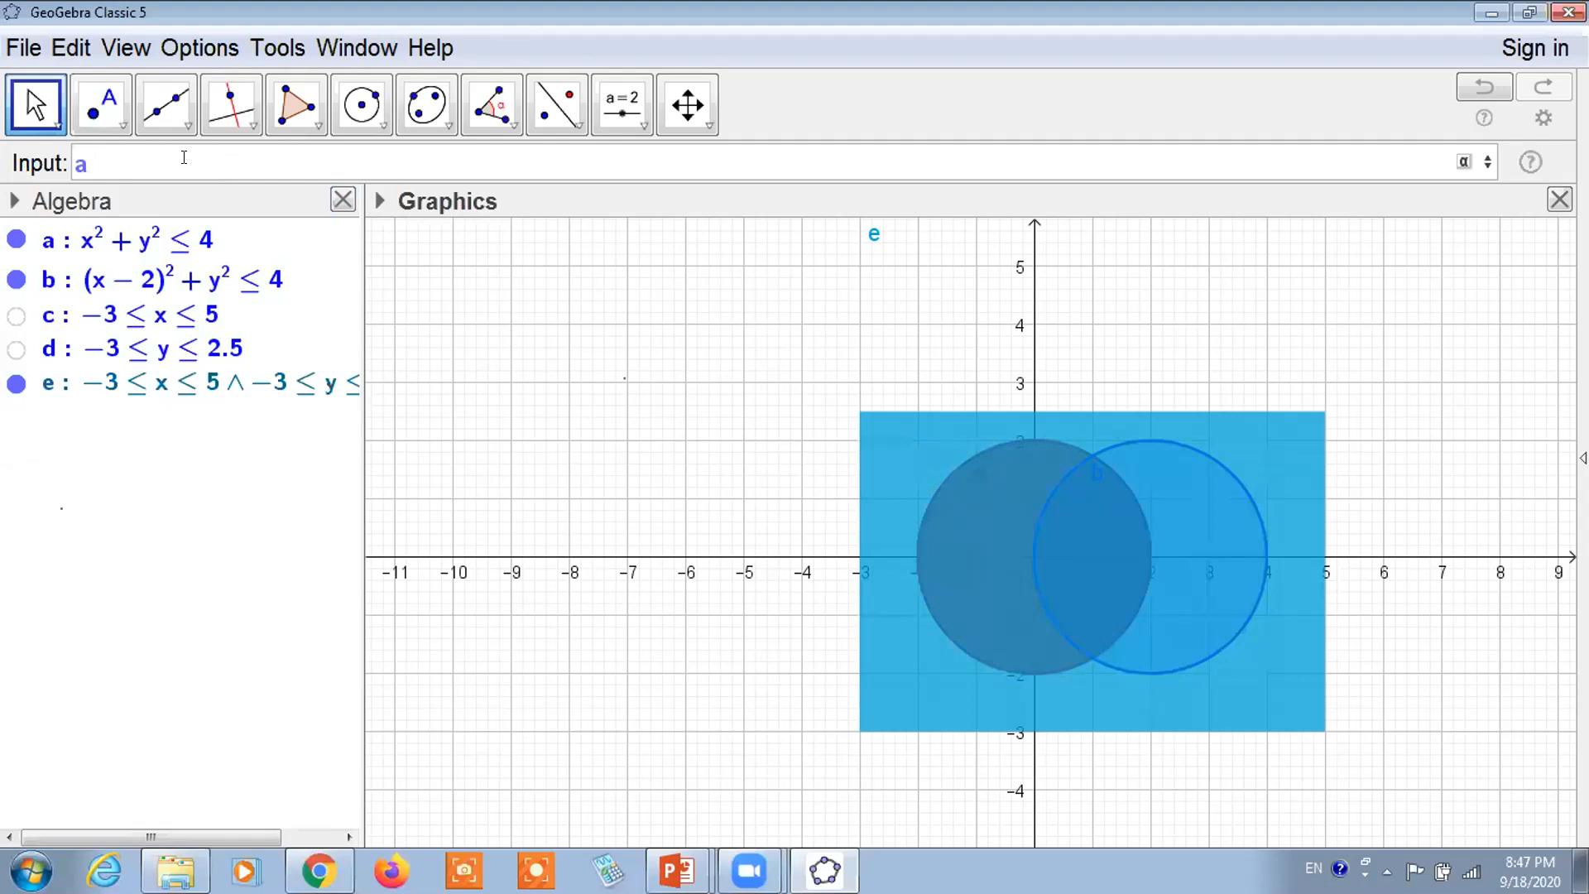
{"action": "type", "text": "&&"}
{"action": "key", "text": "BackSpace"}
{"action": "key", "text": "BackSpace"}
{"action": "left_click", "coordinate": [1463, 162]}
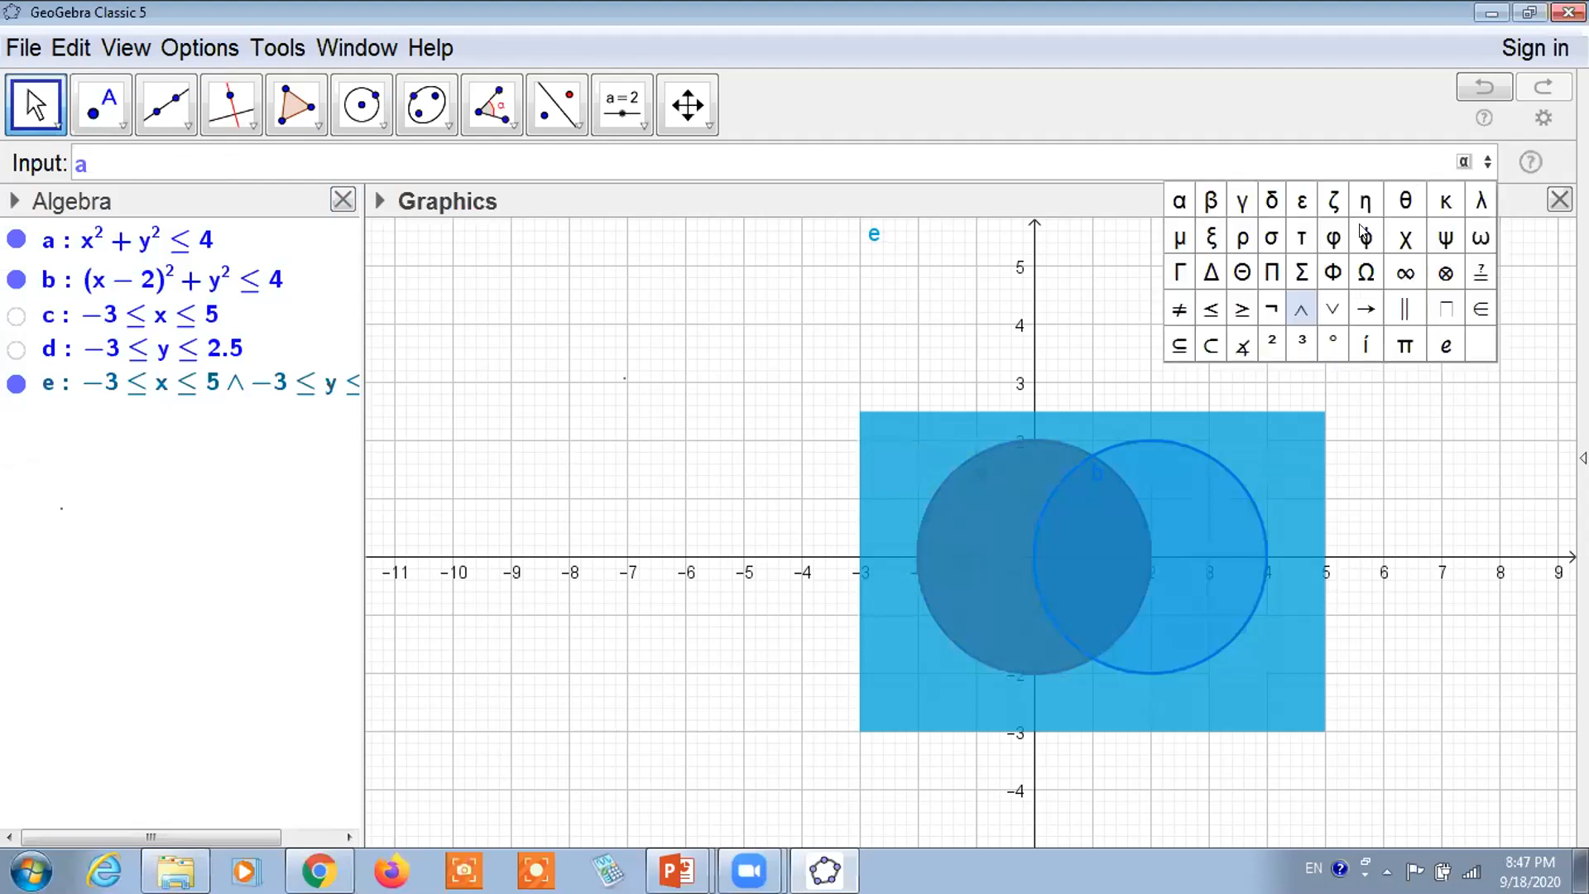
{"action": "left_click", "coordinate": [1304, 310]}
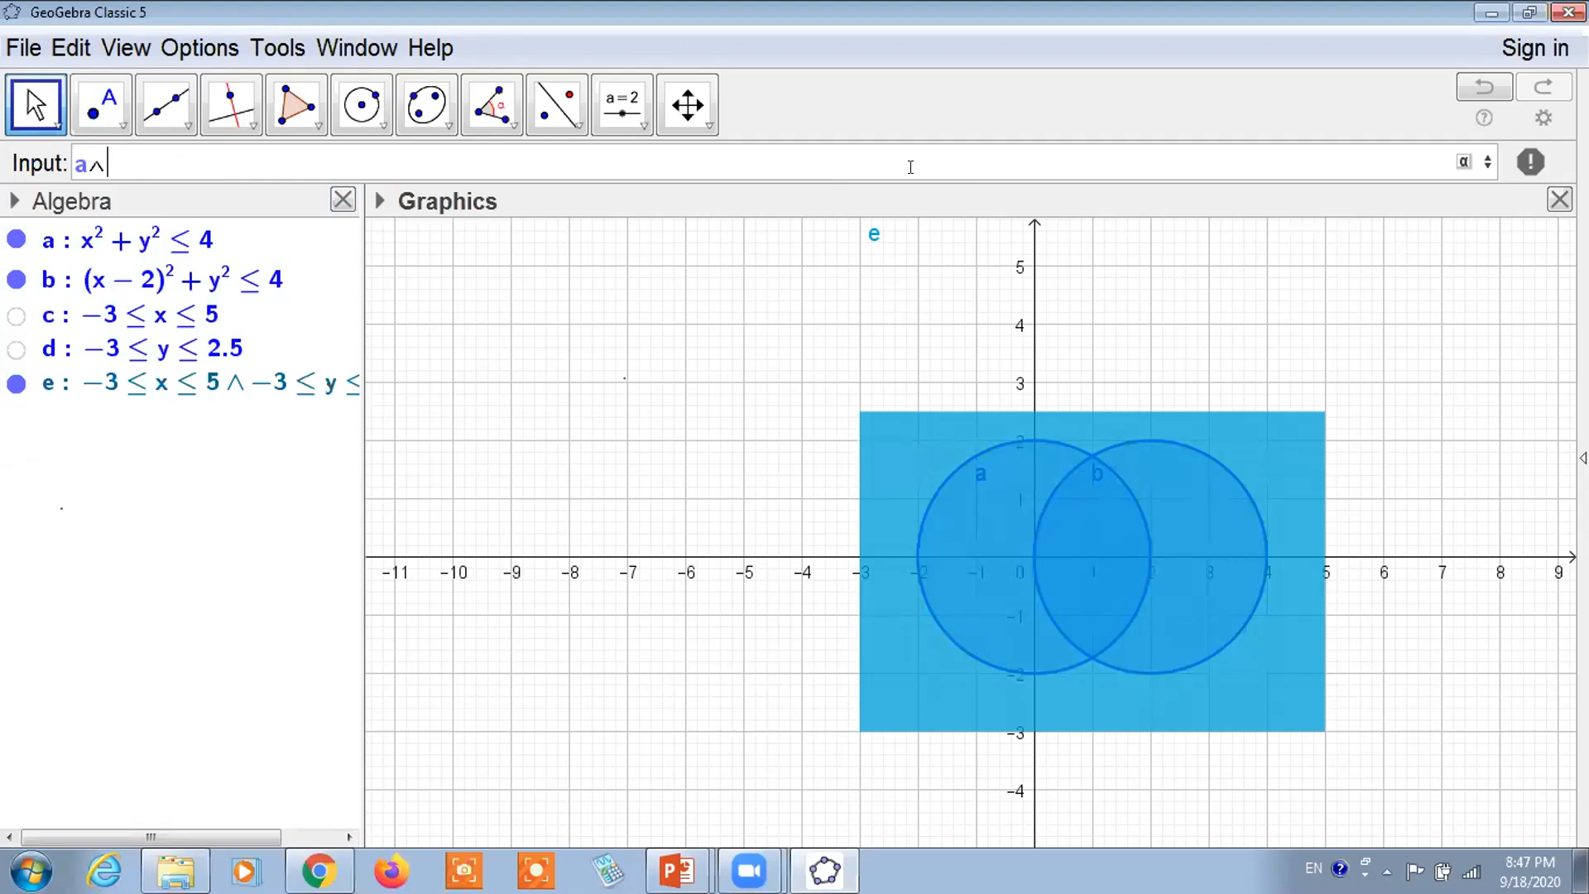
{"action": "left_click", "coordinate": [1464, 161]}
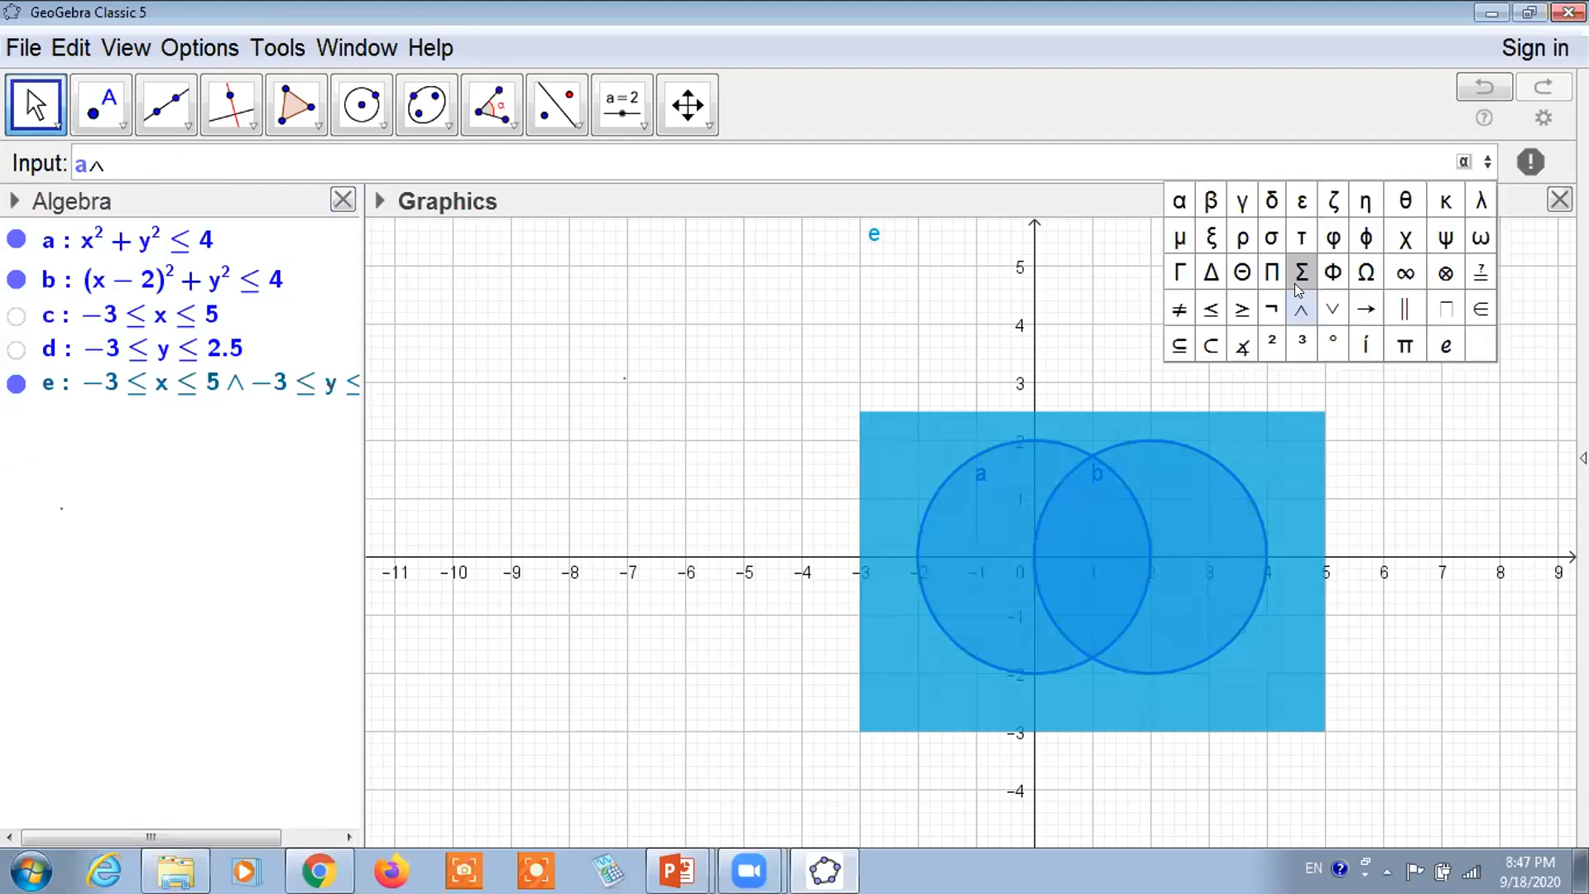
{"action": "left_click", "coordinate": [1270, 311]}
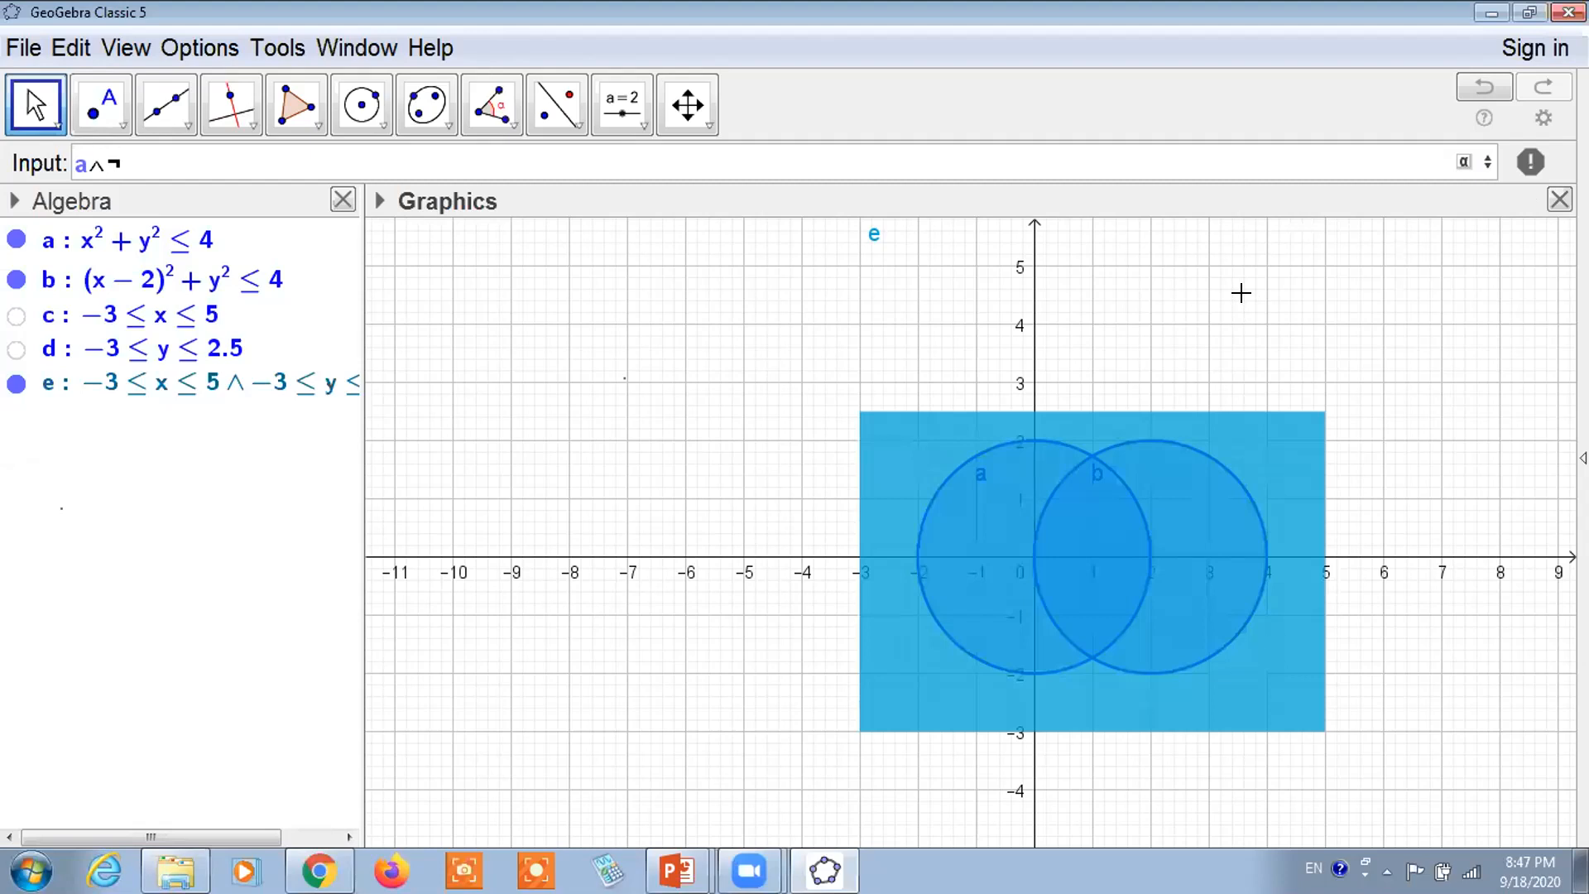
{"action": "type", "text": "b"}
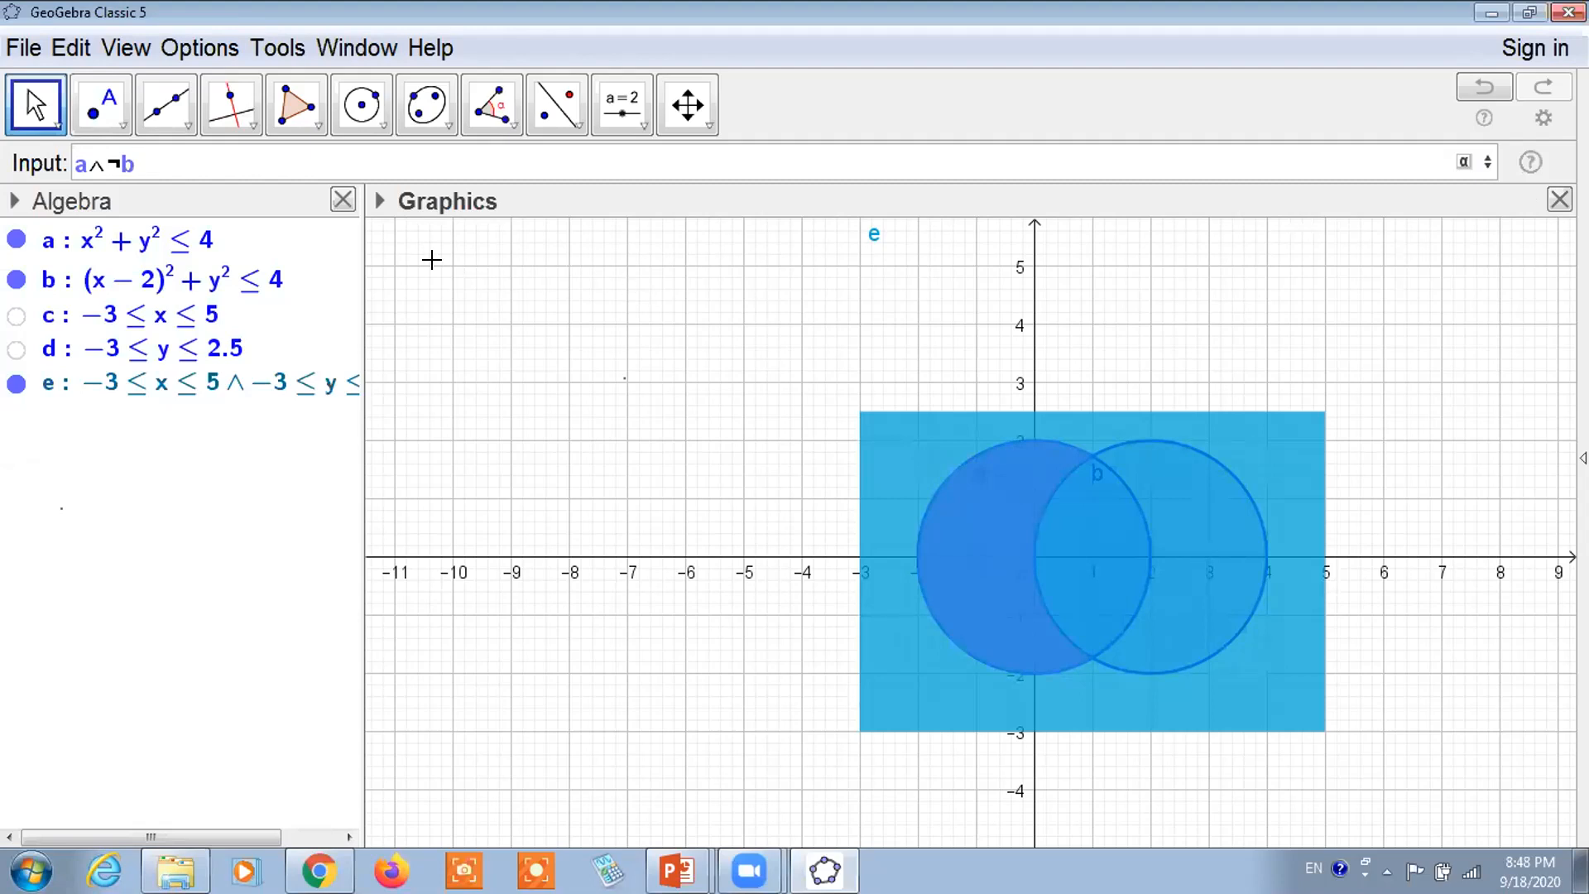
{"action": "key", "text": "Return"}
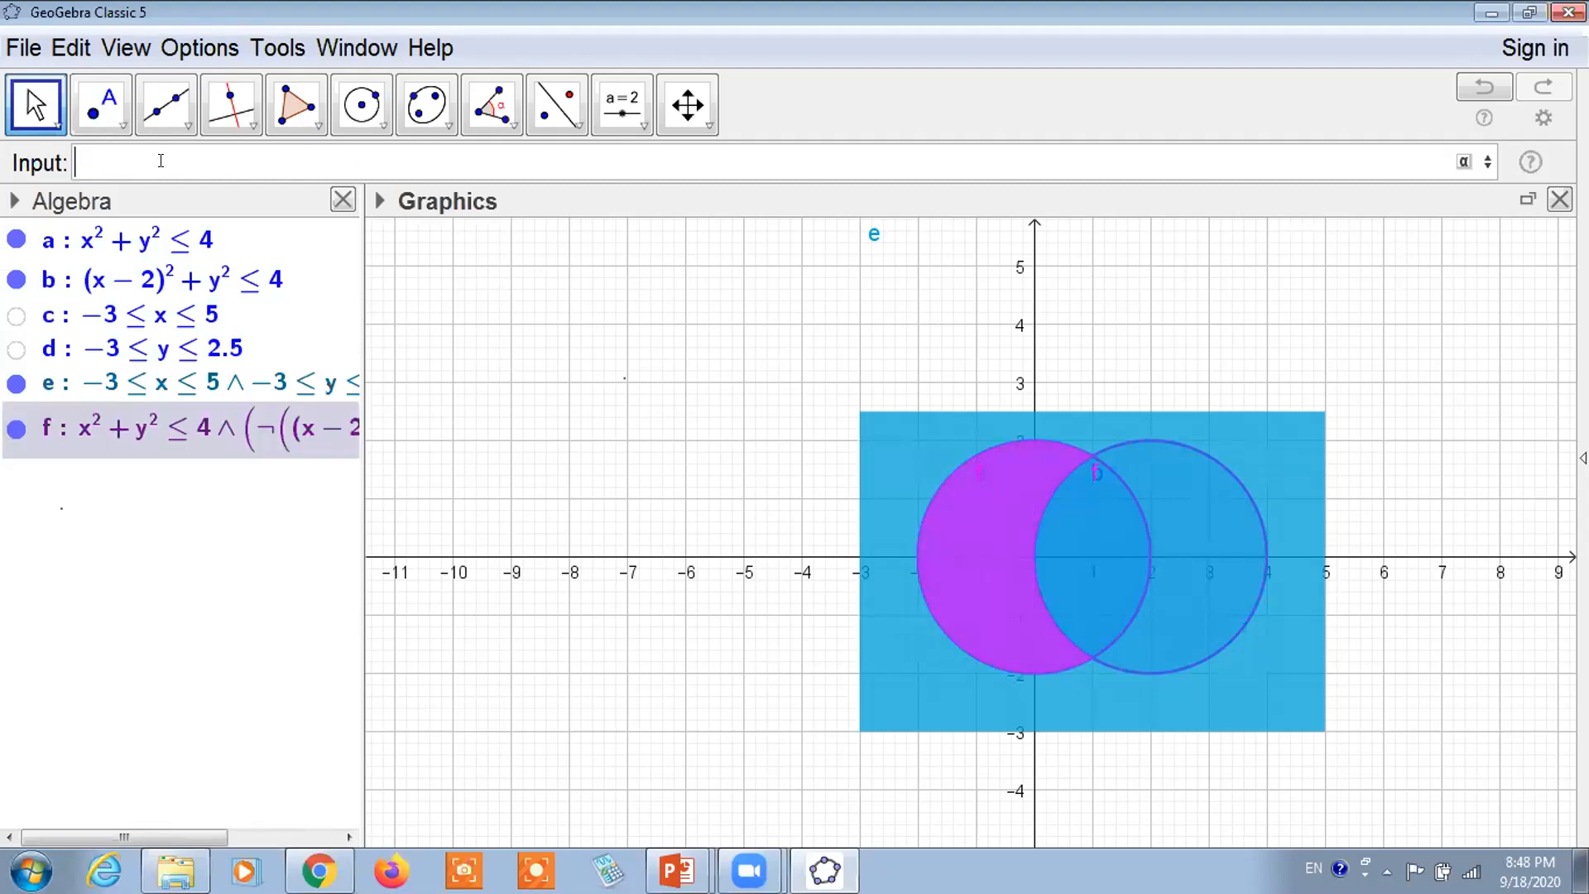
Enter a ∧ b with the palette's and symbol to create intersection region g
{"action": "type", "text": "a"}
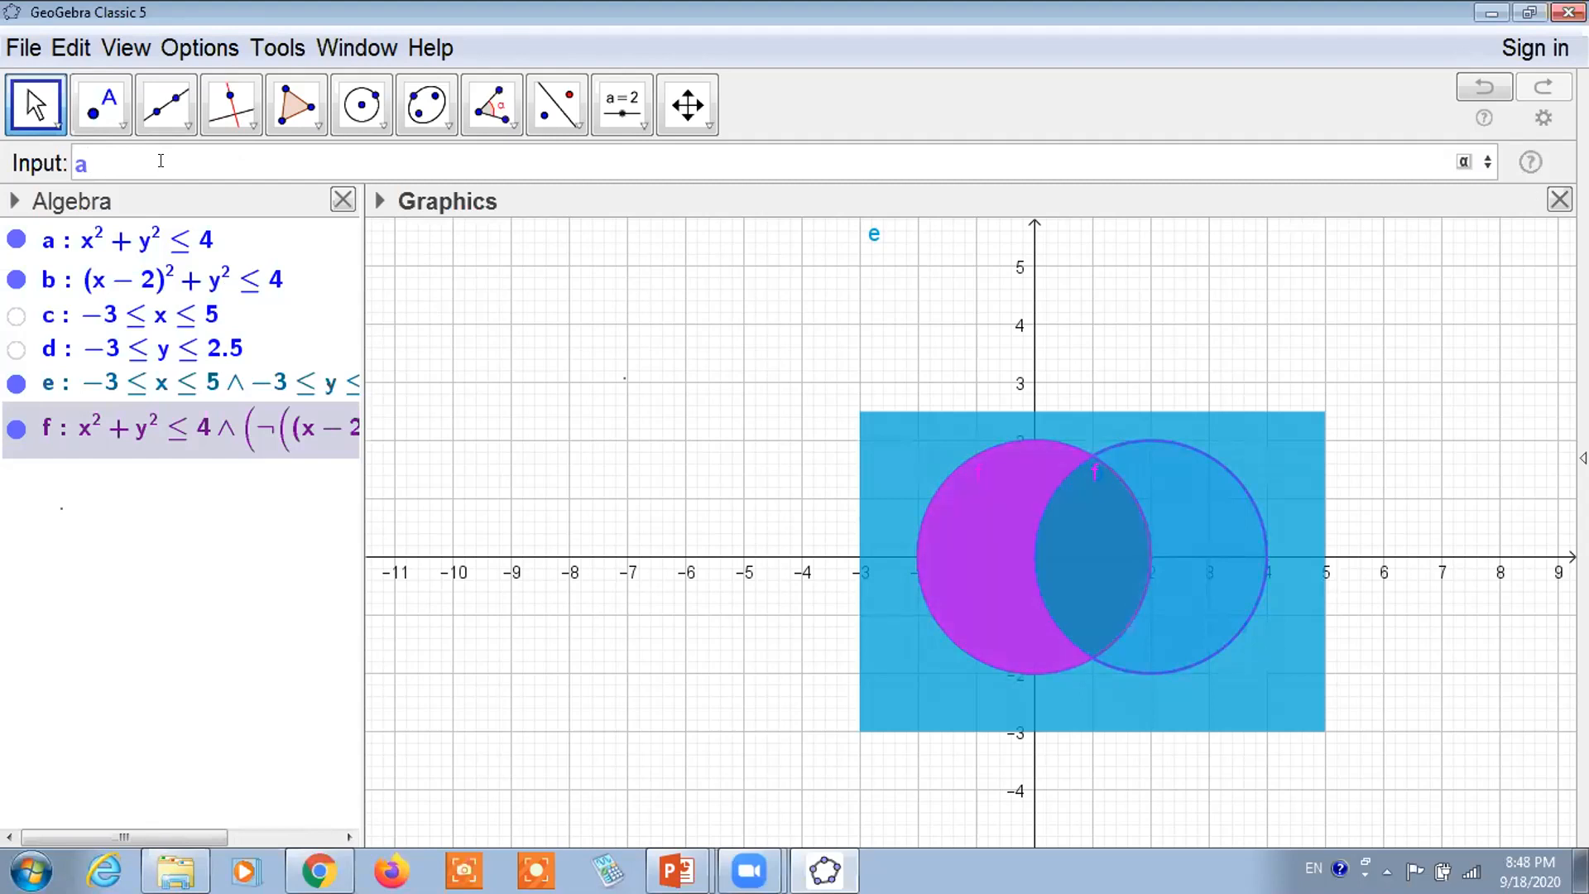
{"action": "type", "text": "&&b"}
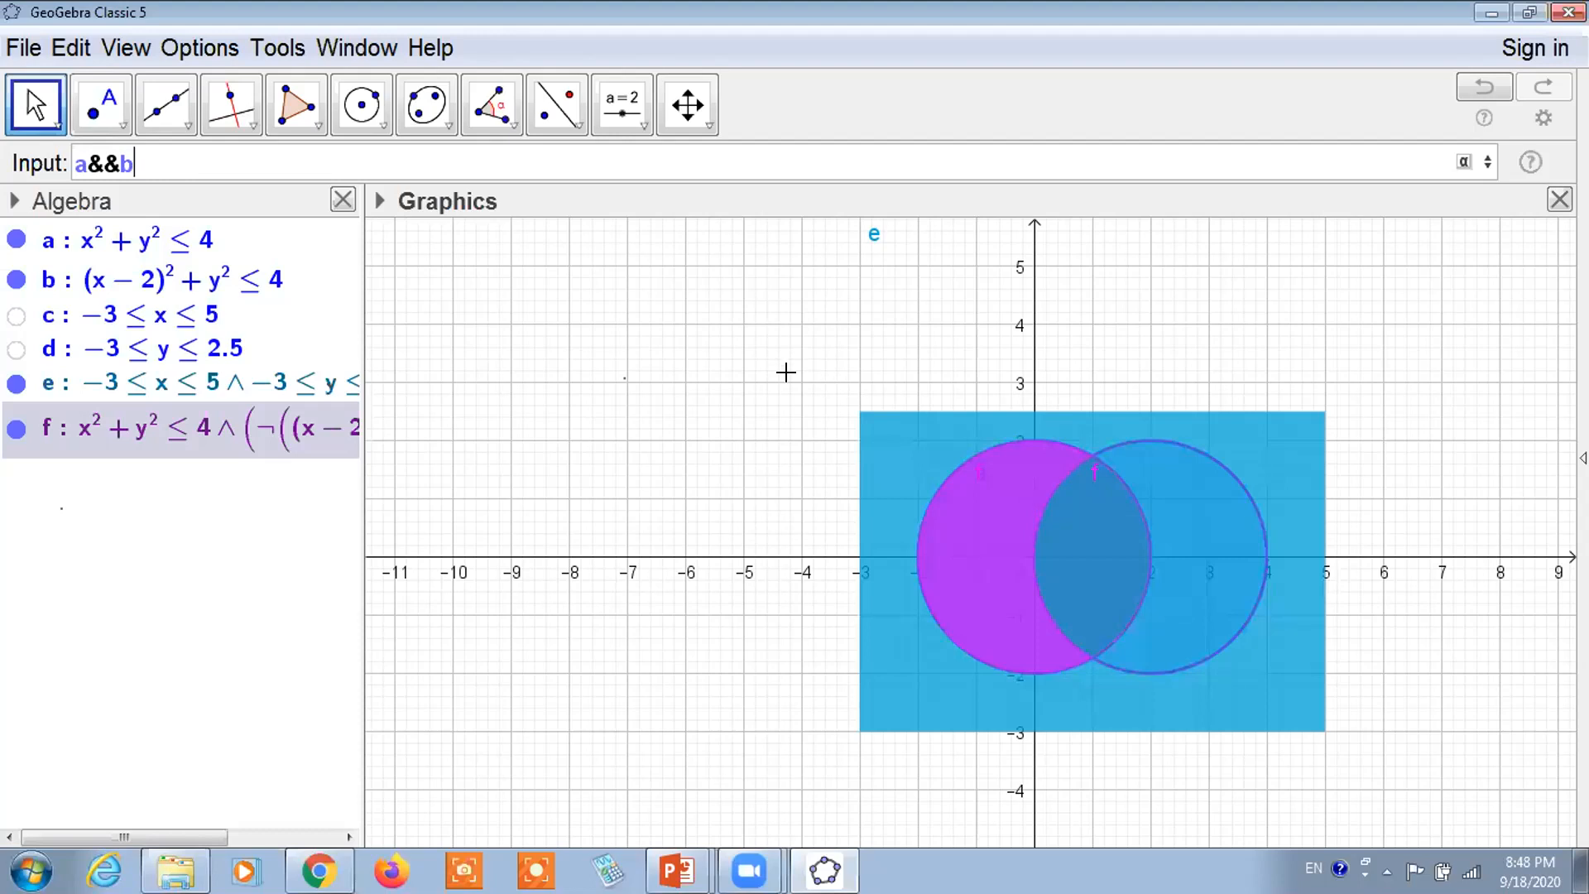
{"action": "key", "text": "BackSpace"}
{"action": "key", "text": "BackSpace"}
{"action": "key", "text": "BackSpace"}
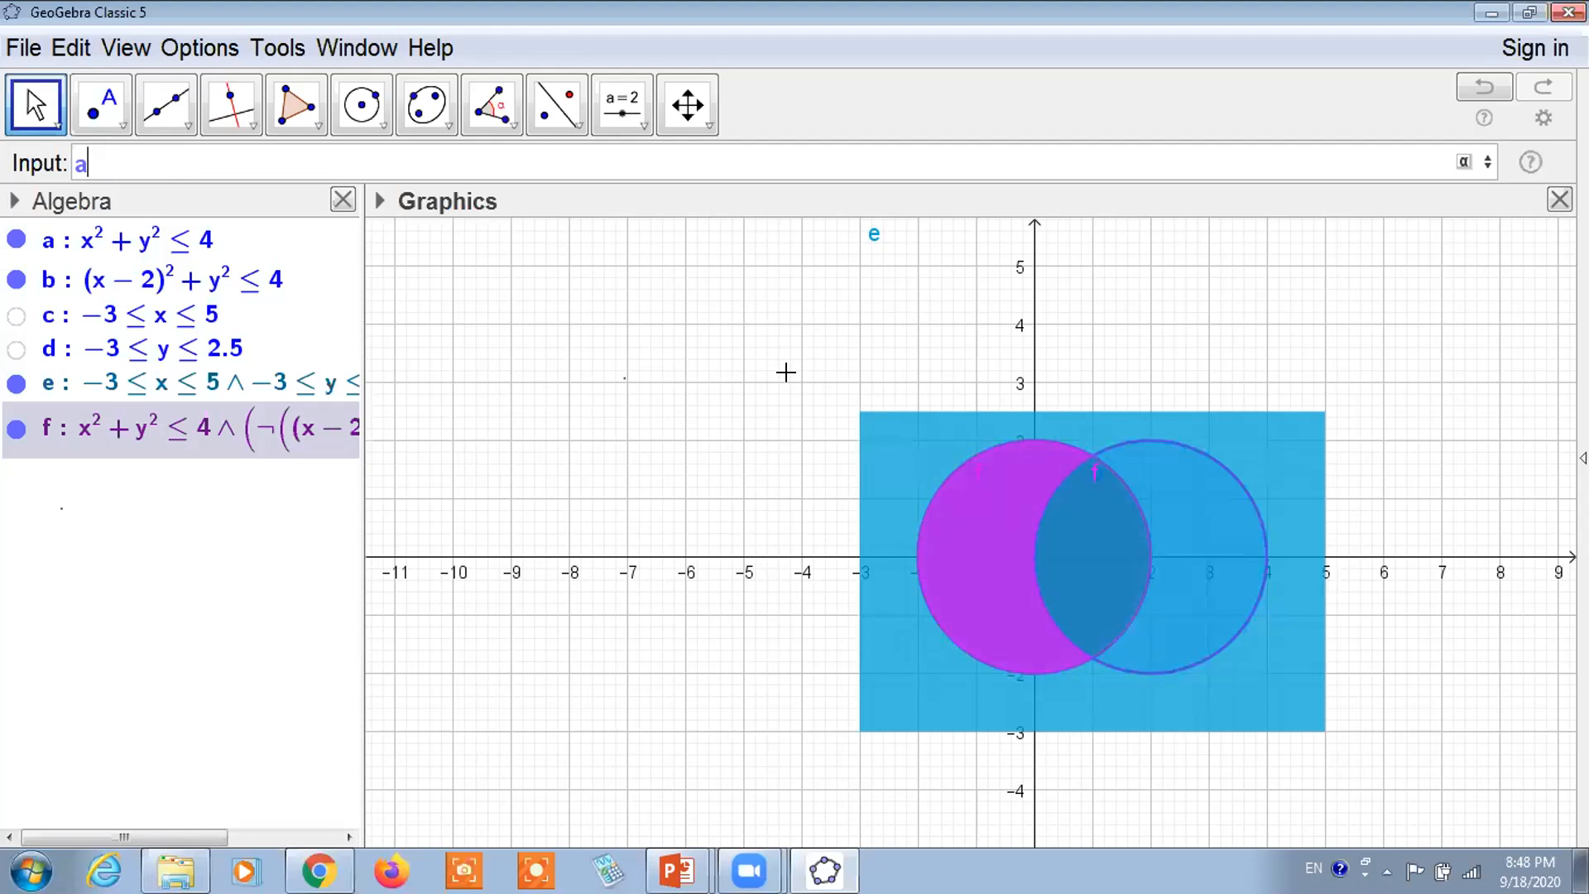
{"action": "type", "text": "&&"}
{"action": "key", "text": "BackSpace"}
{"action": "key", "text": "BackSpace"}
{"action": "left_click", "coordinate": [1464, 162]}
{"action": "left_click", "coordinate": [1297, 306]}
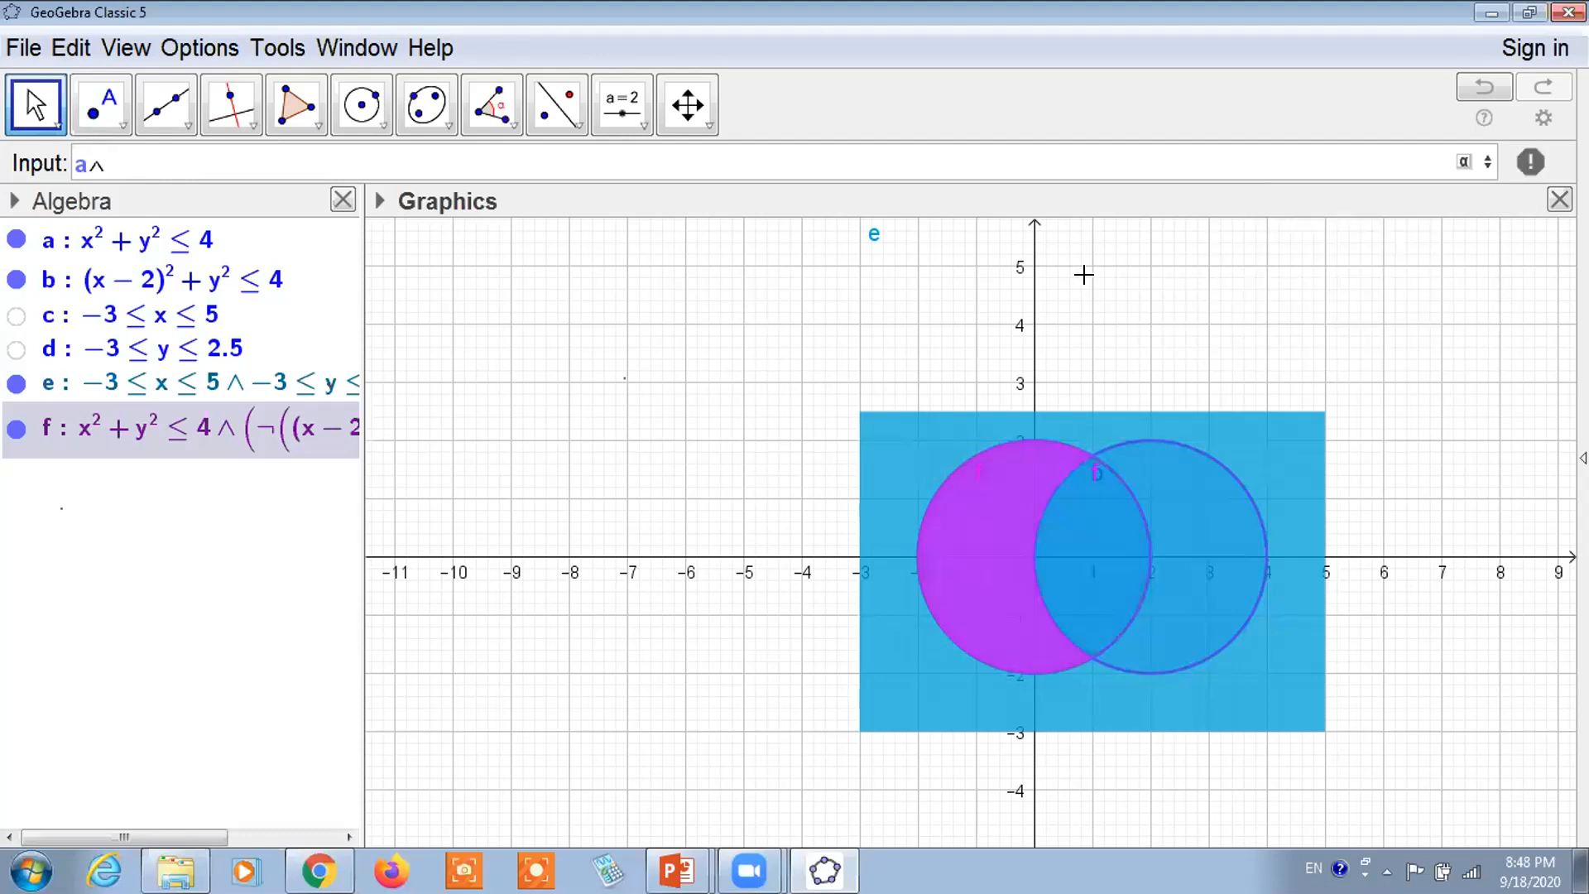
{"action": "type", "text": "b"}
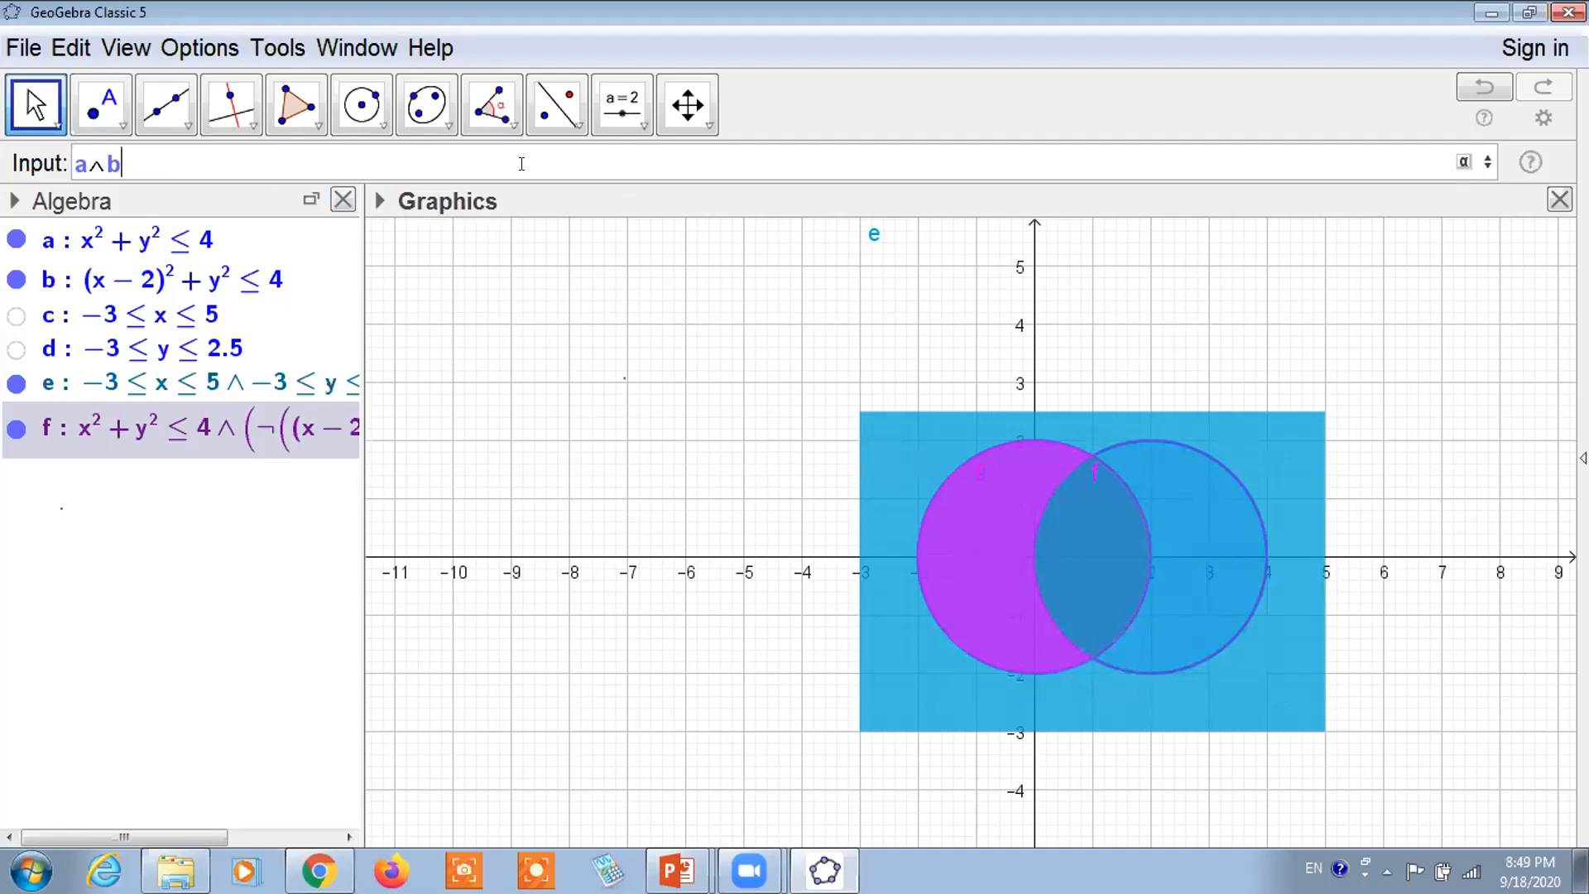
{"action": "key", "text": "Return"}
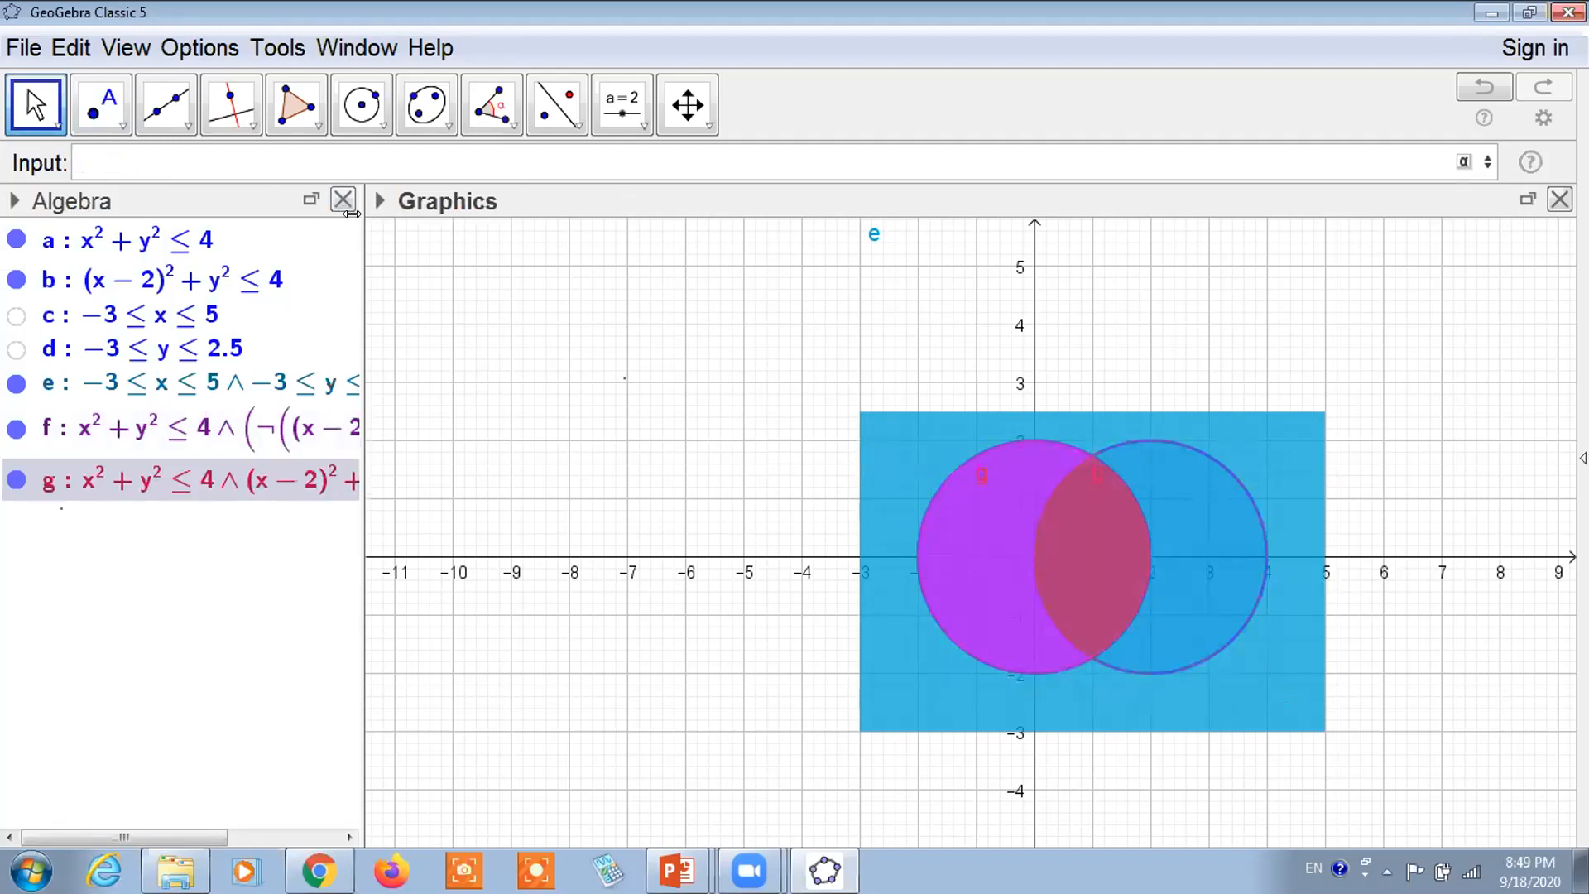
Set the Algebra view to describe objects by Definition
{"action": "left_click", "coordinate": [14, 197]}
{"action": "left_click", "coordinate": [142, 238]}
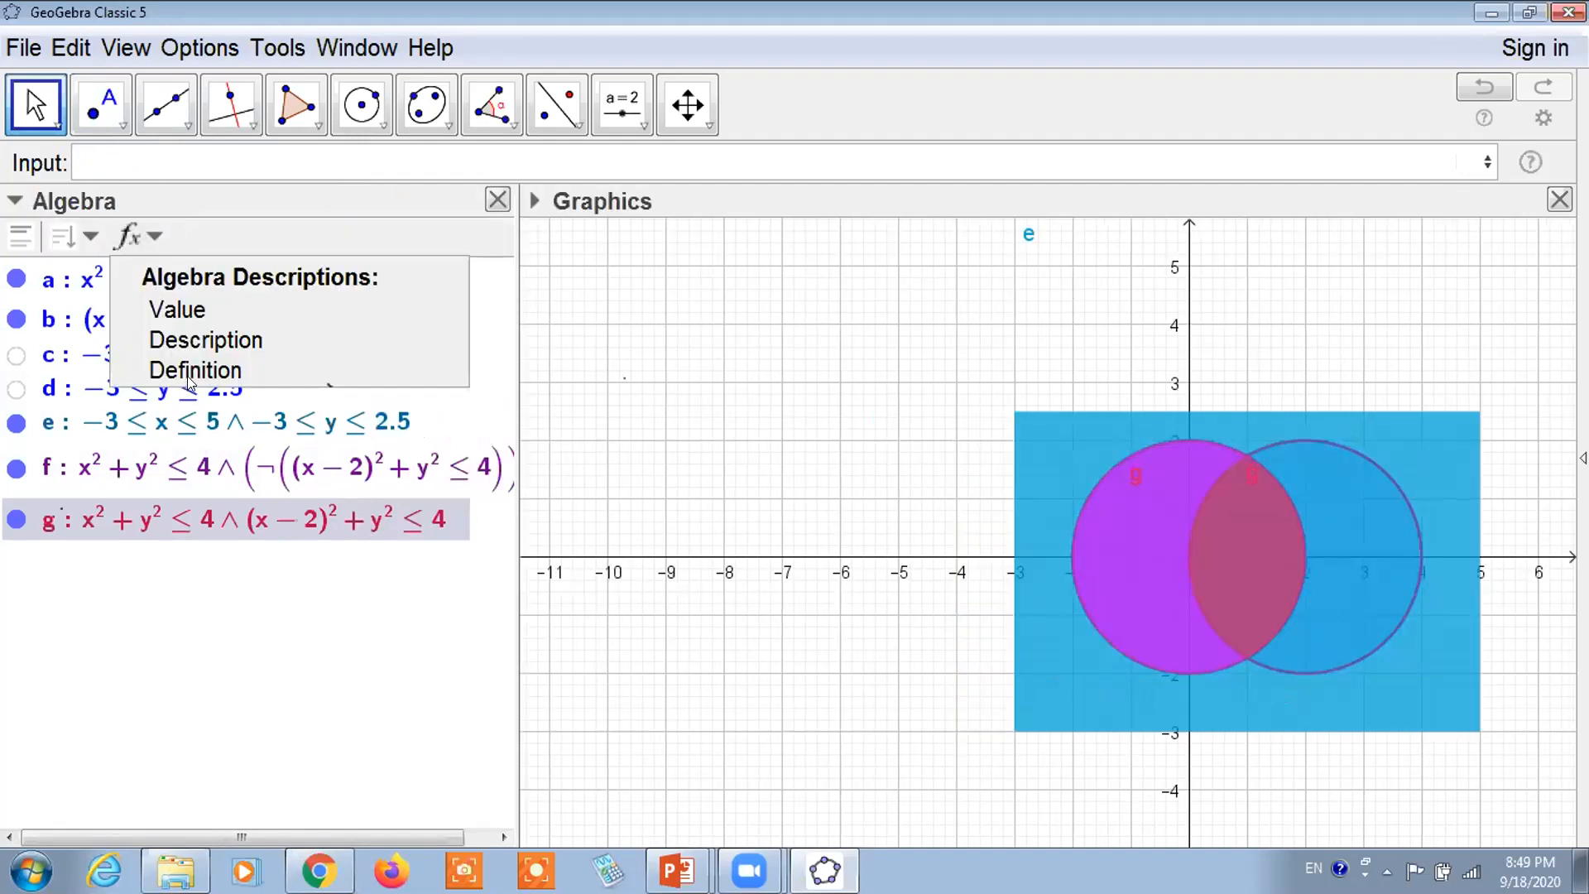
{"action": "left_click", "coordinate": [375, 344]}
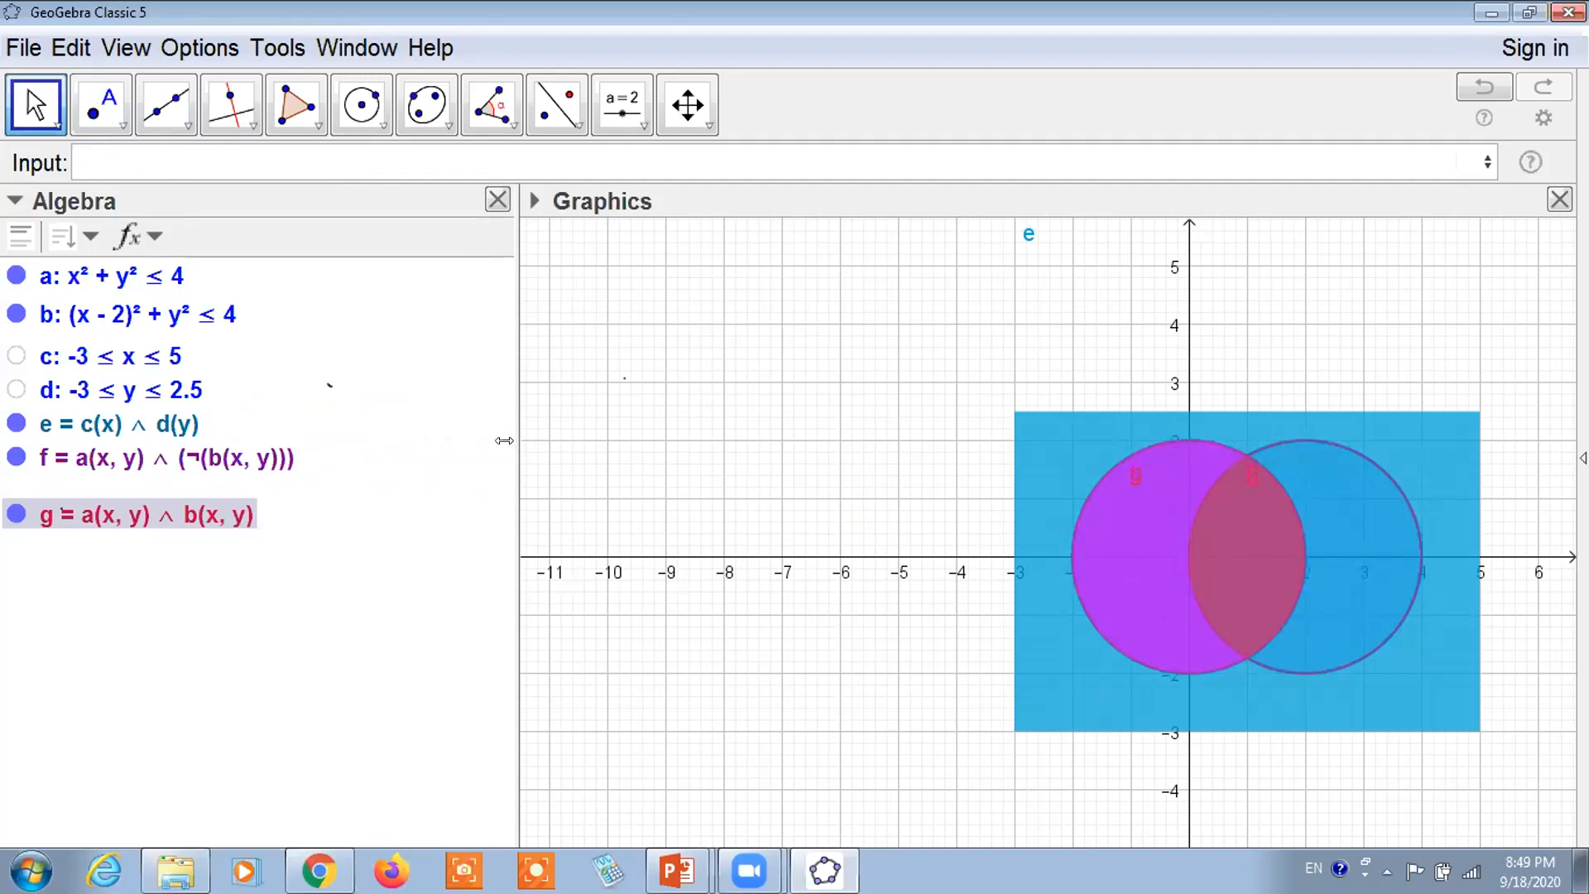
Bring up the Sets listing presentation in PowerPoint and select slide 5
{"action": "left_click", "coordinate": [675, 865]}
{"action": "left_click", "coordinate": [656, 818]}
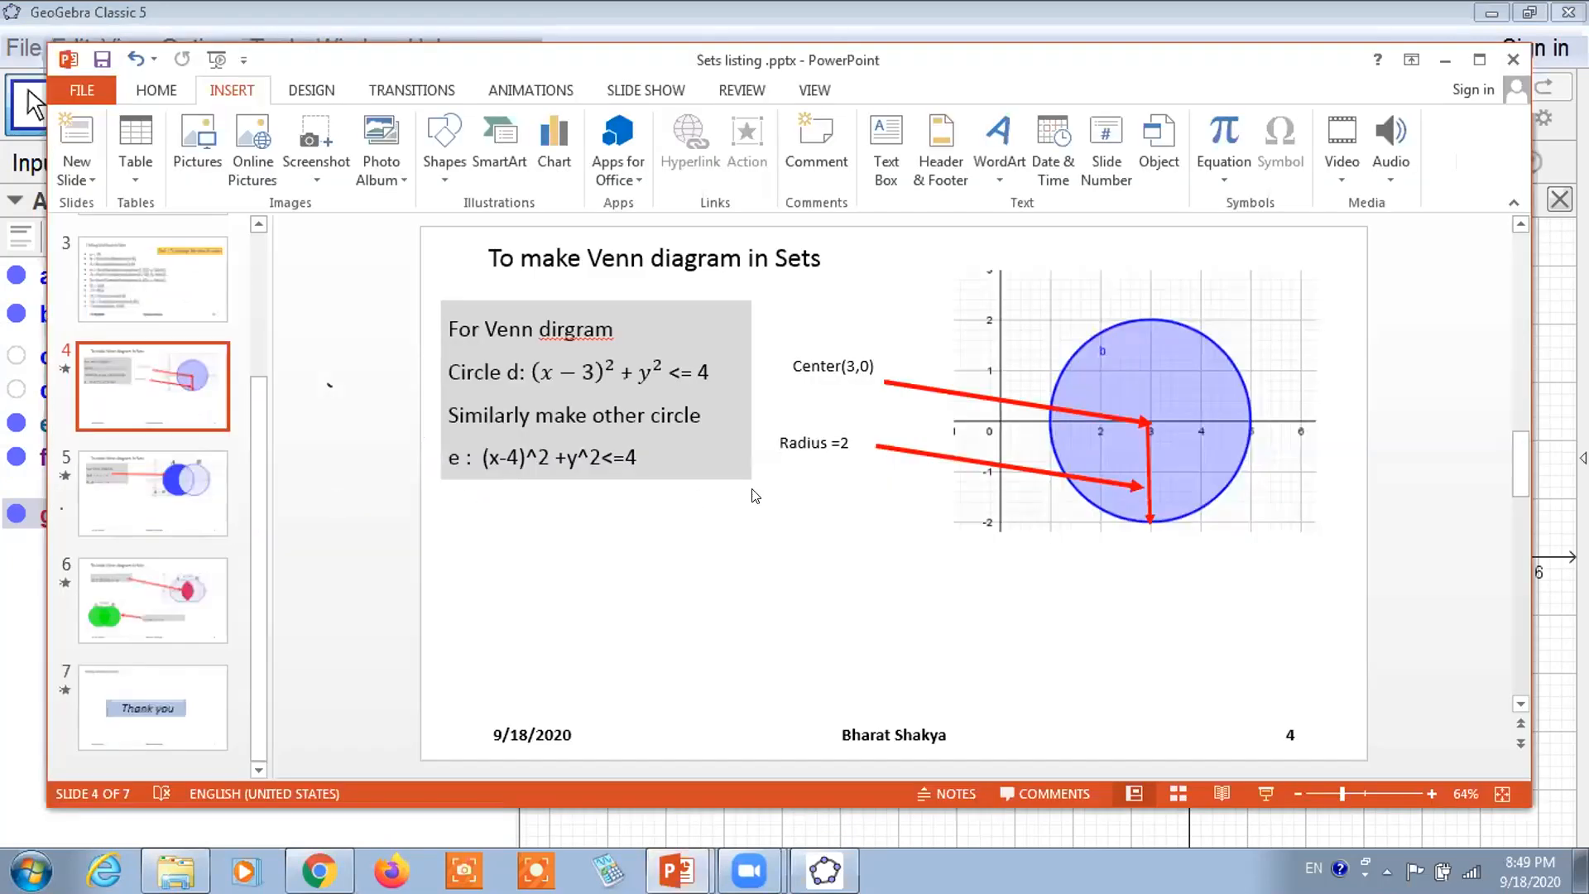
{"action": "left_click", "coordinate": [205, 503]}
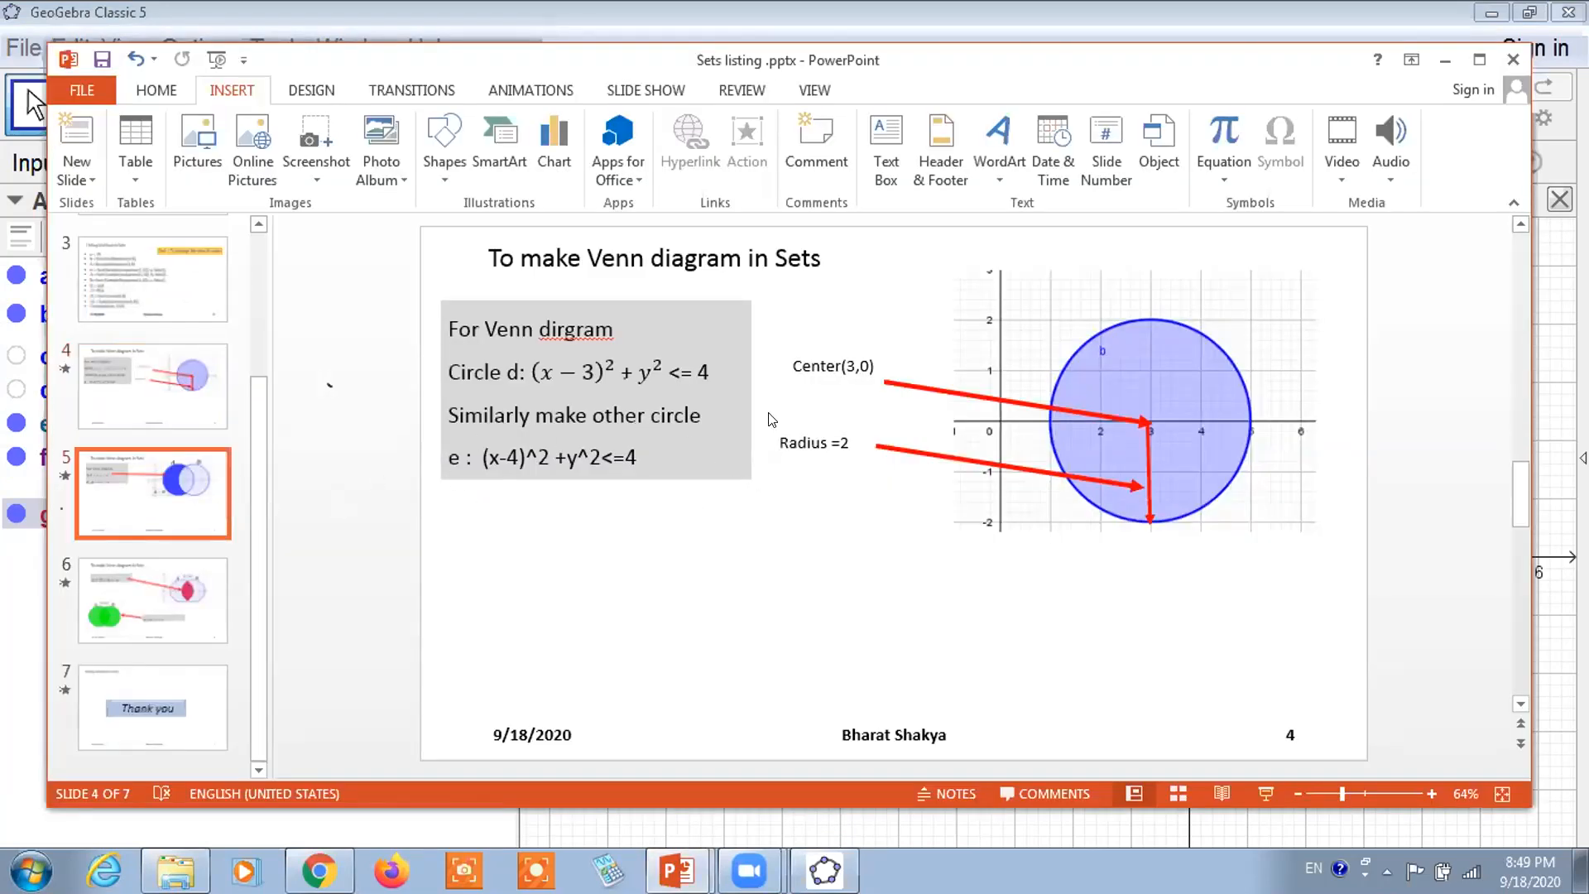
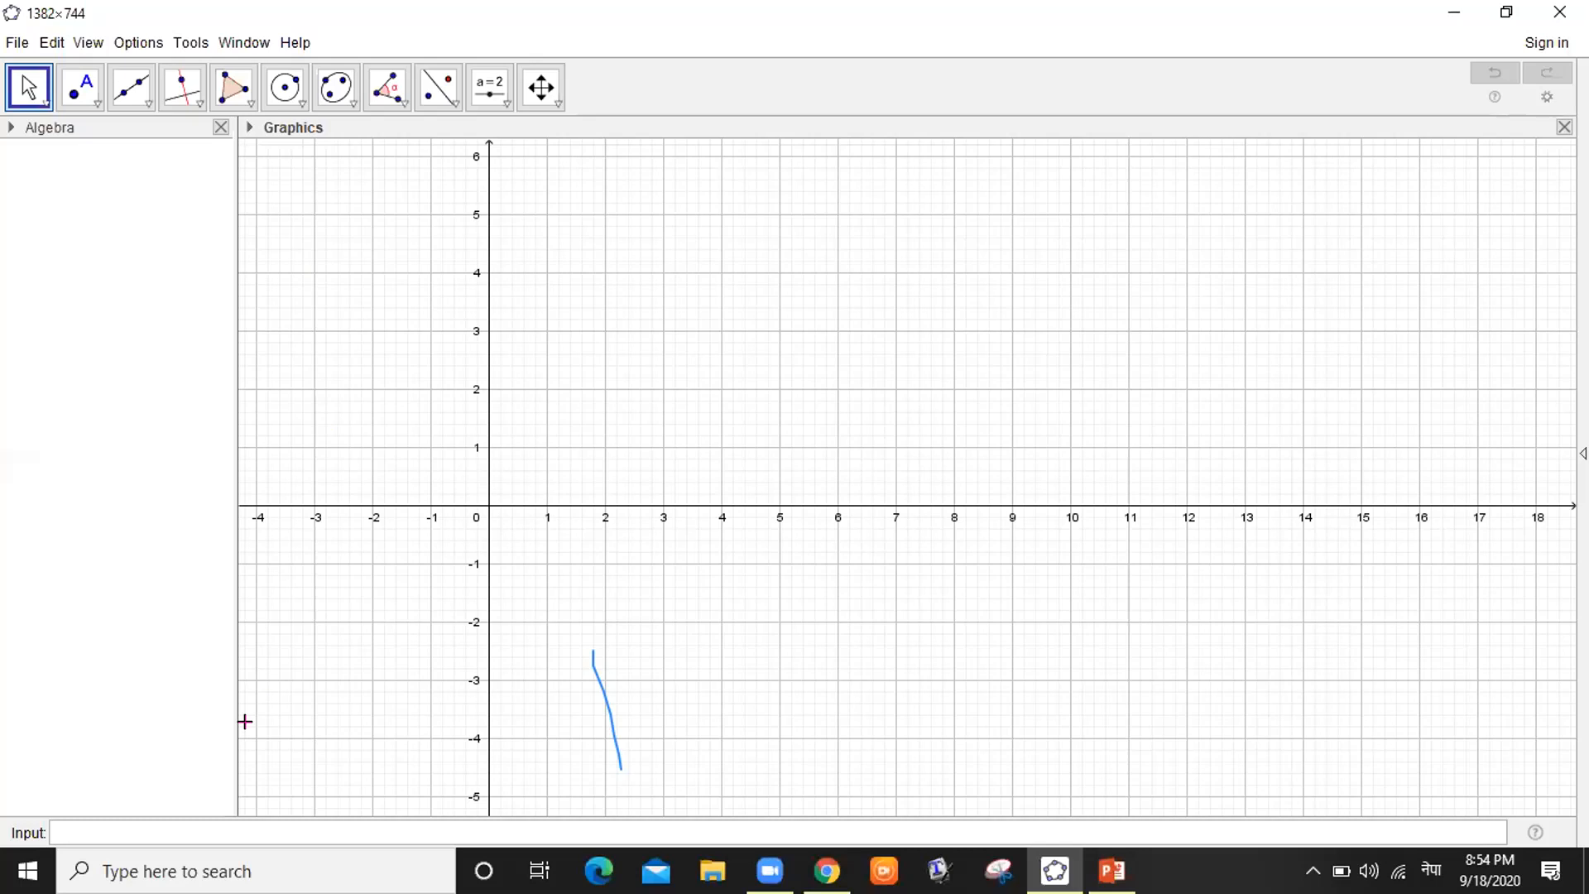
Turn off the Input Bar in the View menu, leaving only the Algebra and Graphics views
{"action": "left_click", "coordinate": [267, 155]}
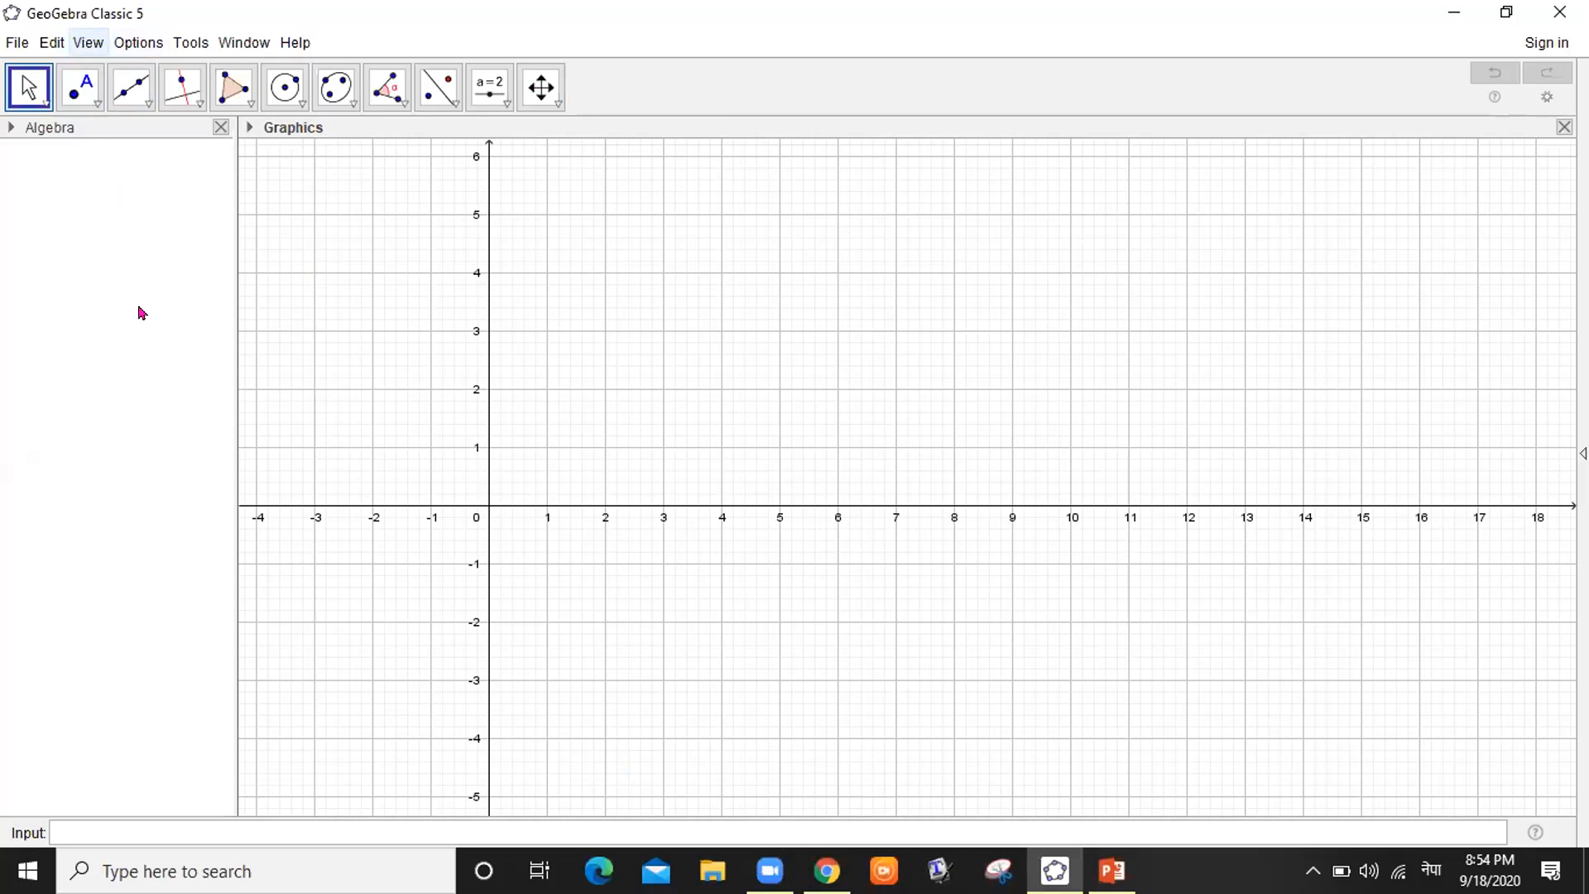
{"action": "key", "text": "Down"}
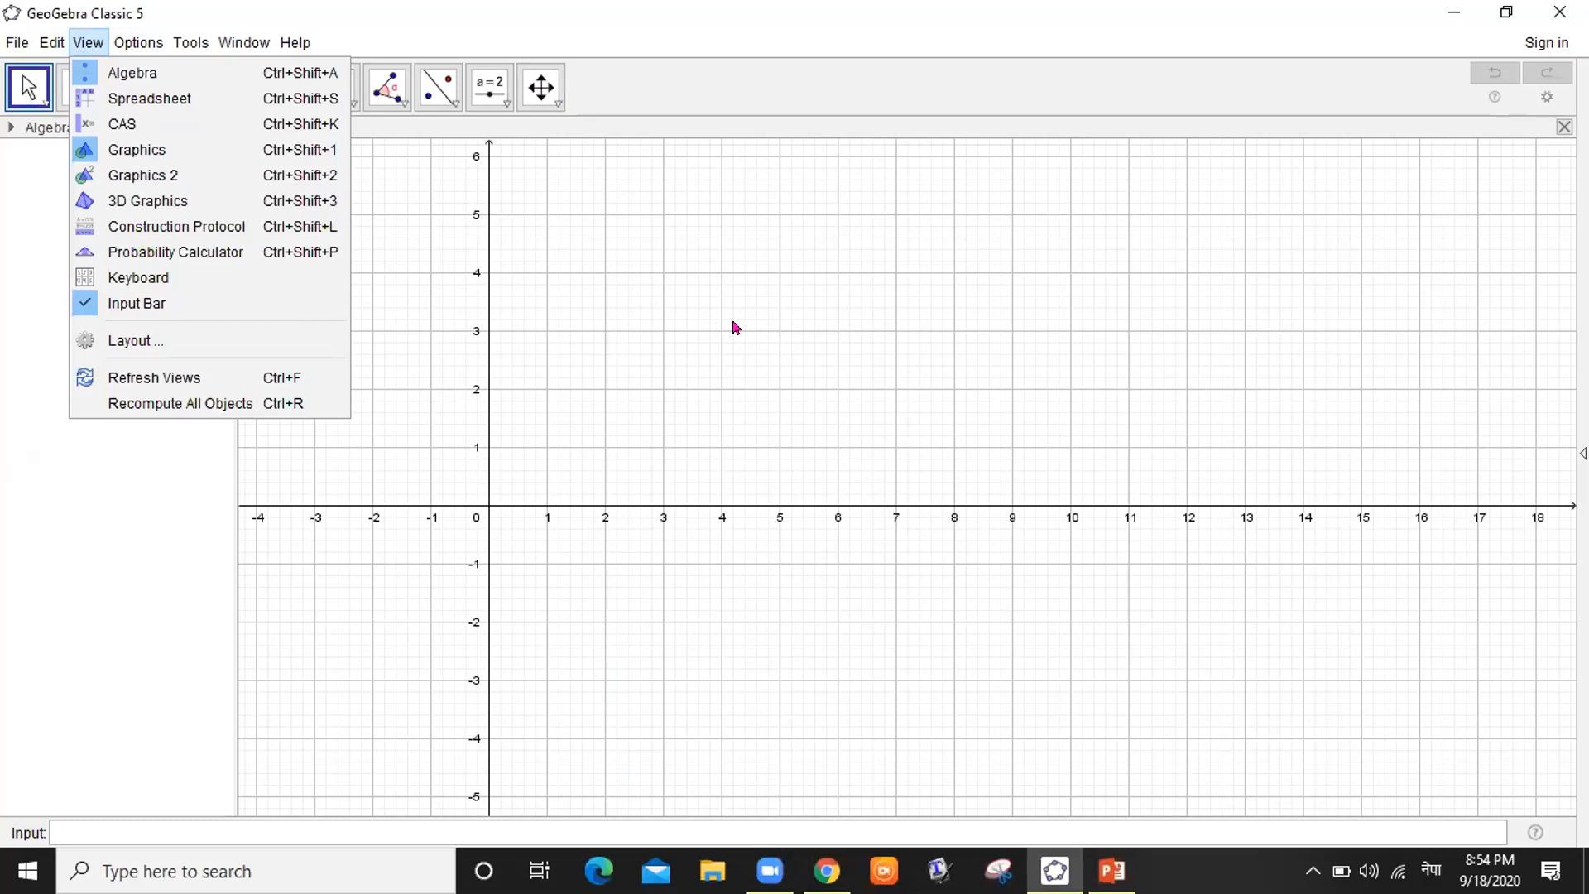
{"action": "left_click", "coordinate": [137, 304]}
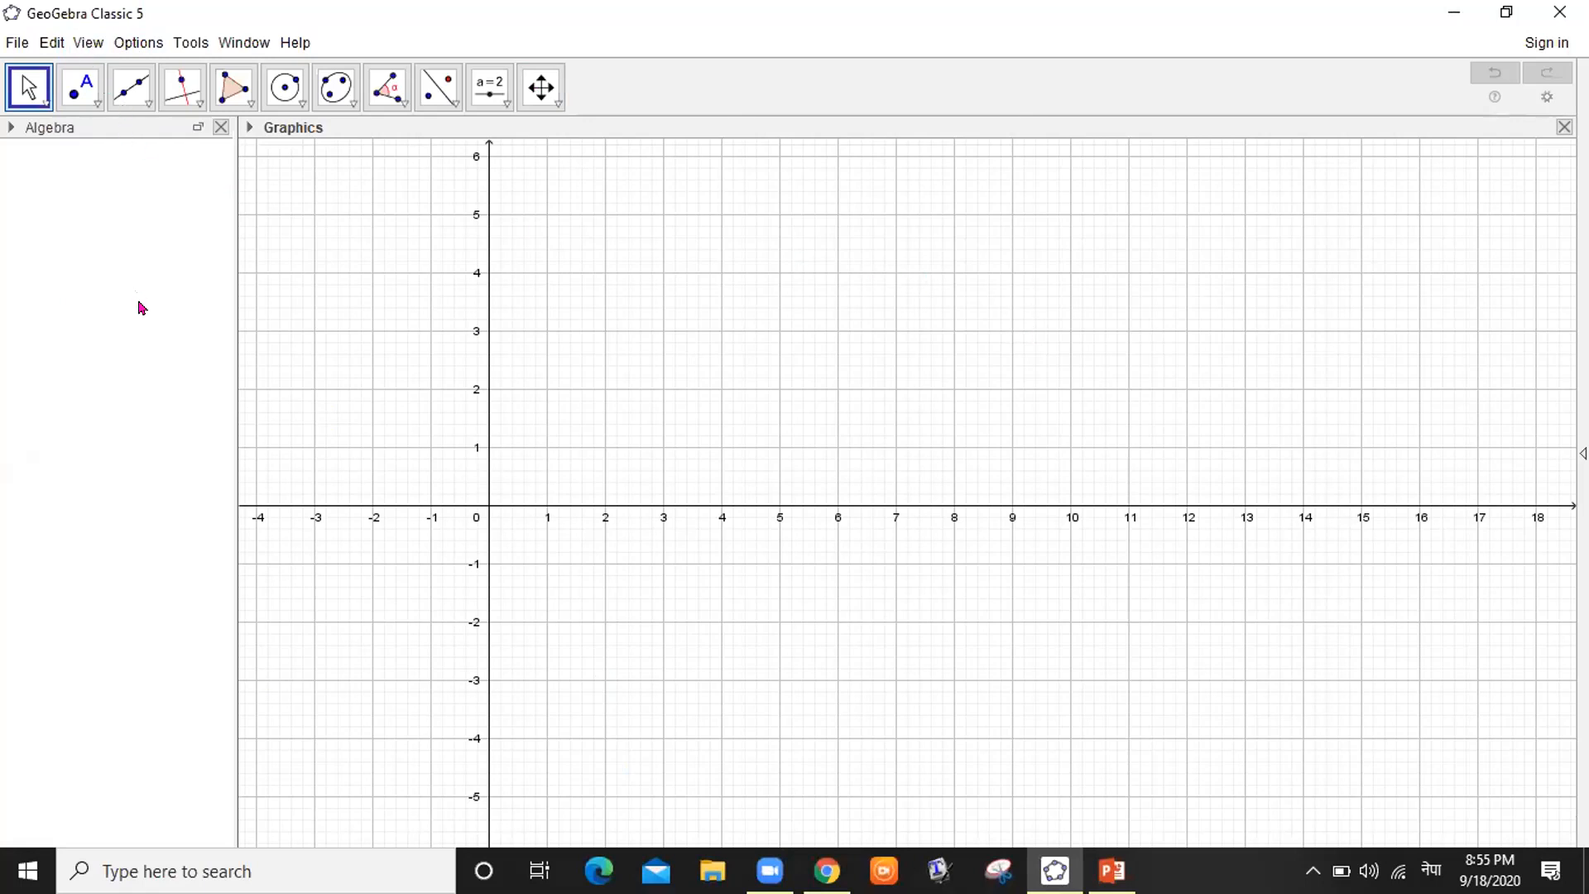
{"action": "left_click", "coordinate": [134, 341]}
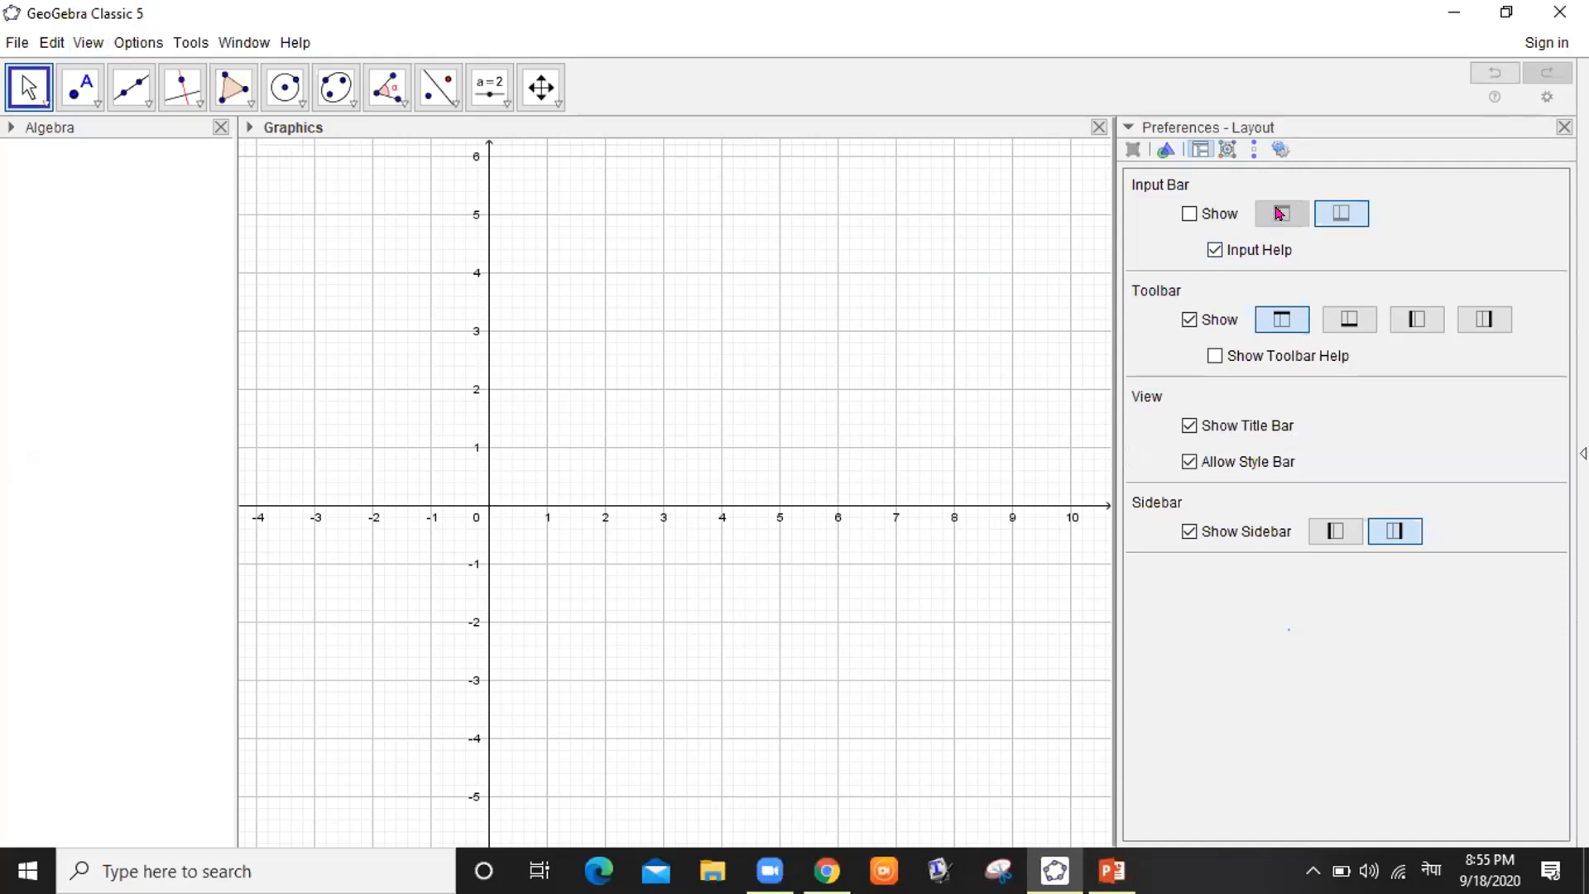
Show the input bar docked at the top and set the interface font size to 18 pt
{"action": "left_click", "coordinate": [1190, 213]}
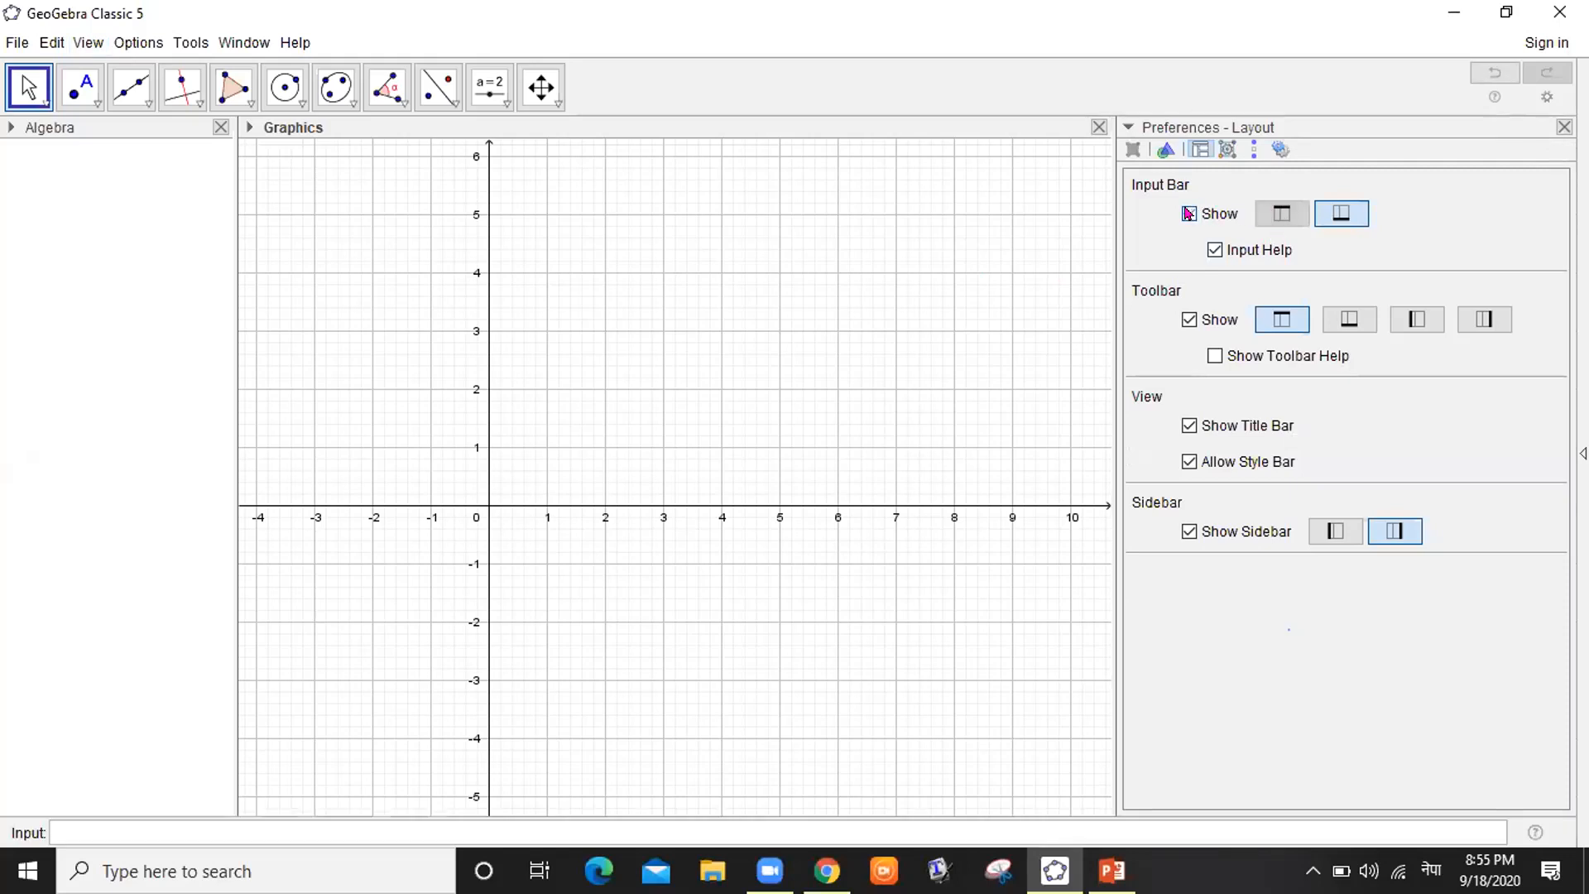
{"action": "left_click", "coordinate": [1282, 214]}
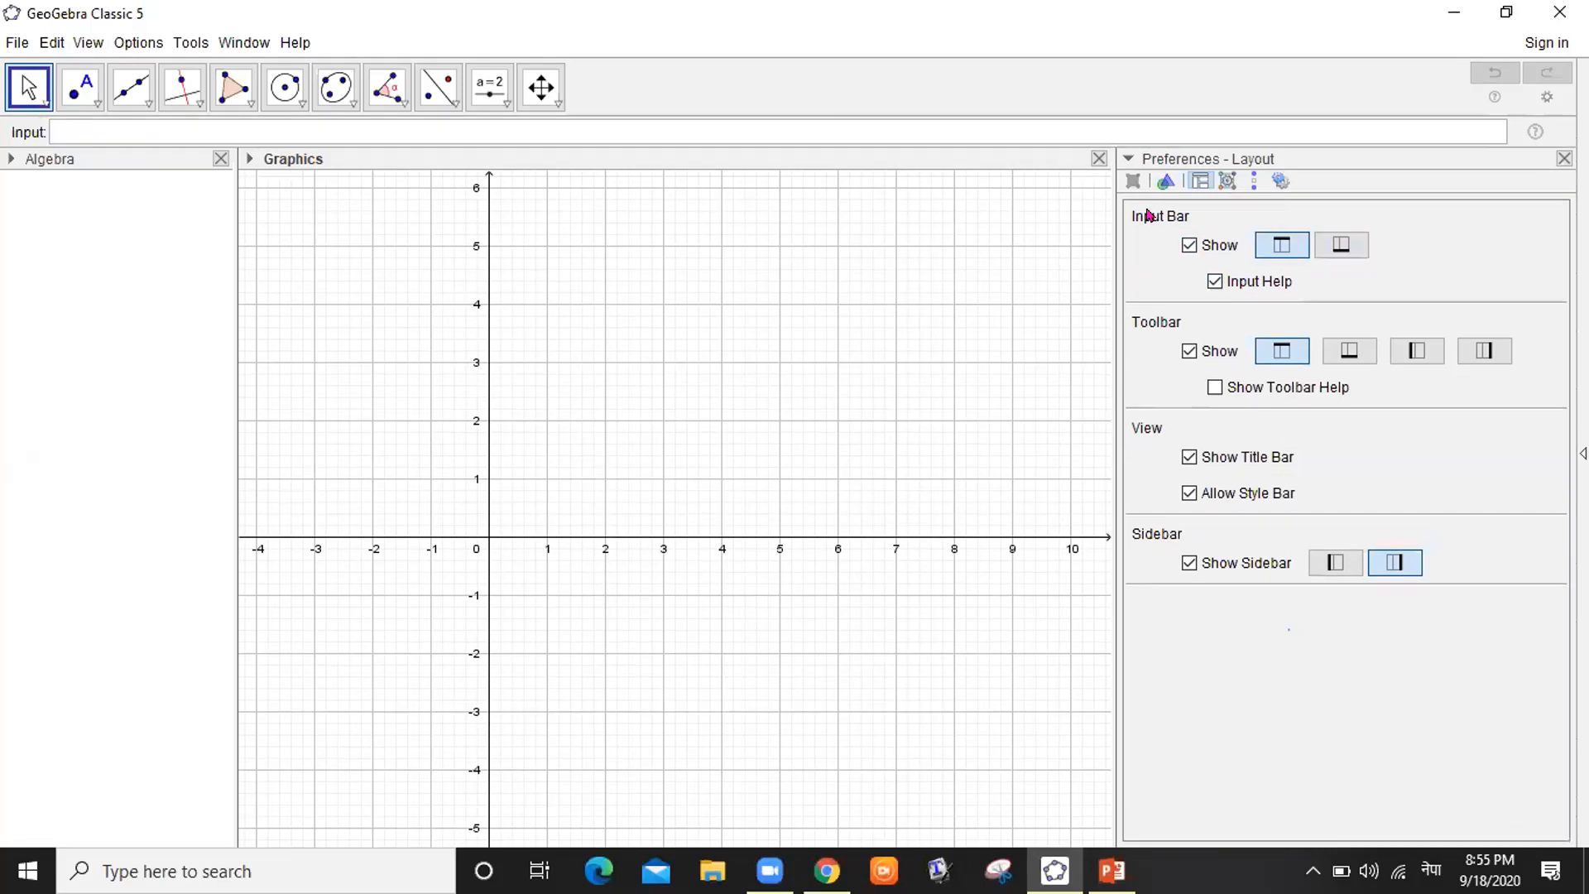
{"action": "left_click", "coordinate": [138, 43]}
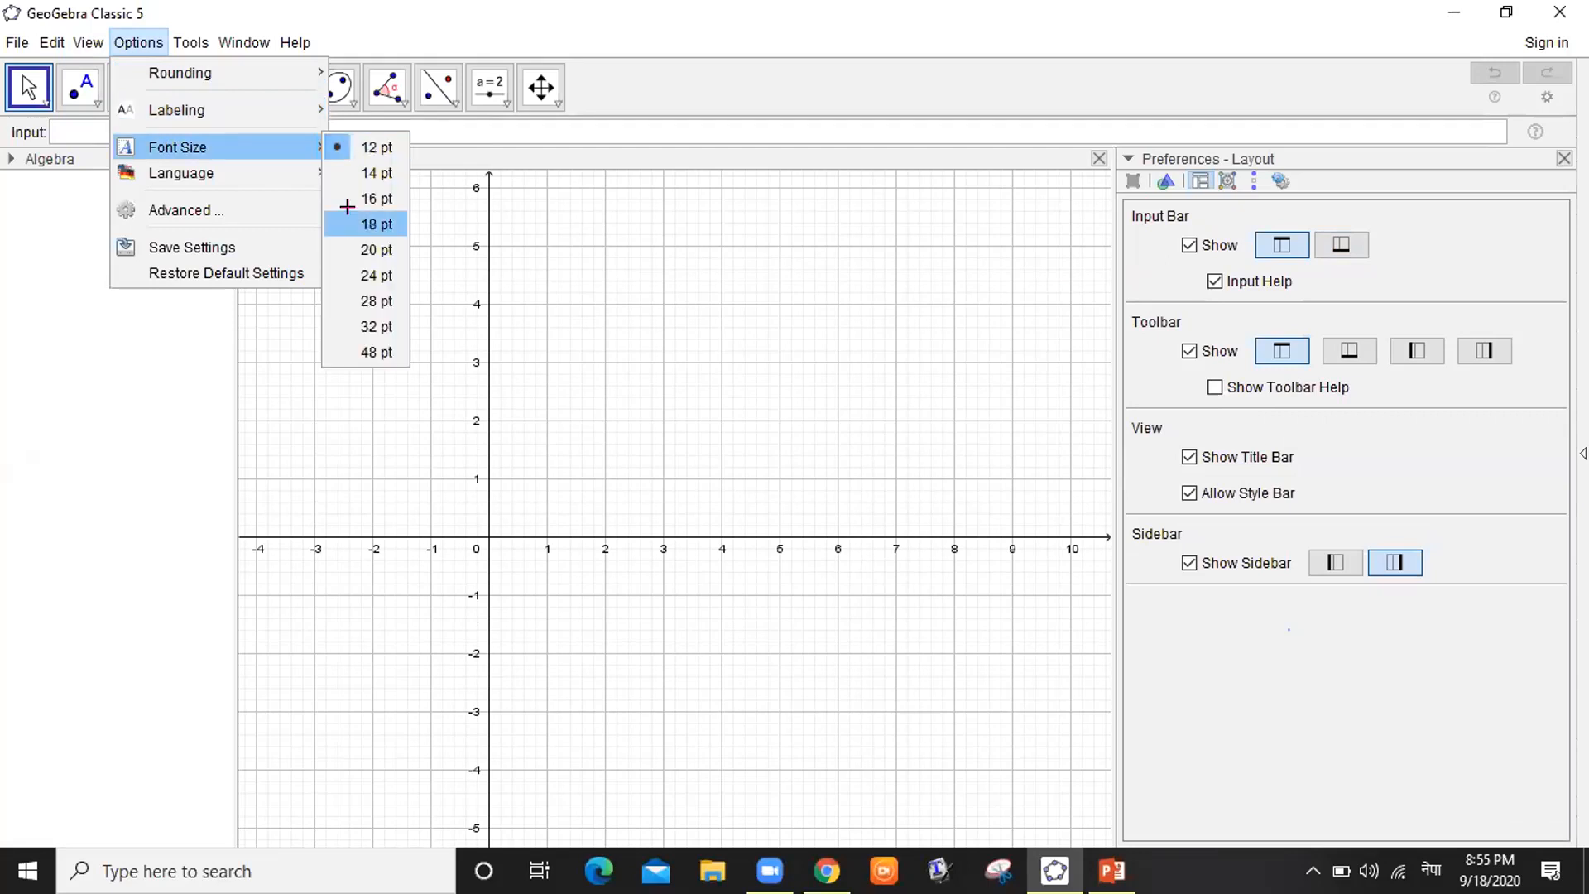
{"action": "left_click", "coordinate": [347, 213]}
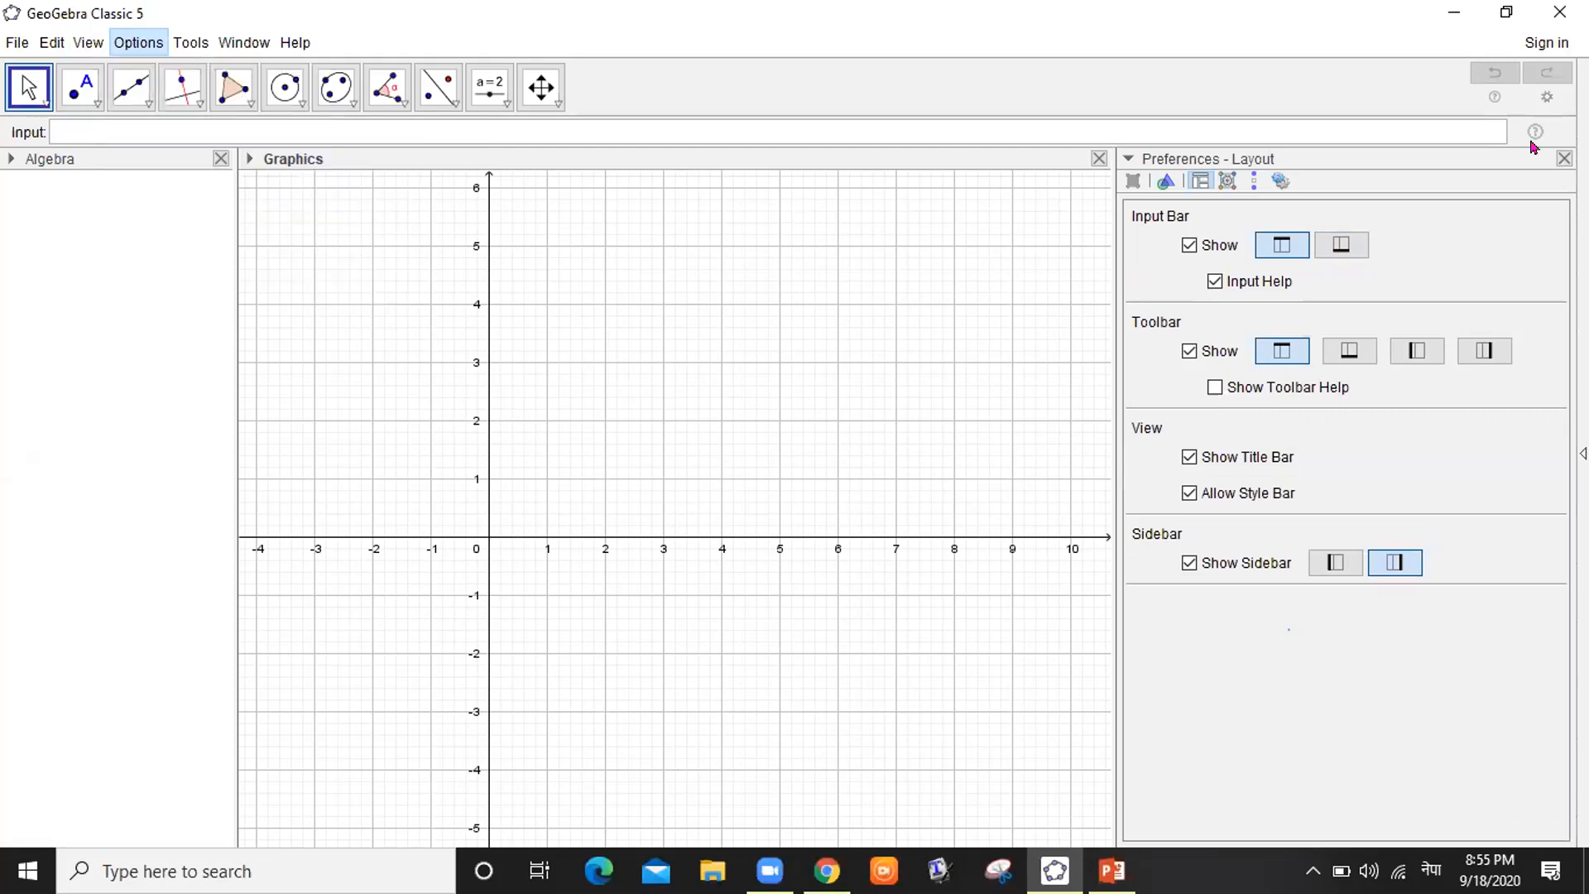
{"action": "left_click", "coordinate": [1558, 192]}
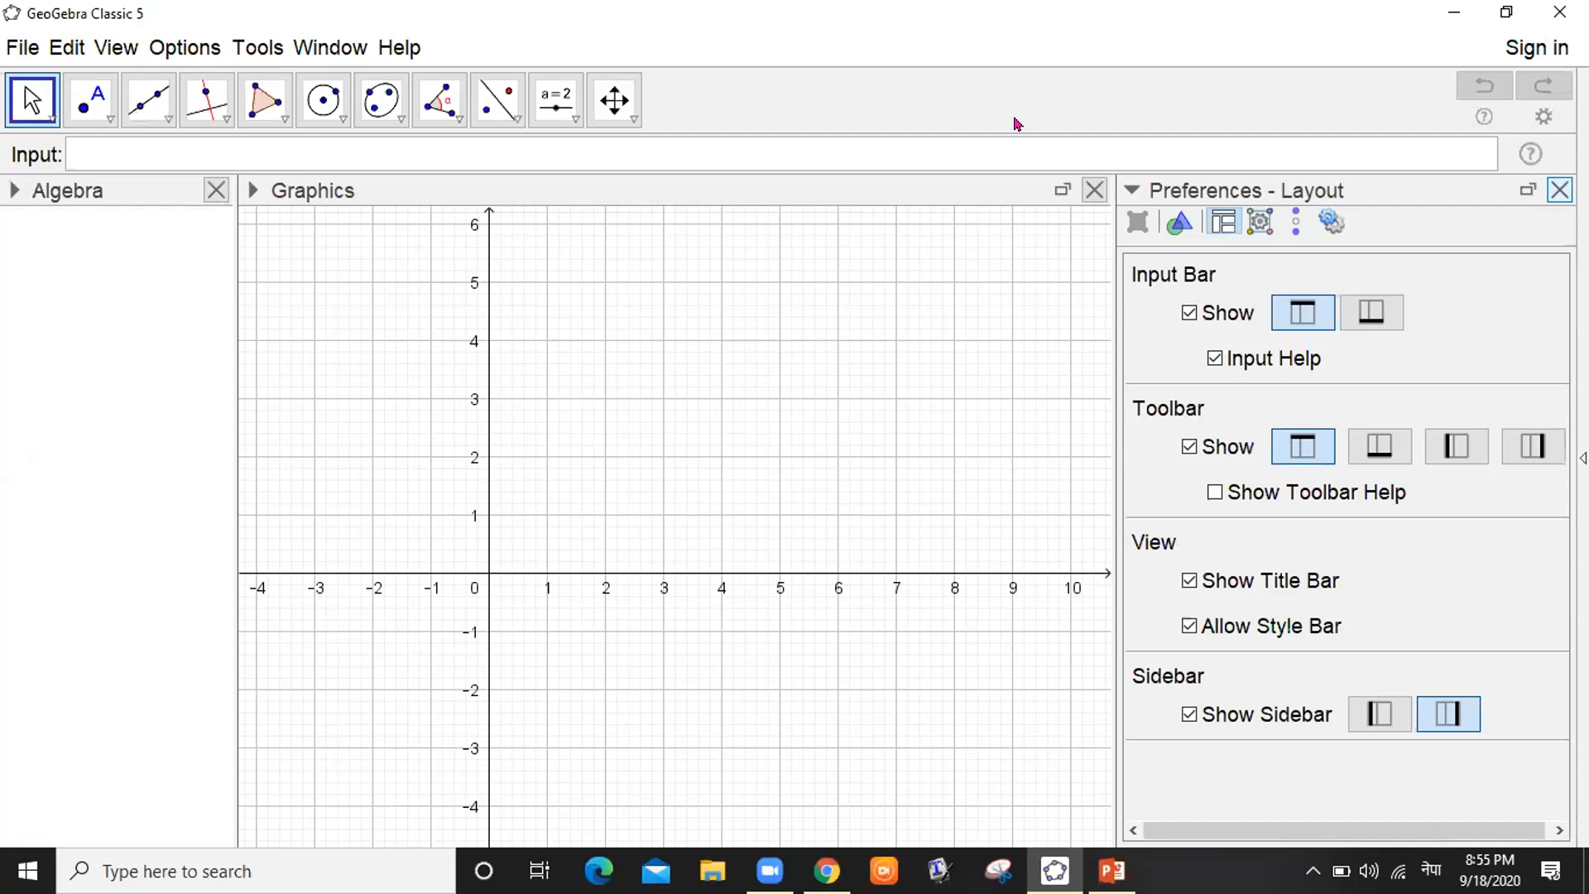
{"action": "left_click", "coordinate": [130, 140]}
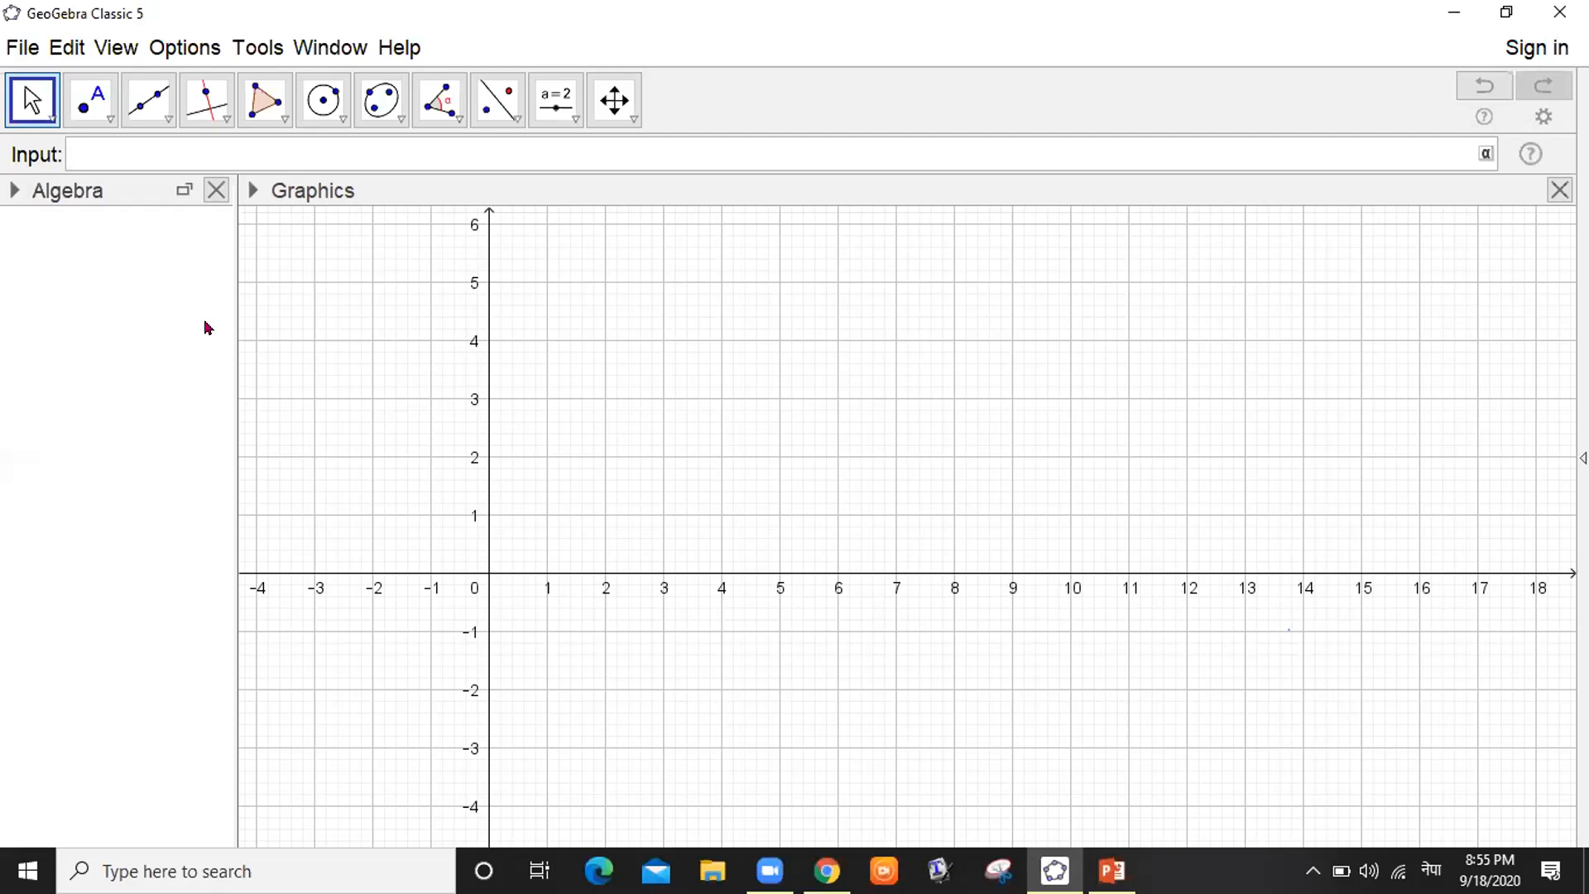
Enter x^2+y^2=<9 in the Input bar, which creates the function a(x,y) = x²+y²
{"action": "type", "text": "ह"}
{"action": "key", "text": "BackSpace"}
{"action": "key", "text": "alt+shift"}
{"action": "type", "text": "x¹"}
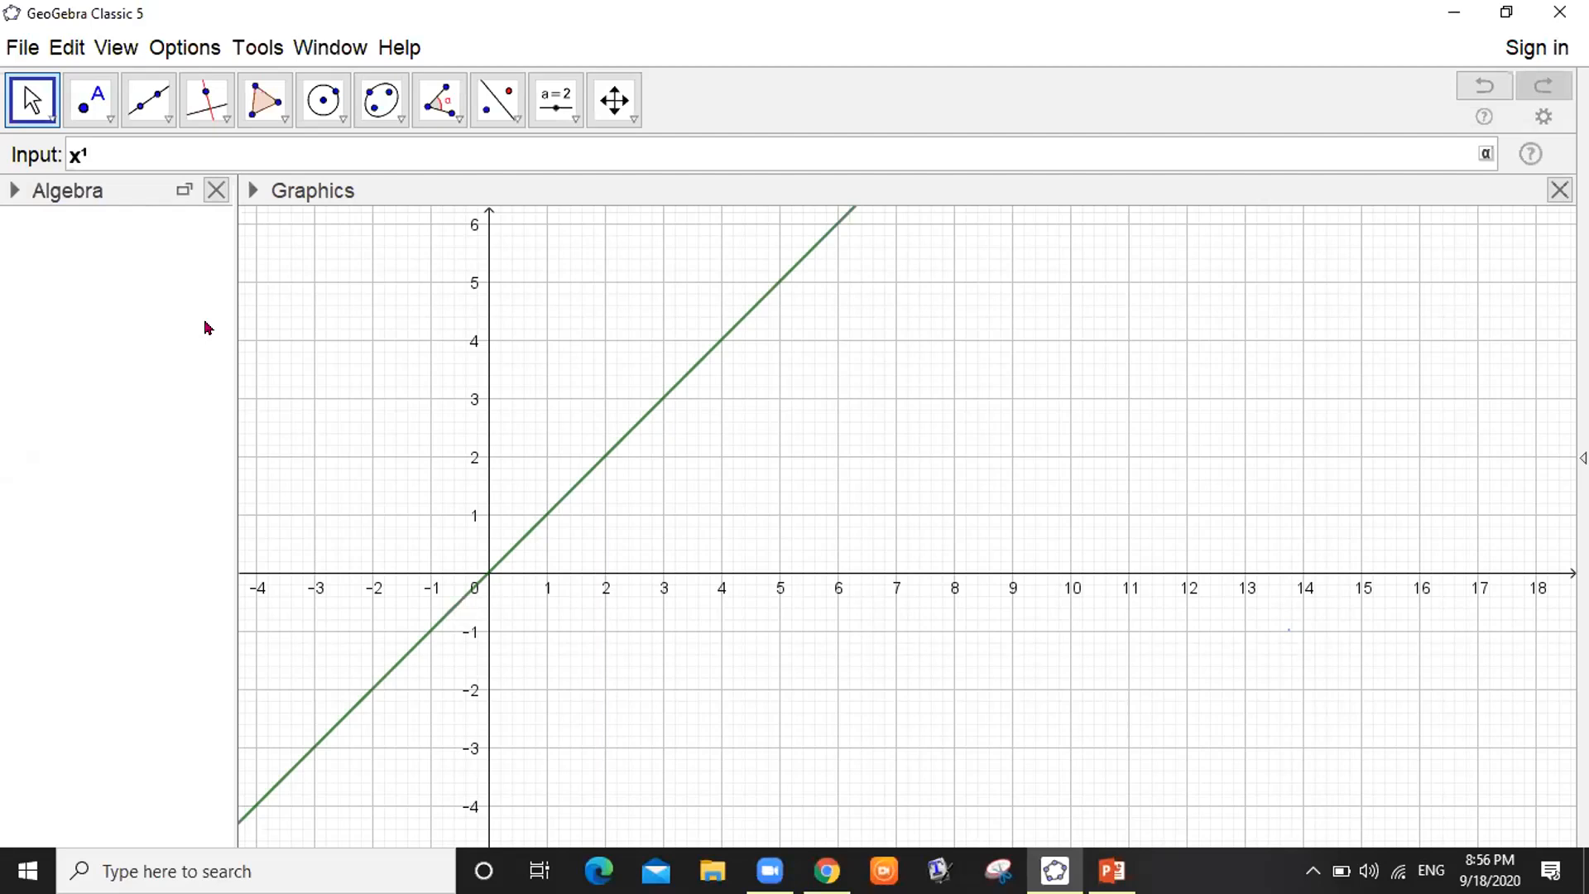
{"action": "key", "text": "BackSpace"}
{"action": "type", "text": "2"}
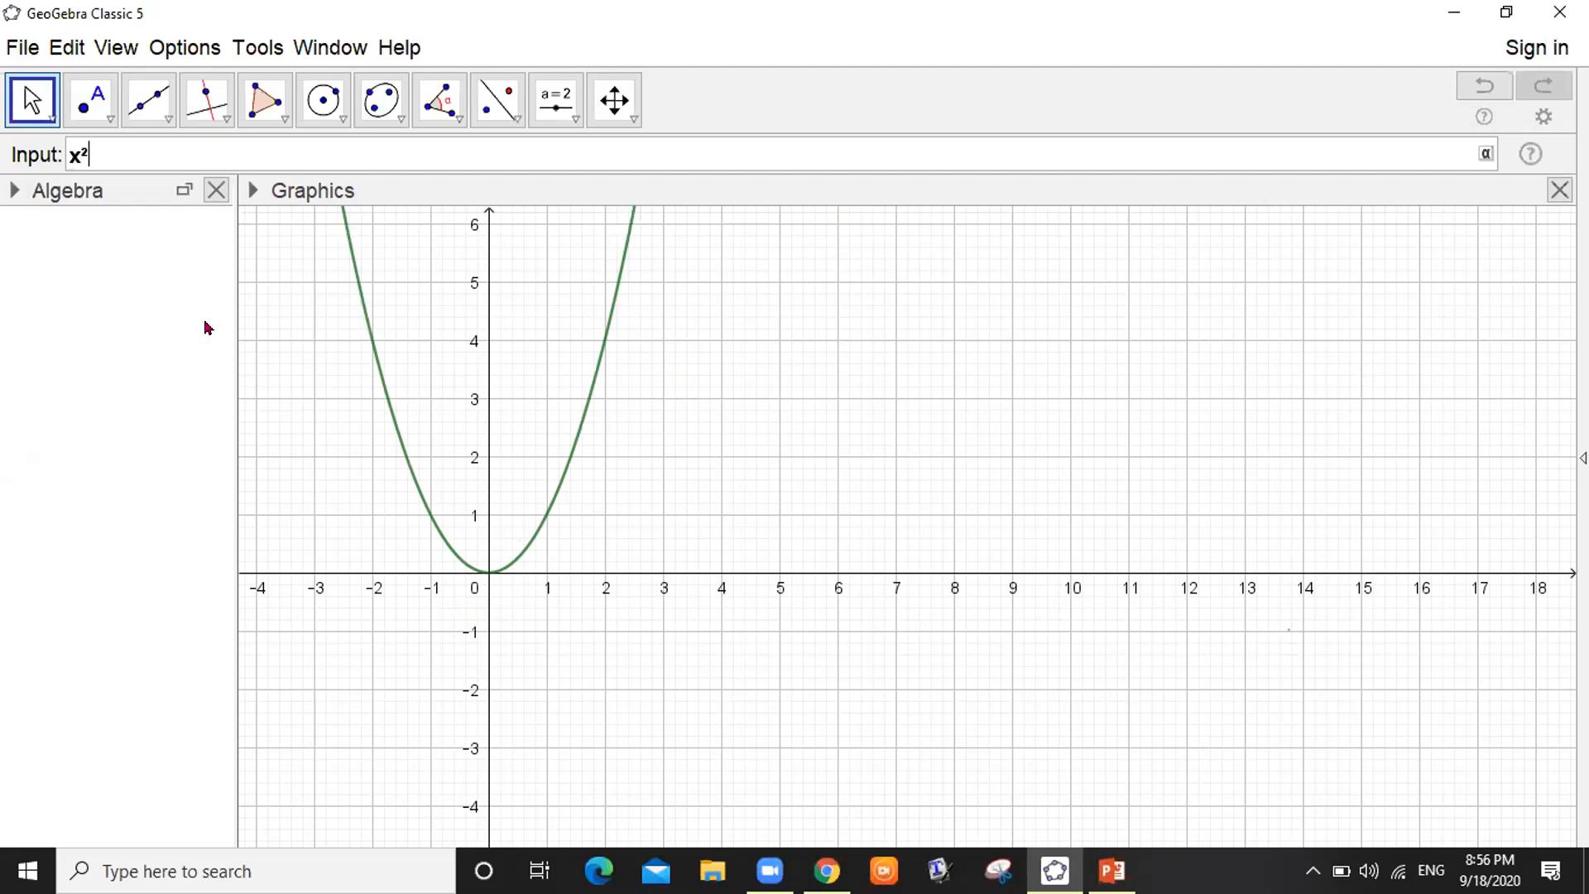
{"action": "type", "text": "+y"}
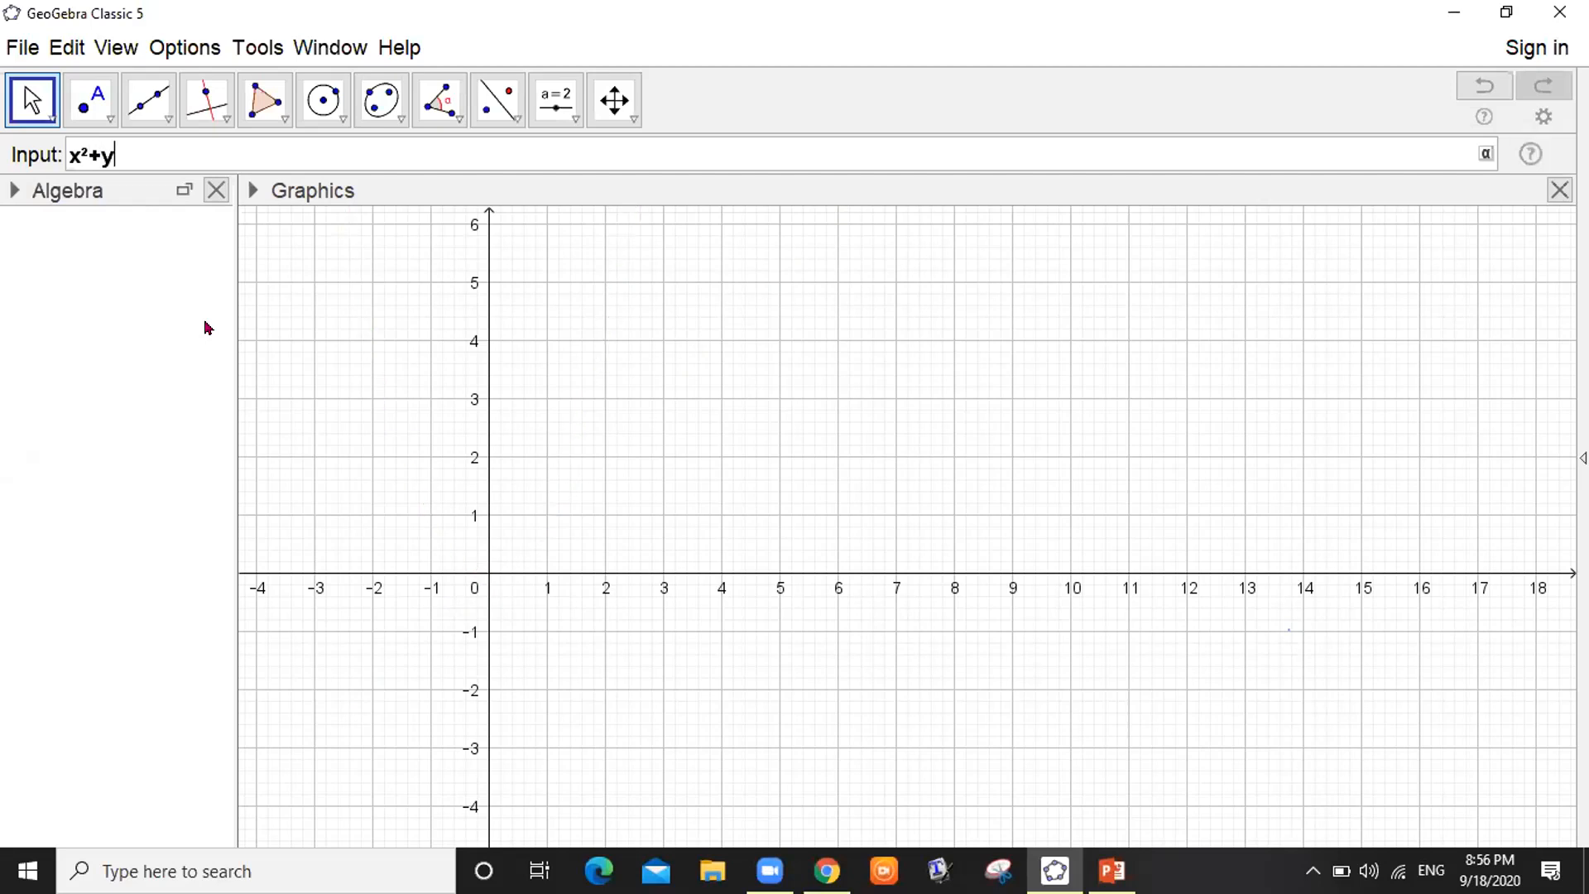
{"action": "type", "text": "^2<="}
{"action": "key", "text": "BackSpace"}
{"action": "type", "text": "=<9"}
{"action": "key", "text": "Return"}
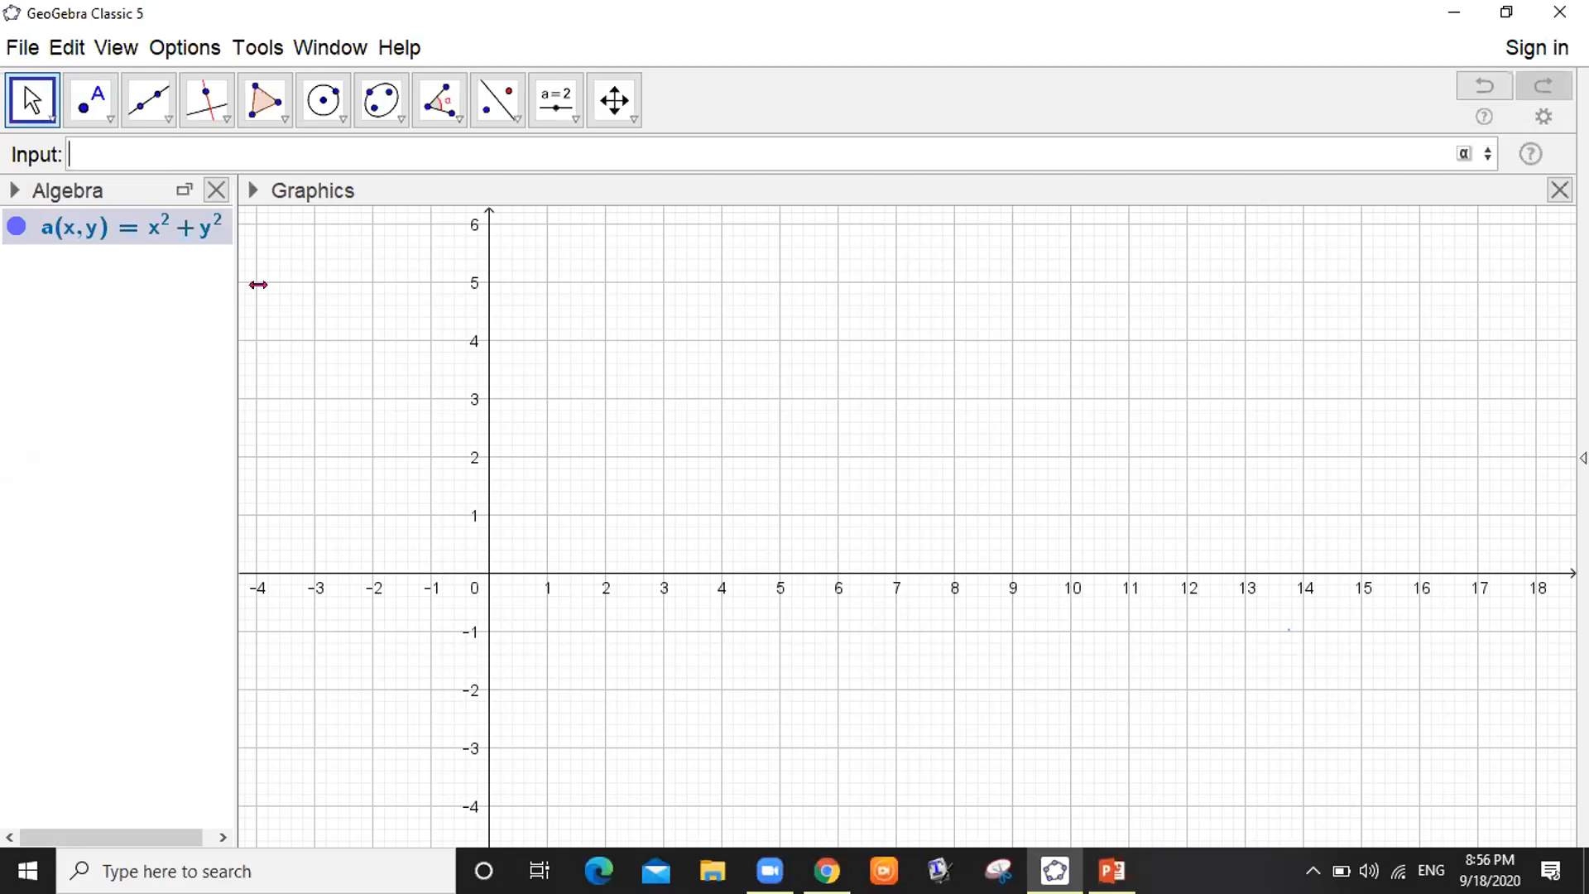
Widen the Algebra panel and delete the mistaken a(x,y) function
{"action": "left_click_drag", "start_coordinate": [258, 285], "coordinate": [298, 285]}
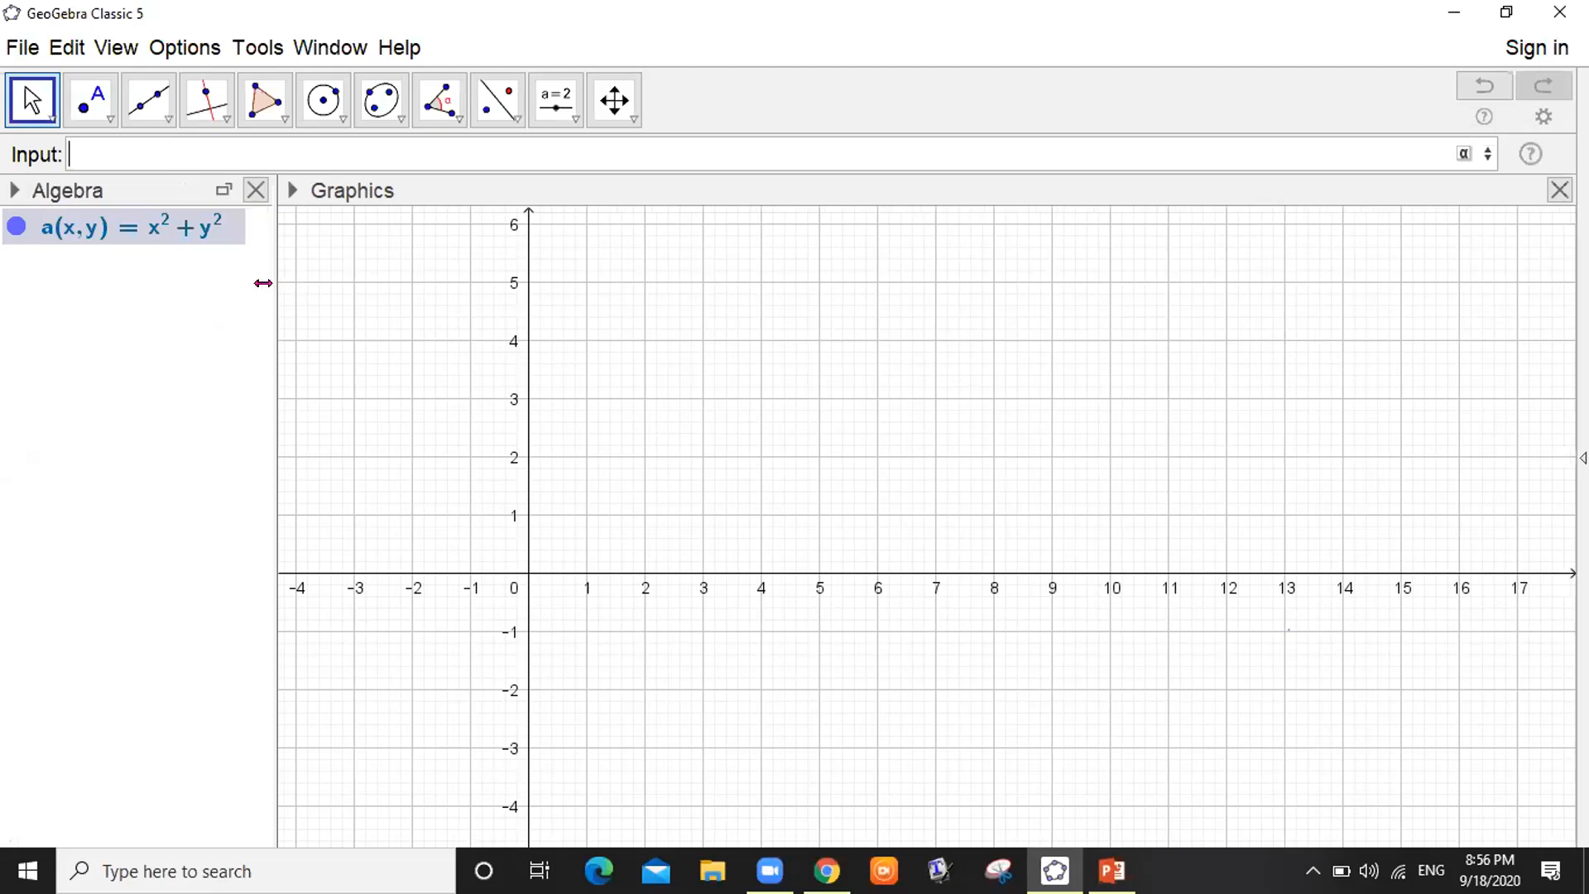
{"action": "left_click", "coordinate": [157, 237]}
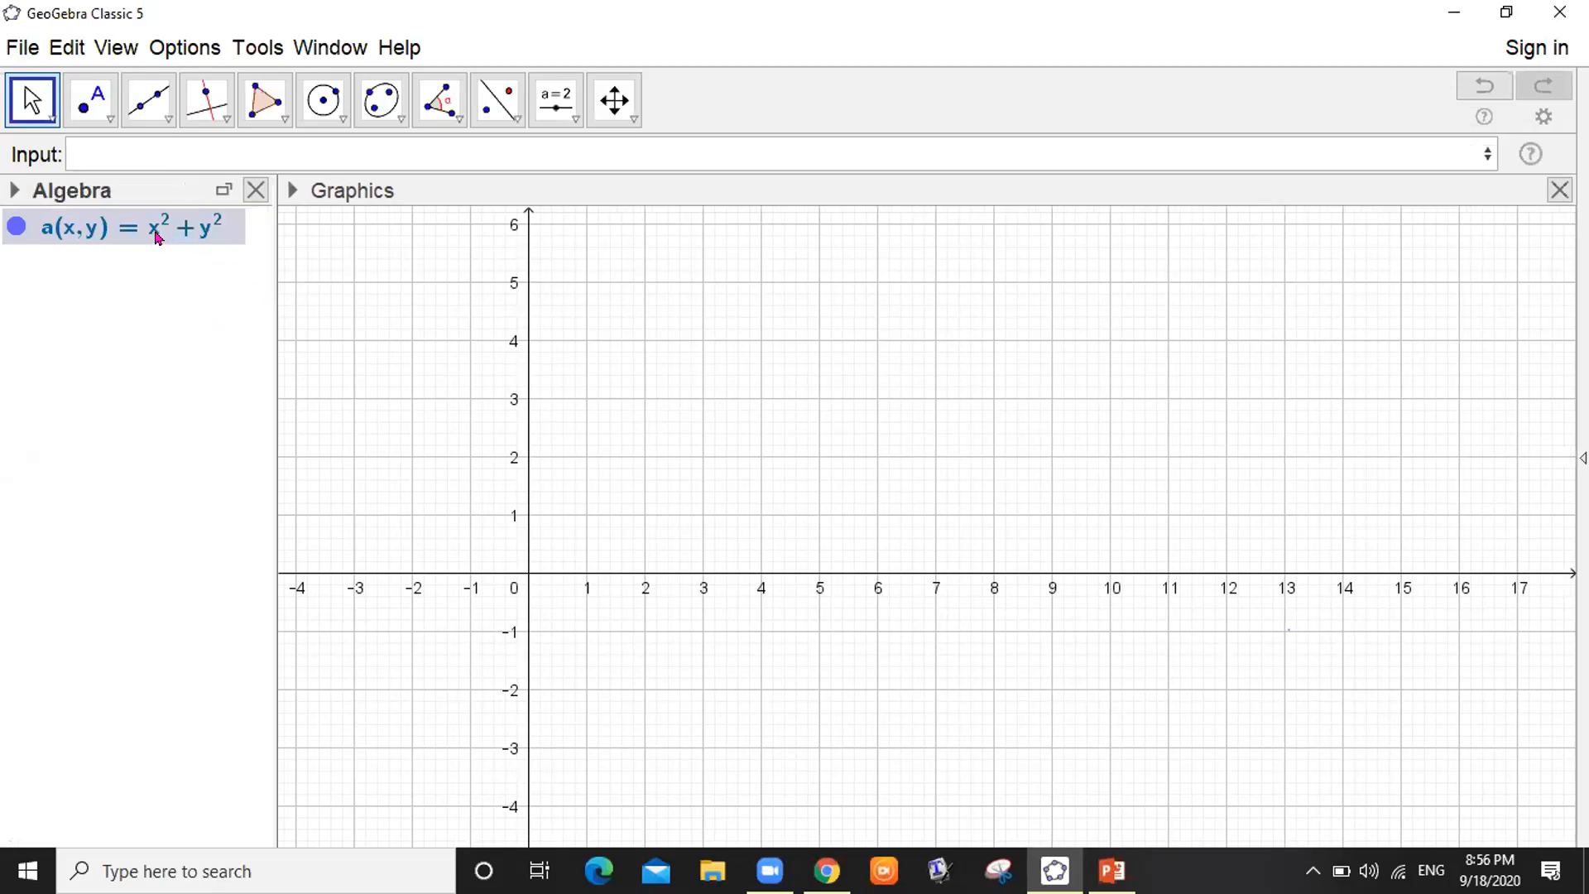
{"action": "key", "text": "Delete"}
Delete an accidental x²+y entry and create disk a from x^2+y^2<=9
{"action": "left_click", "coordinate": [114, 143]}
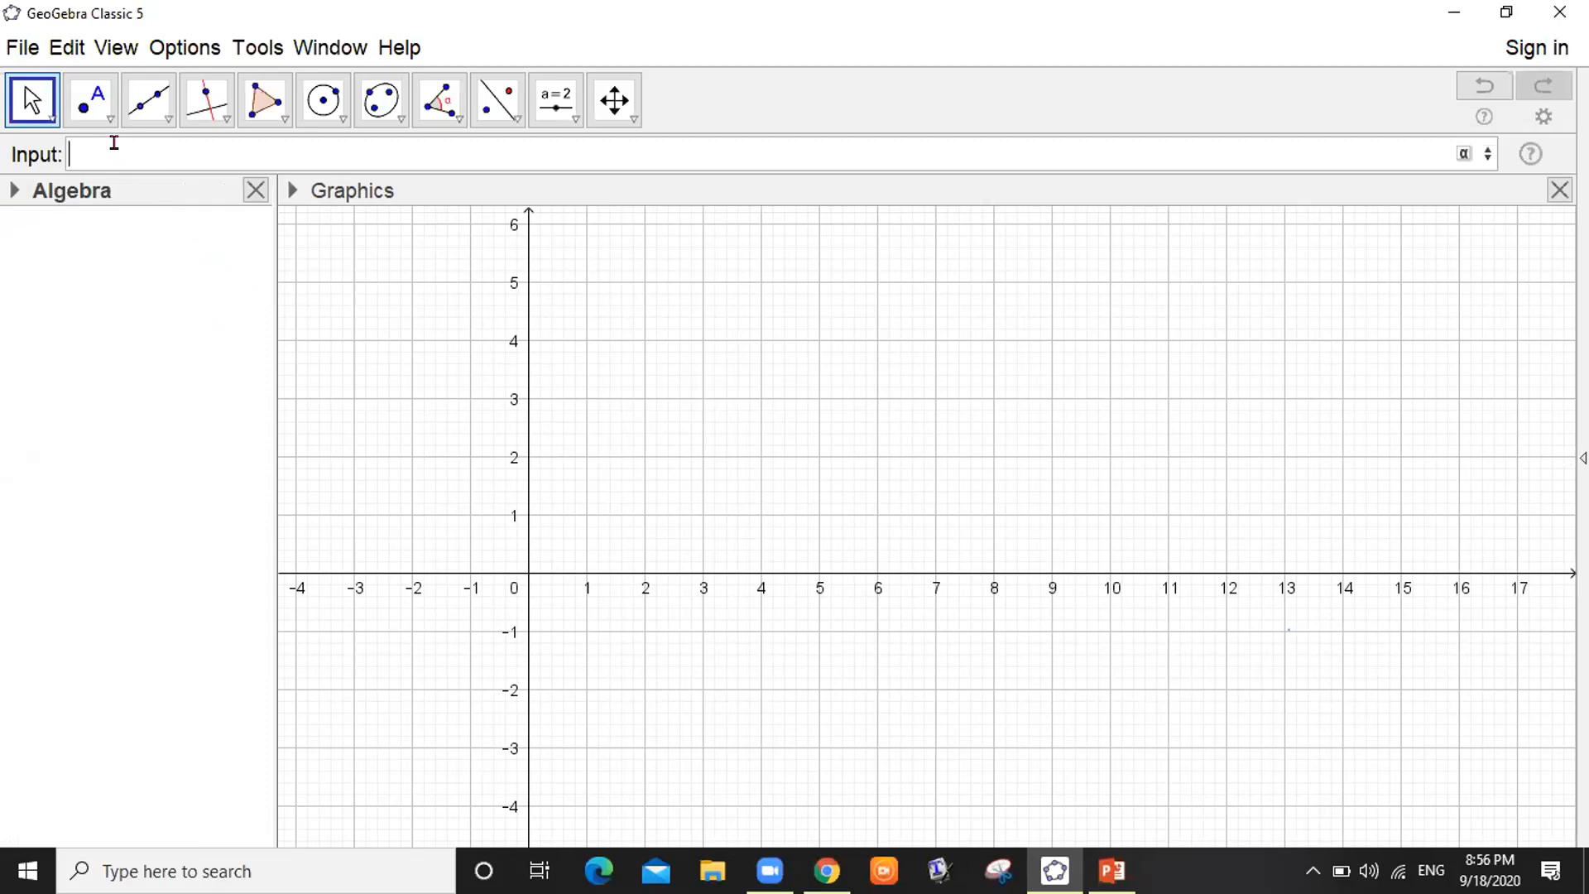
{"action": "type", "text": "x^2"}
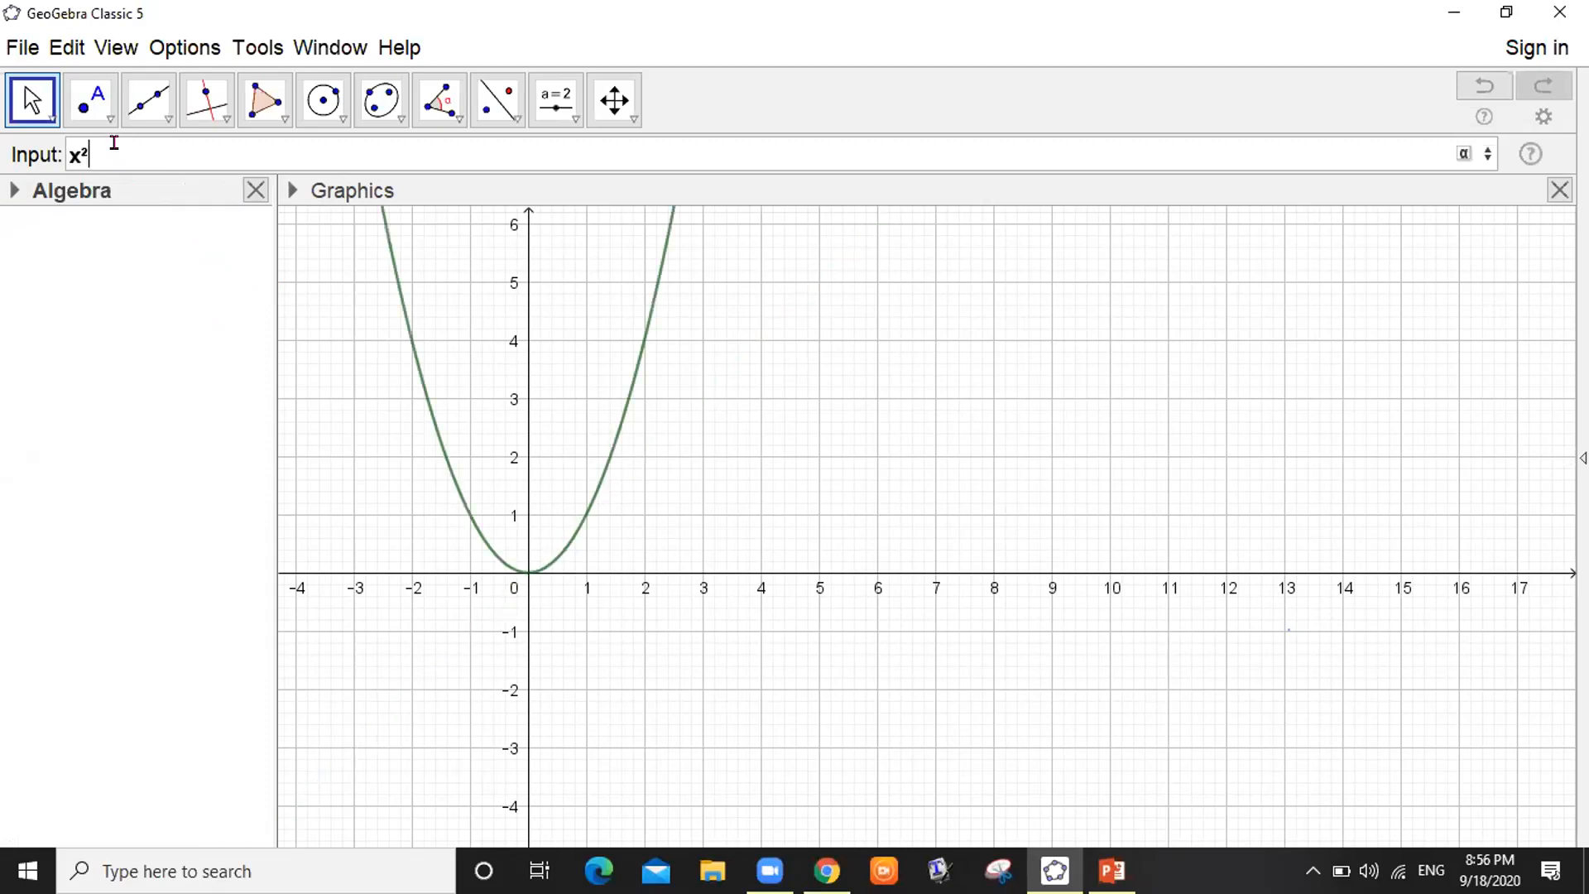
{"action": "type", "text": "+y"}
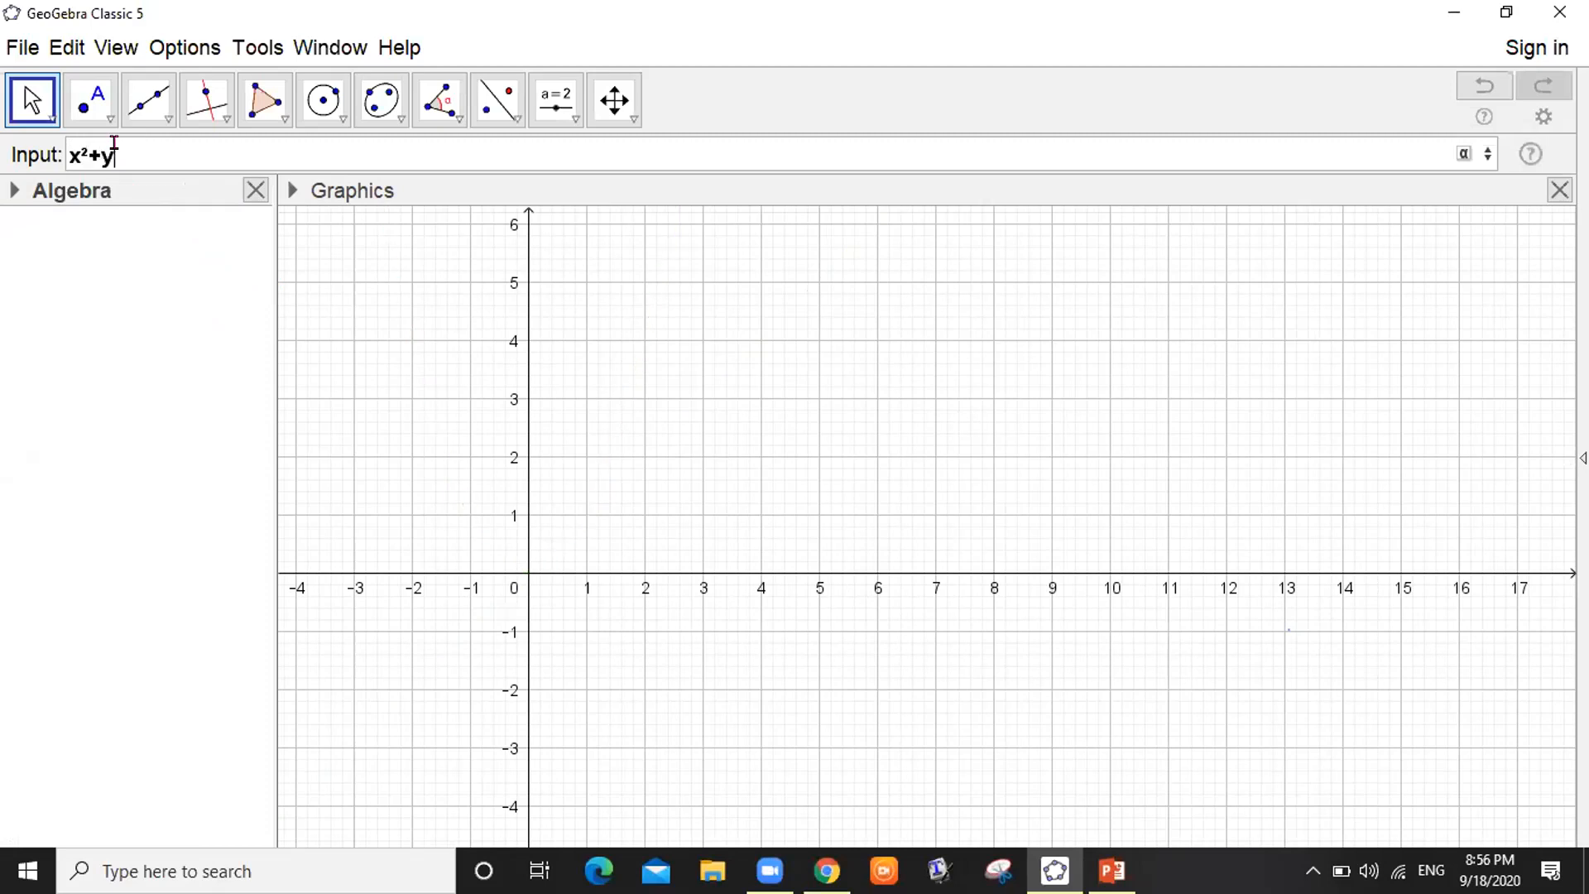
{"action": "key", "text": "Return"}
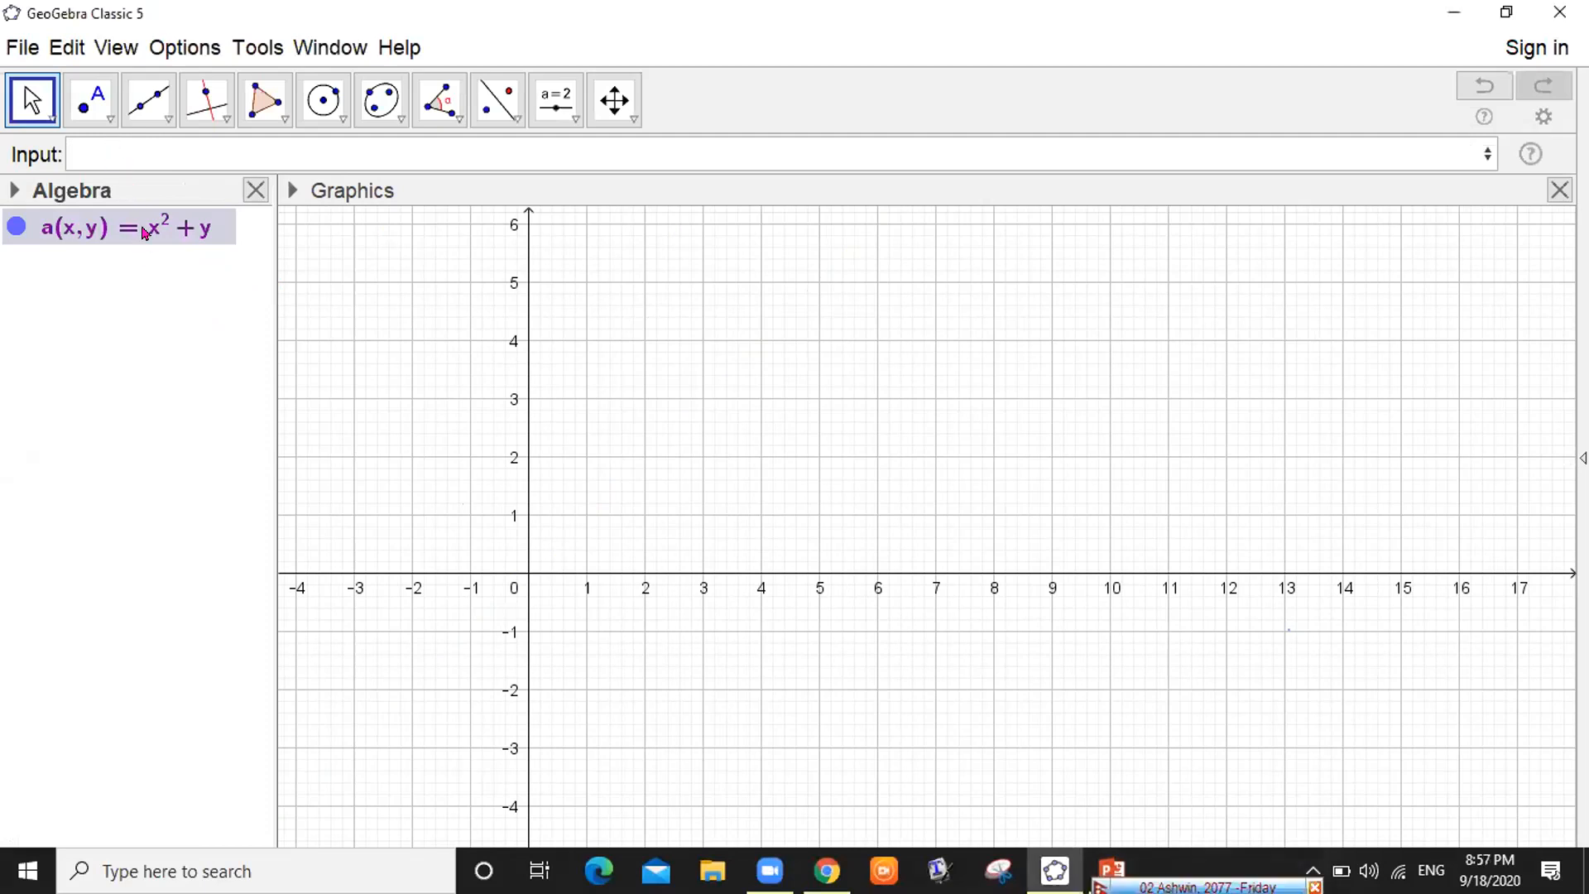
{"action": "key", "text": "Delete"}
{"action": "left_click", "coordinate": [124, 151]}
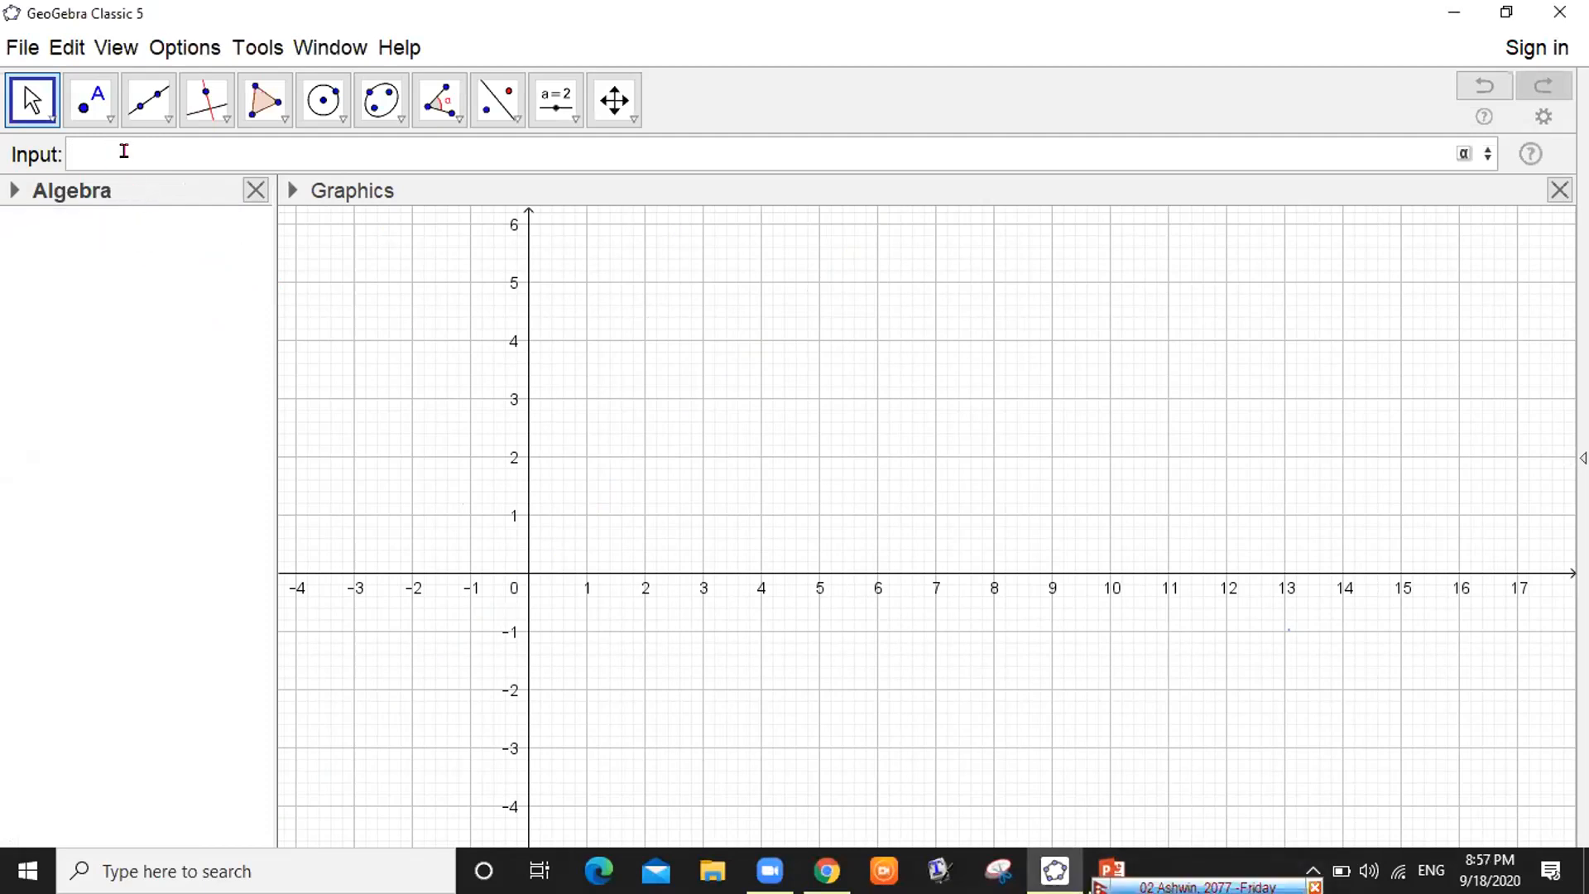
{"action": "type", "text": "x"}
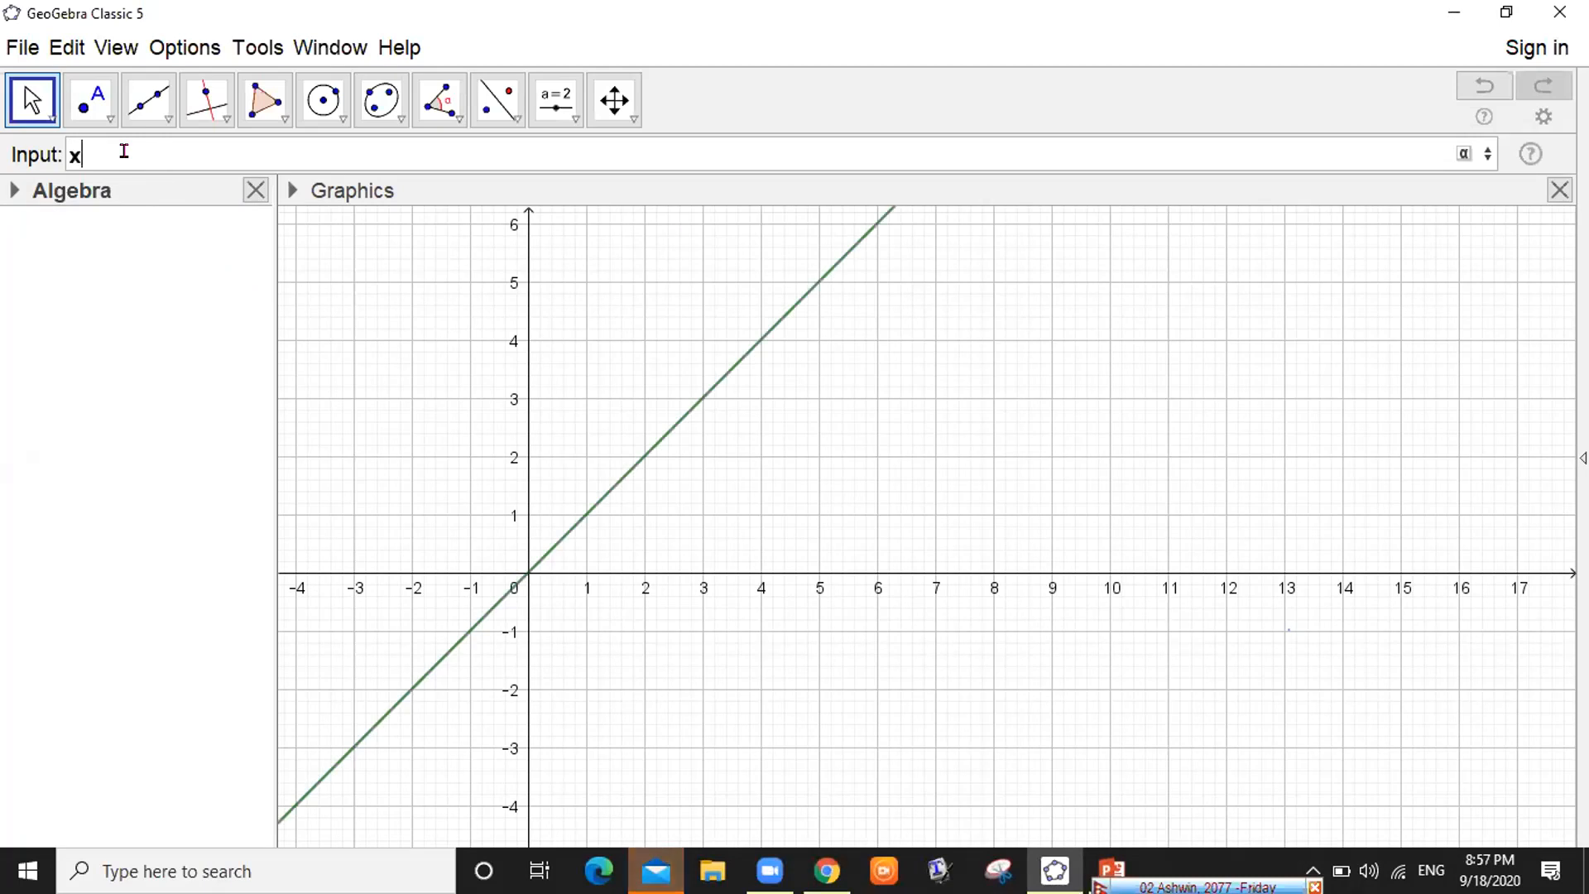
{"action": "type", "text": "^2+y"}
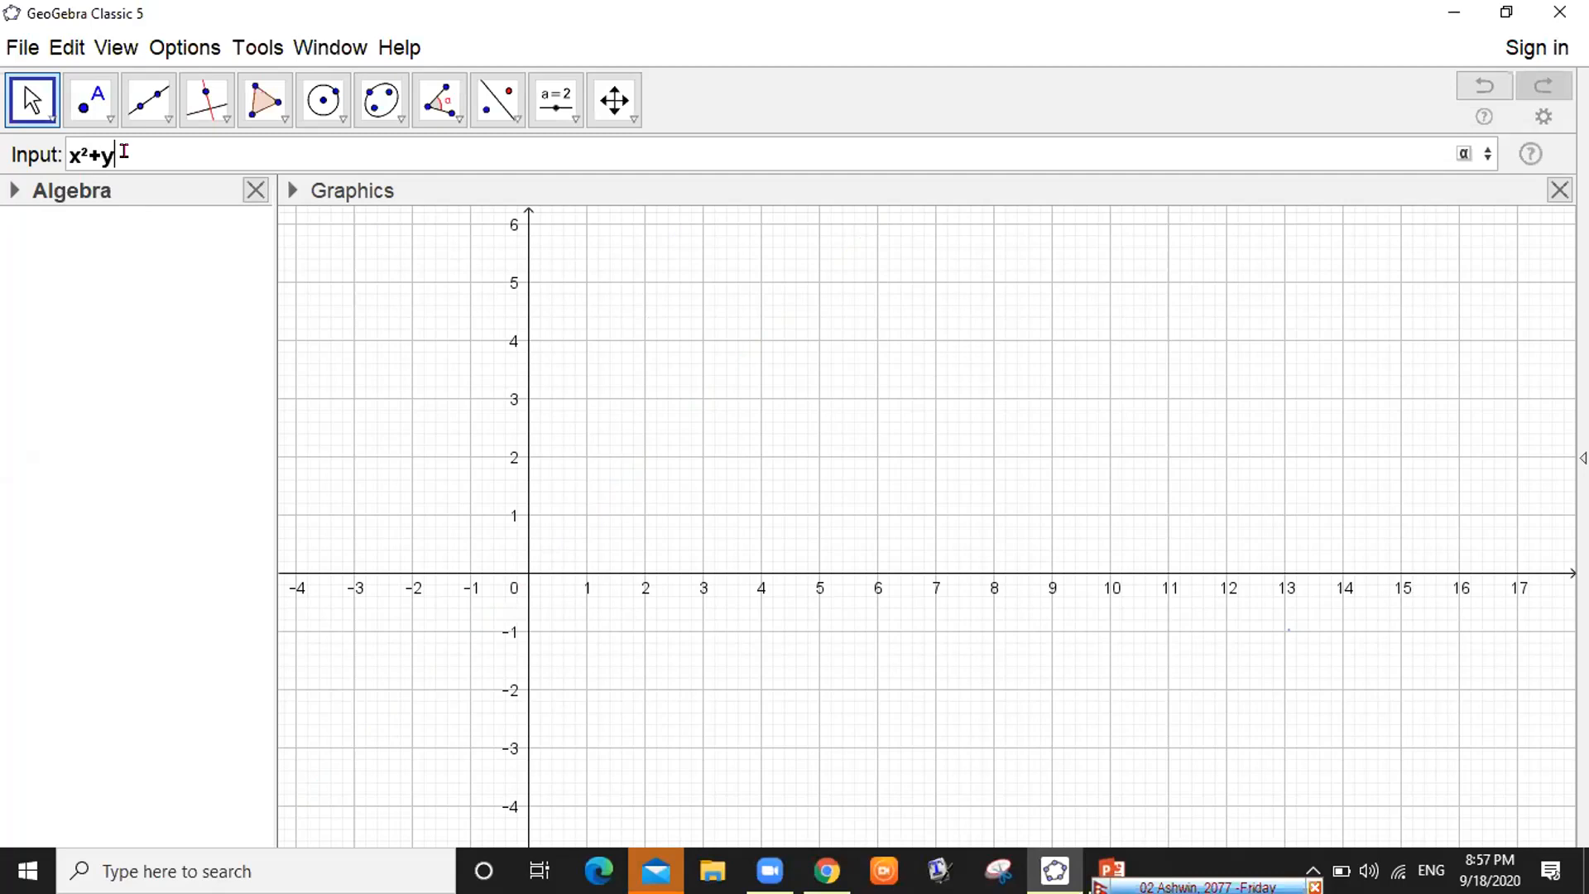
{"action": "type", "text": "^2<="}
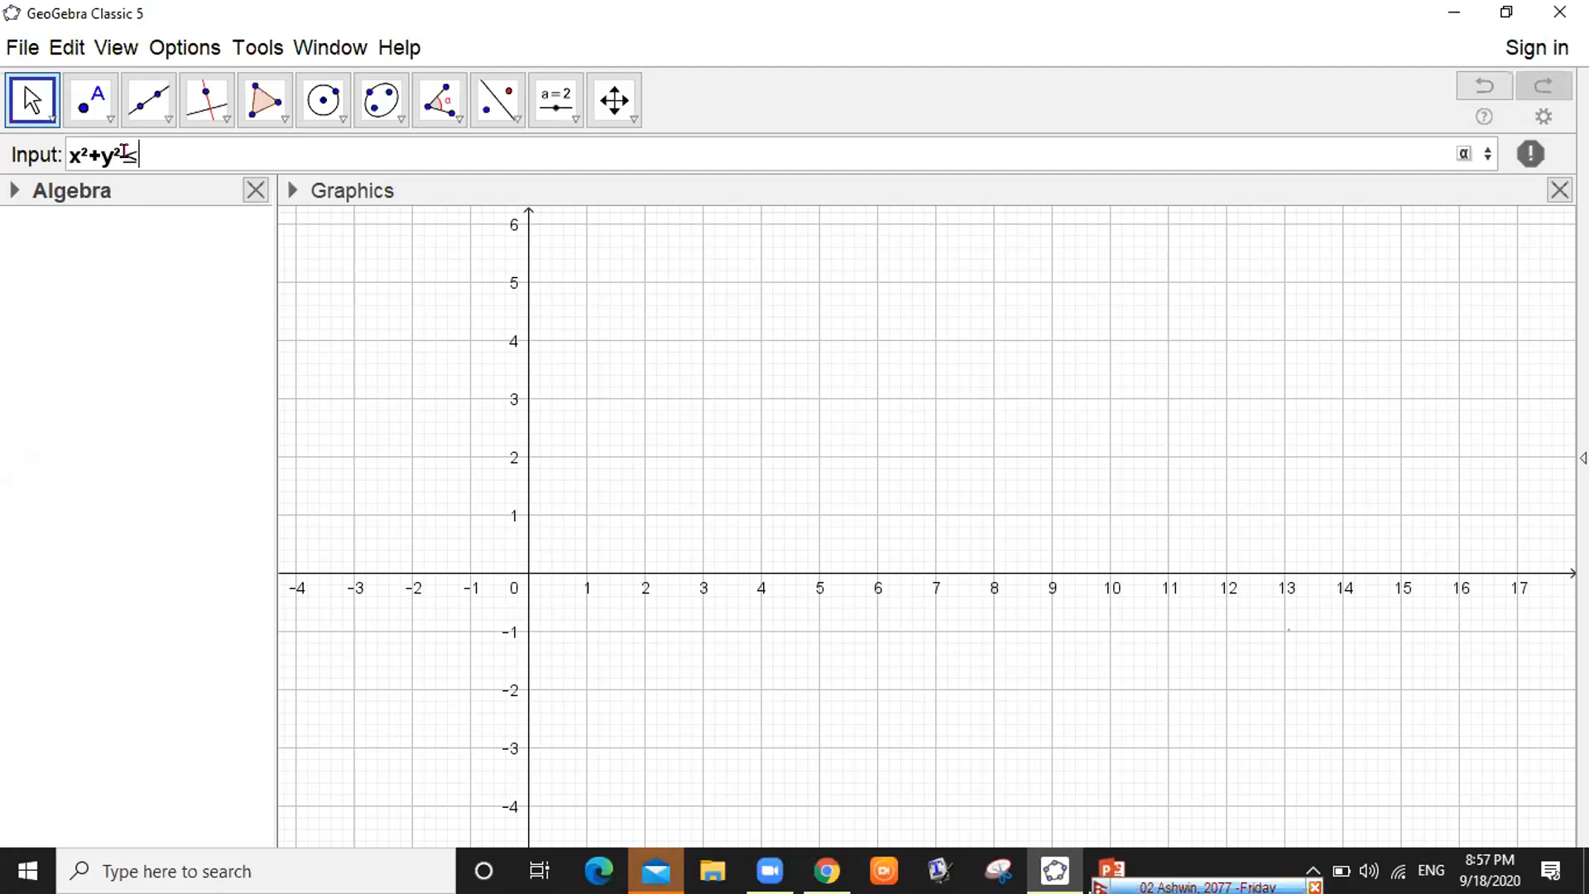
{"action": "type", "text": "9"}
{"action": "key", "text": "Return"}
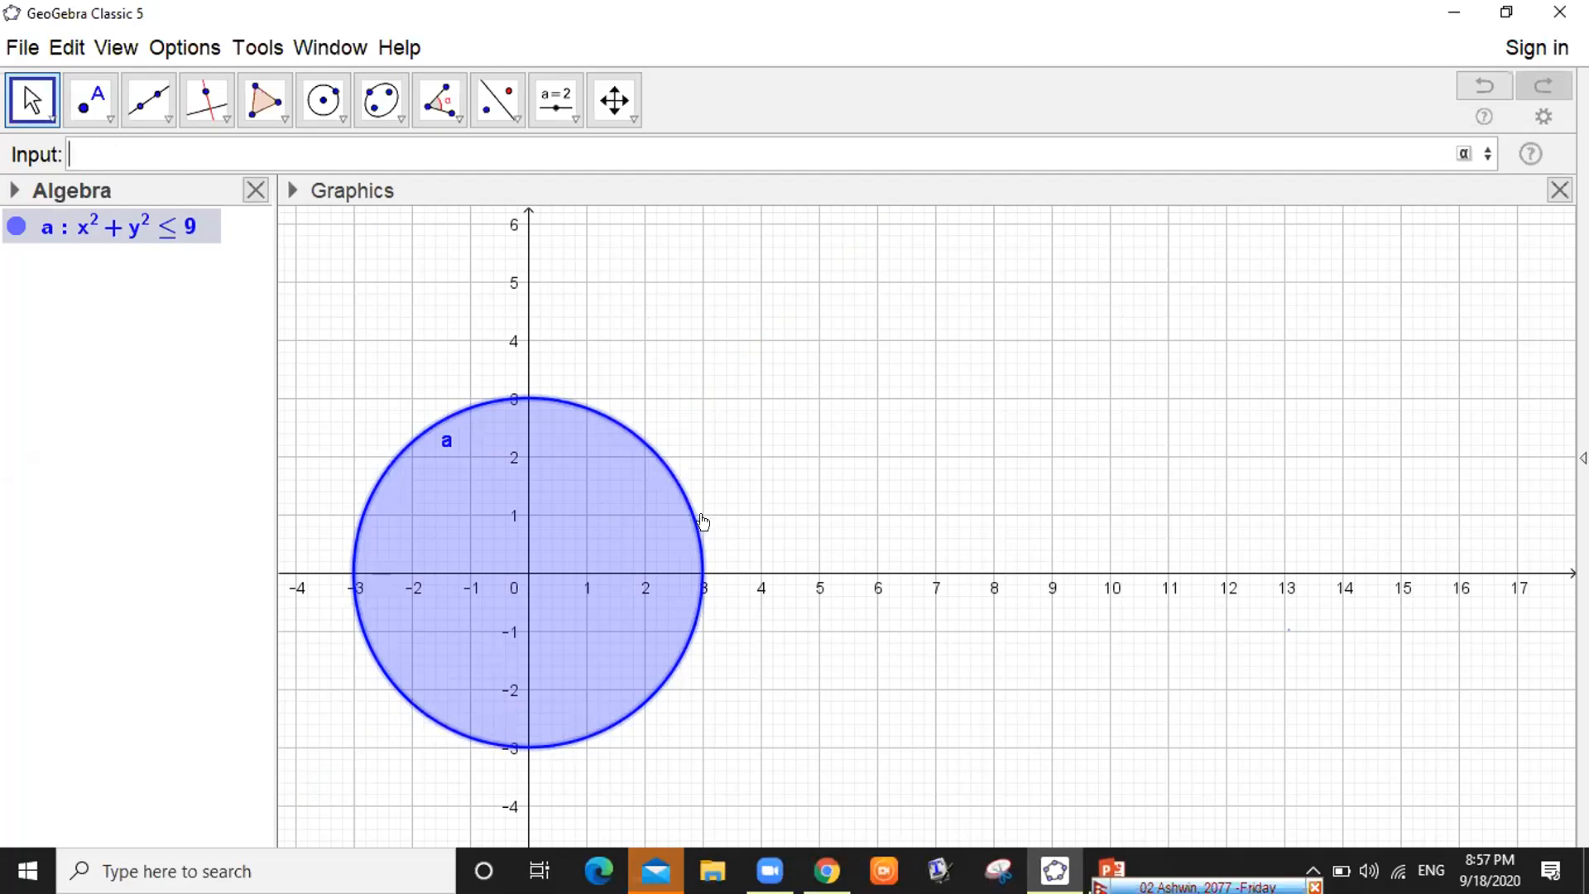
Enter (x-3)^2+y^2<=9 to create the overlapping disk b, then adjust the Algebra pane width
{"action": "left_click", "coordinate": [698, 571]}
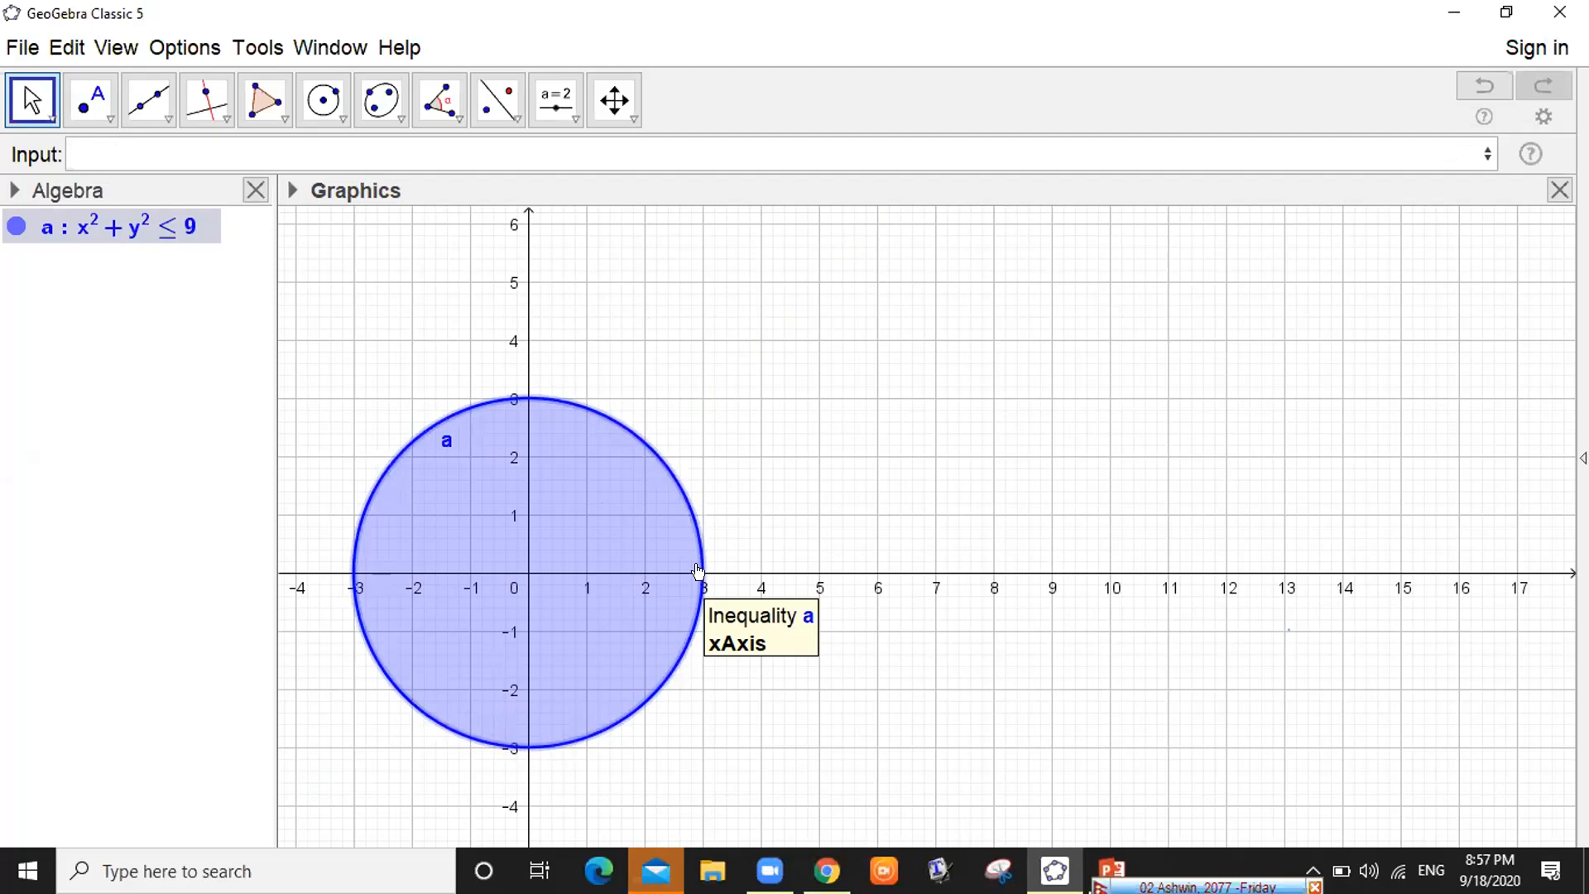
{"action": "left_click", "coordinate": [132, 146]}
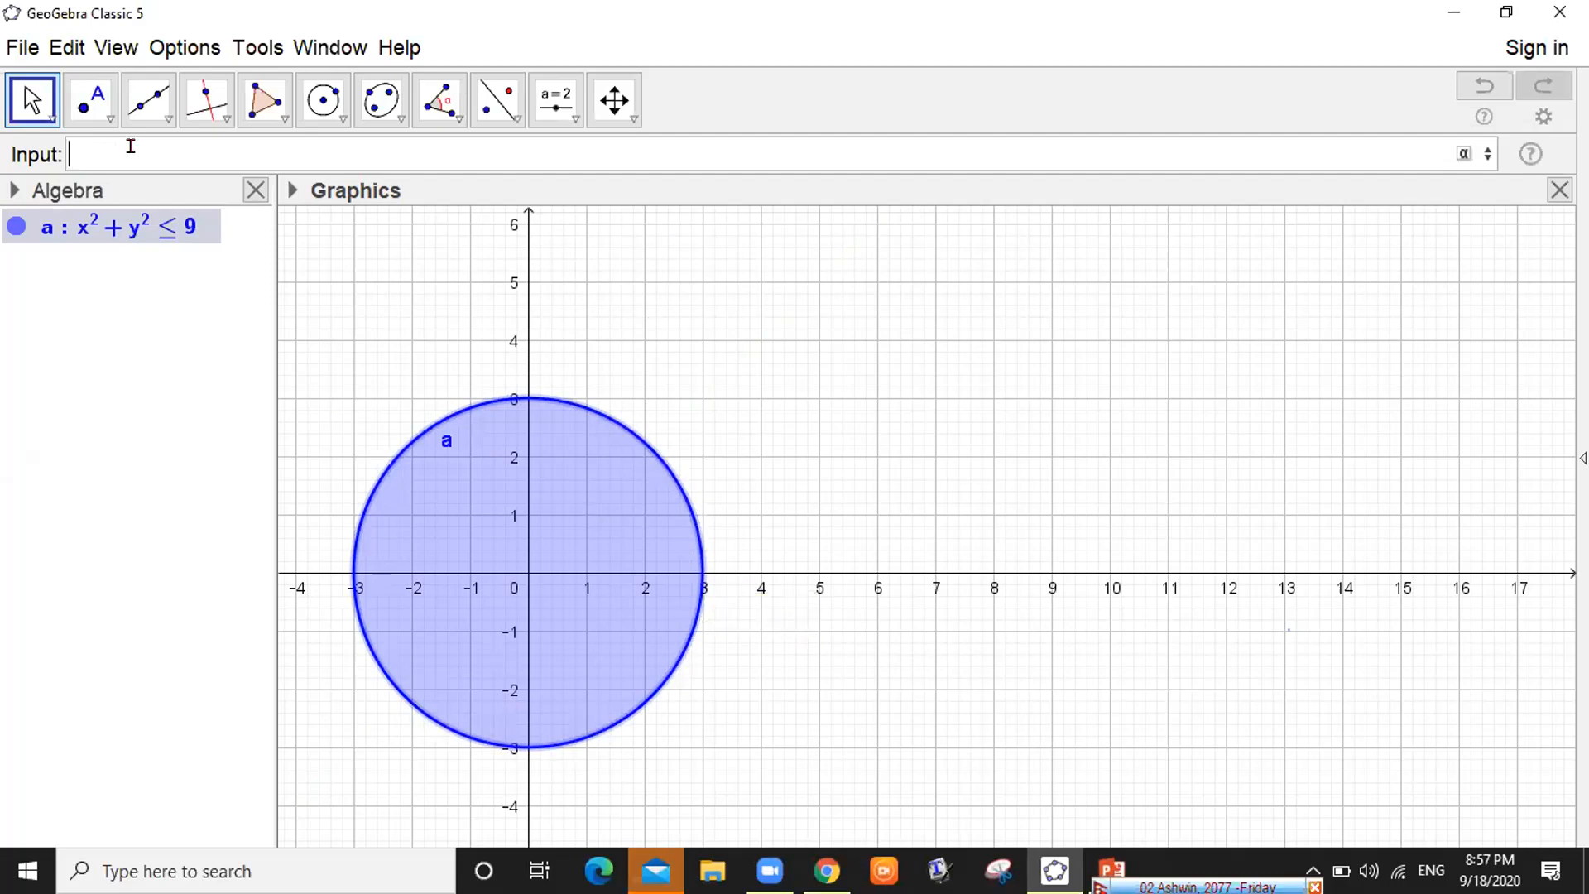
{"action": "type", "text": "x"}
{"action": "key", "text": "BackSpace"}
{"action": "type", "text": "(x"}
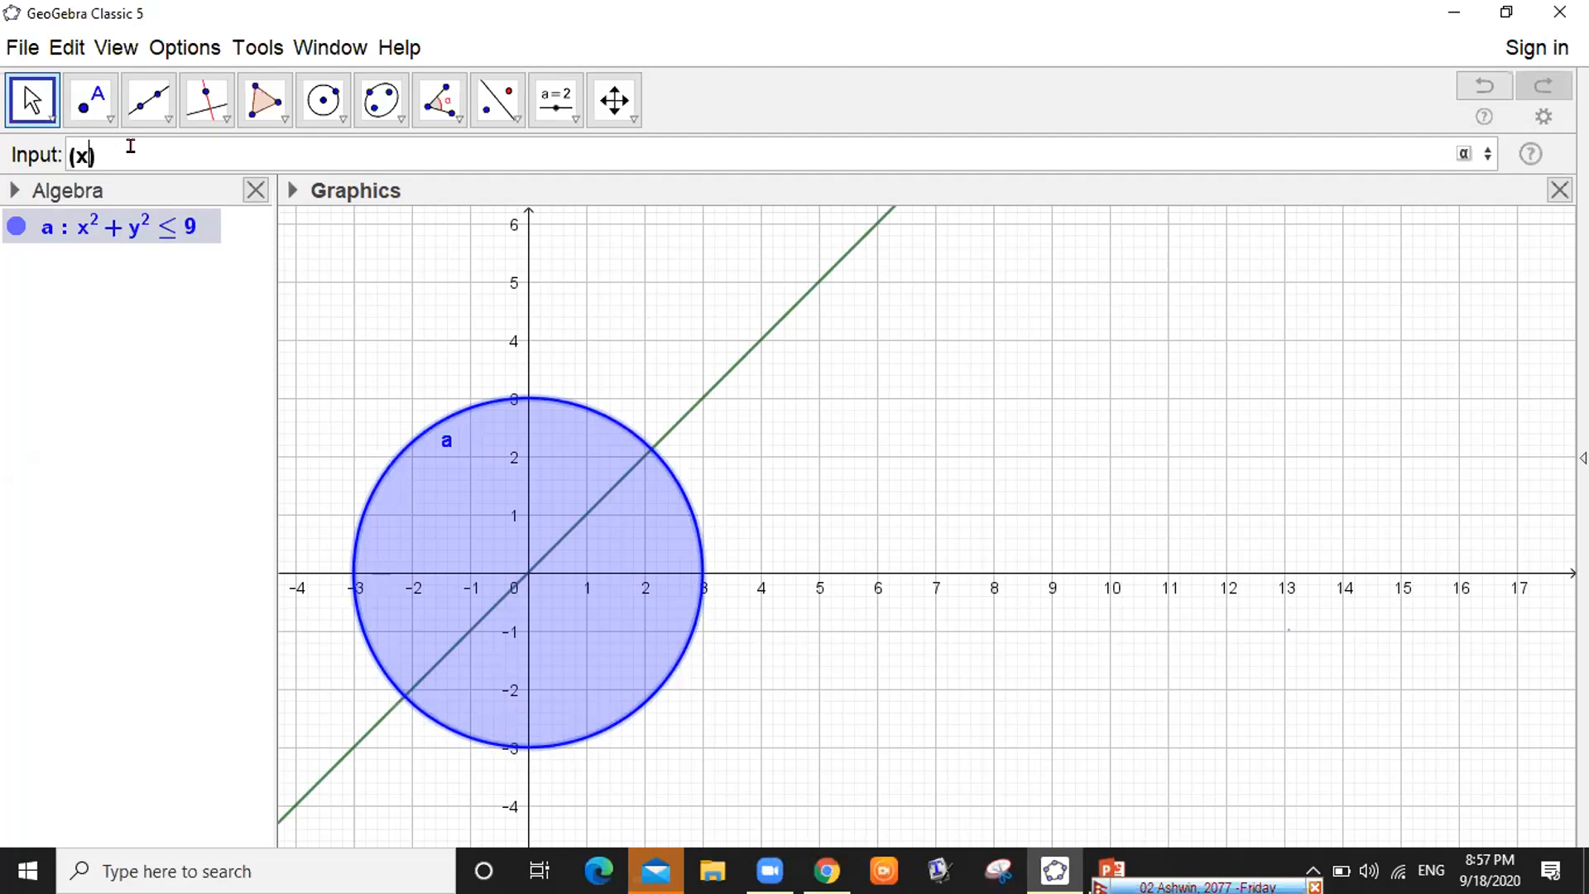
{"action": "type", "text": "-3"}
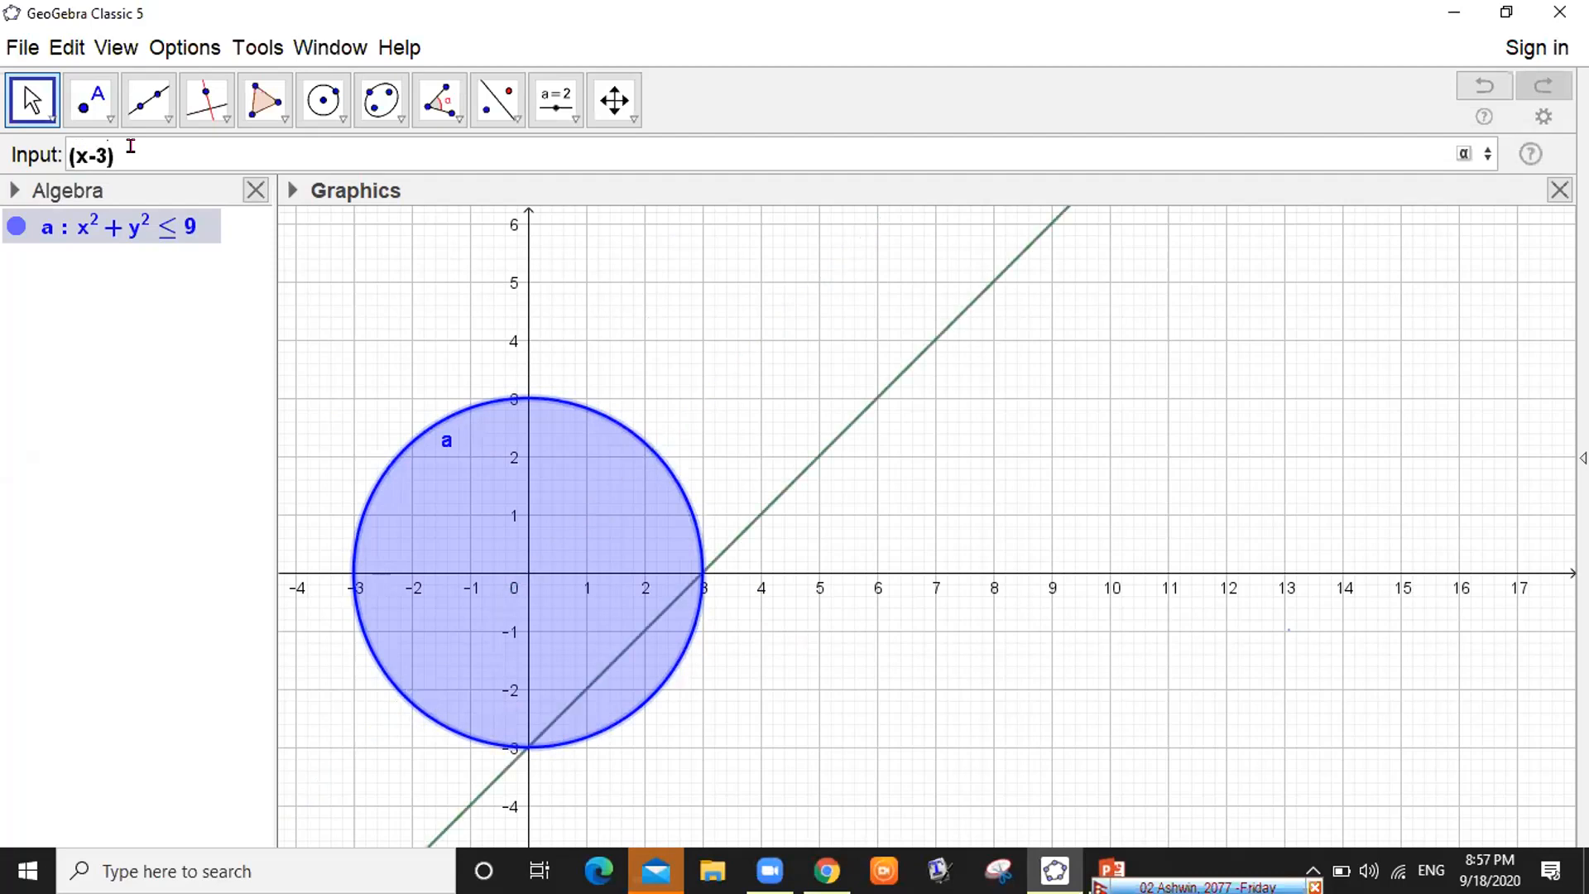
{"action": "key", "text": "Right"}
{"action": "type", "text": "^2"}
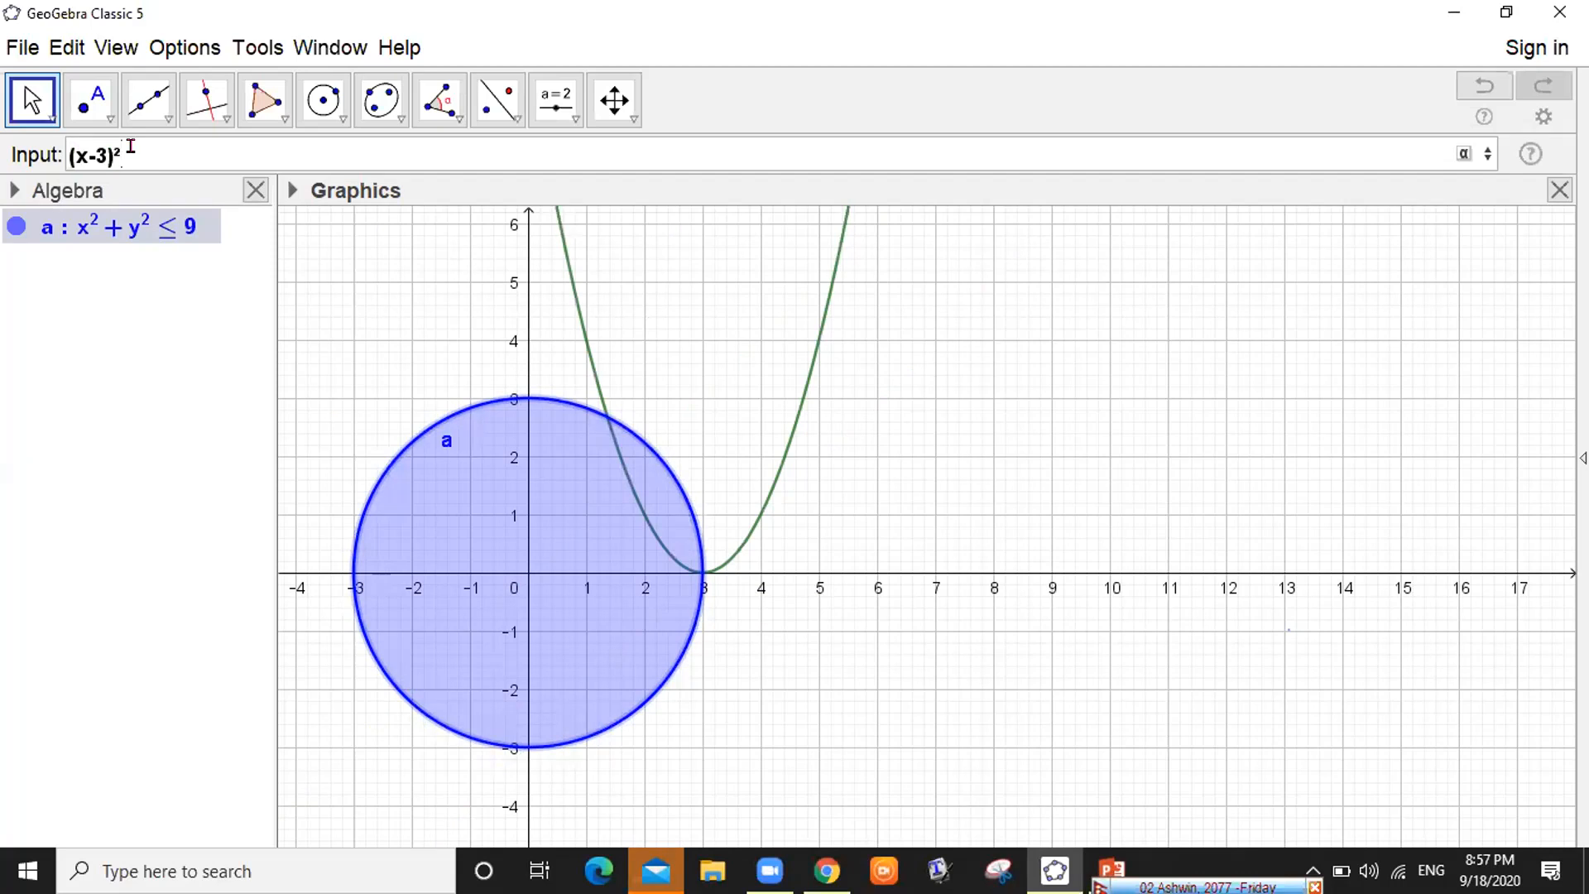
{"action": "type", "text": "+y"}
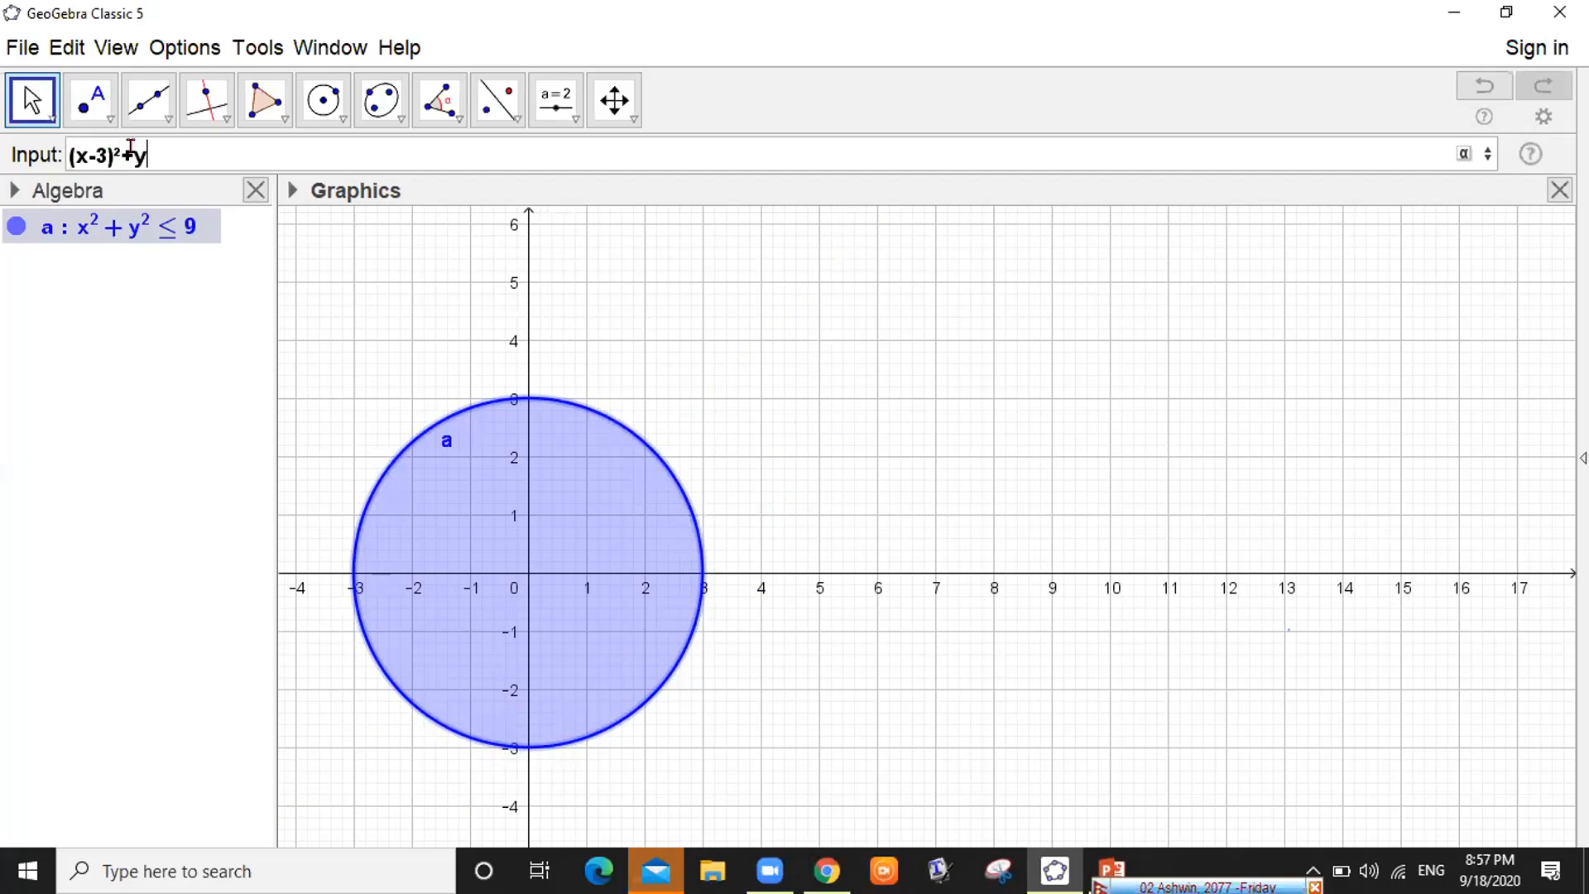
{"action": "type", "text": "^2"}
{"action": "type", "text": "<="}
{"action": "type", "text": "9"}
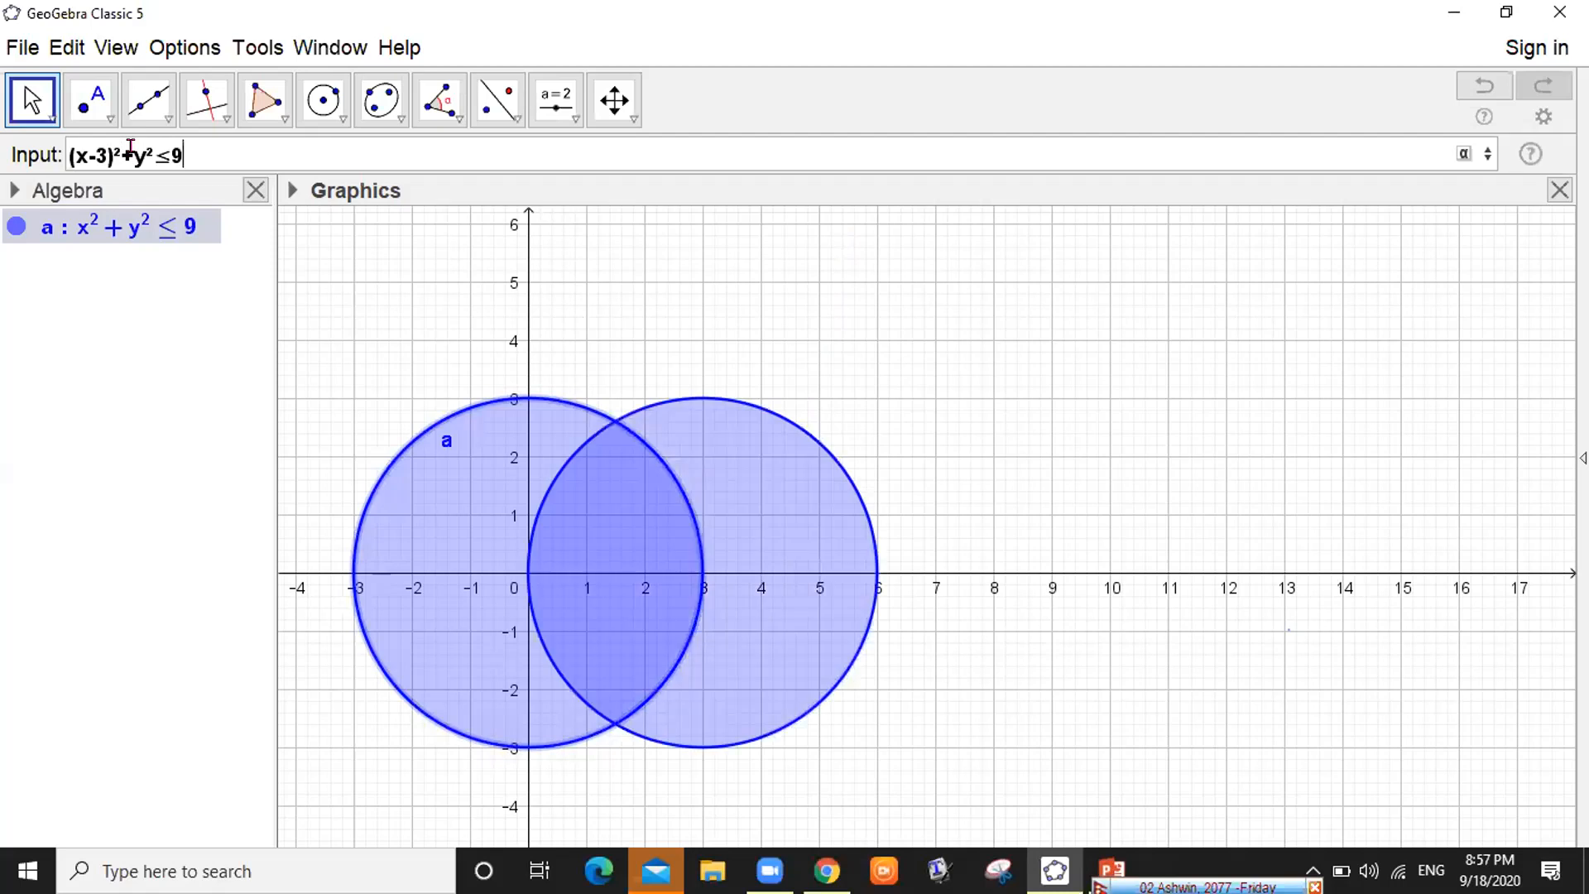
{"action": "key", "text": "Return"}
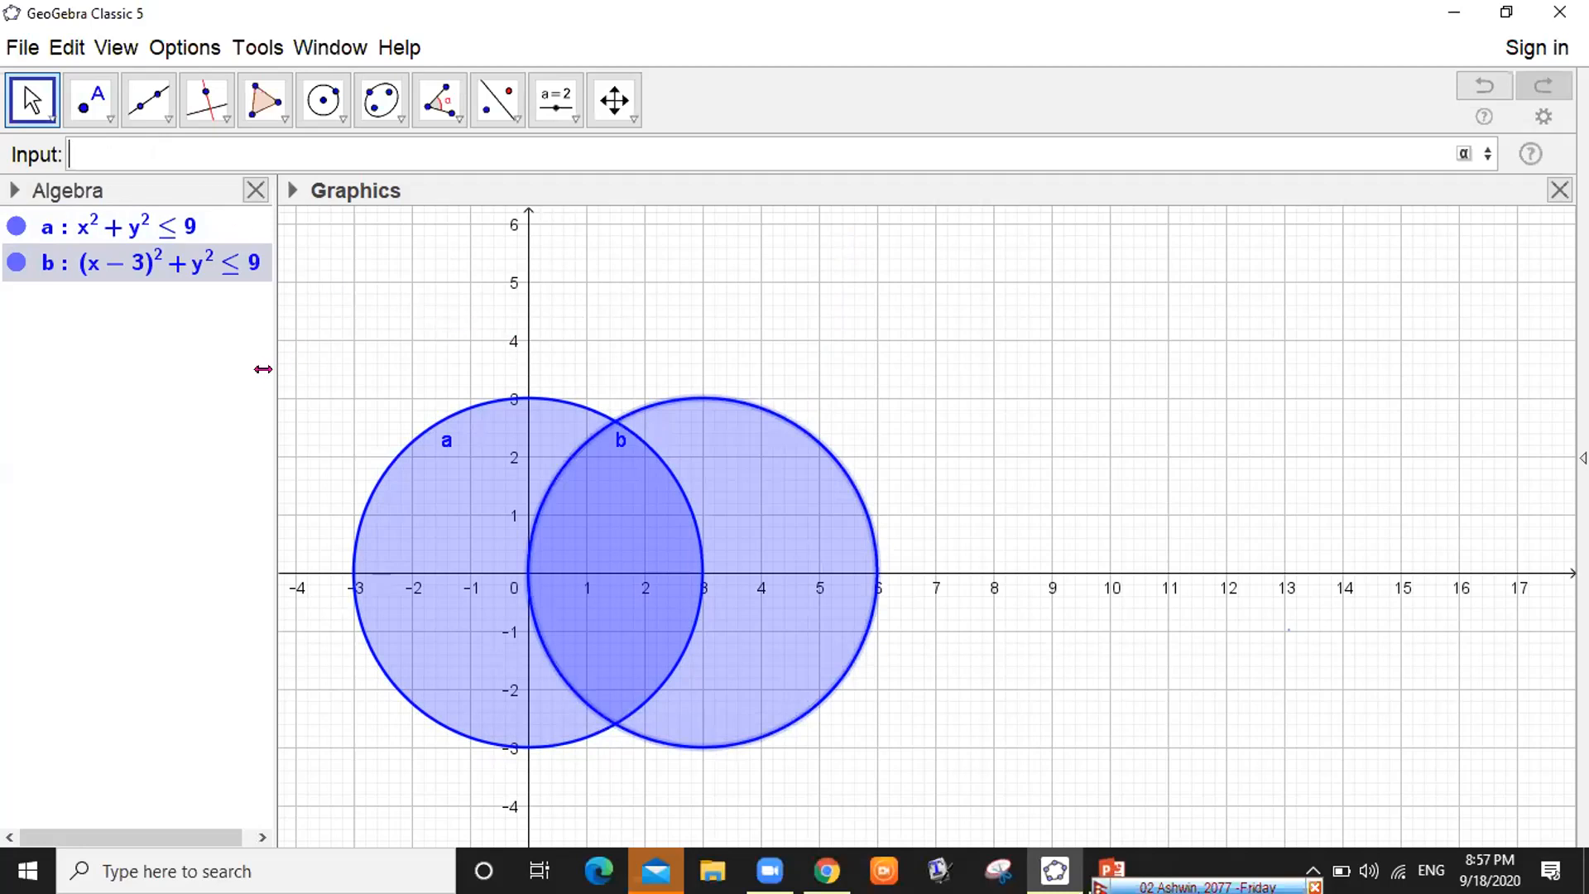
{"action": "left_click_drag", "start_coordinate": [237, 365], "coordinate": [246, 366]}
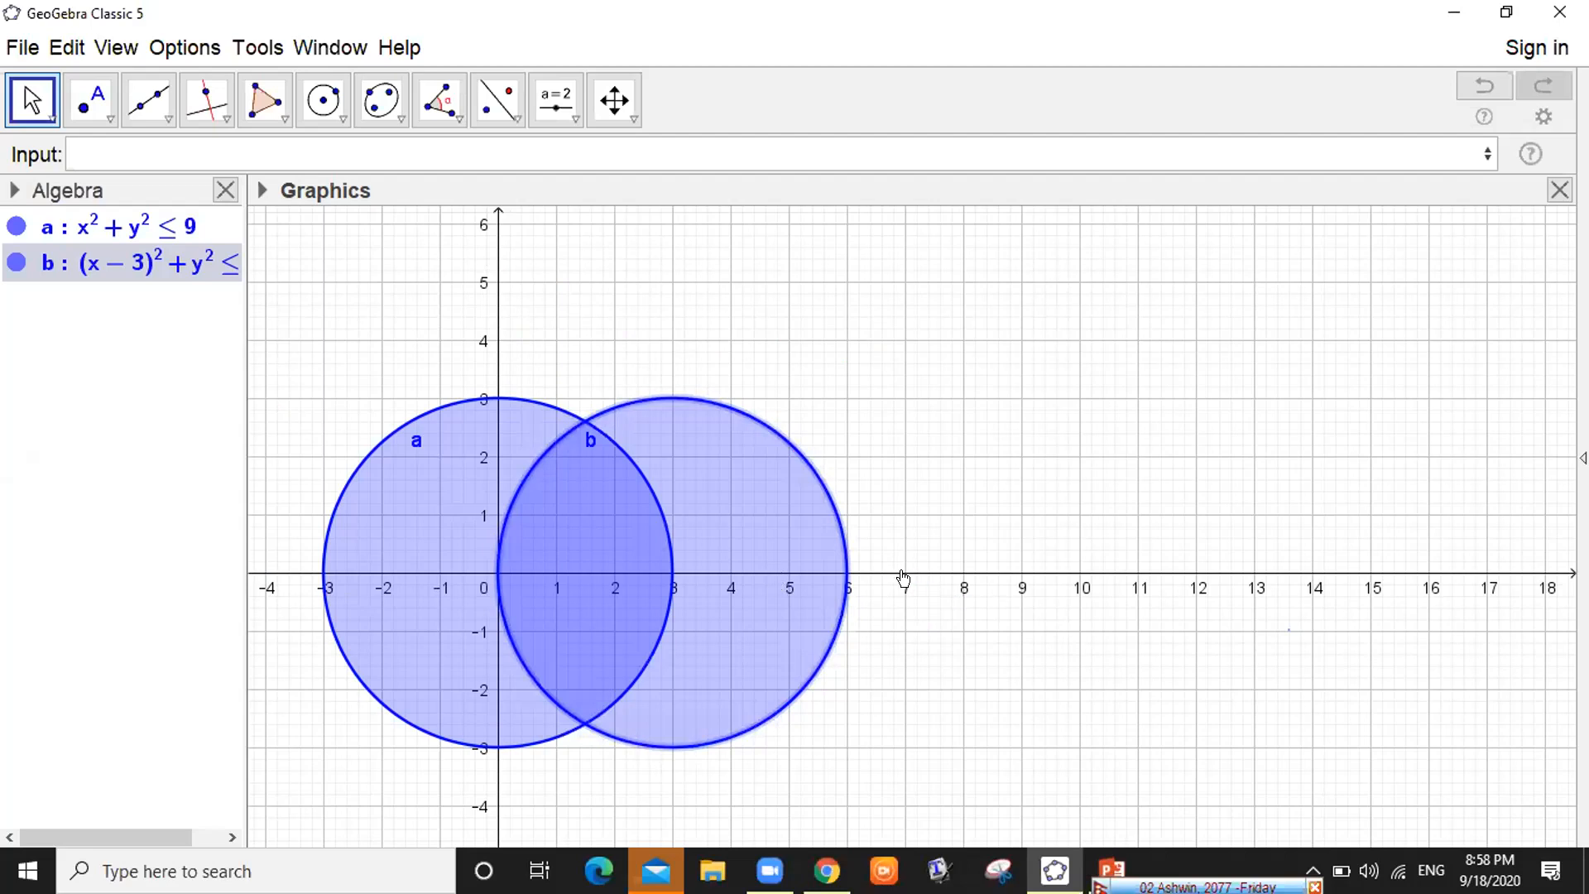
Type -4<=x<=7 in the Input bar, previewing a vertical band from x = −4 to 7
{"action": "left_click", "coordinate": [108, 146]}
{"action": "type", "text": "-4"}
{"action": "type", "text": "<="}
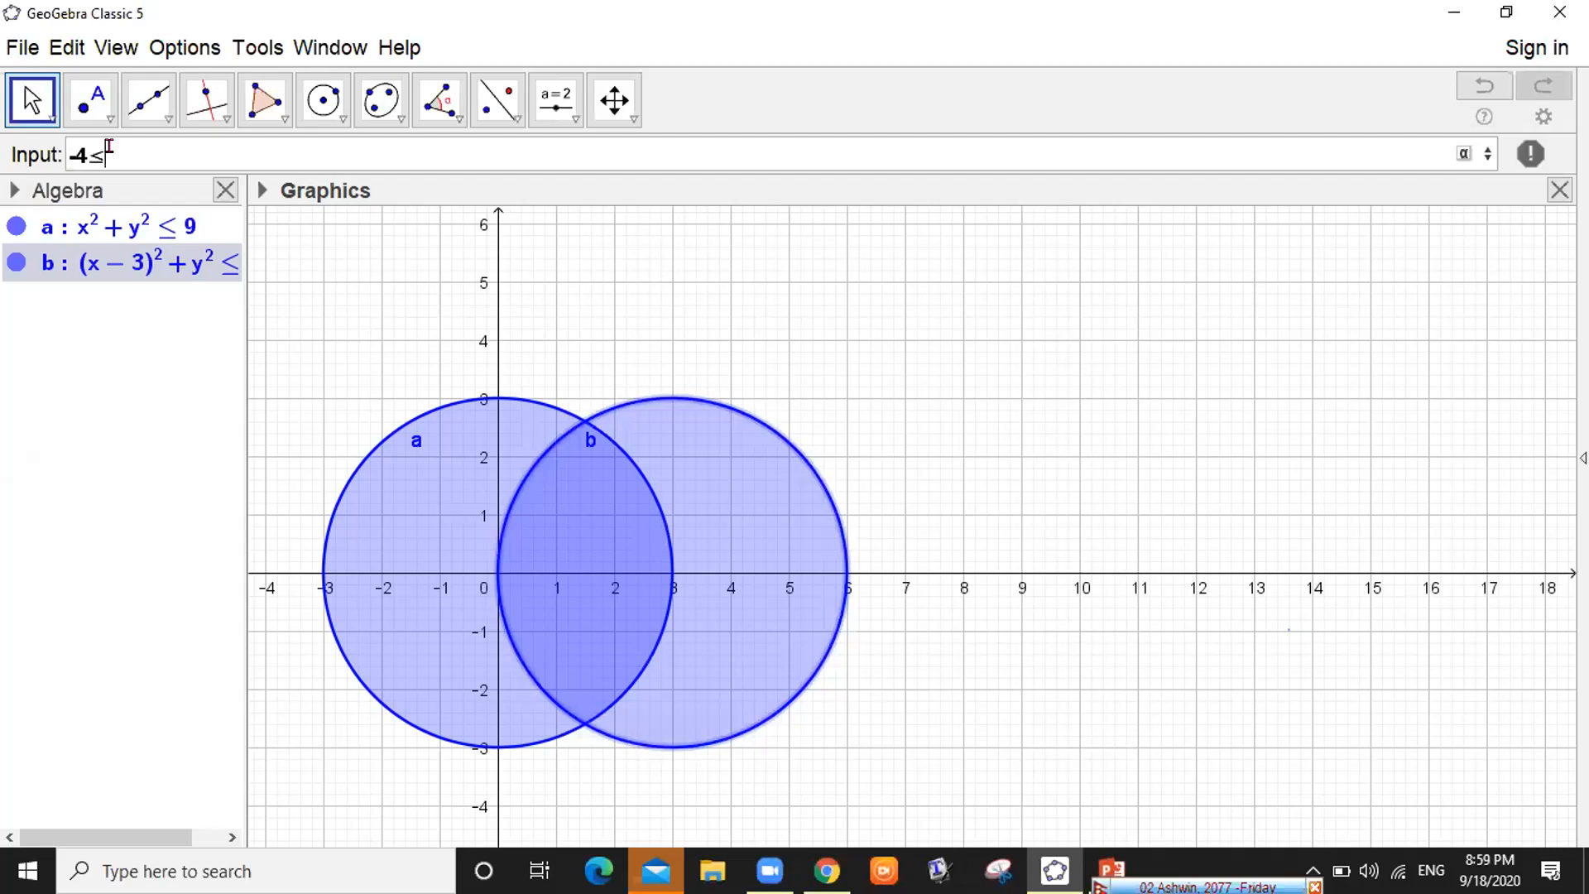
{"action": "type", "text": "x"}
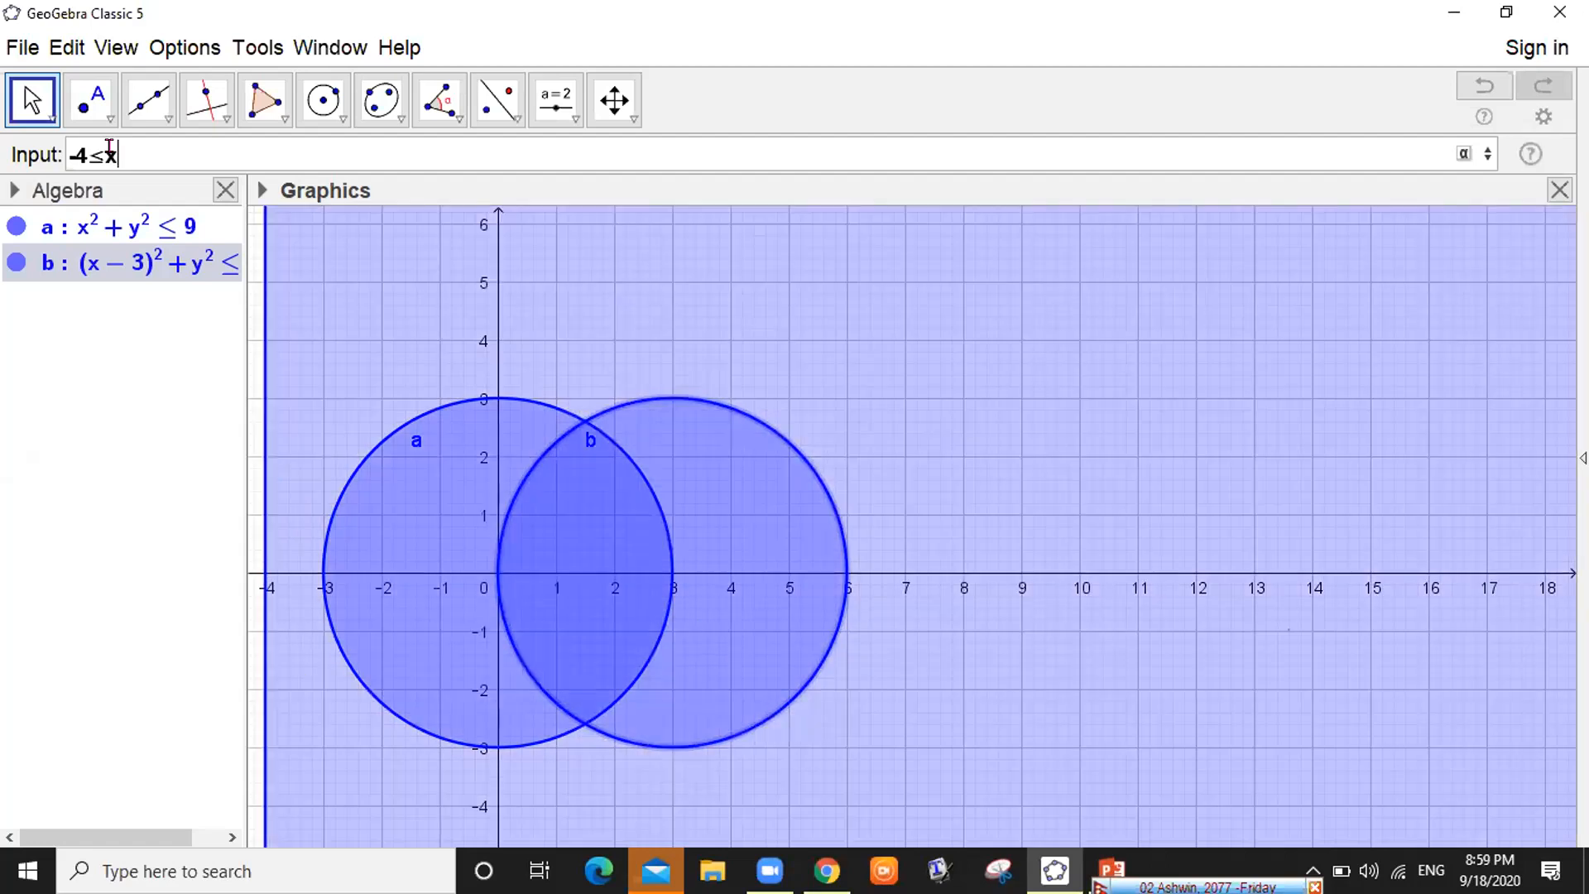
{"action": "type", "text": "4"}
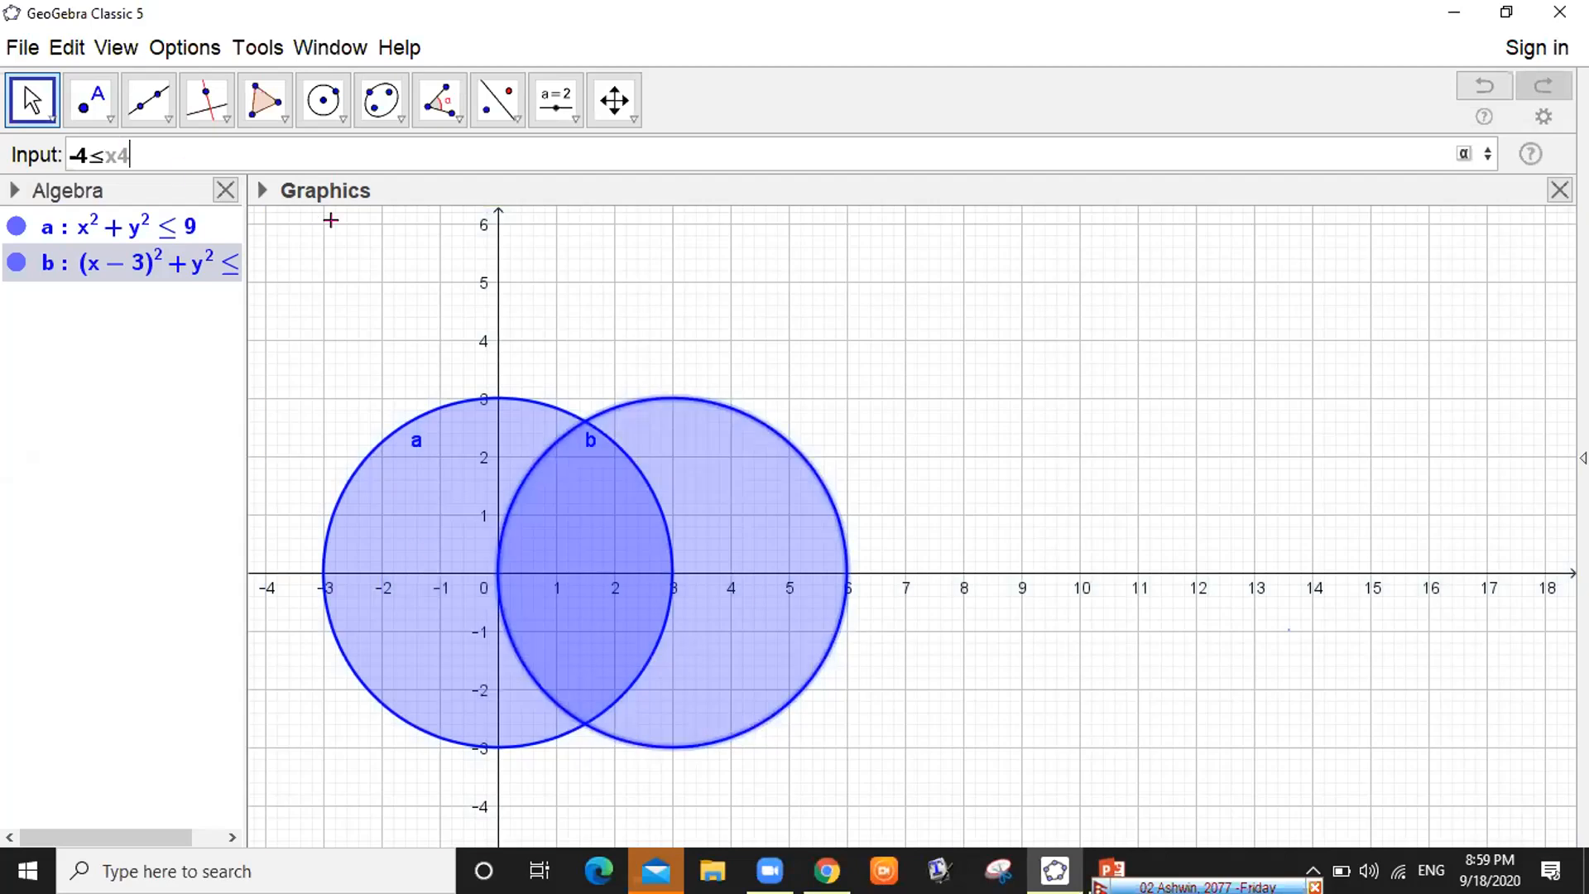
{"action": "key", "text": "BackSpace"}
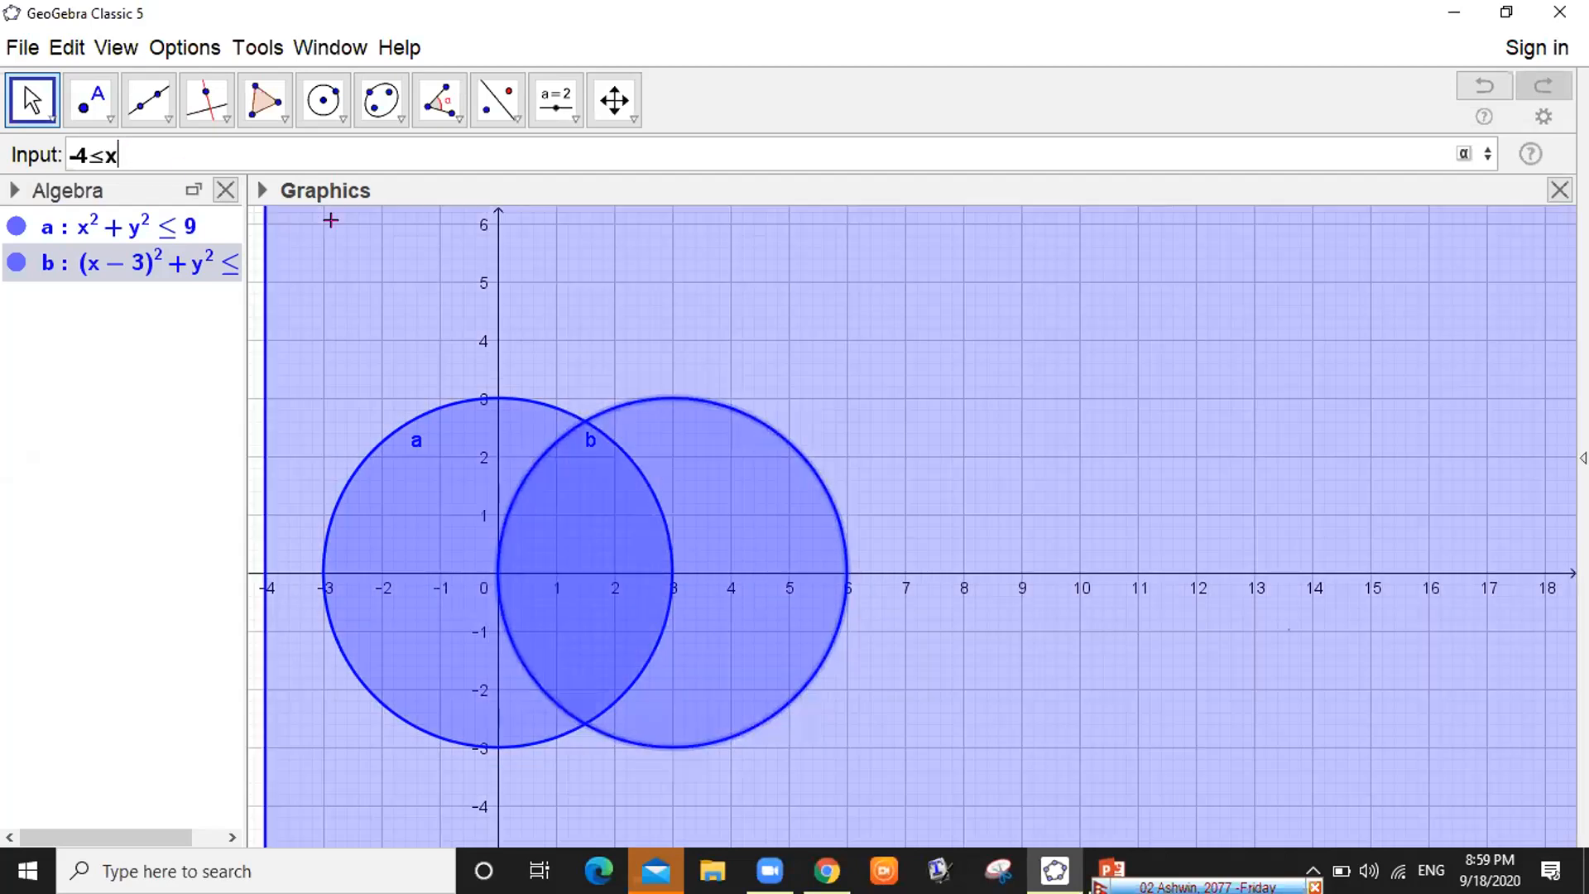
{"action": "type", "text": "<="}
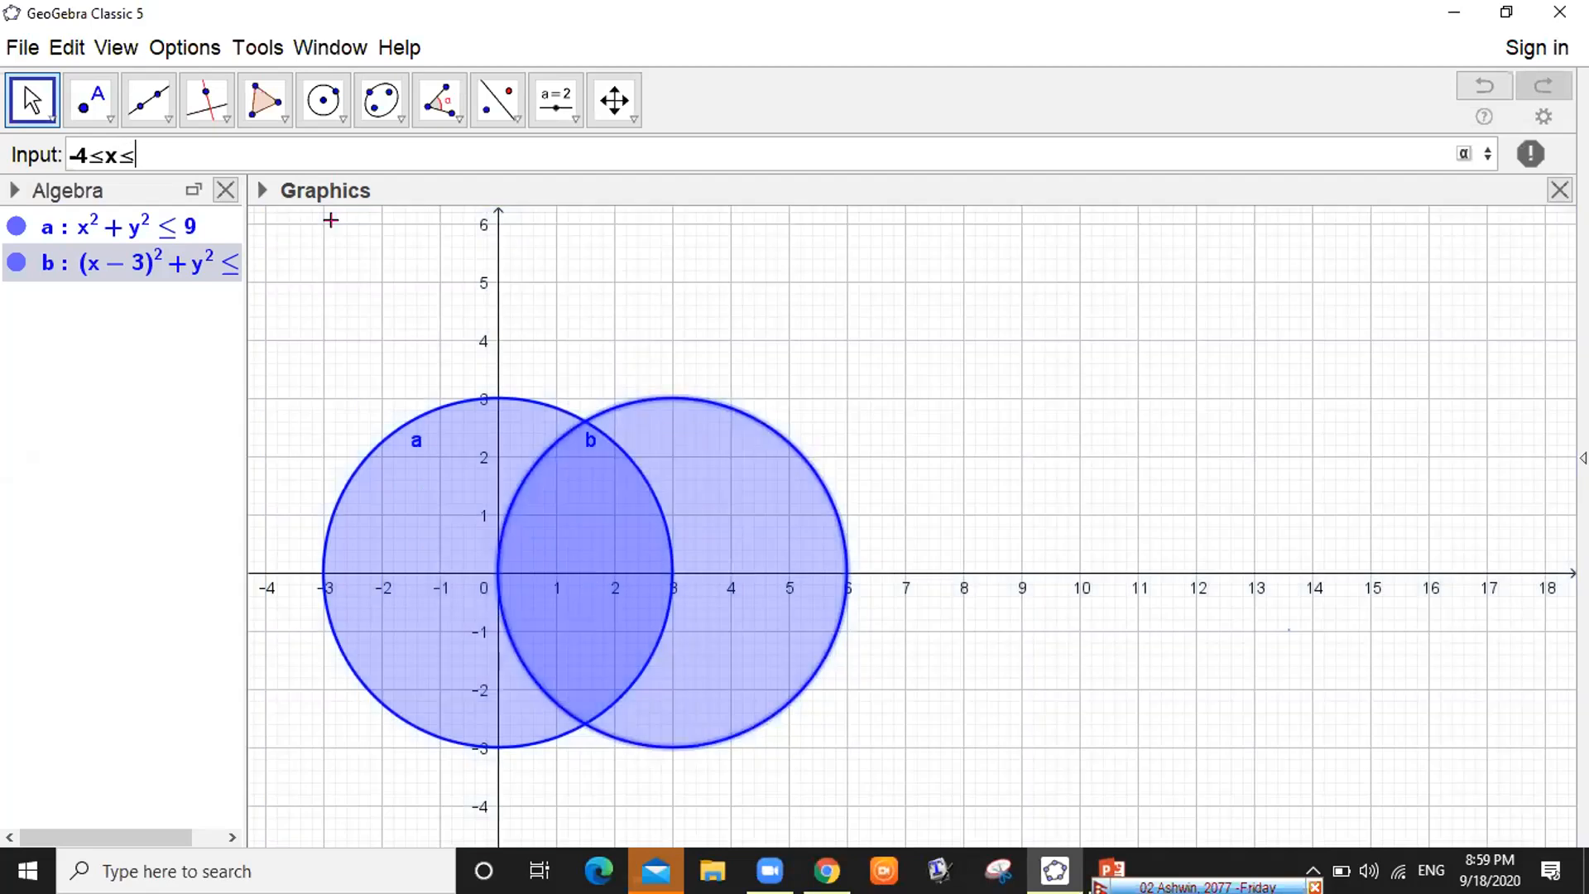
{"action": "type", "text": "4"}
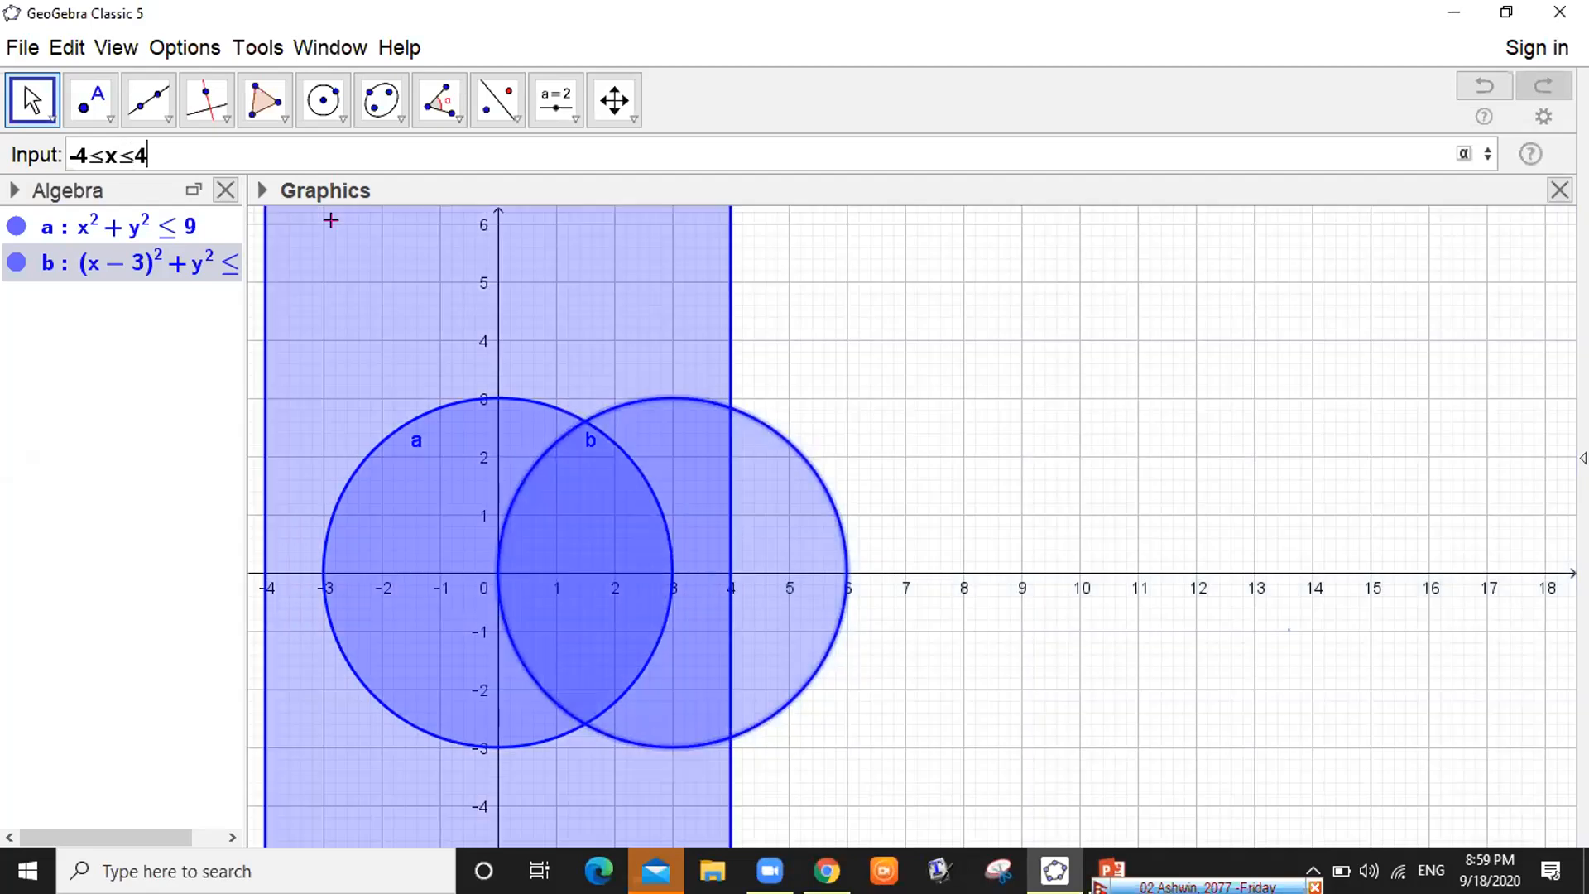
{"action": "key", "text": "BackSpace"}
{"action": "type", "text": "7"}
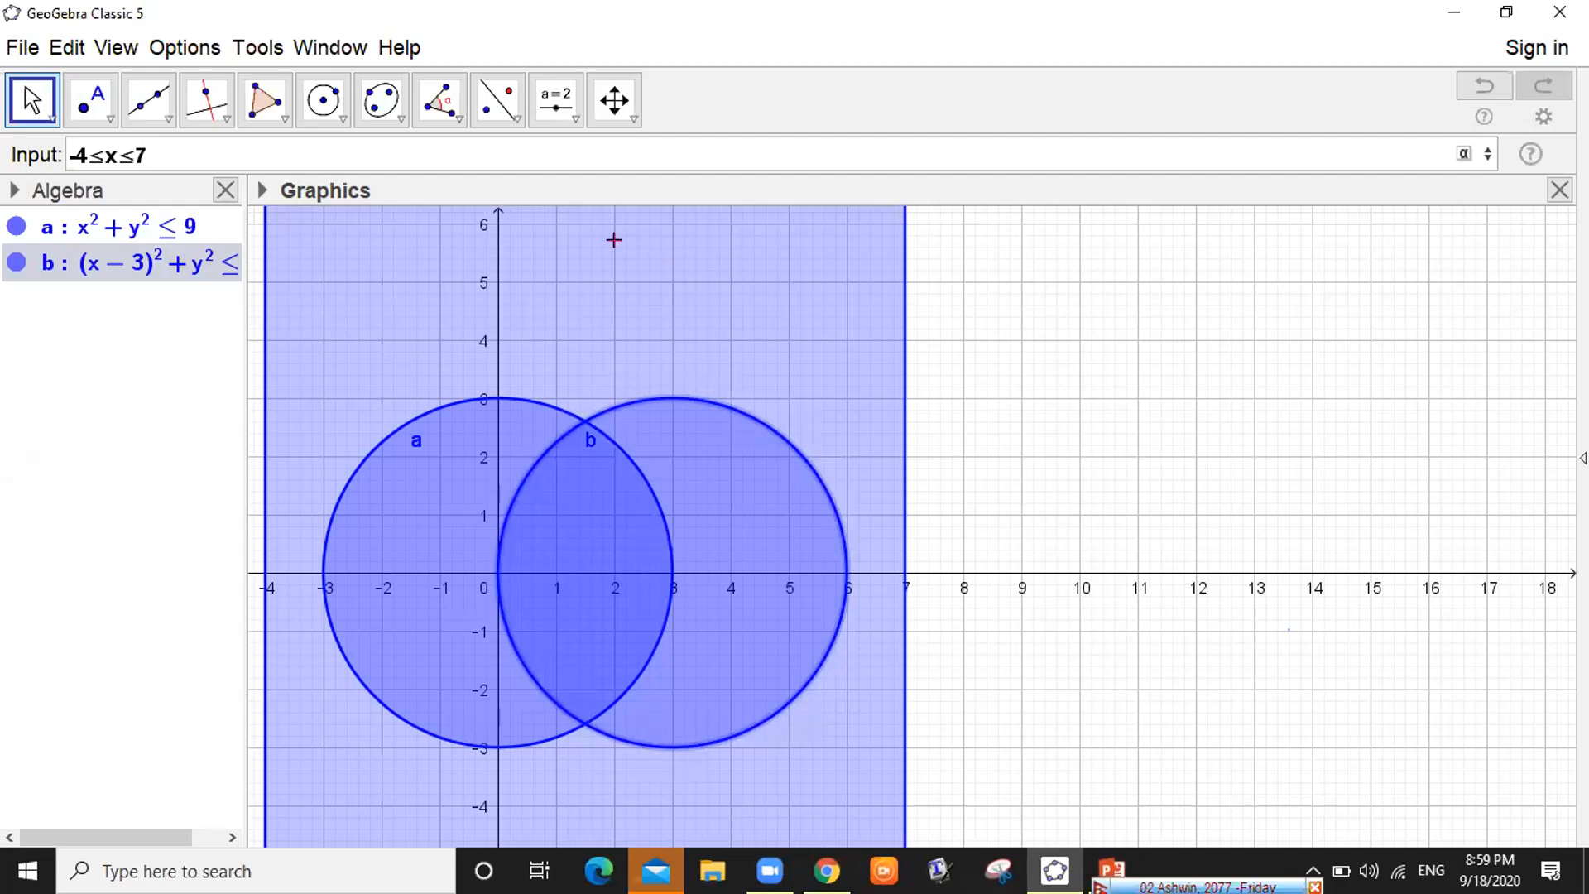
{"action": "left_click", "coordinate": [1463, 155]}
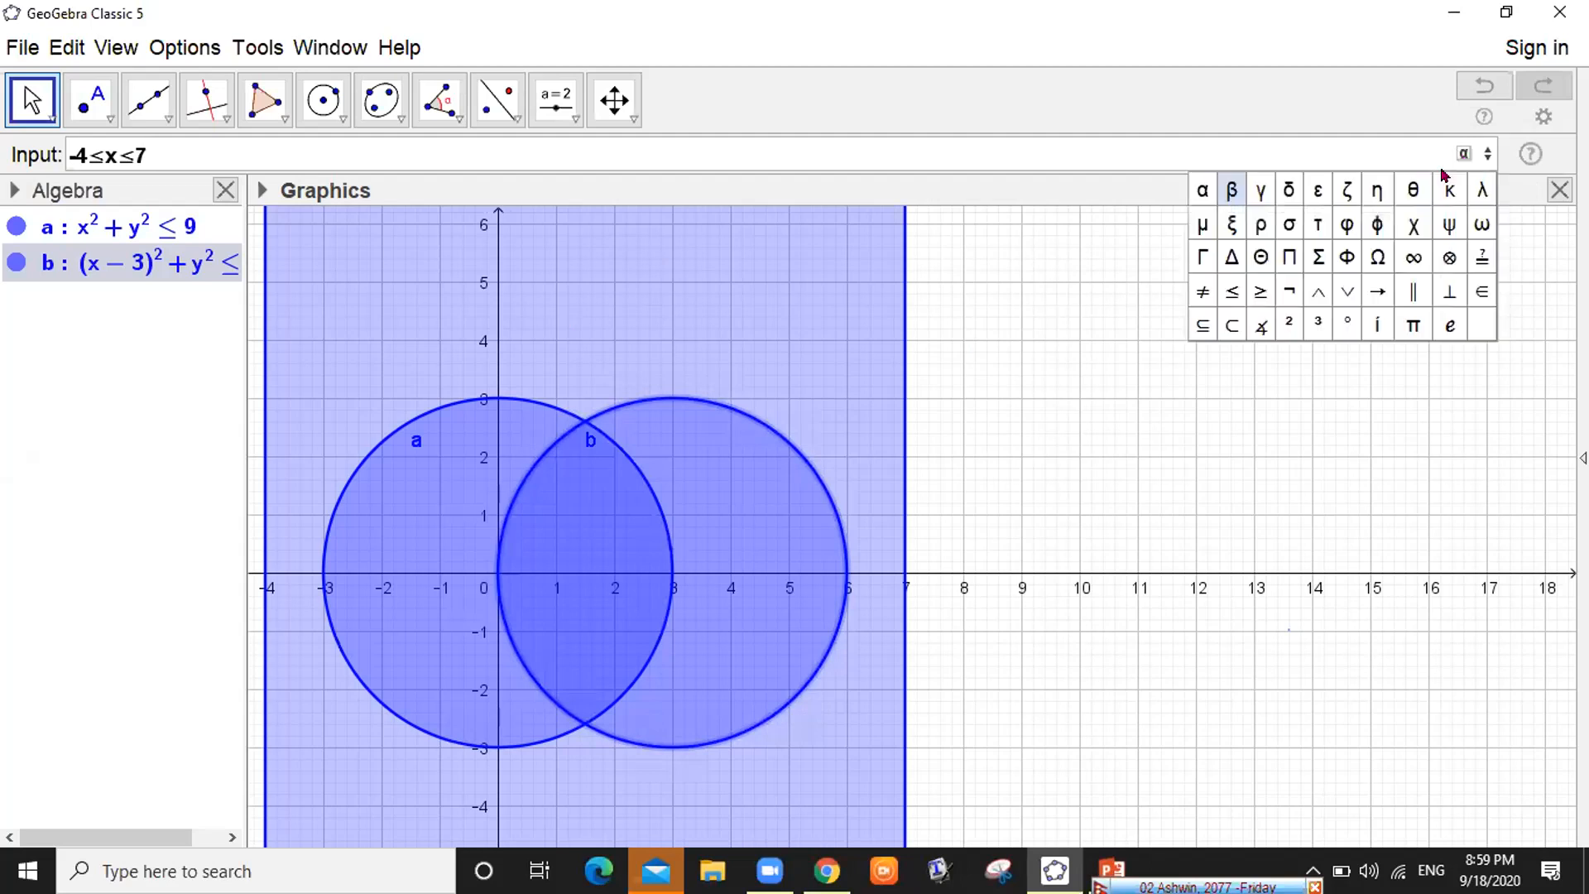
Append ∧ -4≤y≤4 to the inequality so it previews a rectangle around both disks
{"action": "left_click", "coordinate": [1316, 290]}
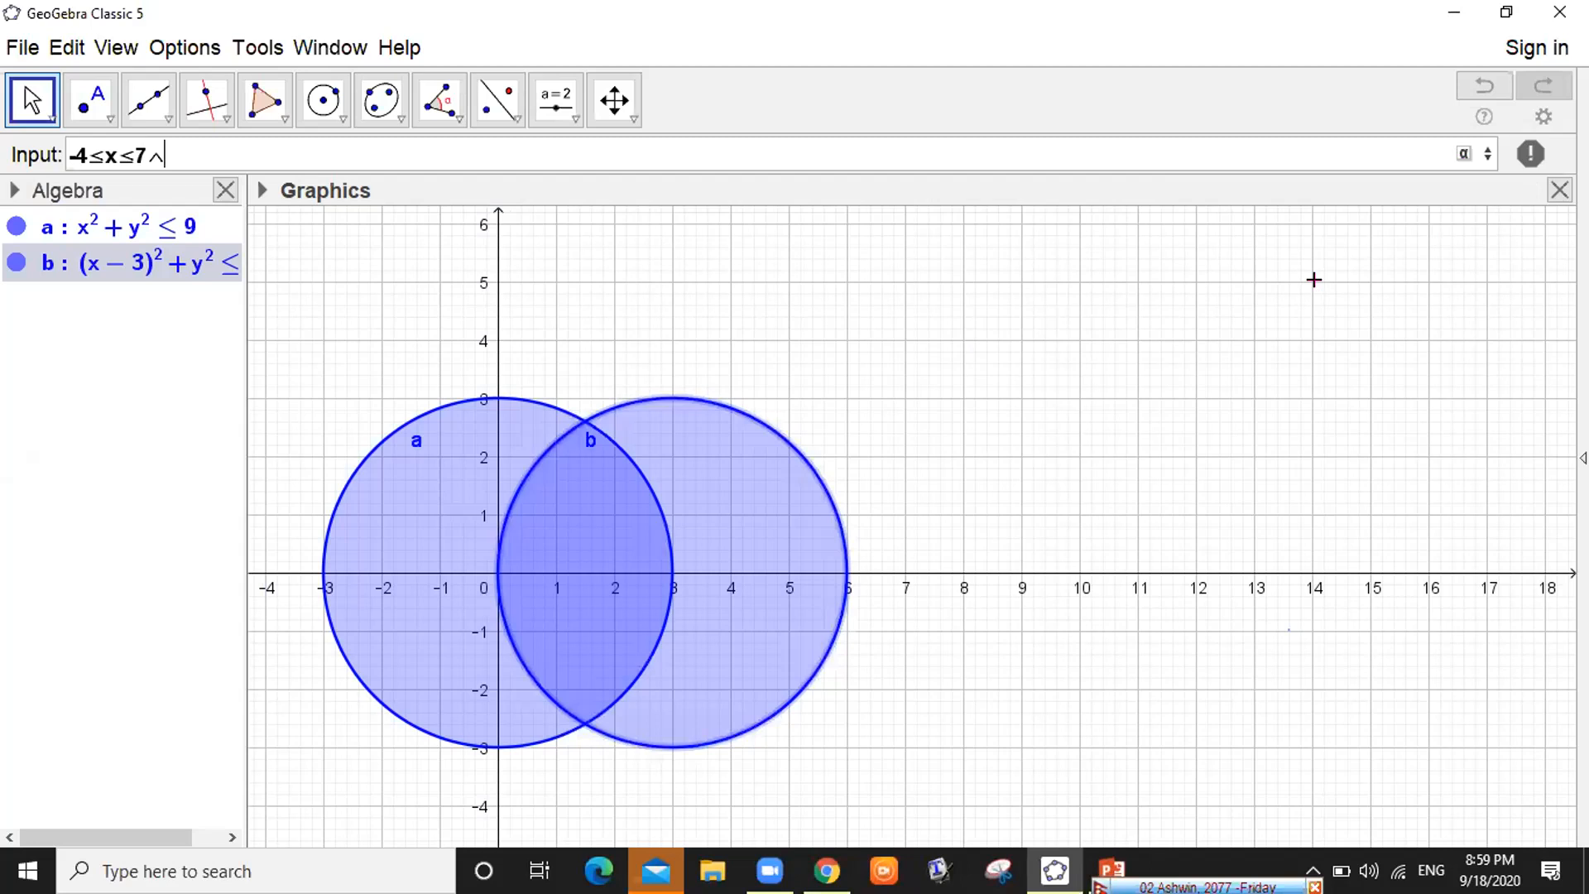
{"action": "type", "text": "-4<="}
{"action": "type", "text": "y"}
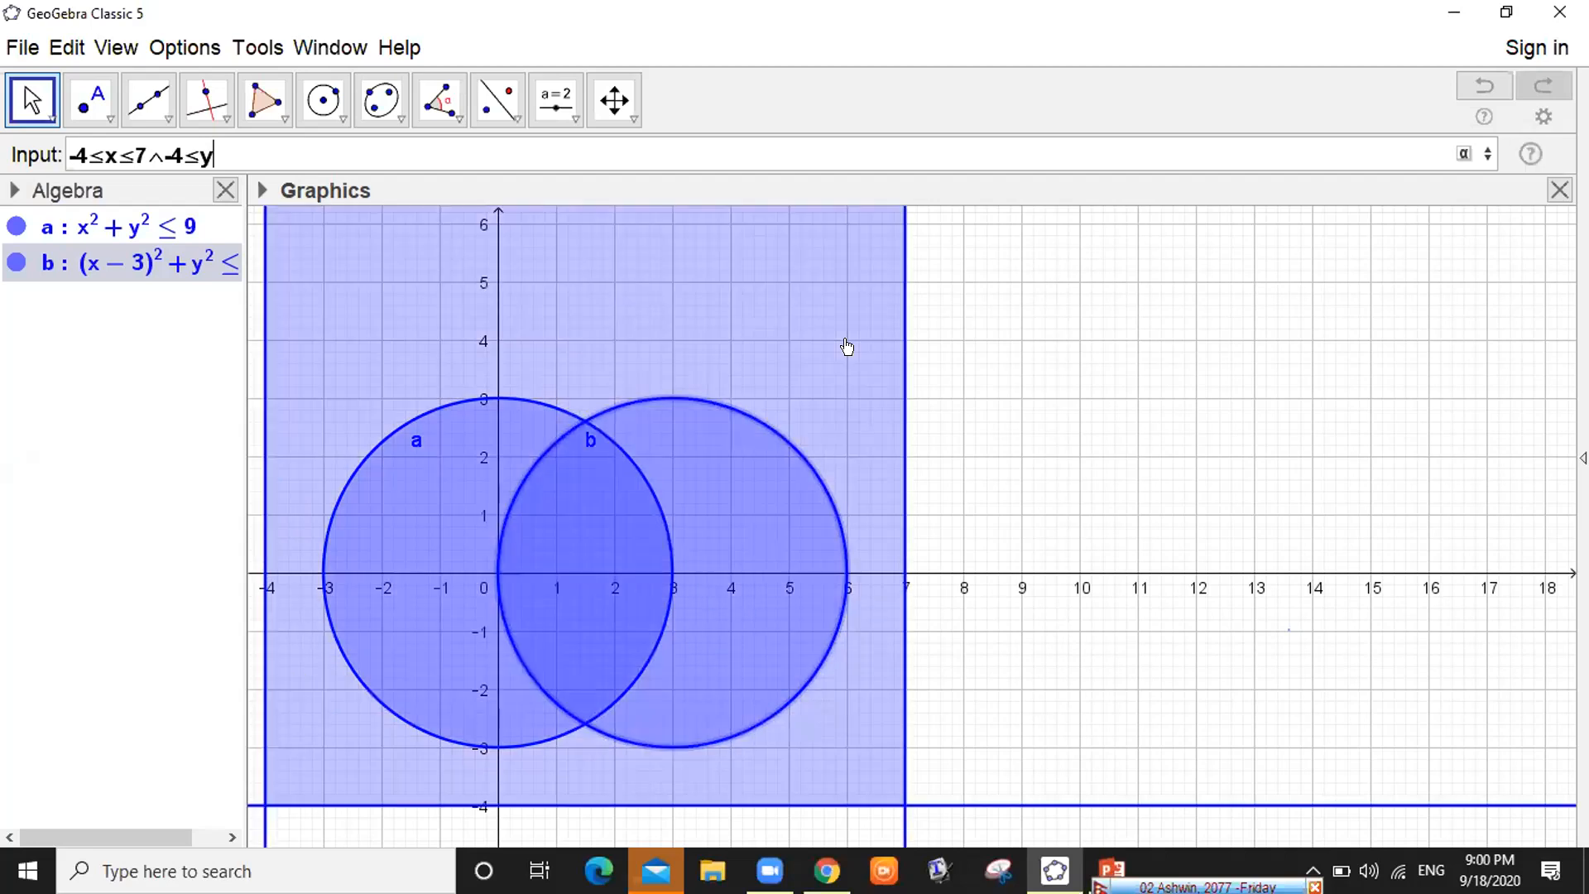
{"action": "type", "text": "≤"}
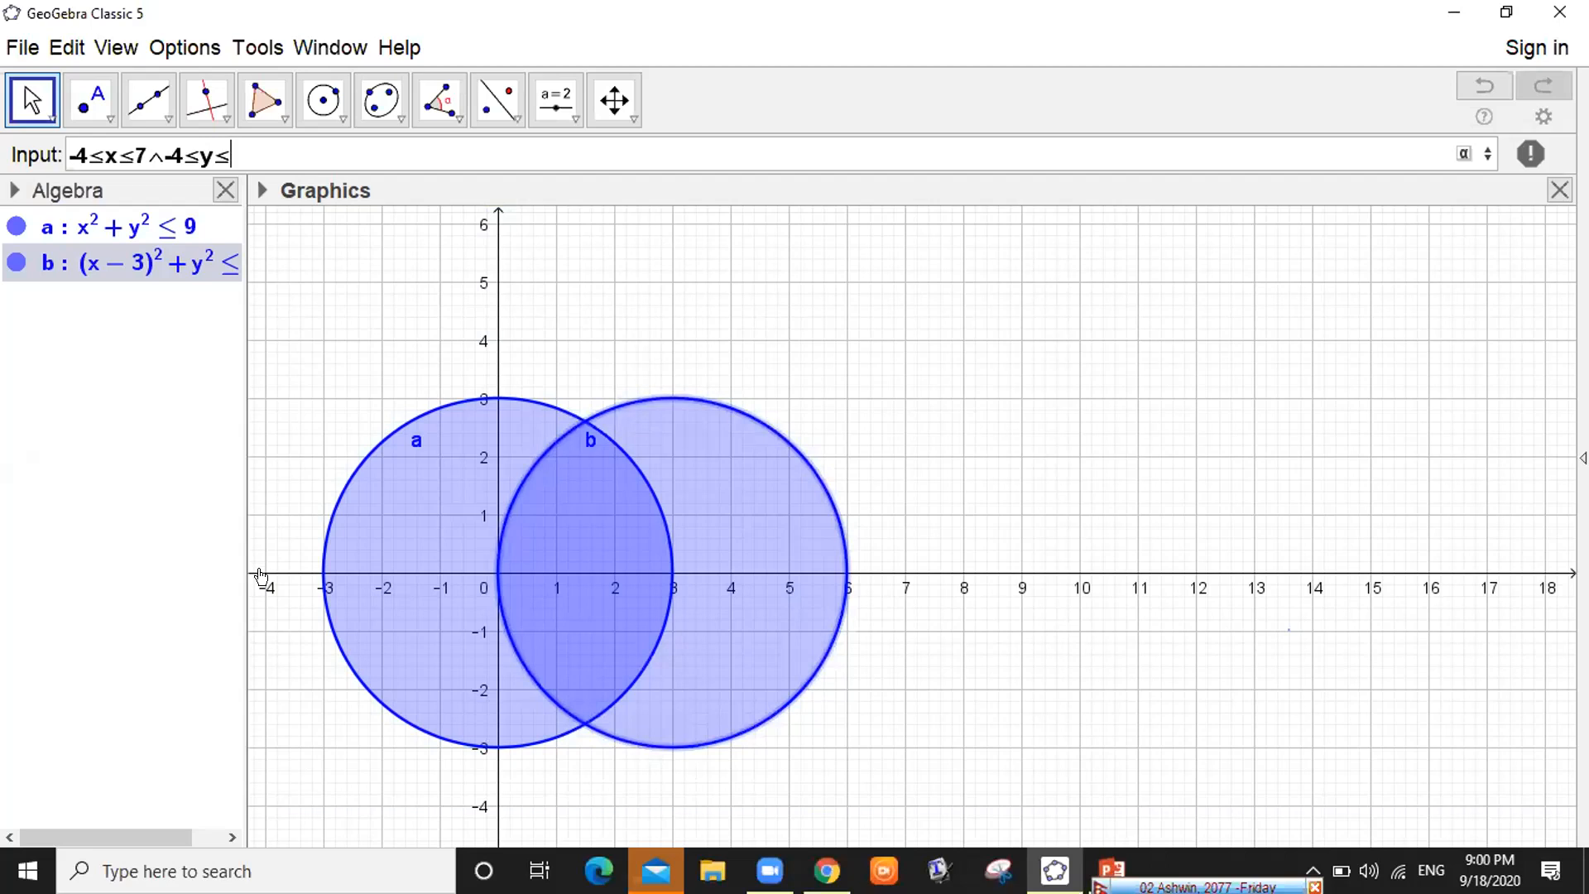
{"action": "type", "text": "4"}
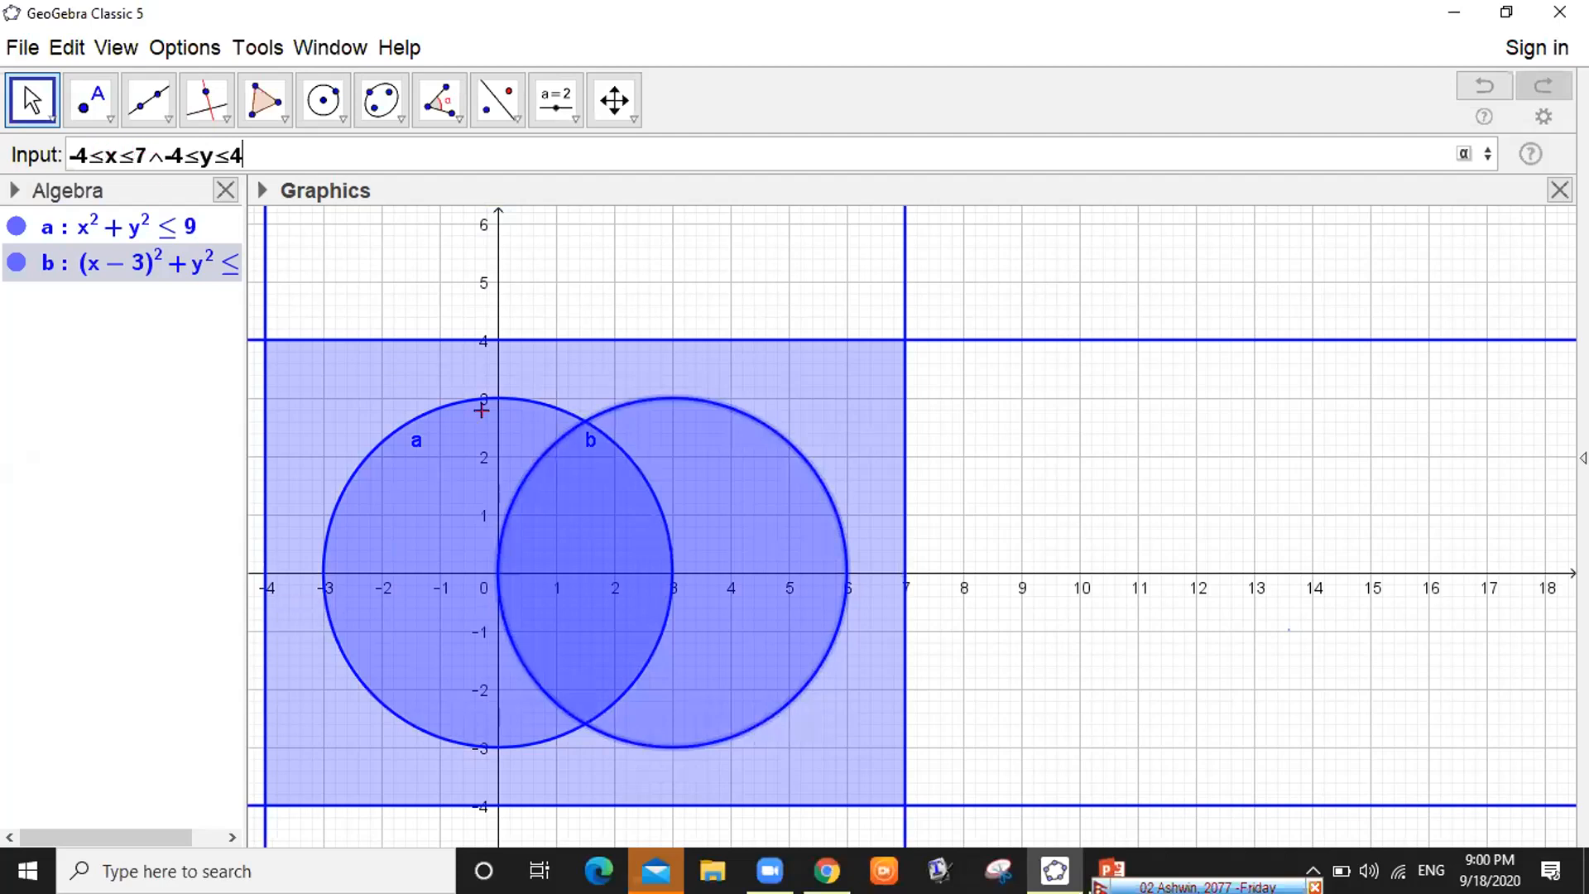
{"action": "left_click", "coordinate": [1462, 155]}
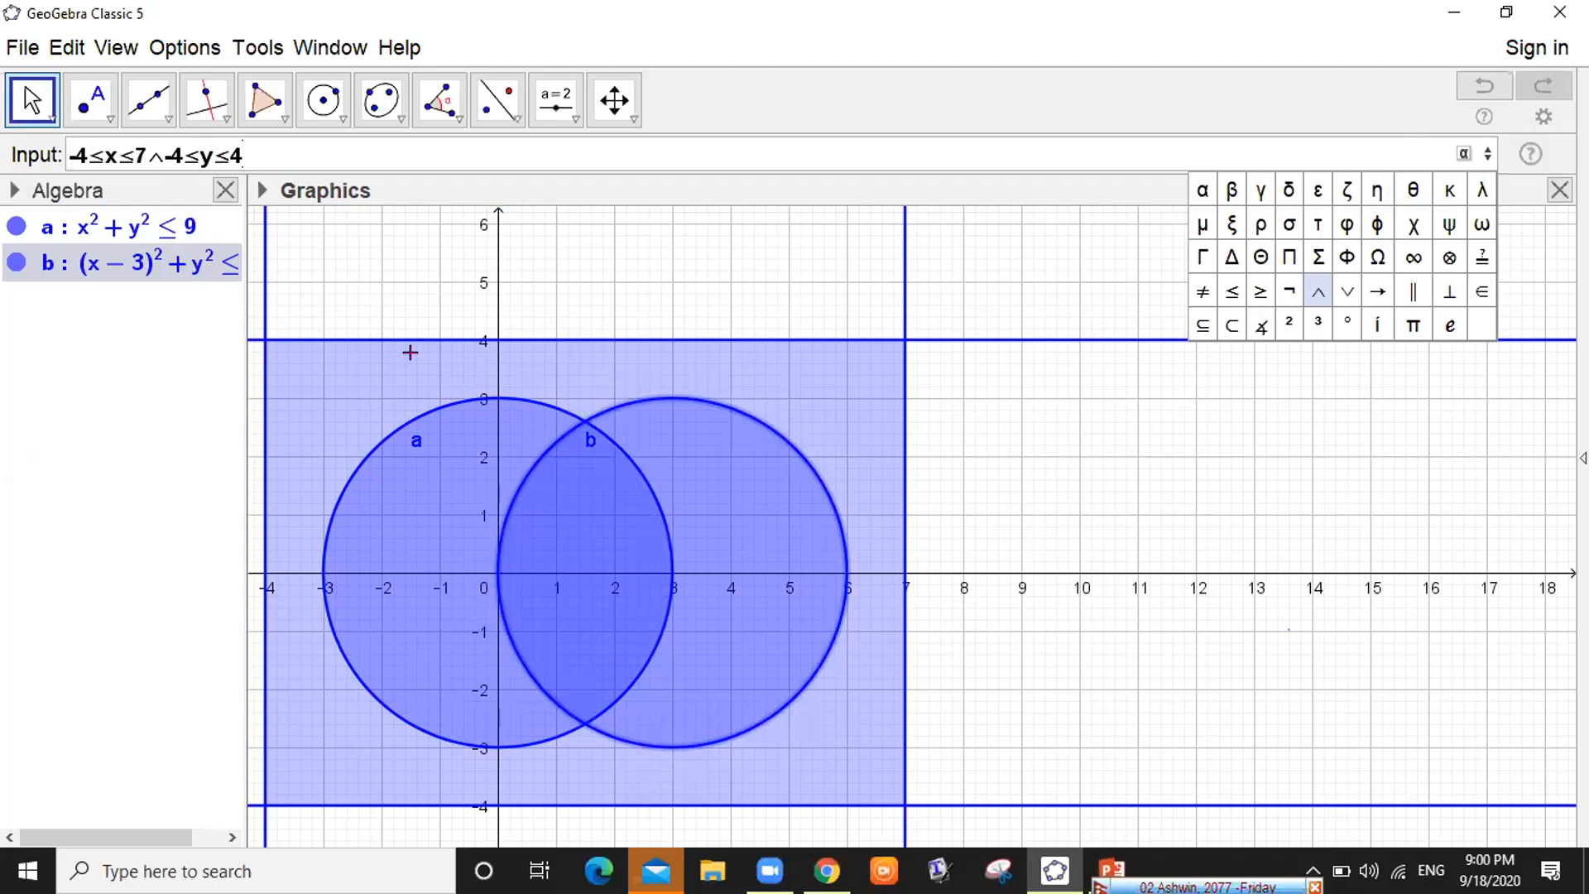
{"action": "left_click", "coordinate": [356, 255]}
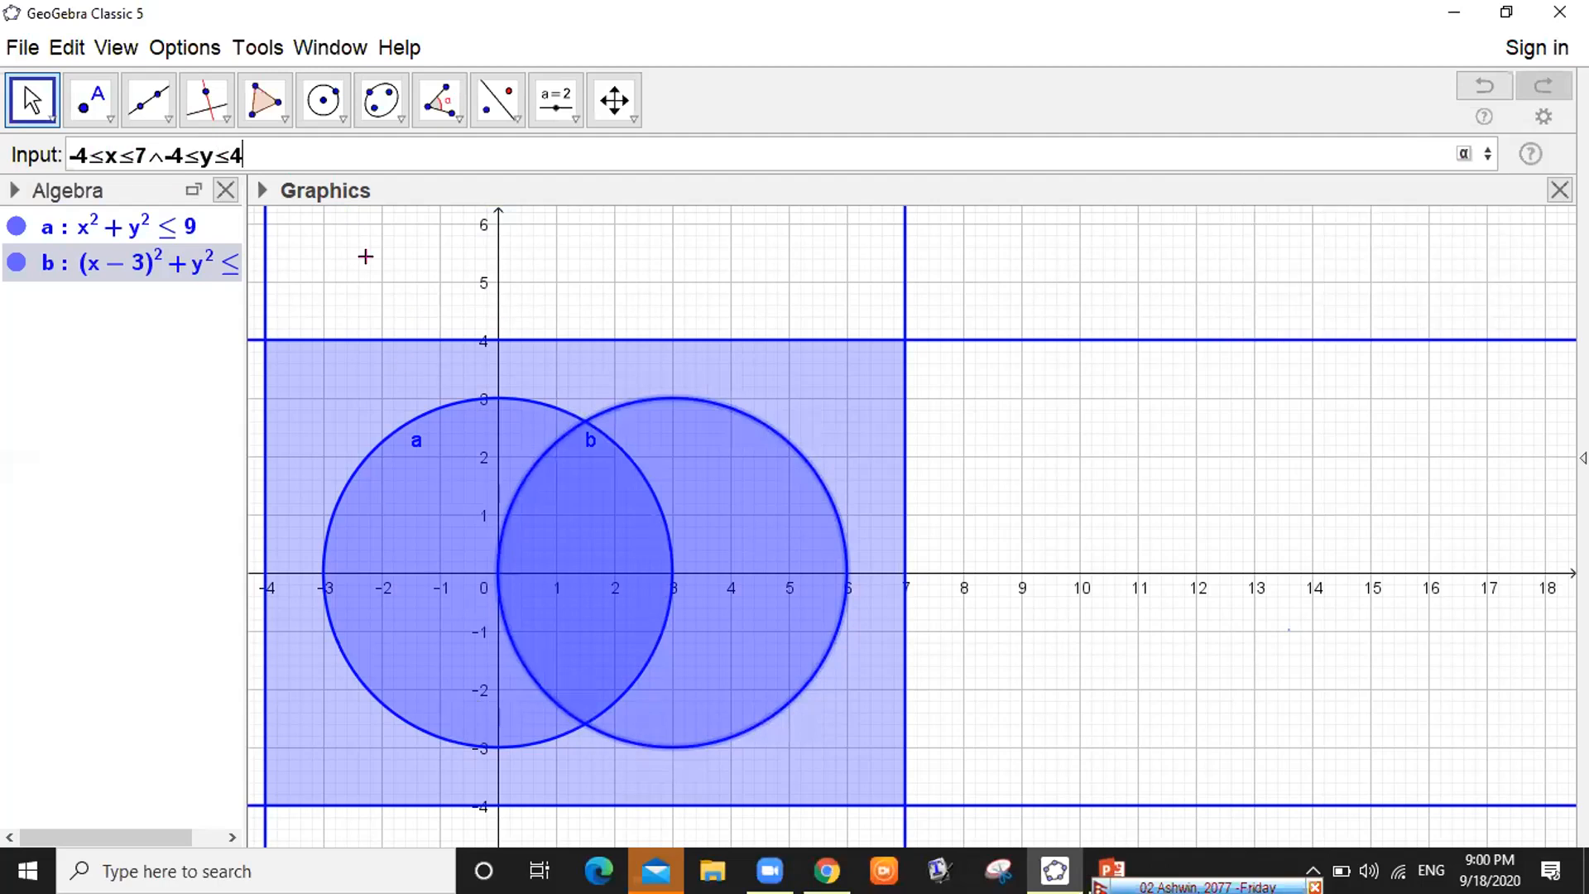
Commit the rectangle as region c and raise the interface font size to 20 pt
{"action": "key", "text": "Return"}
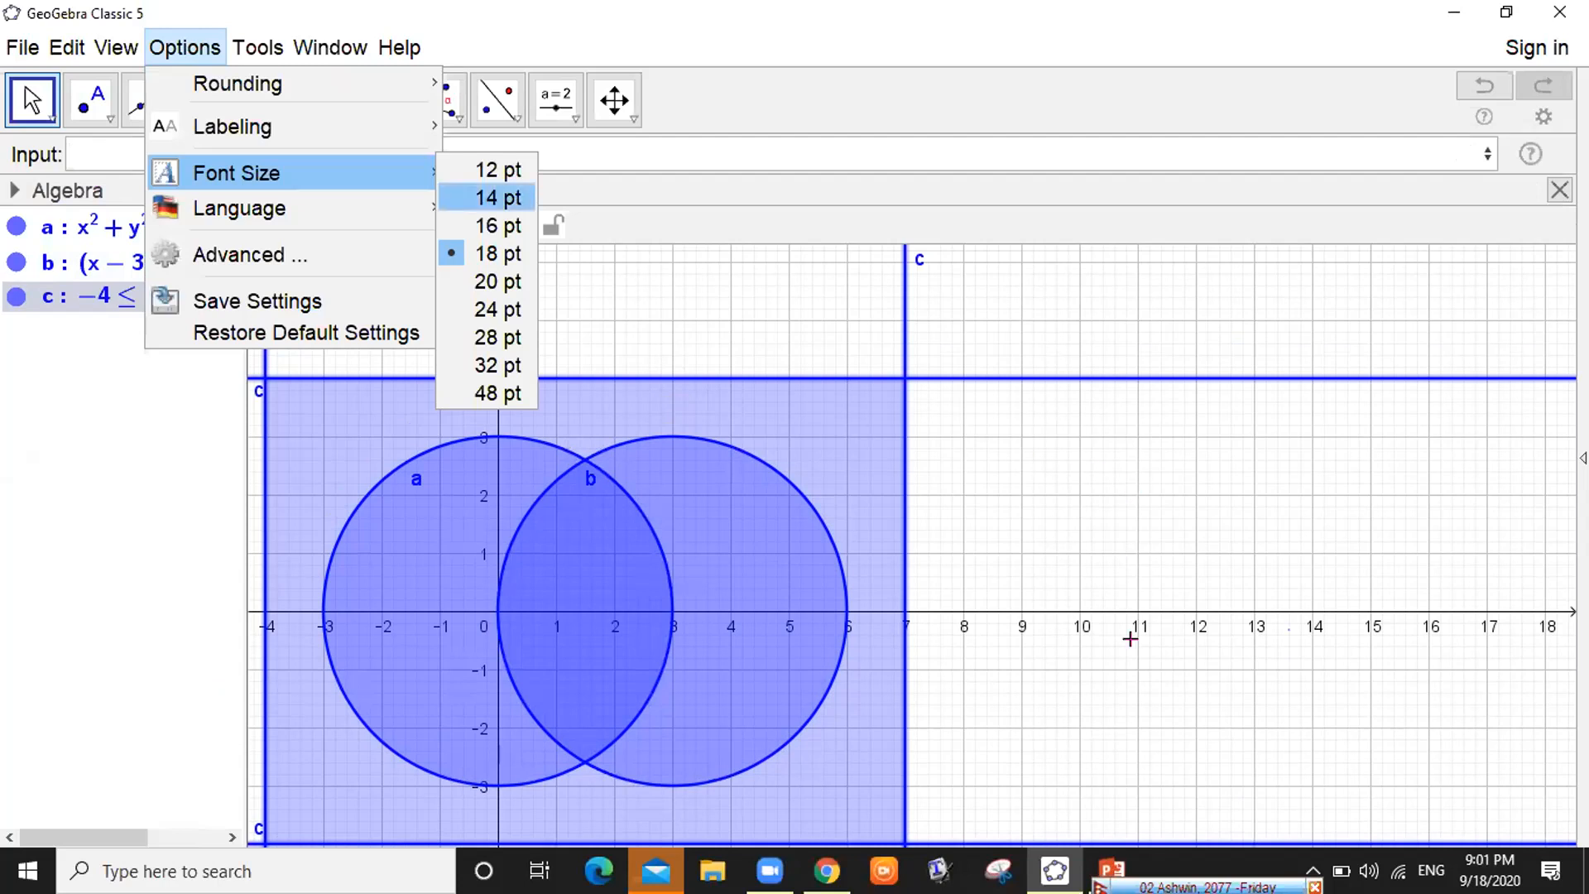
{"action": "left_click", "coordinate": [498, 282]}
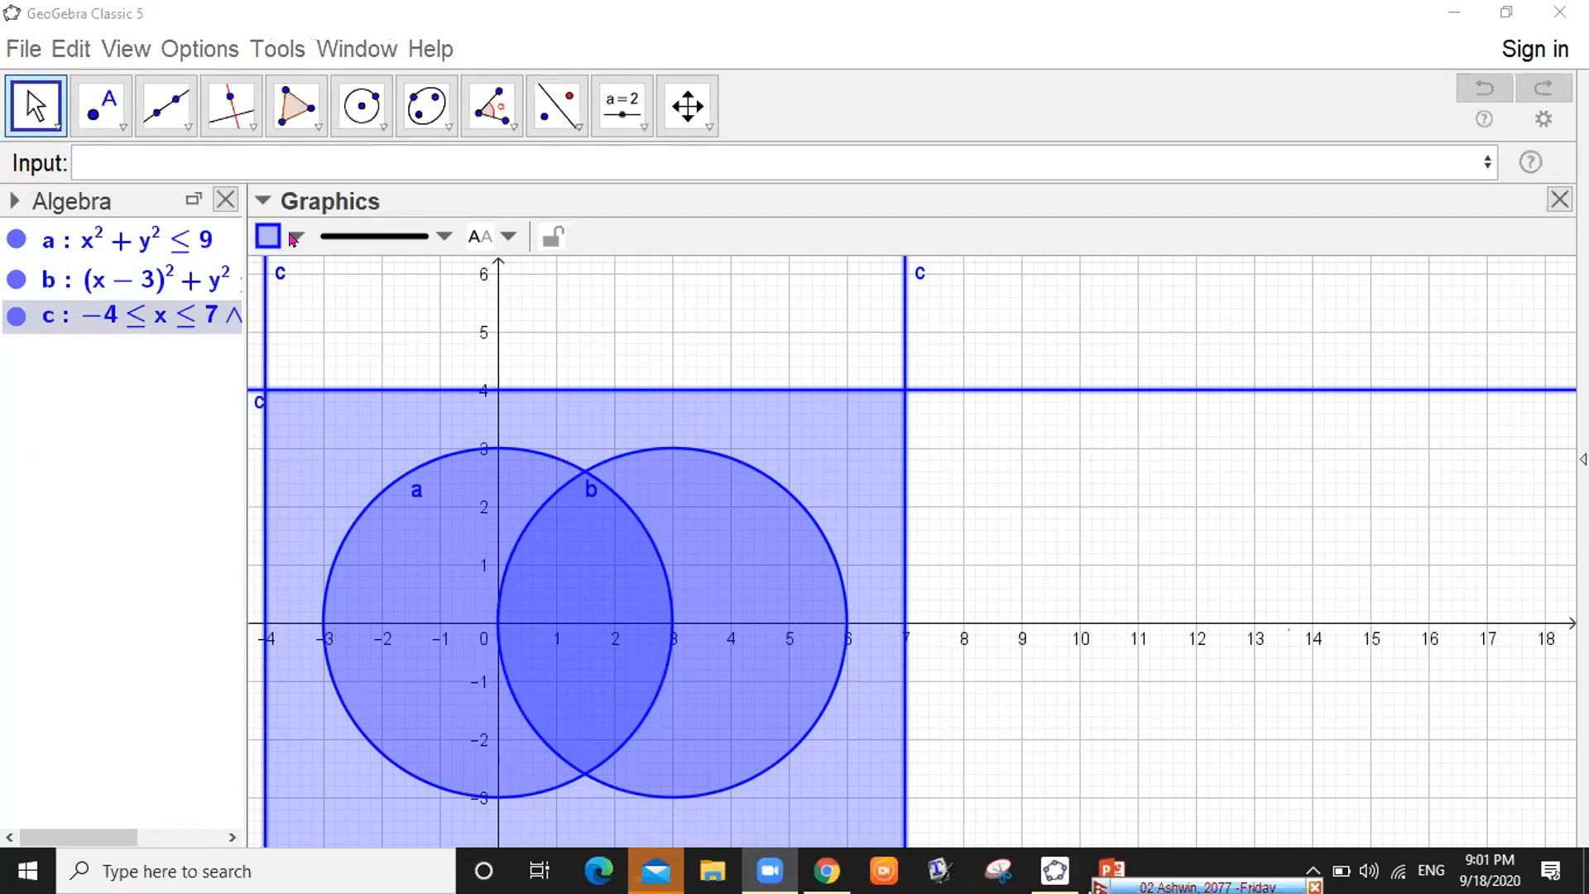
Set rectangle c's line thickness to zero and pan the view to show its bottom edge
{"action": "left_click", "coordinate": [440, 238]}
{"action": "left_click", "coordinate": [440, 238]}
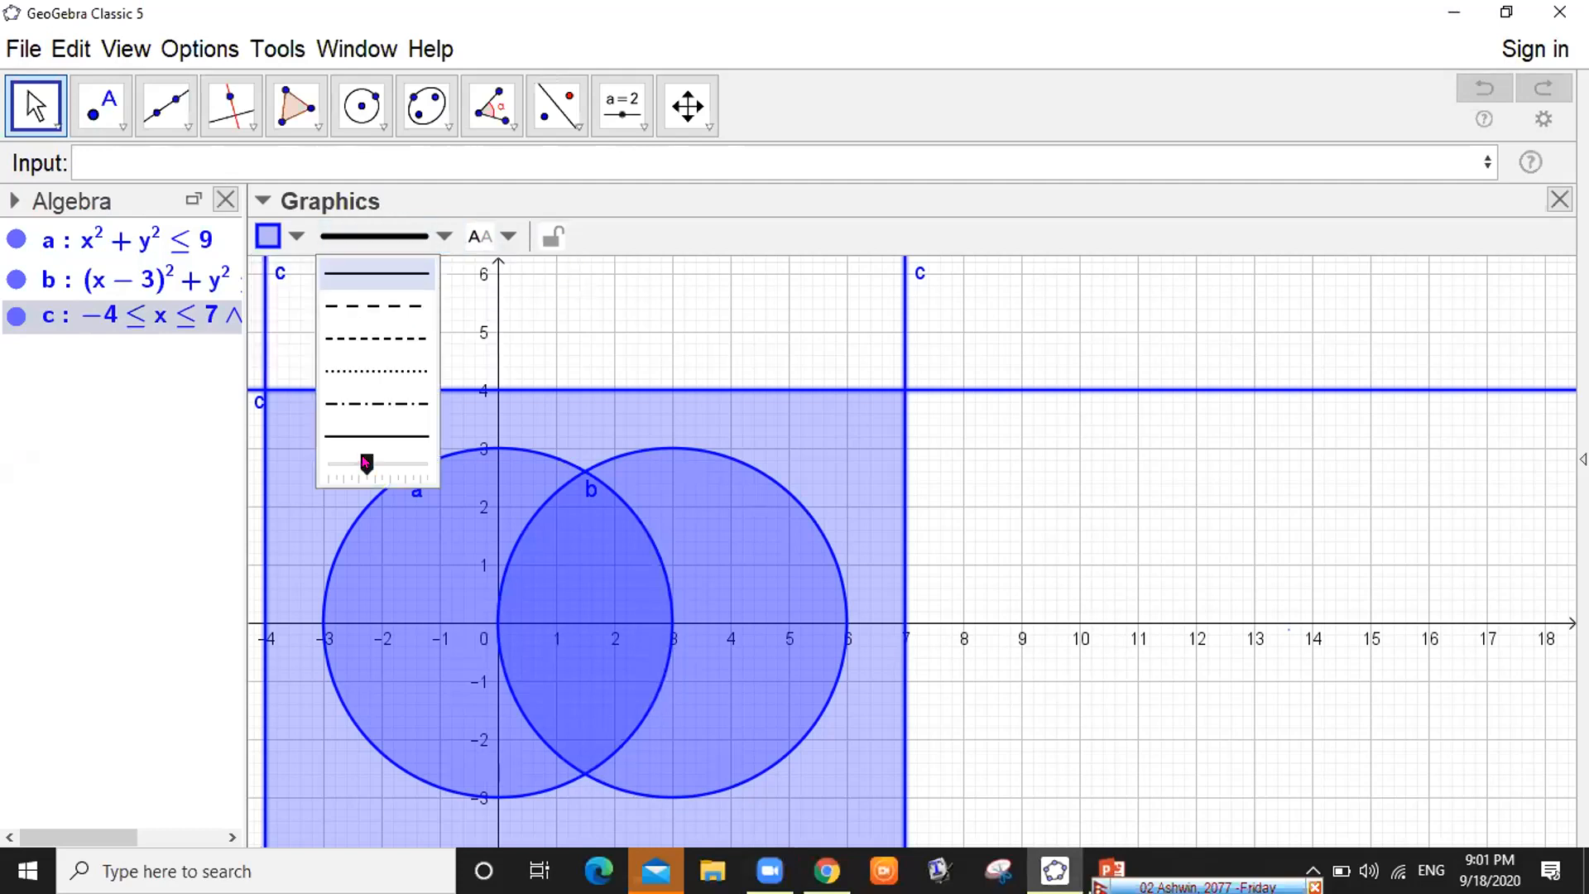
{"action": "left_click_drag", "start_coordinate": [366, 464], "coordinate": [343, 464]}
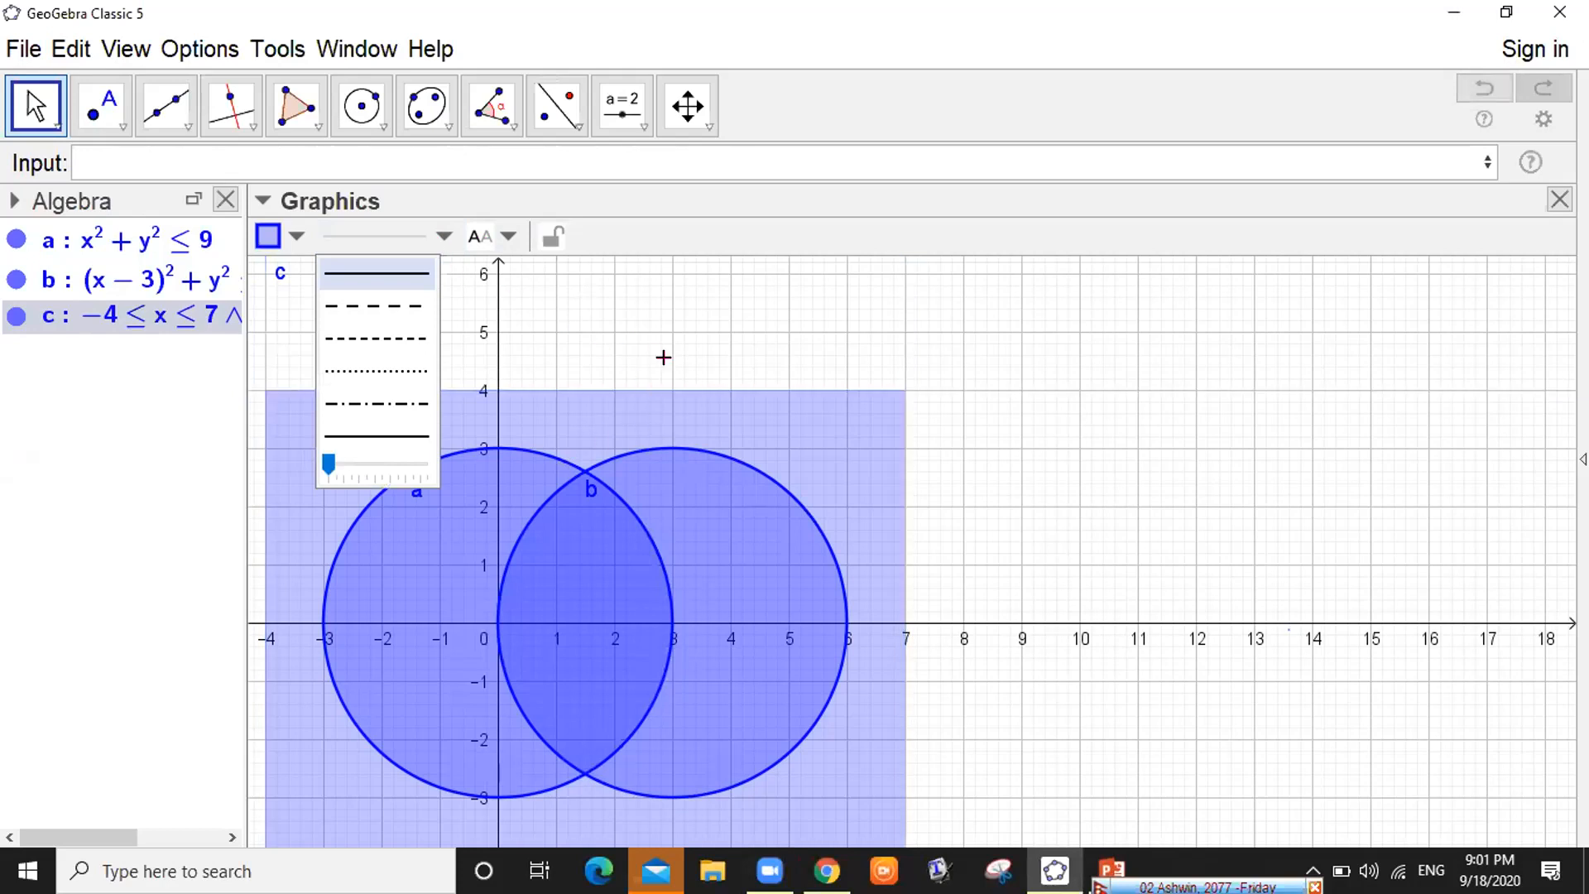
{"action": "left_click", "coordinate": [663, 357]}
{"action": "left_click", "coordinate": [366, 395]}
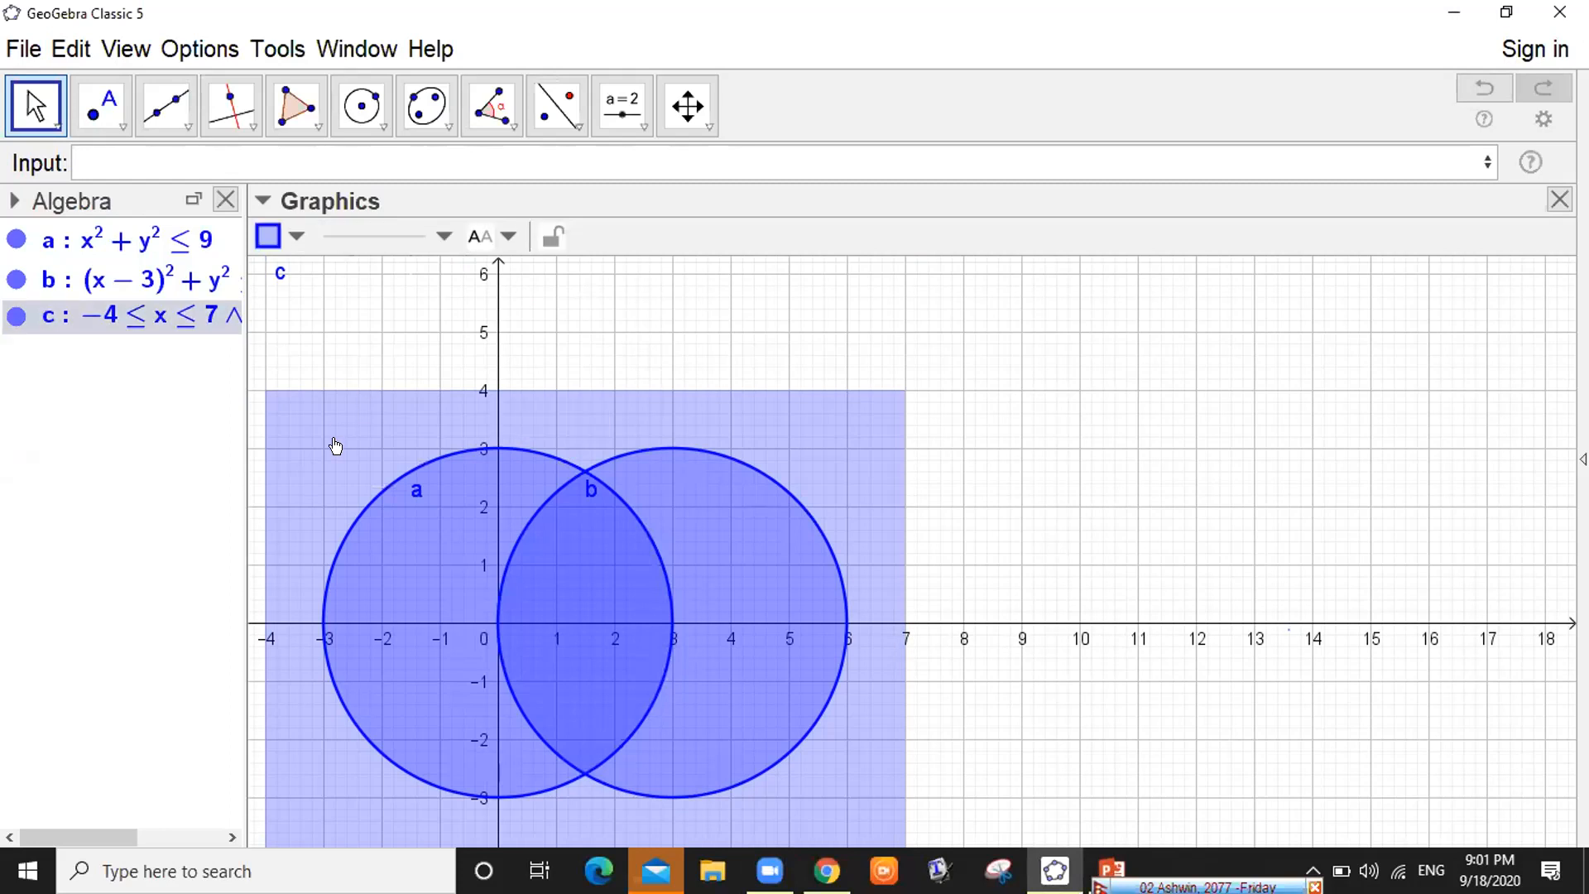
{"action": "left_click", "coordinate": [443, 237]}
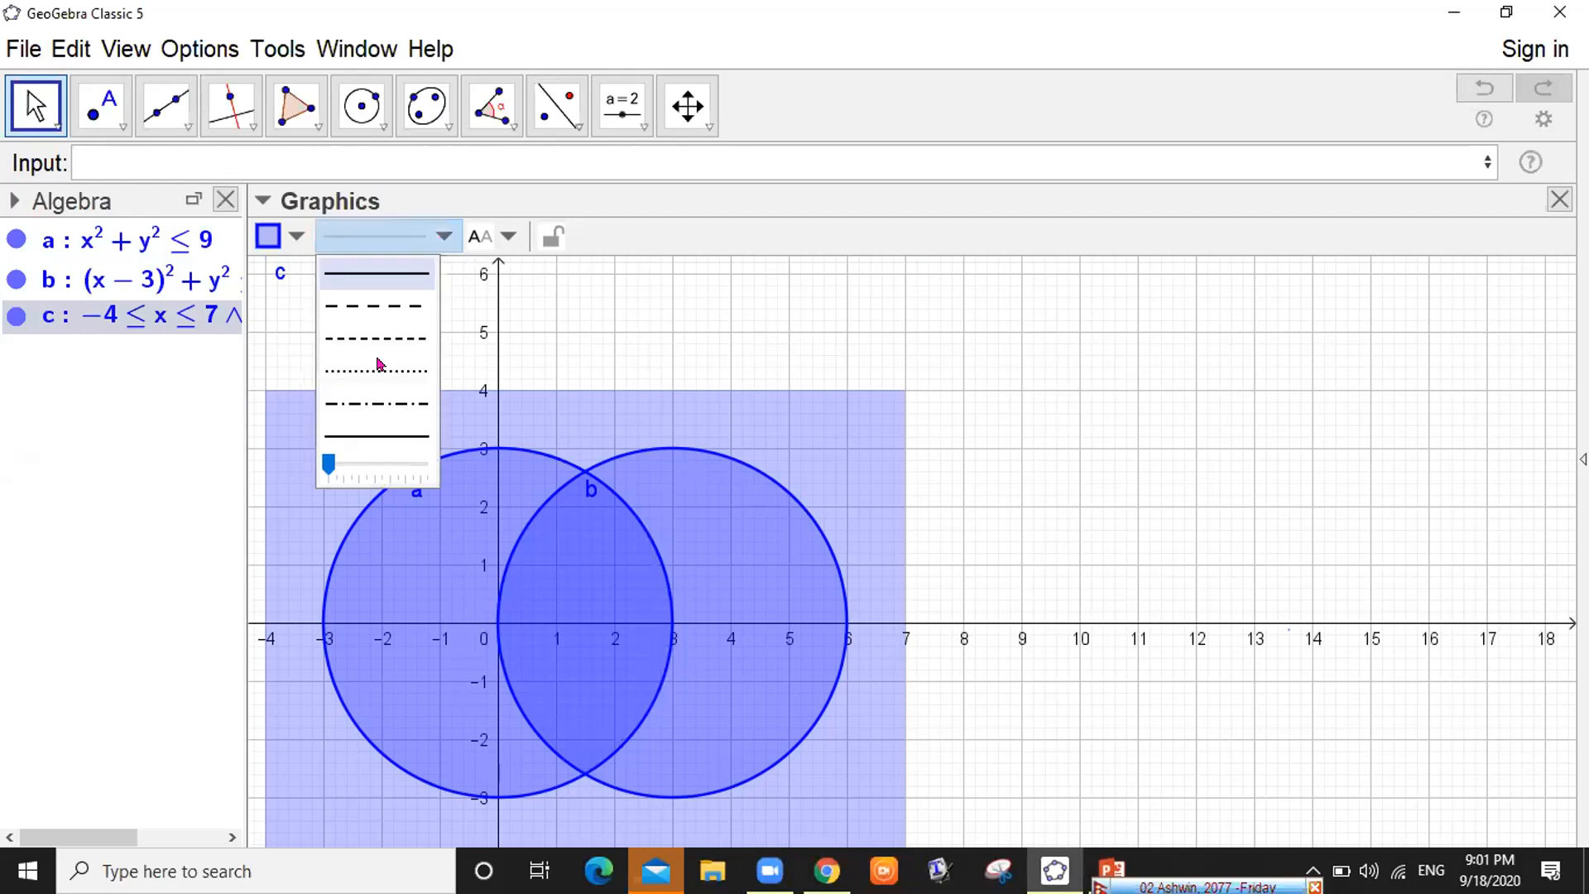
{"action": "left_click_drag", "start_coordinate": [329, 463], "coordinate": [403, 461]}
{"action": "left_click", "coordinate": [330, 461]}
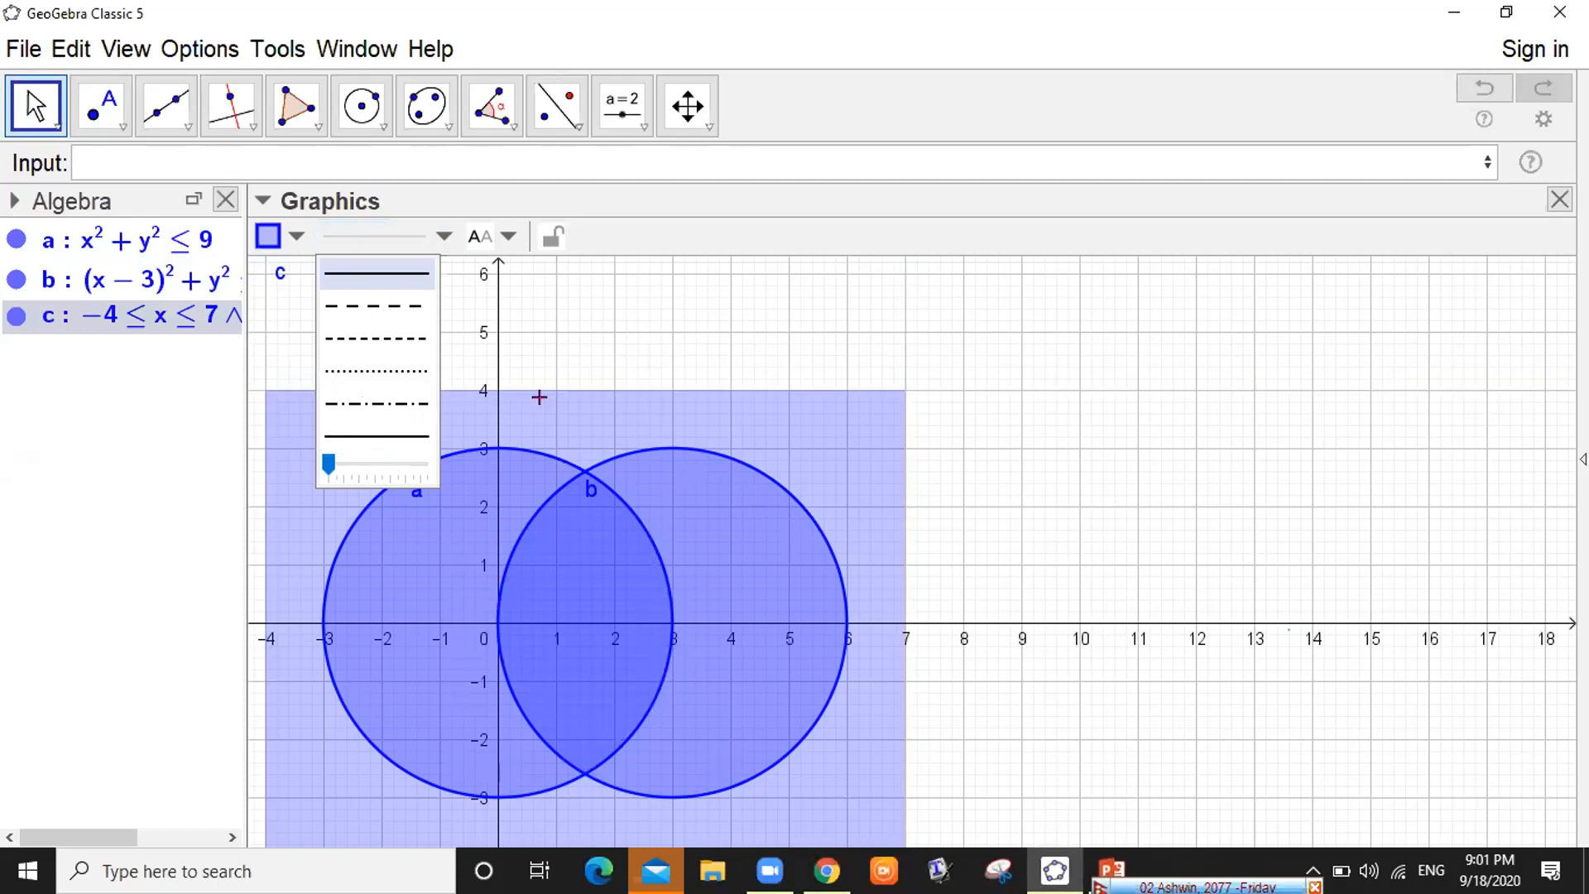
{"action": "left_click", "coordinate": [540, 398]}
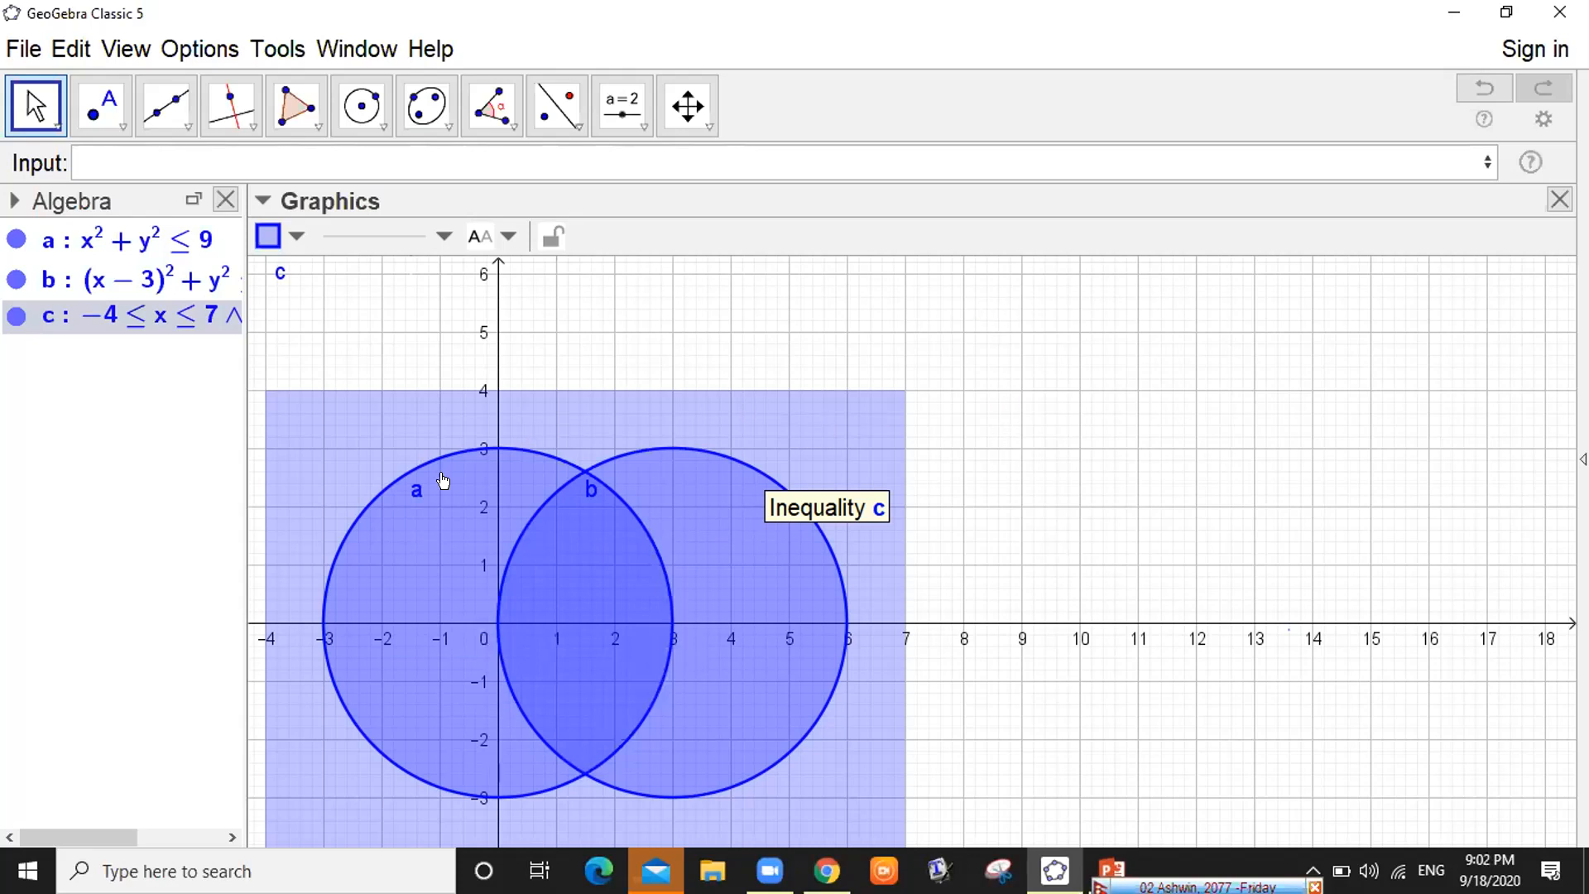
{"action": "left_click_drag", "start_coordinate": [421, 484], "coordinate": [421, 398]}
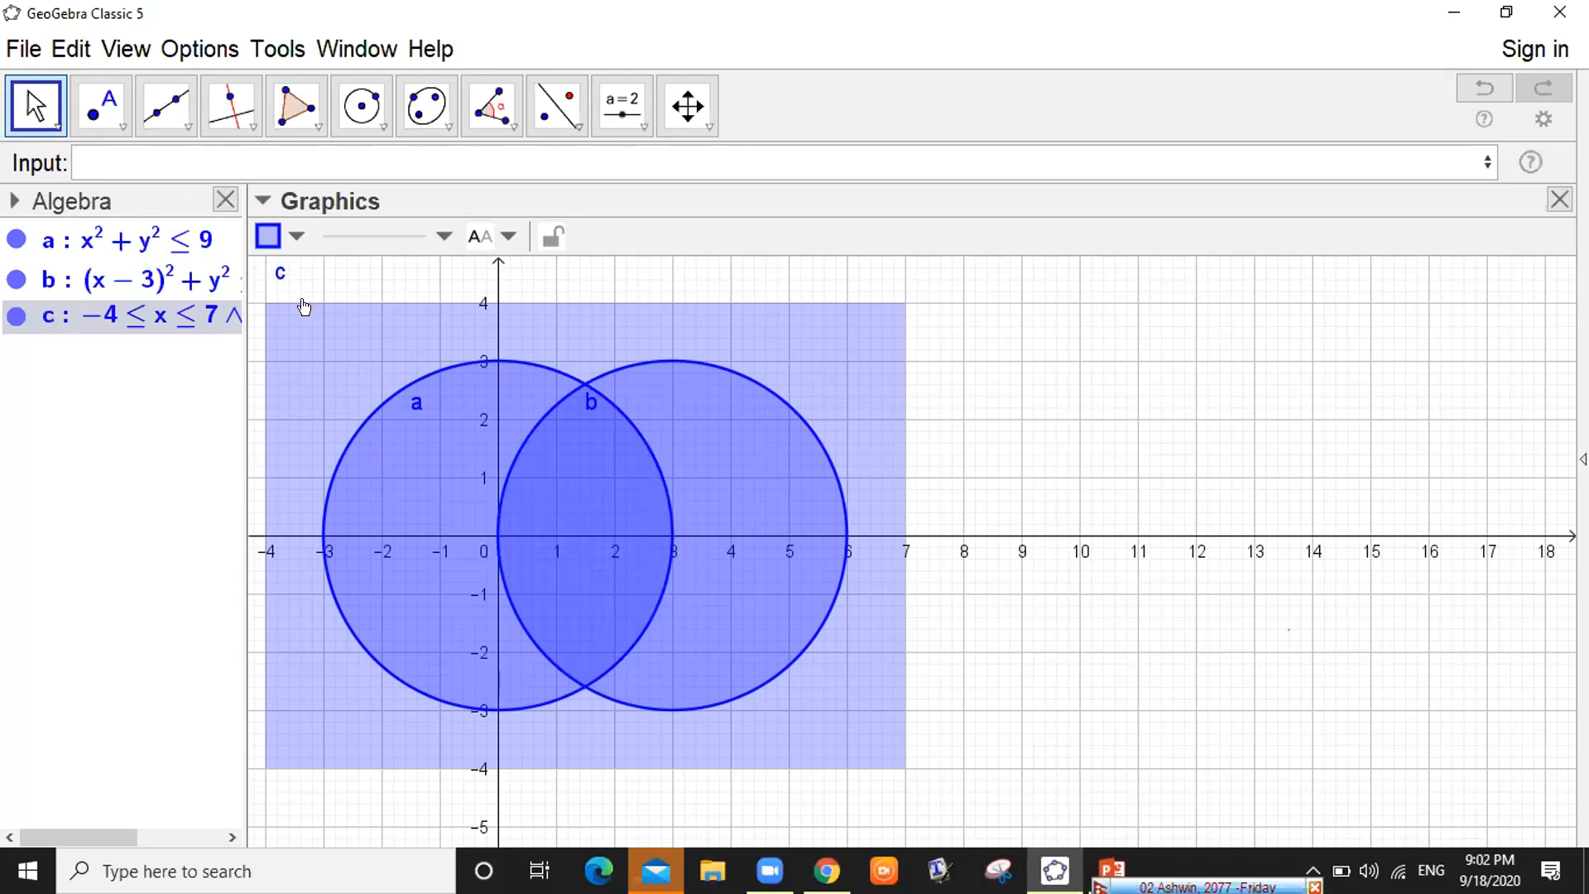
Enter a0=a∧¬b, using the symbol table for ¬, to create the crescent of a outside b
{"action": "left_click", "coordinate": [132, 151]}
{"action": "type", "text": "a0"}
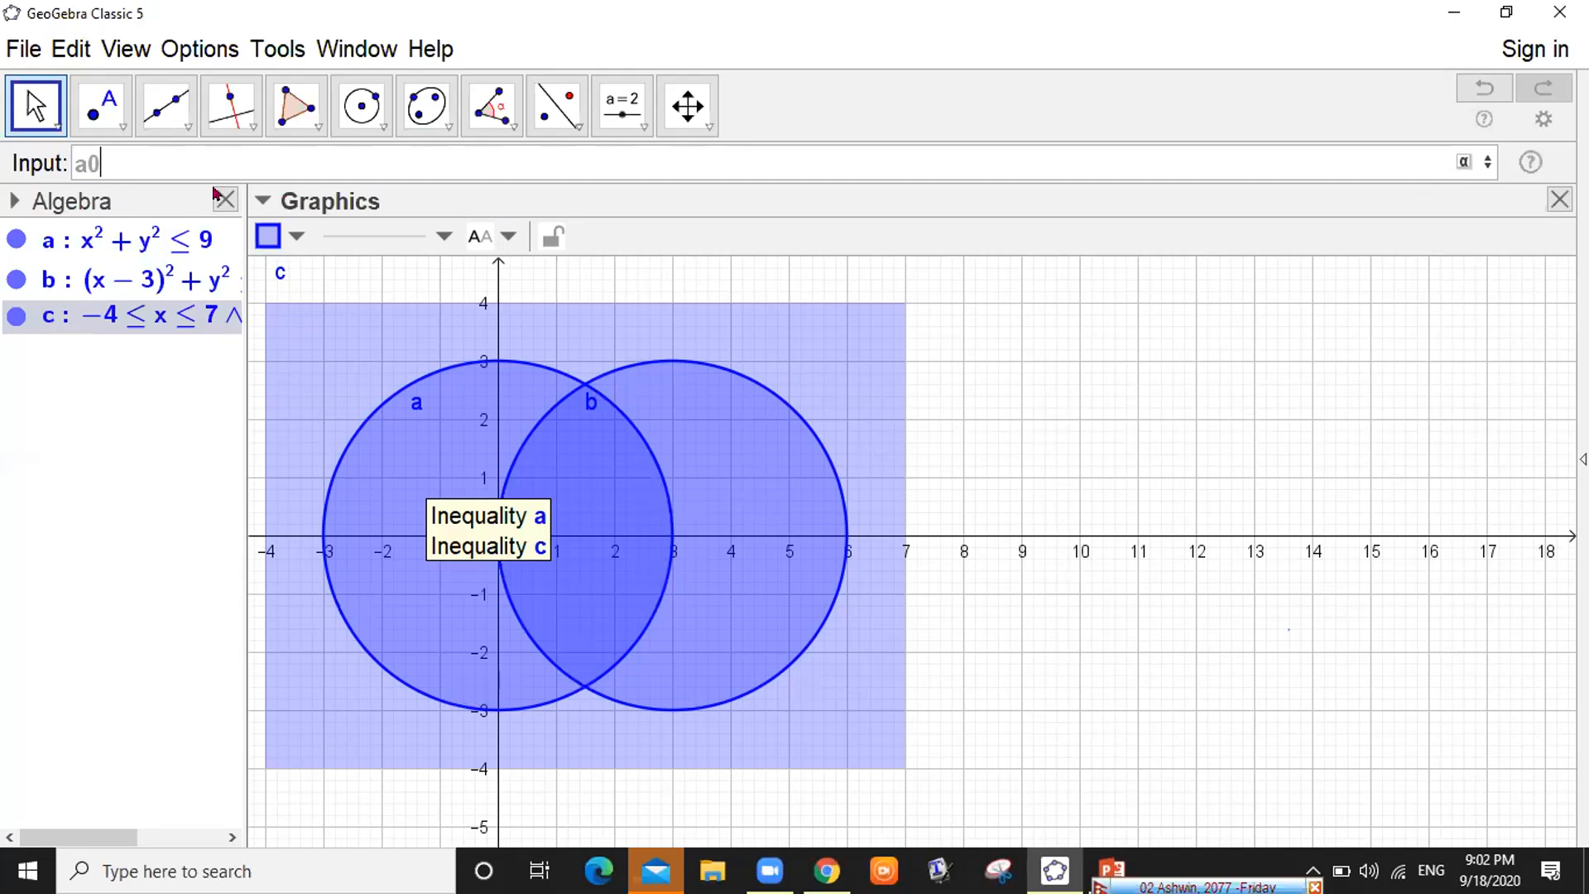
{"action": "type", "text": "∧"}
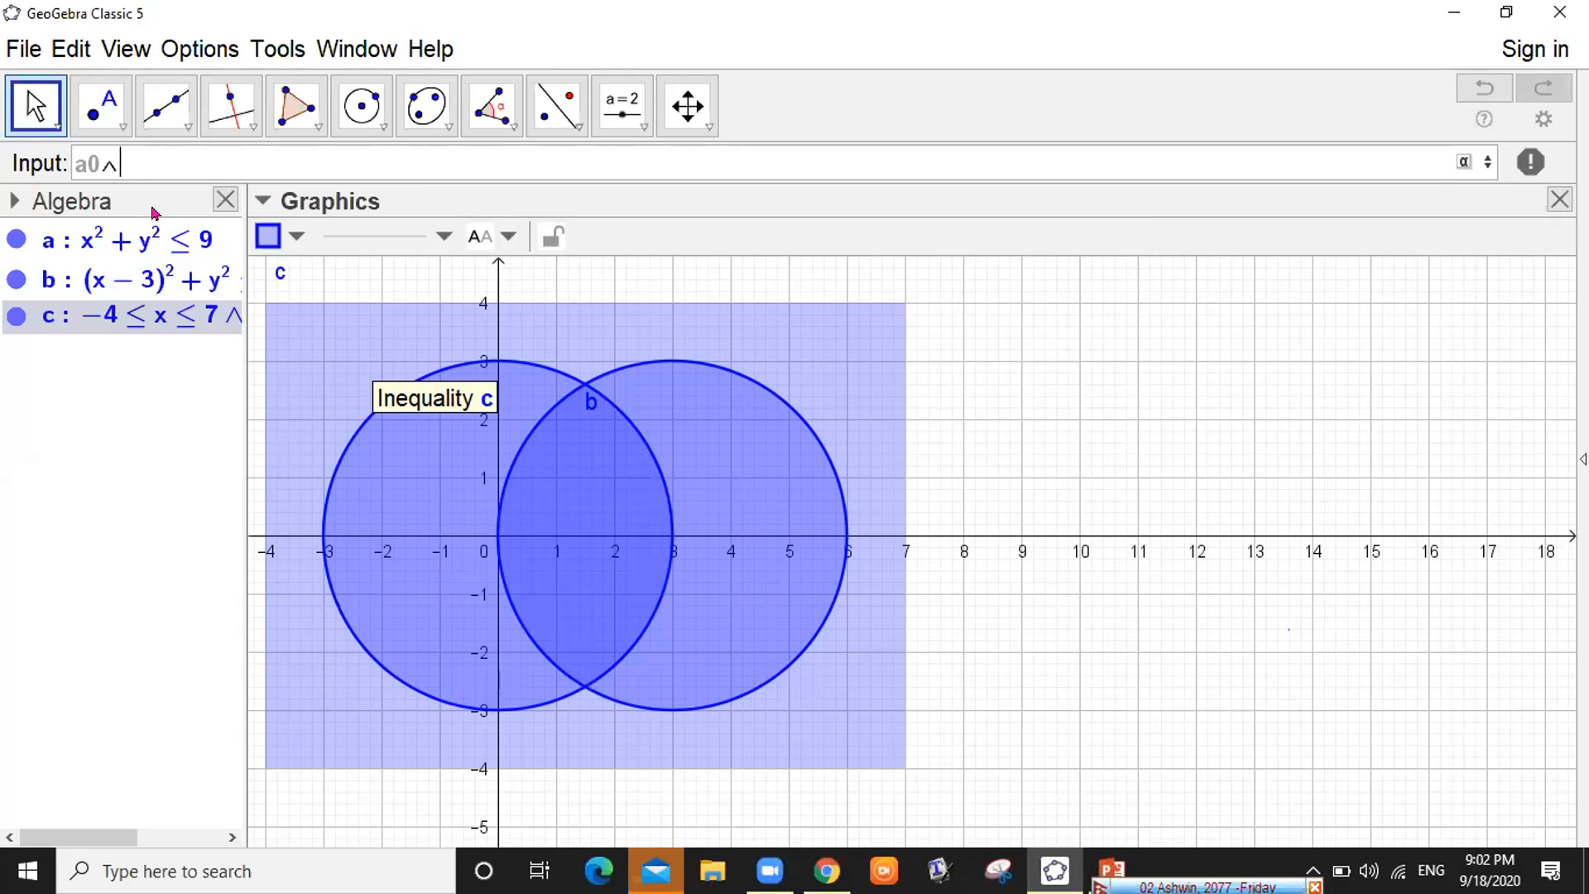
{"action": "left_click", "coordinate": [1461, 163]}
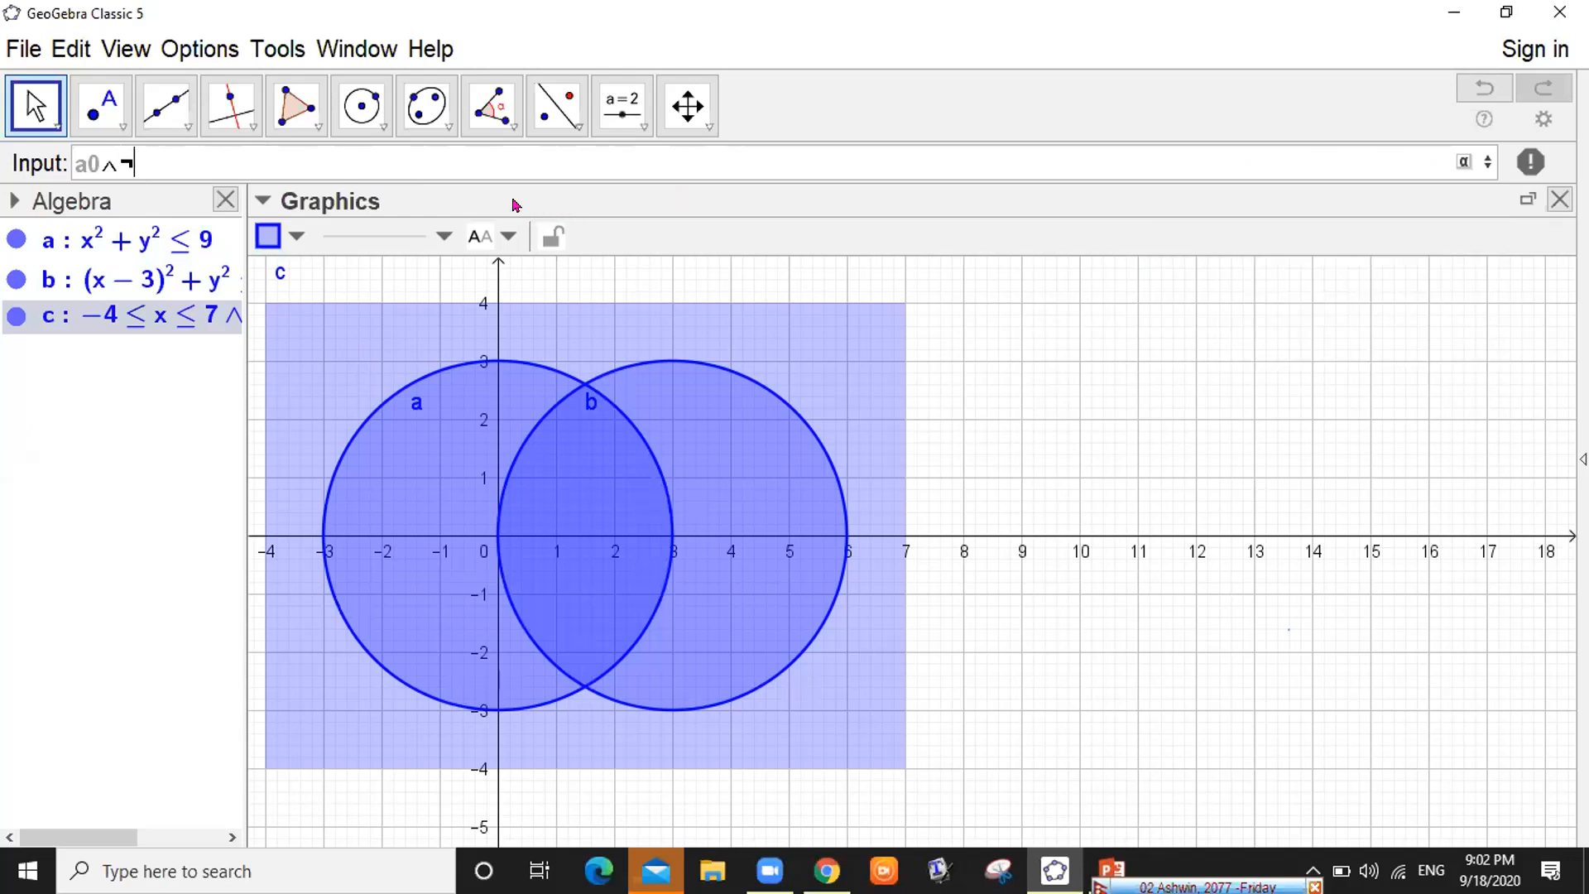
{"action": "left_click", "coordinate": [442, 152]}
{"action": "type", "text": "b"}
{"action": "left_click", "coordinate": [91, 151]}
{"action": "key", "text": "BackSpace"}
{"action": "type", "text": "1=a"}
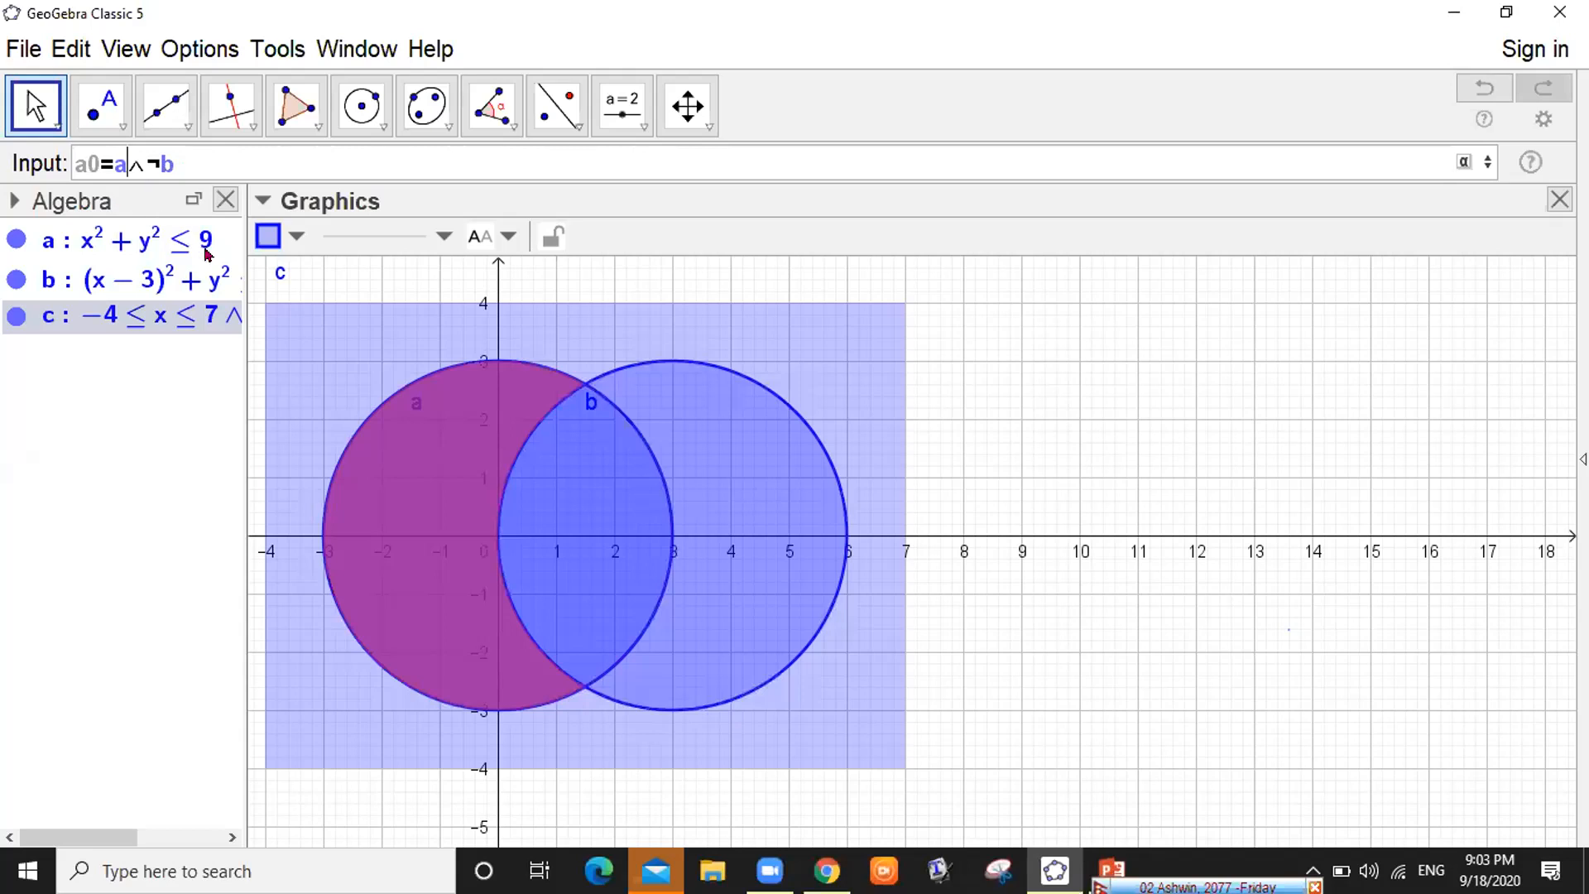
{"action": "left_click_drag", "start_coordinate": [282, 238], "coordinate": [312, 240]}
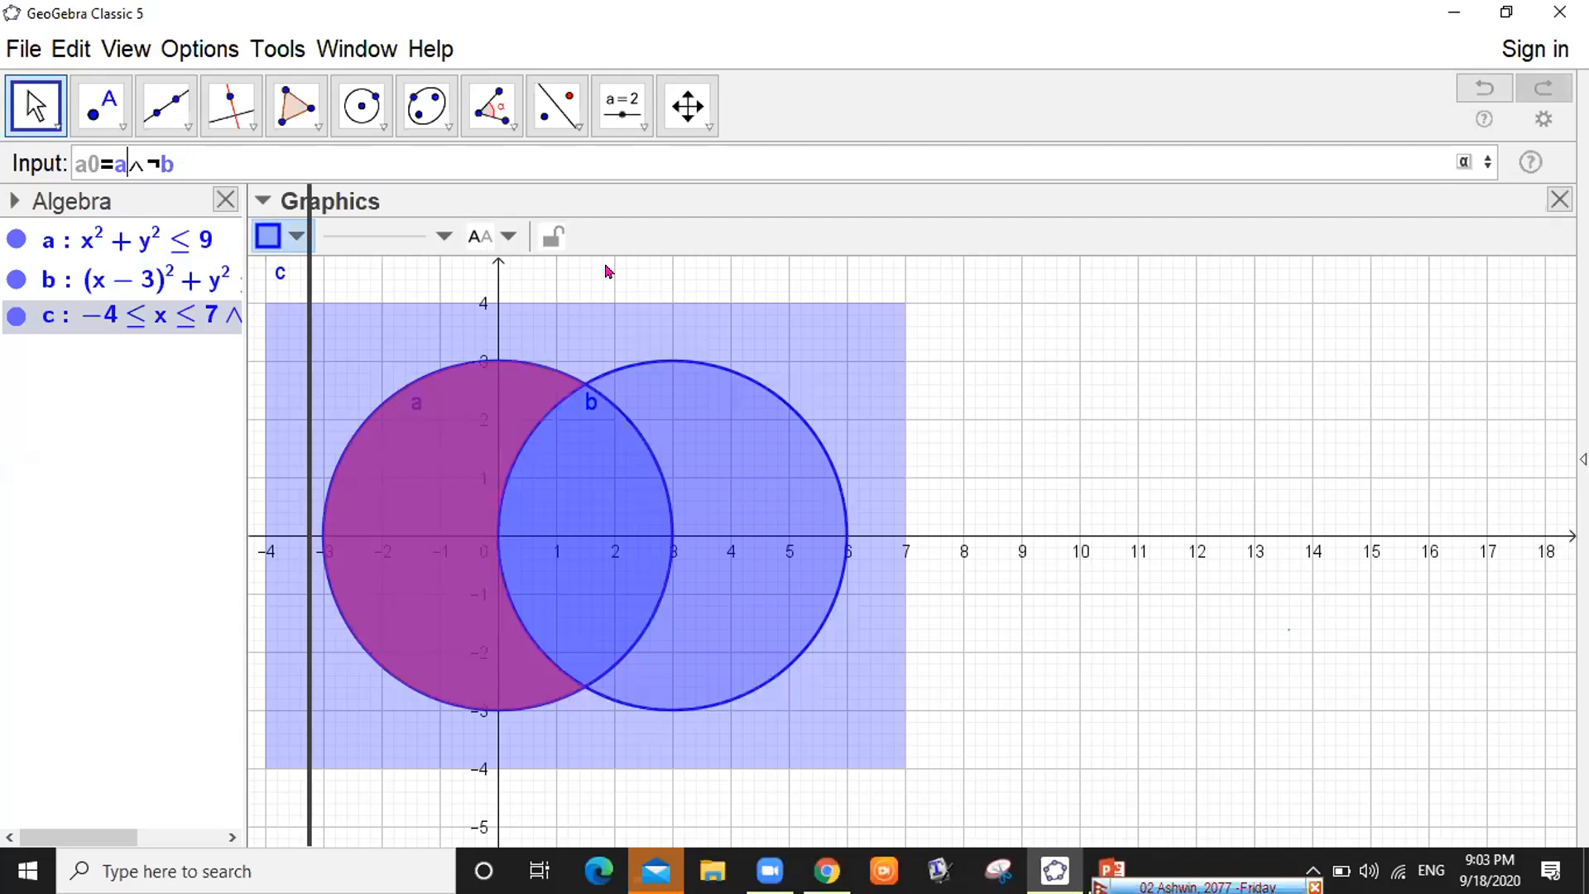
{"action": "key", "text": "Return"}
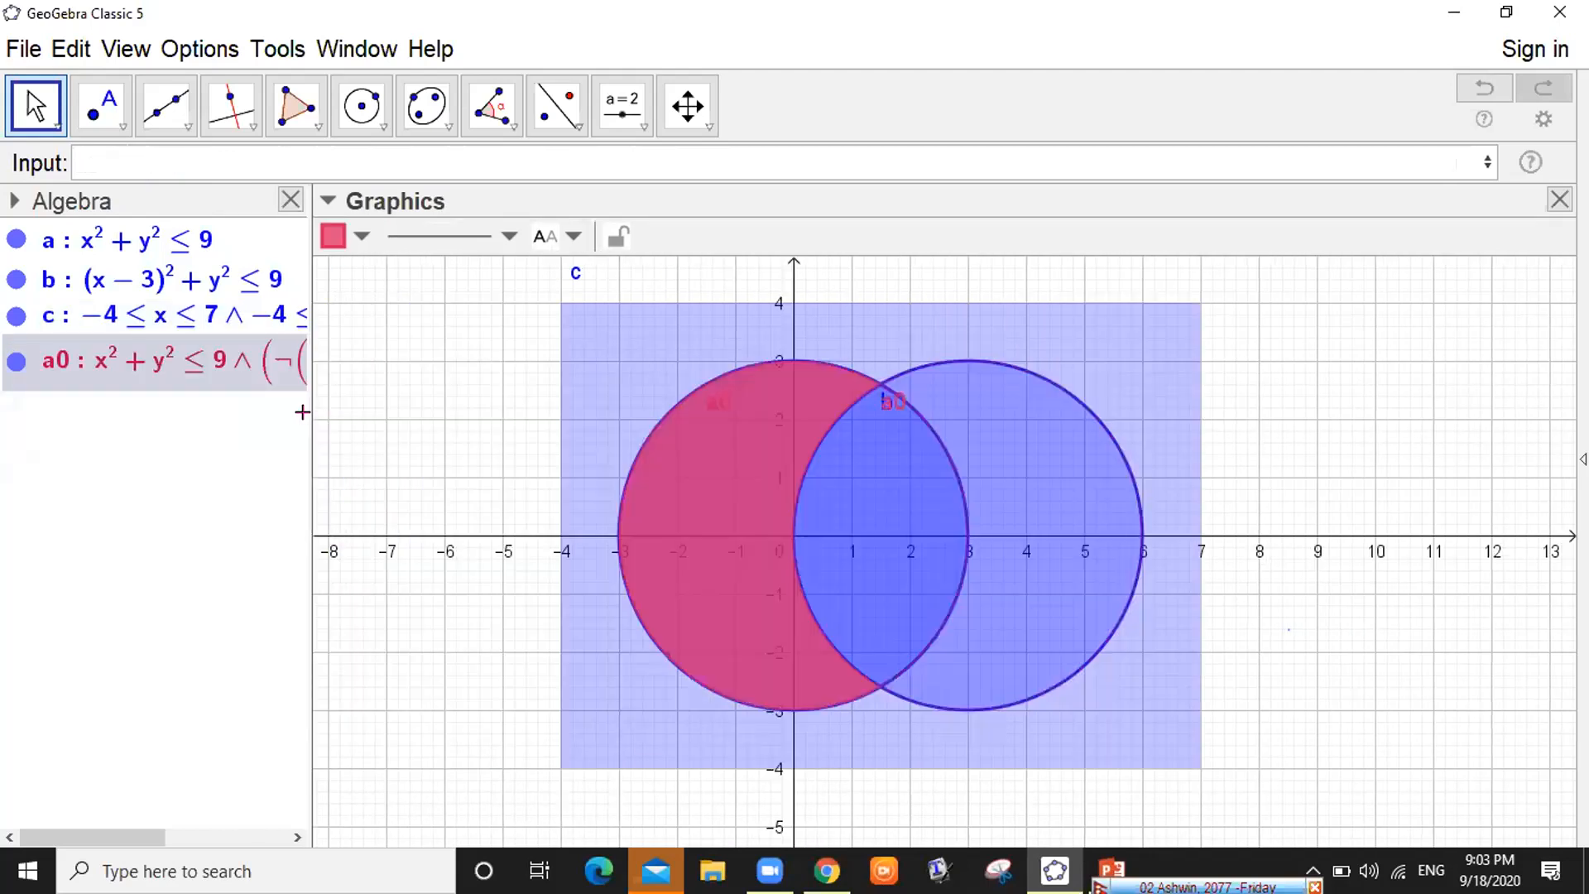
{"action": "left_click_drag", "start_coordinate": [445, 421], "coordinate": [515, 420]}
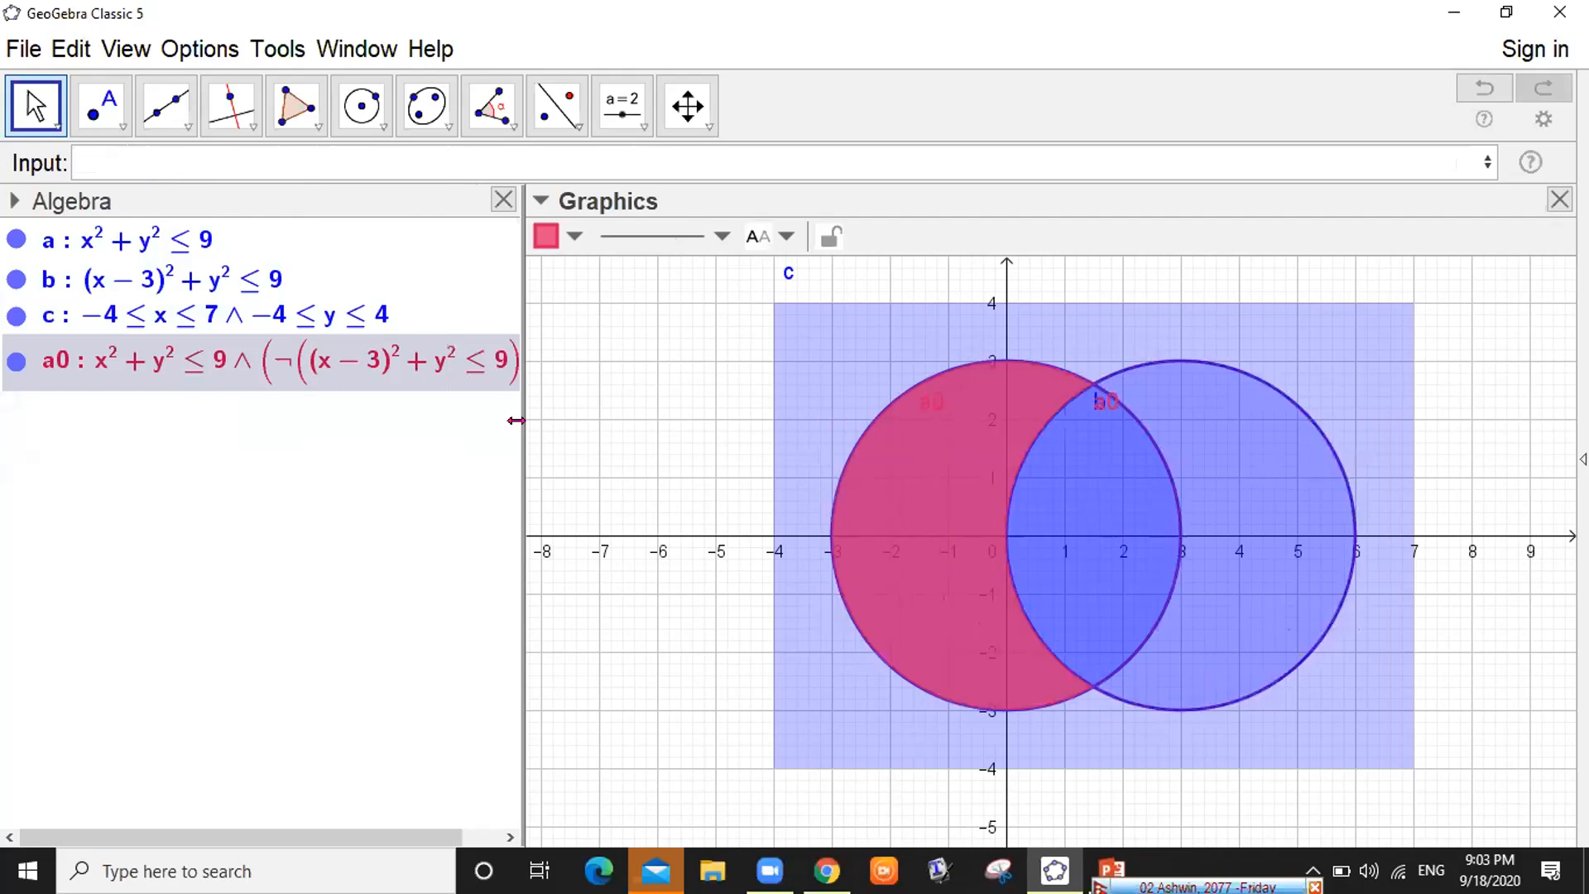
{"action": "double_click", "coordinate": [288, 368]}
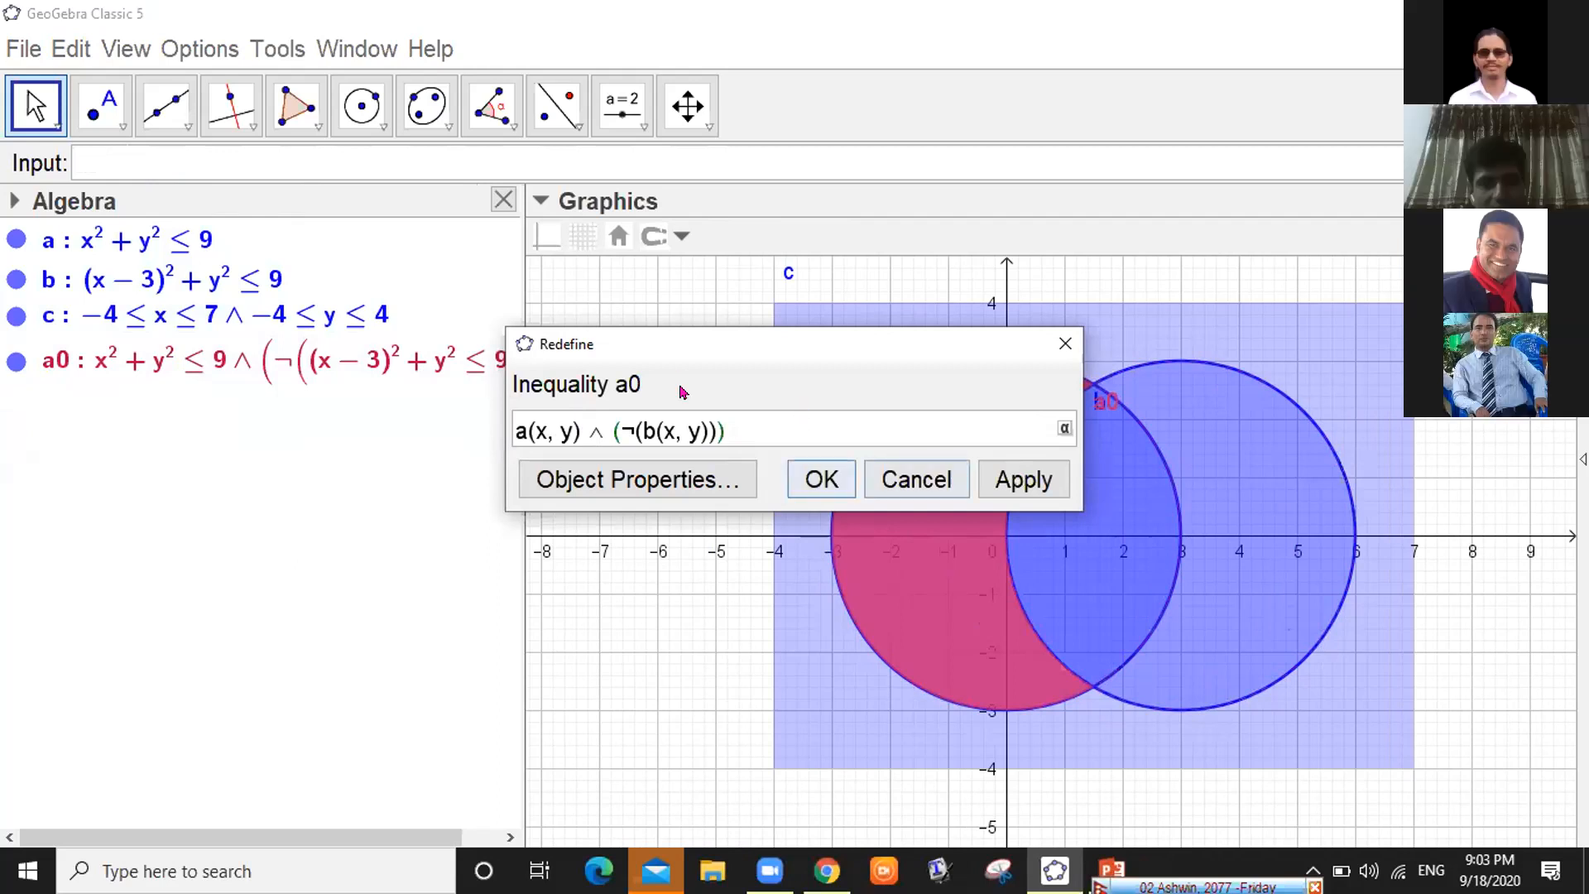
{"action": "left_click", "coordinate": [180, 155]}
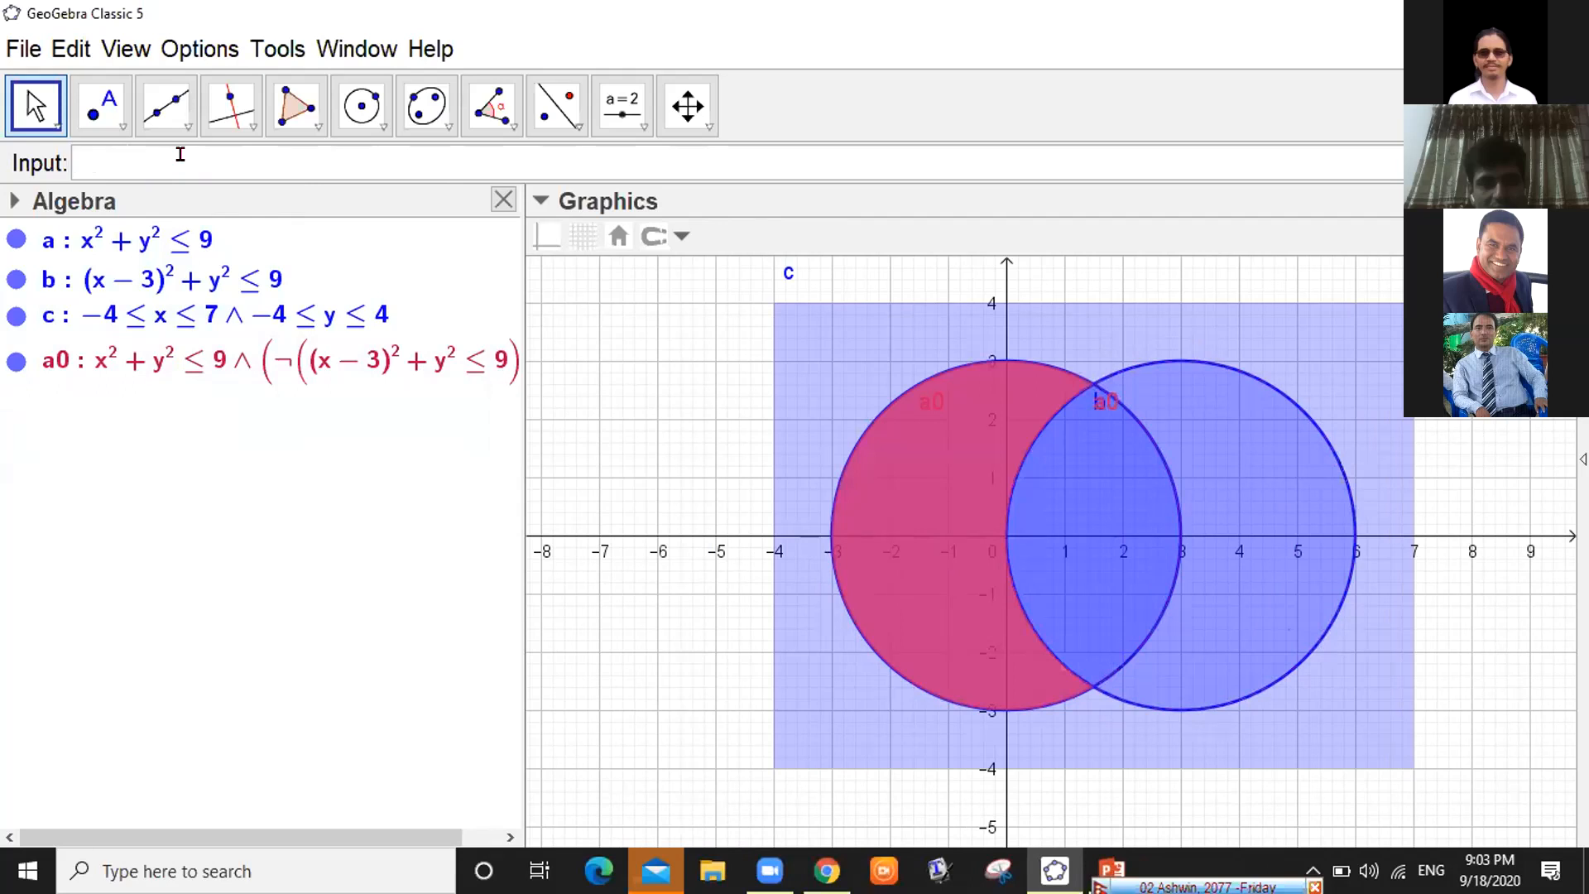
{"action": "type", "text": "a&&"}
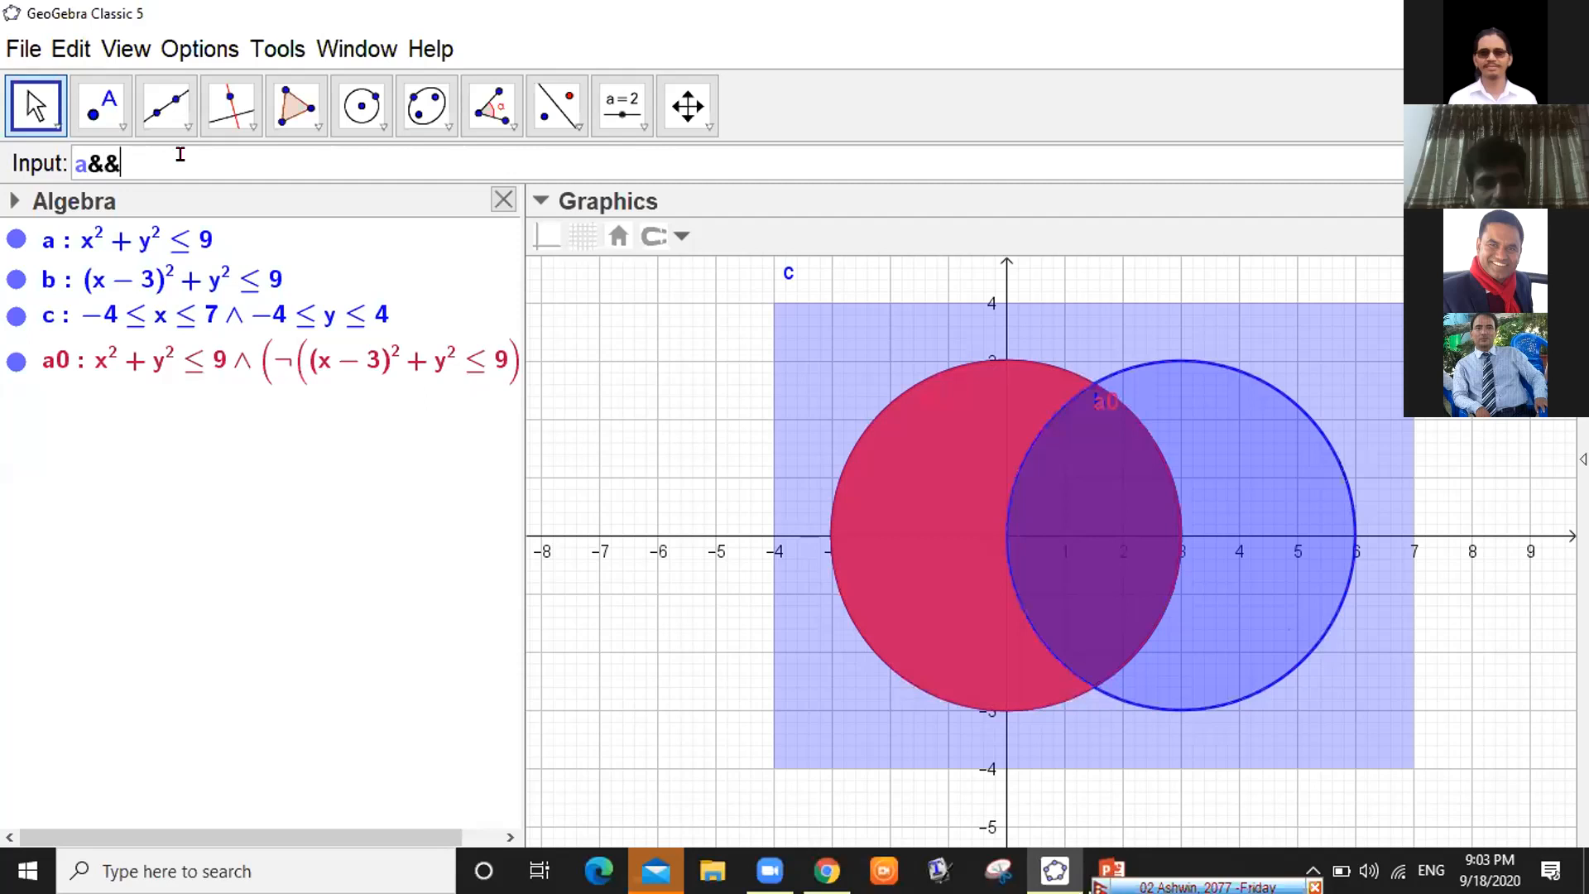
{"action": "type", "text": "b"}
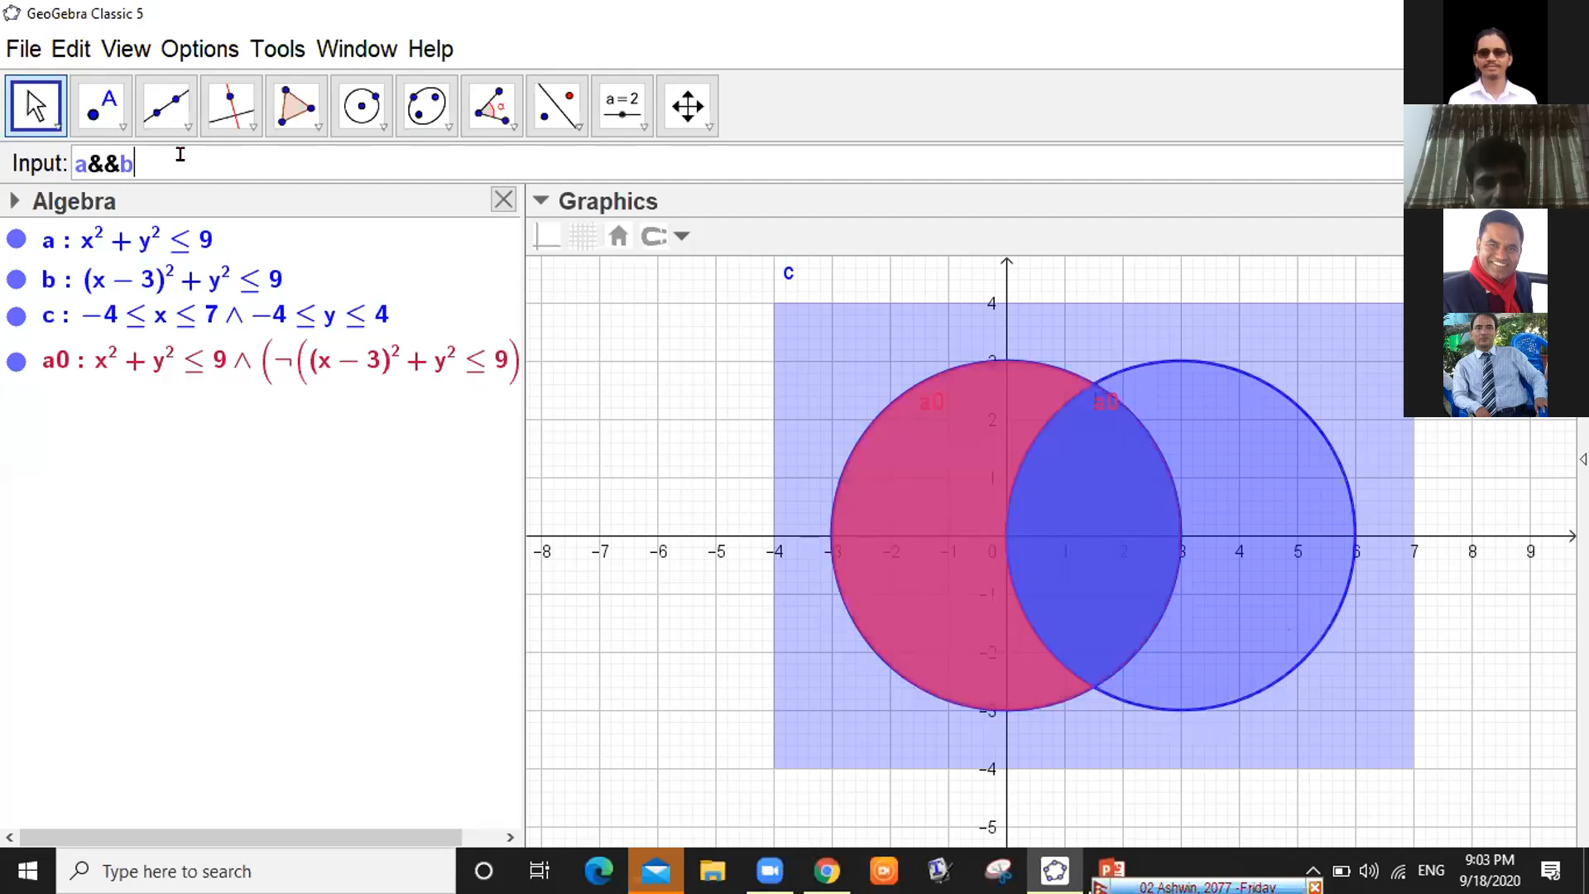
Enter a&&b to create region d, the lens where disks a and b overlap
{"action": "key", "text": "Return"}
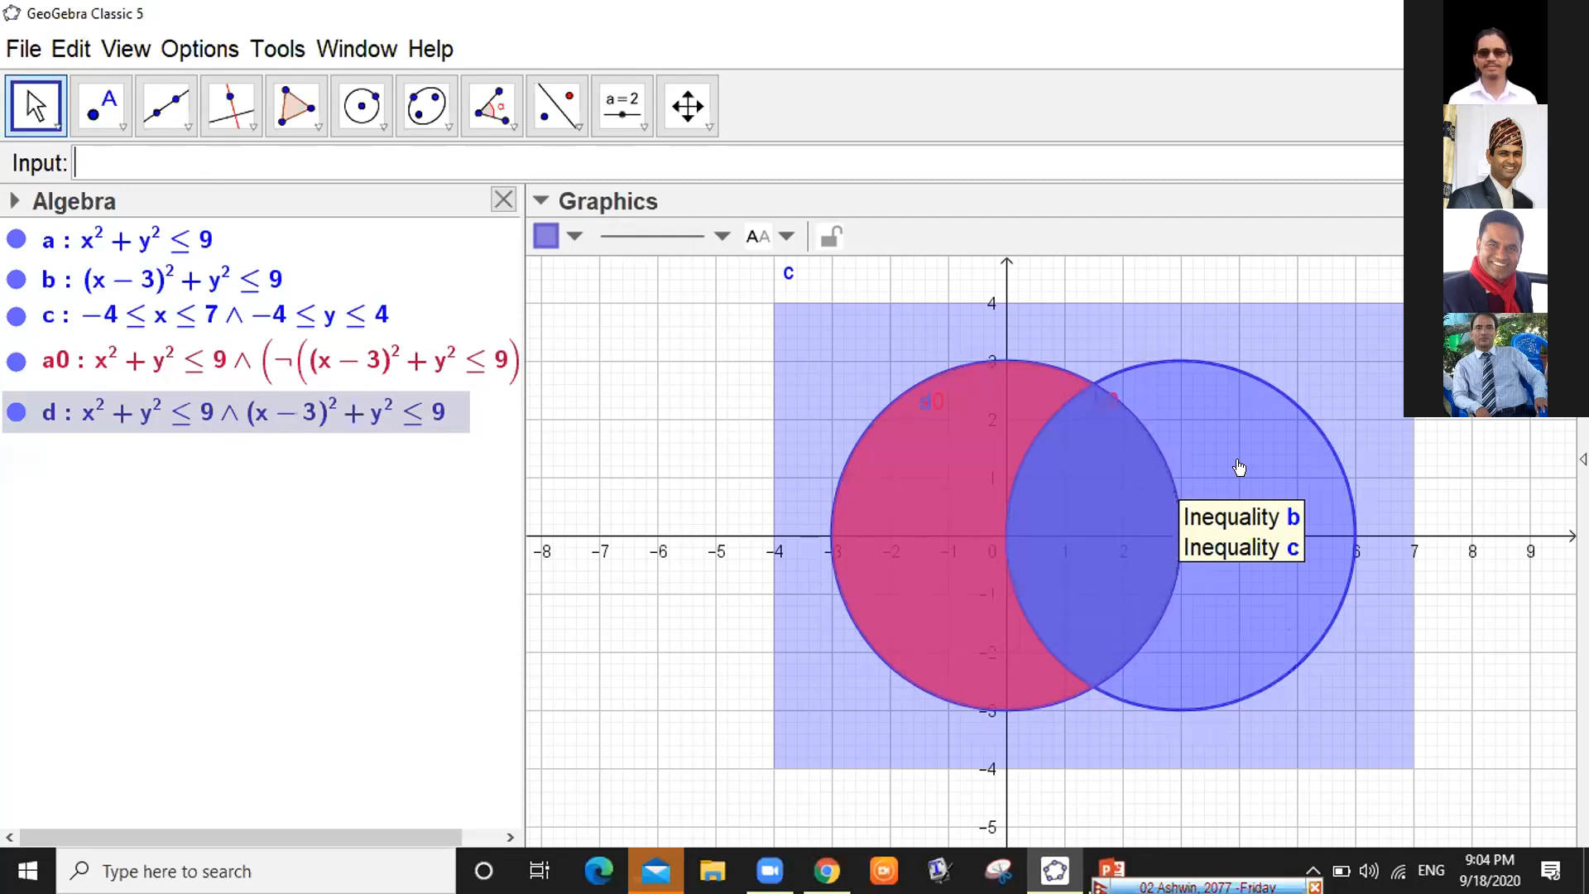
Rename region d to ab and start typing bo=b&&!a in the Input bar
{"action": "right_click", "coordinate": [175, 424]}
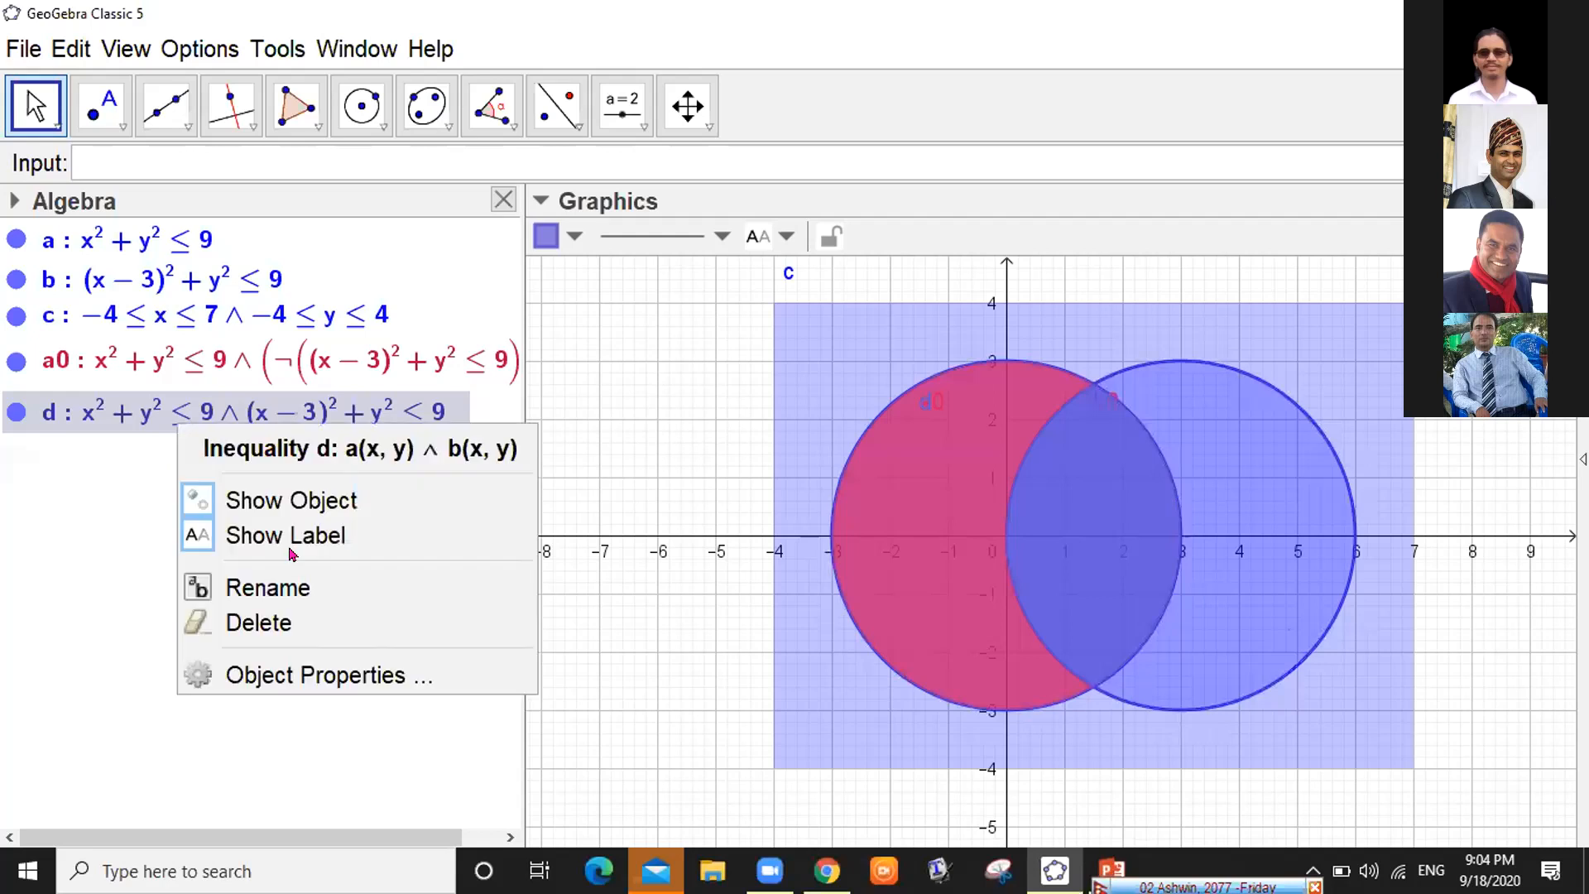
{"action": "left_click", "coordinate": [300, 590]}
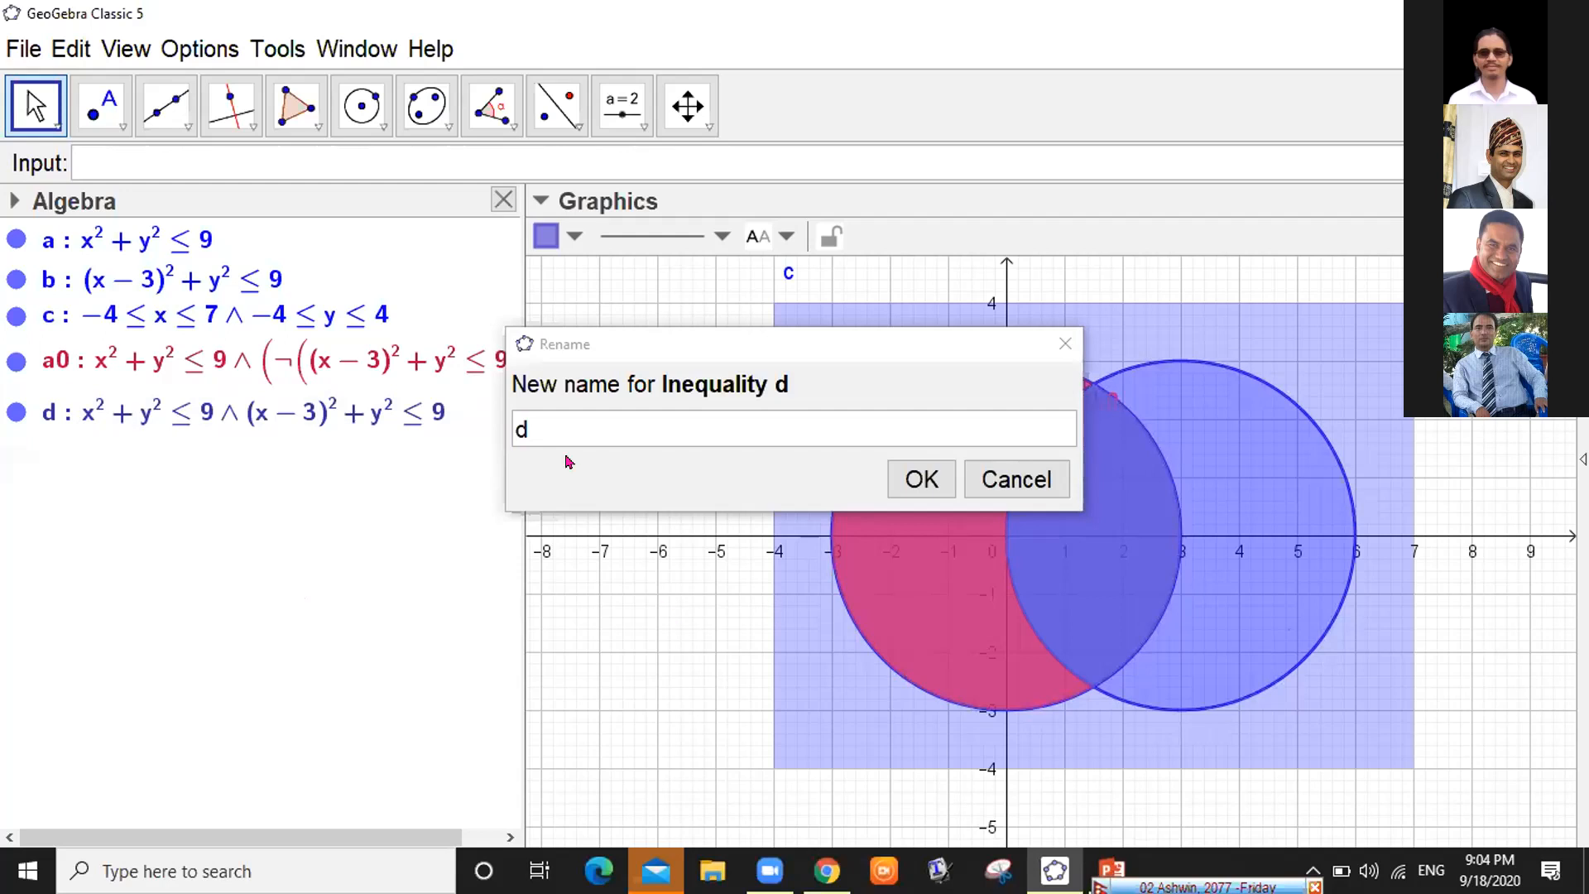
{"action": "left_click", "coordinate": [546, 428]}
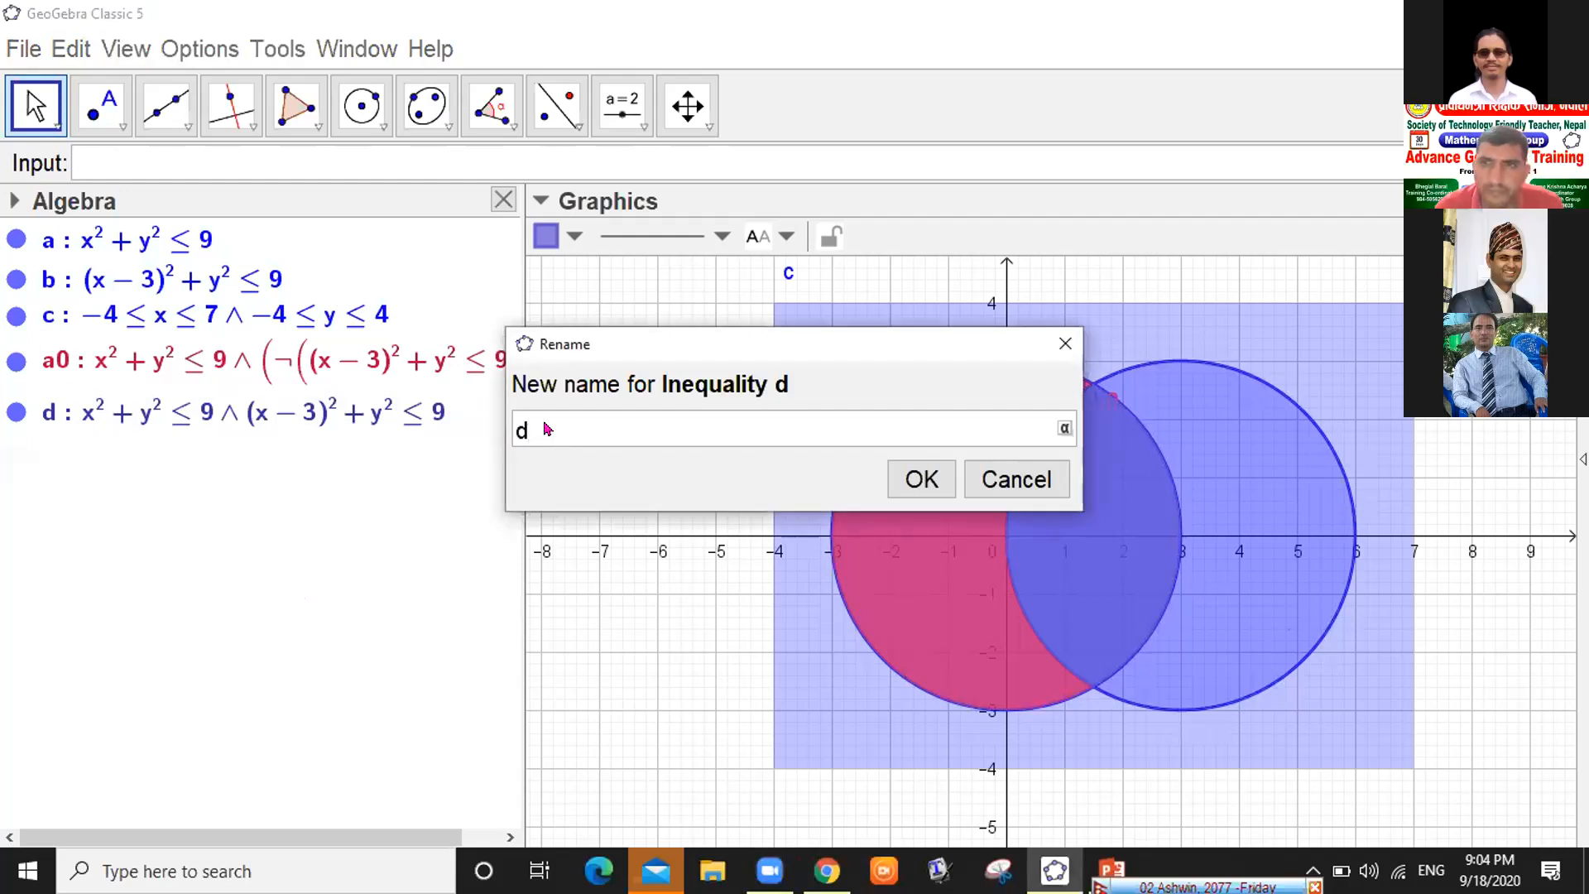
{"action": "key", "text": "BackSpace"}
{"action": "type", "text": "ab"}
{"action": "left_click", "coordinate": [920, 480]}
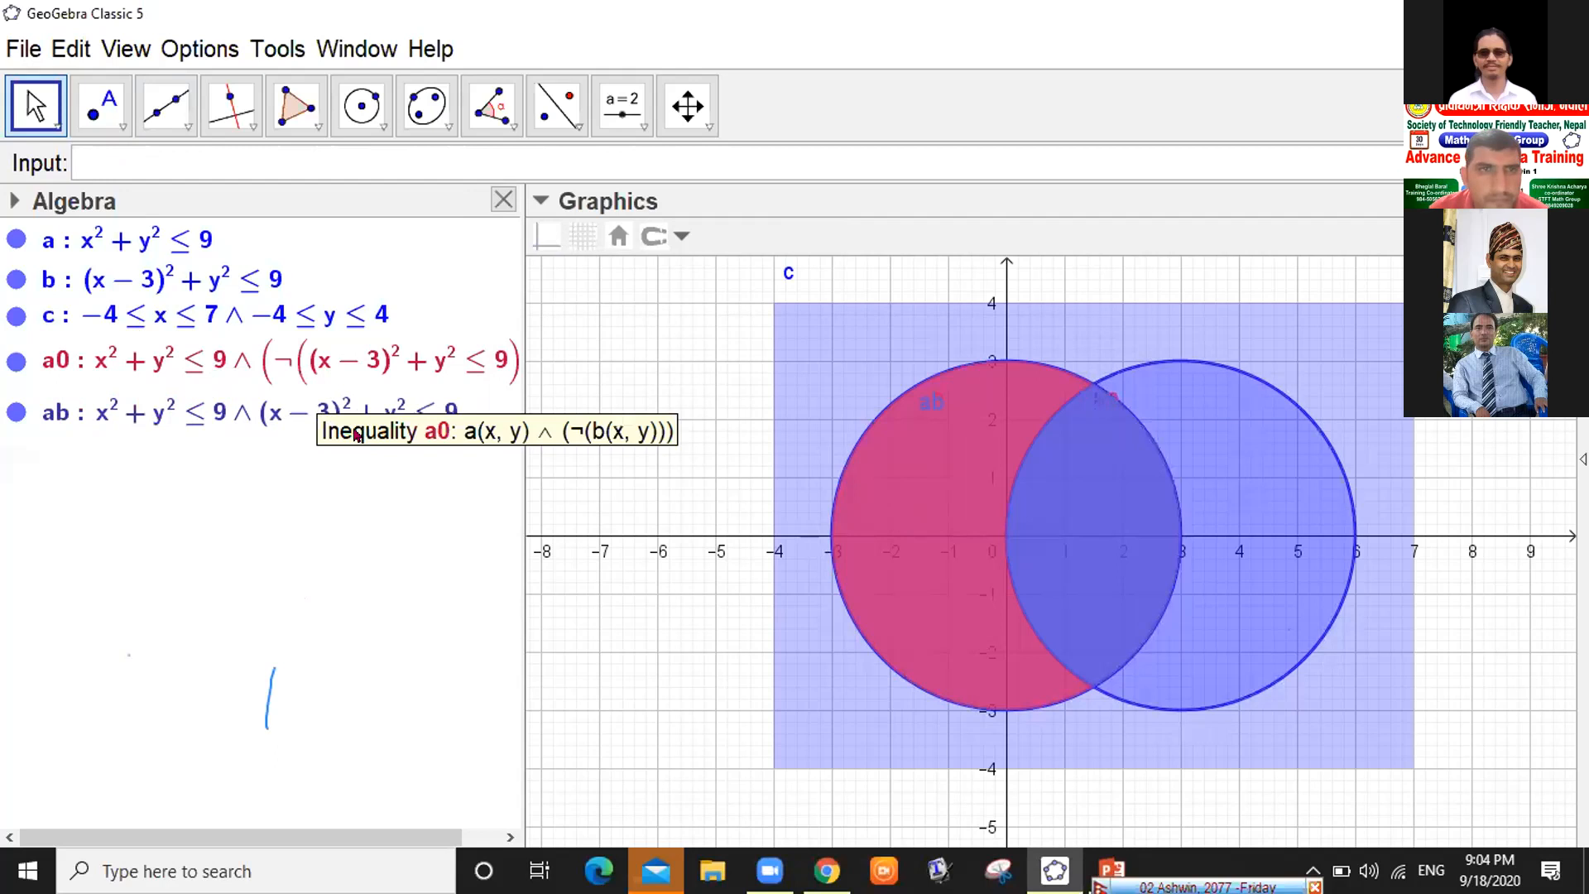
{"action": "type", "text": "bo"}
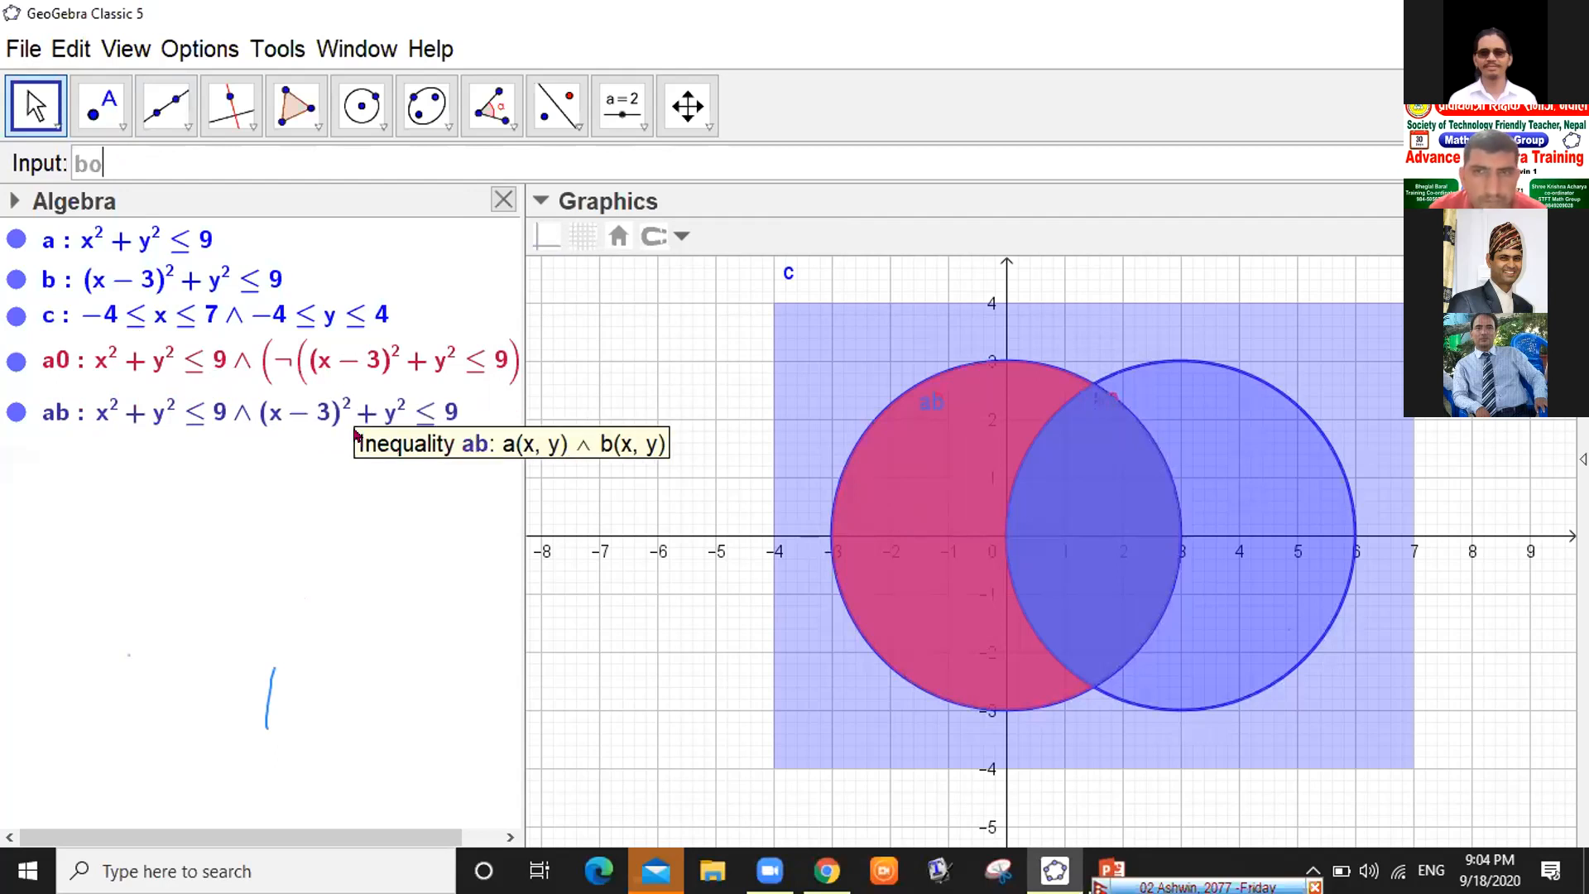
{"action": "type", "text": "="}
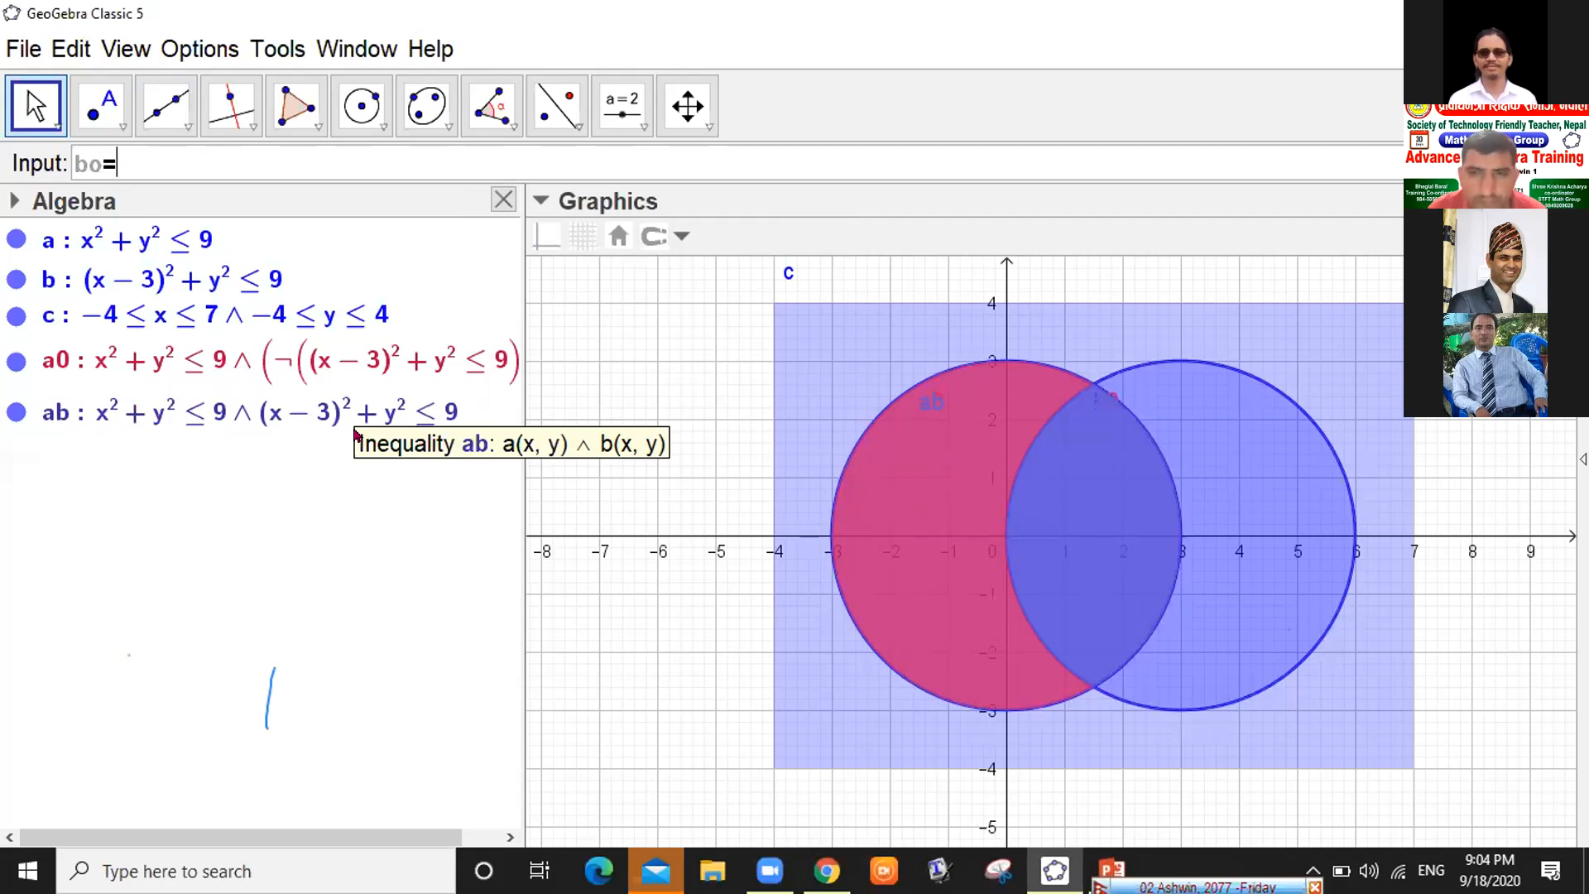
{"action": "type", "text": "b&&!"}
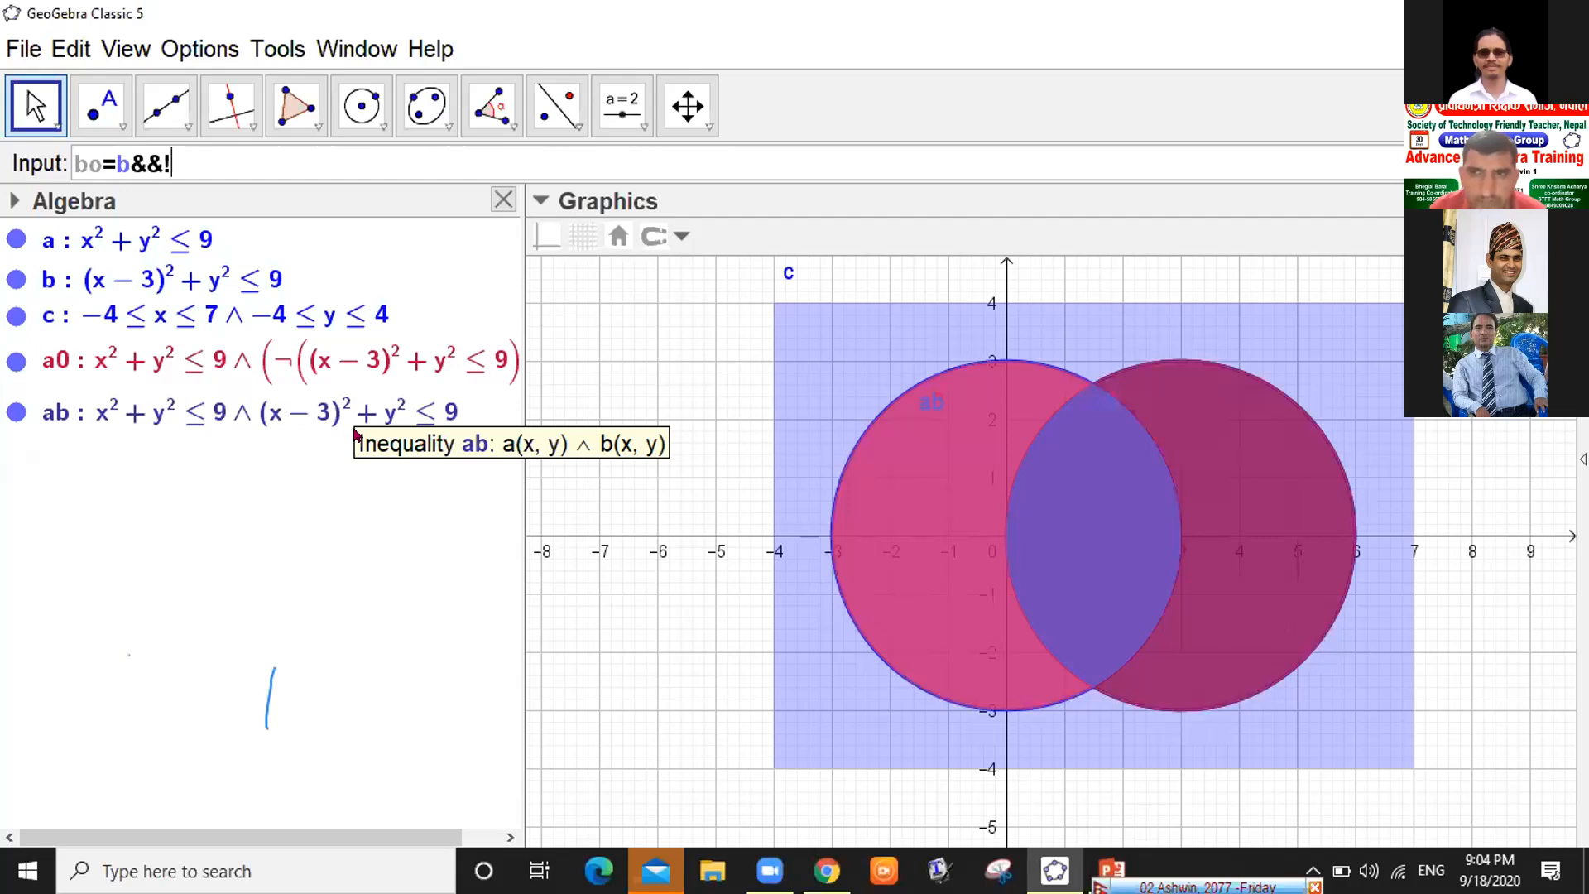
{"action": "type", "text": "a"}
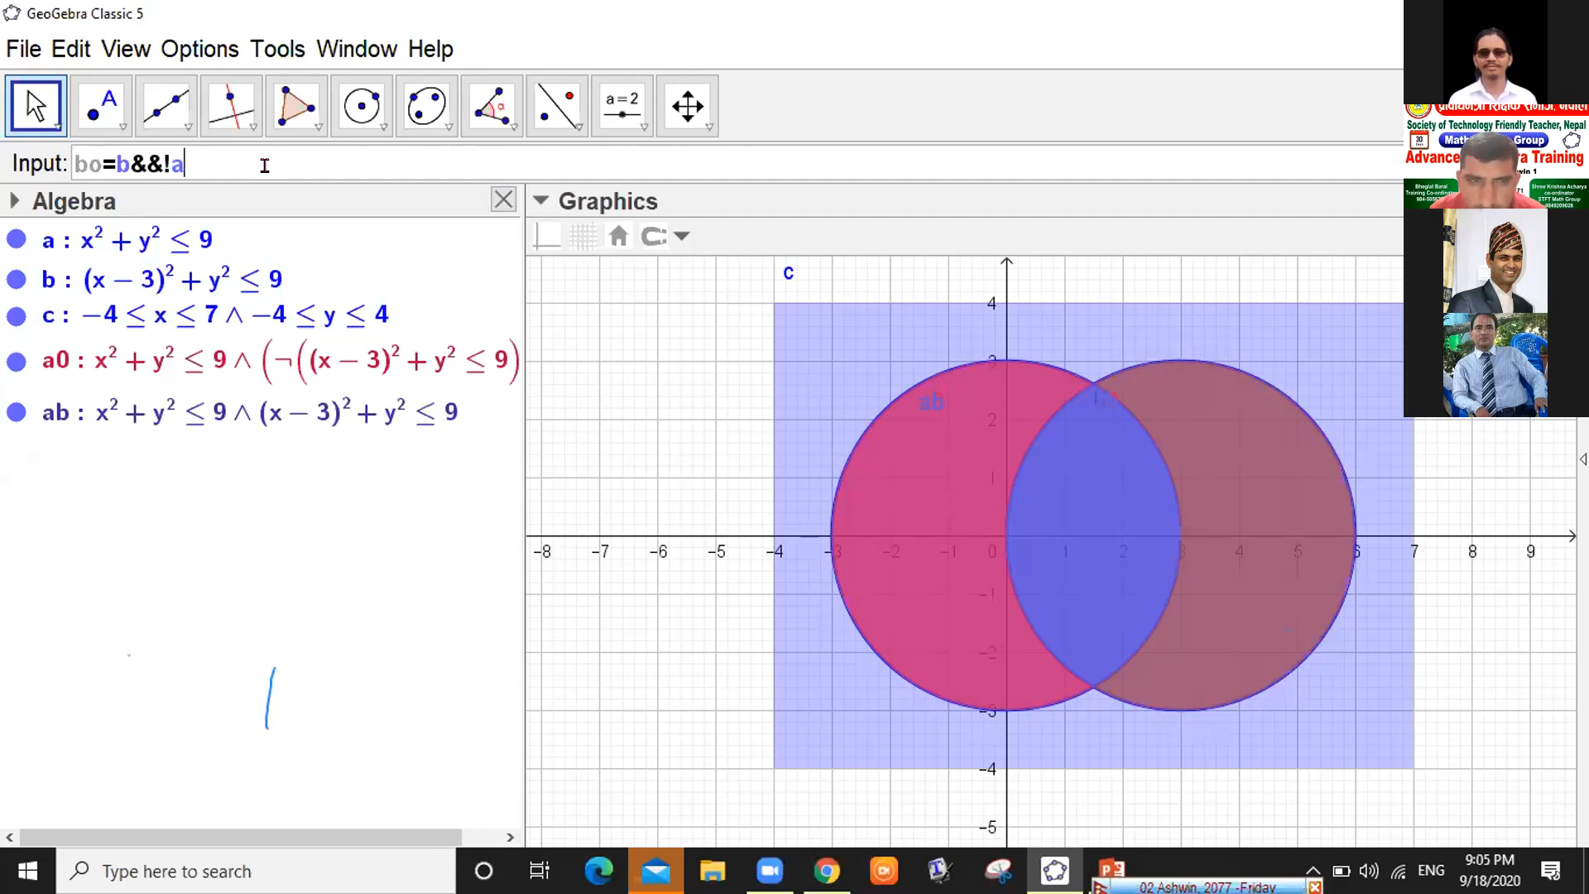
Enter bo=b&&!a to create the orange crescent of disk b outside disk a
{"action": "key", "text": "Return"}
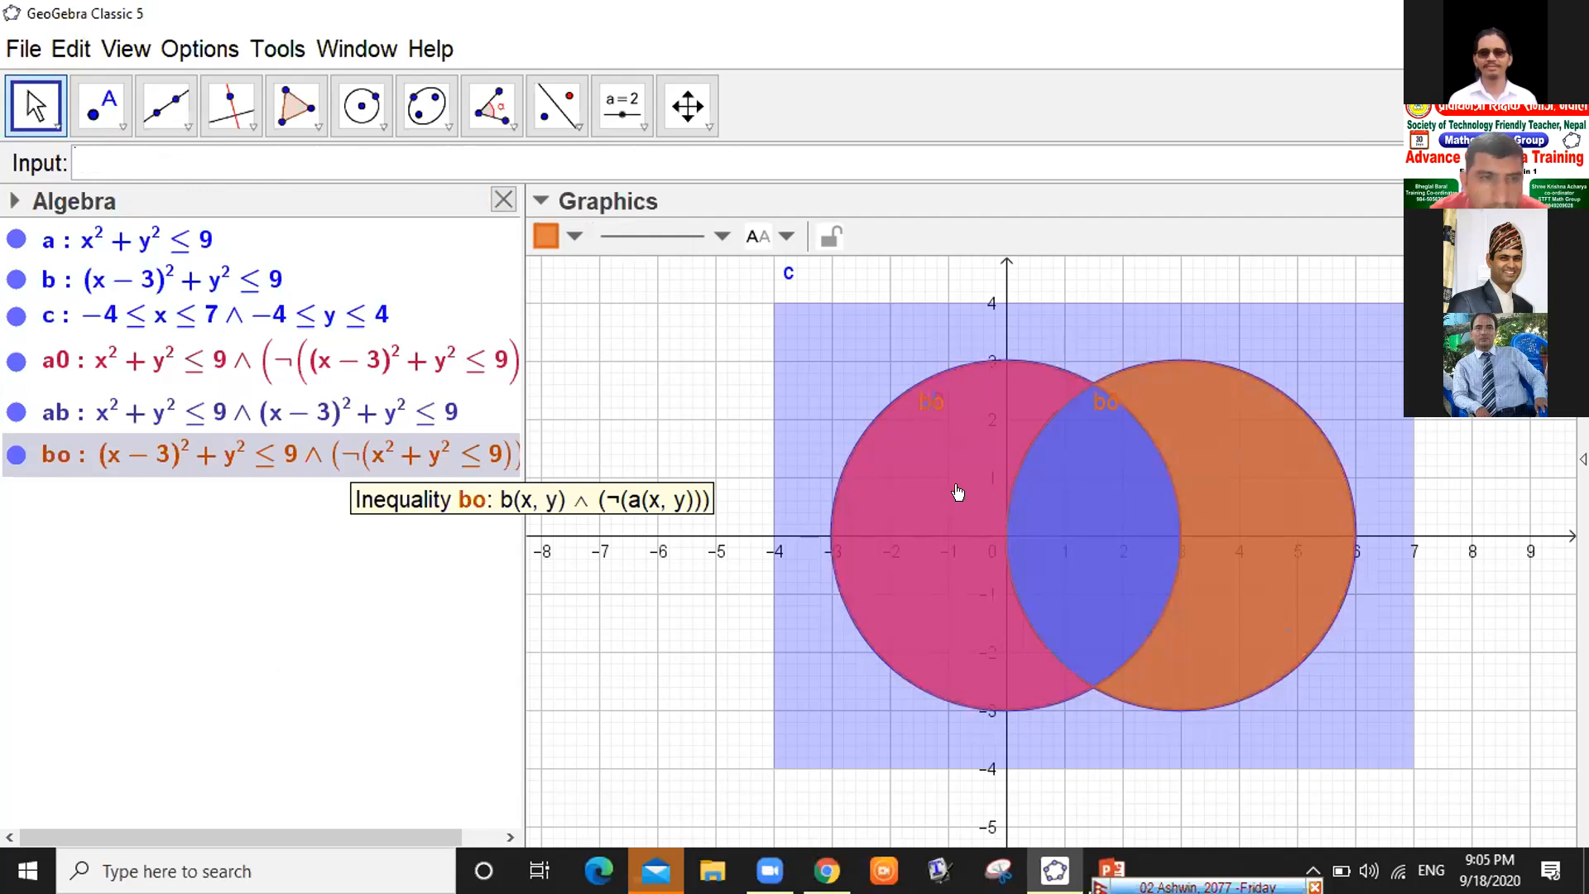
{"action": "left_click", "coordinate": [819, 340]}
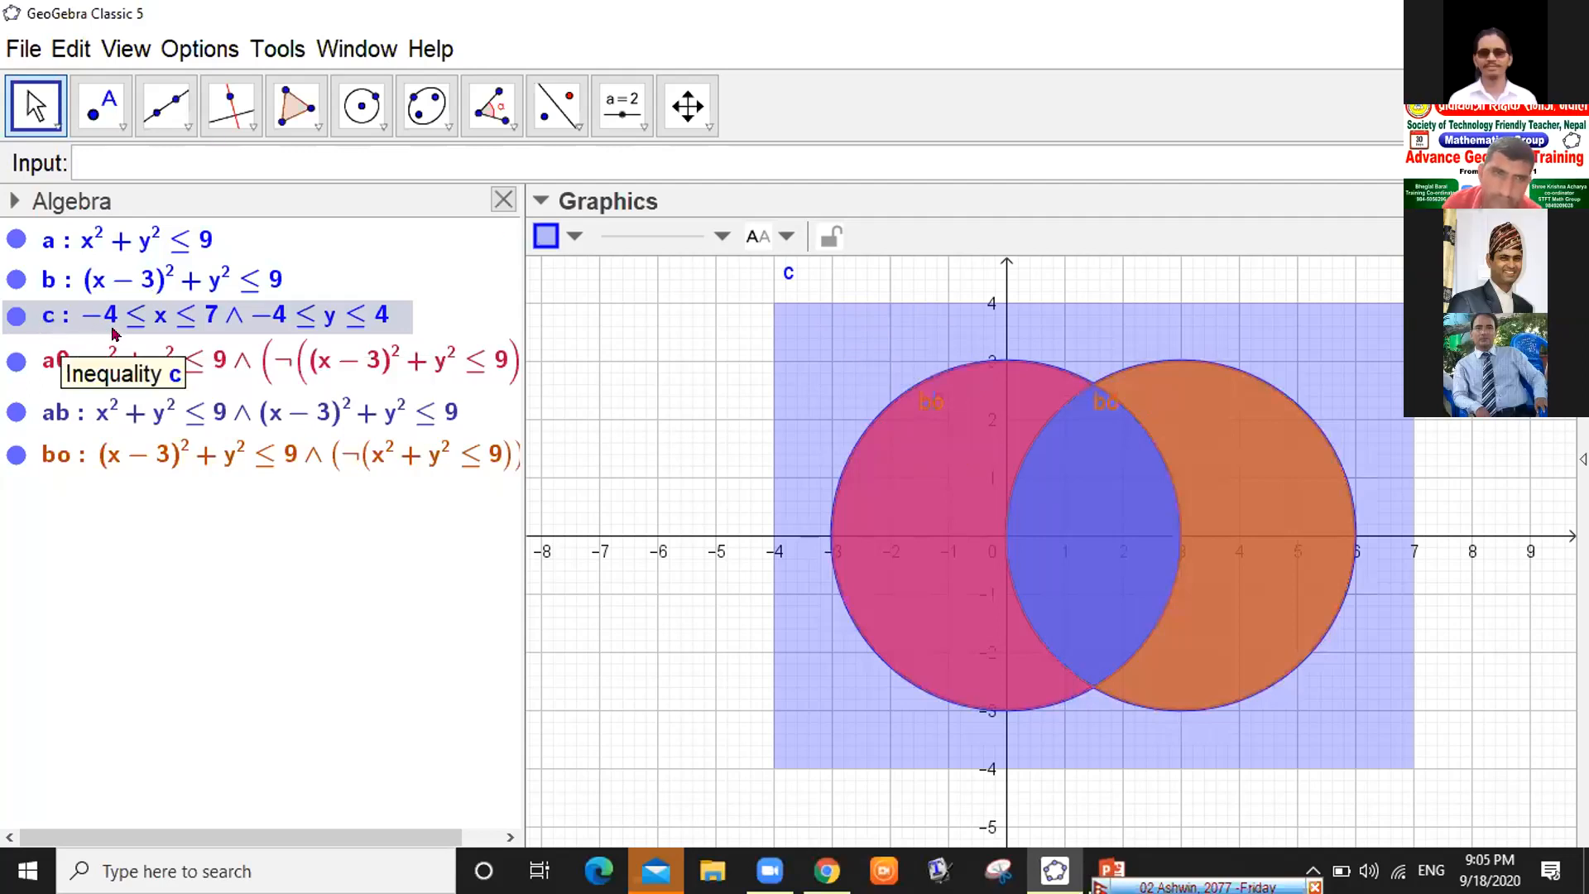
{"action": "left_click", "coordinate": [15, 316]}
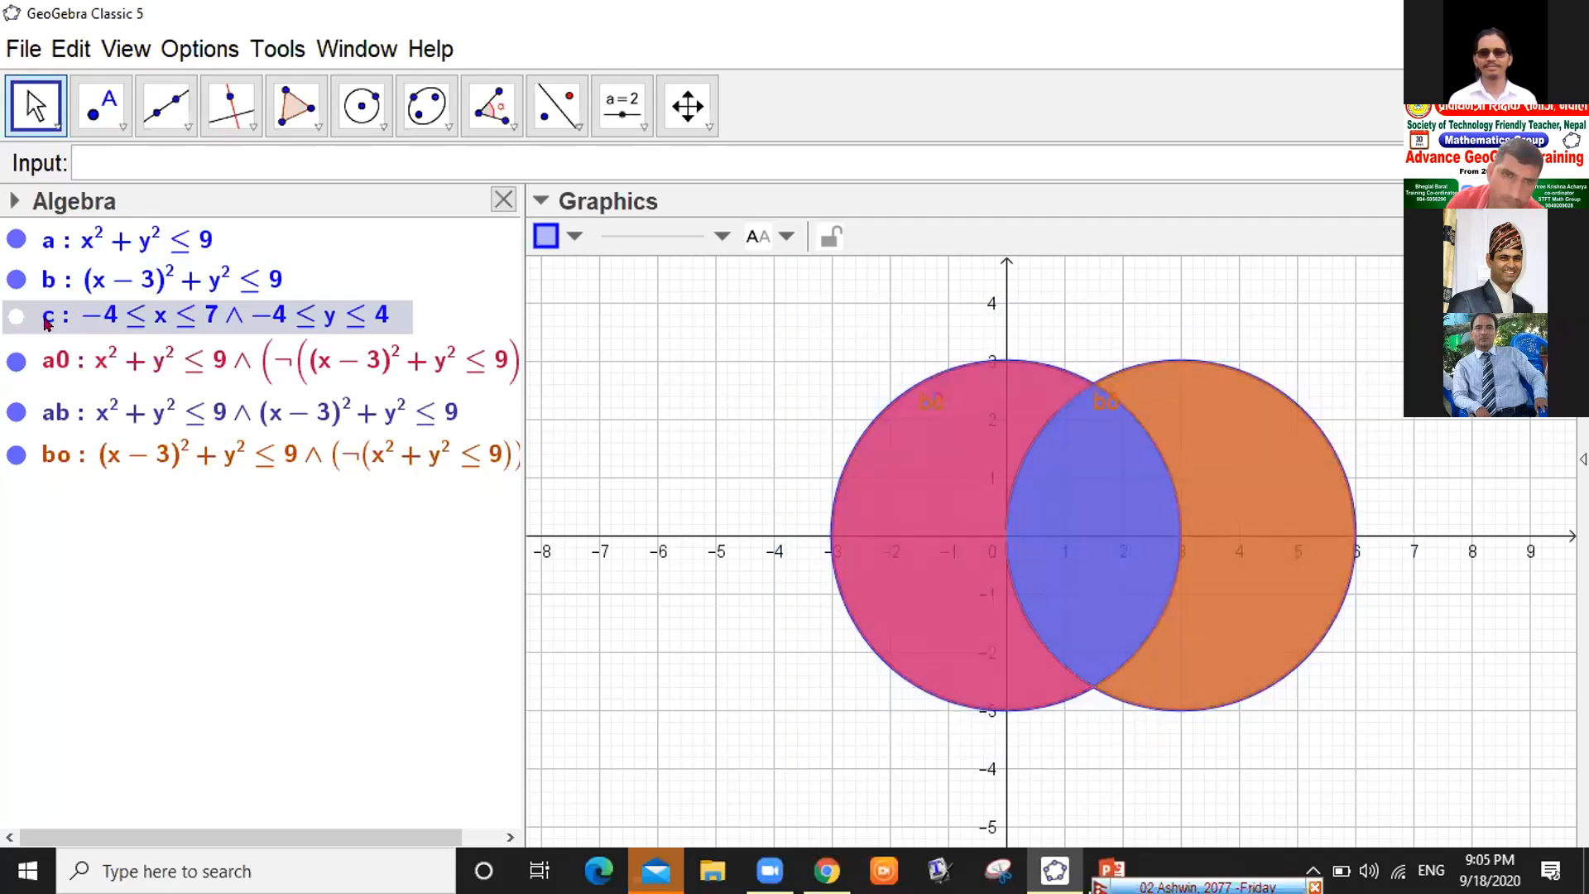
{"action": "left_click", "coordinate": [15, 315]}
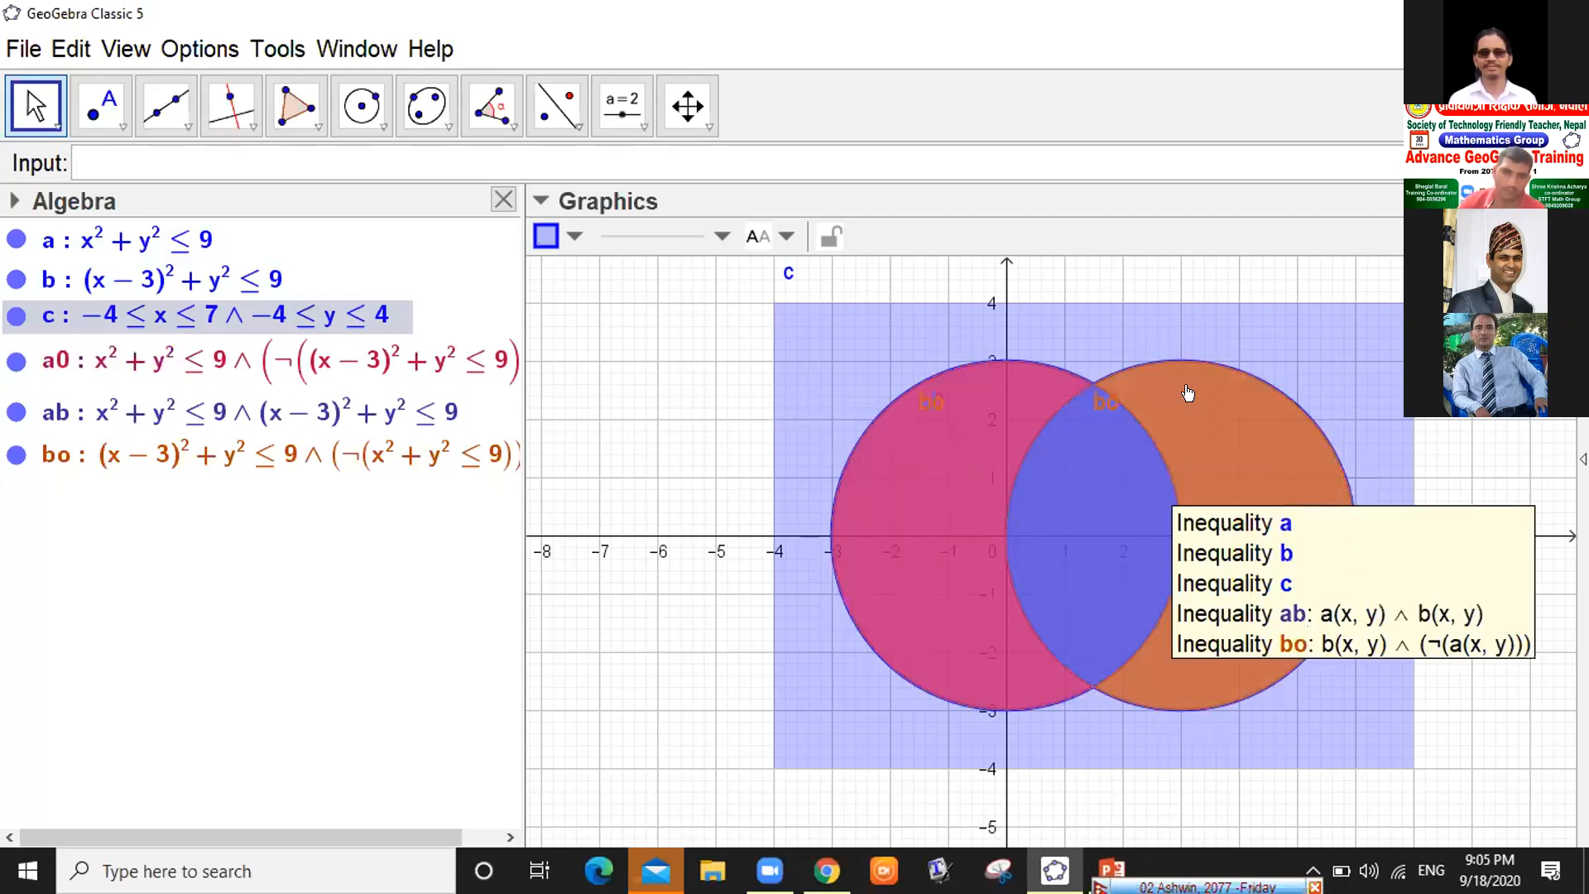
{"action": "left_click", "coordinate": [149, 153]}
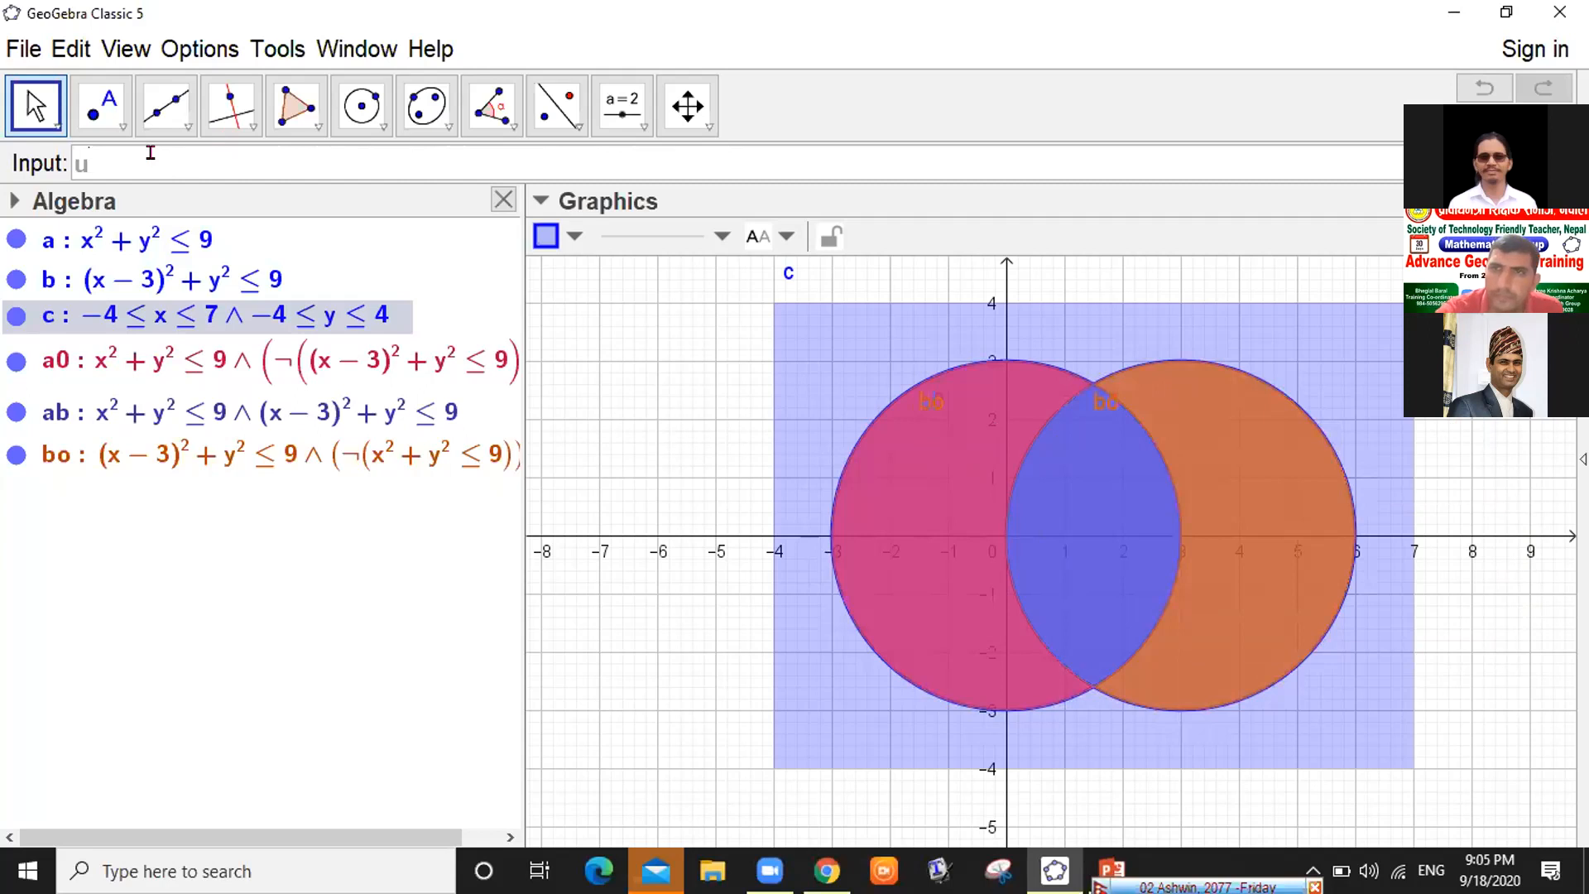
Enter u'=c&&!(a∨b), taking ∨ from the symbol table, for the rectangle outside both disks
{"action": "type", "text": "u'="}
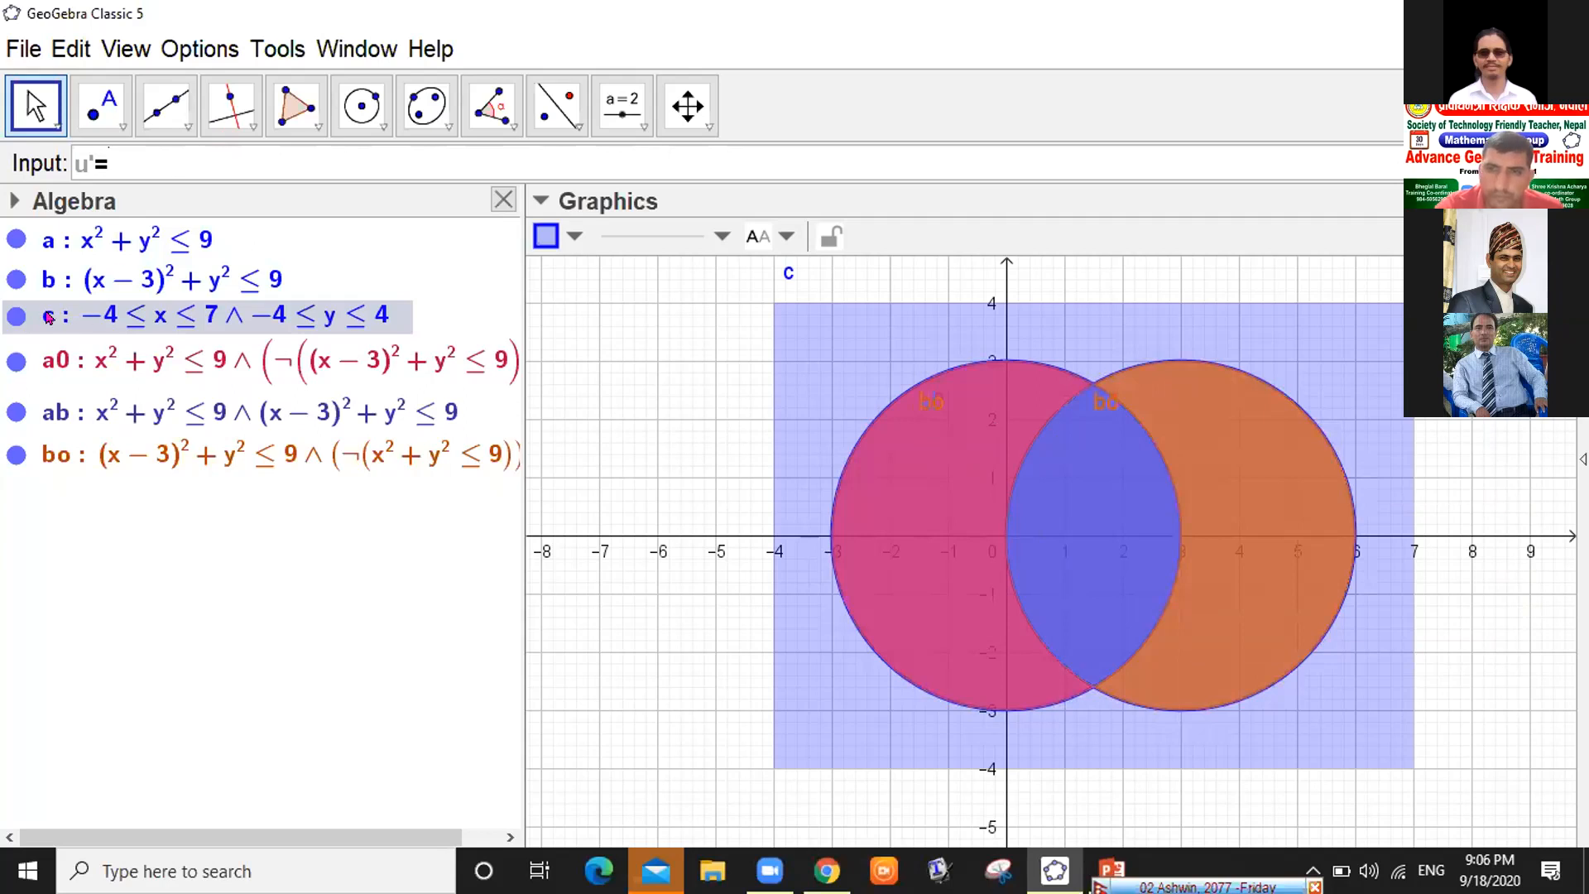
{"action": "left_click", "coordinate": [99, 315]}
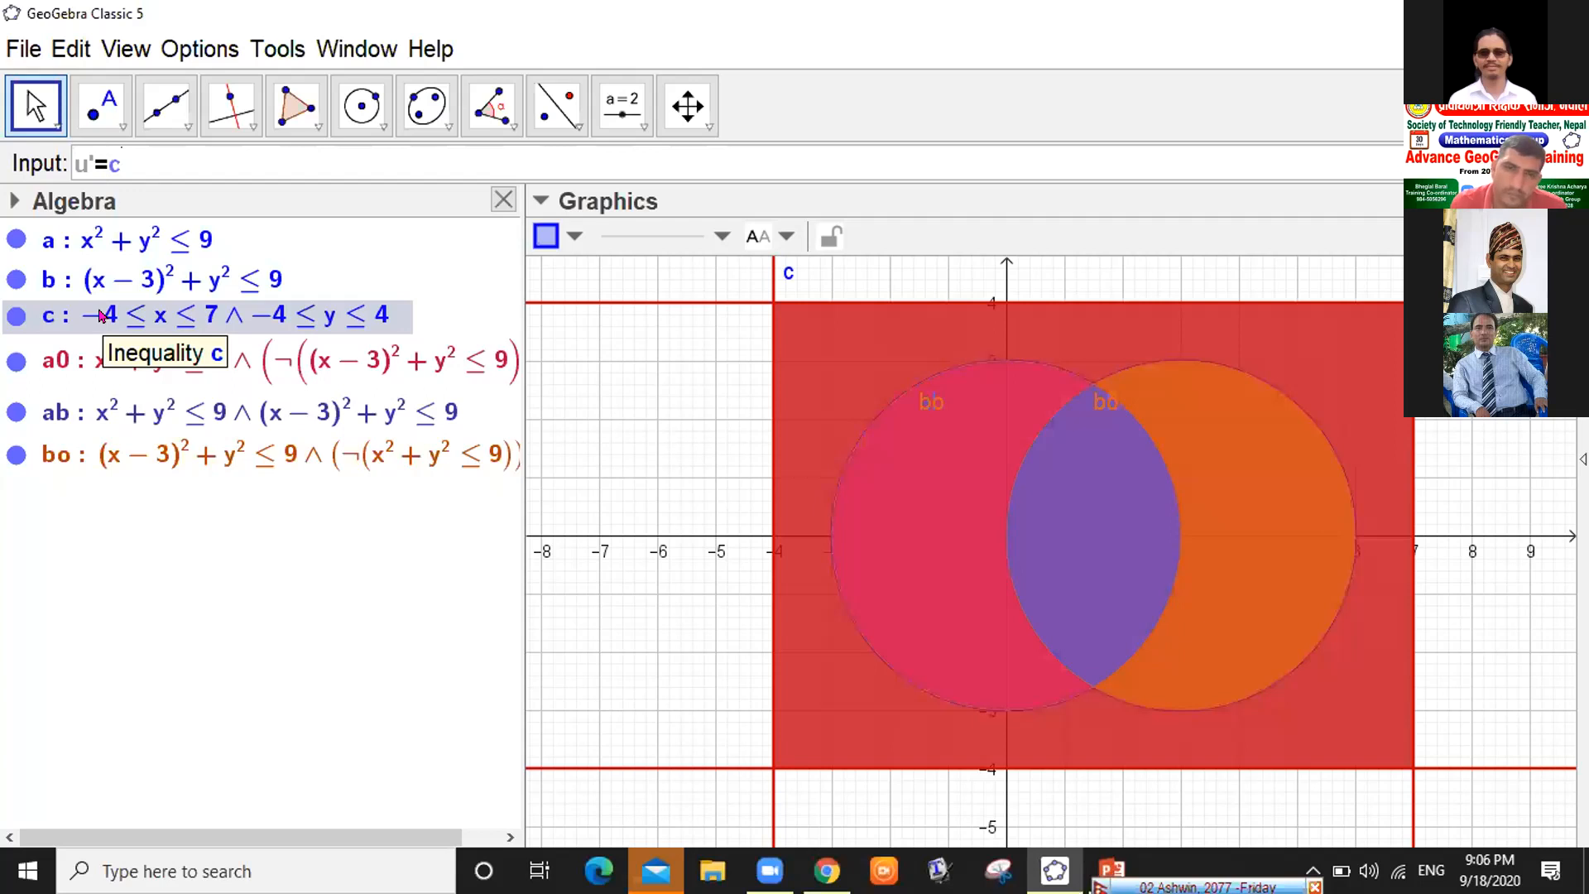
{"action": "type", "text": "&&"}
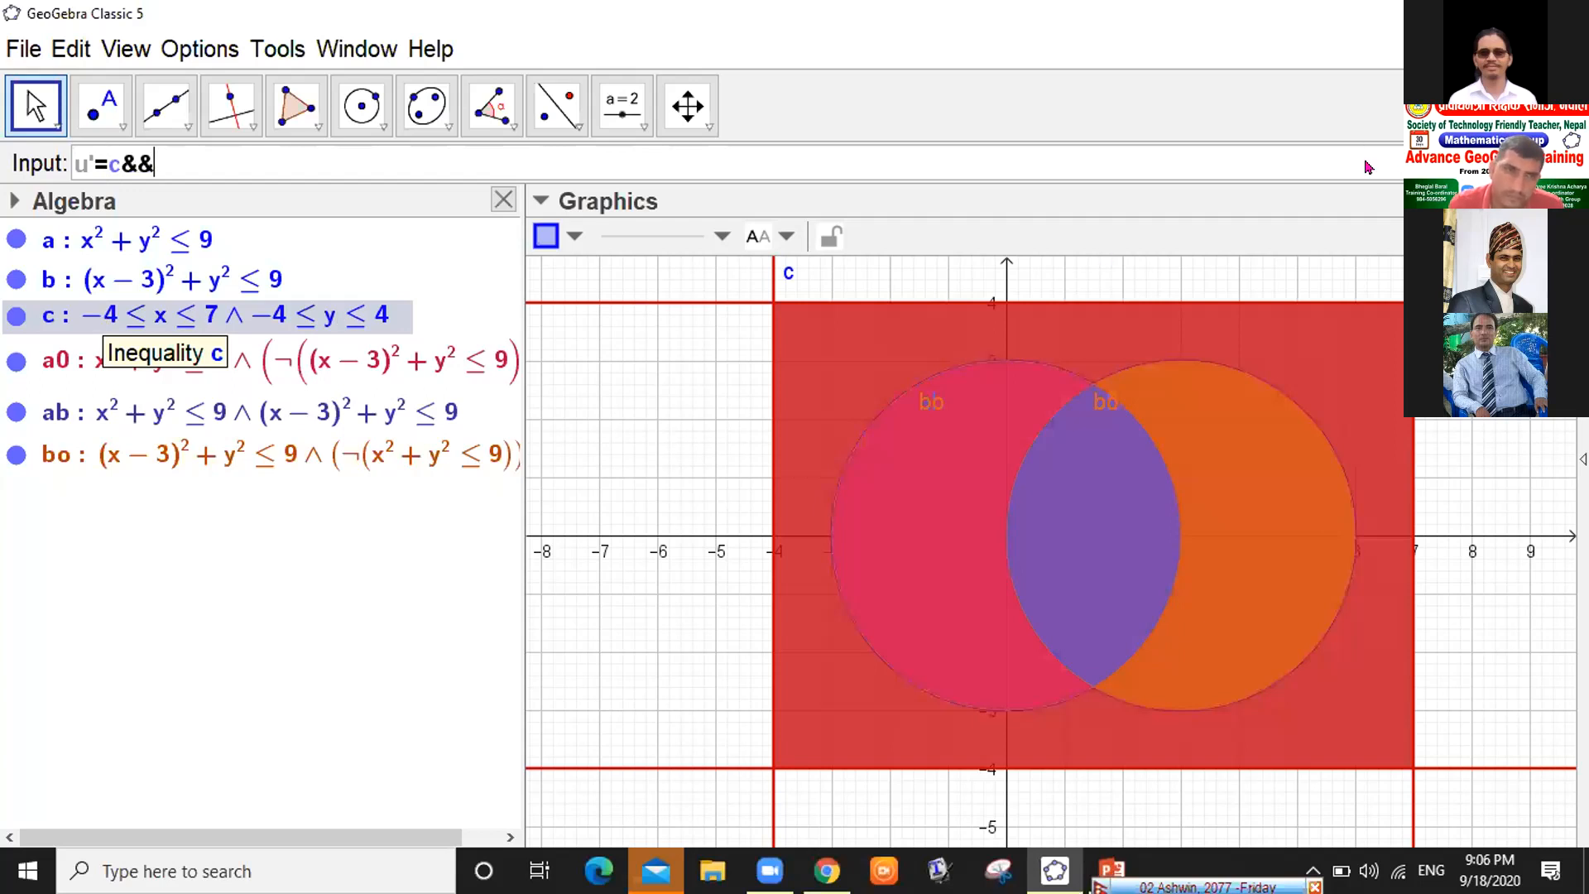
{"action": "left_click", "coordinate": [1395, 164]}
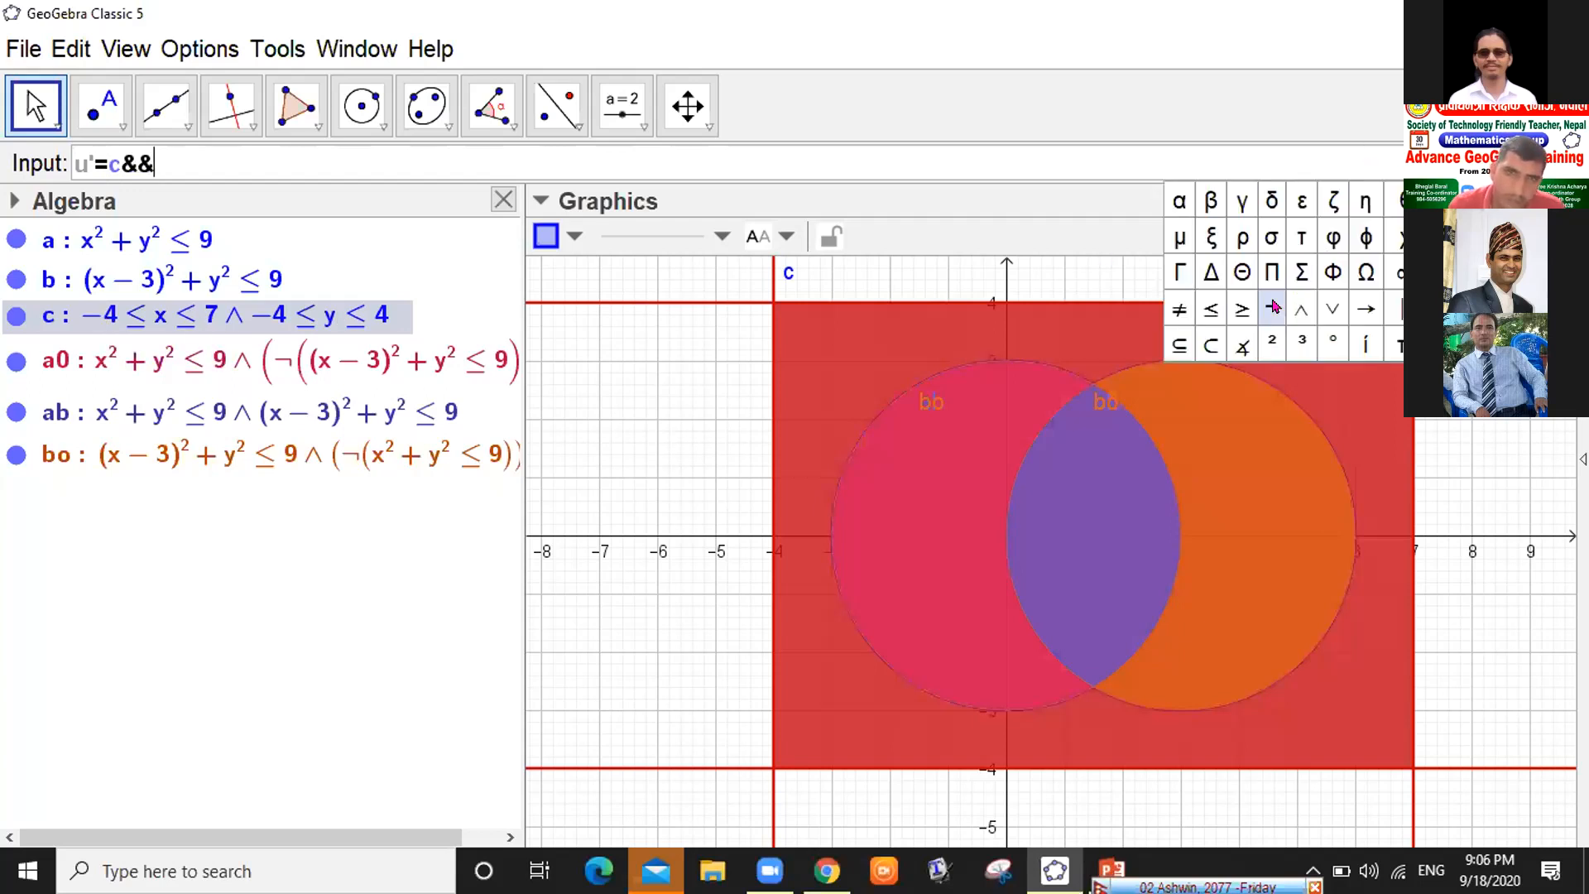
{"action": "left_click", "coordinate": [185, 151]}
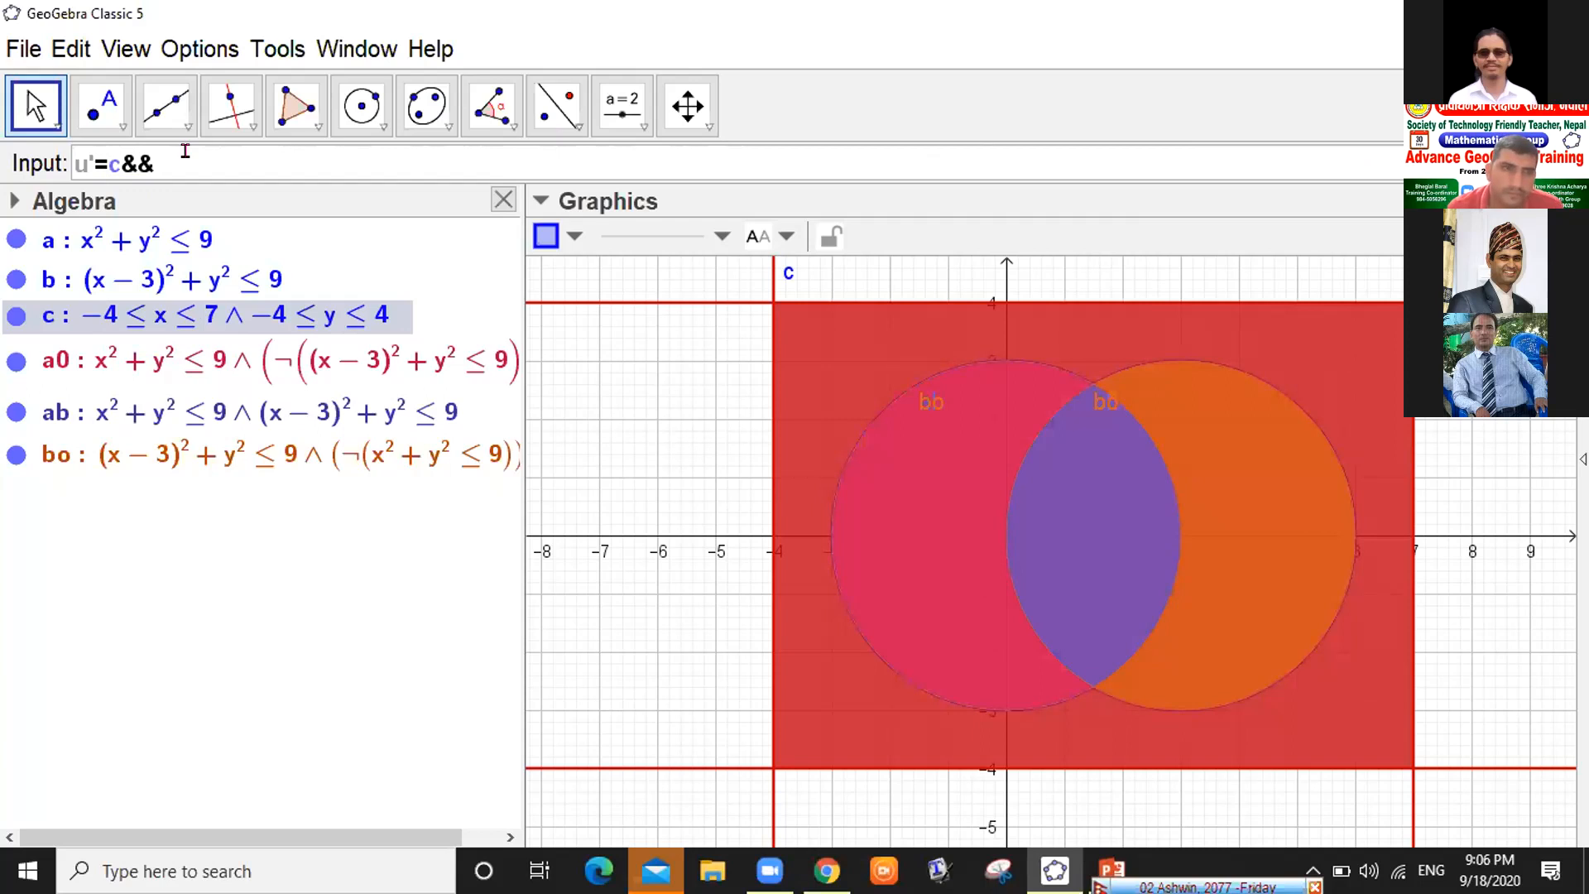
{"action": "type", "text": "!"}
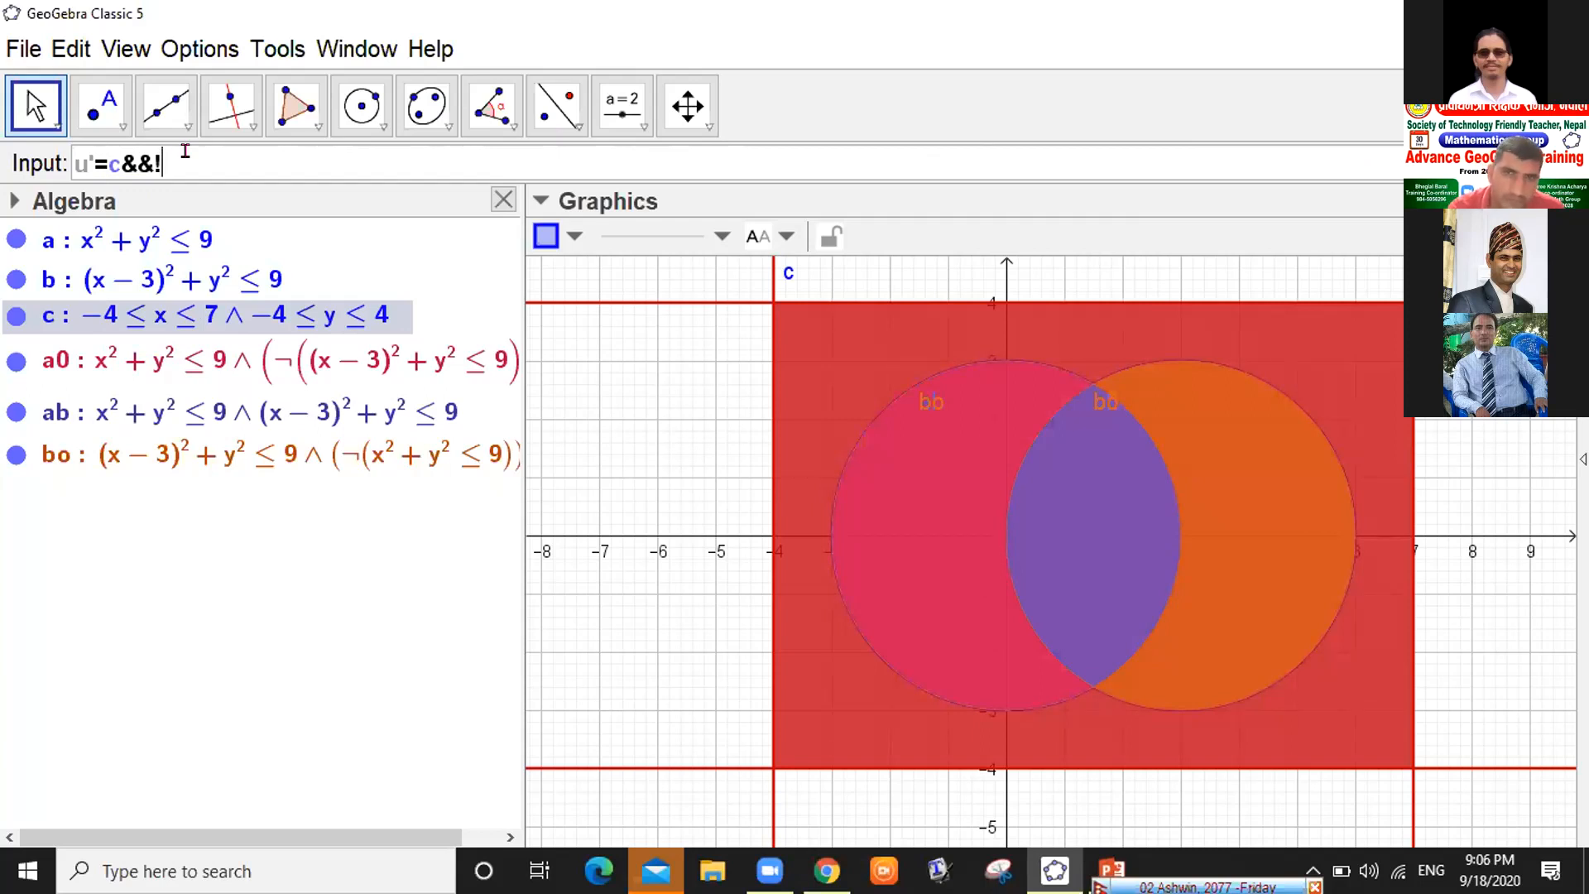
{"action": "type", "text": "("}
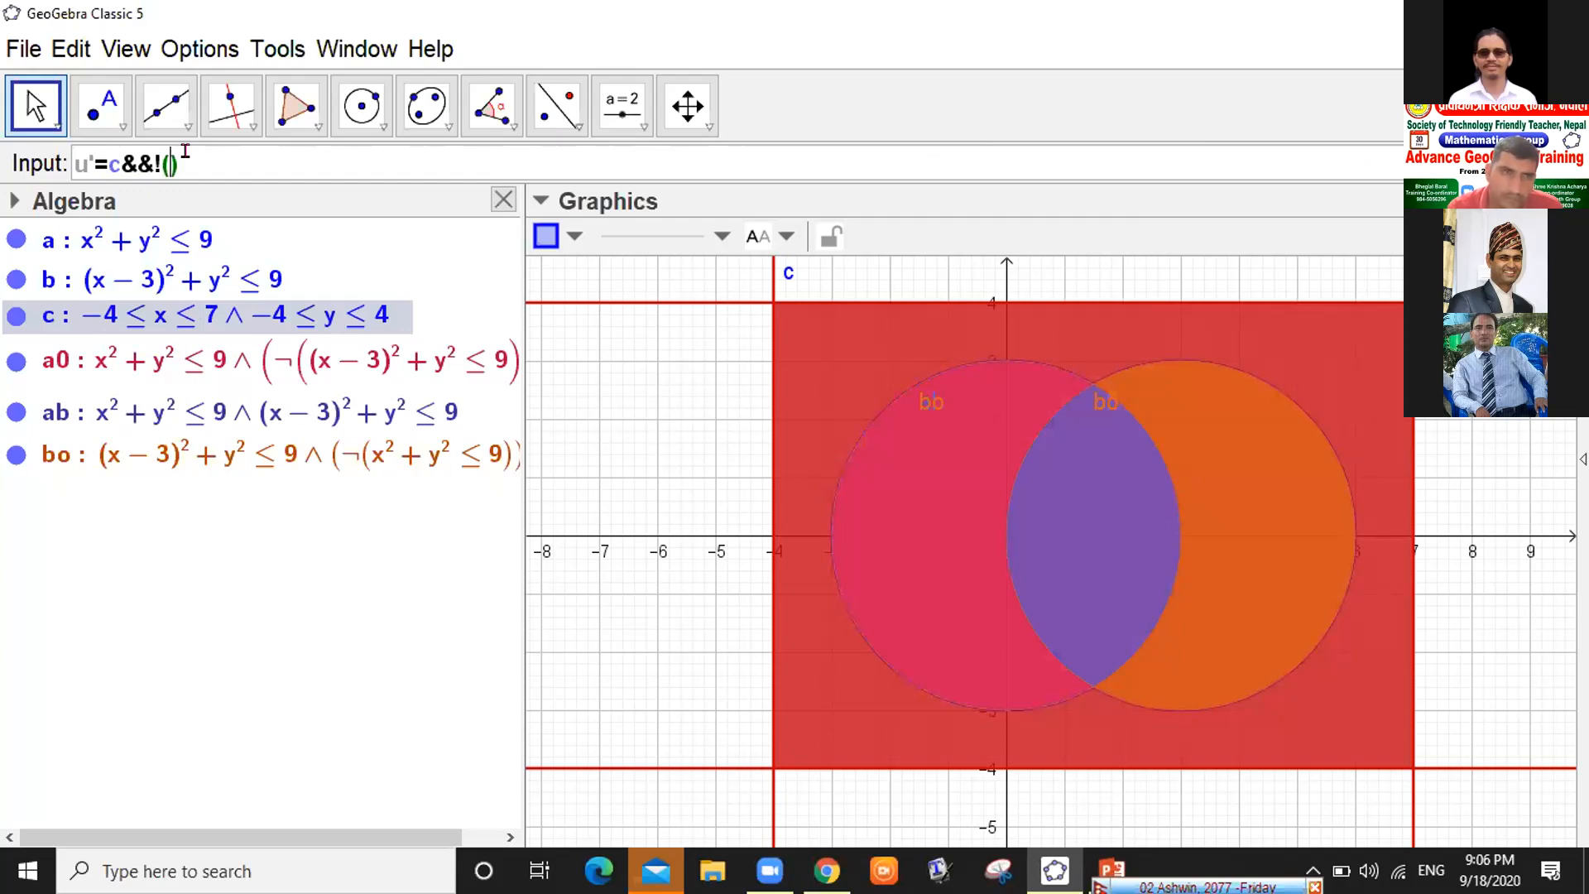
{"action": "type", "text": "a"}
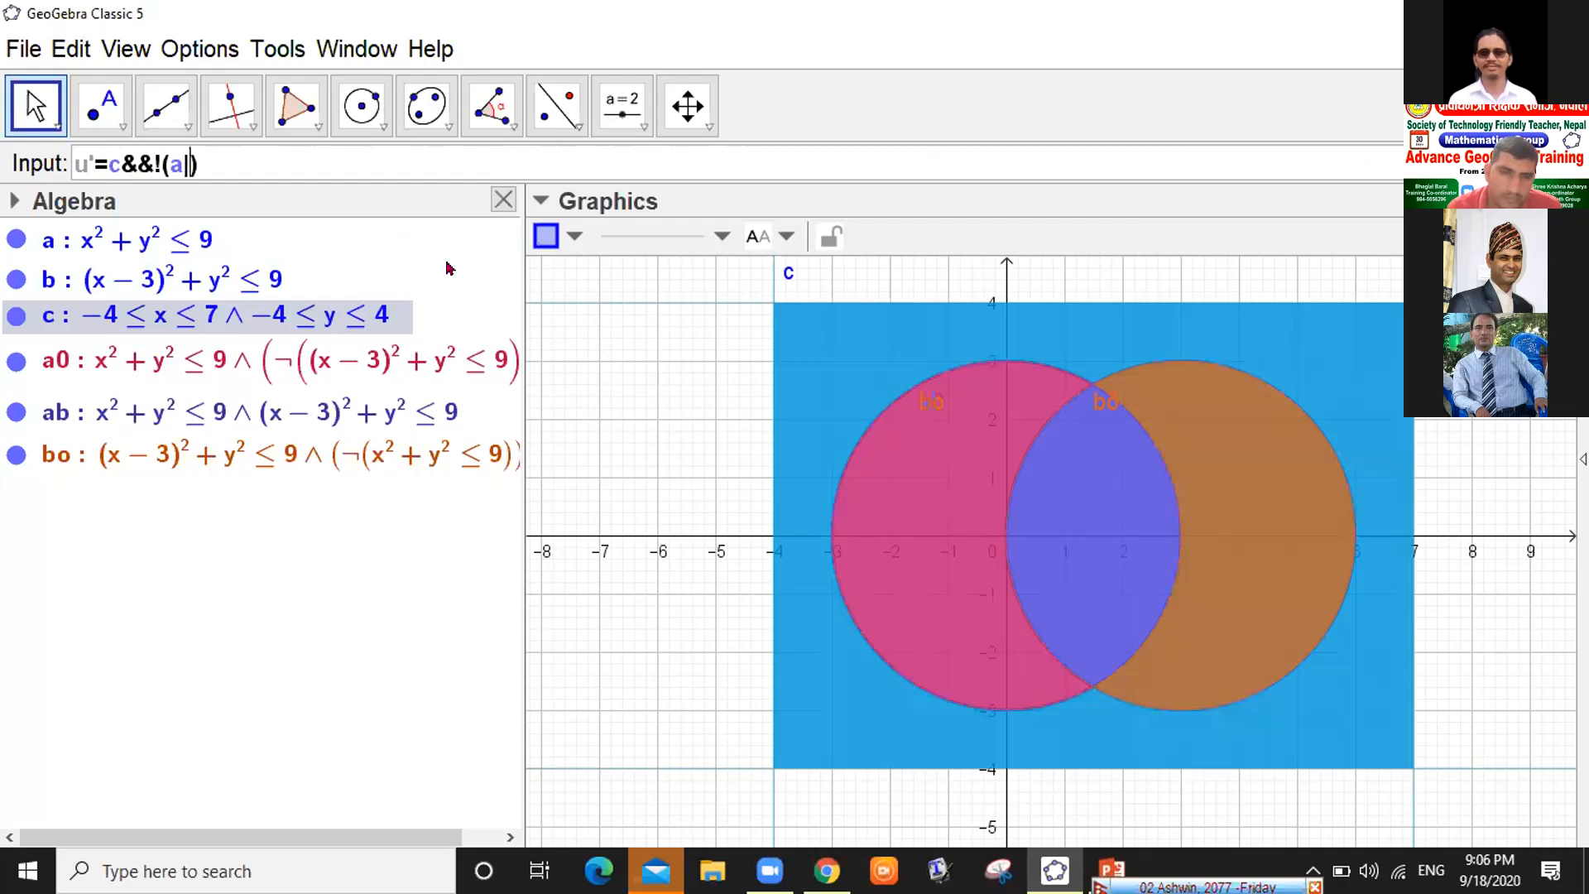
{"action": "type", "text": "||"}
{"action": "key", "text": "BackSpace"}
{"action": "key", "text": "BackSpace"}
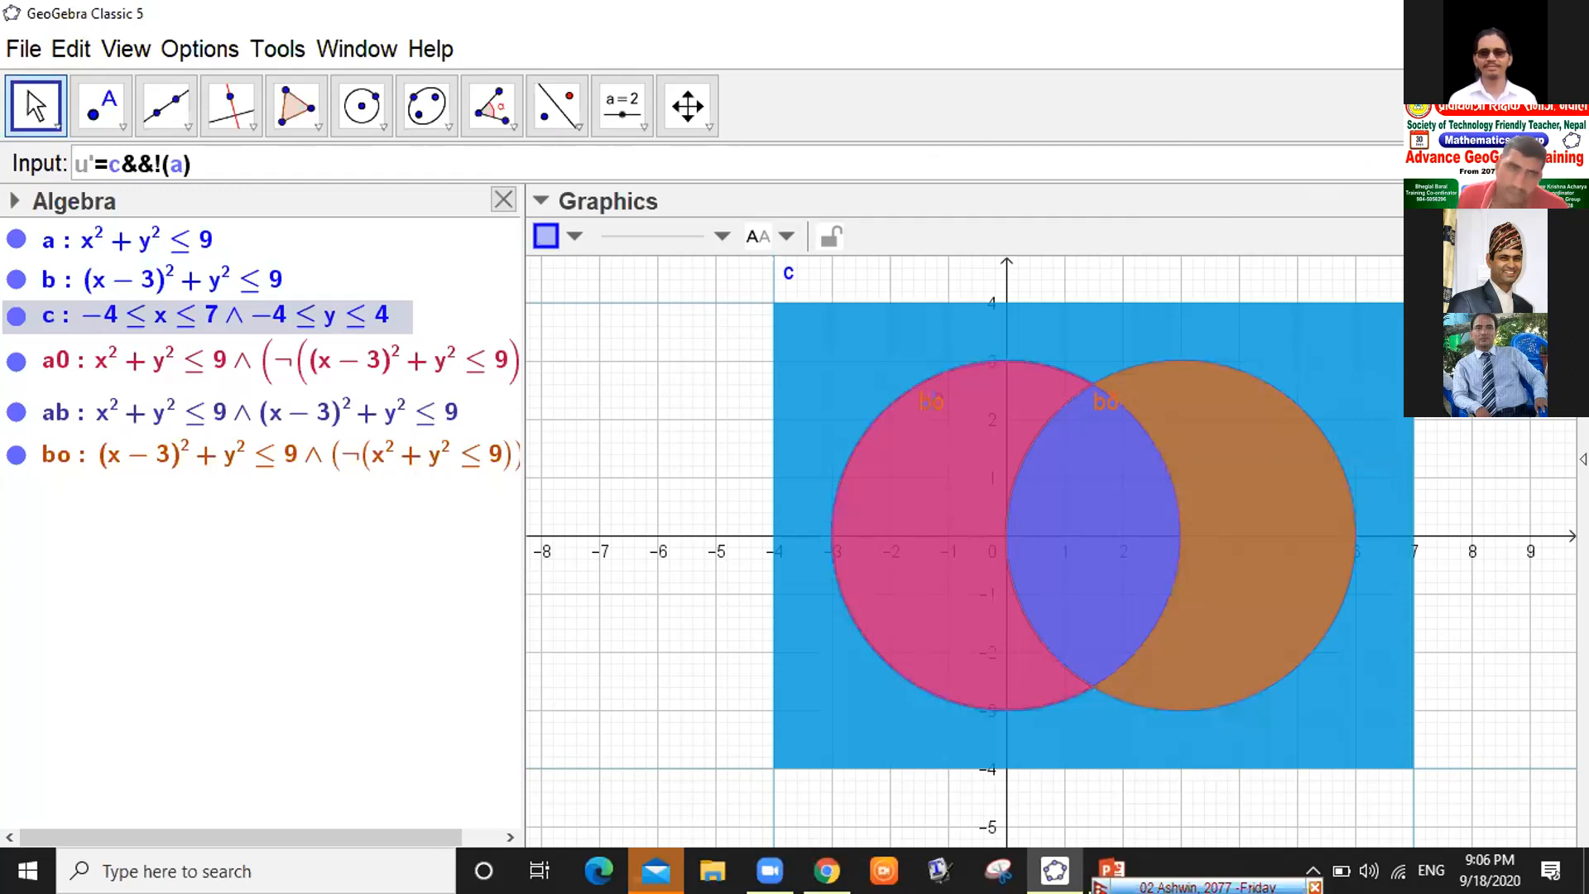
{"action": "left_click", "coordinate": [1476, 164]}
{"action": "left_click", "coordinate": [1331, 311]}
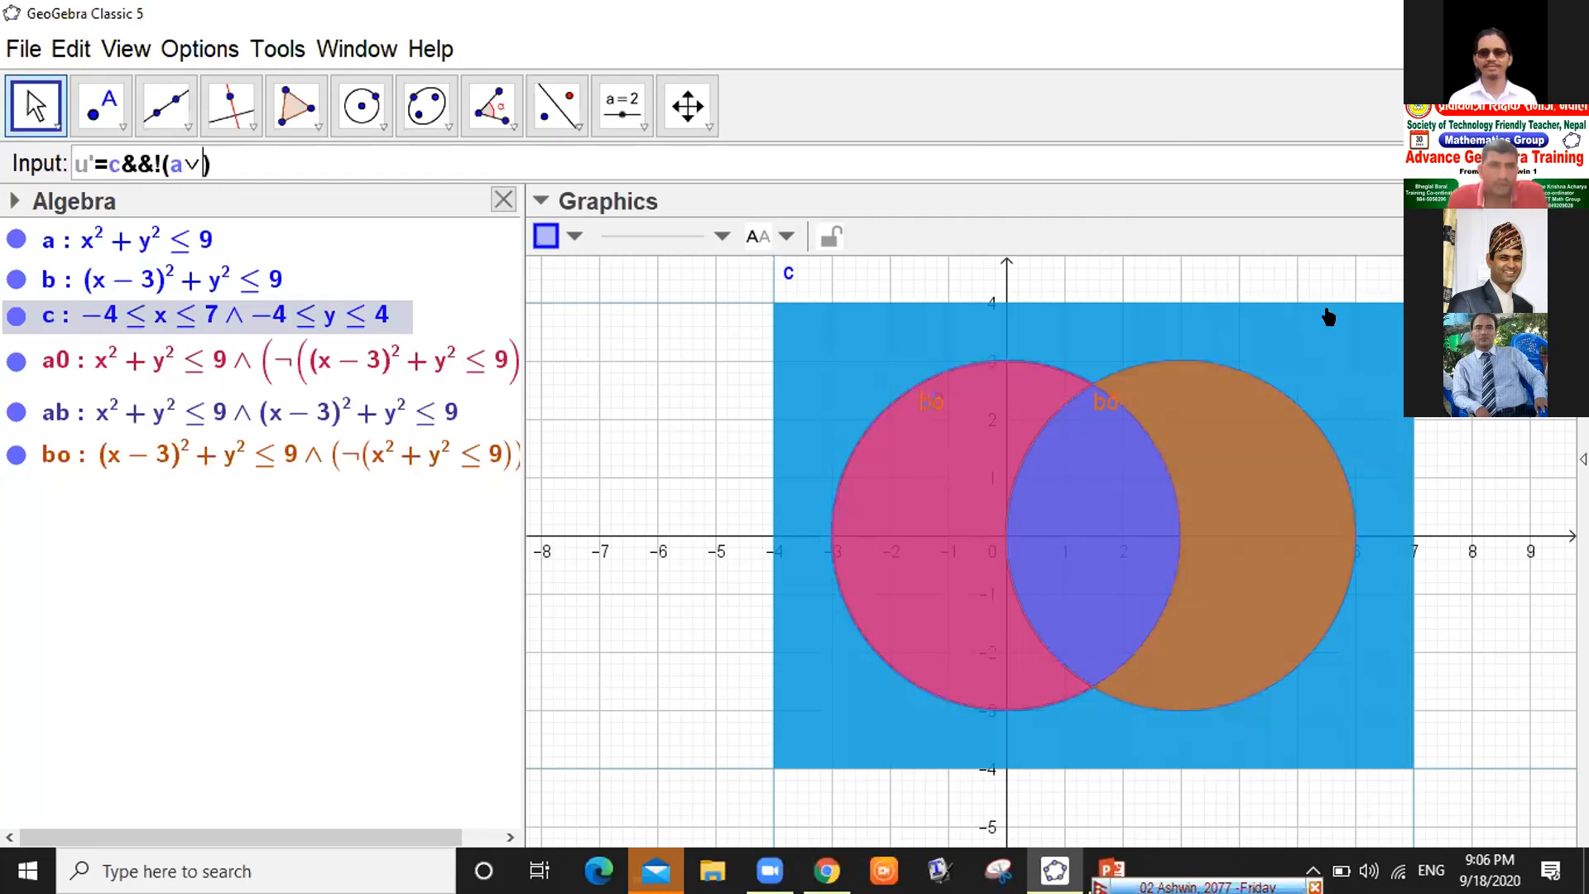
{"action": "type", "text": "b"}
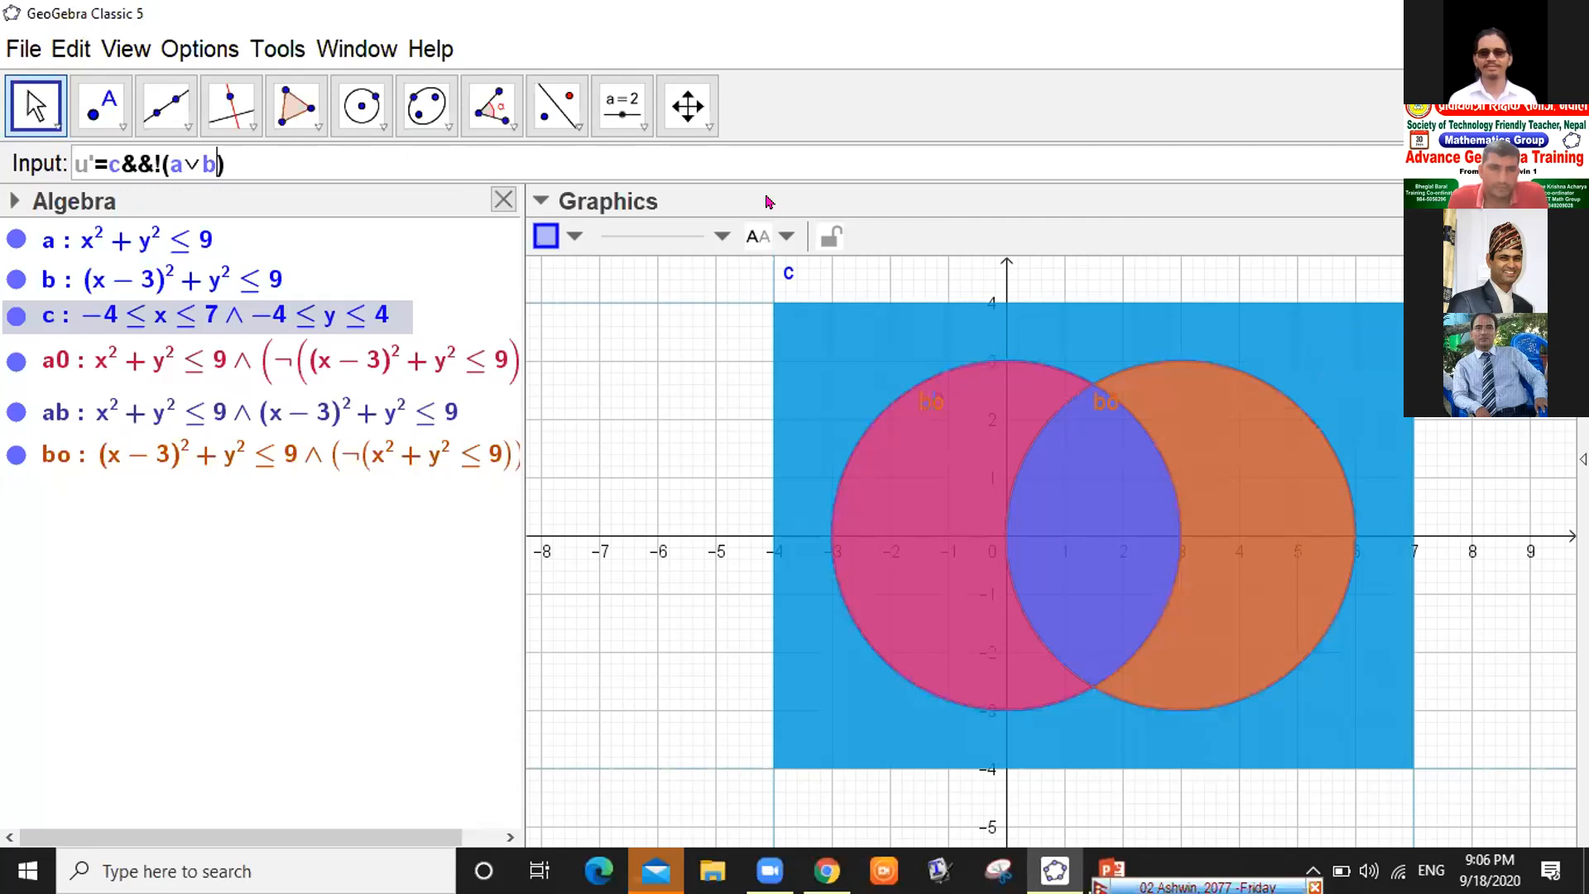
{"action": "key", "text": "Return"}
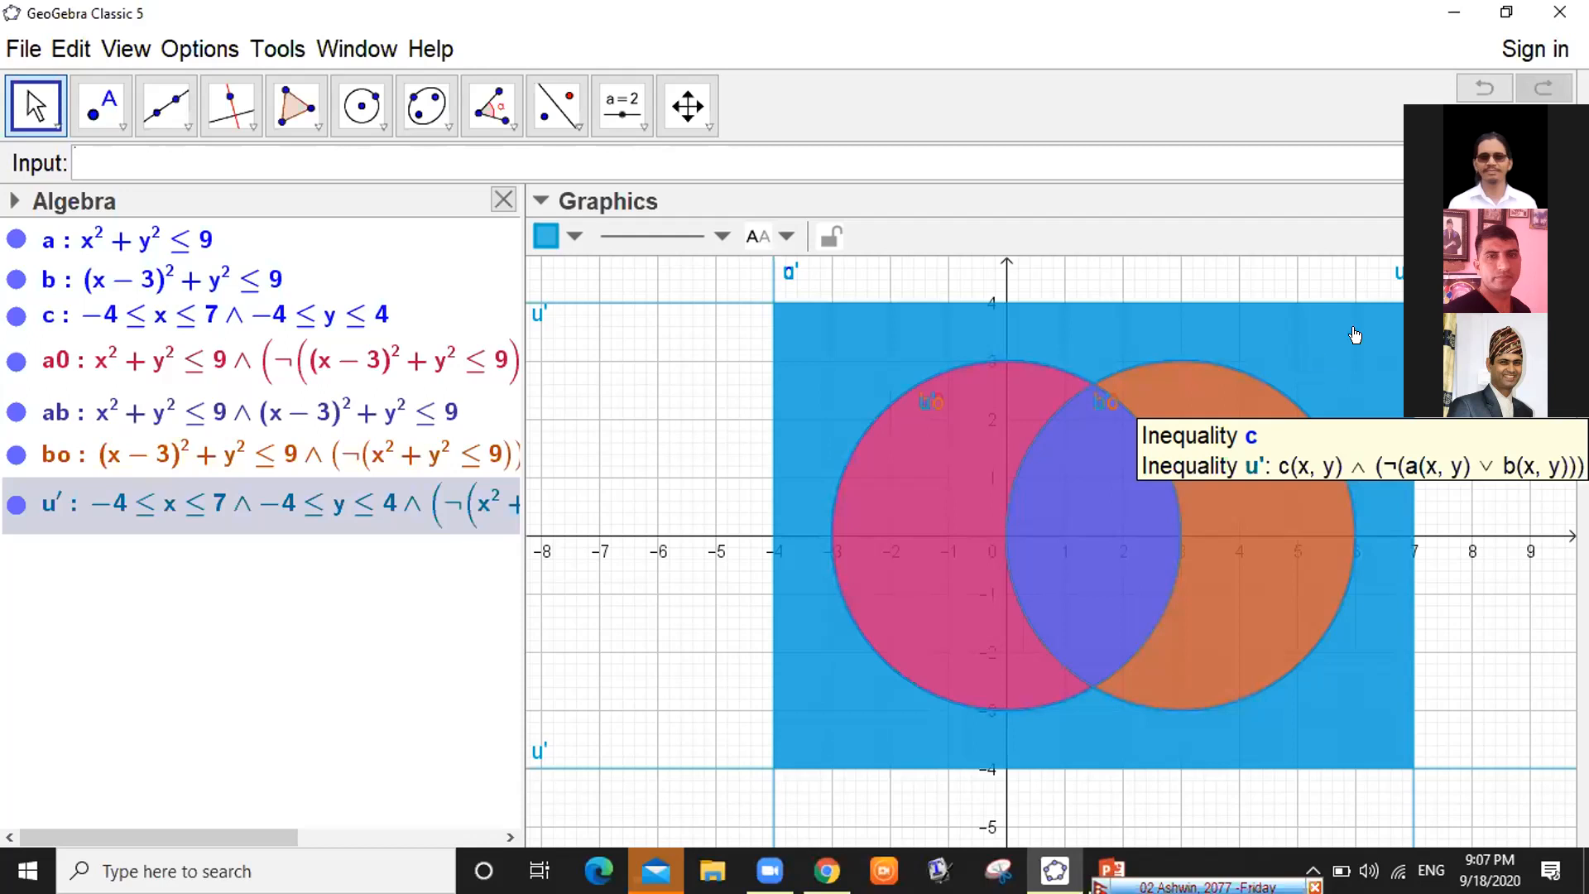
Hide disk a from the graphics view, leaving regions a0, ab, bo and u′ shaded
{"action": "left_click", "coordinate": [1528, 164]}
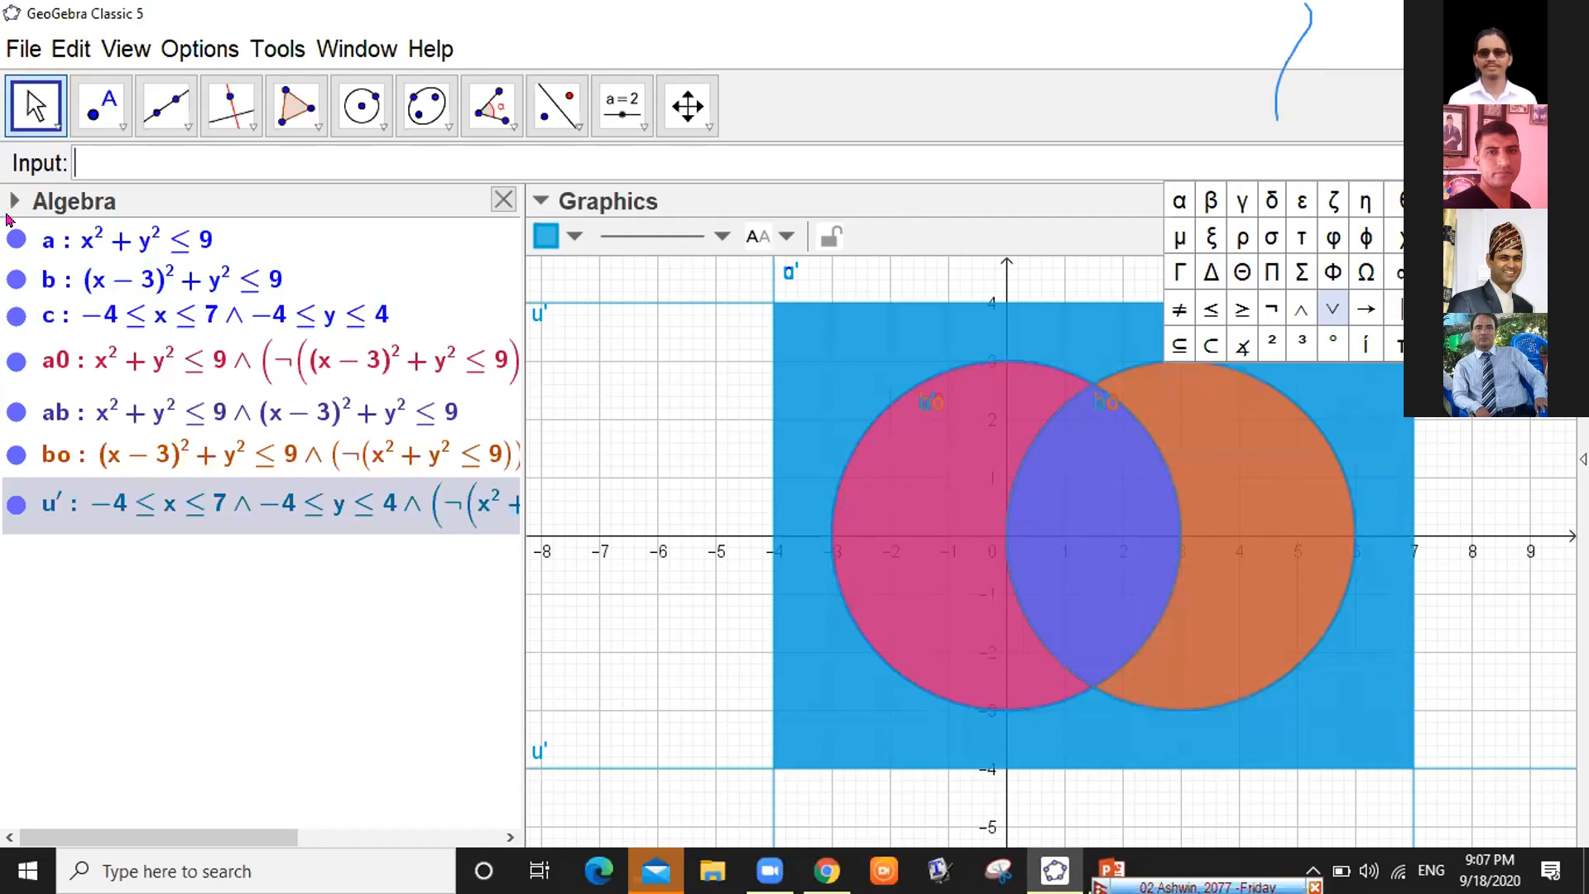
{"action": "left_click", "coordinate": [17, 239]}
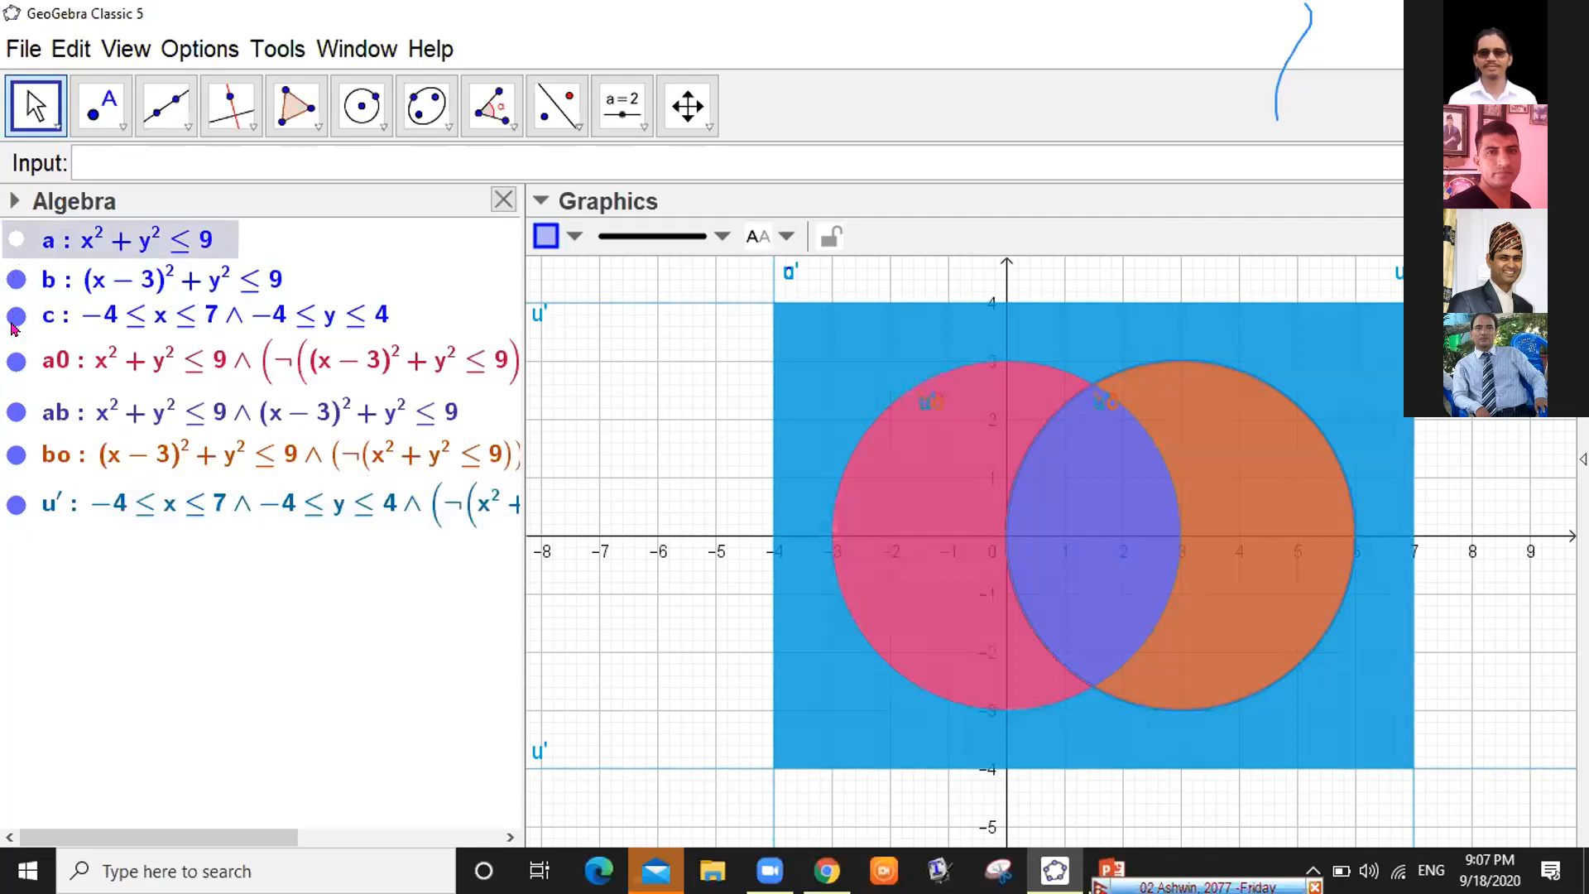
Hide disk b and rectangle c, then select regions a0, bo and u′ to check them
{"action": "left_click", "coordinate": [16, 279]}
{"action": "left_click", "coordinate": [16, 315]}
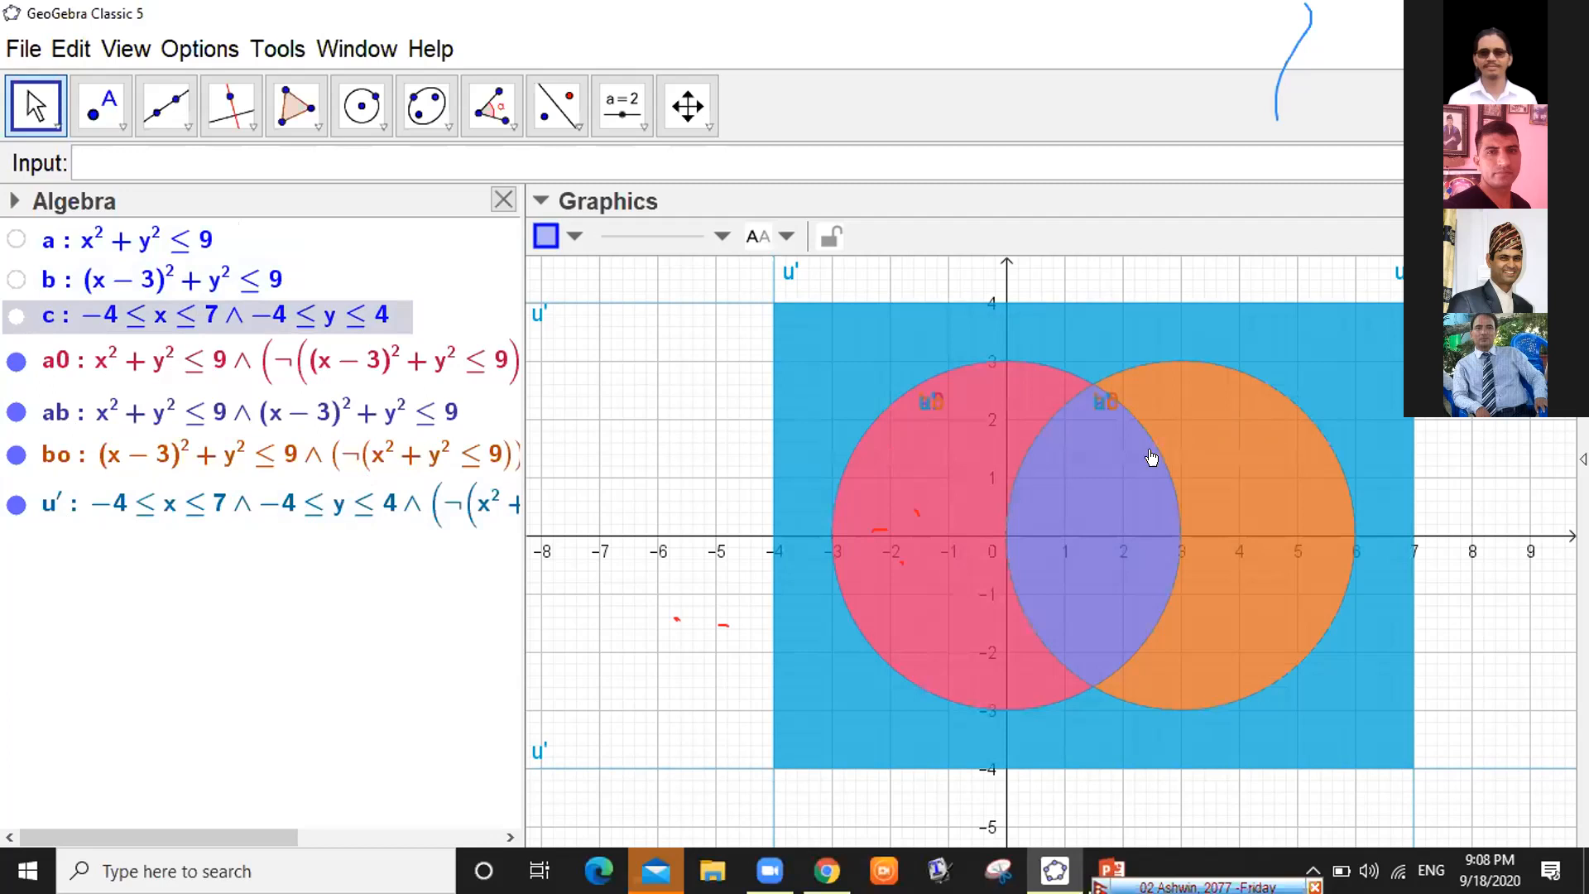
{"action": "left_click", "coordinate": [1143, 463]}
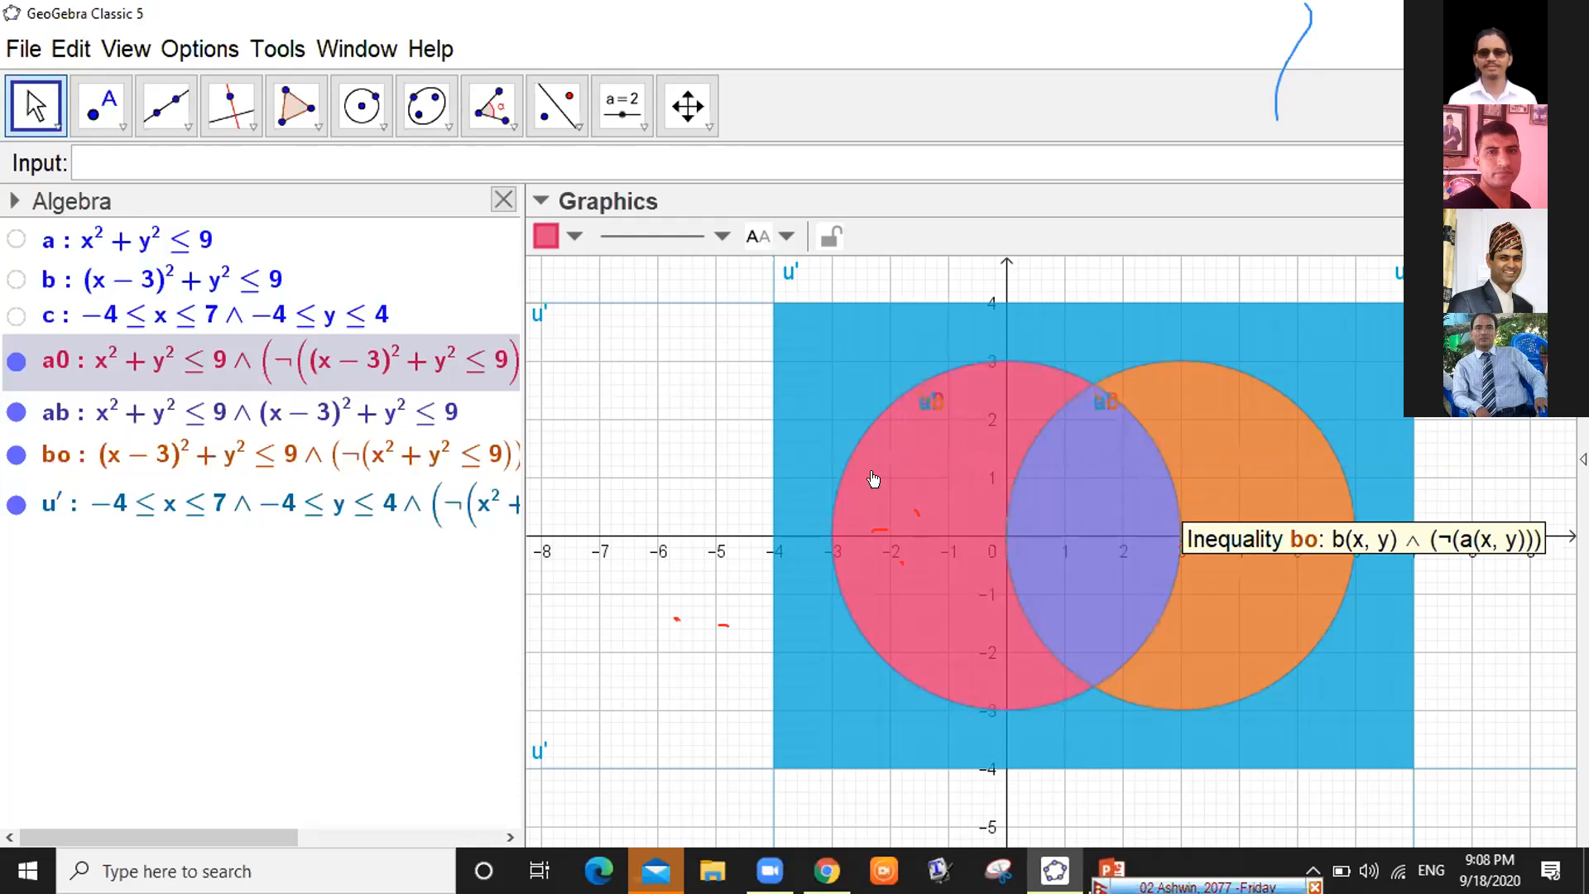
{"action": "left_click", "coordinate": [941, 455]}
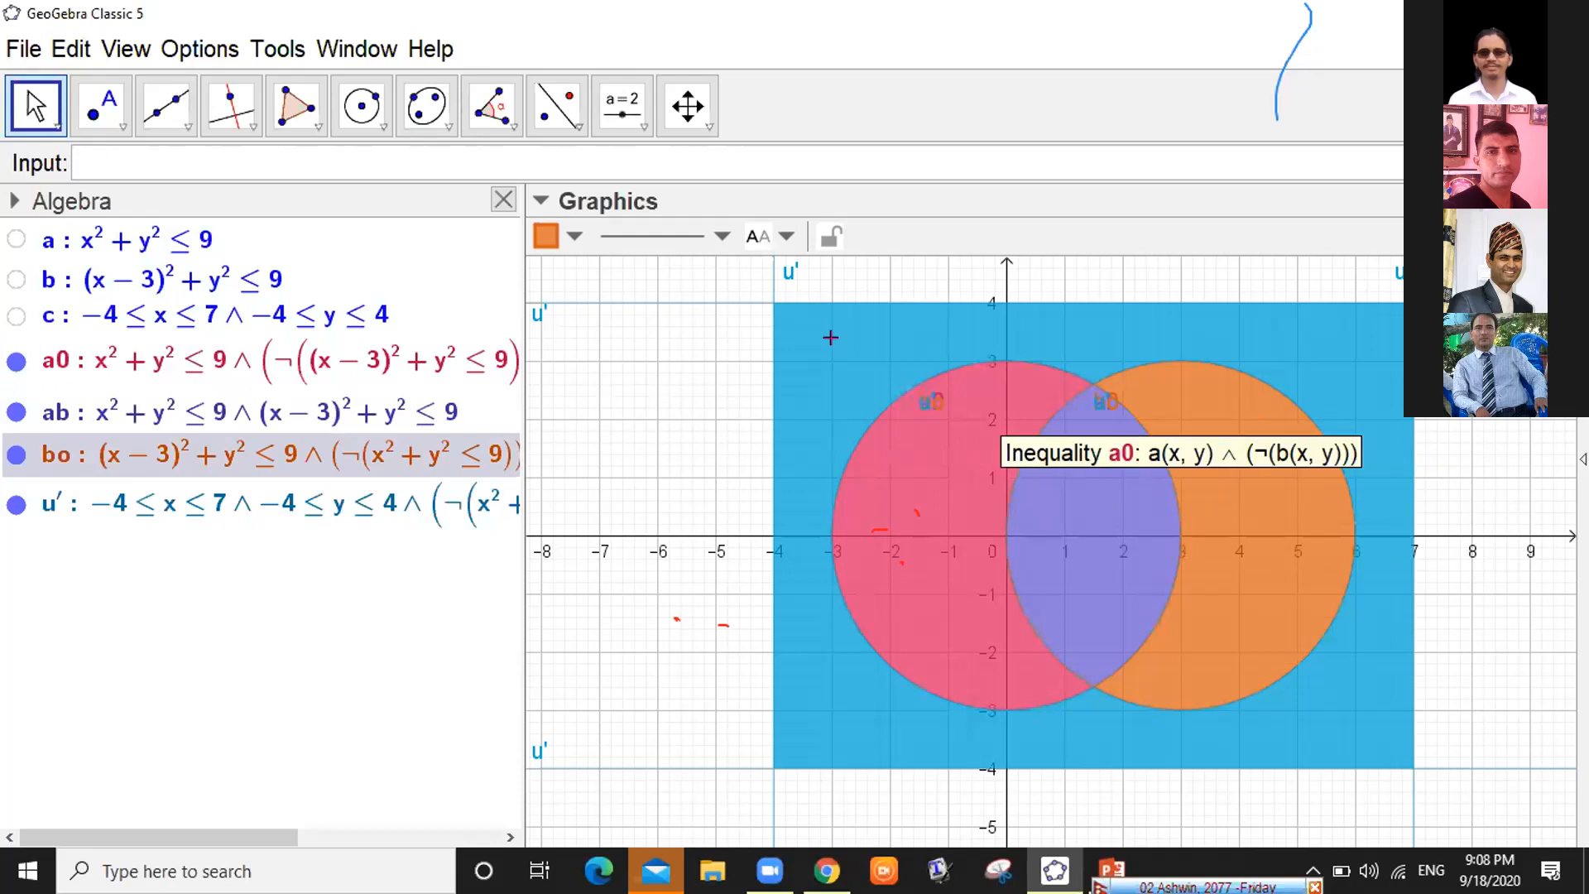
{"action": "left_click", "coordinate": [831, 338]}
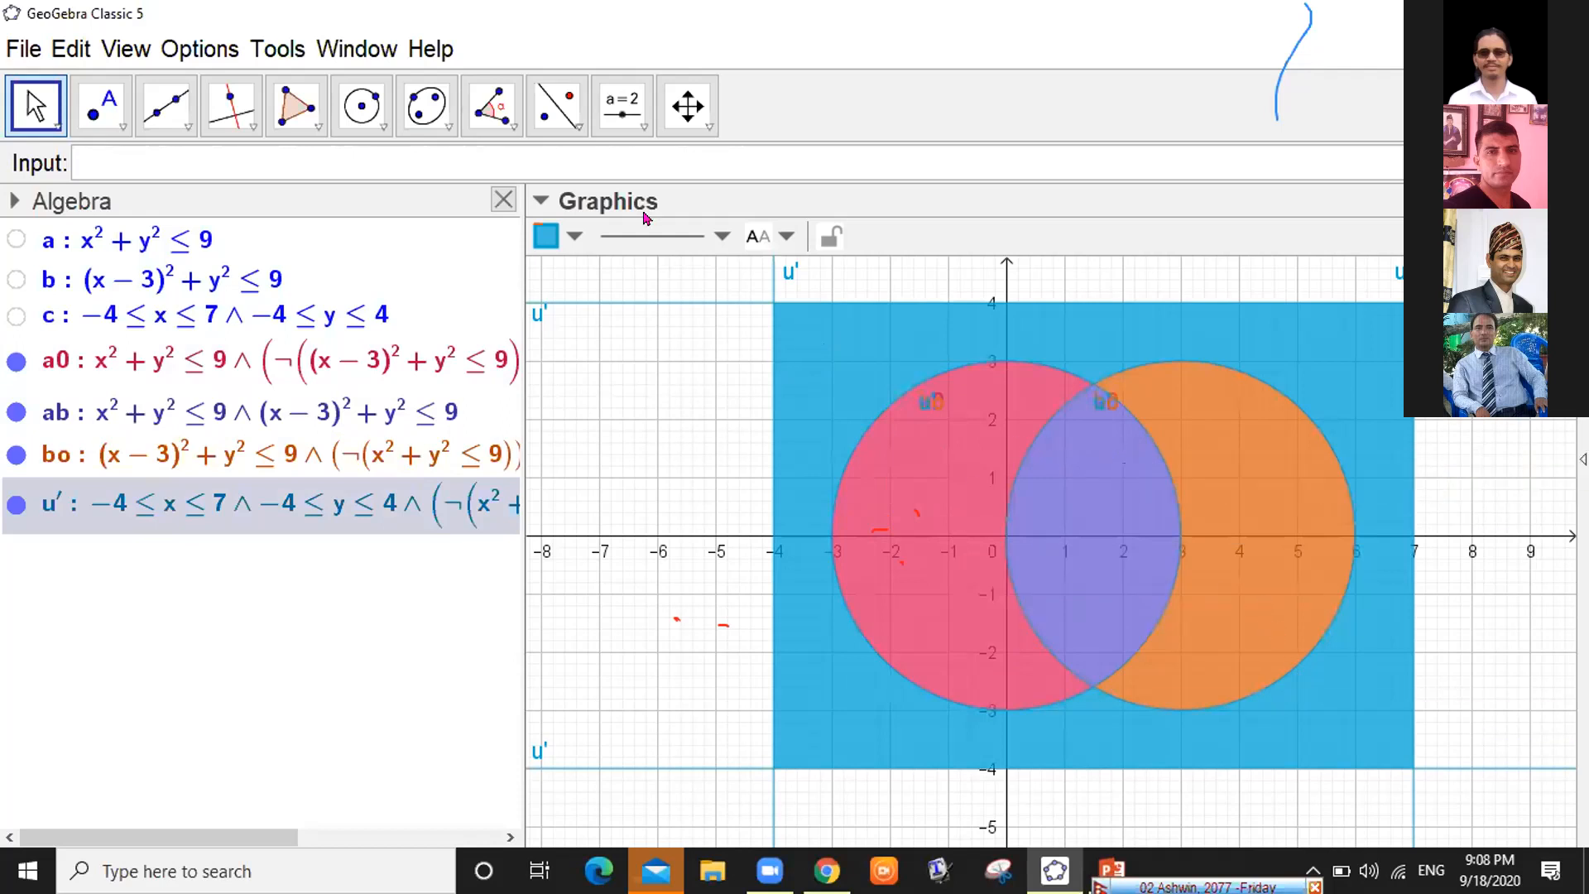
{"action": "left_click", "coordinate": [644, 128]}
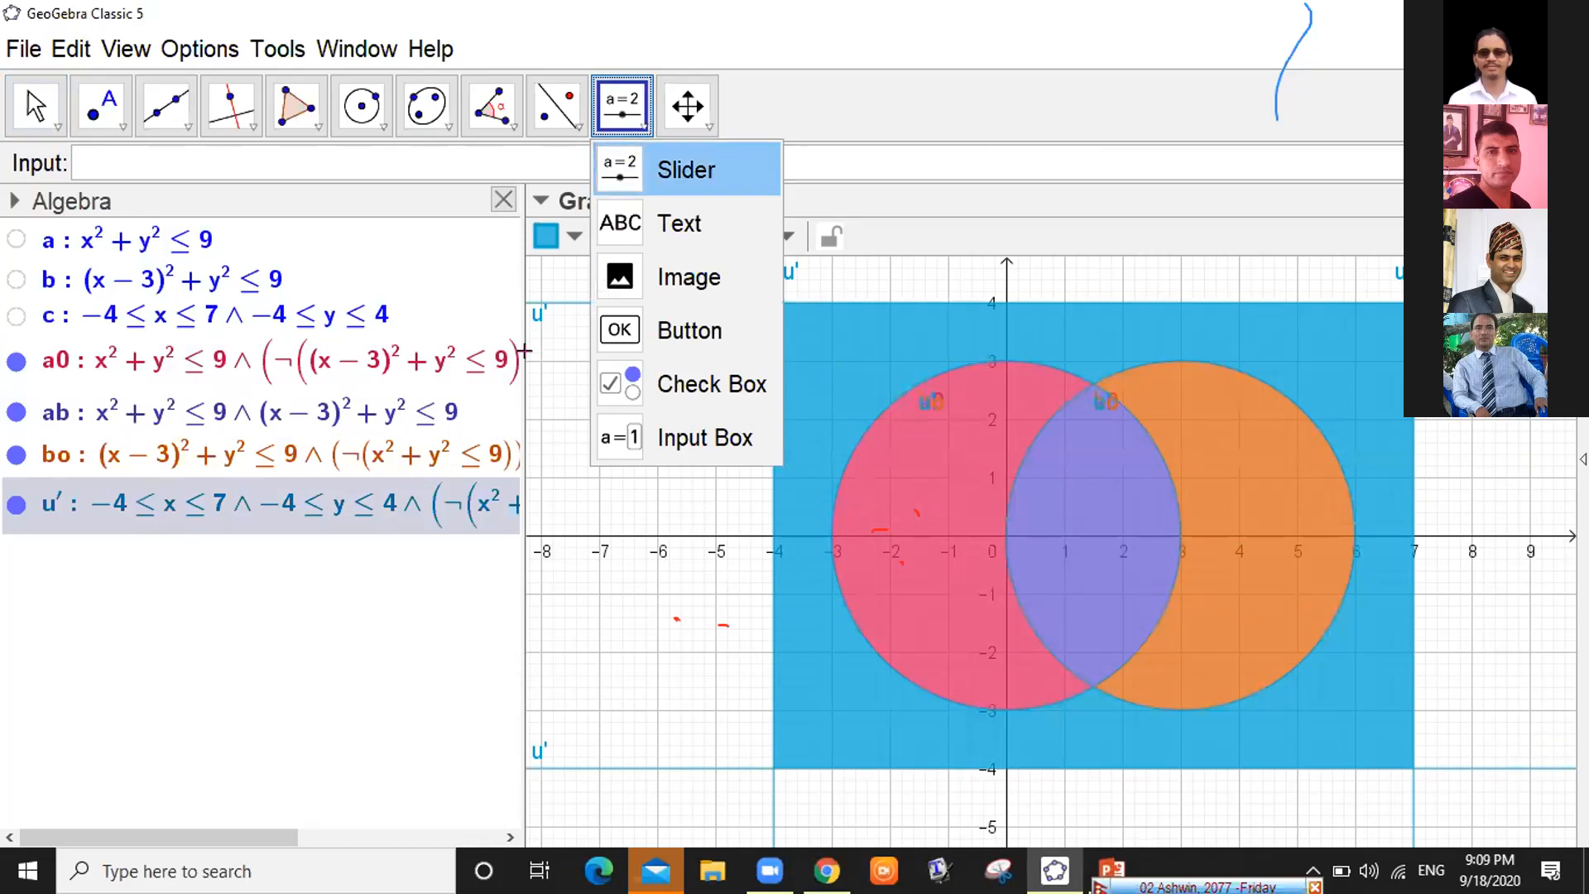
Set u′'s line style to none to remove its border lines
{"action": "left_click", "coordinate": [840, 350]}
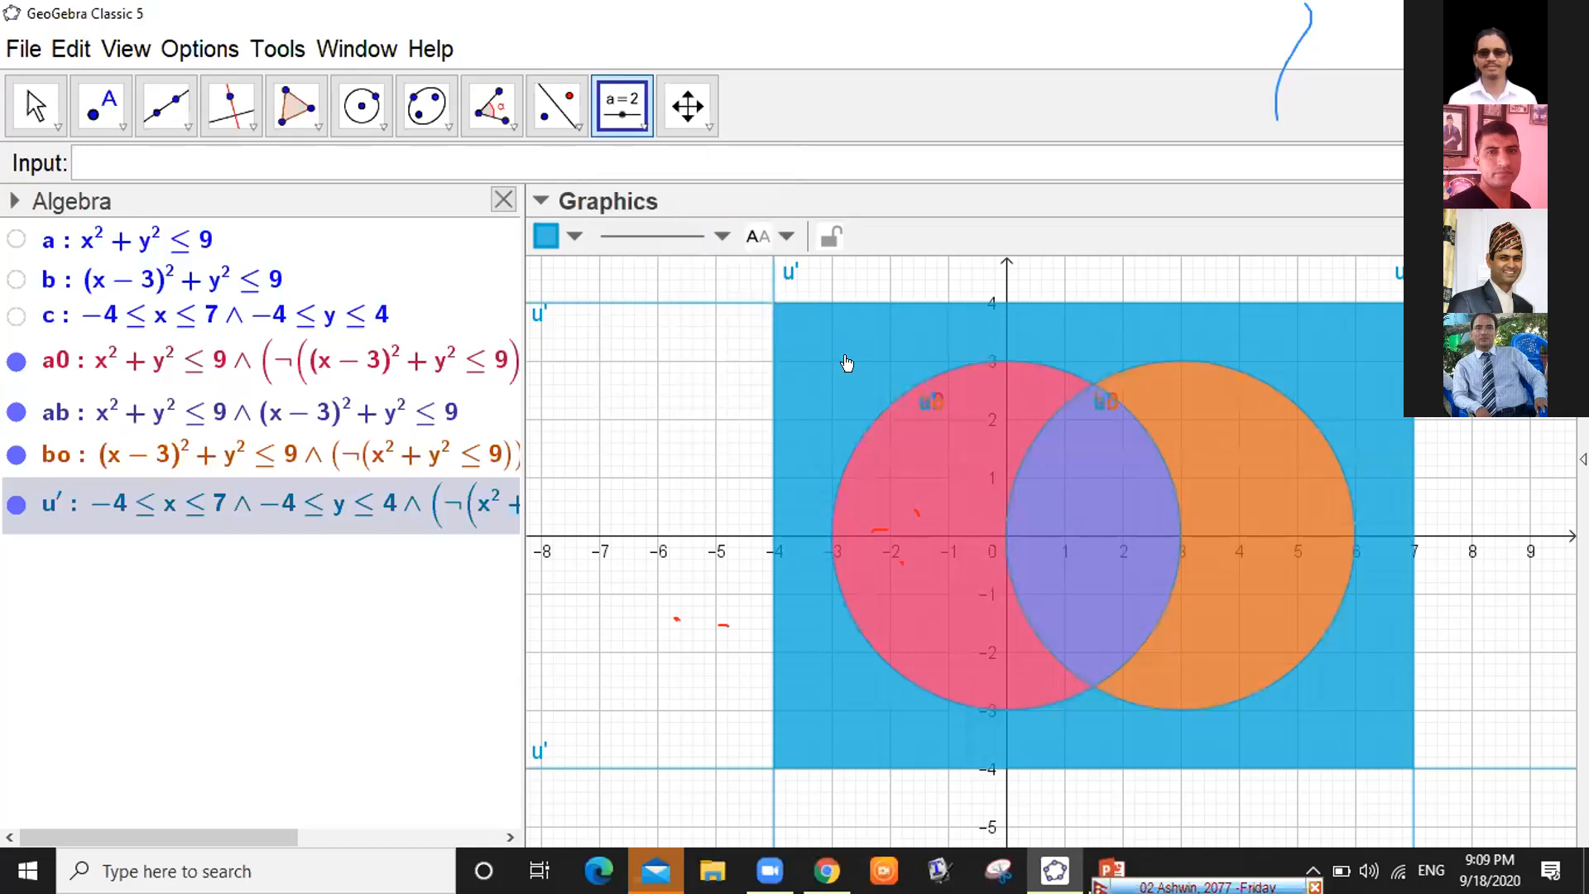
{"action": "left_click", "coordinate": [662, 236]}
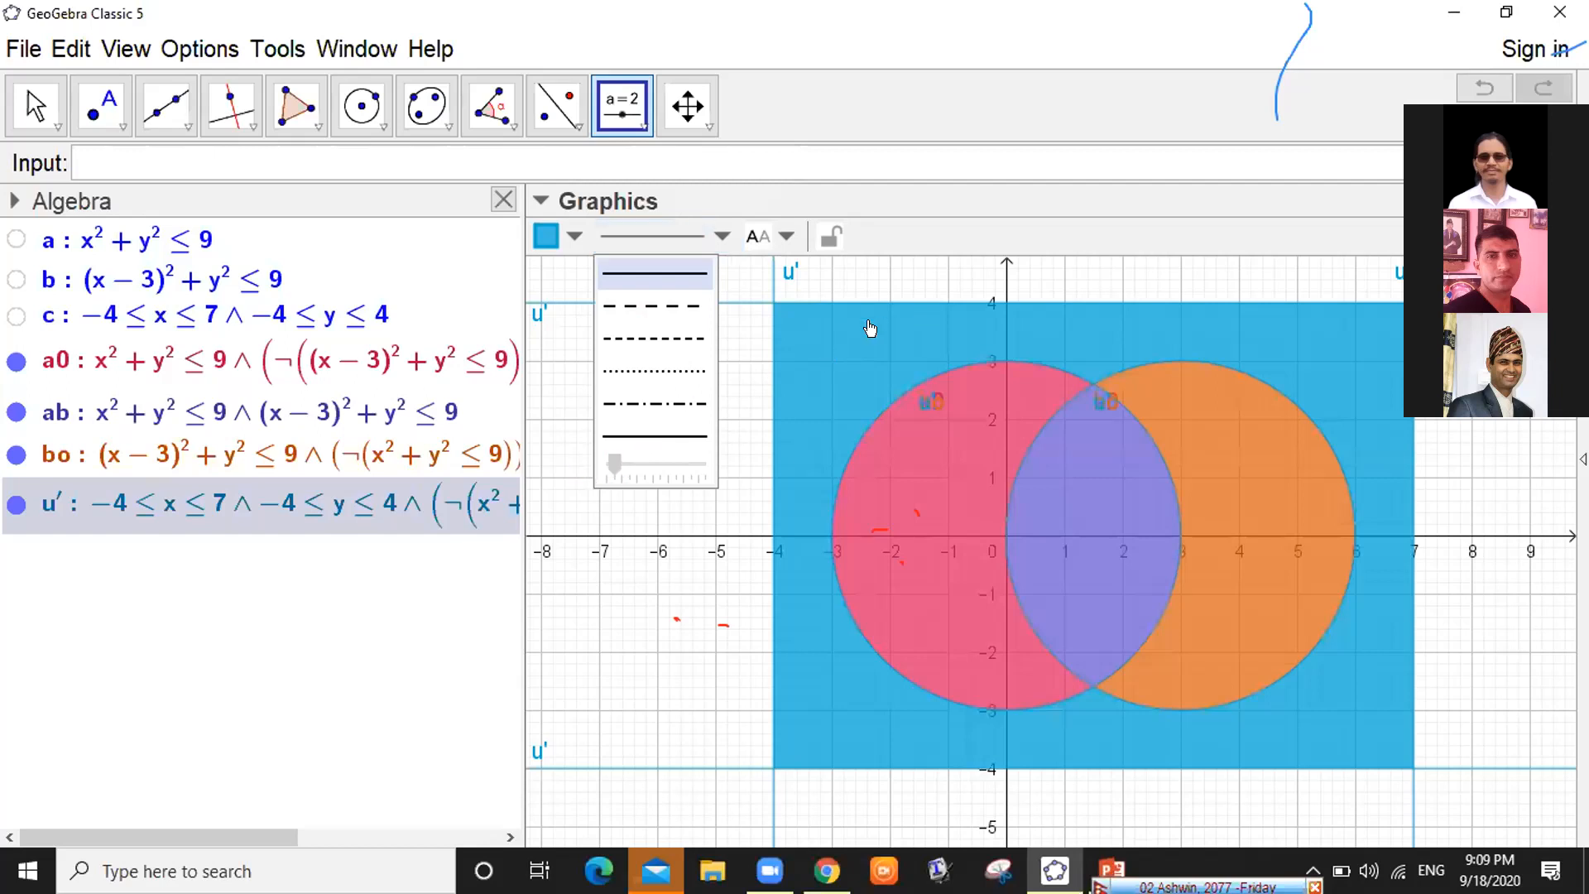
{"action": "left_click", "coordinate": [791, 357]}
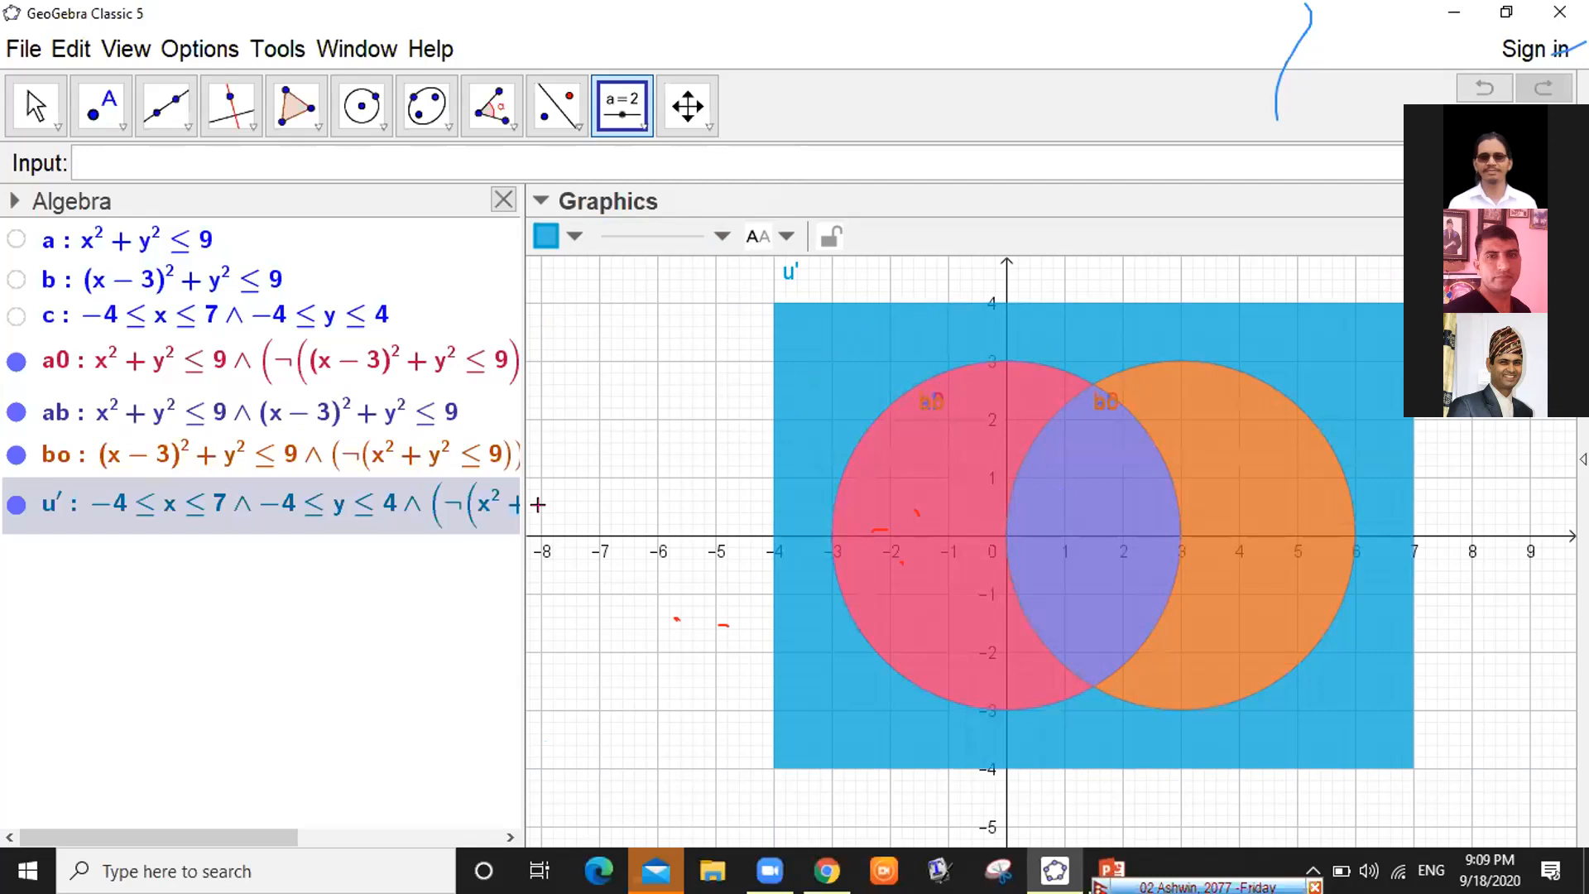
Widen the Graphics view and turn off the axes and grid
{"action": "left_click_drag", "start_coordinate": [515, 499], "coordinate": [147, 479]}
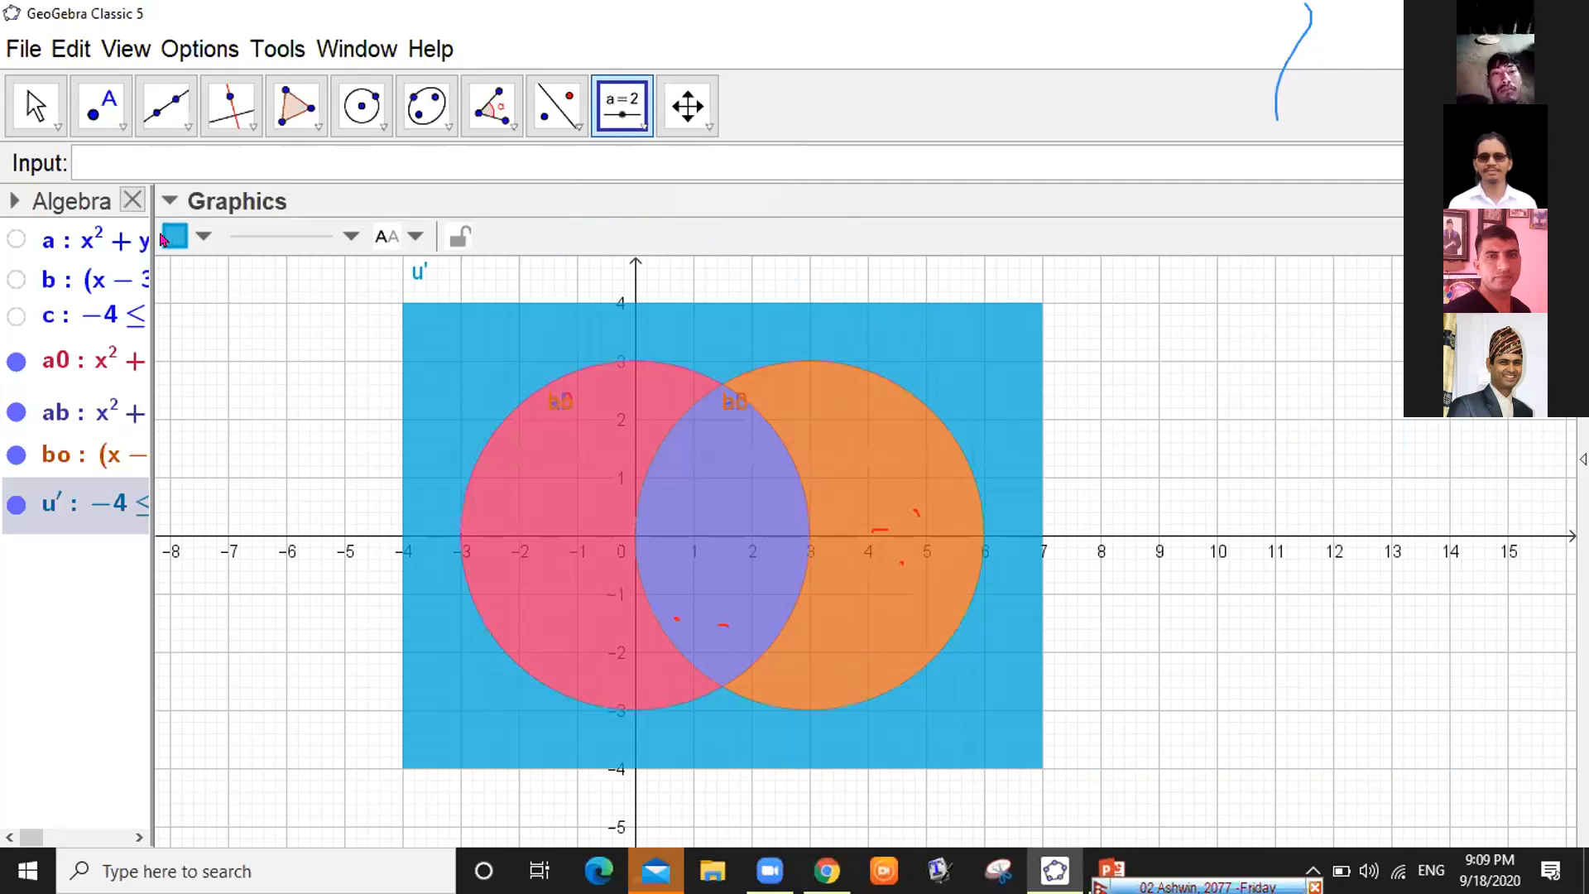
{"action": "left_click", "coordinate": [210, 240]}
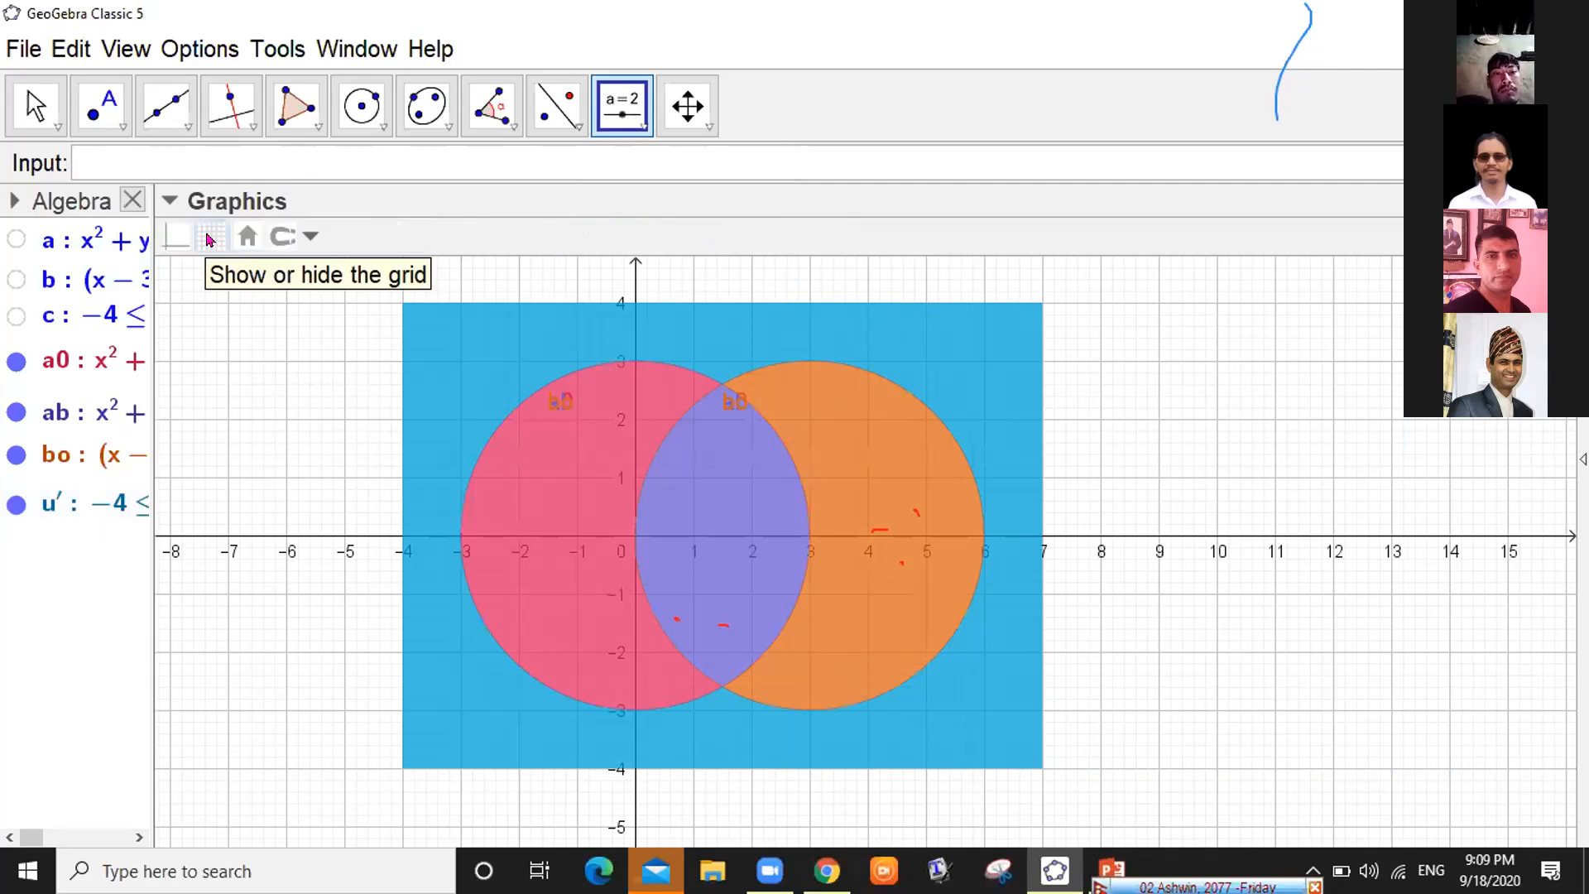
{"action": "left_click", "coordinate": [177, 237]}
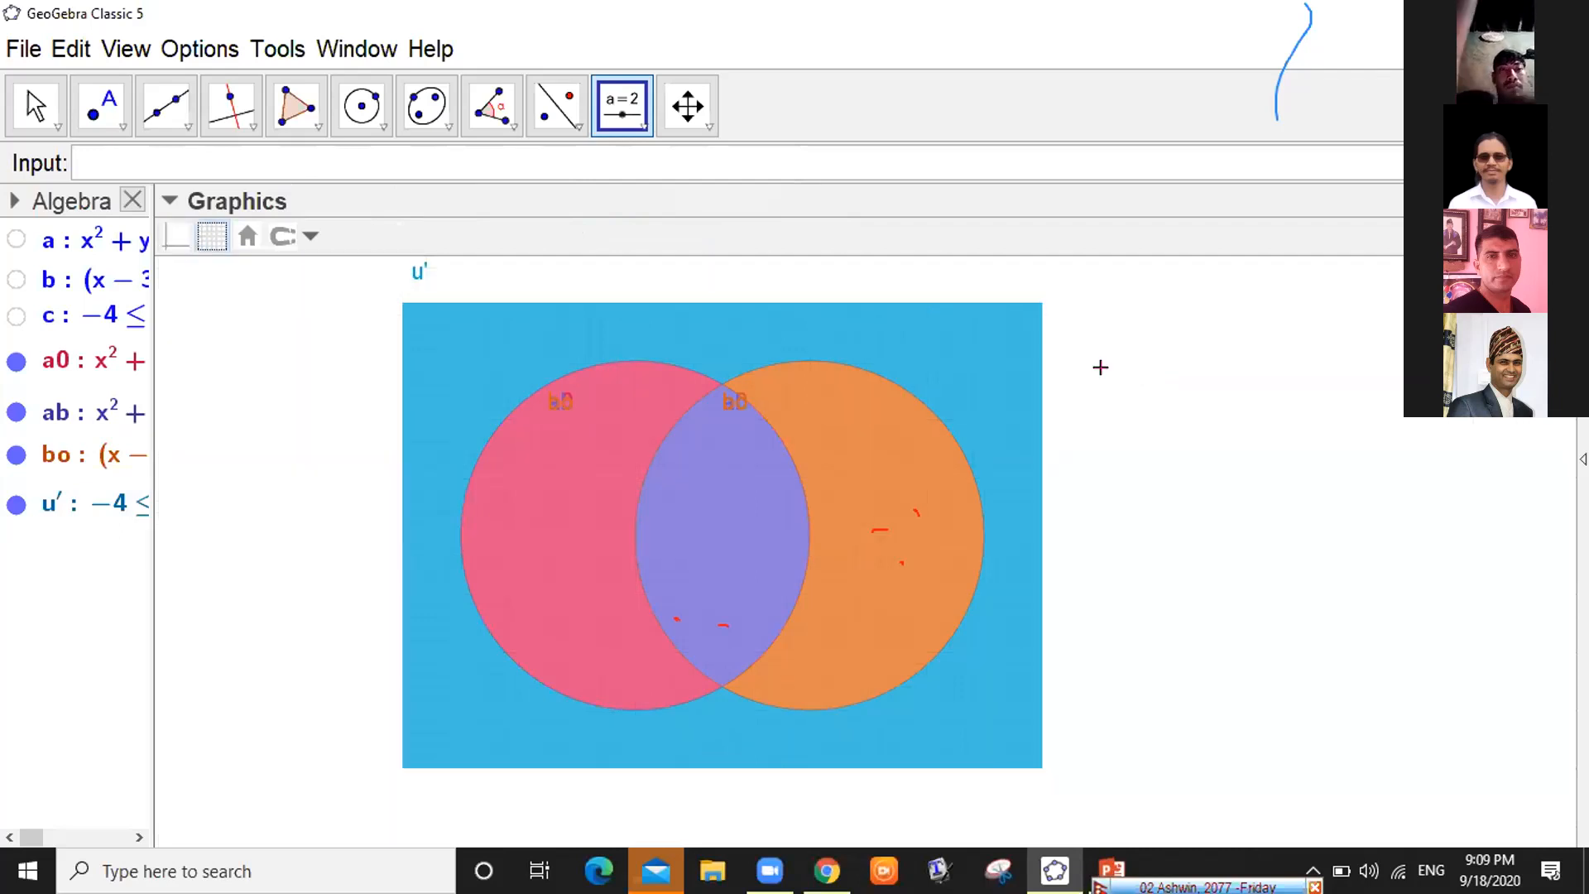
Use the Show / Hide Label tool to remove the name labels from the regions
{"action": "left_click", "coordinate": [640, 128]}
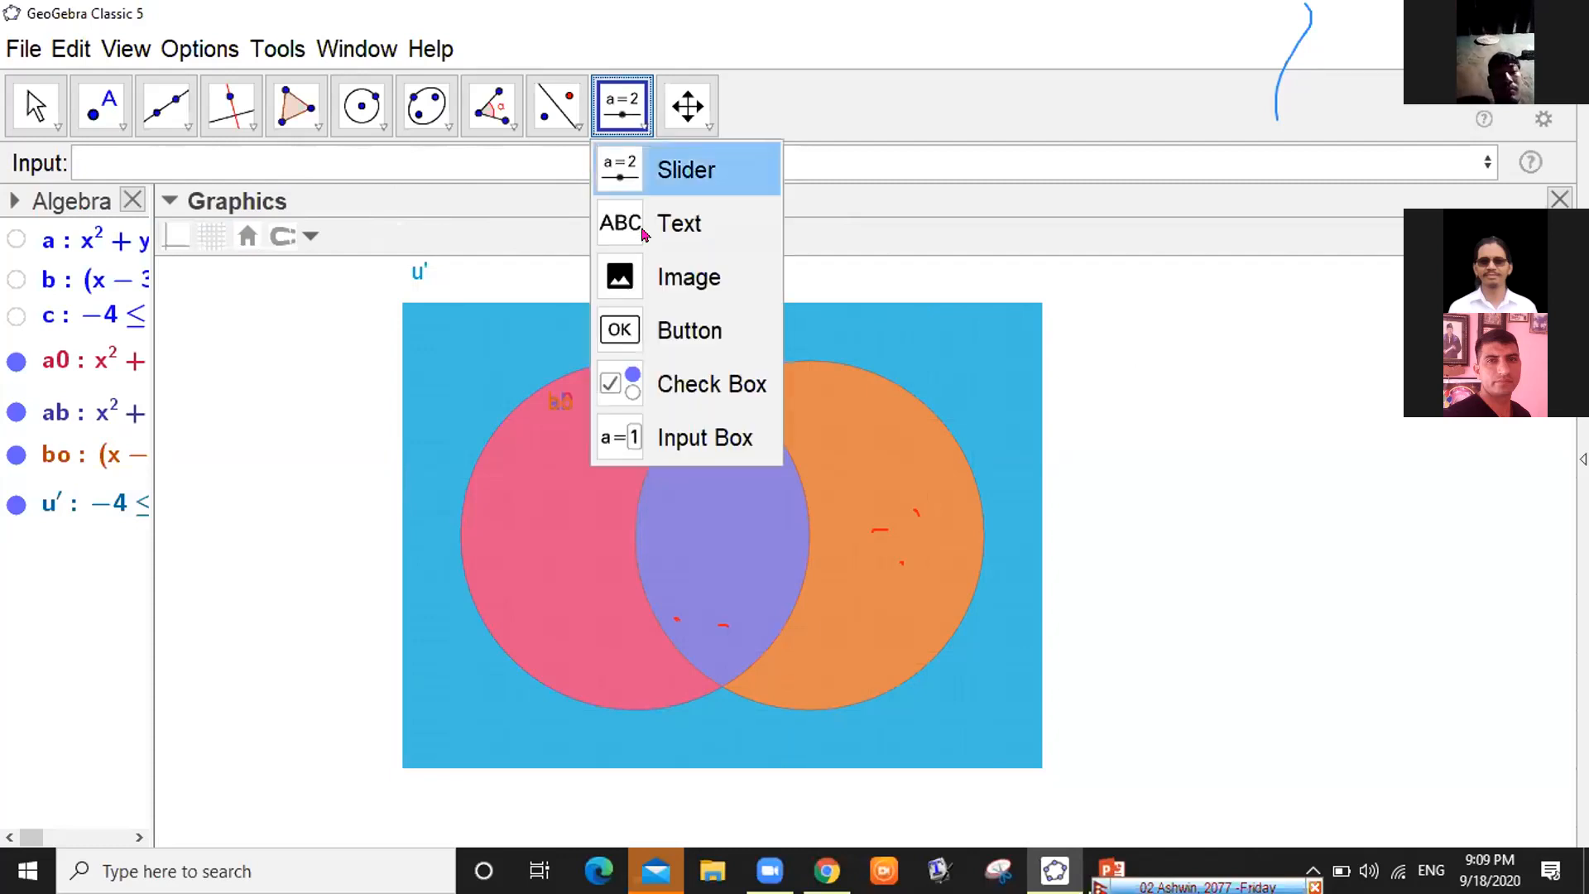
{"action": "left_click", "coordinate": [687, 106]}
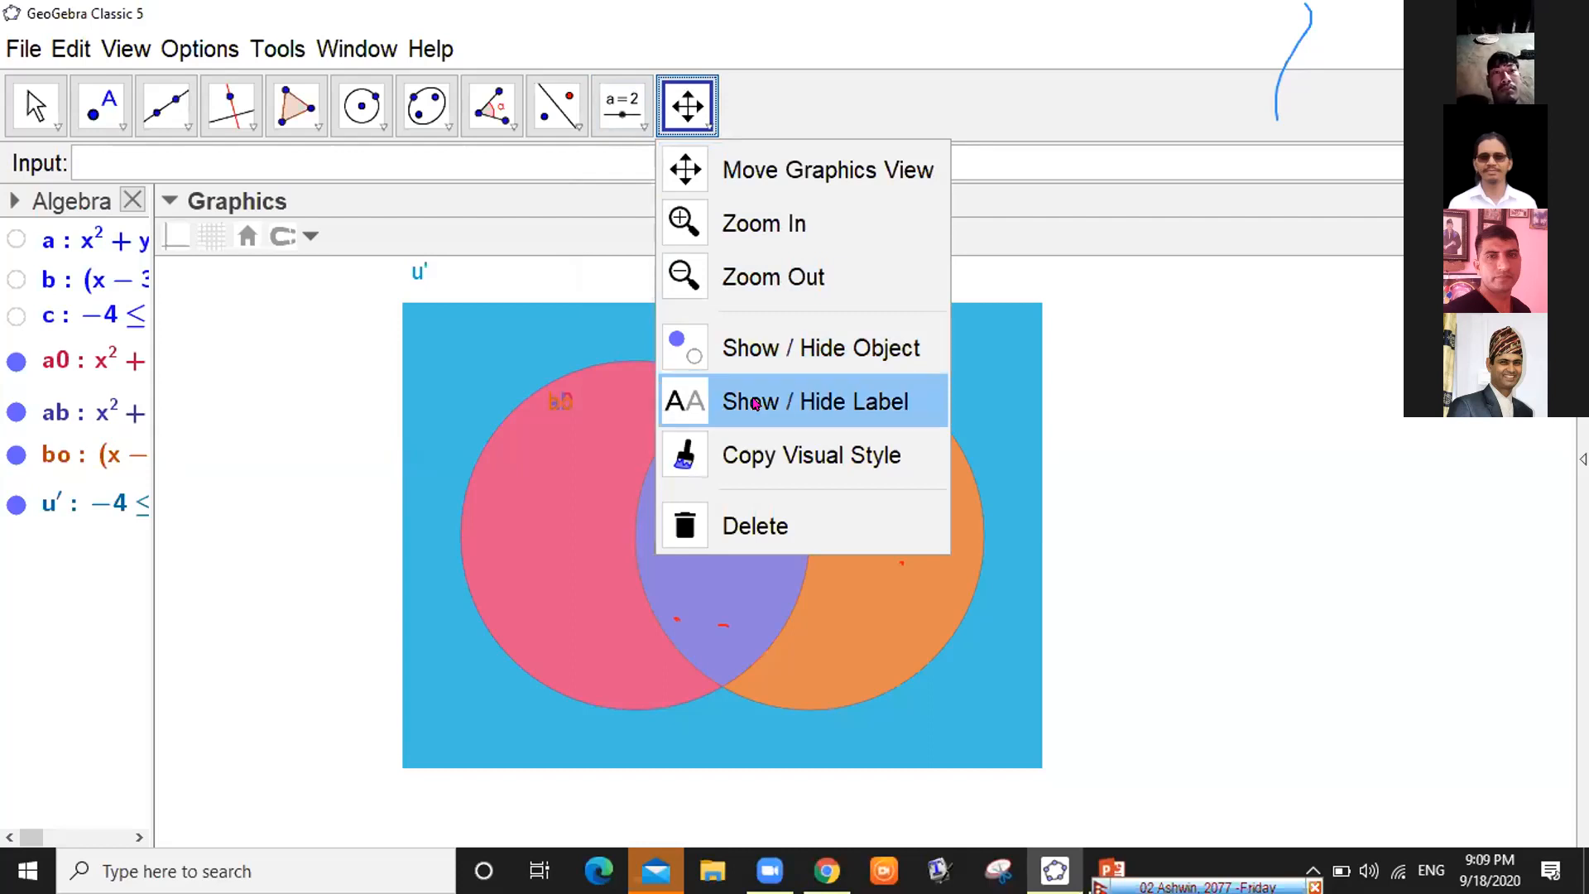
{"action": "left_click", "coordinate": [755, 403]}
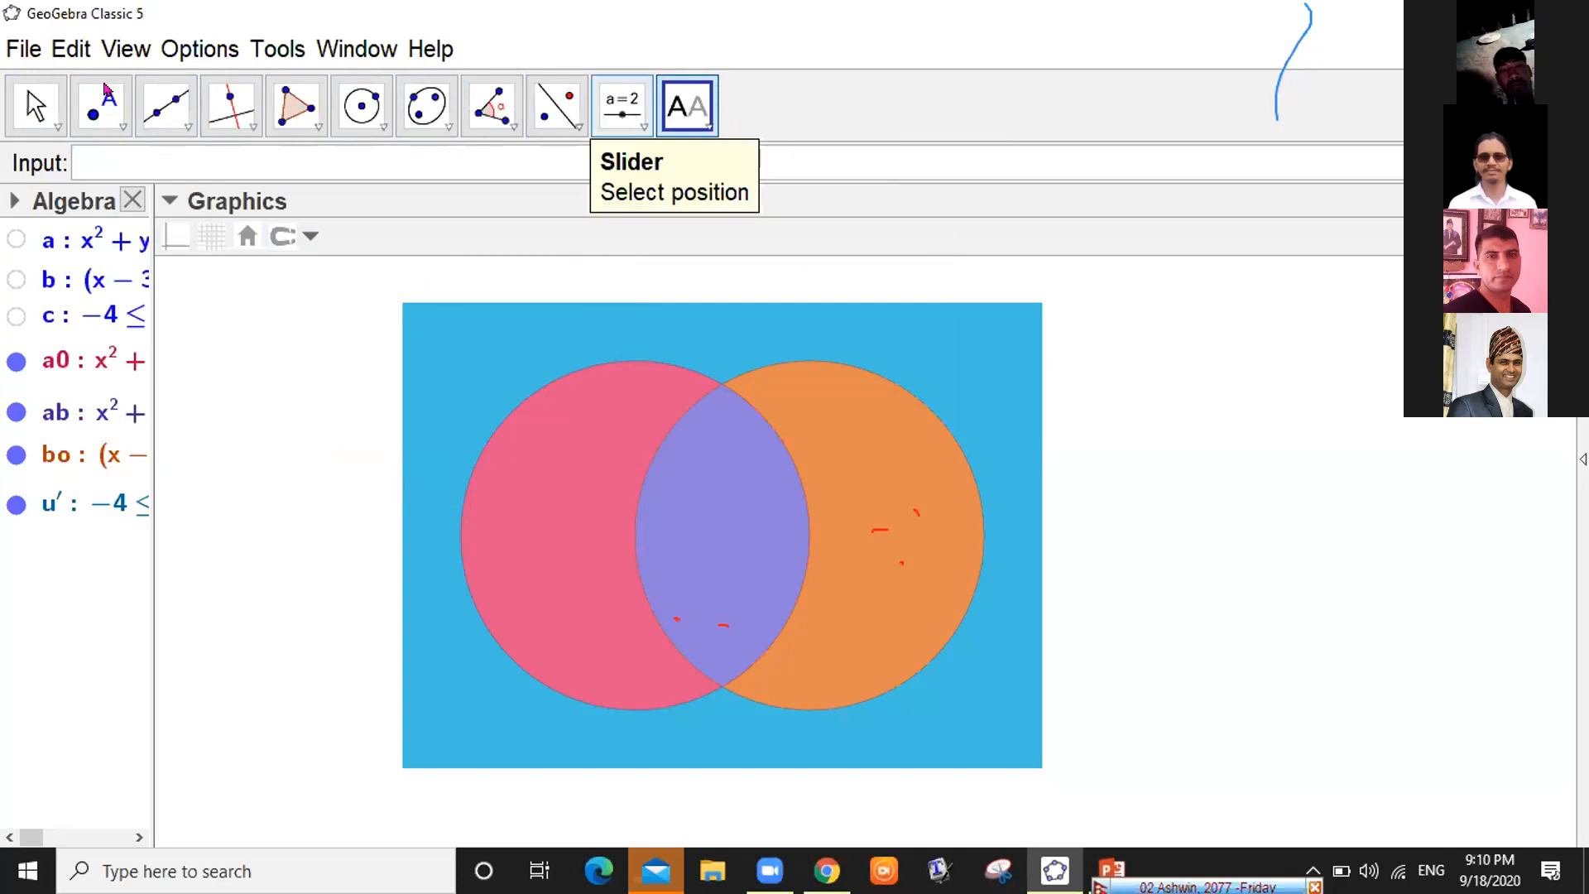
{"action": "left_click", "coordinate": [29, 96]}
Drag the graphics view so the Venn diagram sits toward the right
{"action": "left_click", "coordinate": [31, 95]}
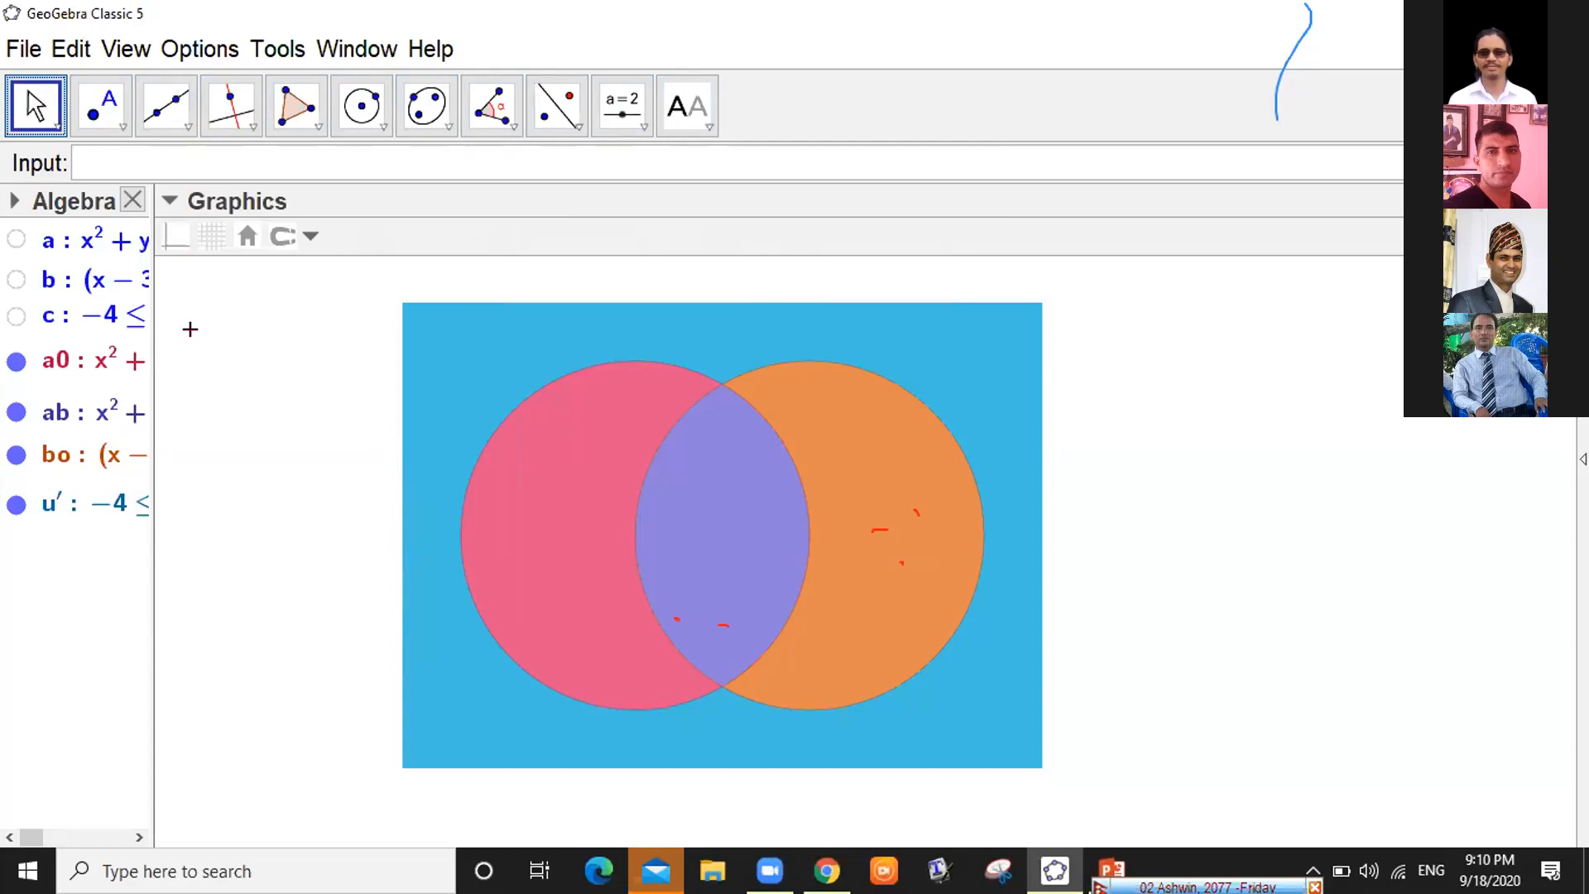
{"action": "left_click_drag", "start_coordinate": [366, 367], "coordinate": [721, 357]}
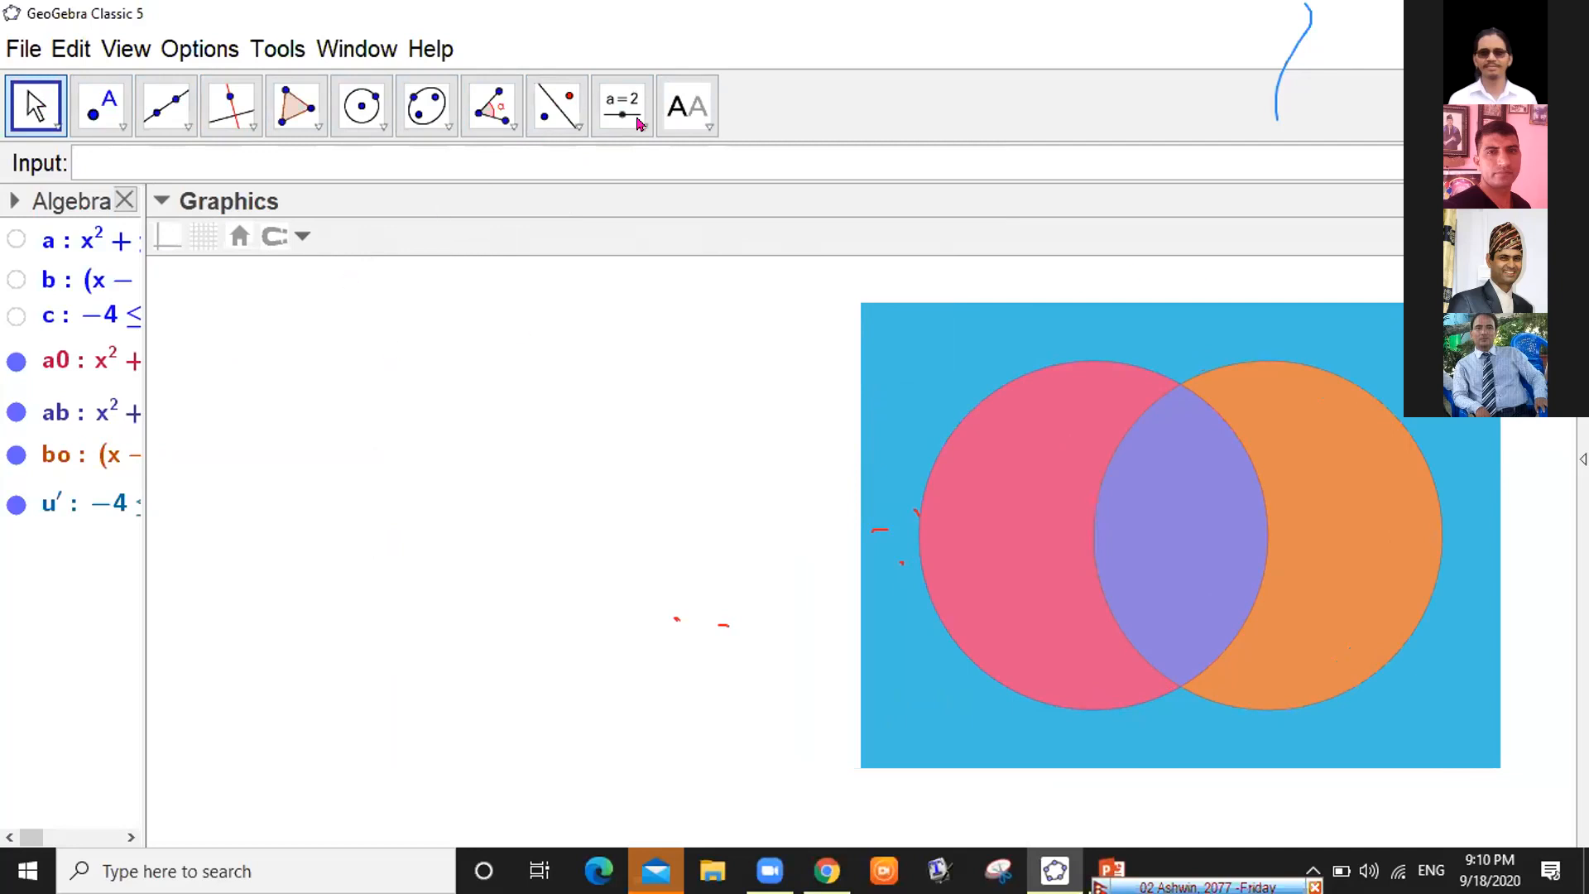
{"action": "left_click", "coordinate": [640, 124]}
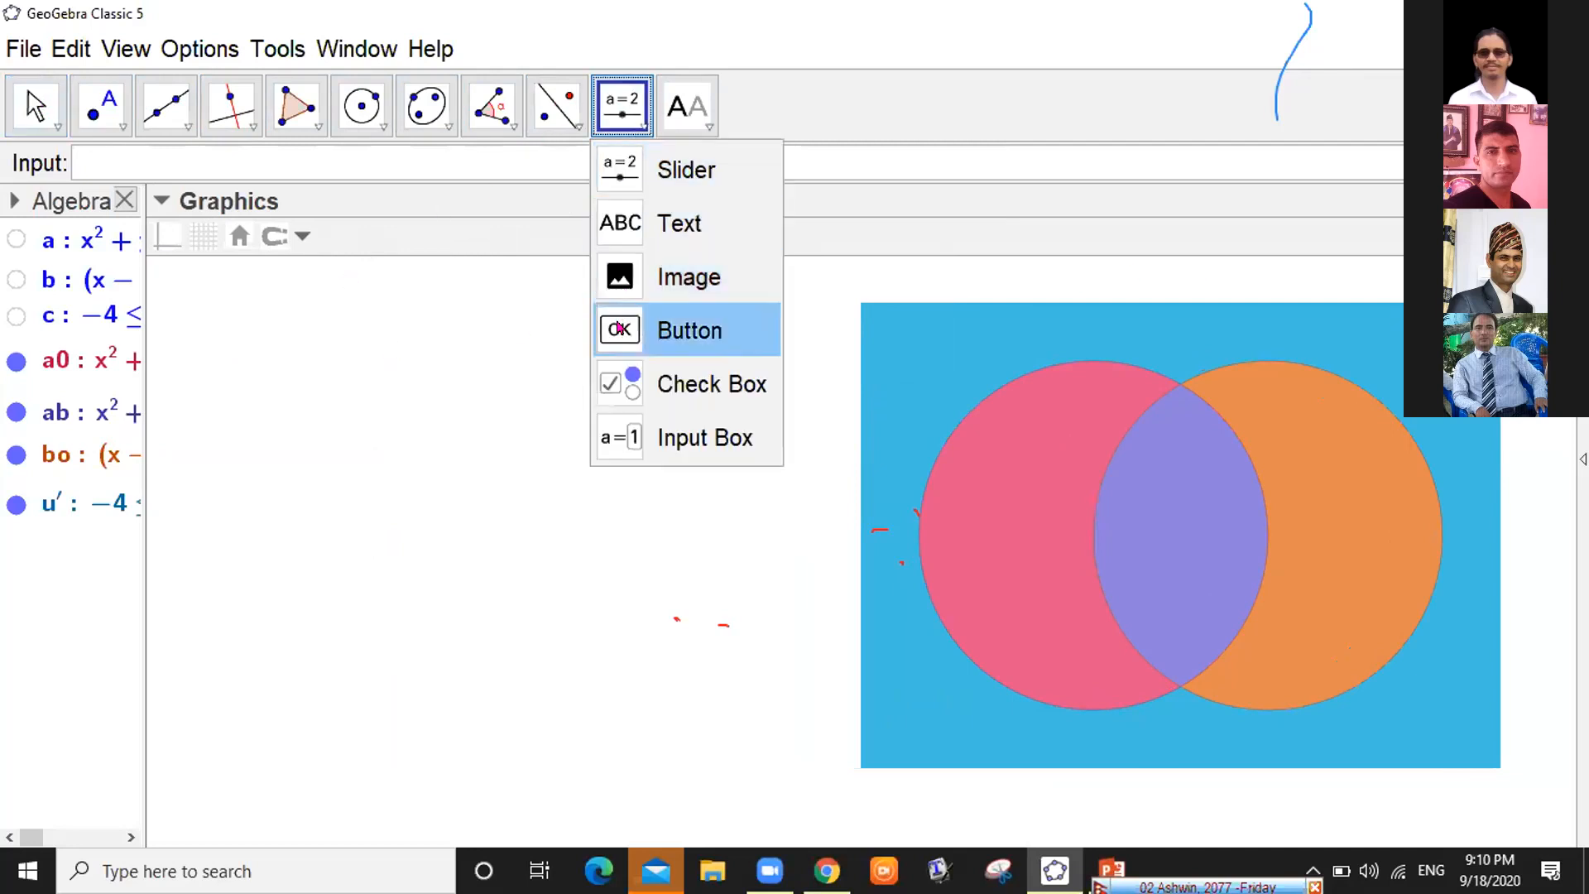
Place a button left of the diagram captioned n(A), and move its dialog aside
{"action": "left_click", "coordinate": [621, 219]}
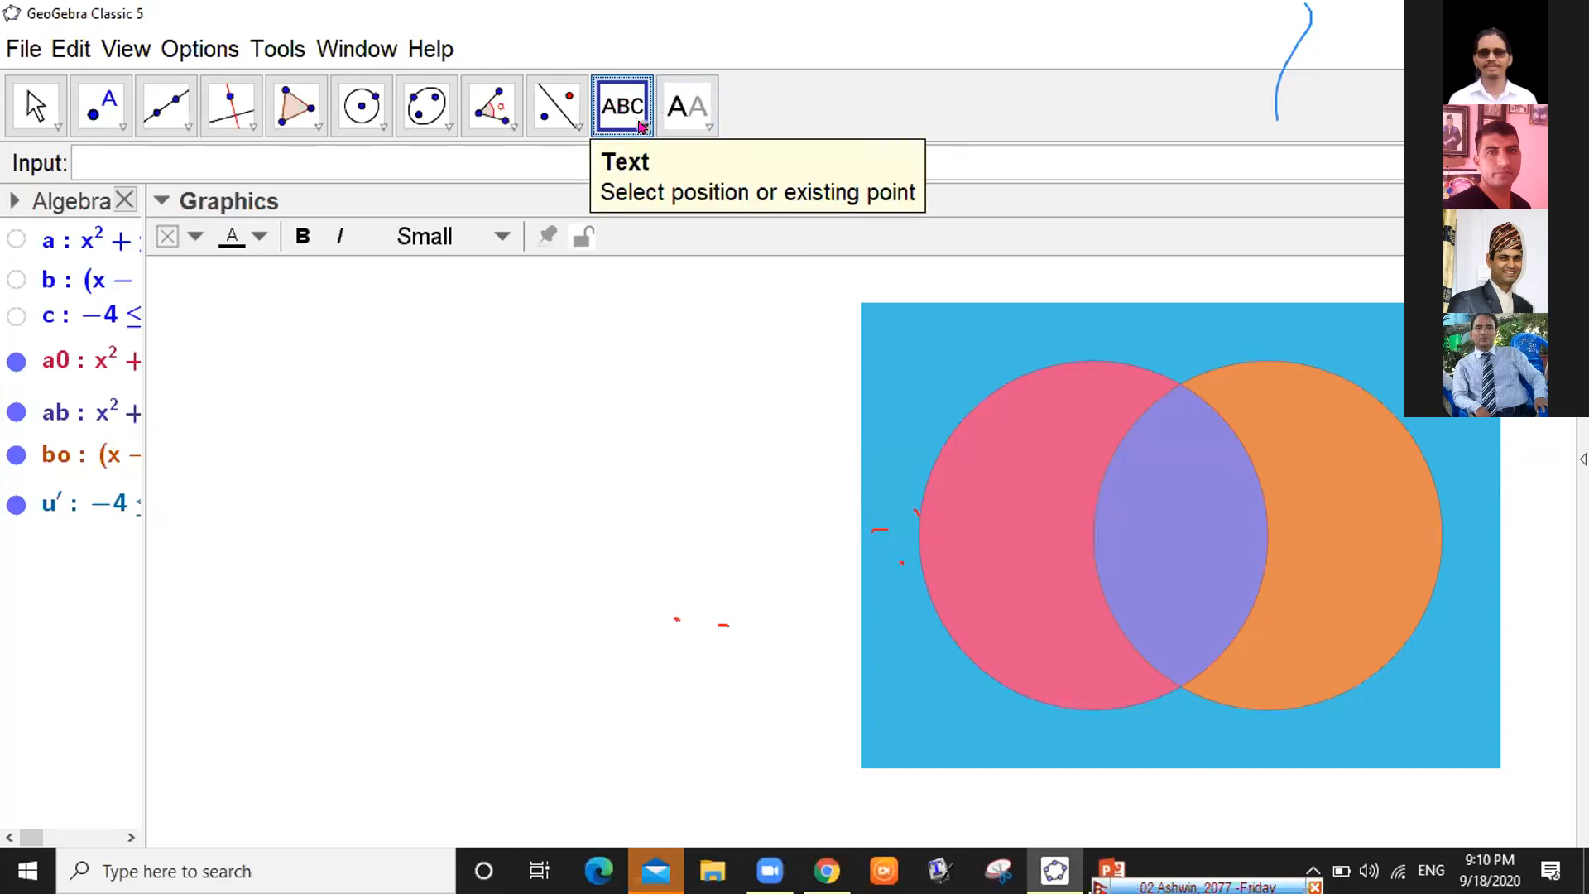
{"action": "left_click", "coordinate": [620, 330]}
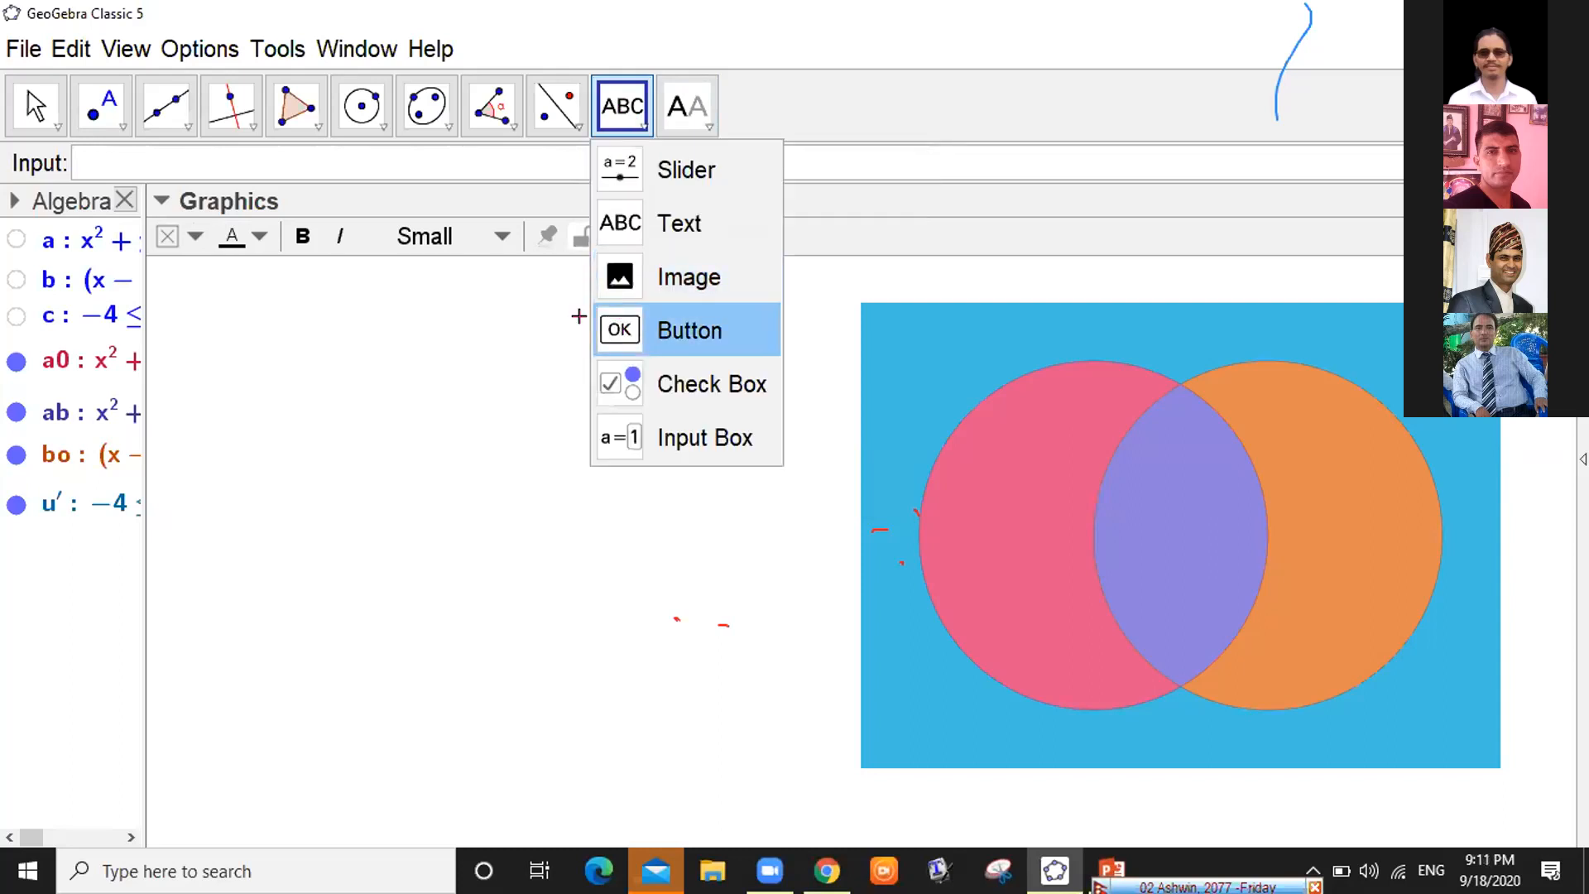
{"action": "left_click", "coordinate": [224, 319]}
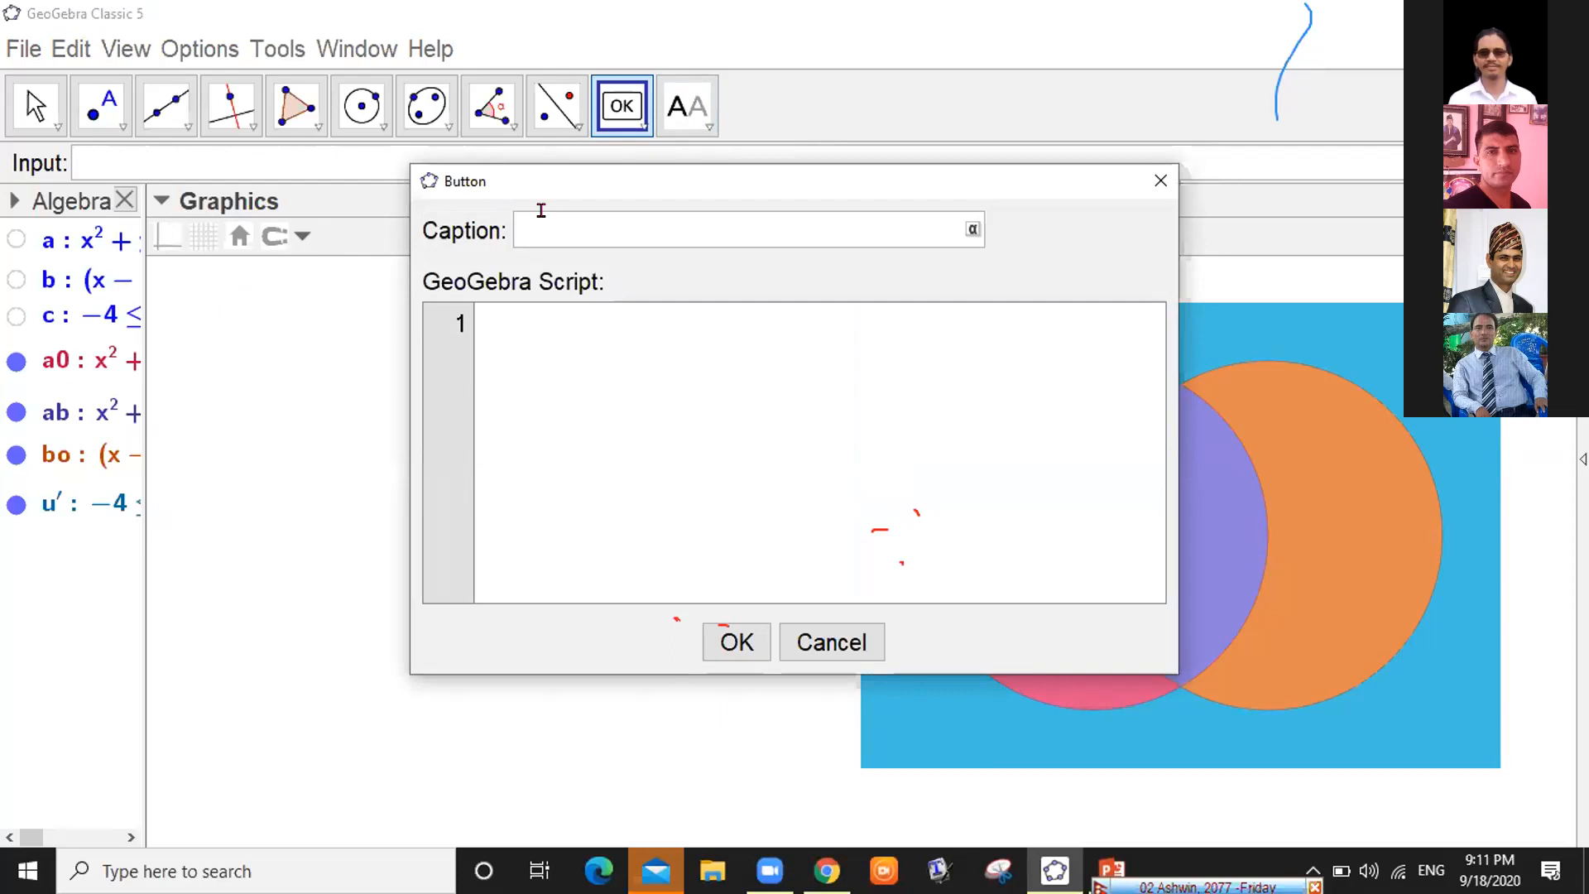
{"action": "type", "text": "n(A)"}
{"action": "left_click", "coordinate": [565, 330]}
{"action": "left_click_drag", "start_coordinate": [757, 196], "coordinate": [430, 286]}
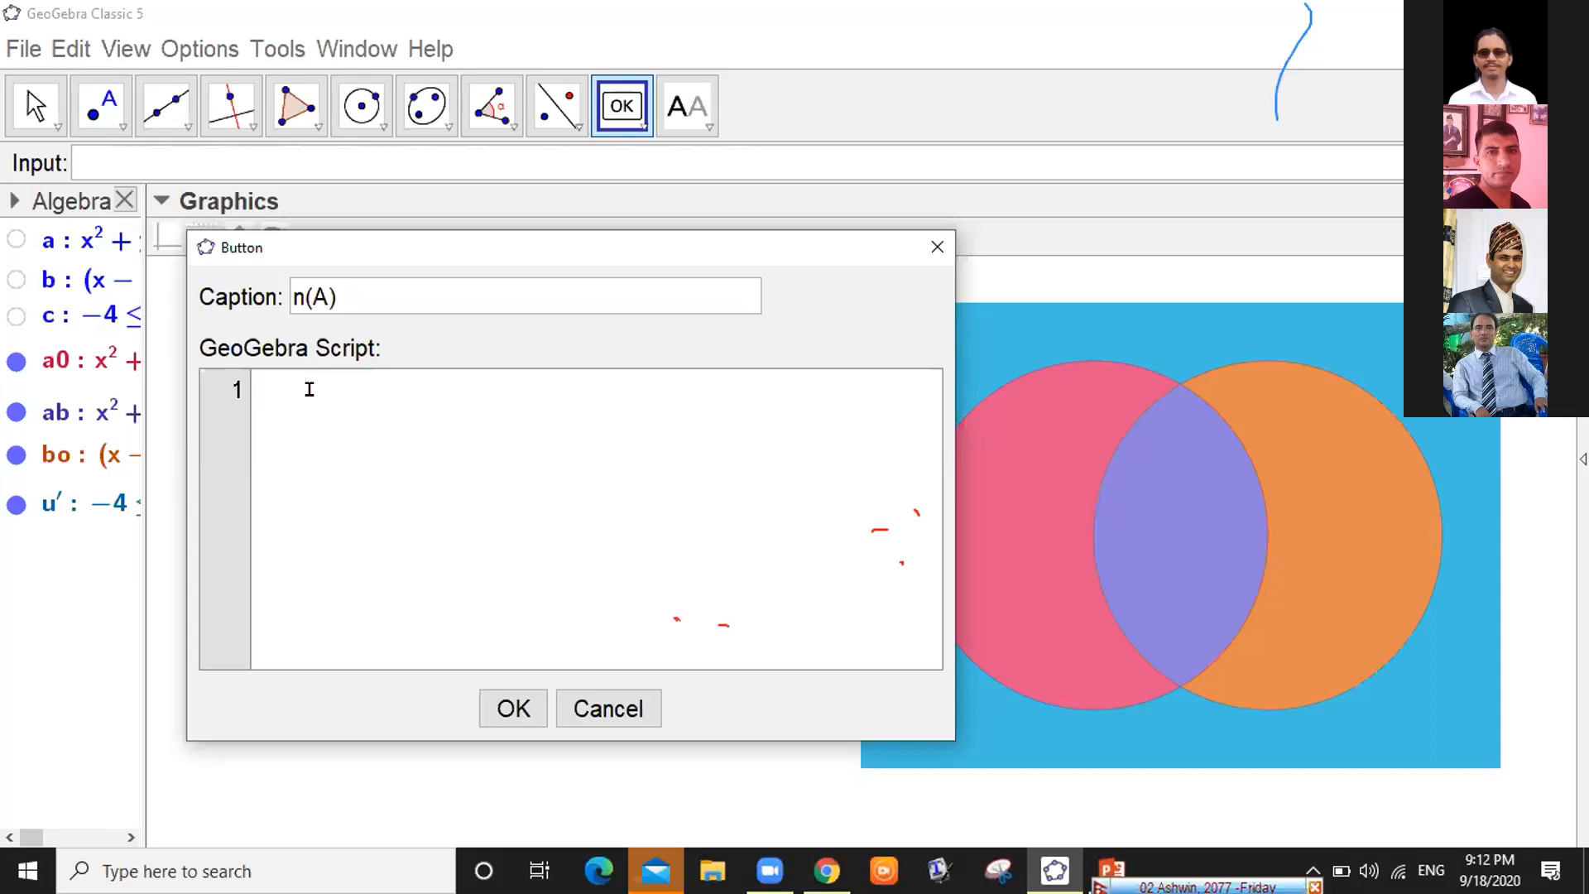
Type SetColor[a0, "blue"] as the n(A) button's first script line
{"action": "type", "text": "Set"}
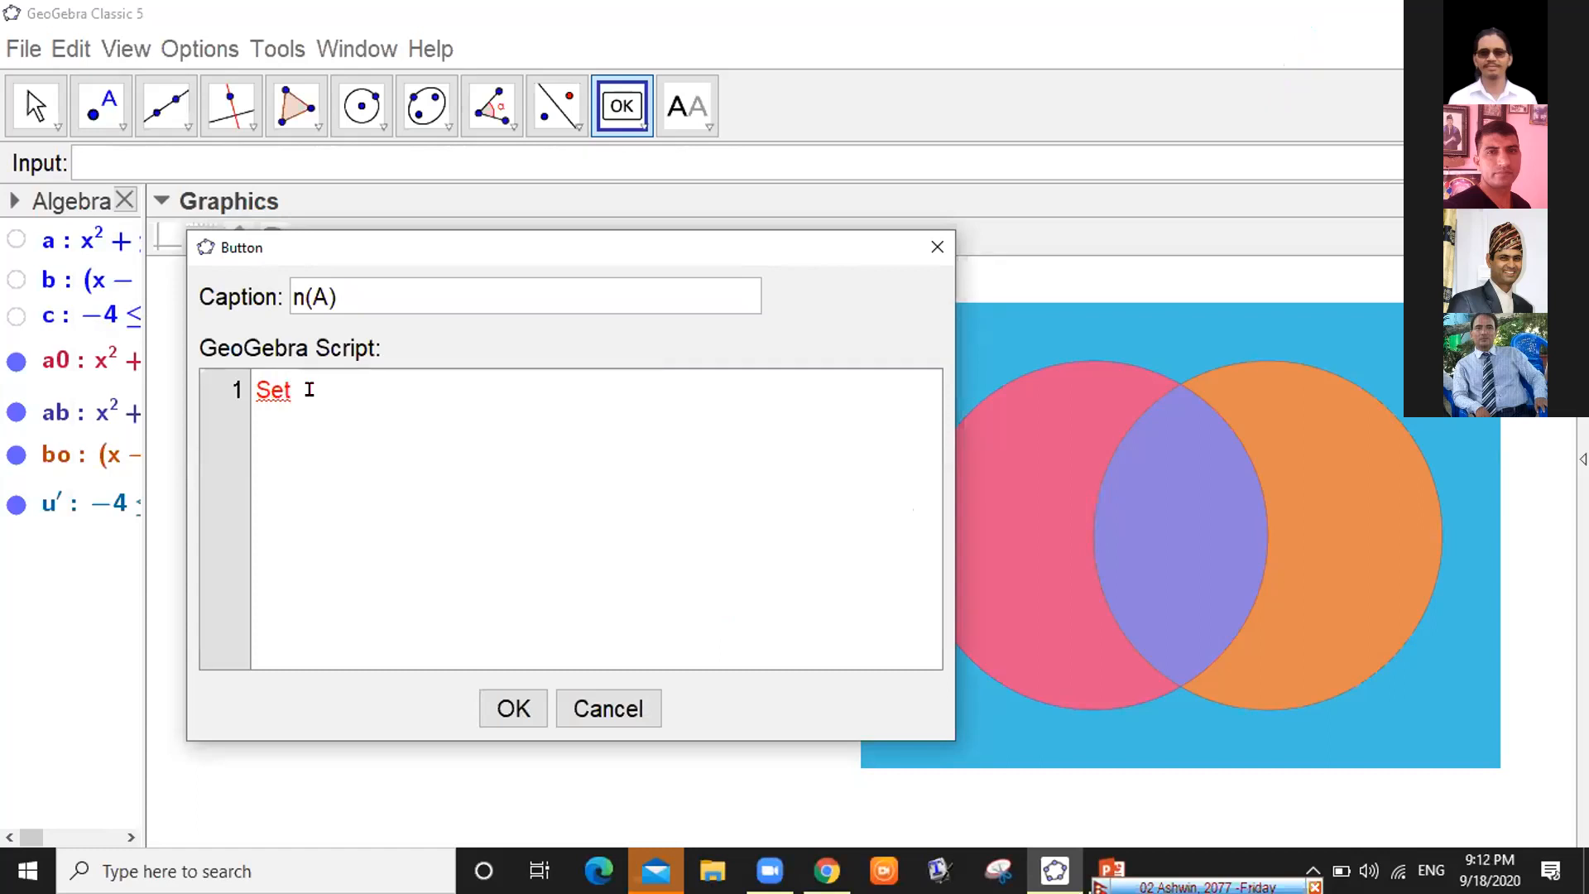
{"action": "type", "text": "Col"}
{"action": "type", "text": "or"}
{"action": "type", "text": "["}
{"action": "type", "text": "a0,"}
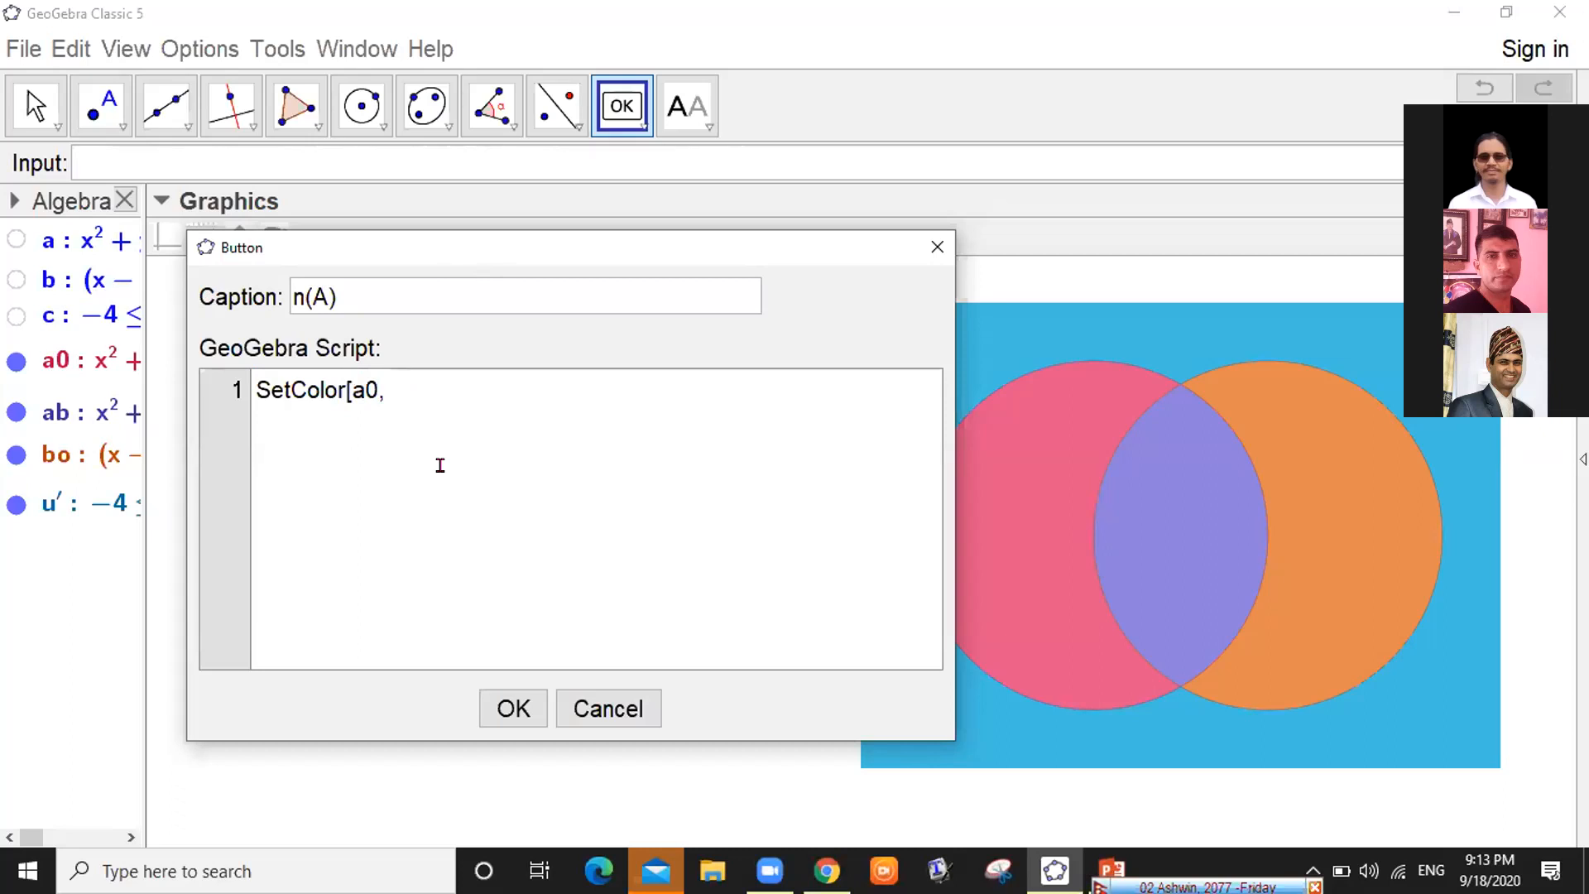
{"action": "type", "text": "blue"}
{"action": "key", "text": "Left"}
{"action": "key", "text": "Left"}
{"action": "key", "text": "Left"}
{"action": "type", "text": "\""}
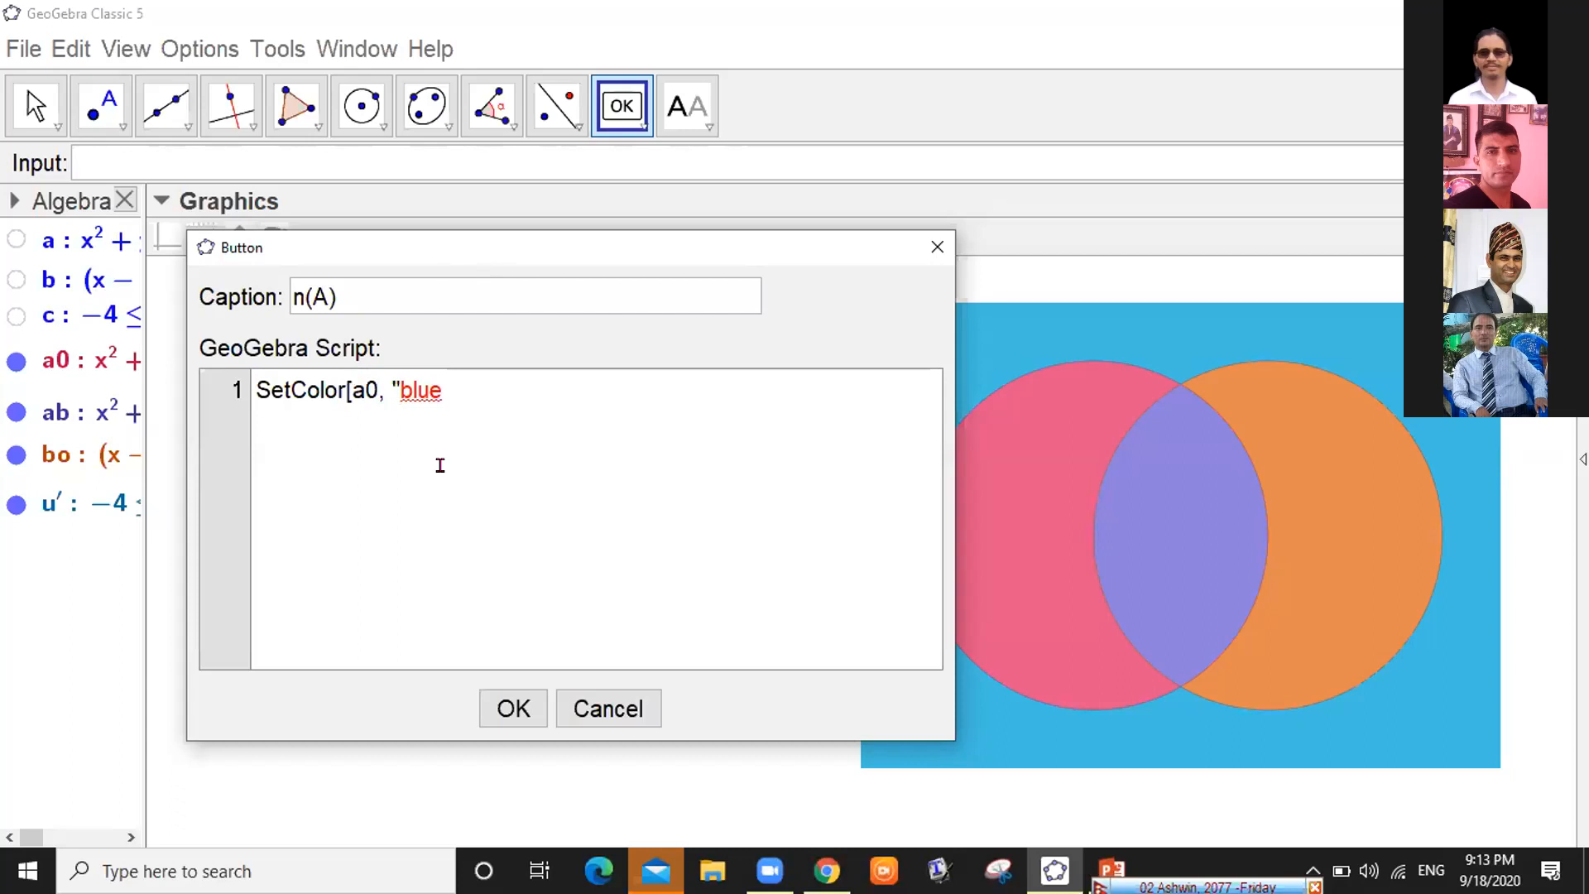
{"action": "key", "text": "End"}
{"action": "type", "text": "\""}
{"action": "type", "text": "]"}
Start a second line and copy the SetColor[a0, "blue"] command
{"action": "key", "text": "Return"}
{"action": "left_click", "coordinate": [298, 382]}
{"action": "left_click_drag", "start_coordinate": [248, 381], "coordinate": [479, 388]}
{"action": "key", "text": "ctrl+c"}
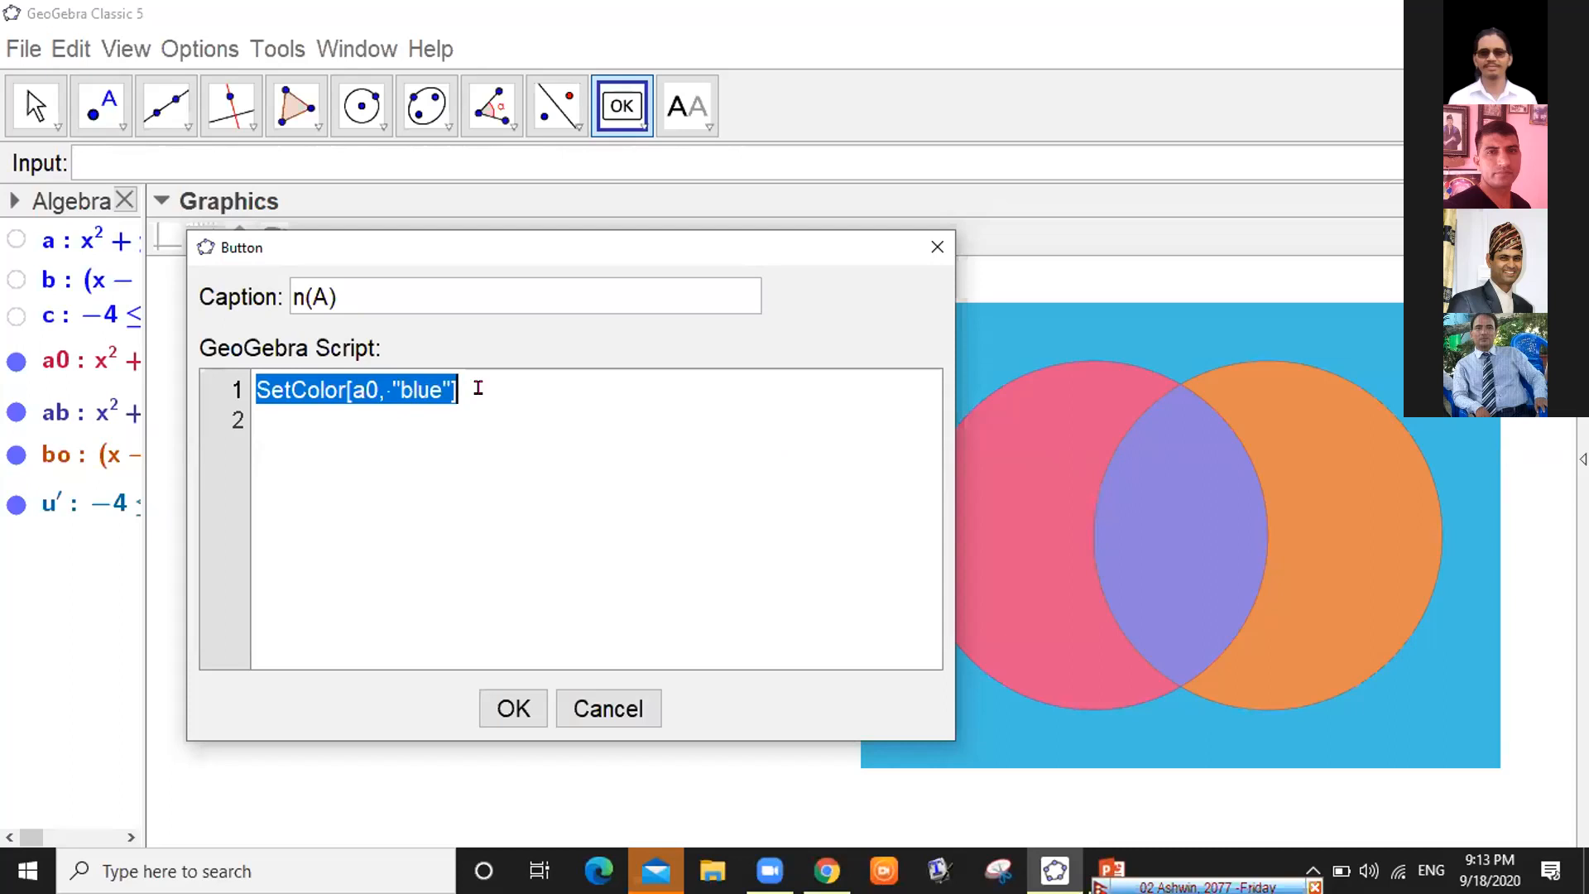
{"action": "key", "text": "Down"}
Paste the SetColor[a0, "blue"] line three more times, fixing stray duplicates, for four identical lines
{"action": "key", "text": "Return"}
{"action": "key", "text": "BackSpace"}
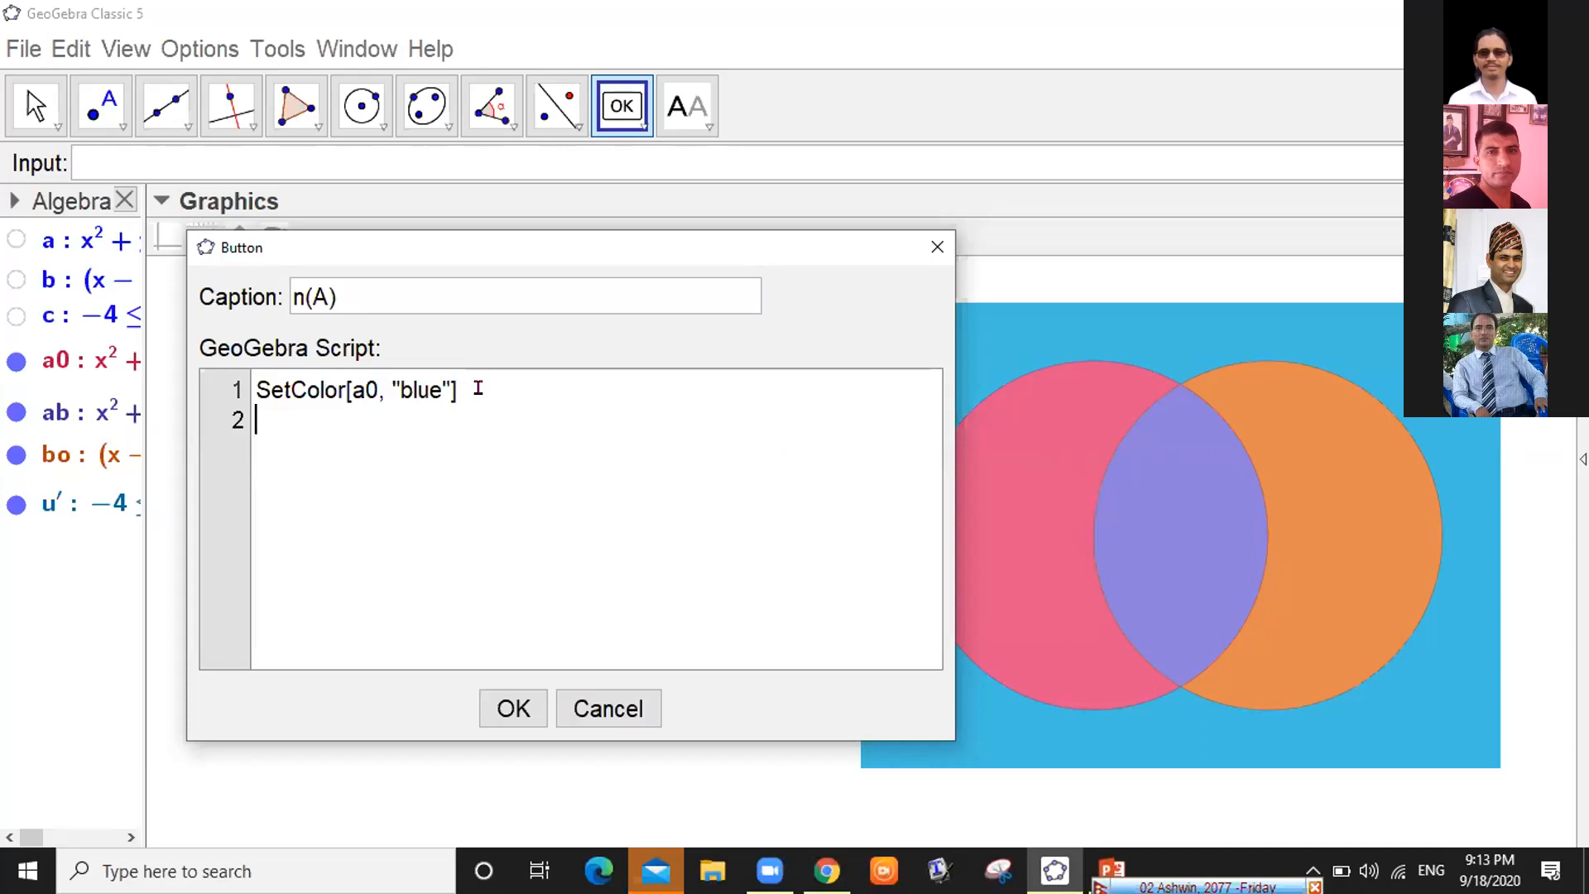
{"action": "key", "text": "ctrl+v"}
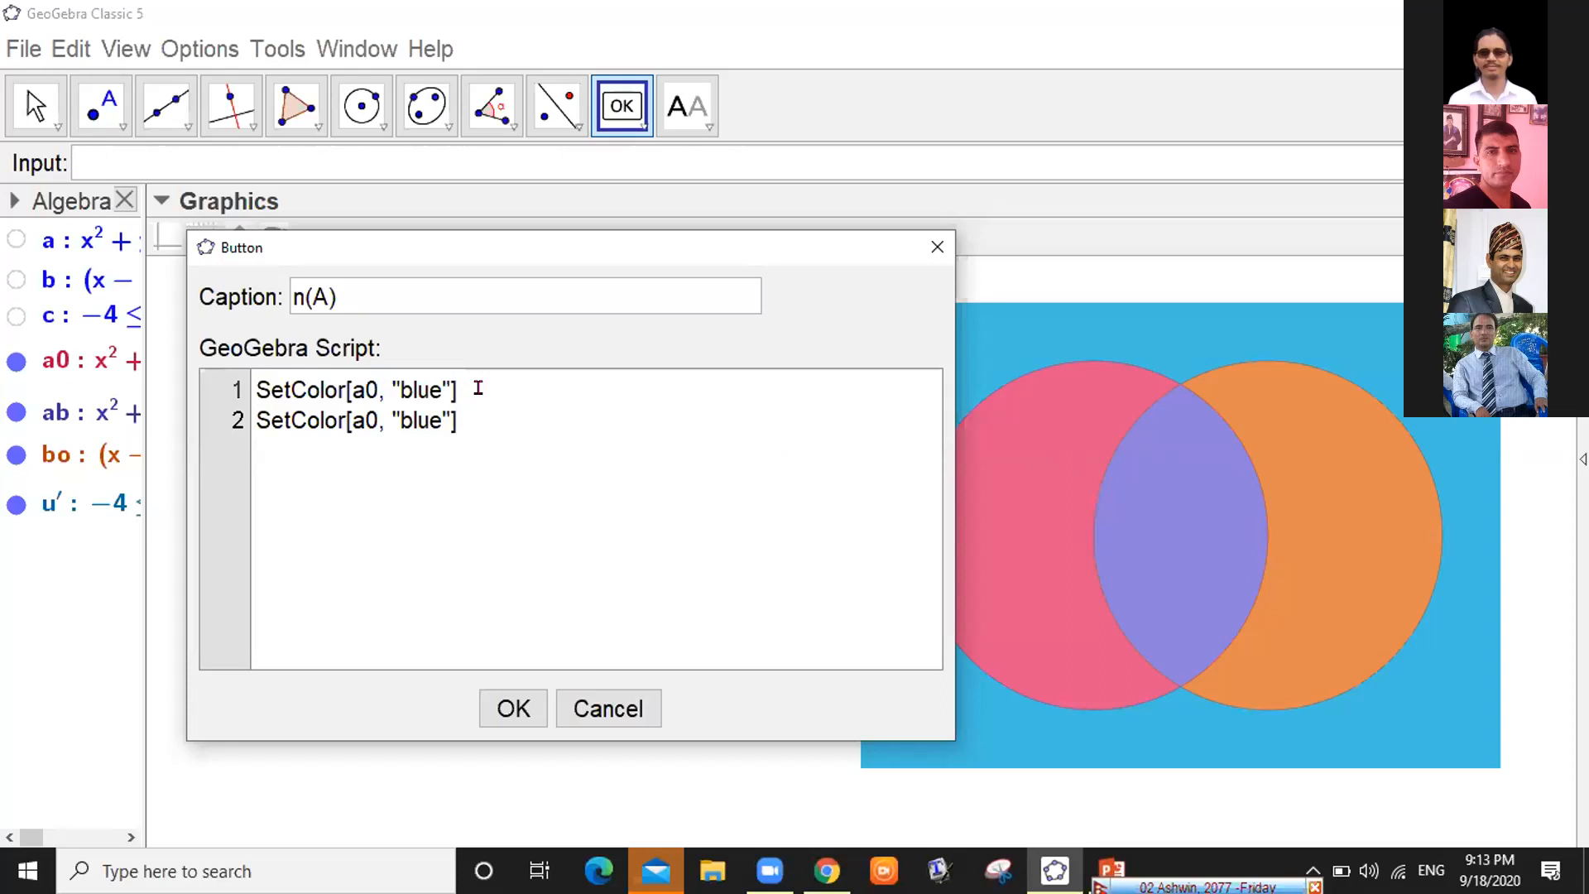
{"action": "key", "text": "ctrl+v"}
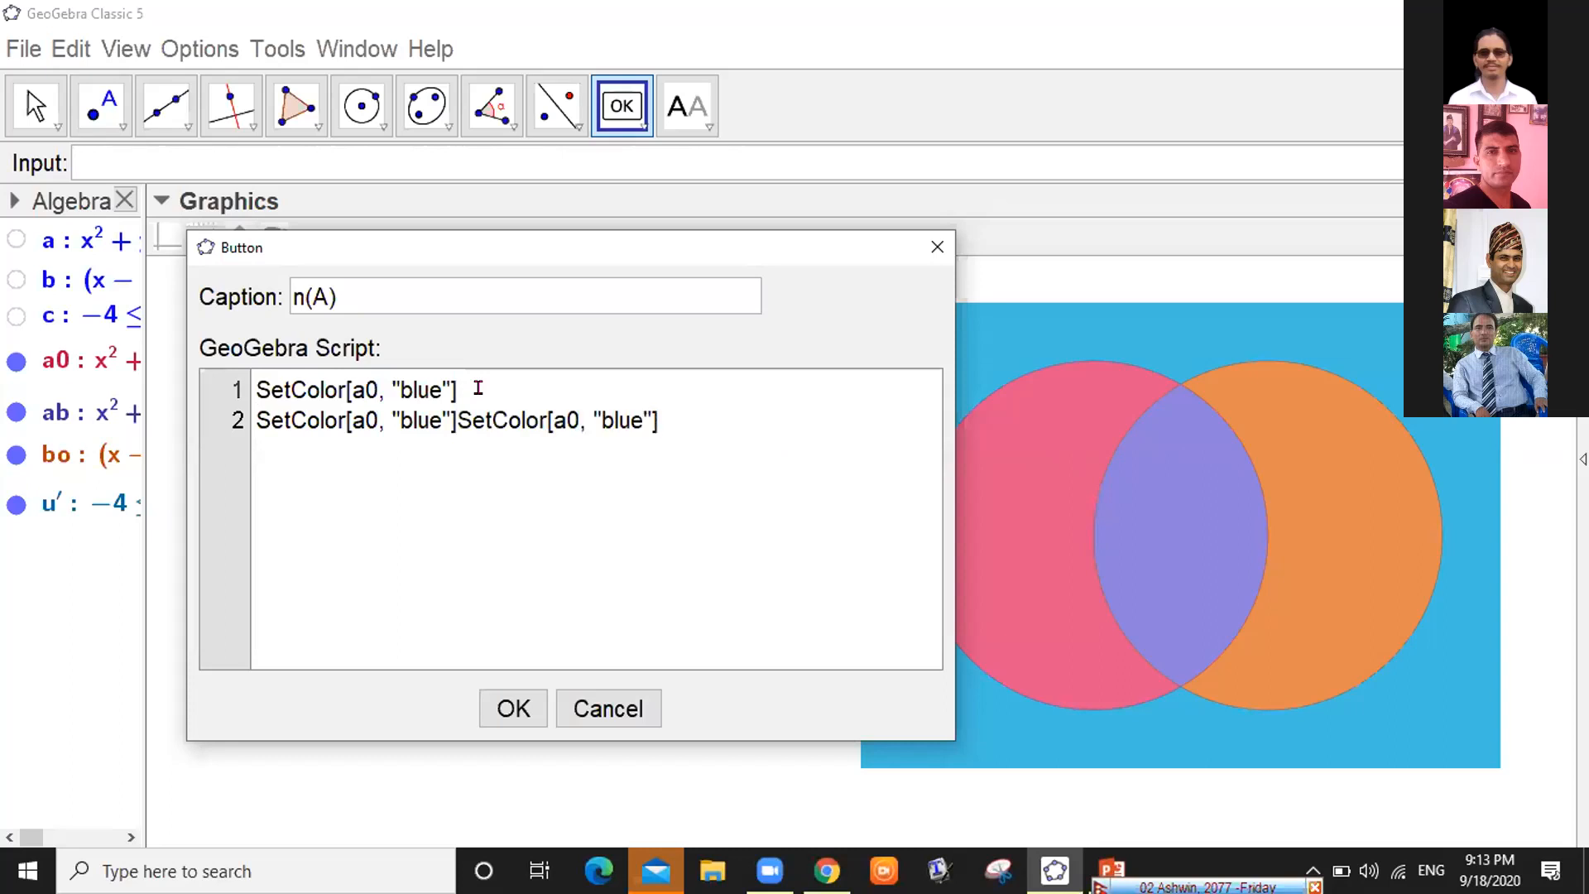
{"action": "key", "text": "BackSpace"}
{"action": "key", "text": "BackSpace"}
{"action": "key", "text": "BackSpace"}
{"action": "key", "text": "BackSpace"}
{"action": "key", "text": "BackSpace"}
{"action": "key", "text": "BackSpace"}
{"action": "key", "text": "BackSpace"}
{"action": "key", "text": "BackSpace"}
{"action": "key", "text": "BackSpace"}
{"action": "key", "text": "BackSpace"}
{"action": "key", "text": "BackSpace"}
{"action": "key", "text": "BackSpace"}
{"action": "key", "text": "BackSpace"}
{"action": "key", "text": "BackSpace"}
{"action": "key", "text": "BackSpace"}
{"action": "key", "text": "BackSpace"}
{"action": "key", "text": "BackSpace"}
{"action": "key", "text": "BackSpace"}
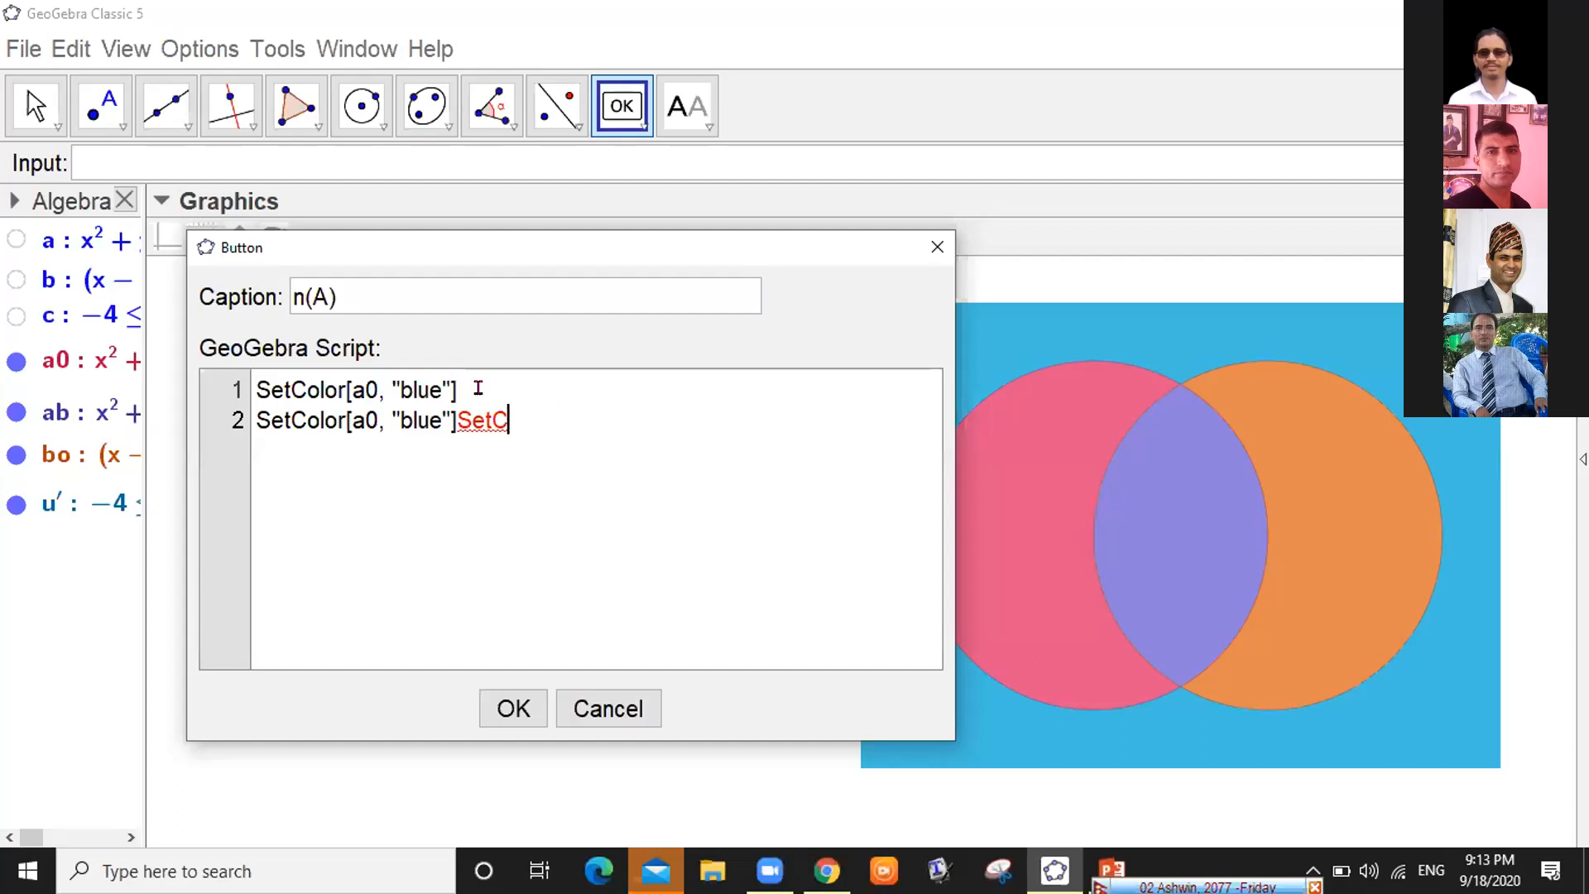
{"action": "key", "text": "BackSpace"}
{"action": "key", "text": "BackSpace"}
{"action": "key", "text": "Return"}
{"action": "key", "text": "ctrl+v"}
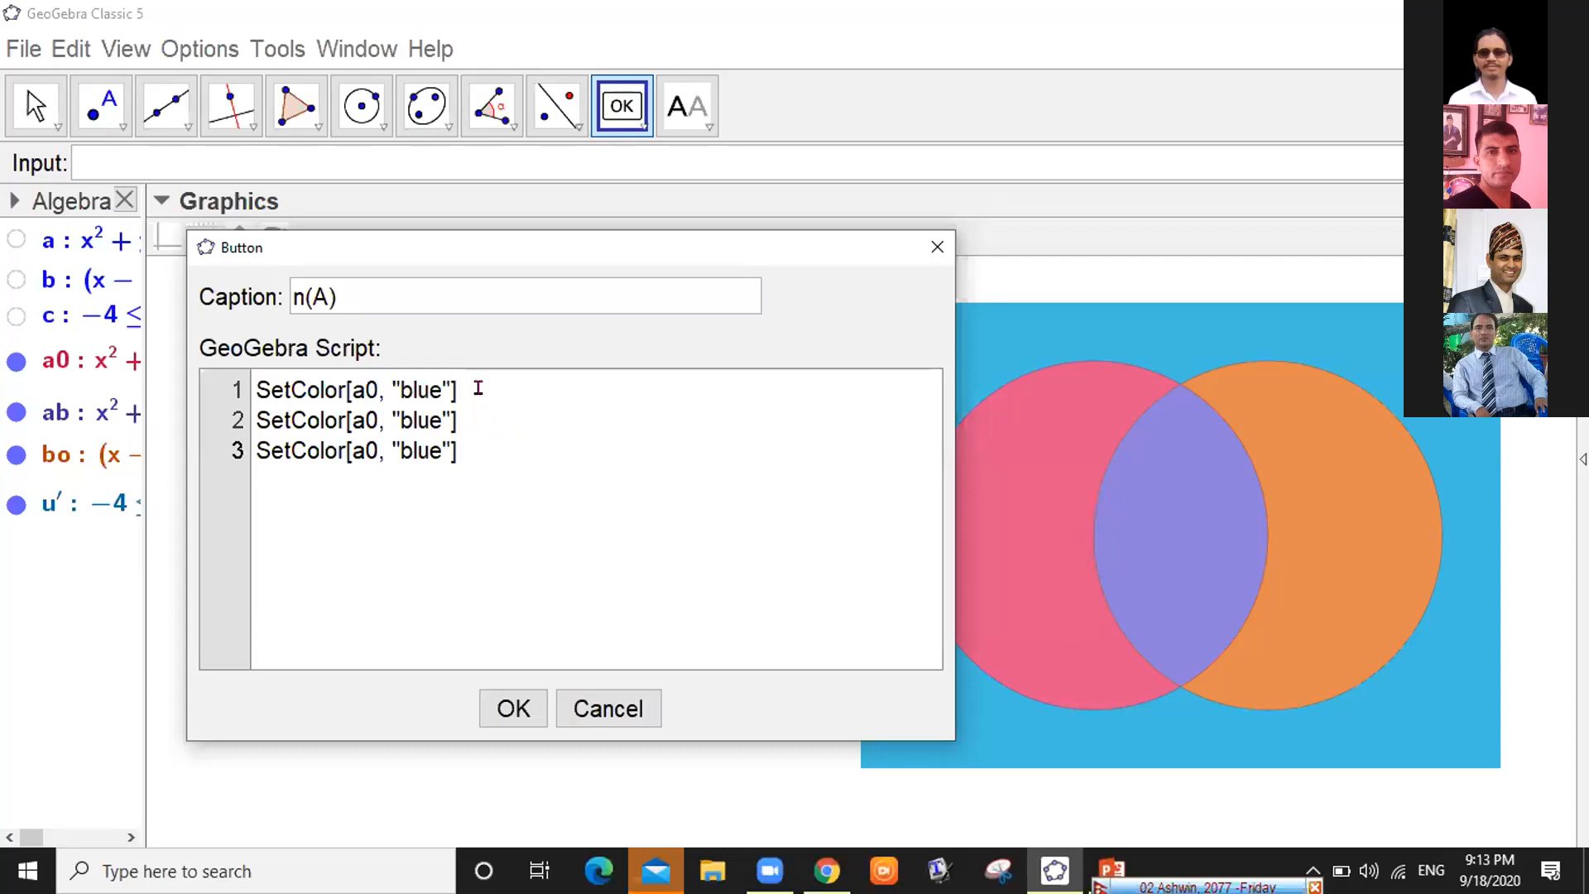
{"action": "key", "text": "Return"}
{"action": "key", "text": "ctrl+v"}
{"action": "left_click", "coordinate": [495, 388]}
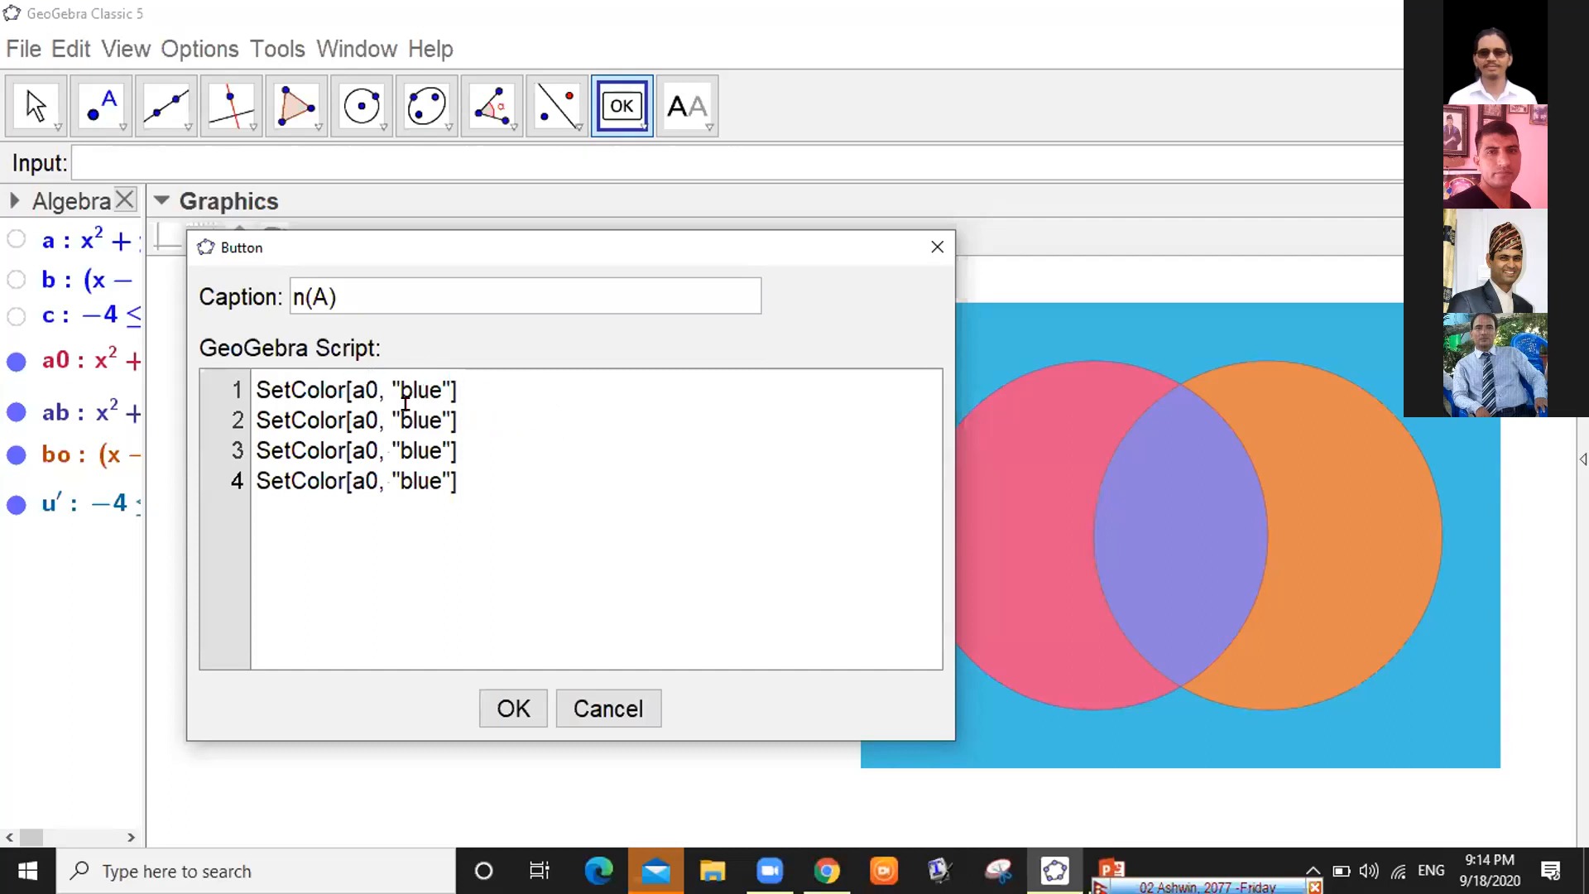
Change line 2 to SetColor[ab, "blue"] and line 3 to SetColor[bo, "white"]
{"action": "left_click", "coordinate": [367, 410]}
{"action": "key", "text": "BackSpace"}
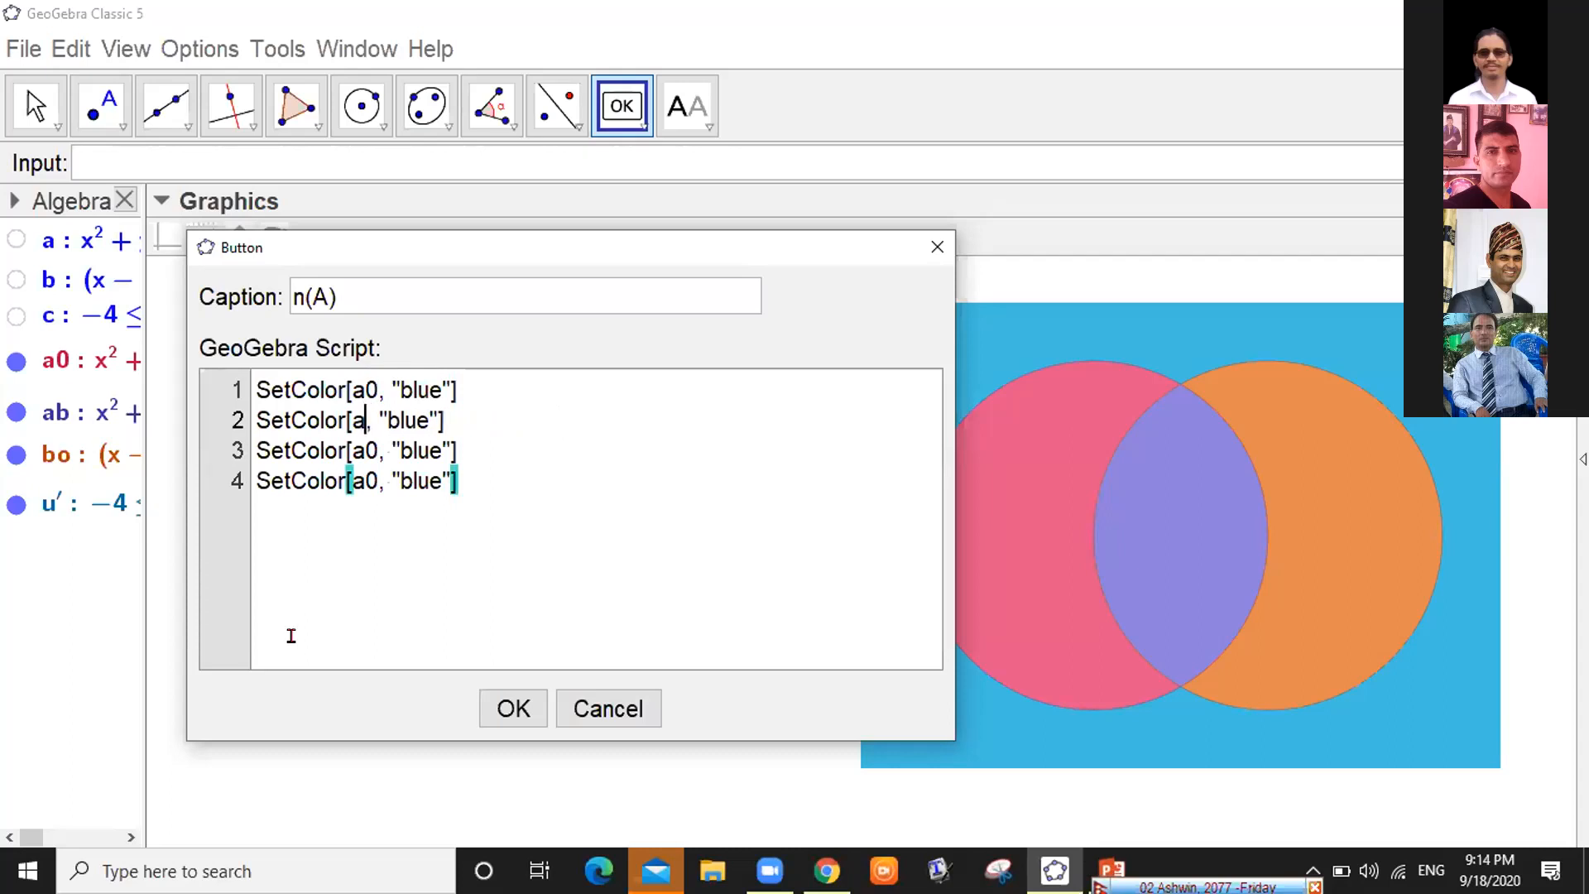
{"action": "type", "text": "b"}
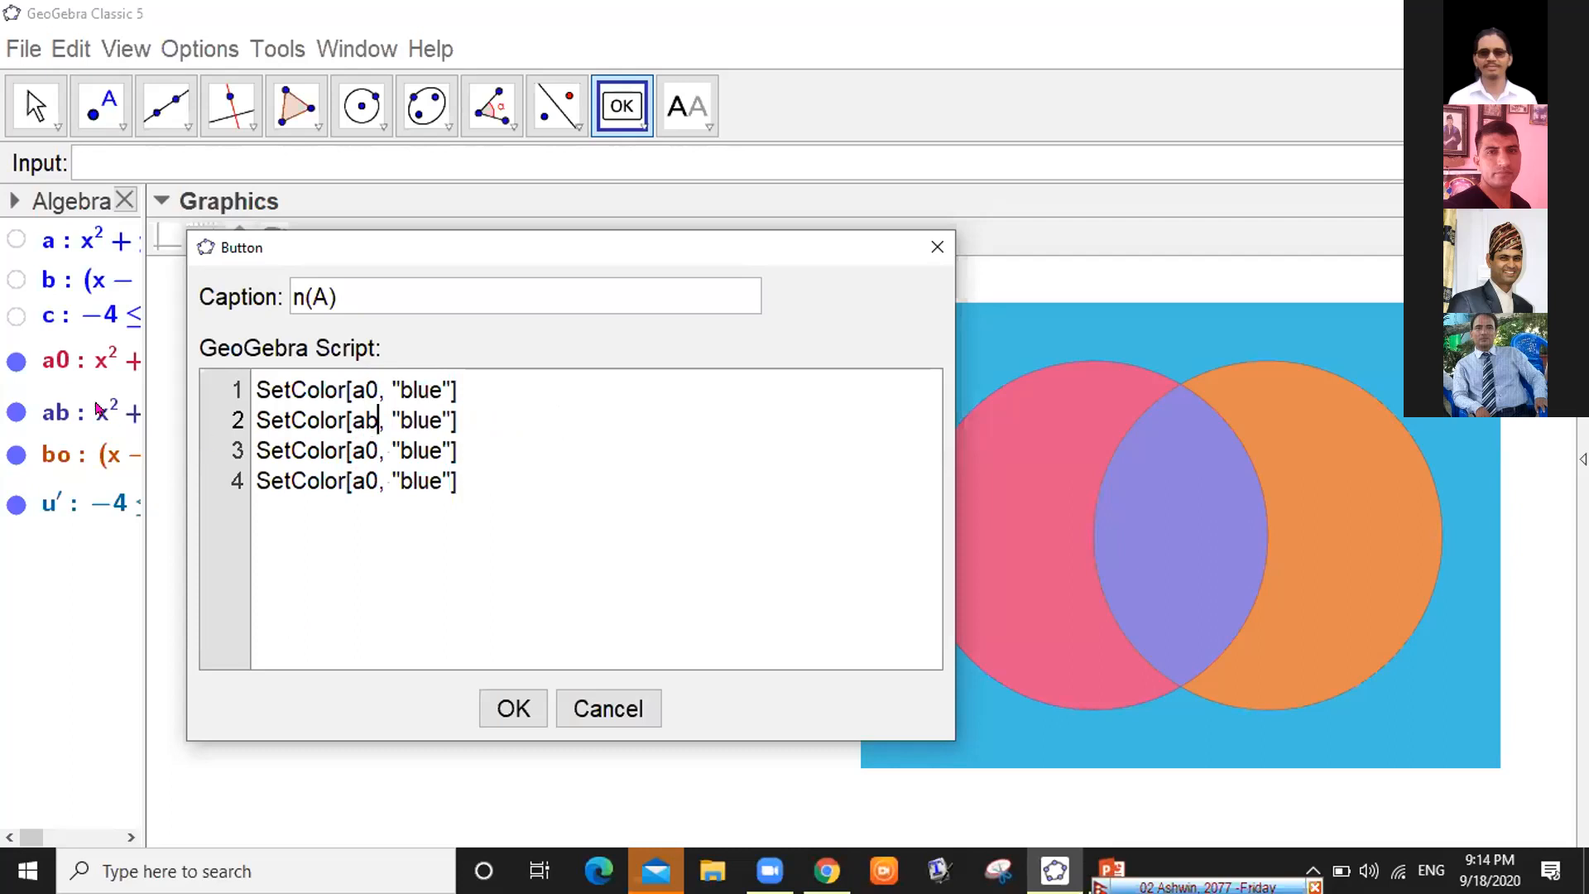
{"action": "key", "text": "Down"}
{"action": "key", "text": "BackSpace"}
{"action": "key", "text": "BackSpace"}
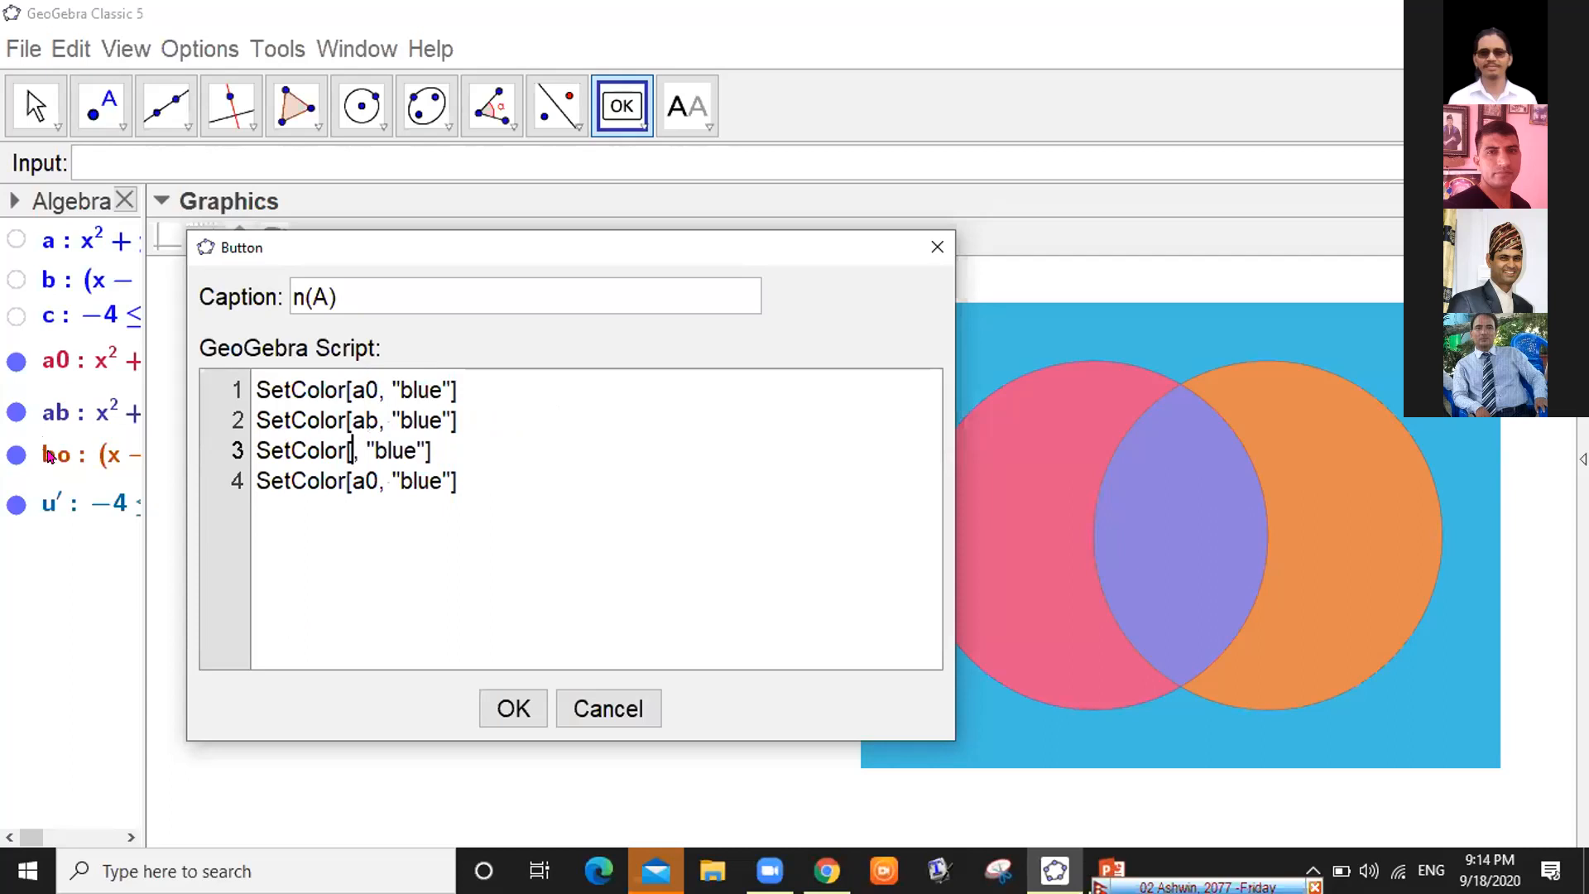
{"action": "type", "text": "bo"}
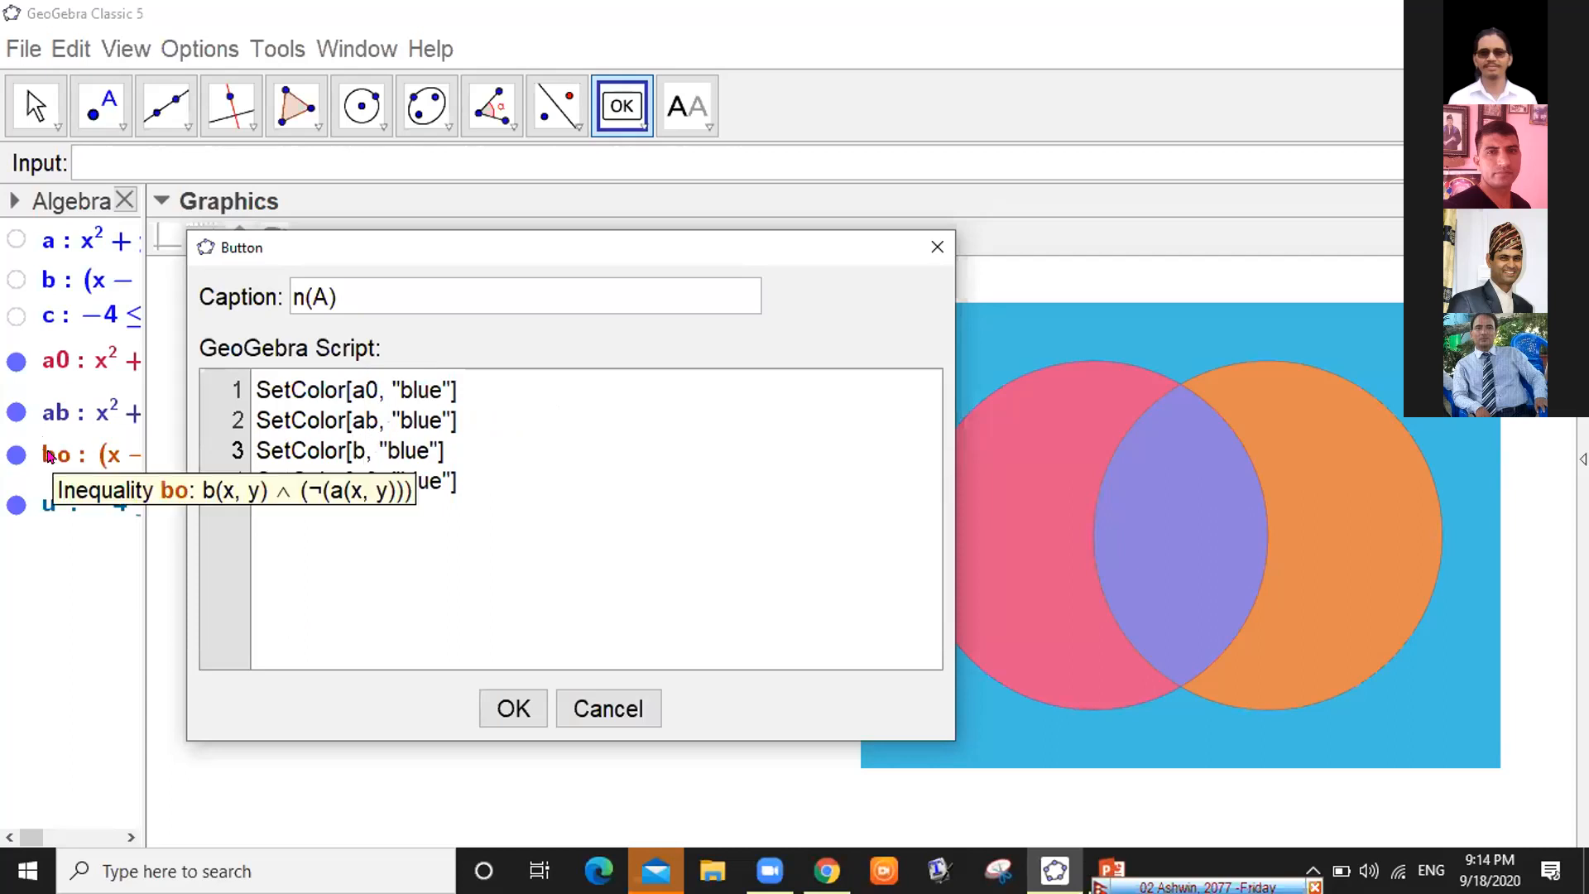
{"action": "key", "text": "Right"}
{"action": "key", "text": "Right"}
{"action": "key", "text": "Right"}
{"action": "key", "text": "Right"}
{"action": "key", "text": "Right"}
{"action": "key", "text": "Right"}
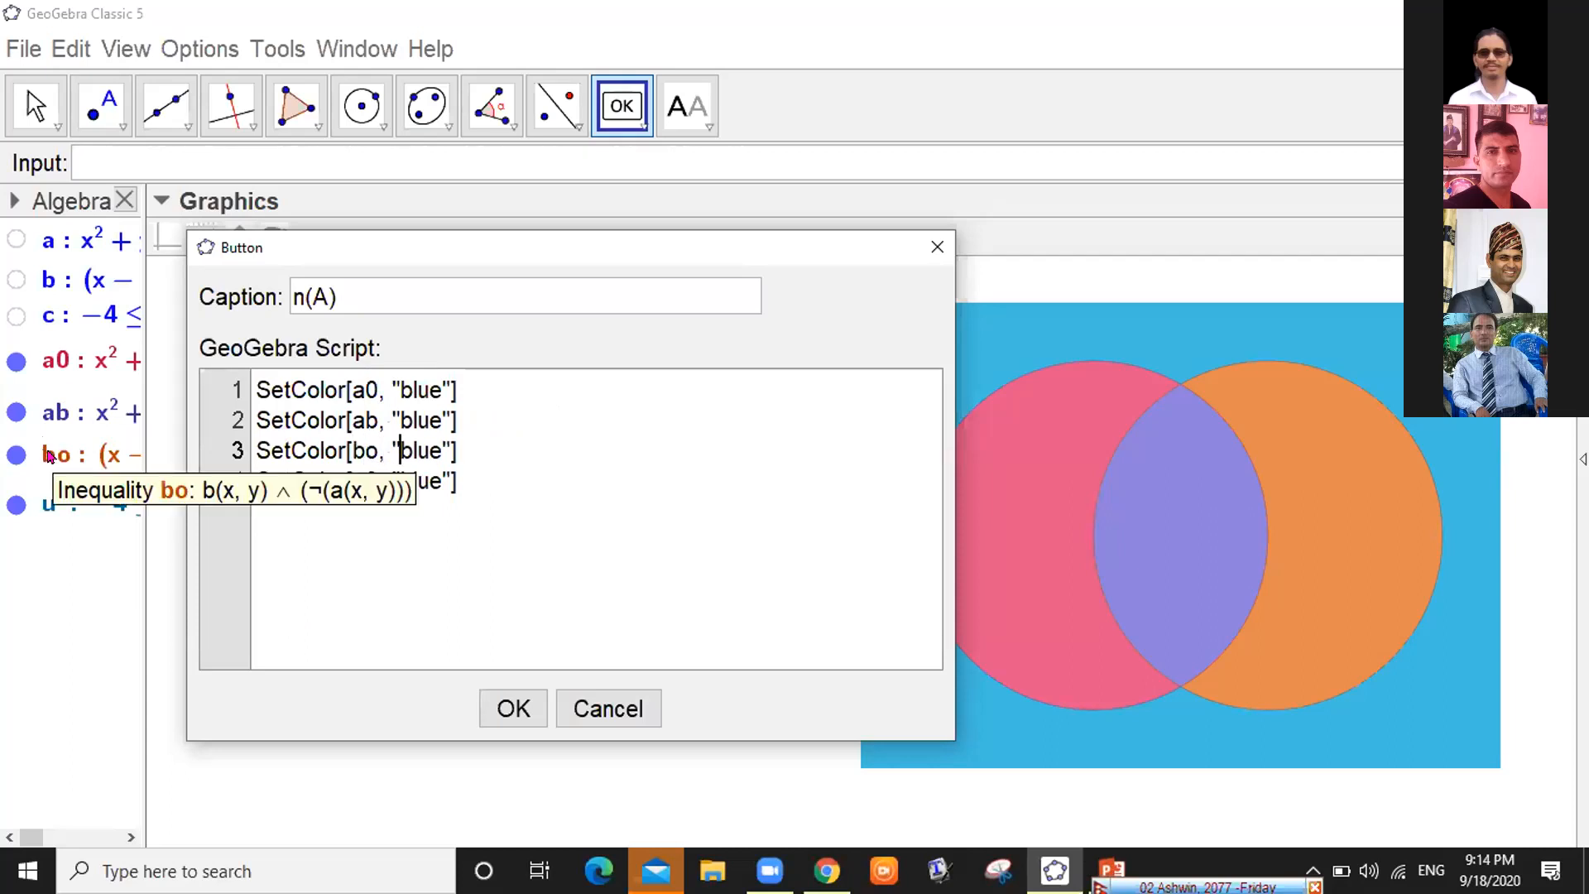
{"action": "key", "text": "Right"}
{"action": "key", "text": "BackSpace"}
{"action": "key", "text": "BackSpace"}
{"action": "key", "text": "BackSpace"}
{"action": "key", "text": "BackSpace"}
{"action": "type", "text": "white"}
Change line 4 to SetColor[u', "white"] and move the Button dialog toward the upper left
{"action": "key", "text": "Down"}
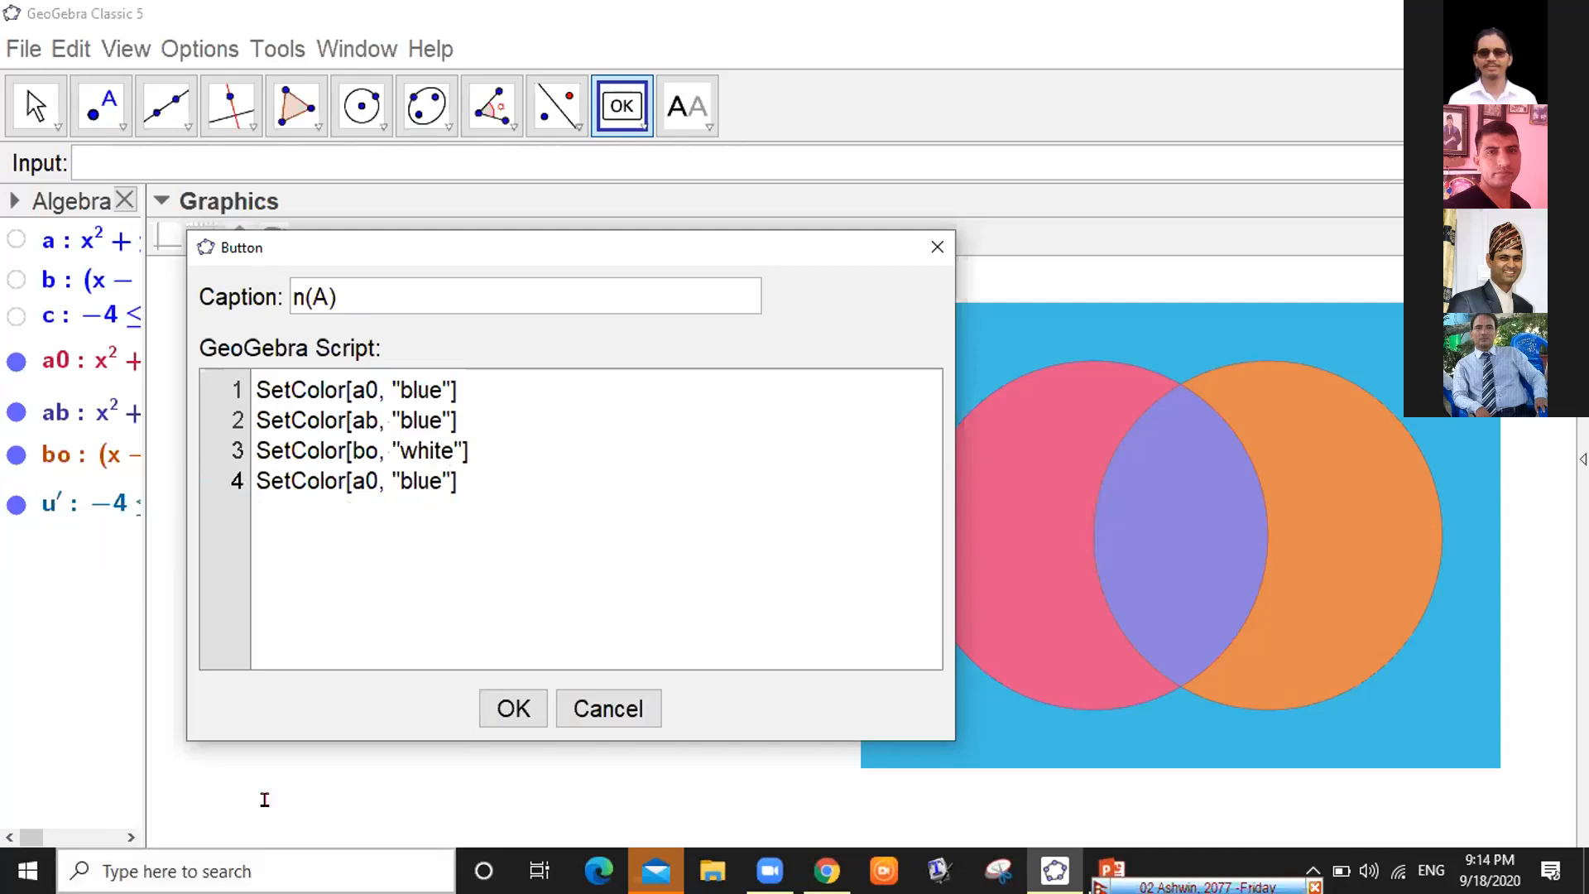
{"action": "key", "text": "BackSpace"}
{"action": "key", "text": "BackSpace"}
{"action": "key", "text": "BackSpace"}
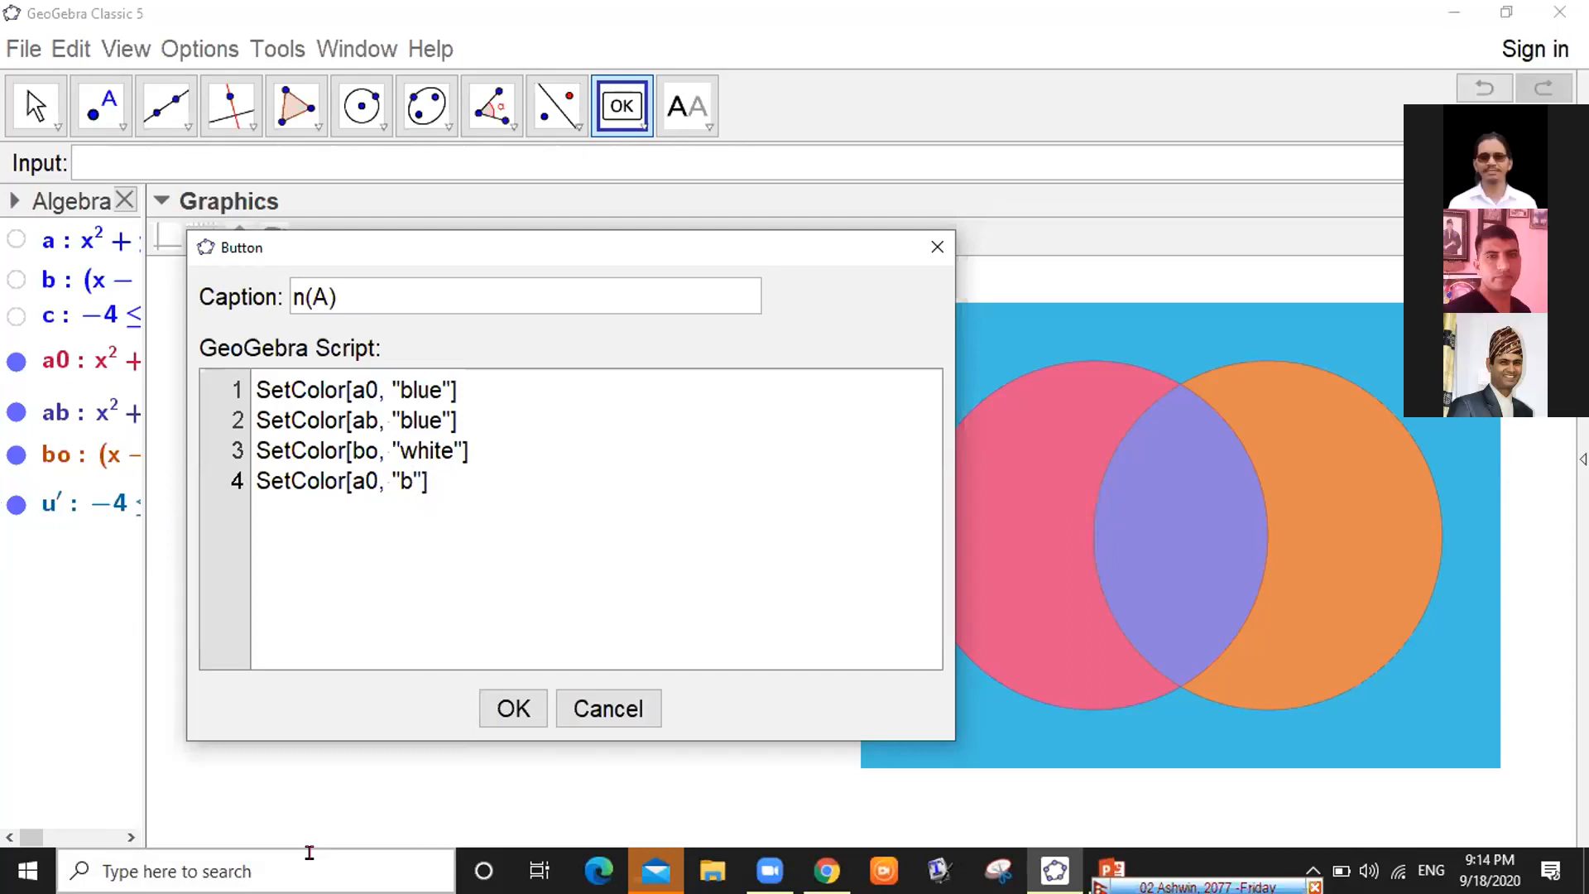
{"action": "key", "text": "BackSpace"}
{"action": "type", "text": "white"}
{"action": "key", "text": "Left"}
{"action": "key", "text": "Left"}
{"action": "key", "text": "Left"}
{"action": "key", "text": "Left"}
{"action": "key", "text": "Left"}
{"action": "key", "text": "Left"}
{"action": "key", "text": "Left"}
{"action": "key", "text": "BackSpace"}
{"action": "key", "text": "BackSpace"}
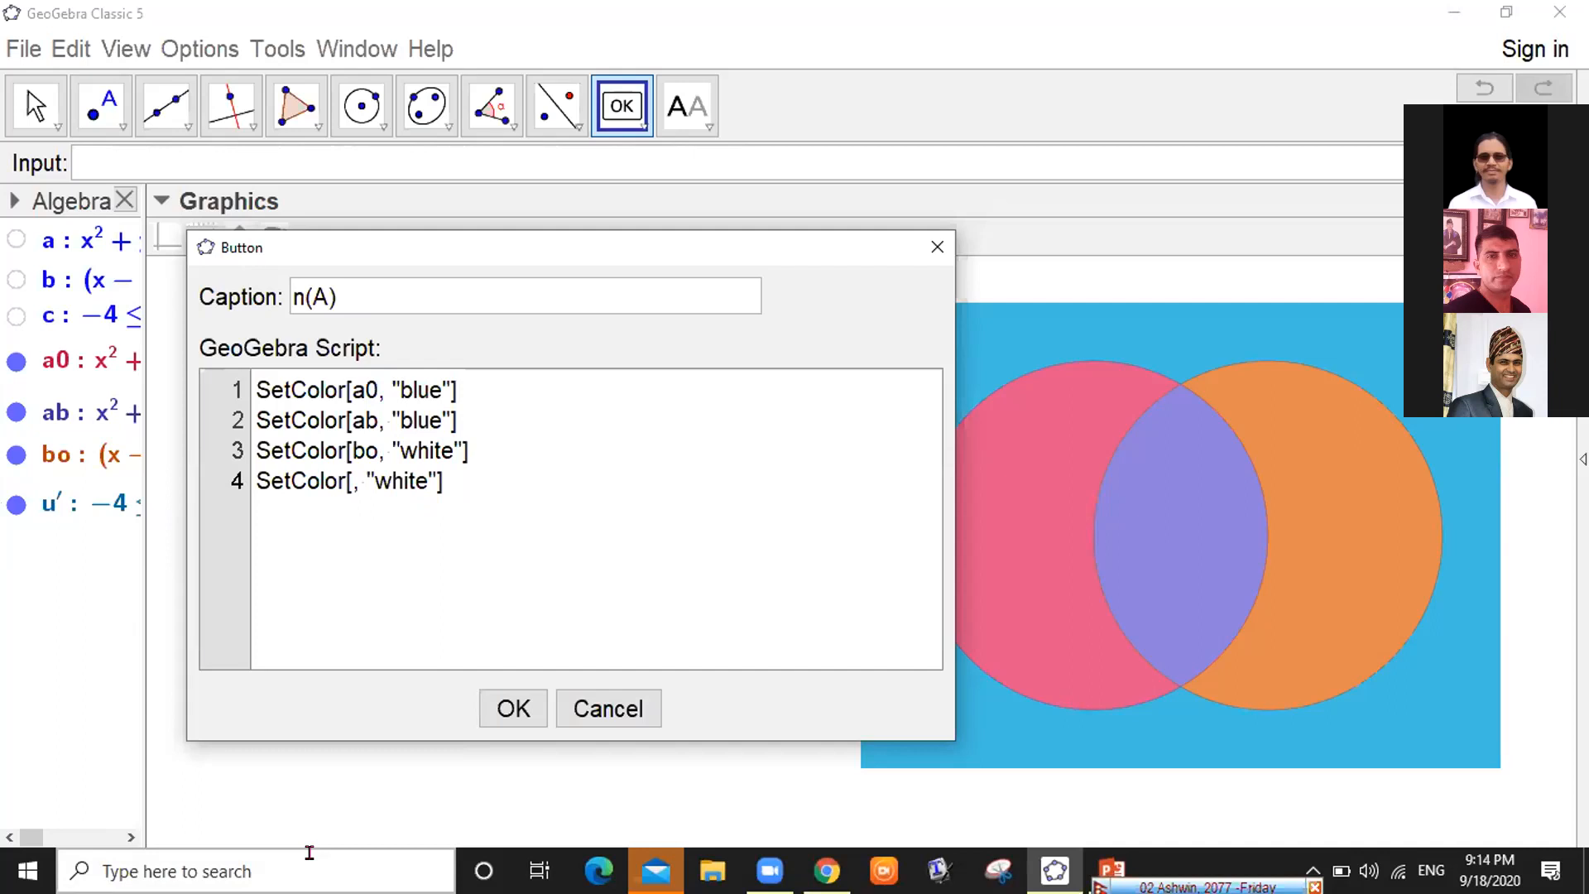
{"action": "type", "text": "u'"}
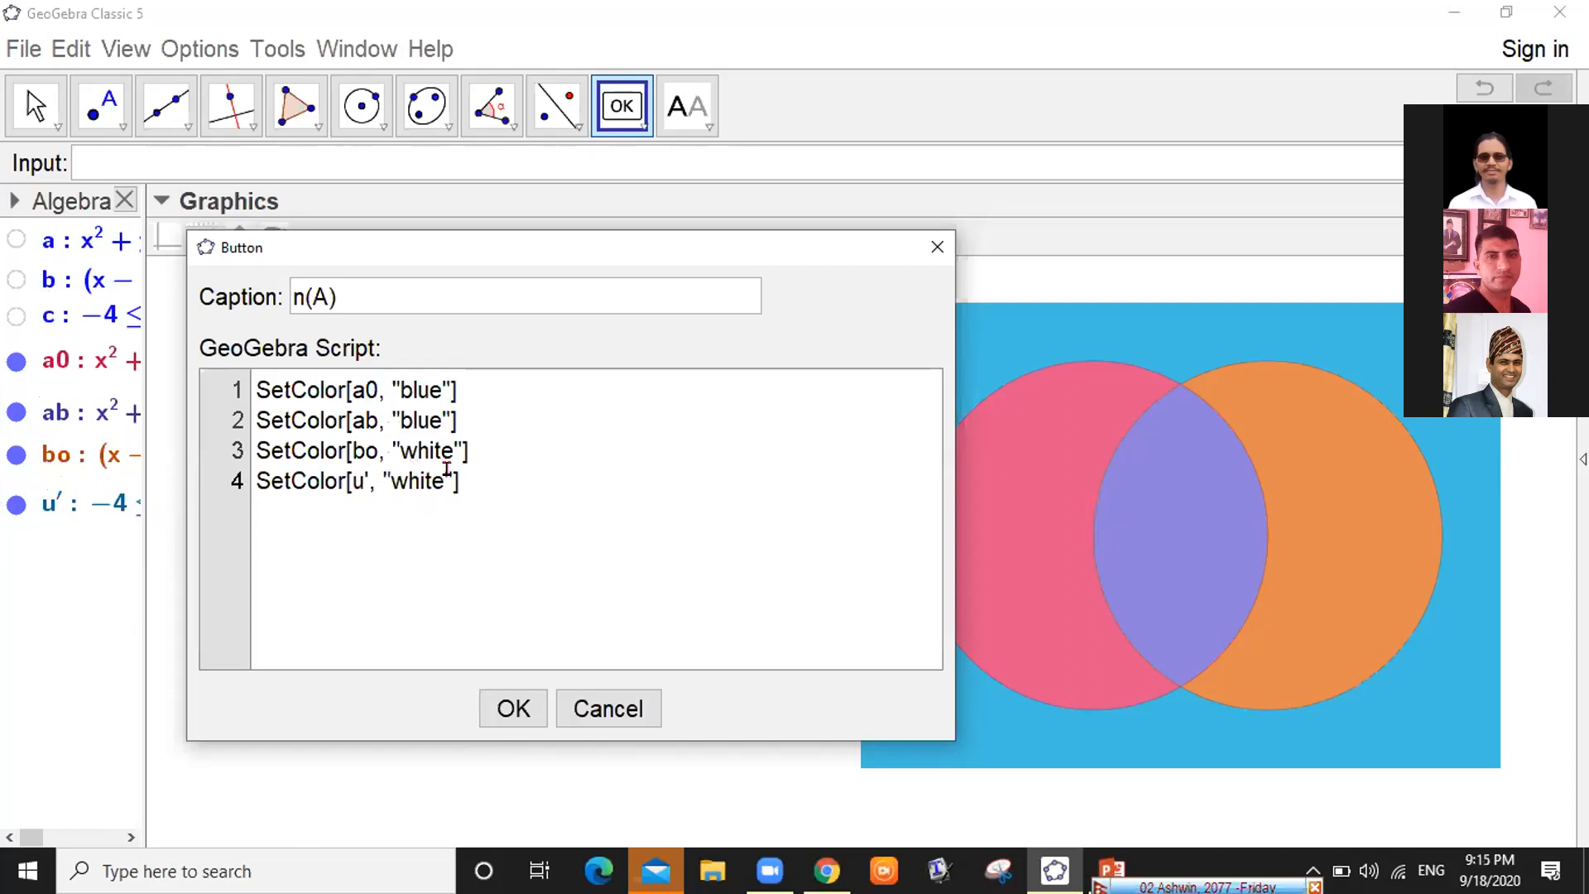
{"action": "left_click", "coordinate": [497, 487]}
{"action": "key", "text": "Up"}
{"action": "key", "text": "Up"}
{"action": "key", "text": "Up"}
{"action": "key", "text": "Up"}
{"action": "left_click_drag", "start_coordinate": [792, 240], "coordinate": [735, 36]}
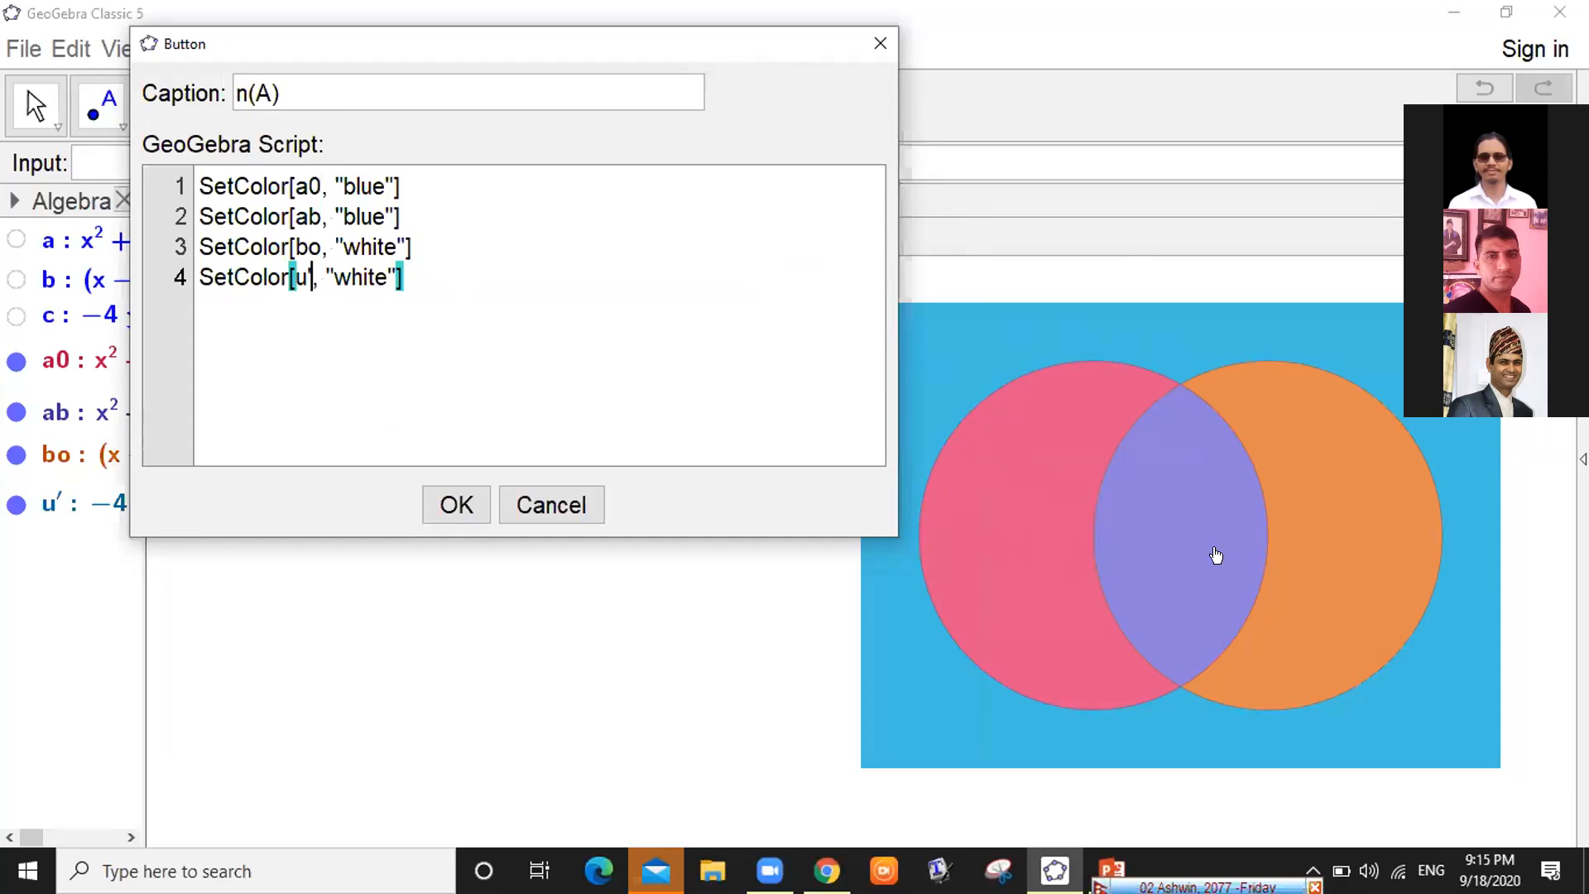
{"action": "left_click", "coordinate": [520, 248]}
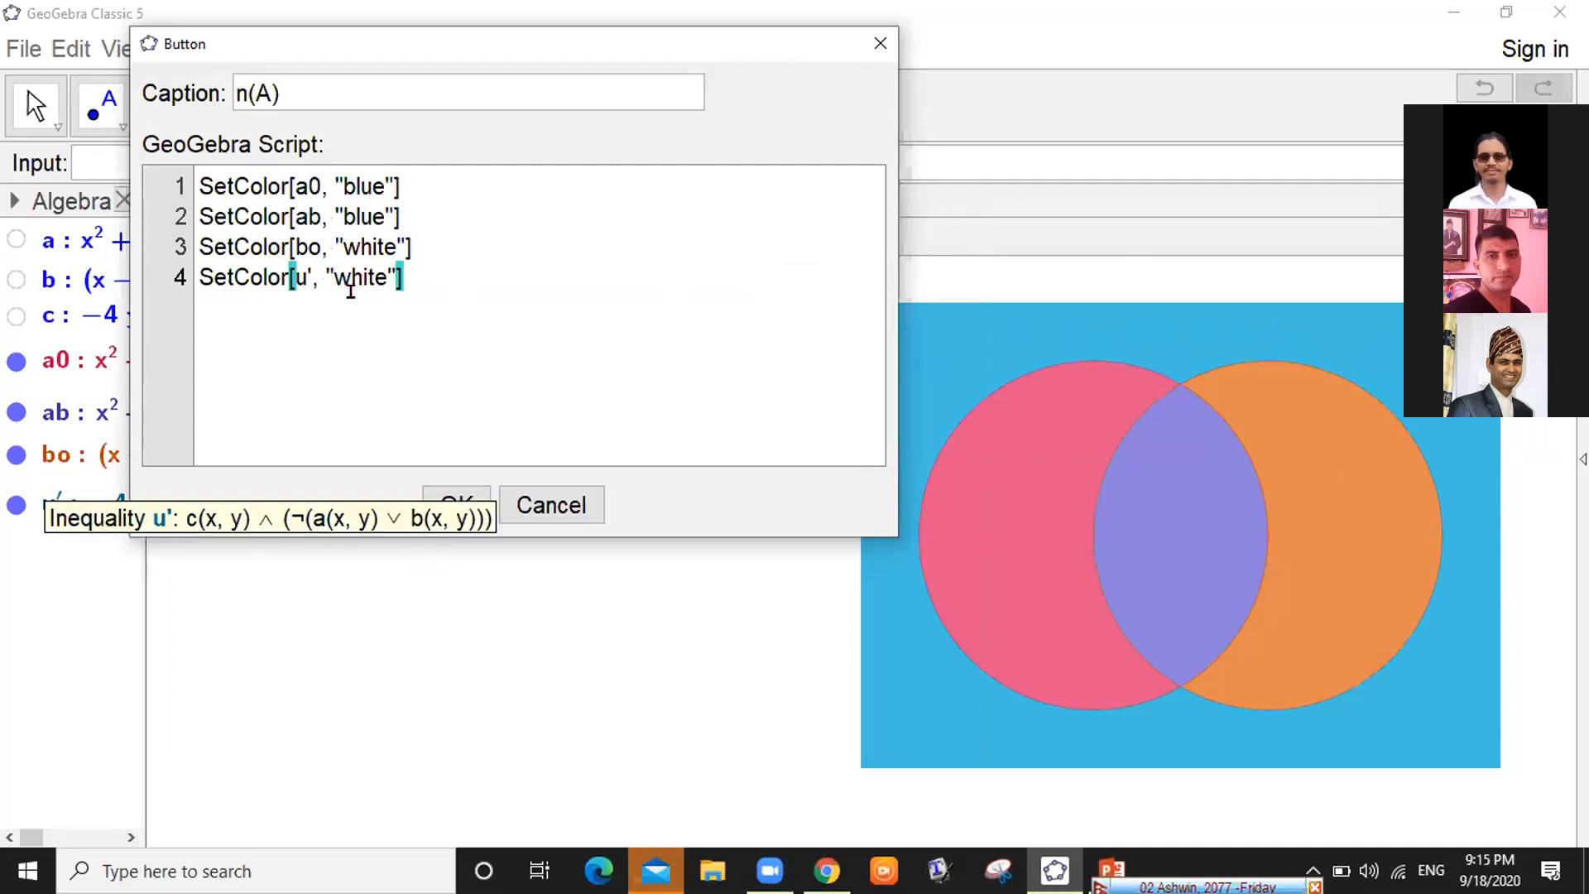
Create the n(A) button and click it to turn set A blue and the rest white
{"action": "left_click", "coordinate": [455, 505]}
{"action": "left_click", "coordinate": [448, 503]}
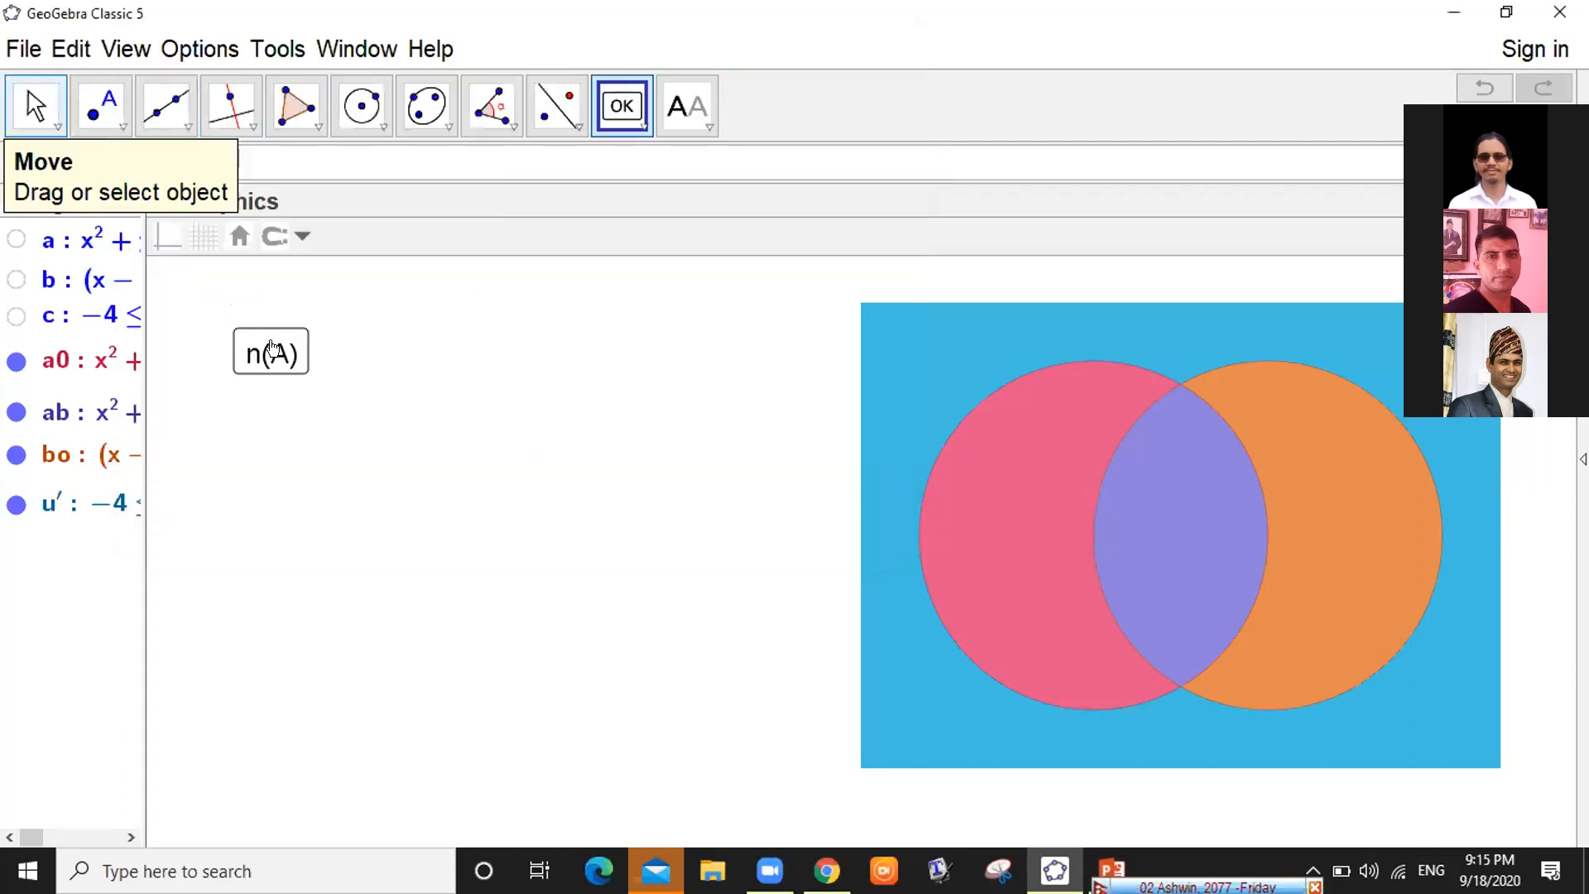
{"action": "key", "text": "Escape"}
{"action": "key", "text": "Down"}
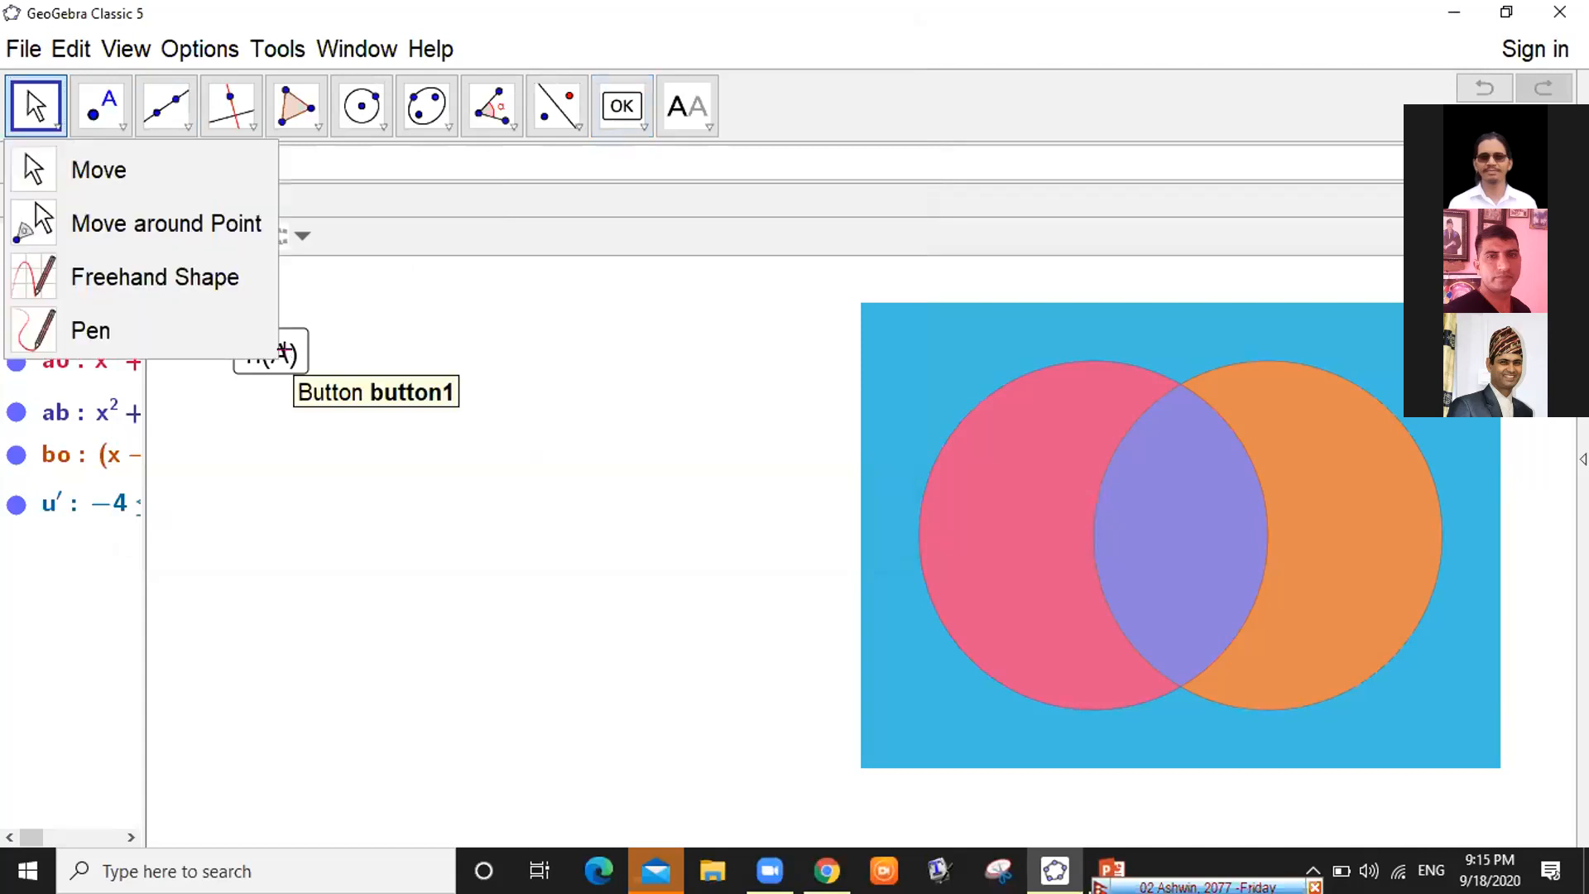
{"action": "left_click", "coordinate": [283, 352]}
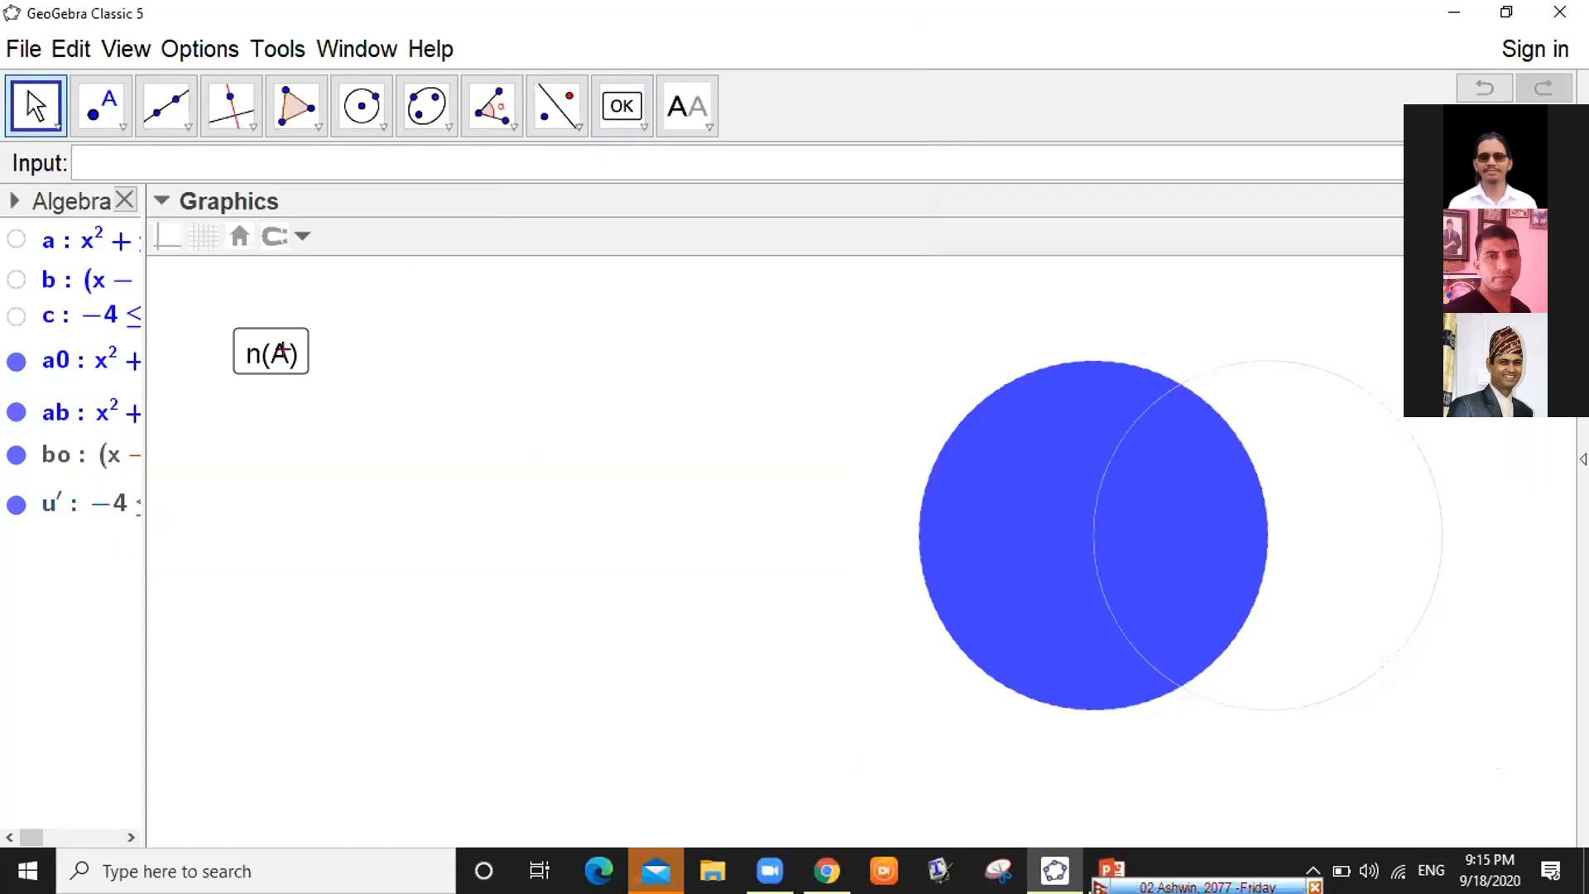
{"action": "left_click", "coordinate": [283, 351]}
{"action": "left_click", "coordinate": [642, 124]}
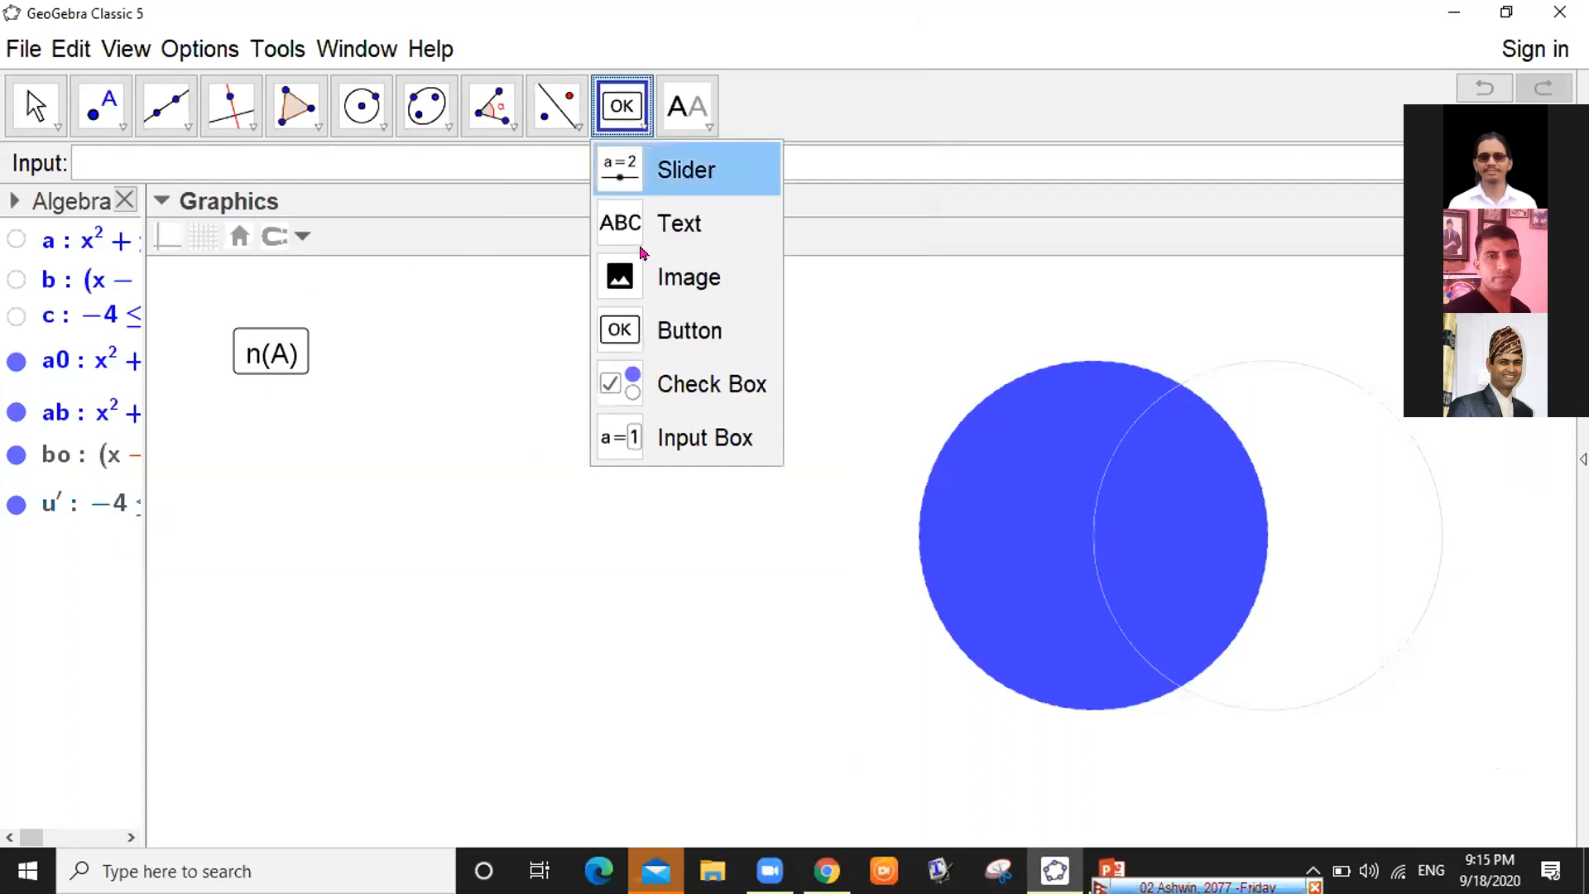
Place a button beside n(A) captioned n(B), then cancel that dialog
{"action": "left_click", "coordinate": [599, 321]}
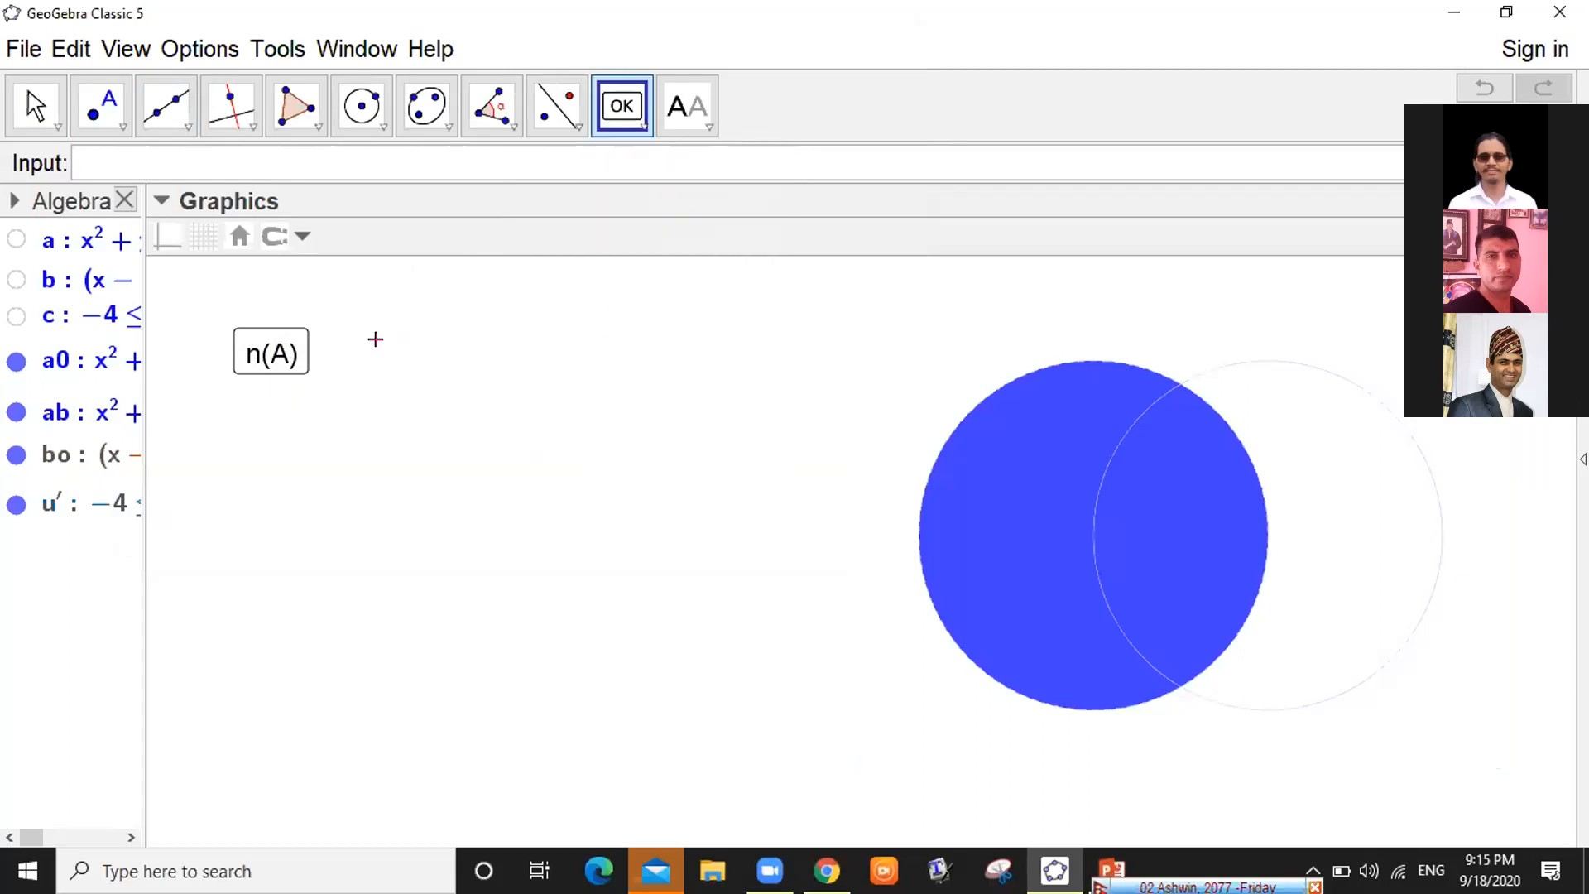
{"action": "left_click", "coordinate": [375, 339]}
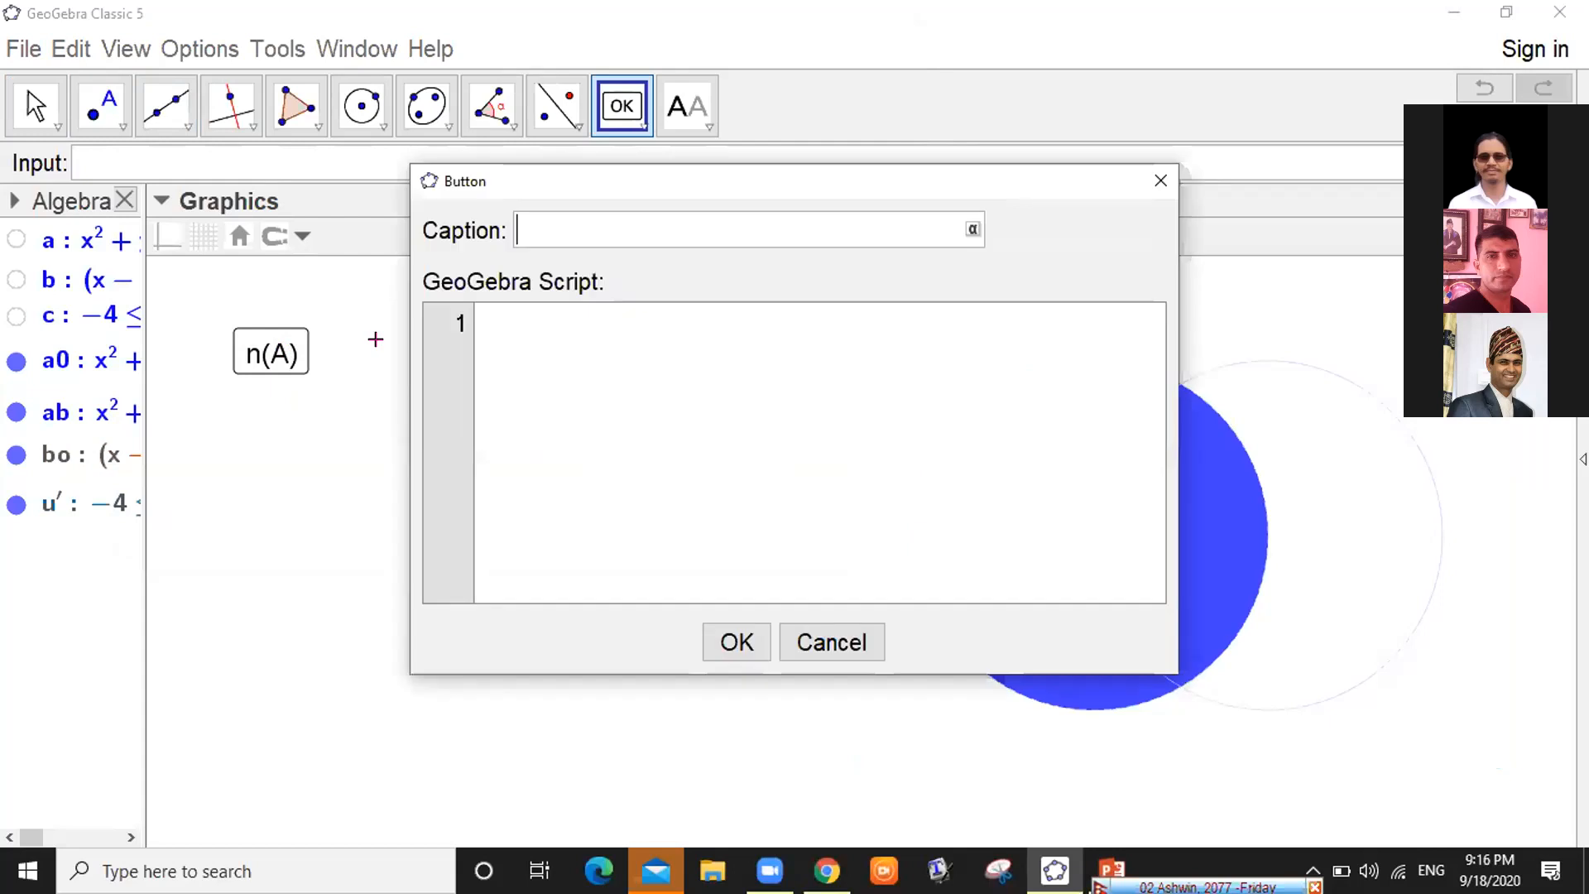
{"action": "type", "text": "n(B"}
{"action": "left_click", "coordinate": [1160, 185]}
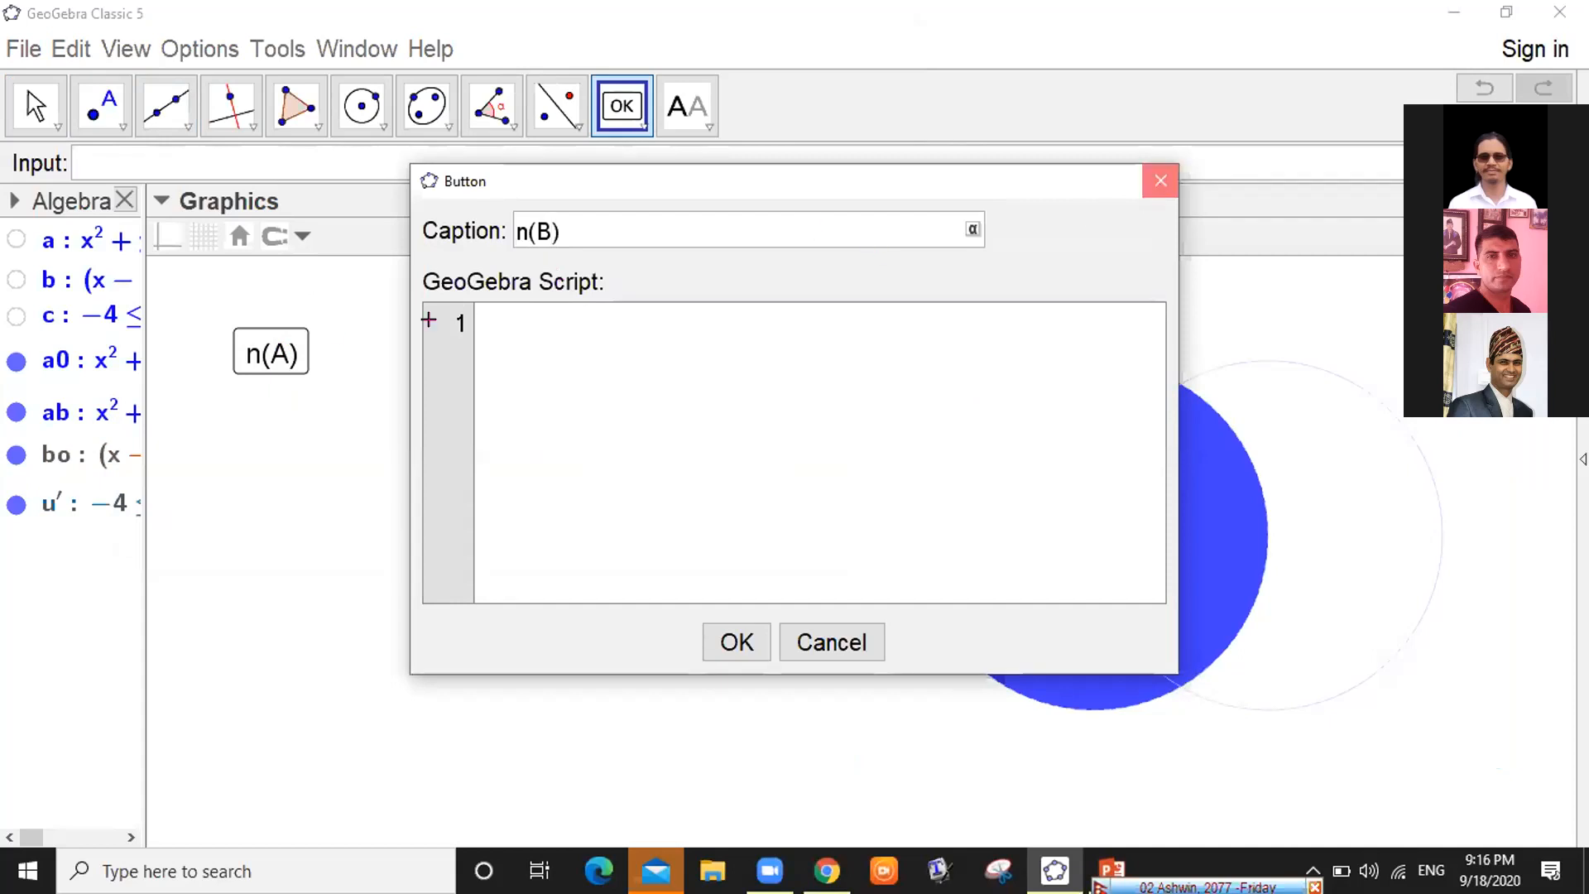
Place another button near n(A), caption it n(B), and move into its script box
{"action": "left_click", "coordinate": [272, 355]}
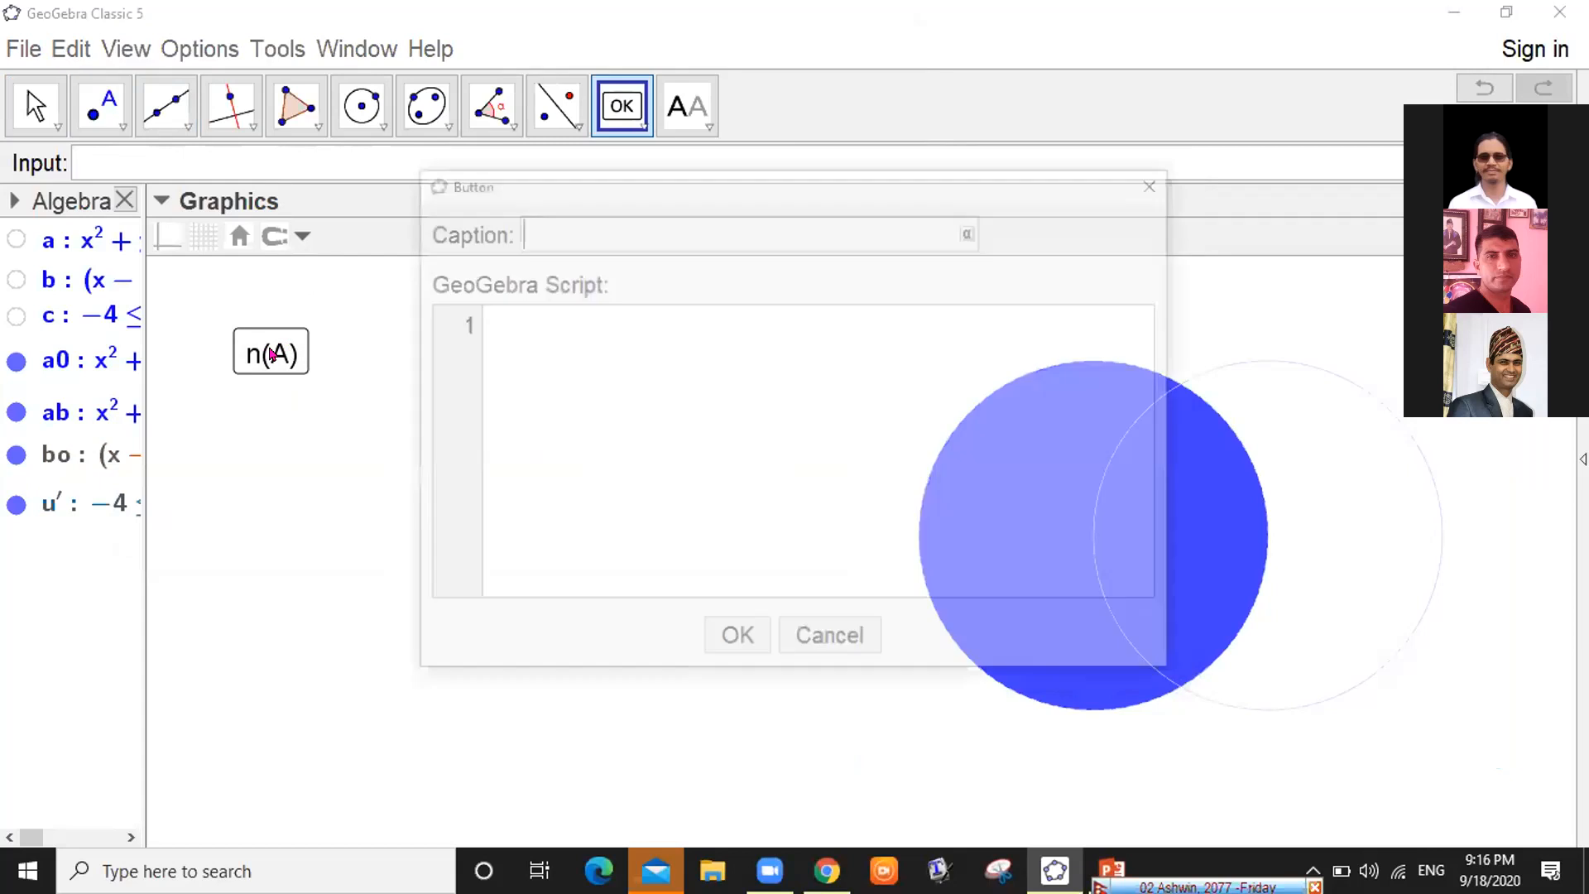
{"action": "right_click", "coordinate": [397, 610]}
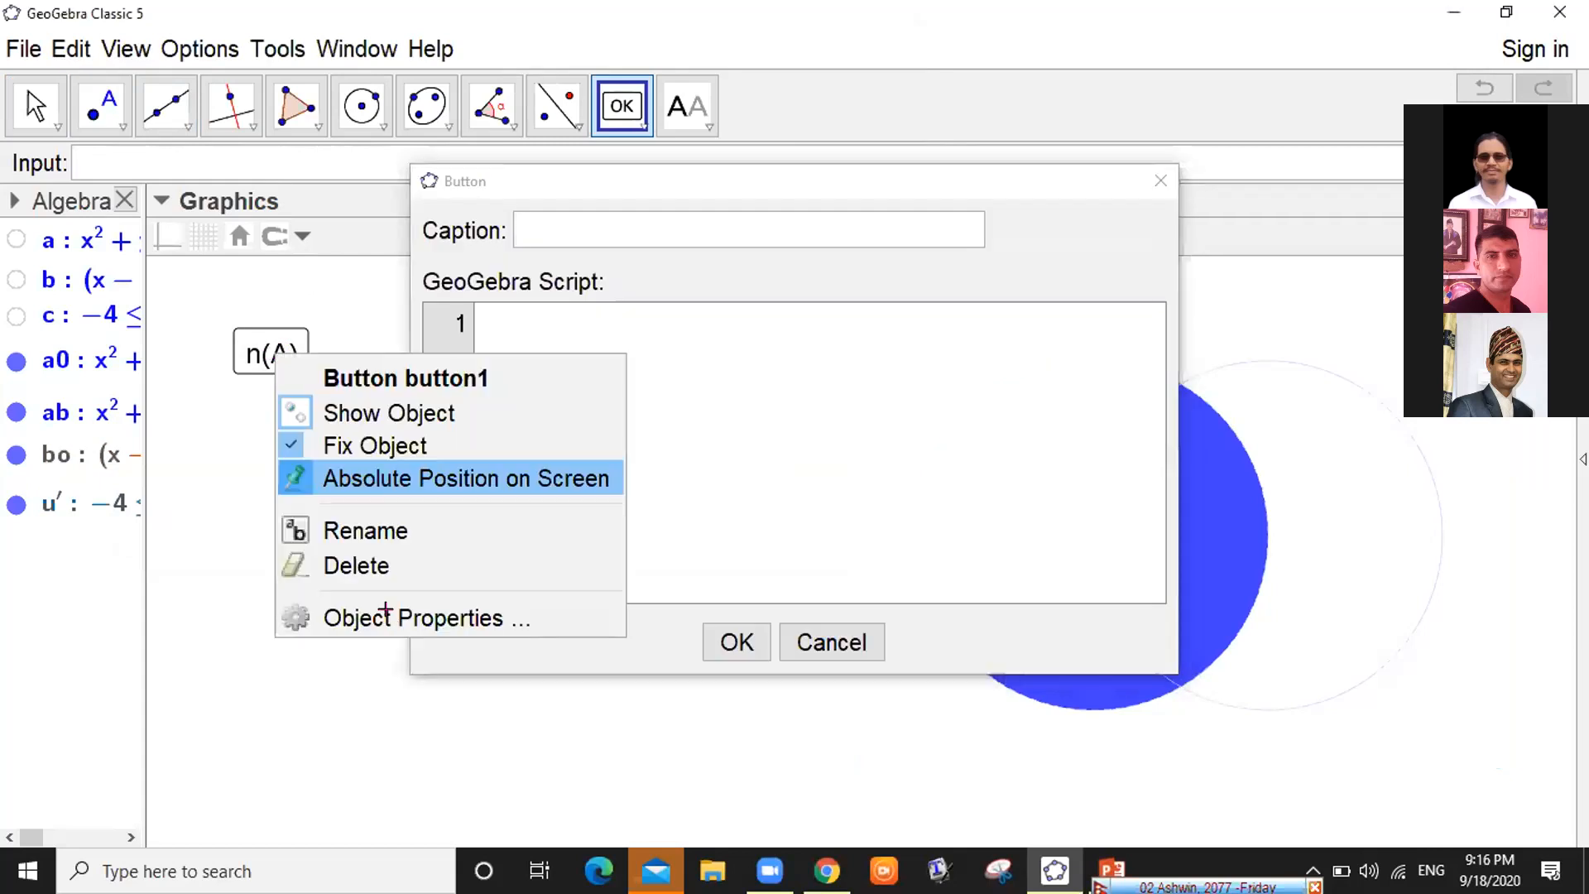
{"action": "left_click", "coordinate": [379, 613]}
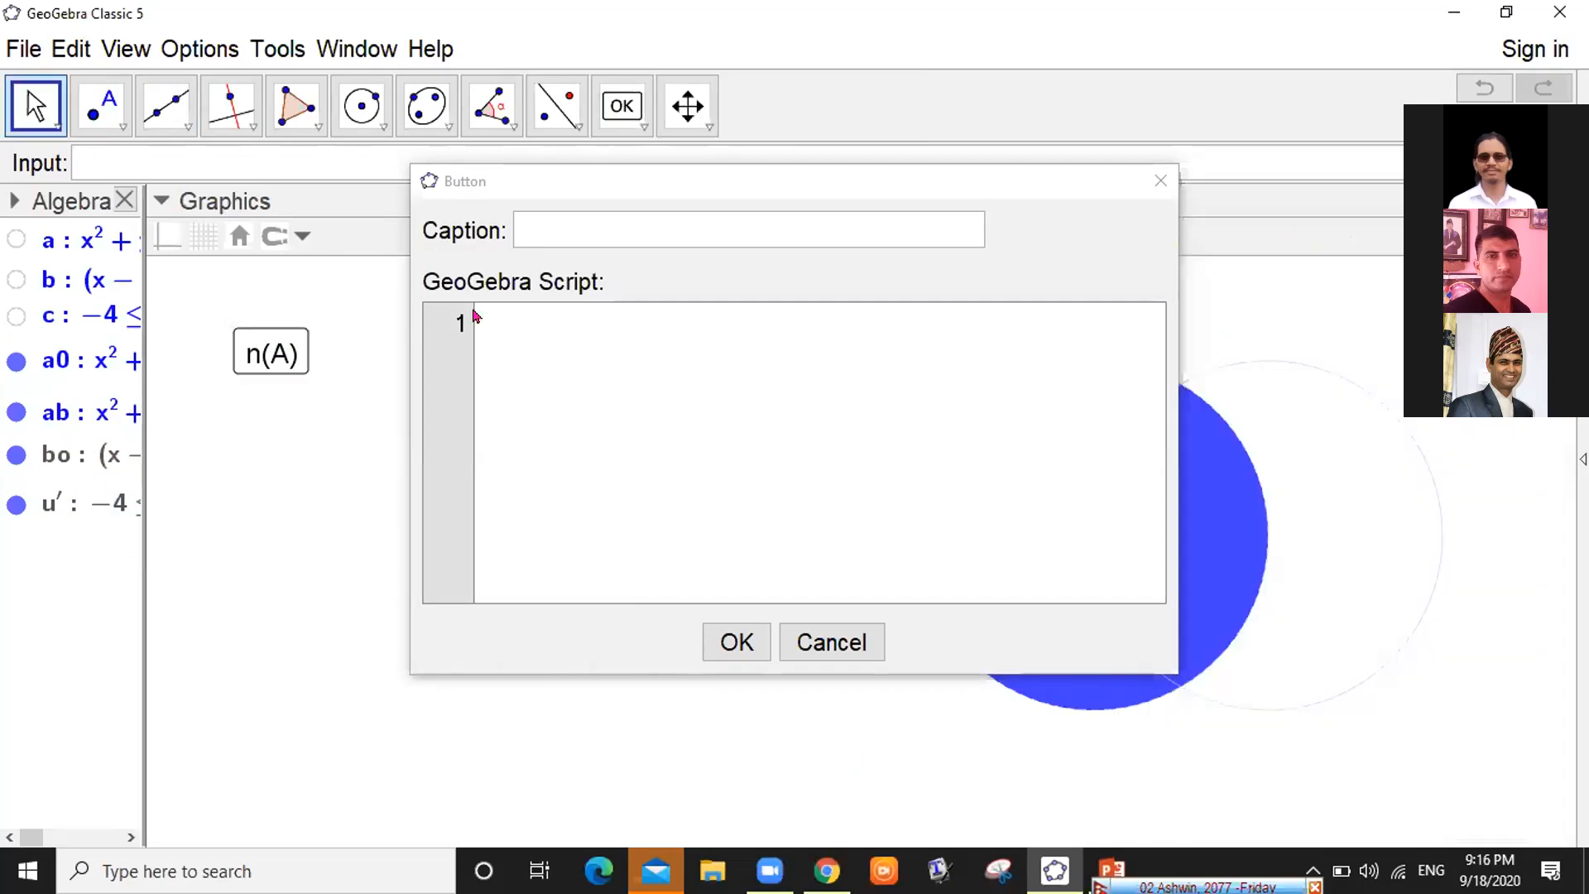
{"action": "left_click", "coordinate": [542, 222]}
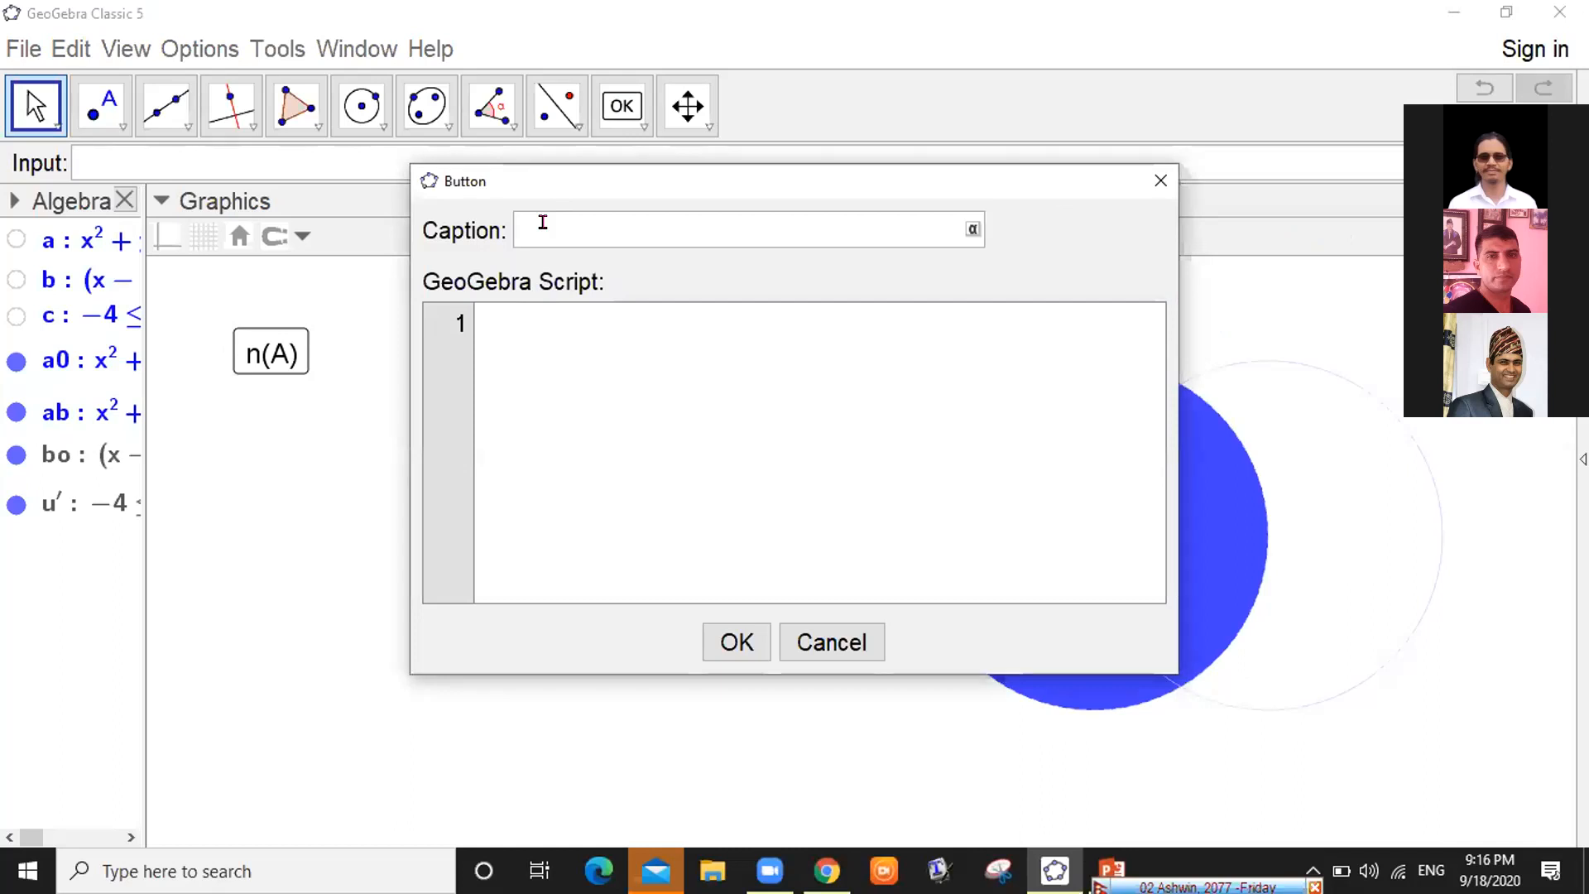
{"action": "type", "text": "n(B"}
{"action": "left_click", "coordinate": [532, 318]}
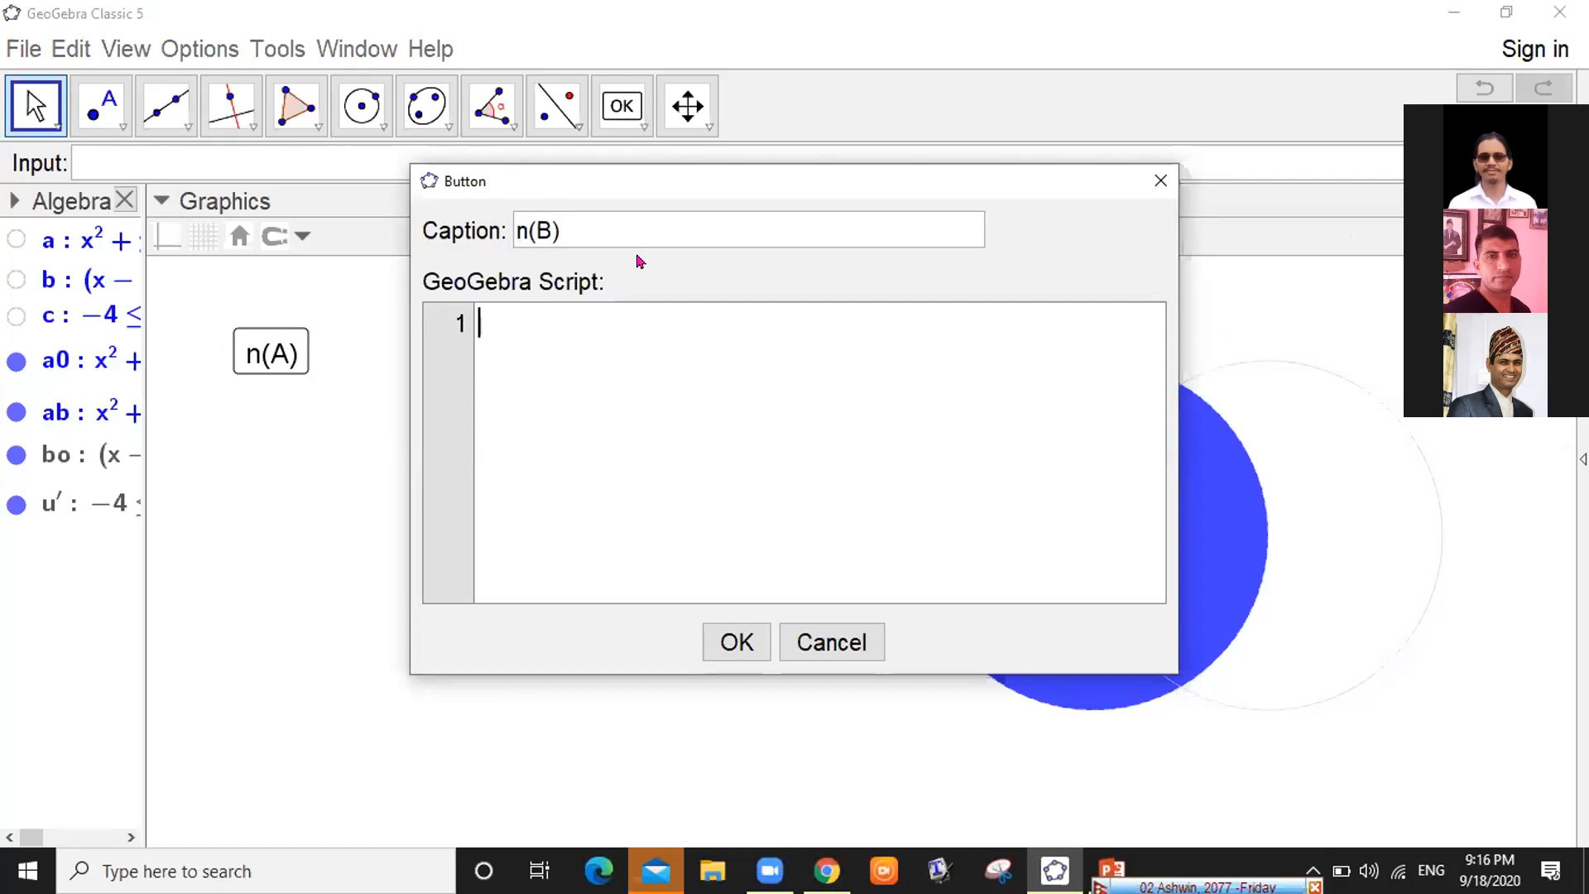
{"action": "left_click_drag", "start_coordinate": [648, 182], "coordinate": [365, 122]}
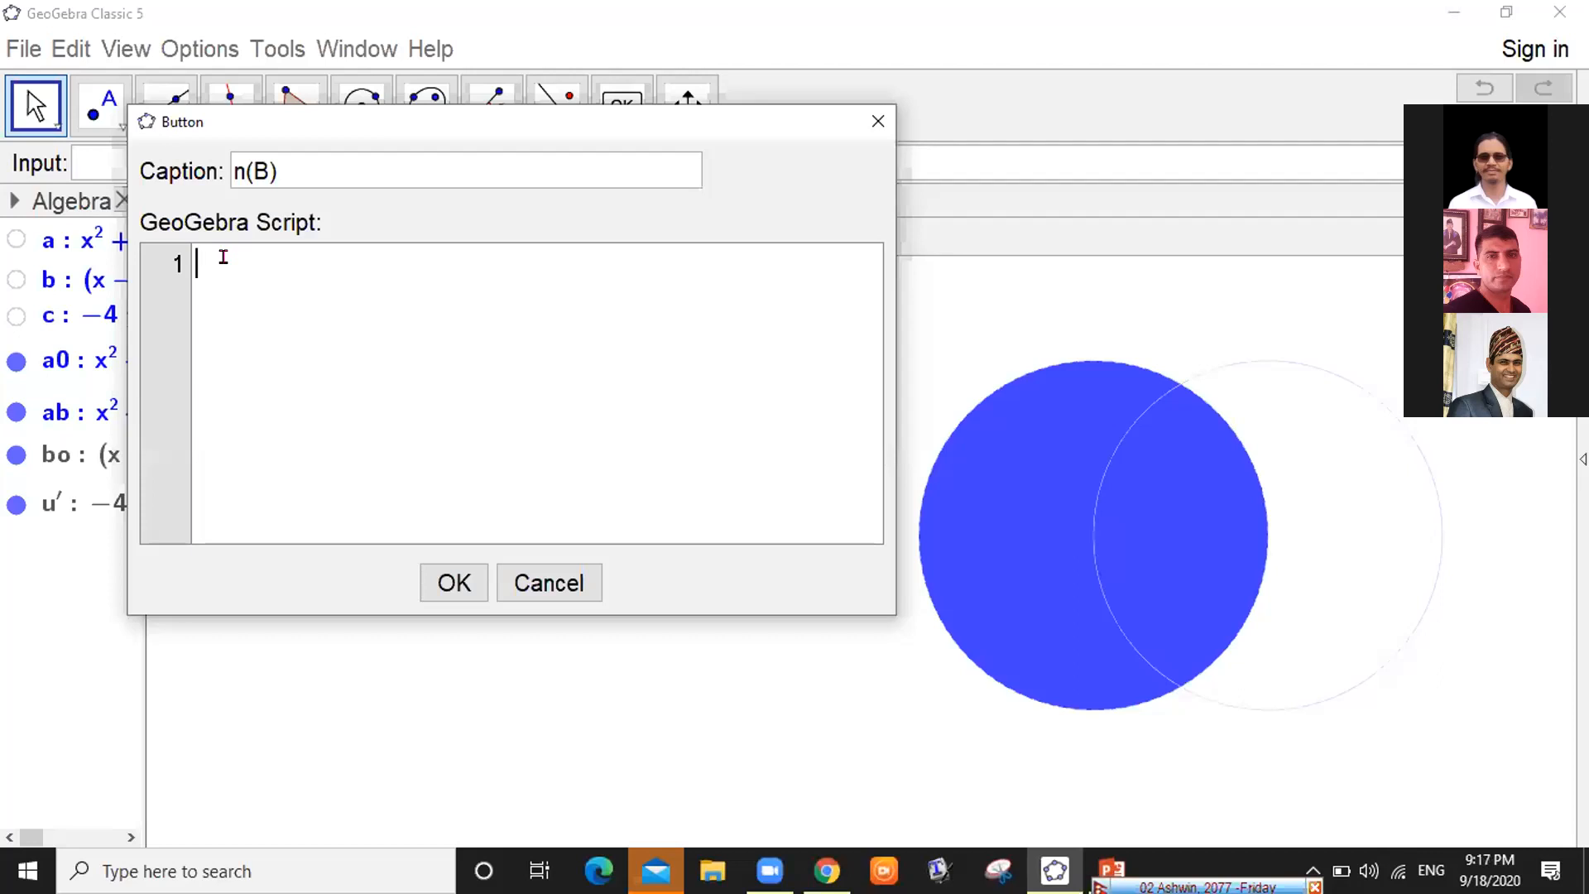
Type SetColor[bo,"blue"] as the n(B) script's first line and copy it
{"action": "type", "text": "SetColor["}
{"action": "type", "text": "bo,\"blu"}
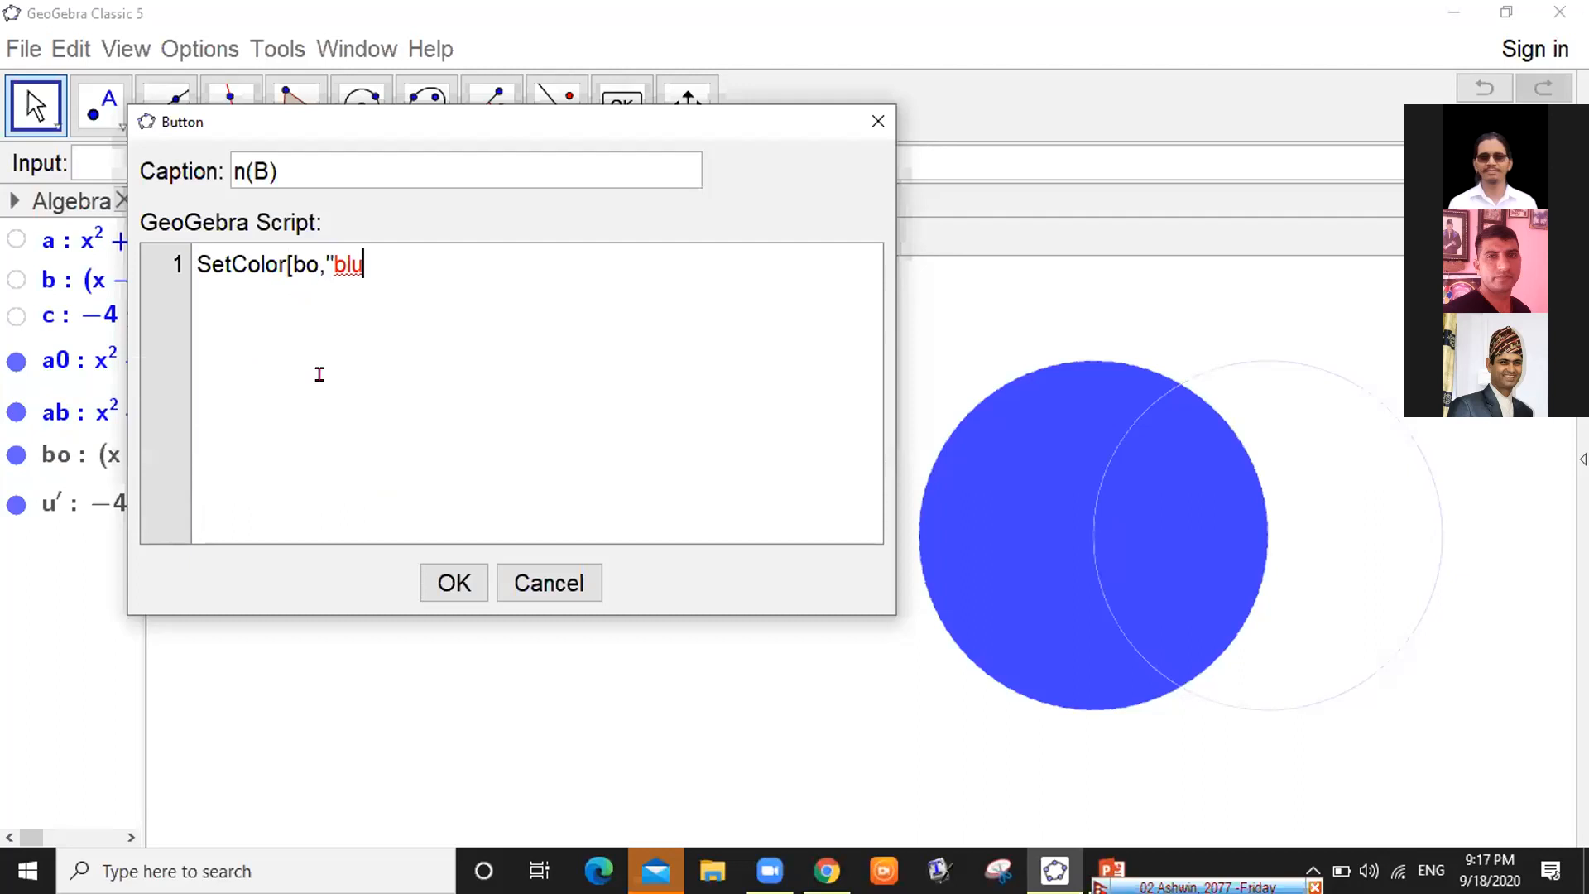
{"action": "type", "text": "e\"]"}
{"action": "key", "text": "ctrl+a"}
{"action": "key", "text": "ctrl+c"}
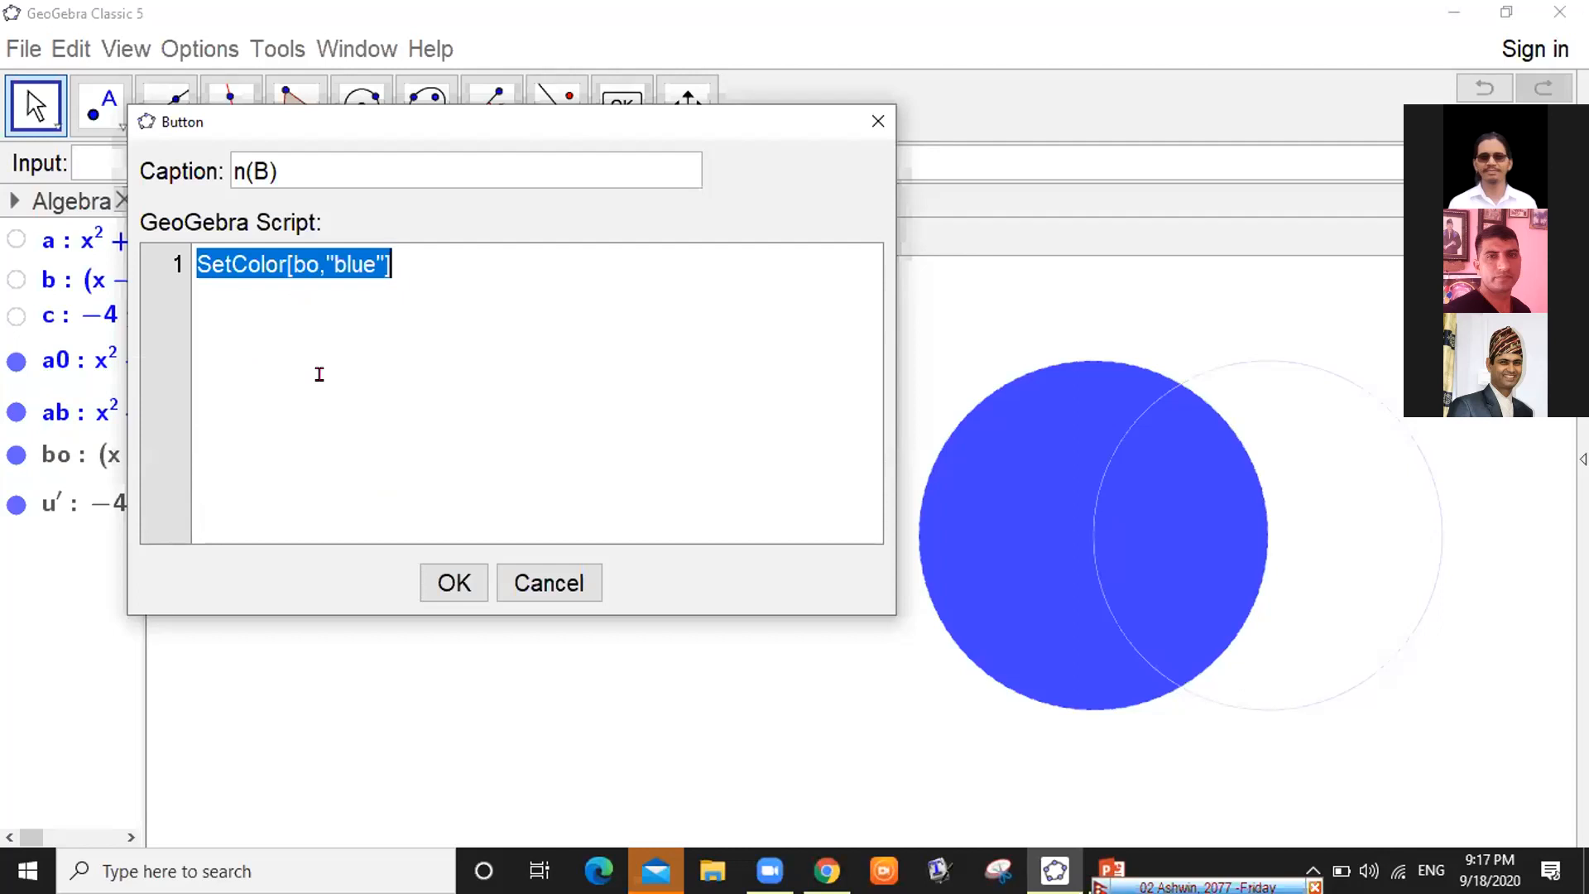
Paste the SetColor[bo,"blue"] line onto three more lines, making four
{"action": "left_click", "coordinate": [320, 374]}
{"action": "key", "text": "Return"}
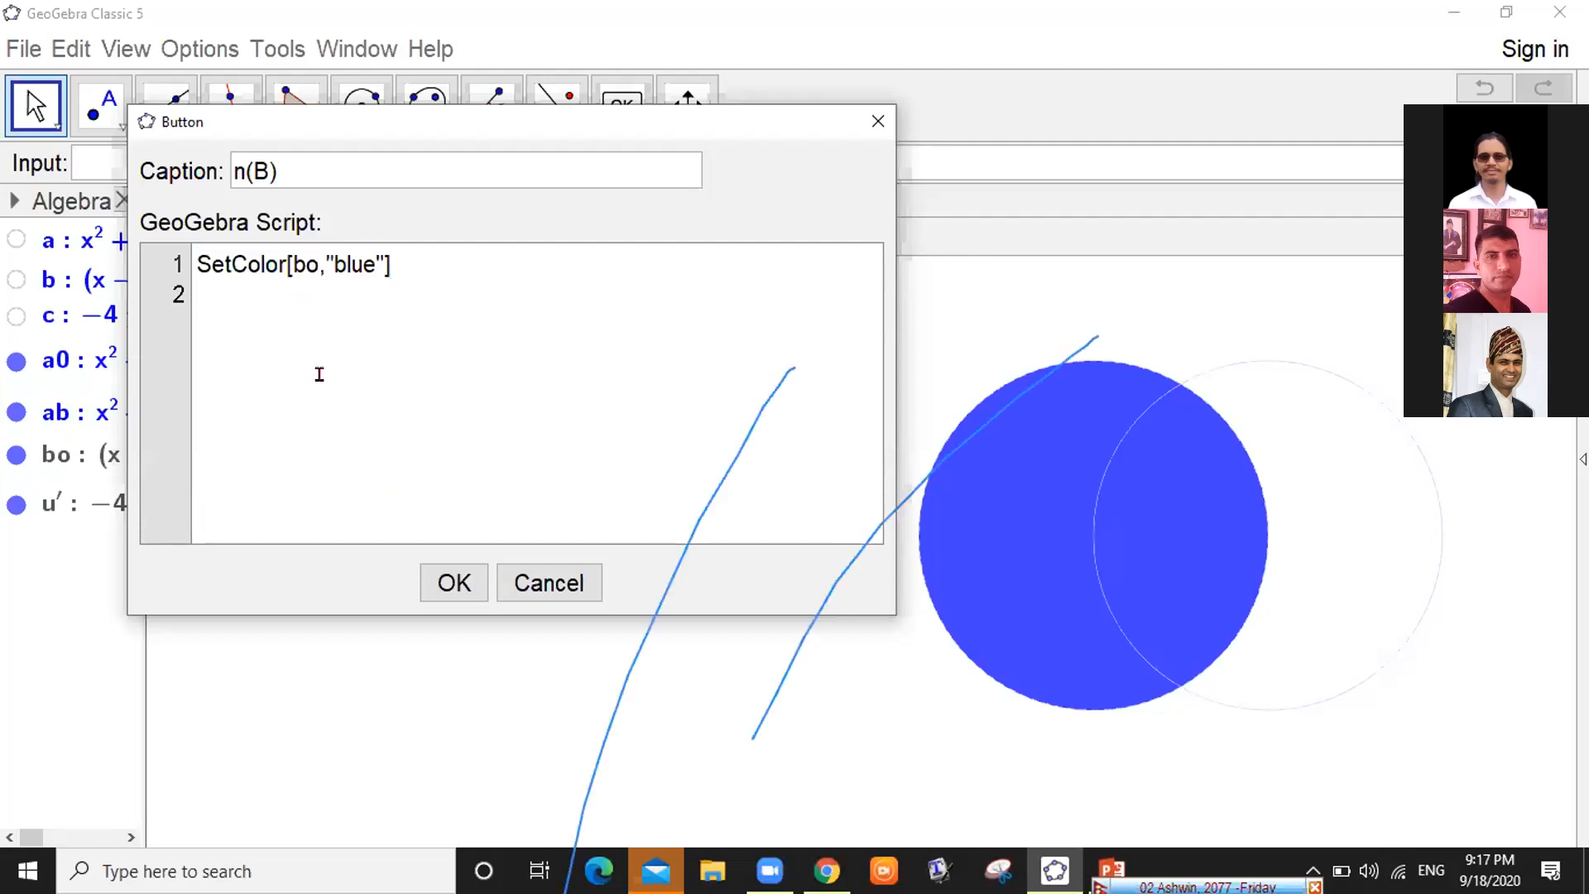
{"action": "key", "text": "ctrl+v"}
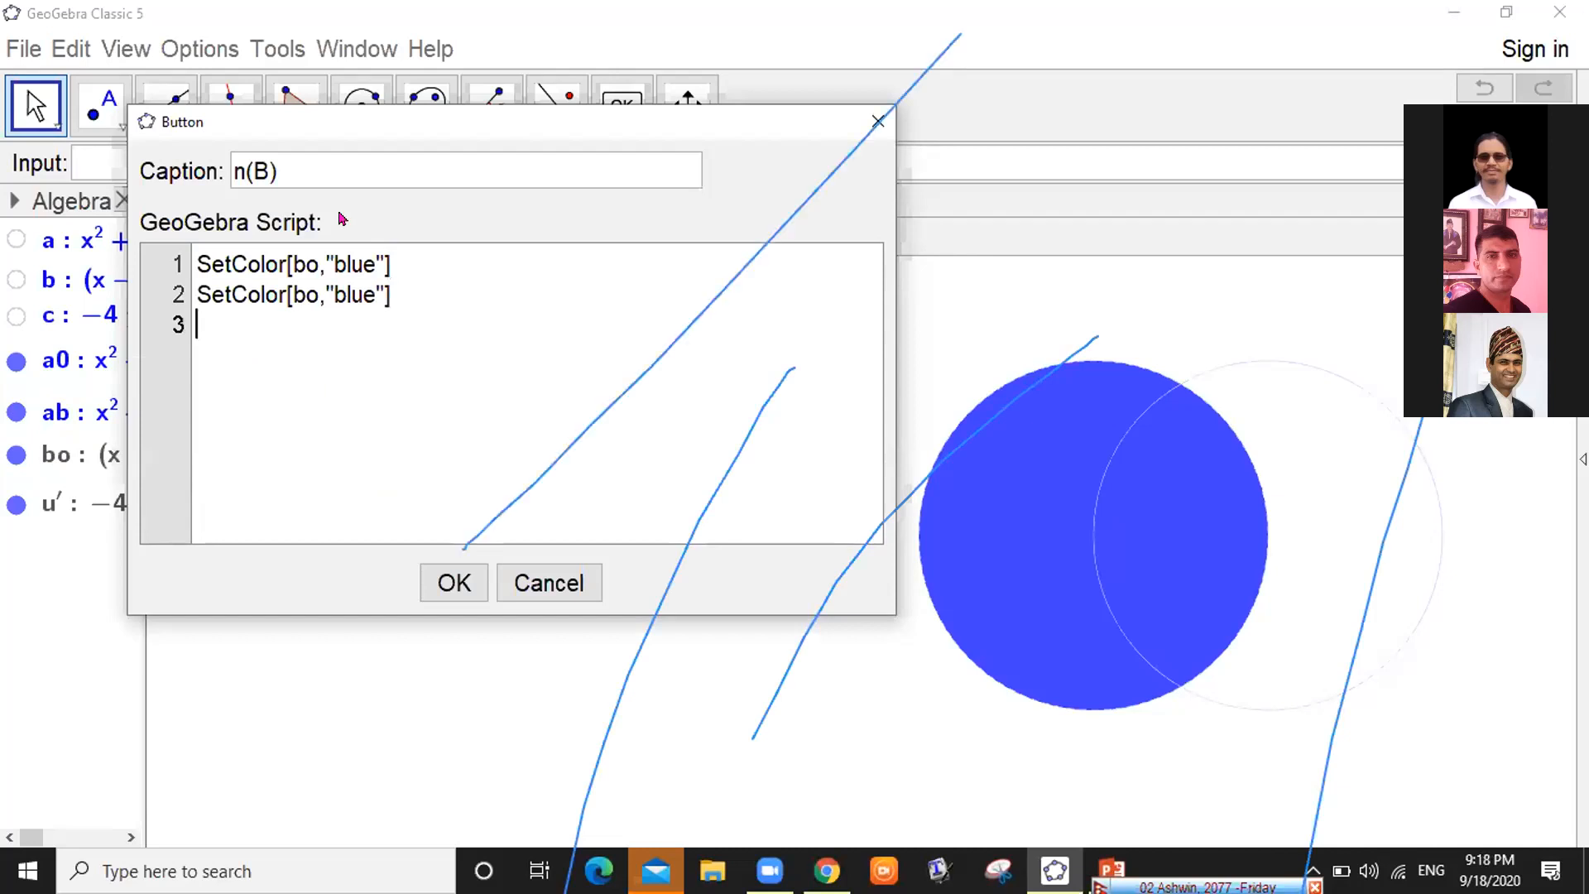
{"action": "key", "text": "ctrl+v"}
{"action": "key", "text": "Return"}
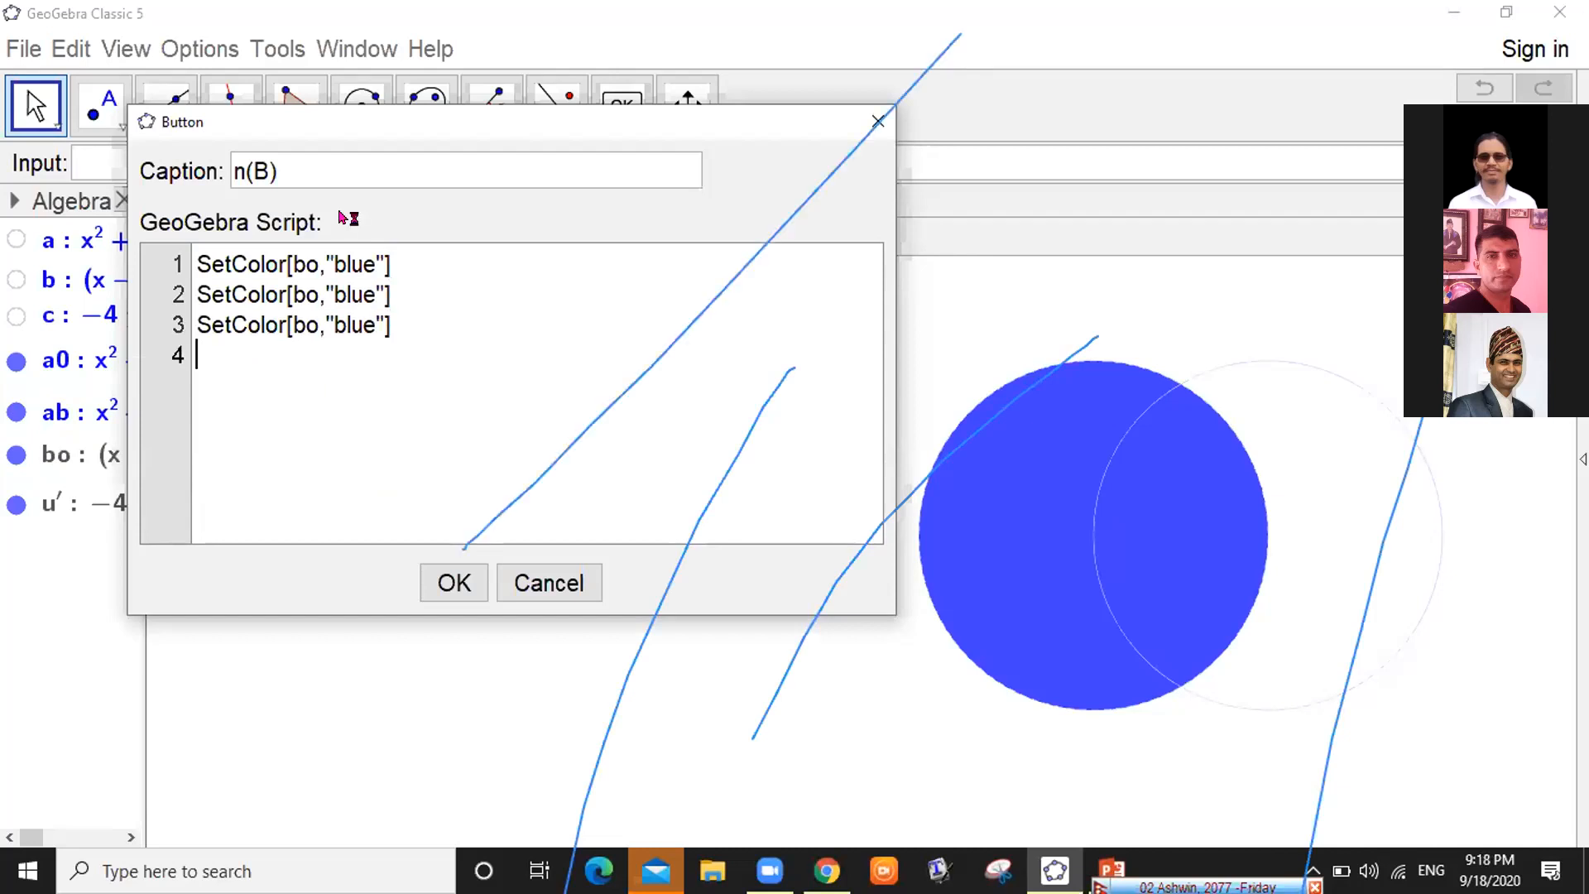
{"action": "key", "text": "ctrl+v"}
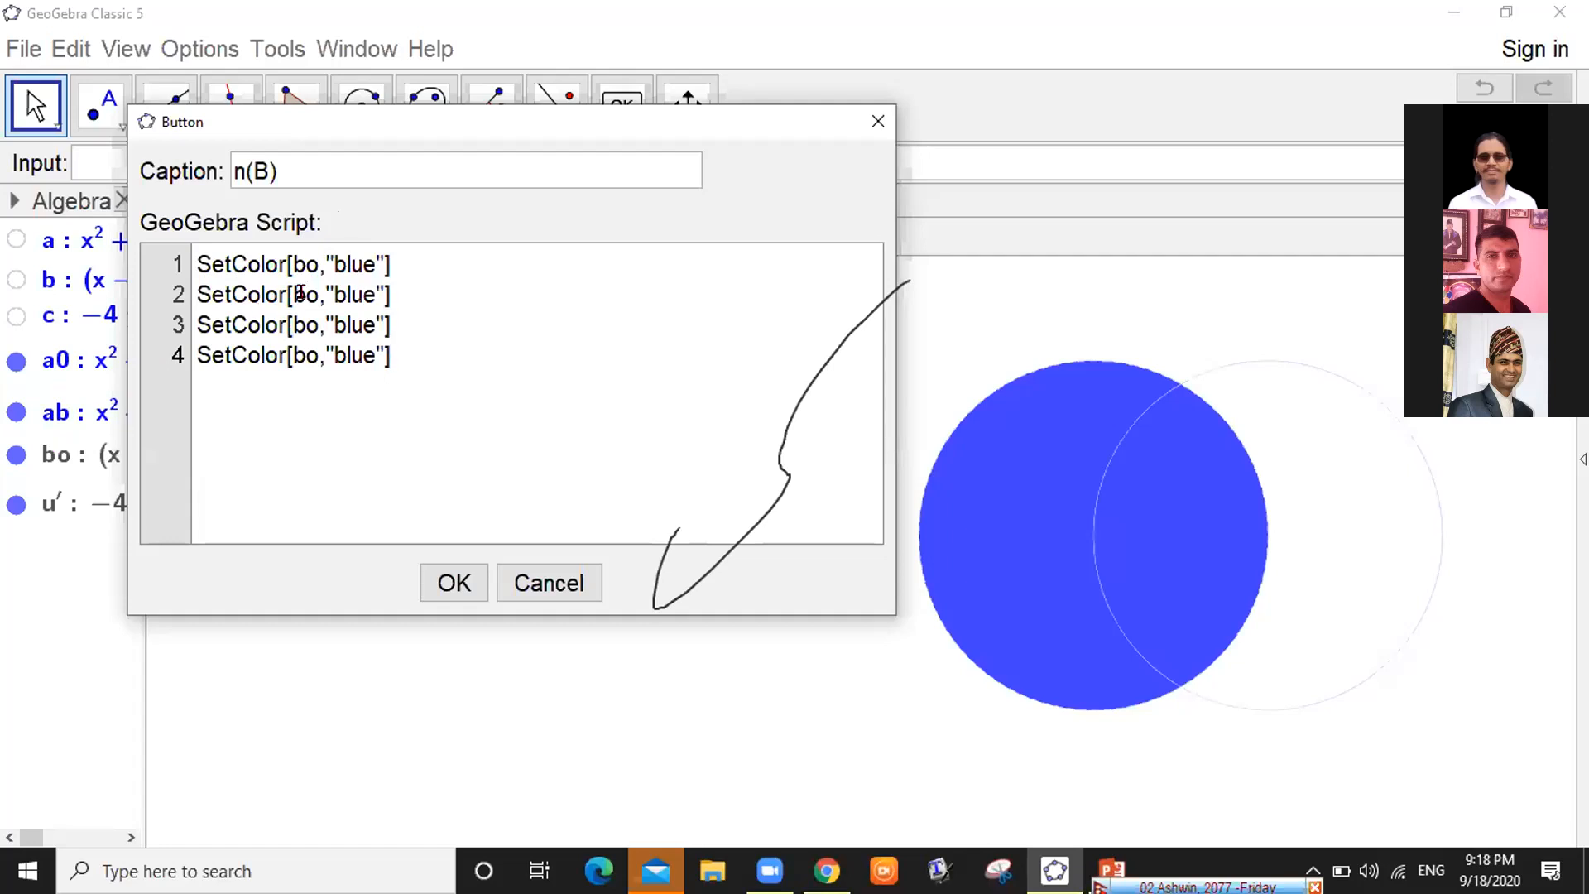
{"action": "left_click", "coordinate": [309, 286]}
Rewrite line 2 as SetColor[ab,"blue"] and line 3 as SetColor[a0,"white"]
{"action": "key", "text": "BackSpace"}
{"action": "type", "text": "a"}
{"action": "key", "text": "BackSpace"}
{"action": "key", "text": "BackSpace"}
{"action": "type", "text": "ab"}
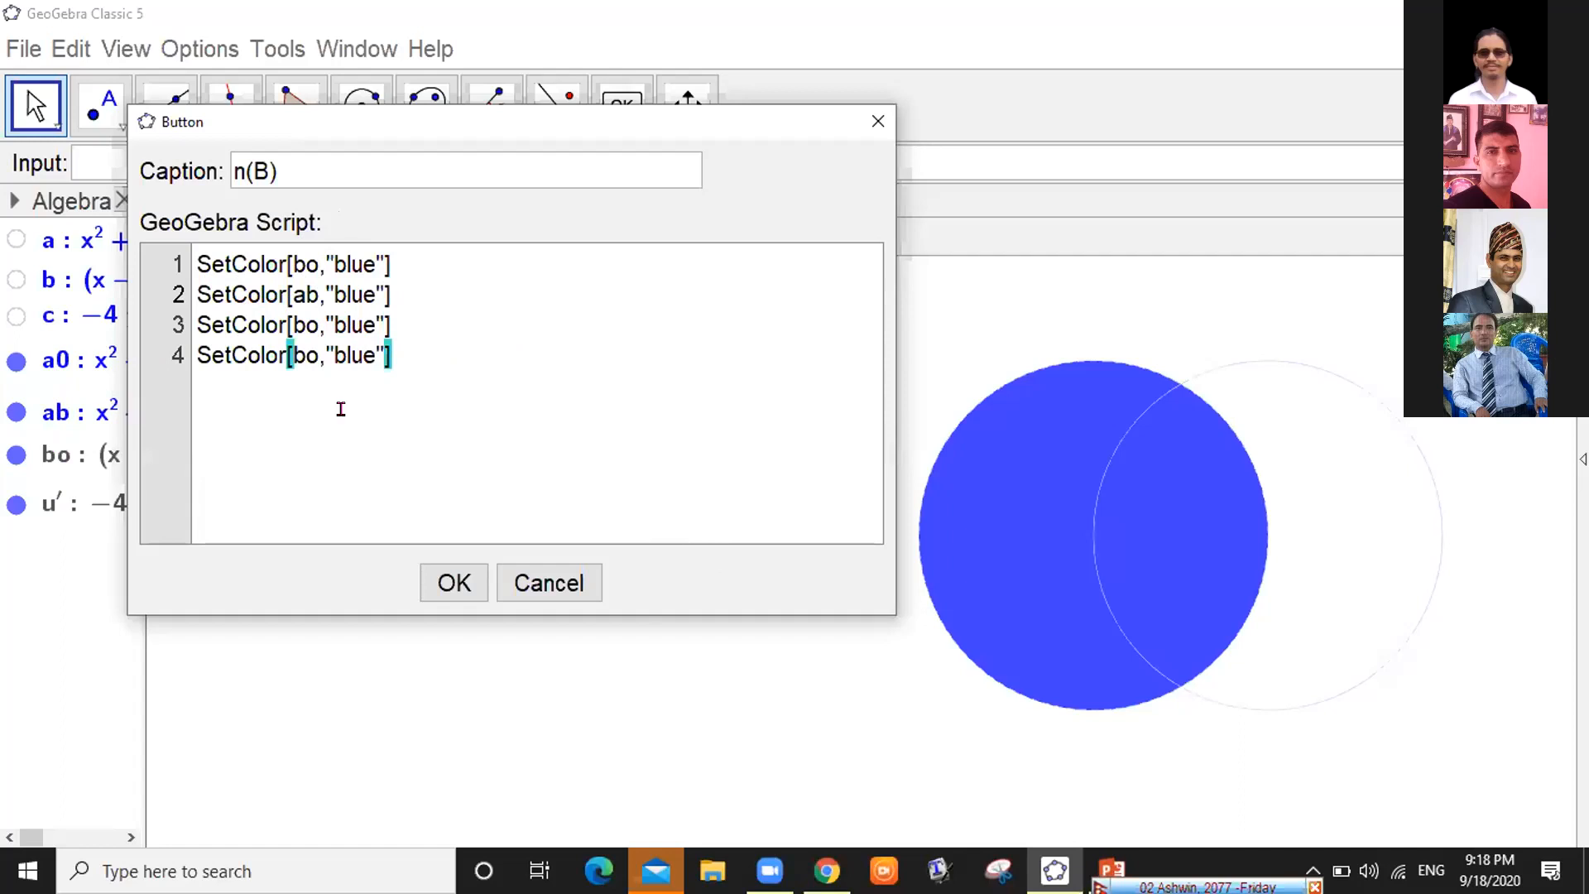
{"action": "key", "text": "Down"}
{"action": "key", "text": "BackSpace"}
{"action": "key", "text": "BackSpace"}
{"action": "type", "text": "a0"}
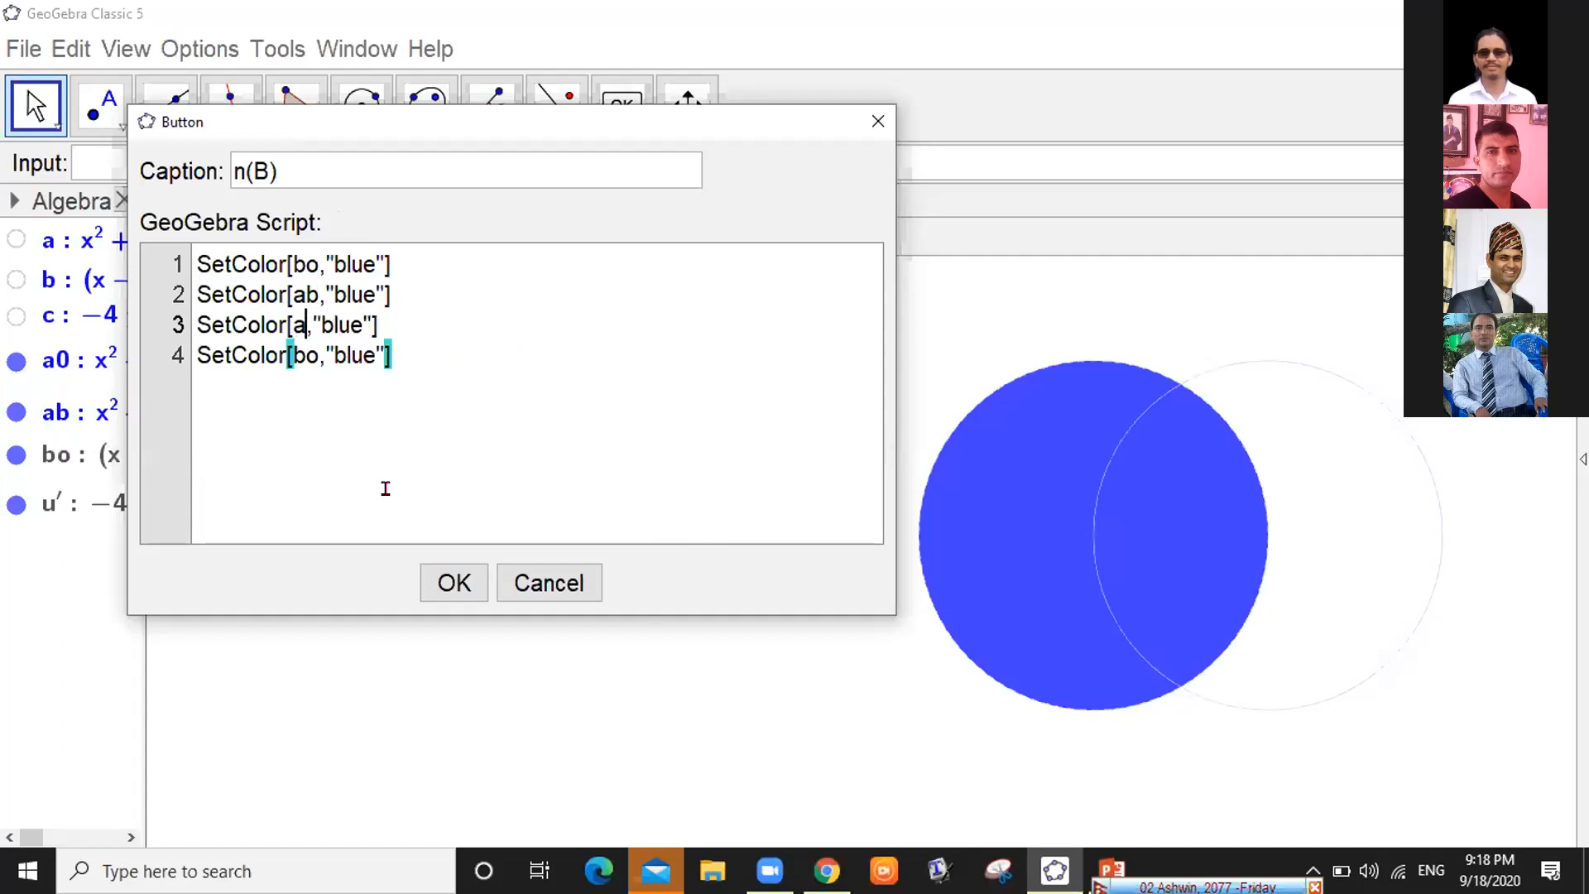
{"action": "key", "text": "Right"}
{"action": "key", "text": "Right"}
{"action": "key", "text": "Right"}
{"action": "key", "text": "Right"}
{"action": "key", "text": "Right"}
{"action": "key", "text": "Right"}
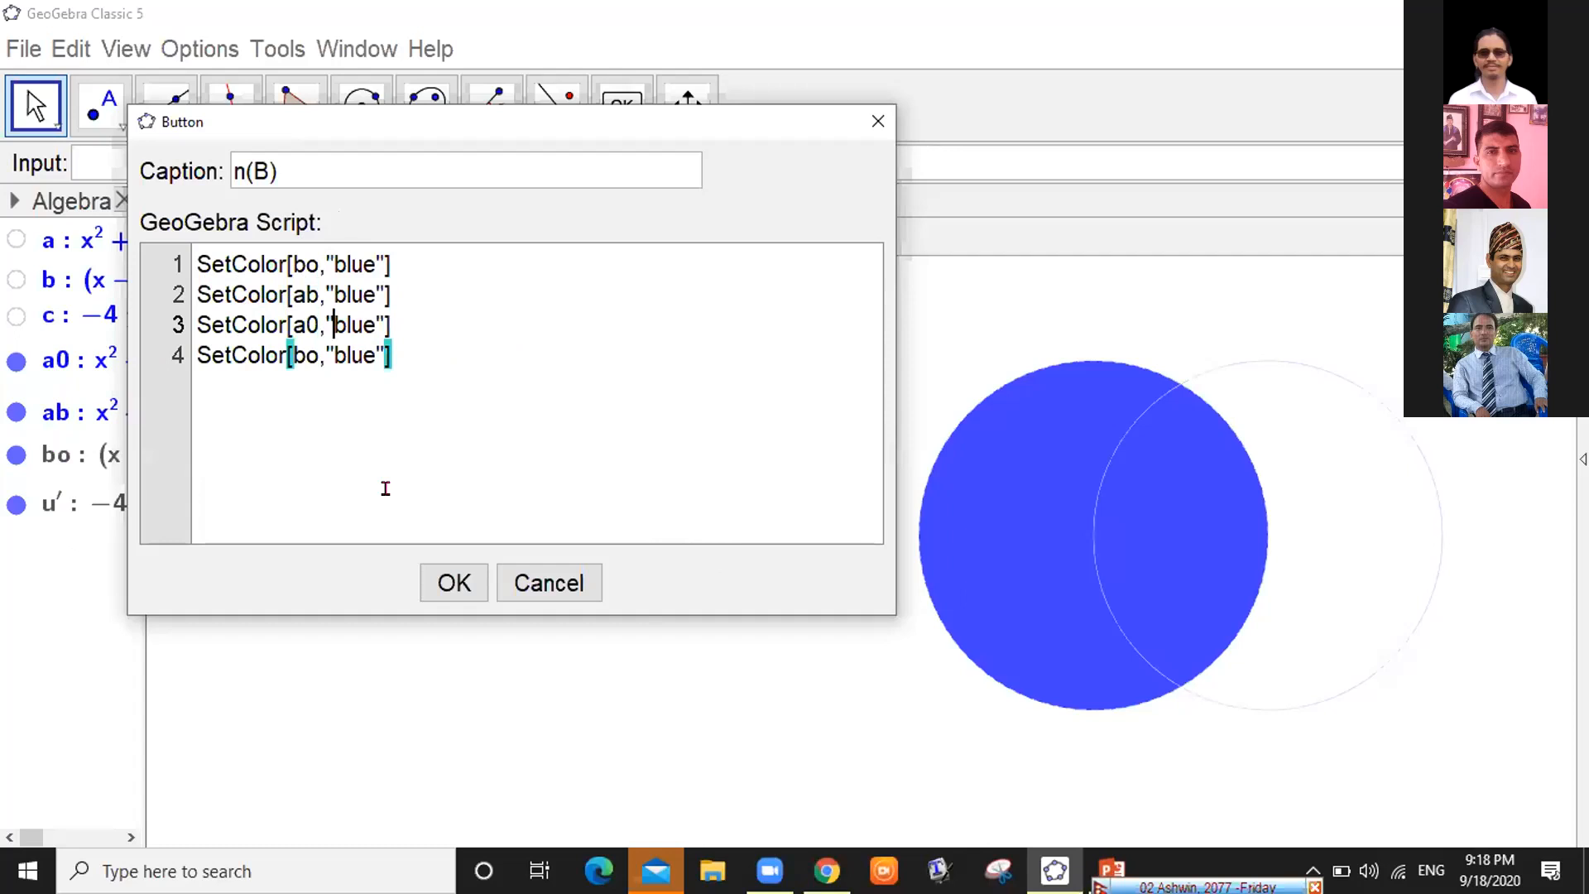
{"action": "key", "text": "BackSpace"}
{"action": "key", "text": "BackSpace"}
{"action": "key", "text": "BackSpace"}
{"action": "key", "text": "BackSpace"}
{"action": "type", "text": "white"}
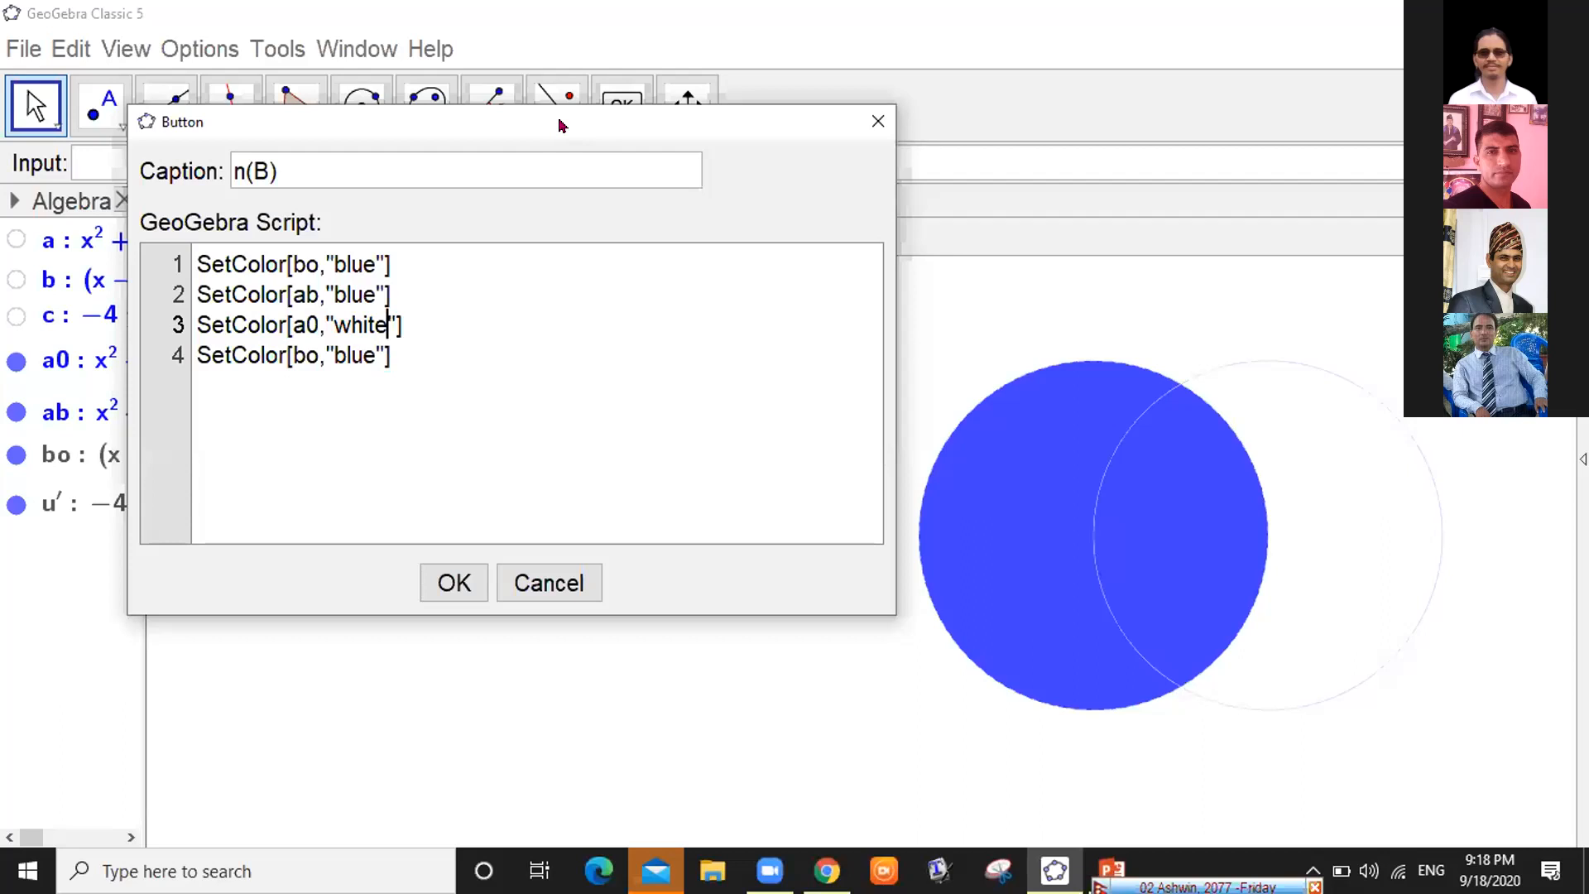
Move the script dialog aside, widen the Algebra view, and set it to show Definition
{"action": "left_click_drag", "start_coordinate": [559, 124], "coordinate": [716, 120]}
{"action": "left_click_drag", "start_coordinate": [232, 274], "coordinate": [248, 277]}
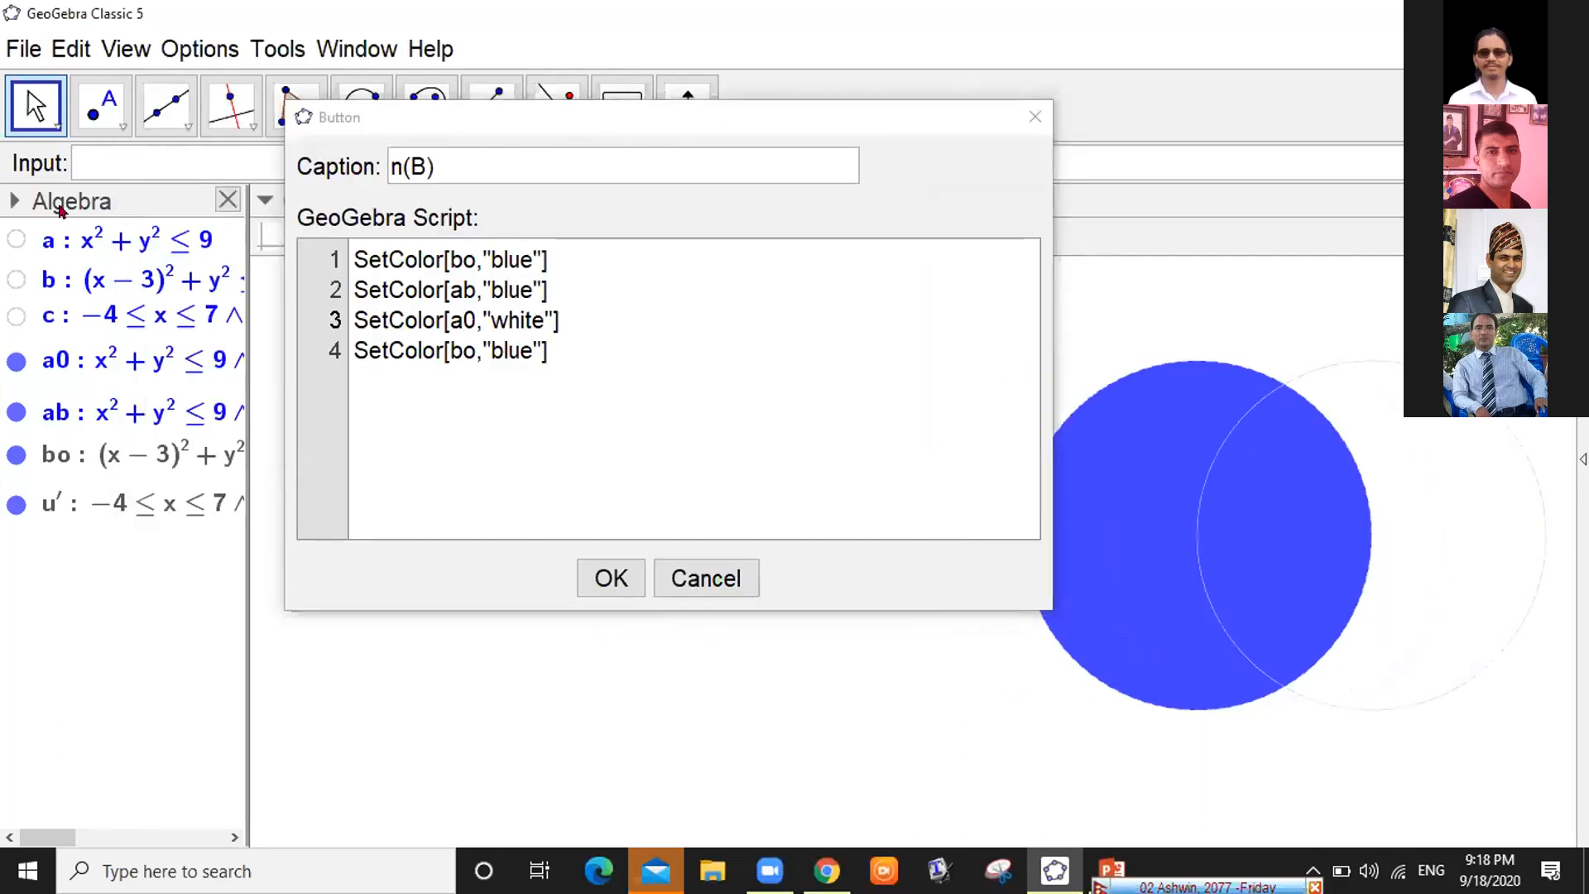
{"action": "left_click", "coordinate": [14, 201]}
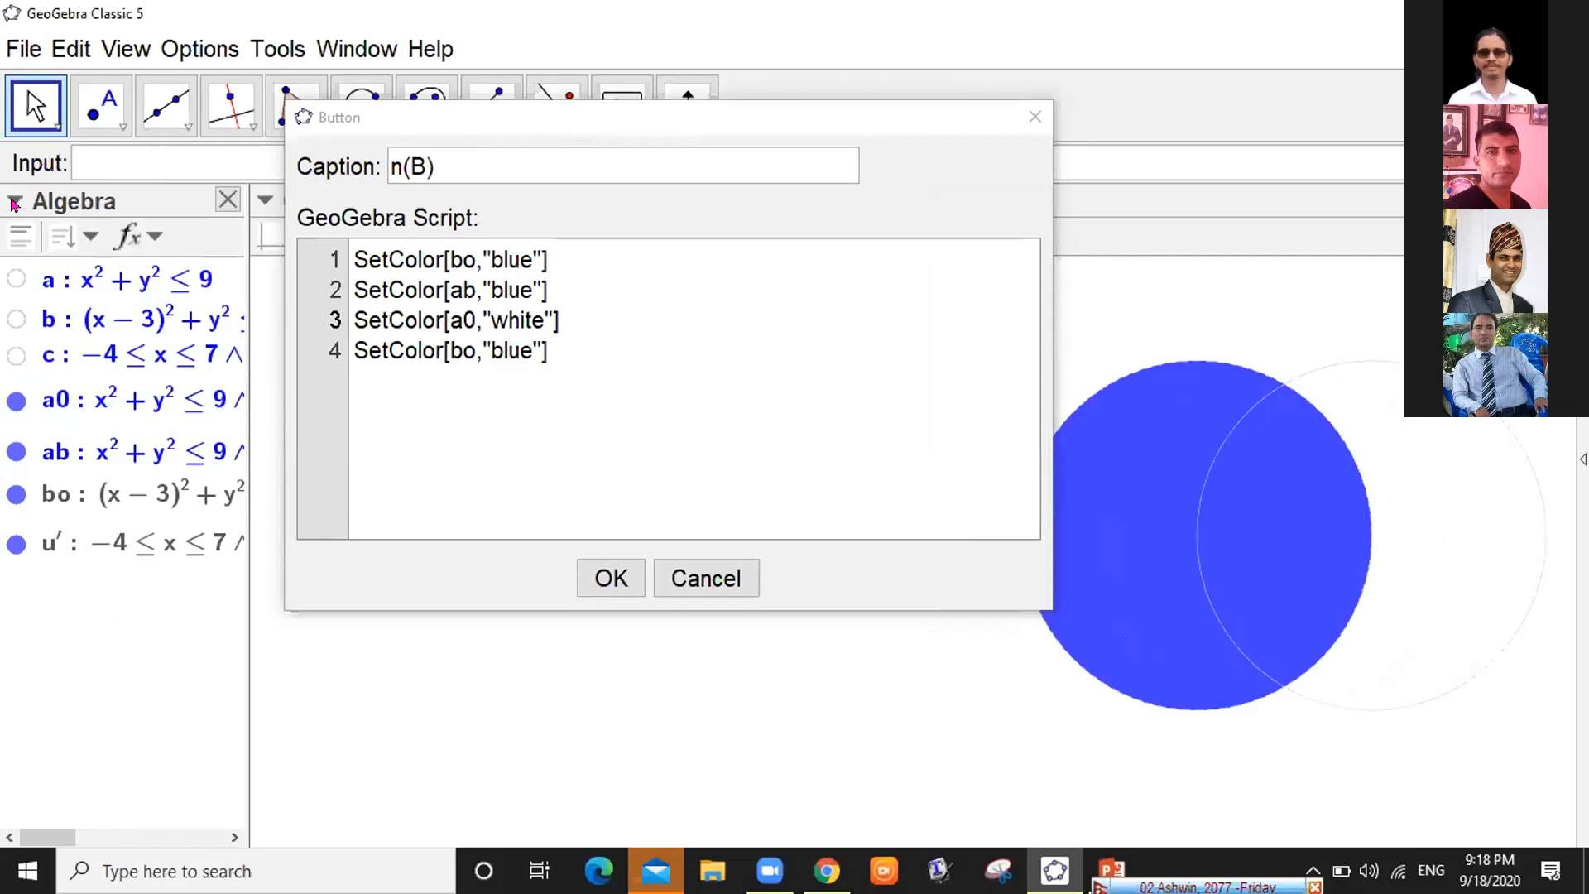
{"action": "left_click", "coordinate": [153, 238]}
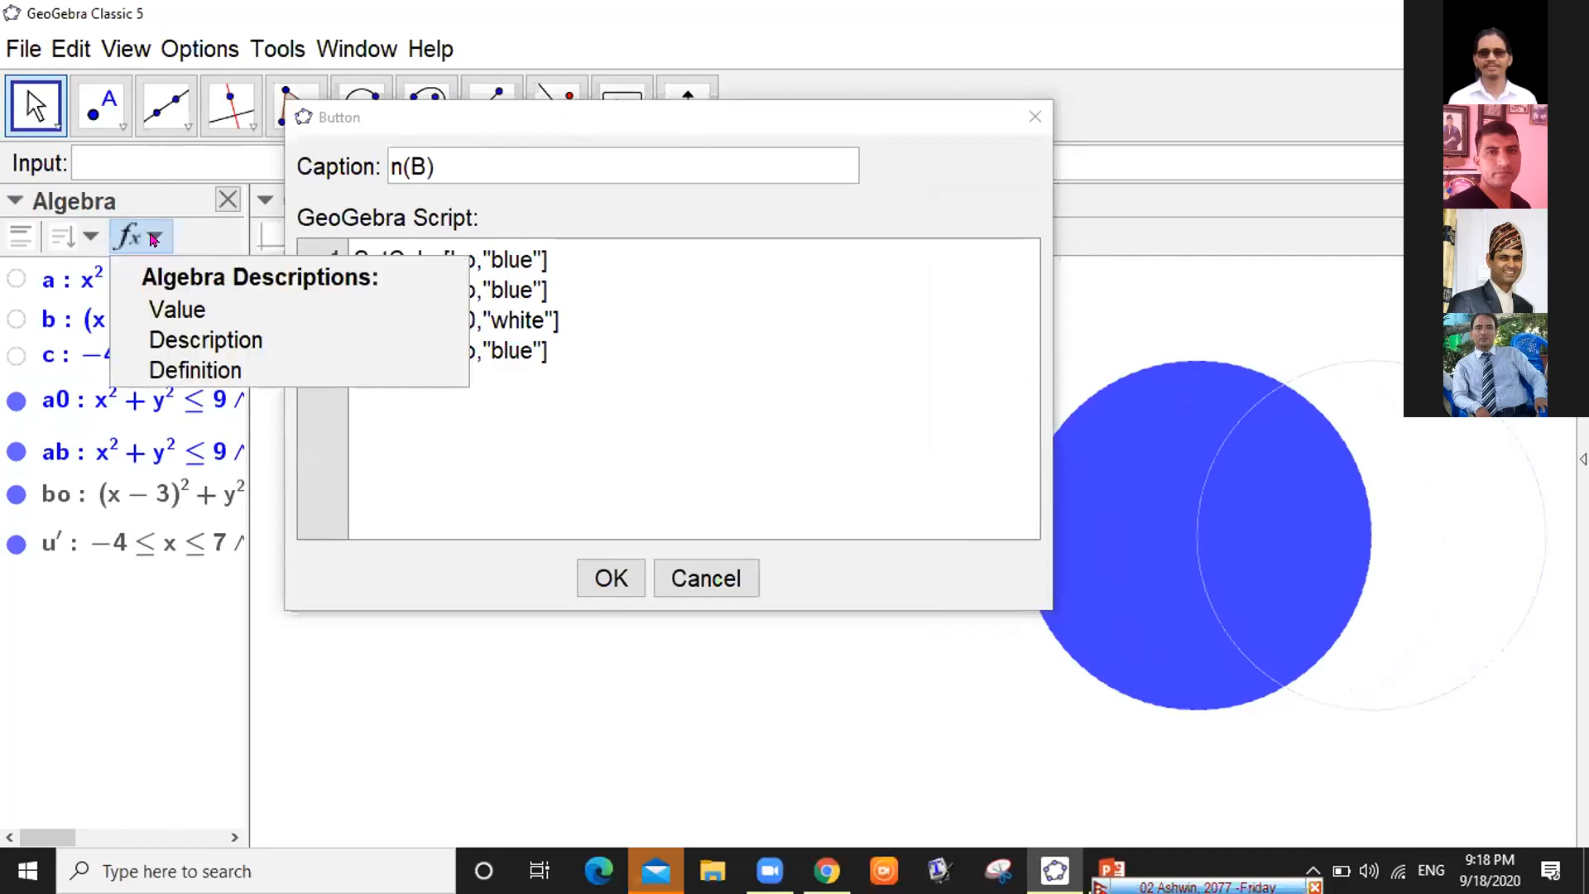
{"action": "left_click", "coordinate": [193, 367]}
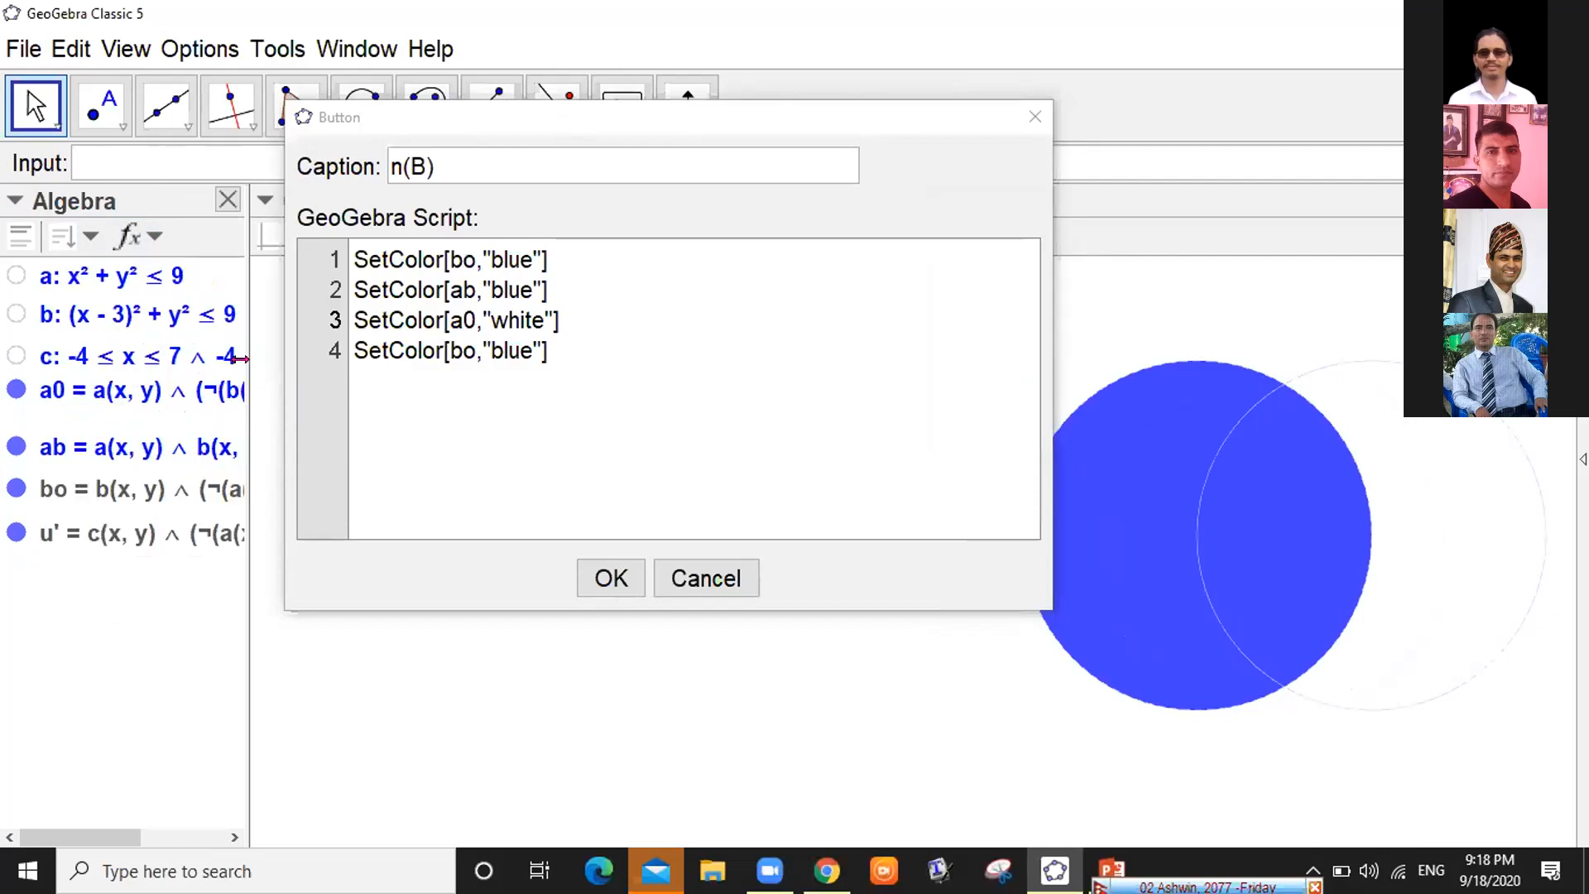
{"action": "left_click_drag", "start_coordinate": [240, 358], "coordinate": [284, 361]}
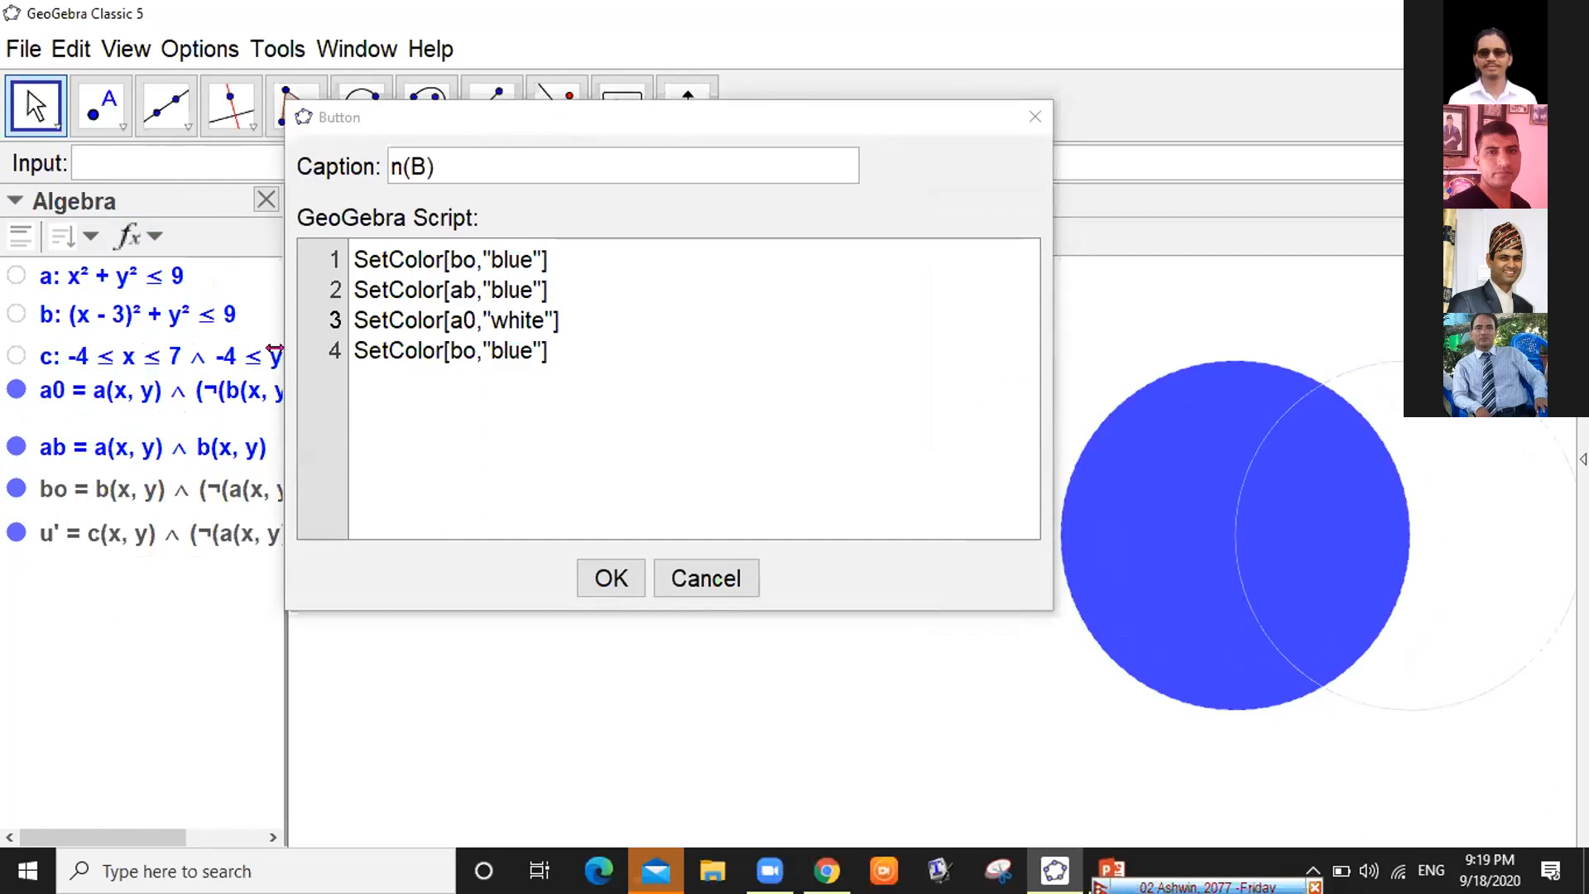
{"action": "left_click_drag", "start_coordinate": [275, 347], "coordinate": [386, 342]}
{"action": "left_click_drag", "start_coordinate": [277, 349], "coordinate": [354, 347]}
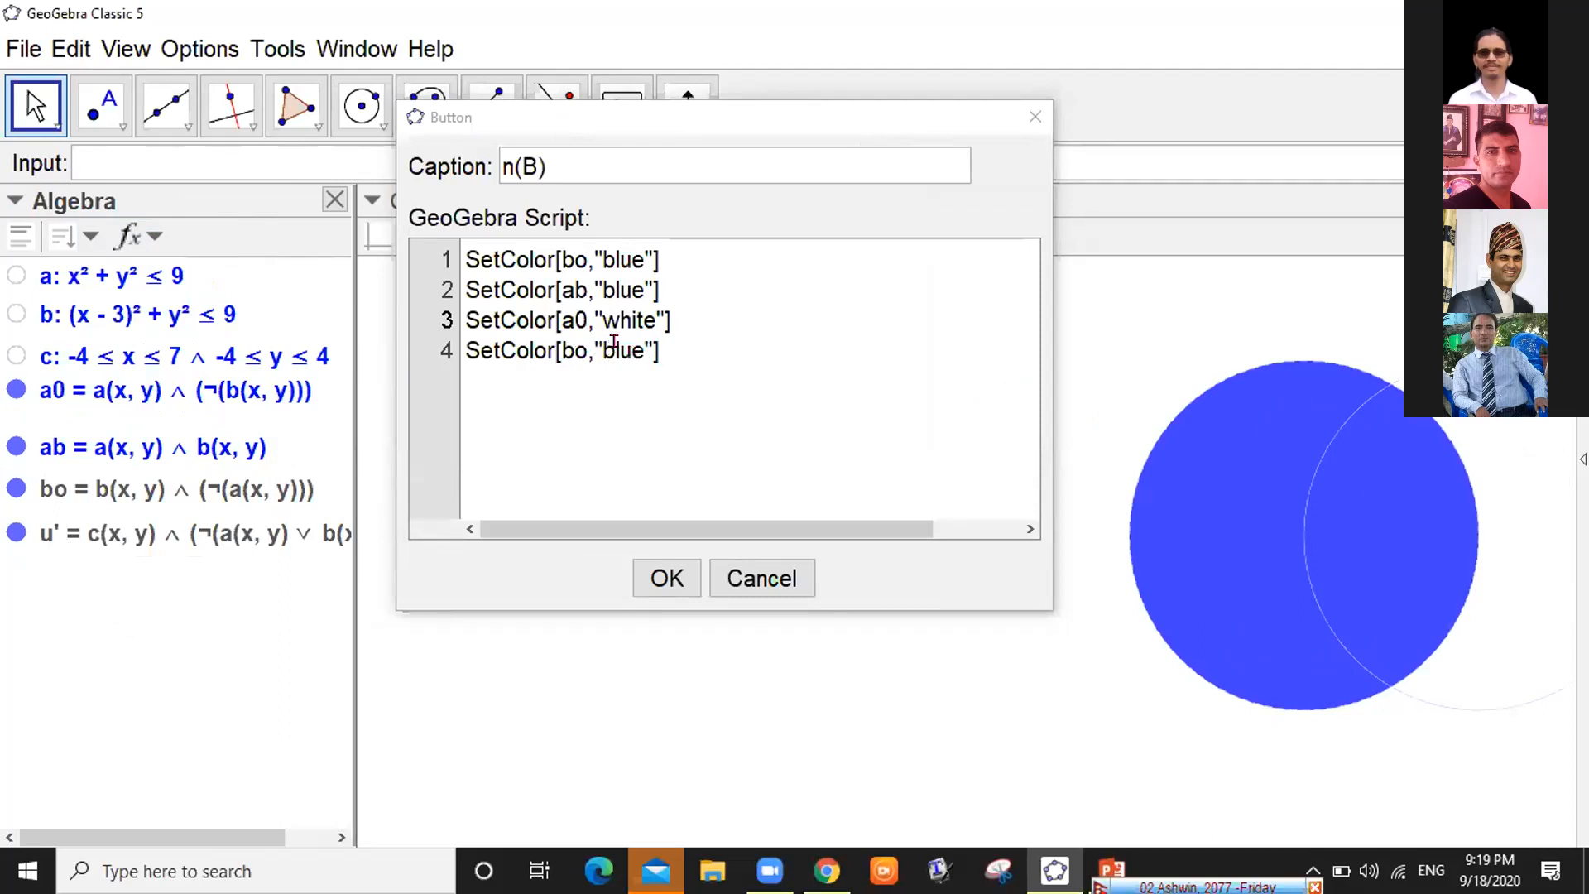
Rewrite line 4 as SetColor[u',"white"], correcting typos in the object and colour names
{"action": "left_click", "coordinate": [577, 343]}
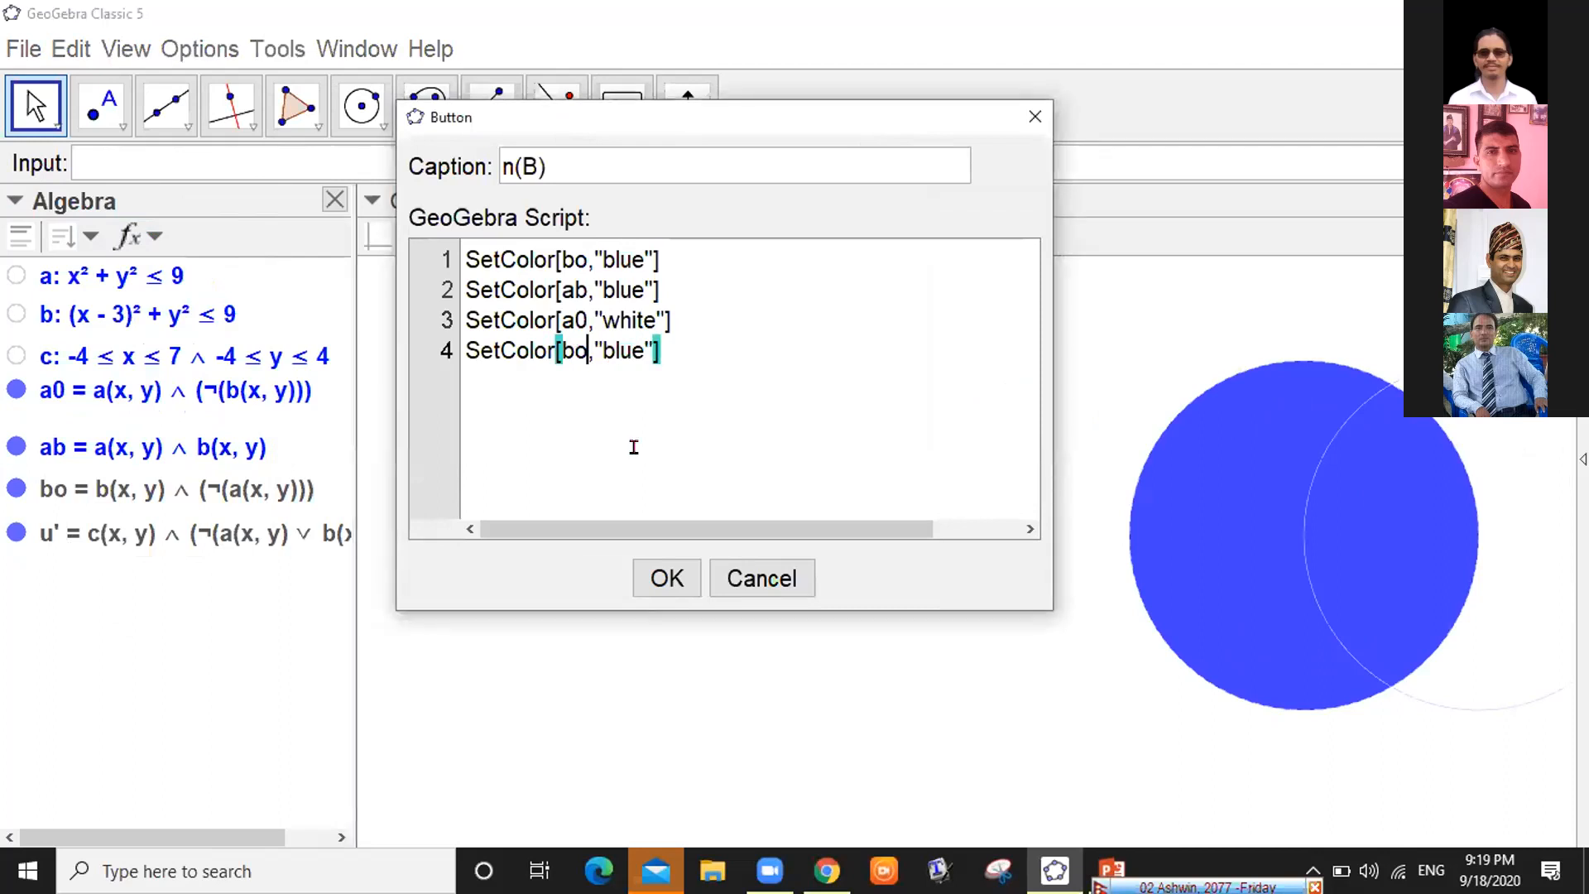
{"action": "key", "text": "BackSpace"}
{"action": "key", "text": "BackSpace"}
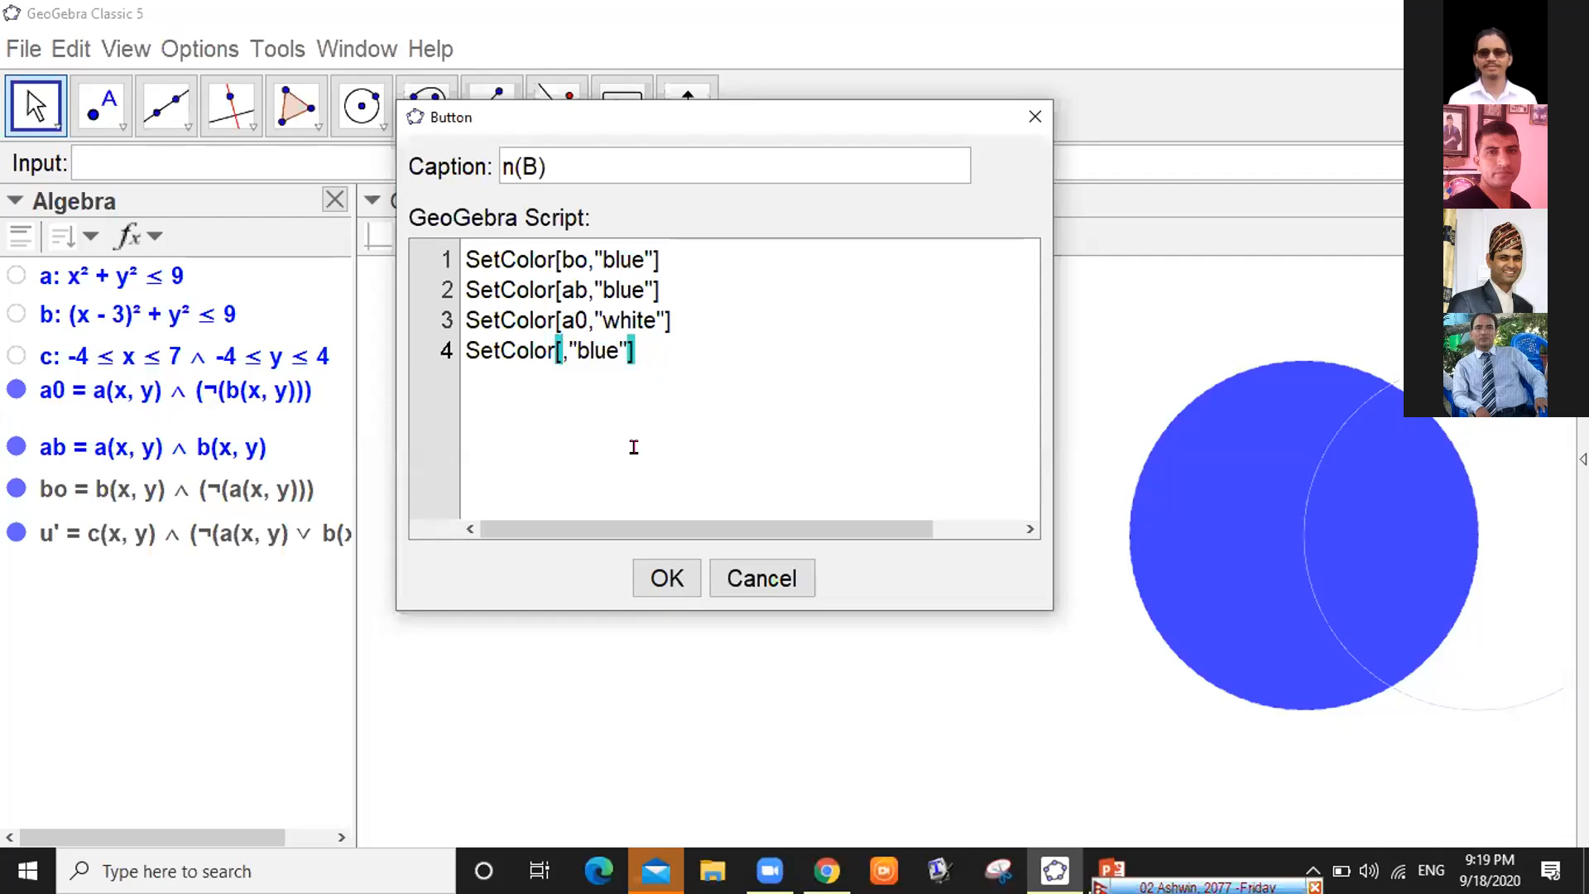
{"action": "type", "text": "u'"}
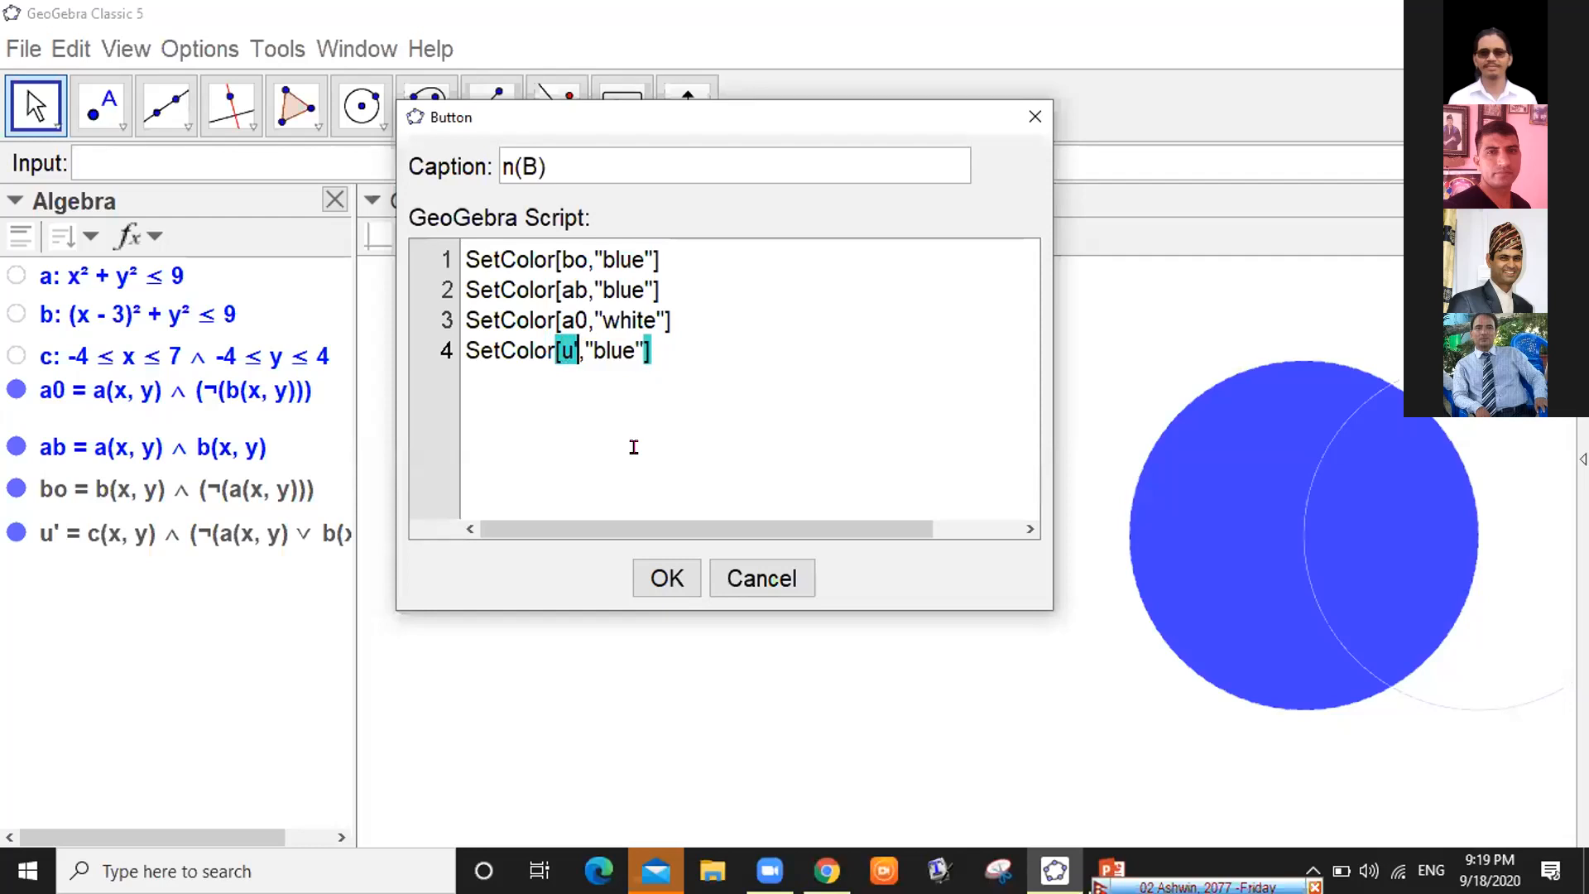
{"action": "key", "text": "BackSpace"}
{"action": "key", "text": "BackSpace"}
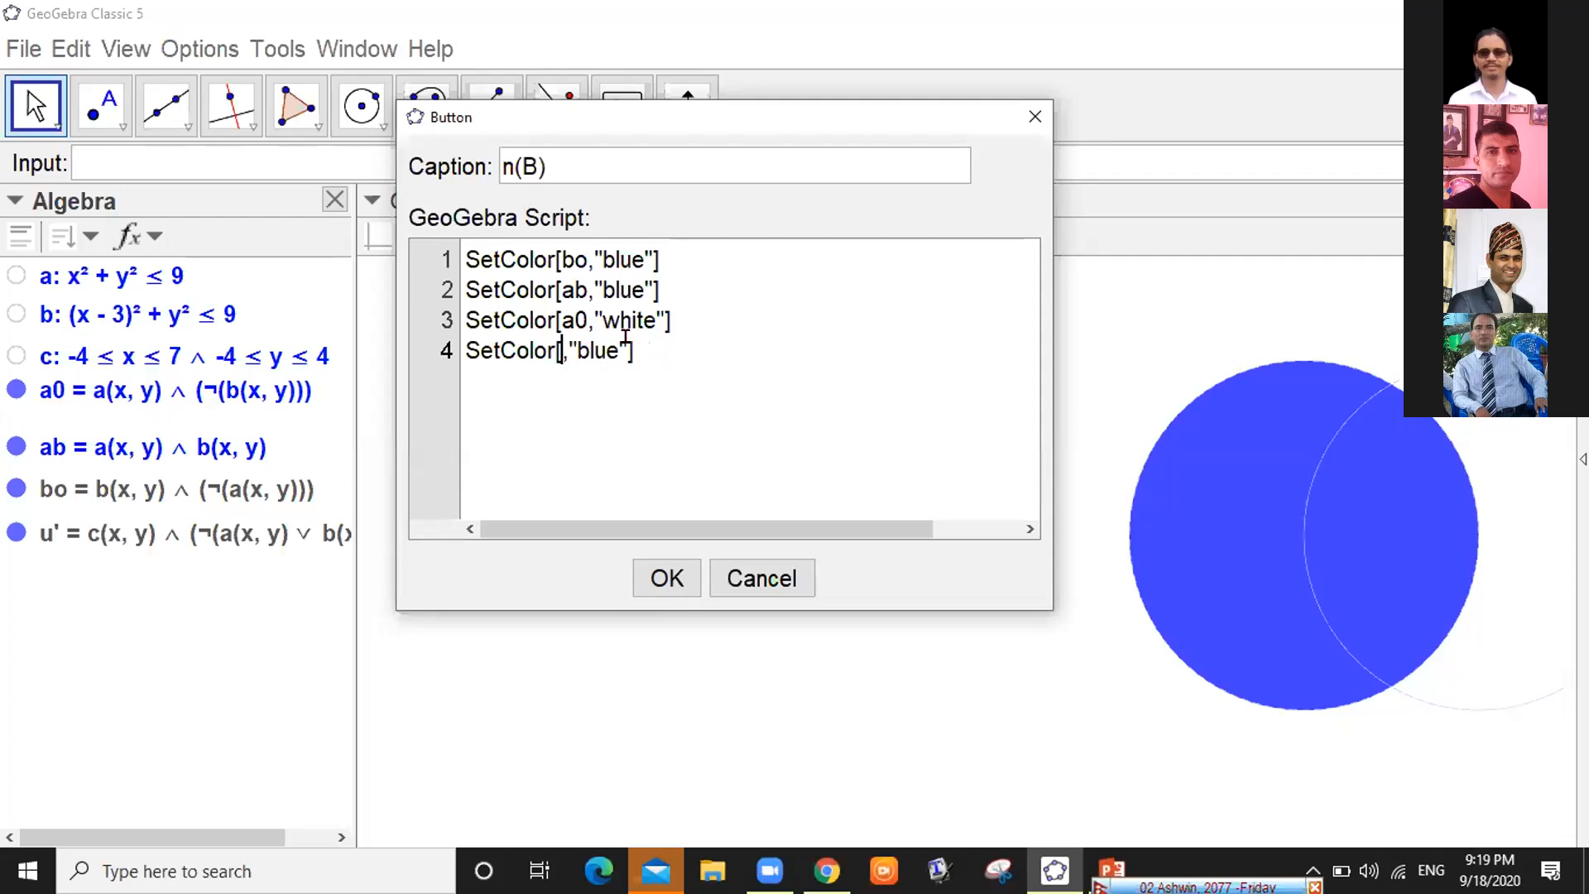
{"action": "type", "text": "u'"}
{"action": "key", "text": "Right"}
{"action": "key", "text": "Right"}
{"action": "key", "text": "Right"}
{"action": "key", "text": "Right"}
{"action": "key", "text": "Right"}
{"action": "key", "text": "BackSpace"}
{"action": "key", "text": "BackSpace"}
{"action": "key", "text": "BackSpace"}
{"action": "type", "text": "white"}
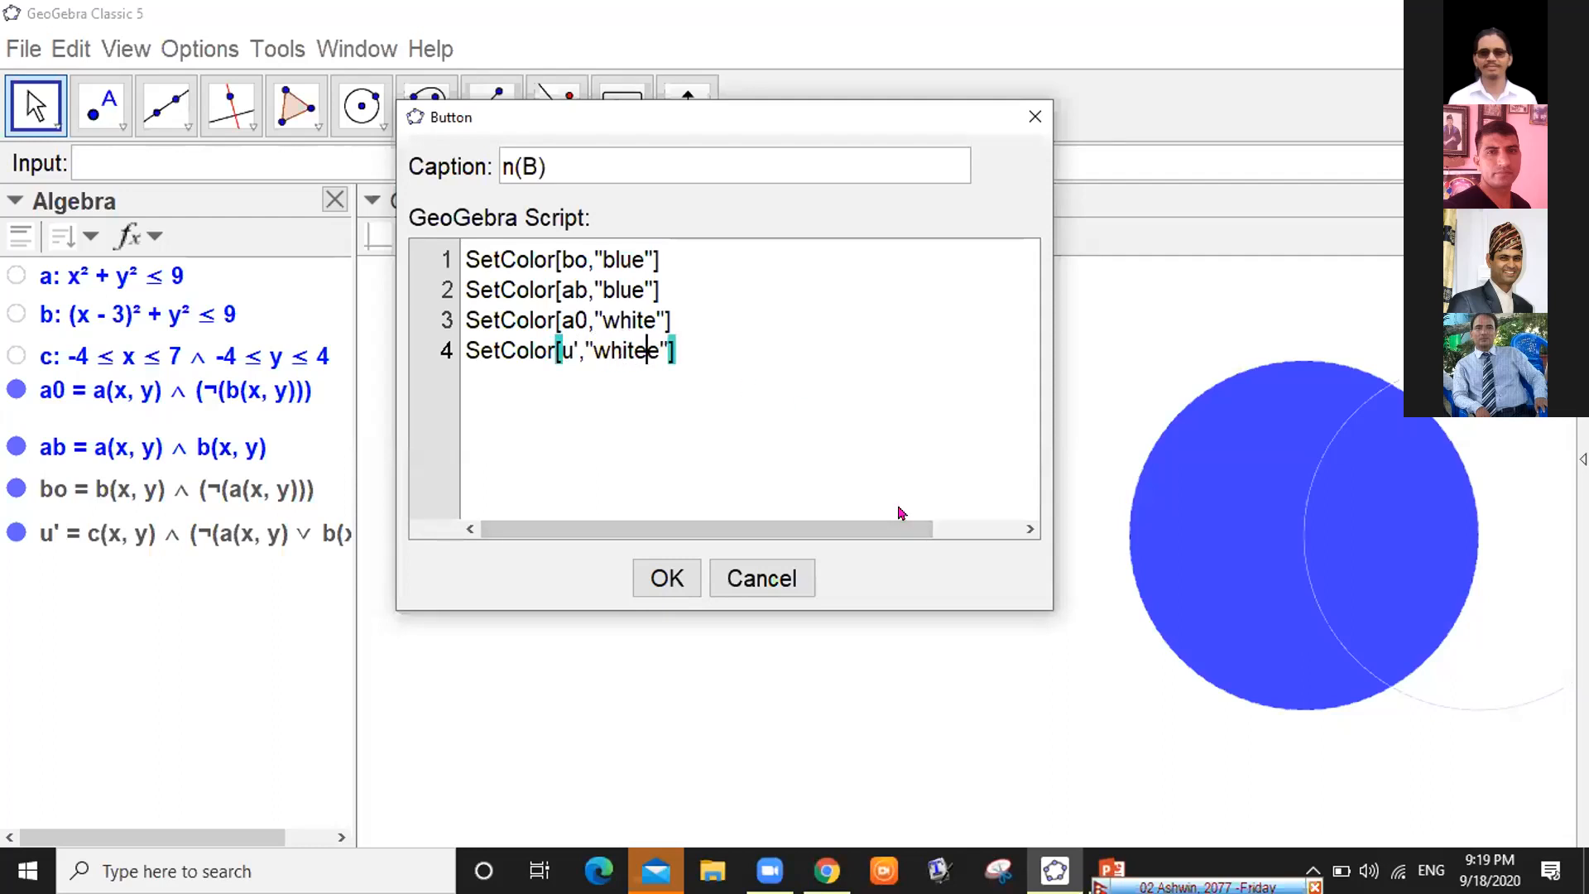
{"action": "key", "text": "Delete"}
Select the whole four-line script and accept it to create the n(B) button
{"action": "left_click_drag", "start_coordinate": [825, 128], "coordinate": [870, 144]}
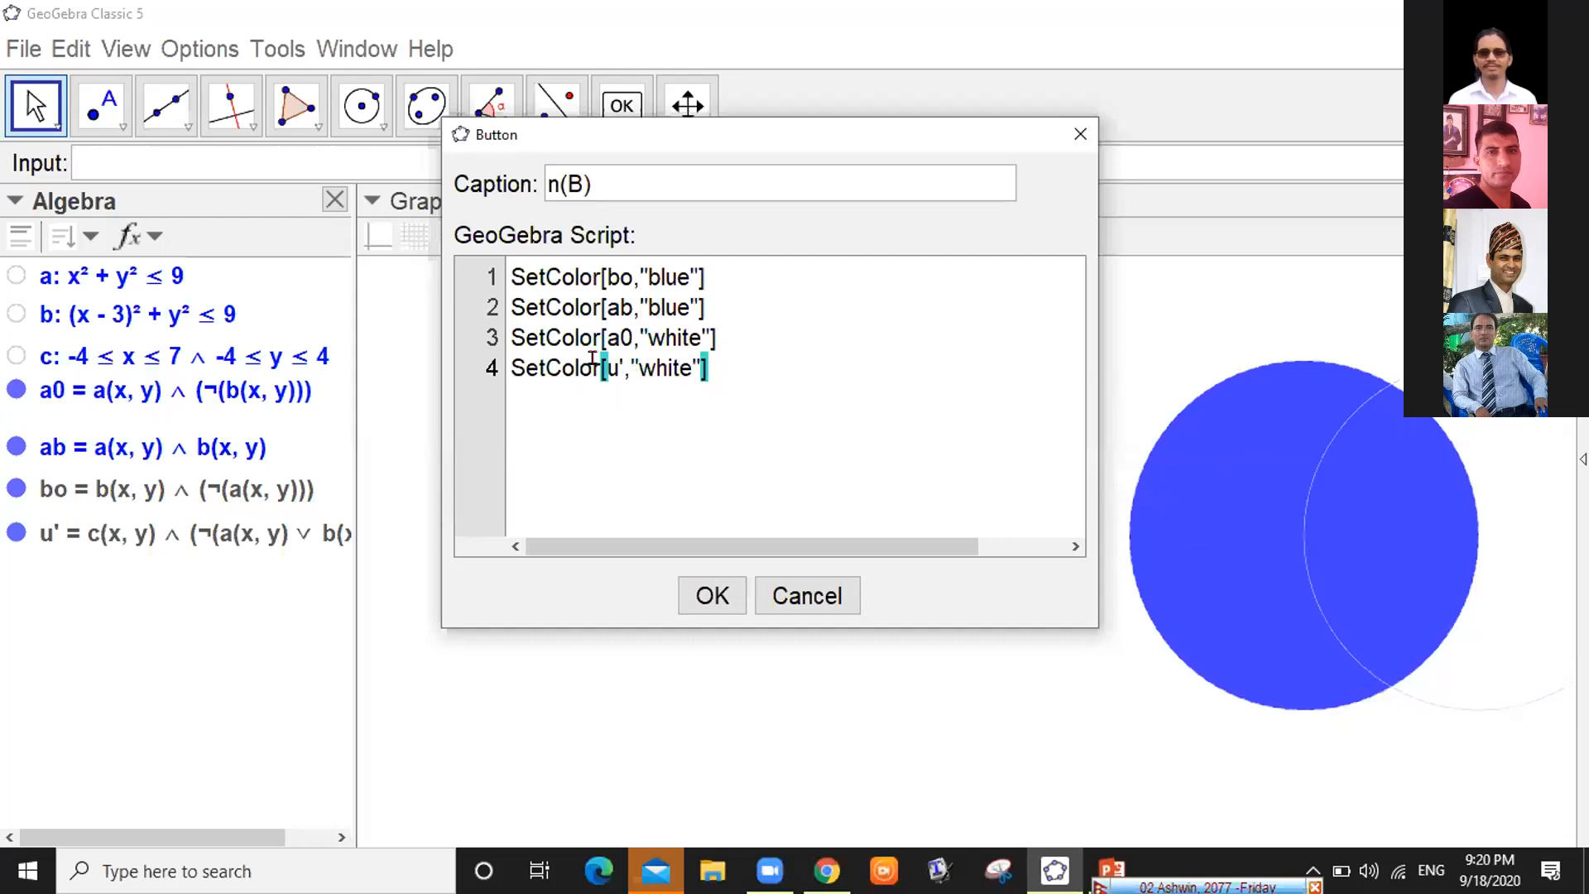
{"action": "left_click", "coordinate": [680, 368]}
{"action": "key", "text": "ctrl+a"}
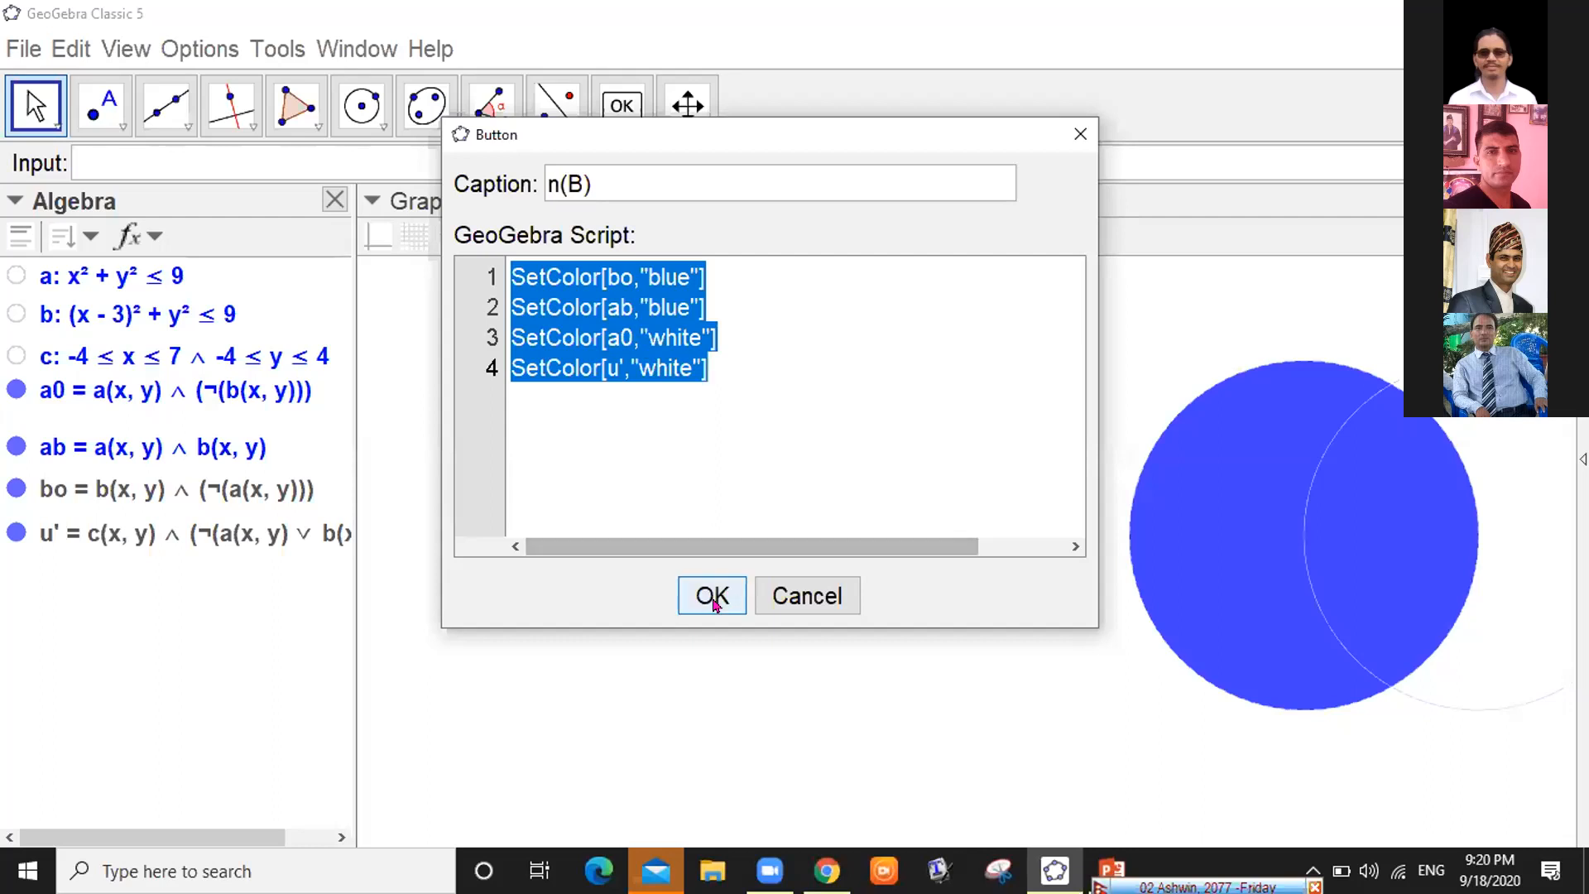
{"action": "left_click", "coordinate": [614, 355]}
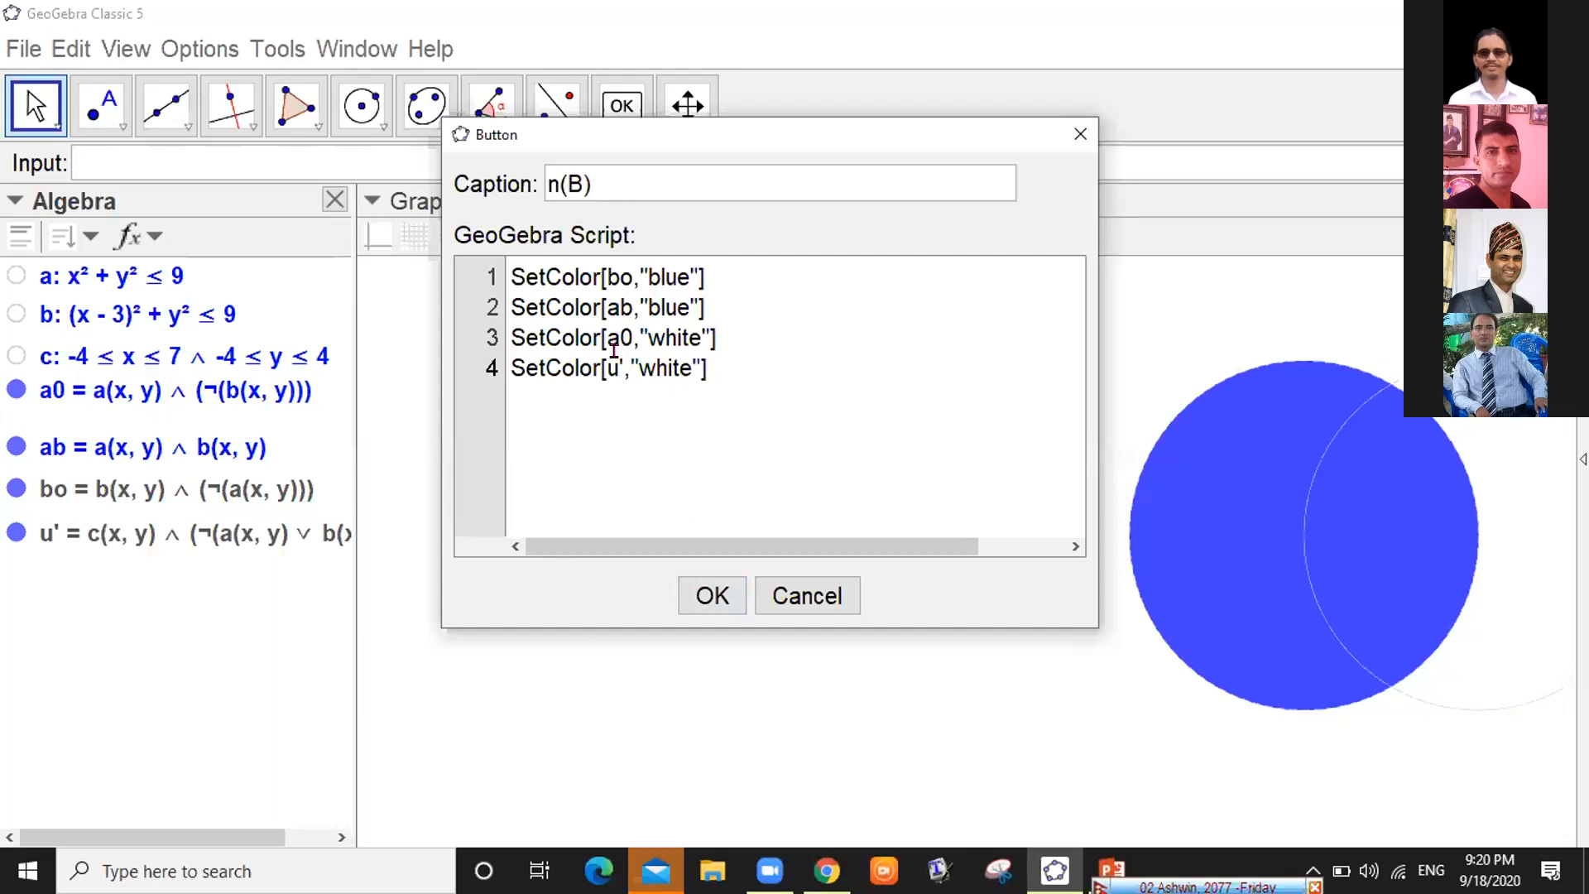
{"action": "key", "text": "ctrl+a"}
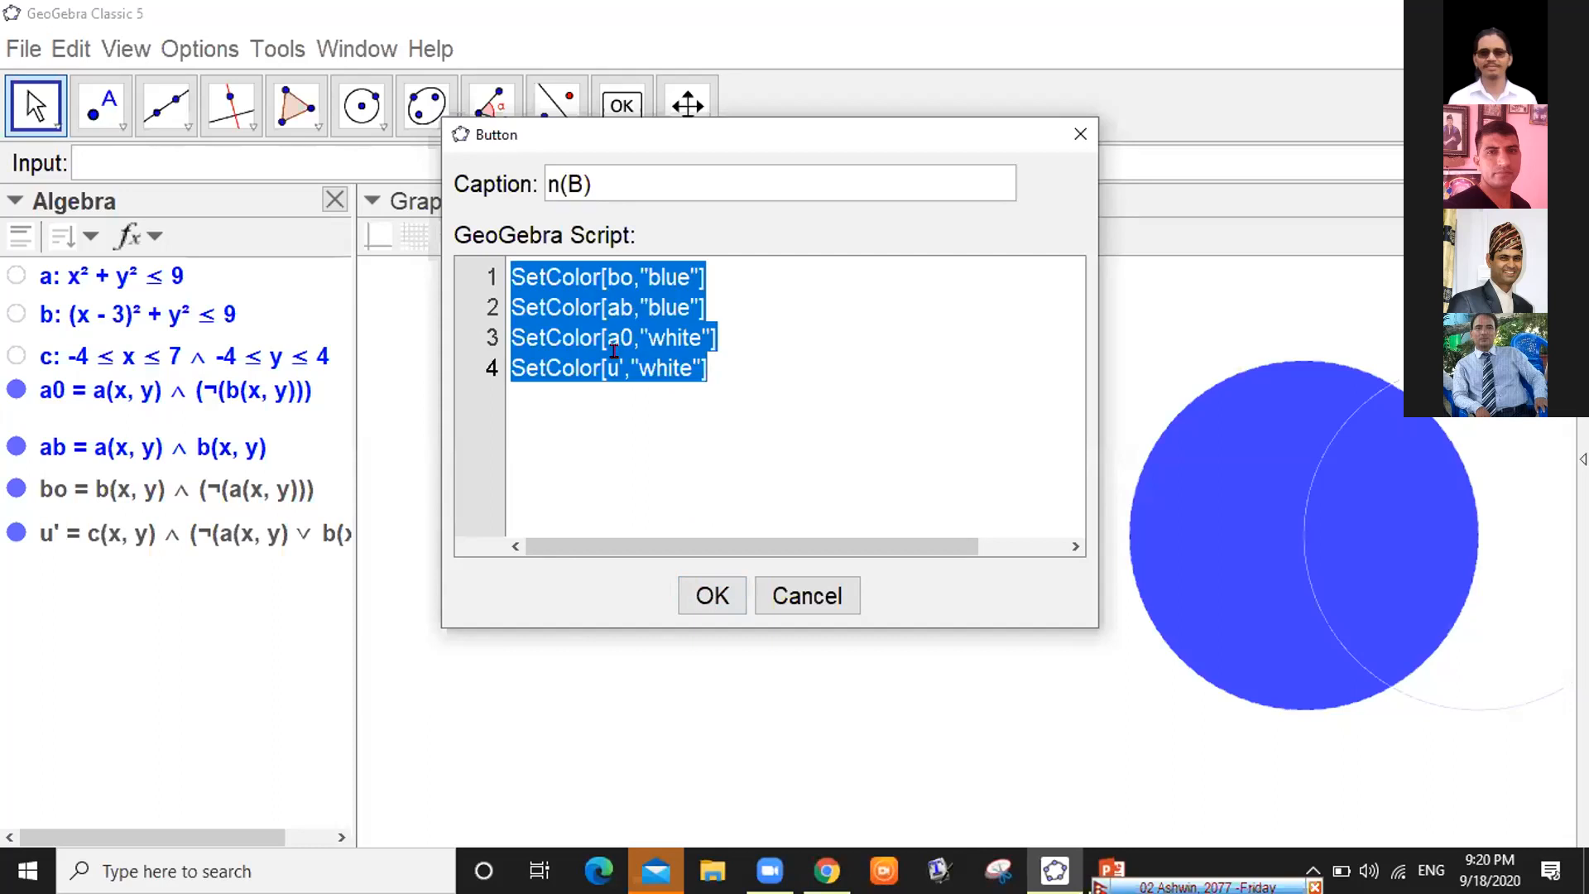
{"action": "left_click", "coordinate": [706, 593]}
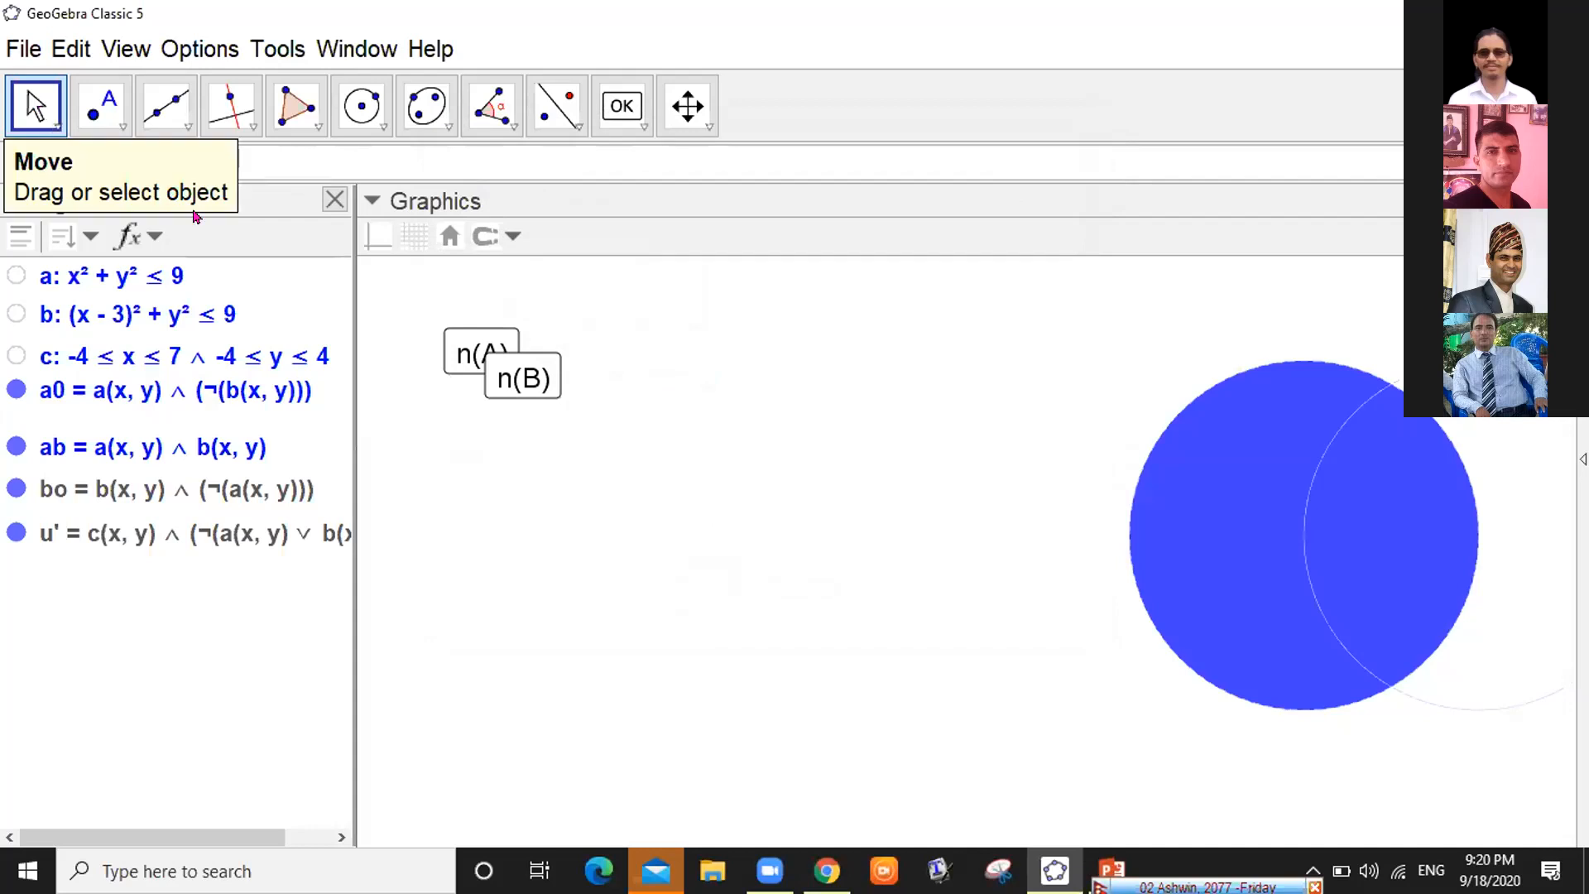
Move n(A) above n(B), try n(B), and widen the Algebra view
{"action": "mouse_move", "coordinate": [554, 343]}
{"action": "left_mouse_down"}
{"action": "mouse_move", "coordinate": [579, 326]}
{"action": "mouse_move", "coordinate": [518, 331]}
{"action": "mouse_move", "coordinate": [550, 334]}
{"action": "mouse_move", "coordinate": [540, 320]}
{"action": "left_mouse_up"}
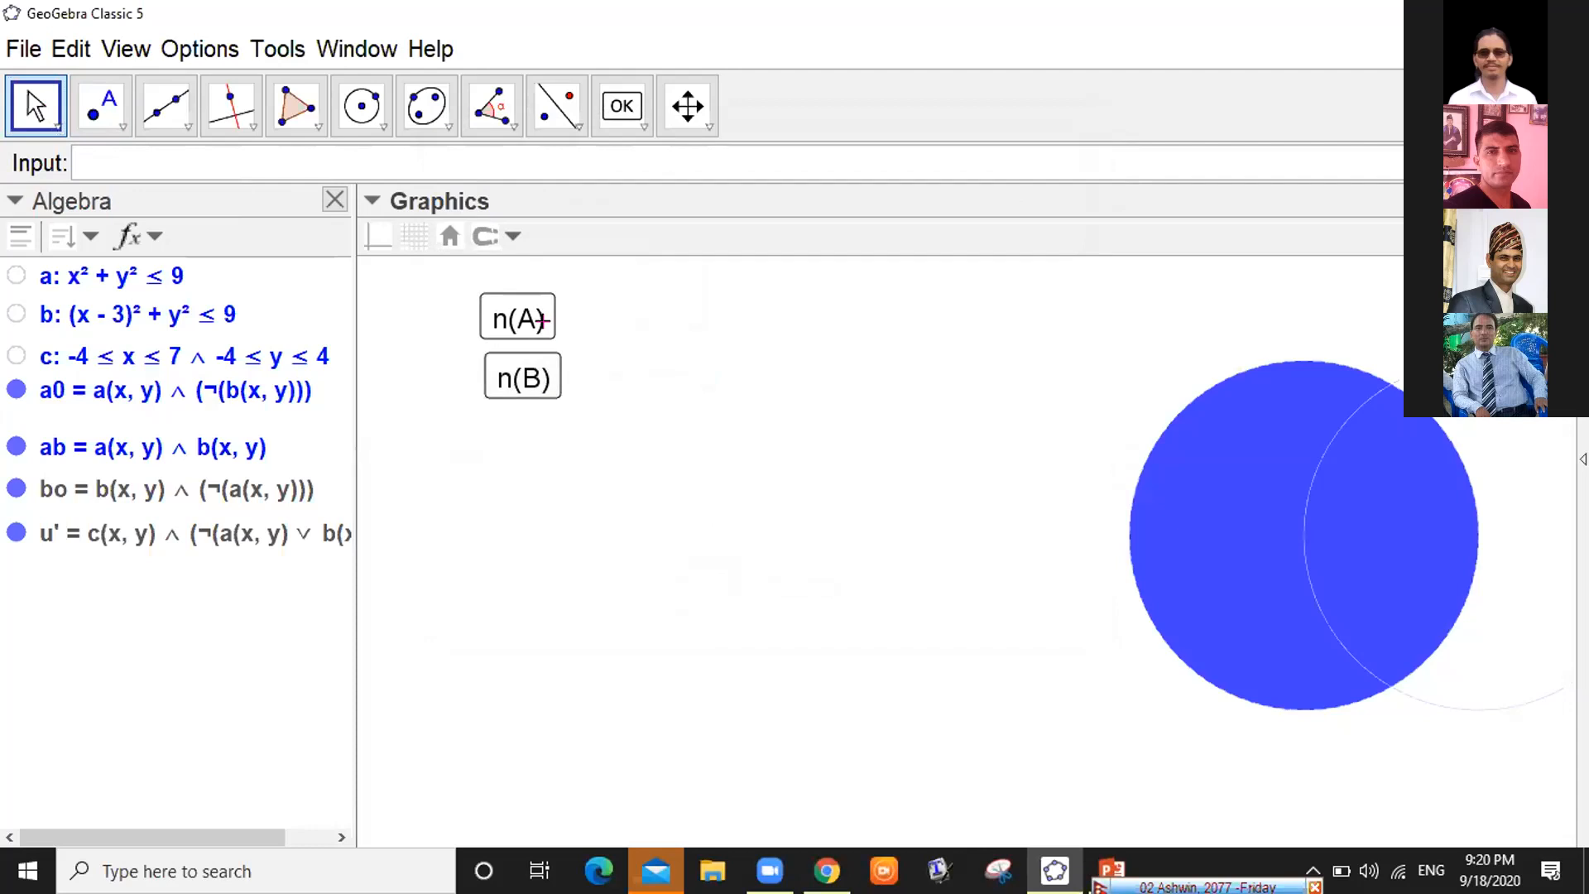
{"action": "left_click", "coordinate": [505, 378]}
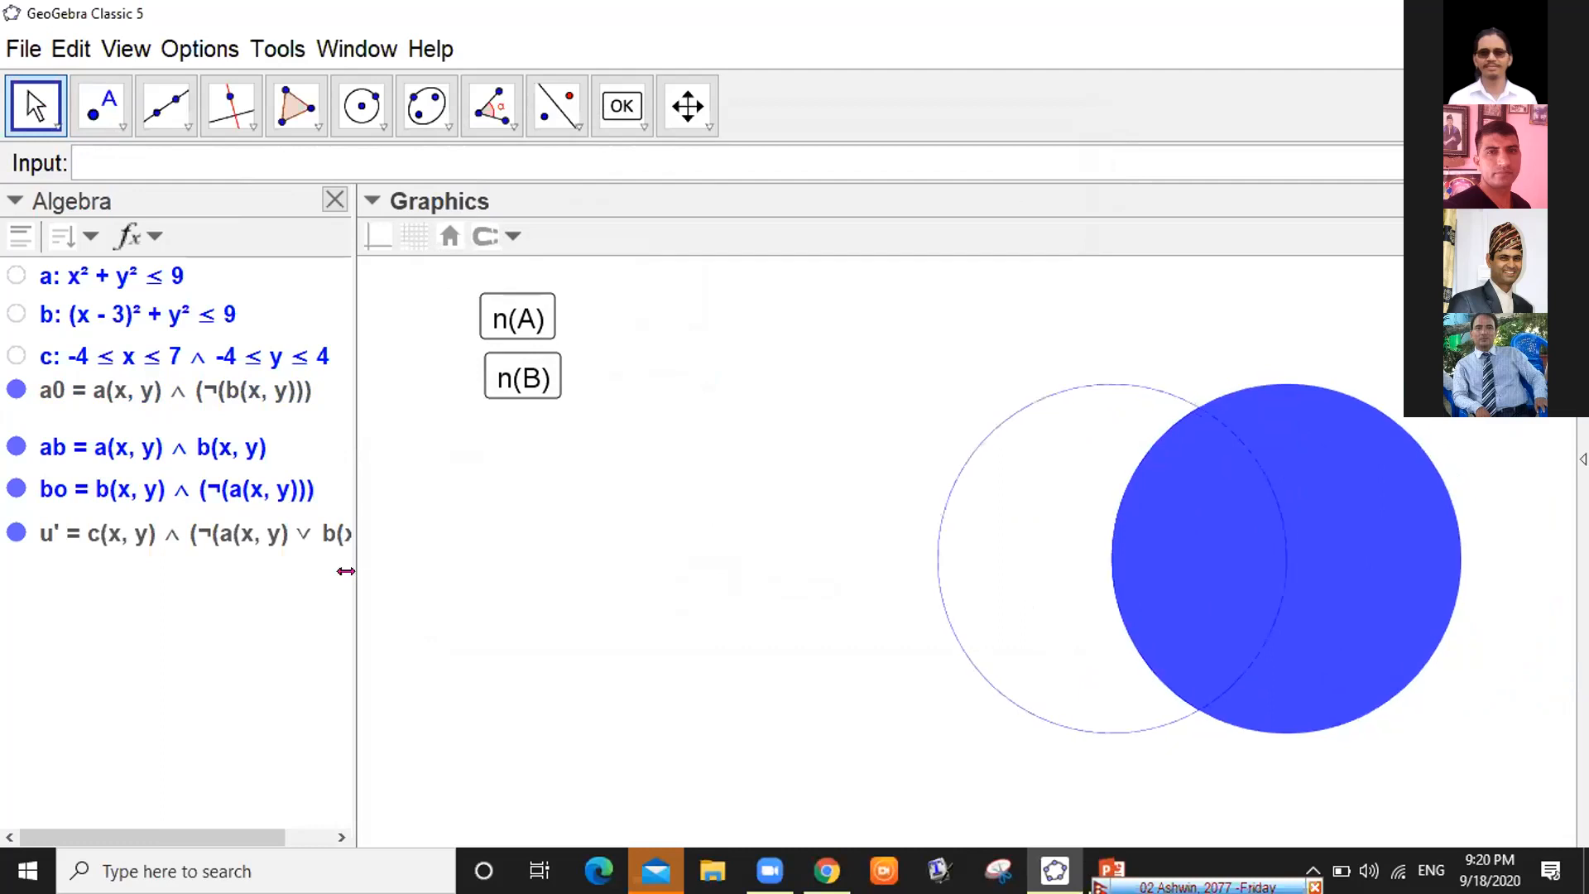
{"action": "left_click_drag", "start_coordinate": [346, 571], "coordinate": [430, 573]}
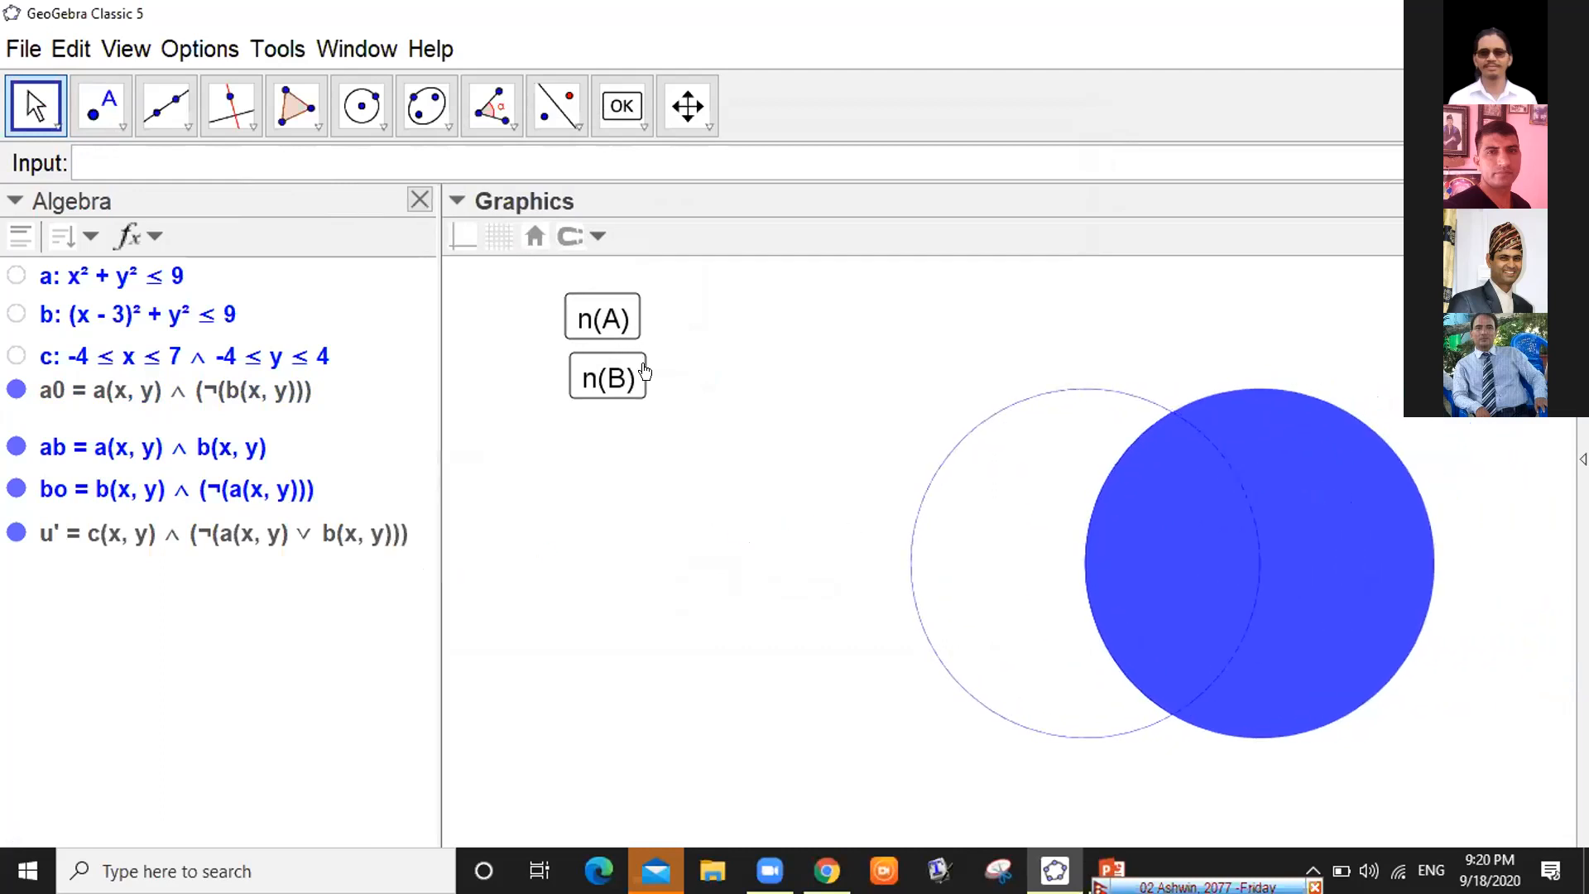
Alternate n(A) and n(B) to confirm each turns its own set blue and the rest white
{"action": "left_click", "coordinate": [607, 354]}
{"action": "left_click", "coordinate": [608, 365]}
{"action": "left_click", "coordinate": [607, 318]}
{"action": "left_click", "coordinate": [597, 357]}
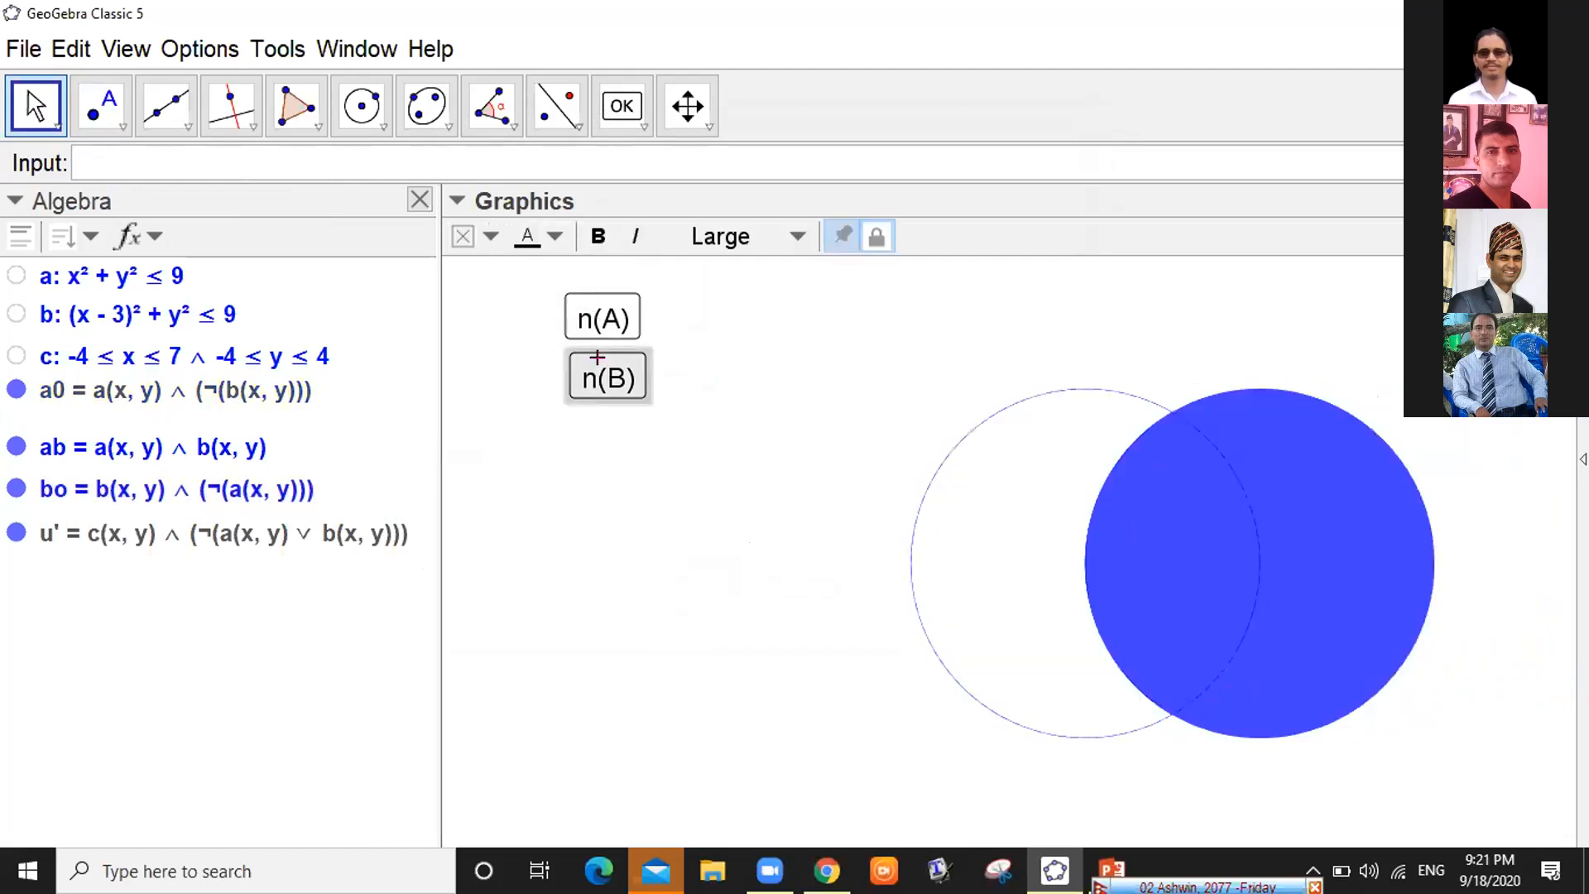
{"action": "left_click", "coordinate": [608, 313]}
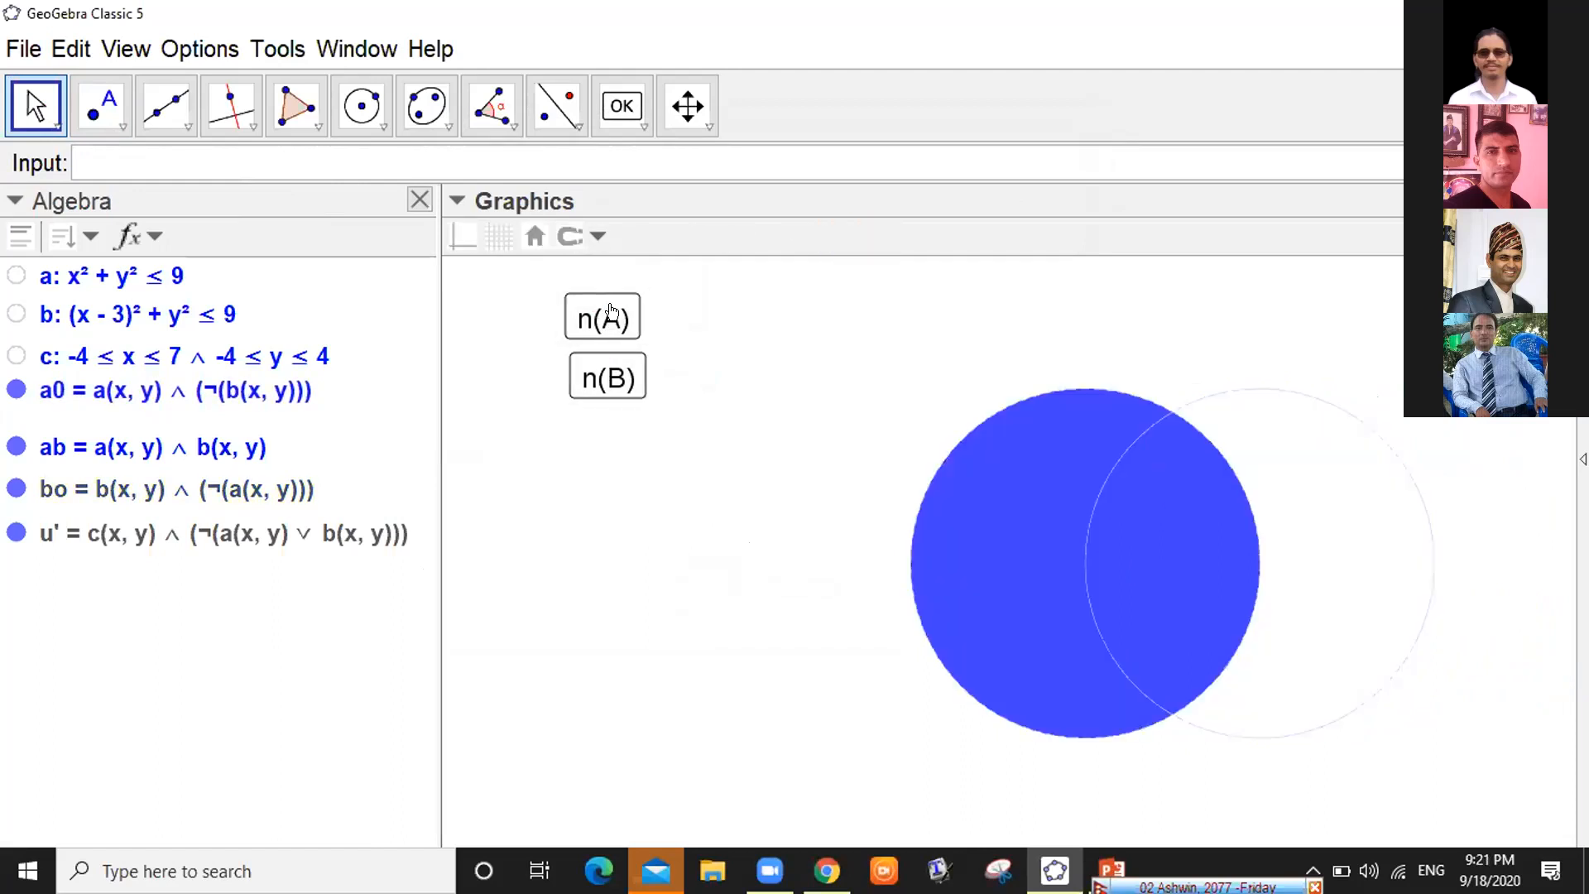
{"action": "left_click", "coordinate": [608, 365]}
{"action": "left_click", "coordinate": [608, 314]}
{"action": "left_click", "coordinate": [602, 378]}
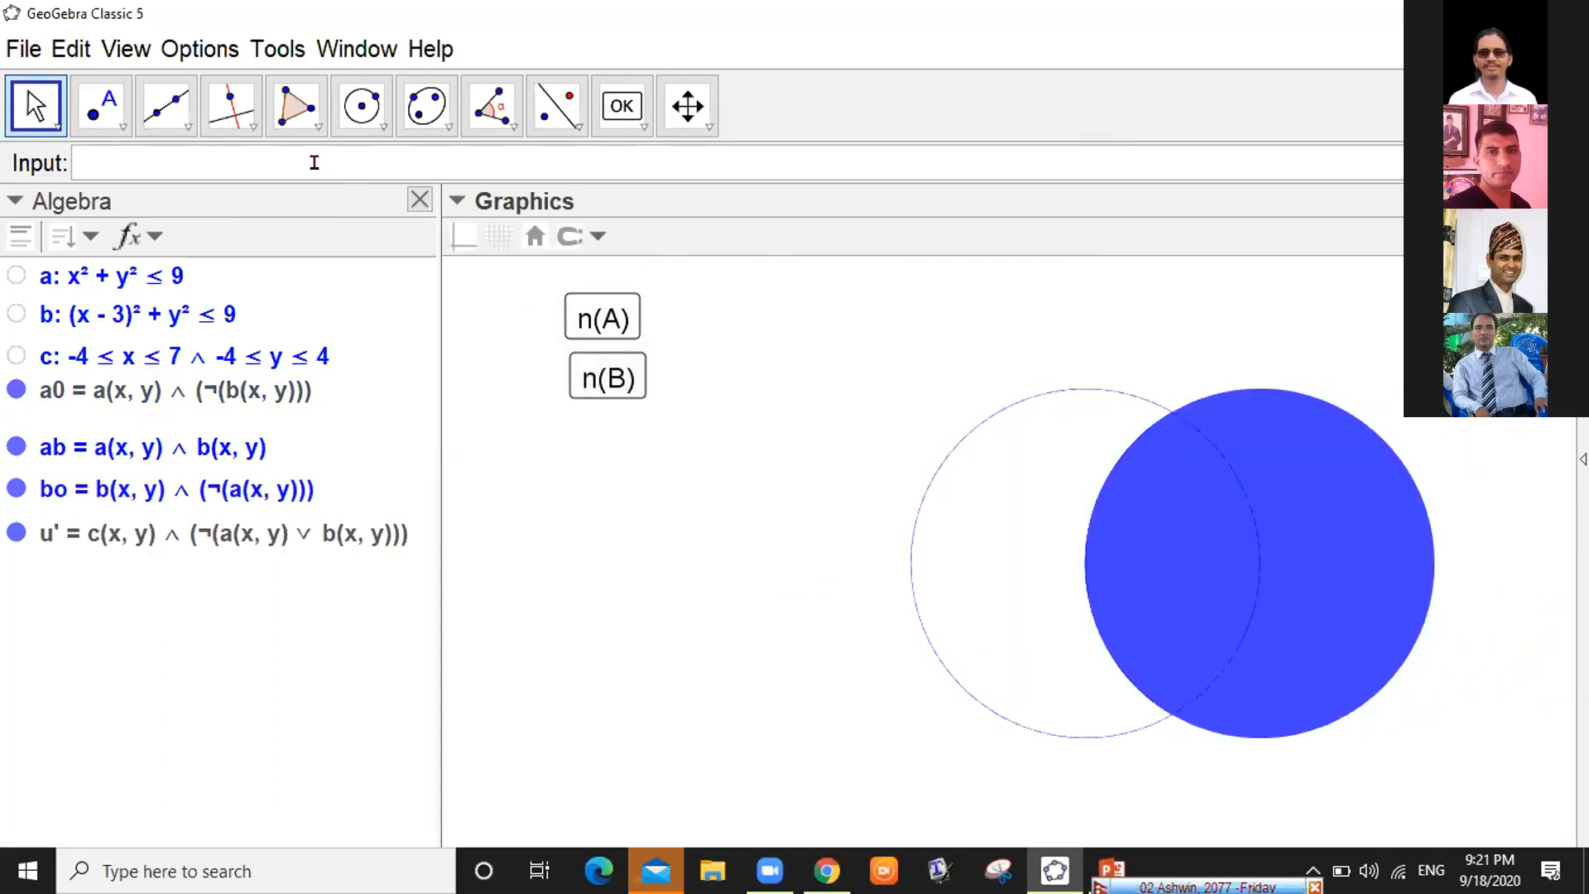
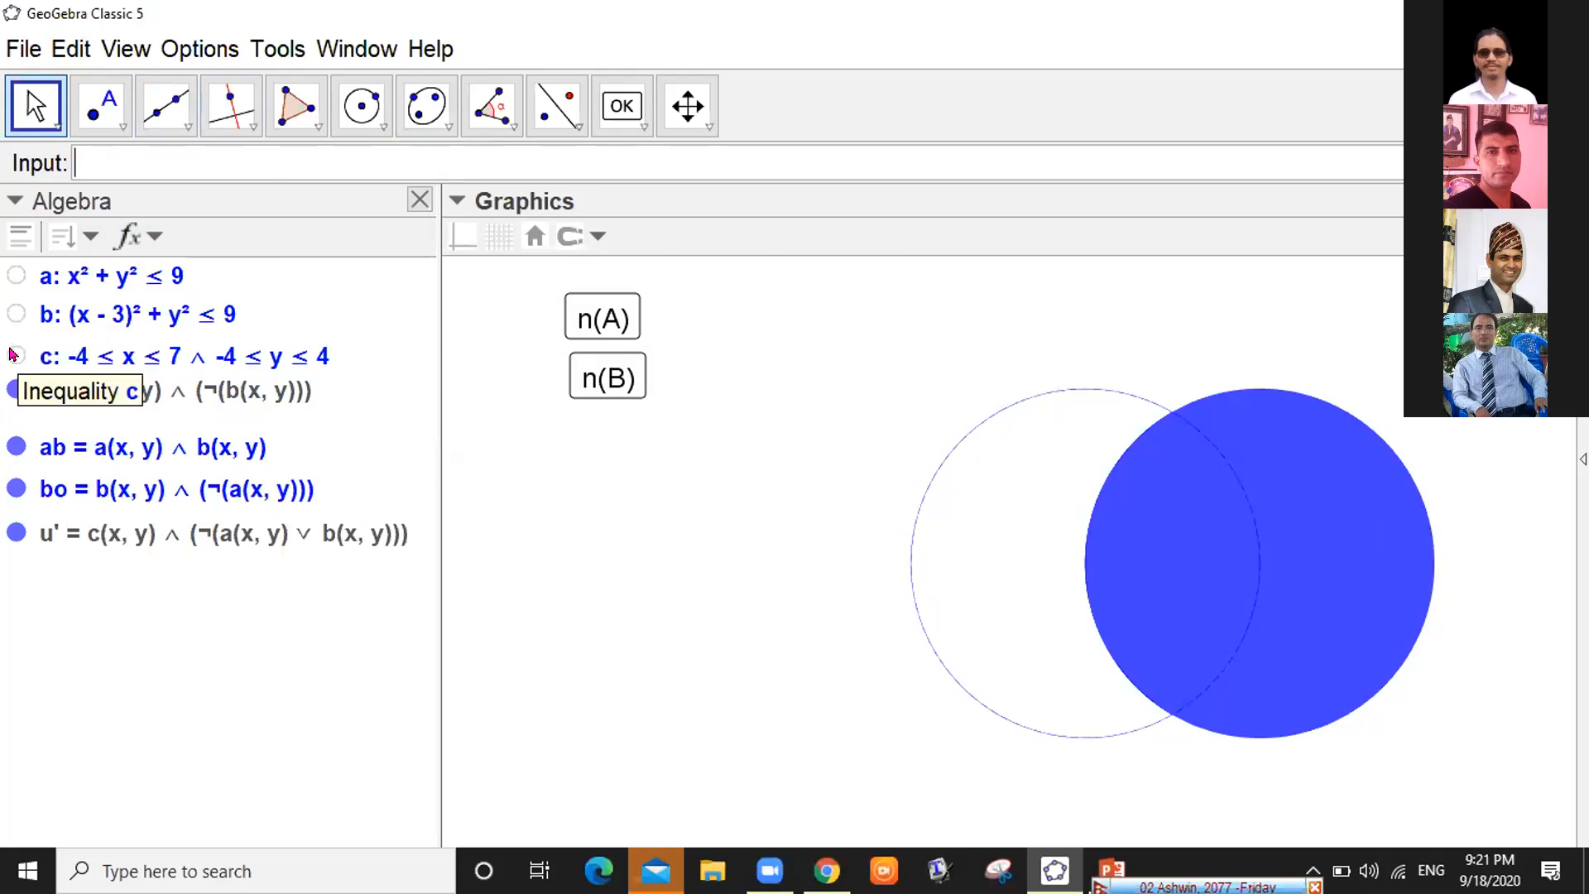
Show region c and run Vertex(c) to create the rectangle's corner points A–F
{"action": "left_click", "coordinate": [14, 355]}
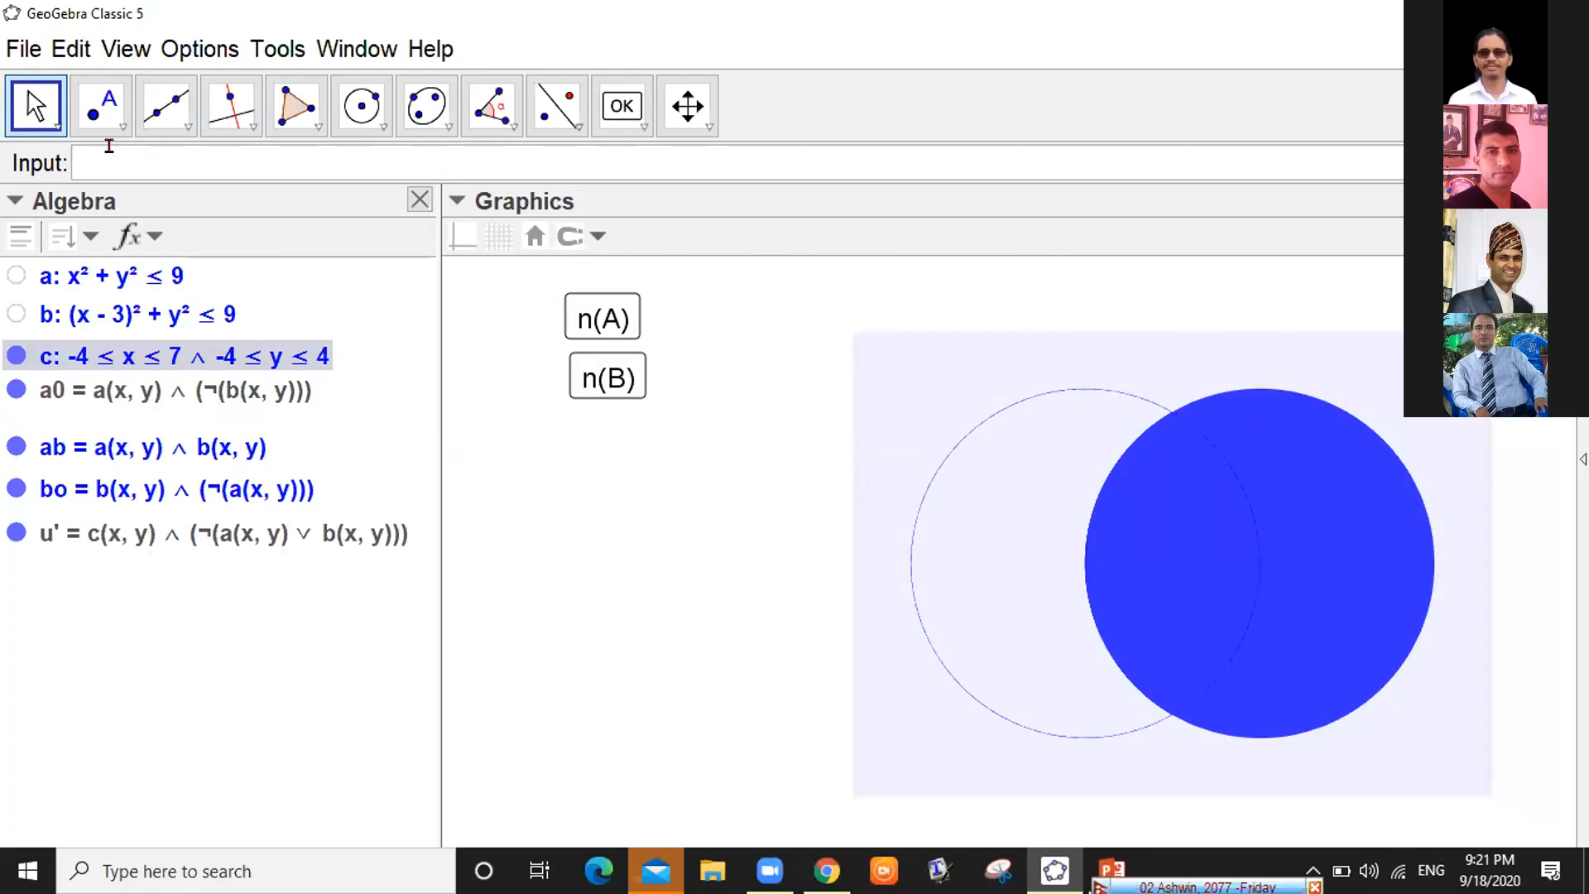
{"action": "type", "text": "vert"}
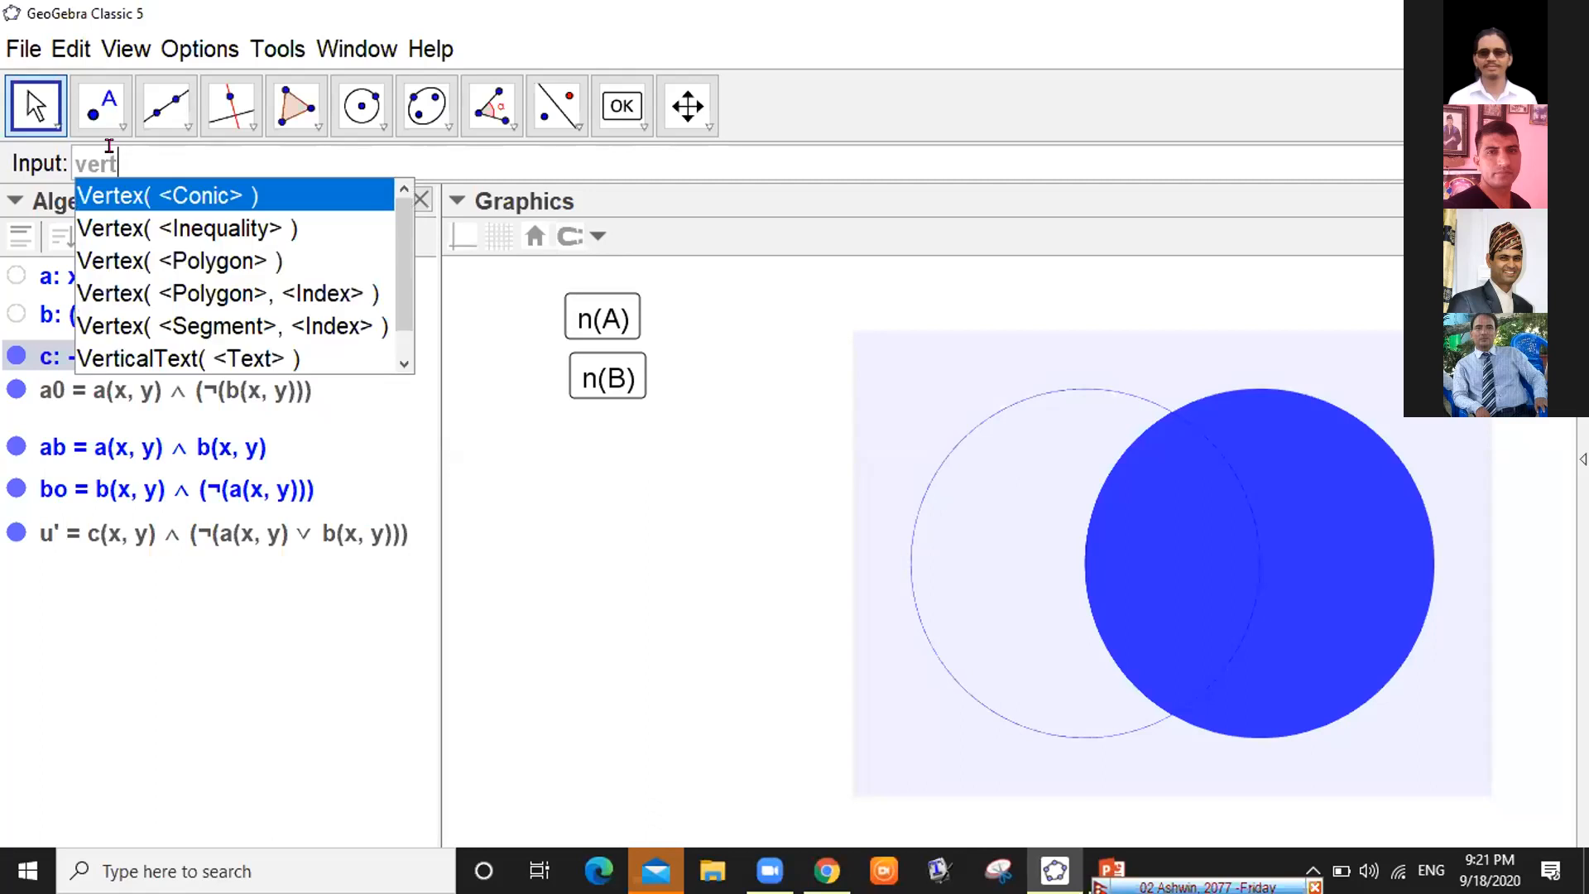
{"action": "type", "text": "ex"}
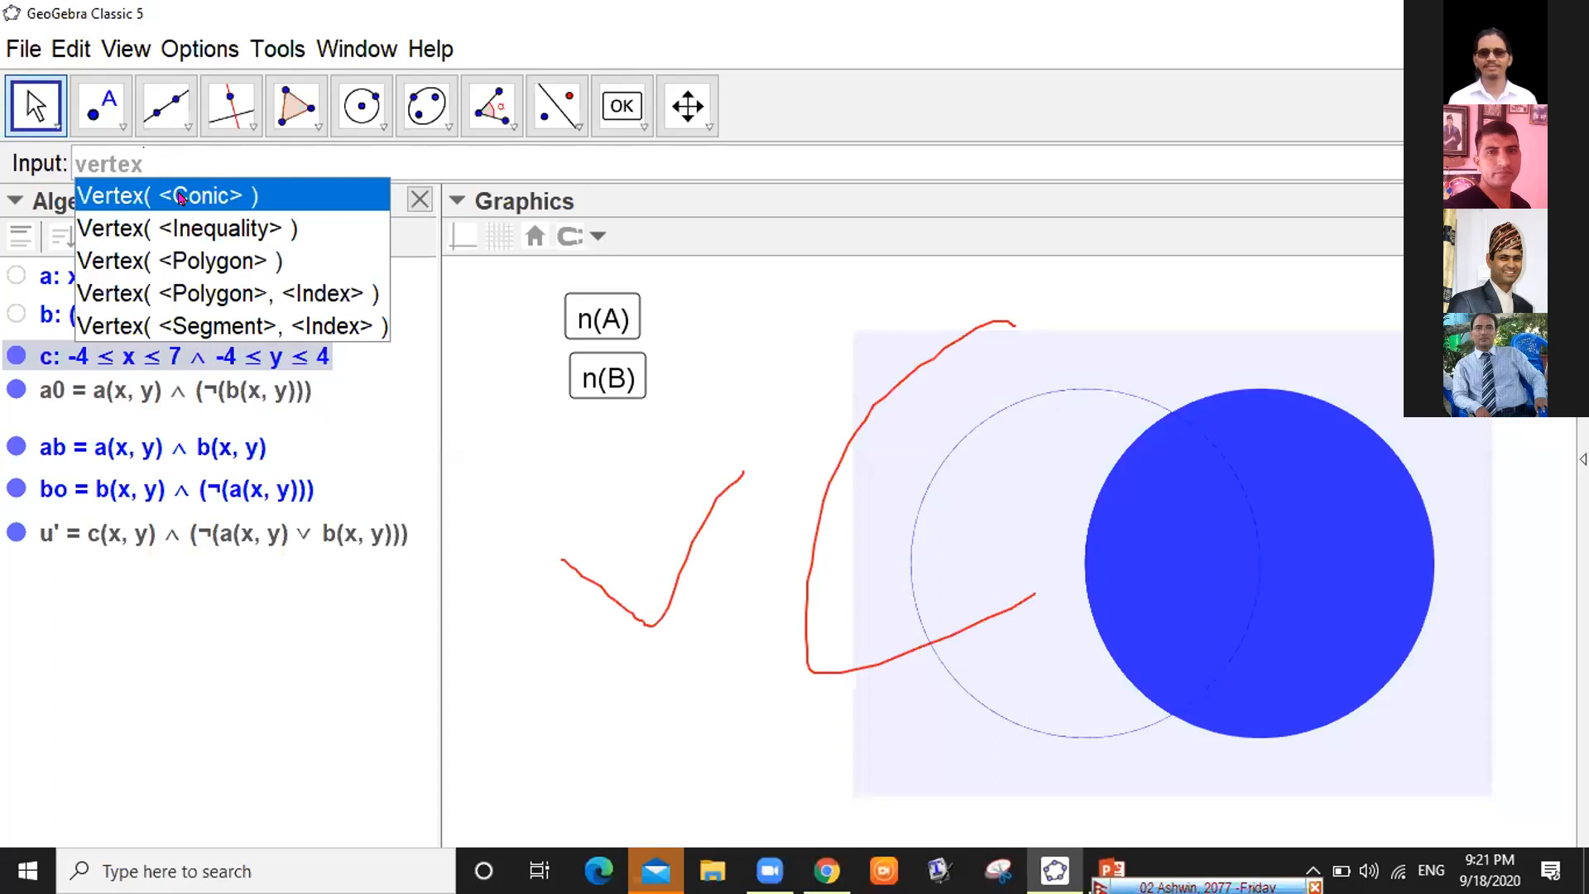
{"action": "left_click", "coordinate": [181, 199]}
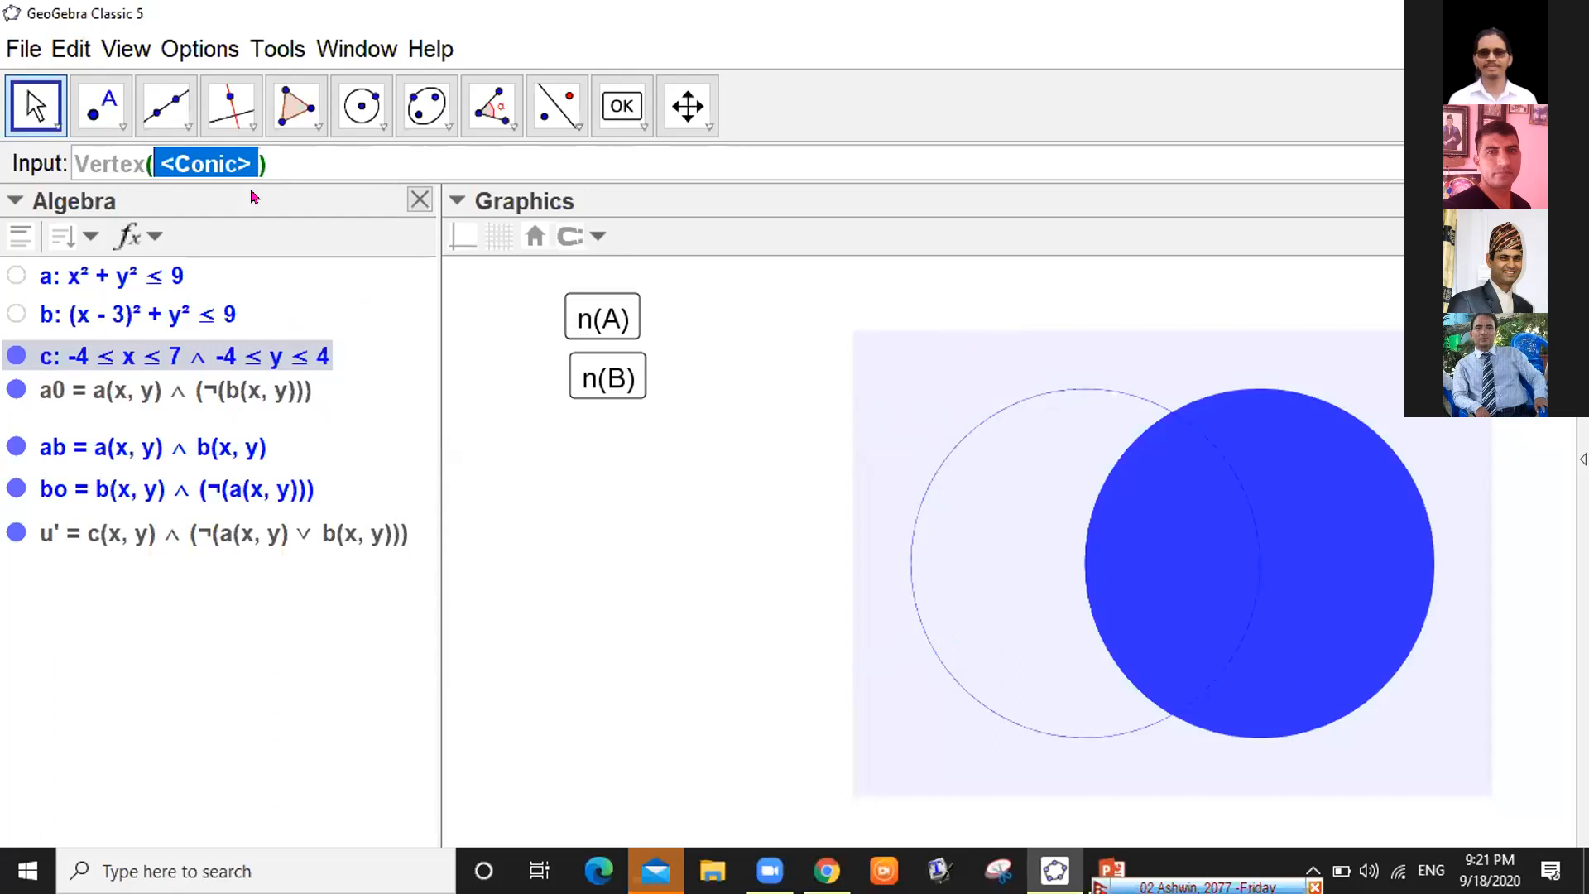
{"action": "type", "text": "c"}
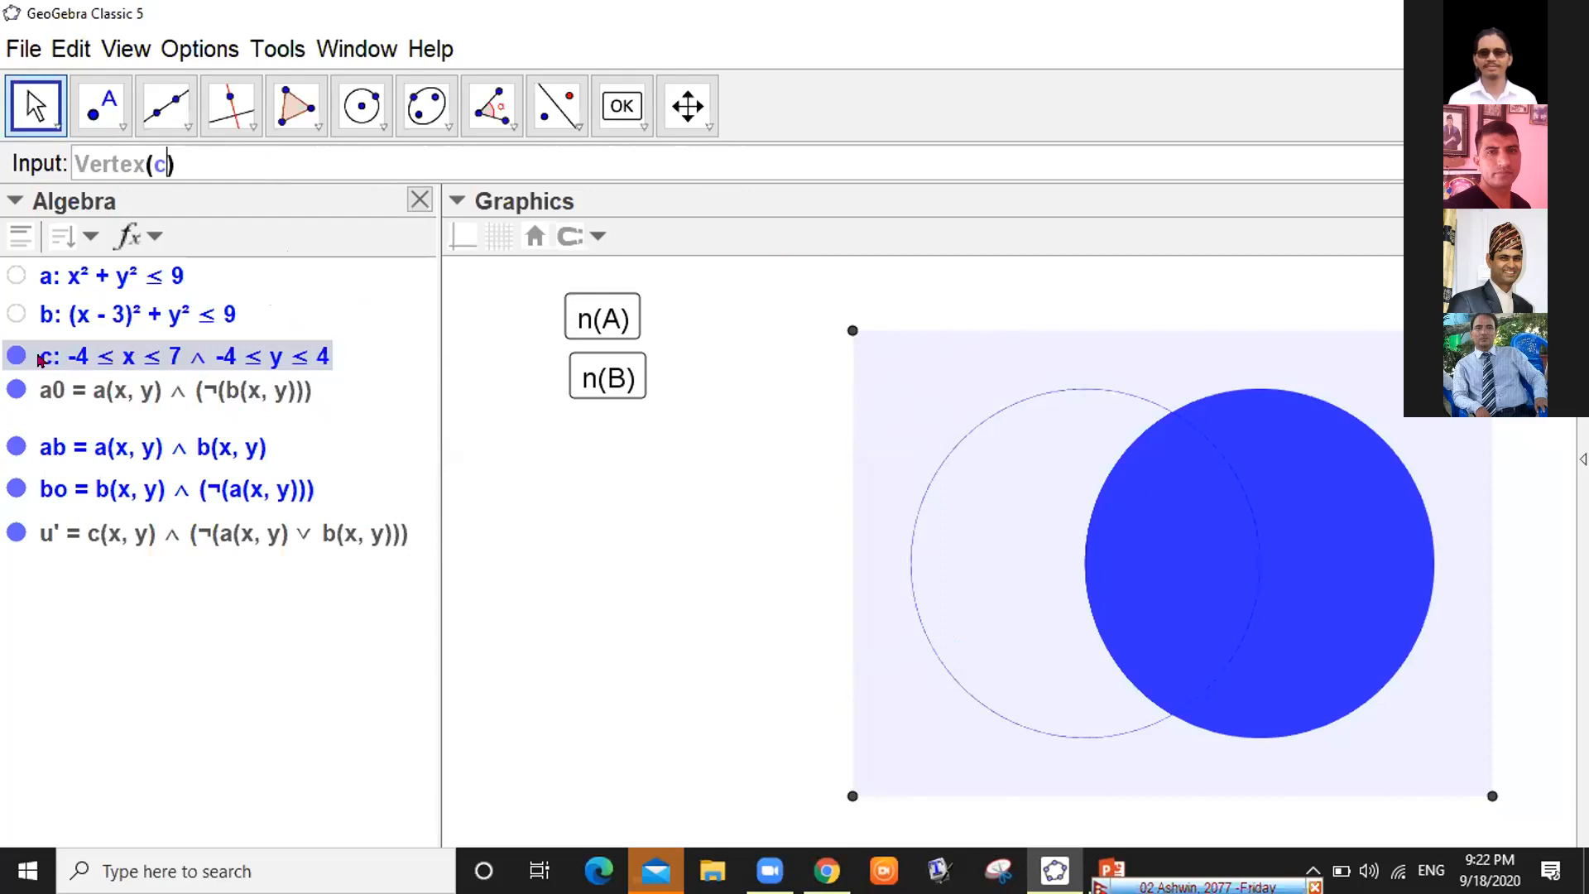
{"action": "key", "text": "Return"}
{"action": "left_click", "coordinate": [10, 360]}
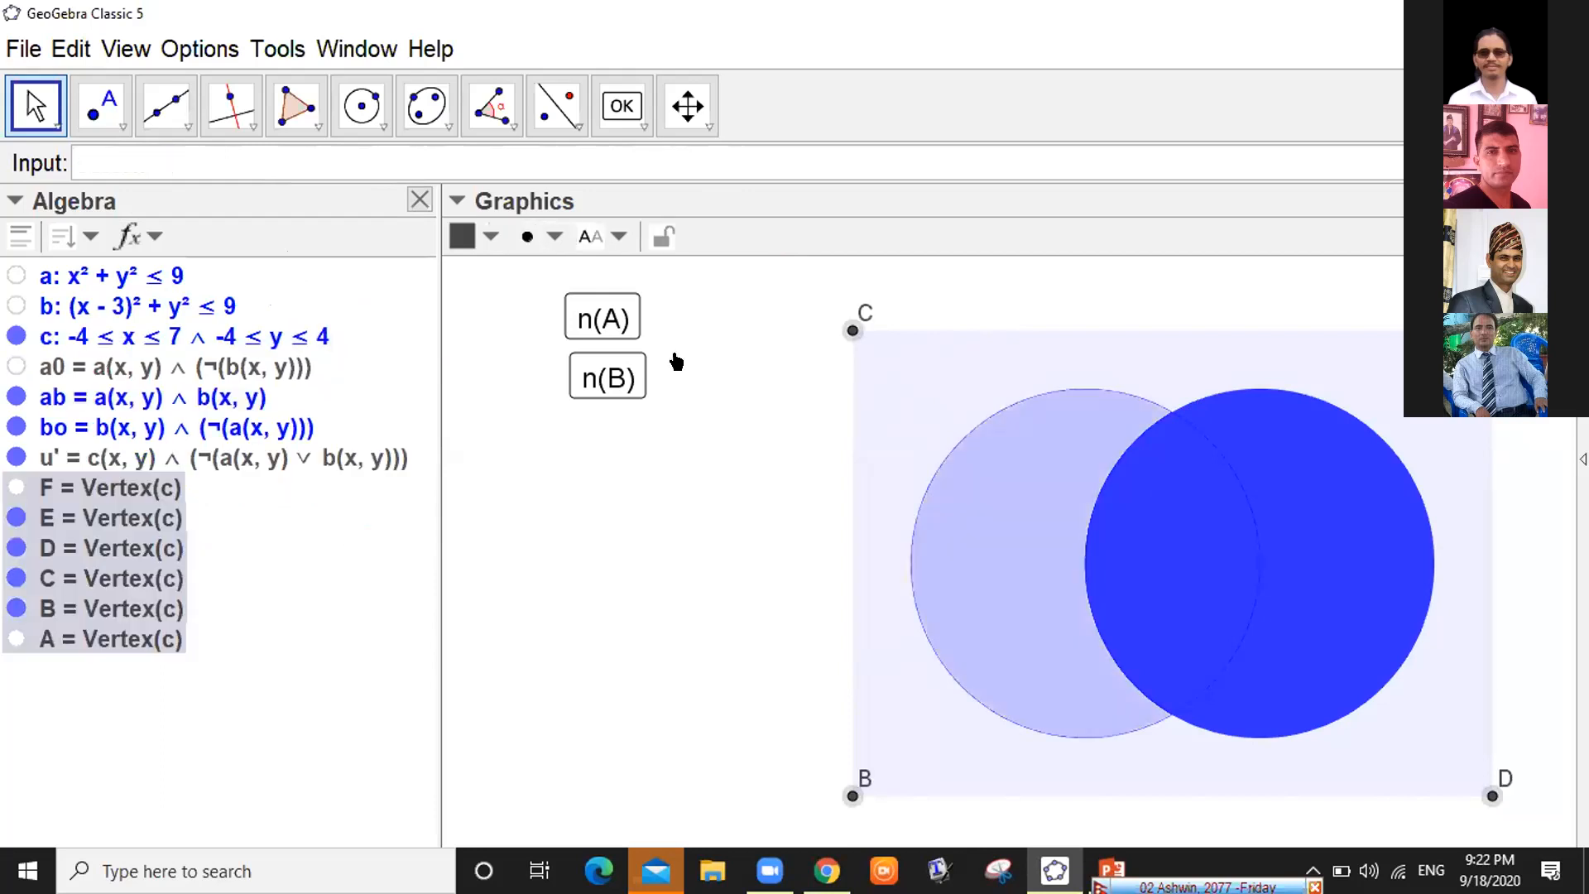
Hide rectangle region c, keep point D visible, and show corner point E
{"action": "left_click", "coordinate": [13, 367]}
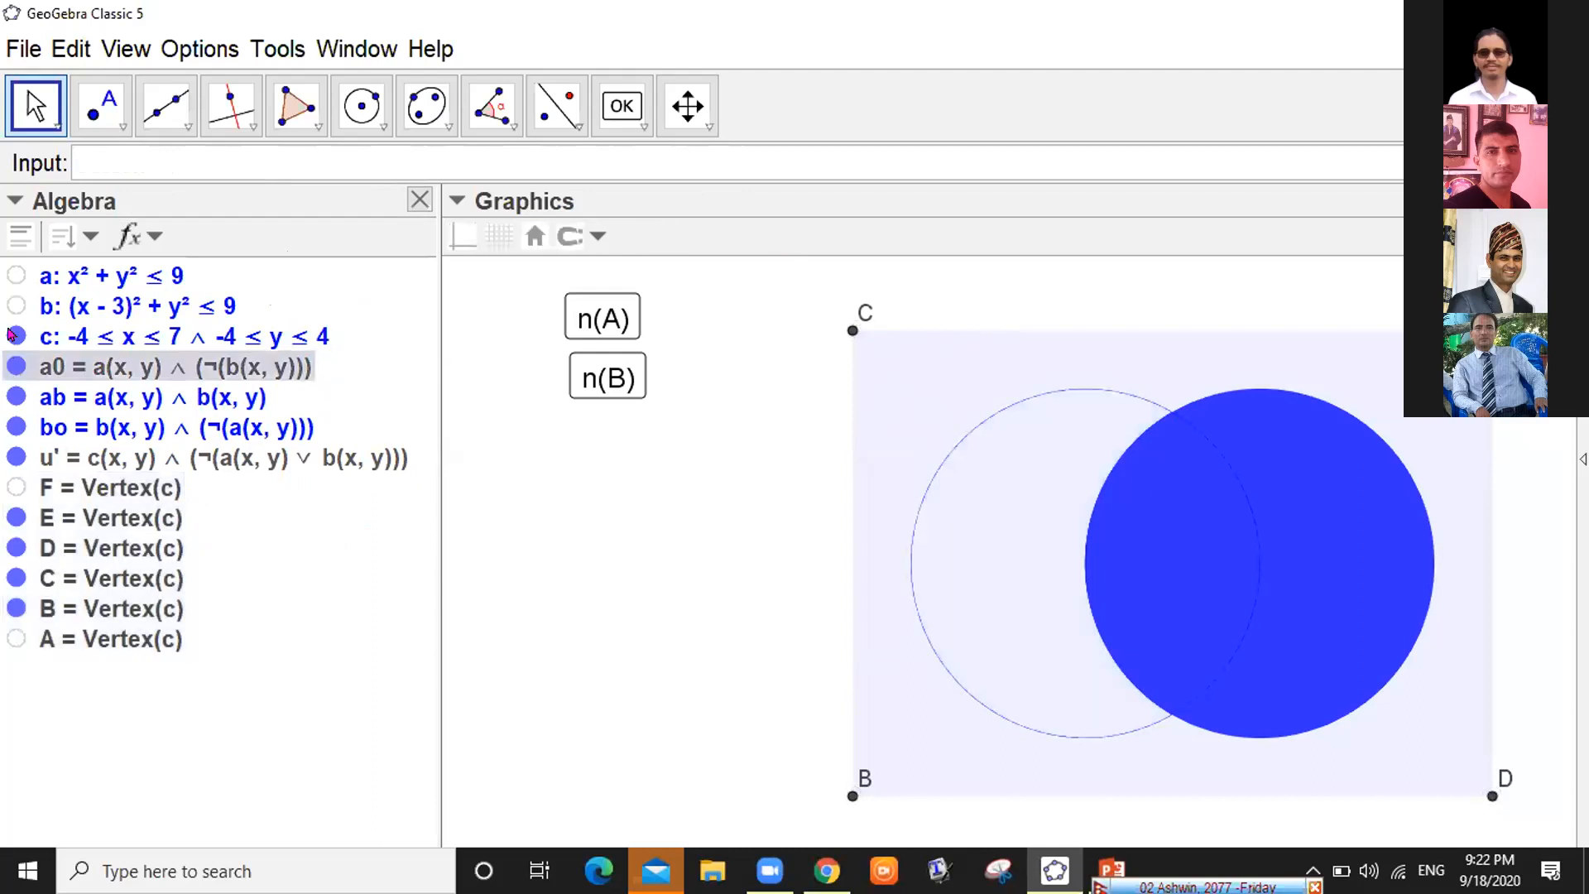
{"action": "left_click", "coordinate": [15, 335]}
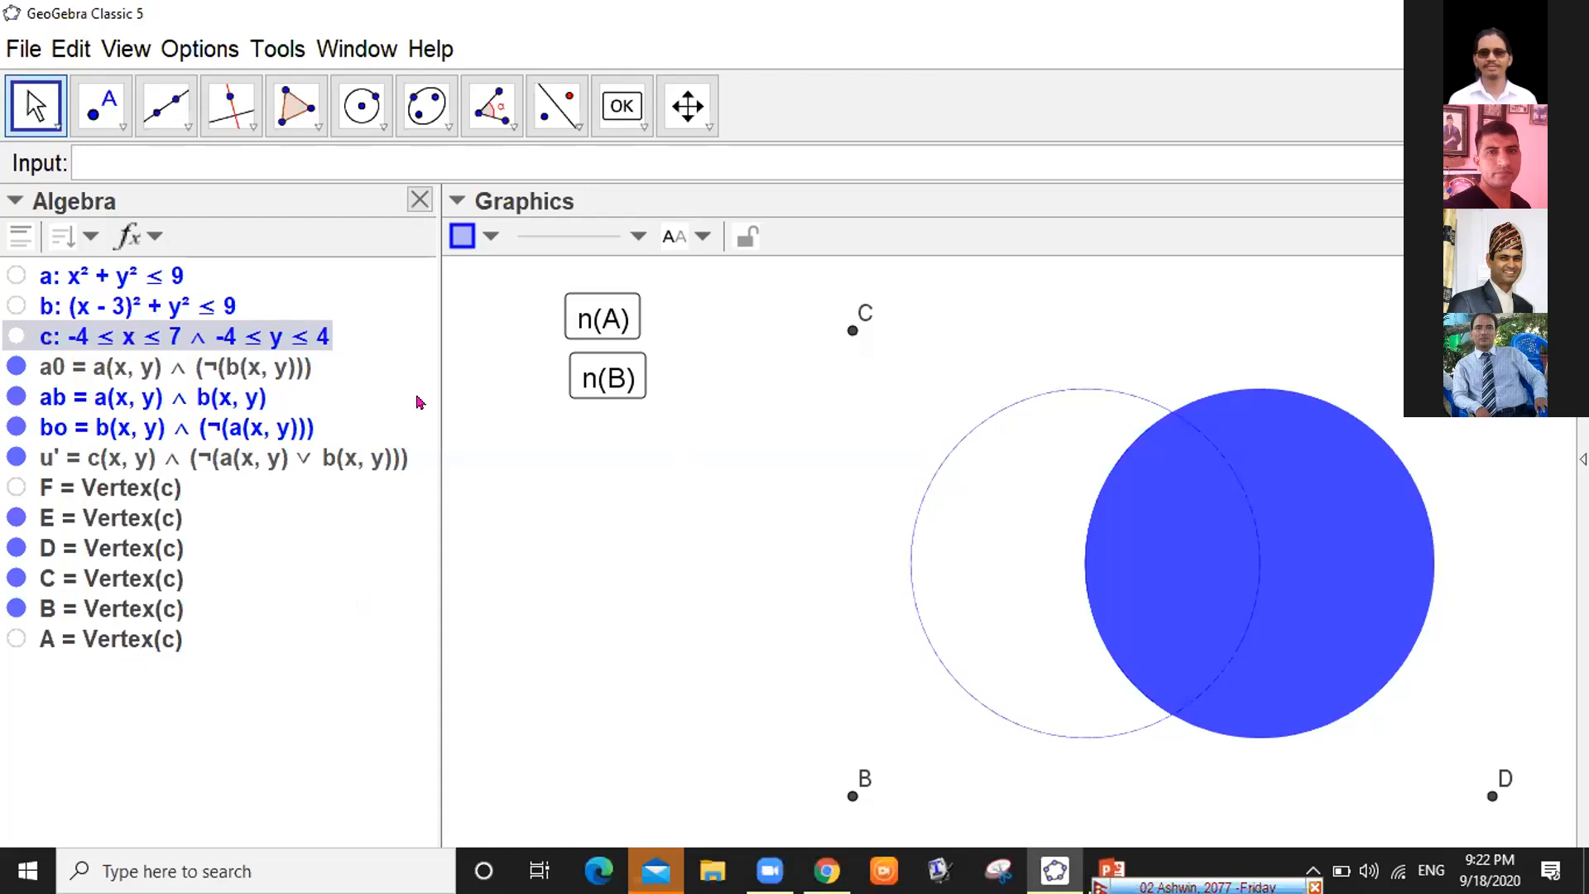
{"action": "left_click", "coordinate": [12, 518]}
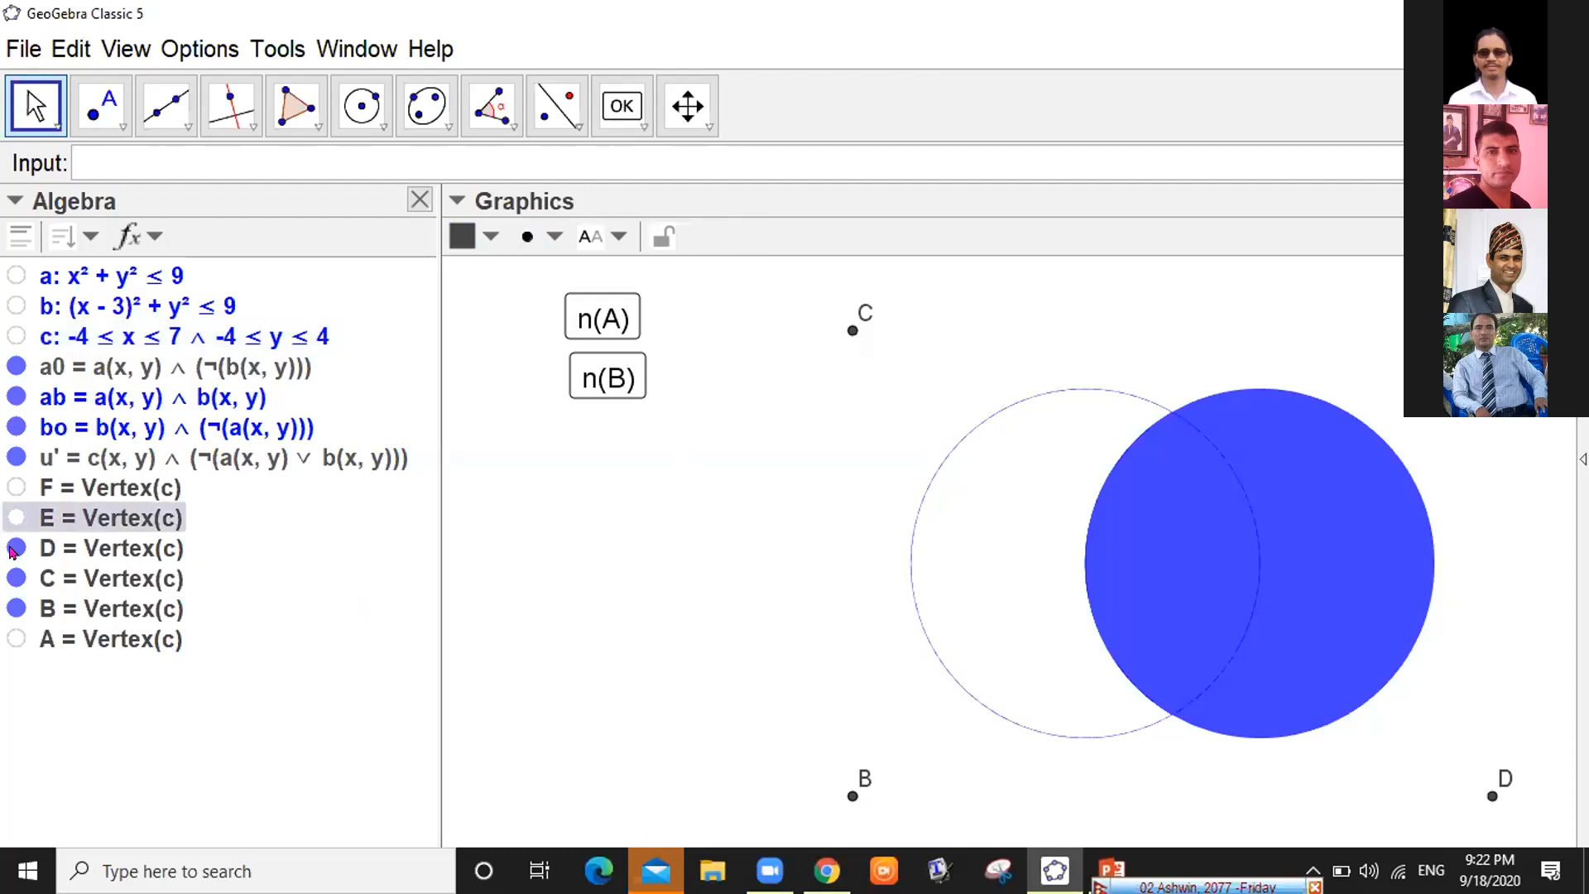
{"action": "left_click", "coordinate": [12, 549]}
{"action": "left_click", "coordinate": [12, 549]}
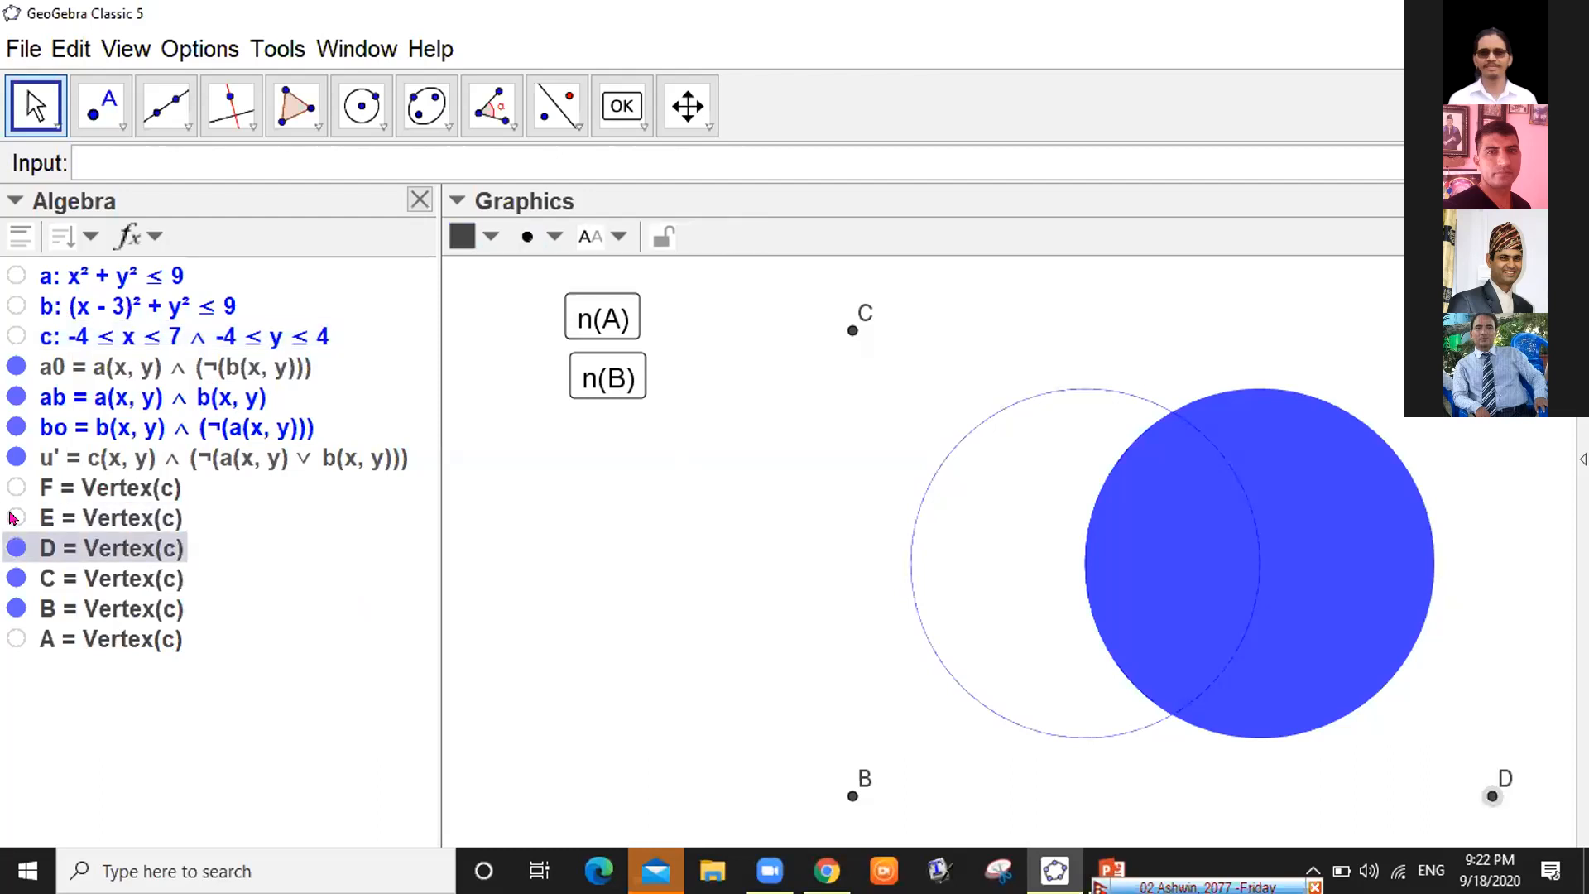
{"action": "left_click", "coordinate": [13, 518]}
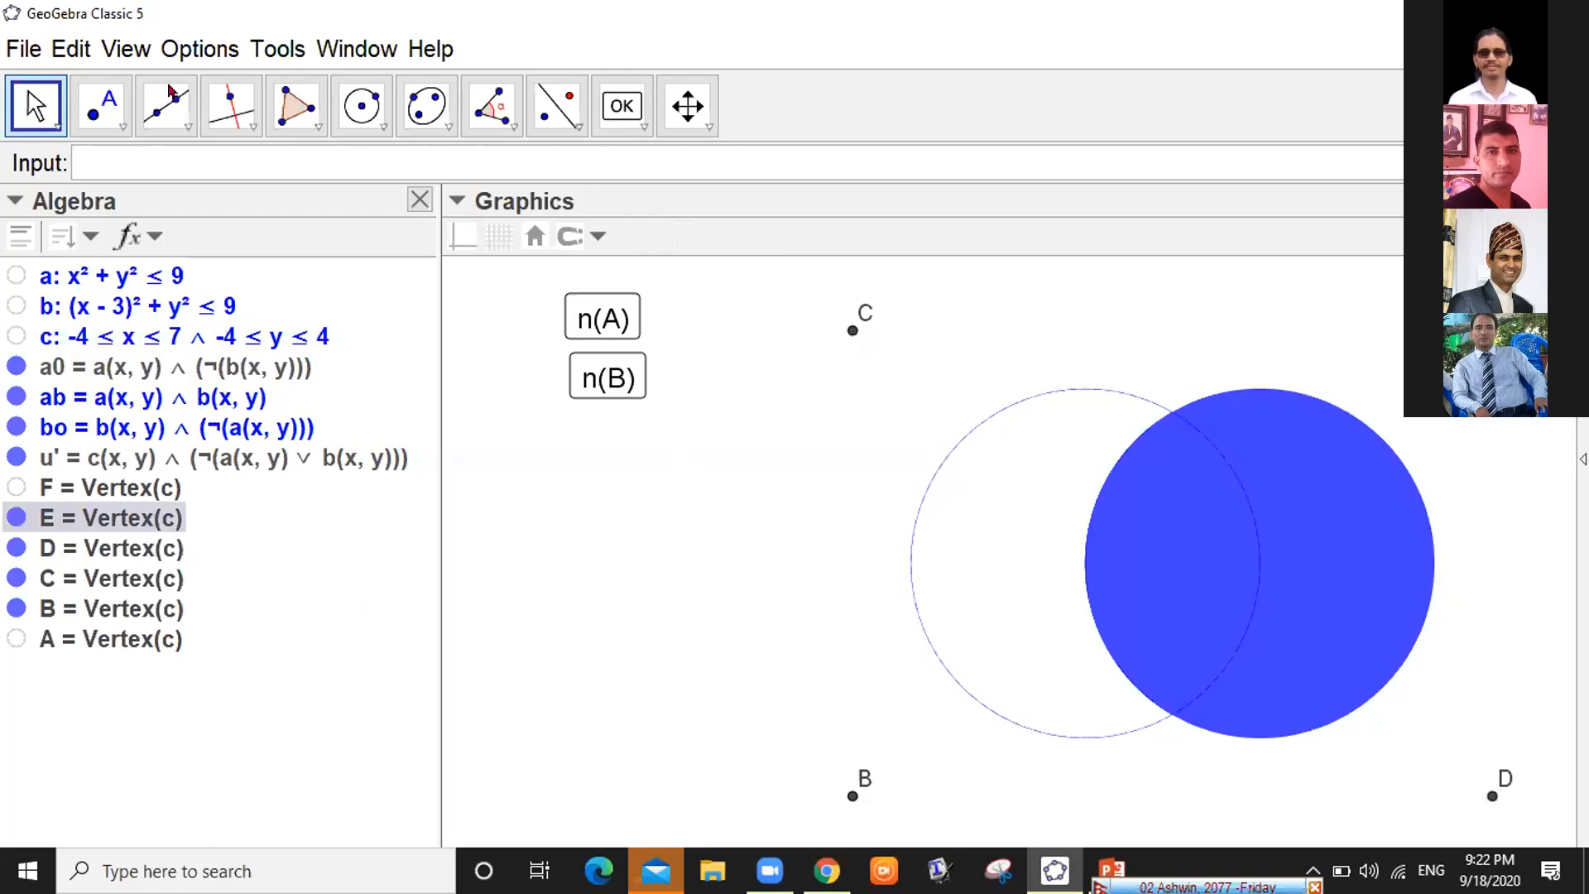
{"action": "left_click", "coordinate": [178, 126]}
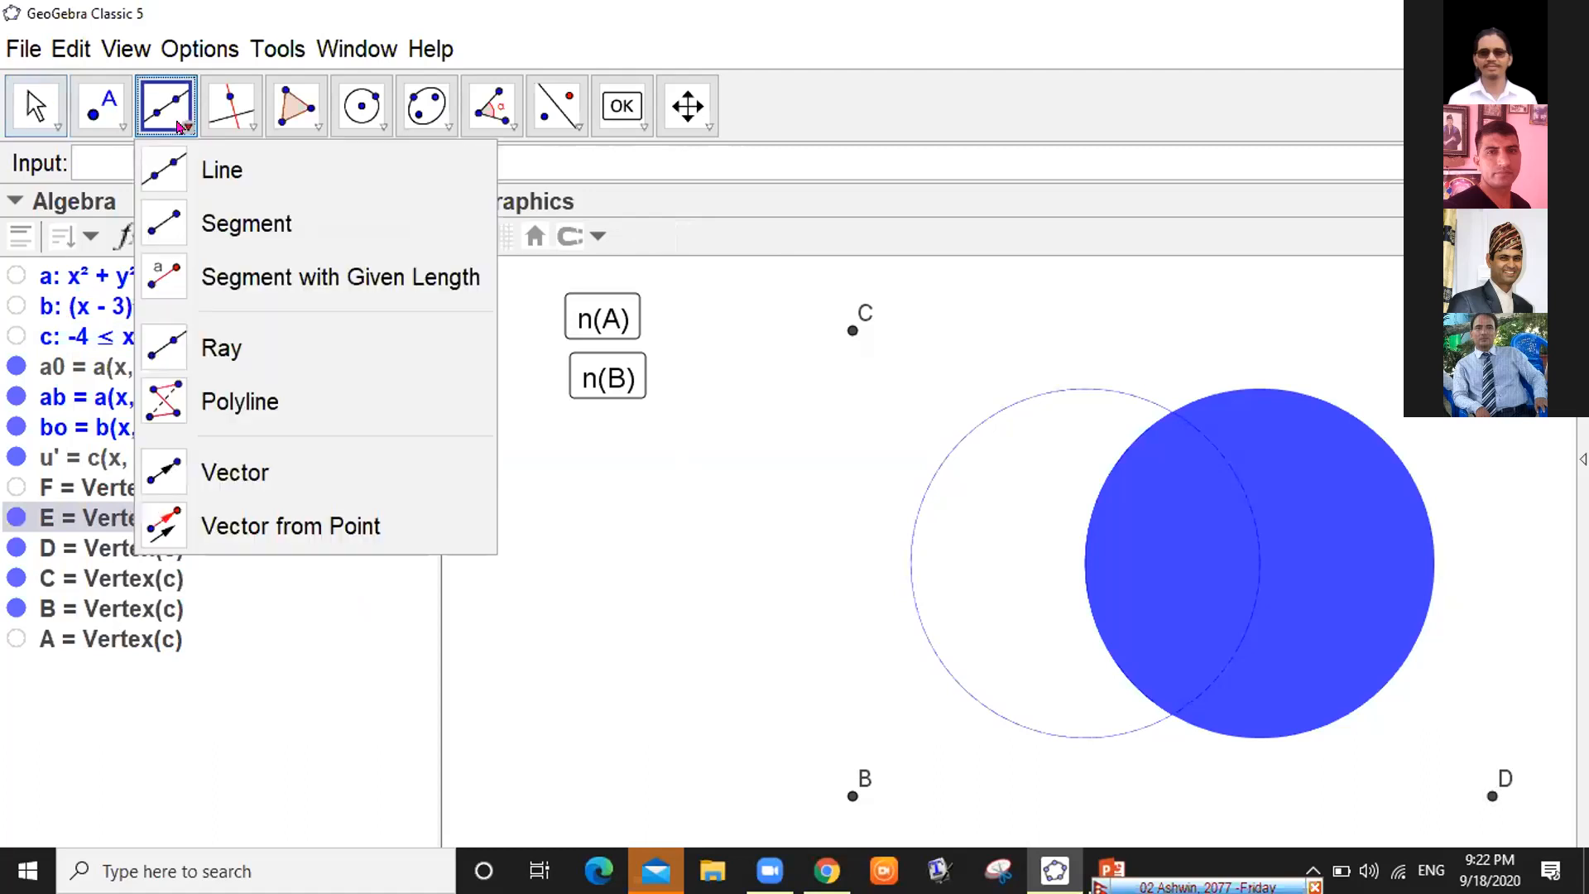
Draw segments C–E, E–D, D–B and B–C around the rectangle, then hide points D and B
{"action": "left_click", "coordinate": [173, 220]}
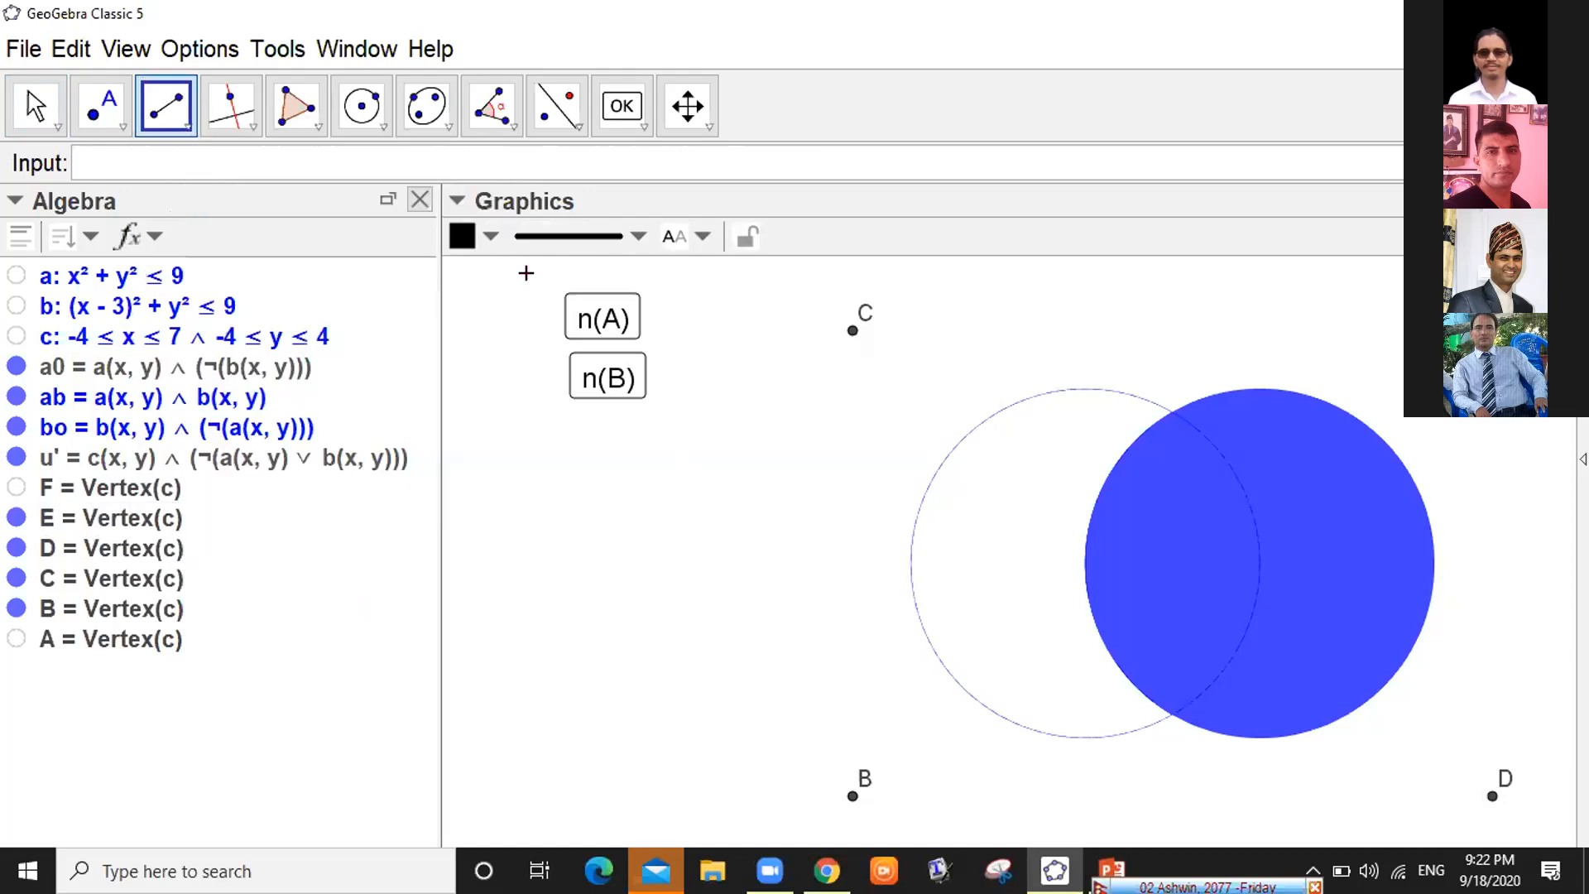
{"action": "left_click", "coordinate": [852, 329]}
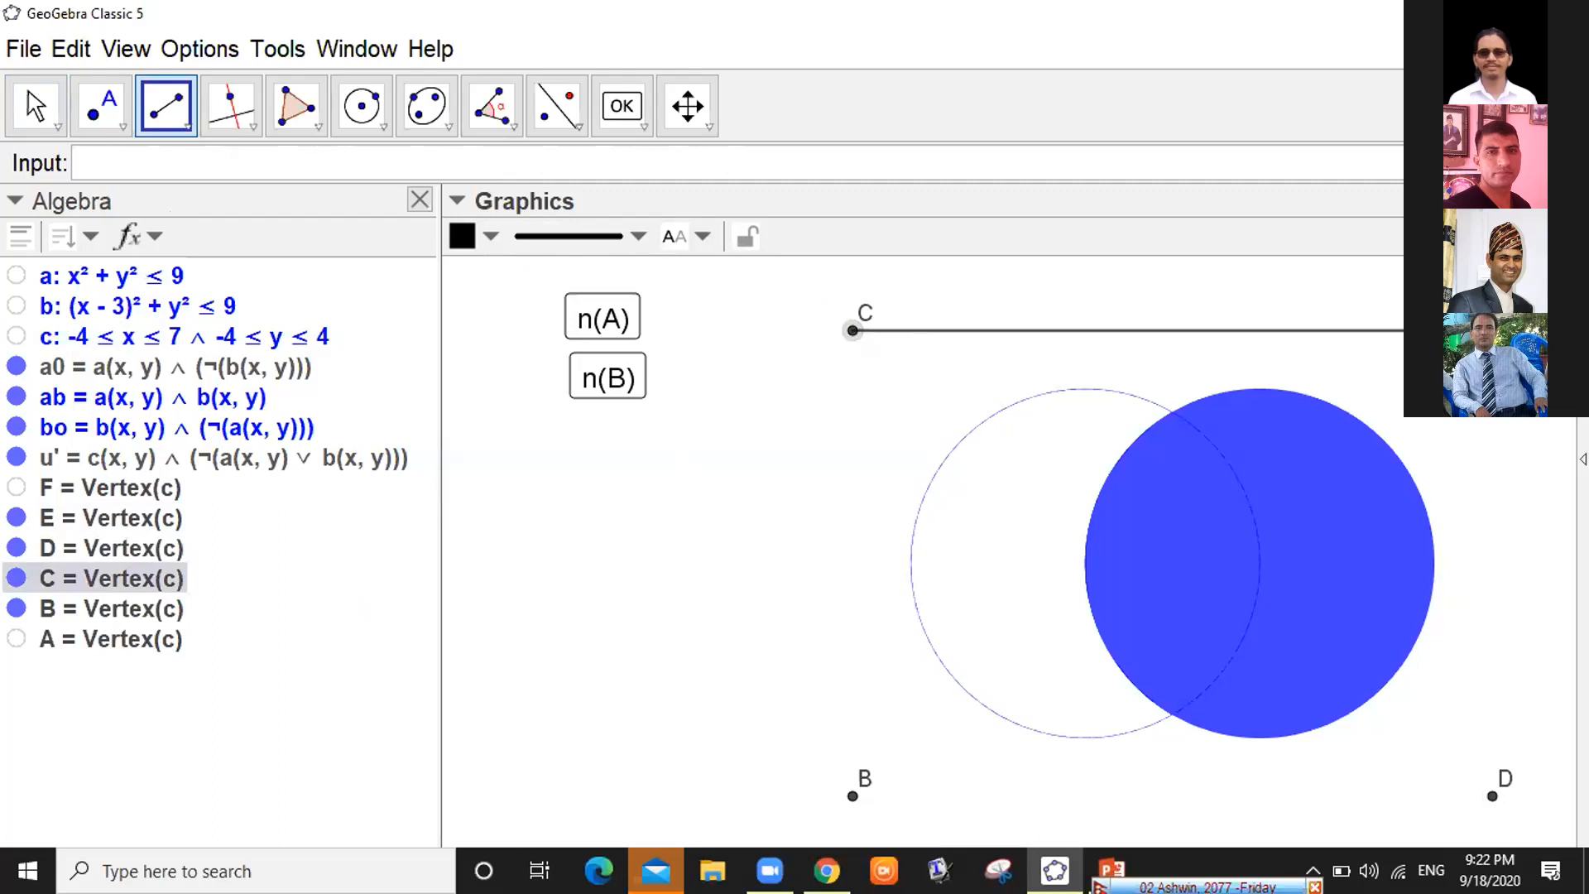
{"action": "left_click", "coordinate": [1493, 330]}
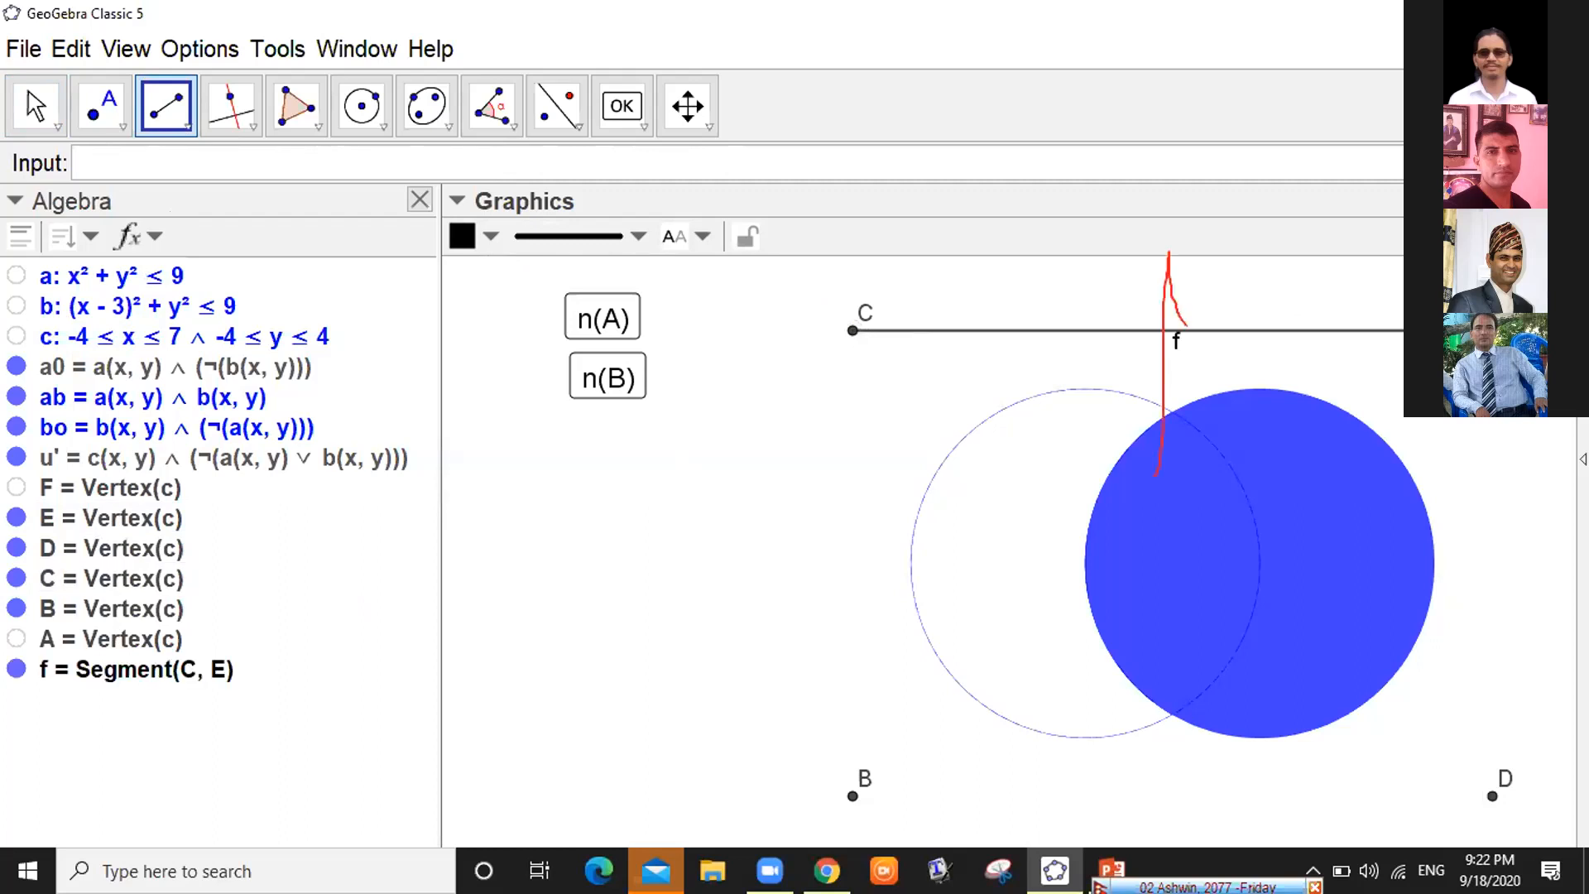
{"action": "left_click", "coordinate": [1493, 330]}
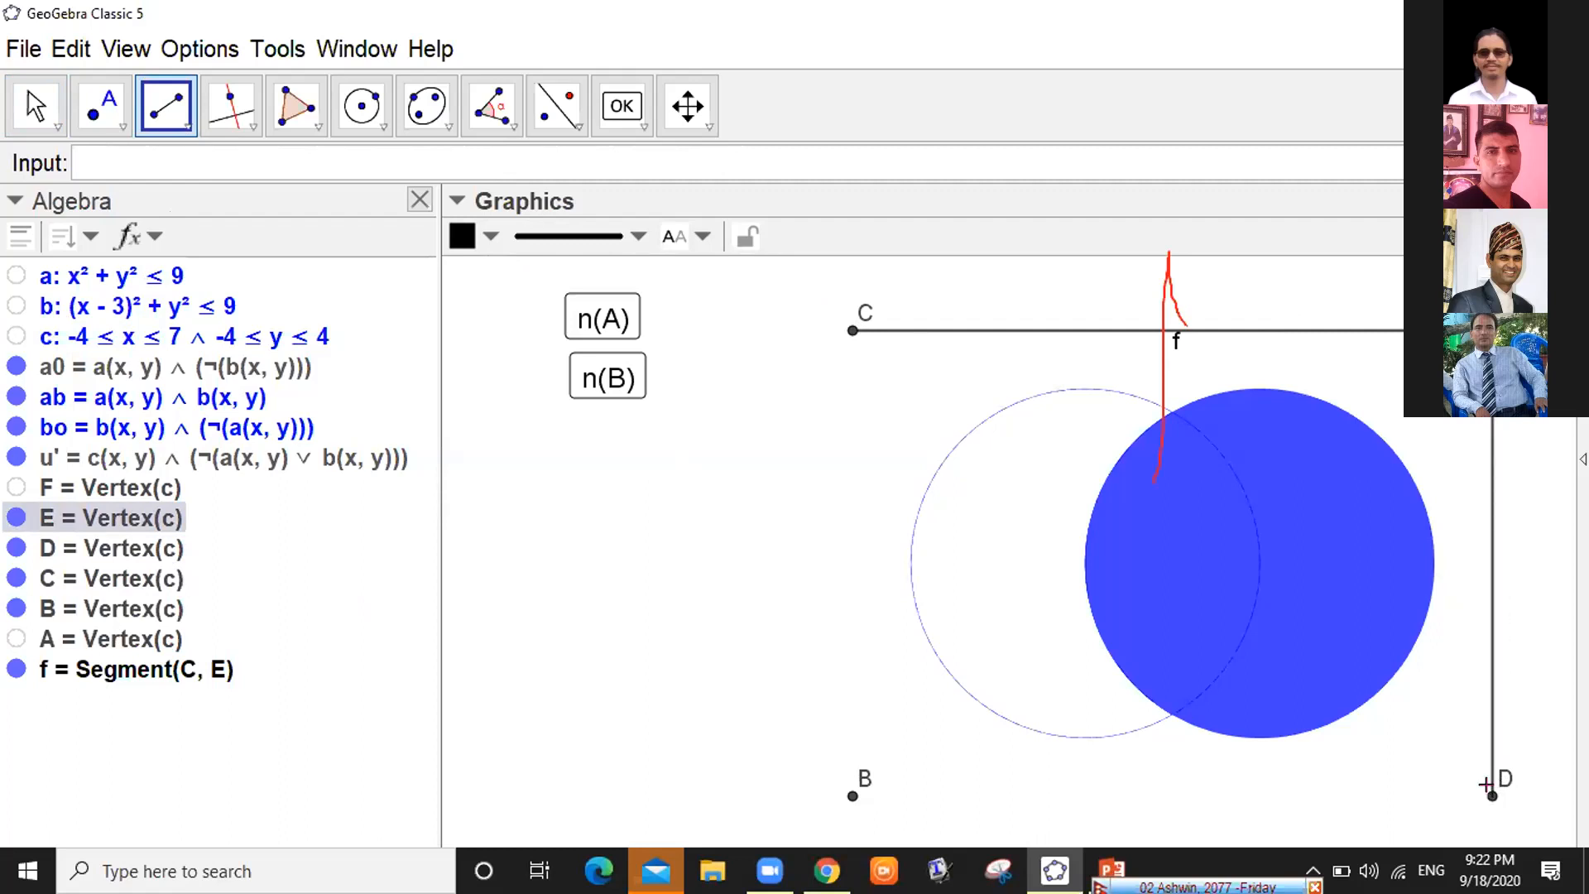
{"action": "left_click", "coordinate": [1492, 797]}
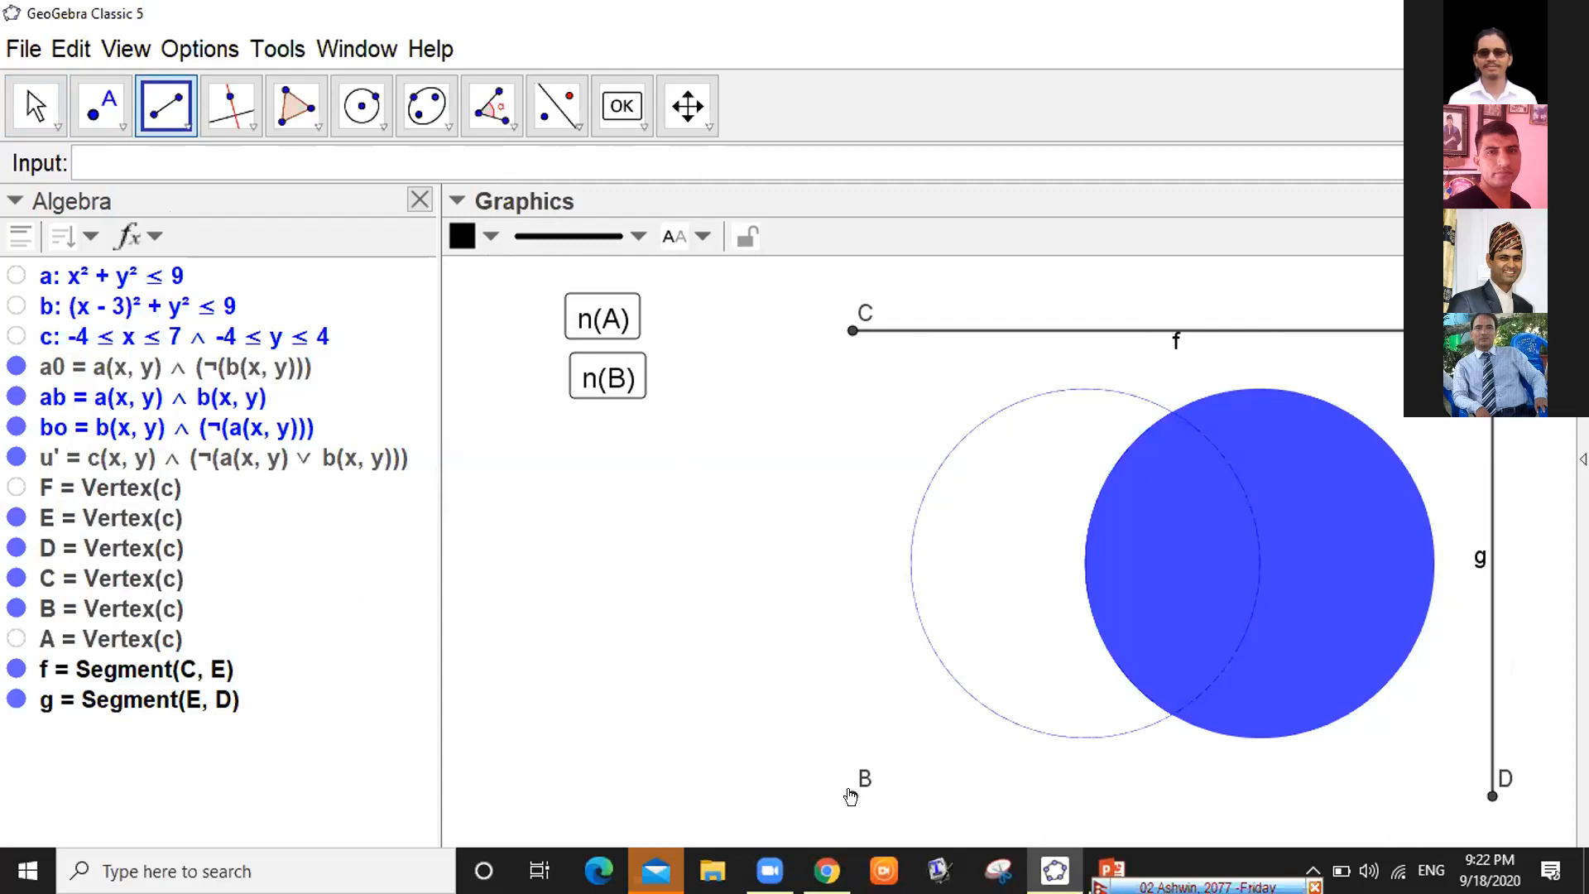
{"action": "left_click", "coordinate": [853, 797]}
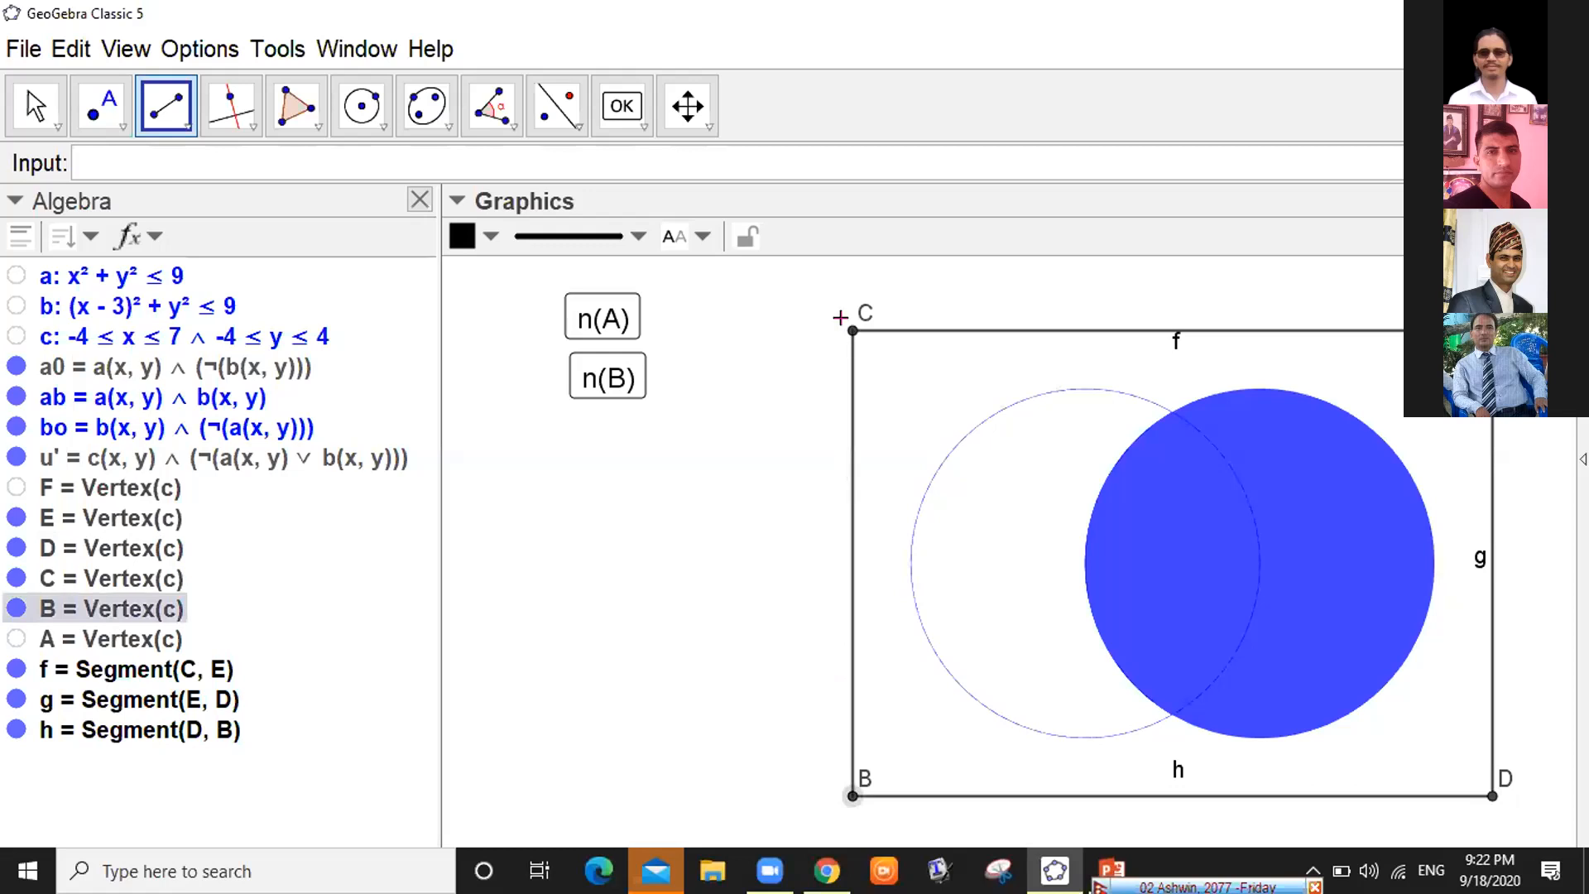
{"action": "left_click", "coordinate": [853, 331]}
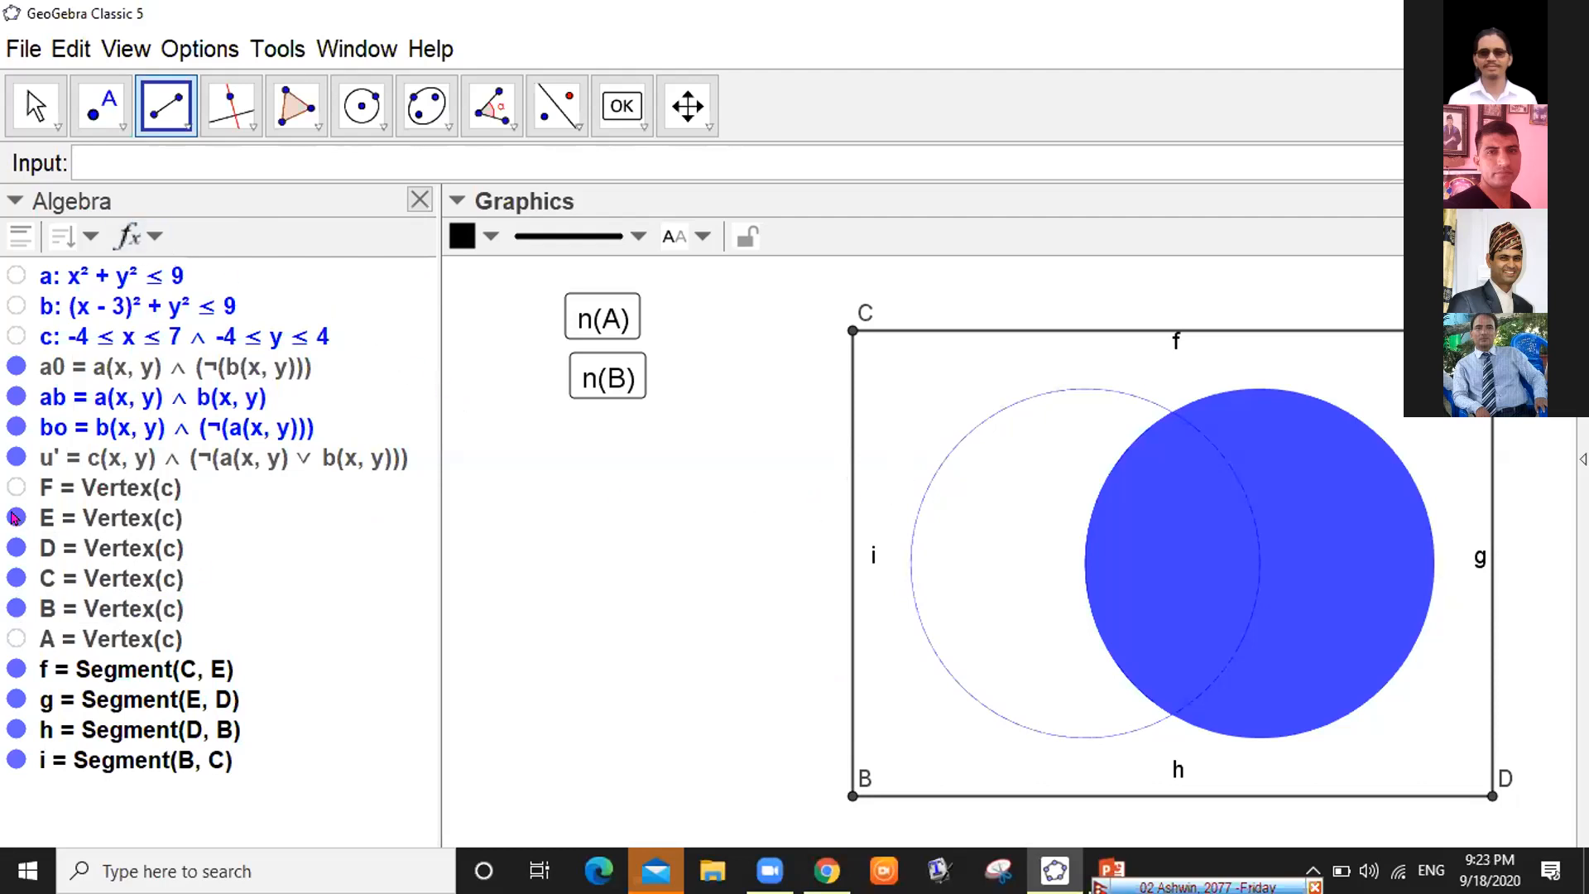
{"action": "left_click", "coordinate": [15, 548]}
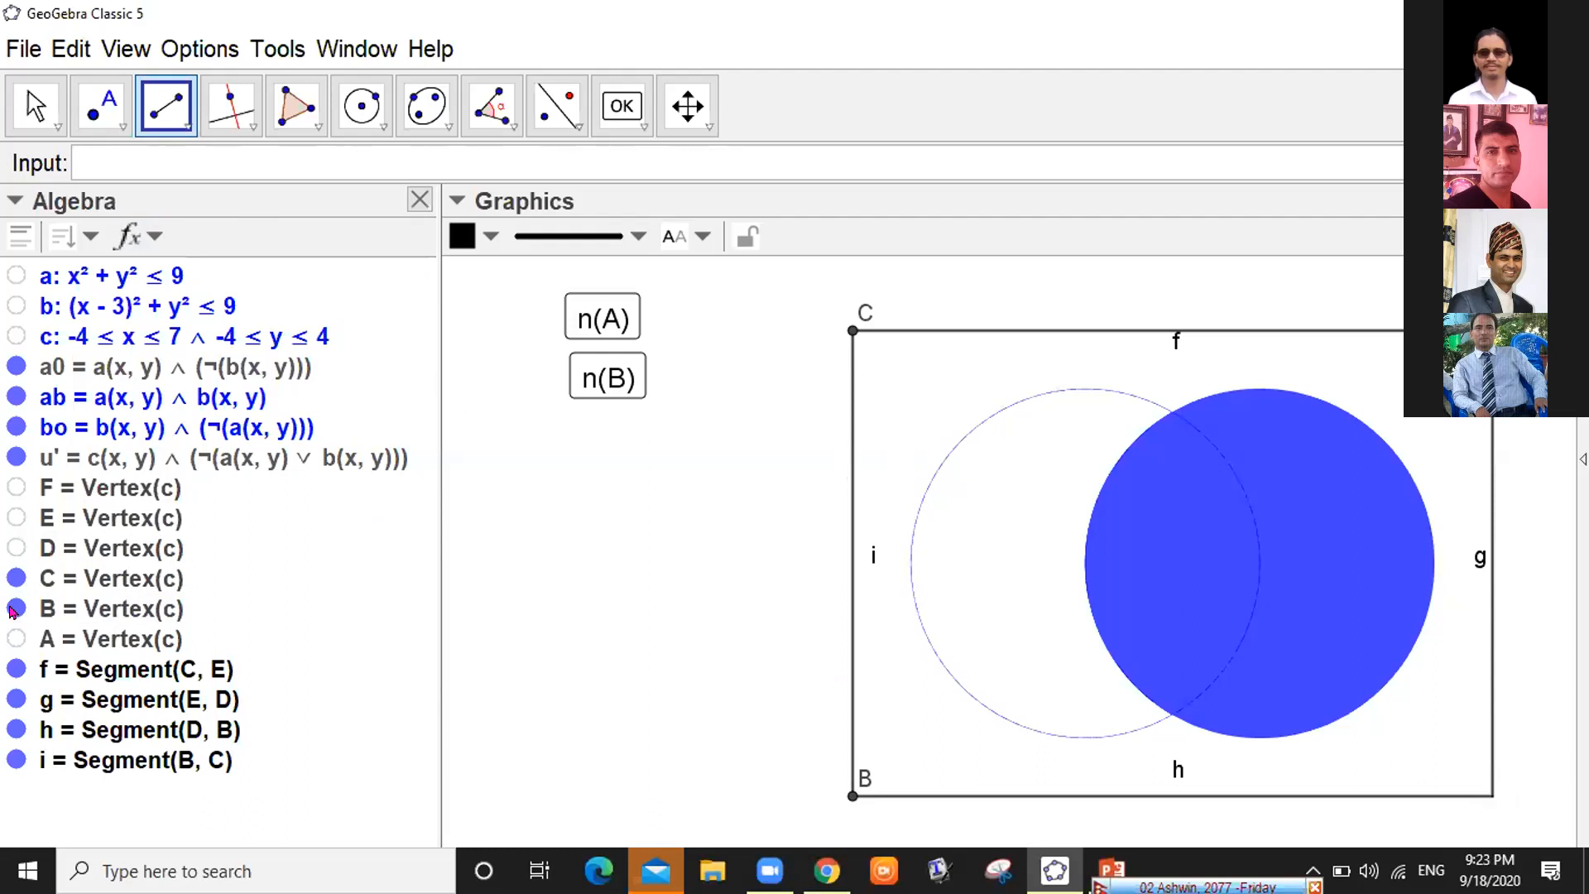
{"action": "left_click", "coordinate": [14, 610]}
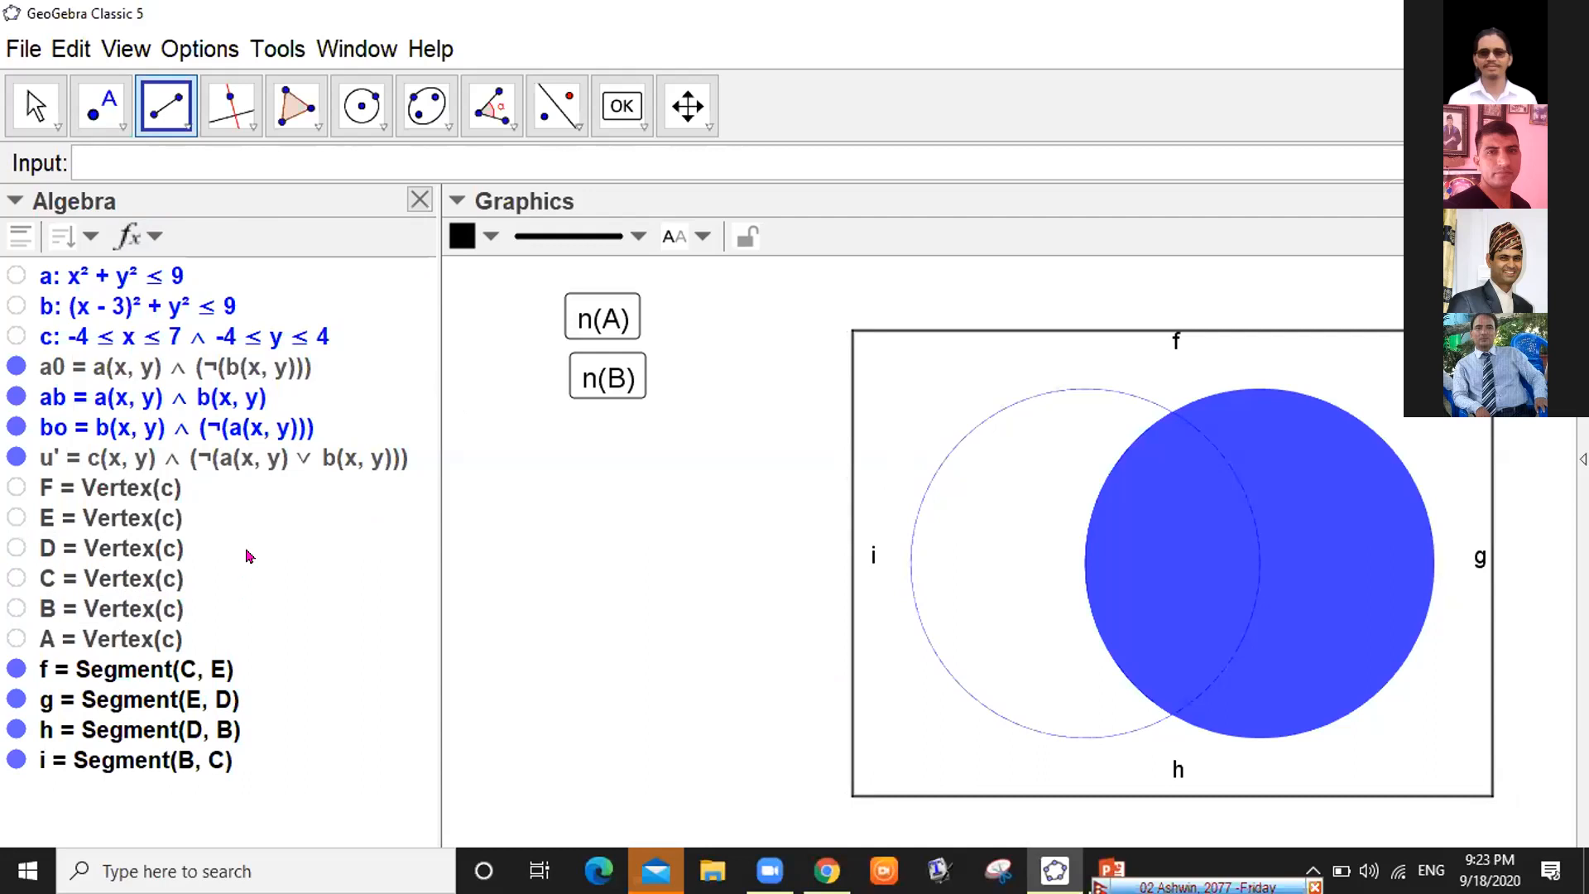
Hide the labels f, g, h and i on the rectangle's edges
{"action": "left_click", "coordinate": [36, 105]}
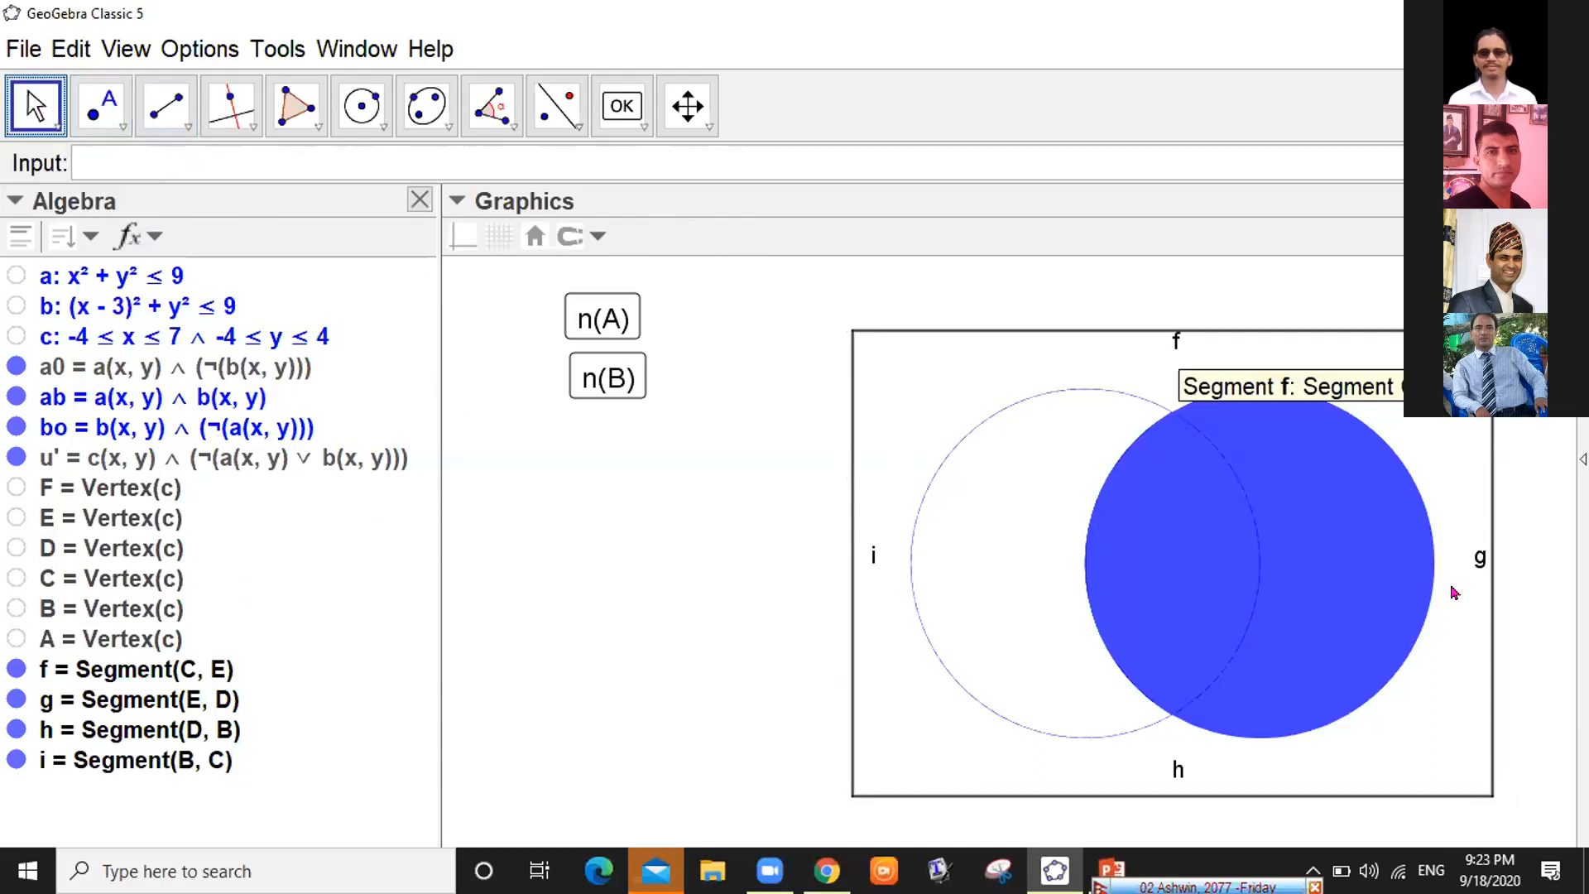
{"action": "left_click", "coordinate": [710, 125]}
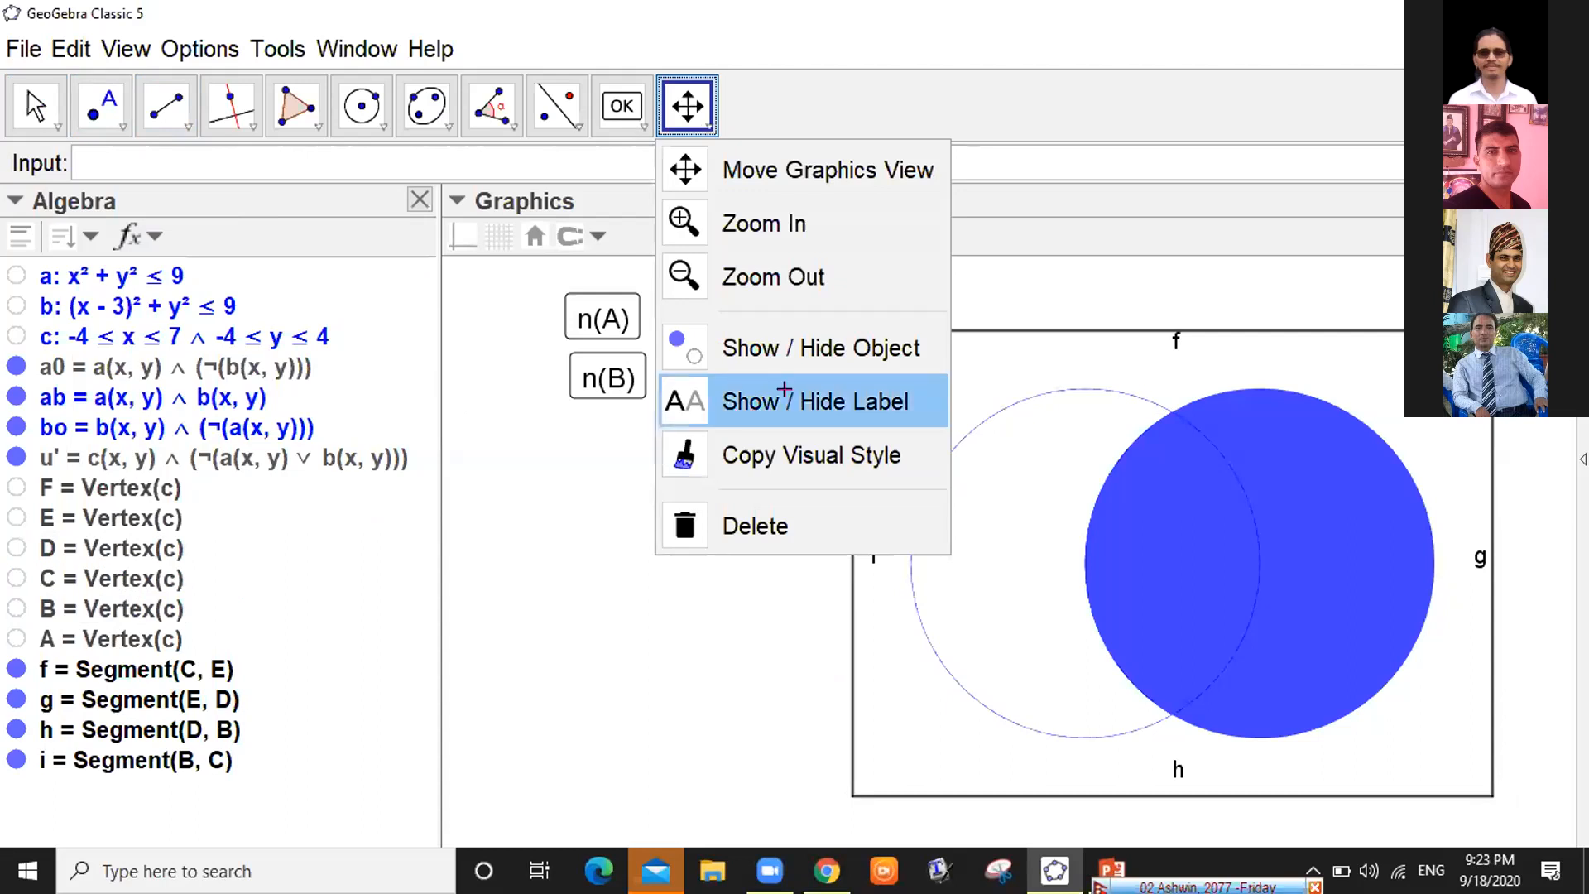
{"action": "left_click", "coordinate": [1003, 336]}
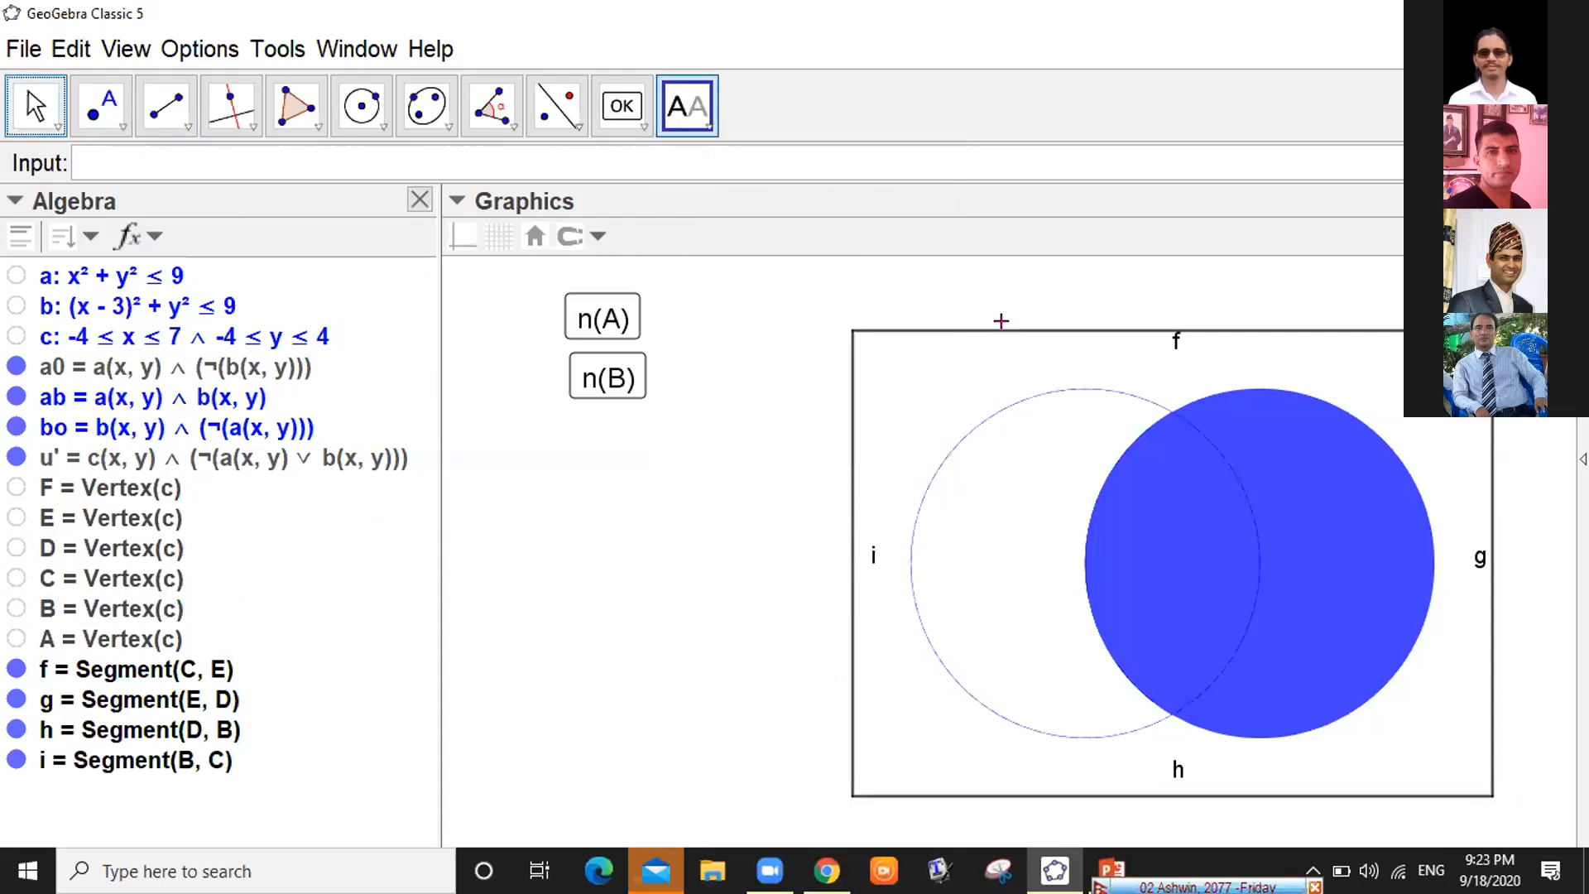
{"action": "left_click", "coordinate": [84, 666]}
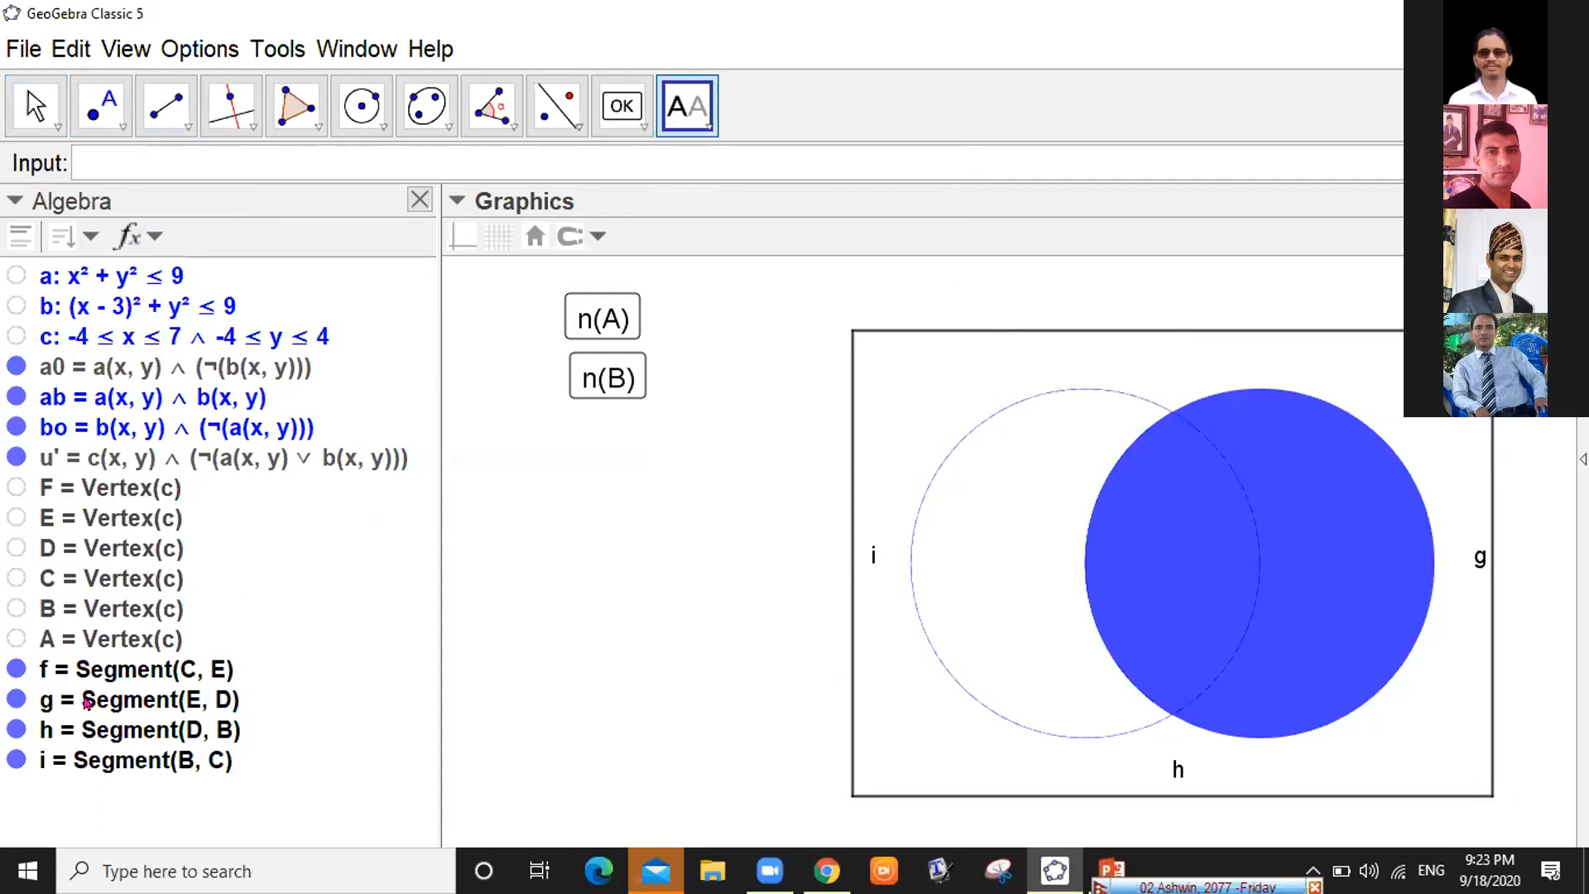
{"action": "left_click", "coordinate": [86, 702]}
{"action": "left_click", "coordinate": [96, 725]}
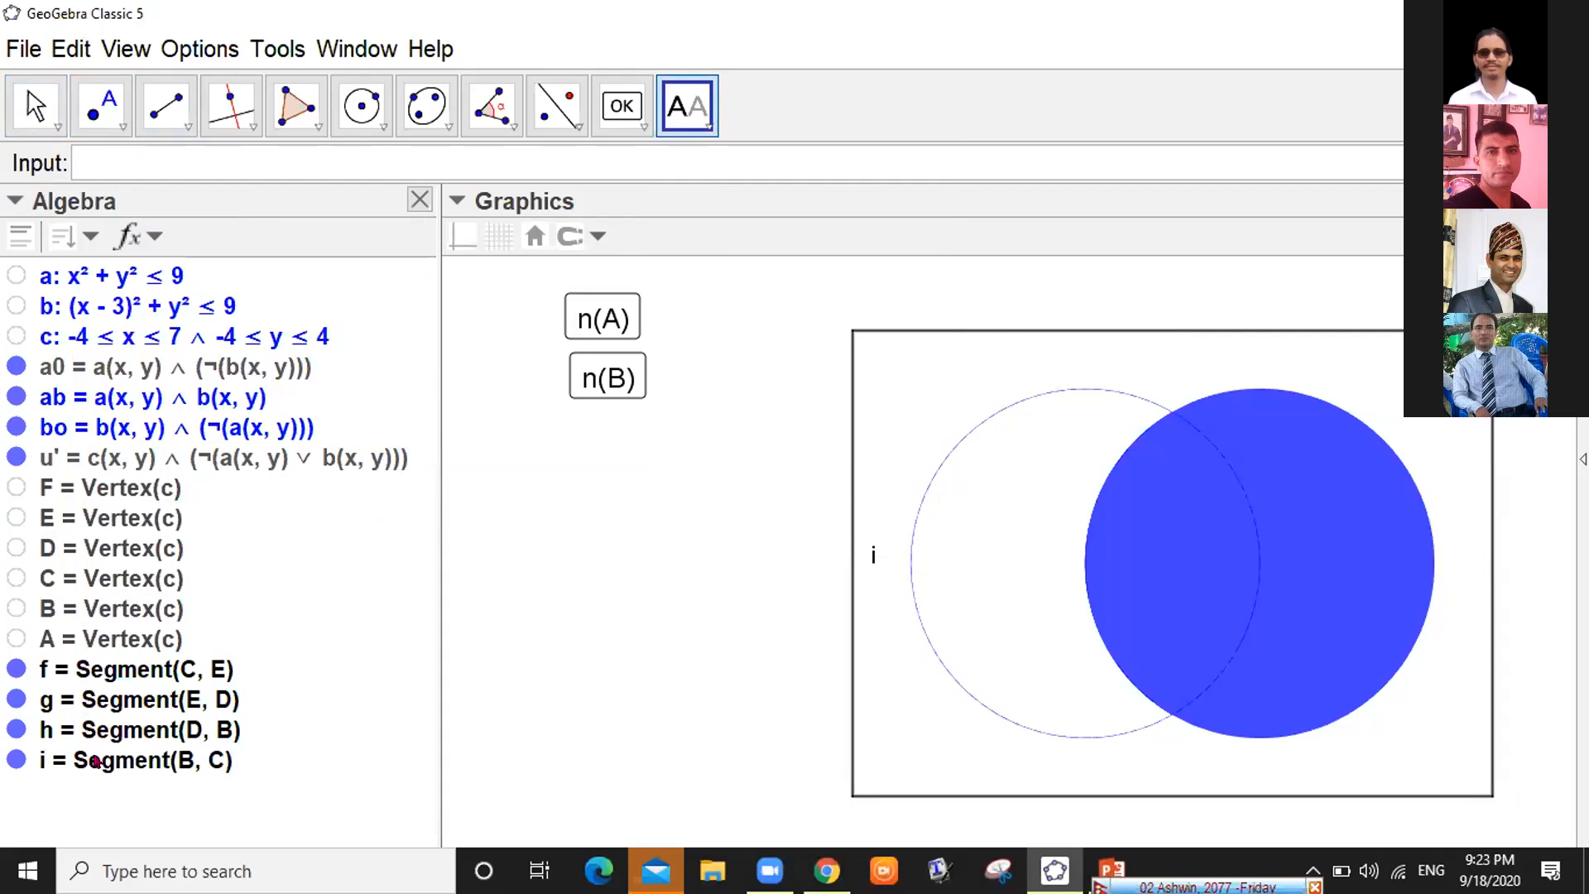
{"action": "left_click", "coordinate": [94, 758]}
Return to the Move tool and test the n(A) button
{"action": "left_click", "coordinate": [45, 103]}
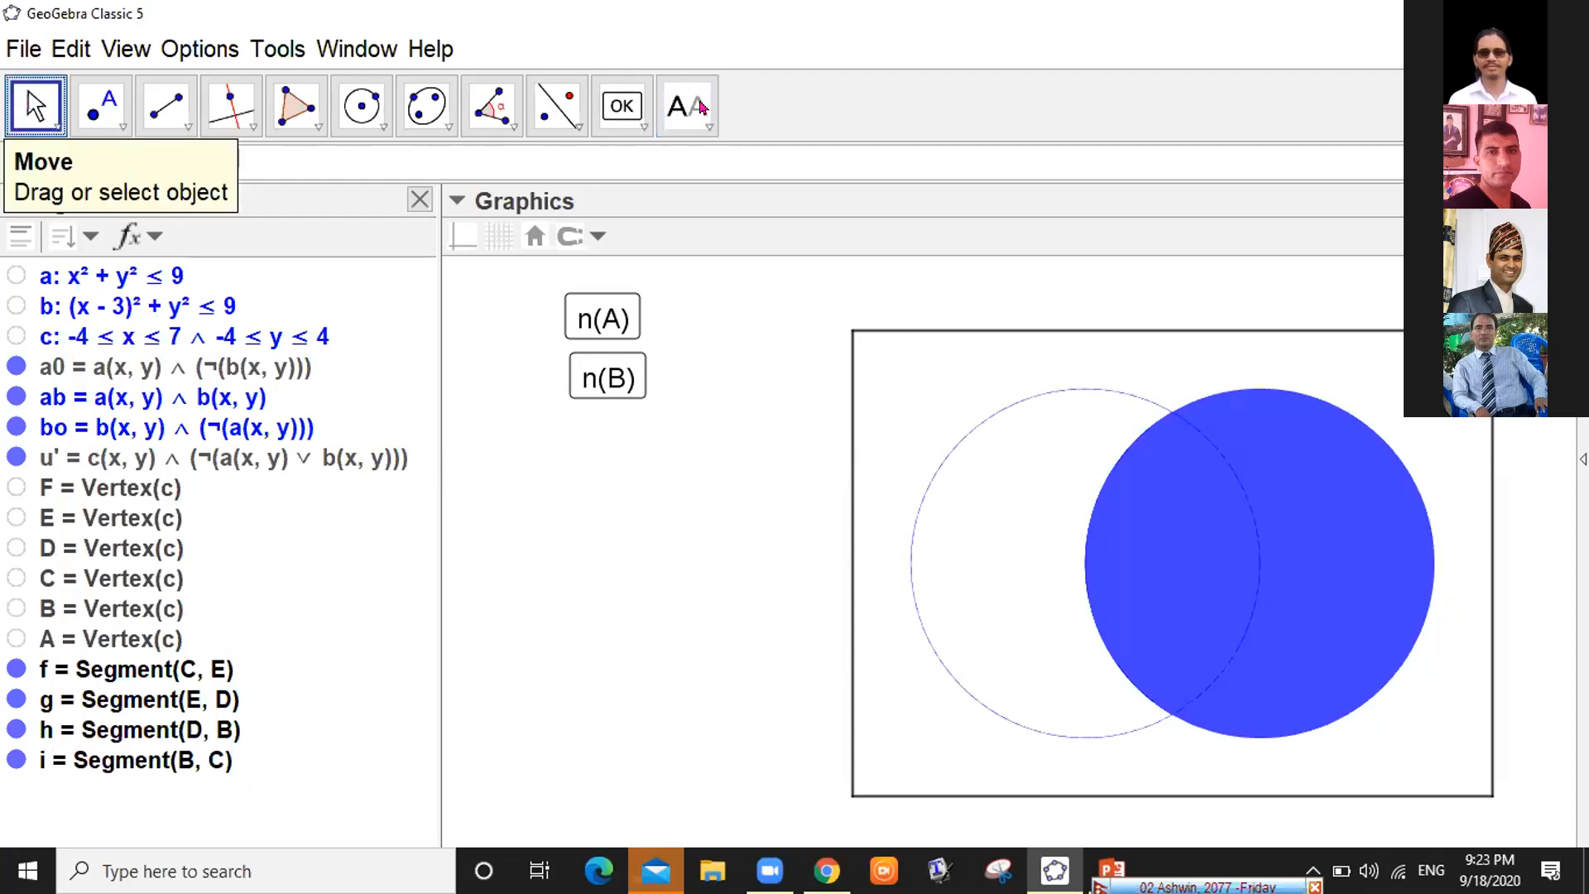
{"action": "left_click", "coordinate": [42, 101]}
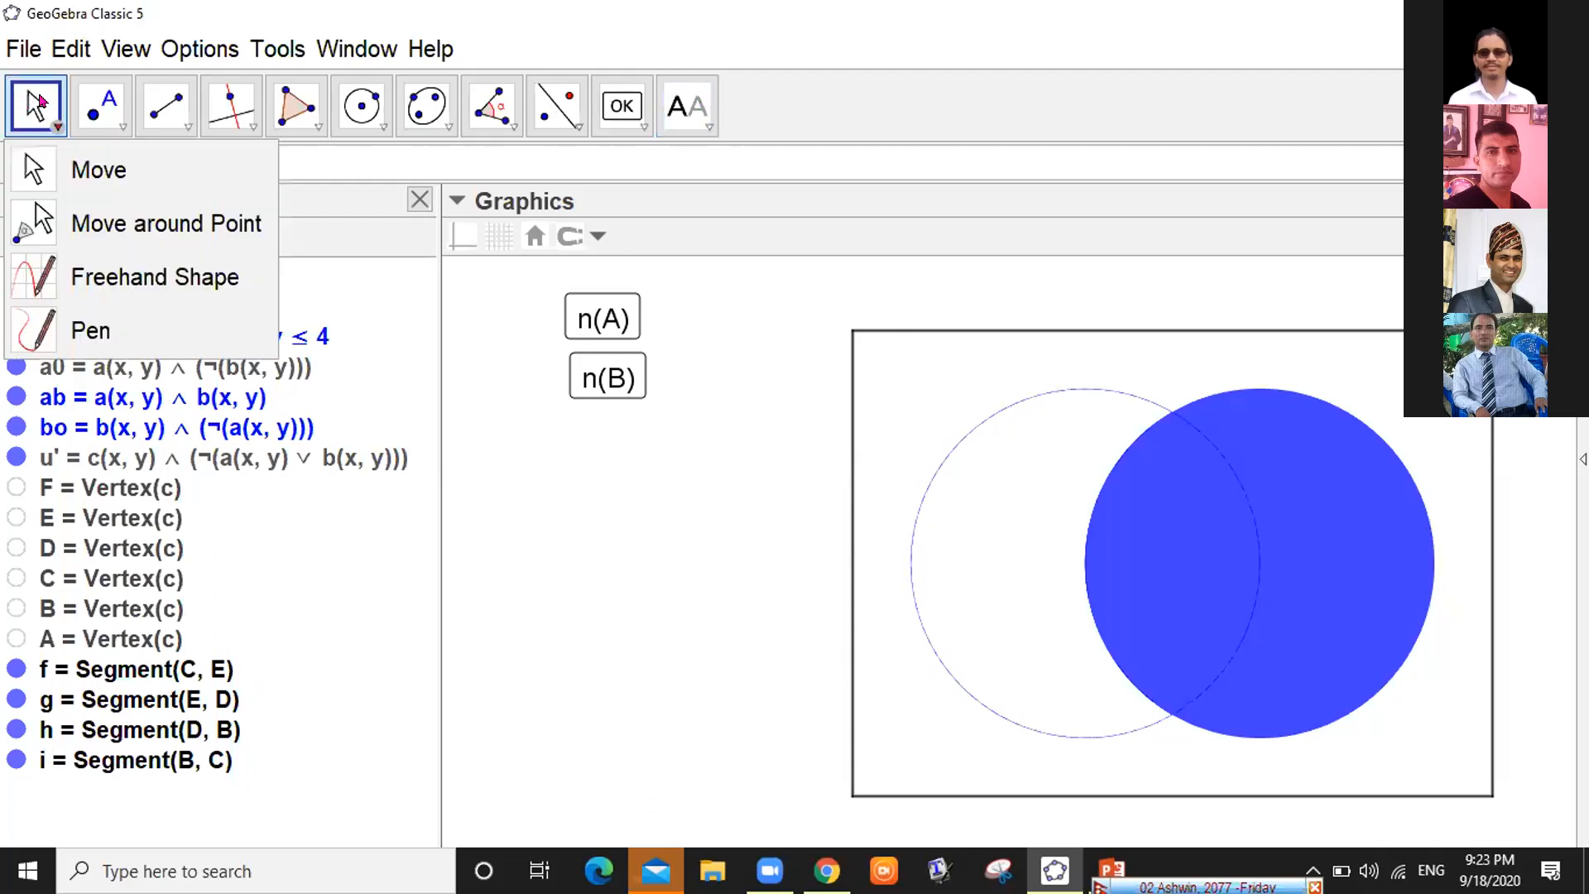
{"action": "left_click", "coordinate": [394, 273]}
{"action": "left_click", "coordinate": [582, 317]}
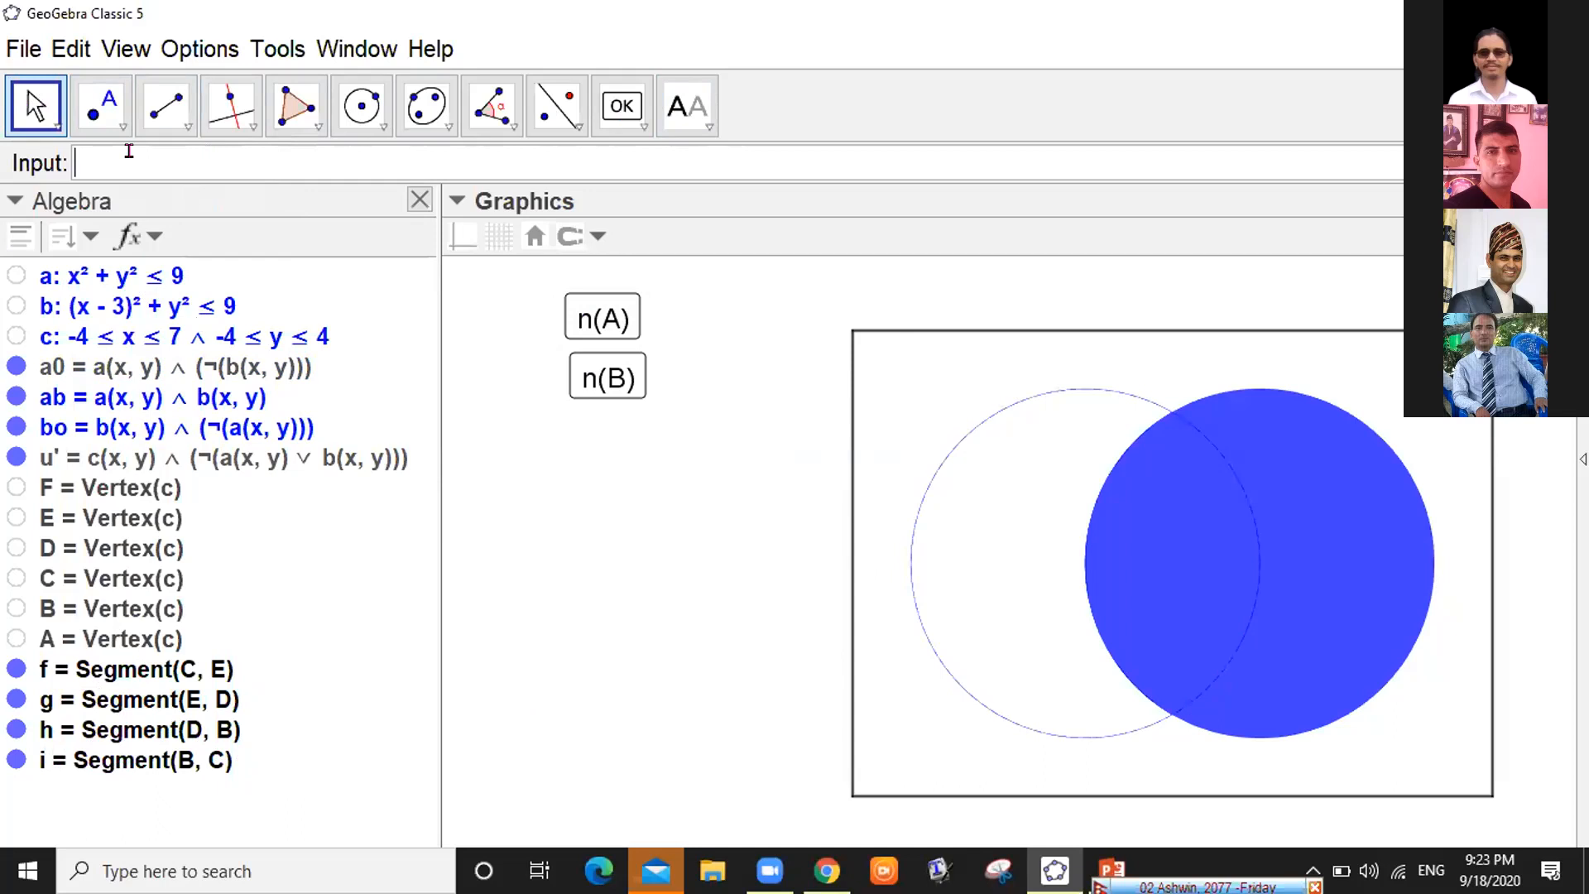
Enter circles x^2+y^2=9 and (x-3)^2+y^2=9 as eq1 and eq2
{"action": "type", "text": "x"}
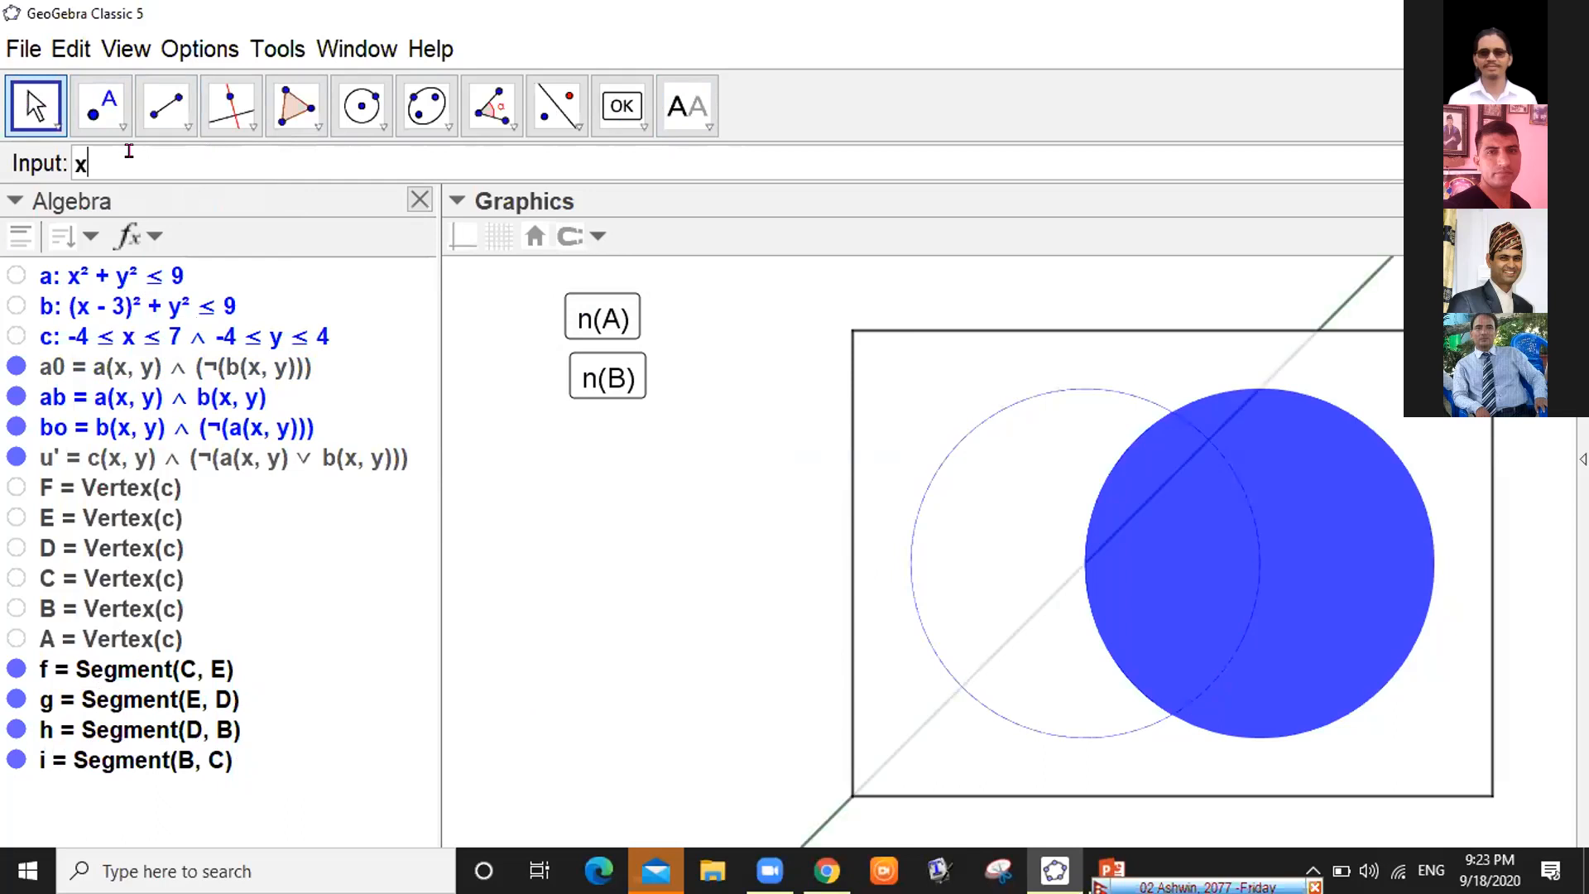
{"action": "type", "text": "^2"}
{"action": "type", "text": "+y"}
{"action": "type", "text": "^2="}
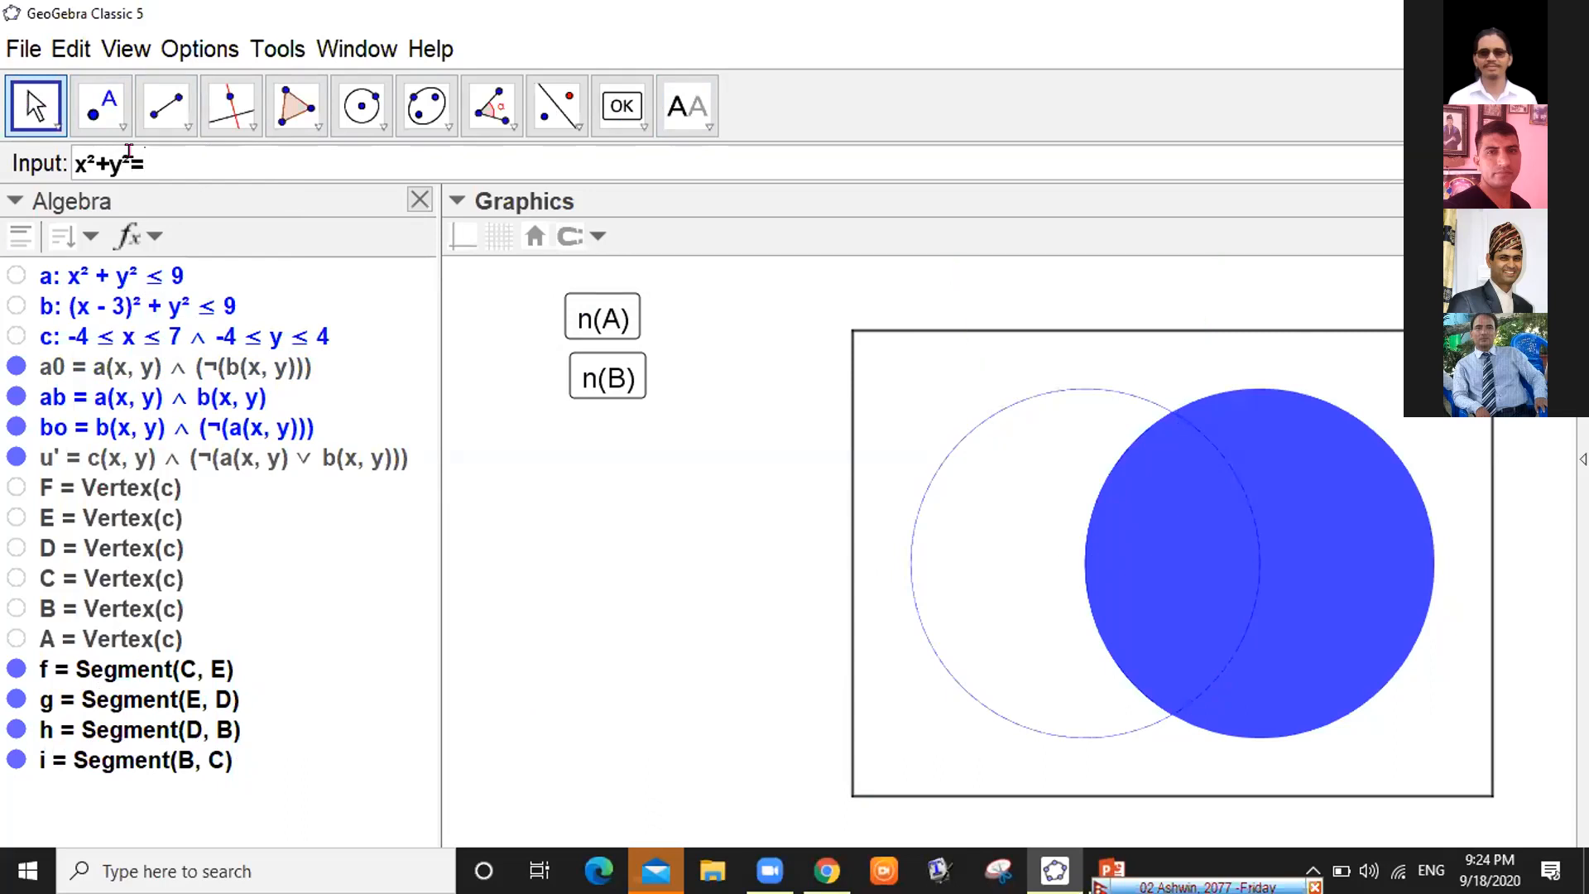
{"action": "type", "text": "9"}
{"action": "key", "text": "Return"}
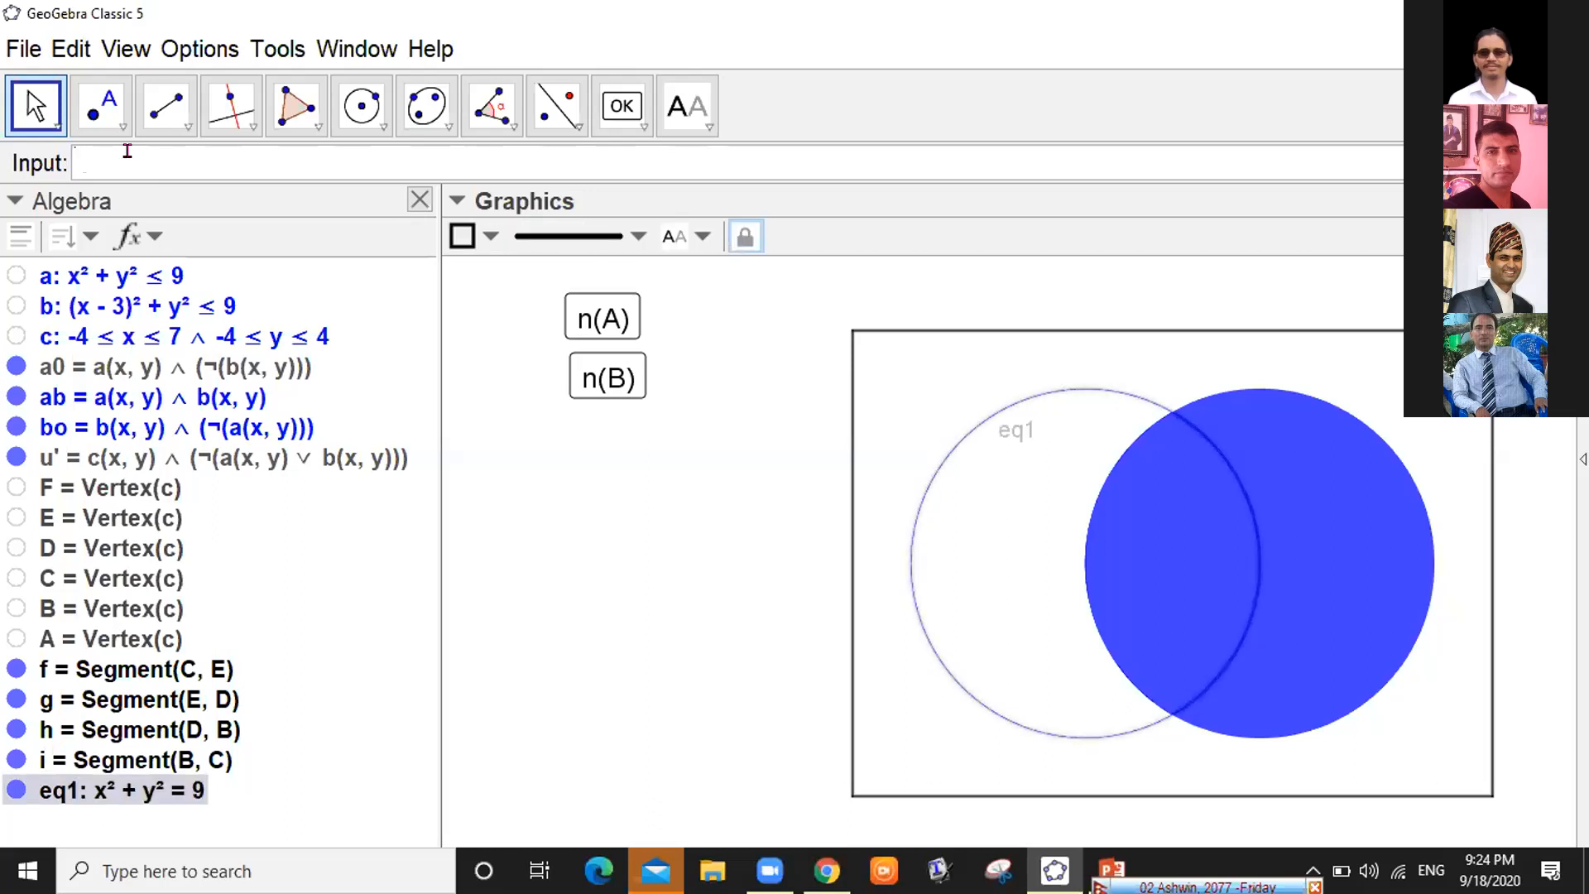
{"action": "type", "text": "(x-"}
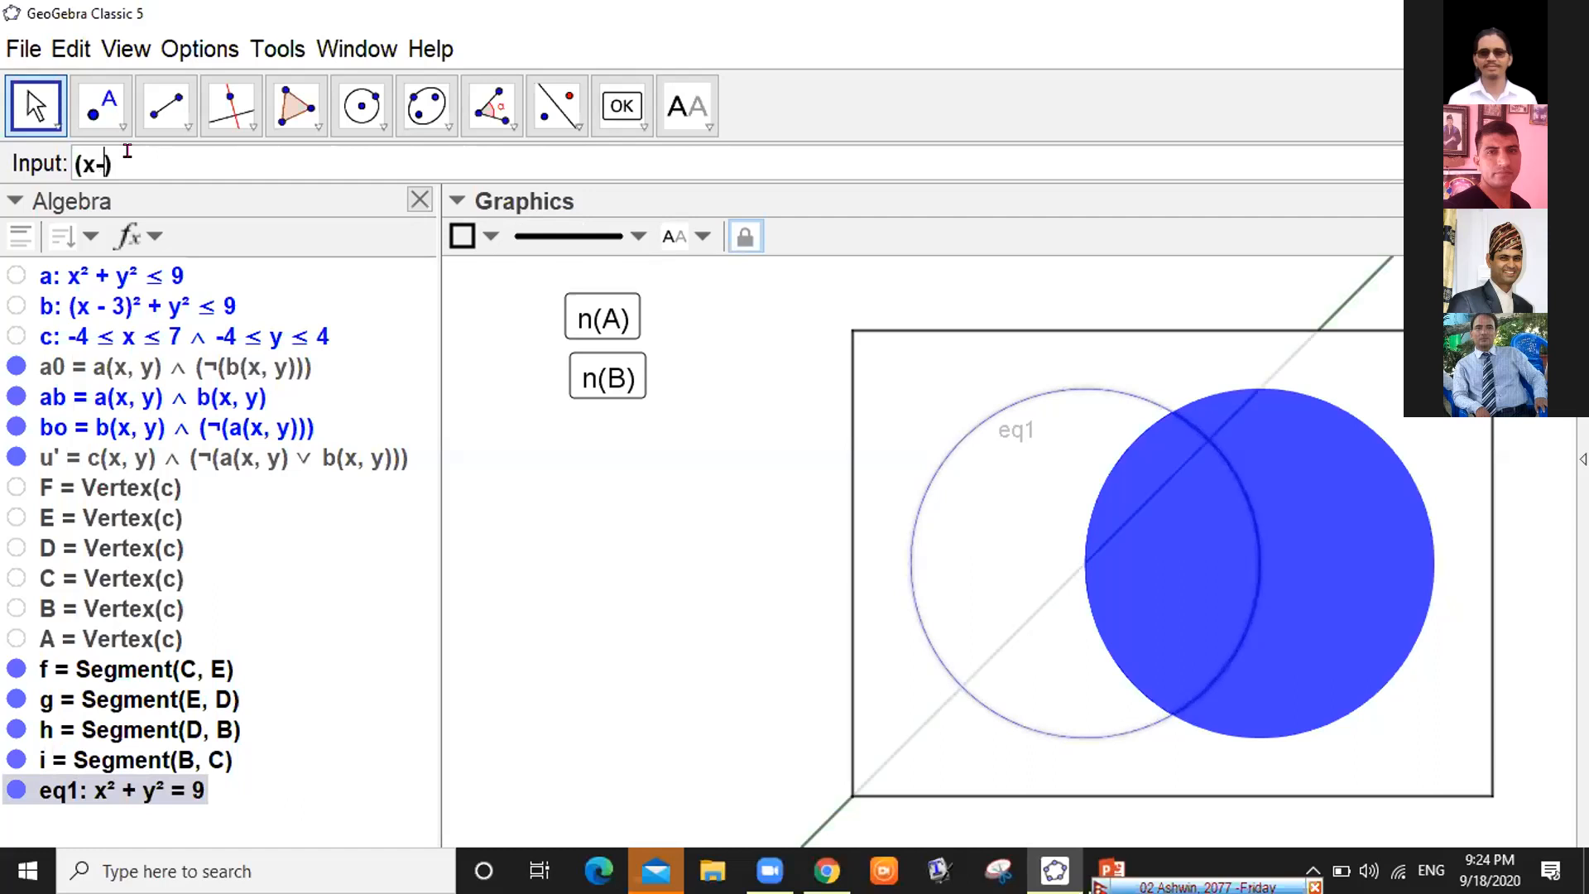
{"action": "type", "text": "3"}
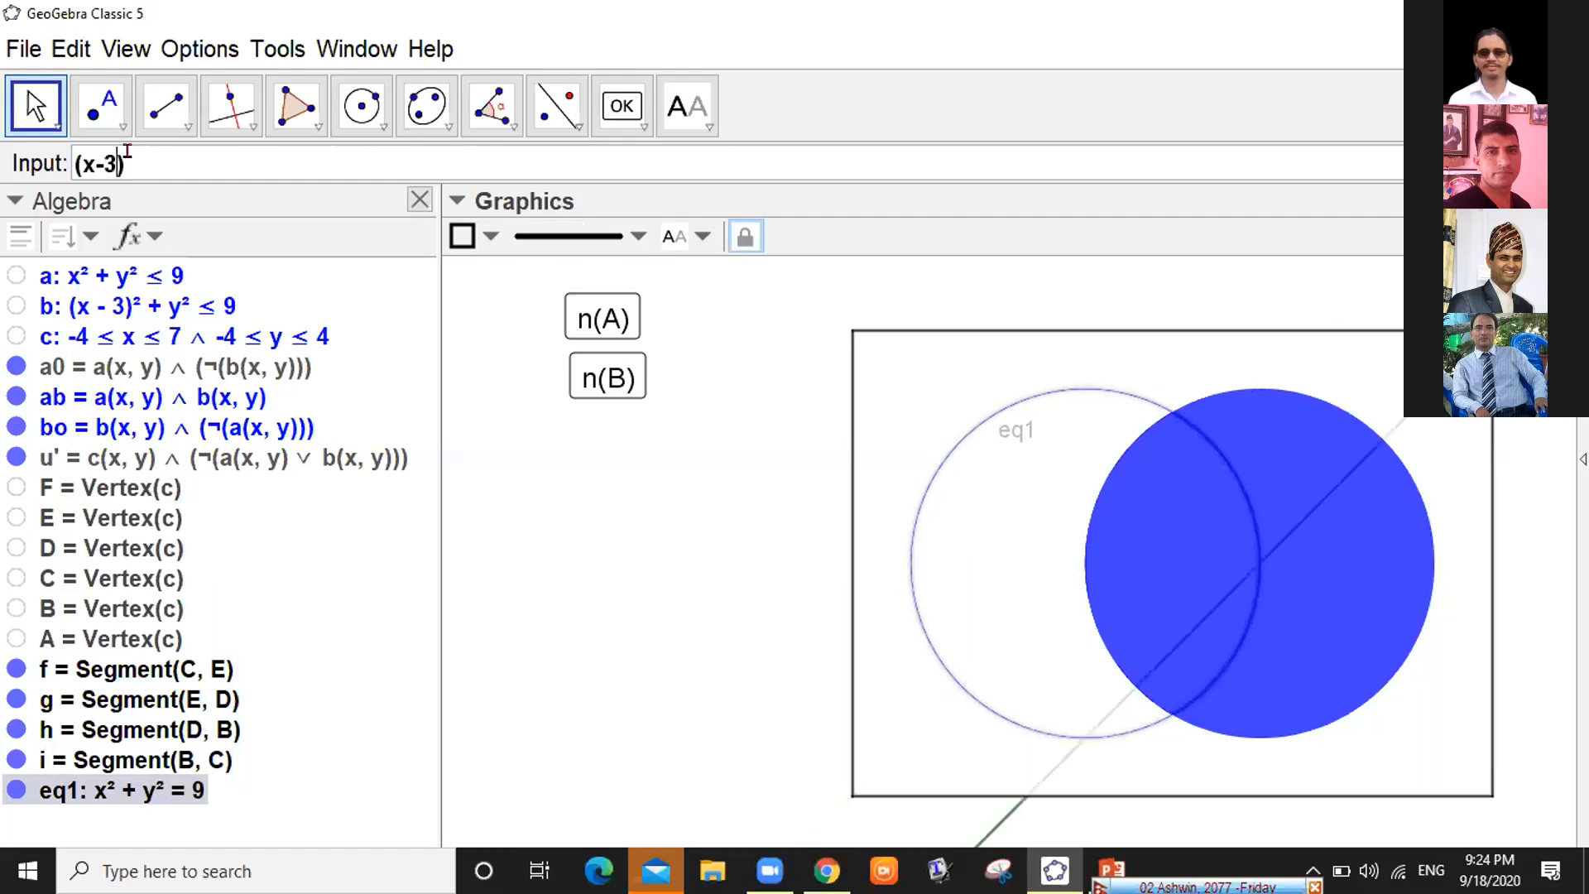
{"action": "key", "text": "Right"}
{"action": "type", "text": "^2"}
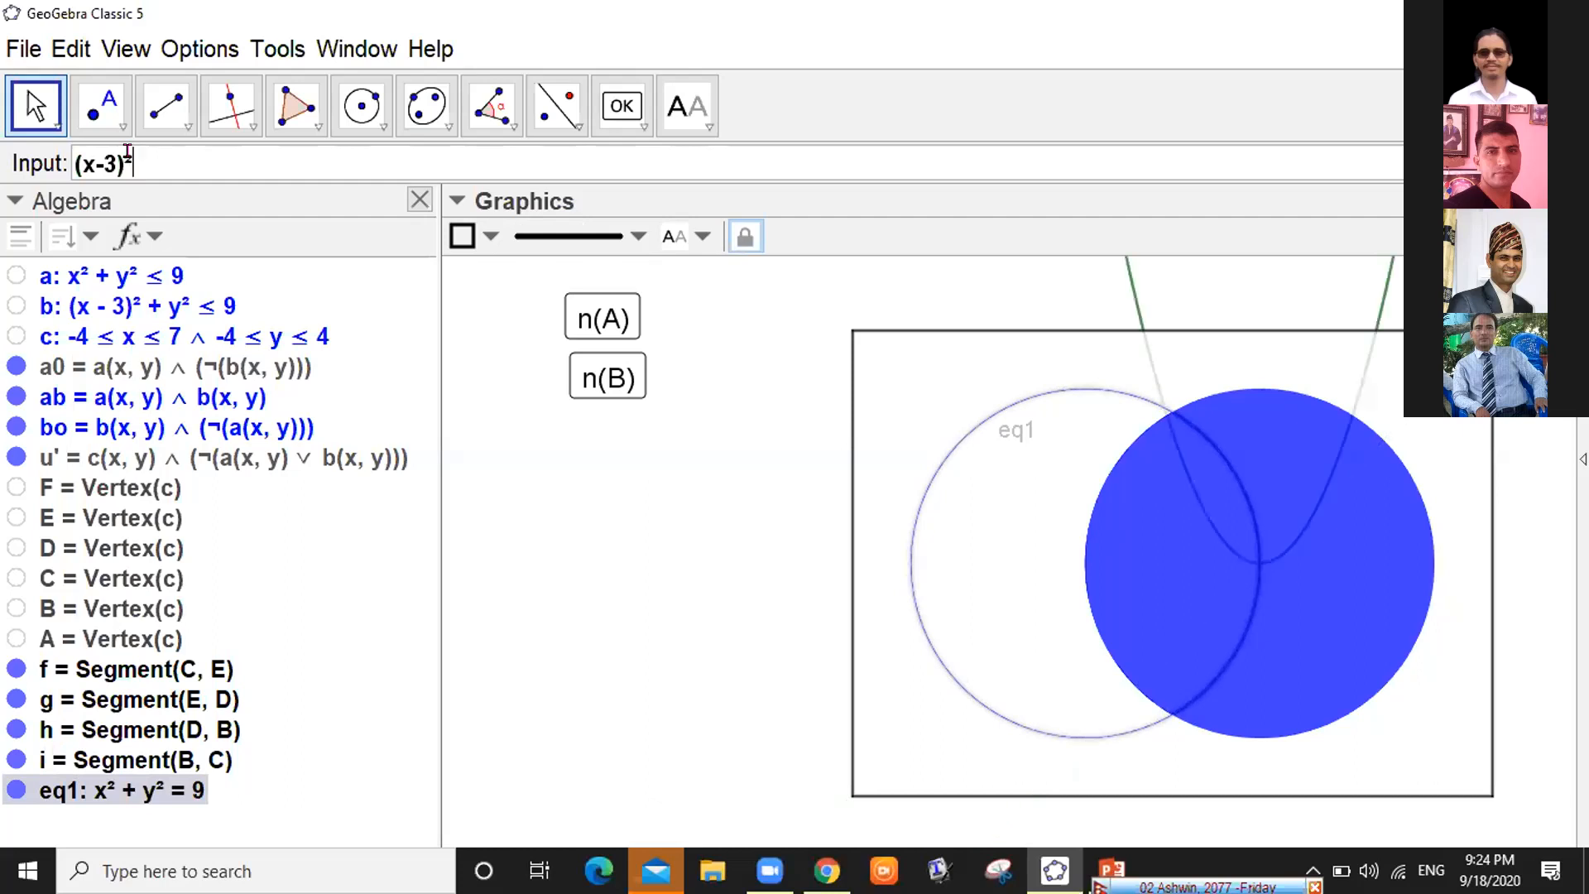
{"action": "type", "text": "+y"}
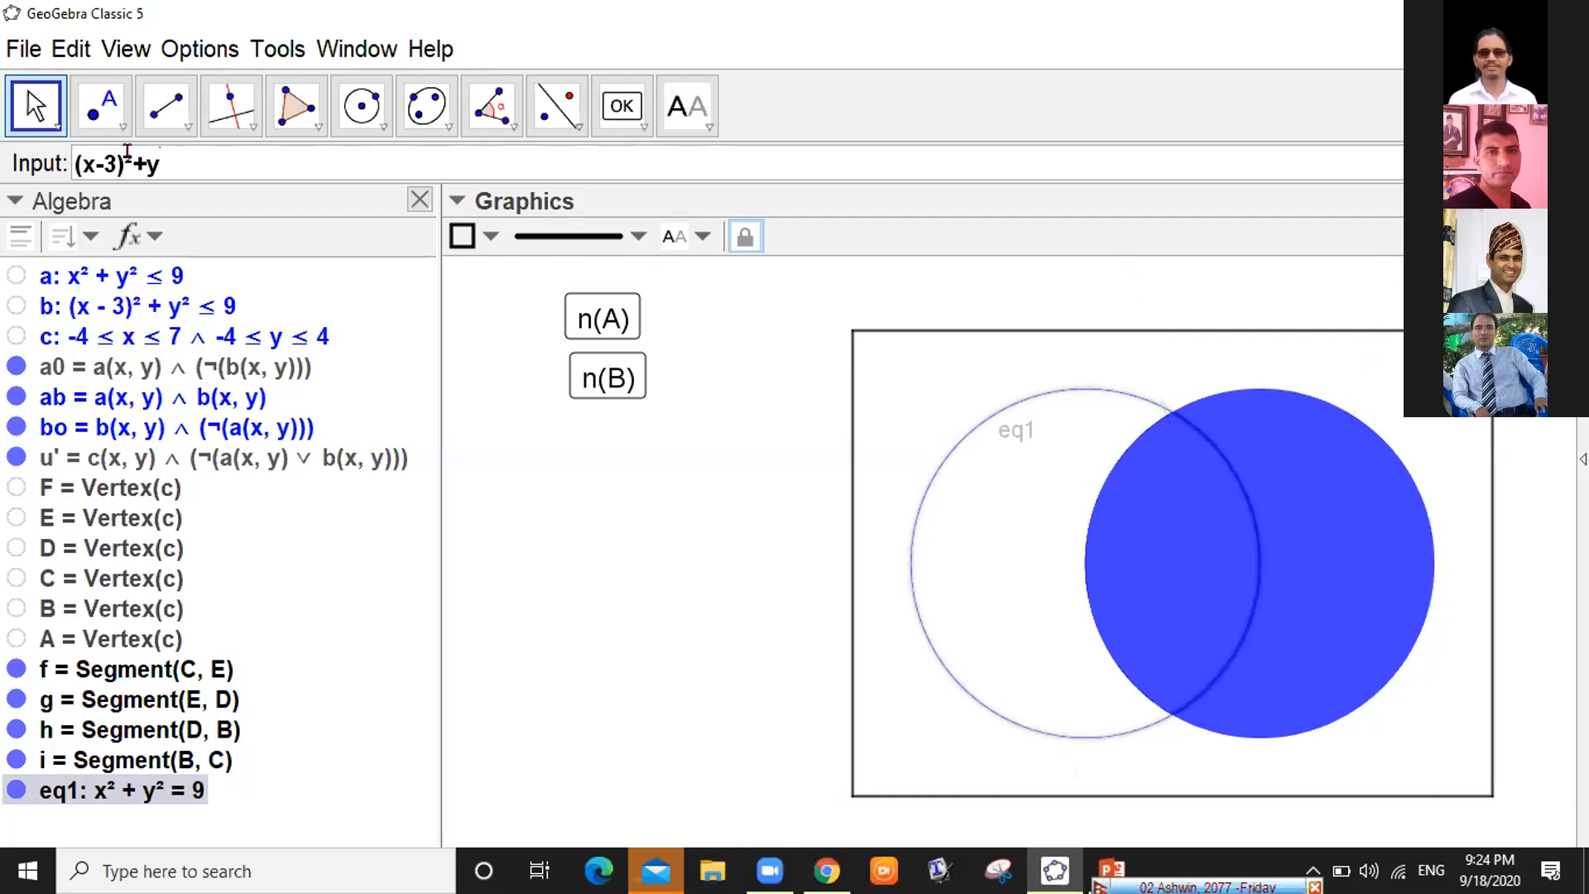
{"action": "type", "text": "^2="}
{"action": "type", "text": "9"}
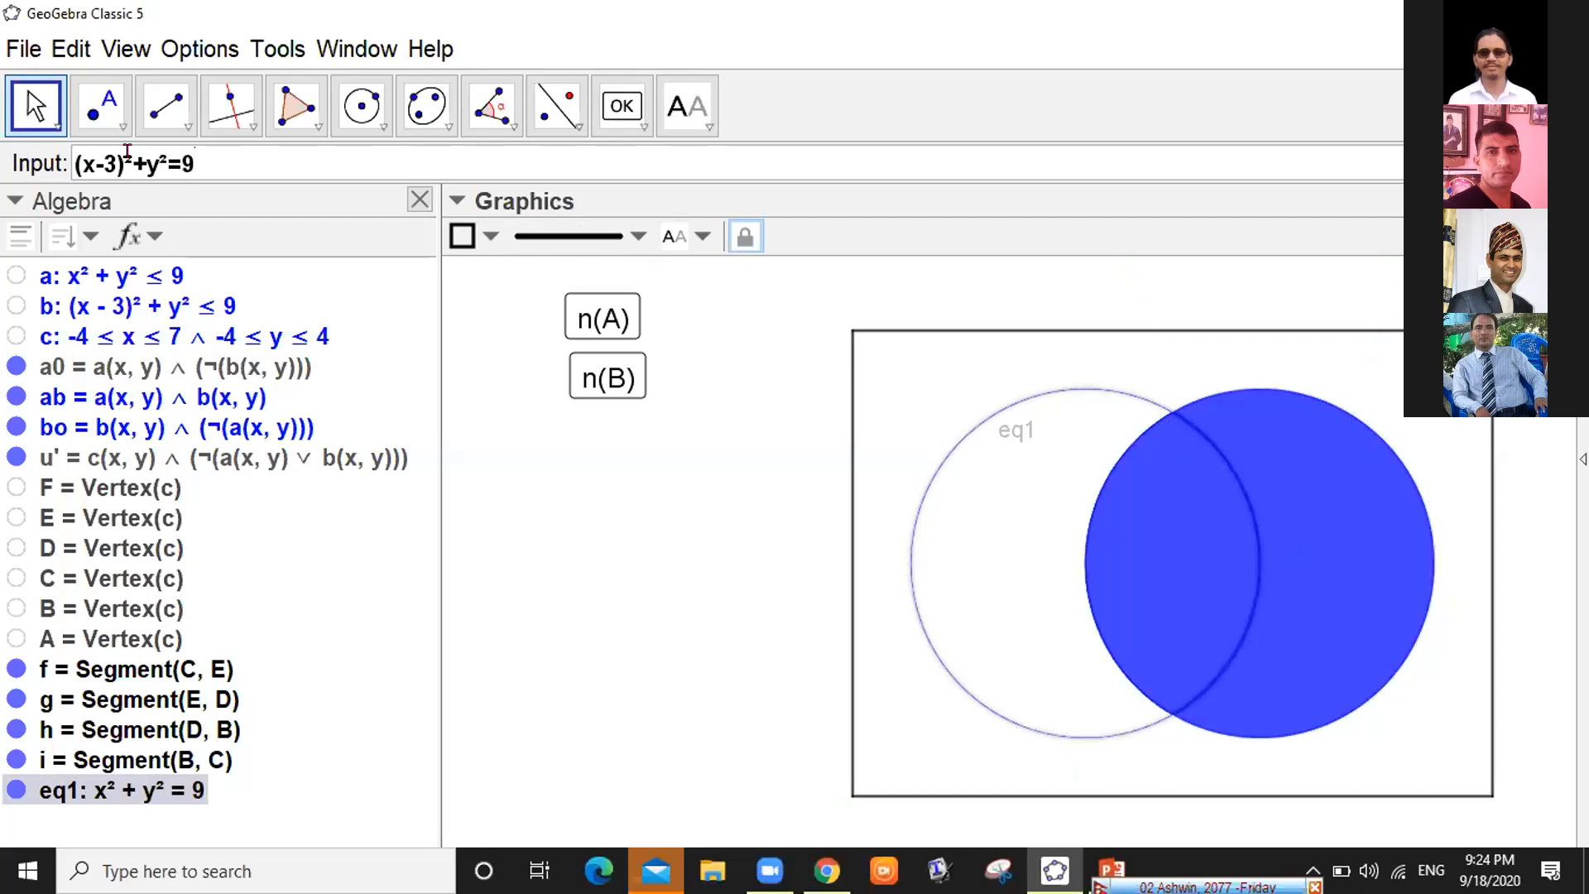
{"action": "key", "text": "Return"}
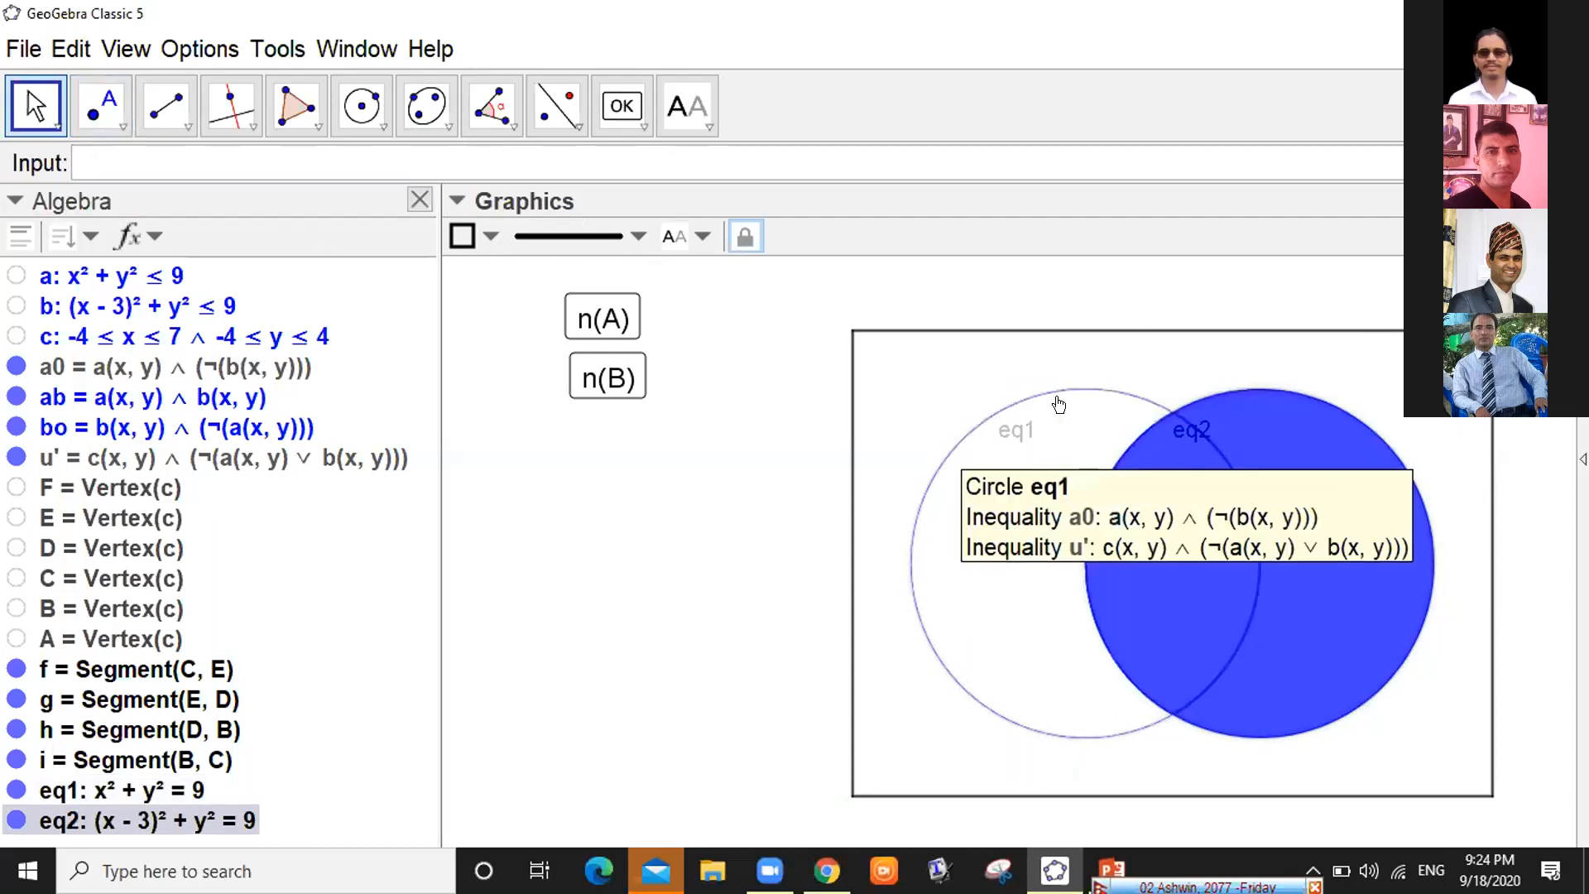
Set Layer 2 for circles eq2 and eq1 in the Advanced properties
{"action": "right_click", "coordinate": [189, 819]}
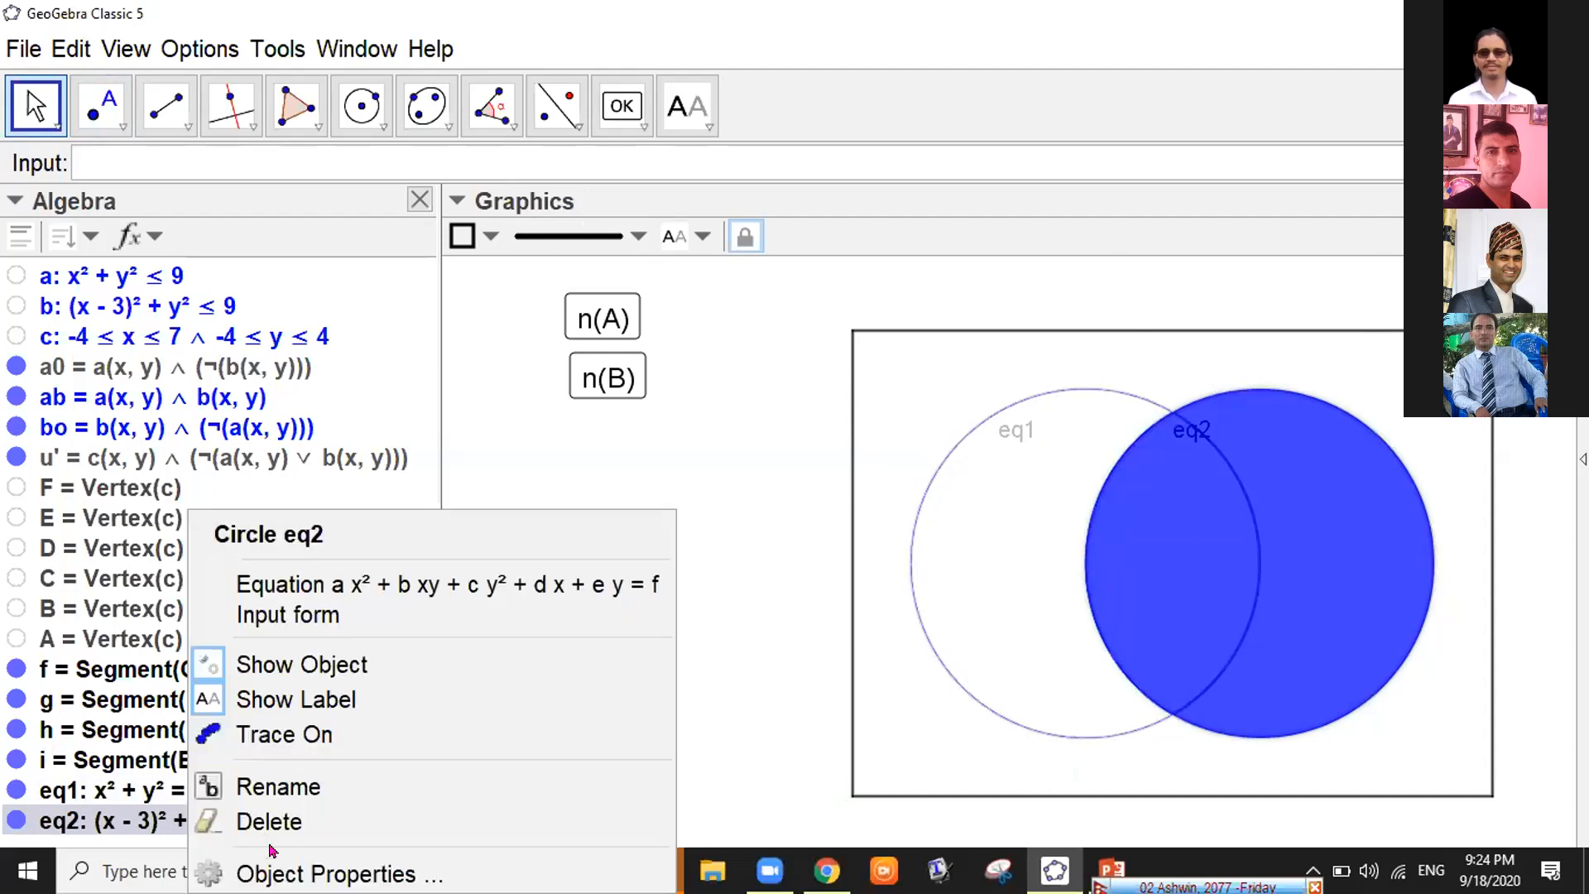
{"action": "left_click", "coordinate": [280, 871]}
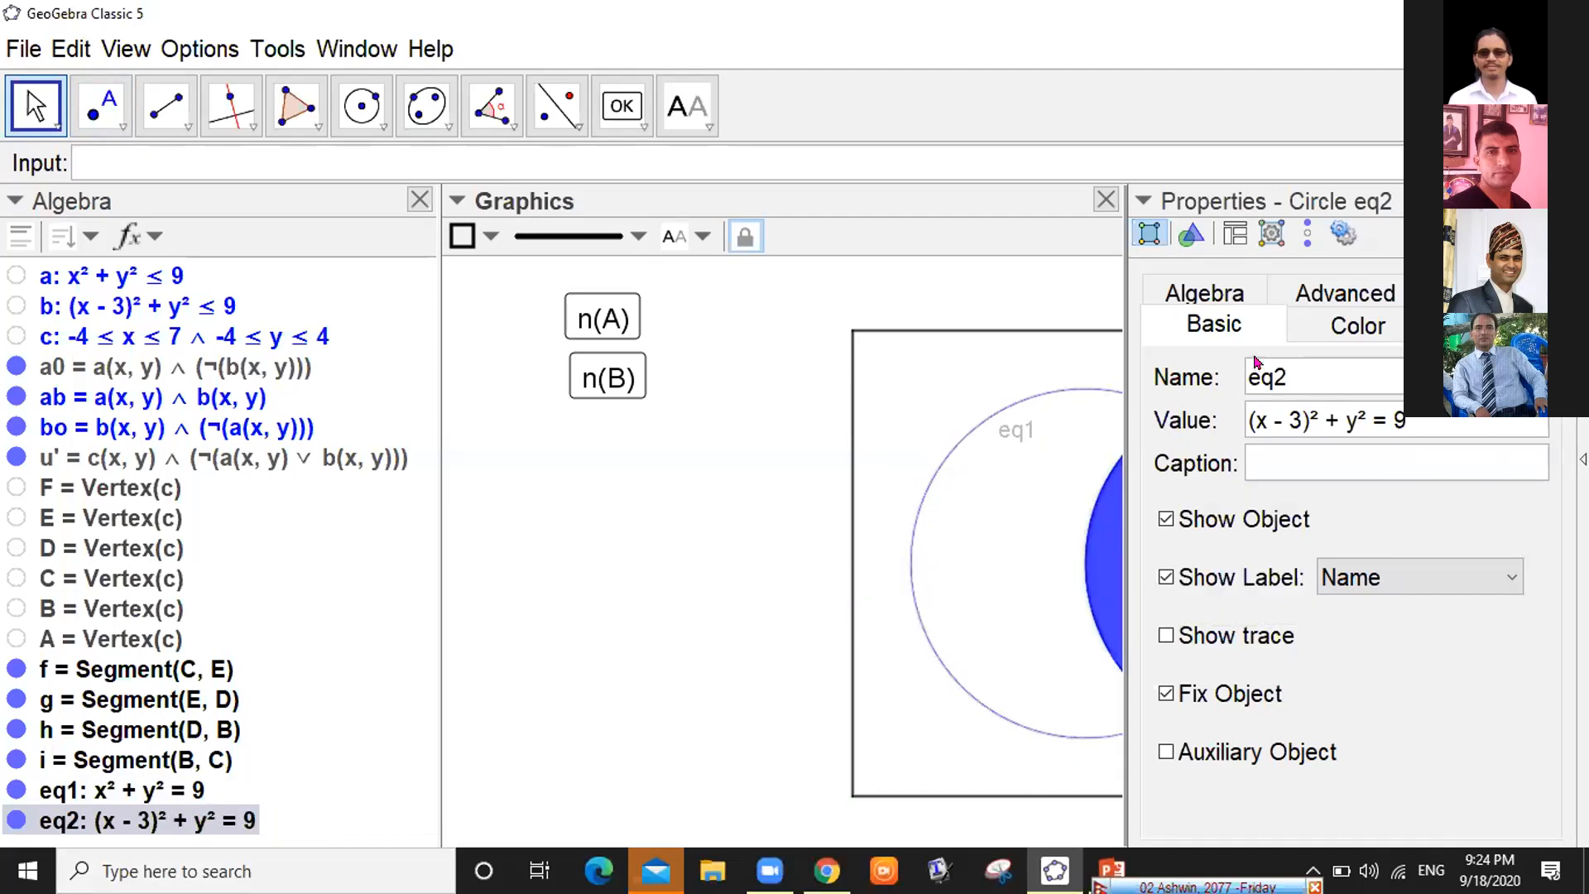
{"action": "left_click", "coordinate": [1351, 288]}
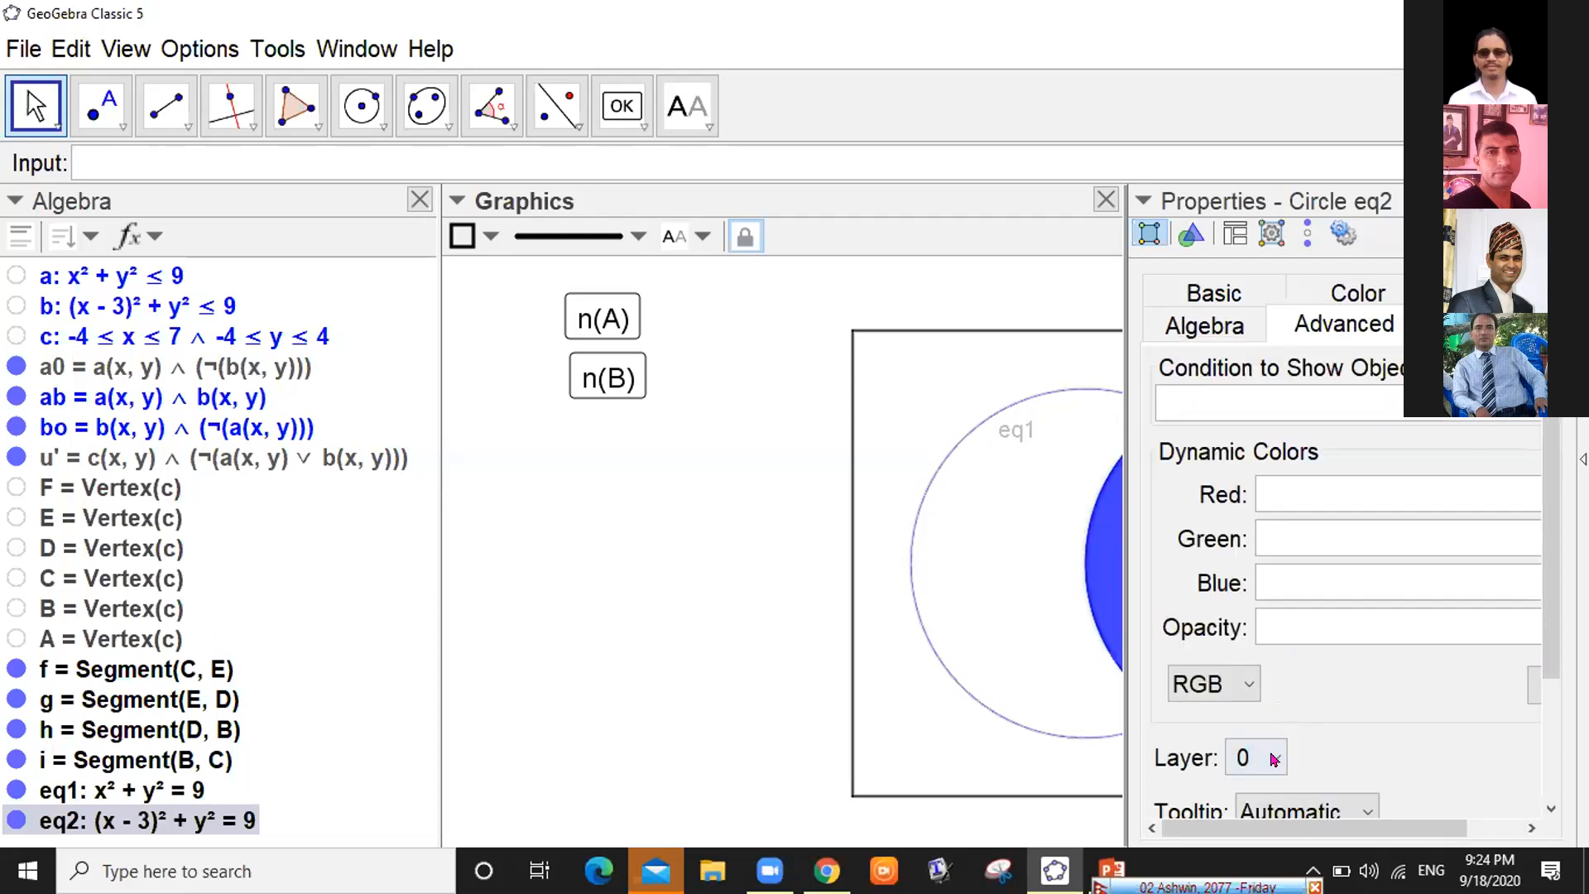
{"action": "left_click", "coordinate": [1274, 759]}
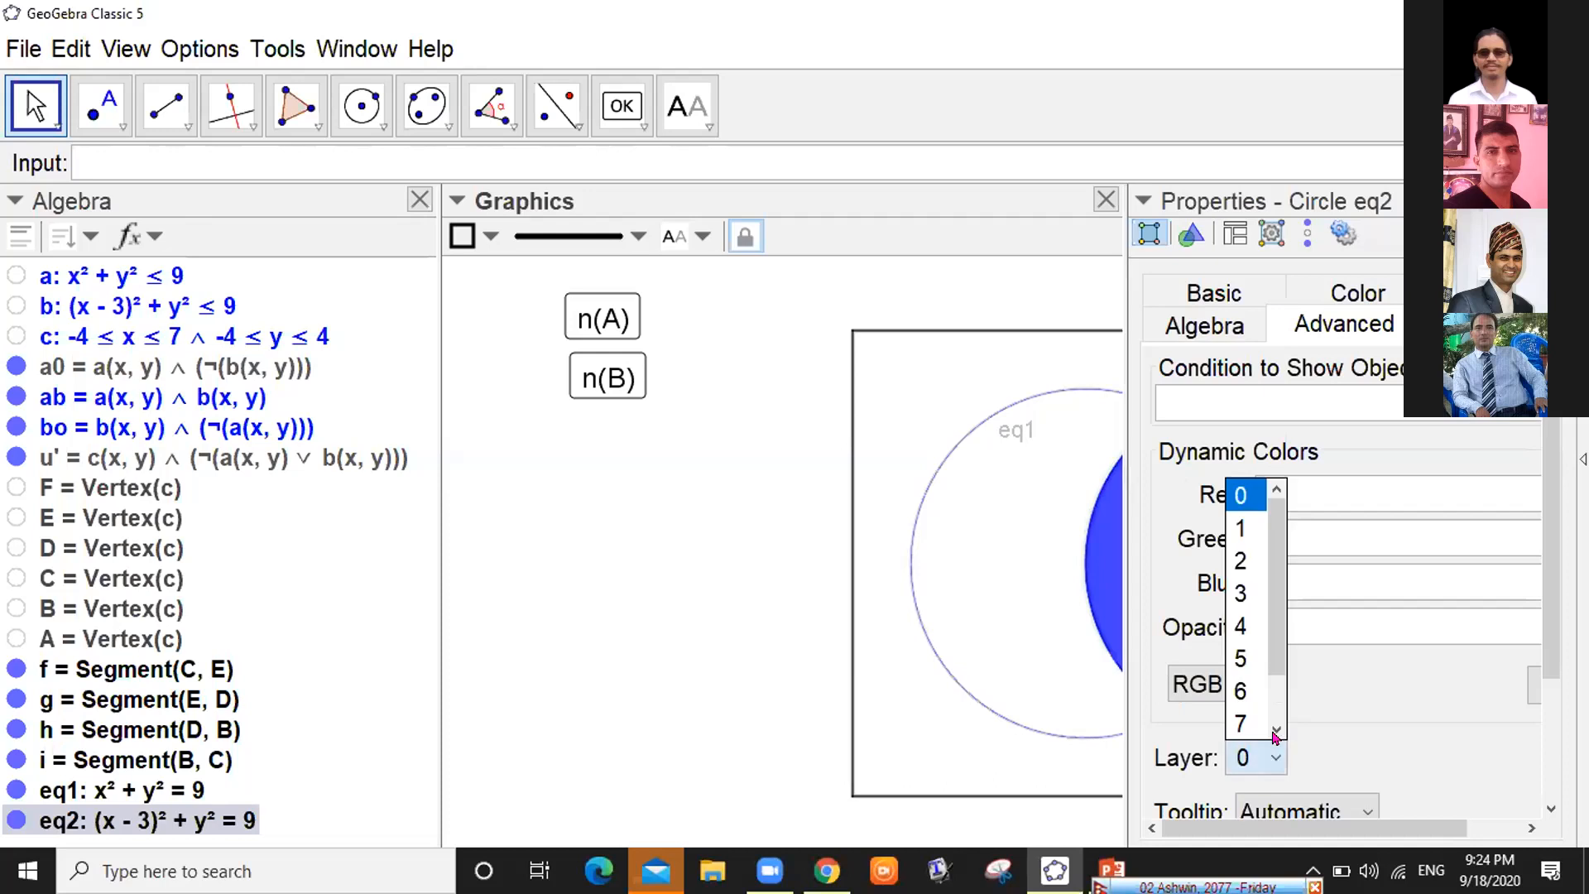
{"action": "left_click", "coordinate": [1235, 566]}
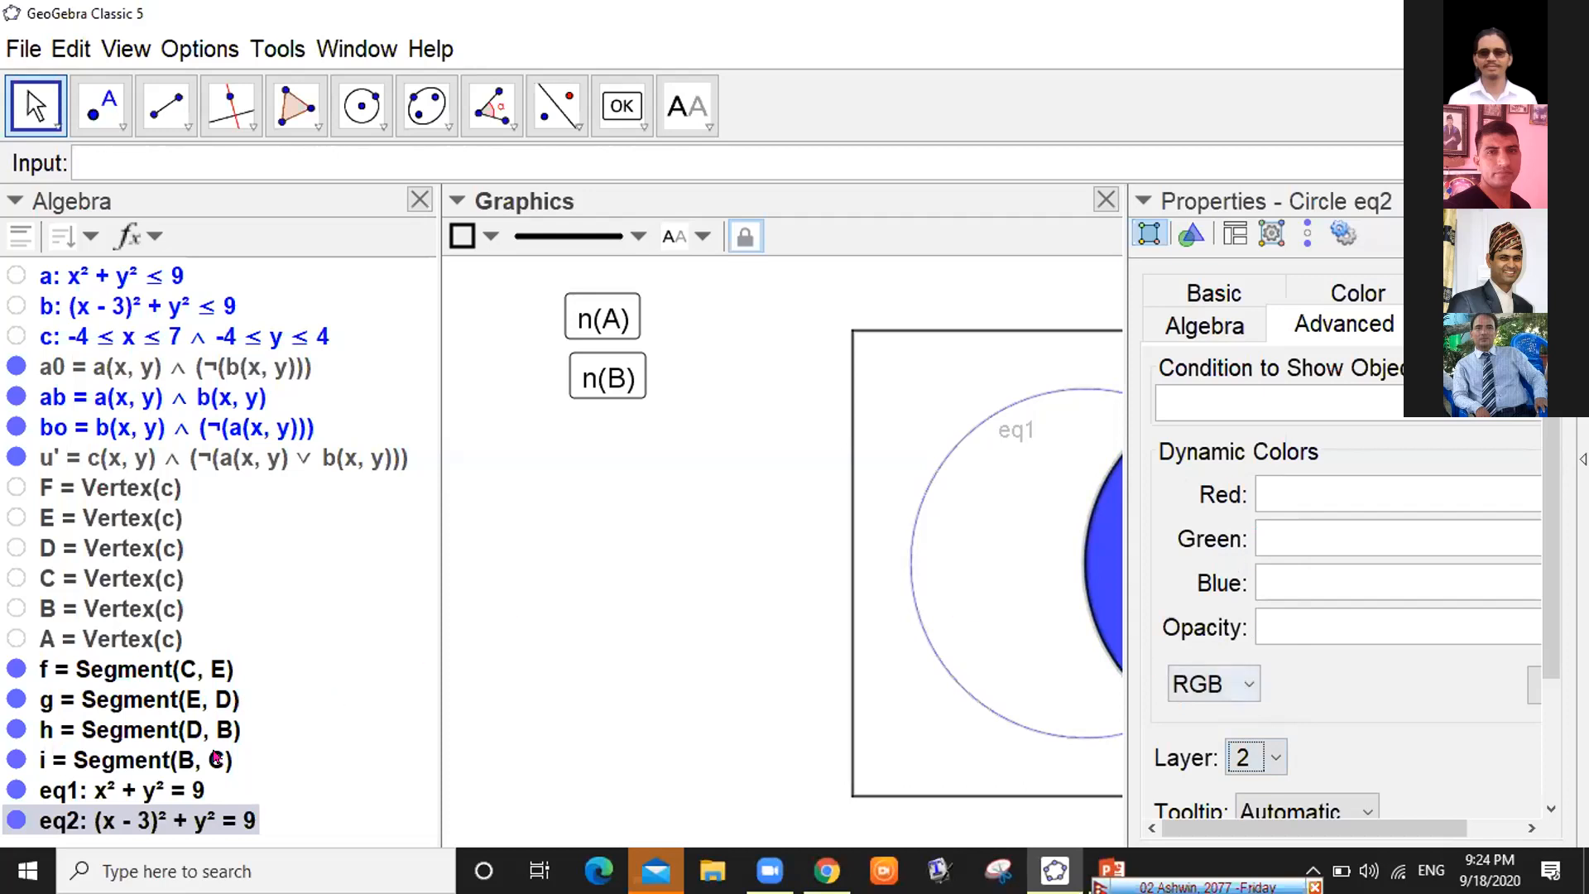
{"action": "left_click", "coordinate": [171, 789]}
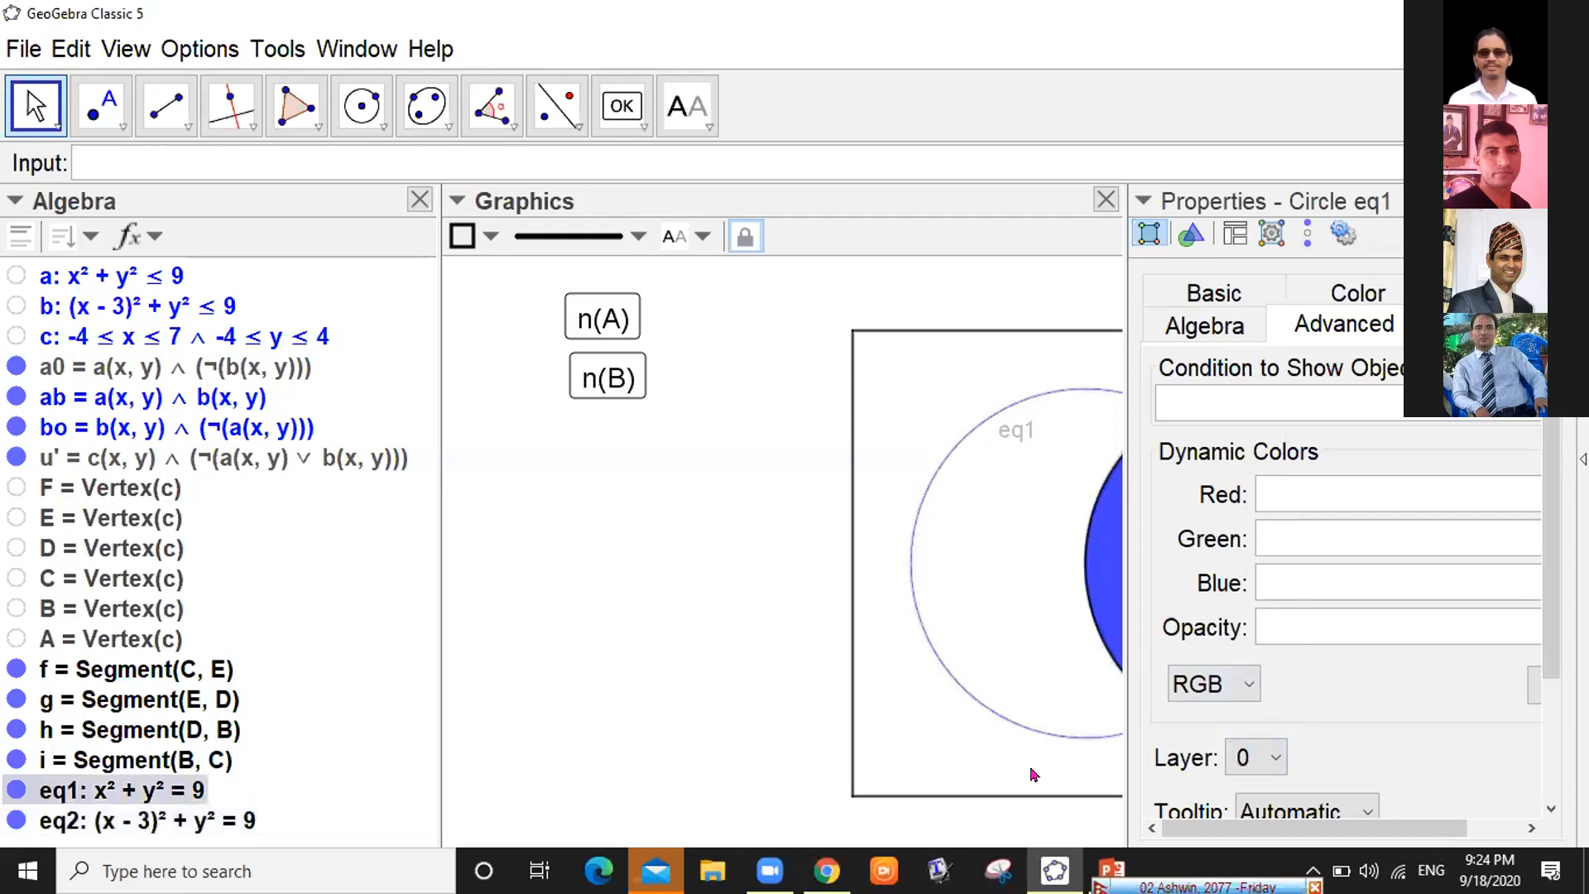
{"action": "left_click", "coordinate": [1279, 759]}
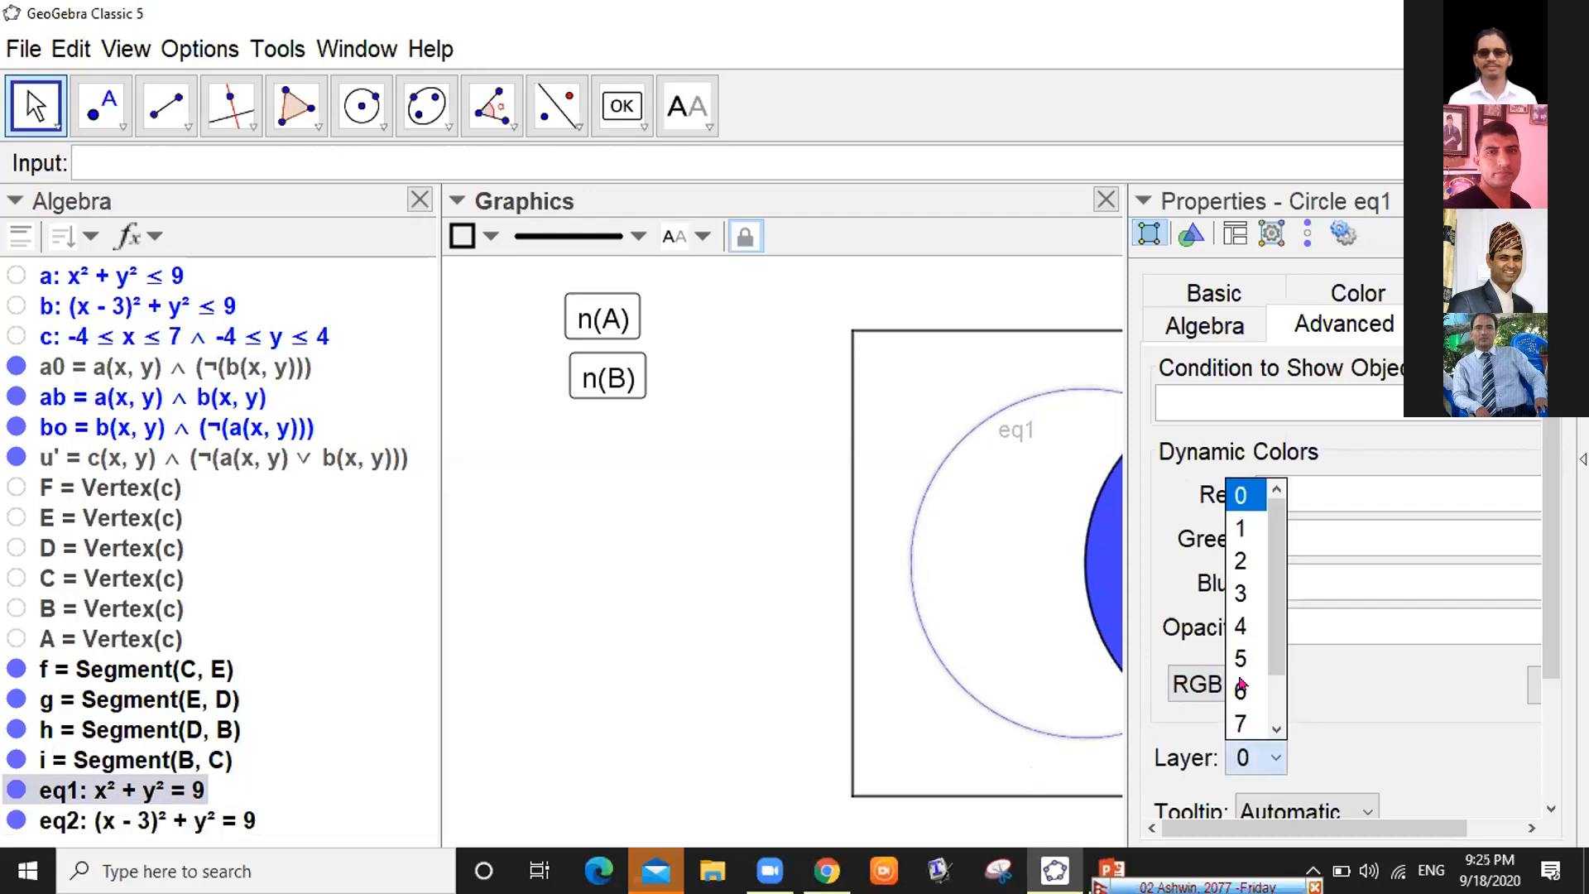
{"action": "left_click", "coordinate": [1239, 562]}
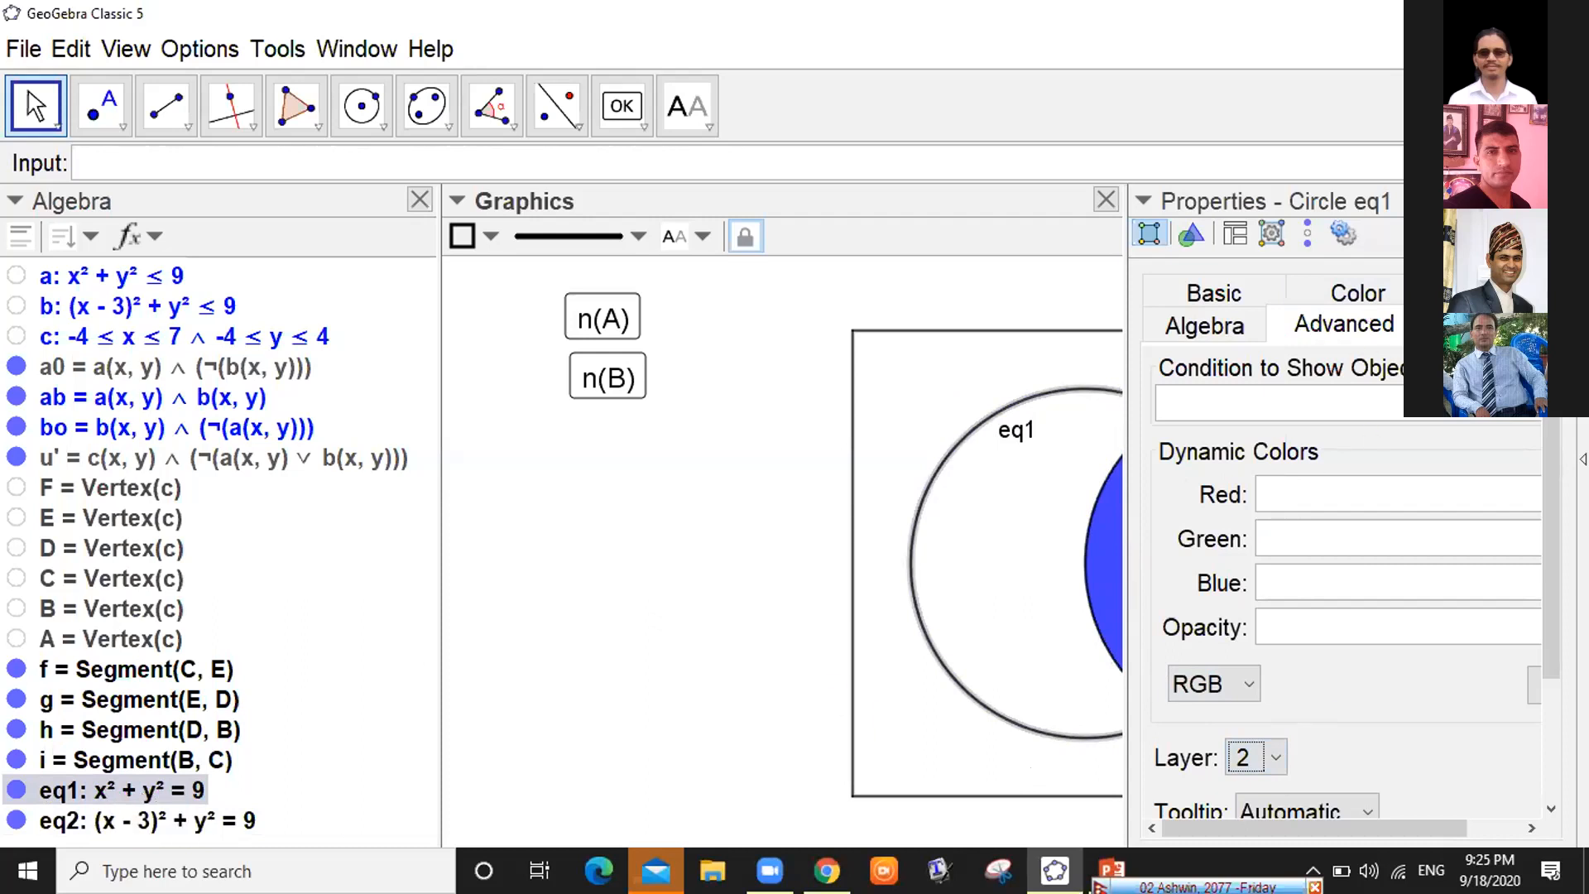
{"action": "left_click", "coordinate": [1274, 759]}
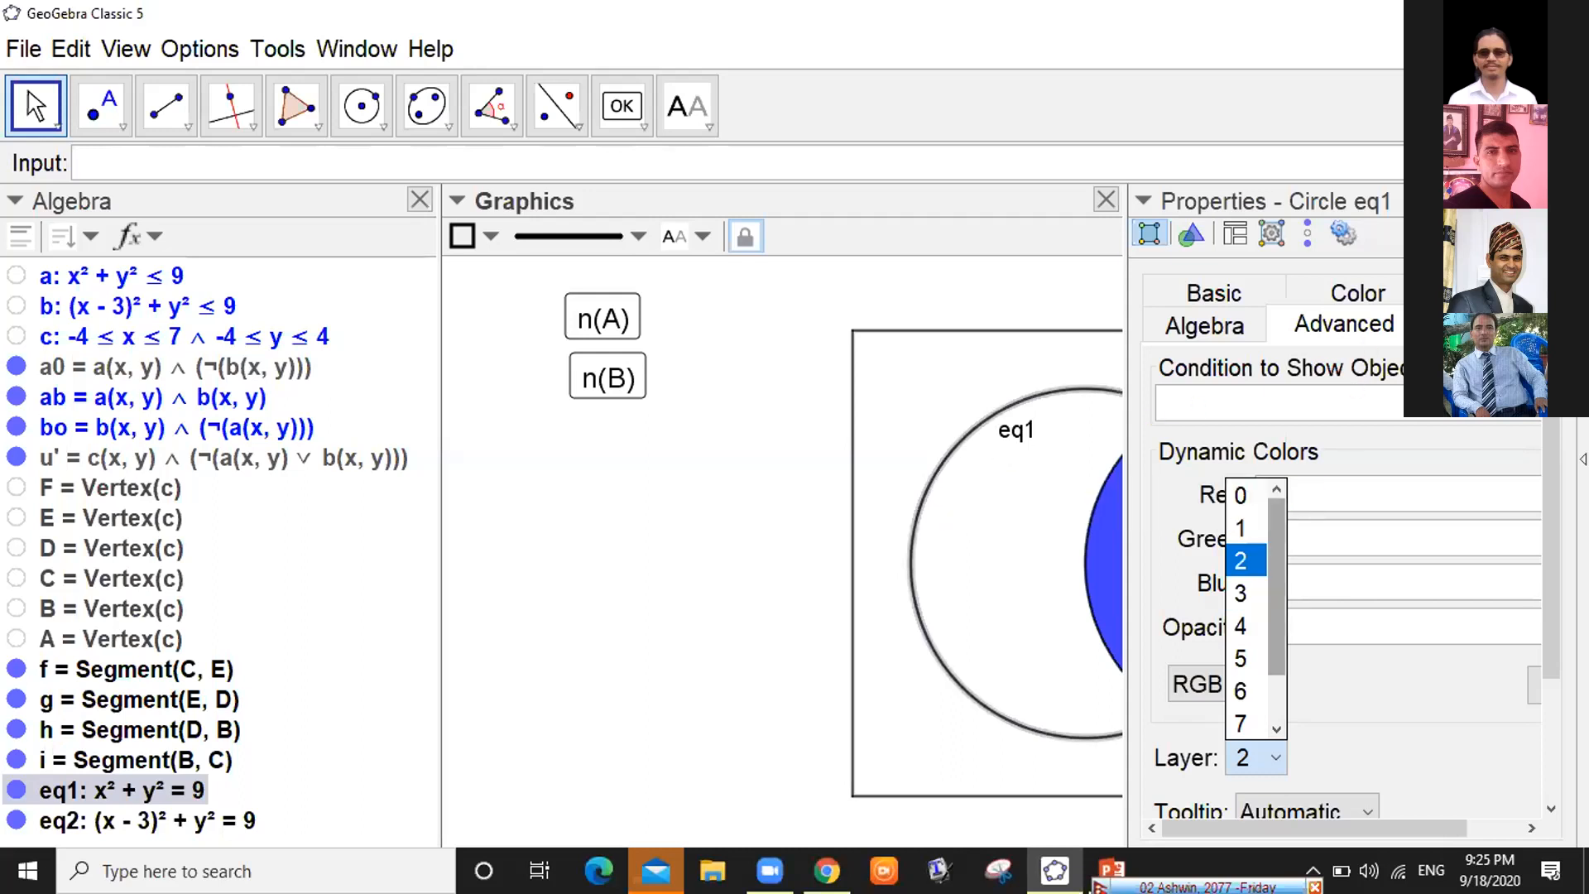
{"action": "left_click", "coordinate": [1248, 562]}
{"action": "left_click", "coordinate": [1559, 200]}
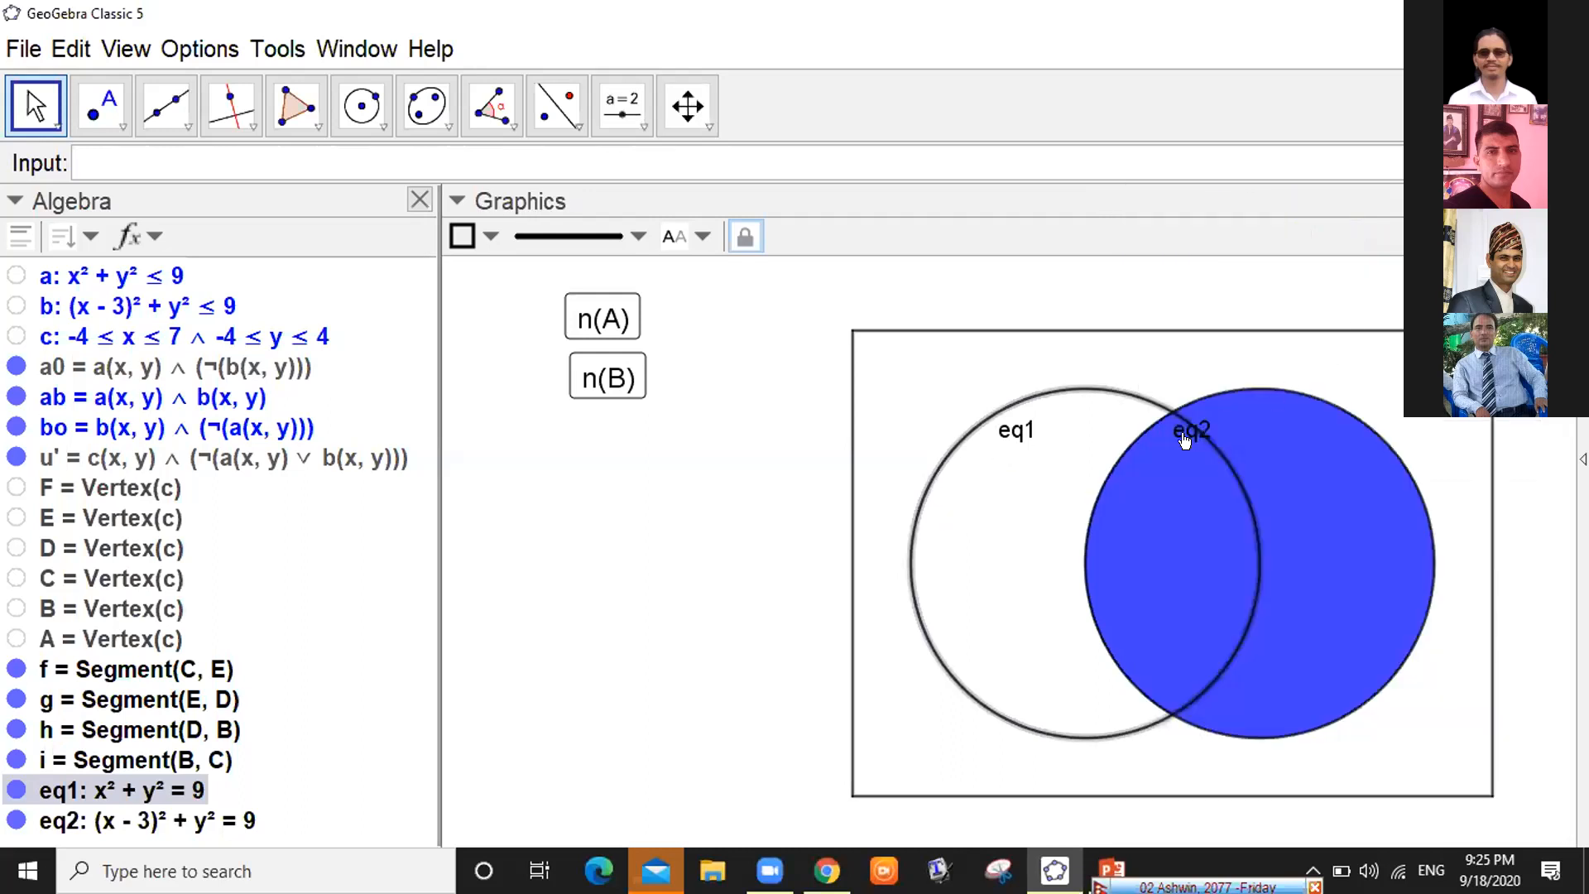
Hide the eq1 and eq2 labels on the two circles
{"action": "right_click", "coordinate": [972, 428]}
{"action": "left_click", "coordinate": [708, 124]}
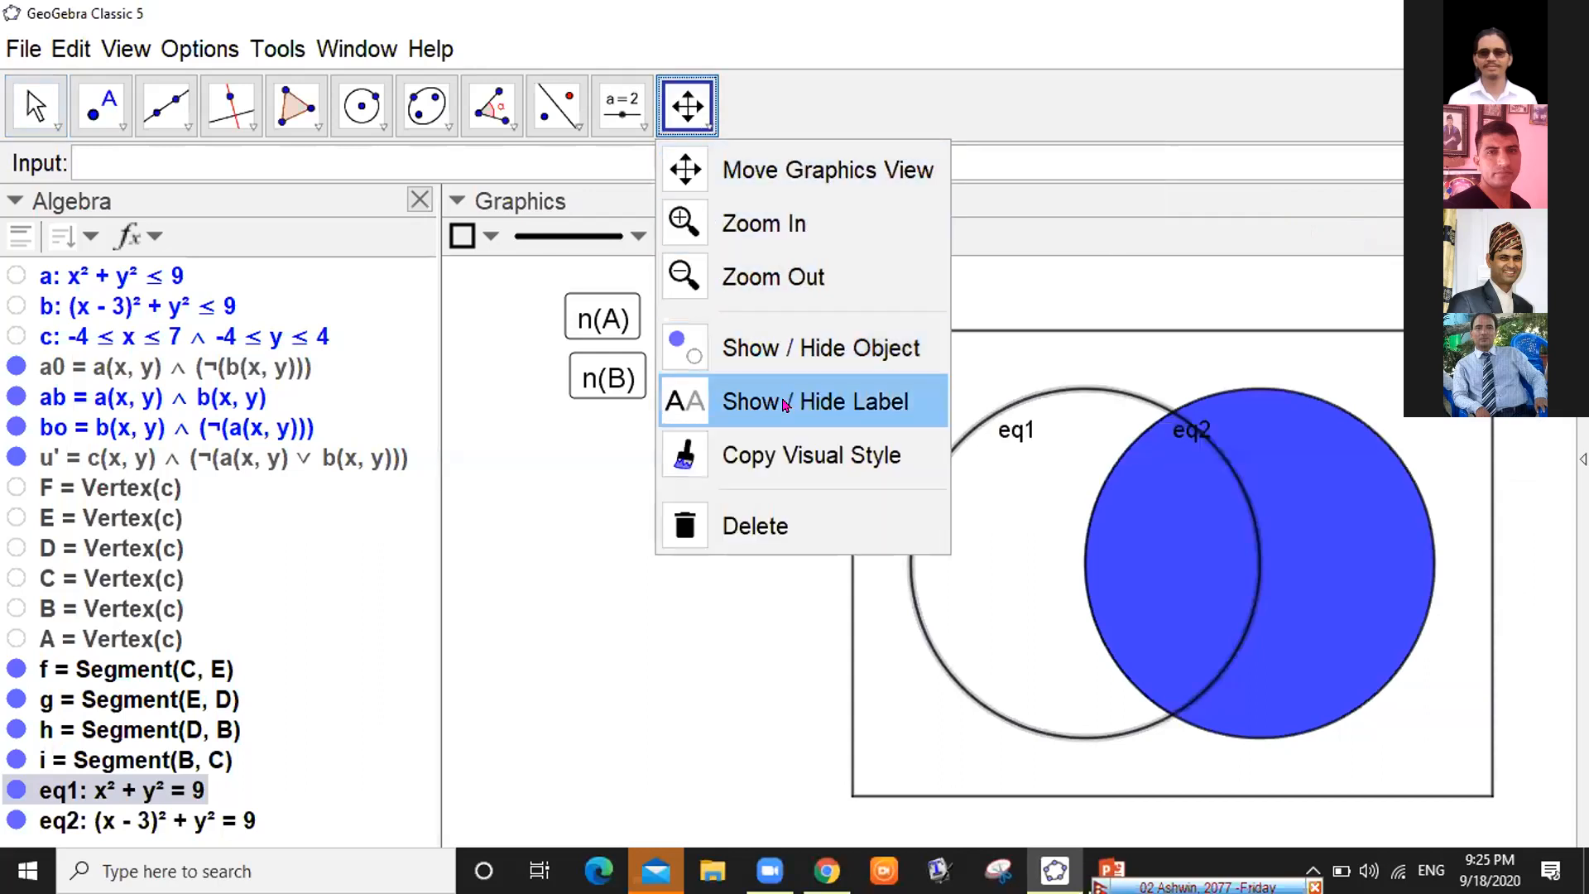
{"action": "left_click", "coordinate": [779, 400]}
{"action": "left_click", "coordinate": [1182, 422]}
{"action": "left_click", "coordinate": [999, 413]}
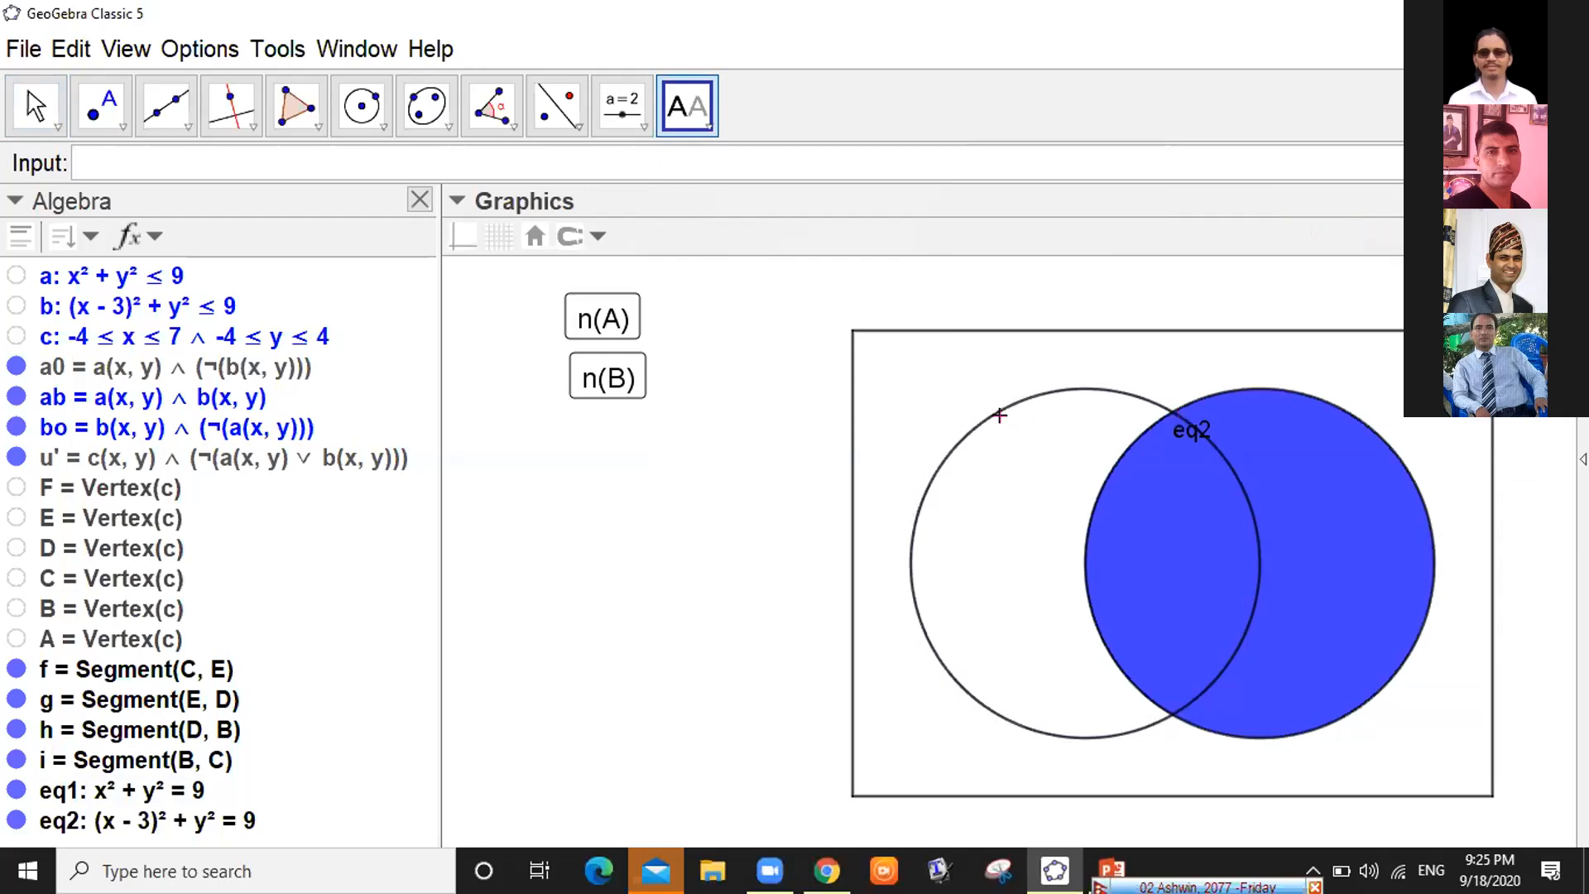
{"action": "left_click", "coordinate": [1180, 436]}
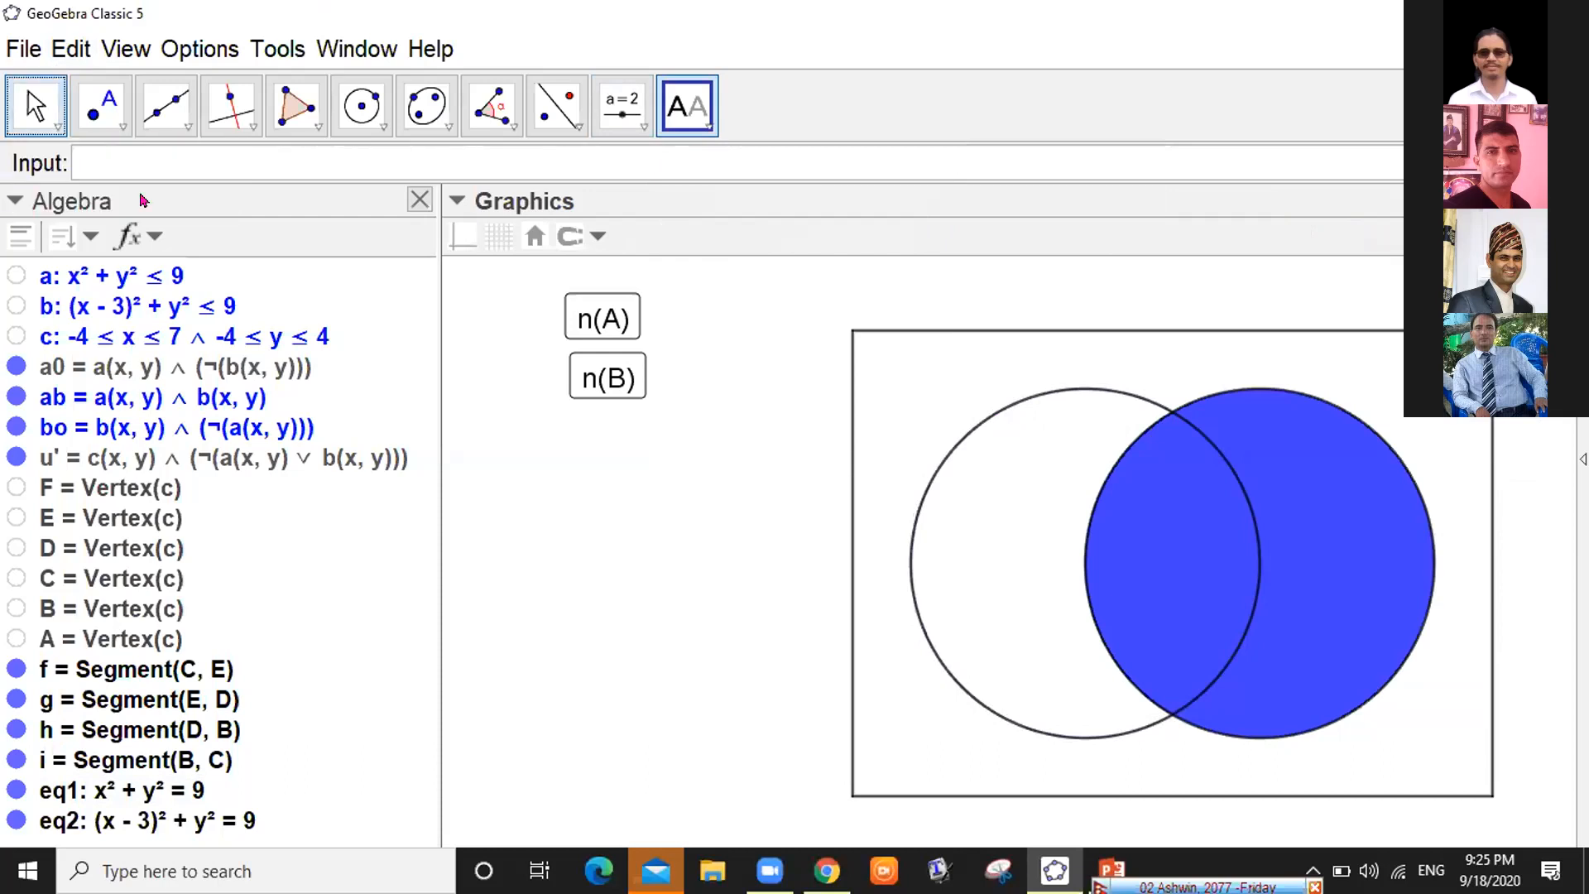
Test n(A) and n(B) twice each to check each circle shades in turn
{"action": "left_click", "coordinate": [42, 104]}
{"action": "left_click", "coordinate": [603, 323]}
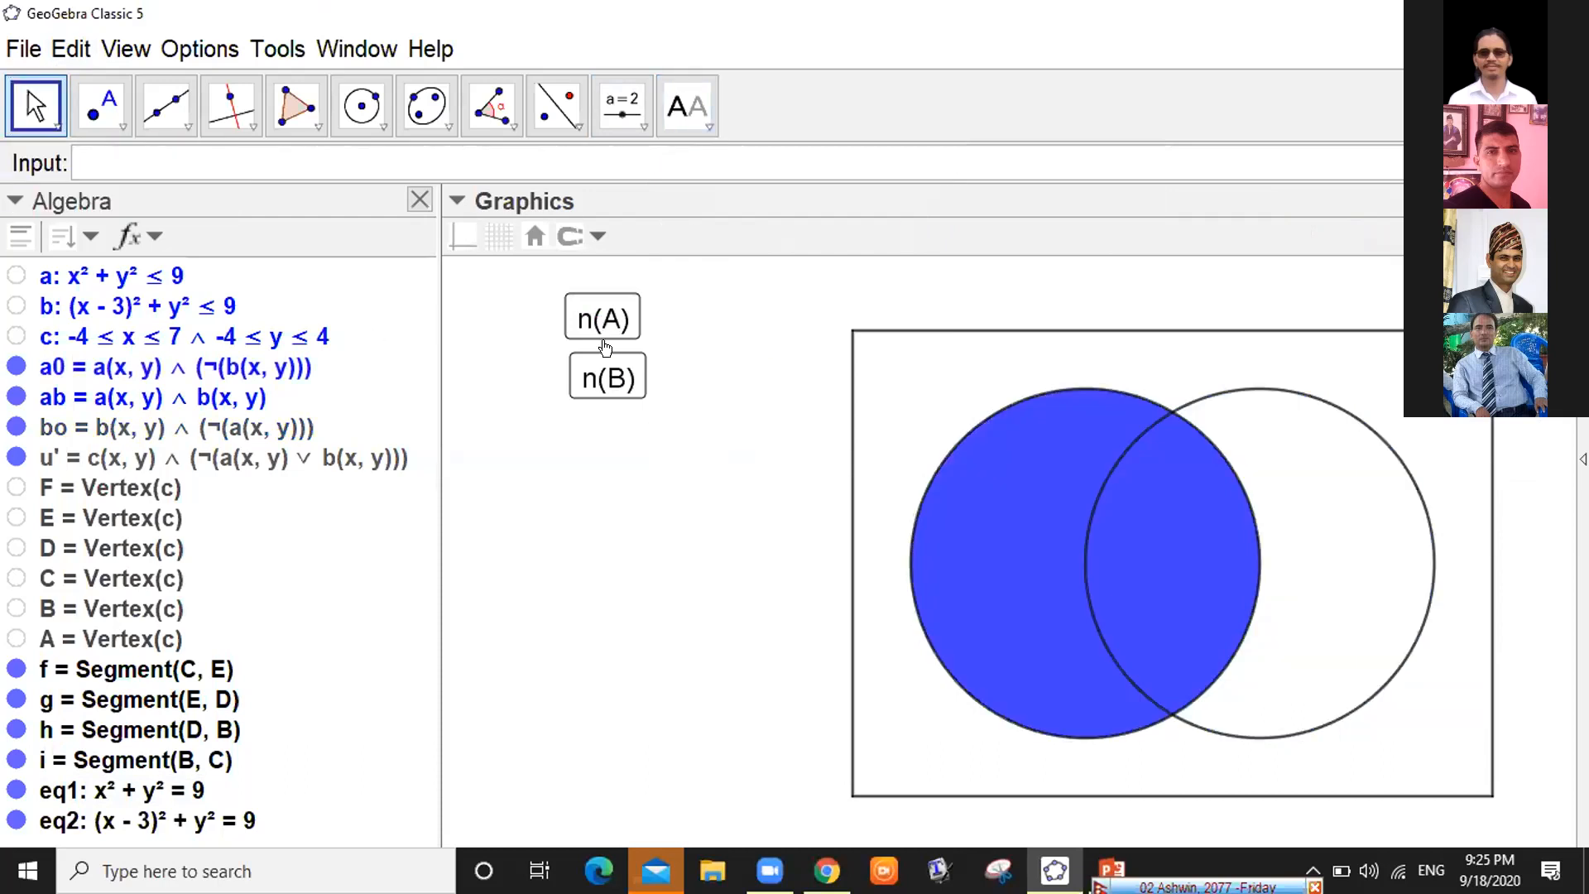
{"action": "left_click", "coordinate": [607, 365]}
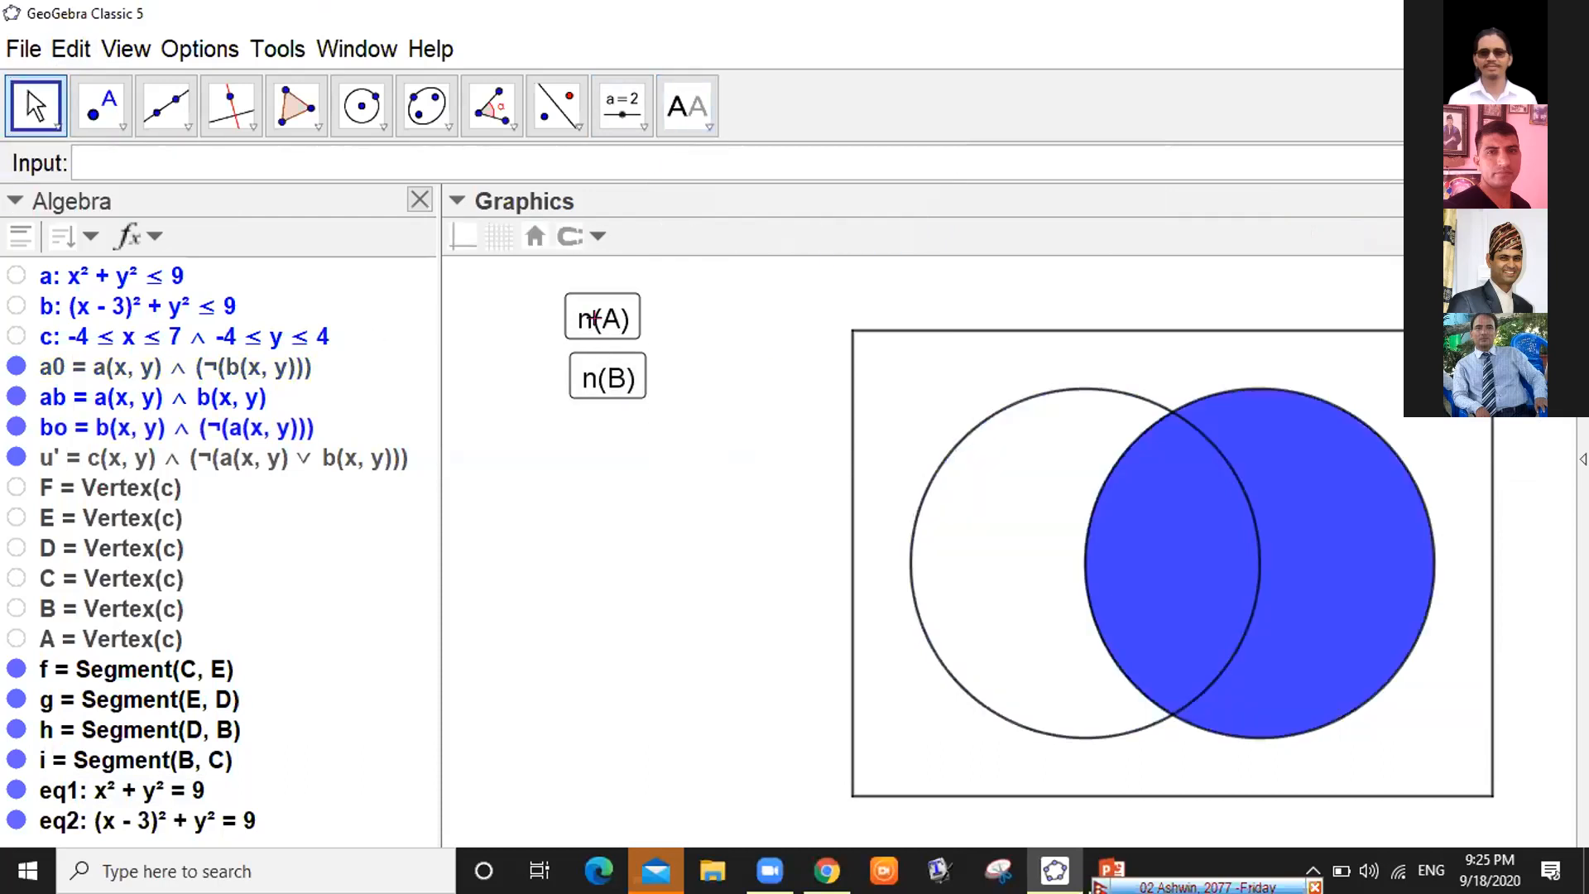
{"action": "left_click", "coordinate": [595, 323]}
{"action": "left_click", "coordinate": [607, 371]}
{"action": "left_click", "coordinate": [639, 121]}
Insert a new button below n(B) with the caption $n_o (A)$
{"action": "left_click", "coordinate": [639, 121]}
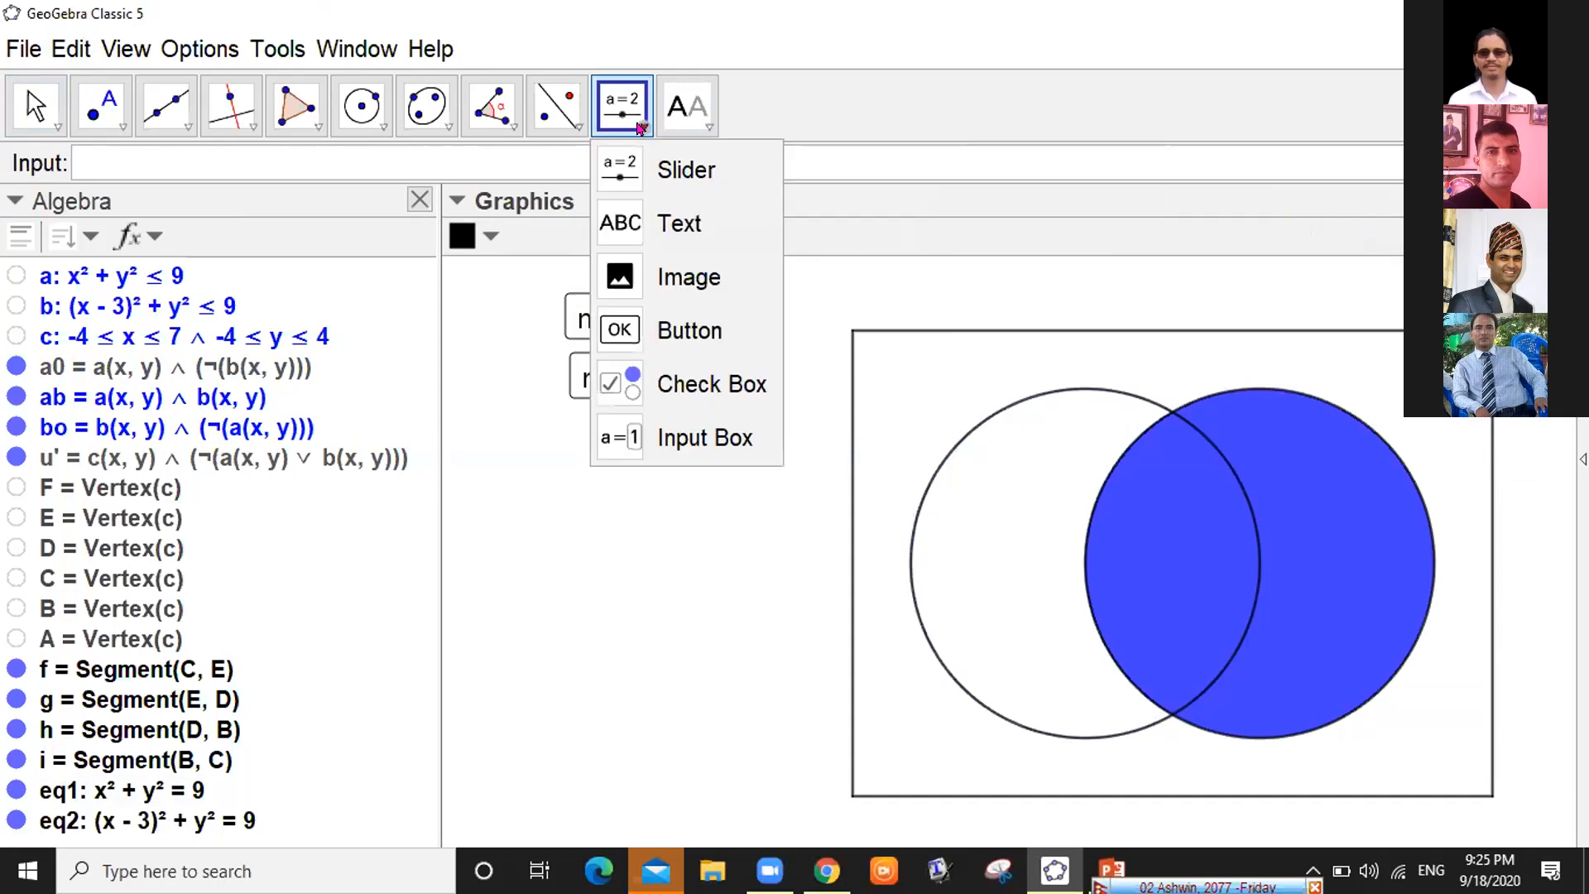
{"action": "left_click", "coordinate": [621, 329]}
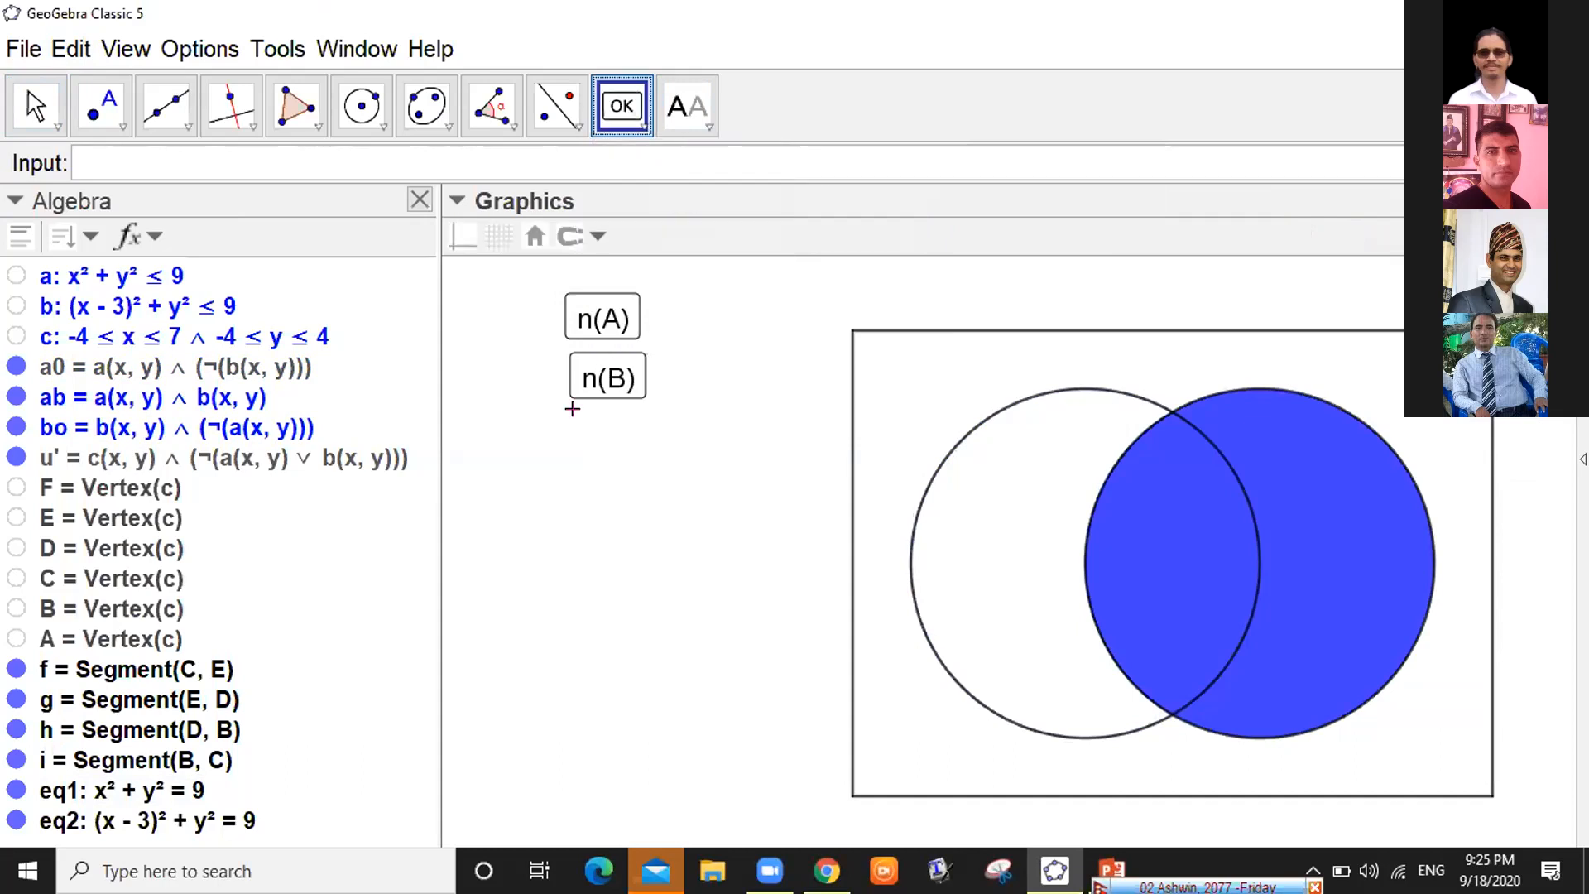
{"action": "left_click", "coordinate": [556, 444]}
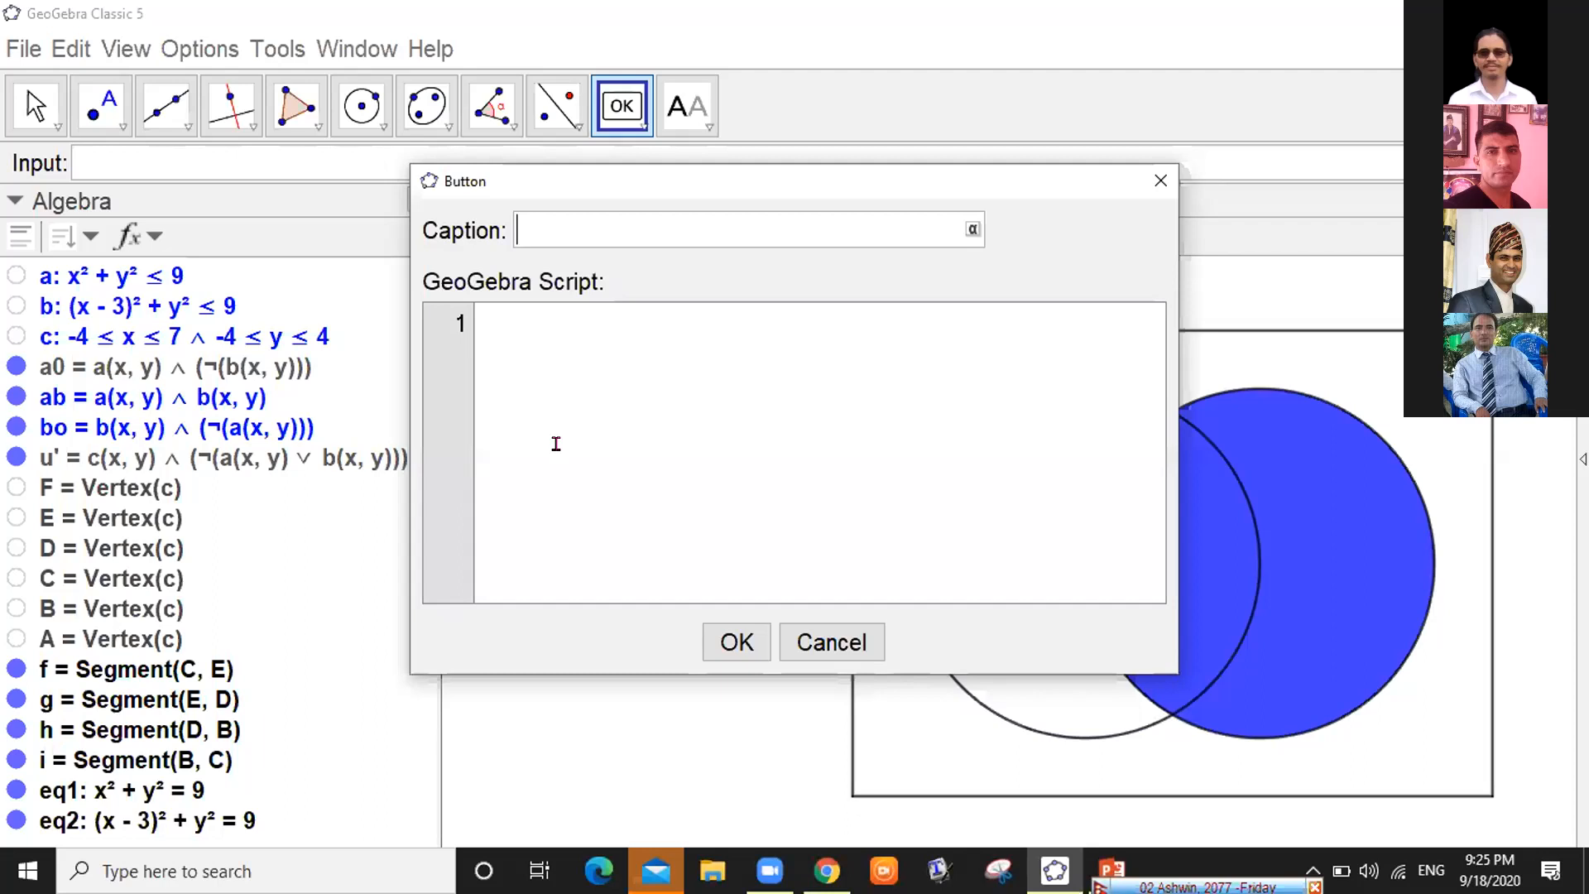
{"action": "type", "text": "no(A"}
{"action": "key", "text": "BackSpace"}
{"action": "type", "text": "_o"}
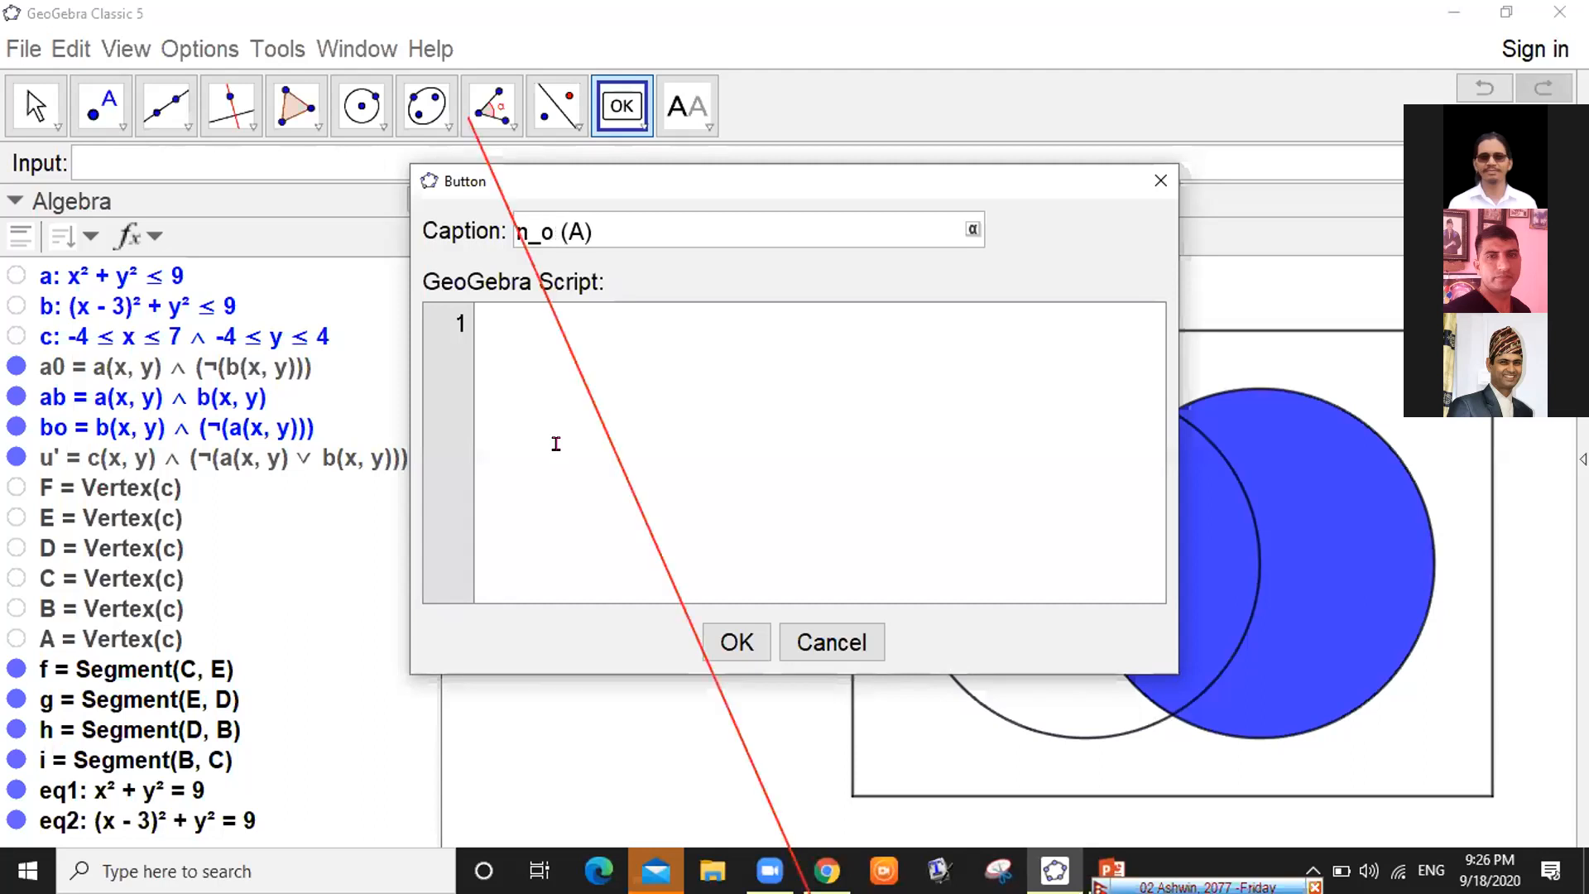
{"action": "key", "text": "Left"}
{"action": "key", "text": "Left"}
{"action": "key", "text": "Left"}
{"action": "key", "text": "Left"}
{"action": "type", "text": "$"}
{"action": "key", "text": "Right"}
{"action": "key", "text": "Right"}
{"action": "key", "text": "Right"}
{"action": "key", "text": "Right"}
{"action": "key", "text": "Right"}
{"action": "key", "text": "Right"}
{"action": "key", "text": "Right"}
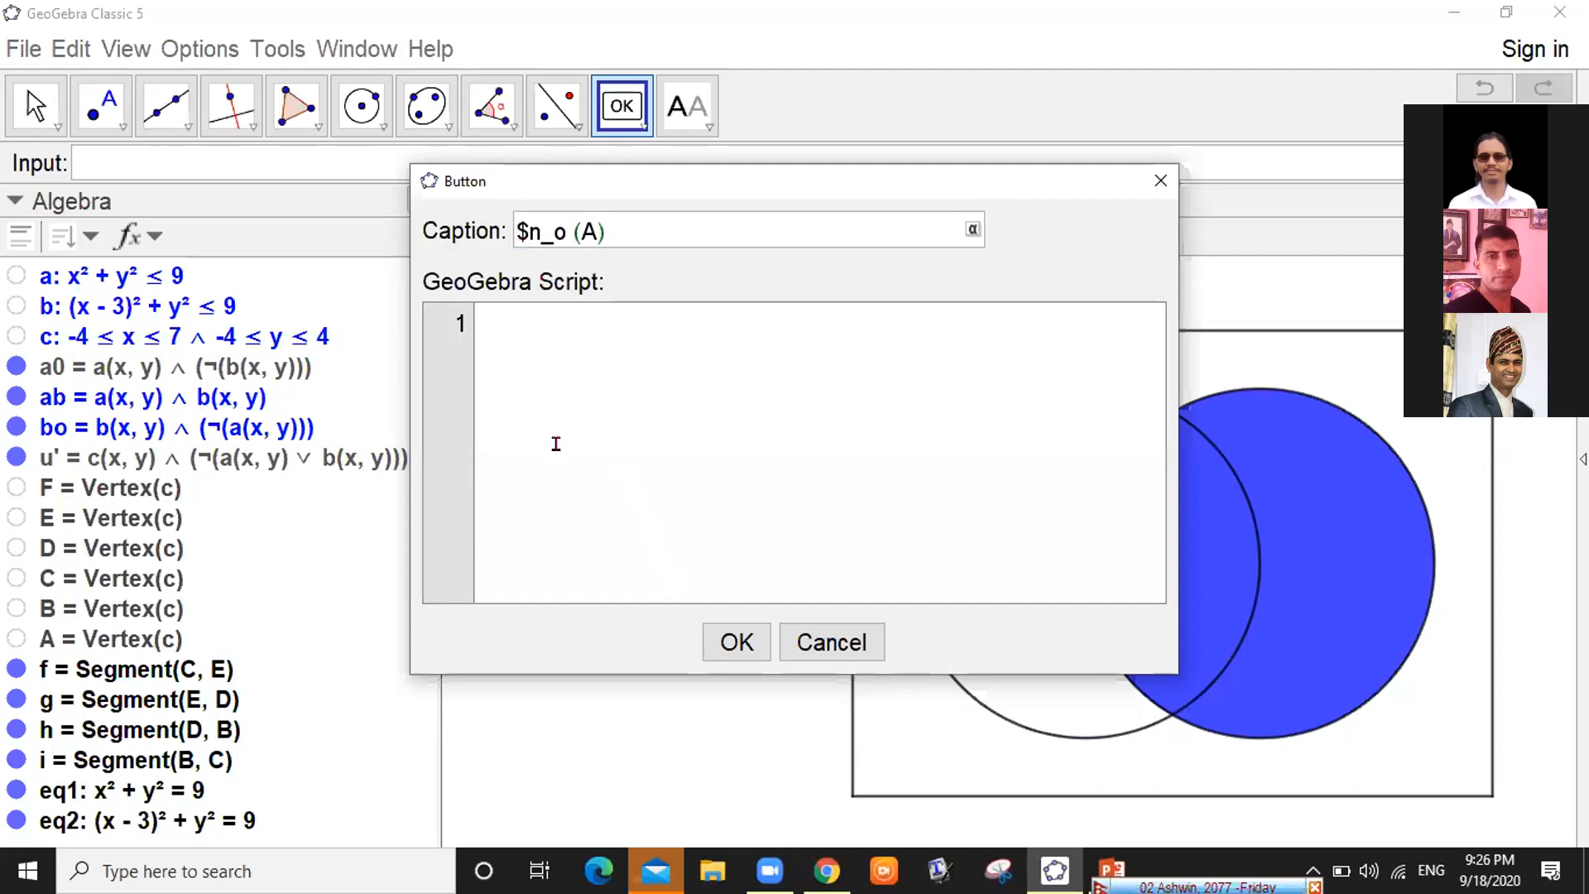
{"action": "type", "text": "$"}
Paste the four SetColor lines into the script and change line 3 to blue
{"action": "left_click", "coordinate": [518, 347]}
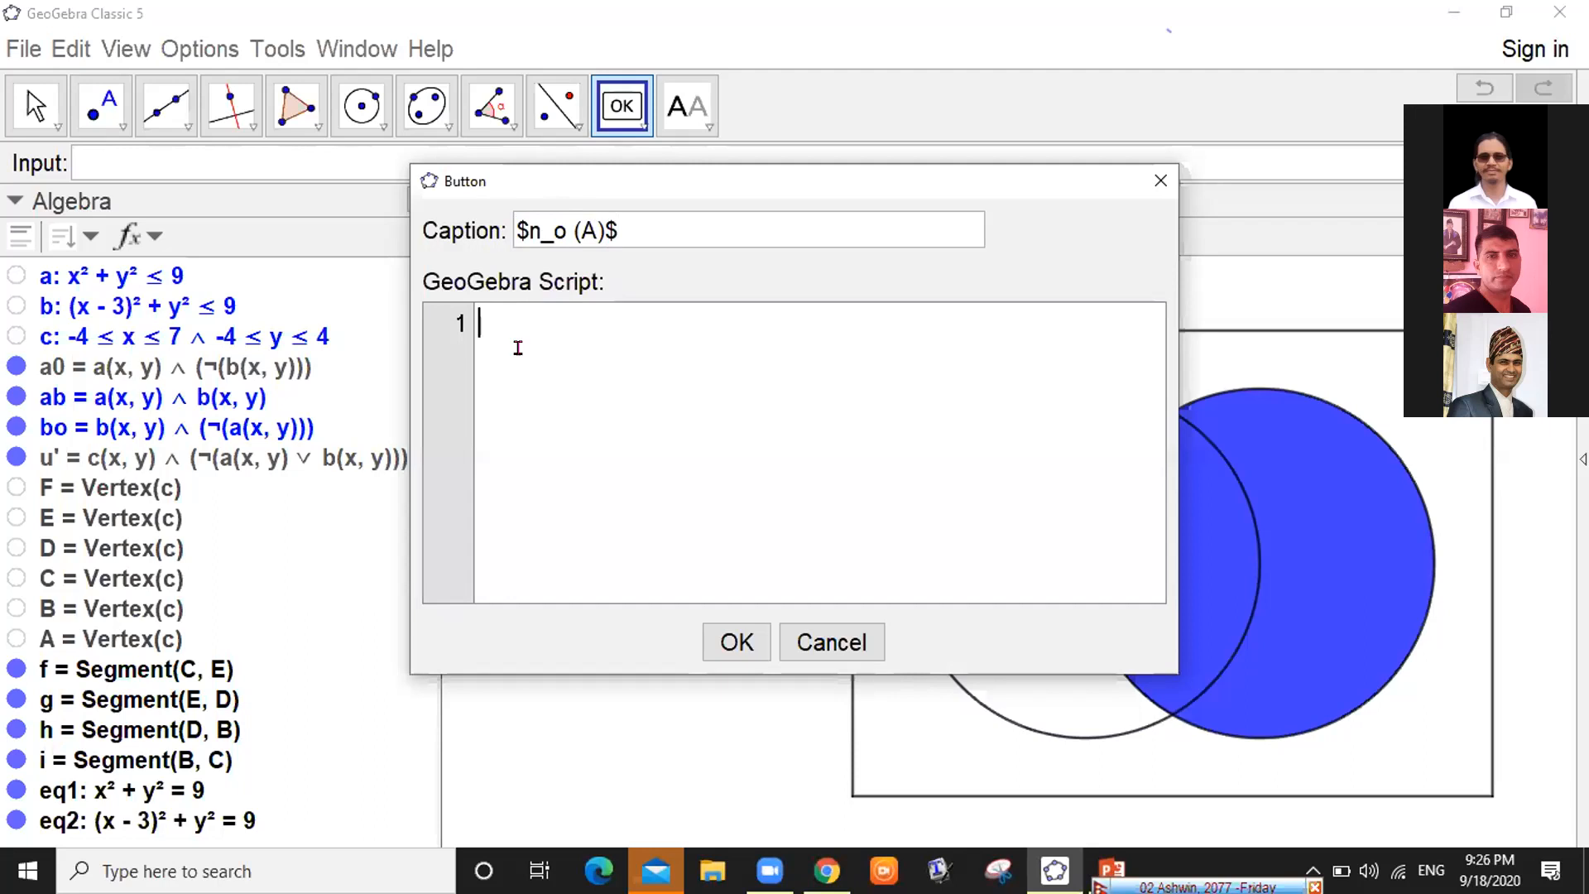
{"action": "type", "text": "SetColor[bo,\"blue\"] SetColor[ab,\"blue\"] SetColor[a0,\"white\"] SetColor[u',\"white\"]"}
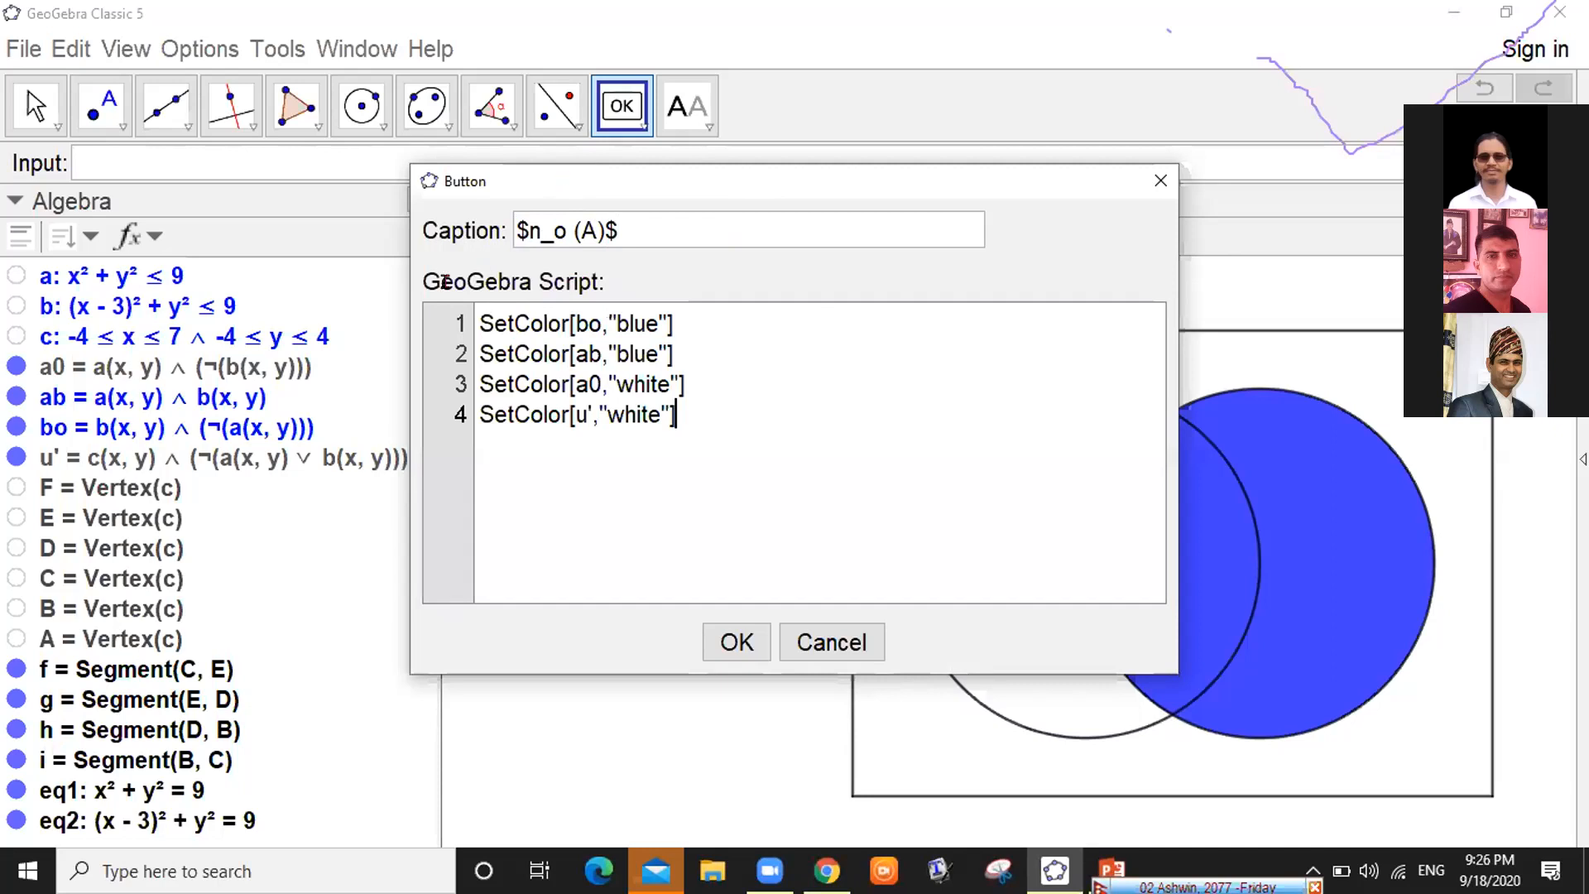
{"action": "left_click_drag", "start_coordinate": [619, 181], "coordinate": [445, 153]}
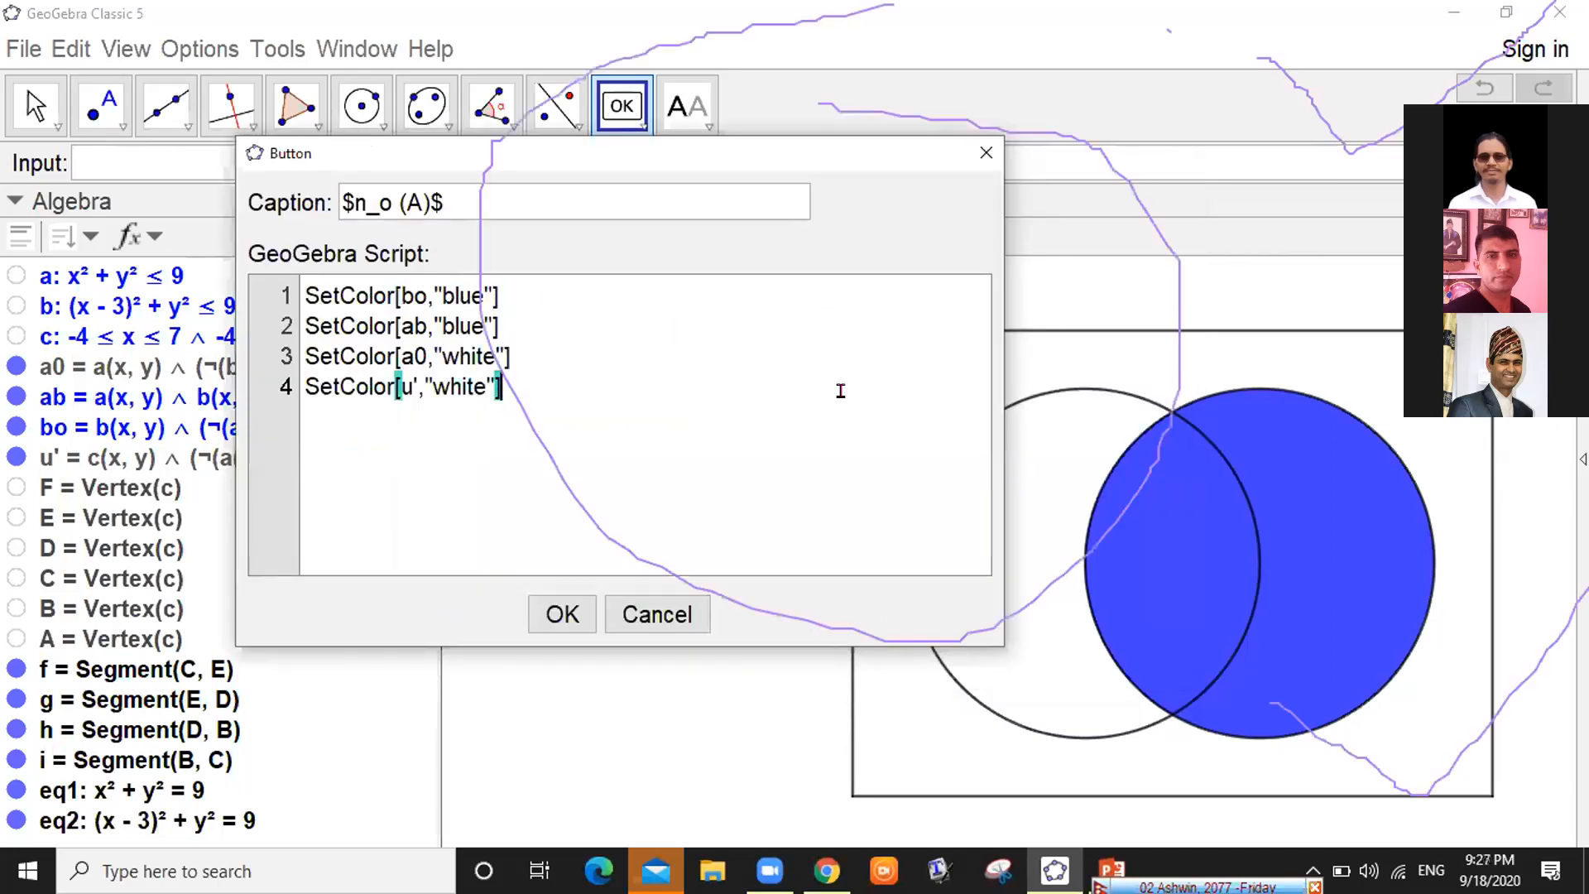
{"action": "key", "text": "Up"}
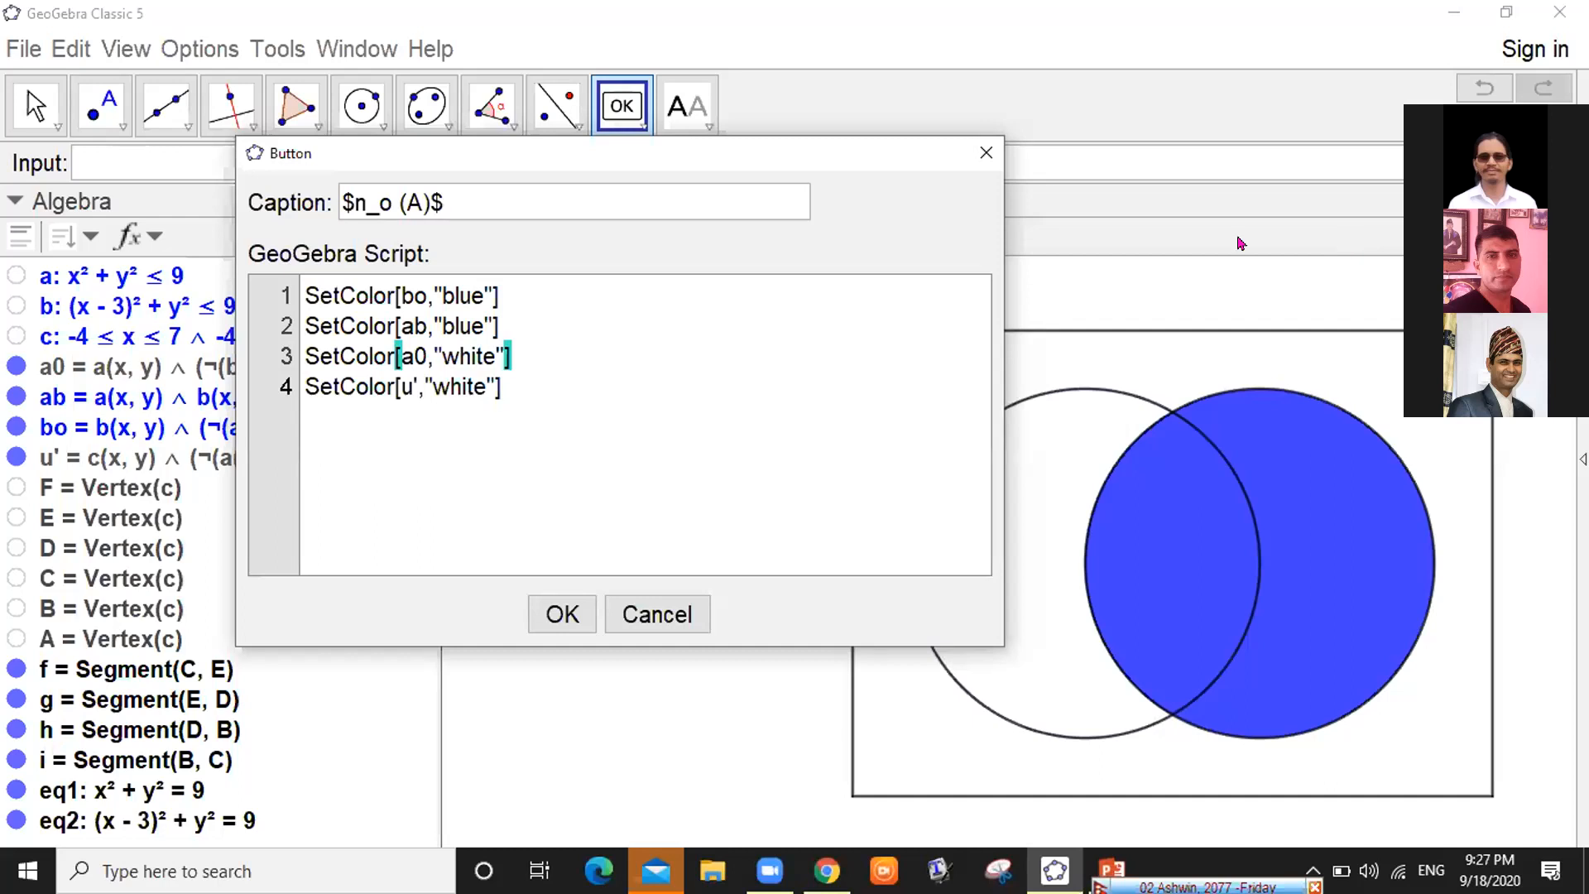
{"action": "left_click", "coordinate": [510, 305]}
{"action": "key", "text": "Up"}
{"action": "key", "text": "Left"}
{"action": "key", "text": "Left"}
{"action": "key", "text": "BackSpace"}
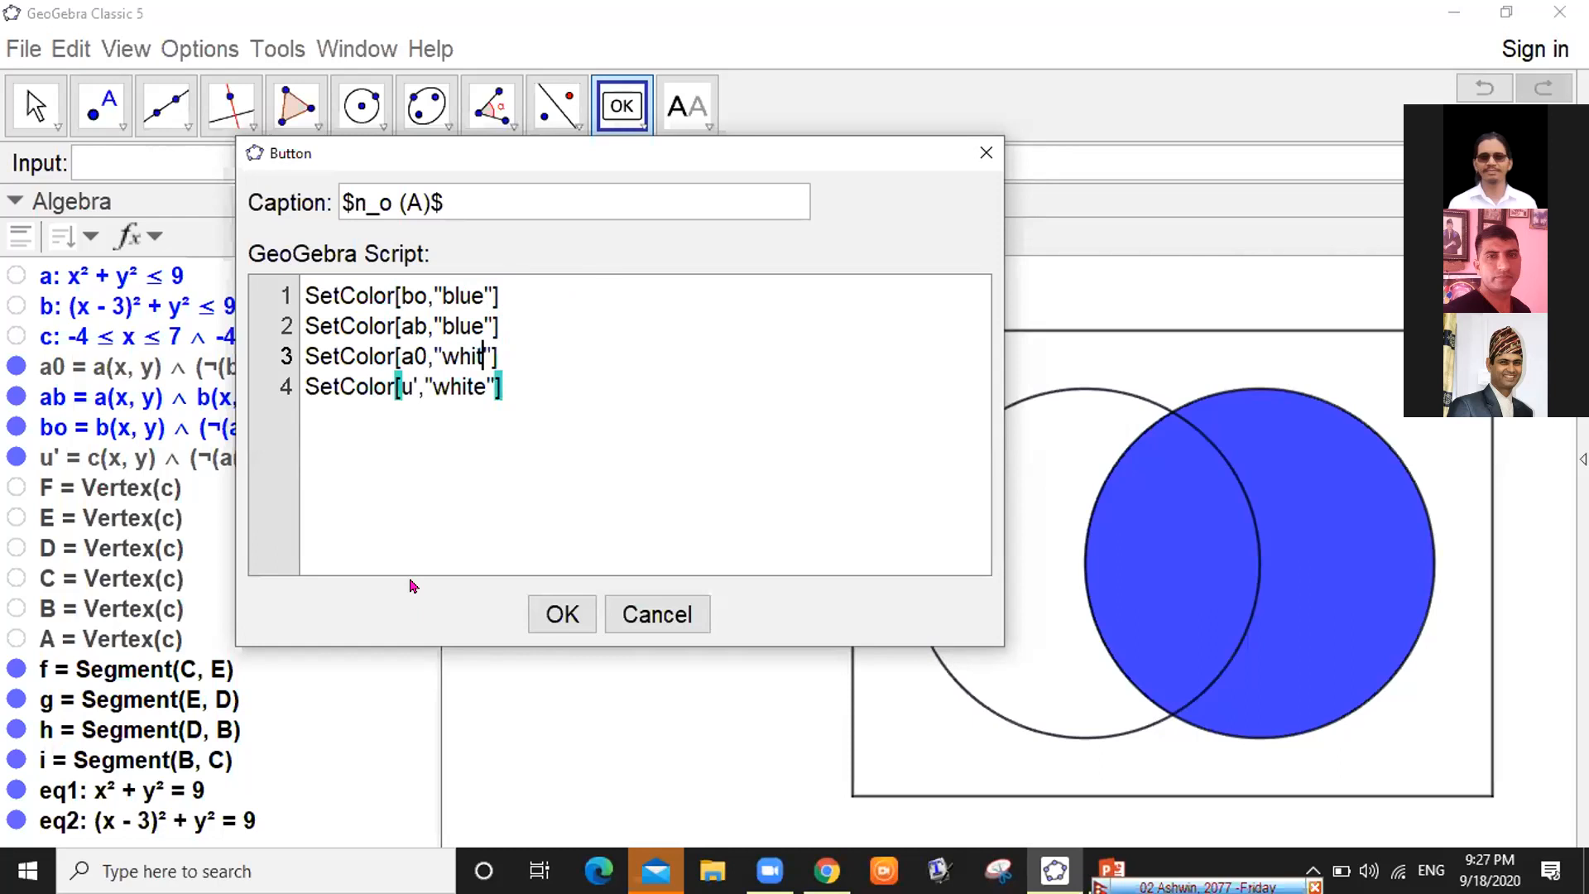
{"action": "key", "text": "BackSpace"}
{"action": "key", "text": "BackSpace"}
{"action": "key", "text": "BackSpace"}
{"action": "key", "text": "BackSpace"}
{"action": "type", "text": "blu"}
{"action": "type", "text": "e"}
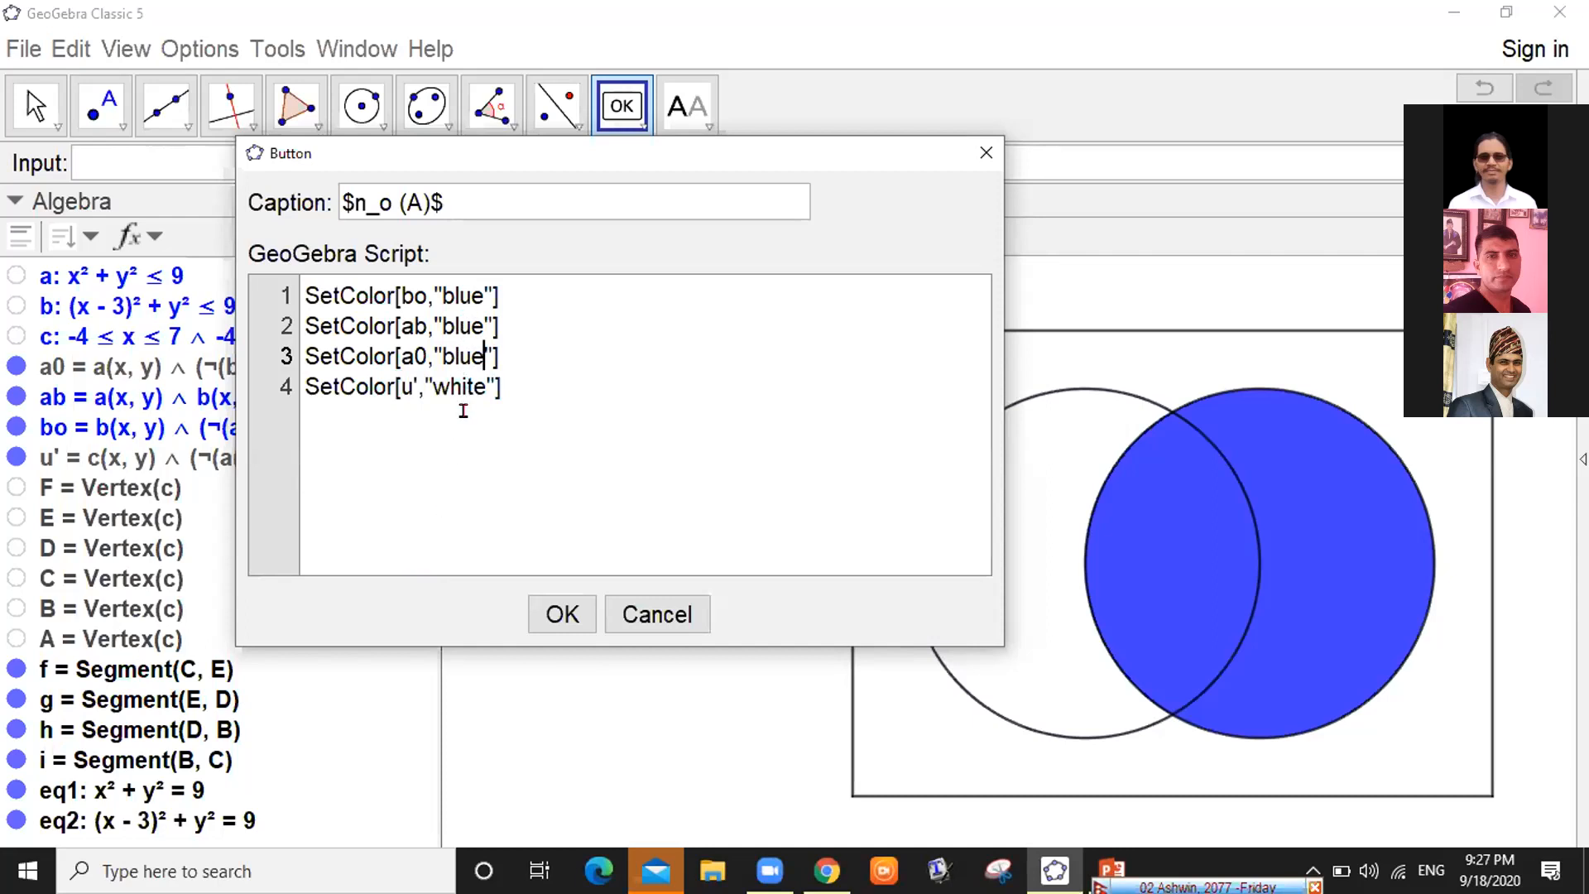
Change script lines 2 and 1 to white and confirm the n₀(A) button
{"action": "key", "text": "Up"}
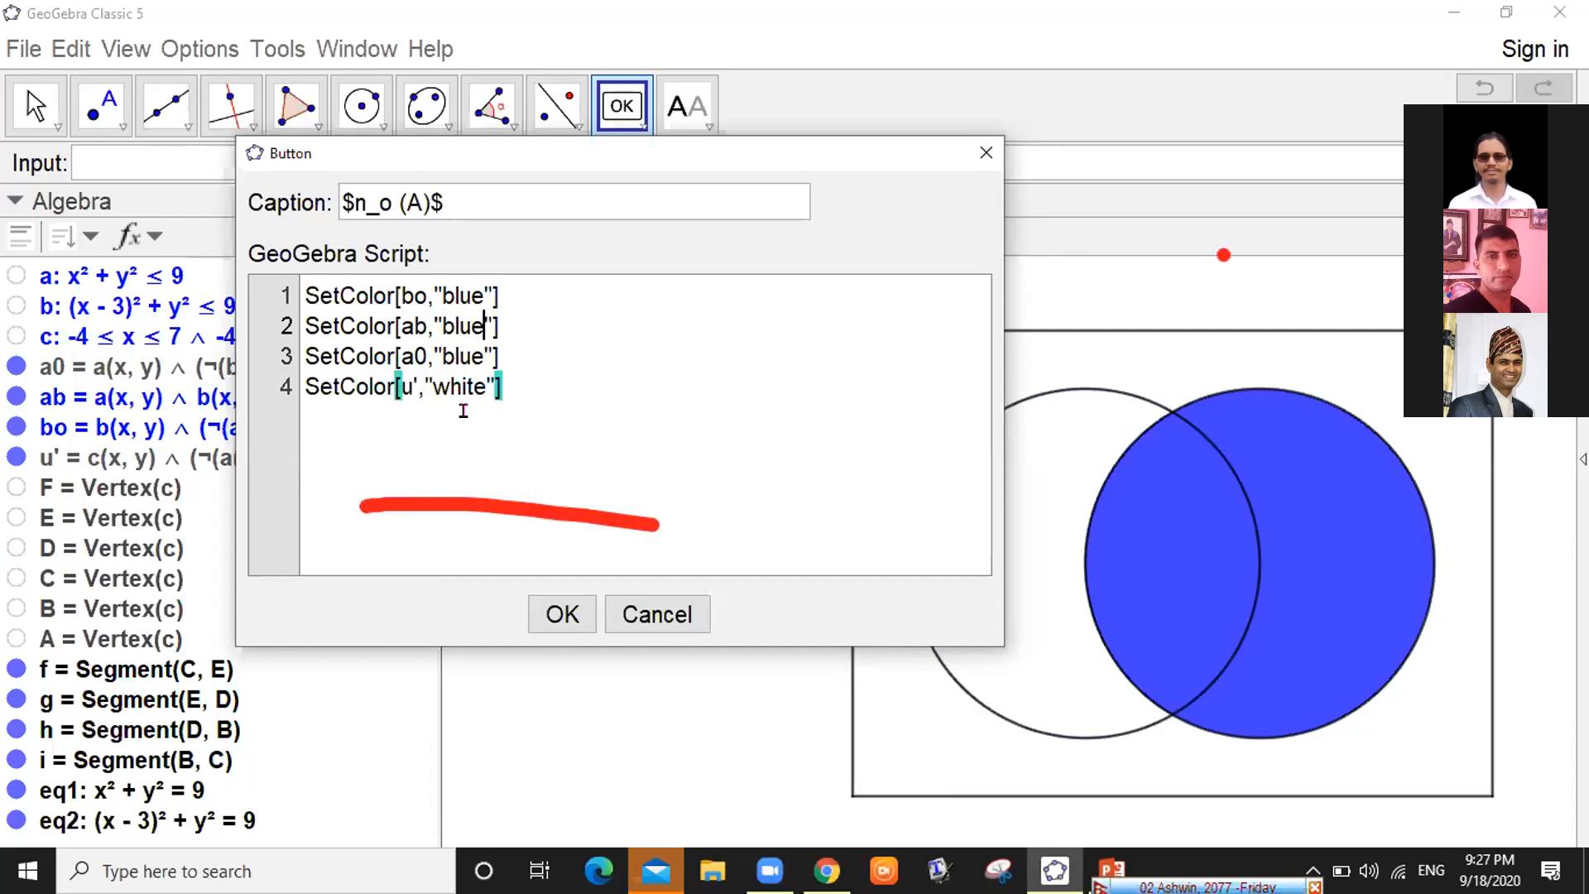
{"action": "key", "text": "BackSpace"}
{"action": "key", "text": "BackSpace"}
{"action": "key", "text": "BackSpace"}
{"action": "key", "text": "BackSpace"}
{"action": "type", "text": "white"}
{"action": "key", "text": "Up"}
{"action": "key", "text": "Up"}
{"action": "key", "text": "Up"}
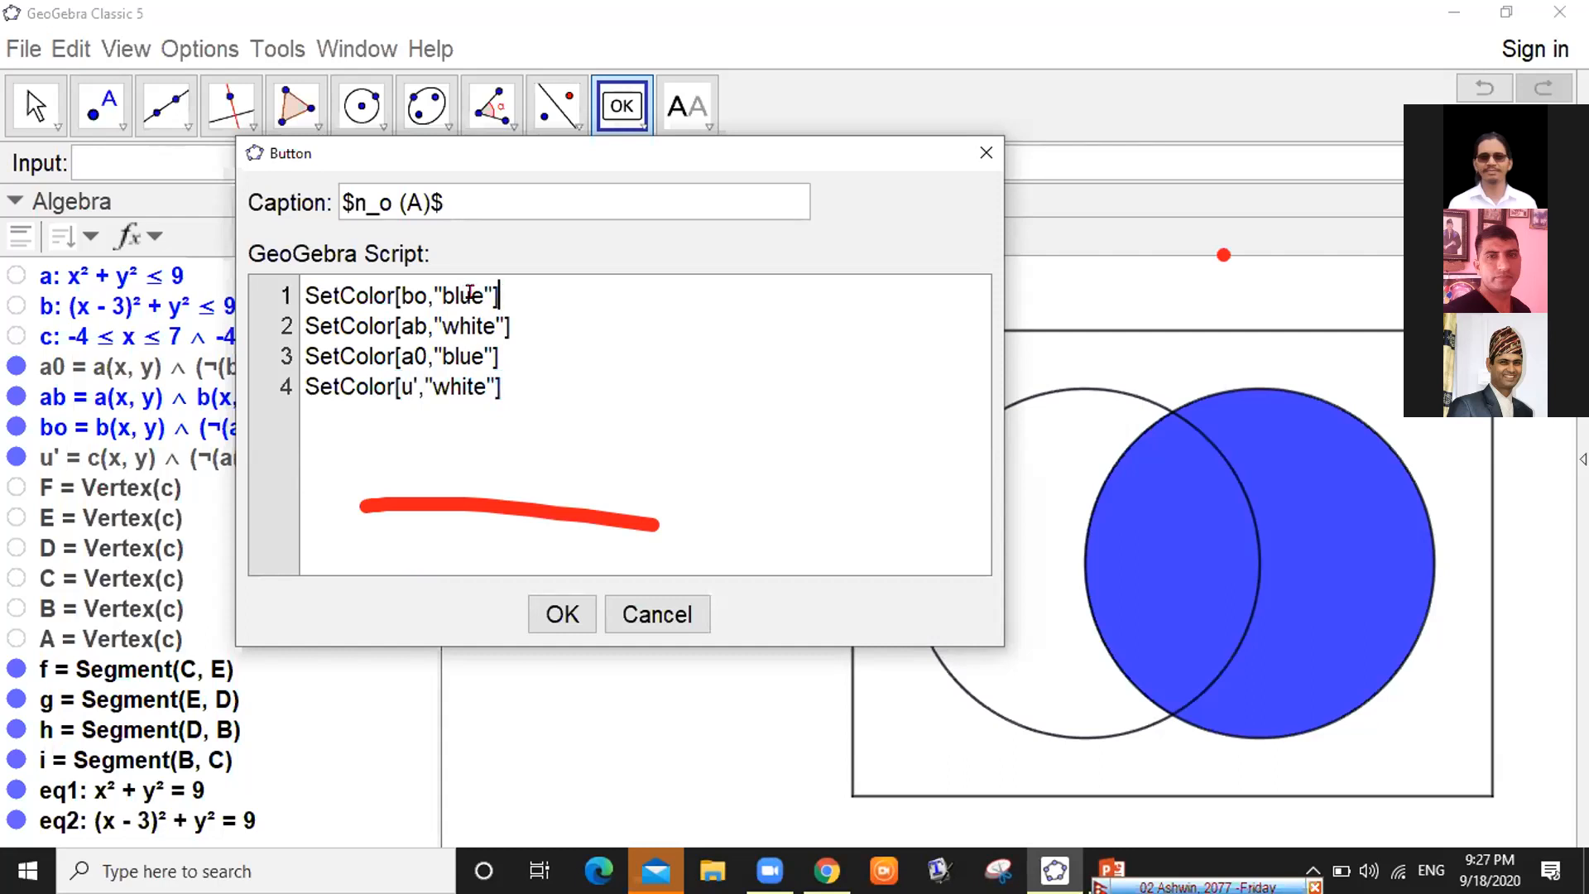
{"action": "key", "text": "Left"}
{"action": "key", "text": "Left"}
{"action": "key", "text": "BackSpace"}
{"action": "key", "text": "BackSpace"}
{"action": "key", "text": "BackSpace"}
{"action": "key", "text": "BackSpace"}
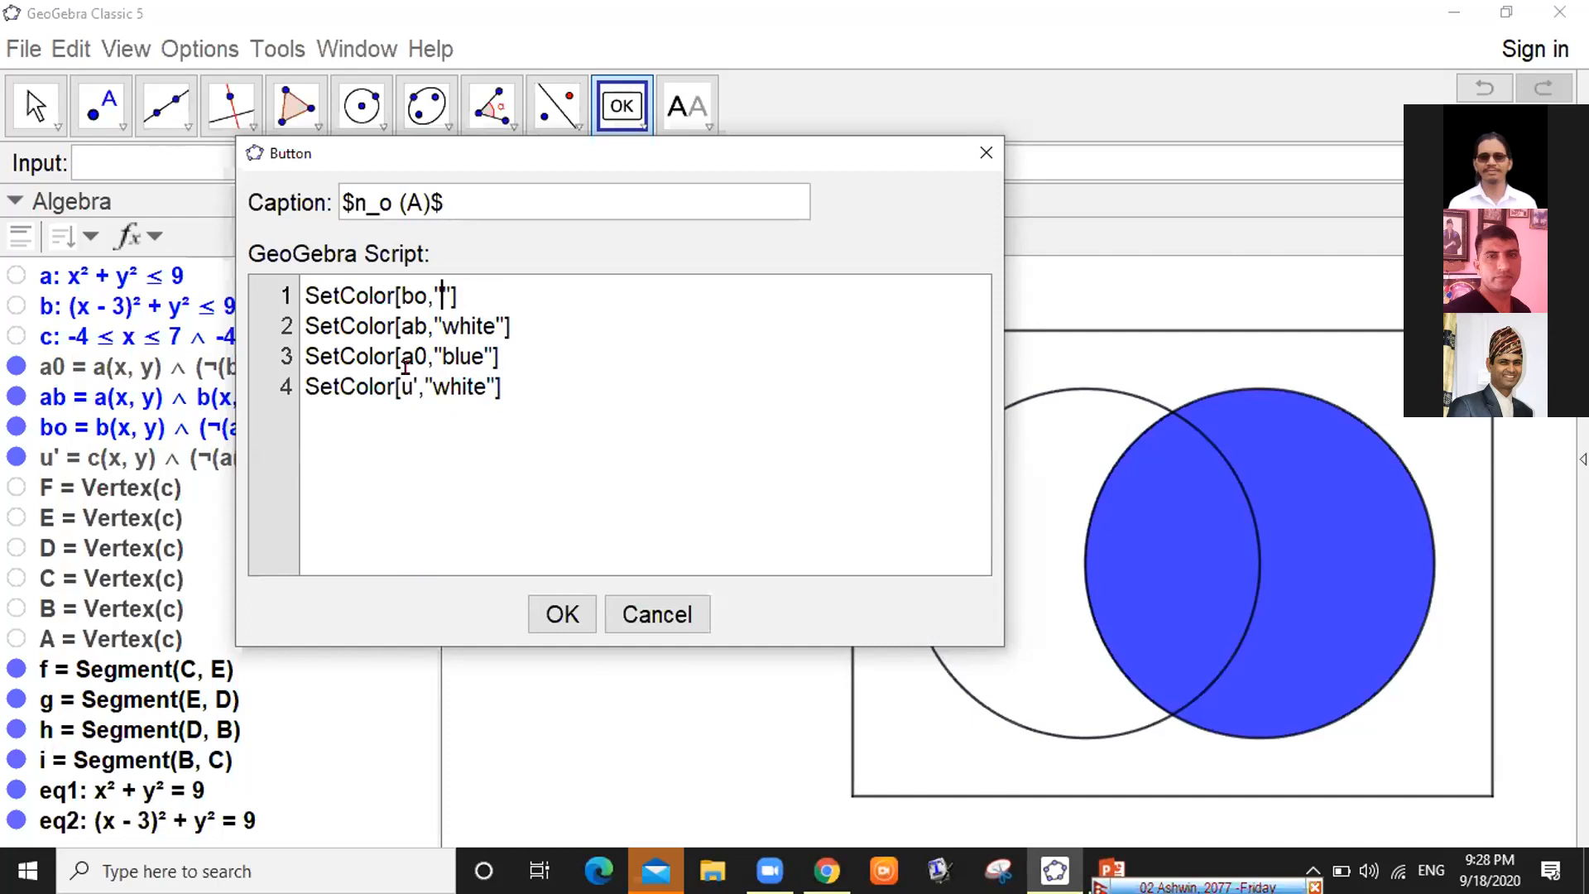
{"action": "type", "text": "white"}
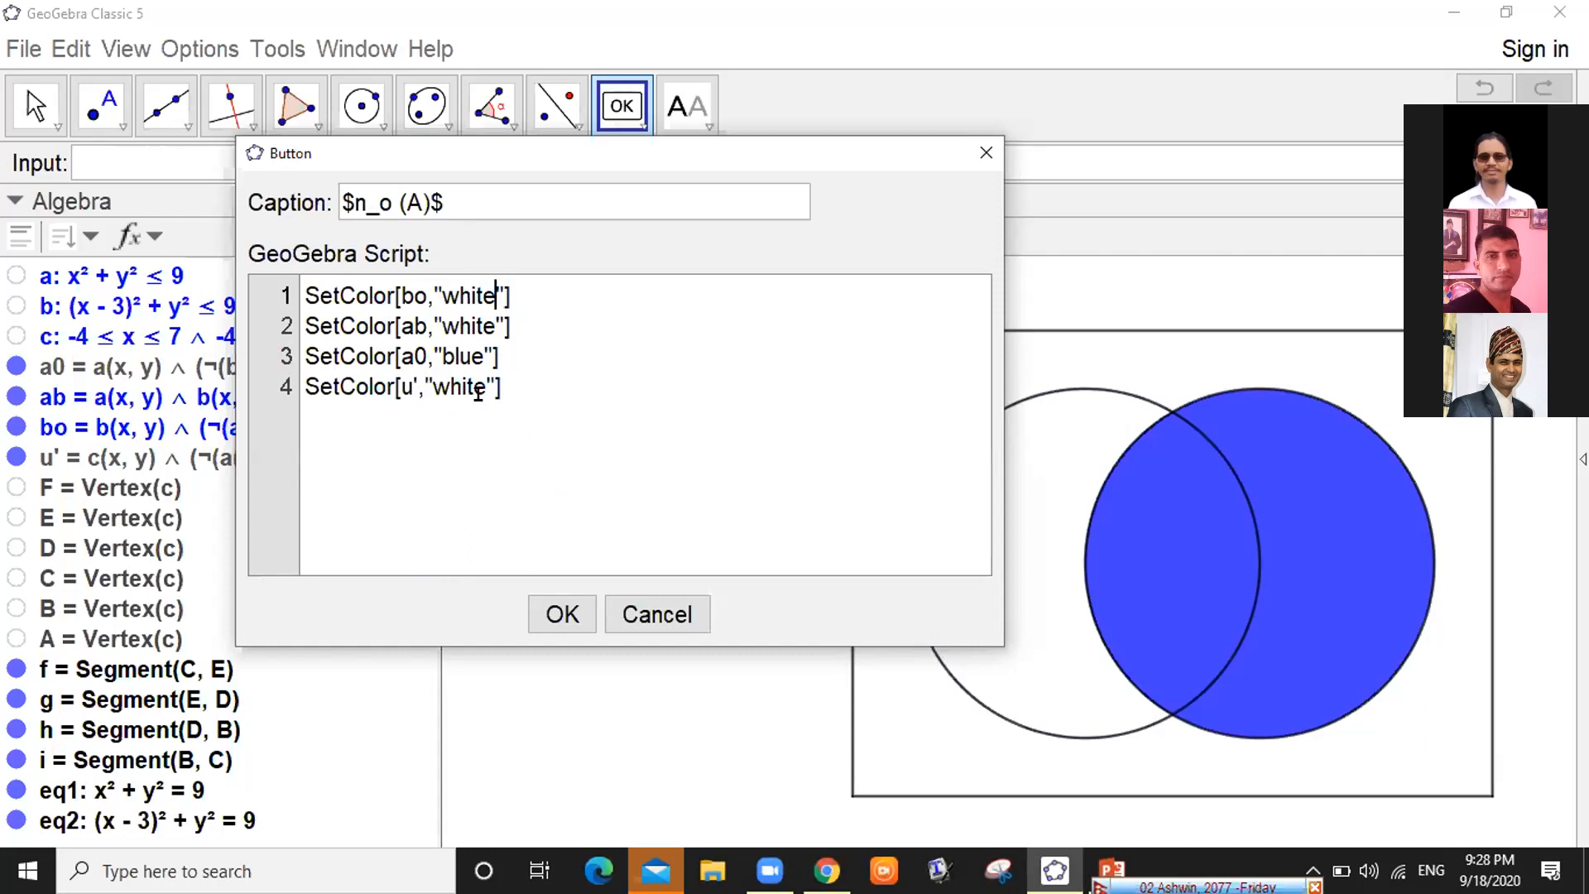
{"action": "left_click", "coordinate": [562, 620]}
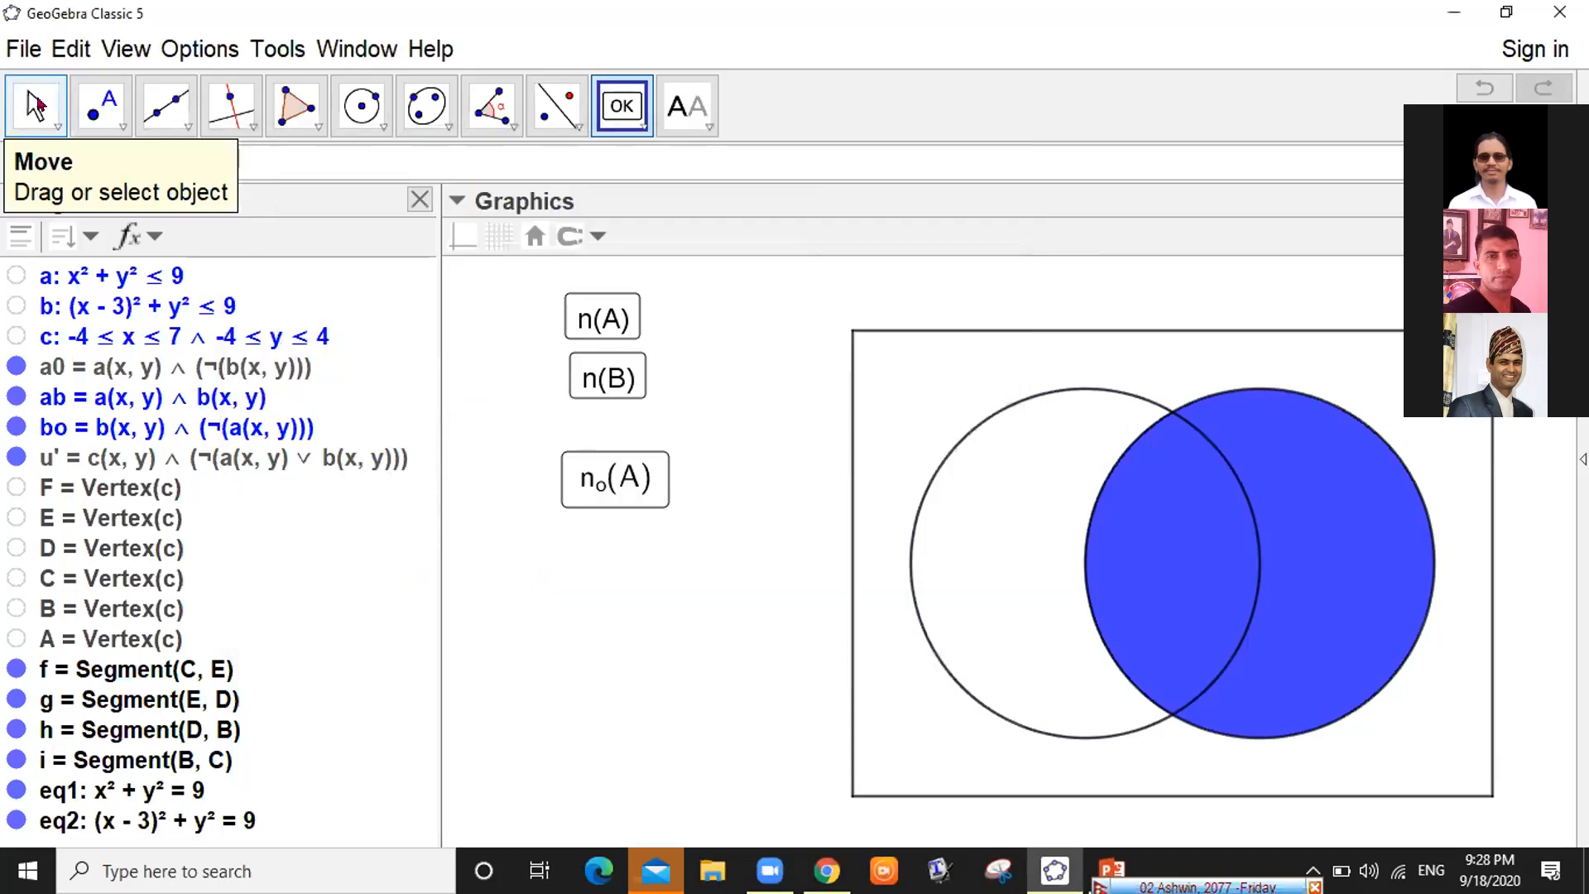
Test the n₀(A) button, confirming it shades only the part of A outside B
{"action": "left_click", "coordinate": [35, 105]}
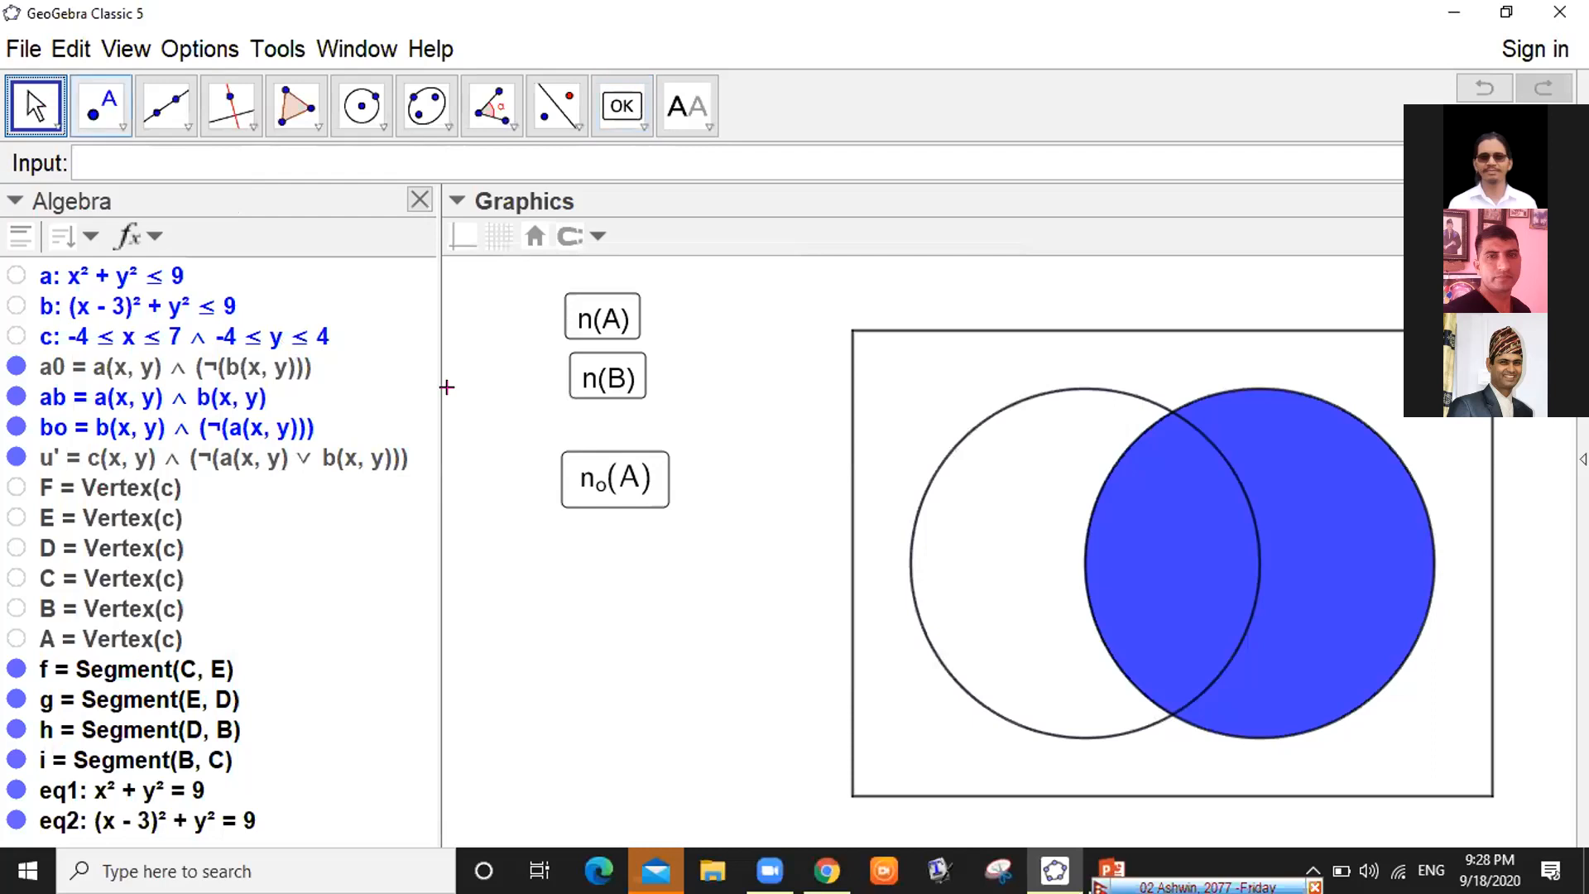
{"action": "left_click", "coordinate": [640, 490]}
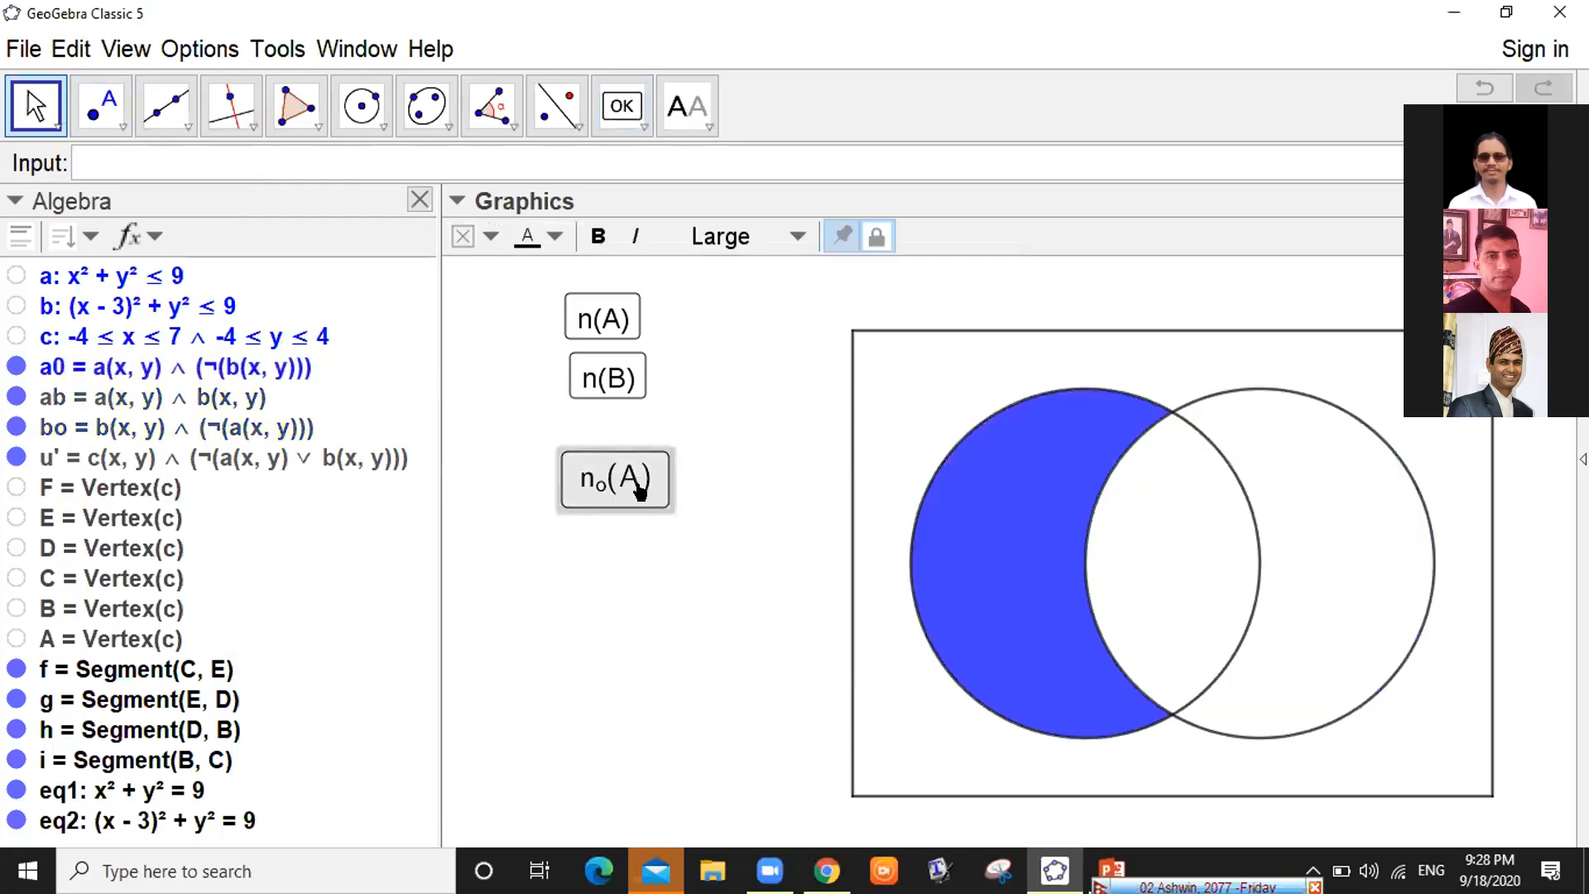
{"action": "left_click", "coordinate": [621, 382]}
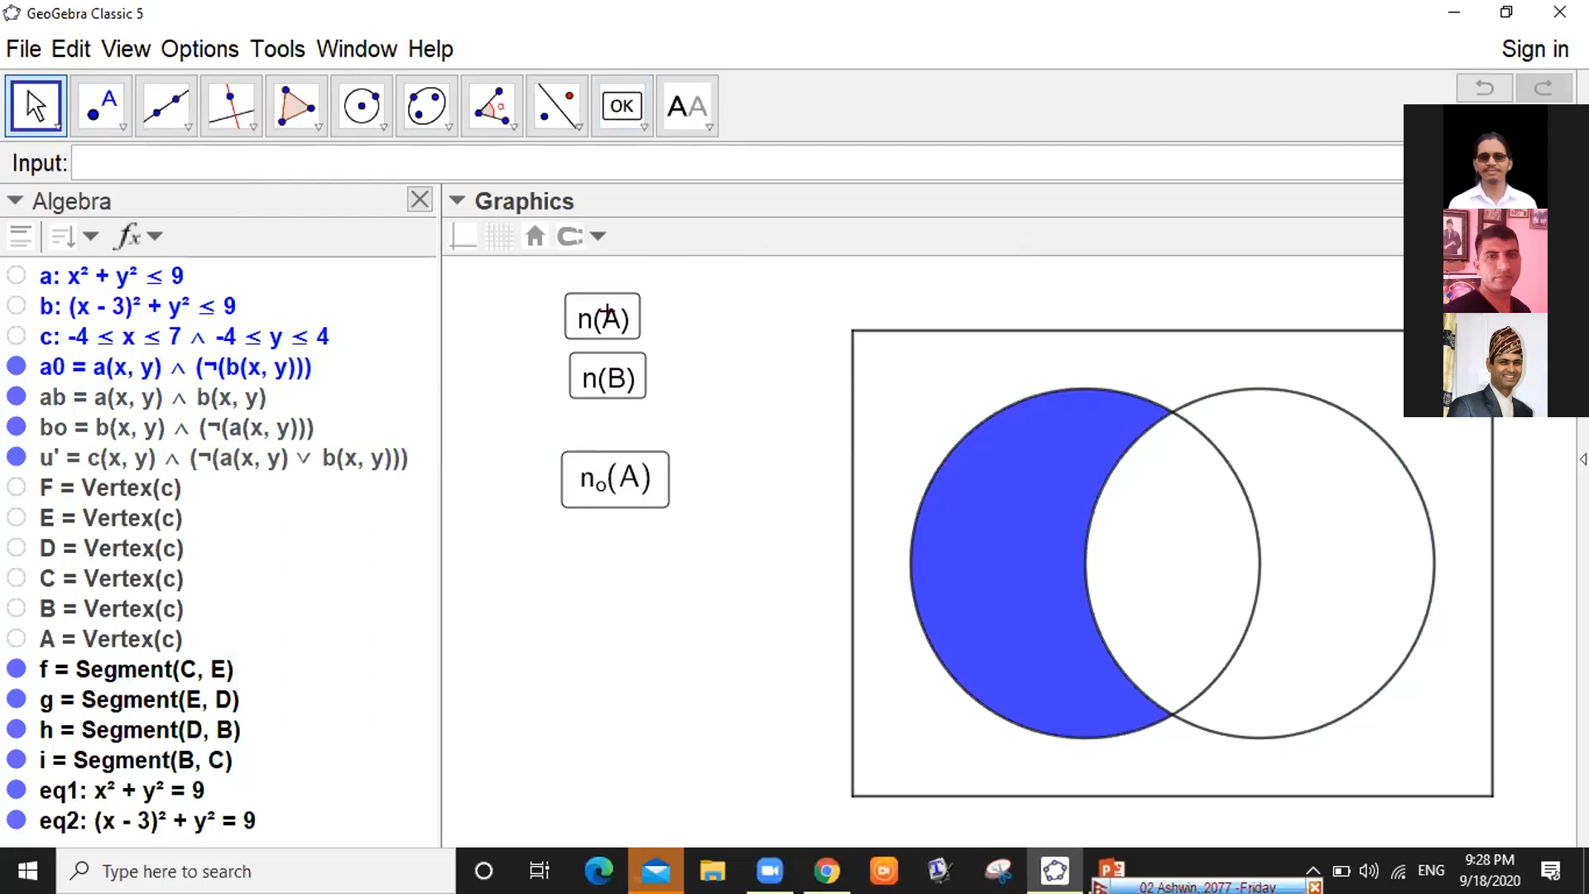
{"action": "left_click", "coordinate": [617, 108]}
{"action": "left_click", "coordinate": [617, 108]}
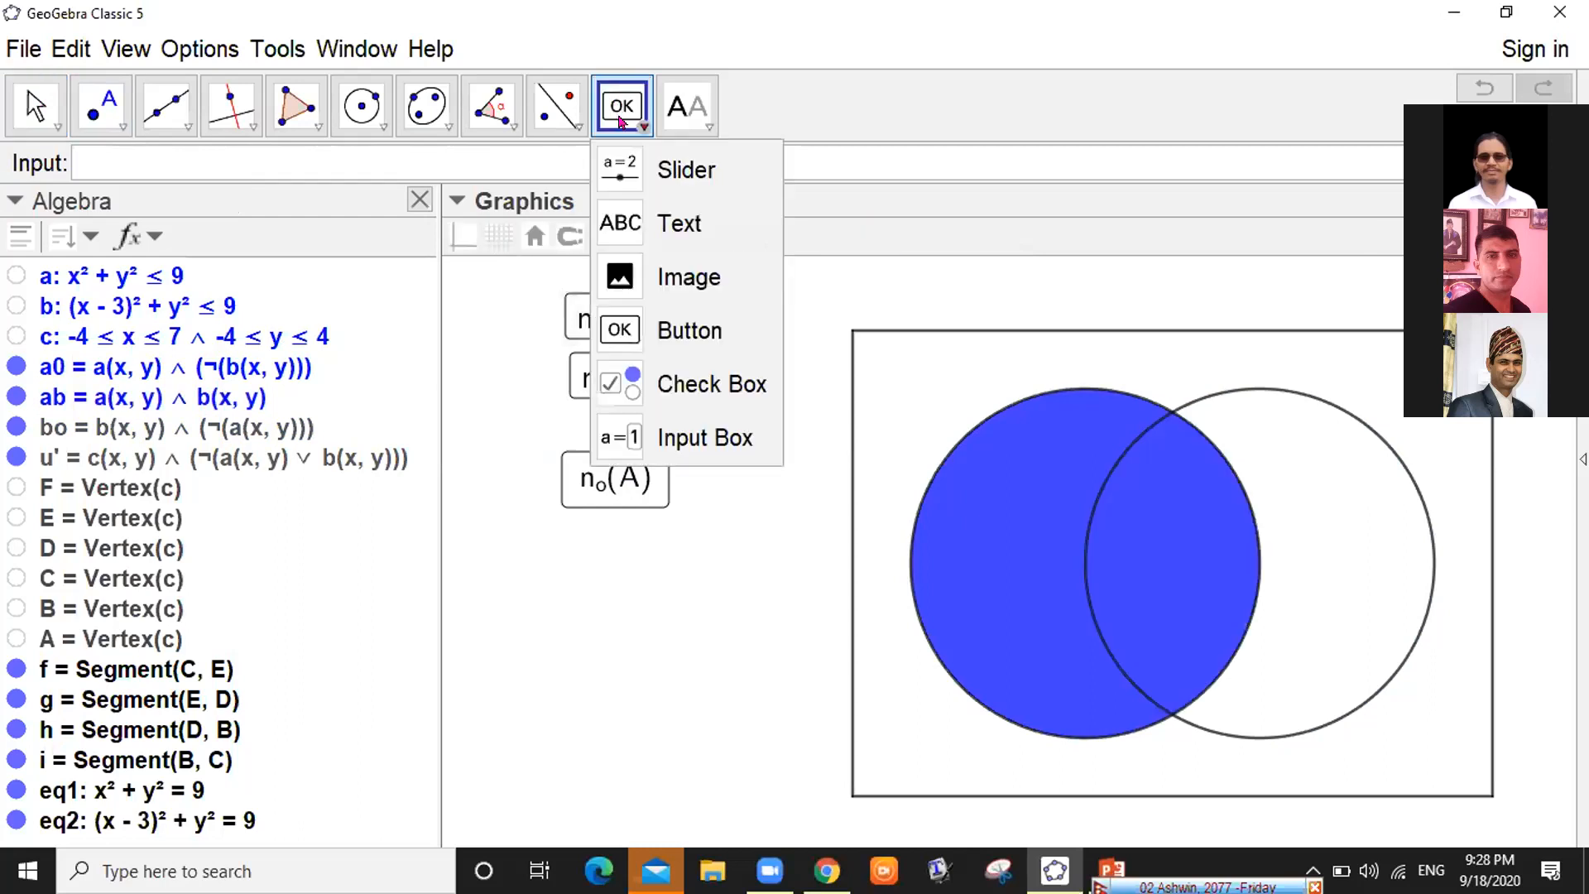
Place a new button beside n(A) with the caption $n_o (B)$
{"action": "left_click", "coordinate": [662, 331]}
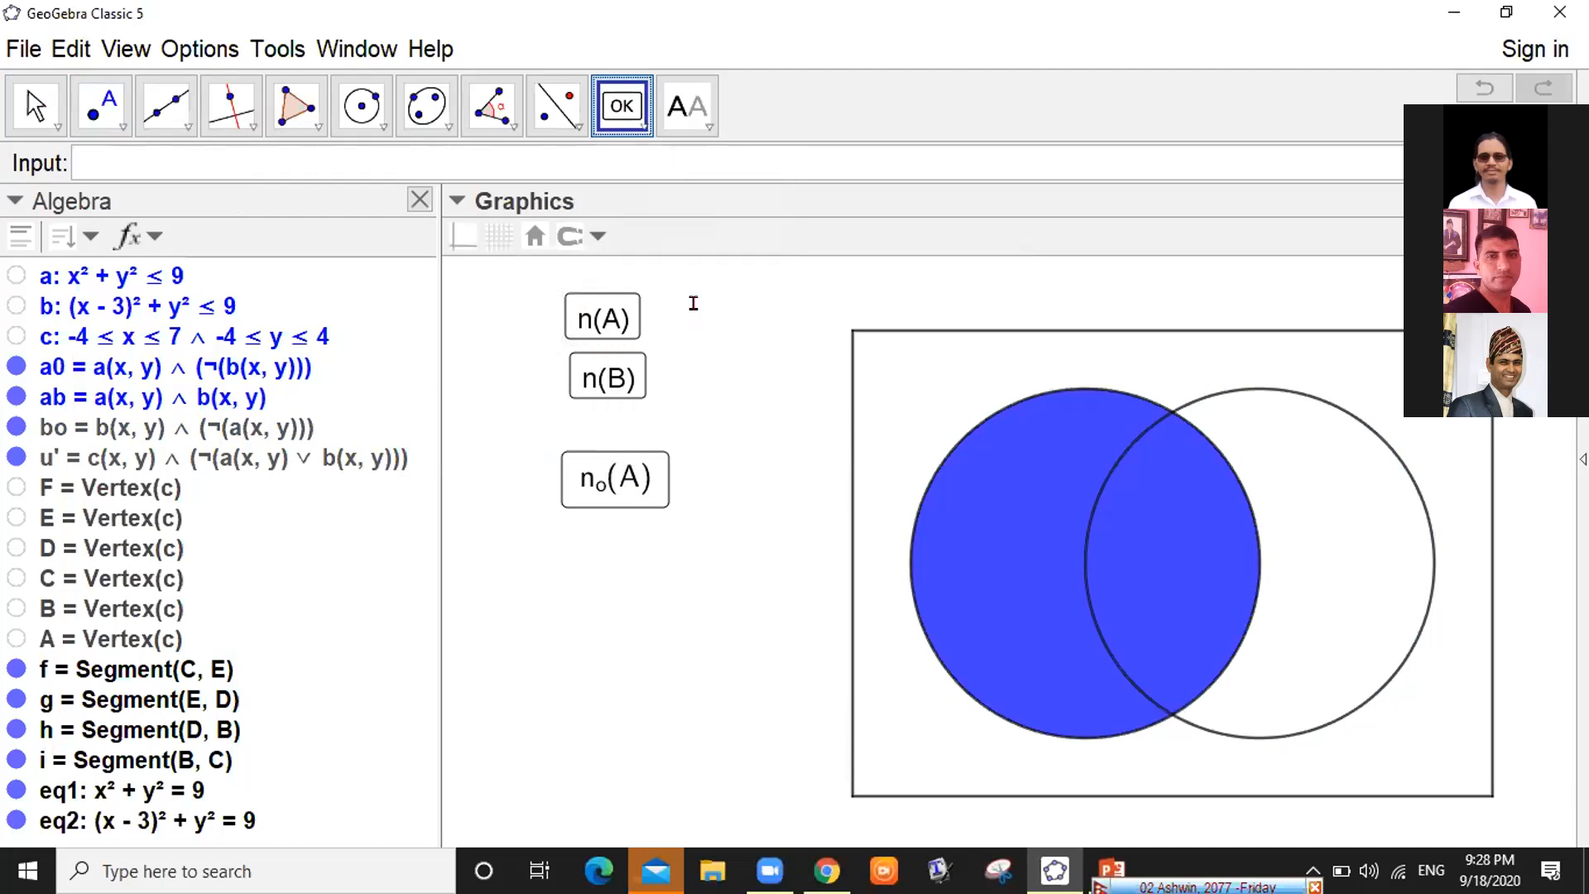
{"action": "left_click", "coordinate": [694, 303]}
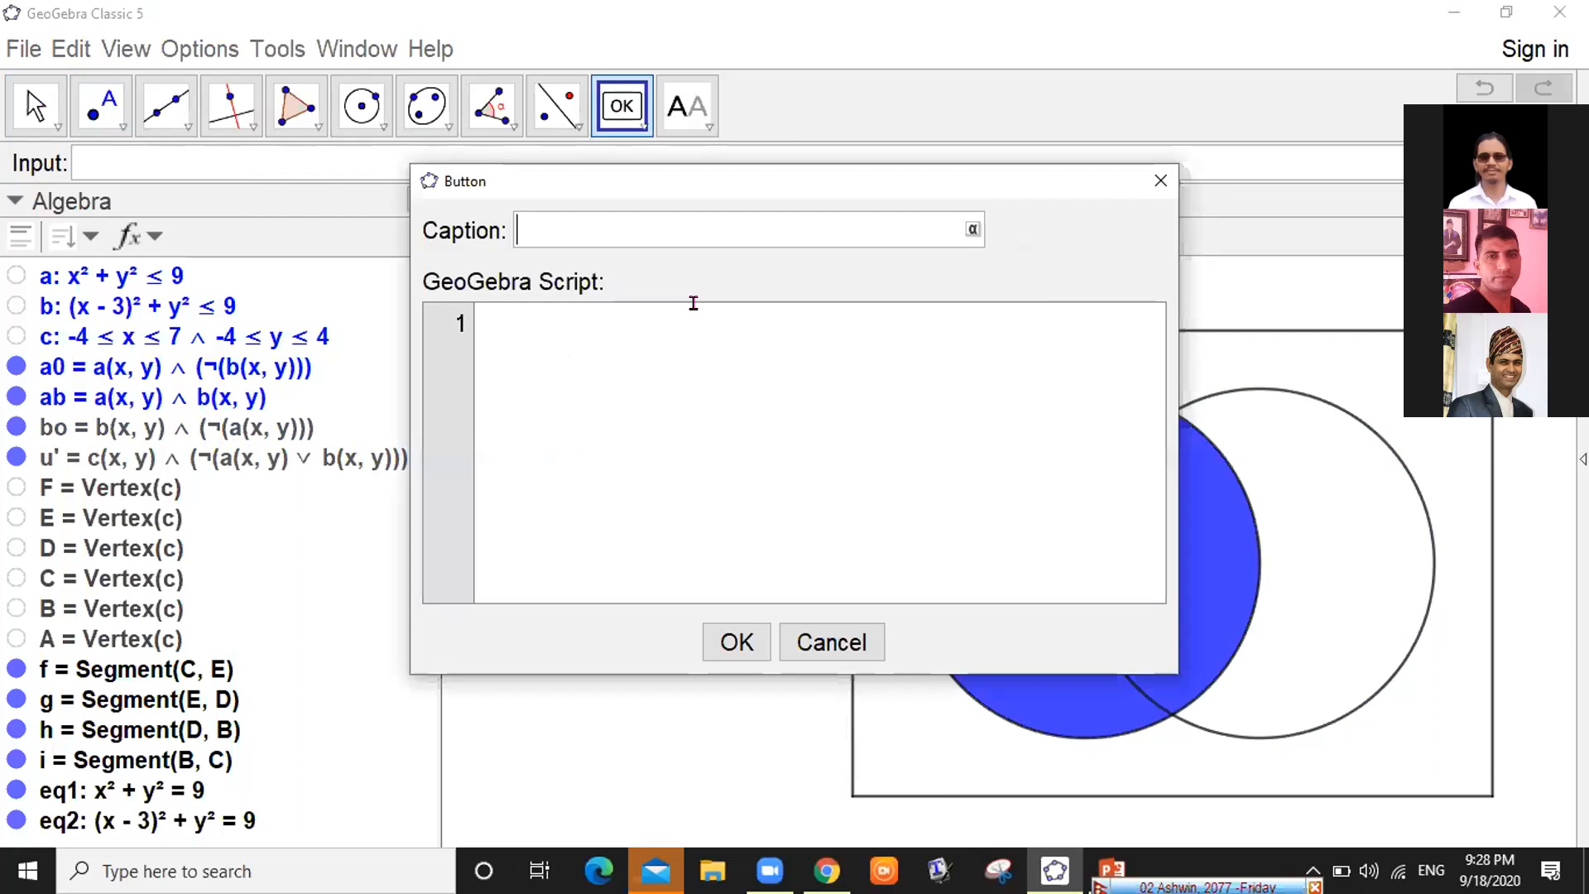
{"action": "type", "text": "$n_o"}
{"action": "type", "text": "(B"}
{"action": "key", "text": "Right"}
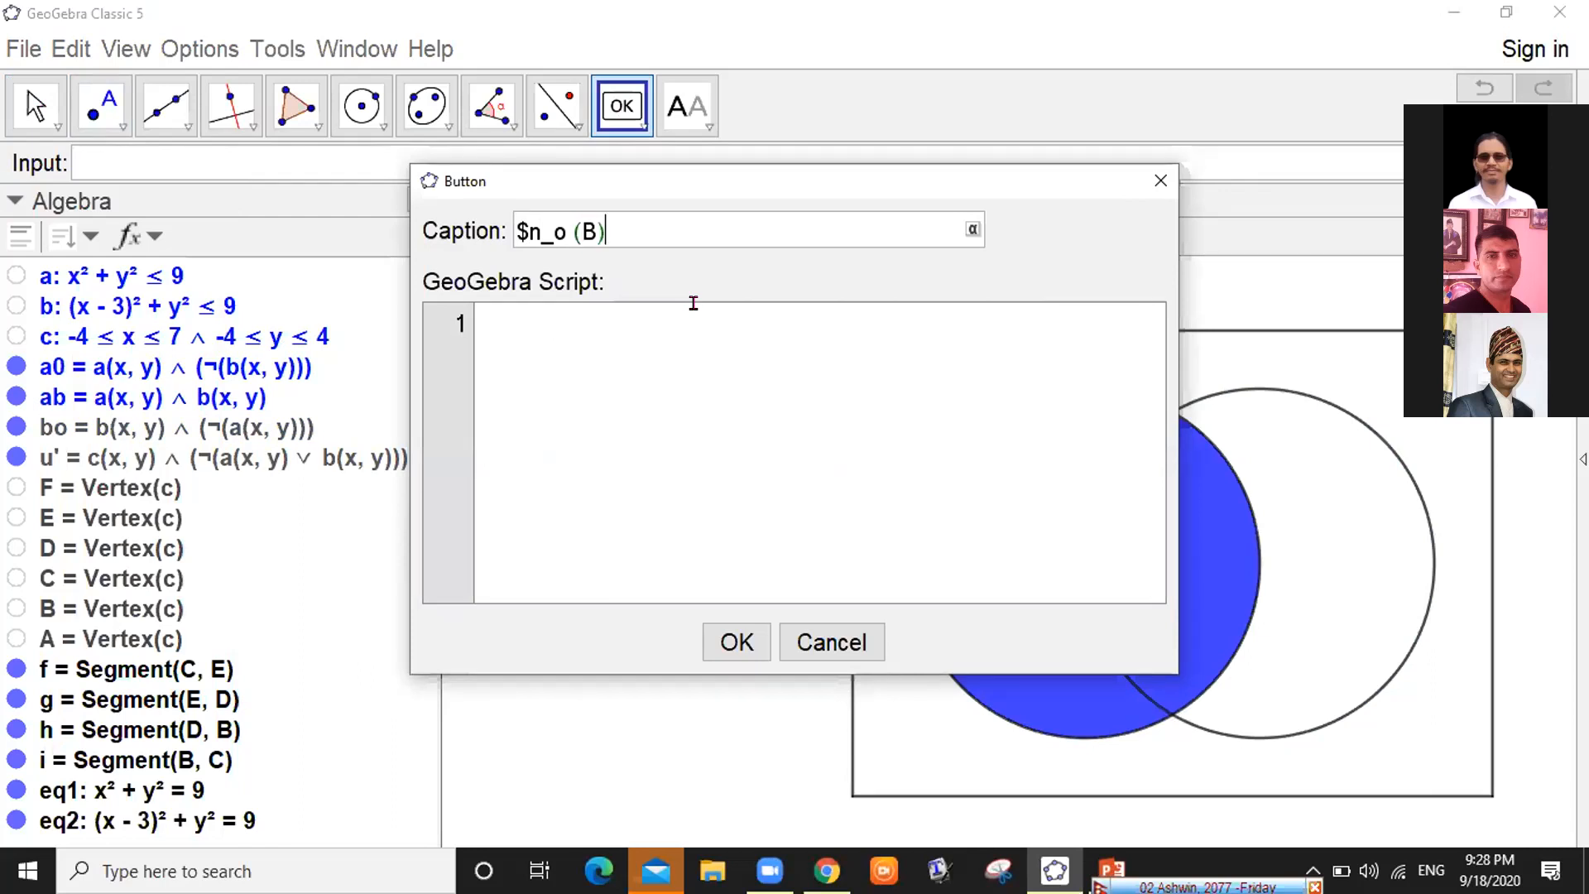
{"action": "type", "text": "$"}
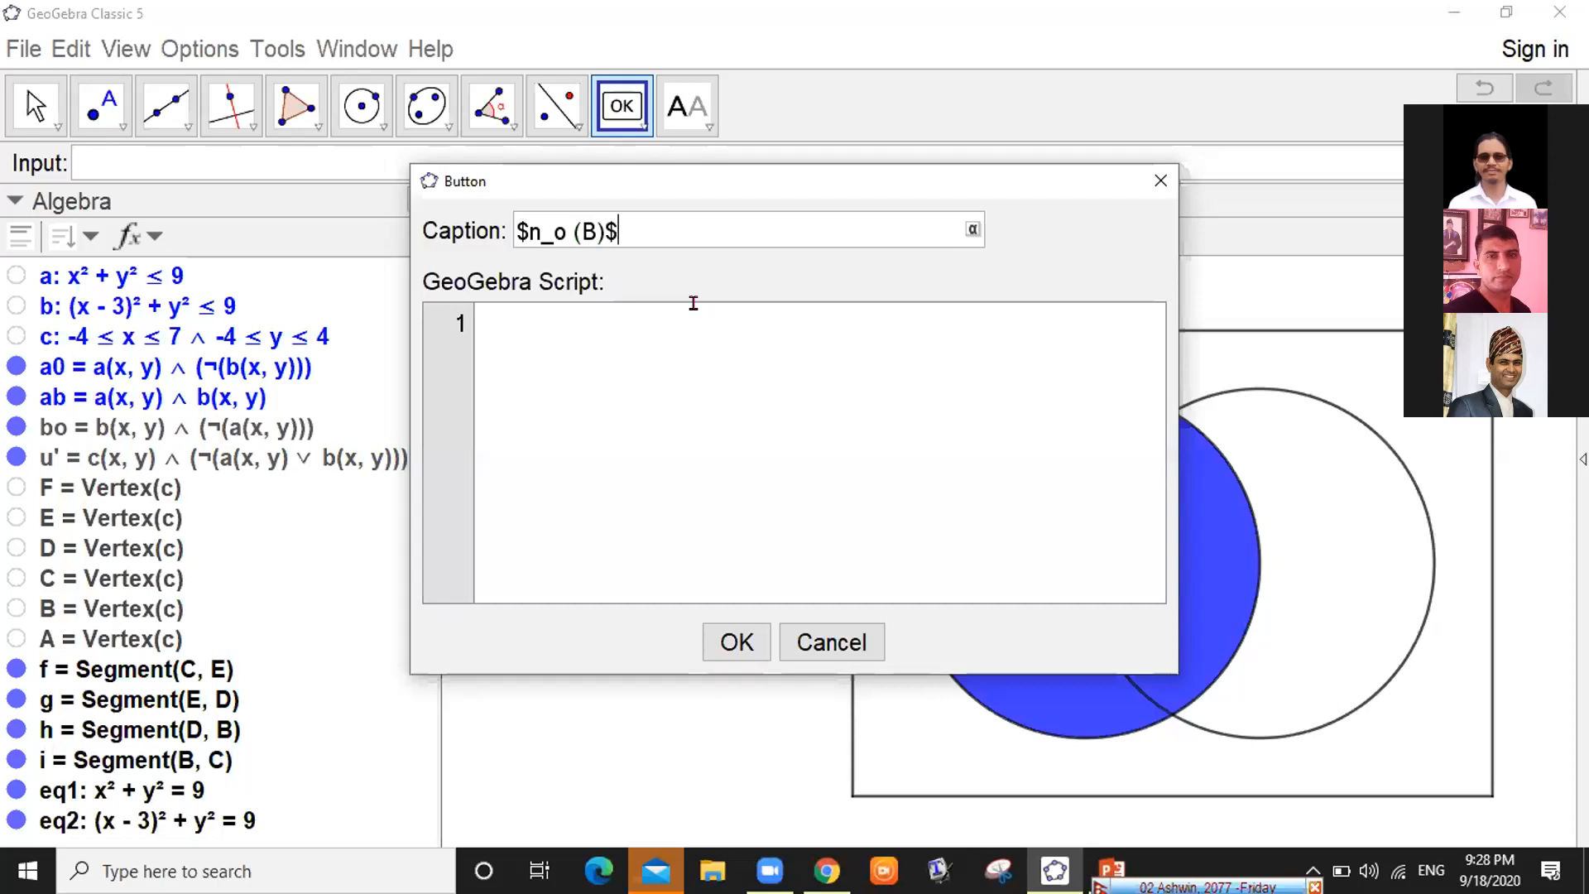
{"action": "left_click", "coordinate": [575, 314]}
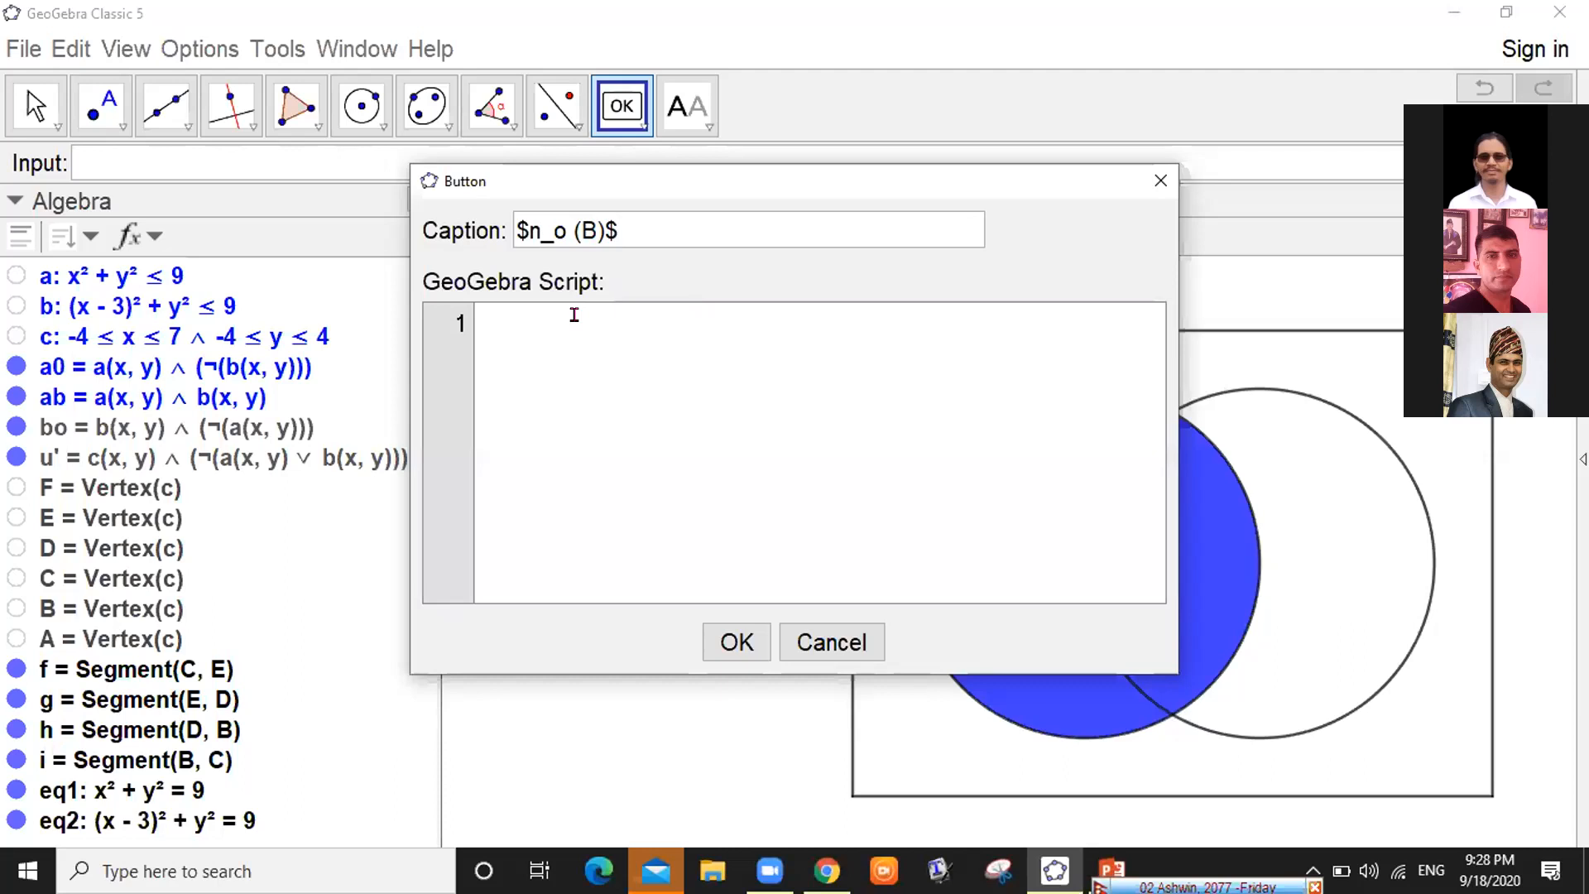
Paste the four SetColor lines as the n₀(B) script, change line 2 to white, and confirm
{"action": "type", "text": "SetColor[bo,\"blue\"] SetColor[ab,\"blue\"] SetColor[a0,\"white\"] SetColor[u',\"white\"]"}
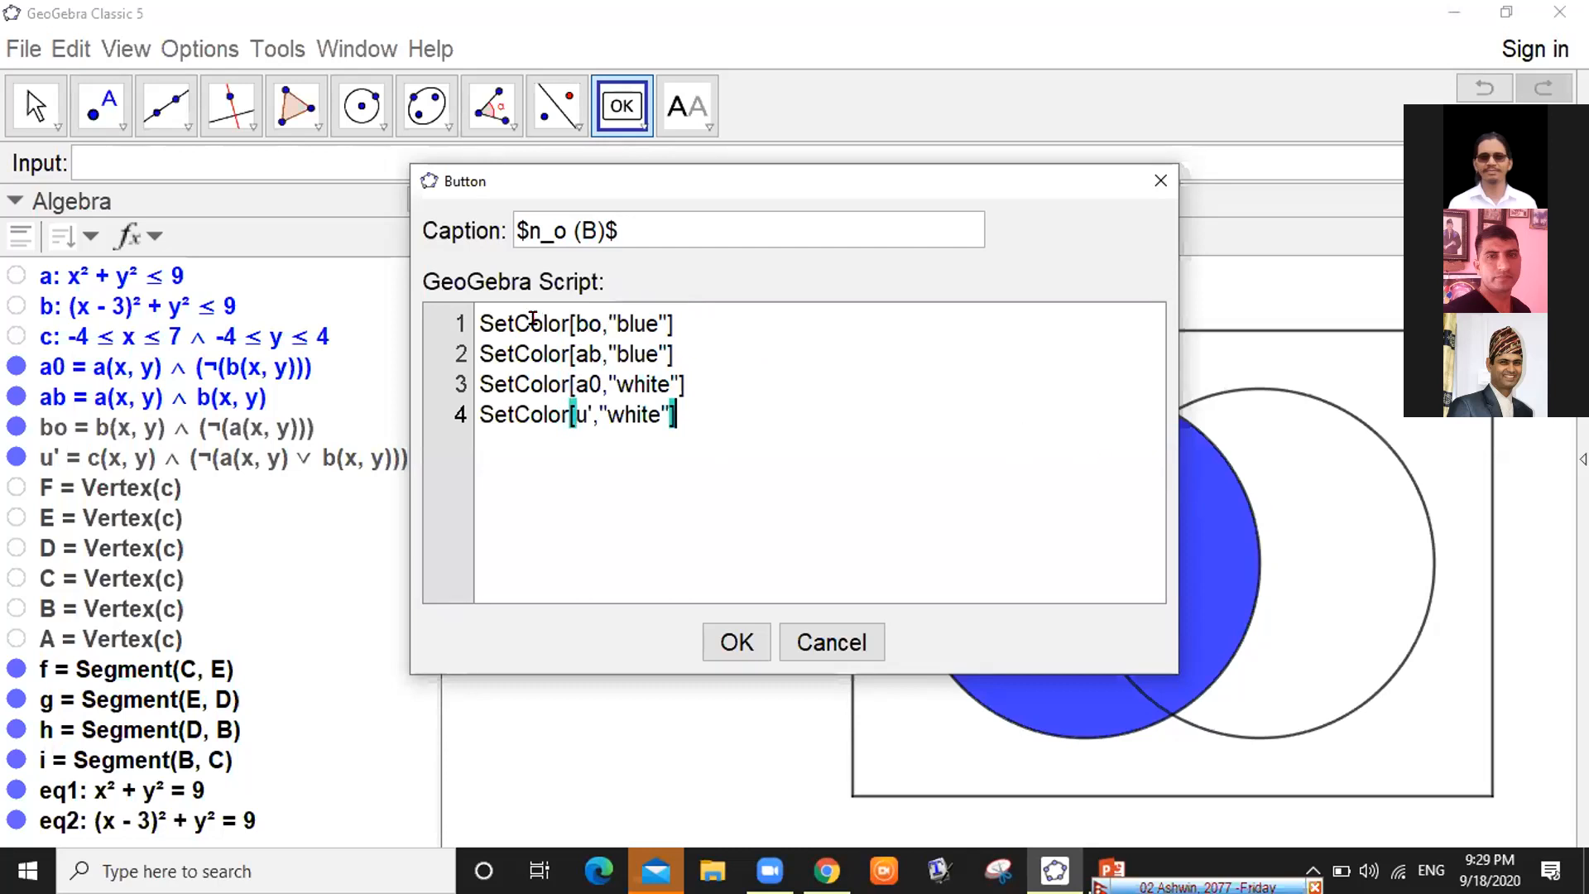
{"action": "left_click", "coordinate": [657, 353]}
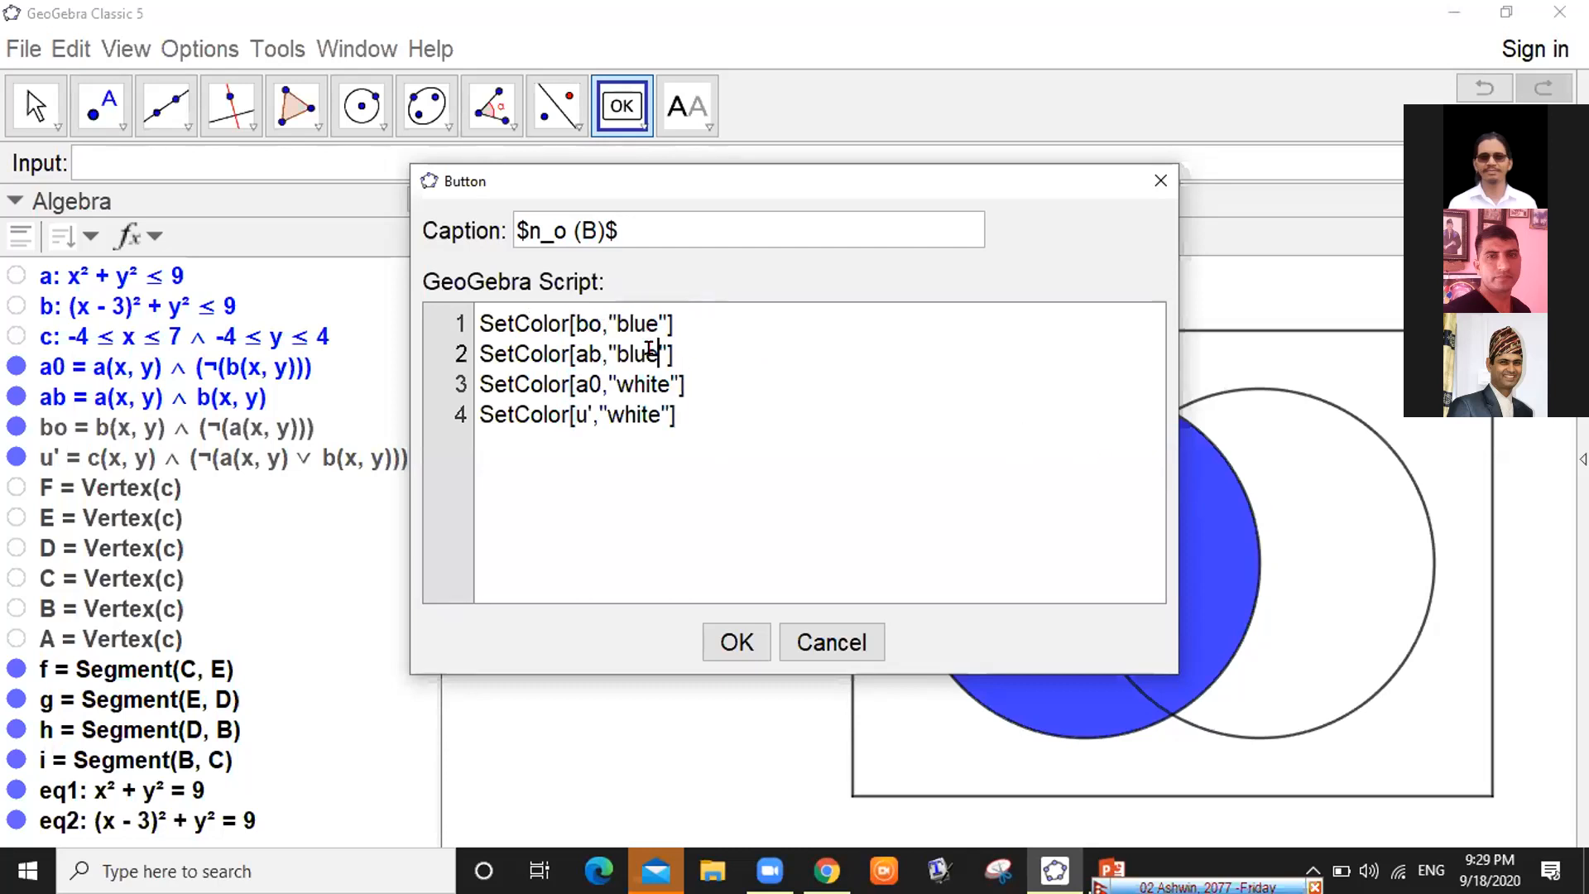
{"action": "key", "text": "BackSpace"}
{"action": "key", "text": "BackSpace"}
{"action": "key", "text": "BackSpace"}
{"action": "key", "text": "BackSpace"}
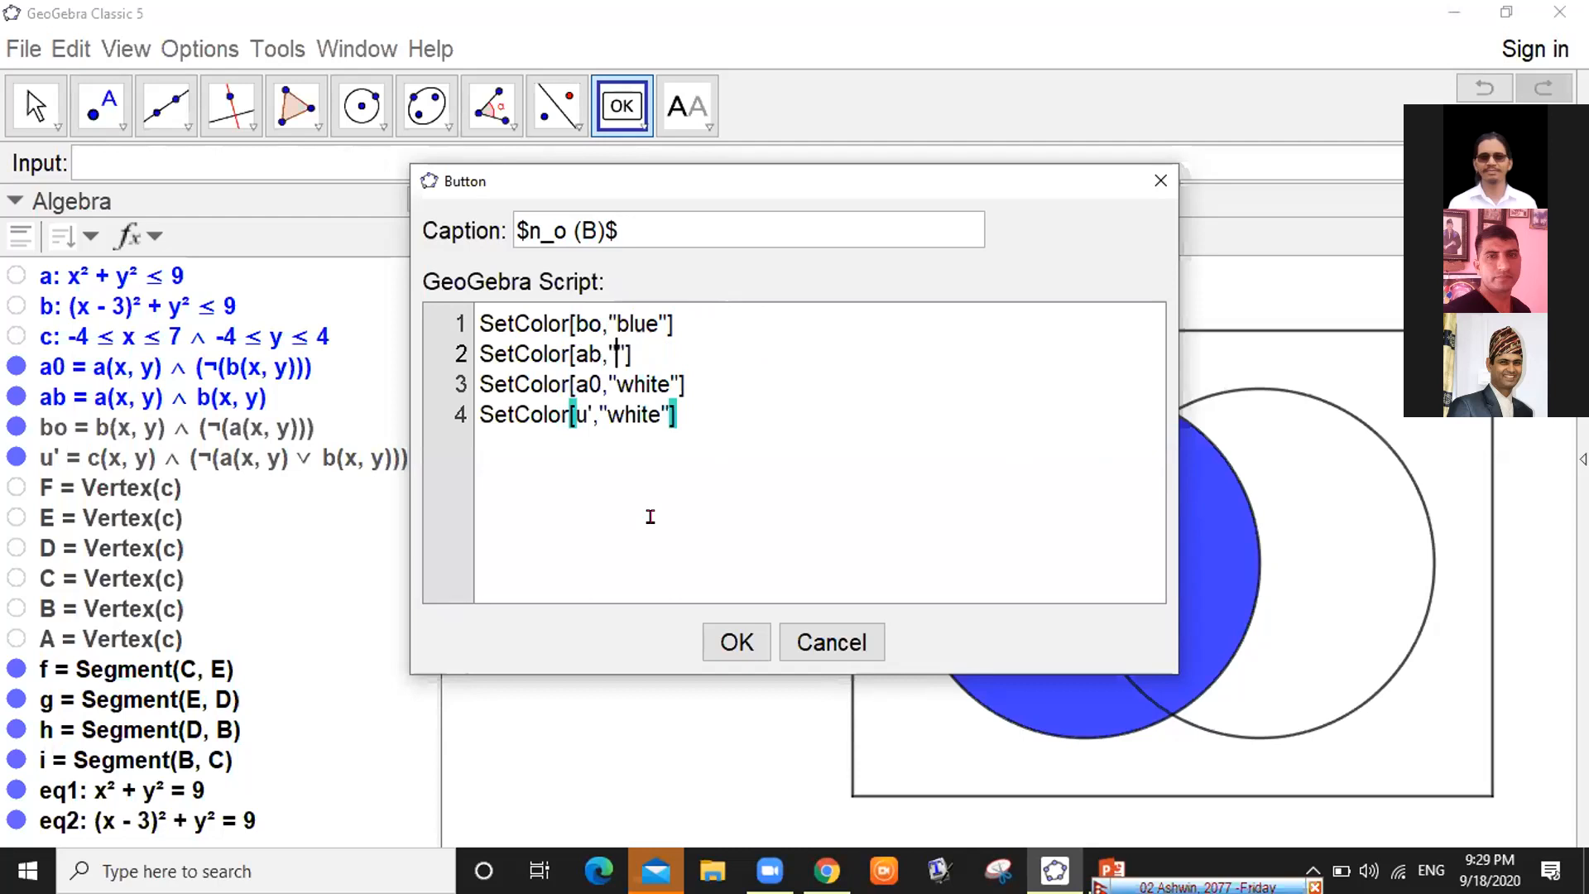
{"action": "type", "text": "white"}
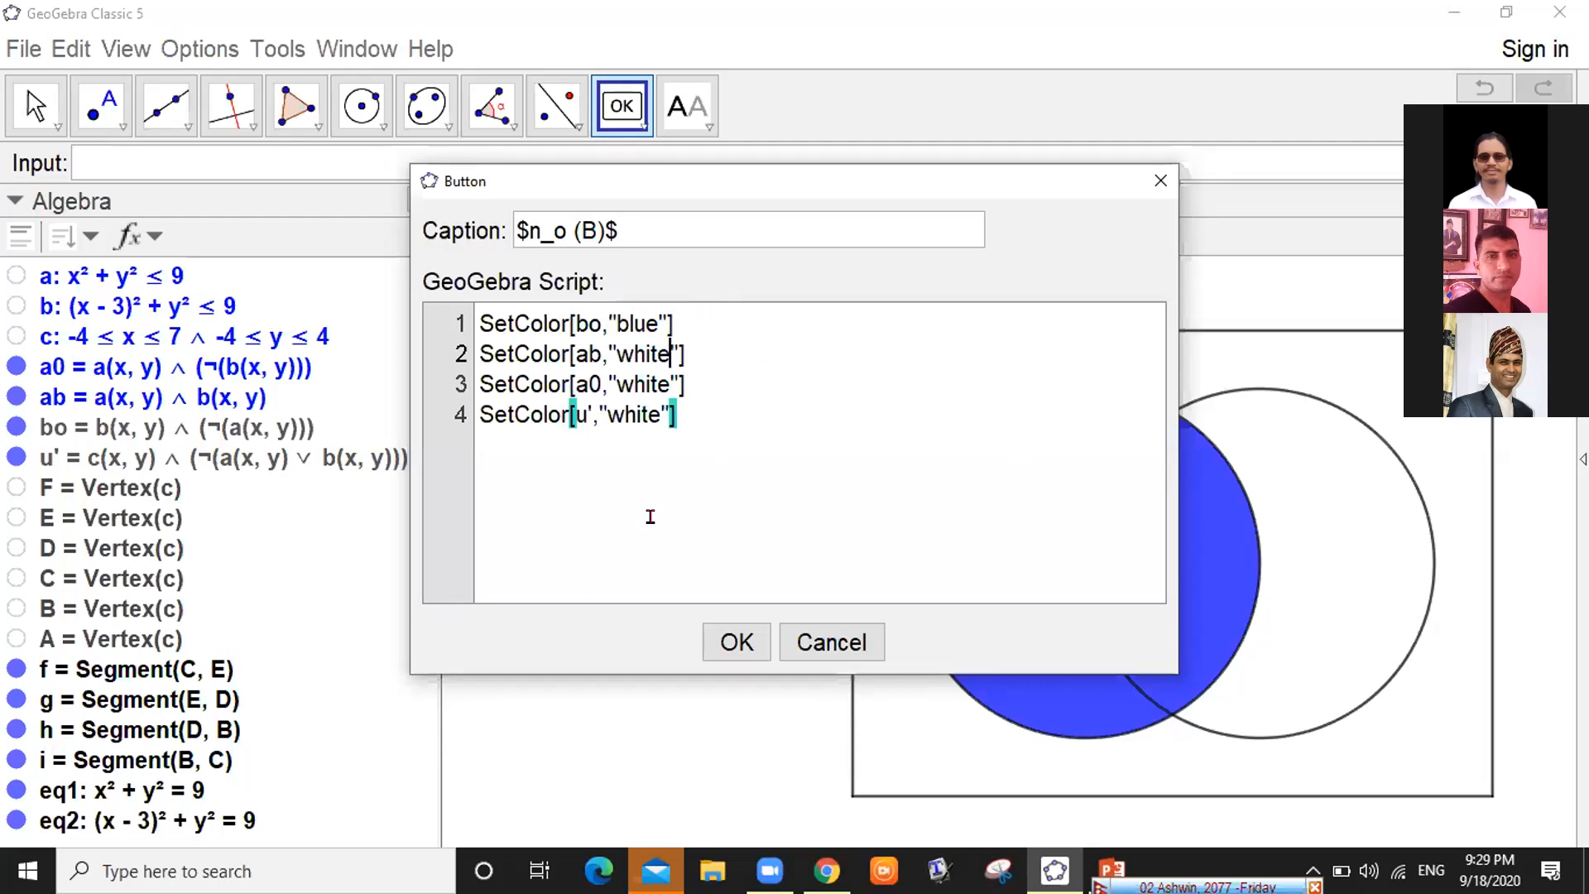
{"action": "left_click", "coordinate": [598, 317]}
{"action": "left_click_drag", "start_coordinate": [793, 182], "coordinate": [597, 36]}
{"action": "left_click", "coordinate": [598, 317]}
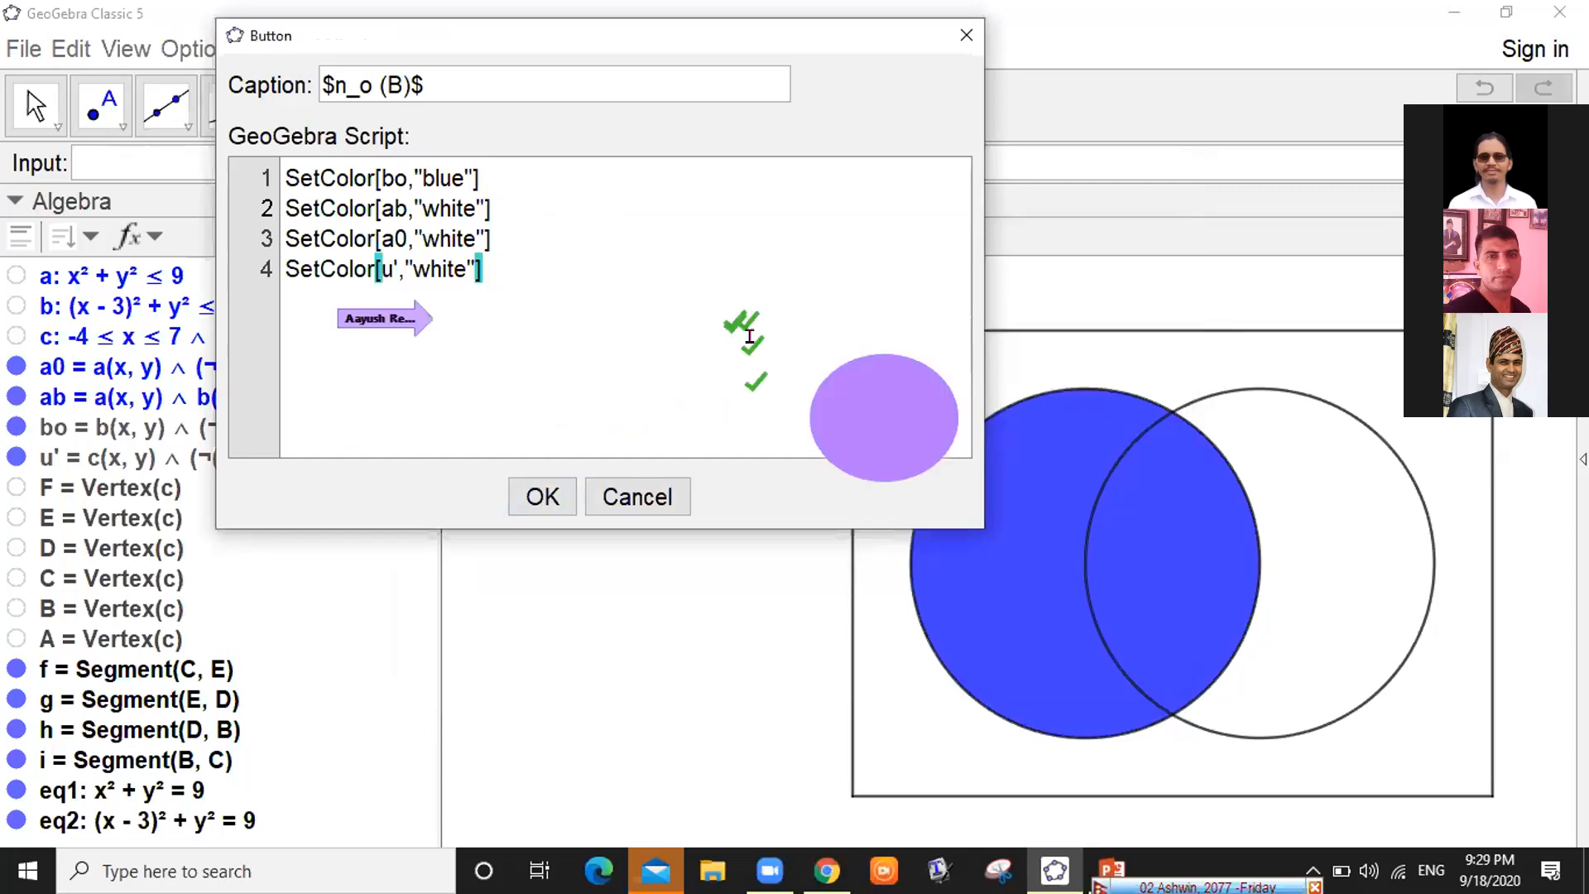
{"action": "left_click", "coordinate": [539, 478]}
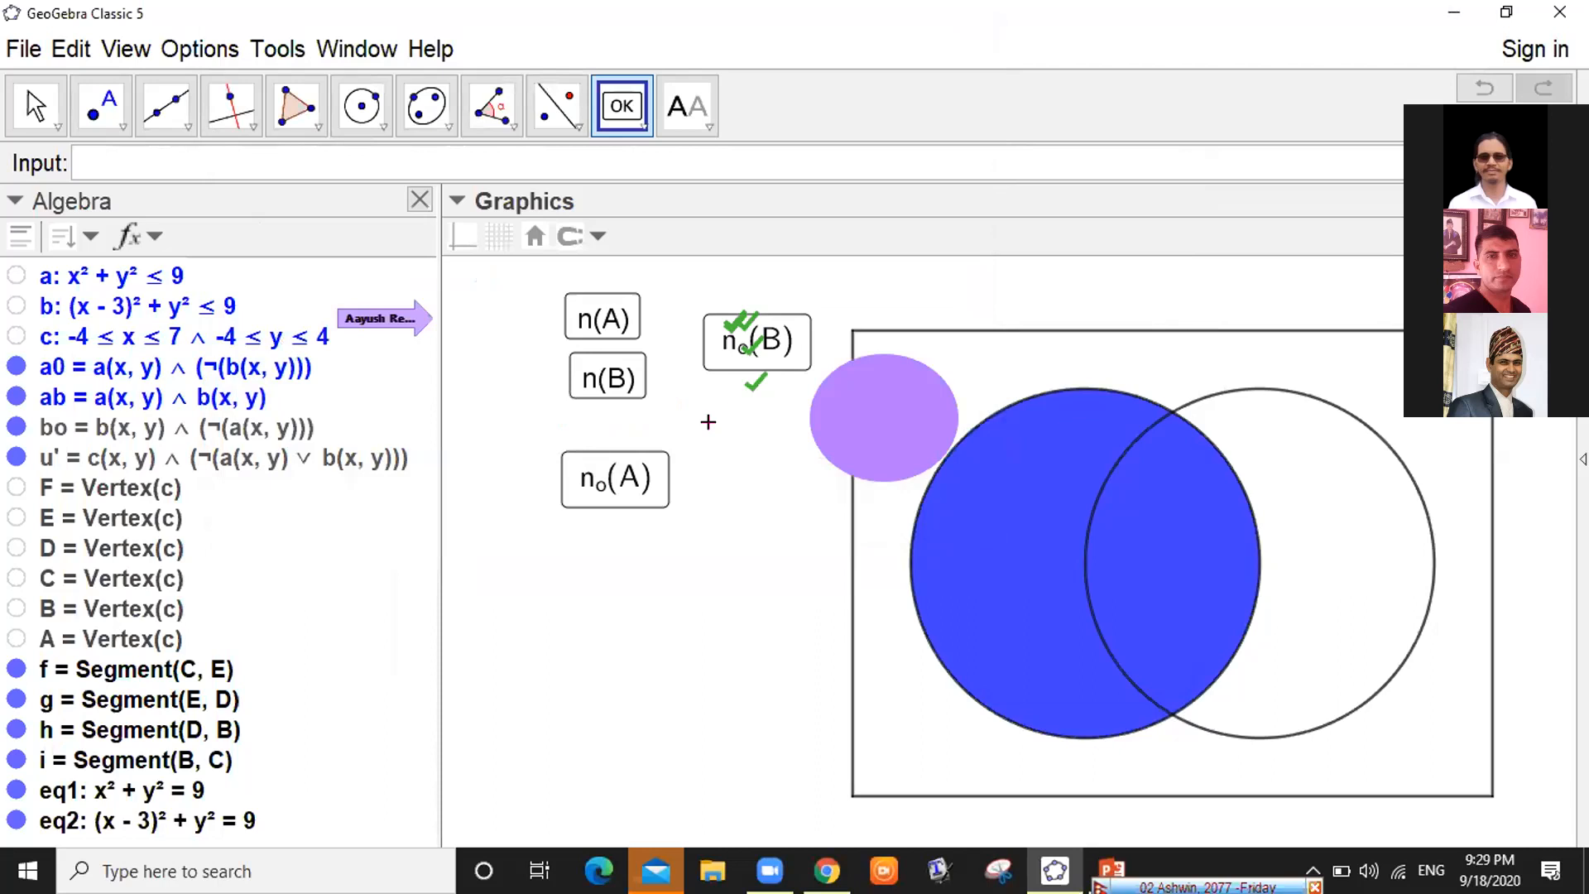
Test the n₀(B) and n₀(A) buttons on the Venn diagram
{"action": "key", "text": "Escape"}
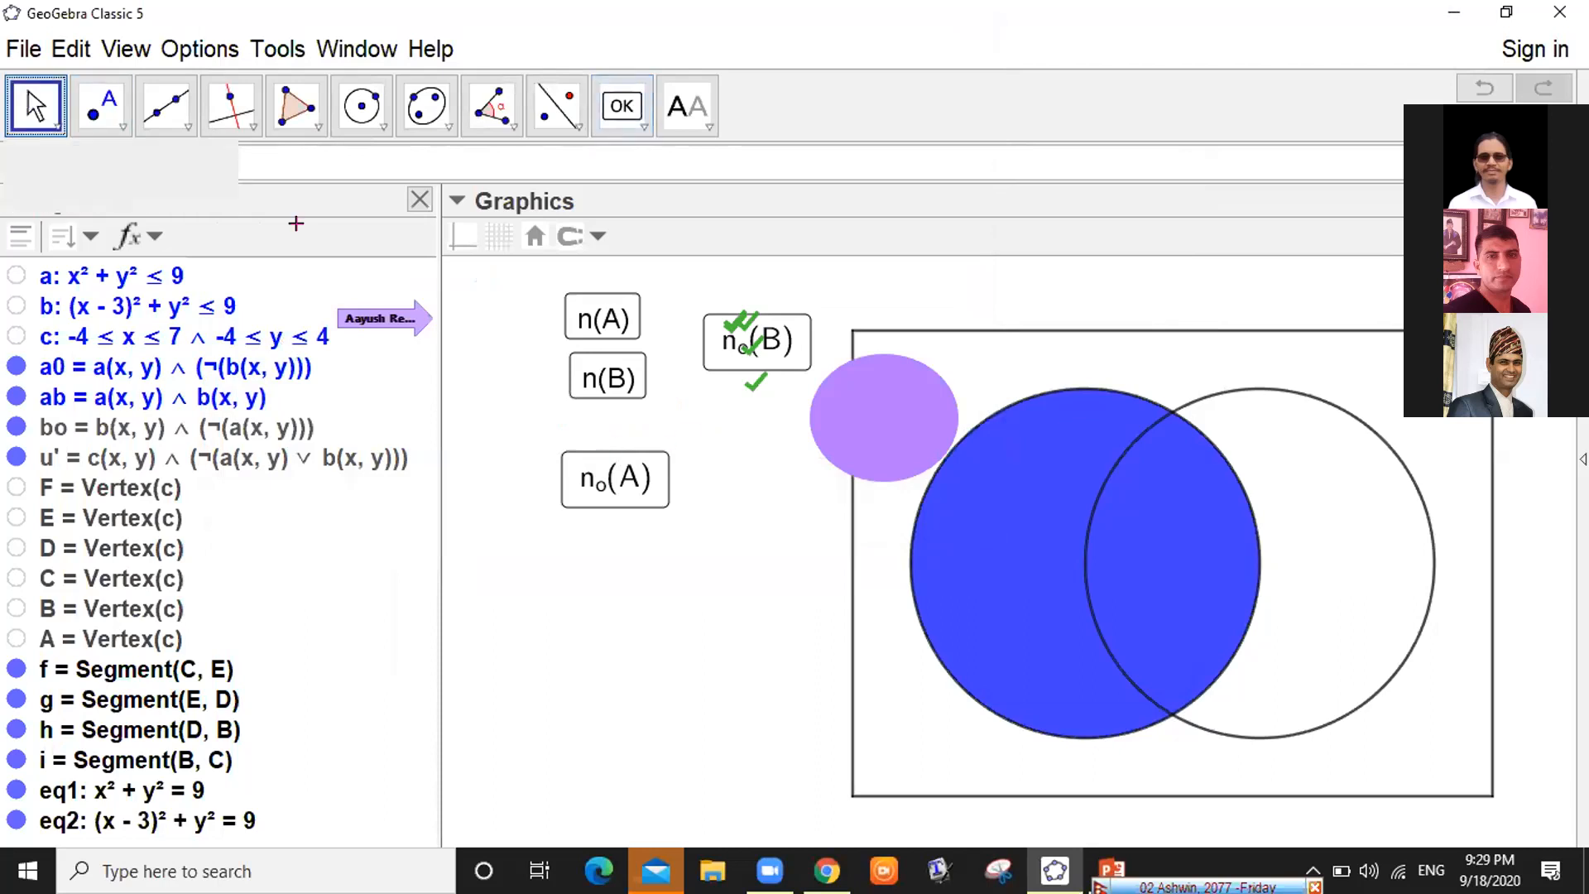
{"action": "left_click", "coordinate": [712, 335]}
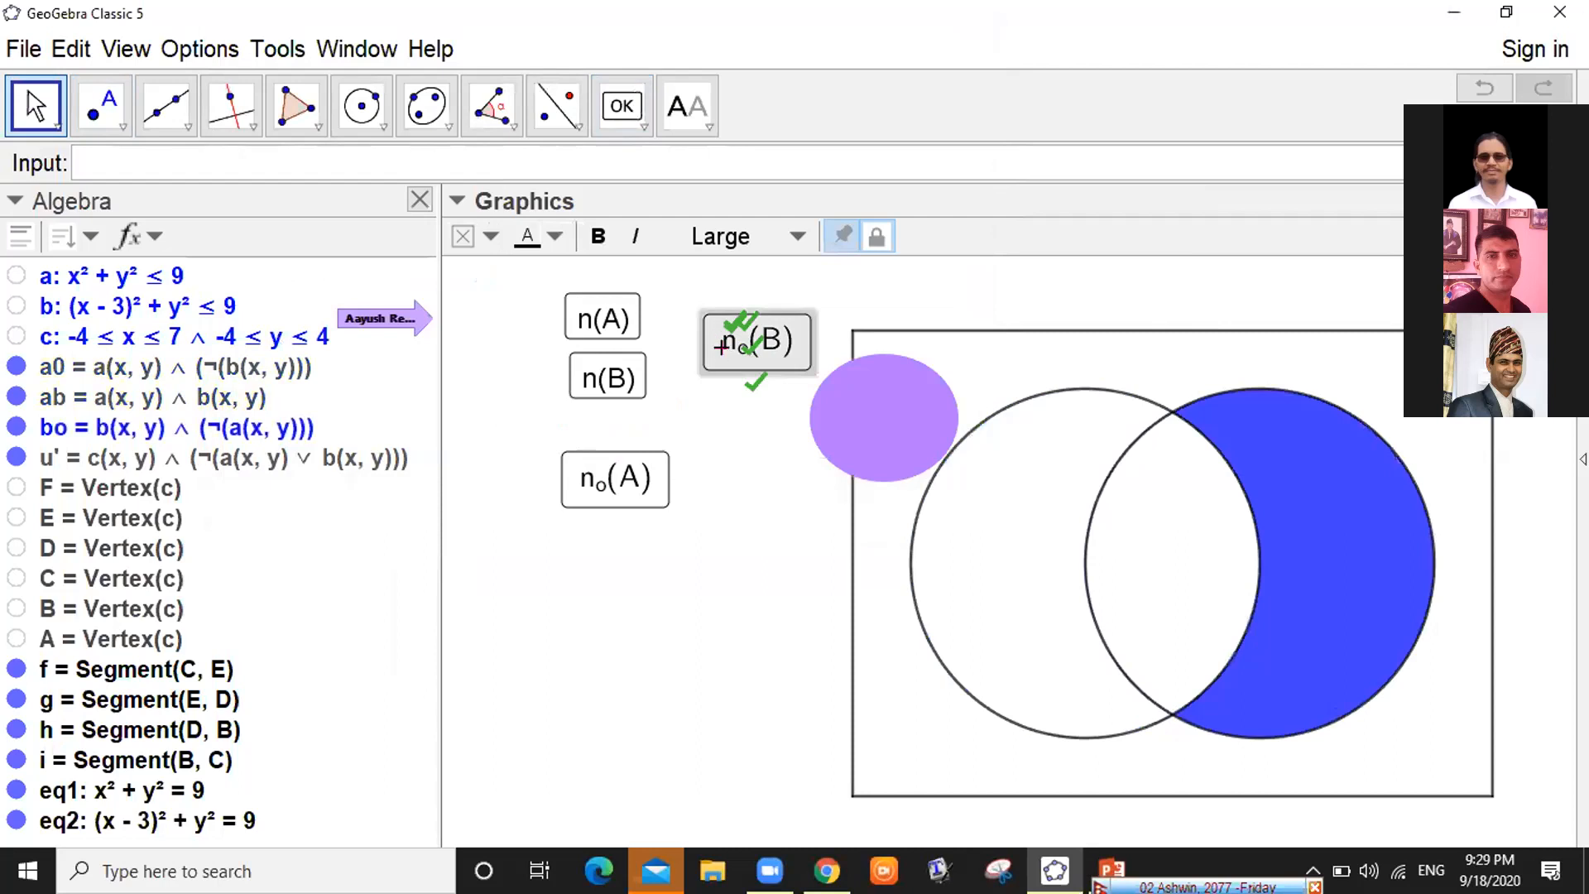
{"action": "left_click", "coordinate": [613, 476]}
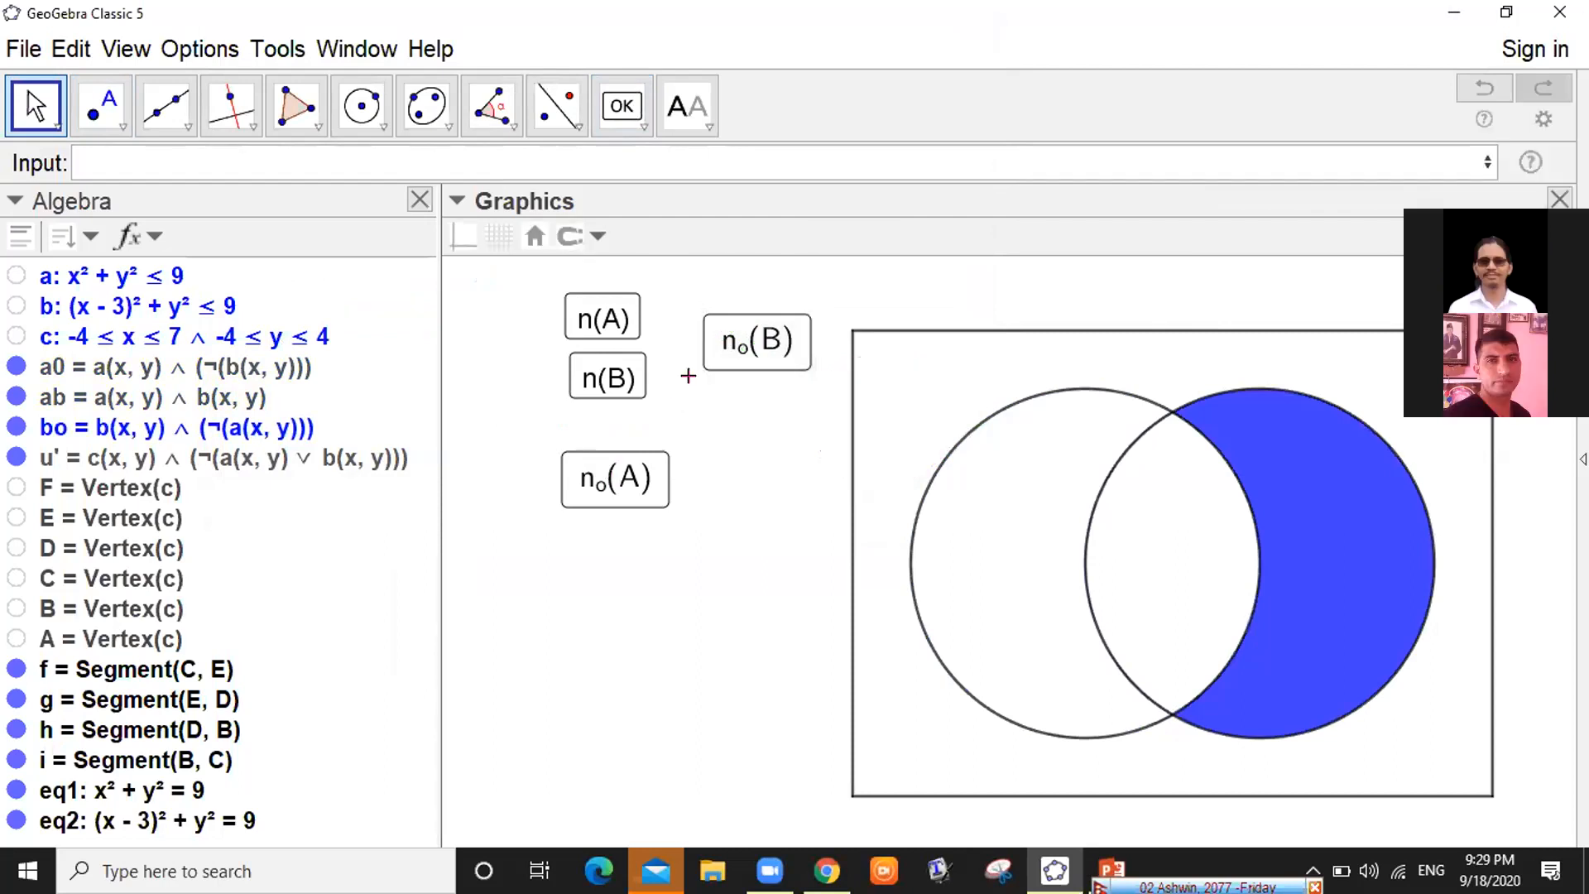
{"action": "left_click", "coordinate": [622, 107]}
{"action": "left_click", "coordinate": [622, 108]}
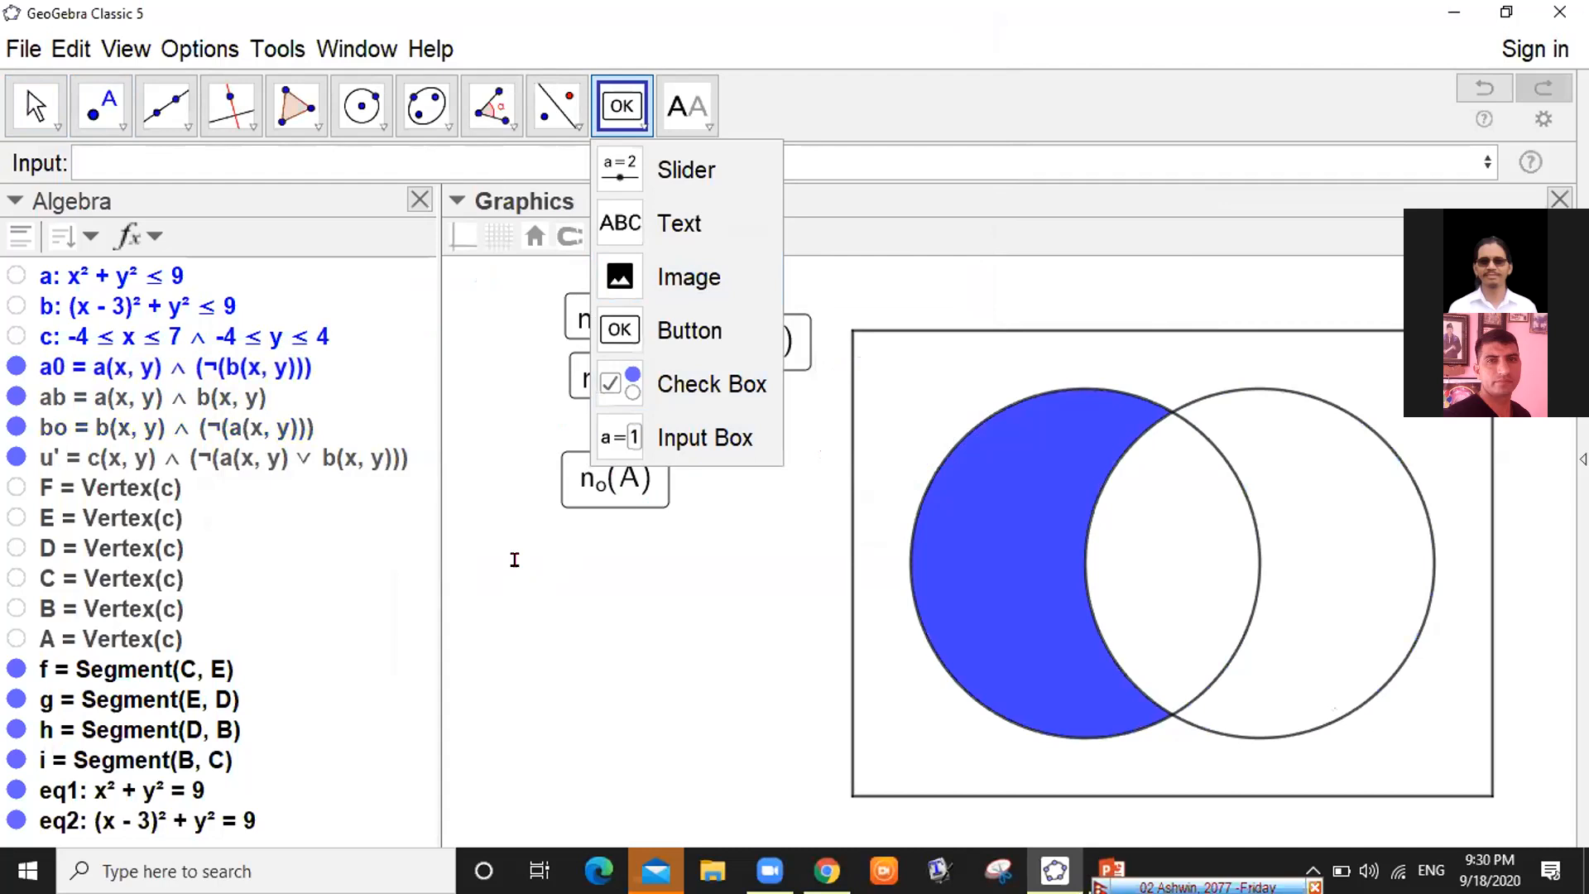
Place another button captioned n(AUB) and paste the four SetColor lines into its script
{"action": "left_click", "coordinate": [514, 560]}
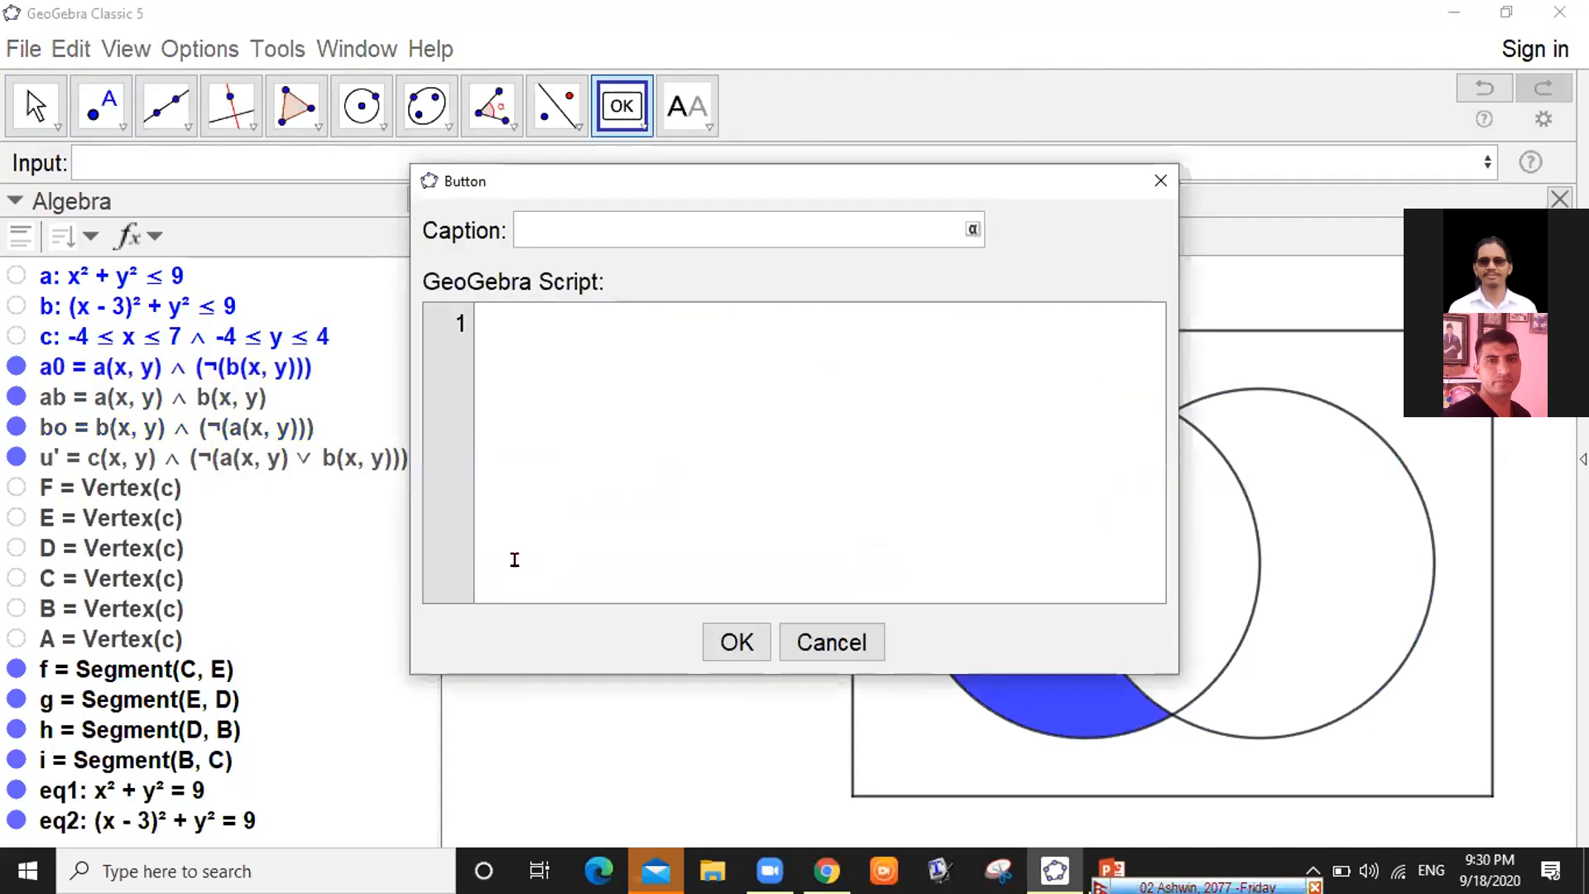
{"action": "type", "text": "$"}
{"action": "type", "text": "n"}
{"action": "key", "text": "BackSpace"}
{"action": "key", "text": "BackSpace"}
{"action": "type", "text": "n(AUB"}
{"action": "left_click", "coordinate": [526, 339]}
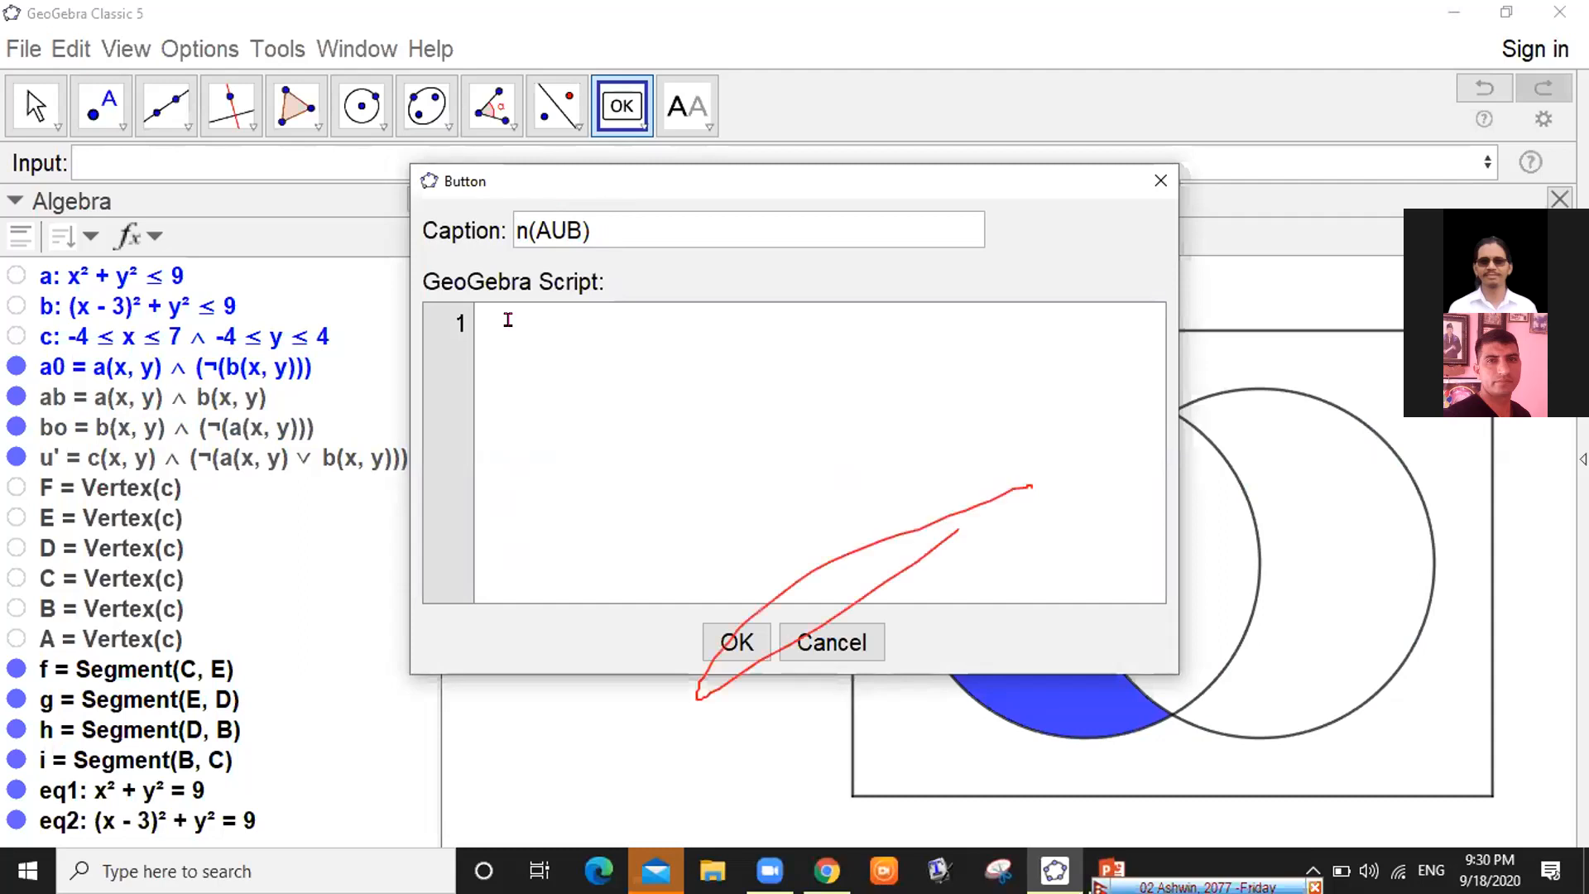
{"action": "type", "text": "SetColor[bo,\"blue\"] SetColor[ab,\"blue\"] SetColor[a0,\"white\"] SetColor[u',\"white\"]"}
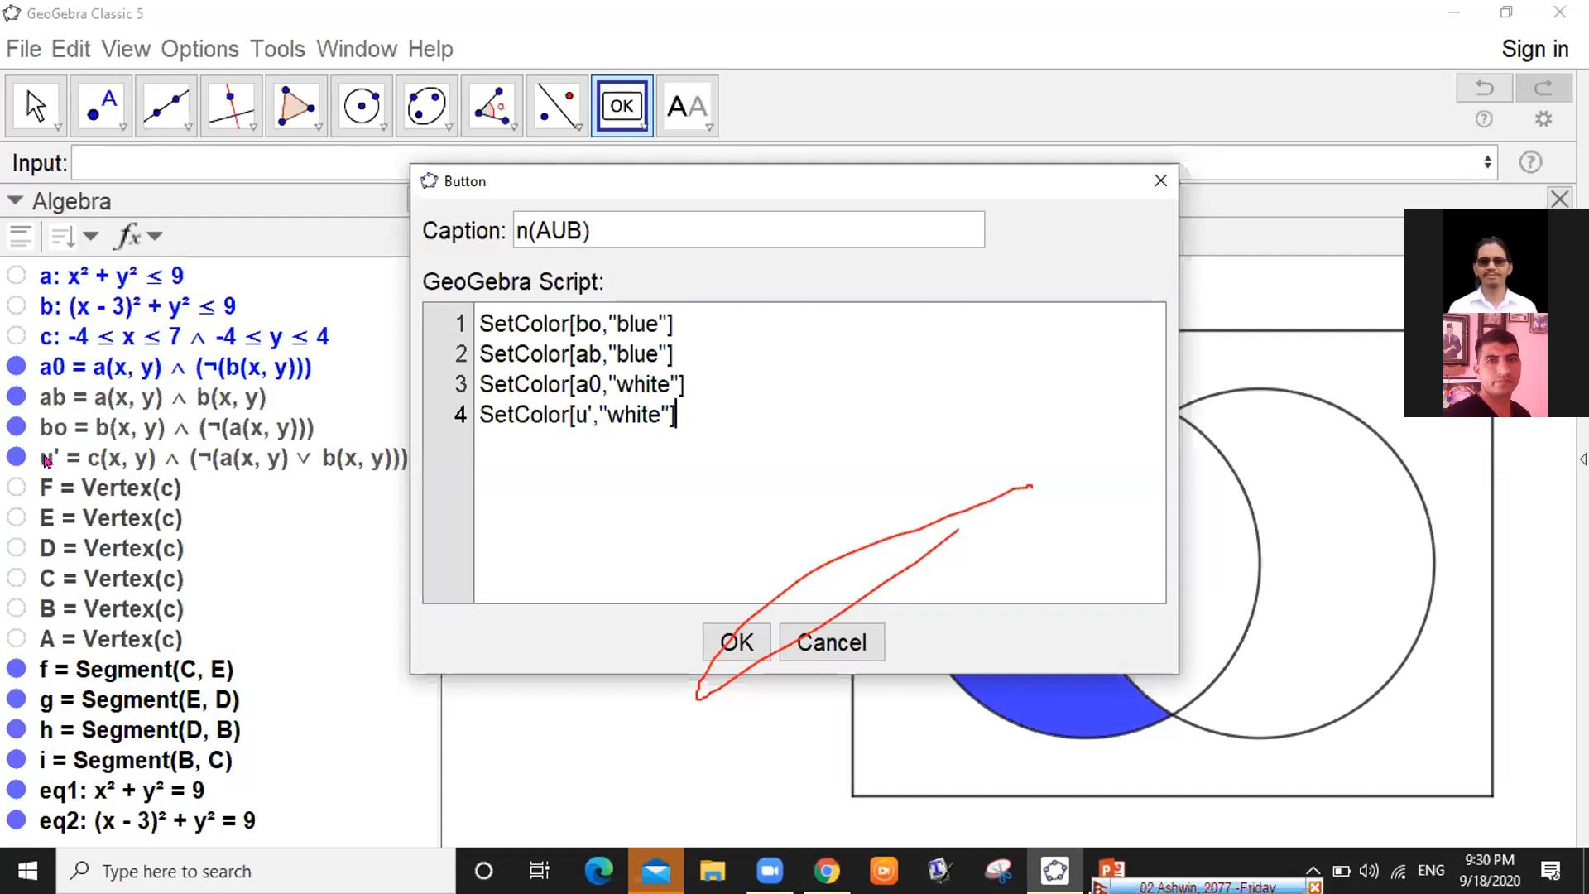
Change the a0 line to blue, create the n(AUB) button, and run it to shade both circles
{"action": "left_click_drag", "start_coordinate": [795, 180], "coordinate": [604, 18]}
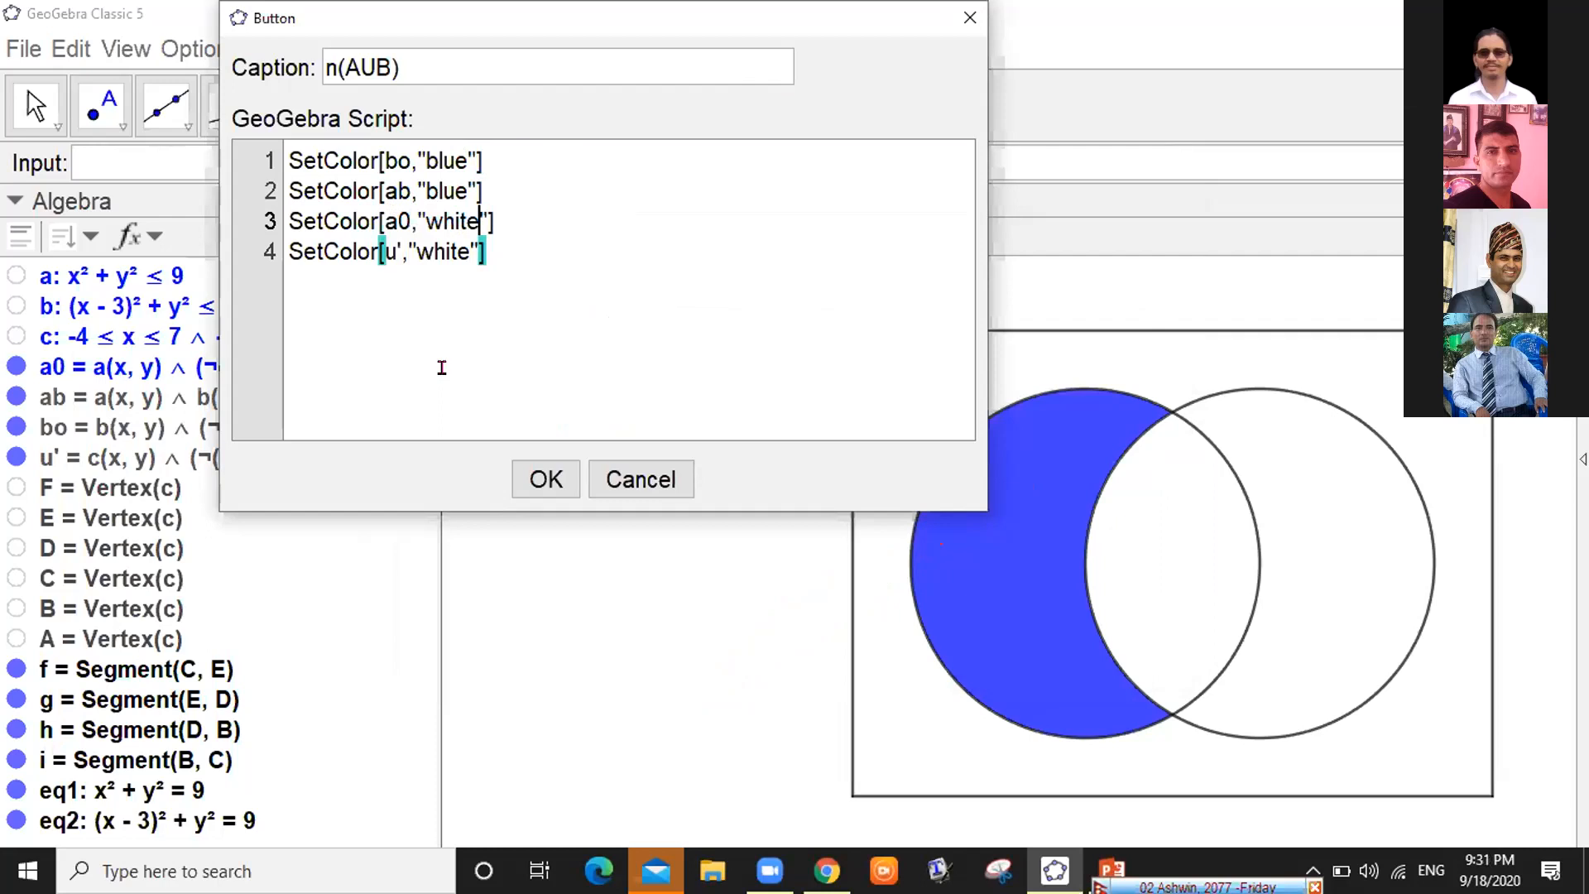
{"action": "key", "text": "BackSpace"}
{"action": "key", "text": "BackSpace"}
{"action": "key", "text": "BackSpace"}
{"action": "key", "text": "BackSpace"}
{"action": "key", "text": "BackSpace"}
{"action": "type", "text": "blue"}
{"action": "left_click", "coordinate": [465, 291]}
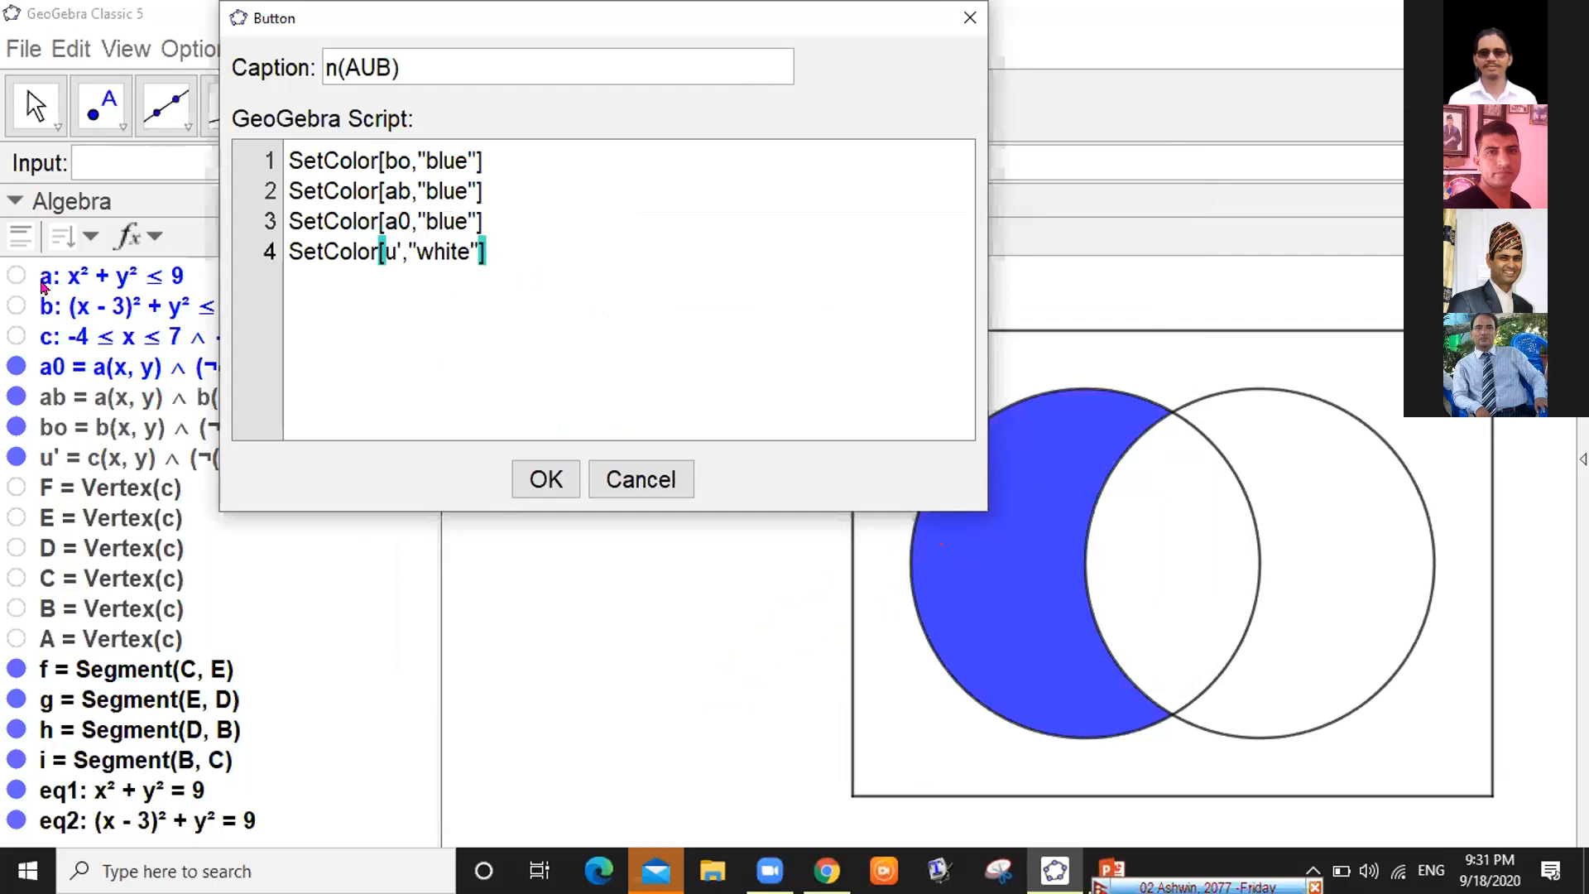
{"action": "left_click", "coordinate": [433, 256]}
{"action": "left_click", "coordinate": [495, 263]}
{"action": "left_click", "coordinate": [542, 477]}
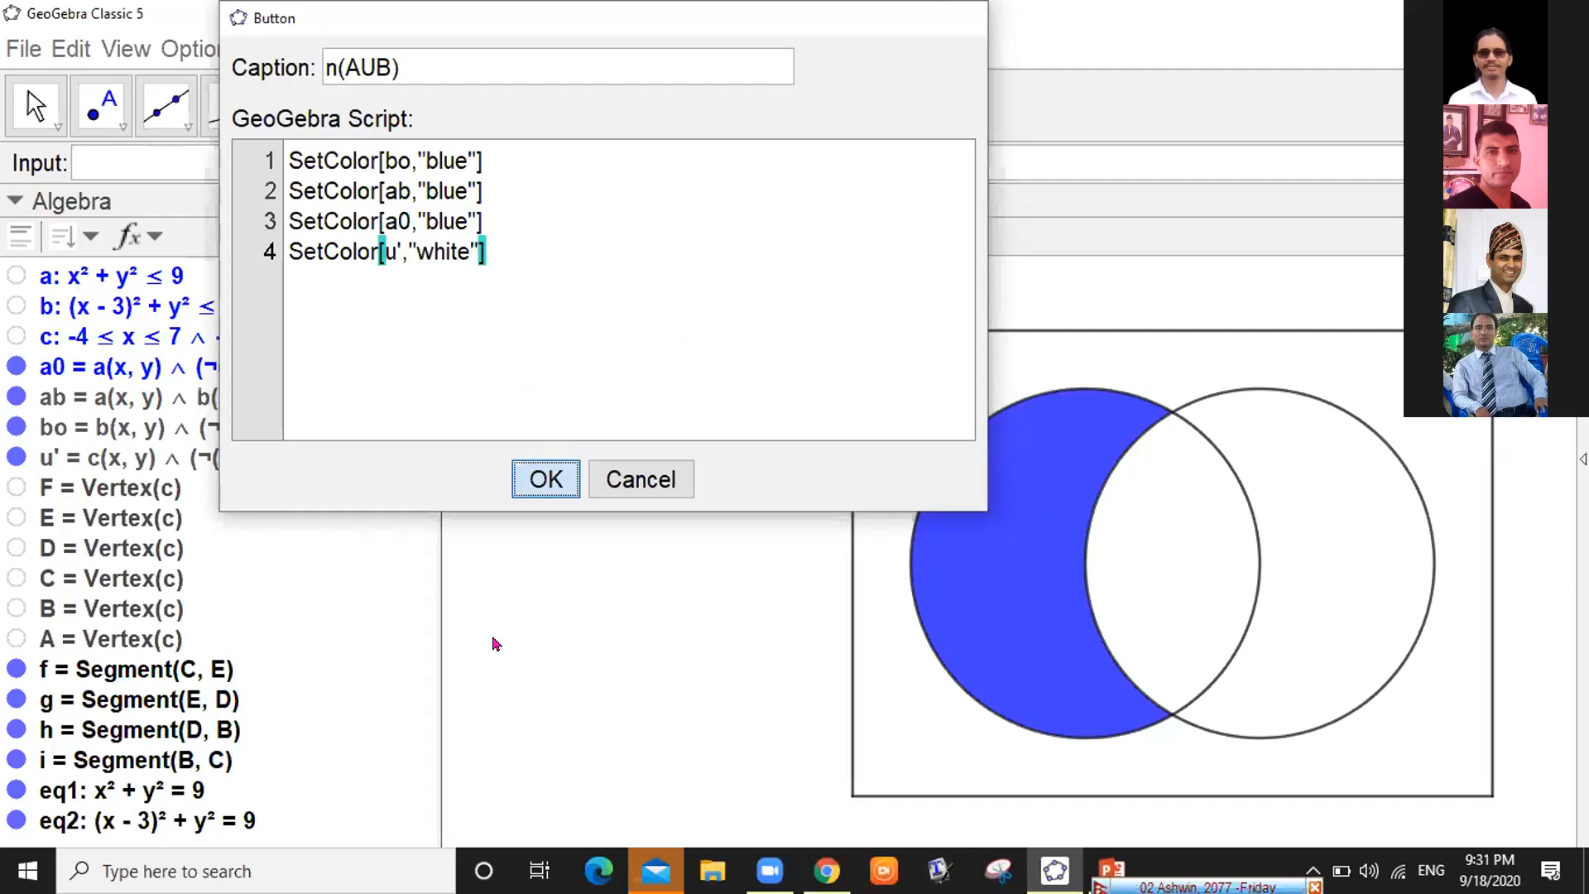
{"action": "key", "text": "Escape"}
{"action": "left_click", "coordinate": [584, 606]}
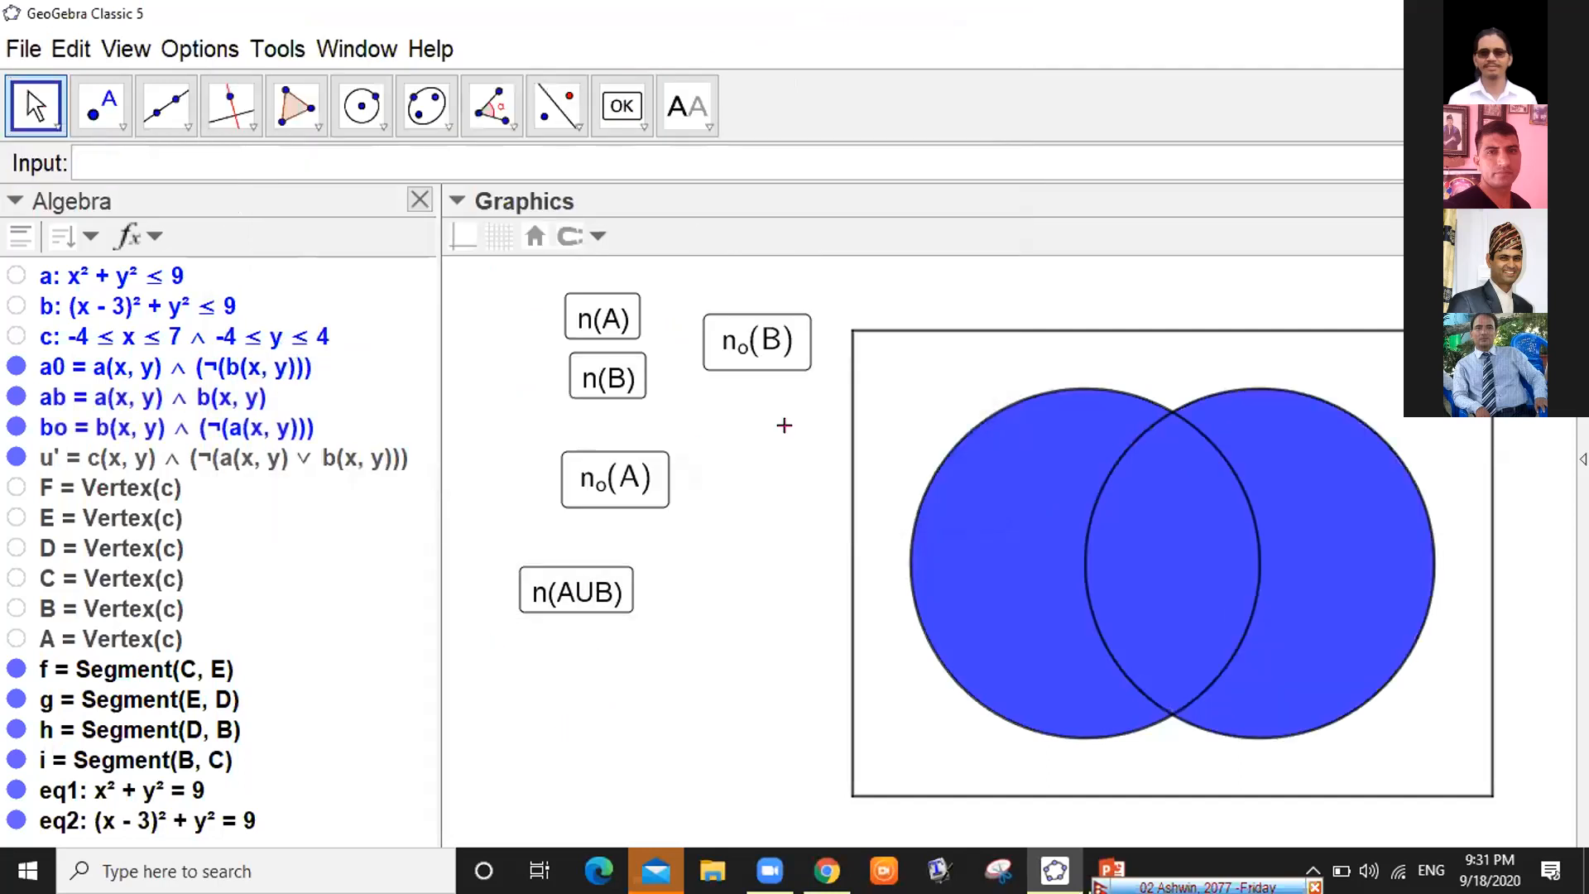
Place another button and begin its caption as n(AUB)' $n((\overline
{"action": "left_click", "coordinate": [745, 467]}
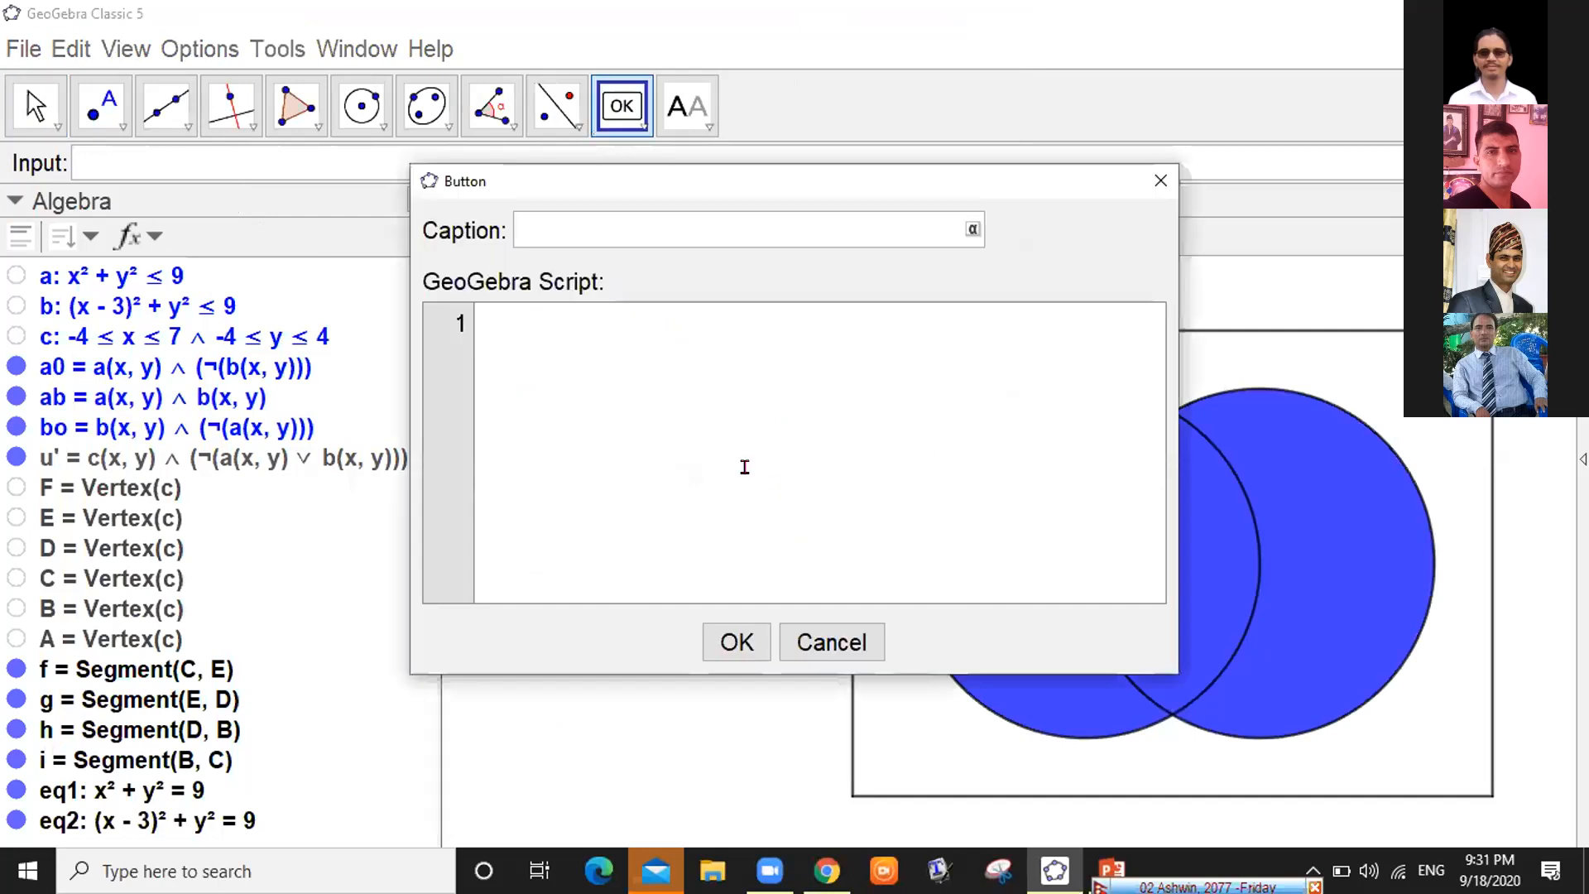
{"action": "left_click", "coordinate": [638, 220]}
{"action": "type", "text": "n()"}
{"action": "type", "text": "AU"}
{"action": "type", "text": "B"}
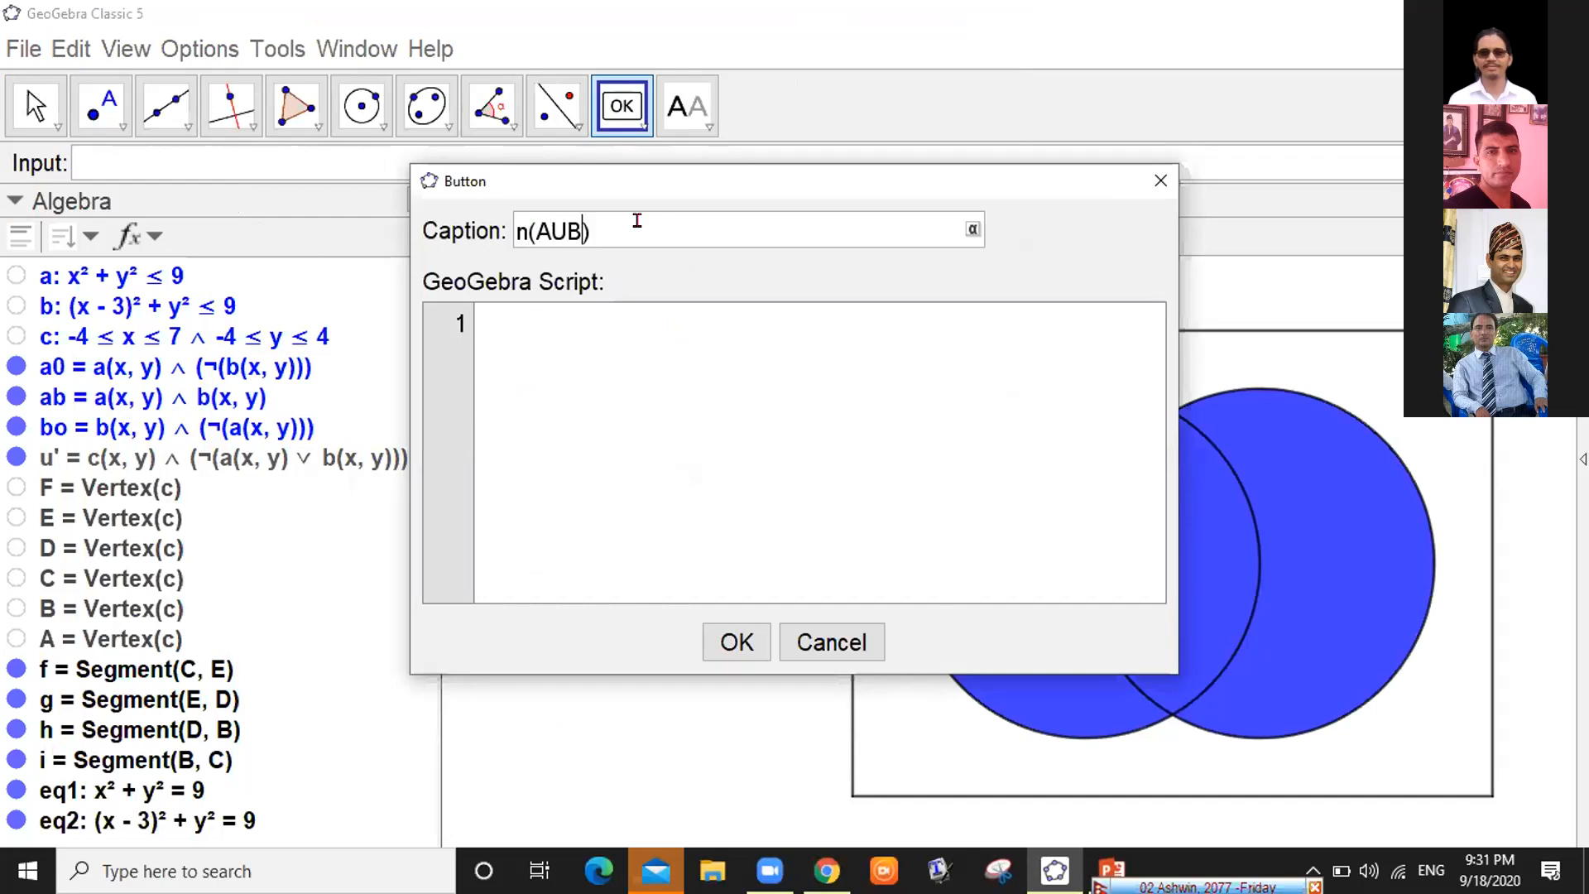
{"action": "key", "text": "Right"}
{"action": "type", "text": "'"}
{"action": "type", "text": "$"}
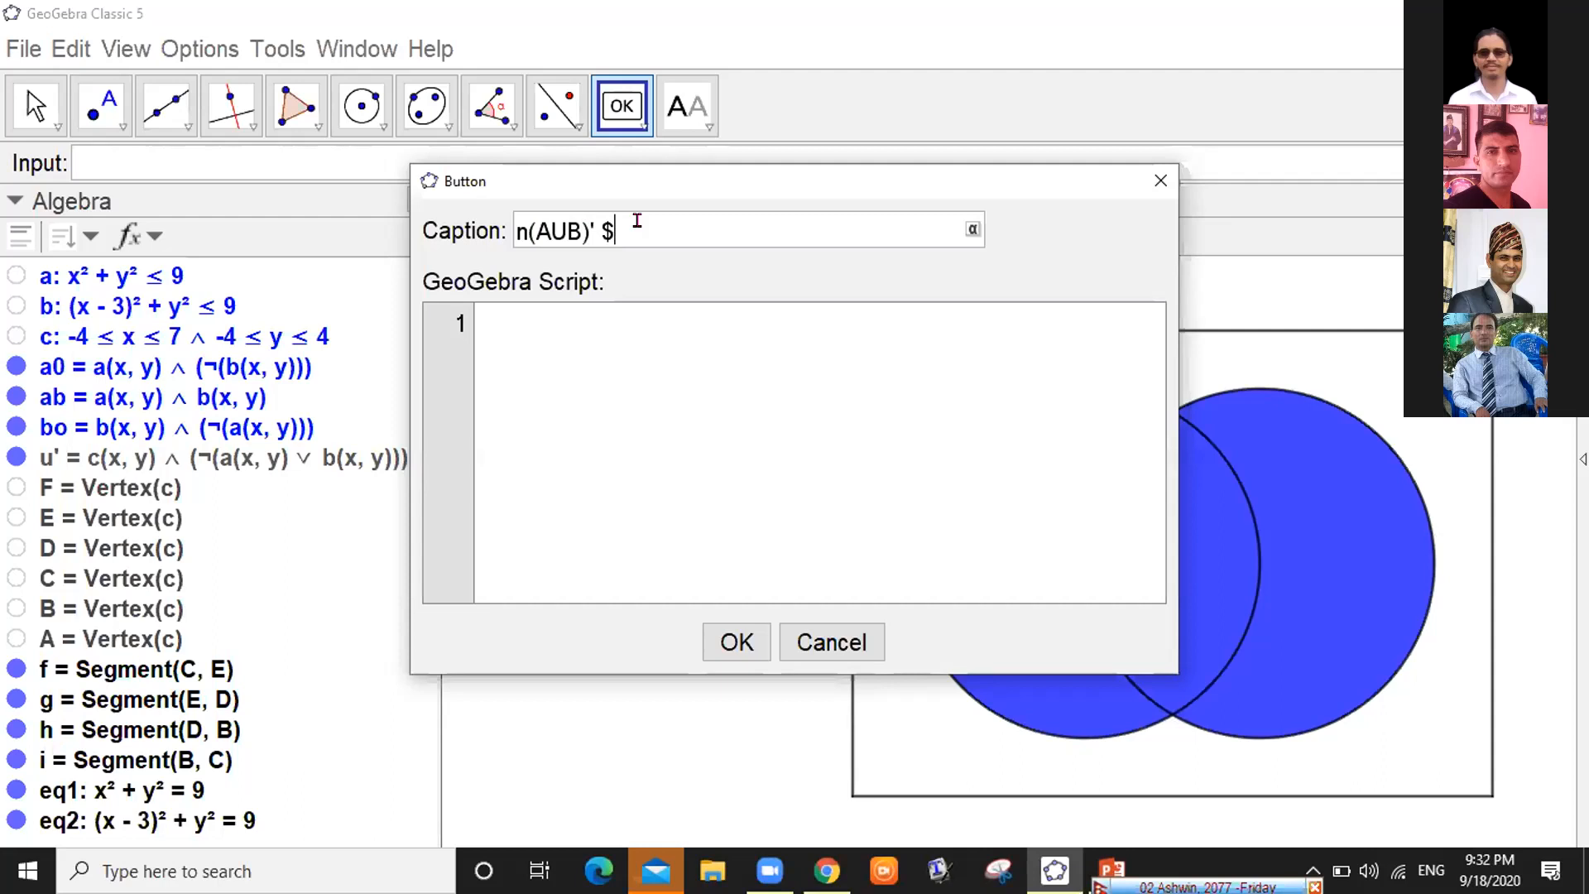
{"action": "type", "text": "n("}
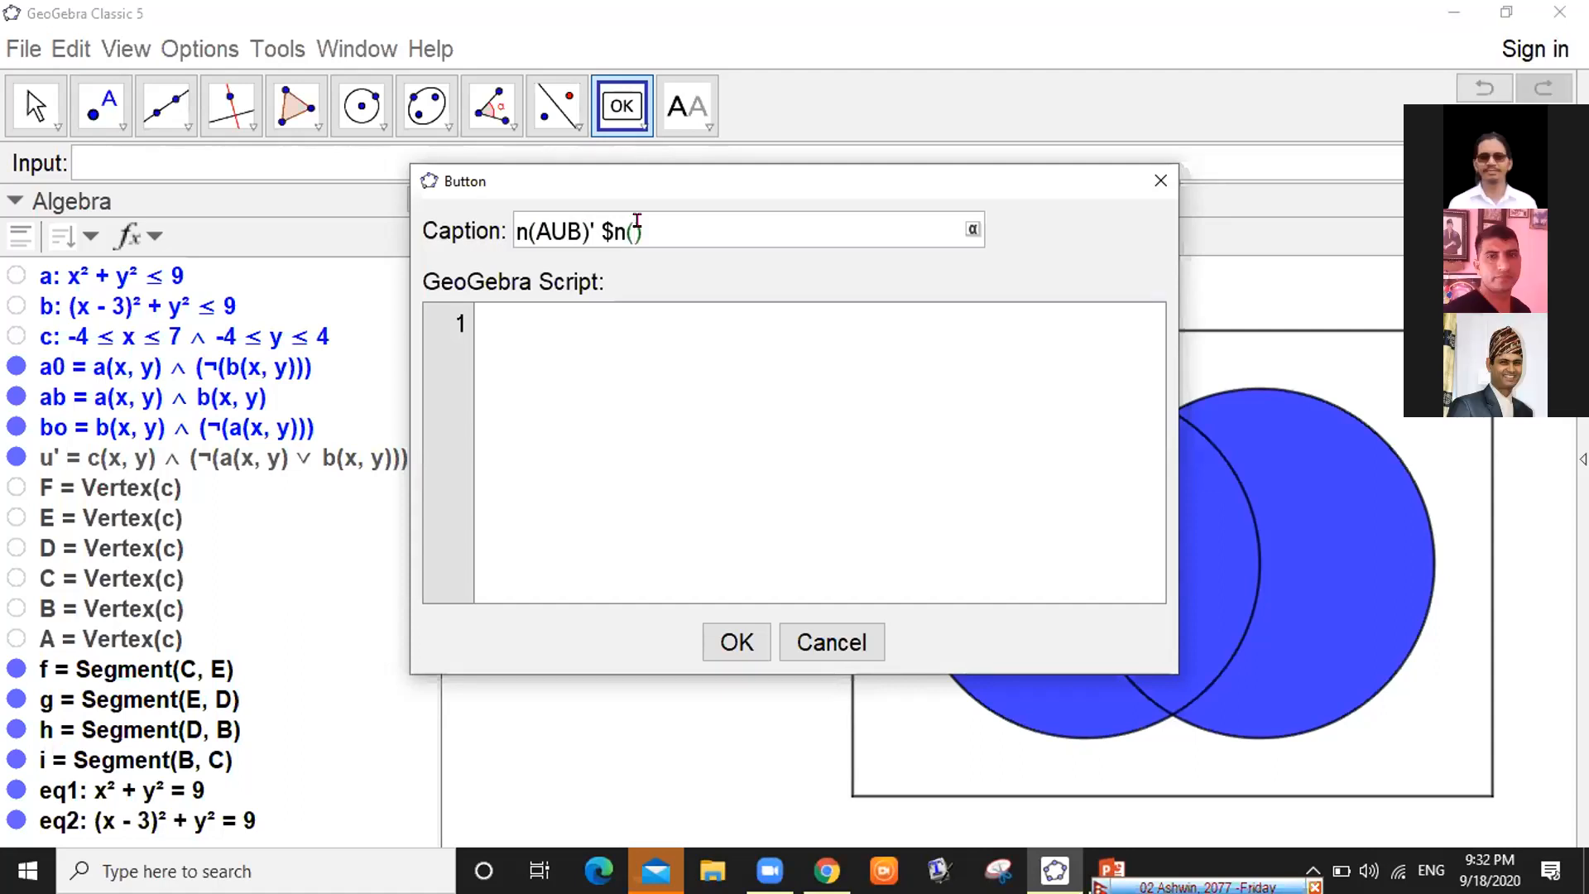
{"action": "type", "text": "(\\overline"}
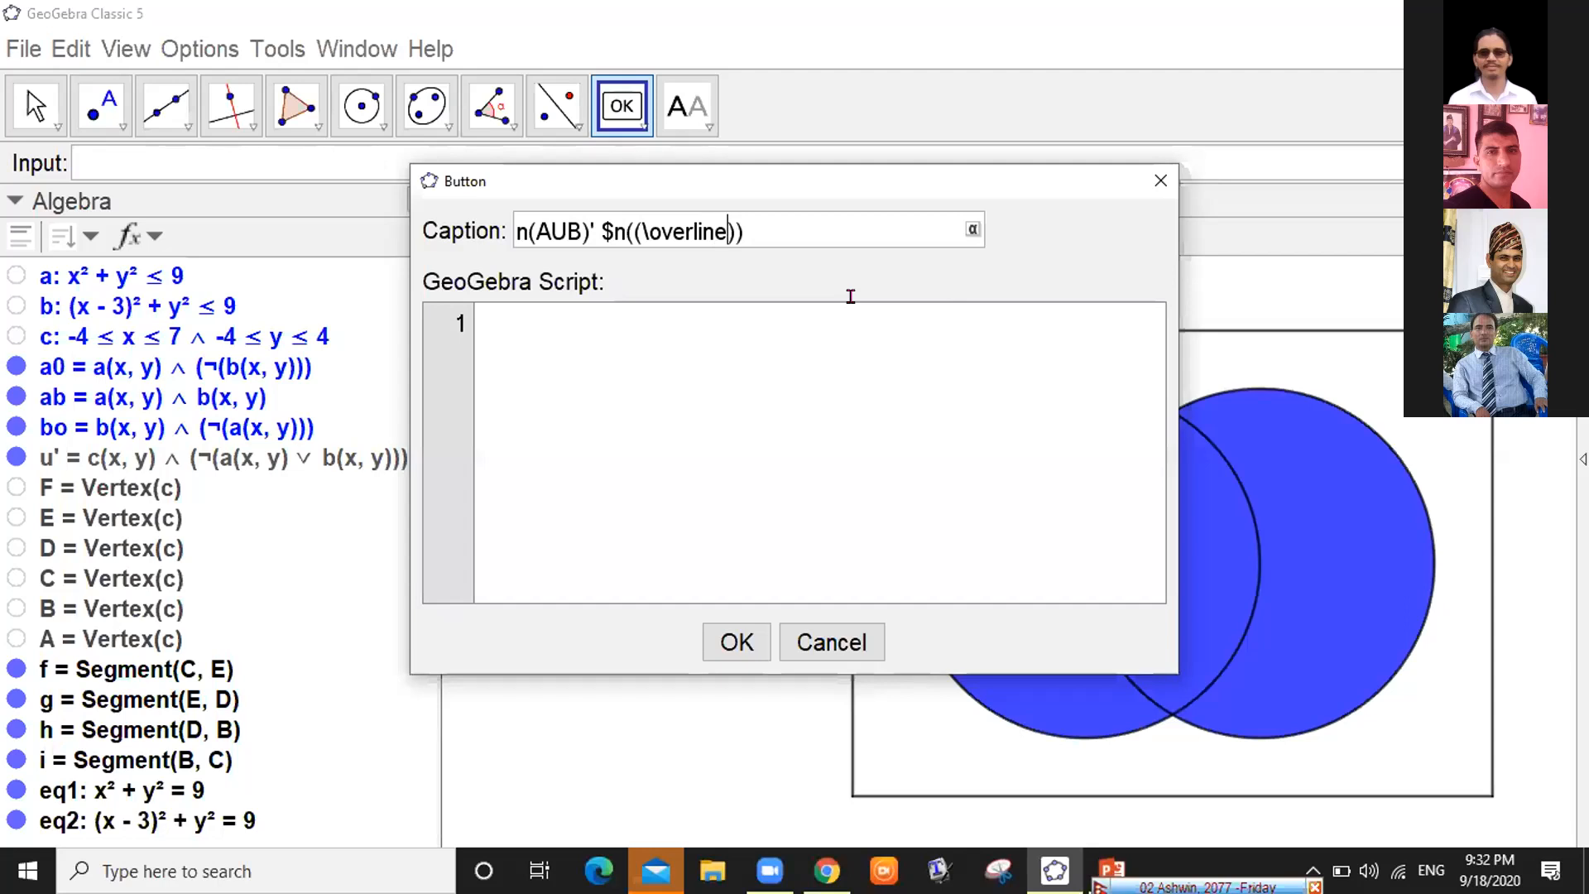
{"action": "key", "text": "Left"}
{"action": "key", "text": "Left"}
{"action": "key", "text": "Left"}
{"action": "key", "text": "Left"}
{"action": "key", "text": "Left"}
{"action": "key", "text": "Left"}
{"action": "key", "text": "Left"}
{"action": "key", "text": "Left"}
{"action": "key", "text": "Left"}
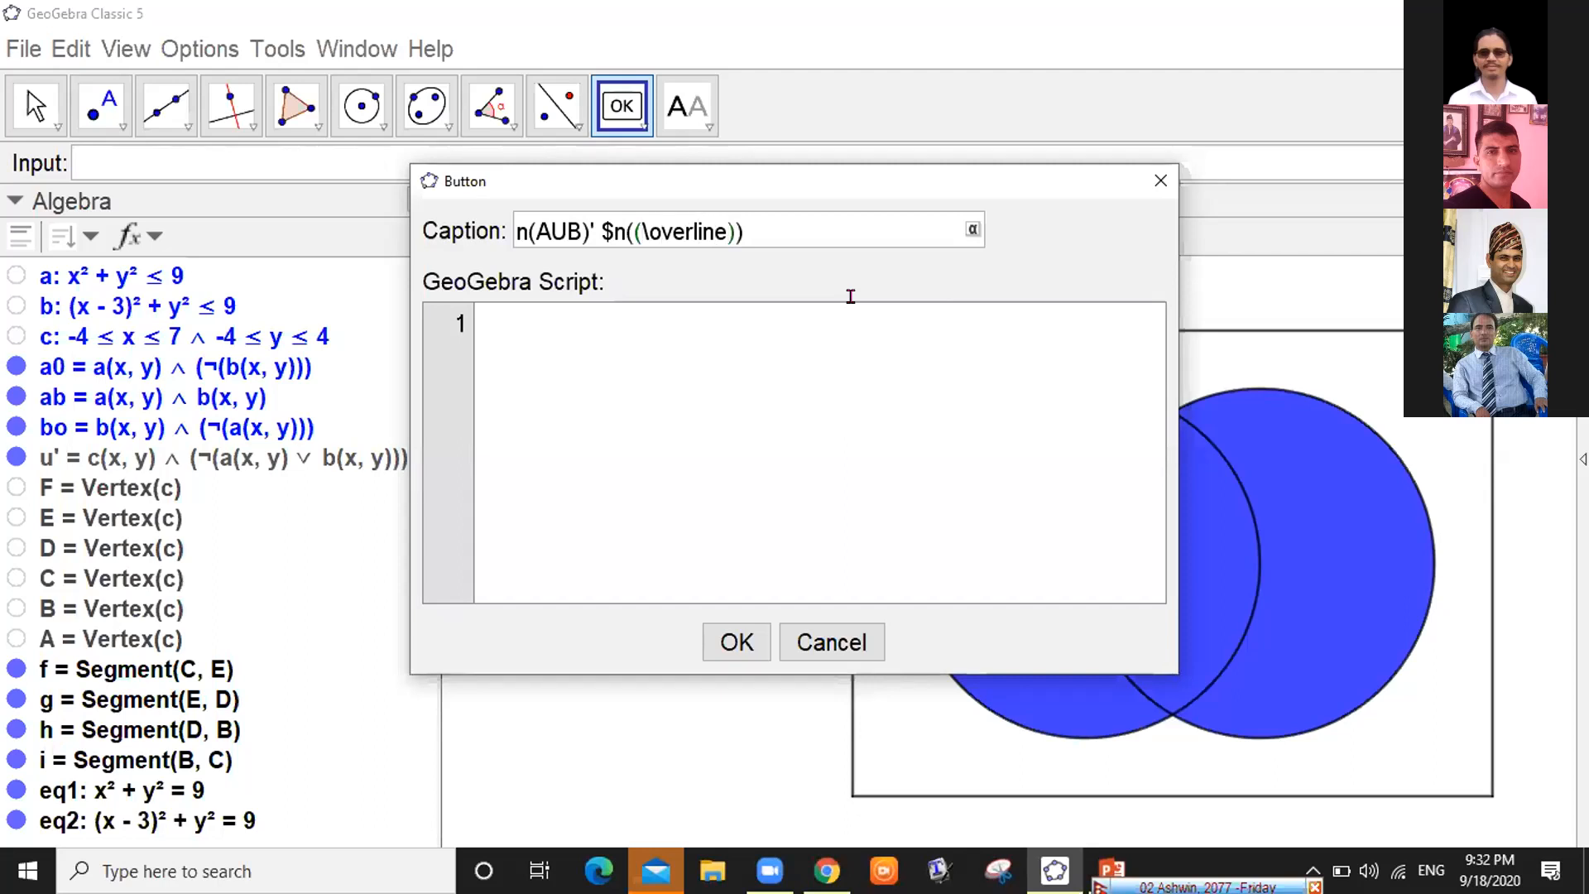
Fix the caption's brackets and add the overlined {AUB} )$ part
{"action": "key", "text": "BackSpace"}
{"action": "key", "text": "Right"}
{"action": "key", "text": "Right"}
{"action": "key", "text": "Right"}
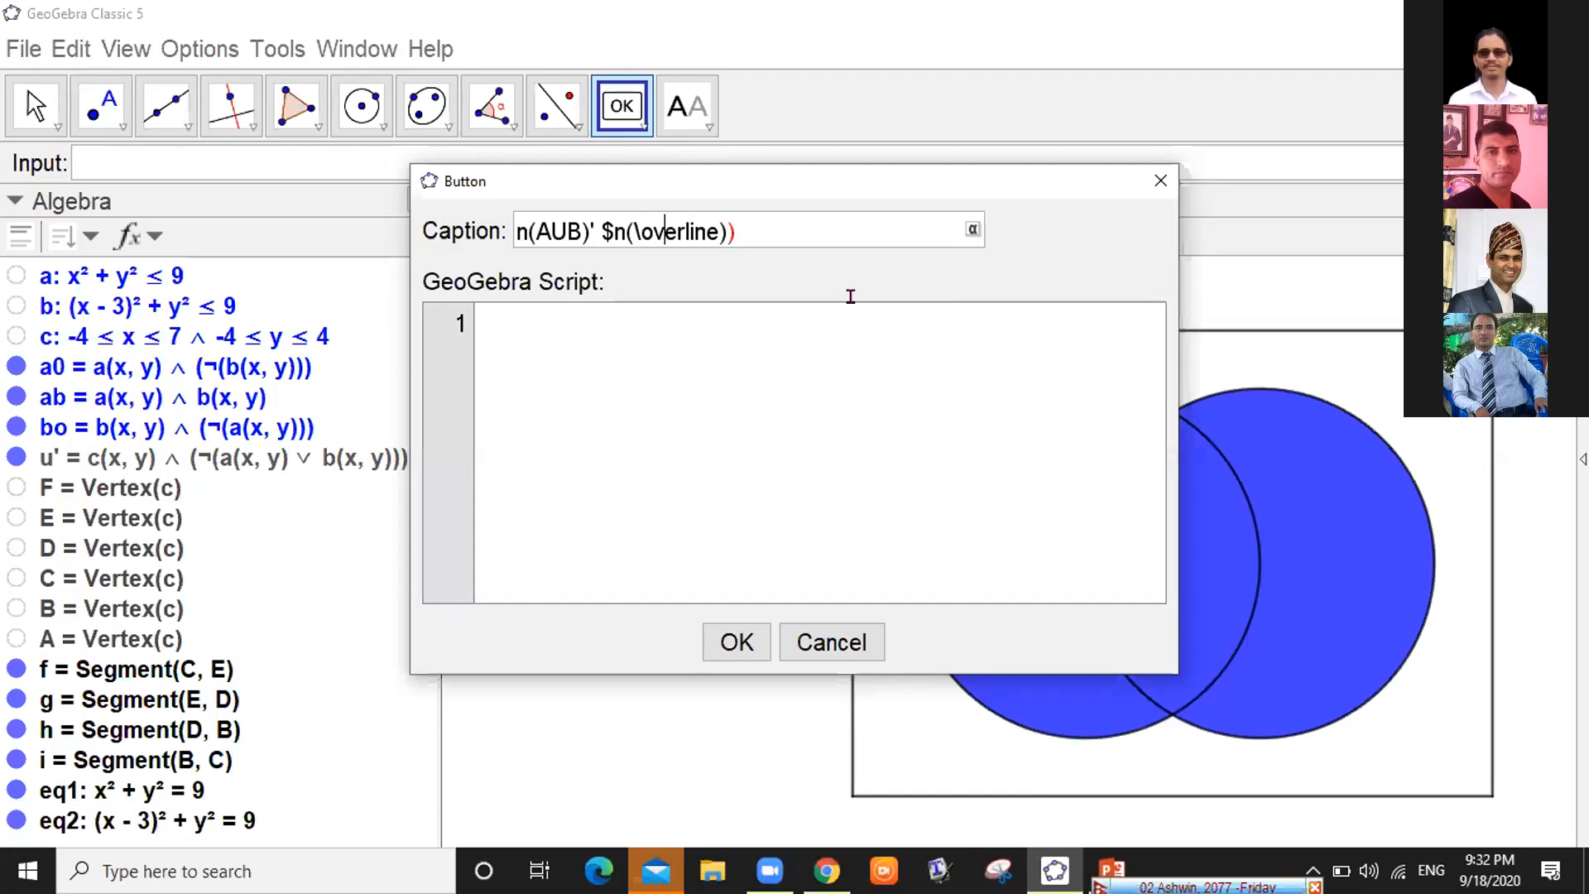
{"action": "key", "text": "Right"}
{"action": "key", "text": "Right"}
{"action": "key", "text": "Right"}
{"action": "key", "text": "Right"}
{"action": "key", "text": "Right"}
{"action": "key", "text": "Delete"}
{"action": "type", "text": "{a"}
{"action": "key", "text": "BackSpace"}
{"action": "type", "text": "AUB"}
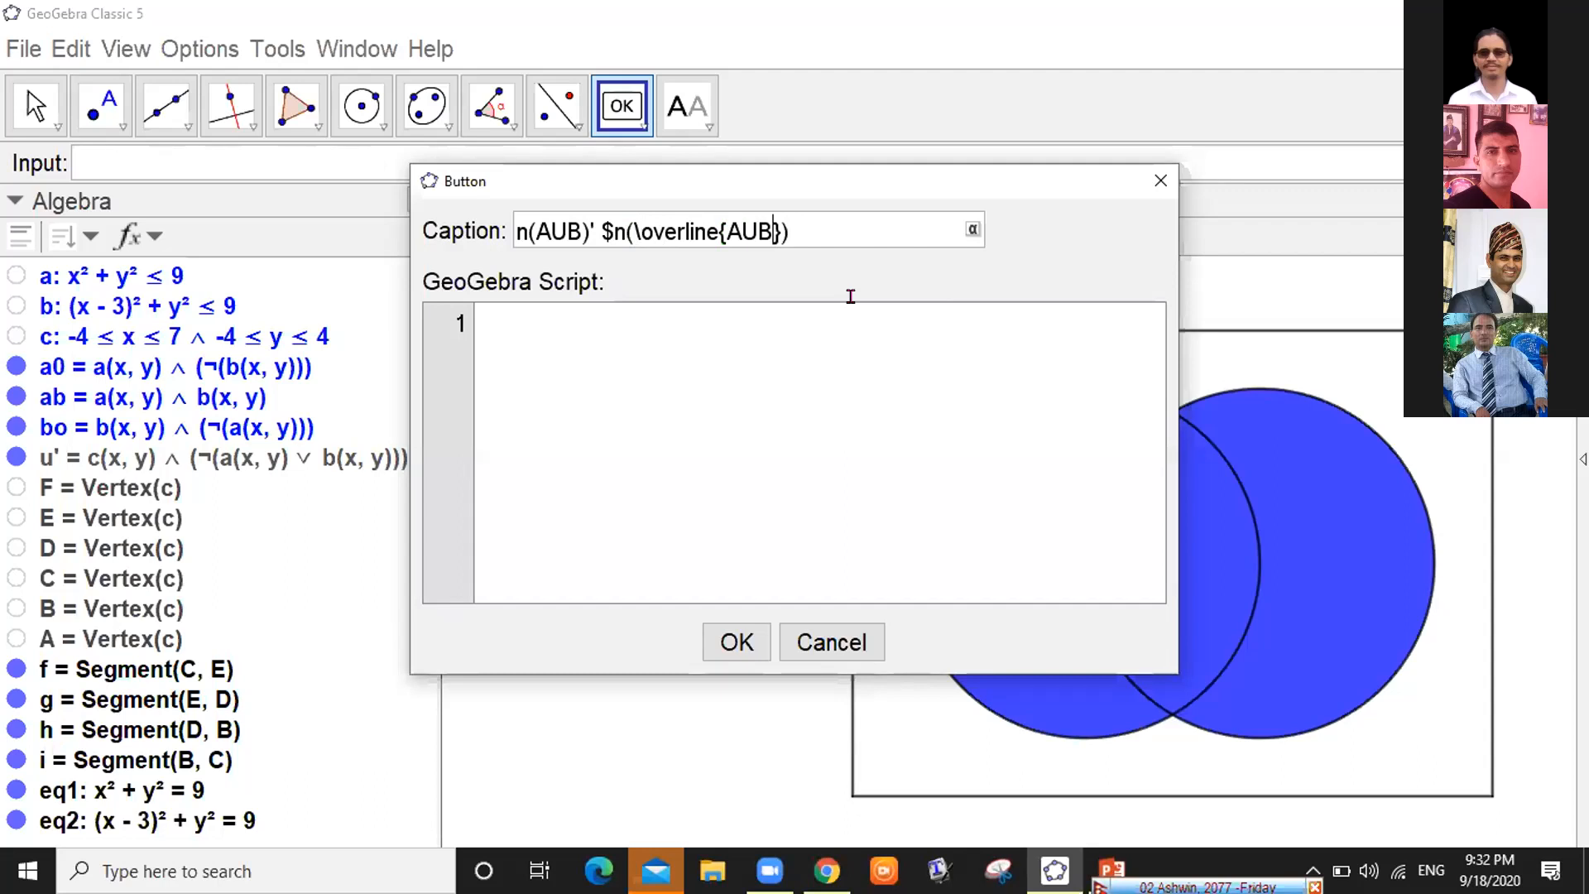
{"action": "type", "text": "} )$"}
{"action": "left_click", "coordinate": [560, 331]}
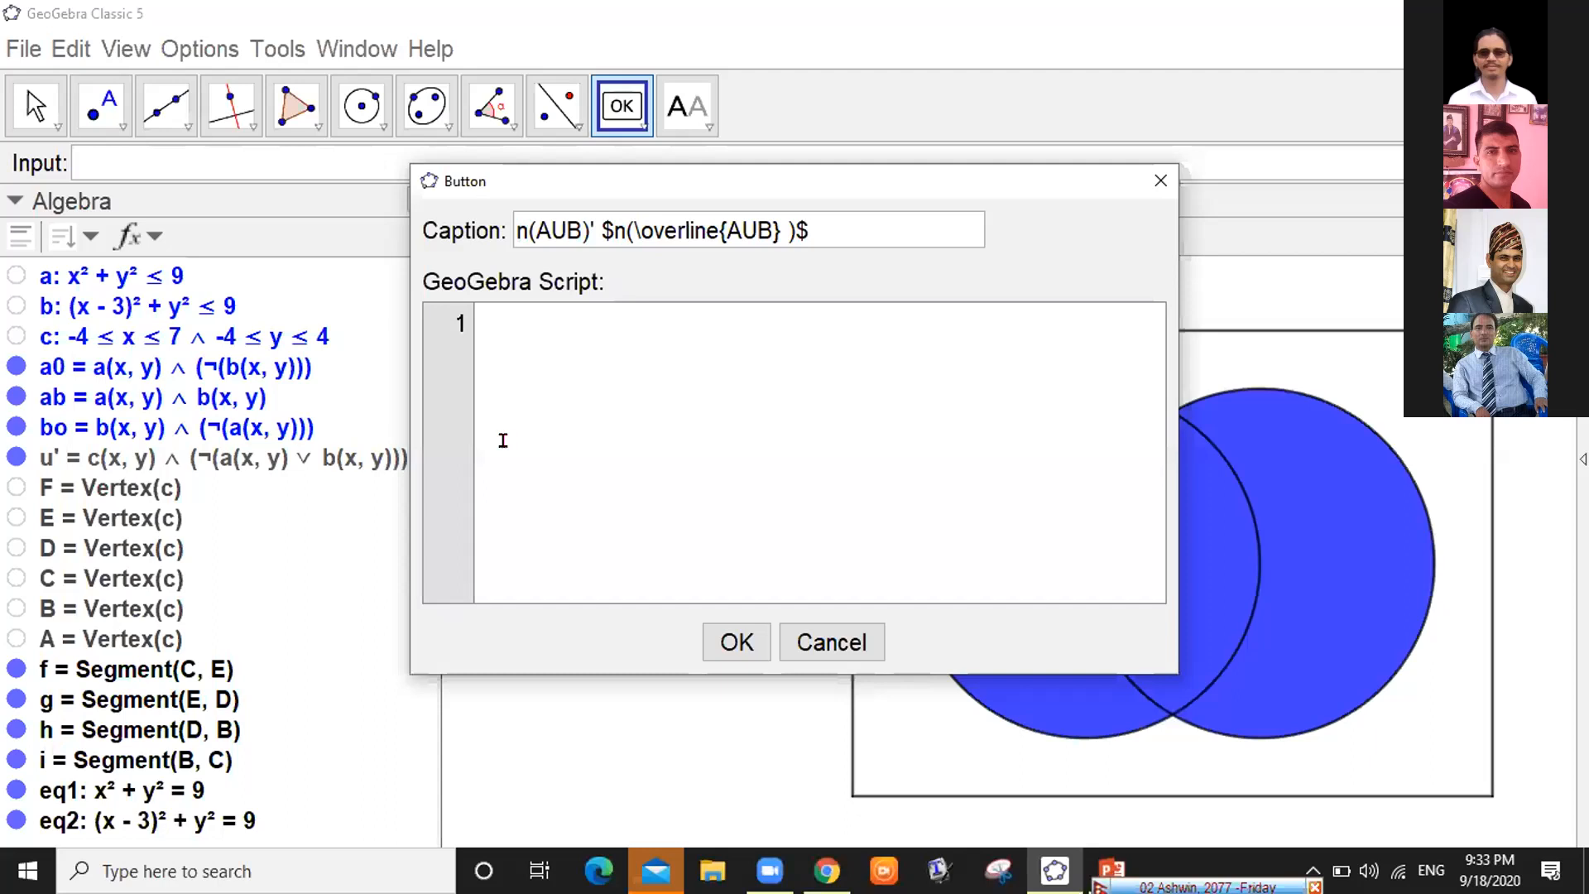
Replace U with \cup and drop the leading n(AUB)', leaving $n(\overline{A\cup B} )$
{"action": "key", "text": "shift+Tab"}
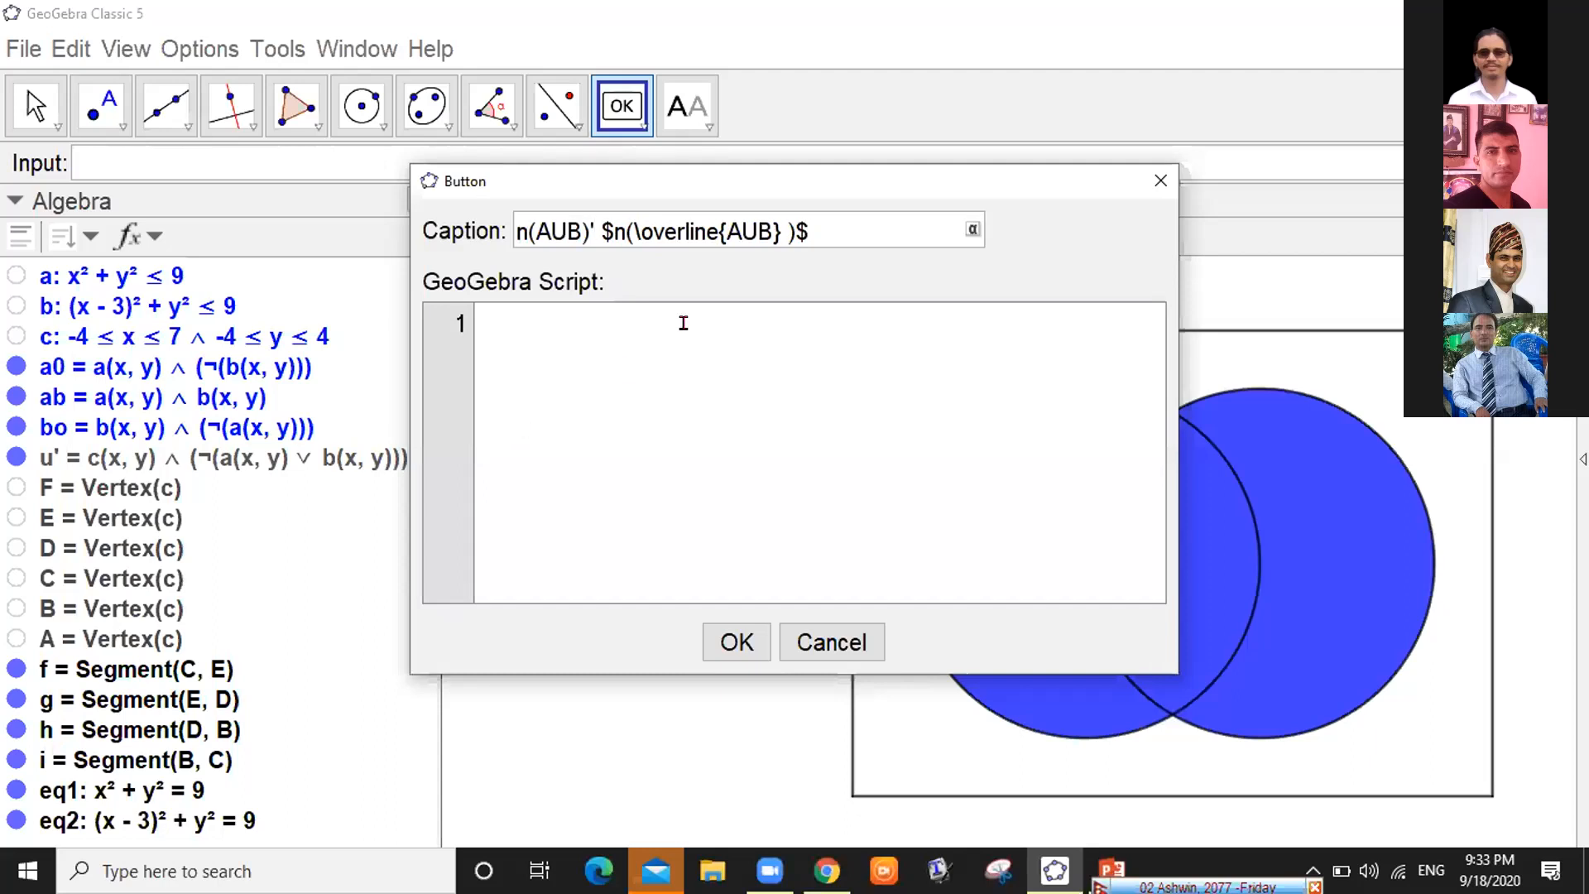
{"action": "left_click", "coordinate": [748, 218]}
{"action": "key", "text": "BackSpace"}
{"action": "type", "text": "\\"}
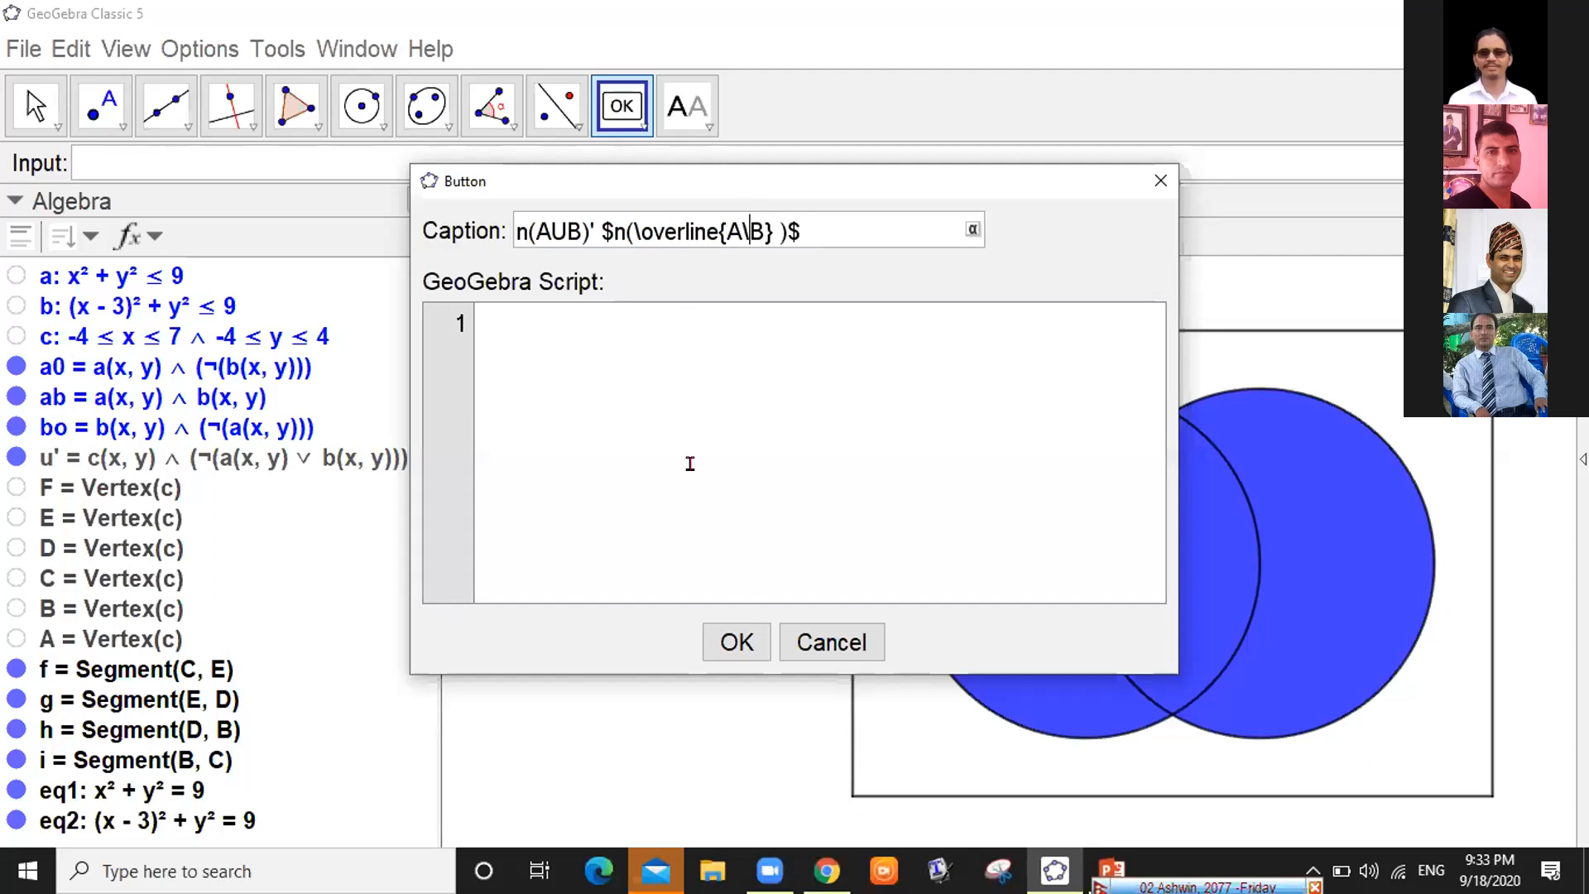
{"action": "type", "text": "cup"}
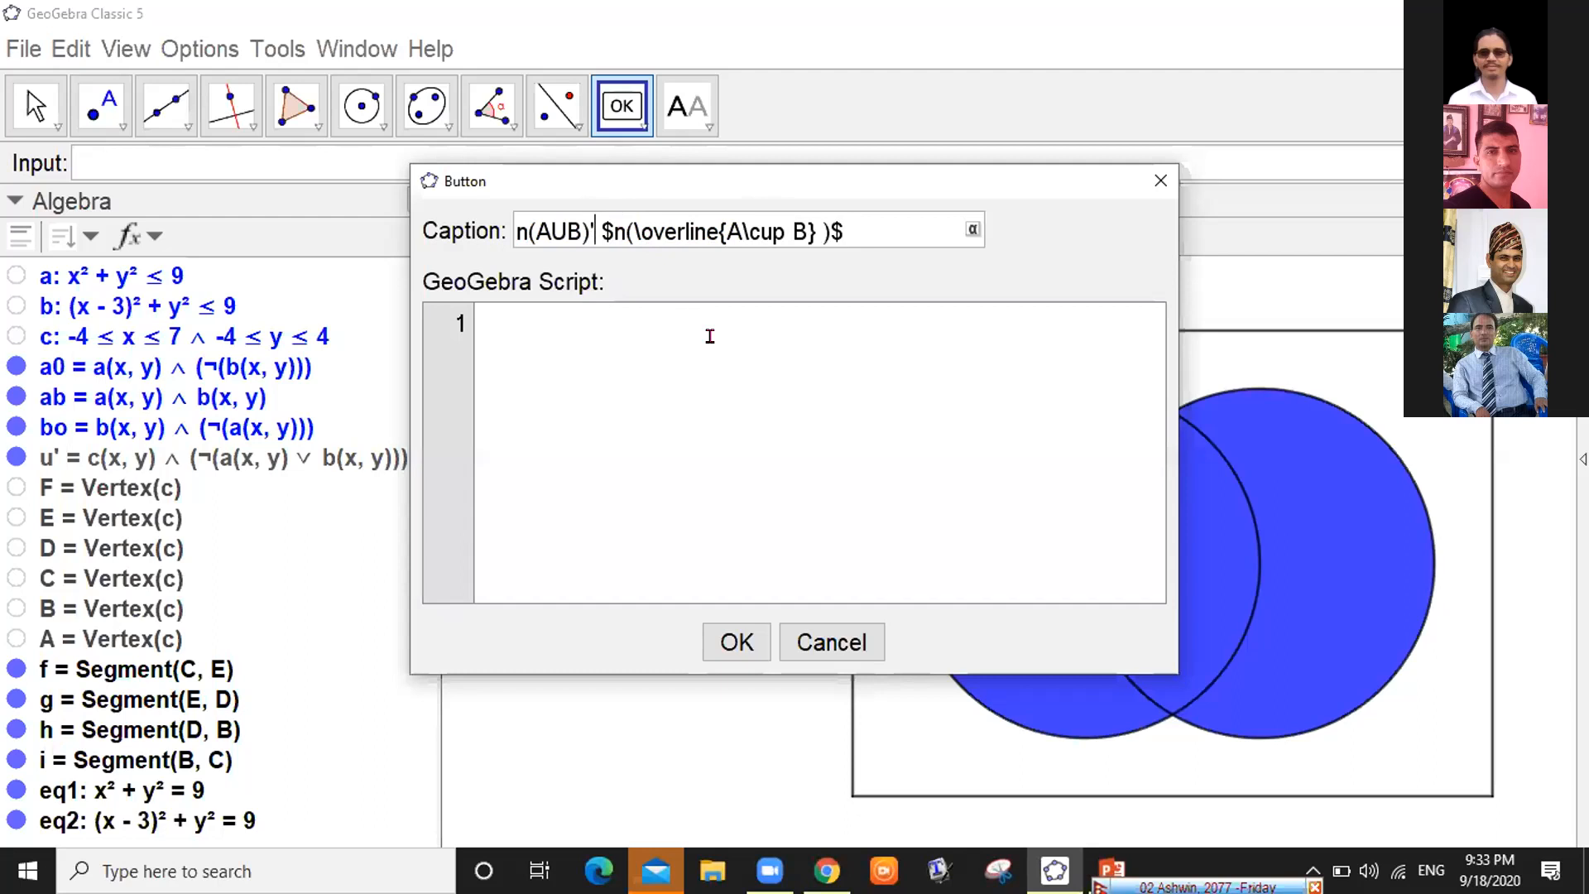
{"action": "key", "text": "BackSpace"}
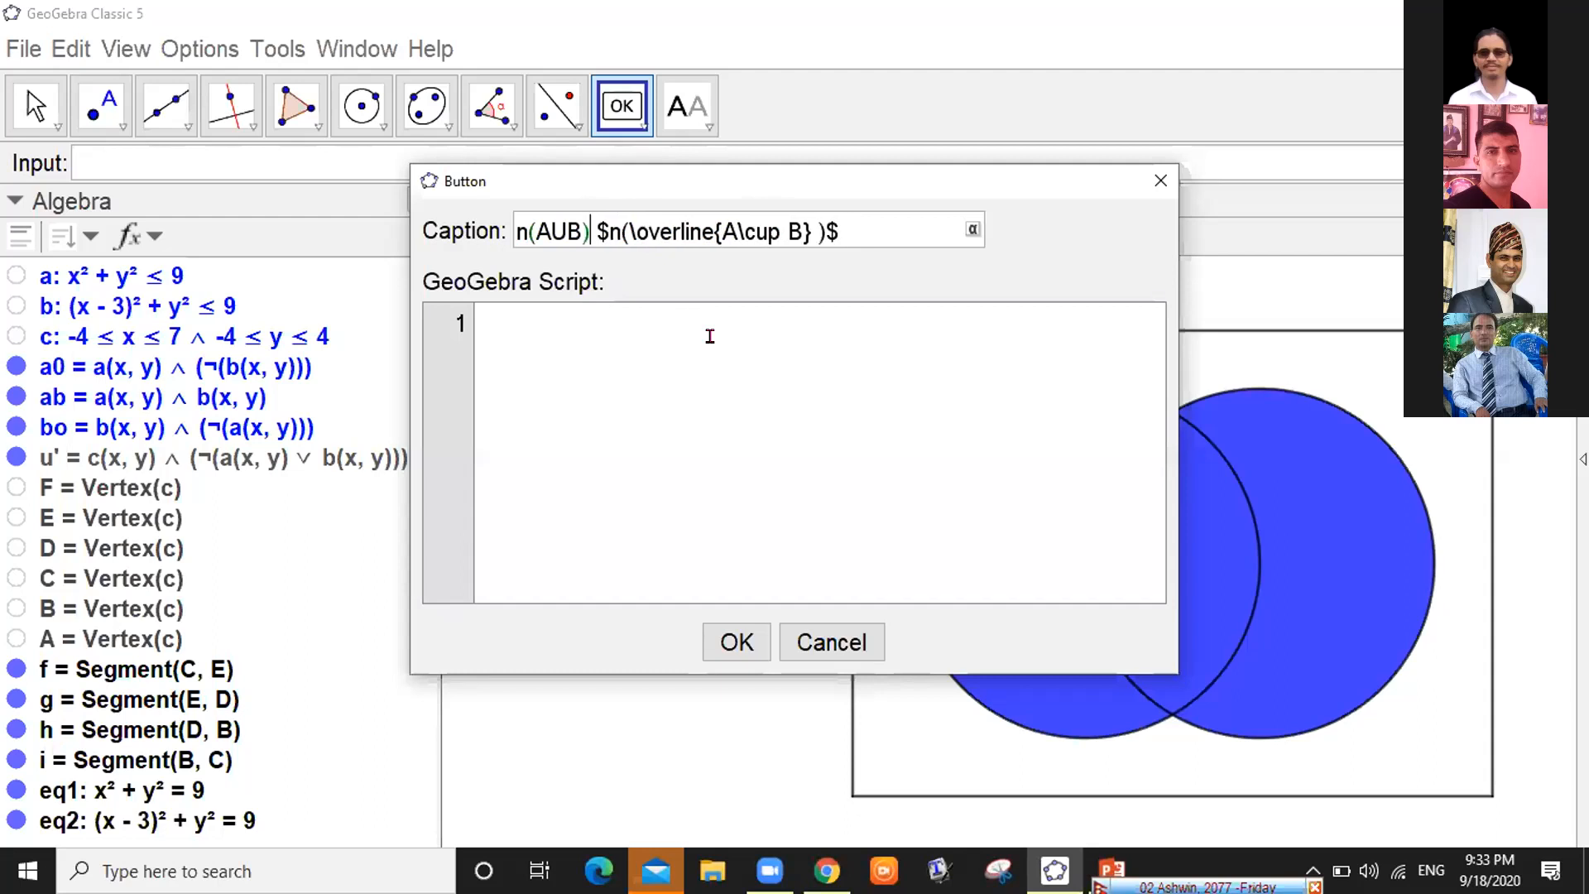
{"action": "key", "text": "BackSpace"}
{"action": "key", "text": "BackSpace"}
{"action": "key", "text": "BackSpace"}
{"action": "key", "text": "BackSpace"}
{"action": "key", "text": "BackSpace"}
{"action": "key", "text": "BackSpace"}
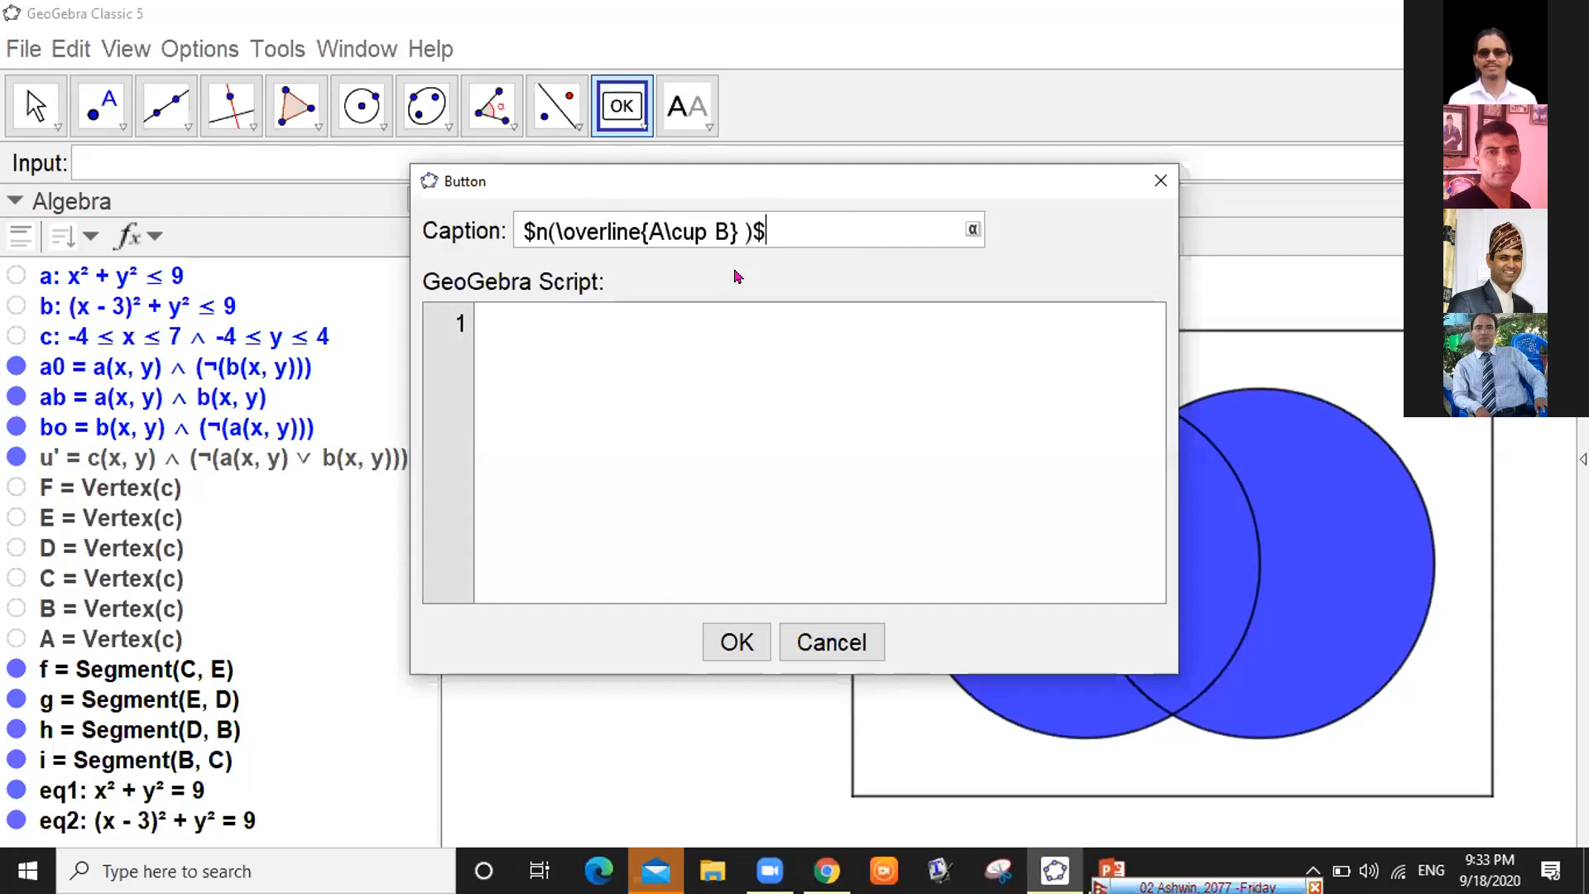
{"action": "left_click", "coordinate": [582, 322]}
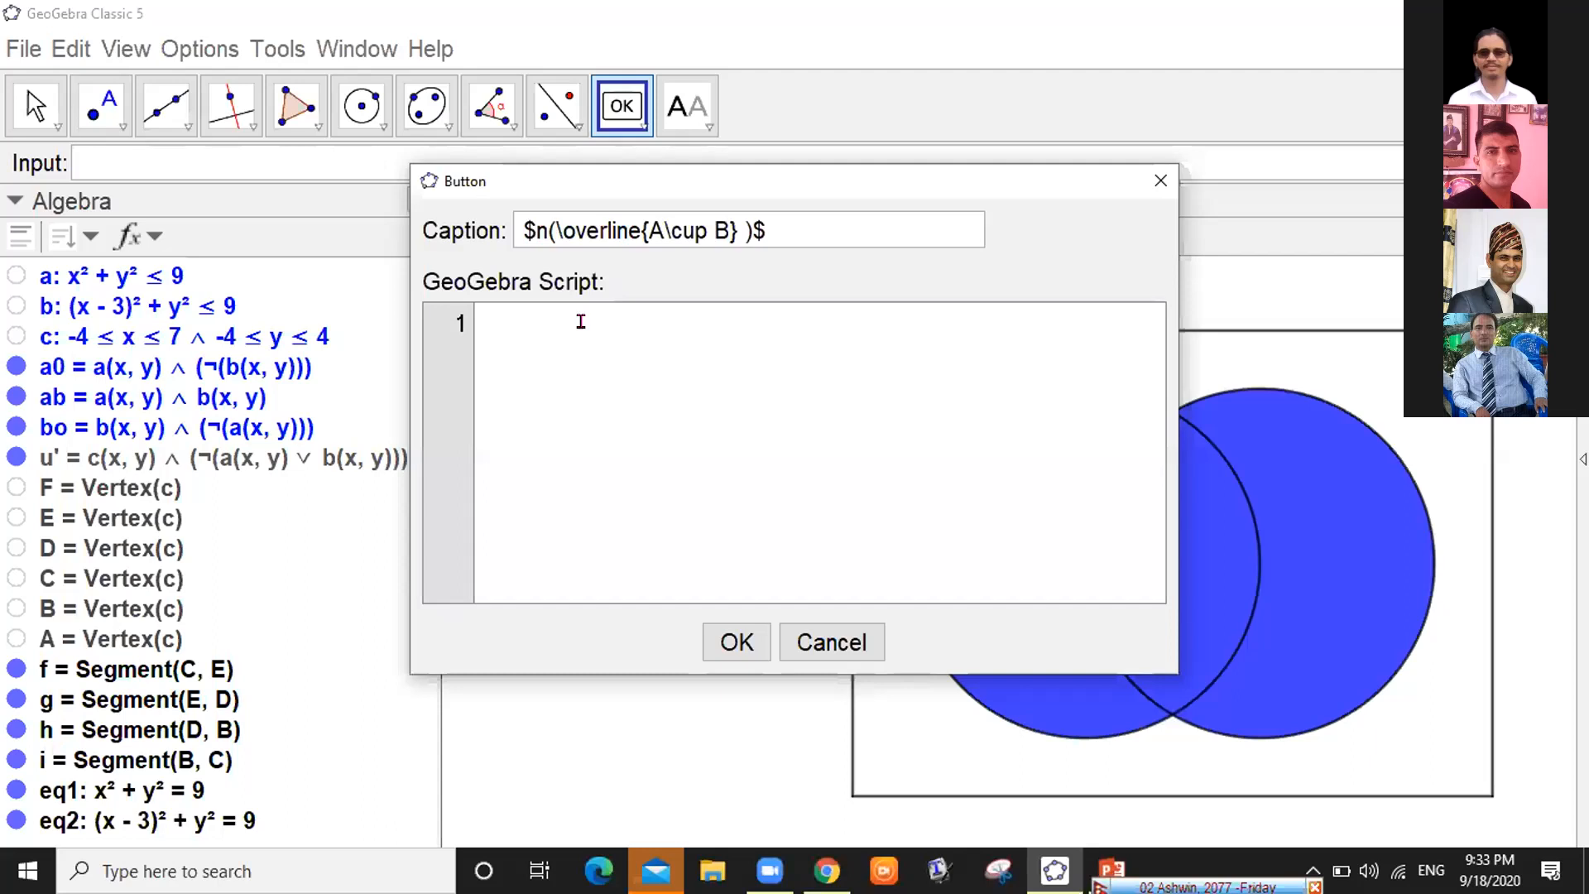
Paste the SetColor lines, making line 1 colour u' and line 2's colour white
{"action": "type", "text": "SetColor[bo,\"blue\"] SetColor[ab,\"blue\"] SetColor[a0,\"white\"] SetColor[u',\"white\"]"}
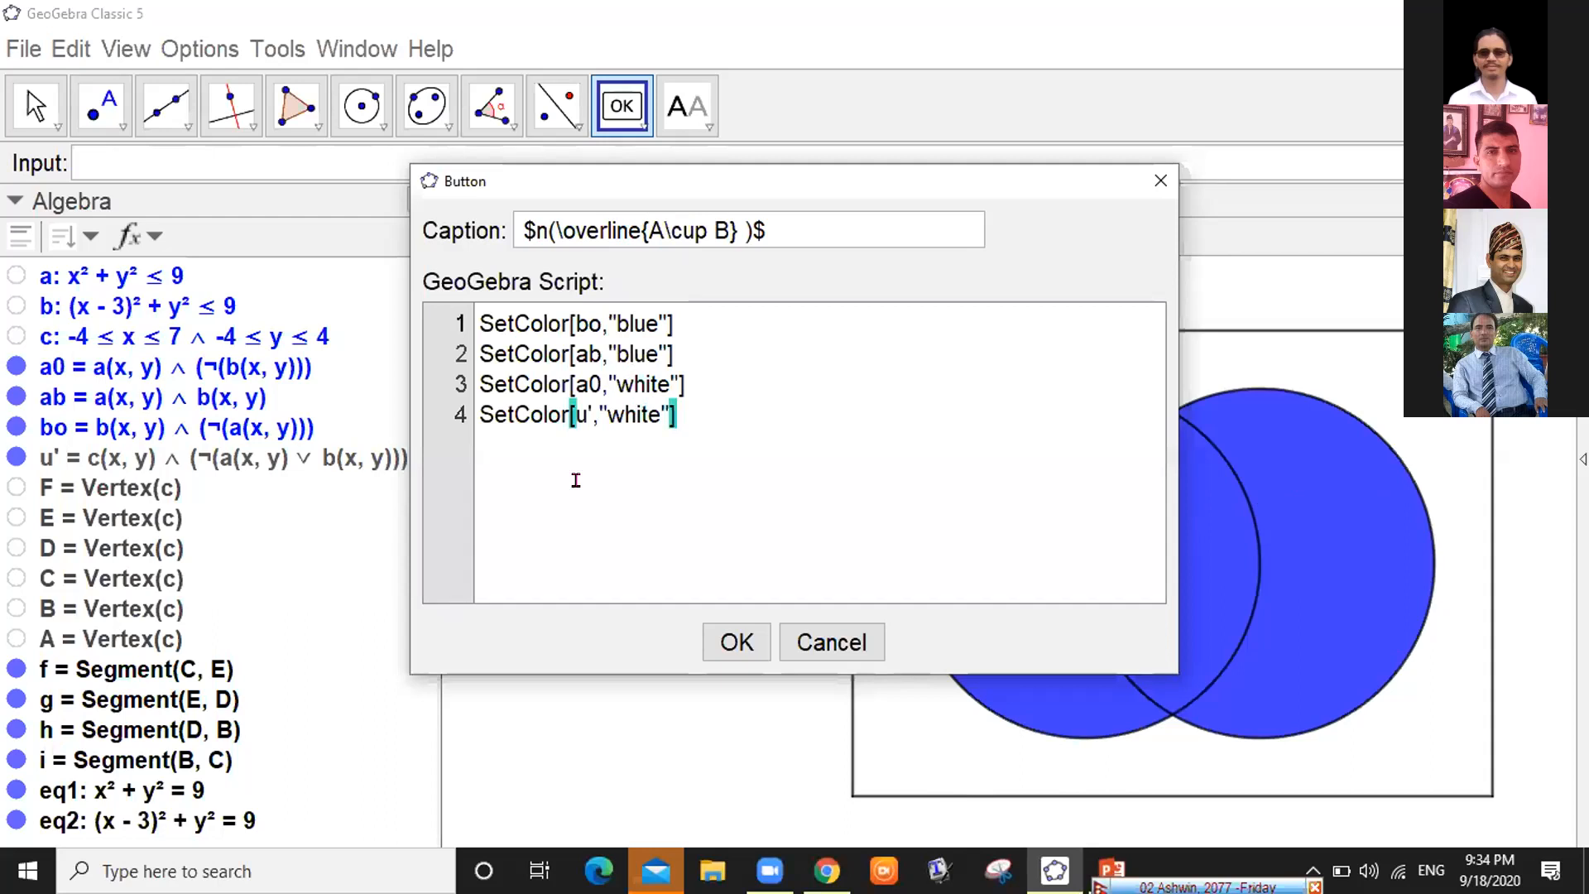
{"action": "key", "text": "BackSpace"}
{"action": "key", "text": "BackSpace"}
{"action": "type", "text": "u'"}
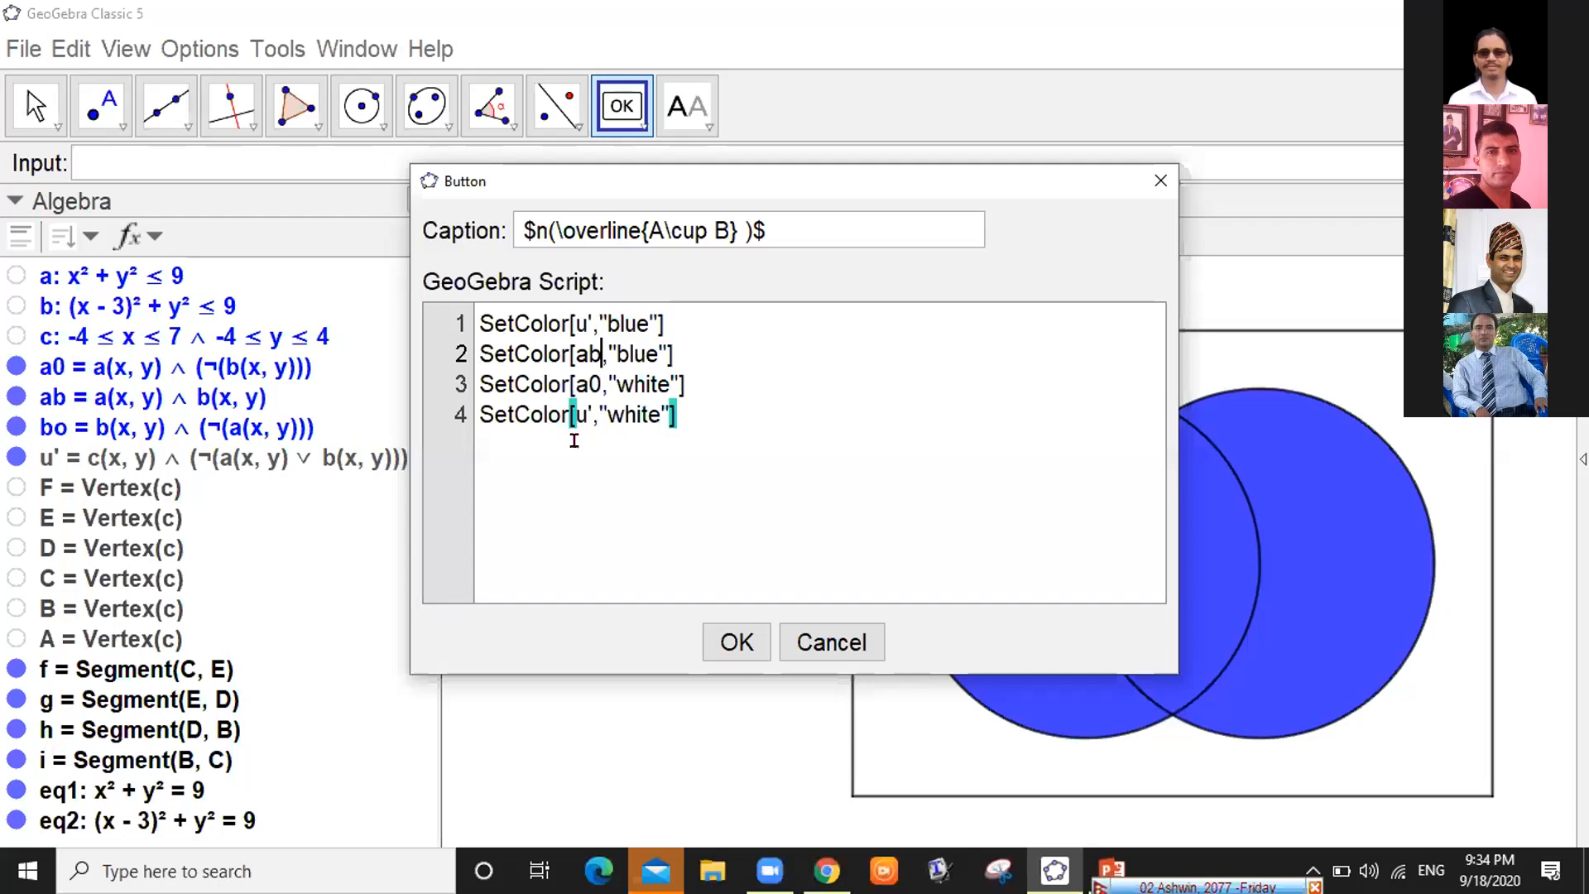
{"action": "key", "text": "Right"}
{"action": "key", "text": "Right"}
{"action": "key", "text": "Right"}
{"action": "key", "text": "Delete"}
{"action": "key", "text": "Delete"}
{"action": "key", "text": "Delete"}
{"action": "key", "text": "BackSpace"}
{"action": "type", "text": "white"}
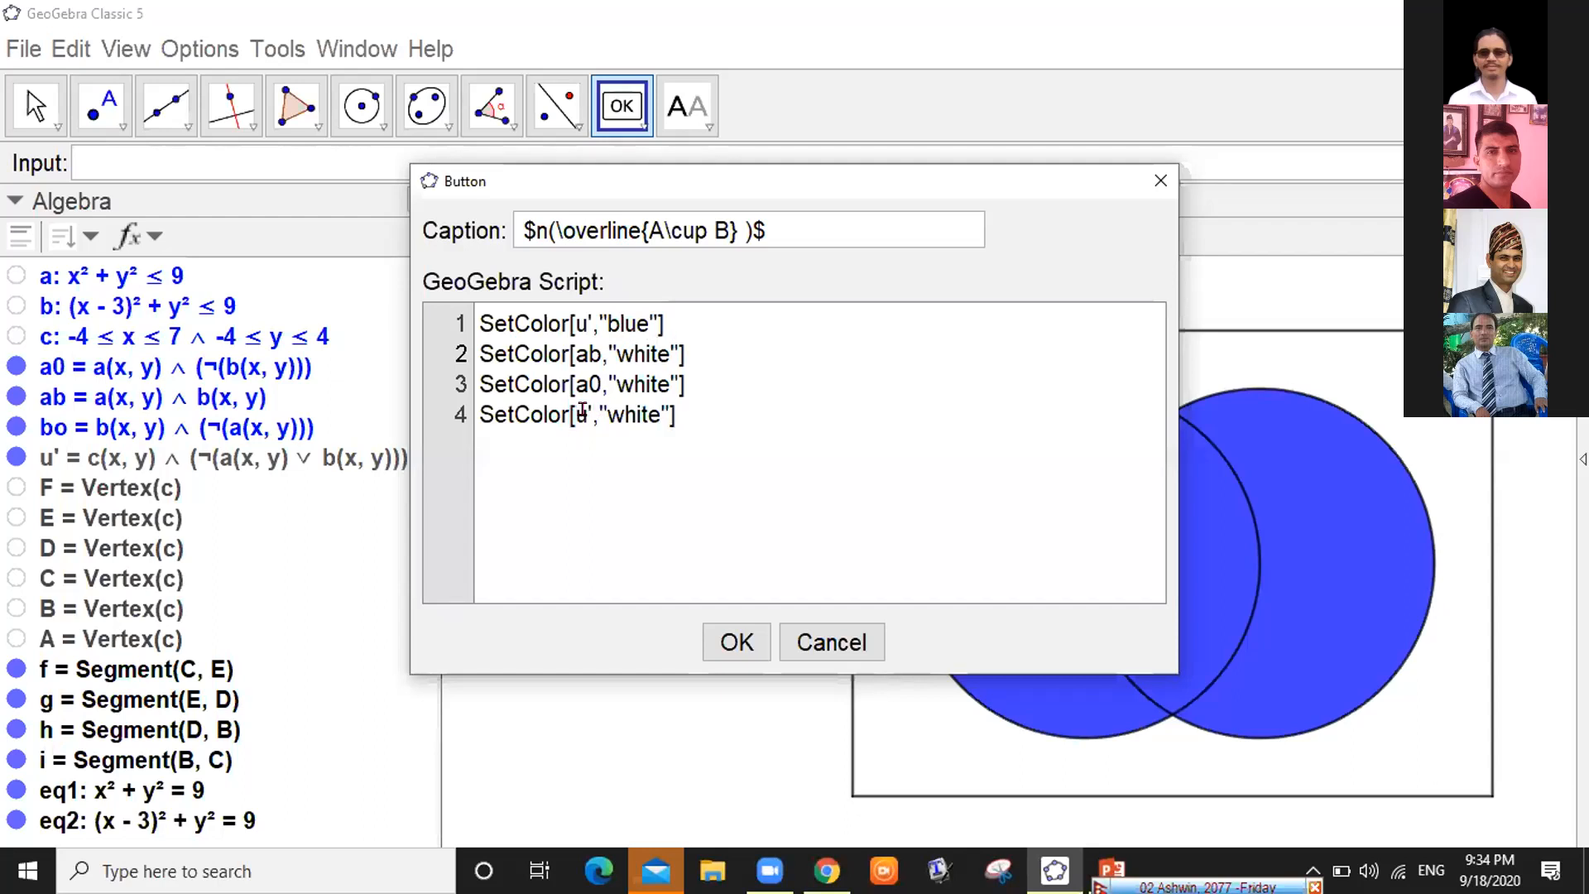
Change line 4's object to bo and create the complement button
{"action": "left_click", "coordinate": [583, 409]}
{"action": "key", "text": "BackSpace"}
{"action": "key", "text": "Delete"}
{"action": "type", "text": "bo"}
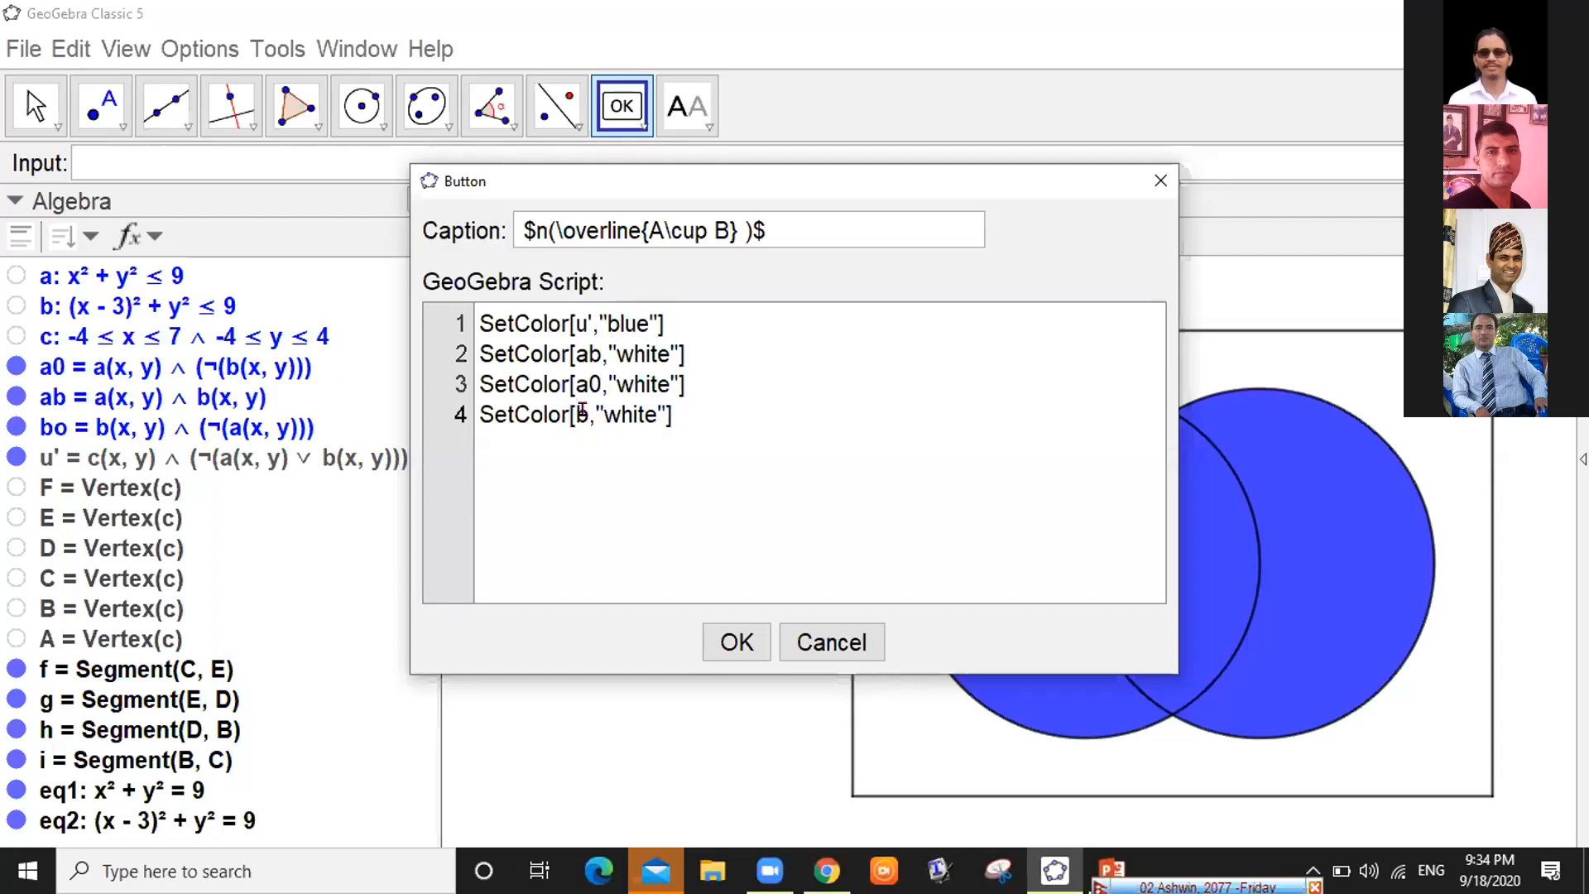
{"action": "left_click", "coordinate": [785, 426]}
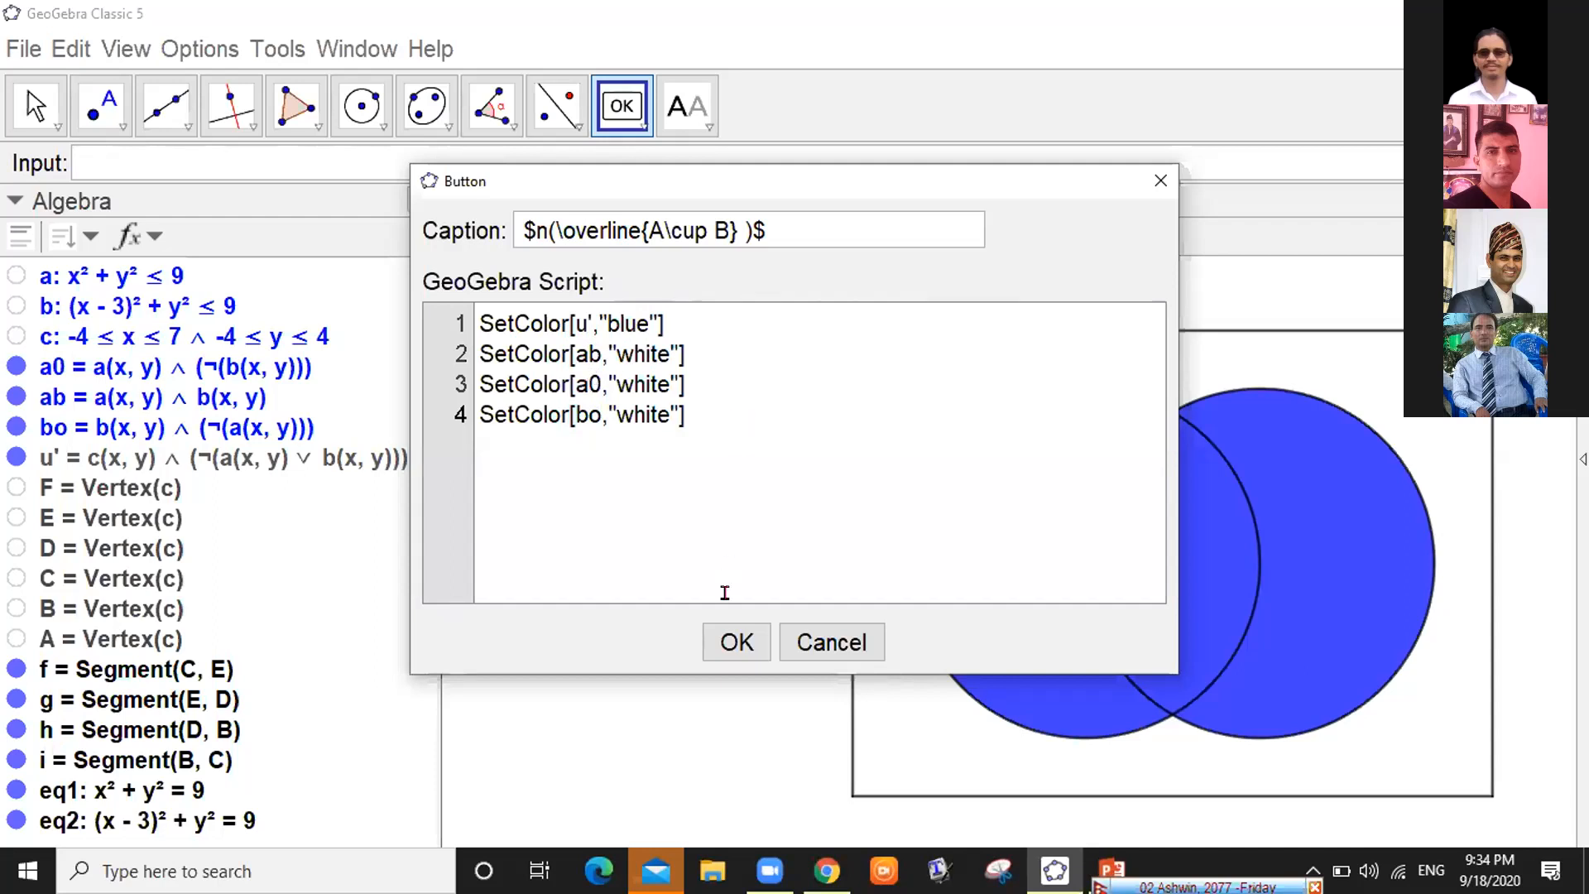
{"action": "key", "text": "Return"}
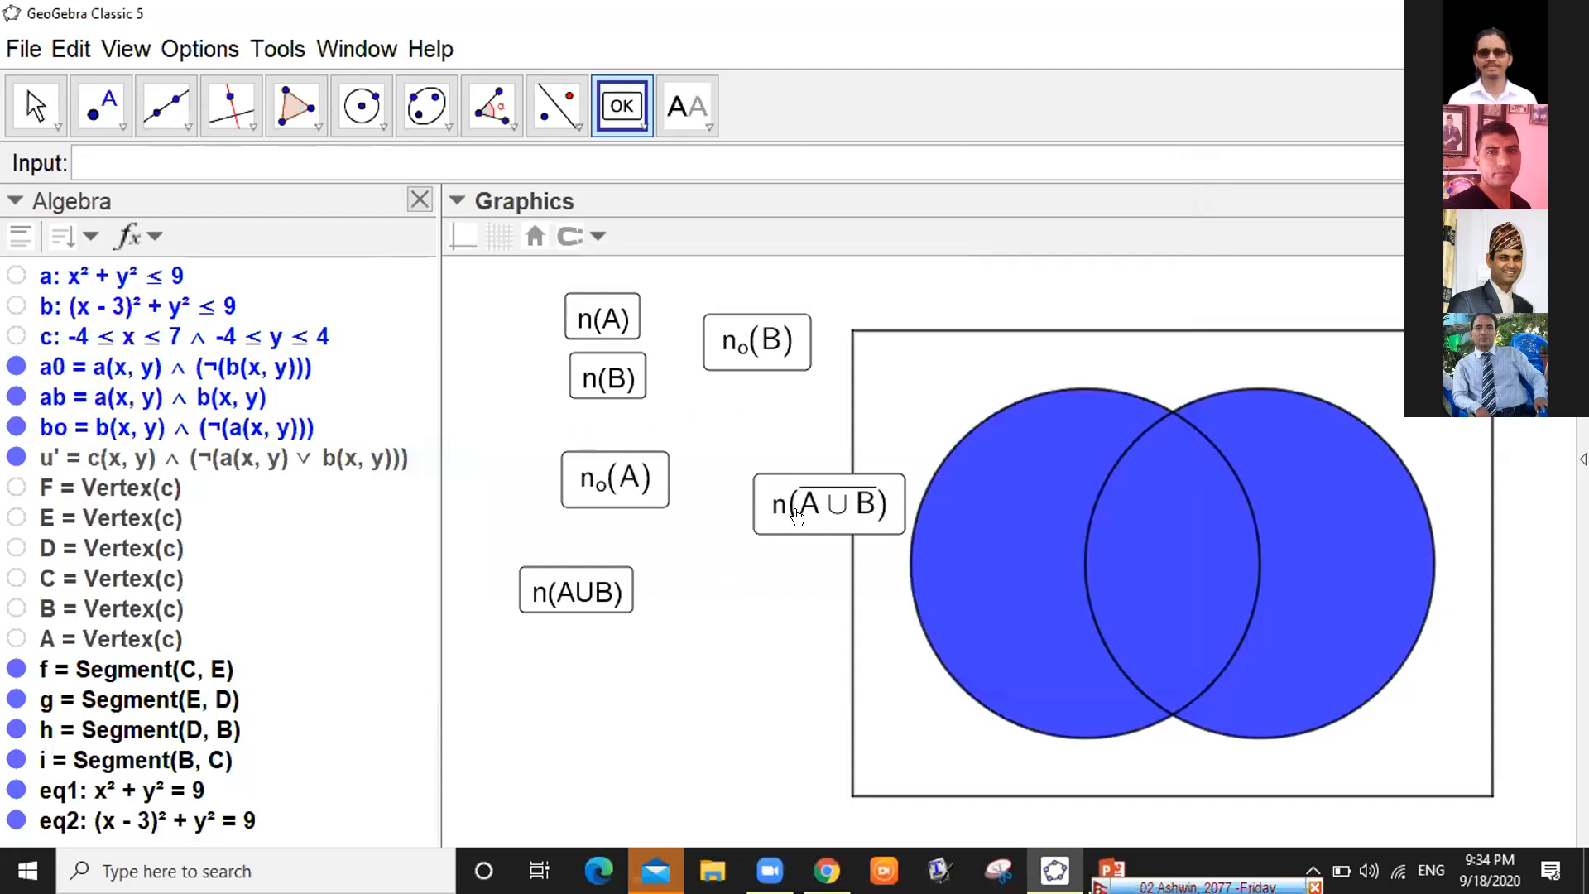
Test the complement, n(A) and n(B) buttons on the diagram
{"action": "key", "text": "Escape"}
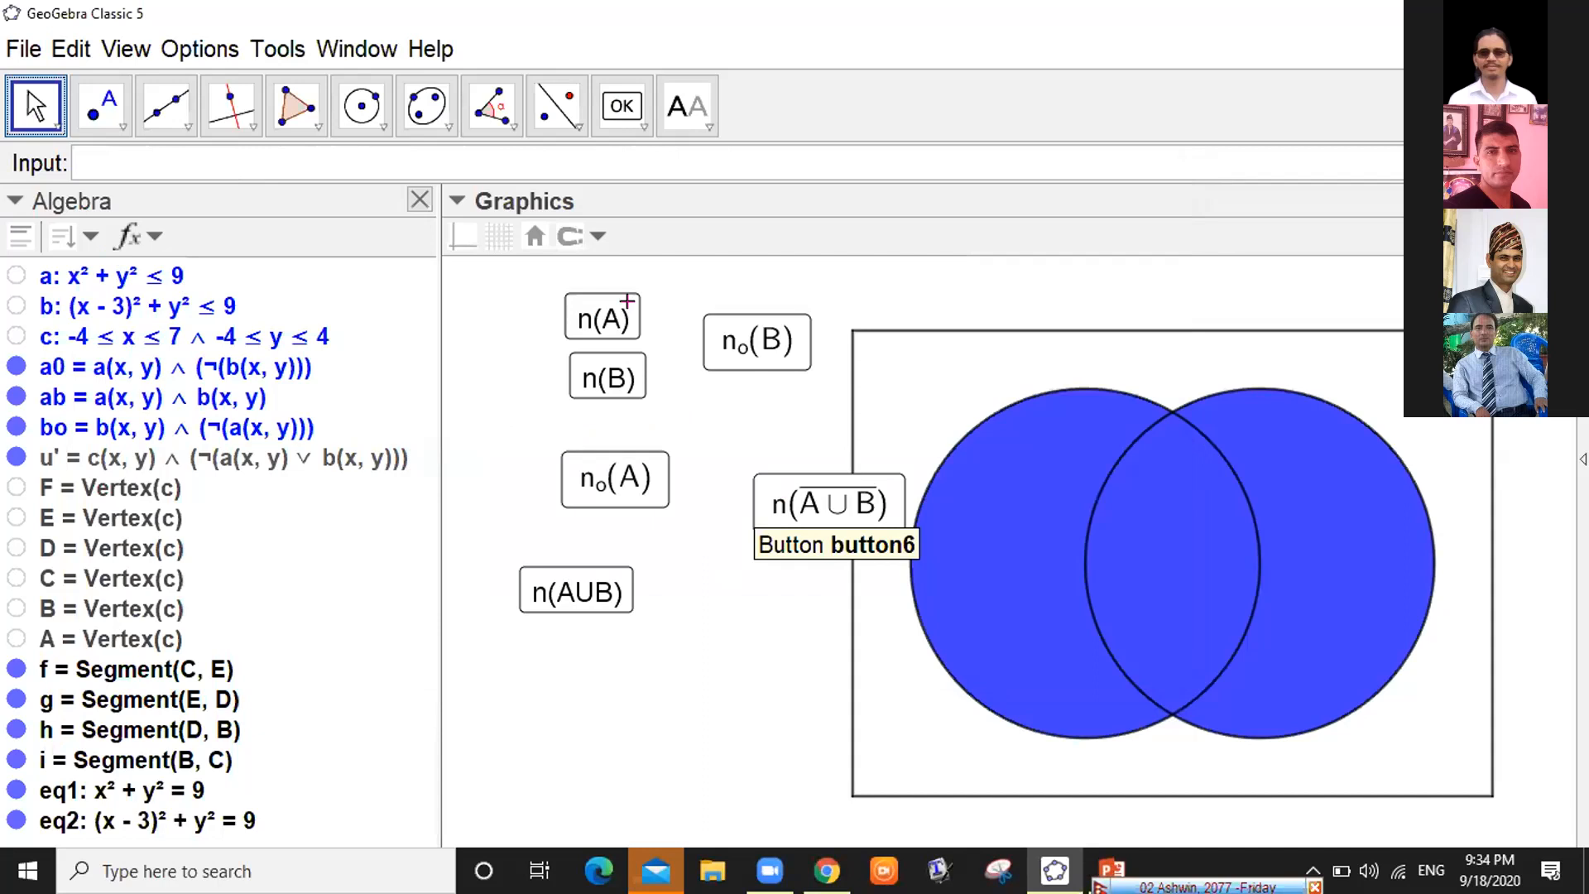
{"action": "left_click", "coordinate": [610, 386]}
{"action": "left_click", "coordinate": [606, 484]}
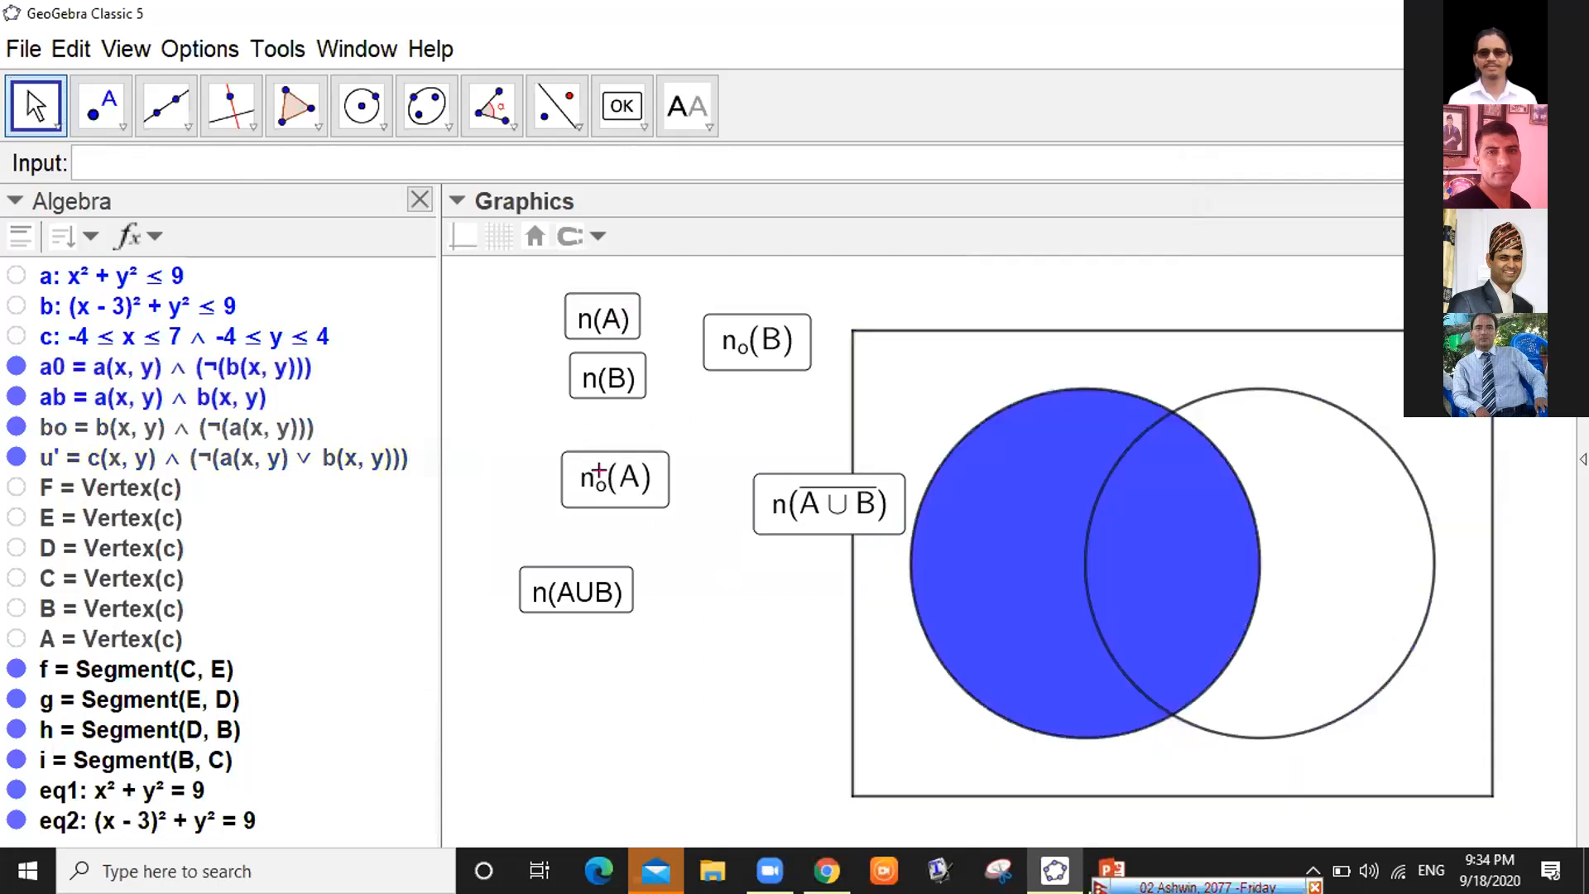
{"action": "left_click", "coordinate": [598, 479]}
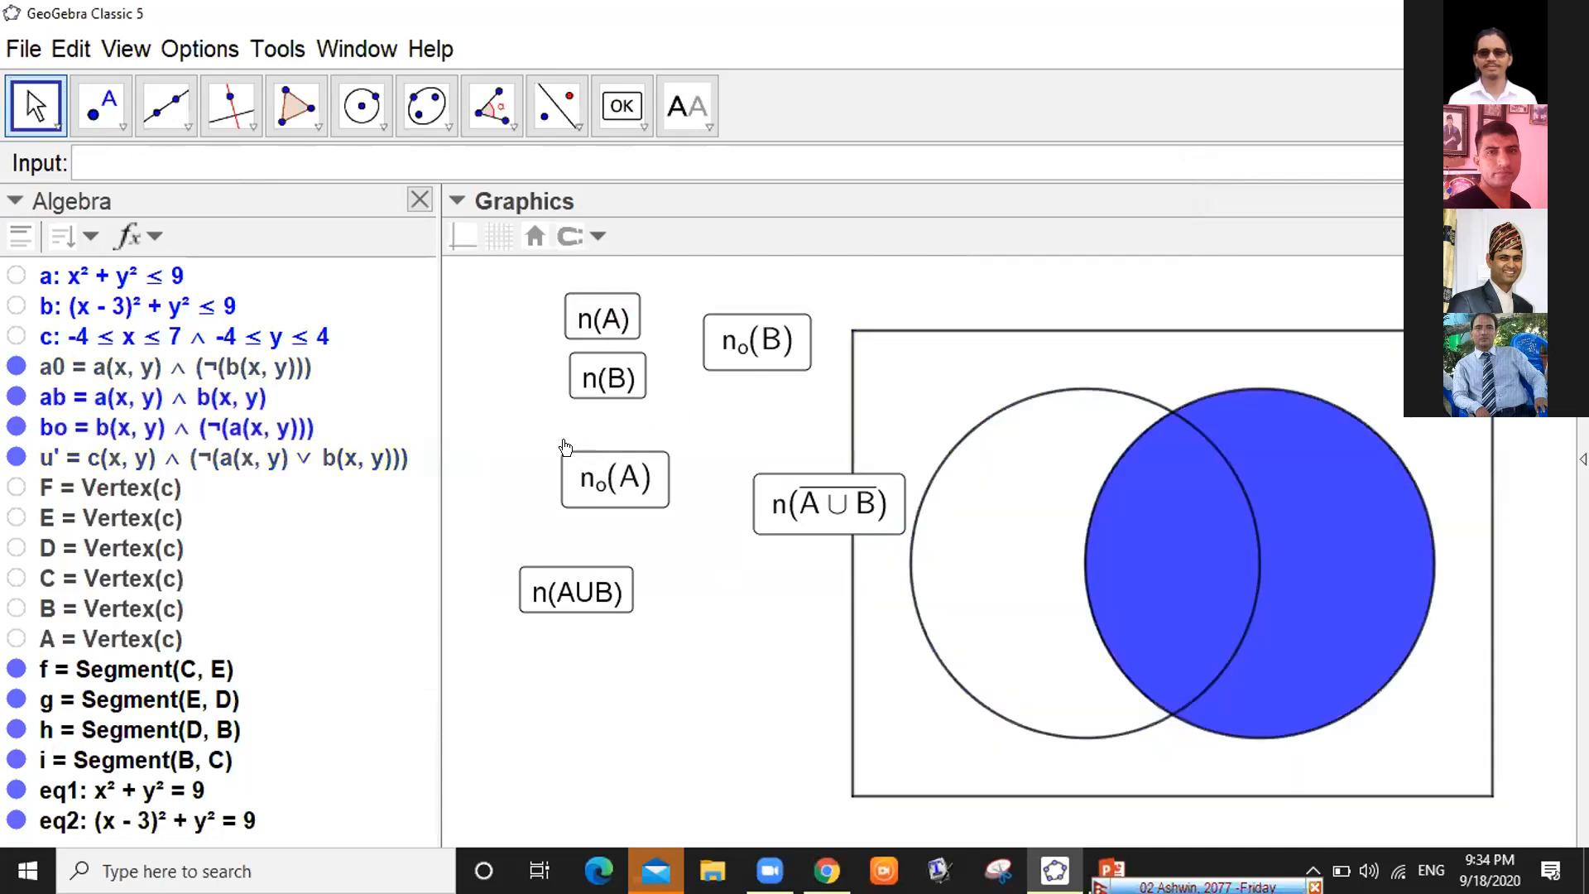
Drag the six region buttons into a compact group at the upper left
{"action": "left_click_drag", "start_coordinate": [565, 451], "coordinate": [521, 412]}
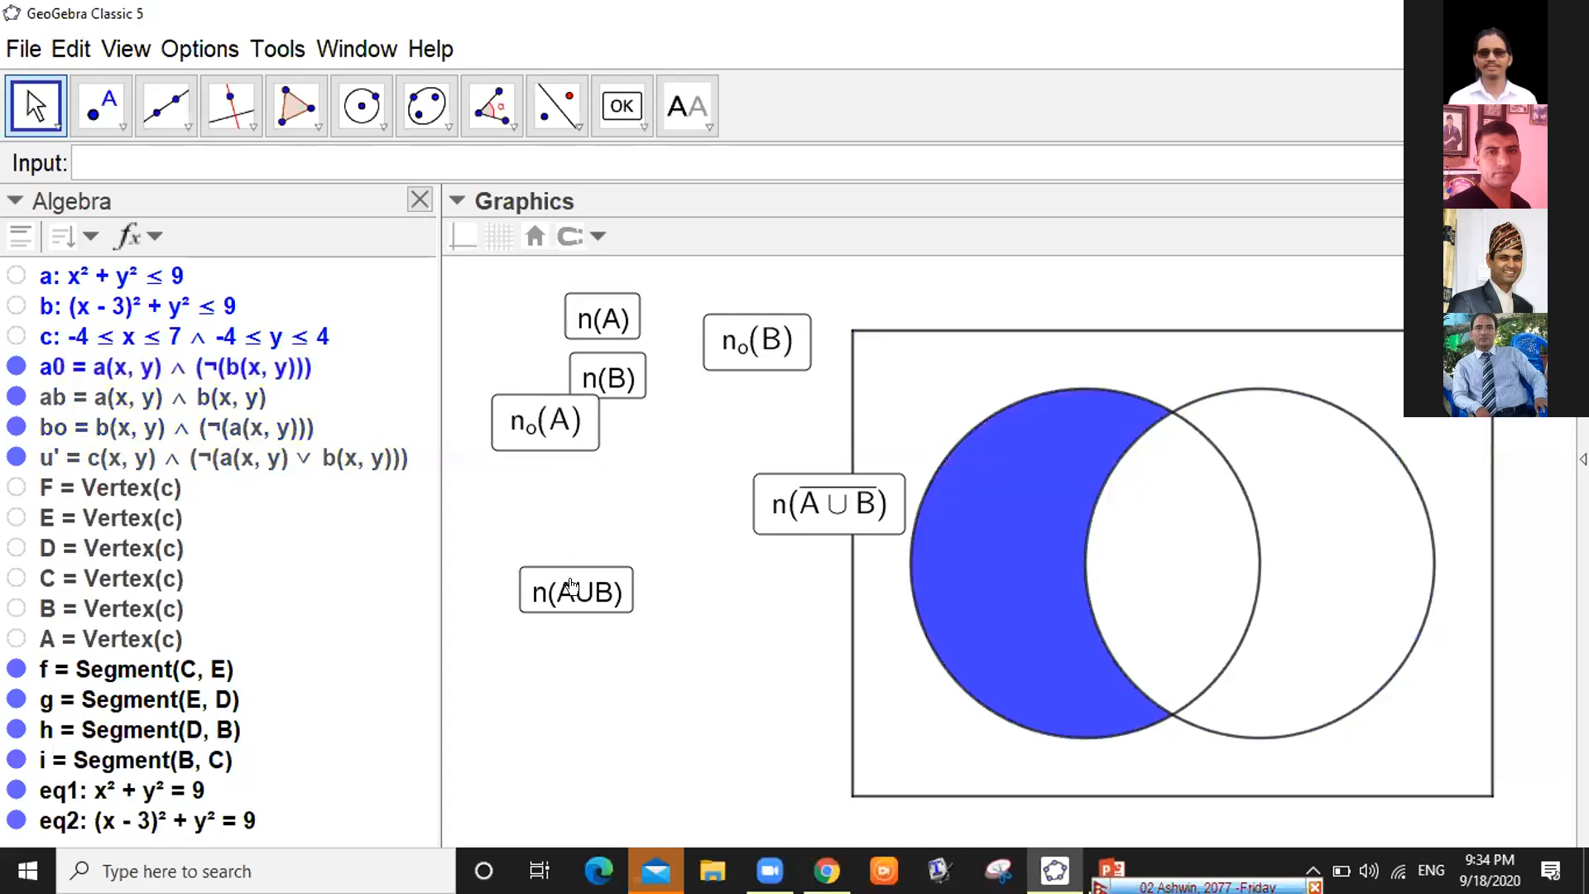
{"action": "left_click_drag", "start_coordinate": [572, 591], "coordinate": [529, 484]}
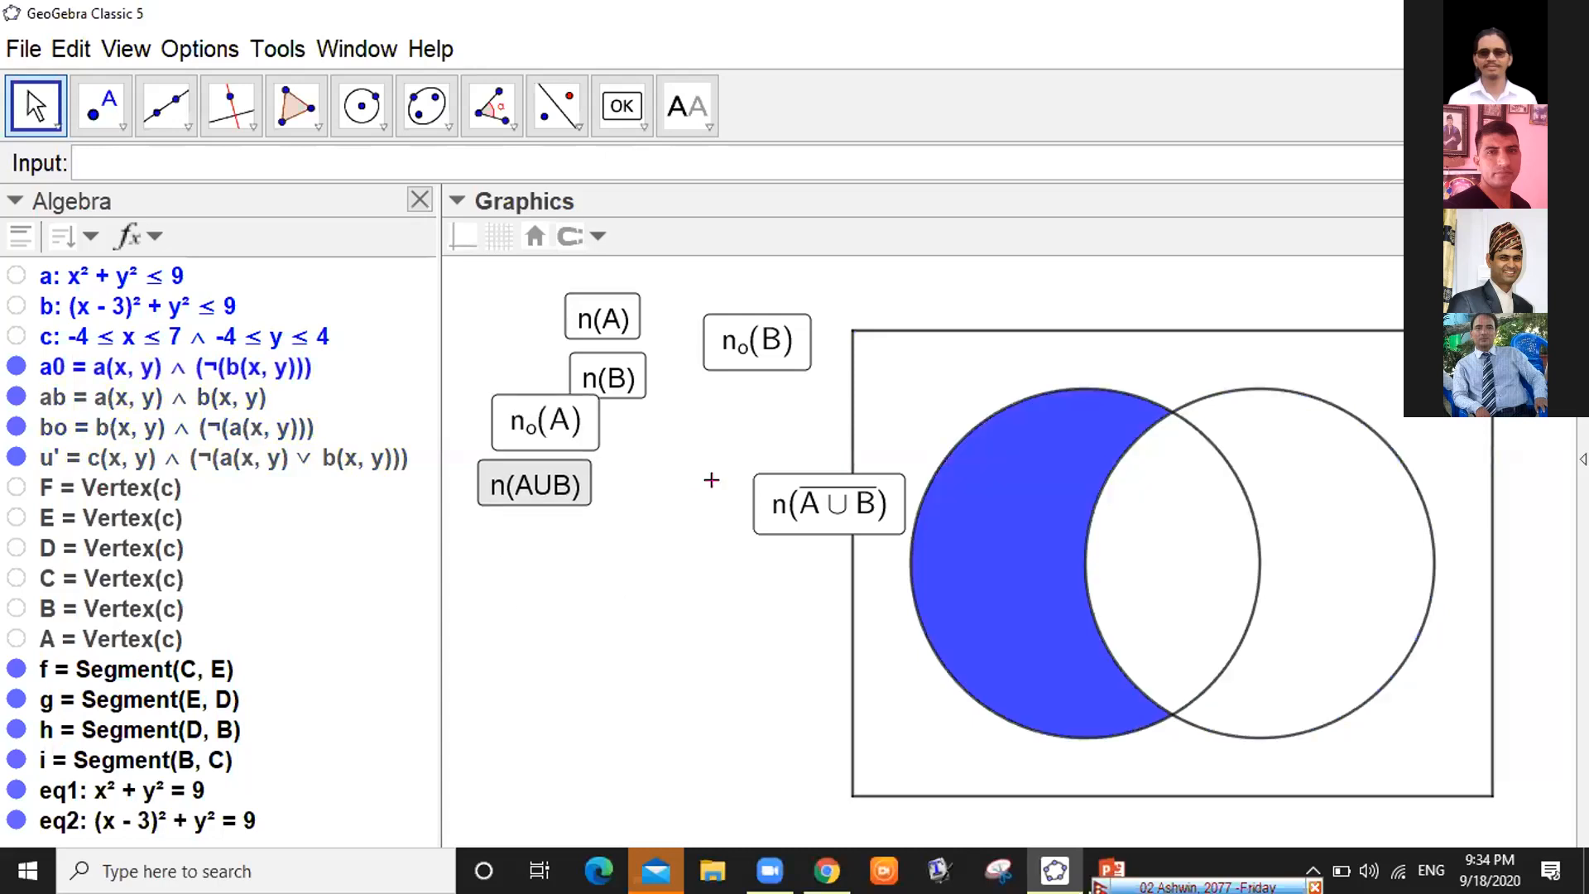
{"action": "left_click_drag", "start_coordinate": [800, 502], "coordinate": [661, 433]}
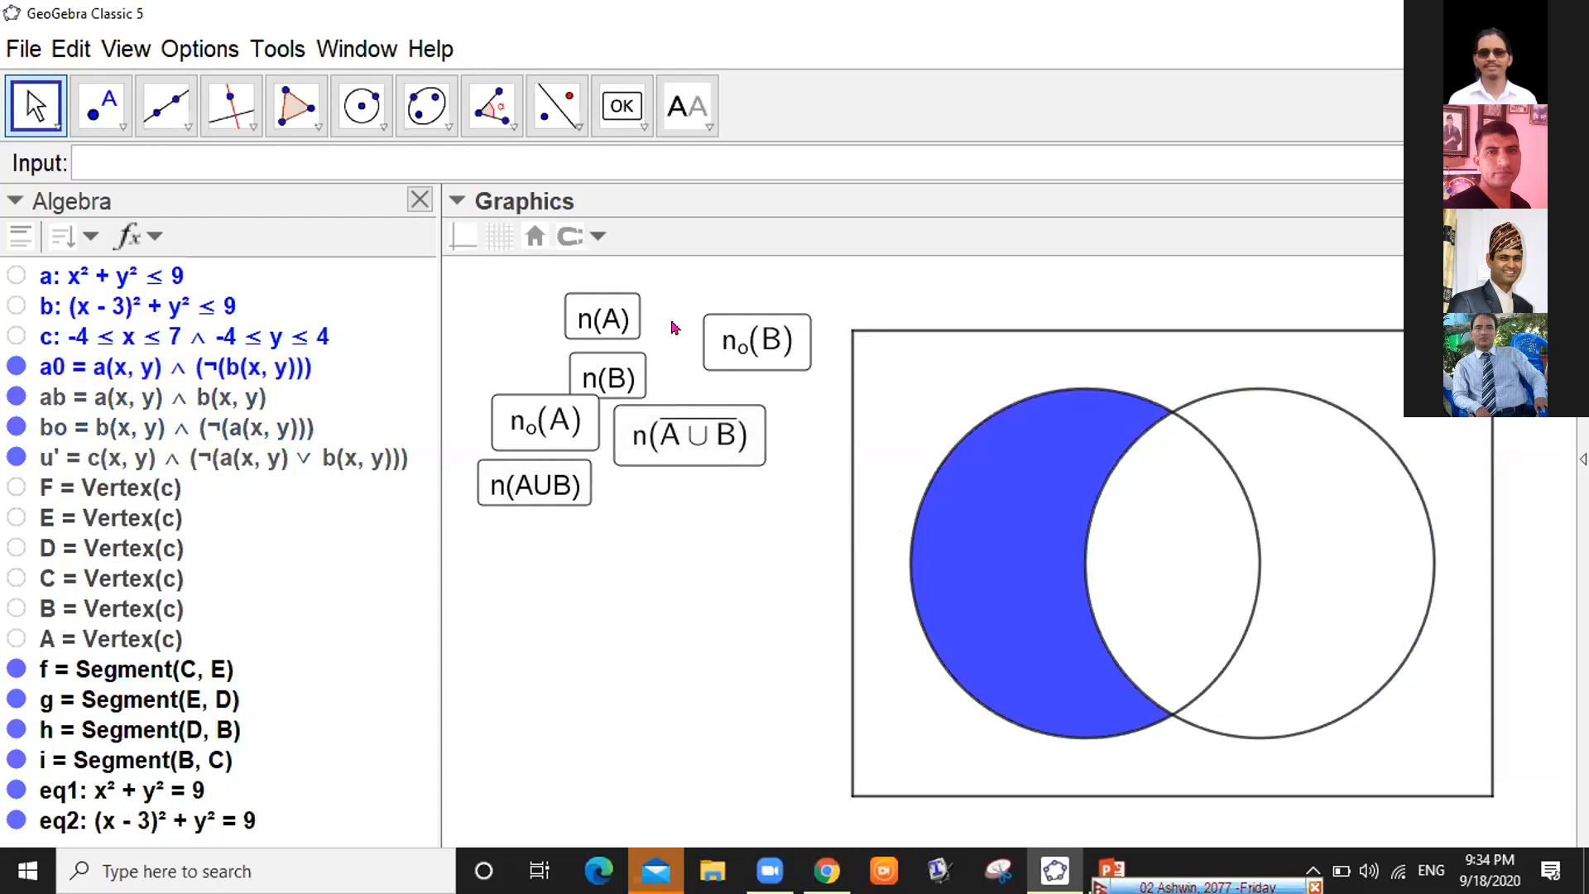
{"action": "left_click", "coordinate": [723, 338]}
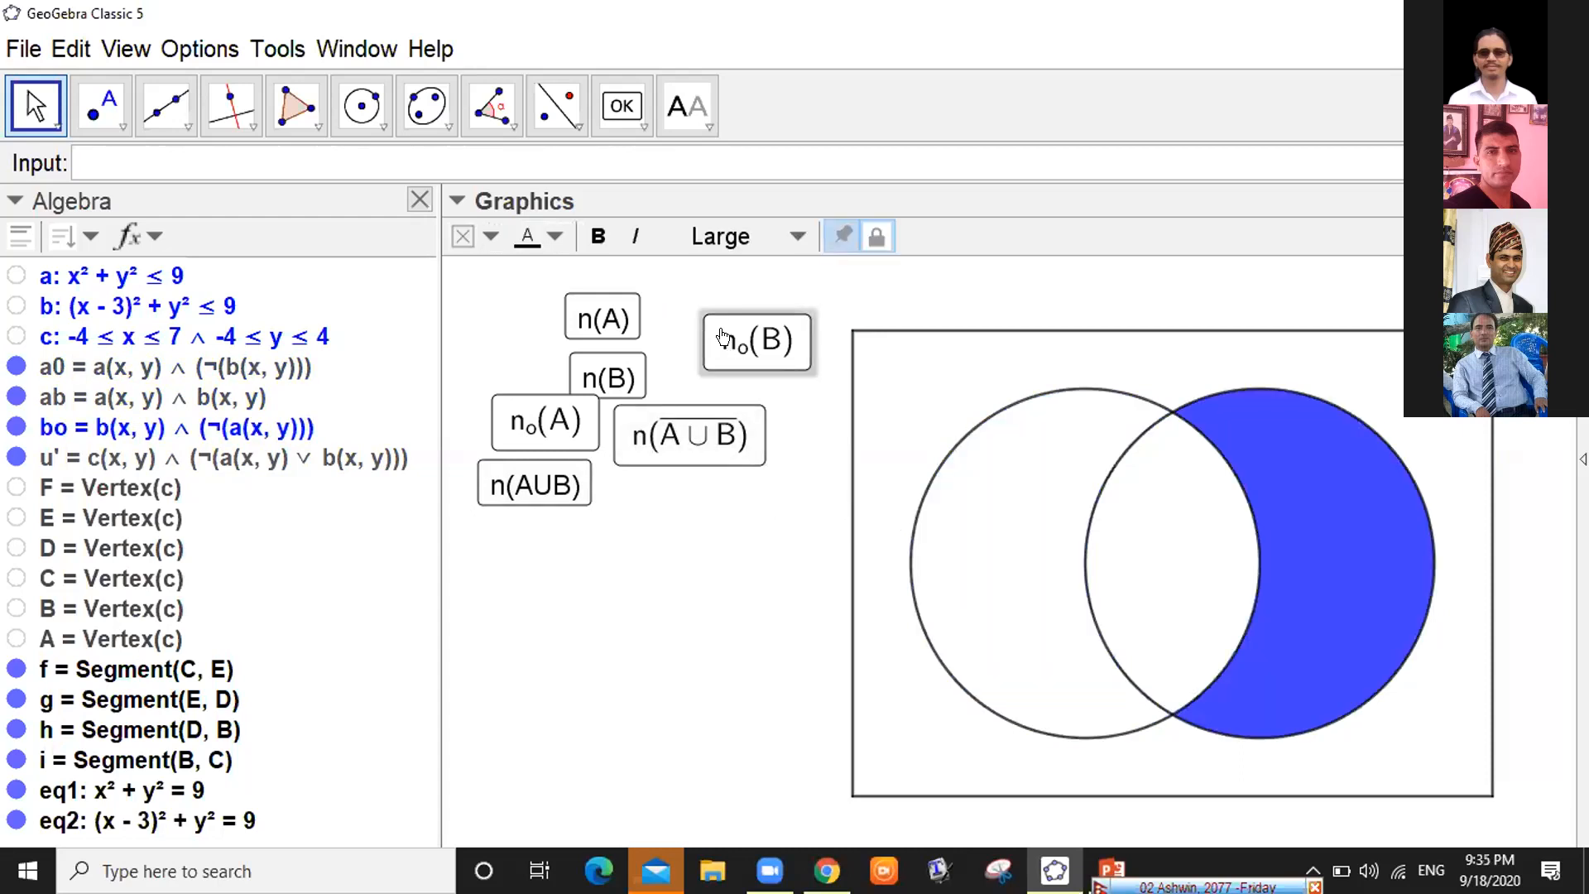
{"action": "left_click_drag", "start_coordinate": [721, 331], "coordinate": [675, 308]}
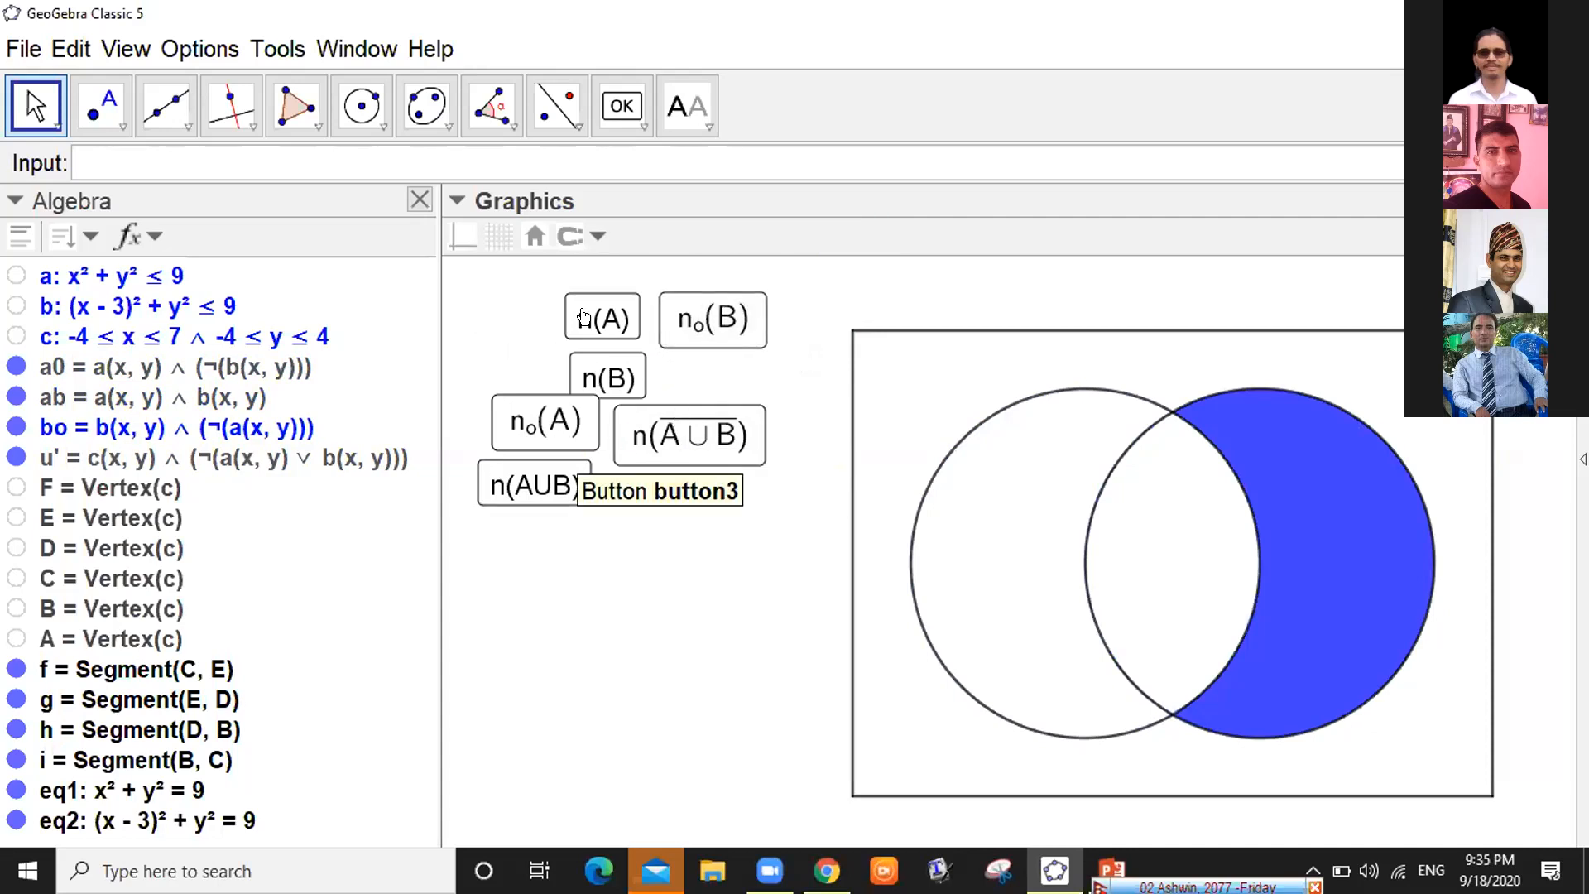
{"action": "left_click_drag", "start_coordinate": [607, 377], "coordinate": [530, 353]}
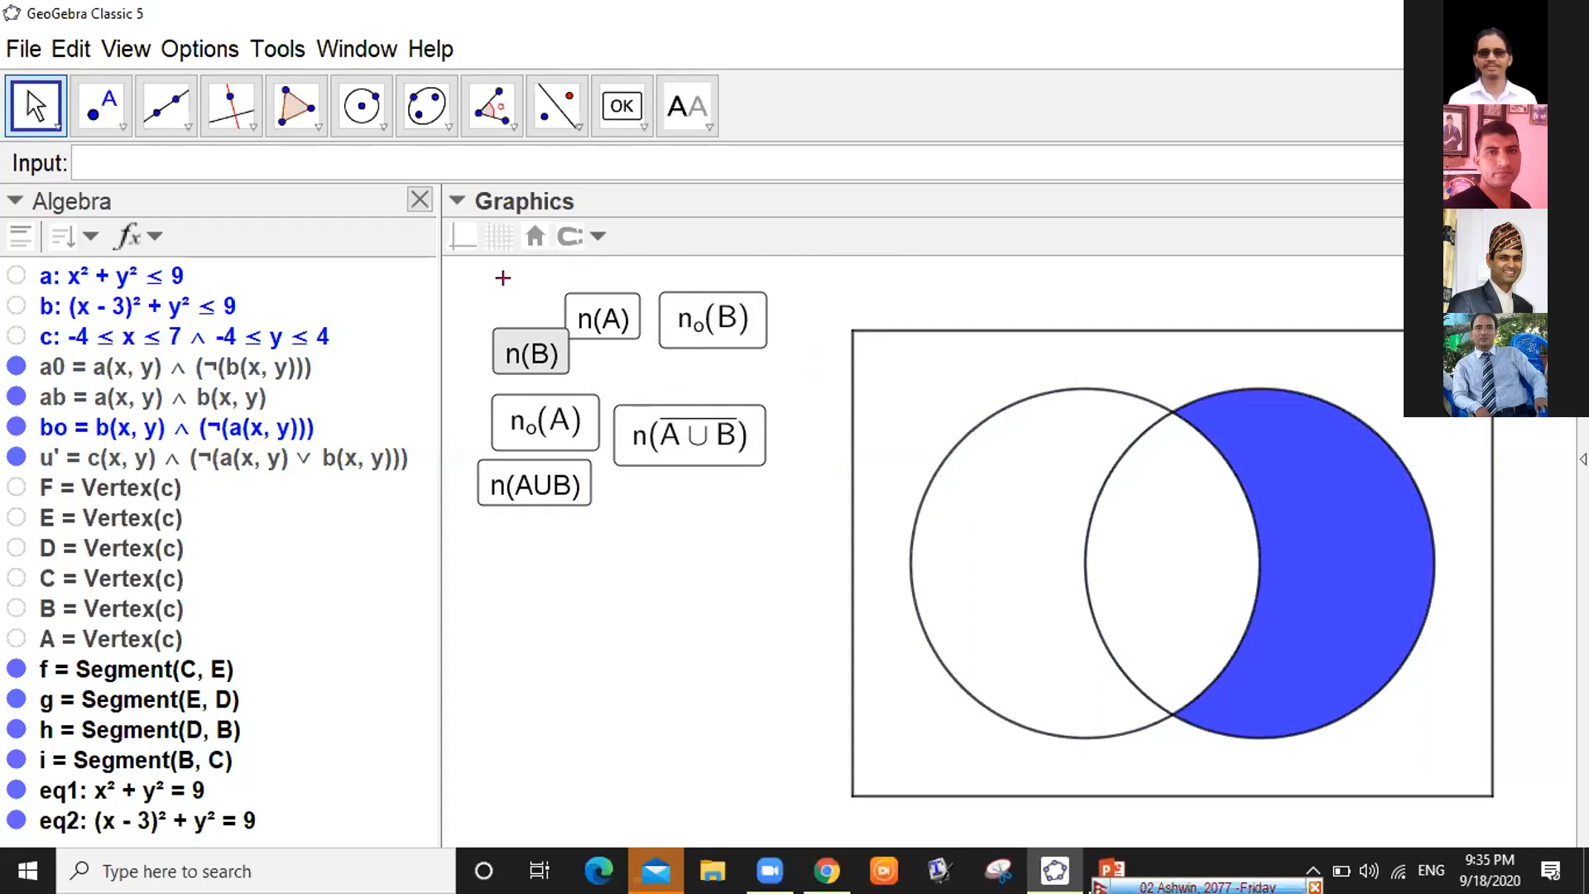
{"action": "left_click_drag", "start_coordinate": [667, 326], "coordinate": [585, 300]}
{"action": "left_click_drag", "start_coordinate": [659, 426], "coordinate": [597, 335]}
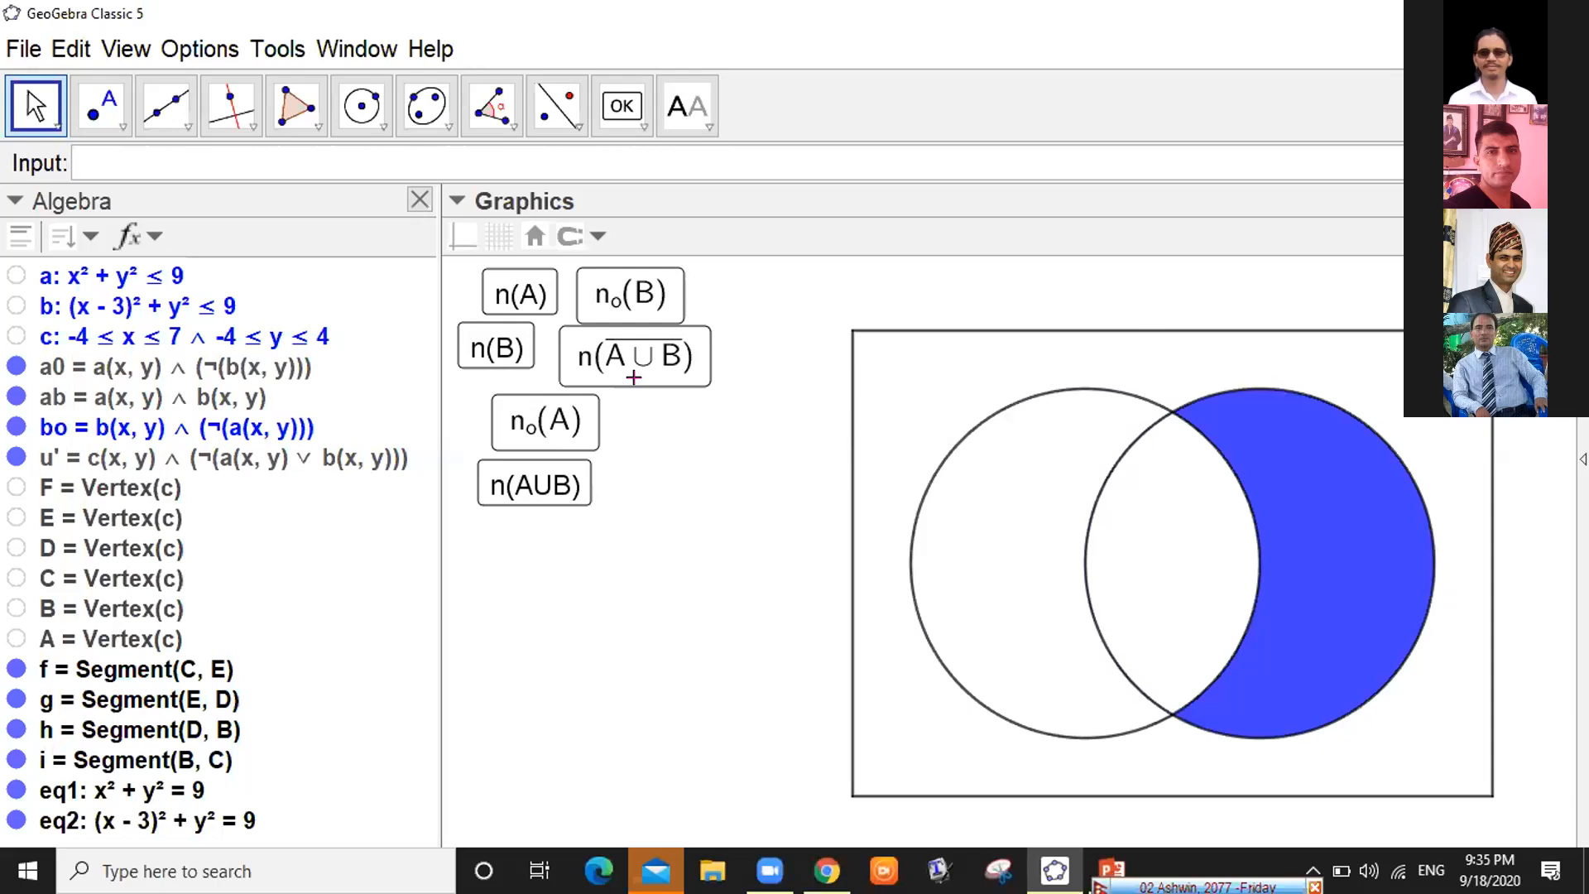
Shade only the area outside both circles with the complement button, then select circle eq2
{"action": "left_click", "coordinate": [677, 363]}
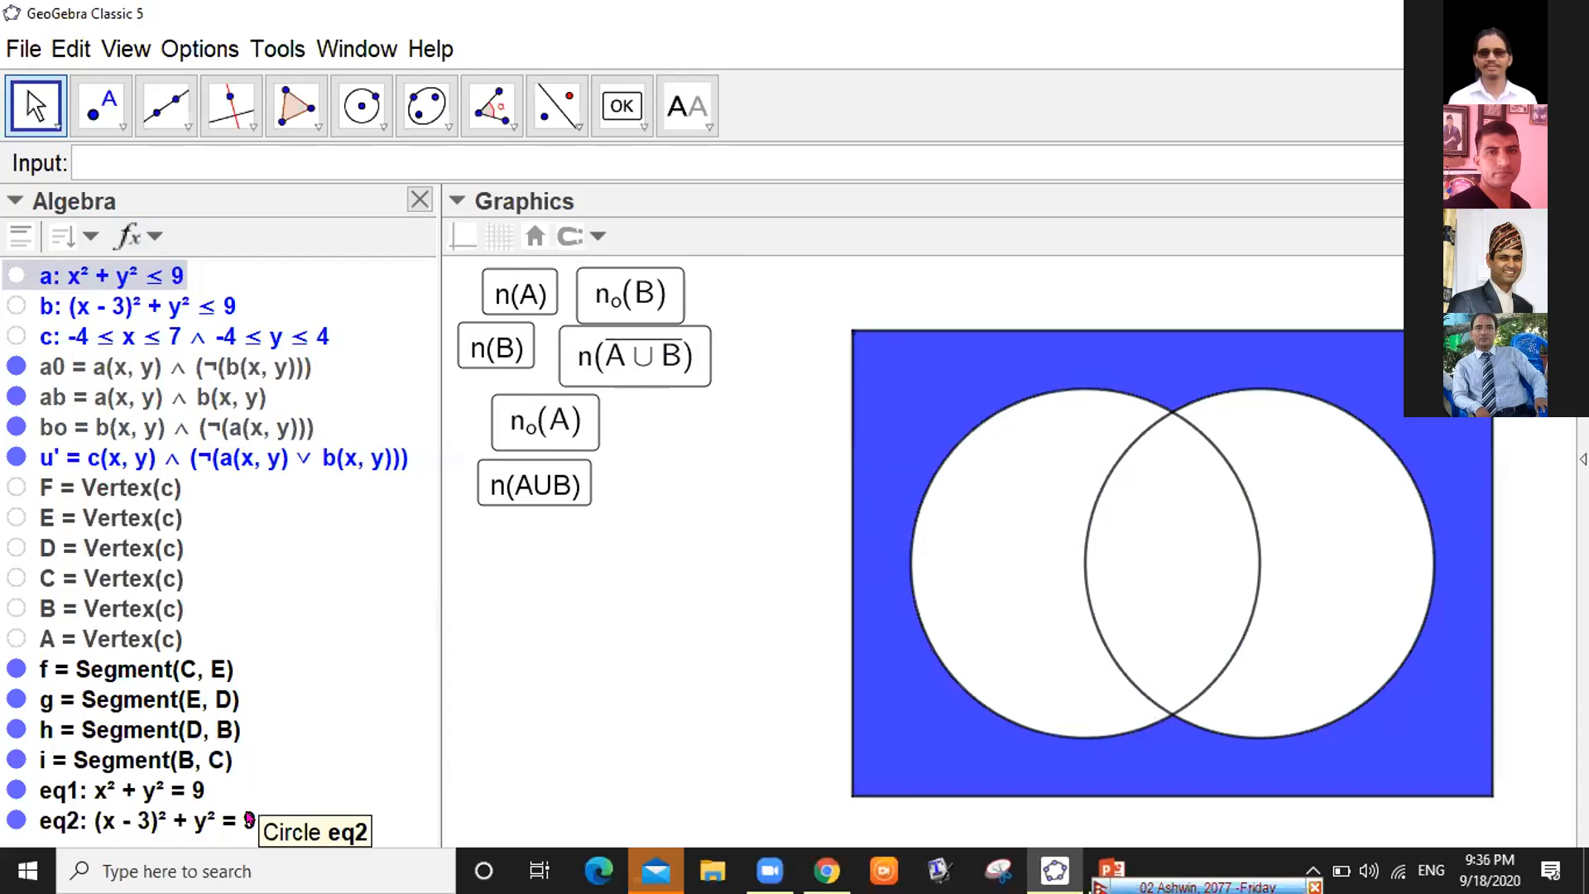
{"action": "left_click", "coordinate": [228, 818]}
{"action": "right_click", "coordinate": [229, 818]}
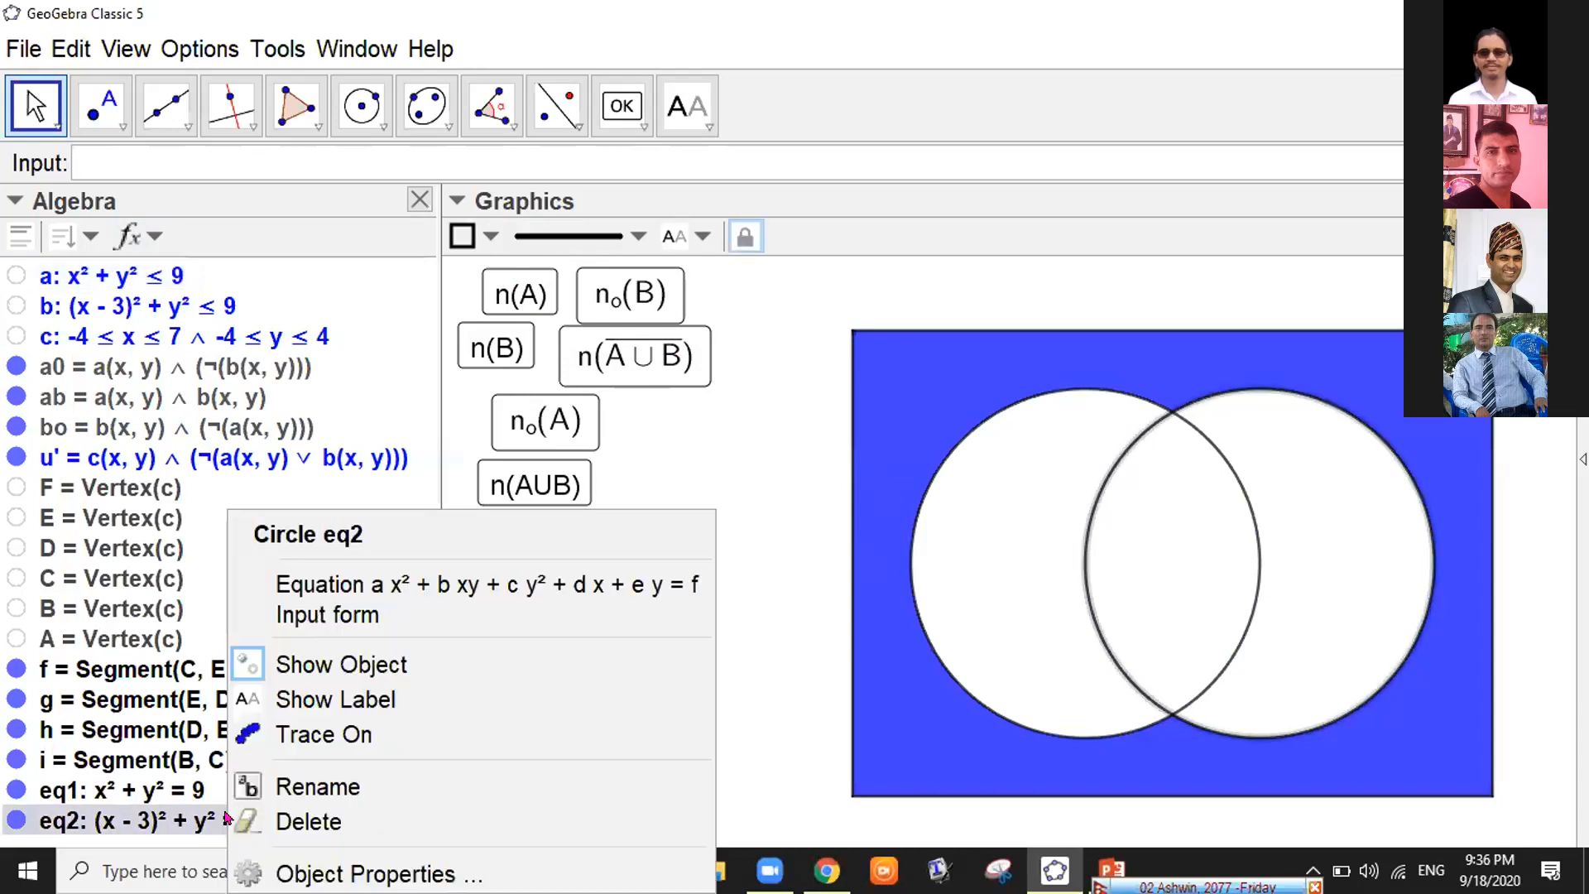
{"action": "left_click", "coordinate": [365, 874]}
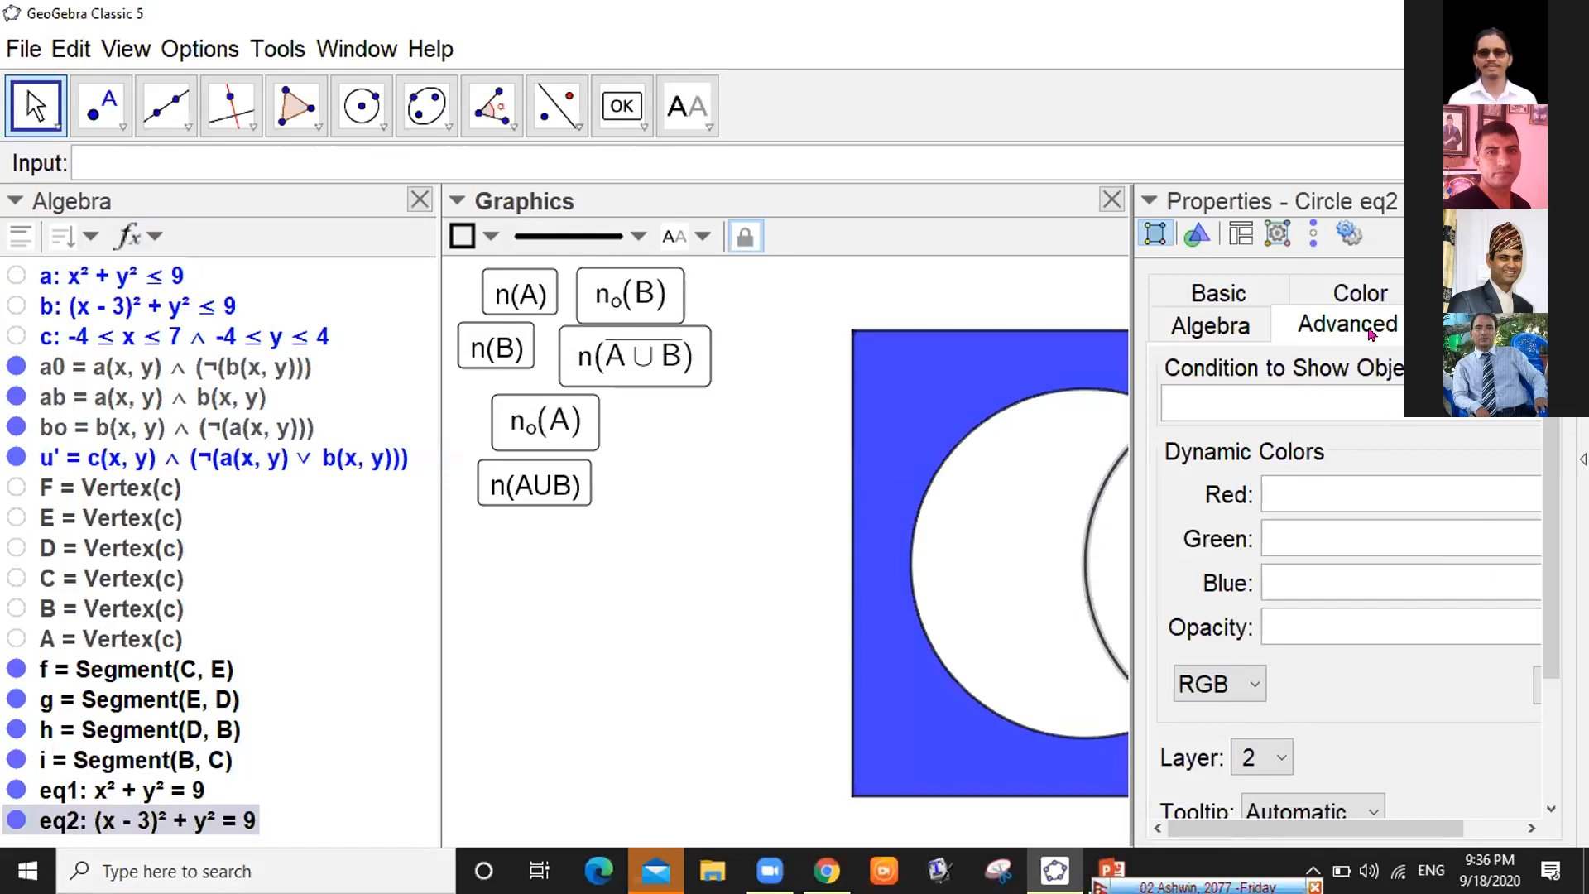
{"action": "left_click", "coordinate": [1275, 759]}
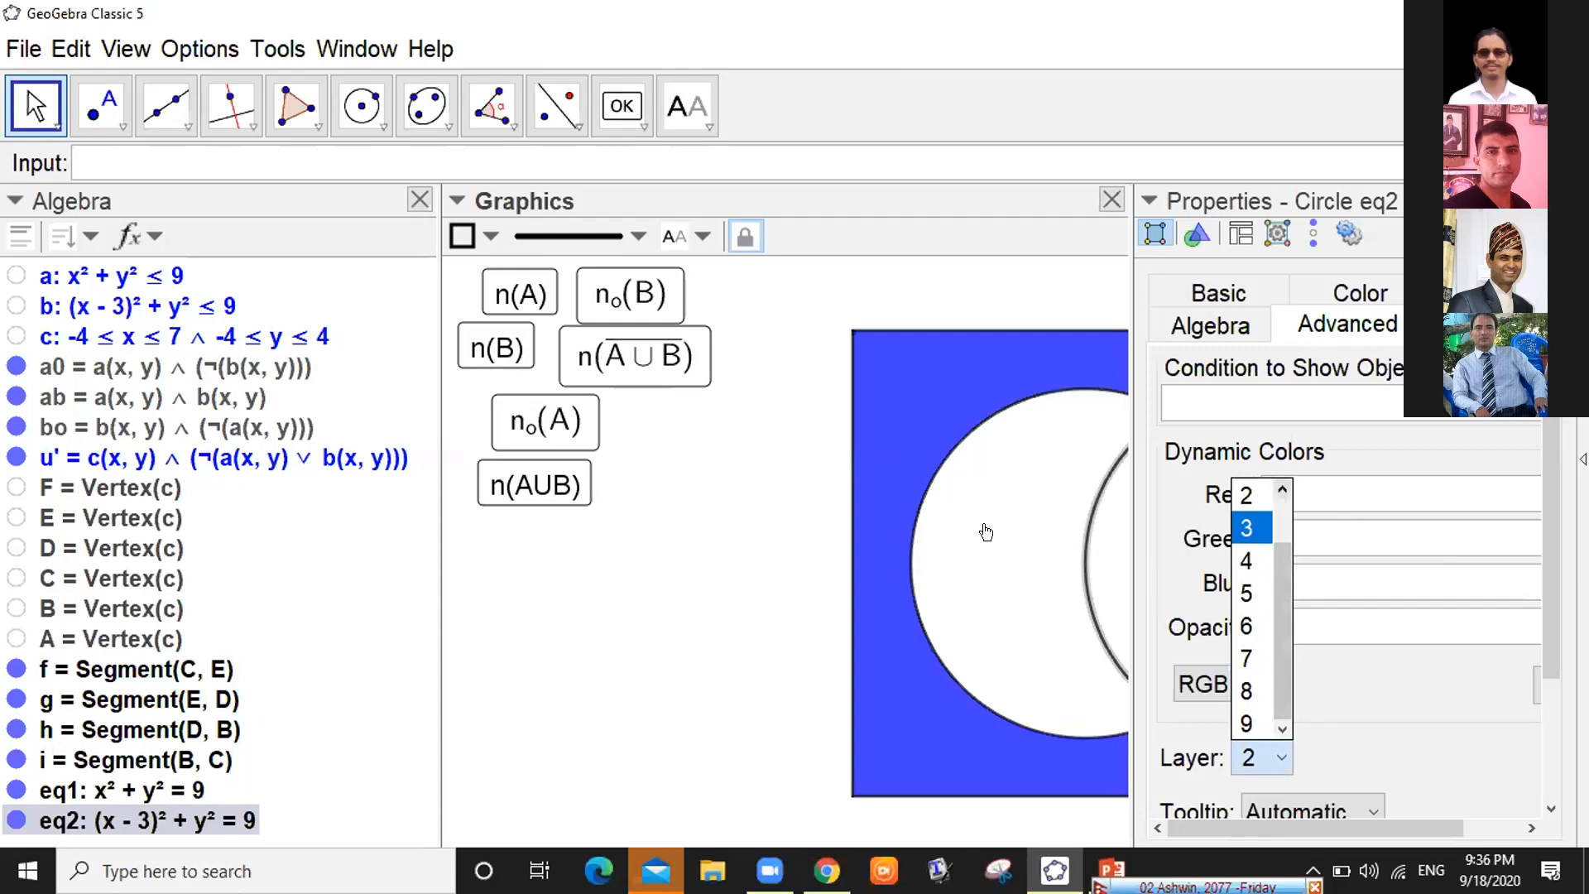
{"action": "left_click", "coordinate": [1250, 626]}
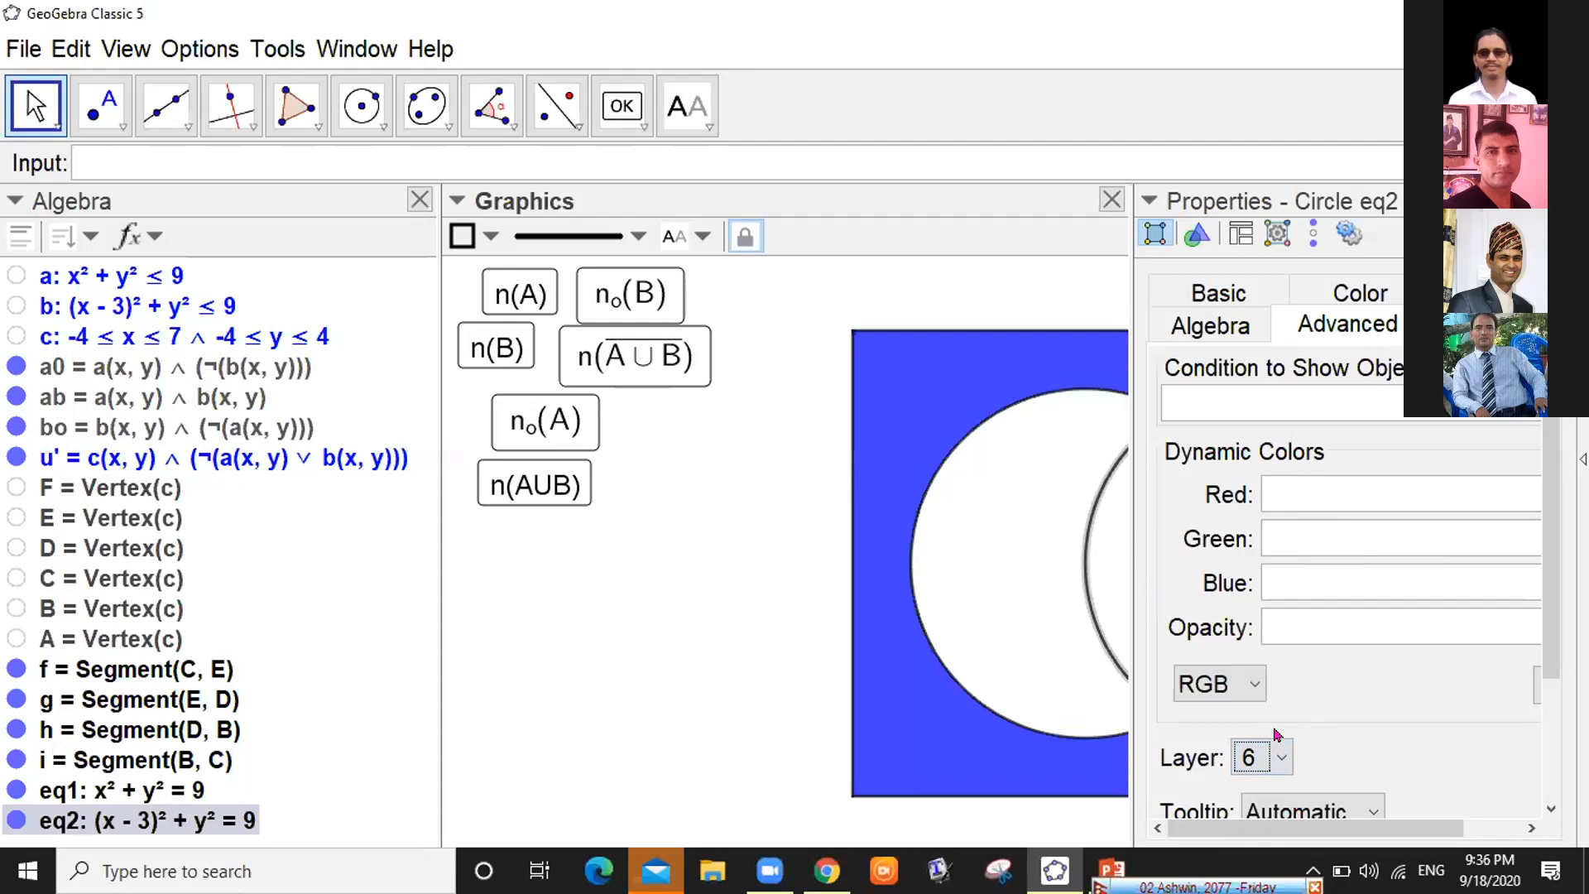
{"action": "left_click", "coordinate": [1280, 758]}
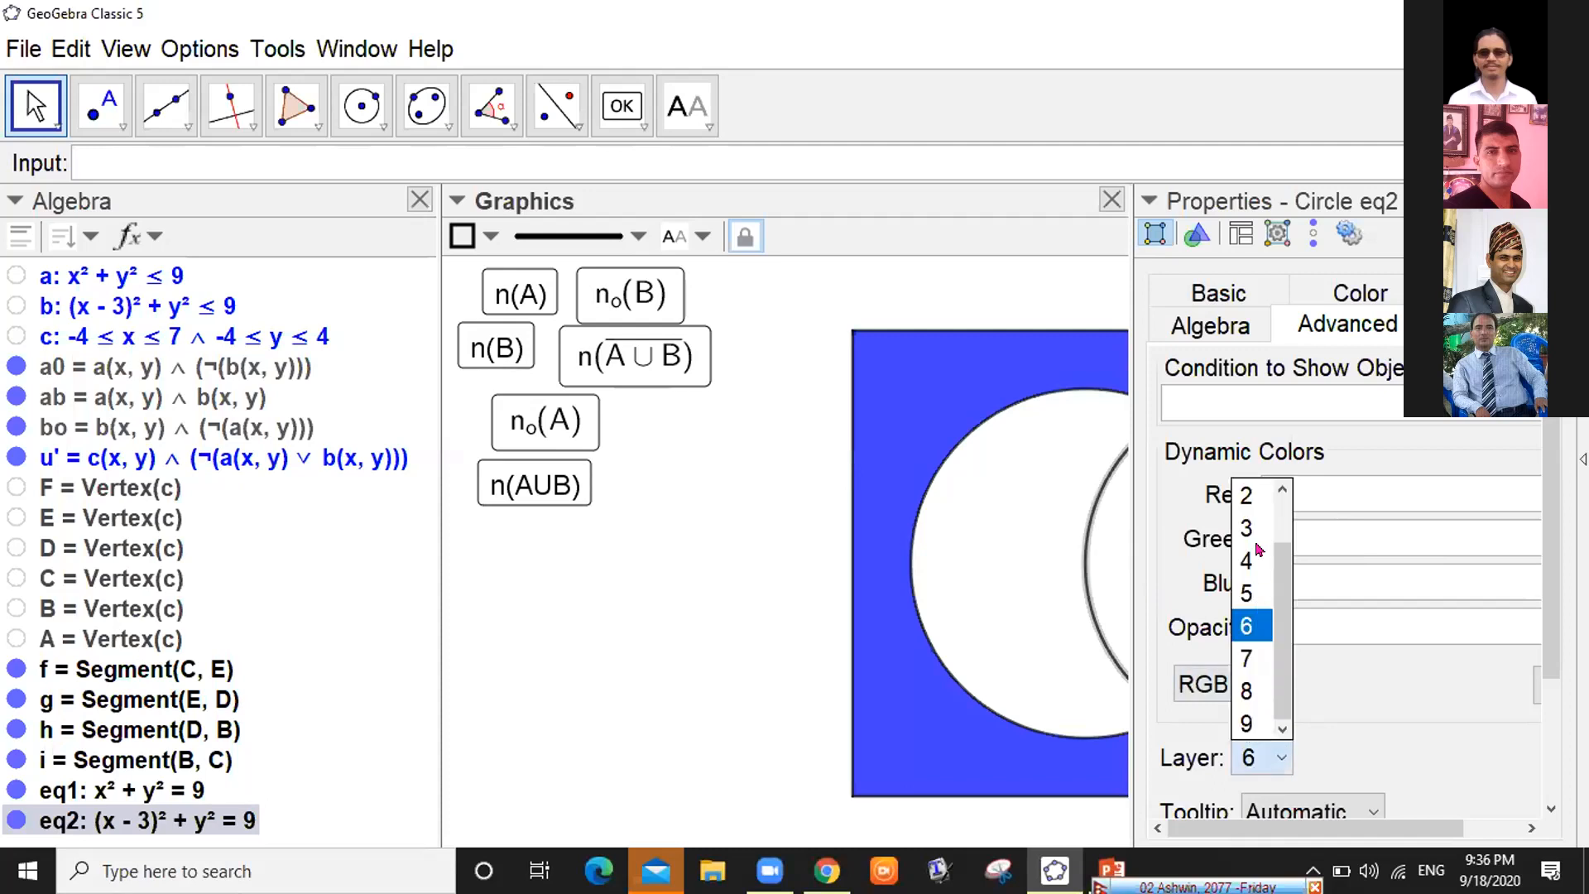
{"action": "left_click", "coordinate": [1253, 496]}
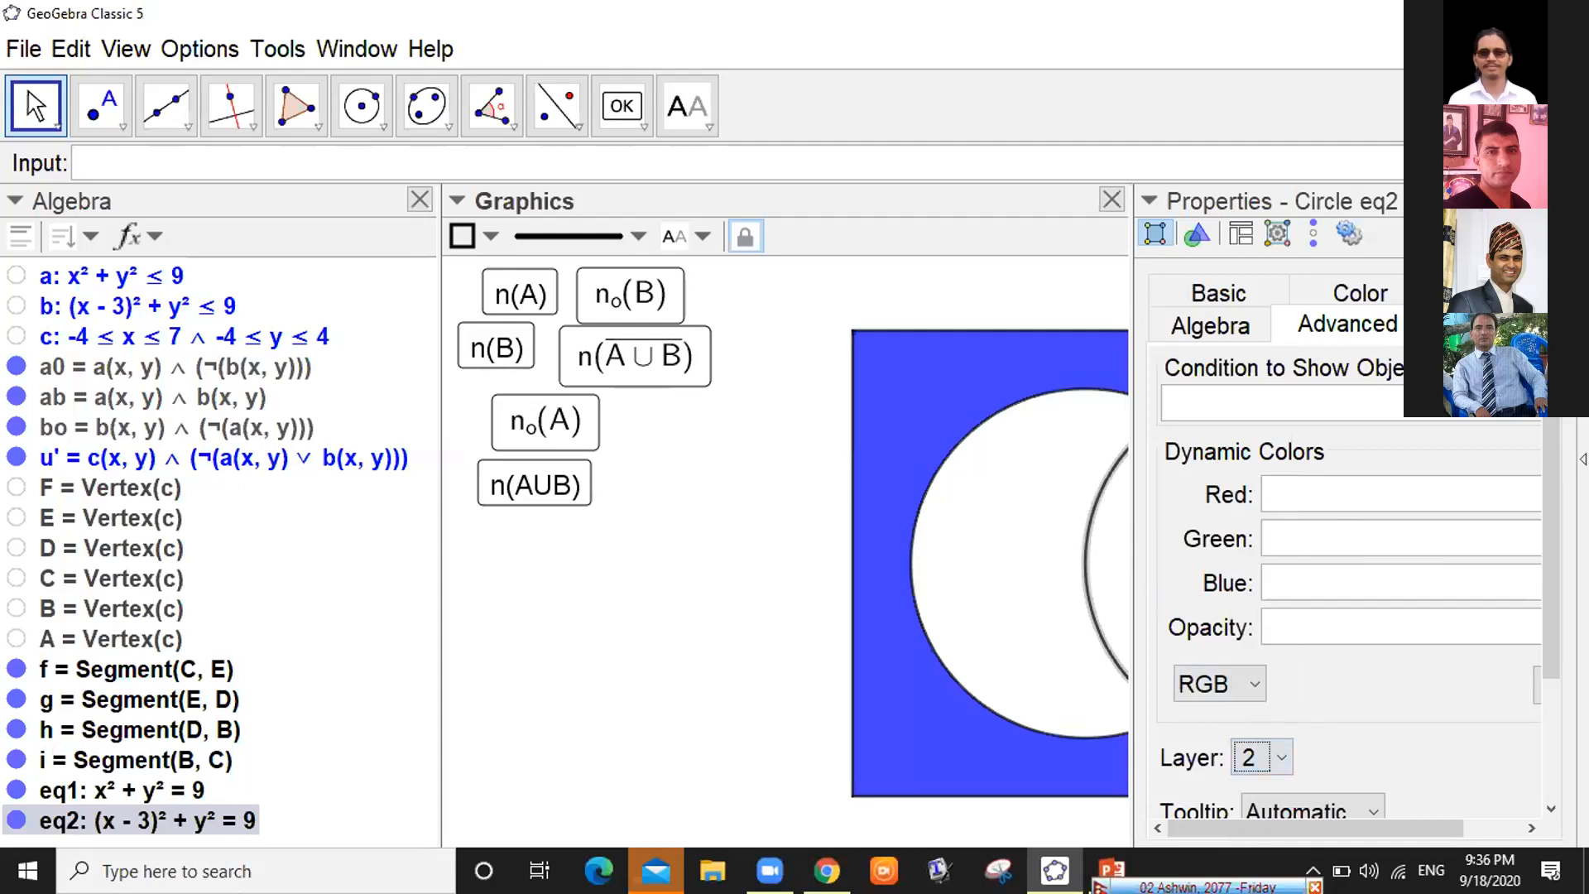
{"action": "left_click", "coordinate": [1560, 200]}
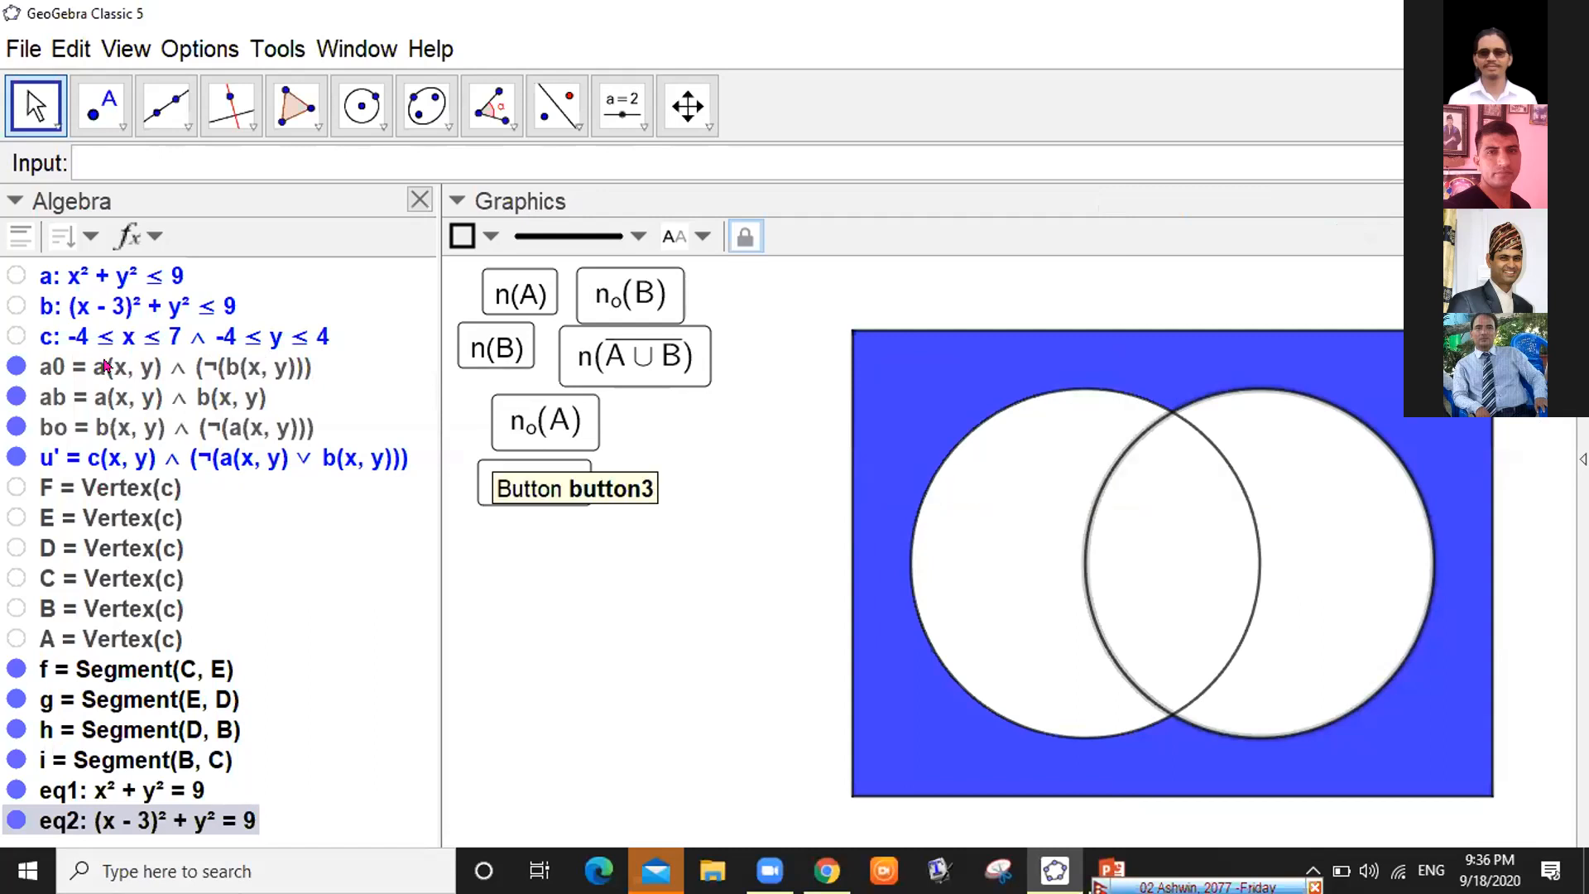
{"action": "left_click", "coordinate": [153, 152]}
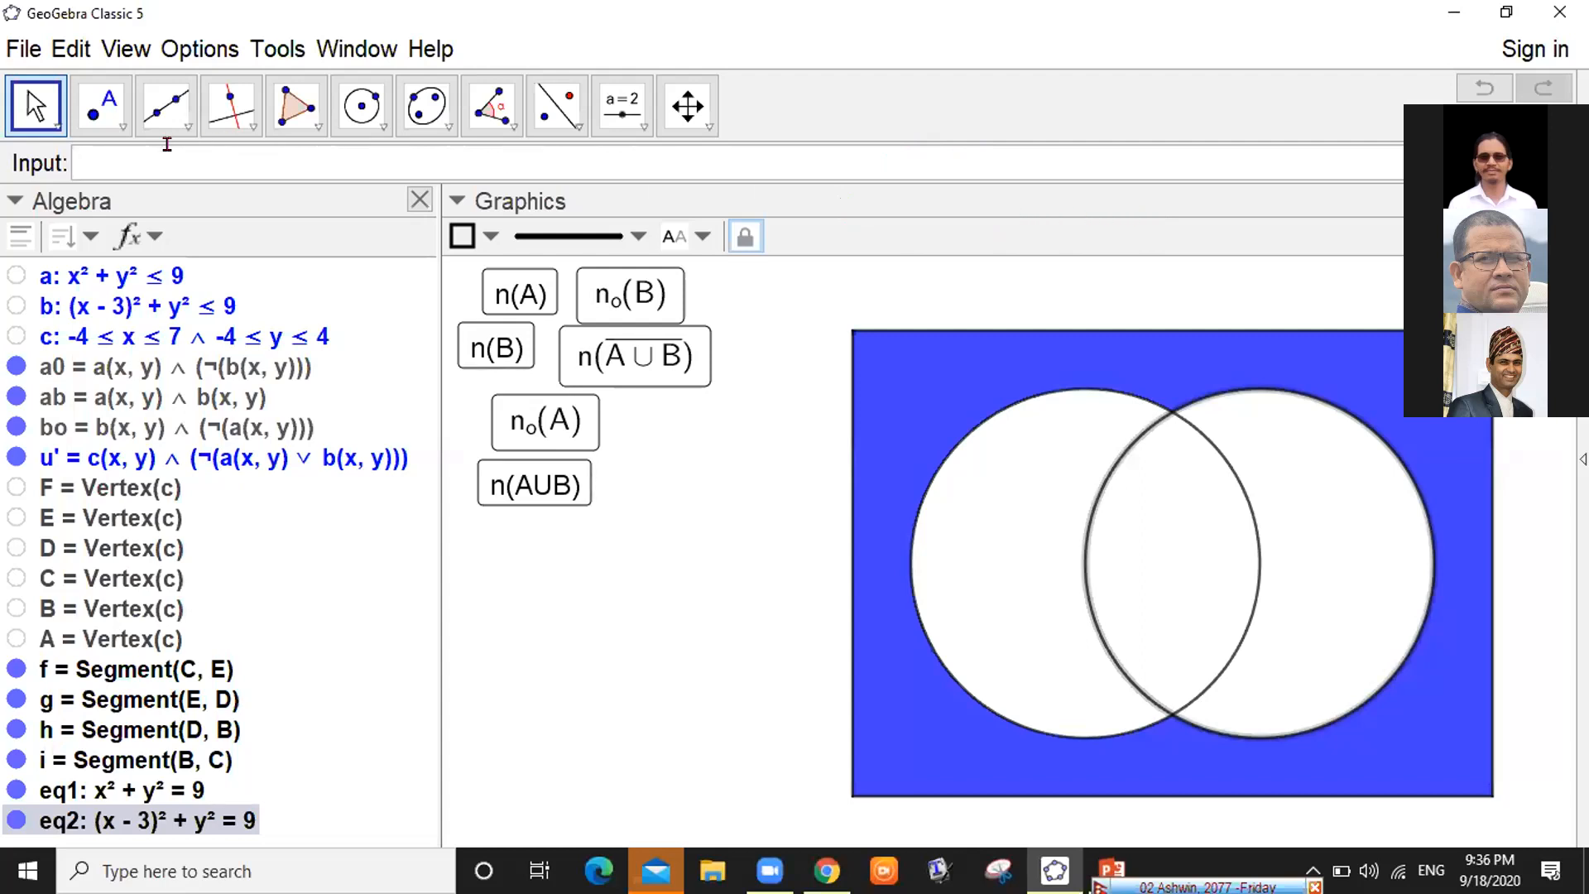
{"action": "type", "text": "a"}
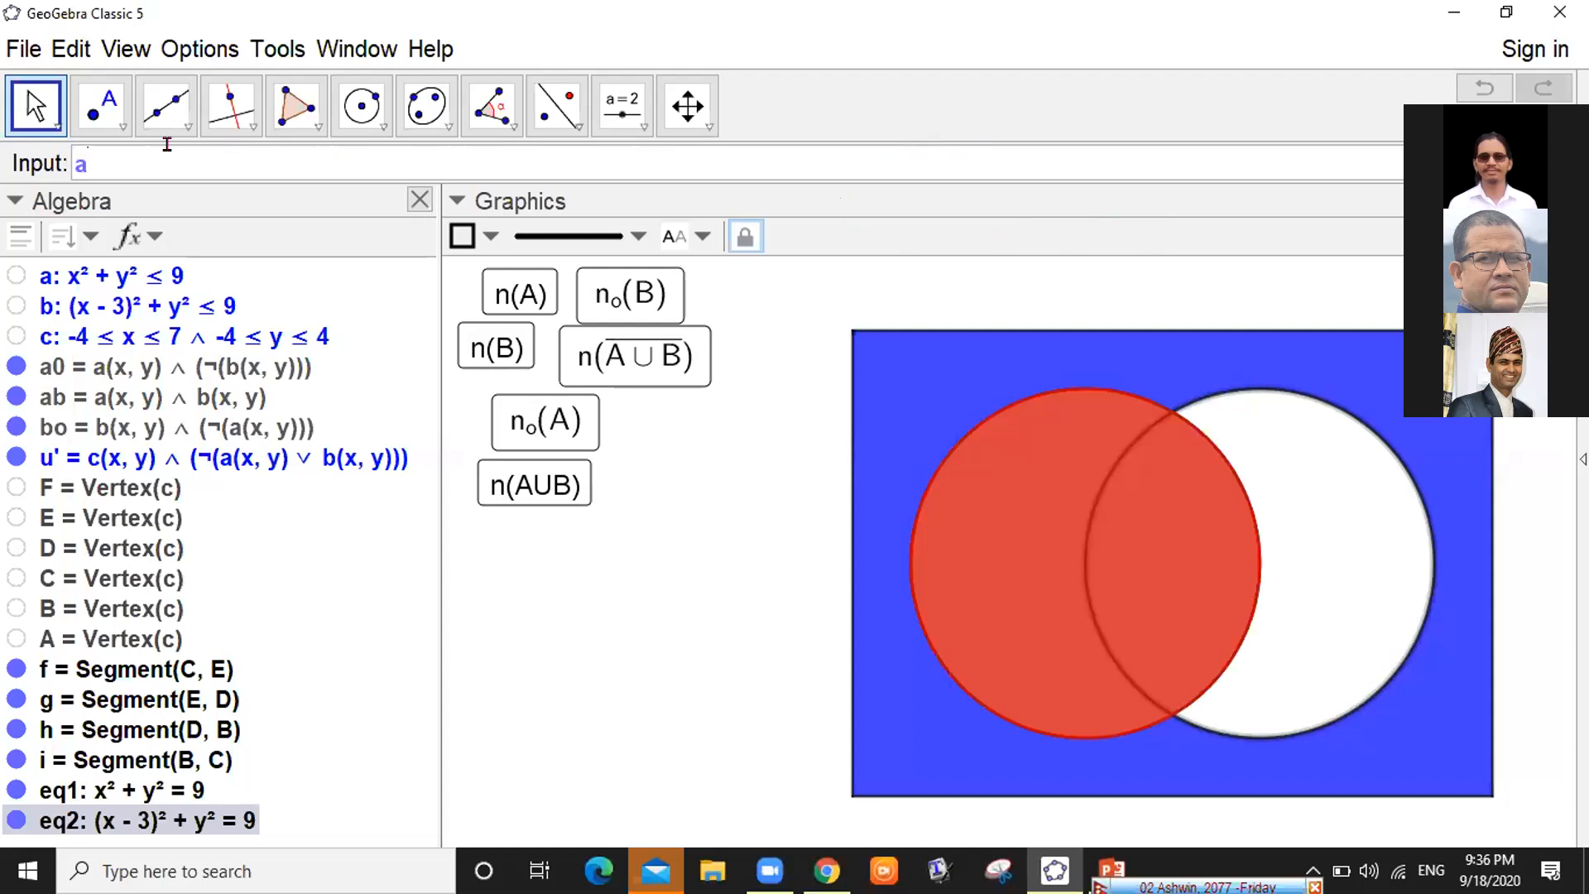
{"action": "key", "text": "BackSpace"}
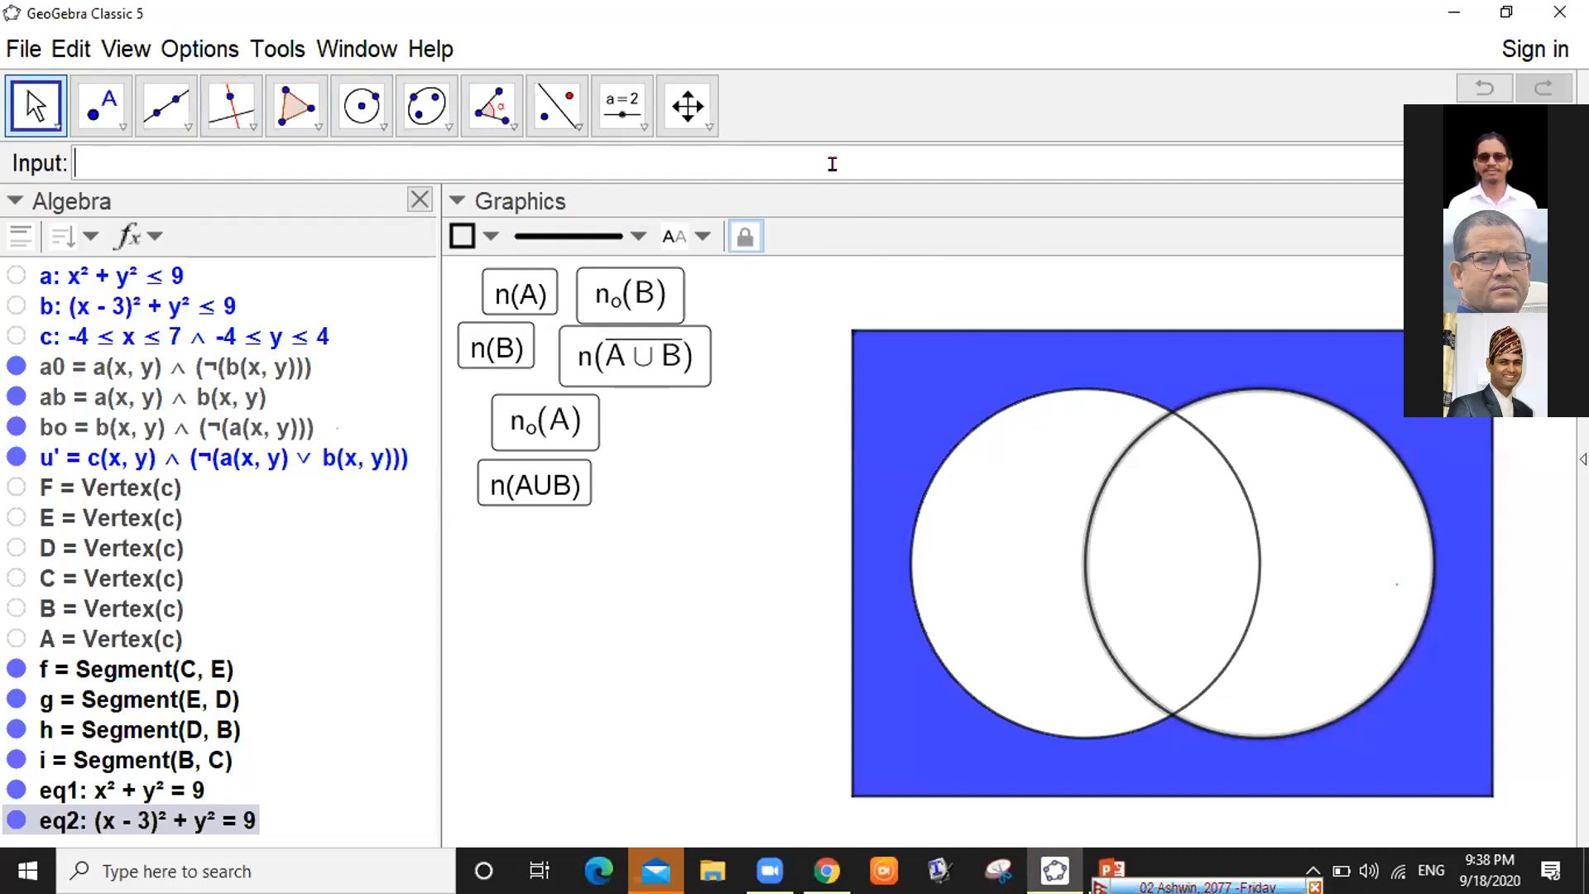
Enter a ∧ b using the symbol table to preview the overlap, then trim back to a
{"action": "type", "text": "a"}
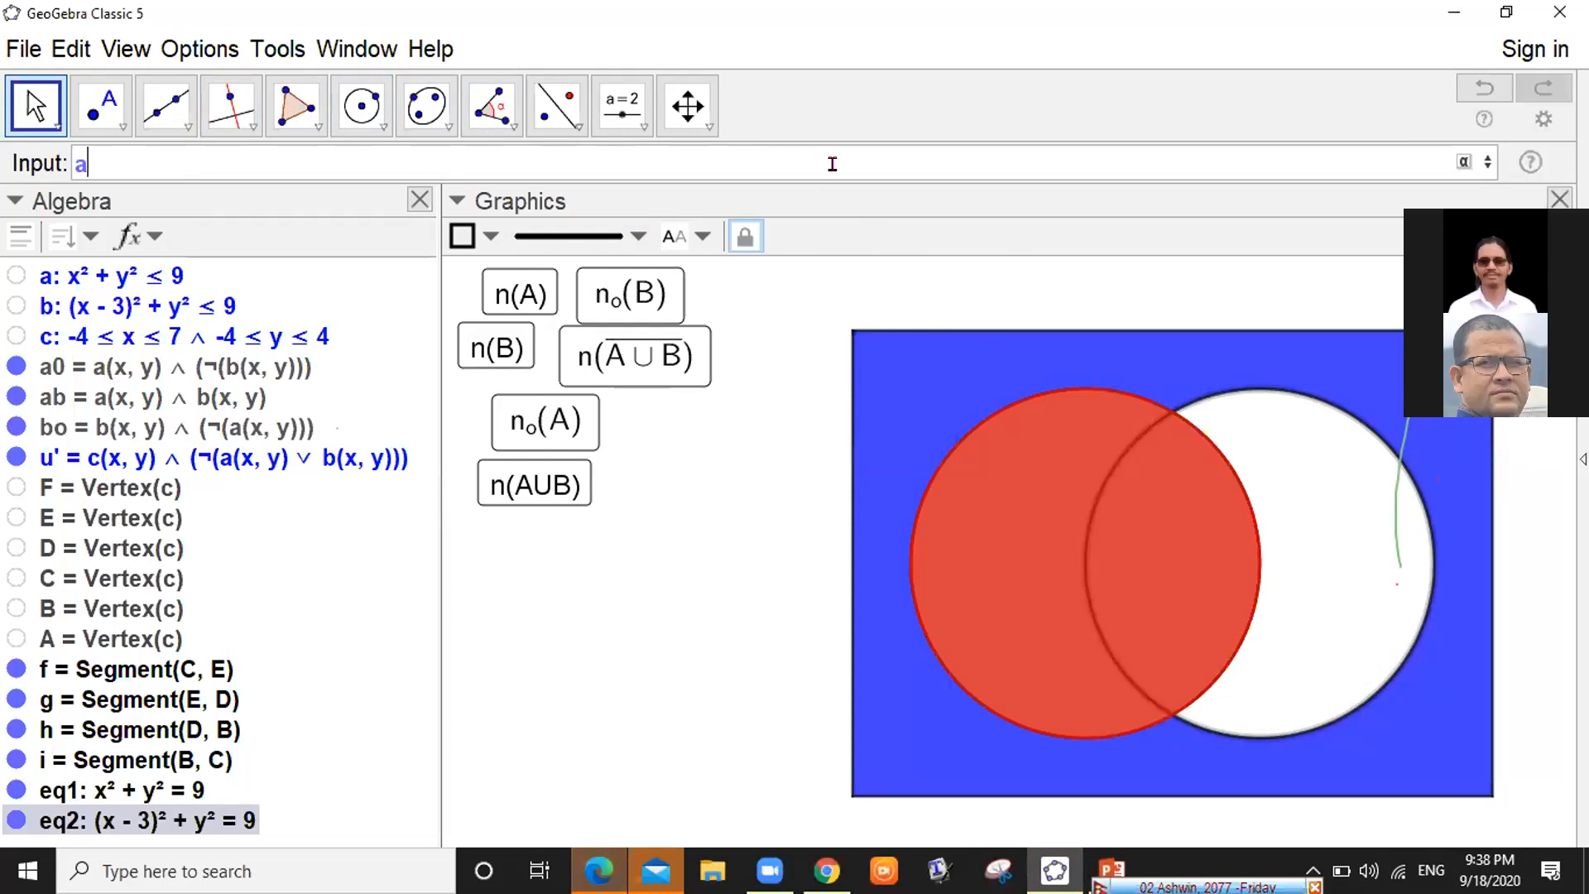
{"action": "type", "text": "&&"}
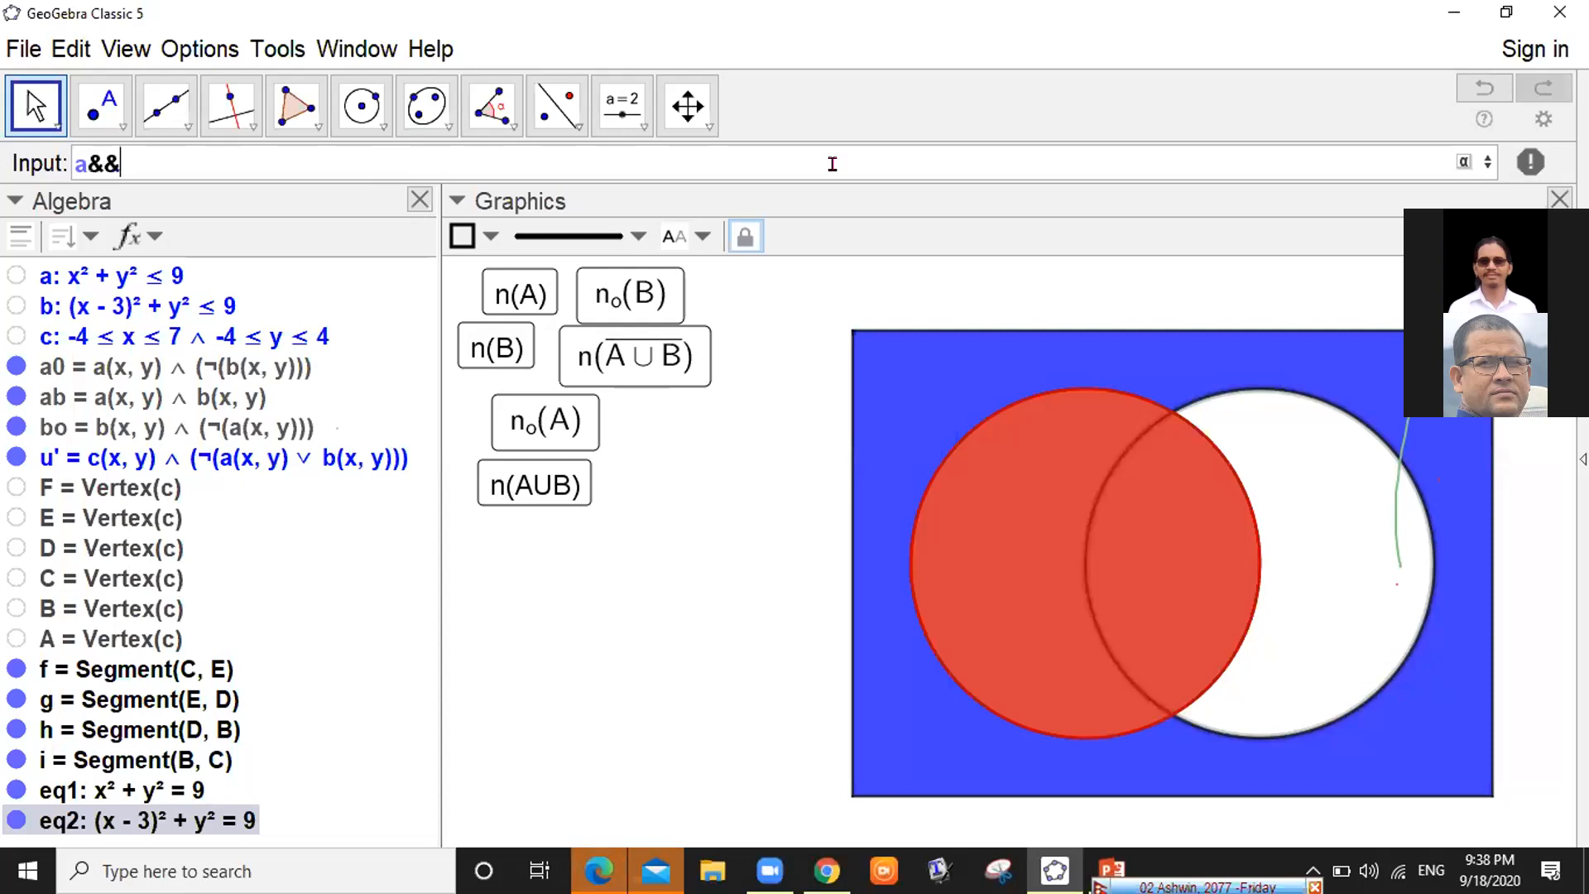
{"action": "type", "text": "b"}
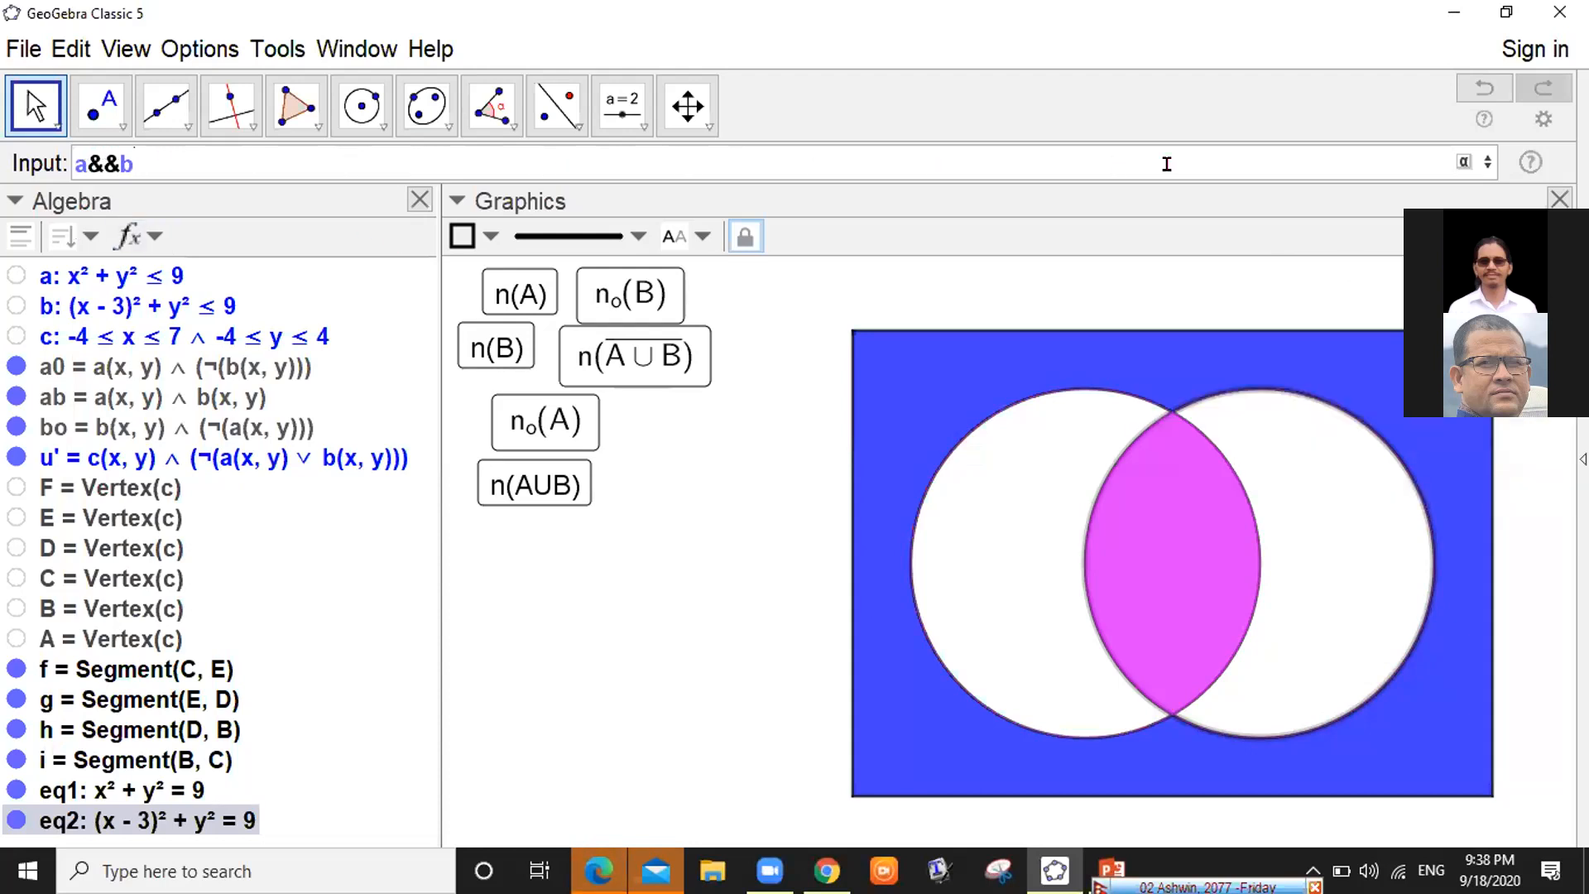
{"action": "left_click", "coordinate": [1463, 163]}
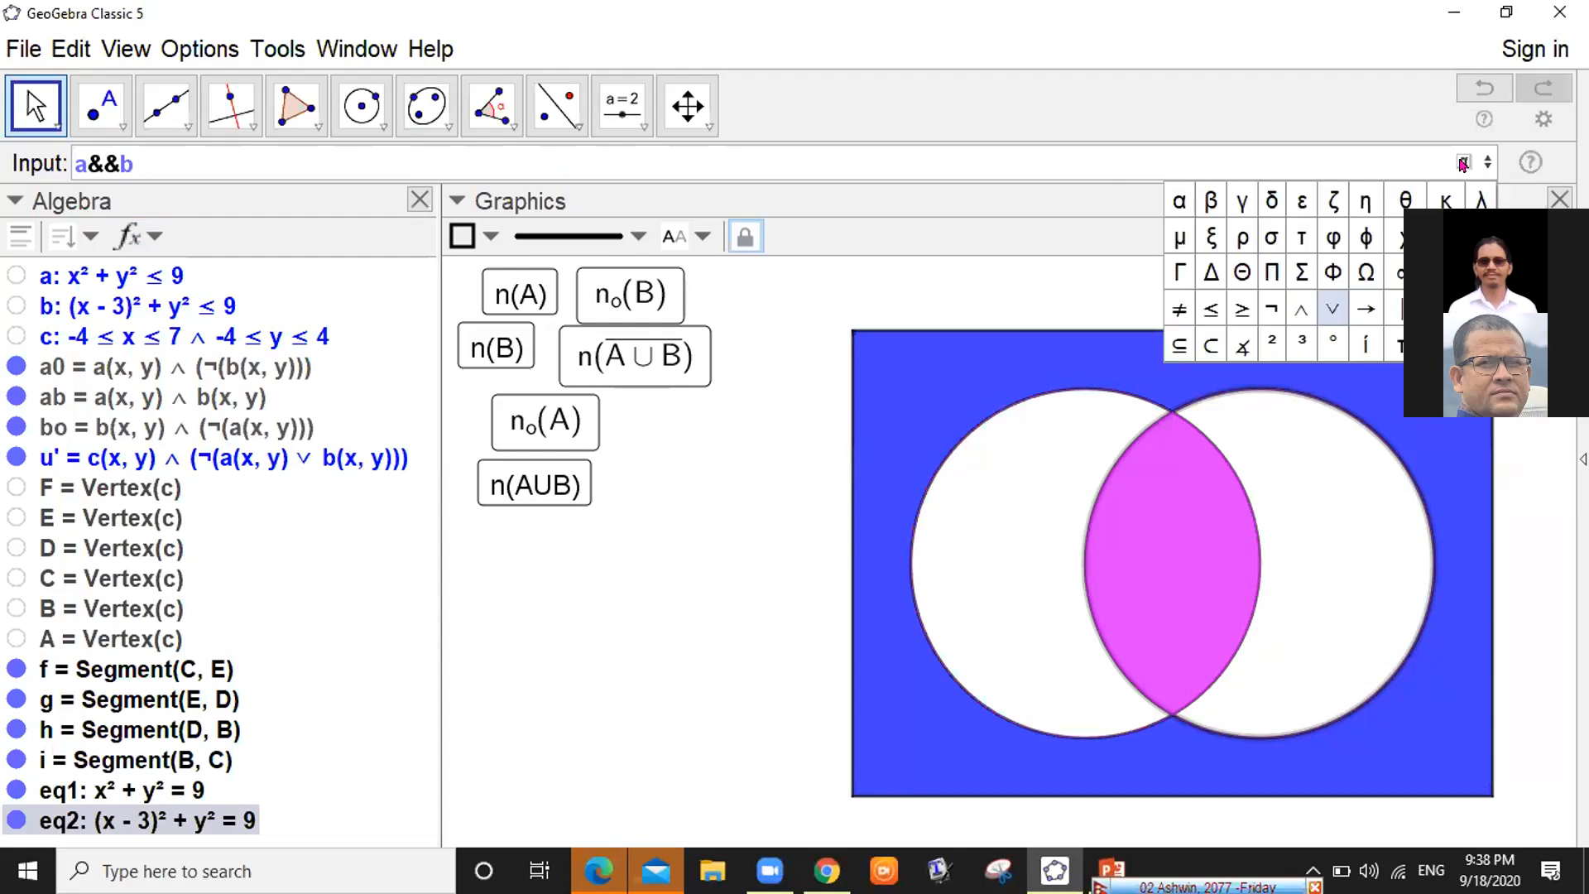
{"action": "left_click", "coordinate": [1301, 310]}
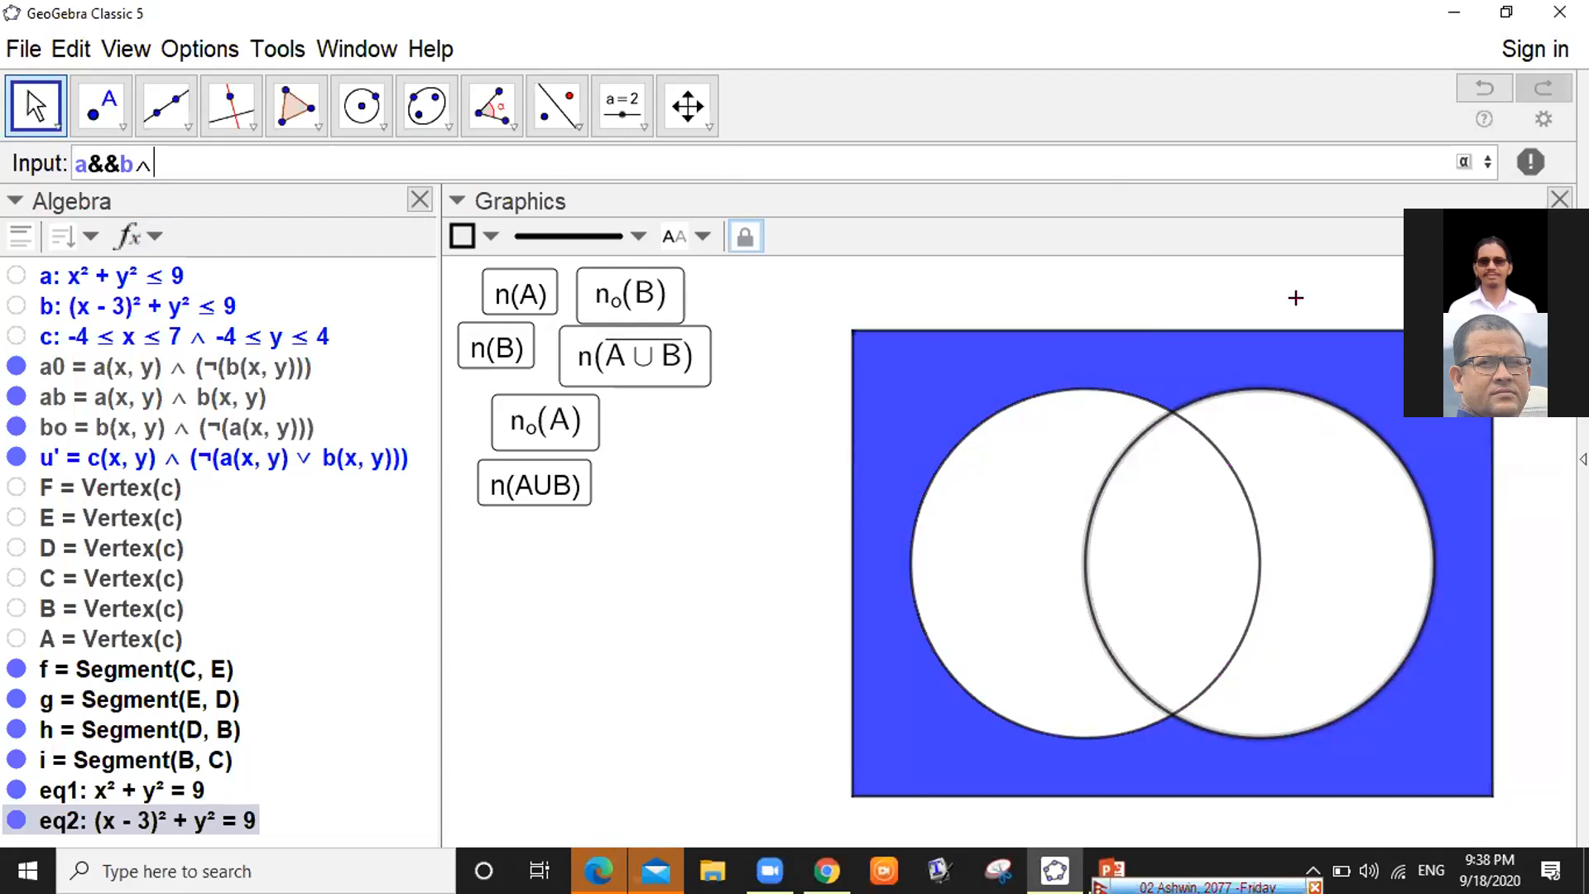
{"action": "key", "text": "BackSpace"}
{"action": "key", "text": "BackSpace"}
{"action": "key", "text": "BackSpace"}
{"action": "key", "text": "BackSpace"}
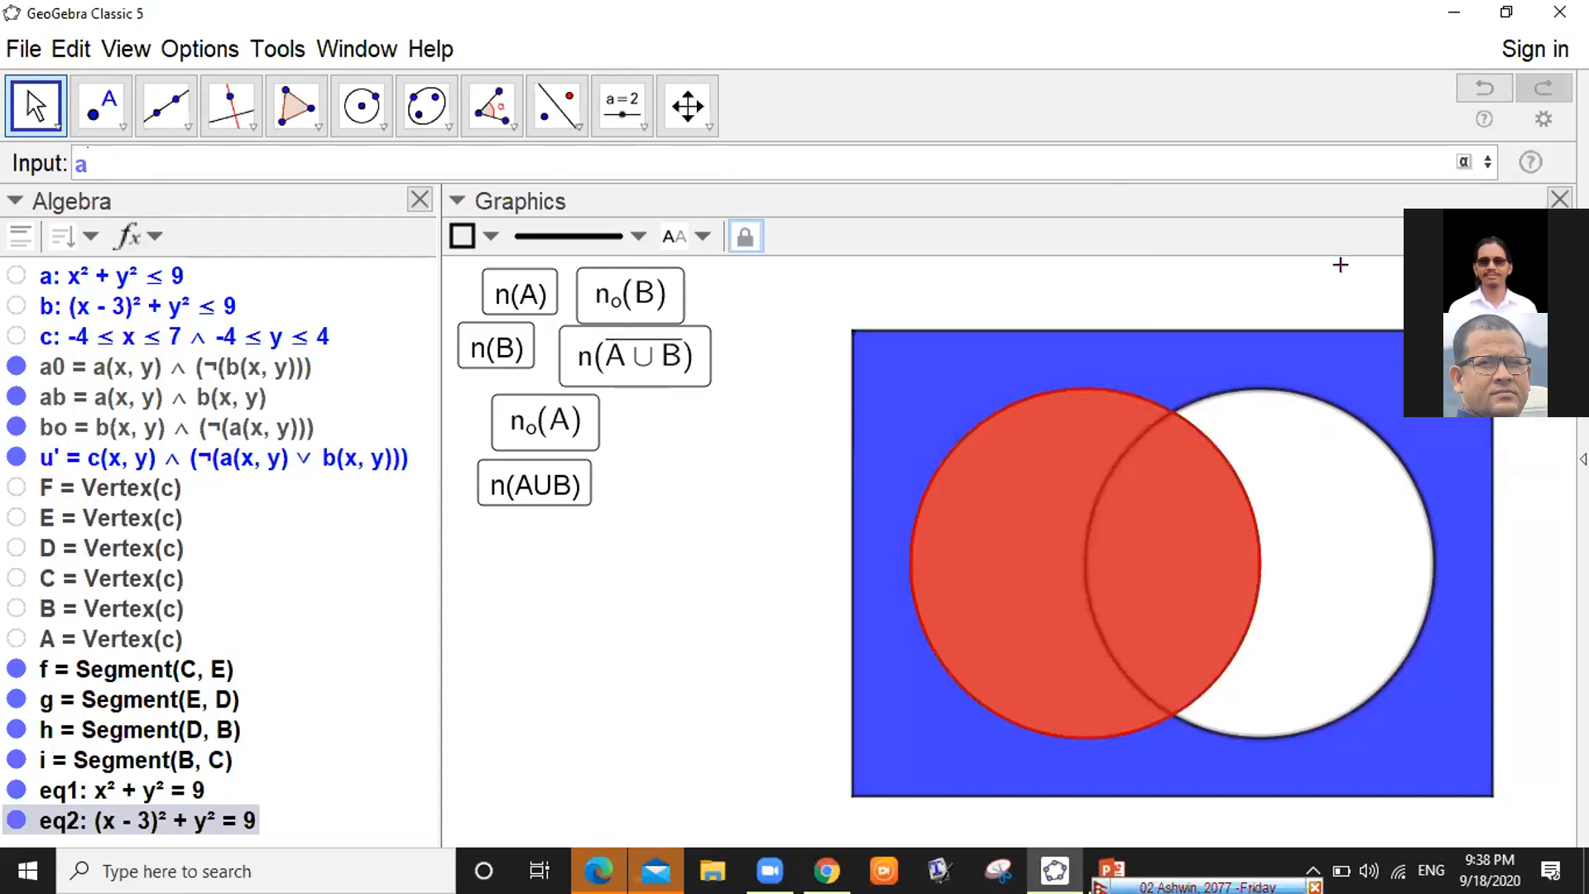
{"action": "left_click", "coordinate": [1464, 162]}
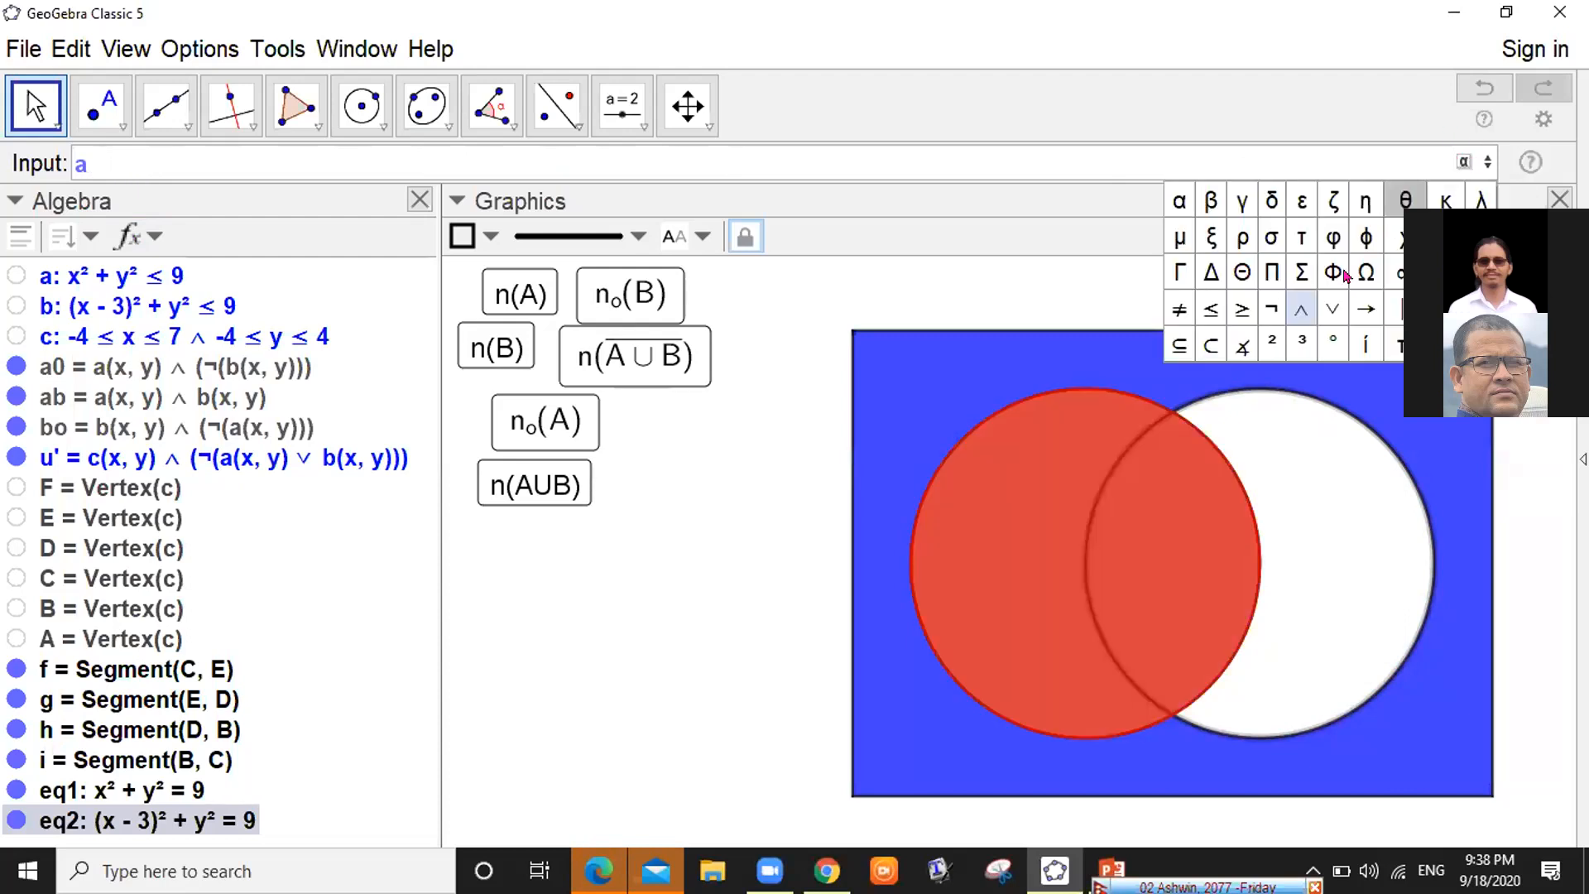
{"action": "left_click", "coordinate": [1293, 309]}
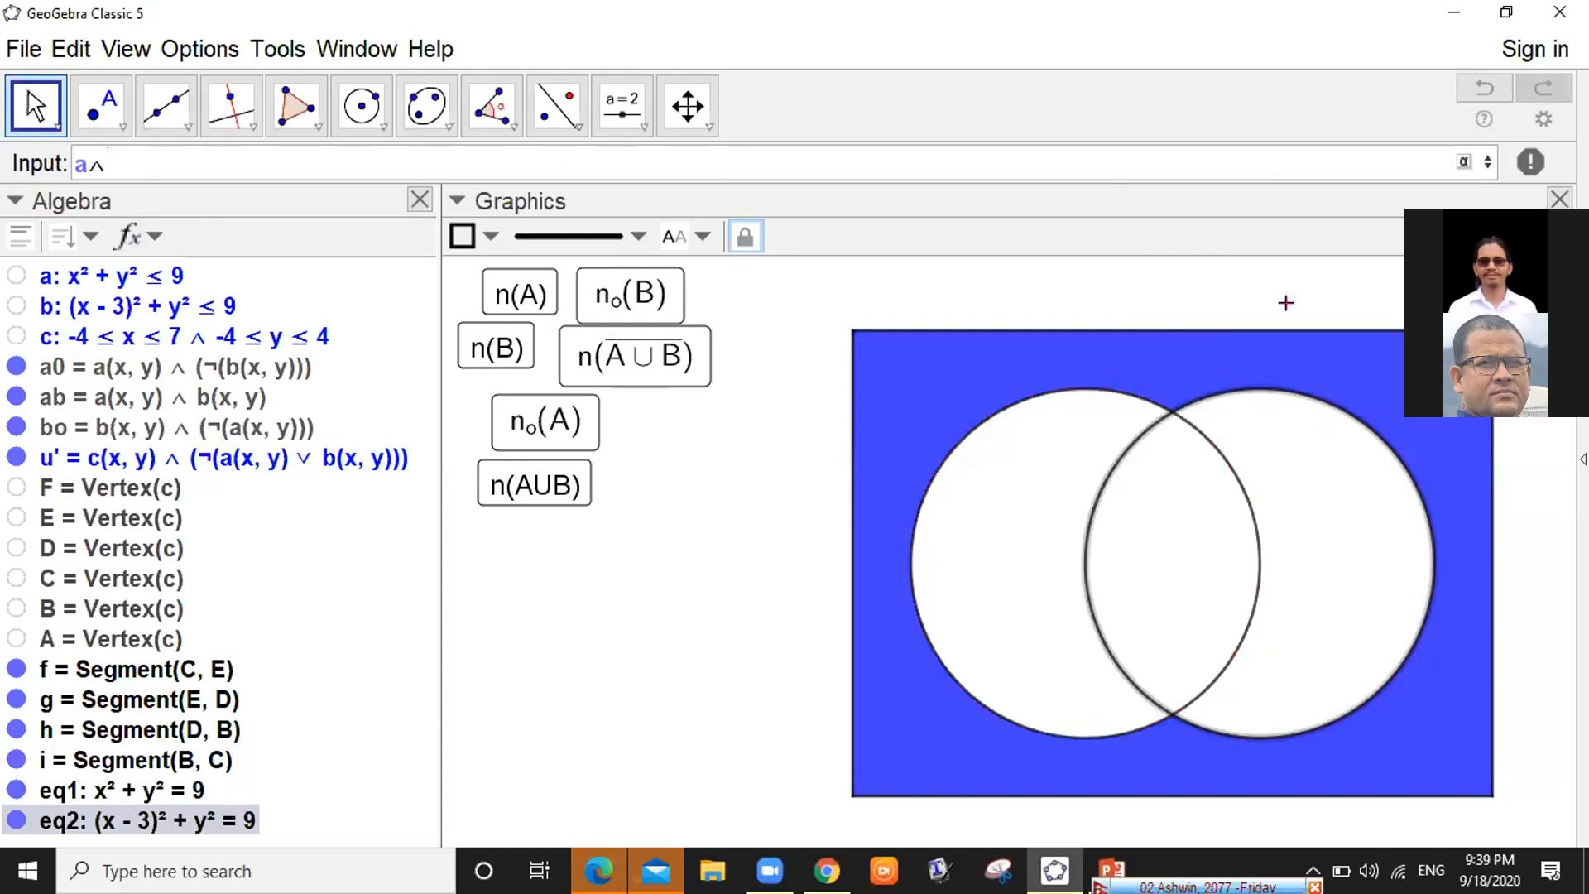
{"action": "type", "text": "b"}
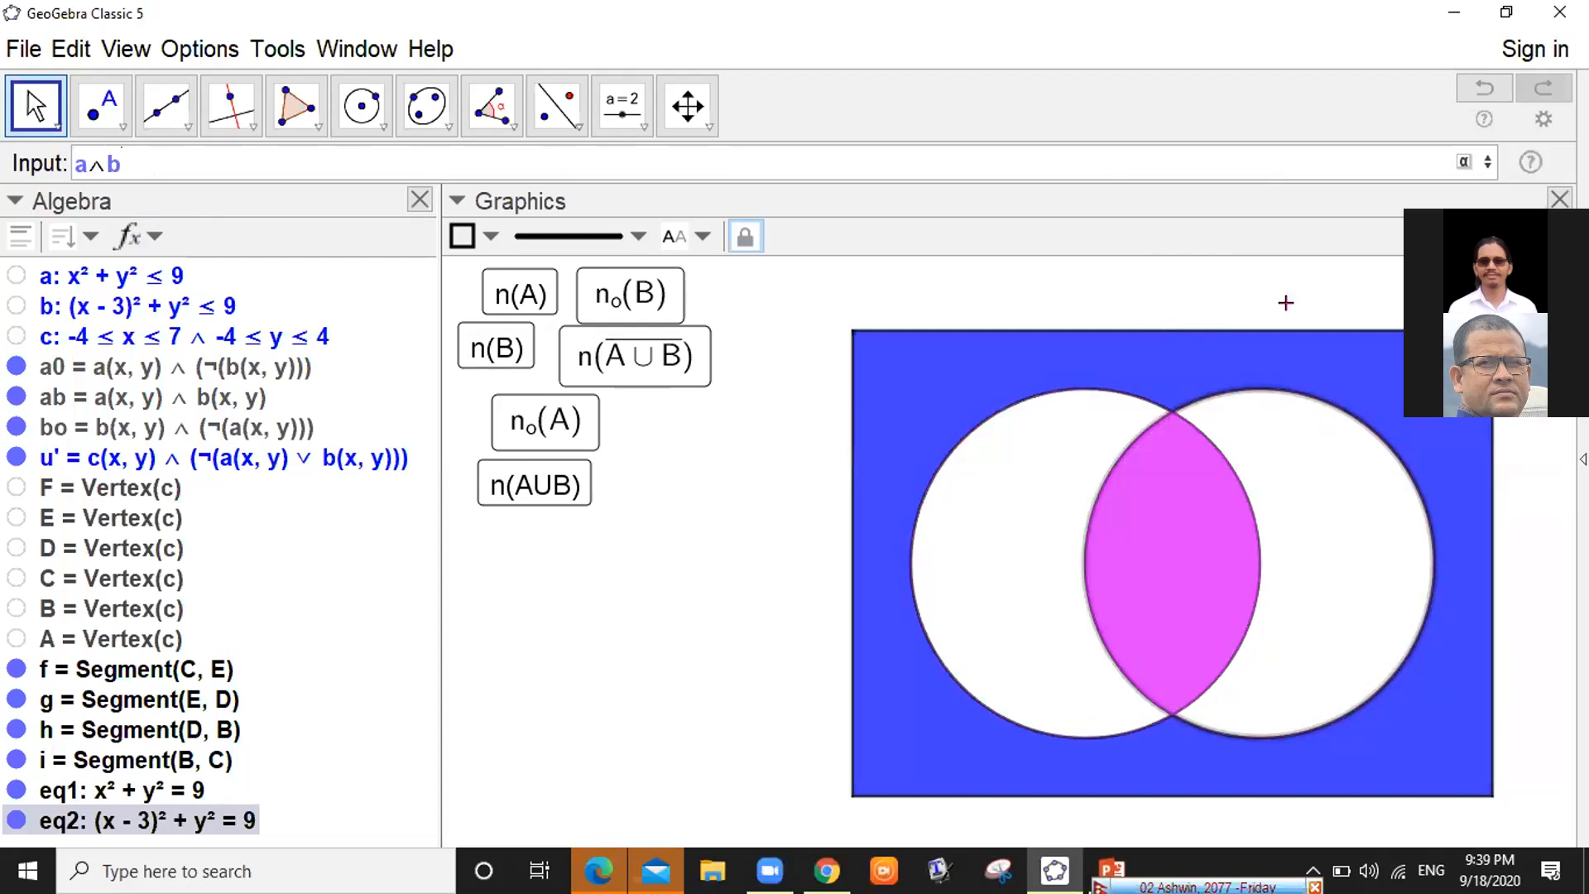
{"action": "key", "text": "BackSpace"}
{"action": "key", "text": "BackSpace"}
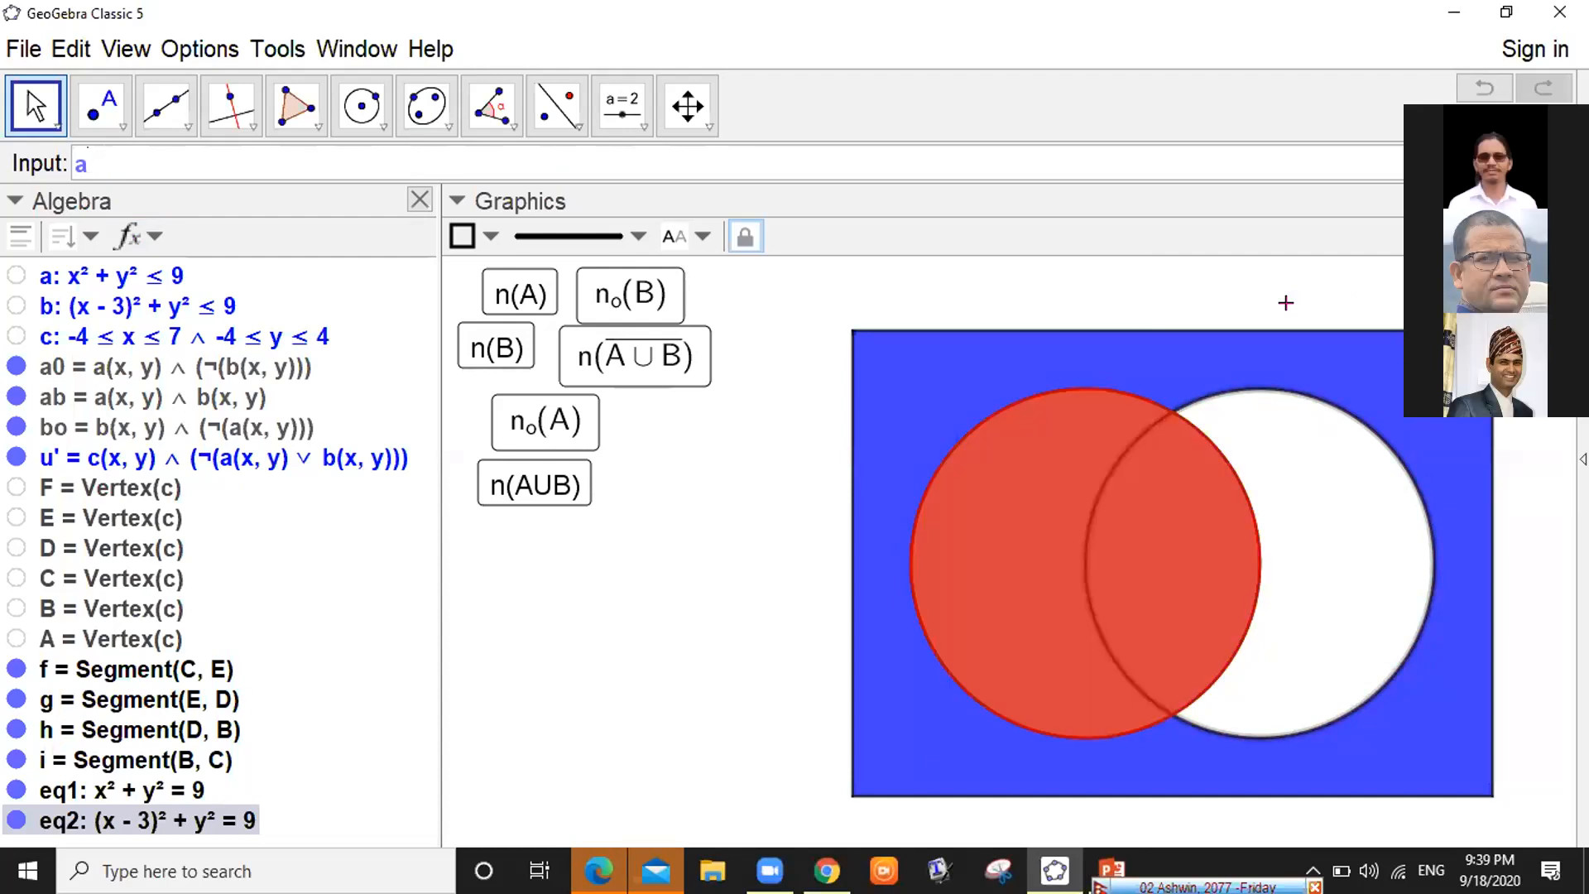
Preview the A-only region by typing a&&!b, then trim the expression back to a
{"action": "type", "text": "&&"}
{"action": "type", "text": "!"}
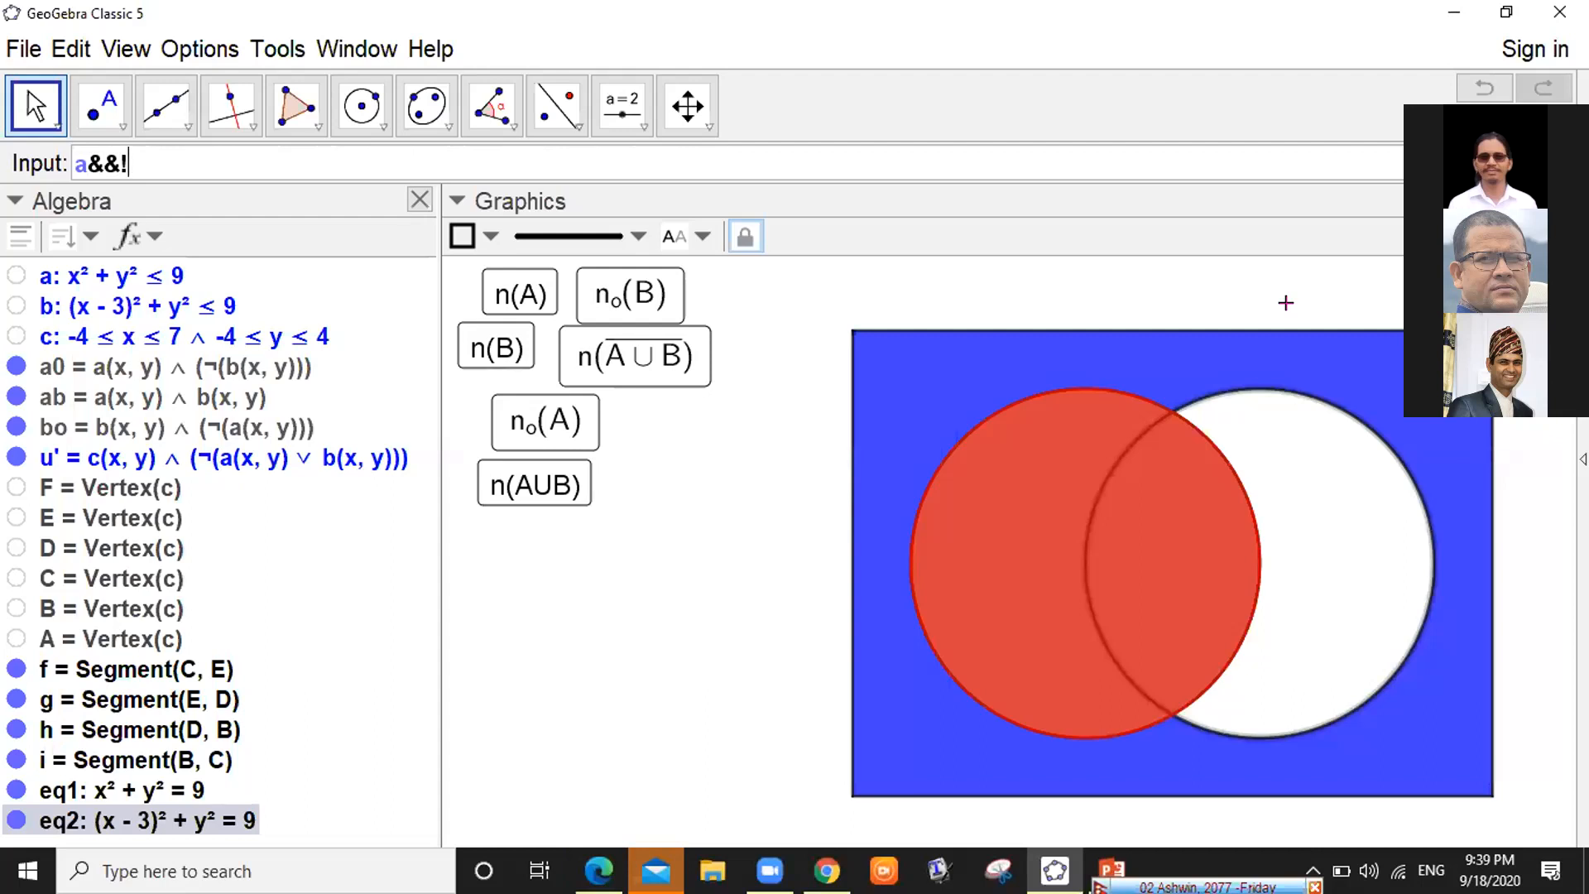
{"action": "type", "text": "b"}
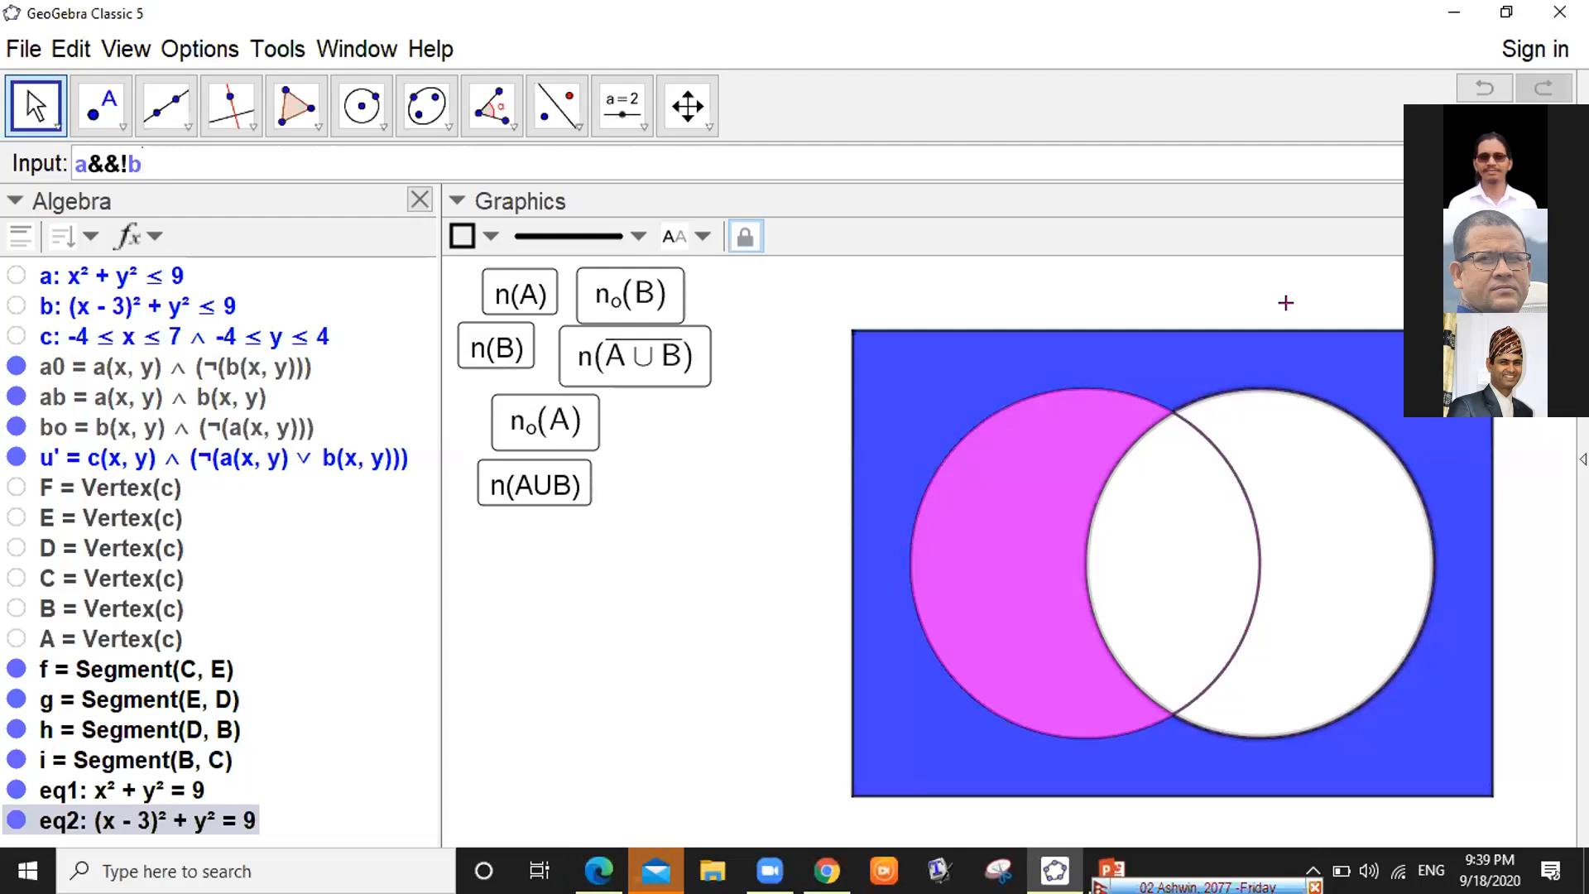
{"action": "key", "text": "BackSpace"}
{"action": "key", "text": "BackSpace"}
{"action": "key", "text": "BackSpace"}
{"action": "key", "text": "BackSpace"}
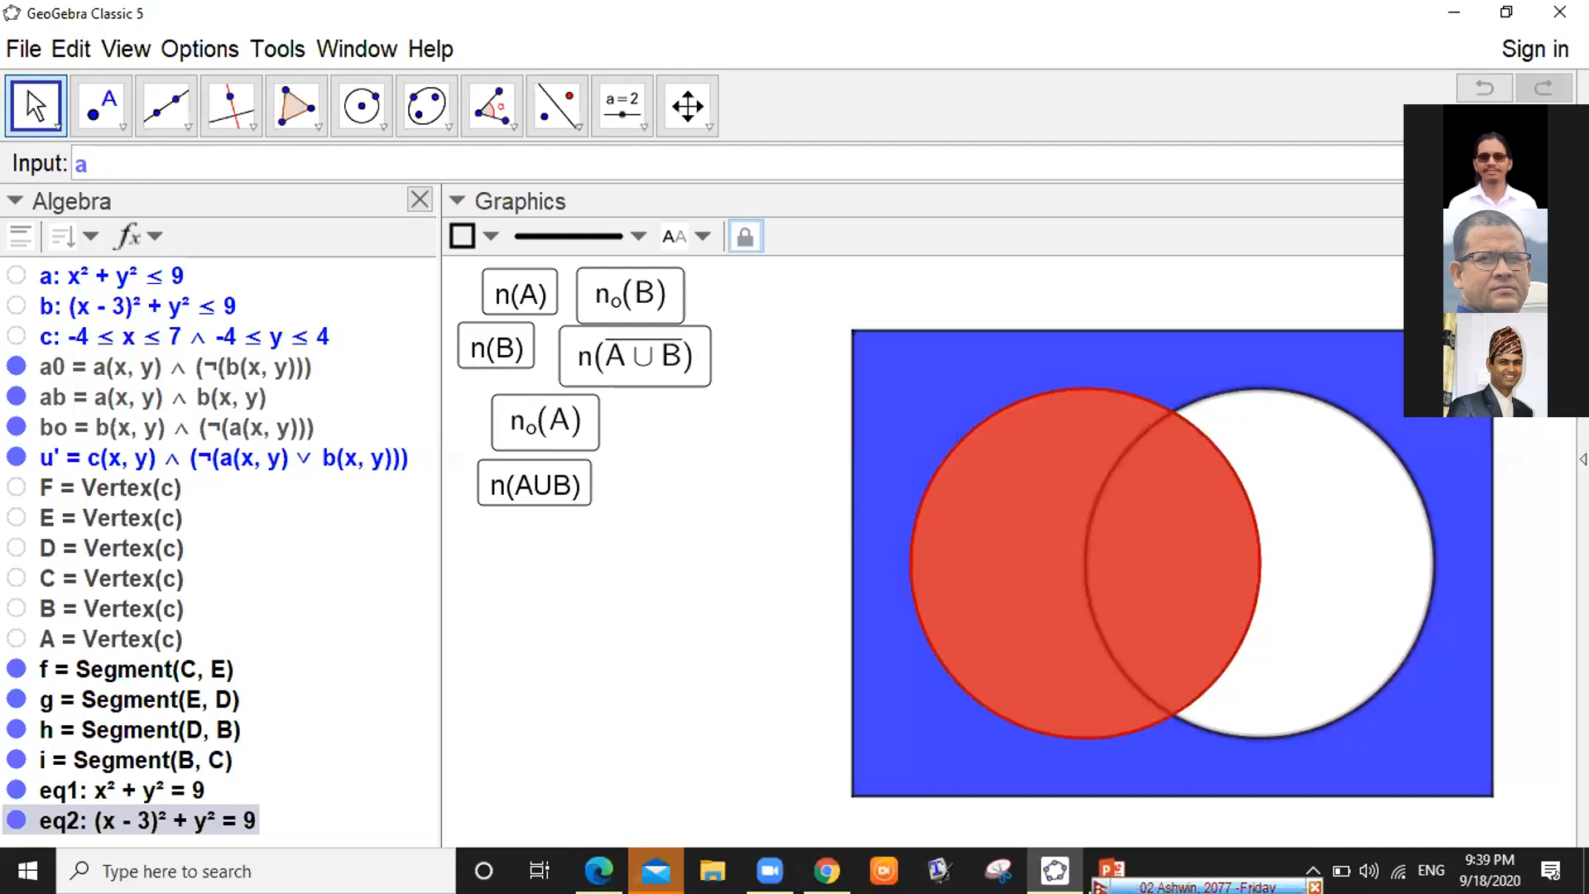
Form a∧¬b with the ∧ and ¬ symbols, then start typing b&&!a
{"action": "left_click", "coordinate": [1525, 164]}
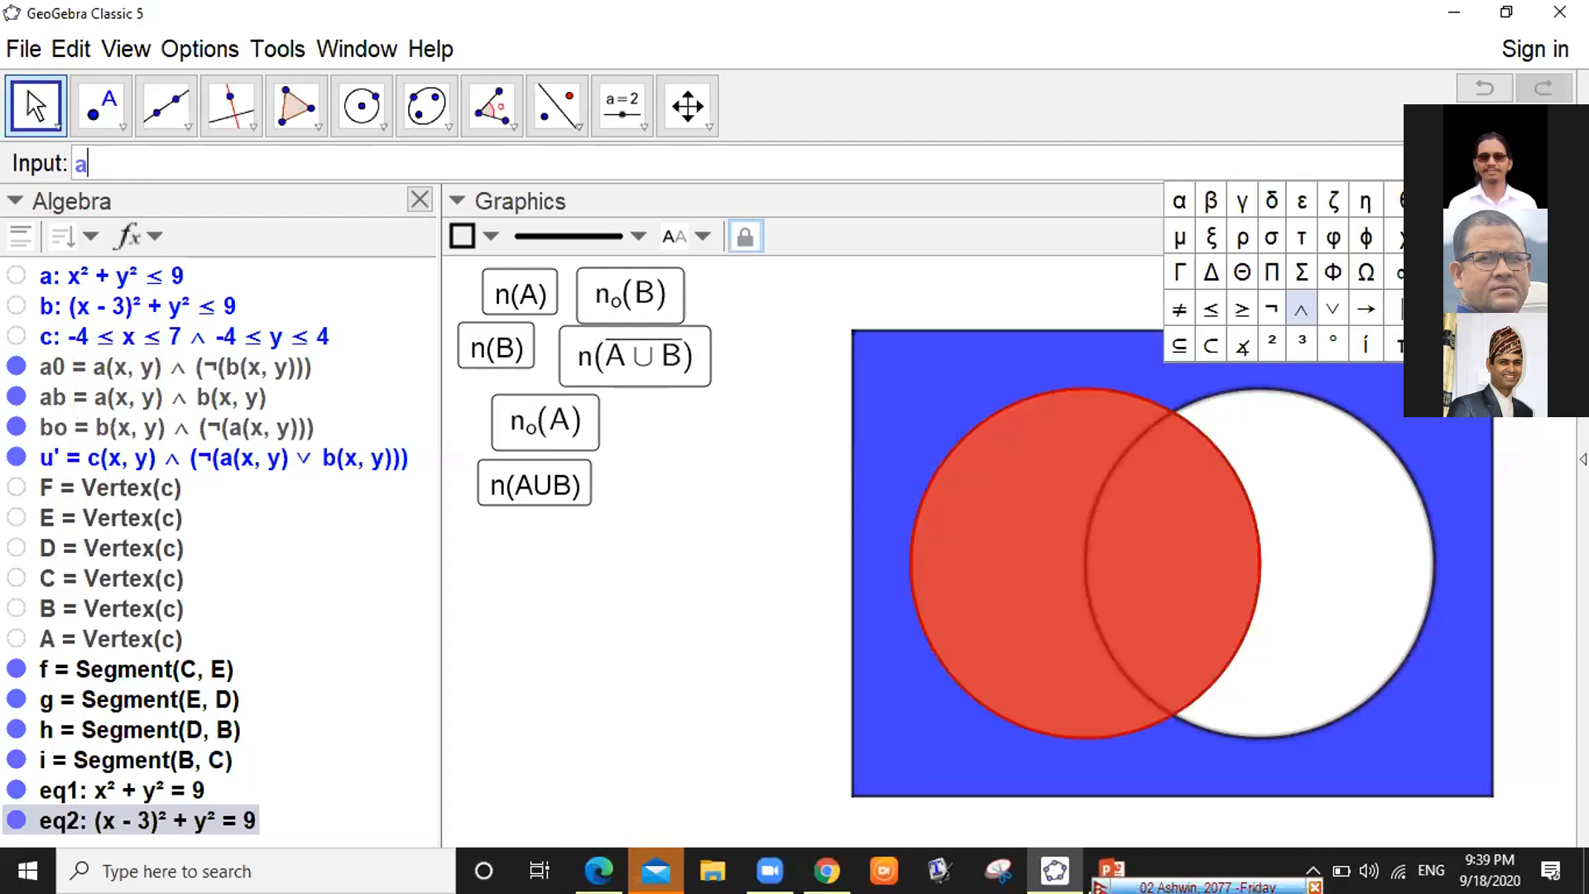
{"action": "left_click", "coordinate": [1300, 311]}
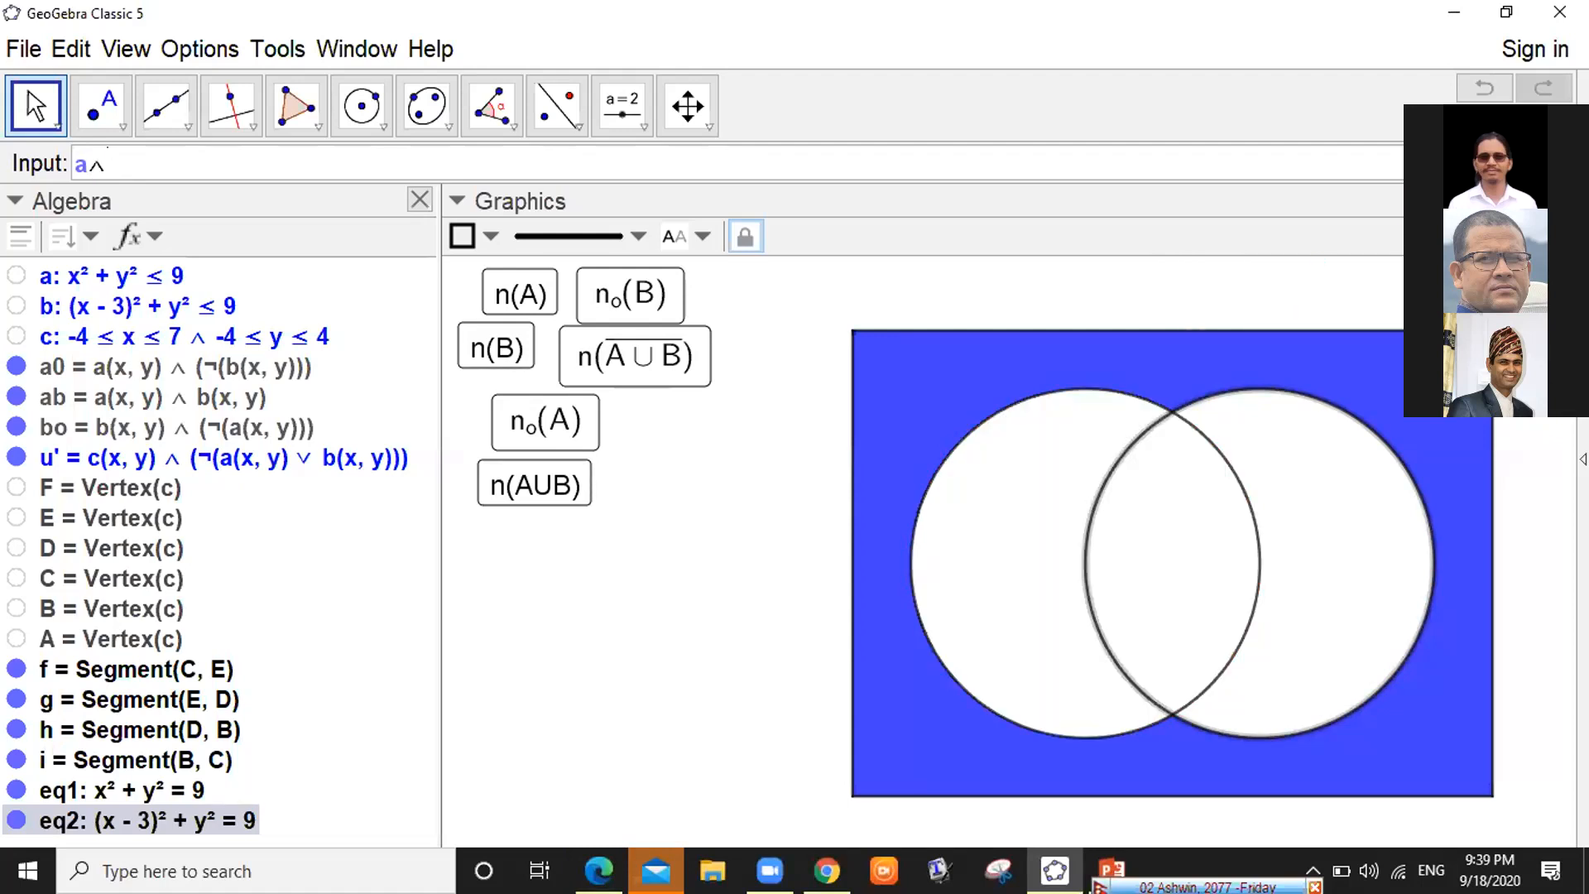
{"action": "left_click", "coordinate": [1510, 164]}
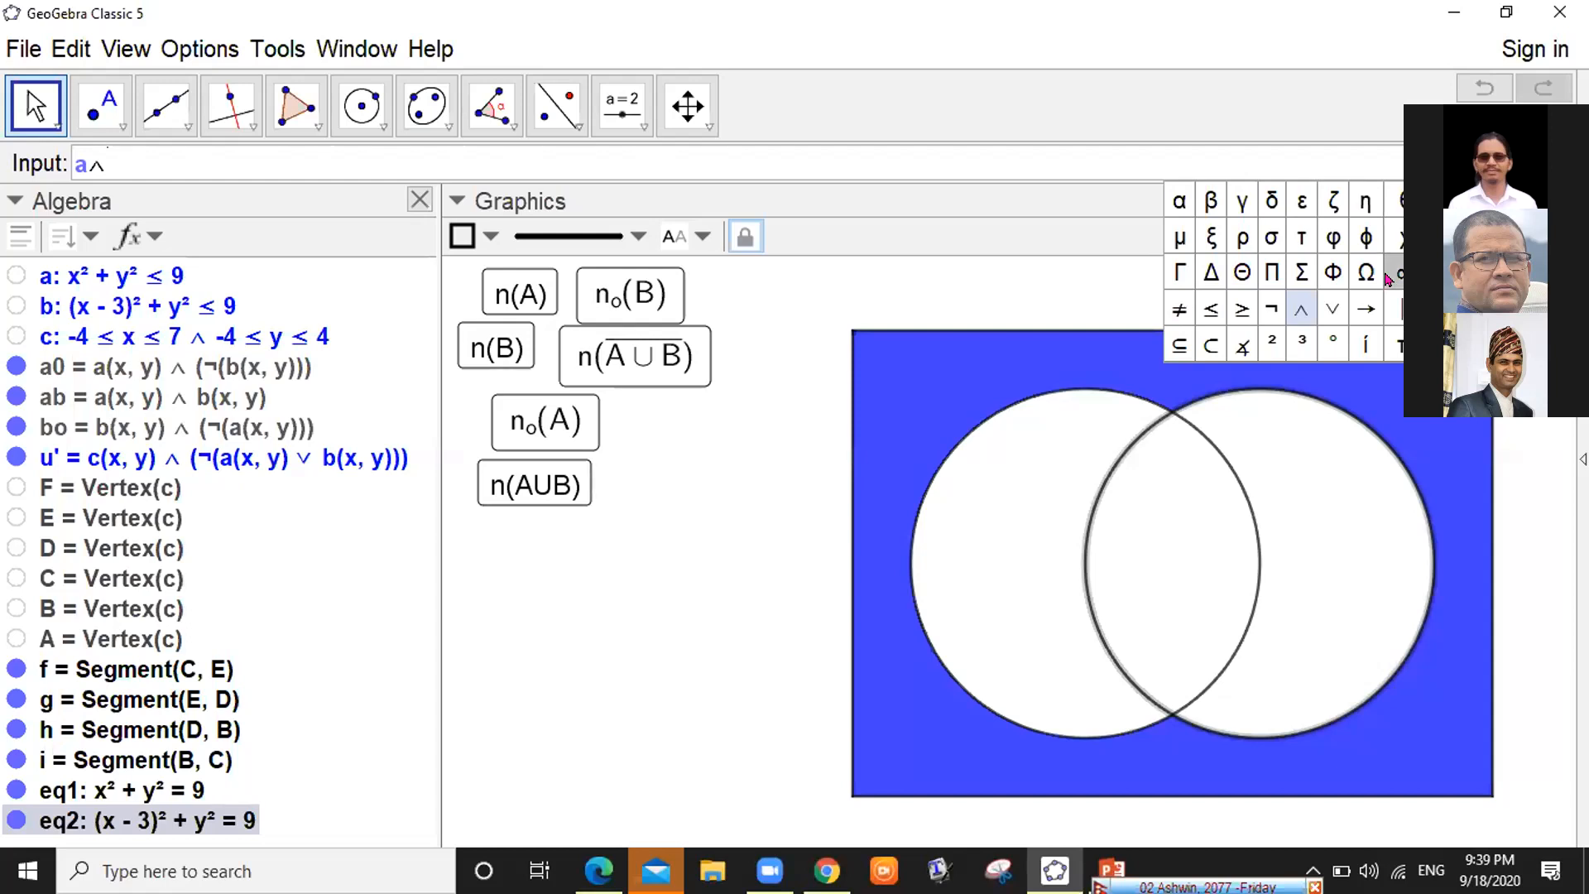
{"action": "left_click", "coordinate": [1263, 300]}
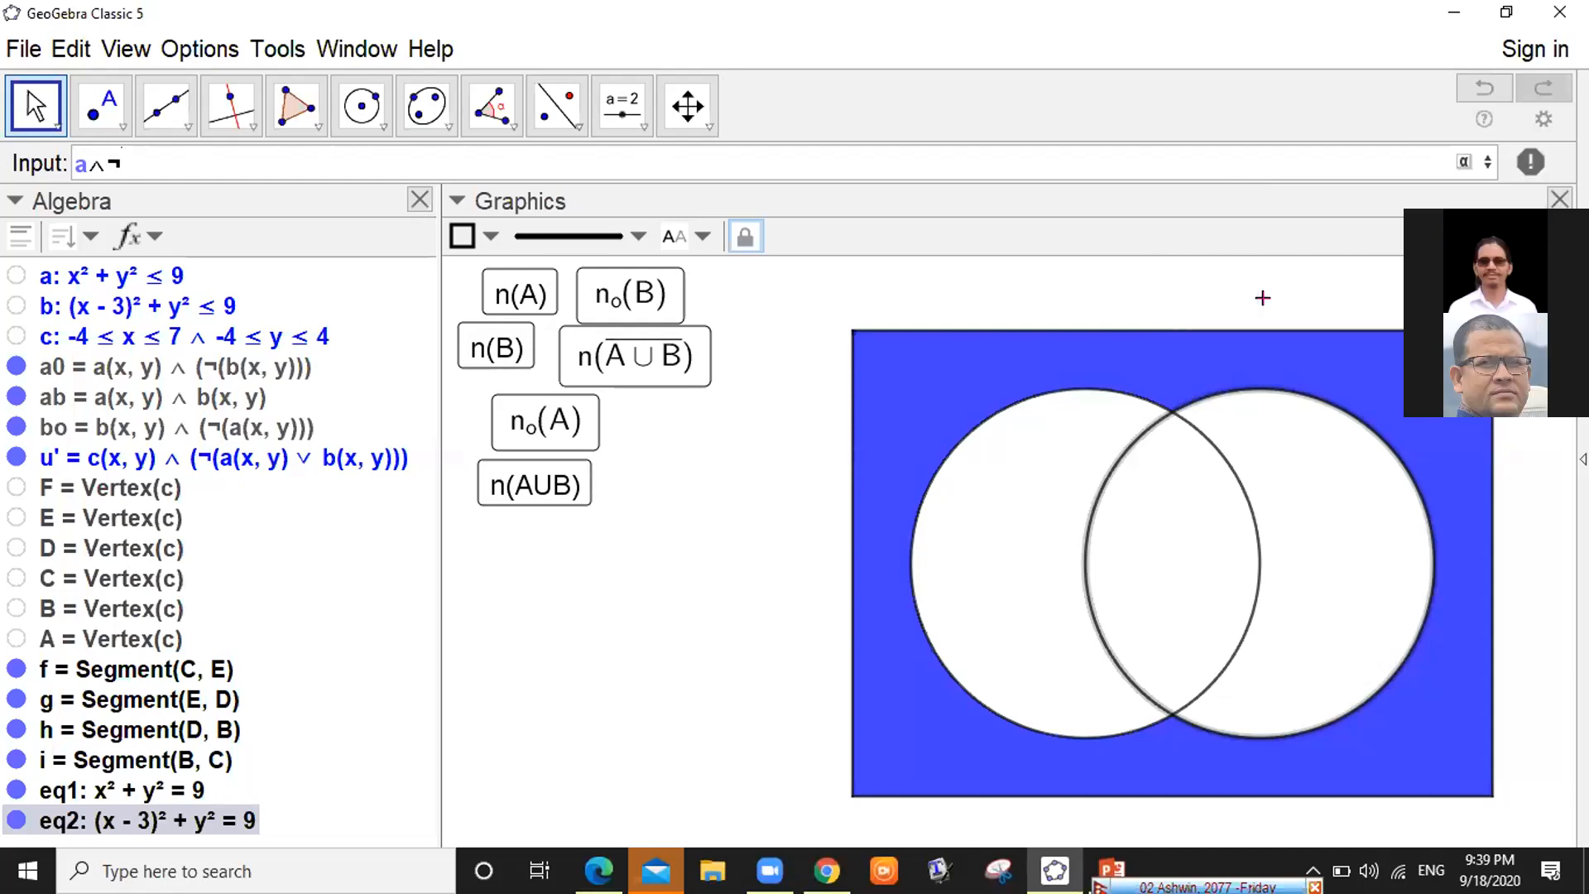
{"action": "type", "text": "b"}
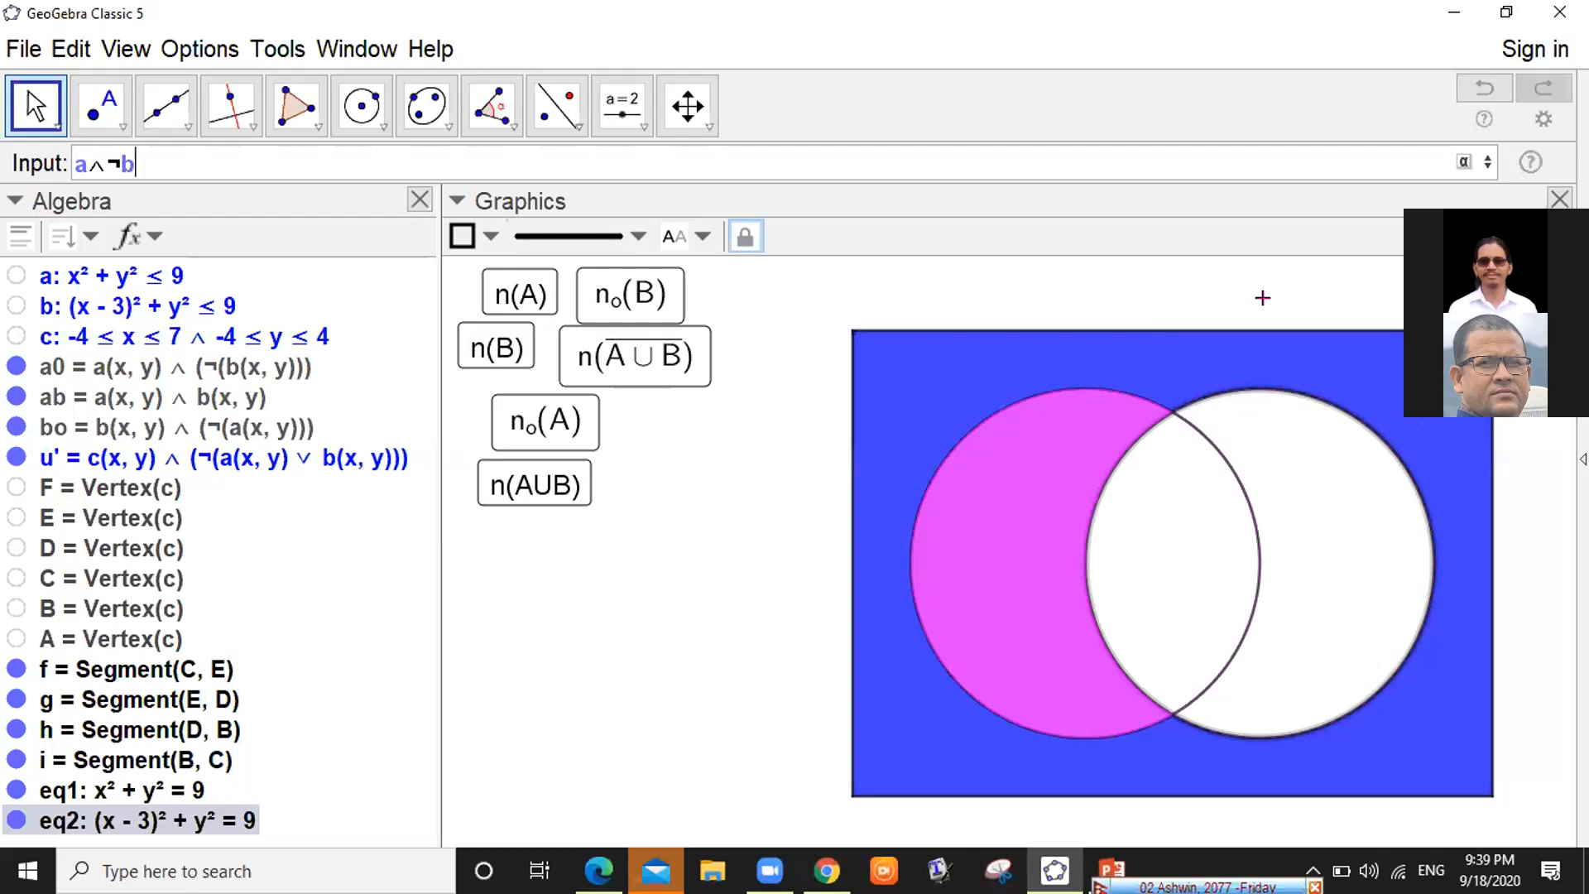
{"action": "key", "text": "BackSpace"}
{"action": "key", "text": "BackSpace"}
{"action": "key", "text": "BackSpace"}
{"action": "key", "text": "BackSpace"}
{"action": "type", "text": "b"}
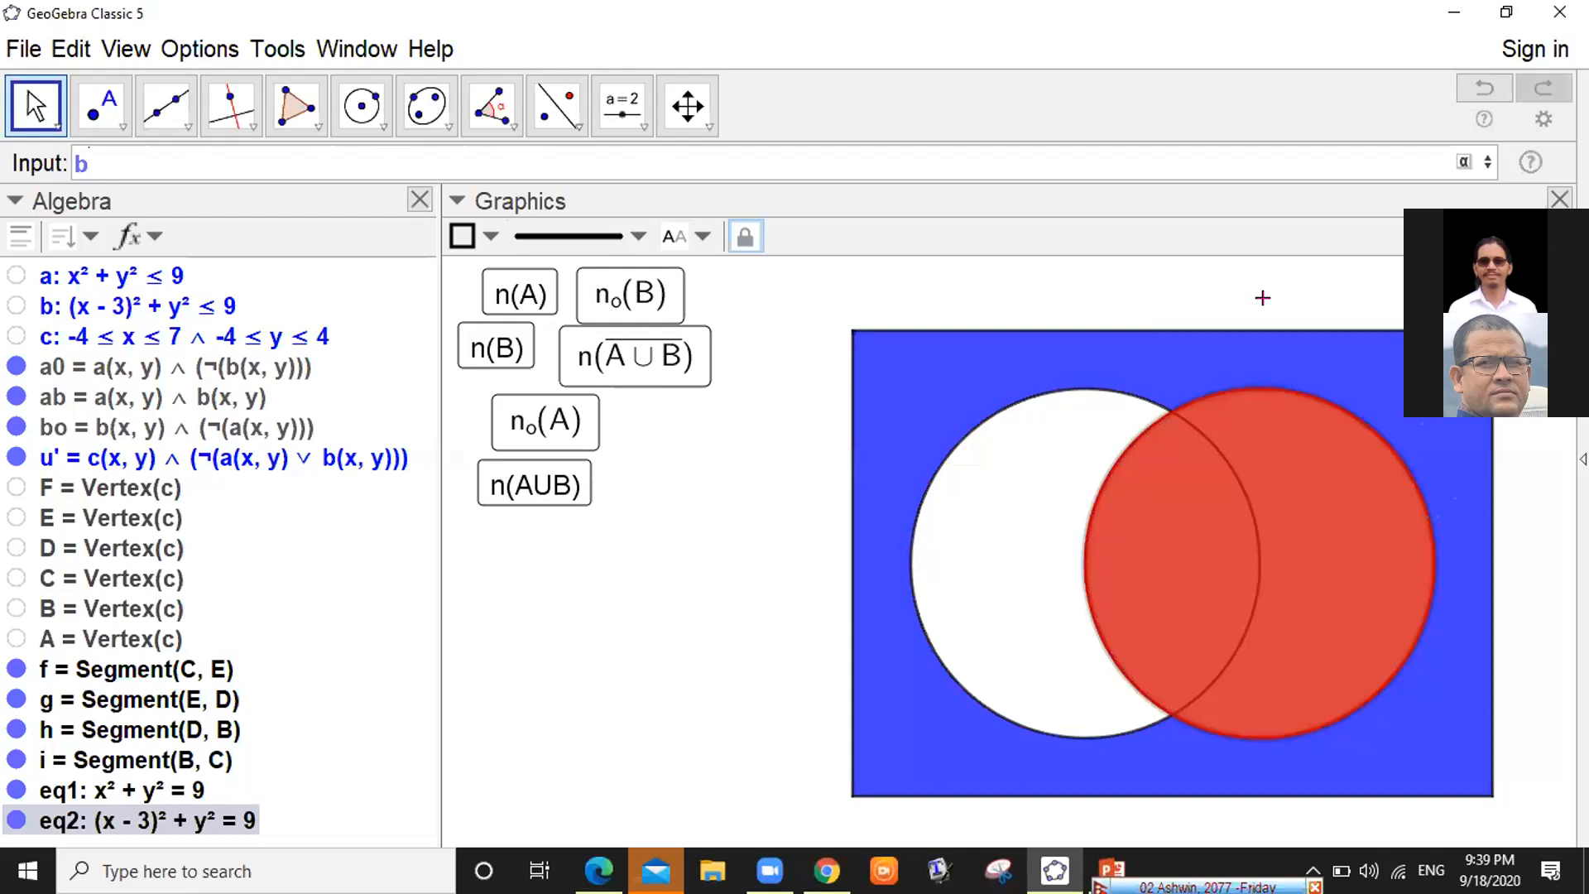
{"action": "type", "text": "&&!a"}
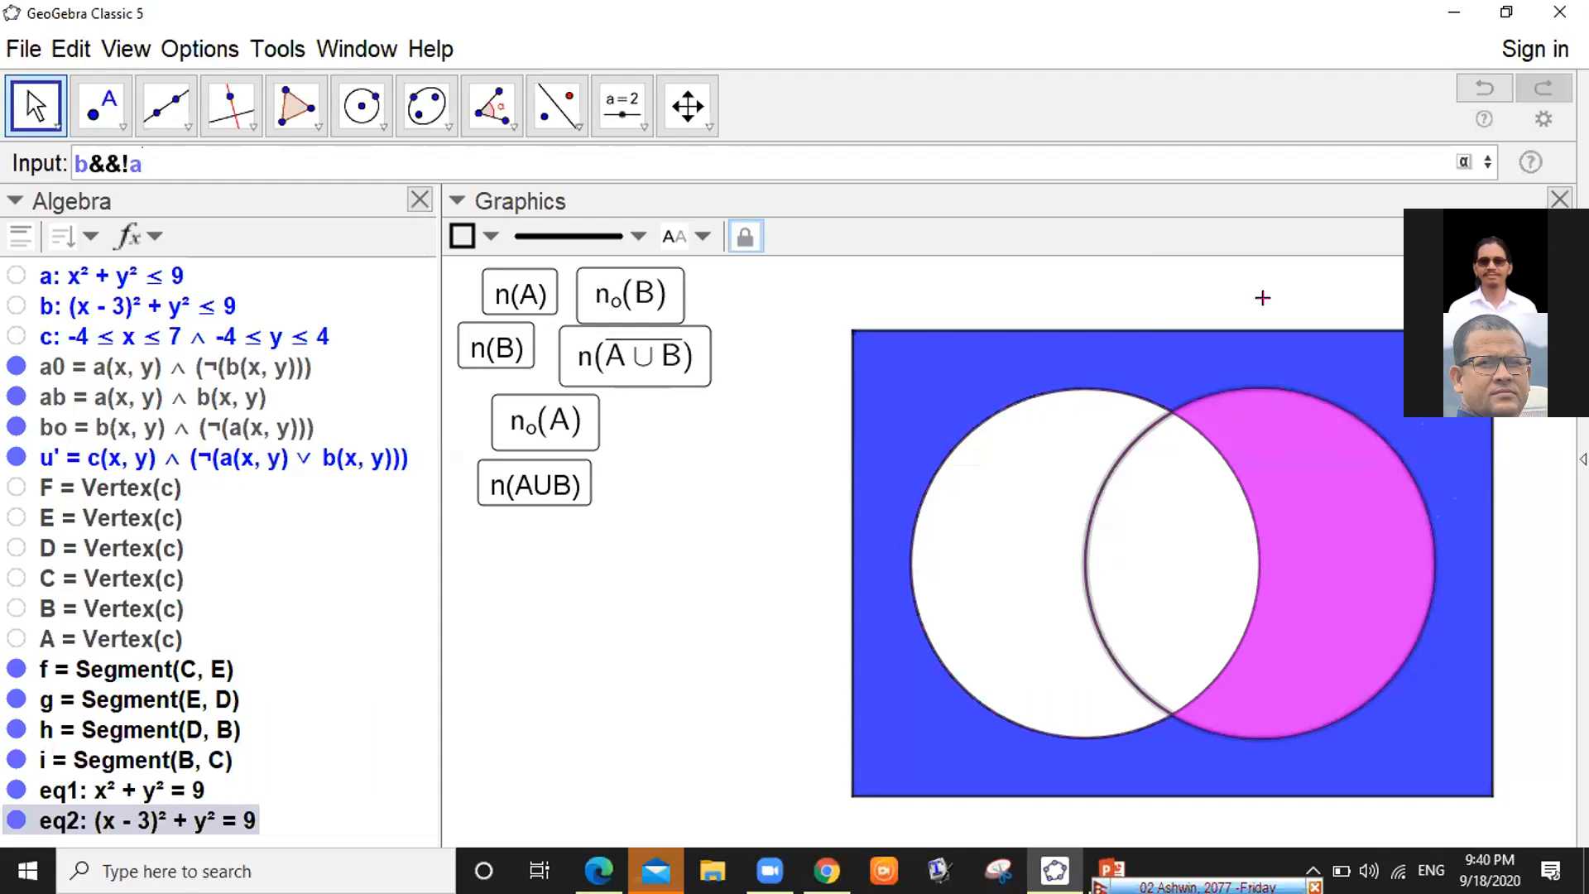
Edit b&&!a down to a and append ||b to preview the union a||b
{"action": "key", "text": "BackSpace"}
{"action": "key", "text": "BackSpace"}
{"action": "key", "text": "BackSpace"}
{"action": "key", "text": "BackSpace"}
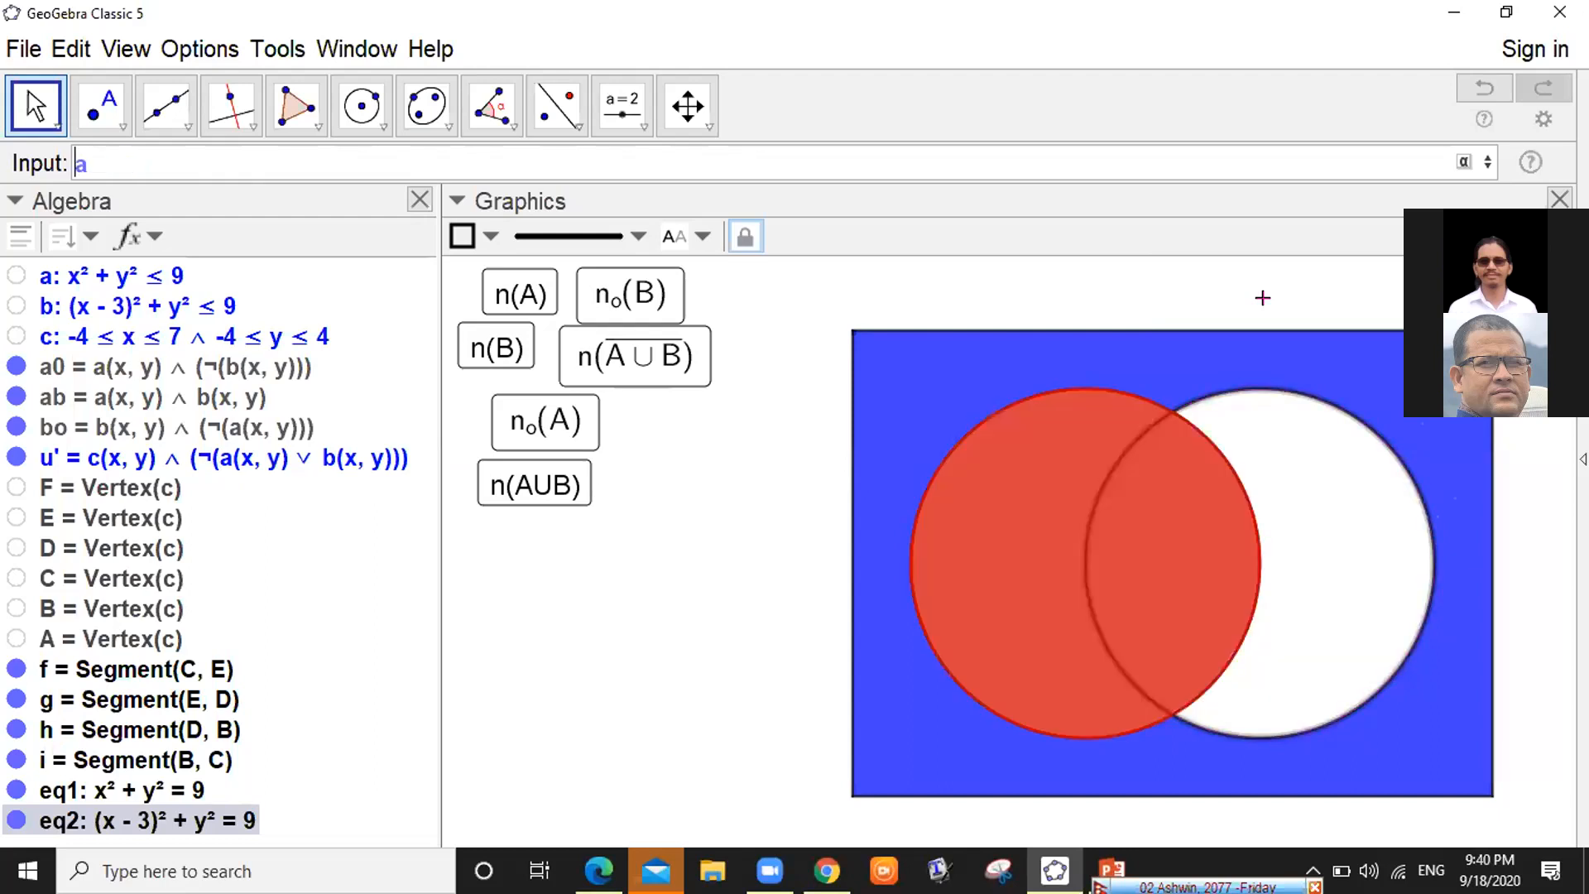
{"action": "key", "text": "End"}
{"action": "type", "text": "|b"}
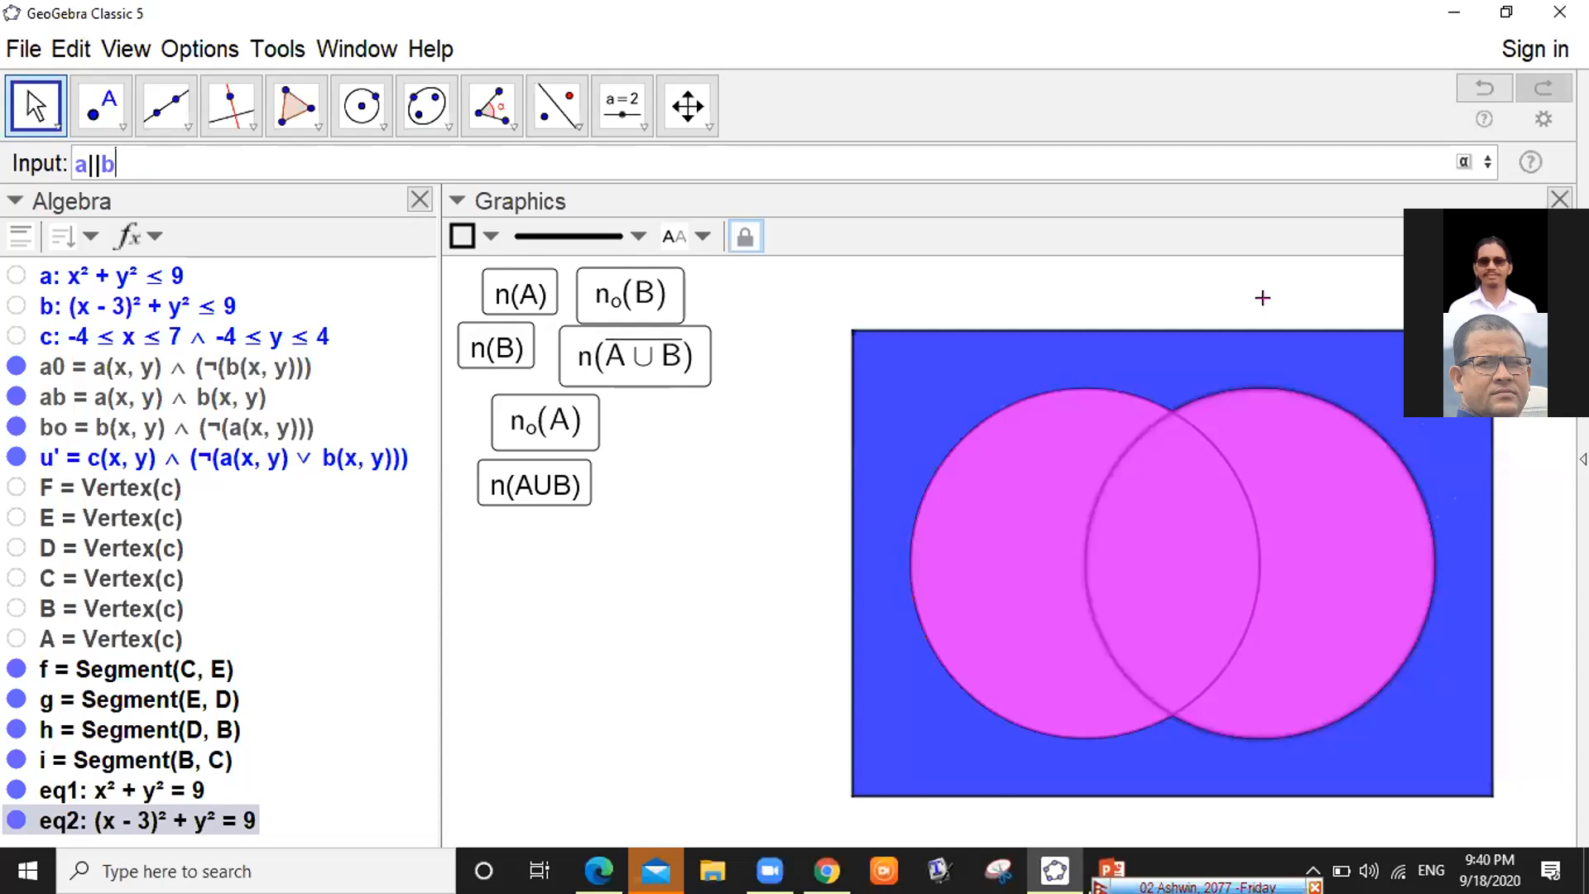
Replace the || with the ∨ symbol so the input reads a∨b, then prefix c&&!
{"action": "key", "text": "Left"}
{"action": "key", "text": "BackSpace"}
{"action": "key", "text": "BackSpace"}
{"action": "left_click", "coordinate": [1463, 162]}
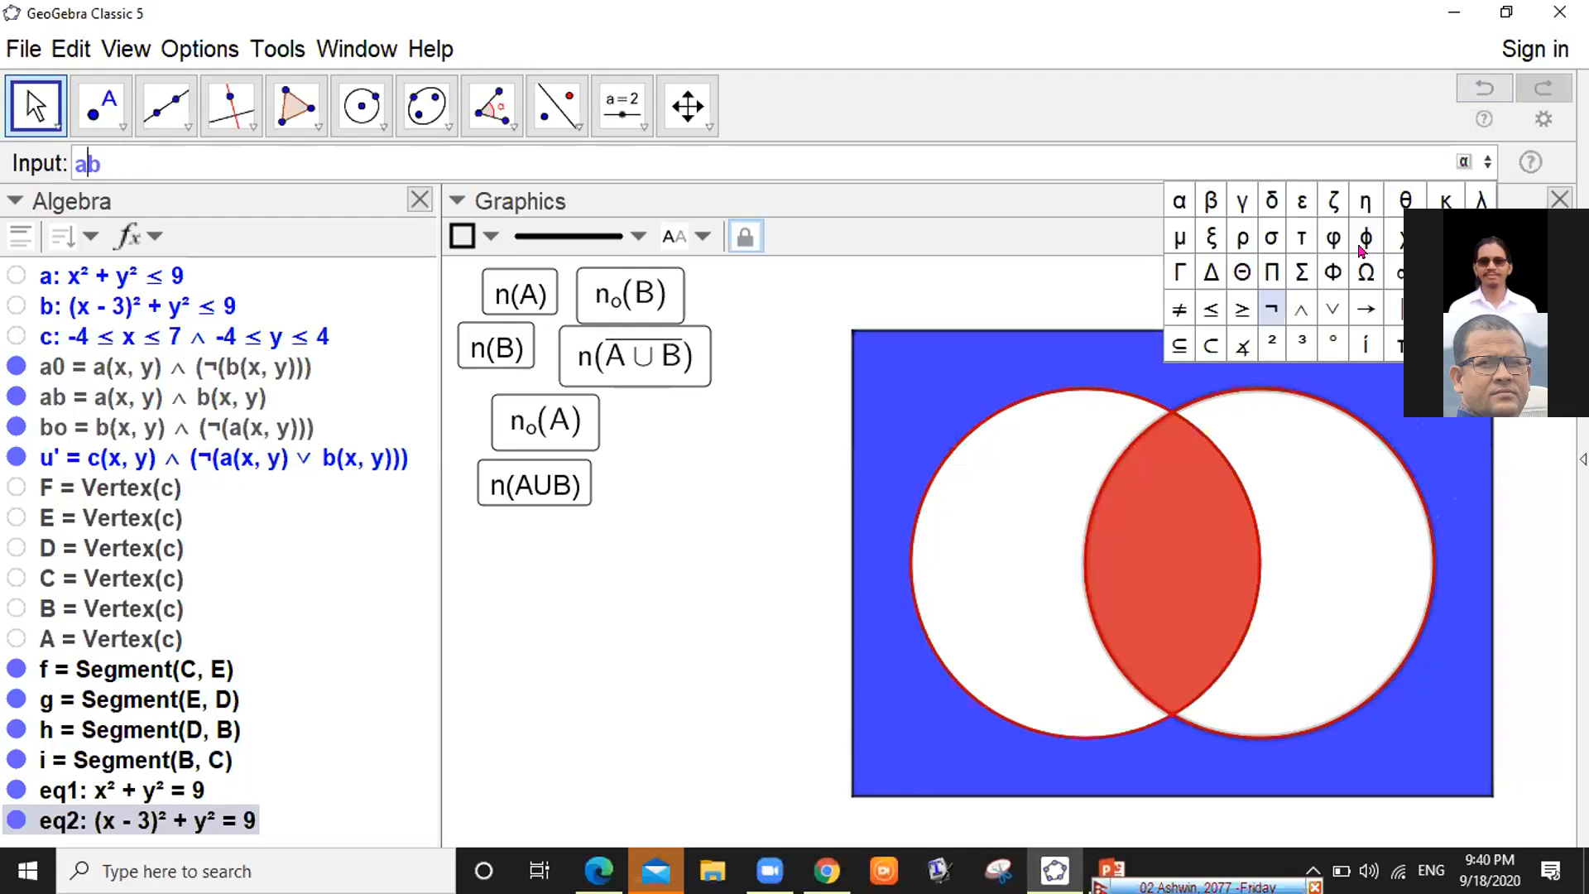
{"action": "left_click", "coordinate": [1330, 310]}
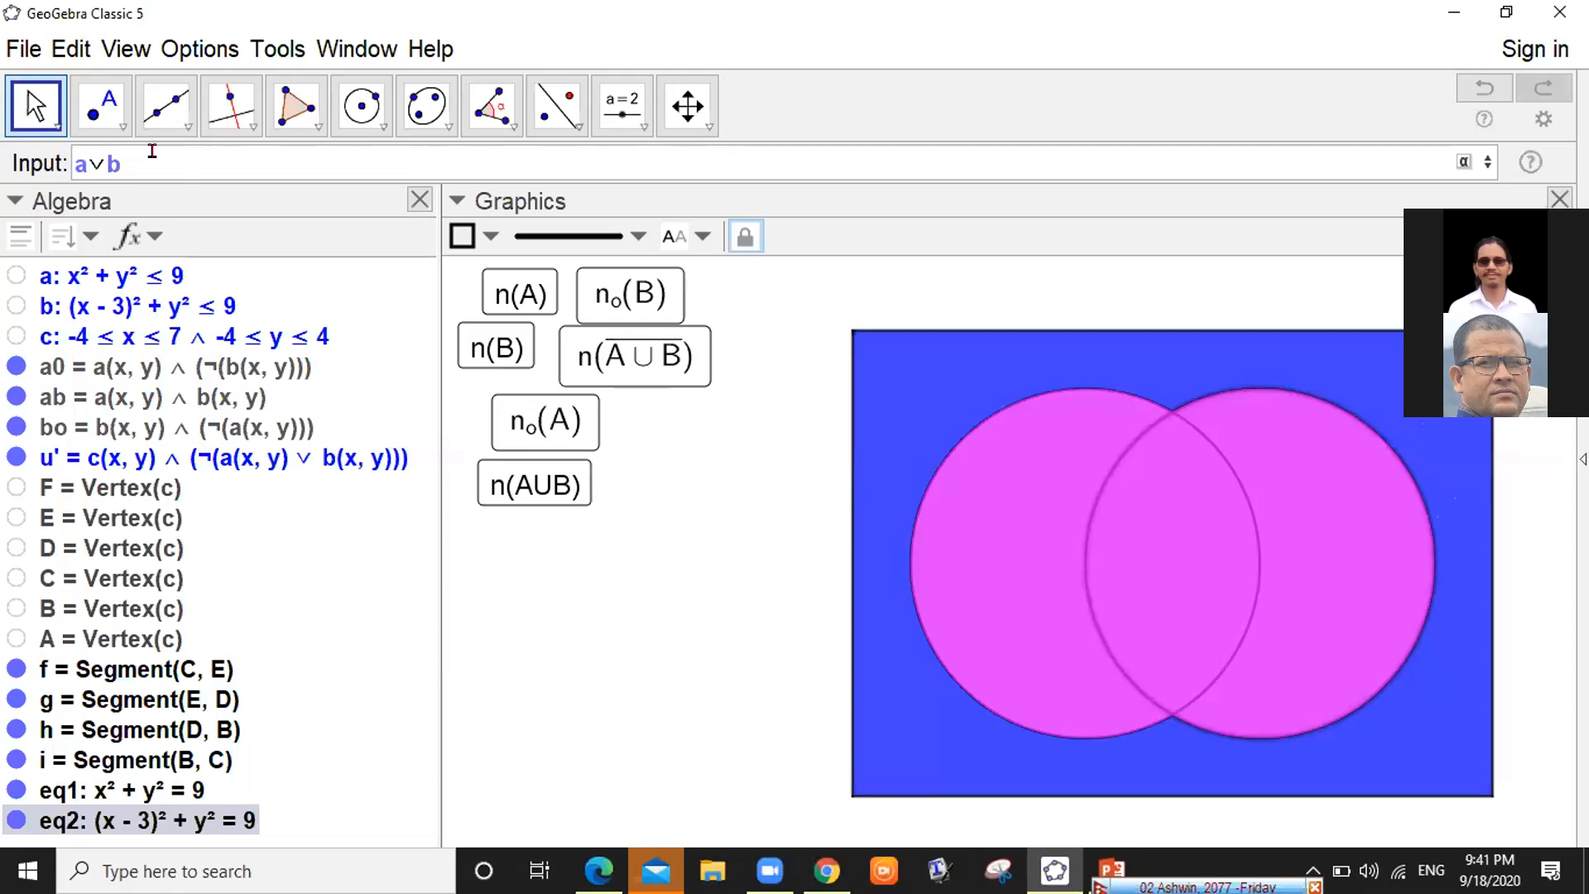
{"action": "type", "text": "c"}
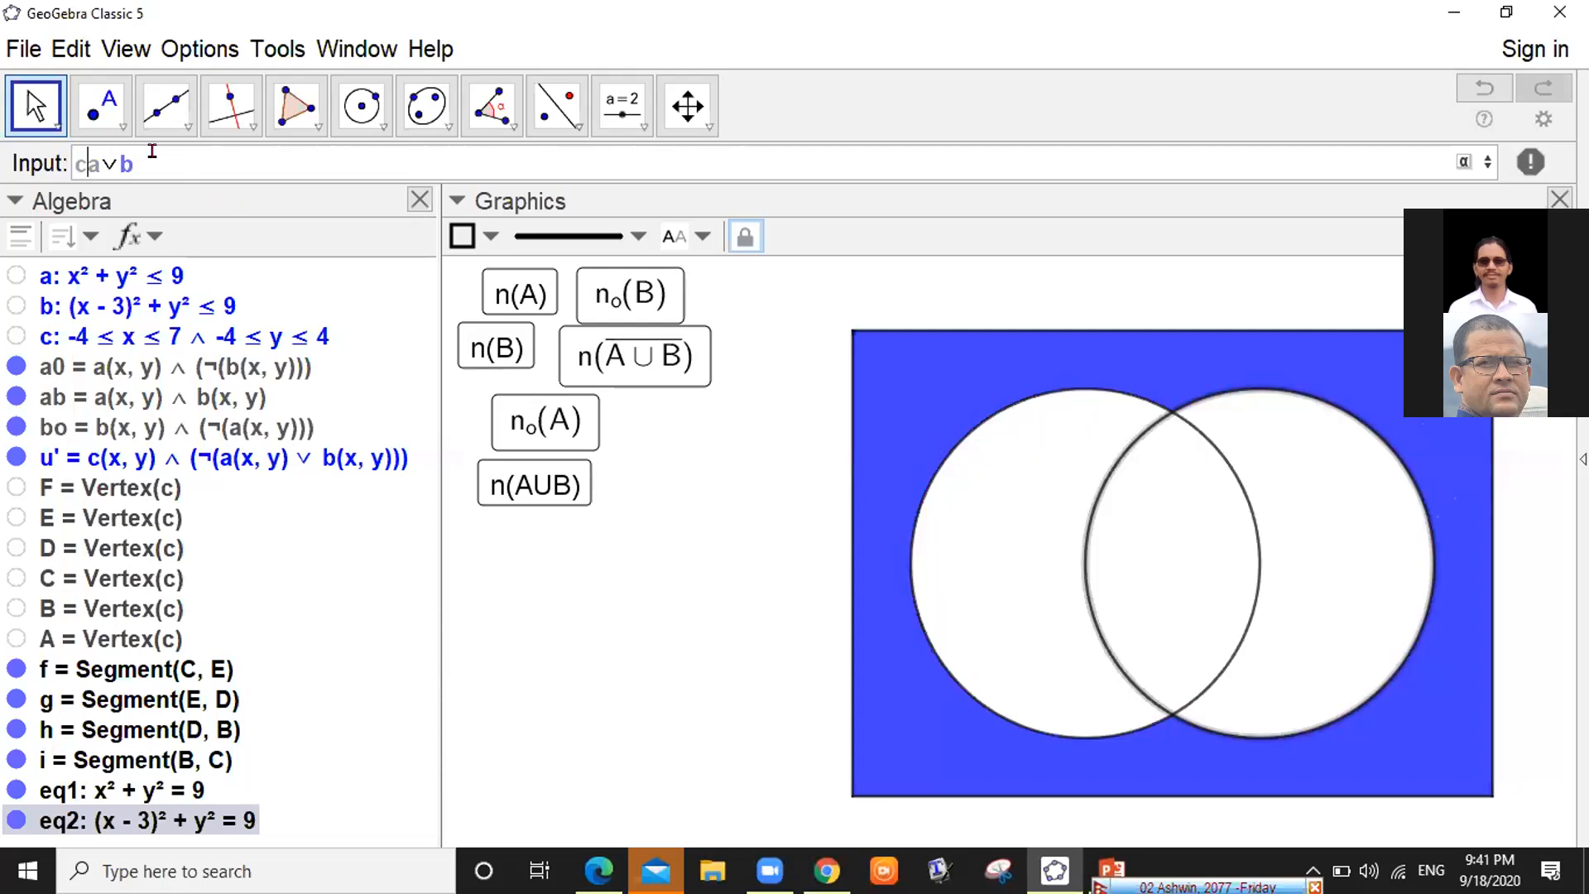
{"action": "type", "text": "&&!"}
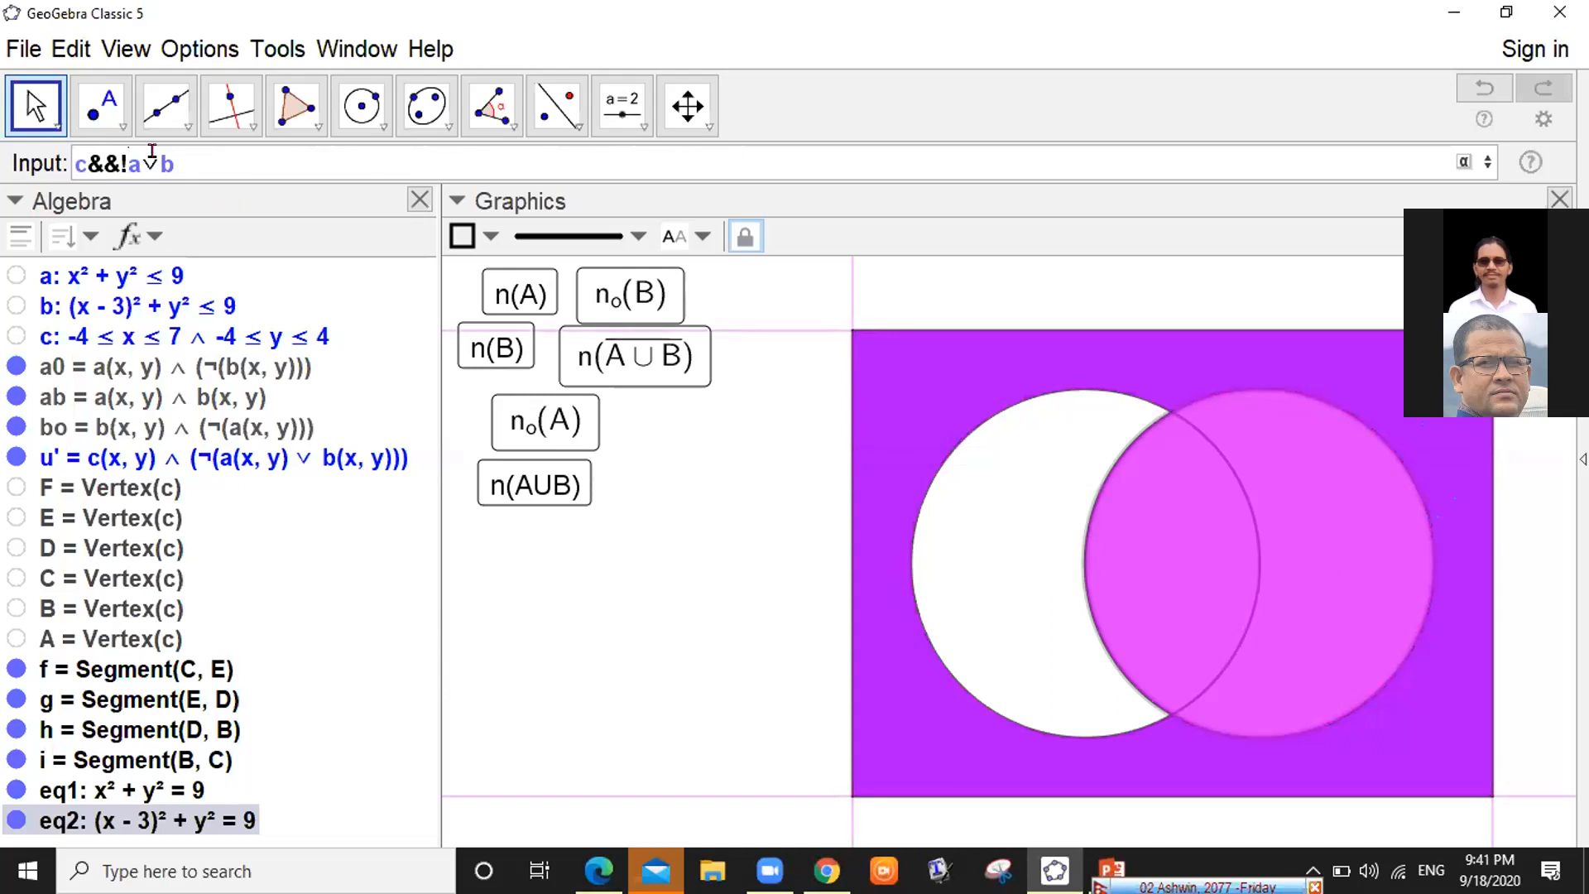
Wrap a∨b in parentheses, enter c&&!(a∨b), then begin typing the Vertex command
{"action": "type", "text": "("}
{"action": "key", "text": "shift+End"}
{"action": "key", "text": "End"}
{"action": "type", "text": ")"}
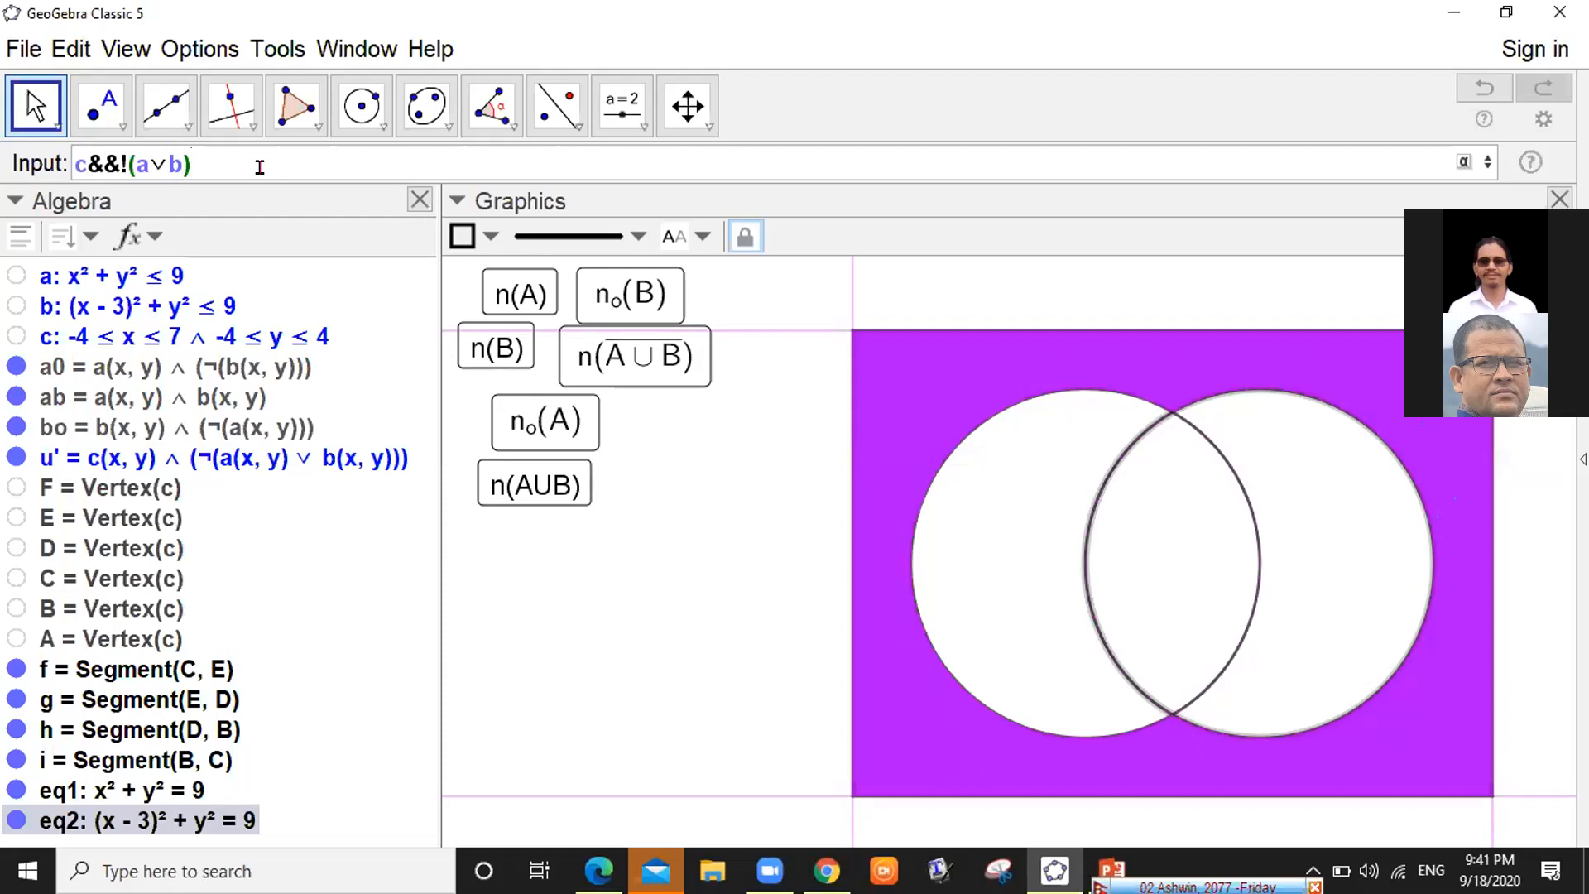
{"action": "key", "text": "Return"}
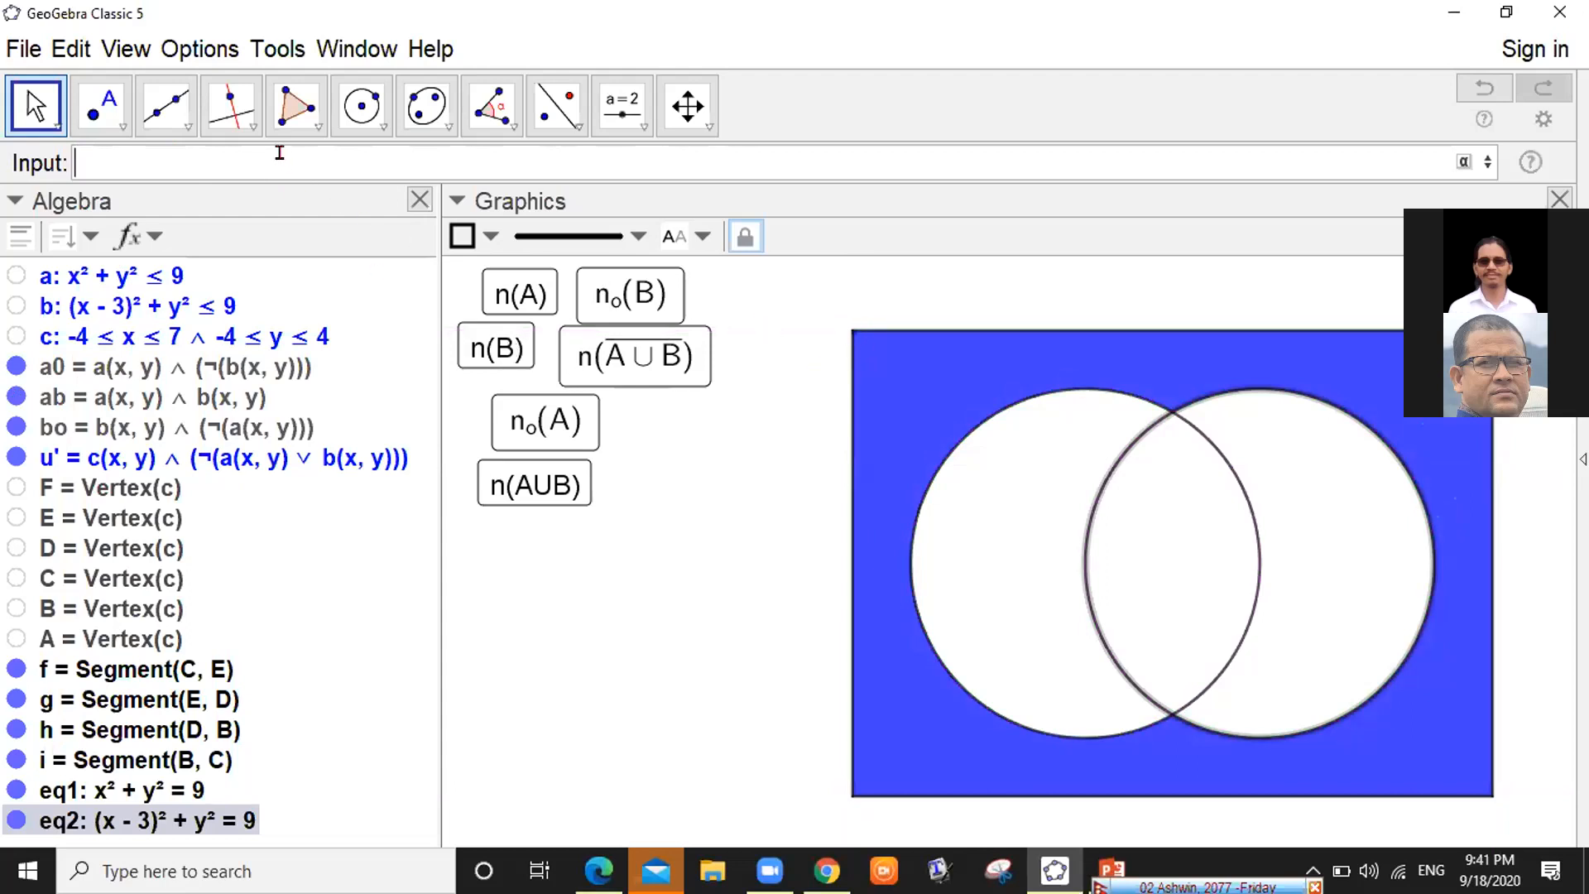
{"action": "type", "text": "ver"}
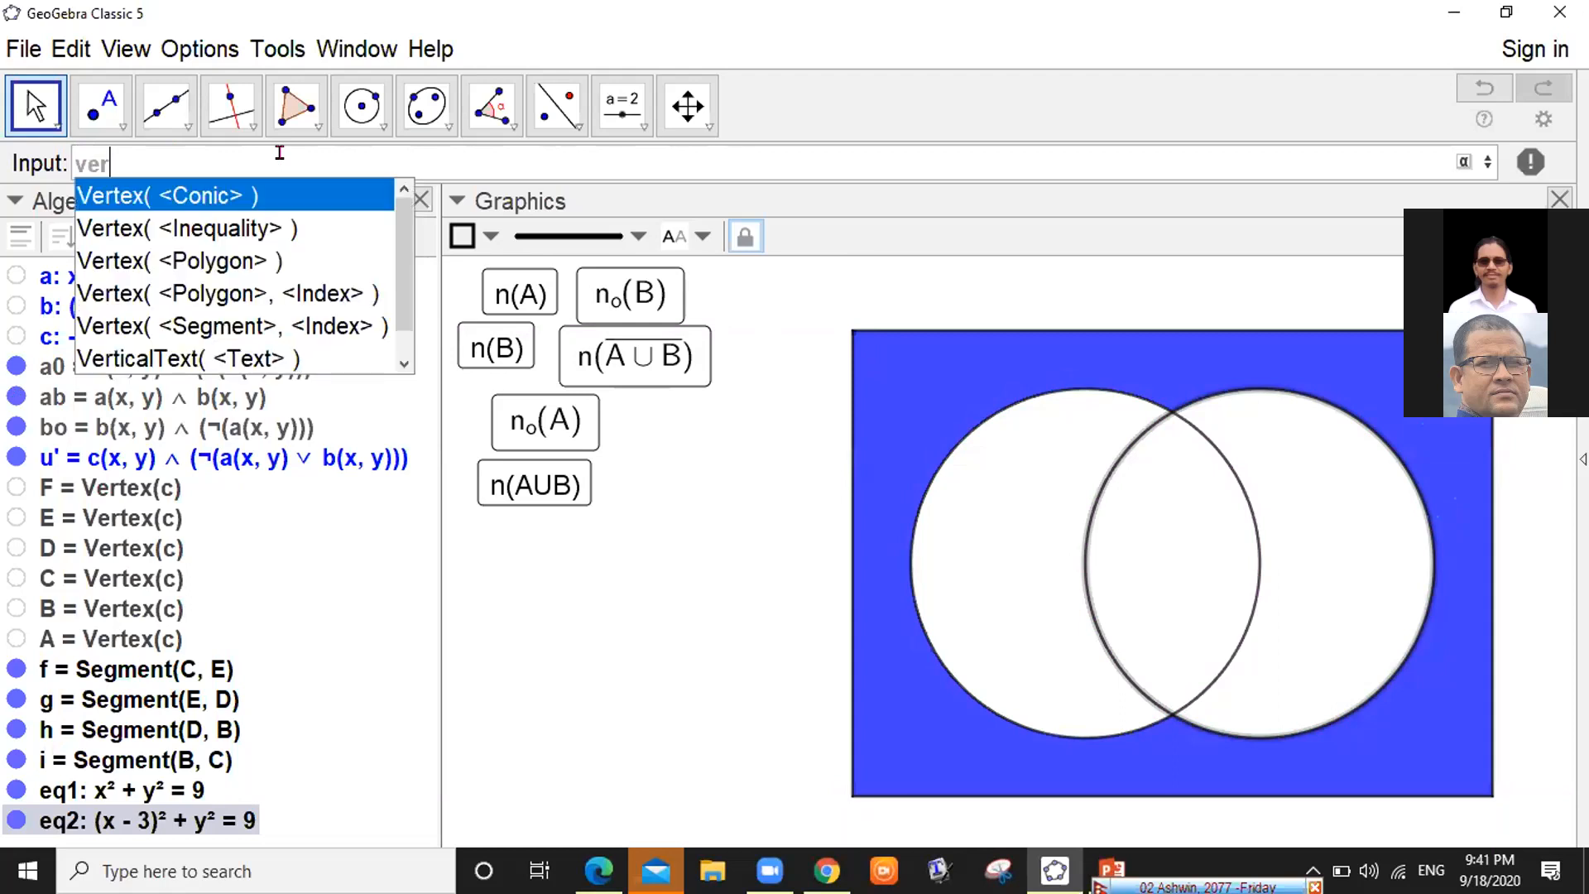
{"action": "type", "text": "tex("}
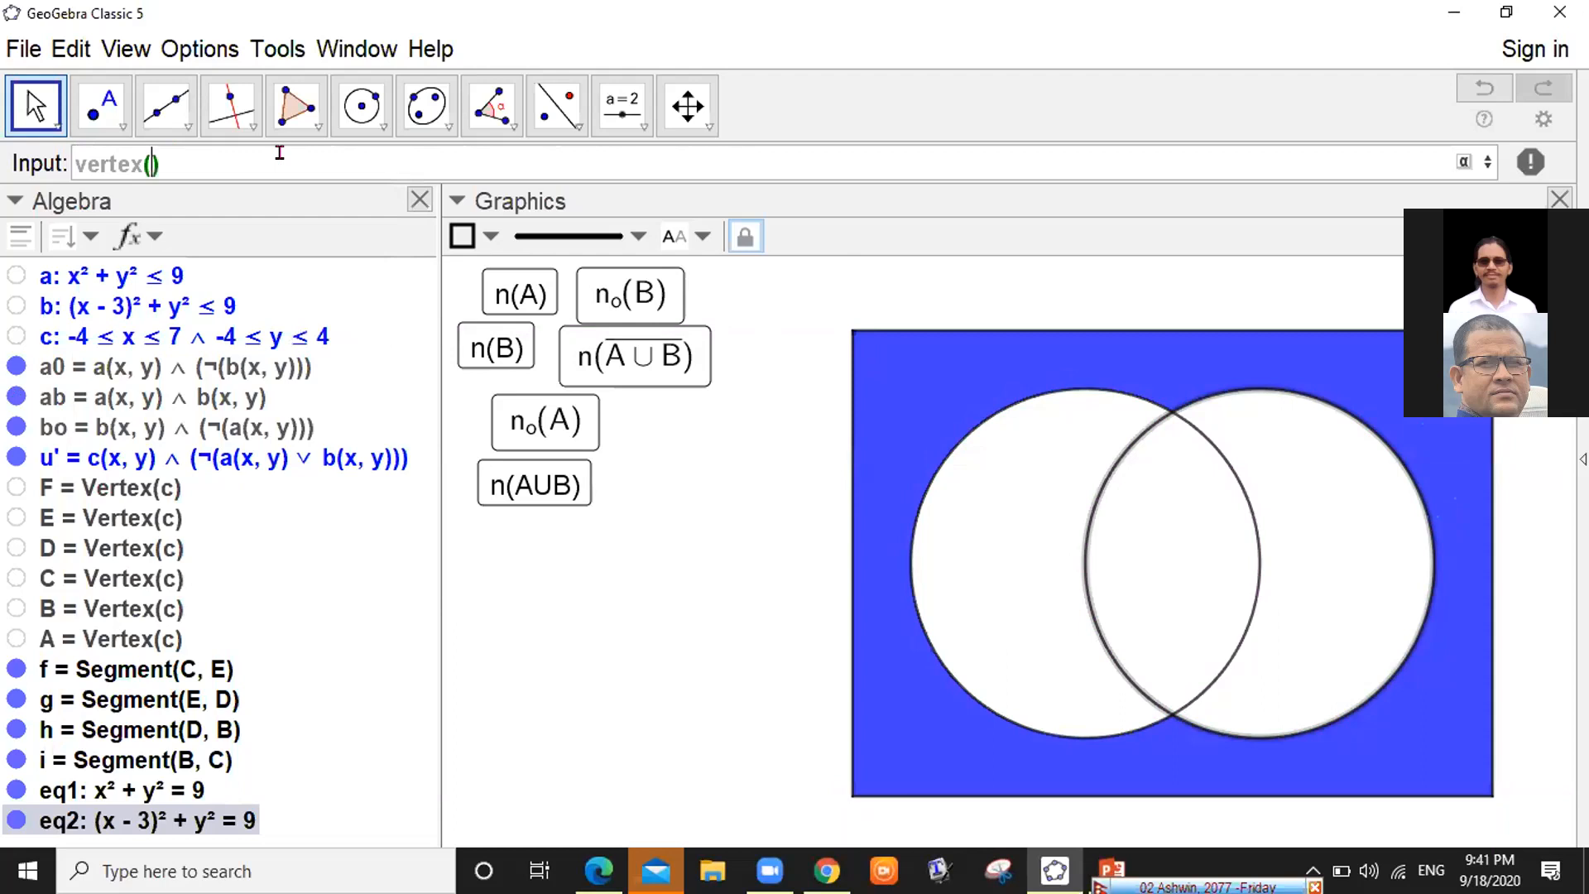
{"action": "left_click", "coordinate": [66, 325]}
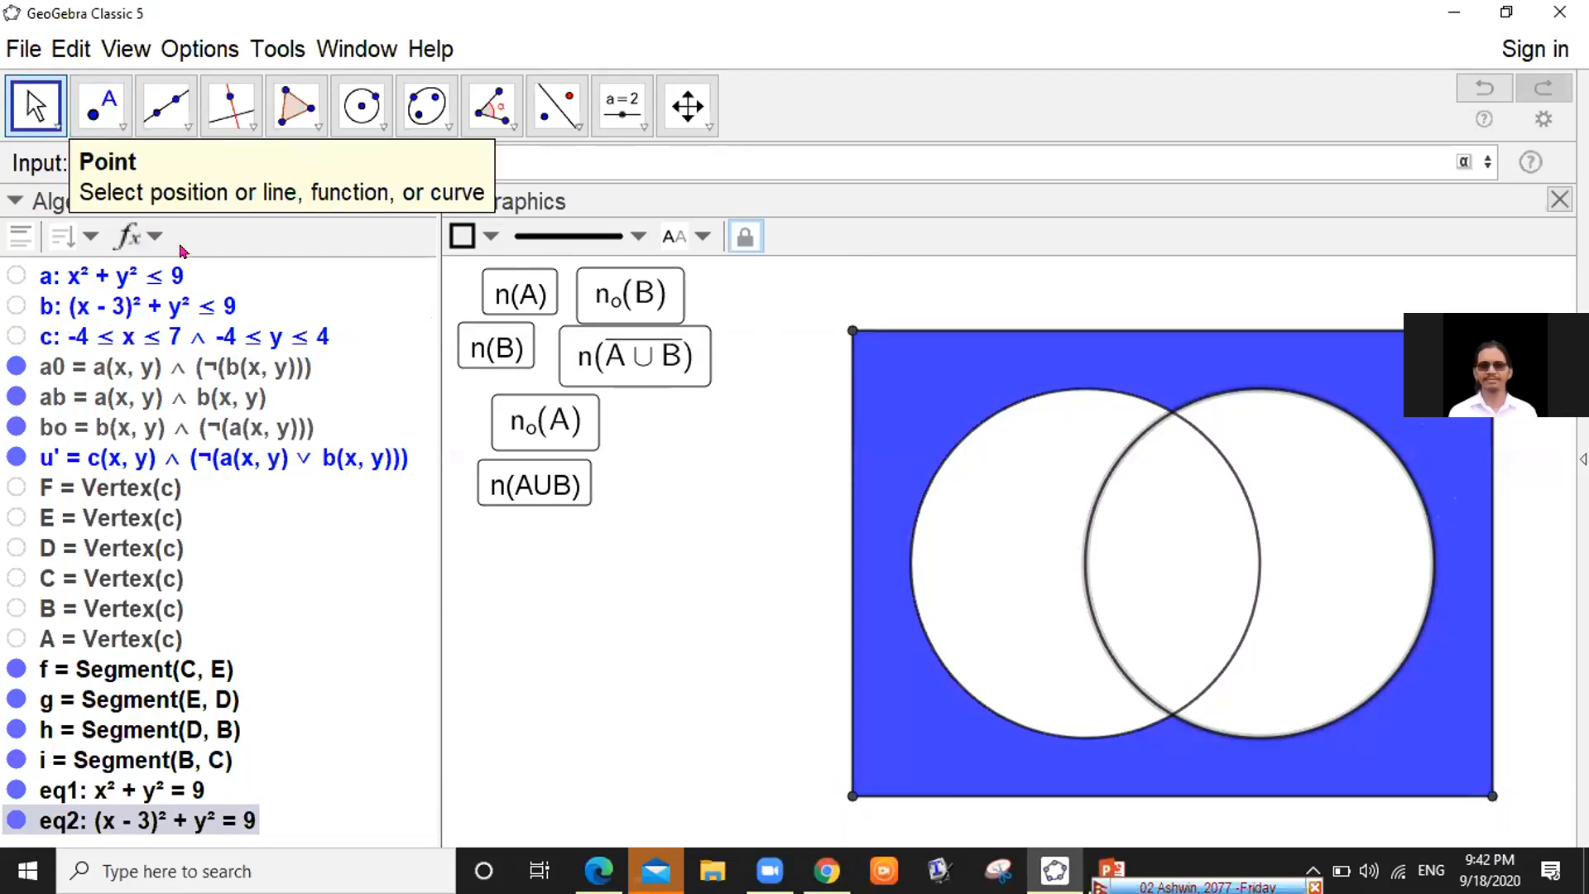
{"action": "key", "text": "BackSpace"}
{"action": "key", "text": "BackSpace"}
{"action": "key", "text": "BackSpace"}
{"action": "key", "text": "BackSpace"}
{"action": "key", "text": "BackSpace"}
{"action": "key", "text": "BackSpace"}
{"action": "key", "text": "BackSpace"}
{"action": "key", "text": "BackSpace"}
{"action": "key", "text": "Delete"}
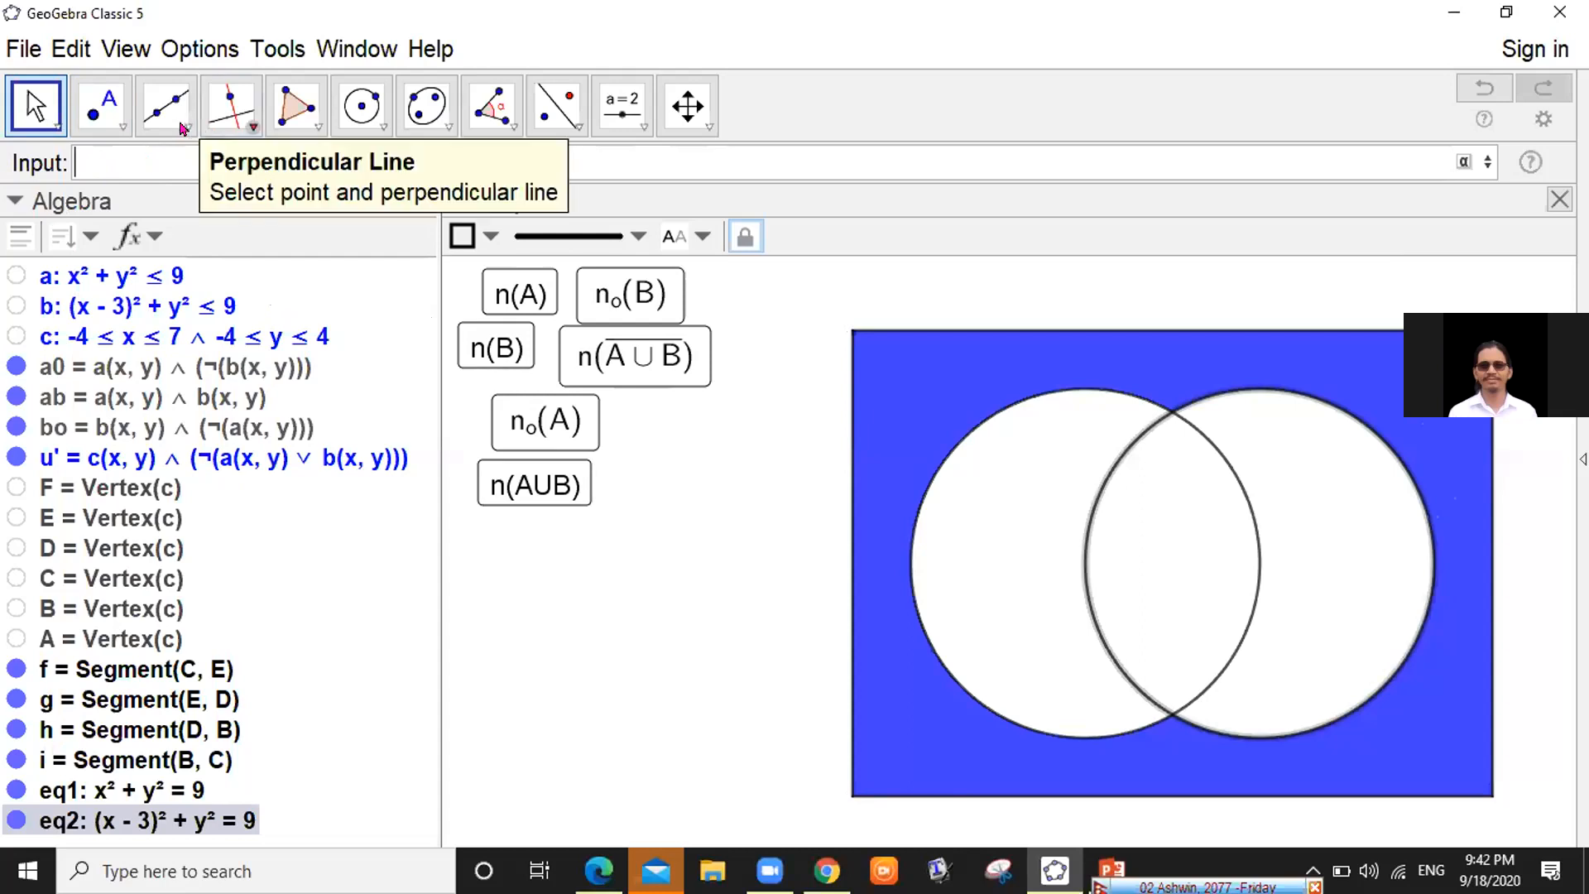
{"action": "left_click", "coordinate": [181, 128]}
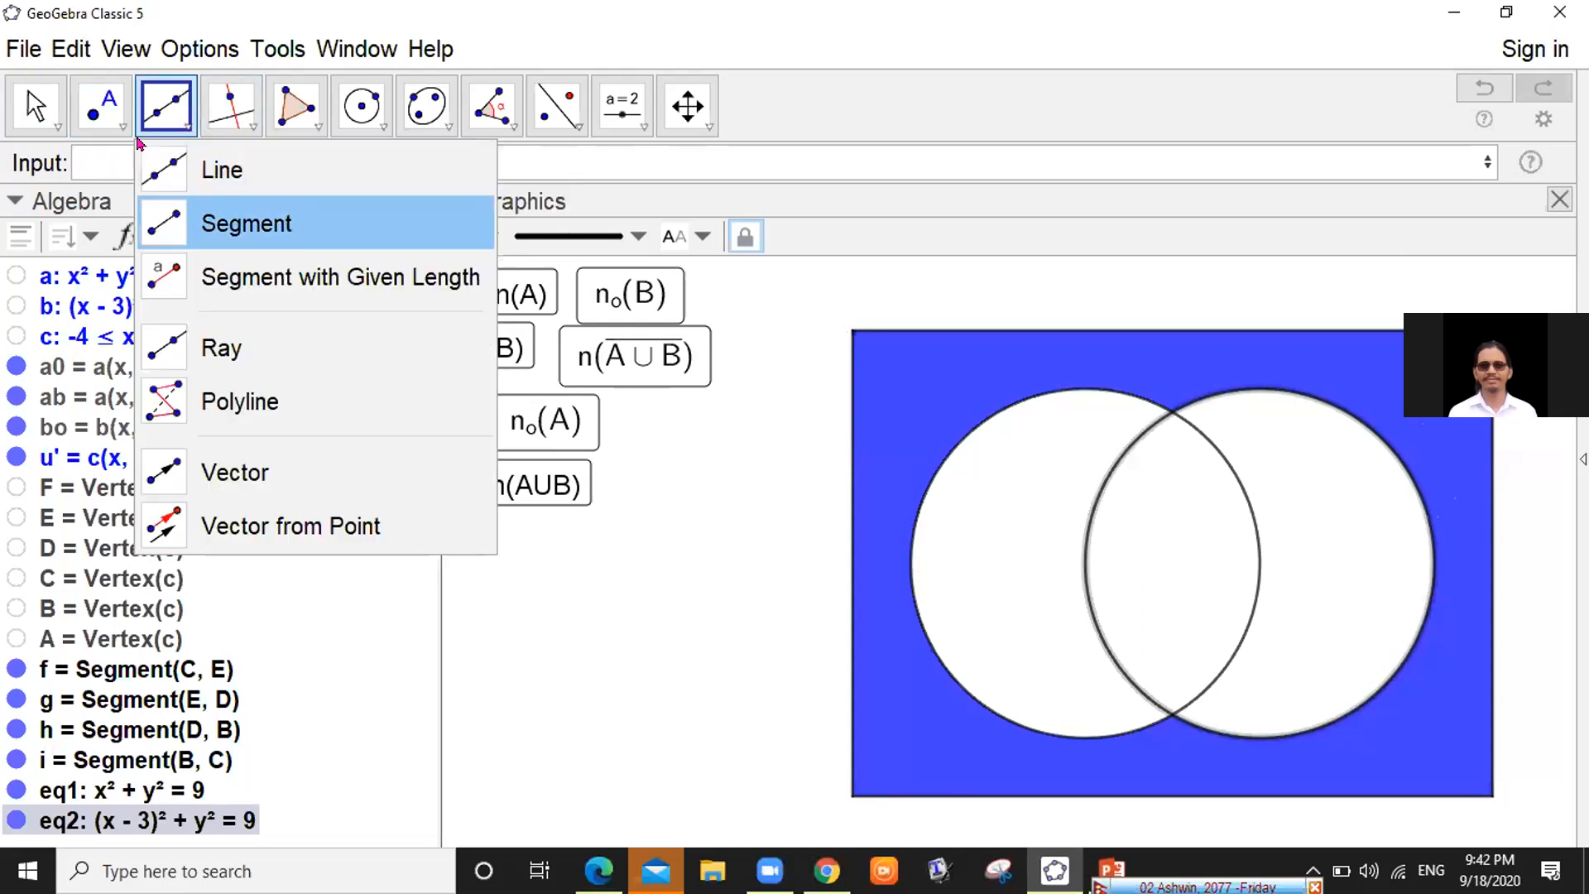
{"action": "left_click", "coordinate": [37, 106]}
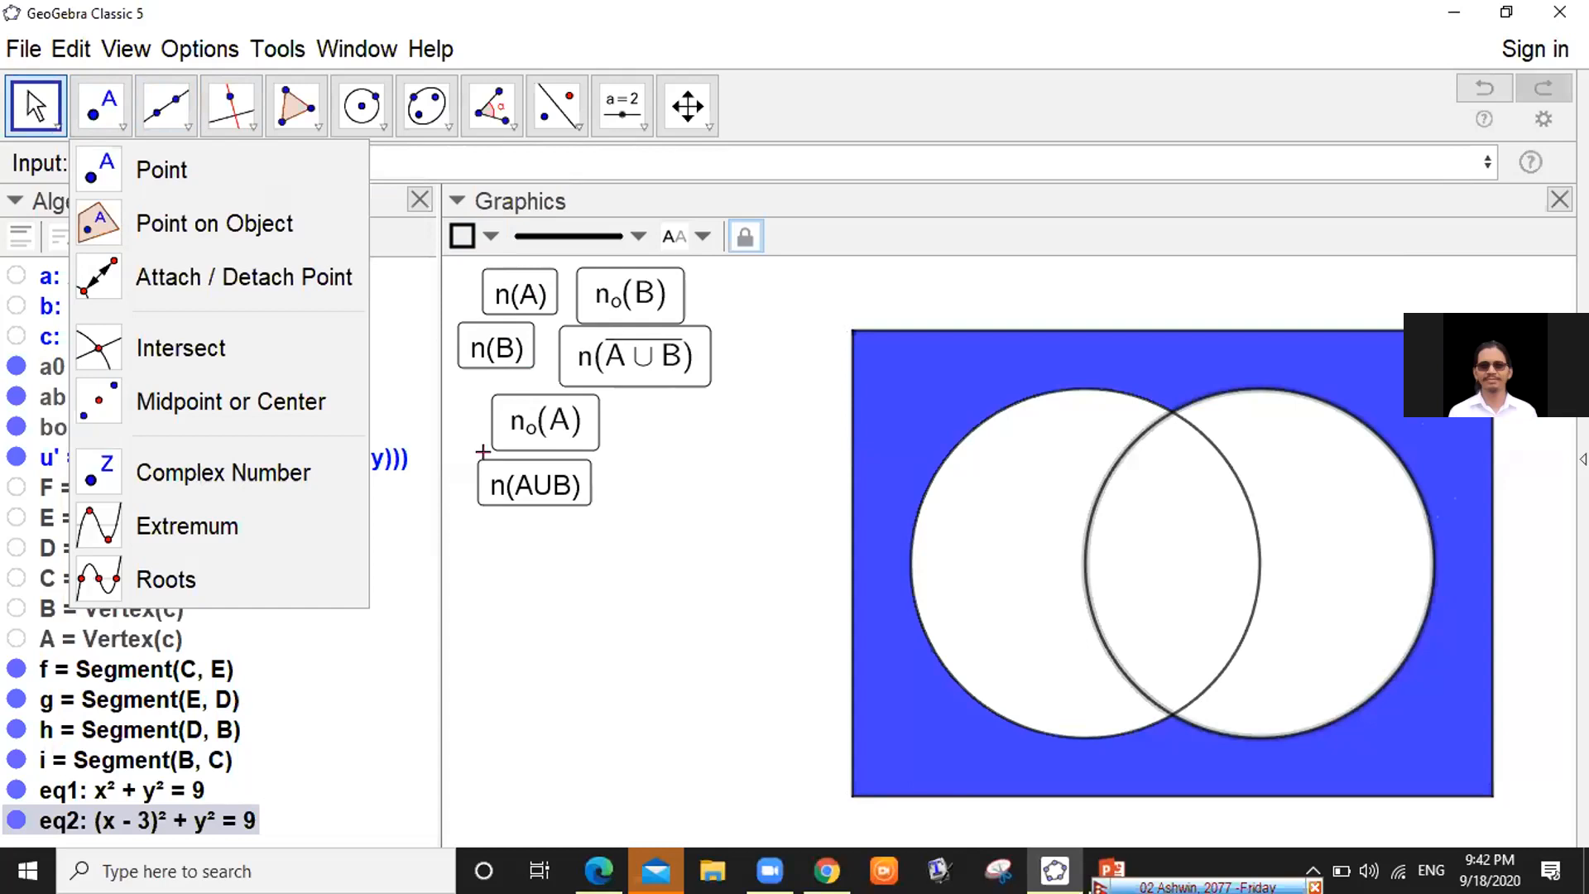
{"action": "left_click", "coordinate": [509, 290]}
{"action": "right_click", "coordinate": [509, 290]}
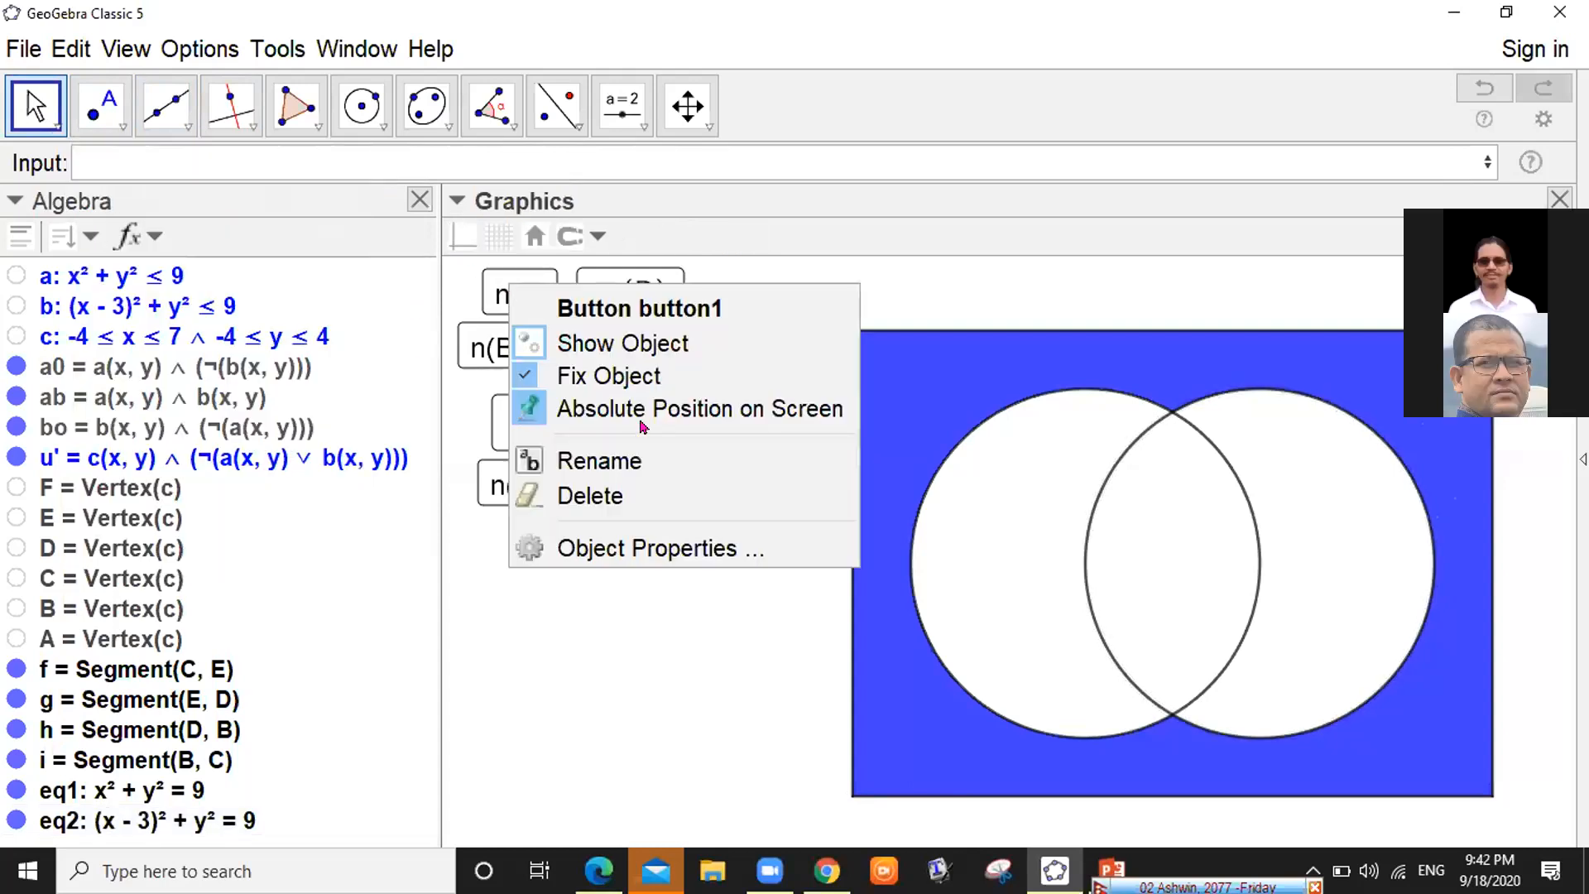
{"action": "left_click", "coordinate": [669, 549]}
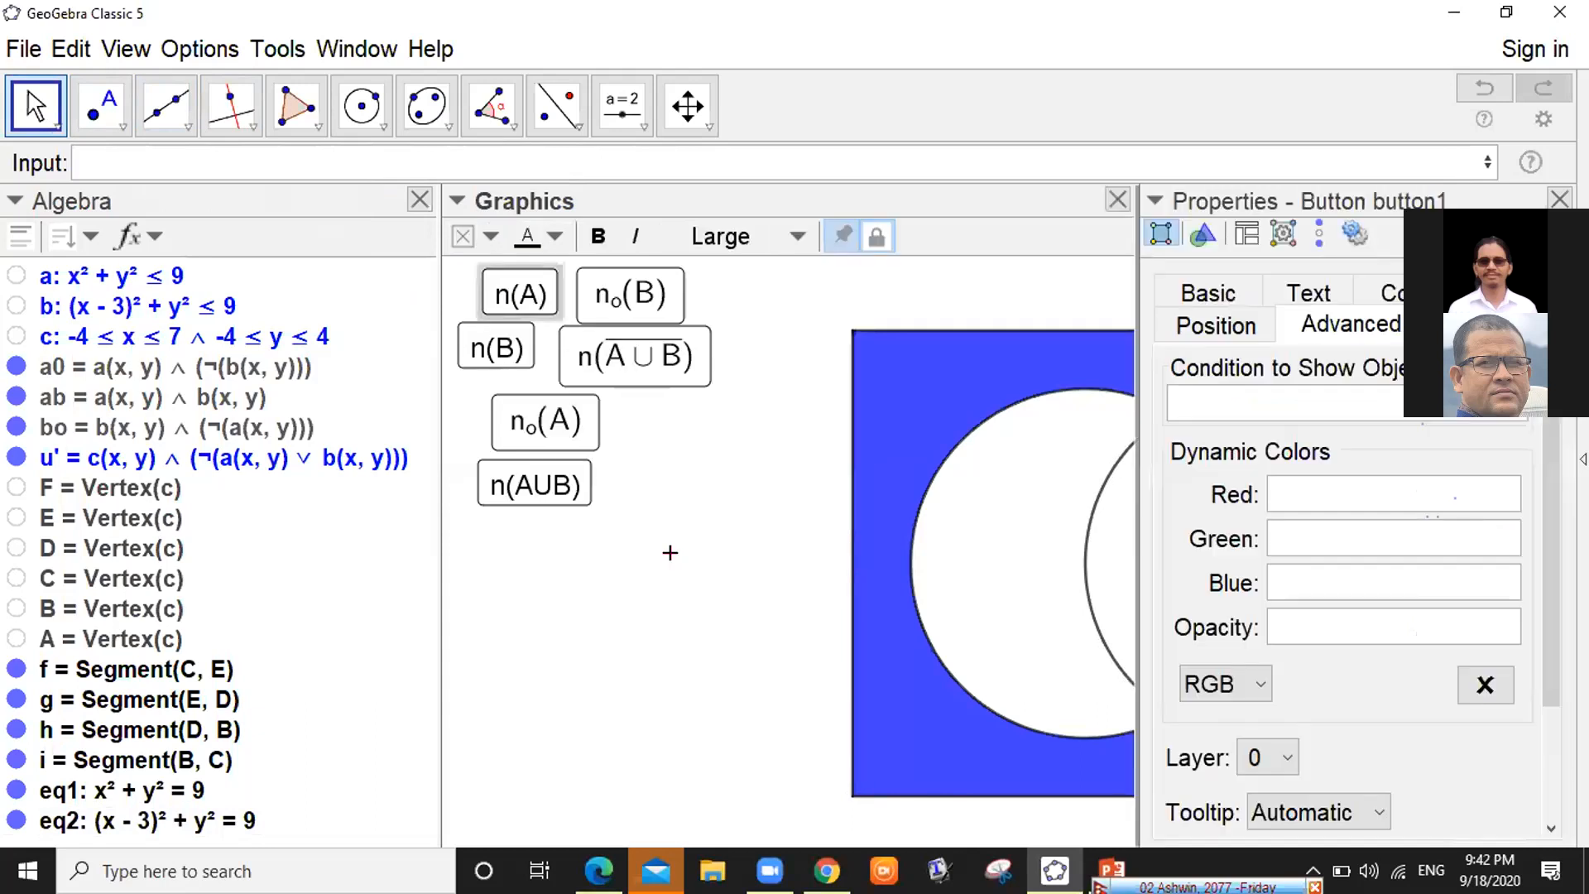
{"action": "left_click", "coordinate": [1470, 325]}
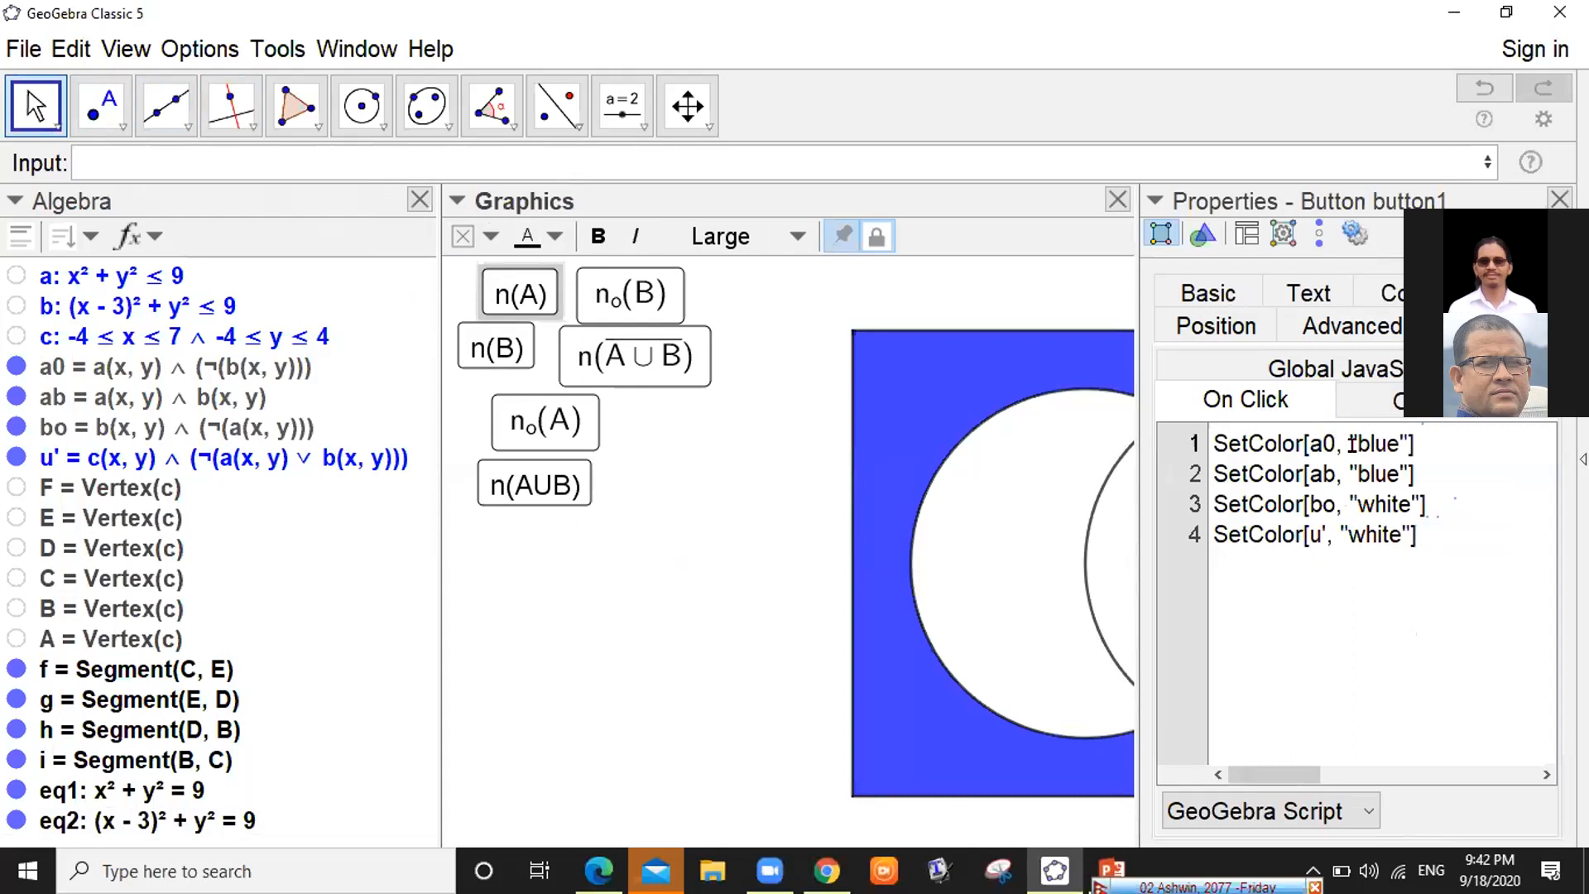
{"action": "key", "text": "ctrl+a"}
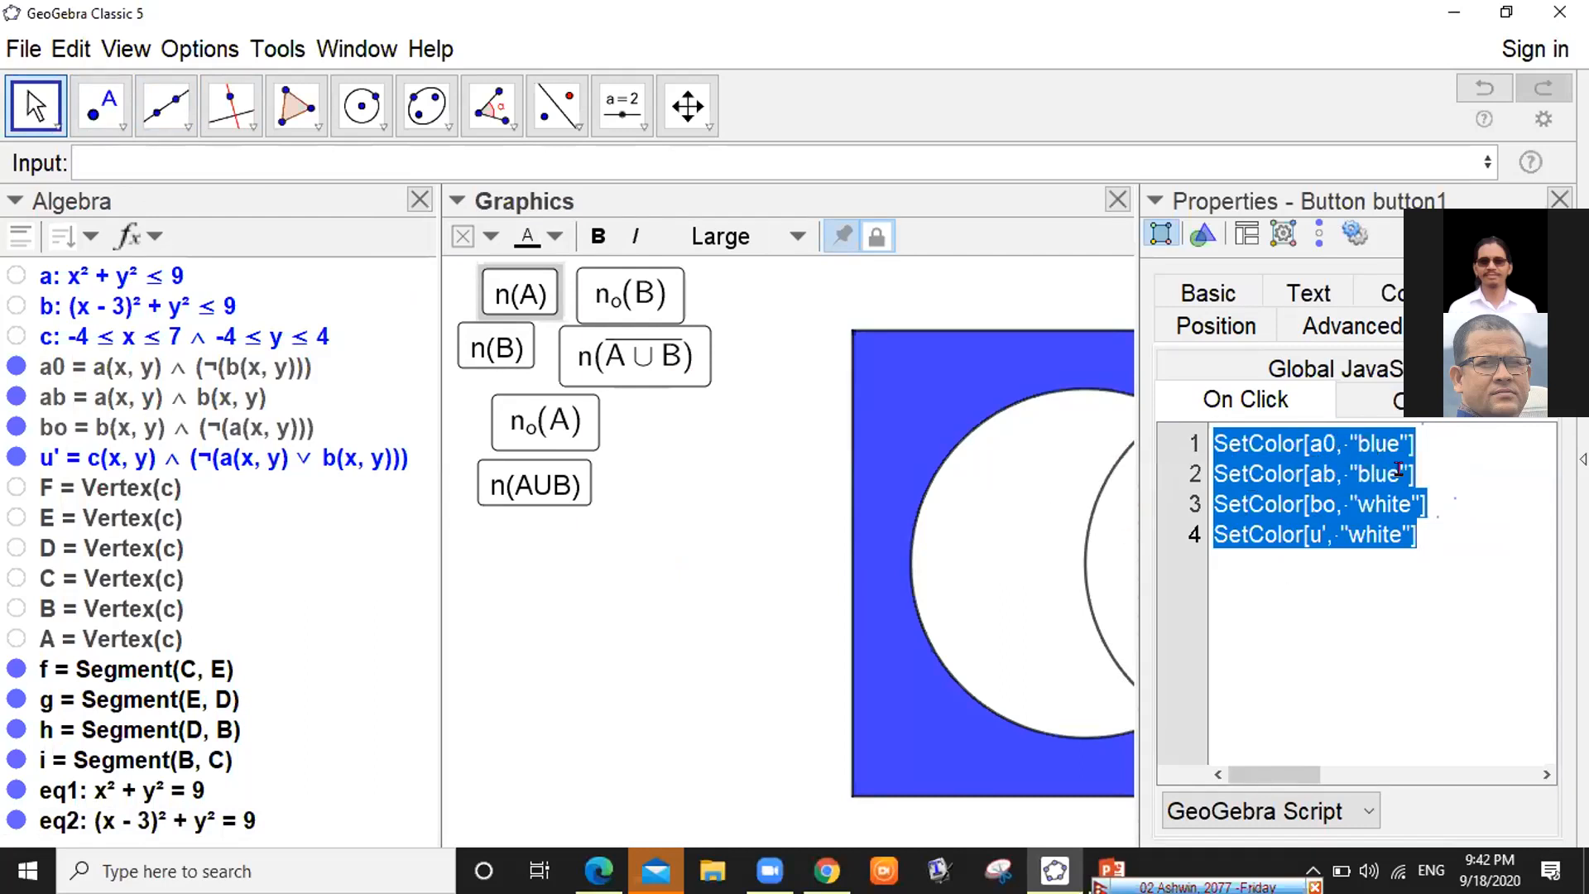
{"action": "left_click", "coordinate": [1560, 201]}
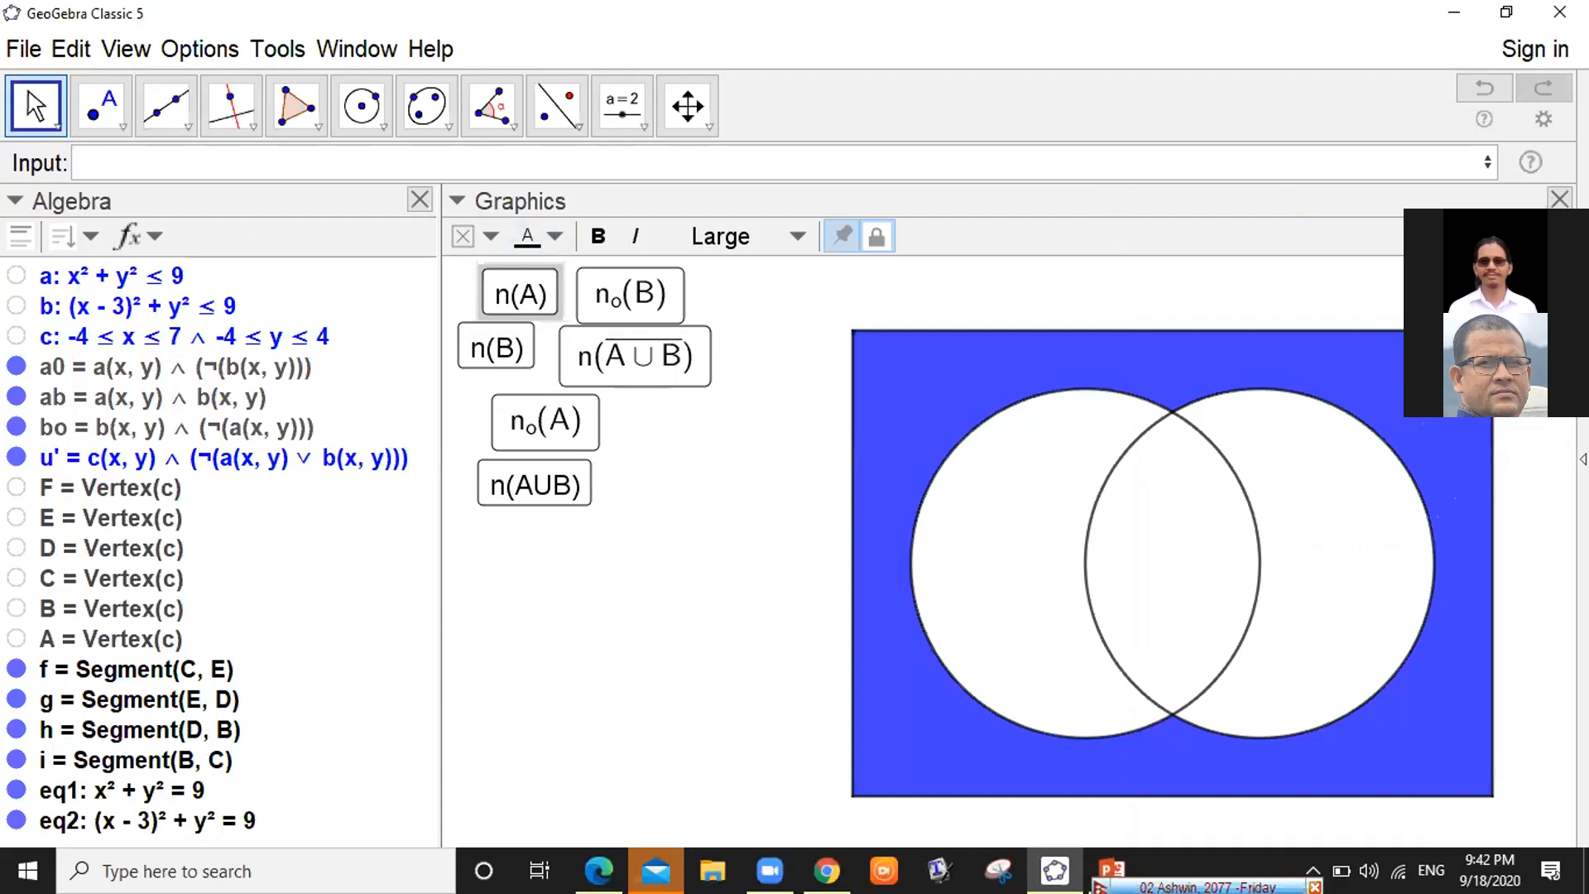
{"action": "left_click", "coordinate": [598, 870]}
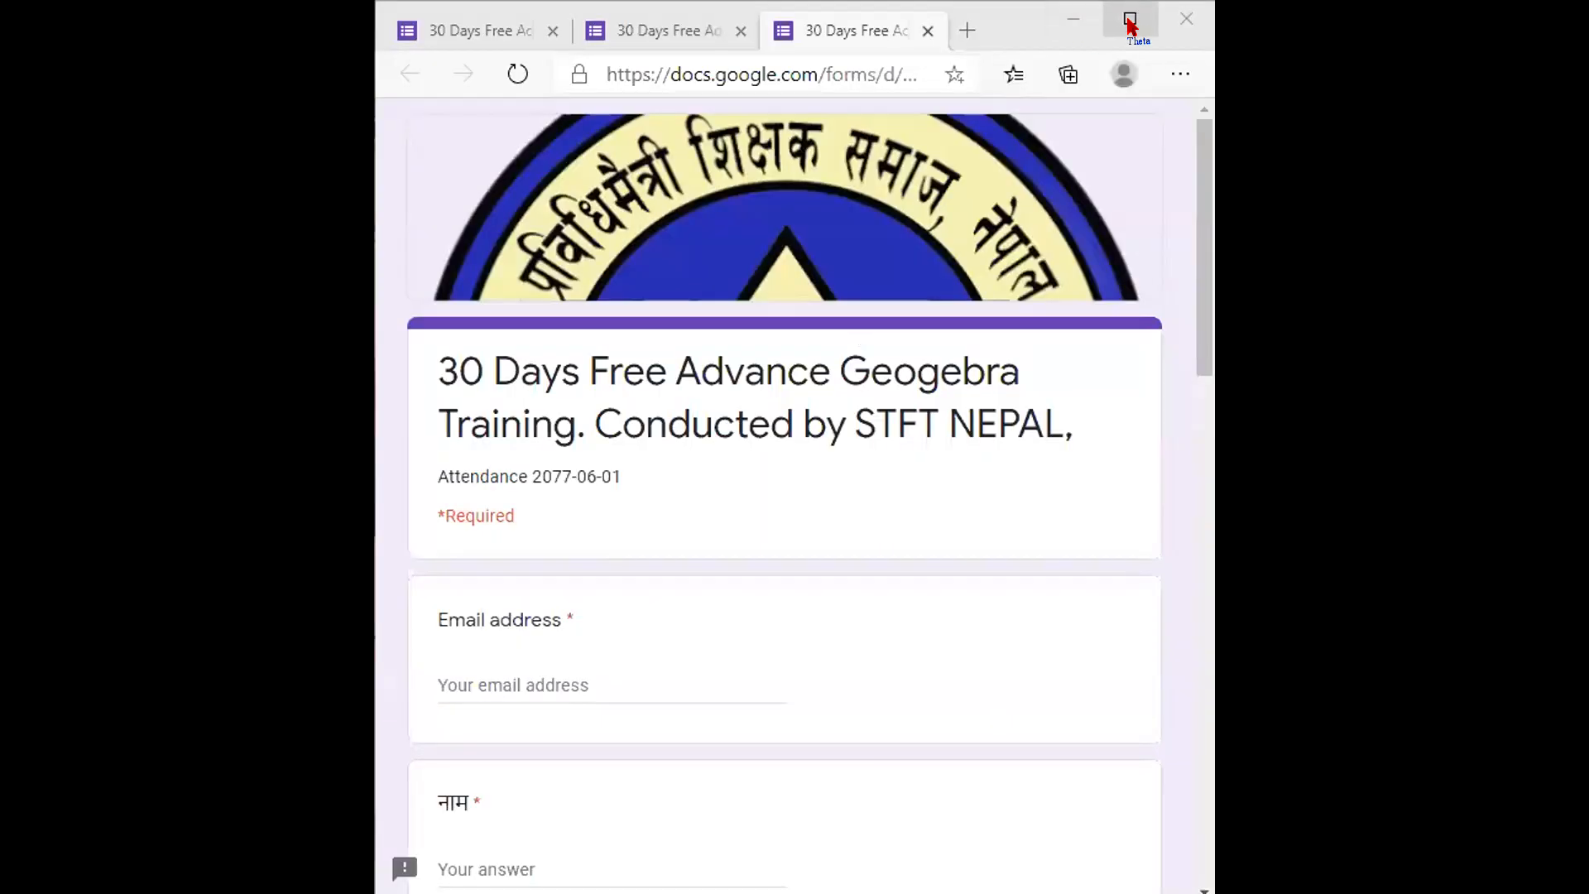
Maximize the browser window and enter the respondent's email address on the form
{"action": "left_click", "coordinate": [1130, 20]}
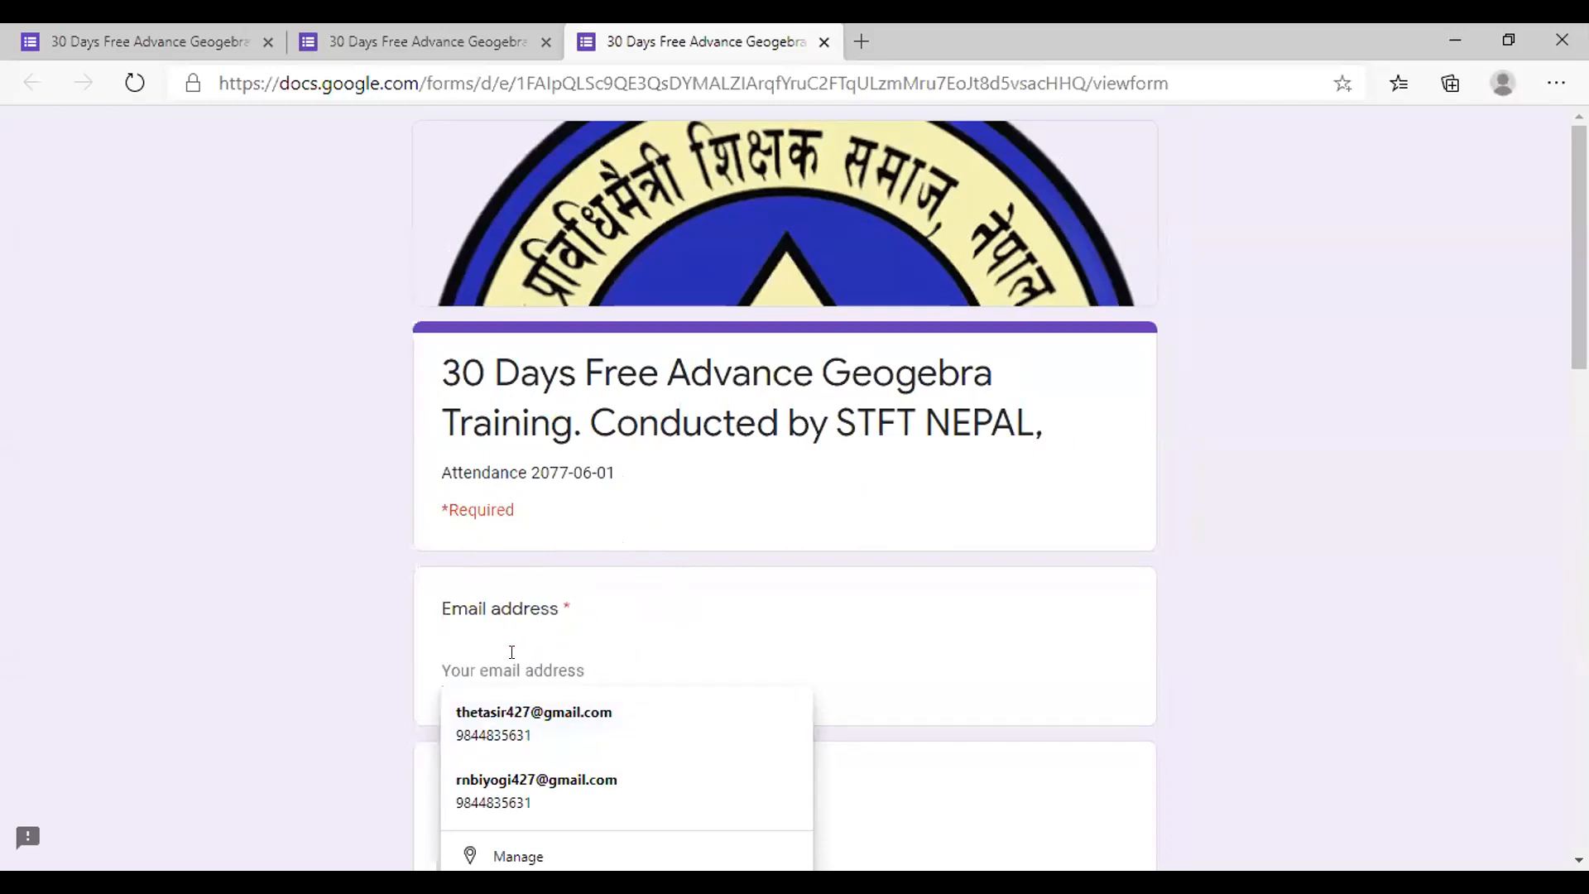
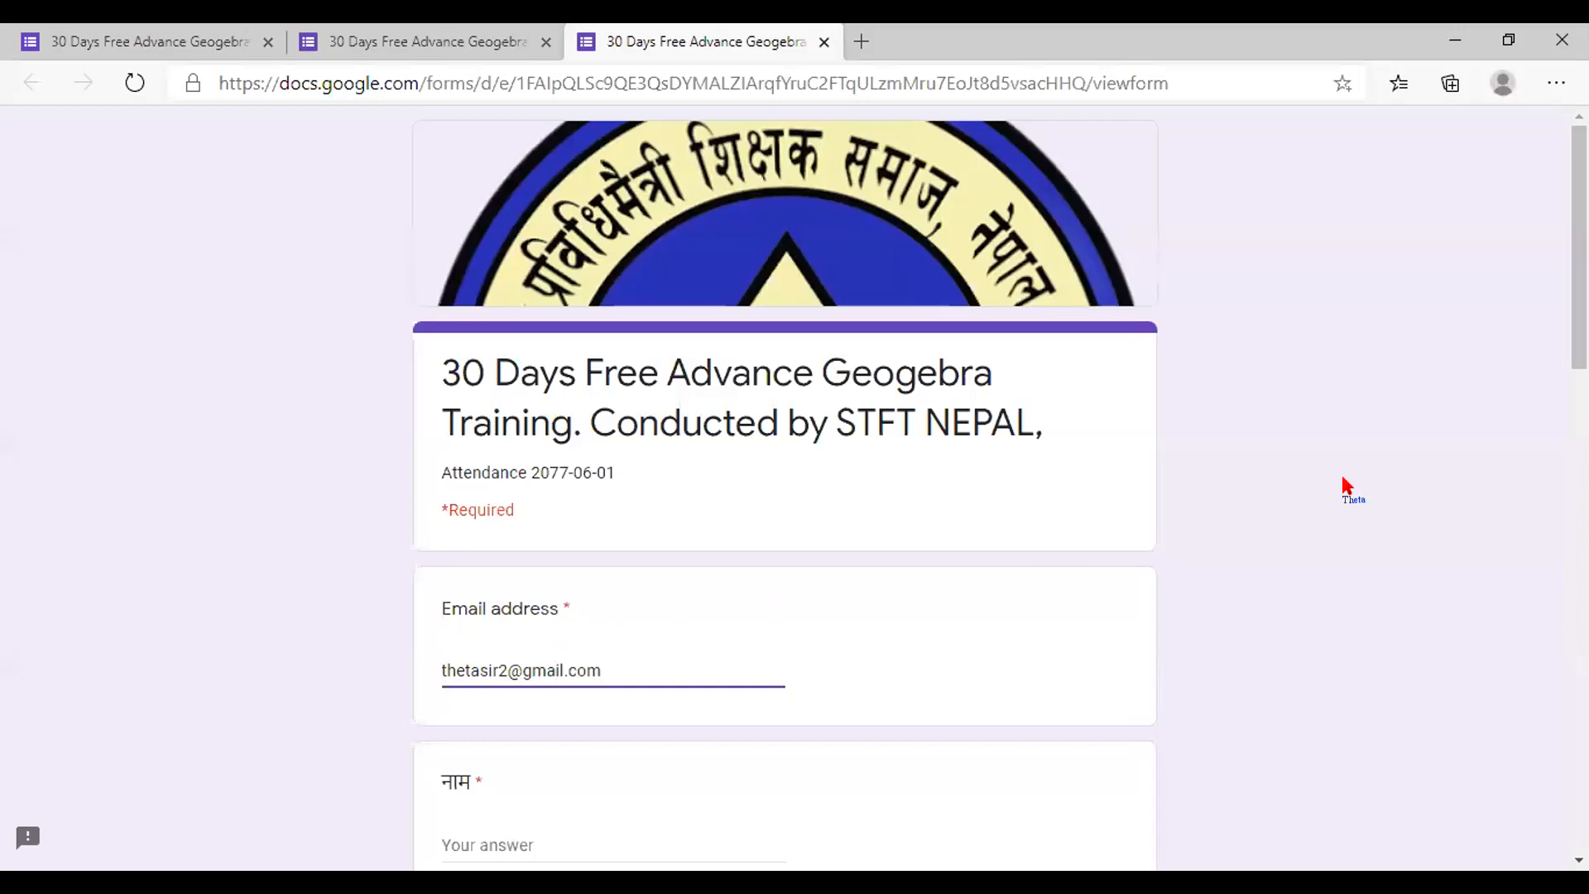
{"action": "scroll", "coordinate": [602, 675], "scroll_direction": "down", "scroll_amount": 9}
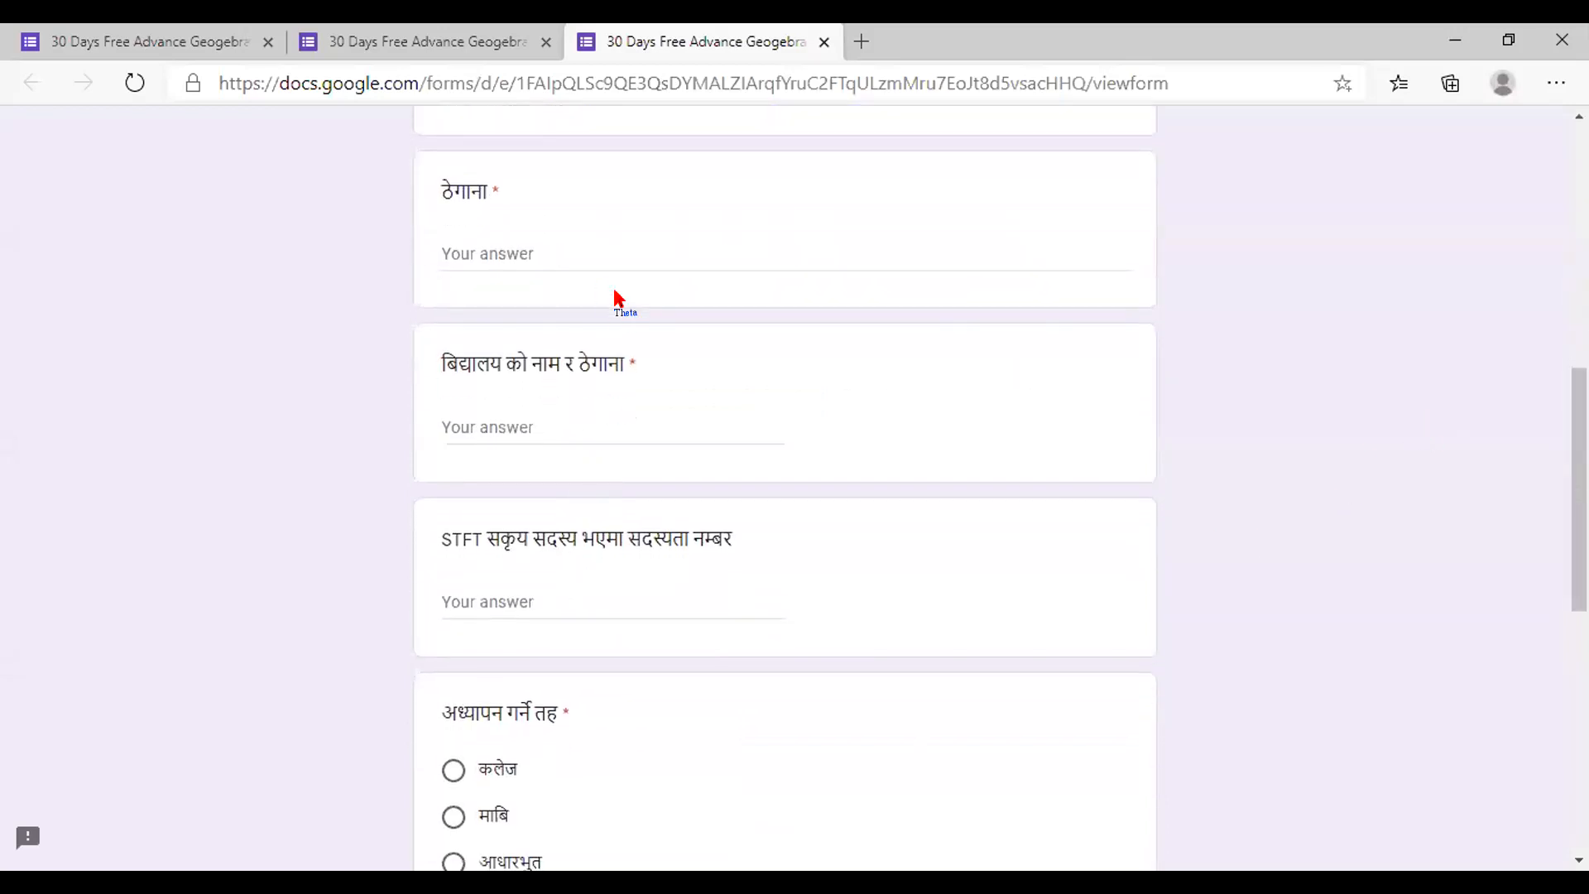
{"action": "scroll", "coordinate": [614, 301], "scroll_direction": "up", "scroll_amount": 9}
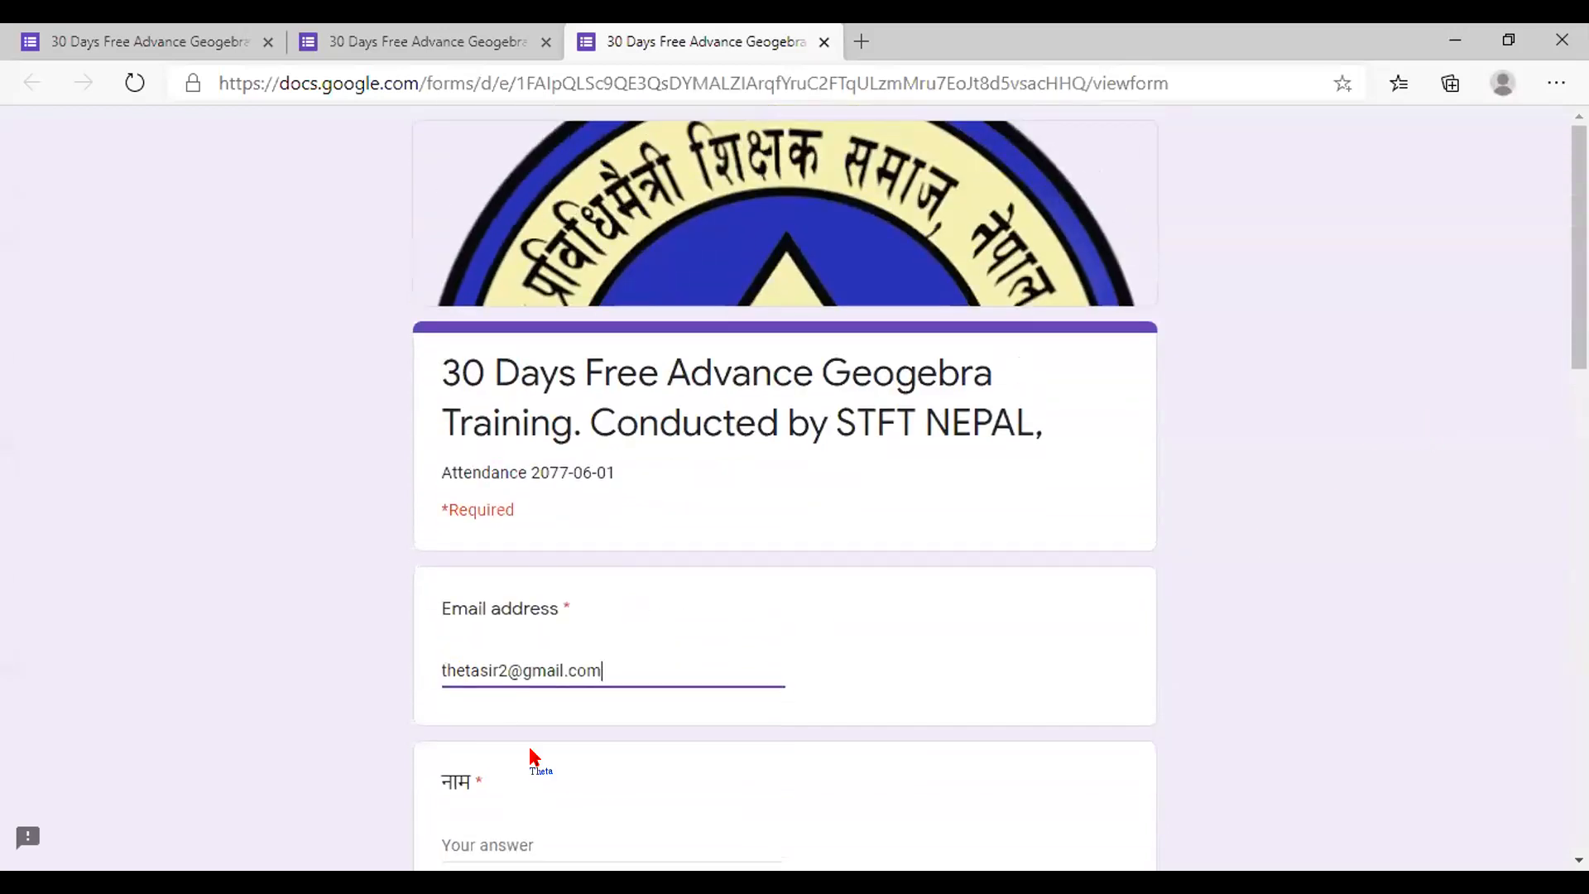
{"action": "left_click", "coordinate": [534, 765]}
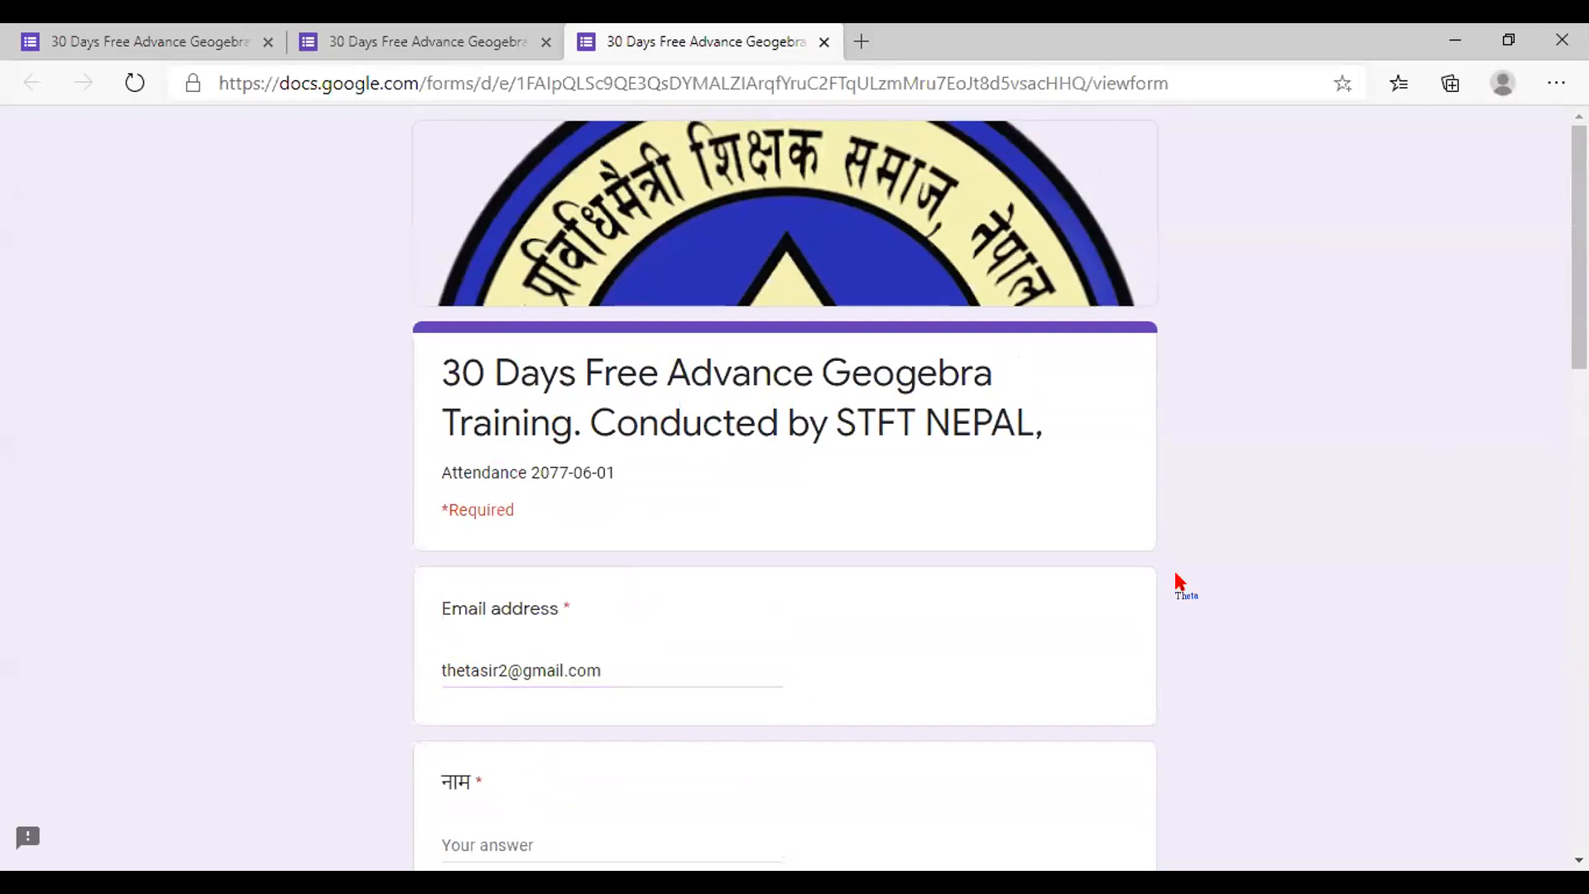
{"action": "scroll", "coordinate": [499, 447], "scroll_direction": "down", "scroll_amount": 5}
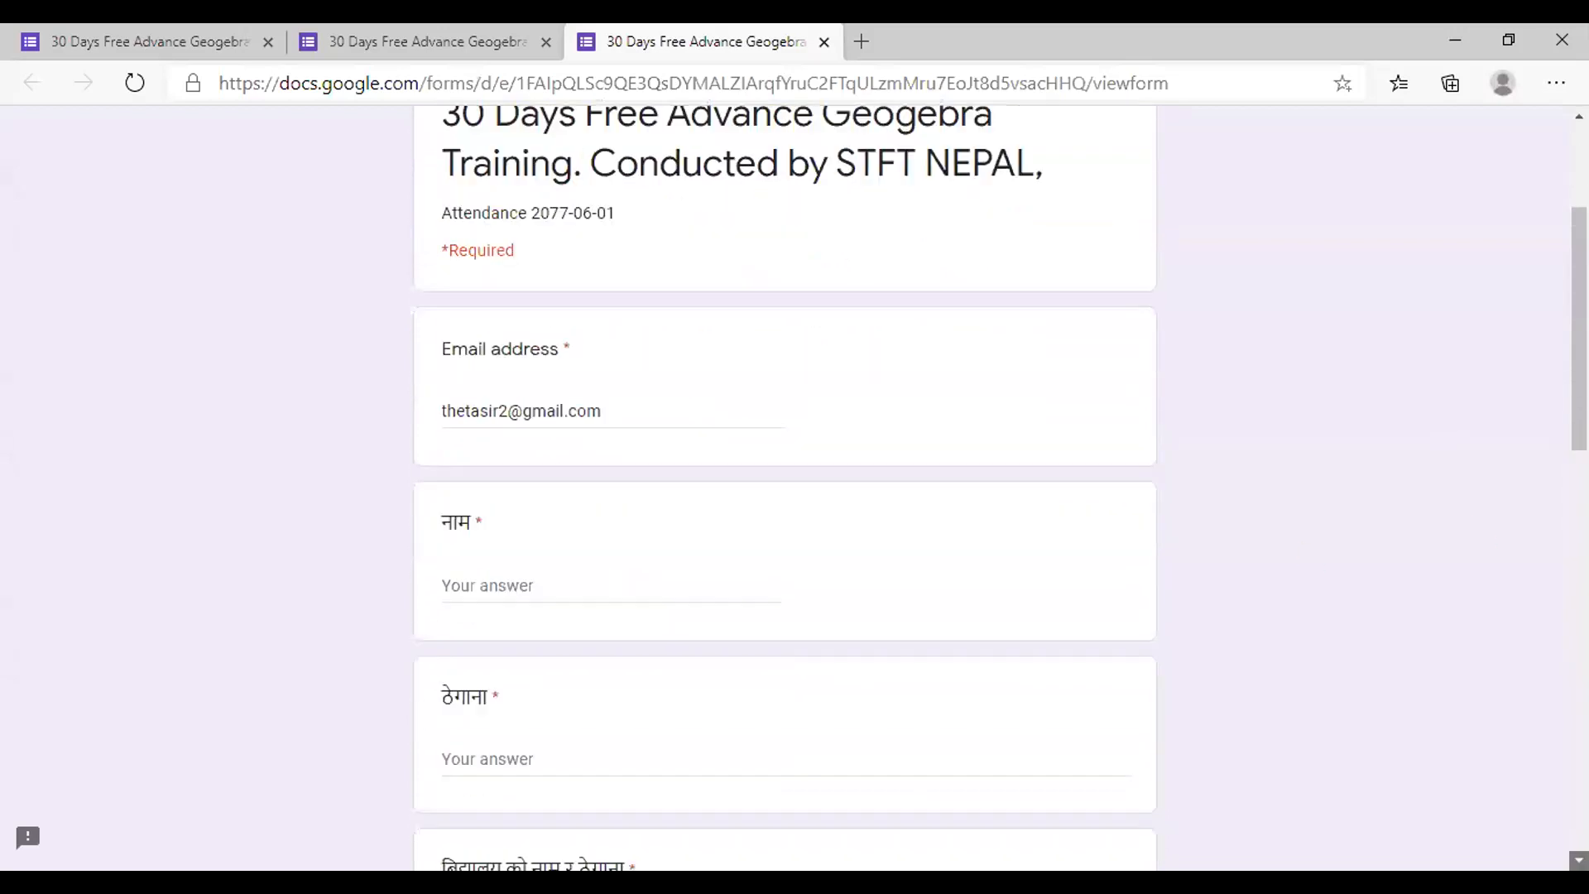
{"action": "left_click", "coordinate": [492, 450]}
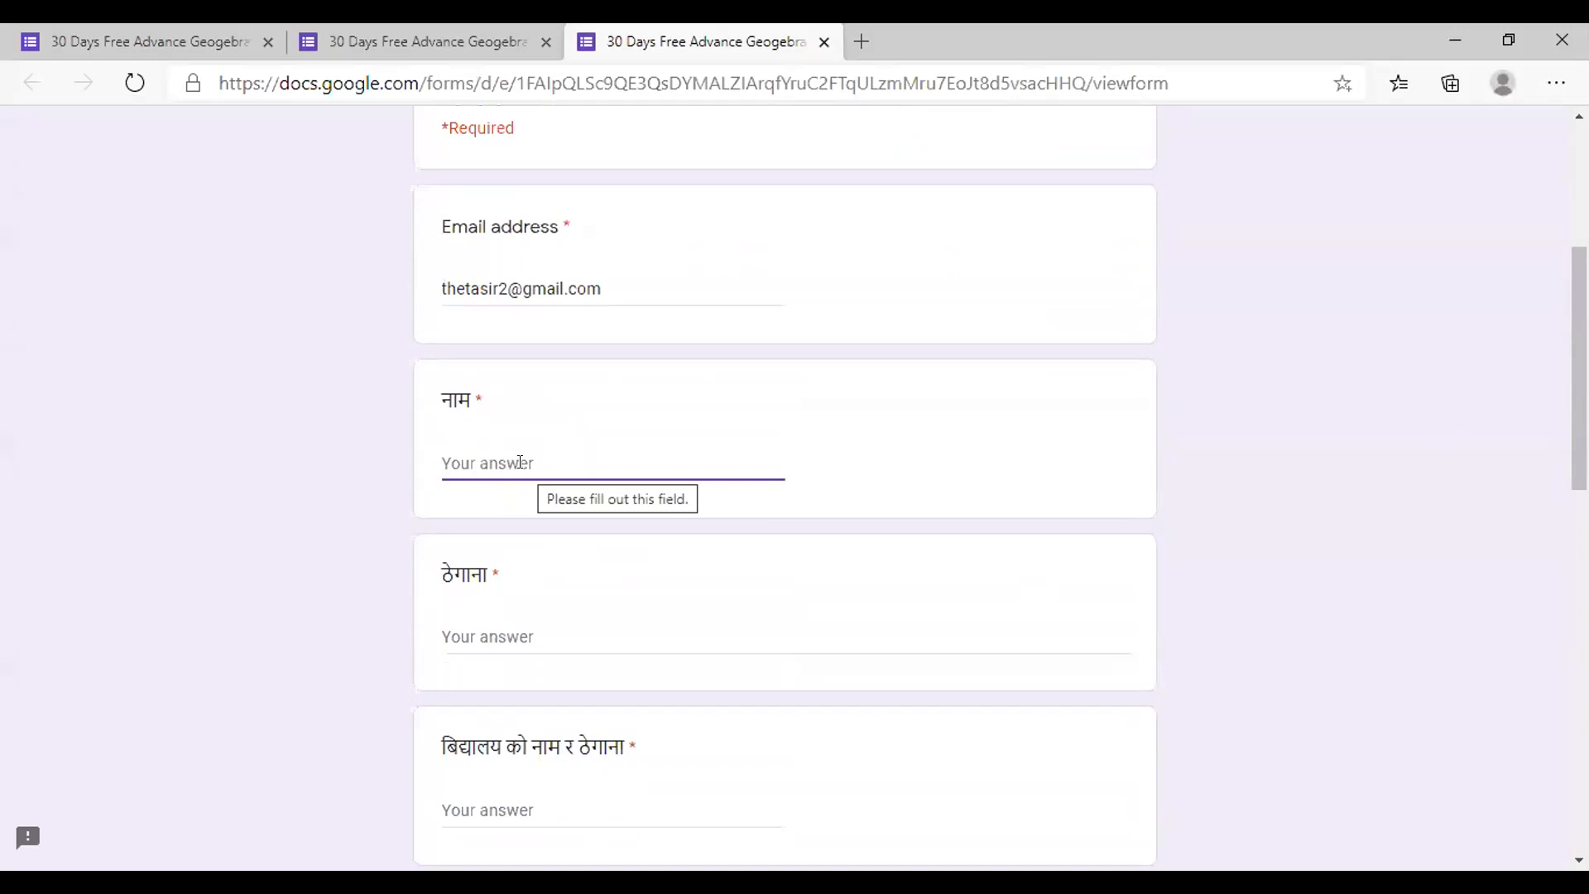
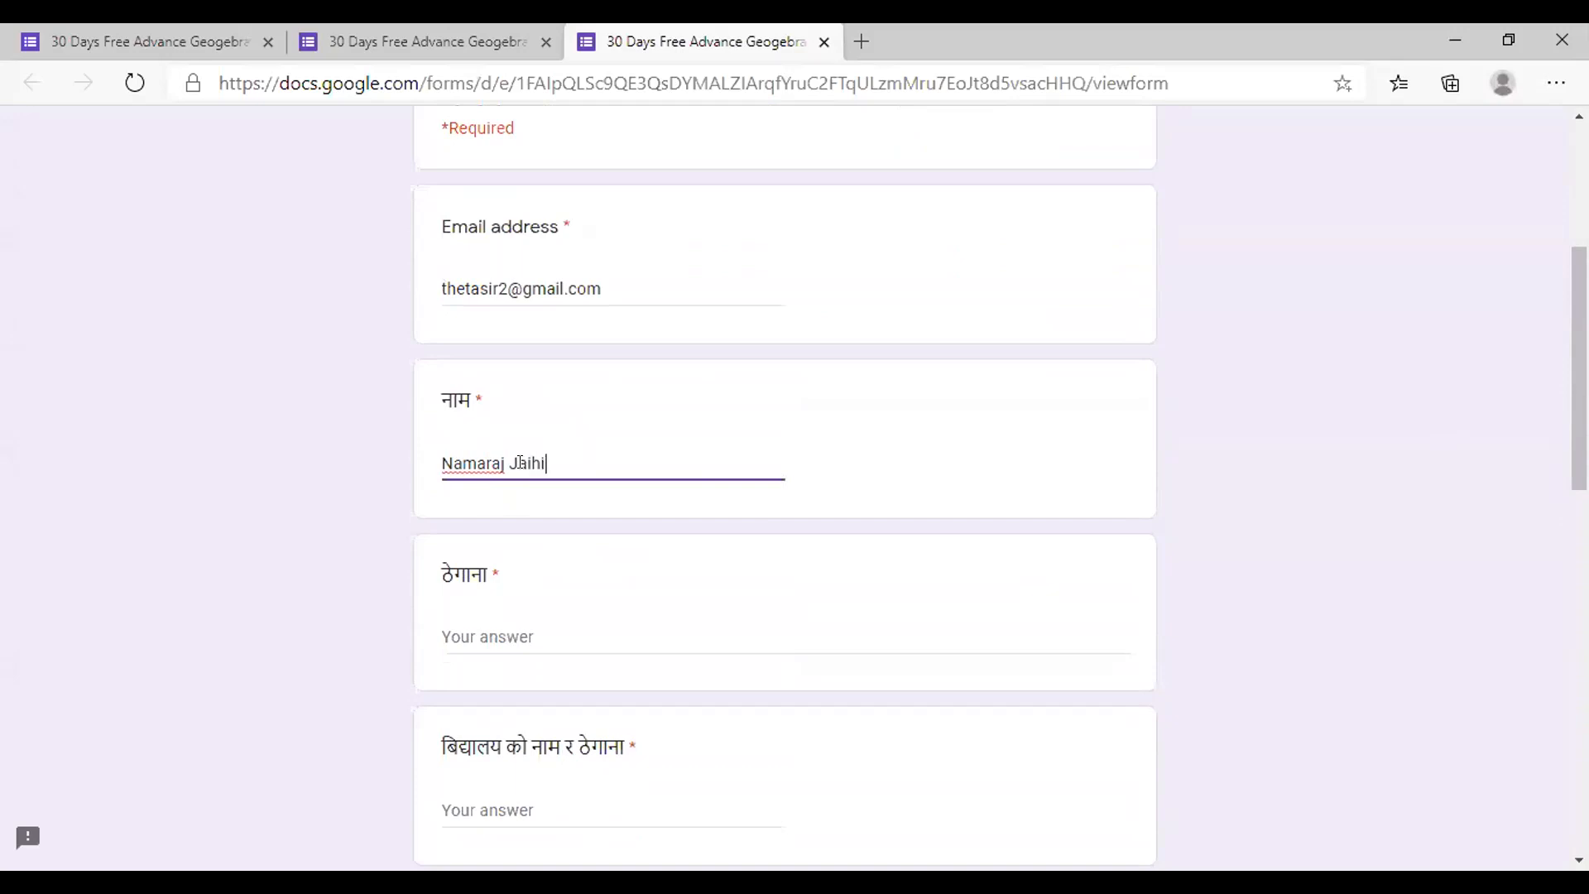
Enter the respondent's name in नाम and their home town in ठेगाना, fixing its spelling
{"action": "left_click", "coordinate": [491, 619]}
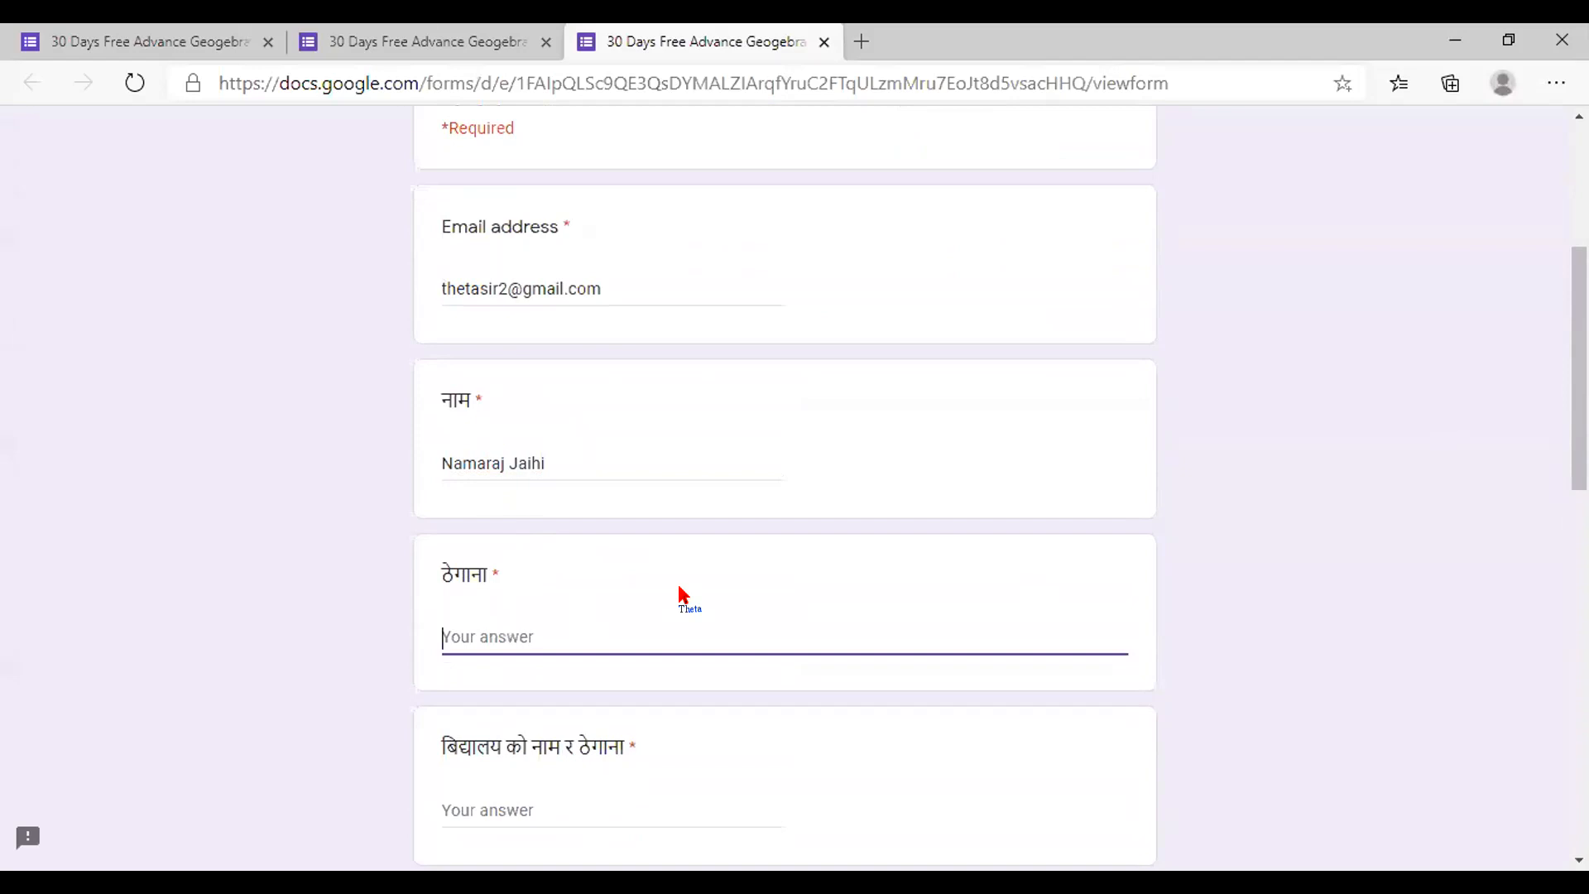
{"action": "type", "text": "rkh"}
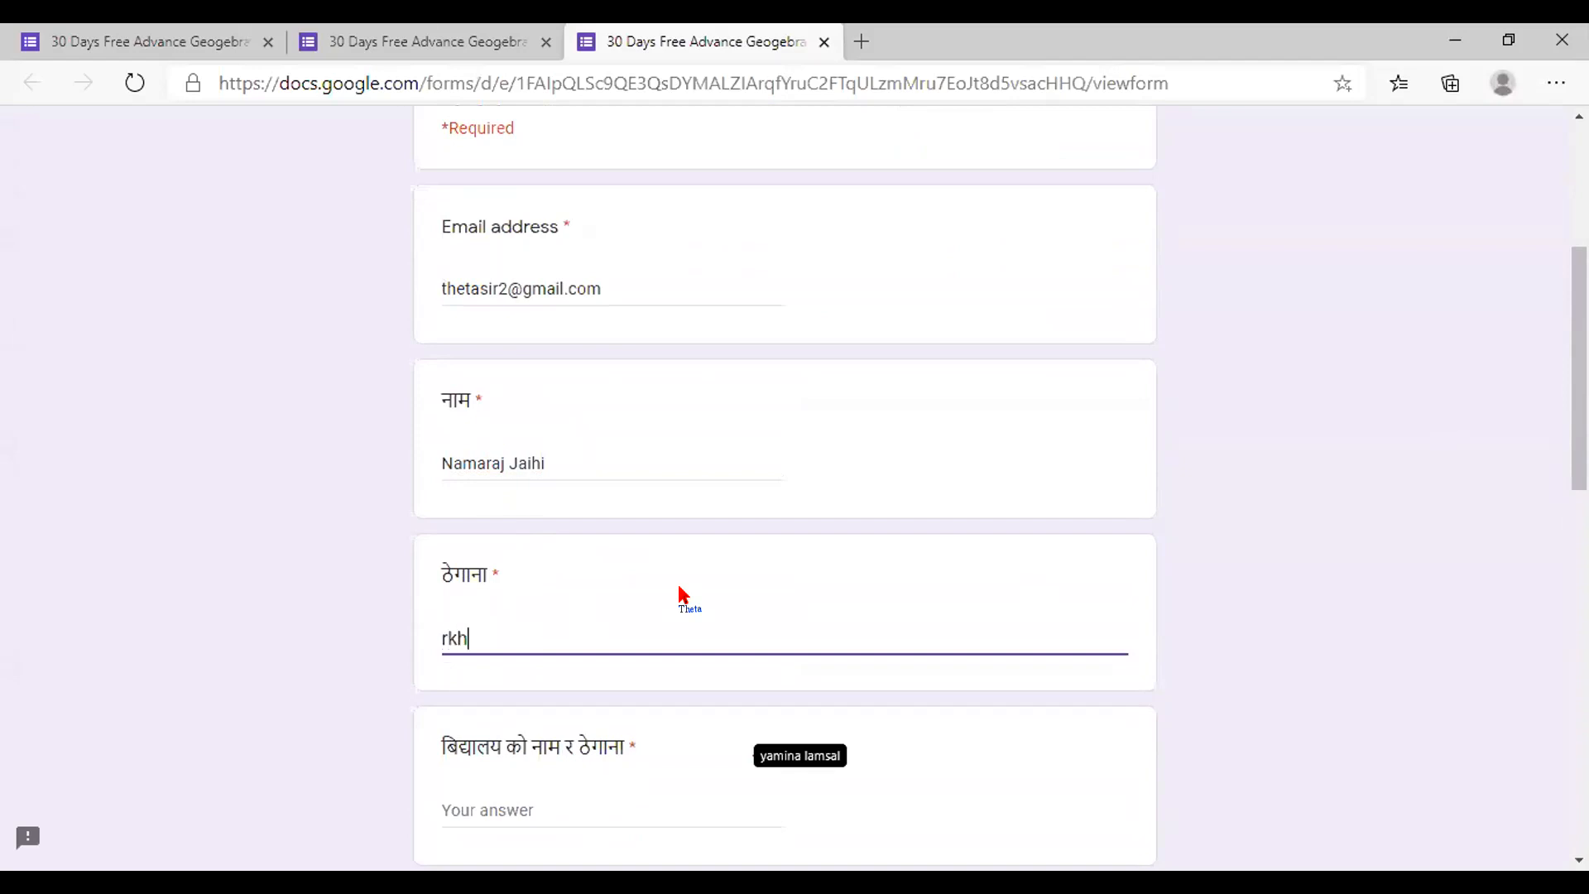
{"action": "type", "text": "et"}
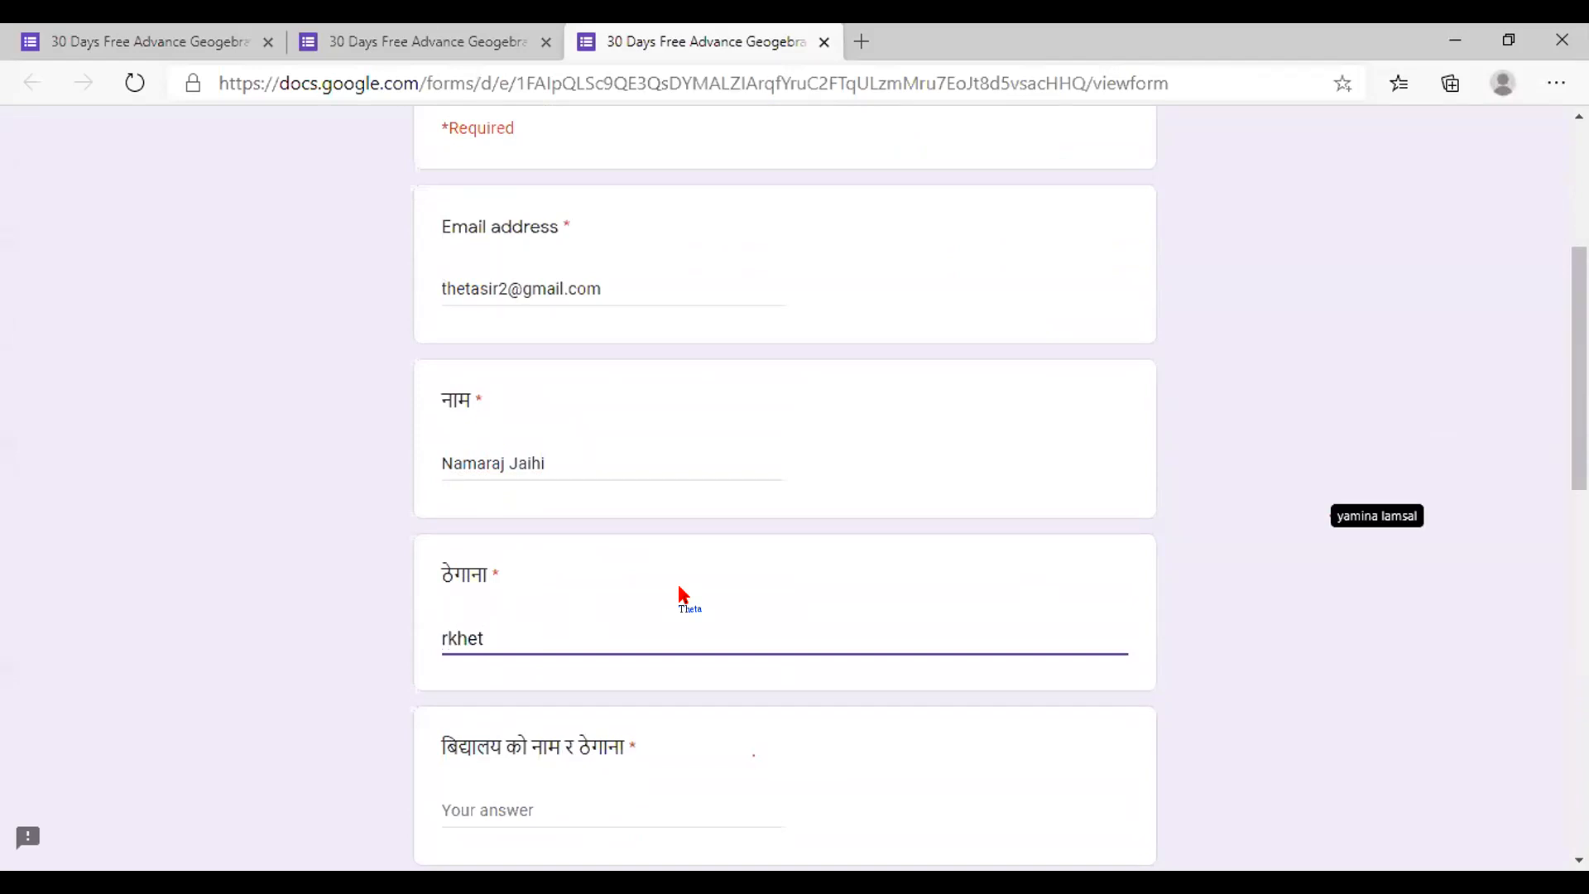
{"action": "left_click", "coordinate": [447, 636]}
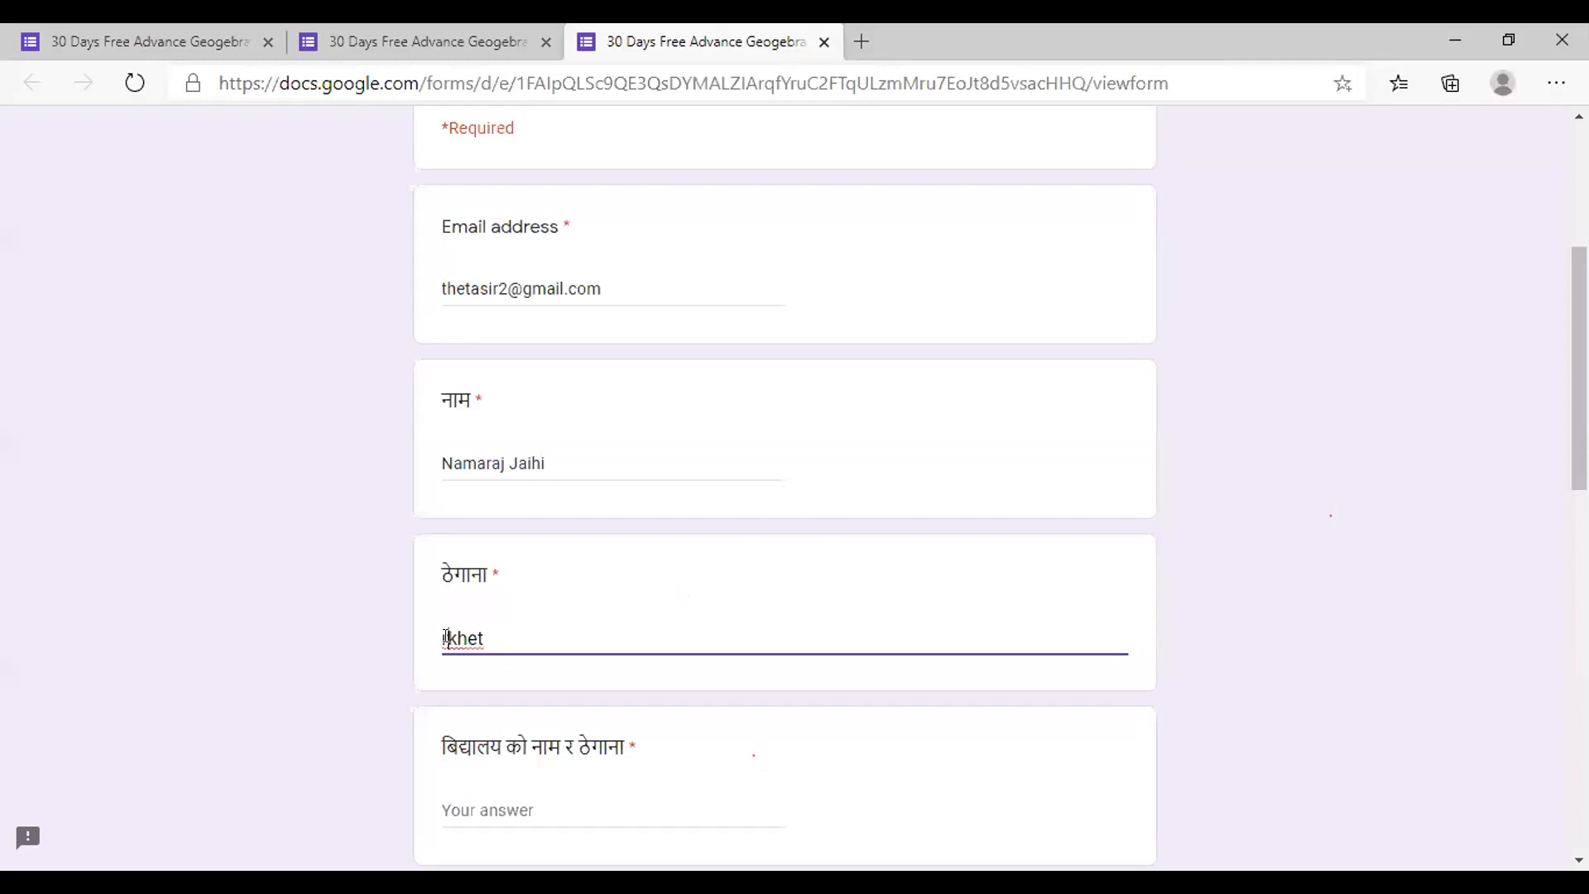
{"action": "type", "text": "su"}
{"action": "key", "text": "BackSpace"}
{"action": "scroll", "coordinate": [627, 645], "scroll_direction": "down", "scroll_amount": 7}
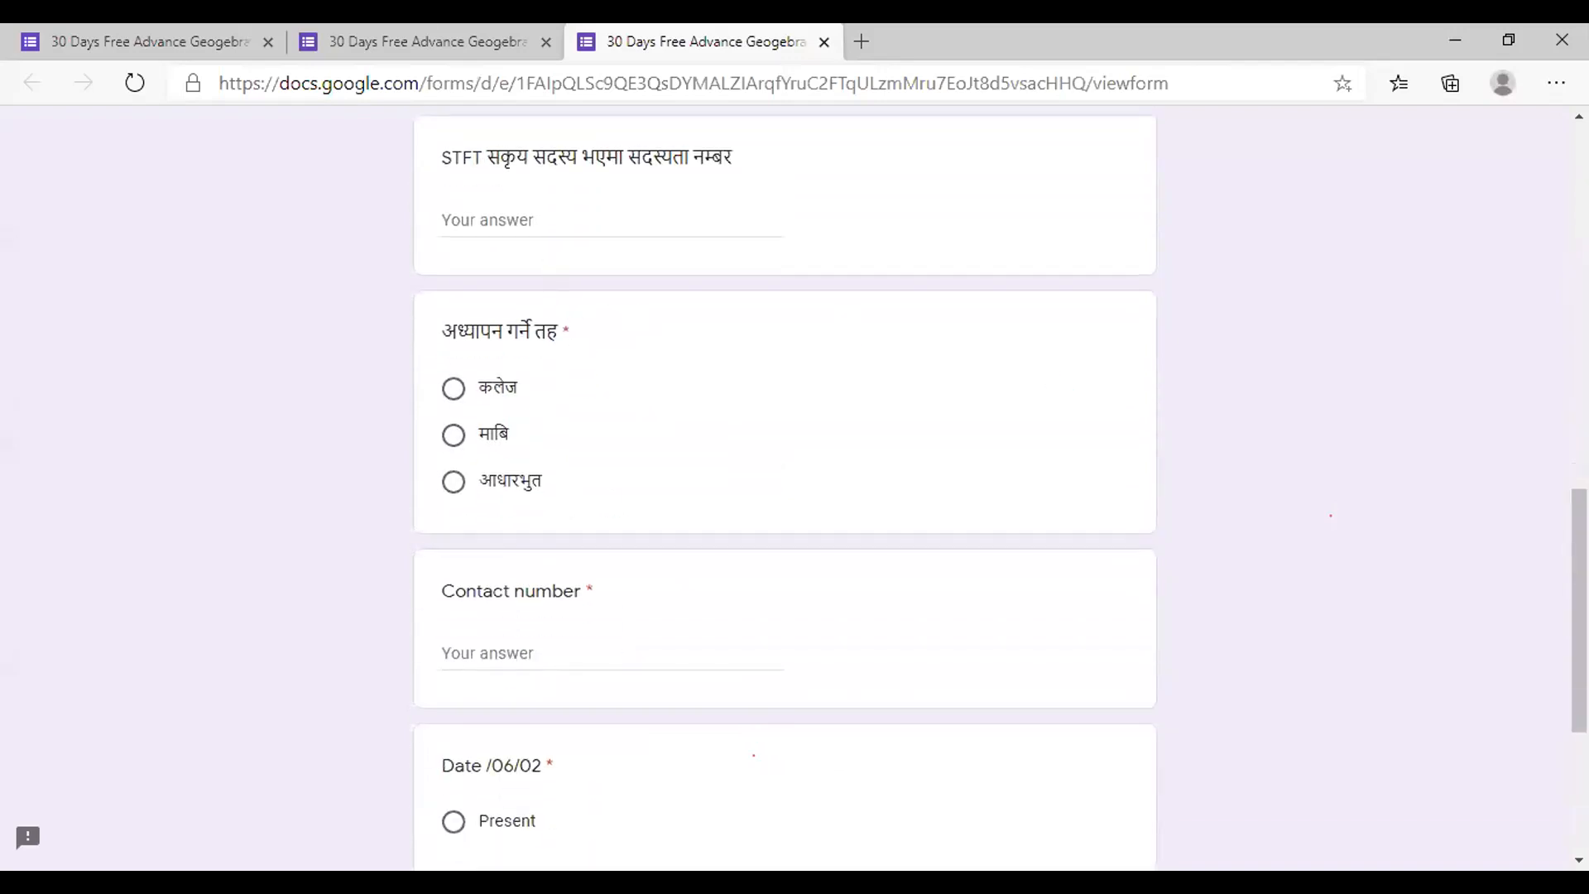
{"action": "scroll", "coordinate": [1185, 356], "scroll_direction": "up", "scroll_amount": 4}
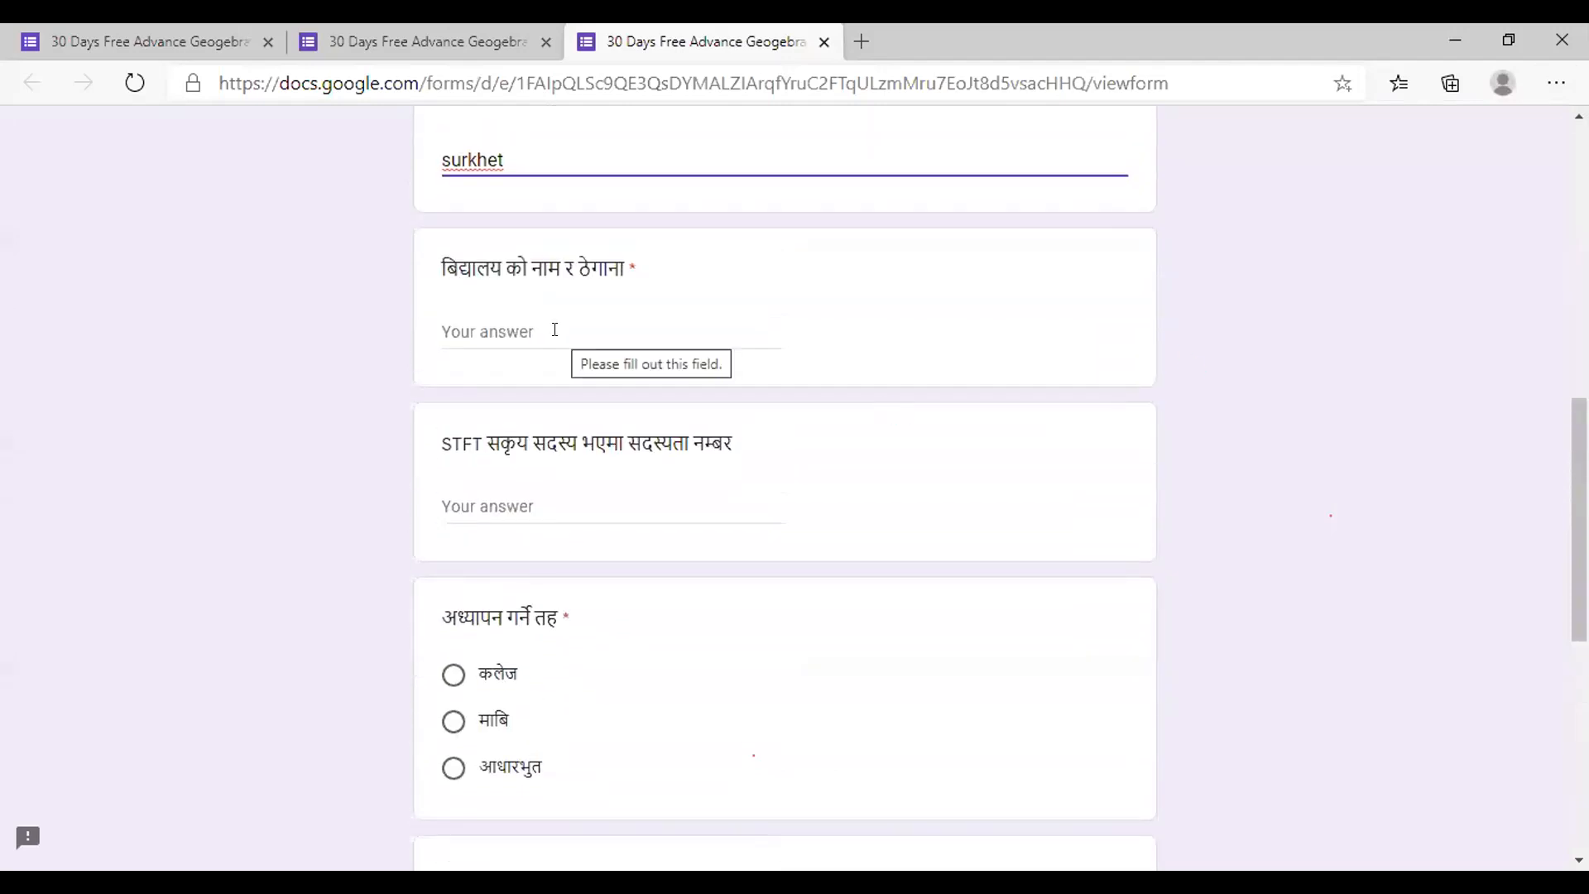
Fill in the school name and address answer
{"action": "left_click", "coordinate": [540, 330]}
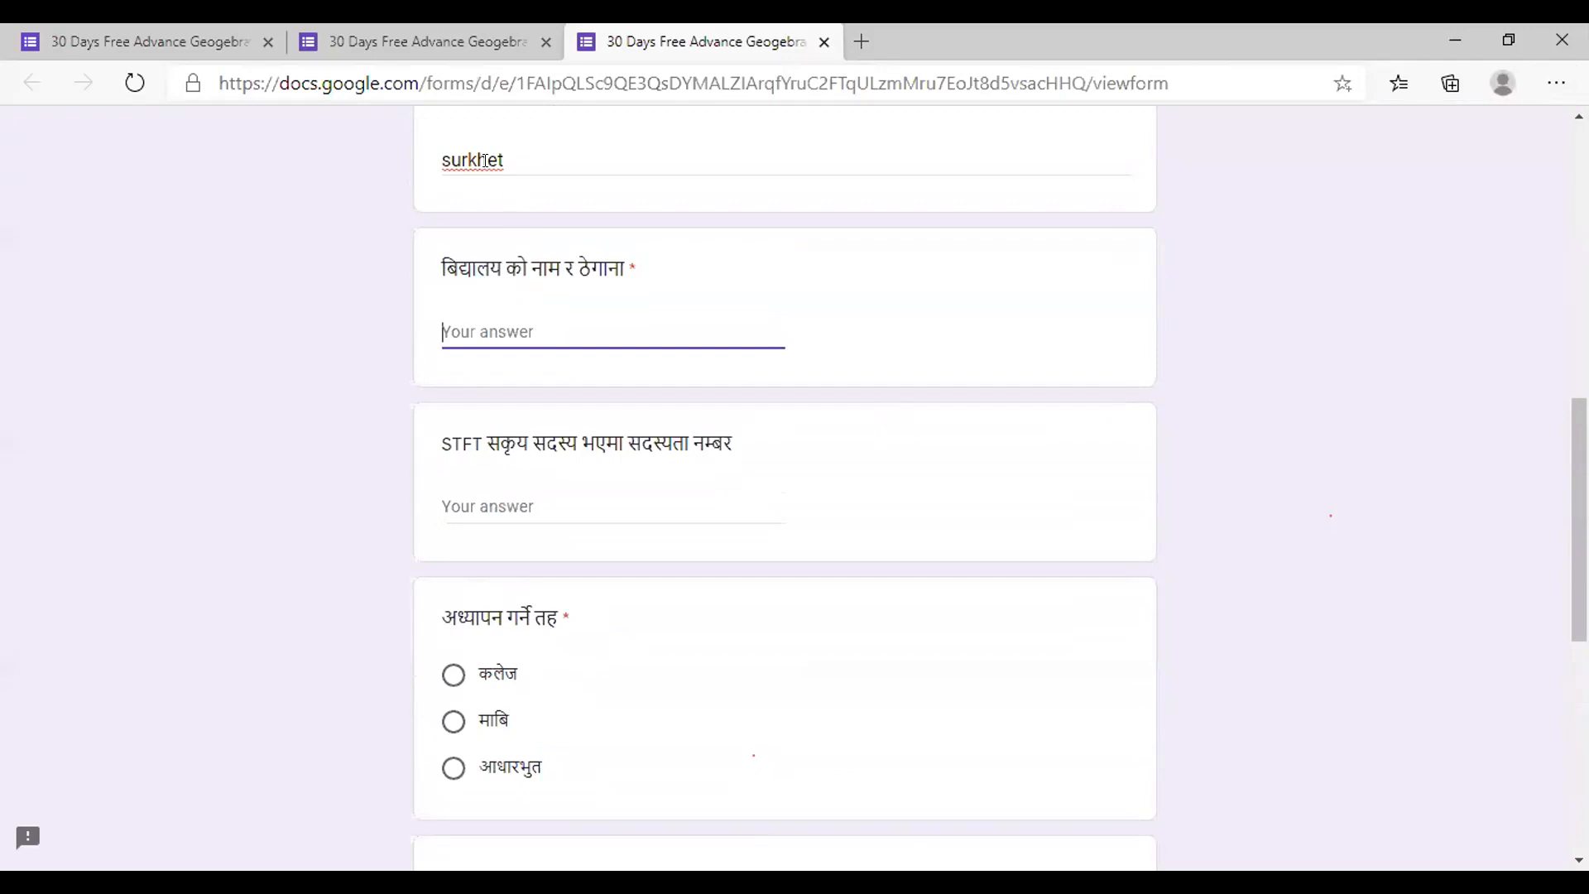
{"action": "type", "text": "Navjyoti cool Surkhet,"}
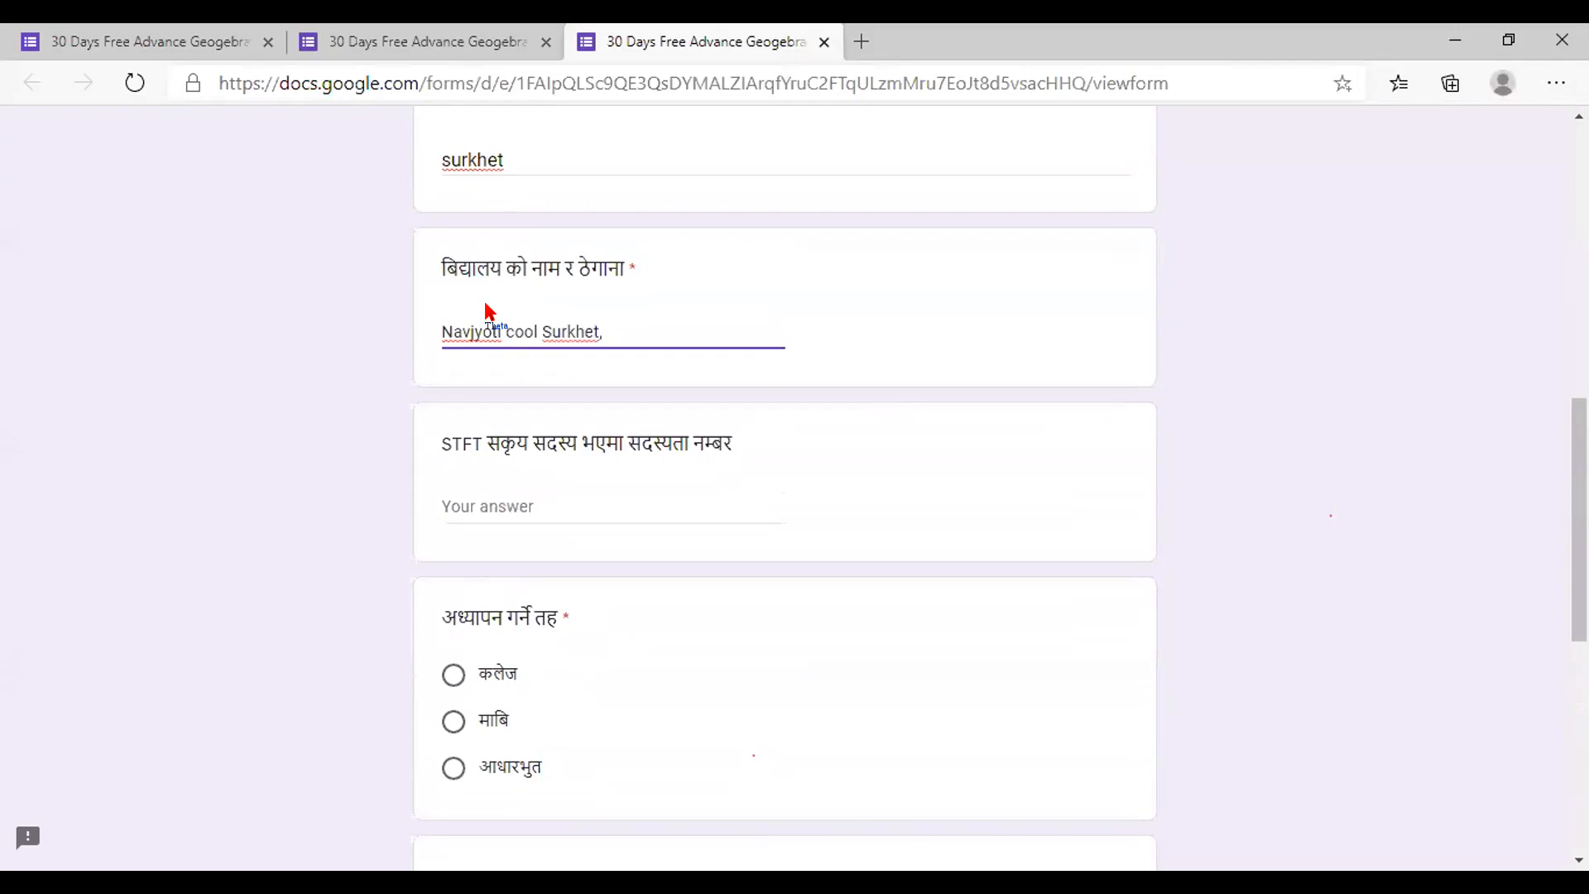
{"action": "type", "text": " Nepal"}
{"action": "left_click", "coordinate": [515, 514]}
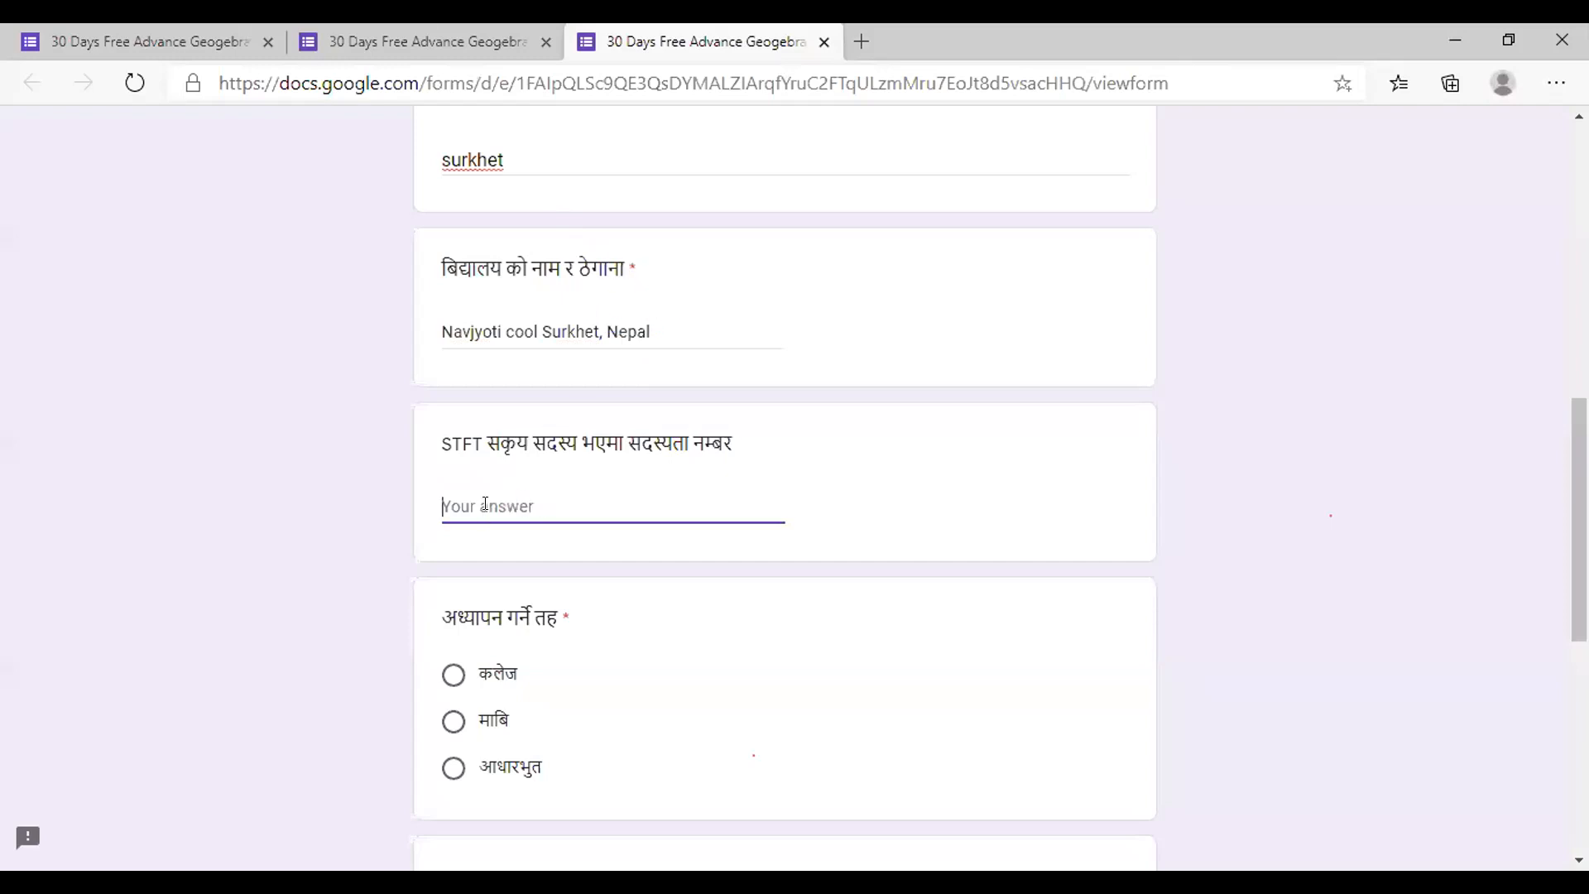
Enter the STFT membership number, choose माबि as teaching level, and type the contact number
{"action": "type", "text": "673"}
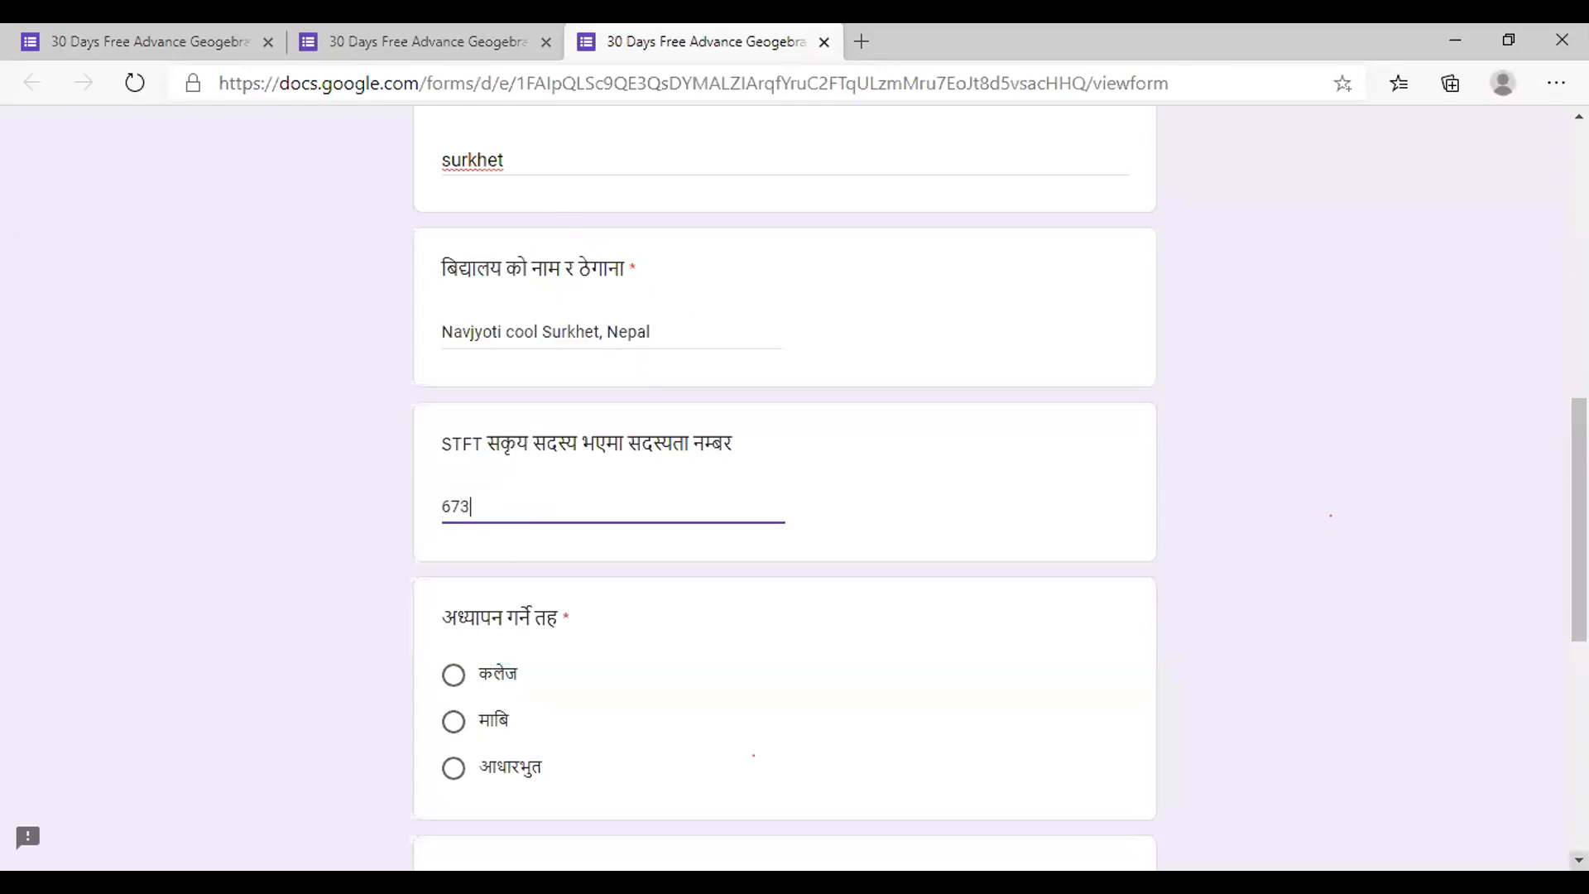
{"action": "scroll", "coordinate": [785, 489], "scroll_direction": "down", "scroll_amount": 2}
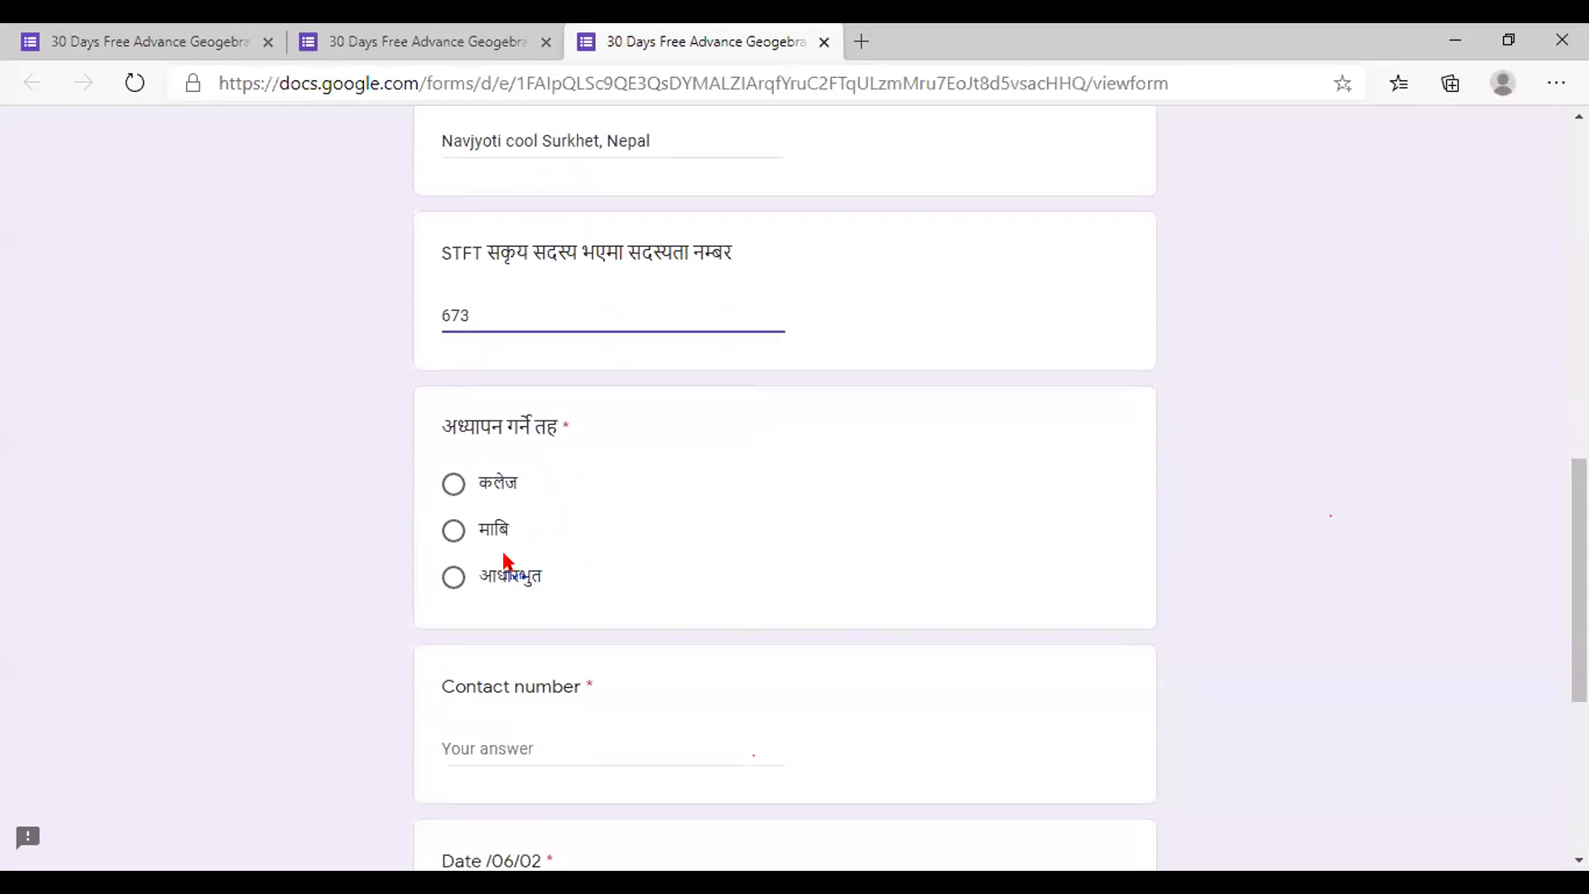
{"action": "left_click", "coordinate": [453, 530]}
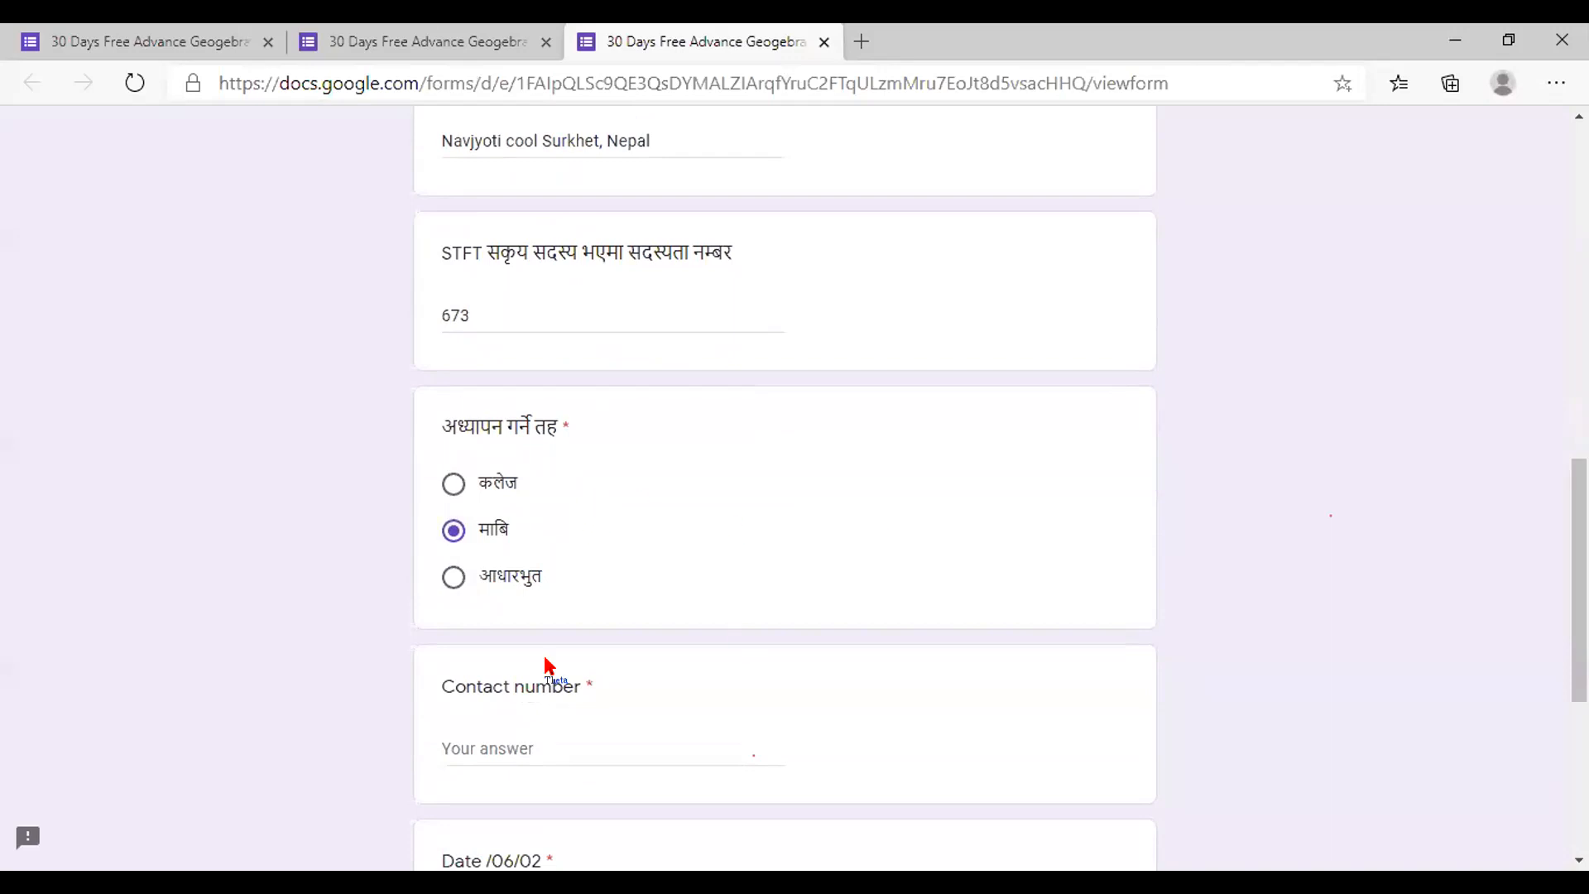
{"action": "left_click", "coordinate": [466, 743]}
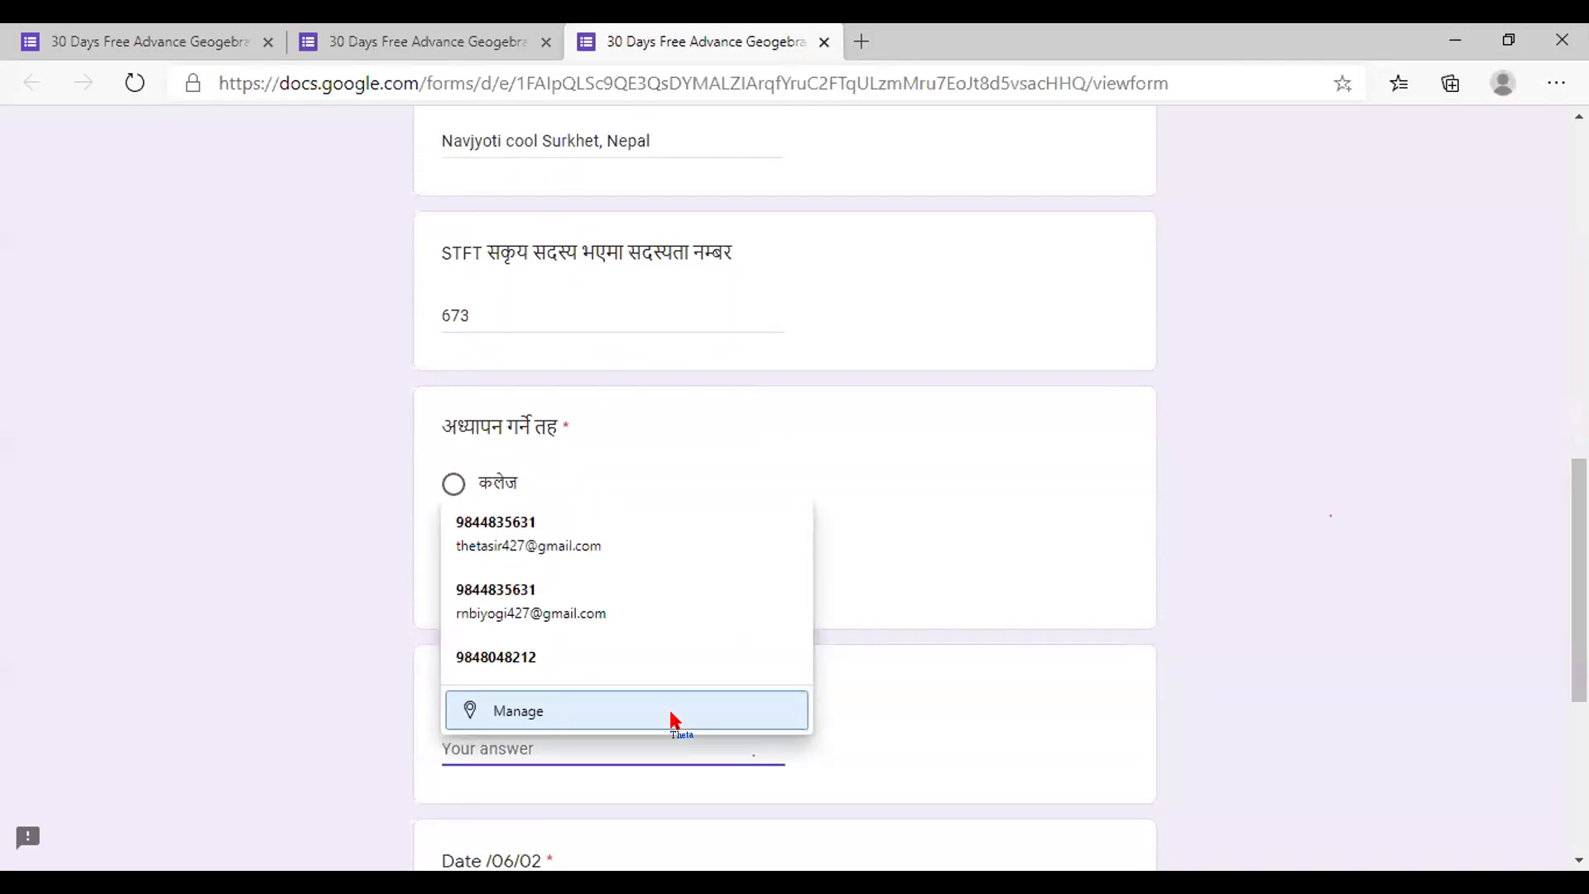
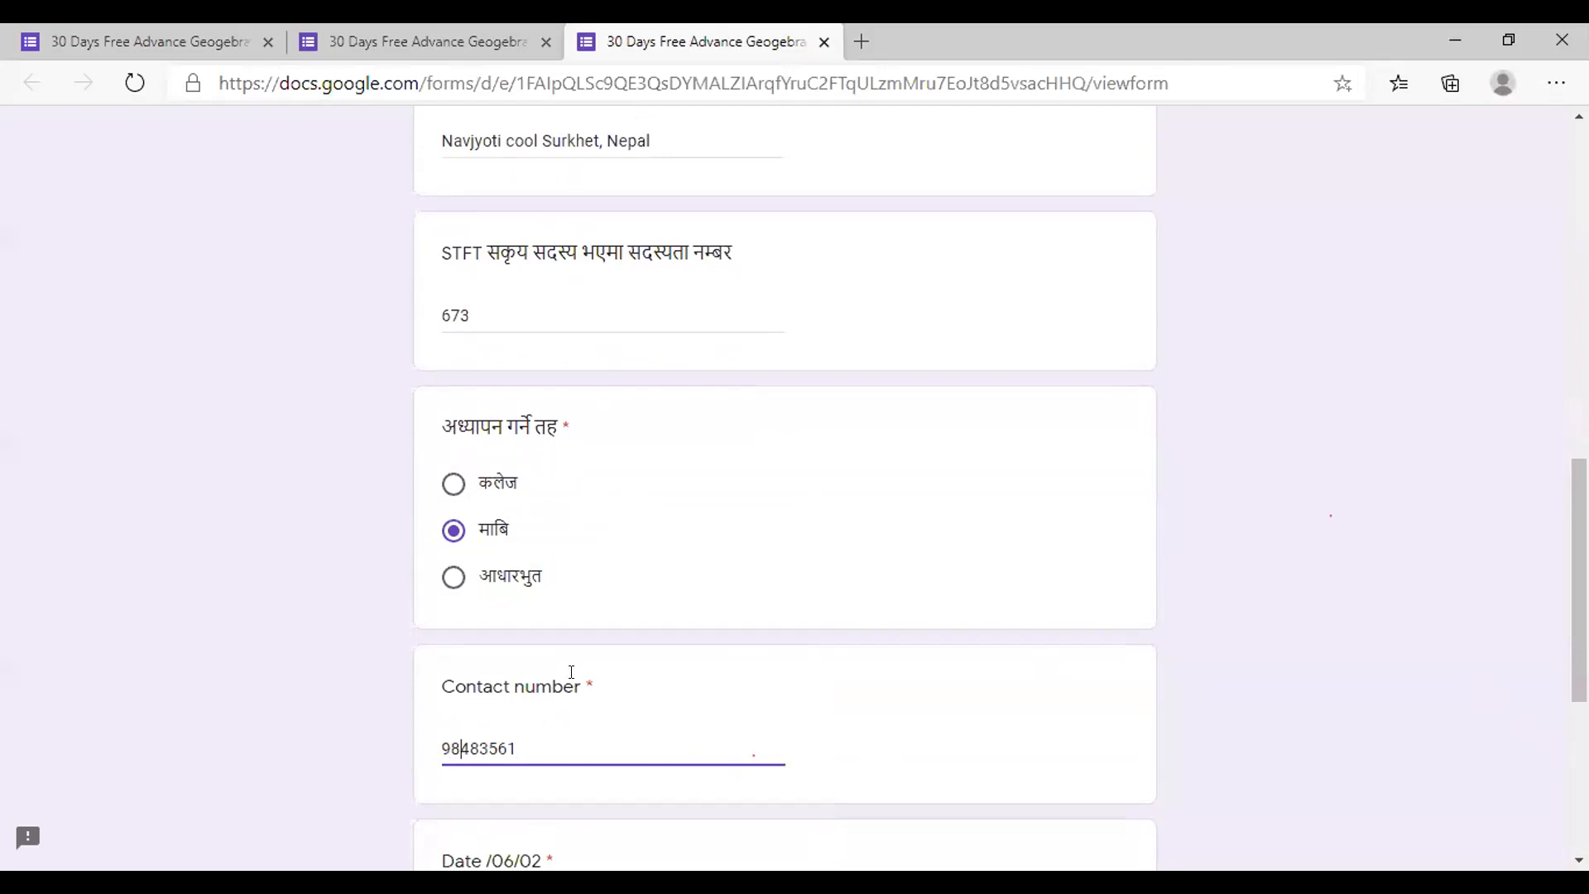
Mark Present for the date and submit the attendance response
{"action": "scroll", "coordinate": [785, 497], "scroll_direction": "down", "scroll_amount": 2}
{"action": "scroll", "coordinate": [462, 277], "scroll_direction": "down", "scroll_amount": 3}
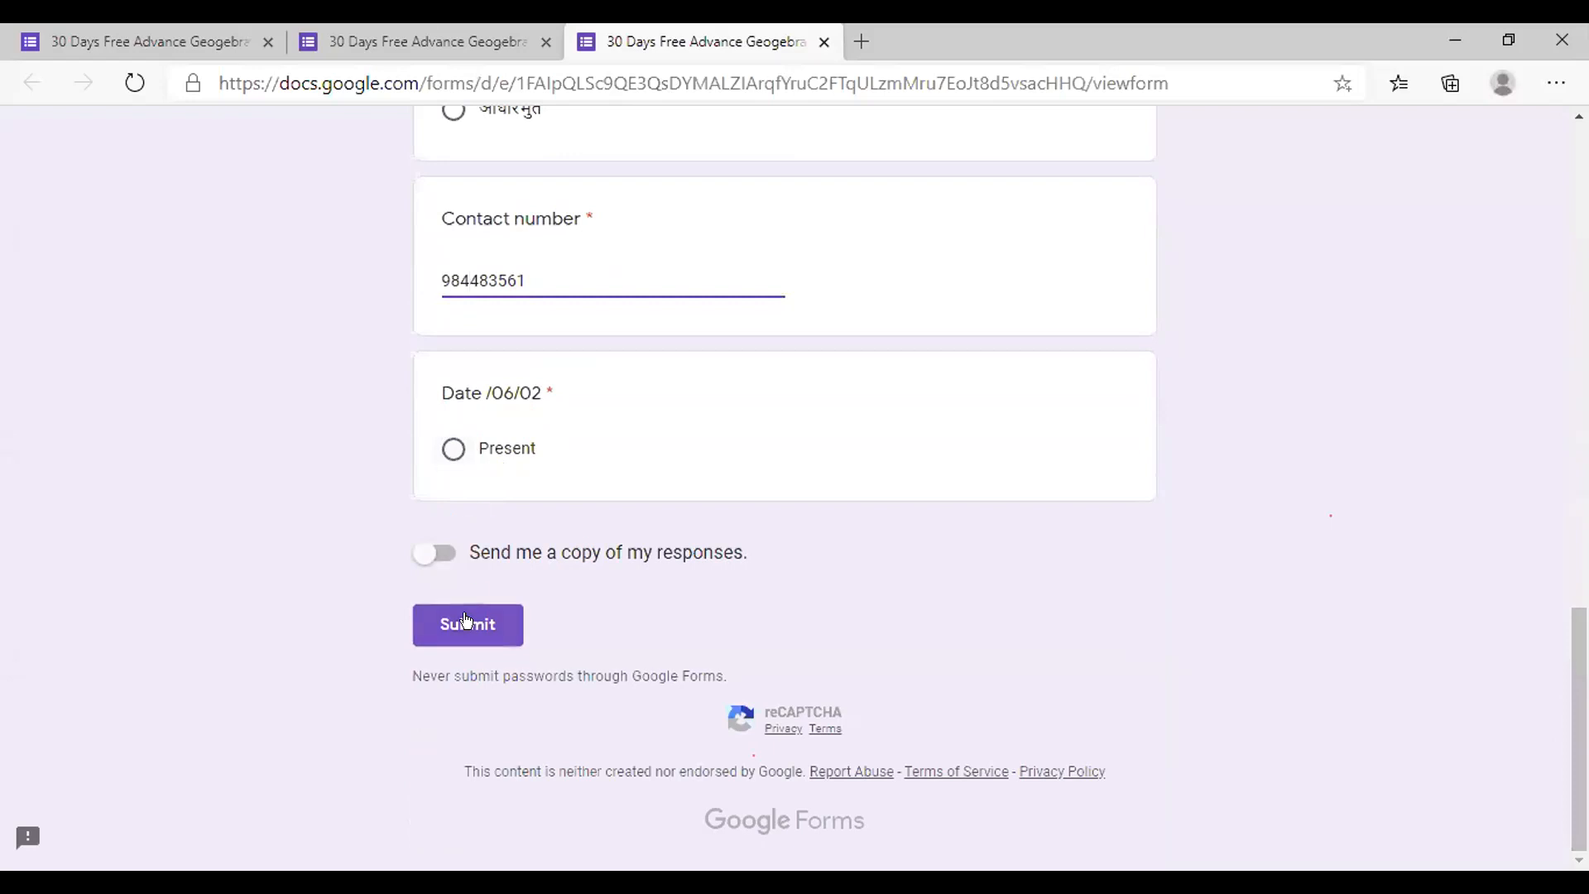
{"action": "left_click", "coordinate": [453, 448]}
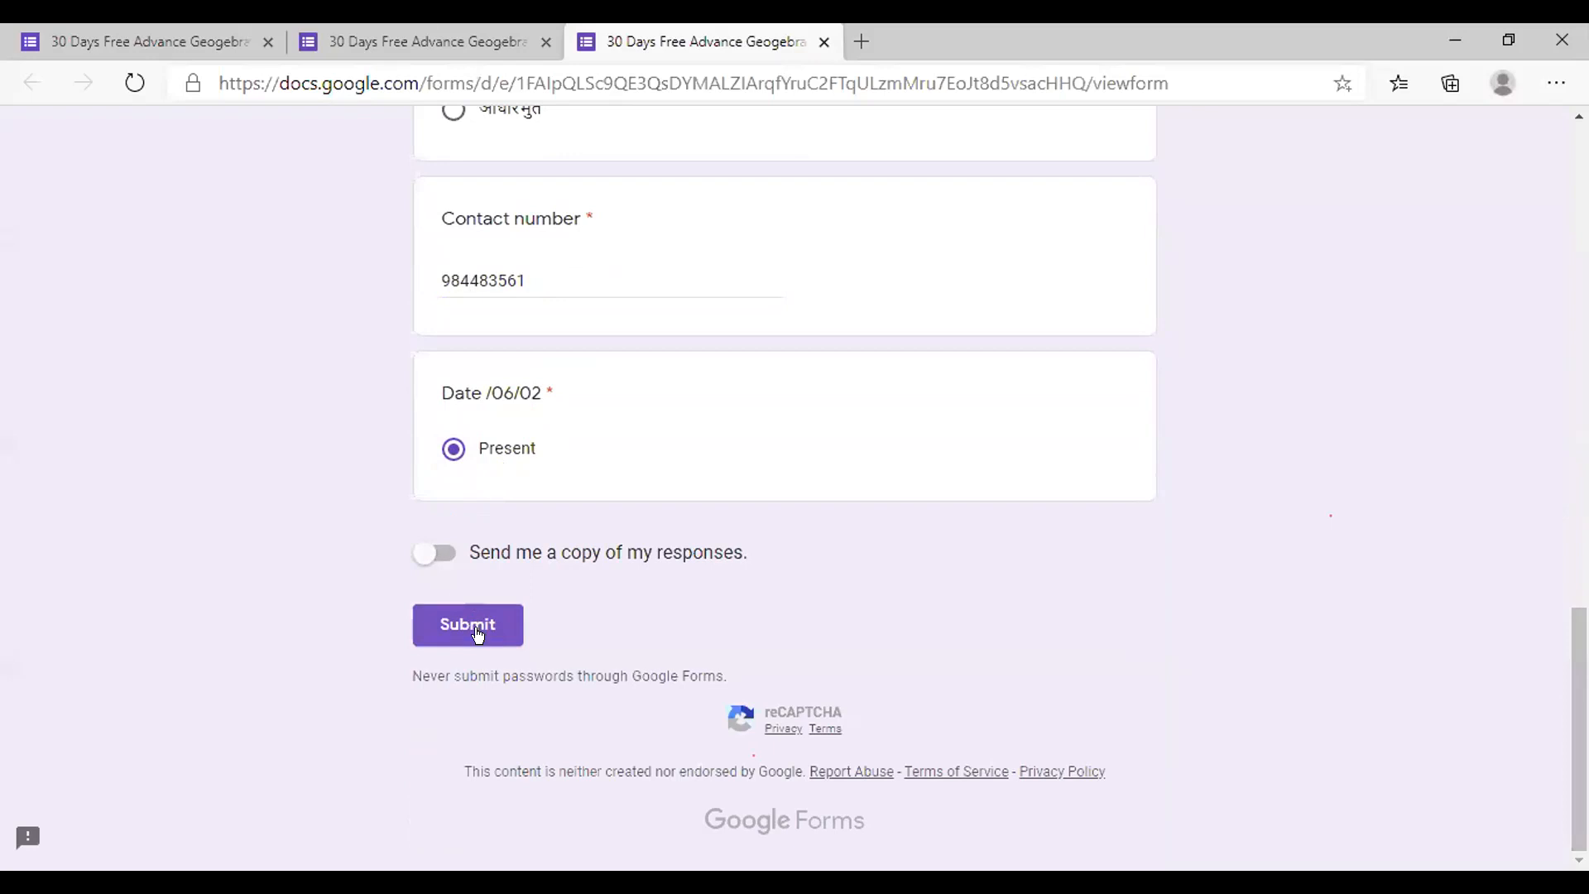
{"action": "left_click", "coordinate": [477, 635]}
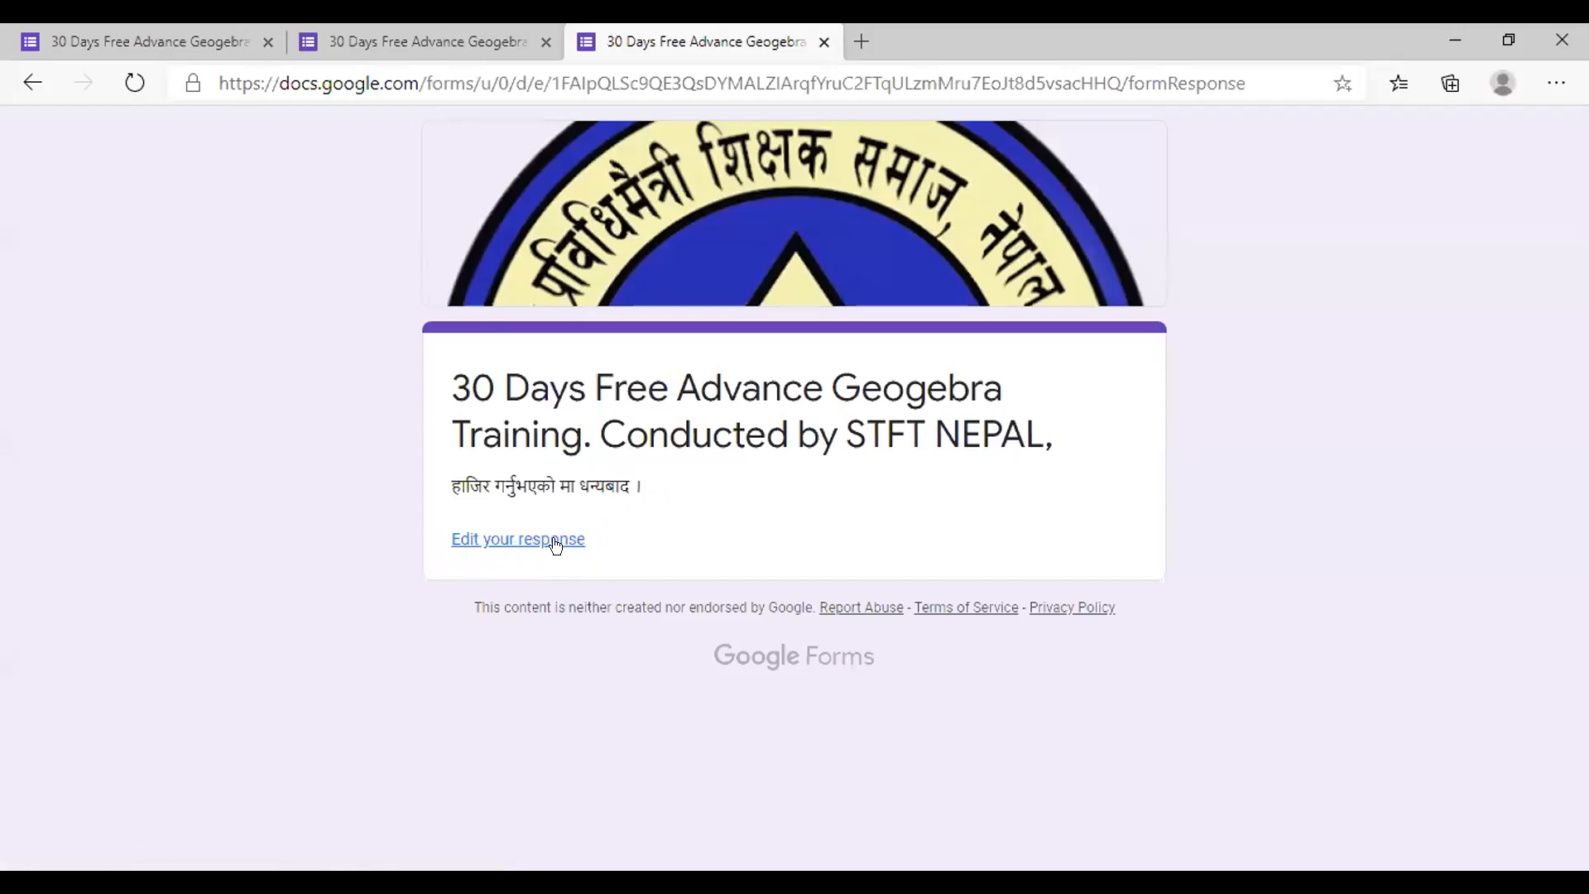
{"action": "left_click", "coordinate": [520, 543]}
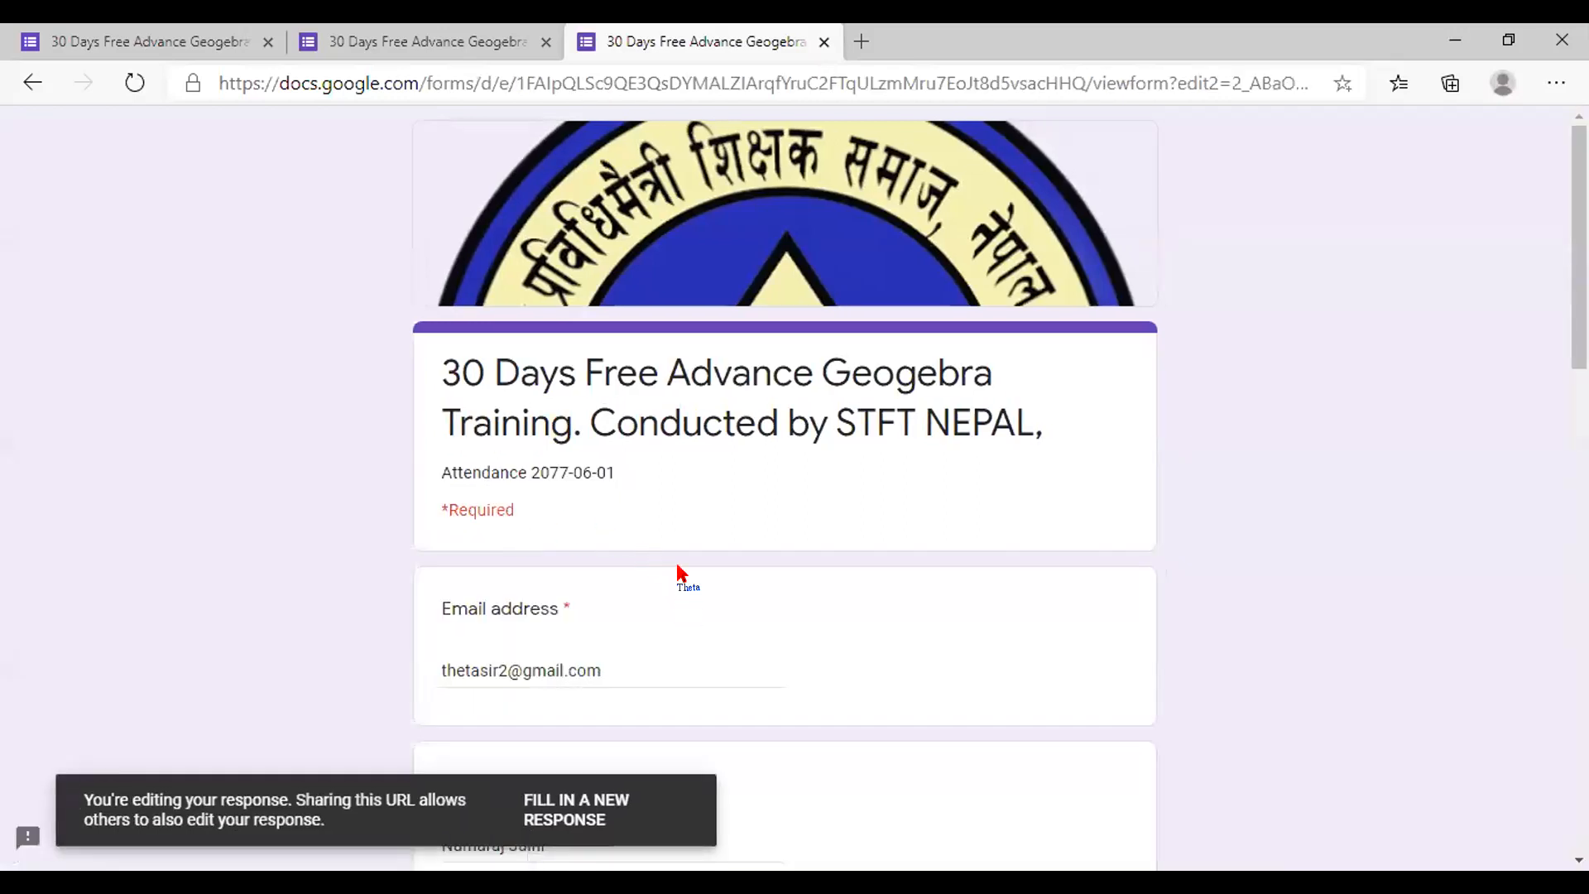
Add the missing digit to the contact number and resubmit the response
{"action": "scroll", "coordinate": [692, 584], "scroll_direction": "down", "scroll_amount": 10}
{"action": "scroll", "coordinate": [692, 583], "scroll_direction": "down", "scroll_amount": 9}
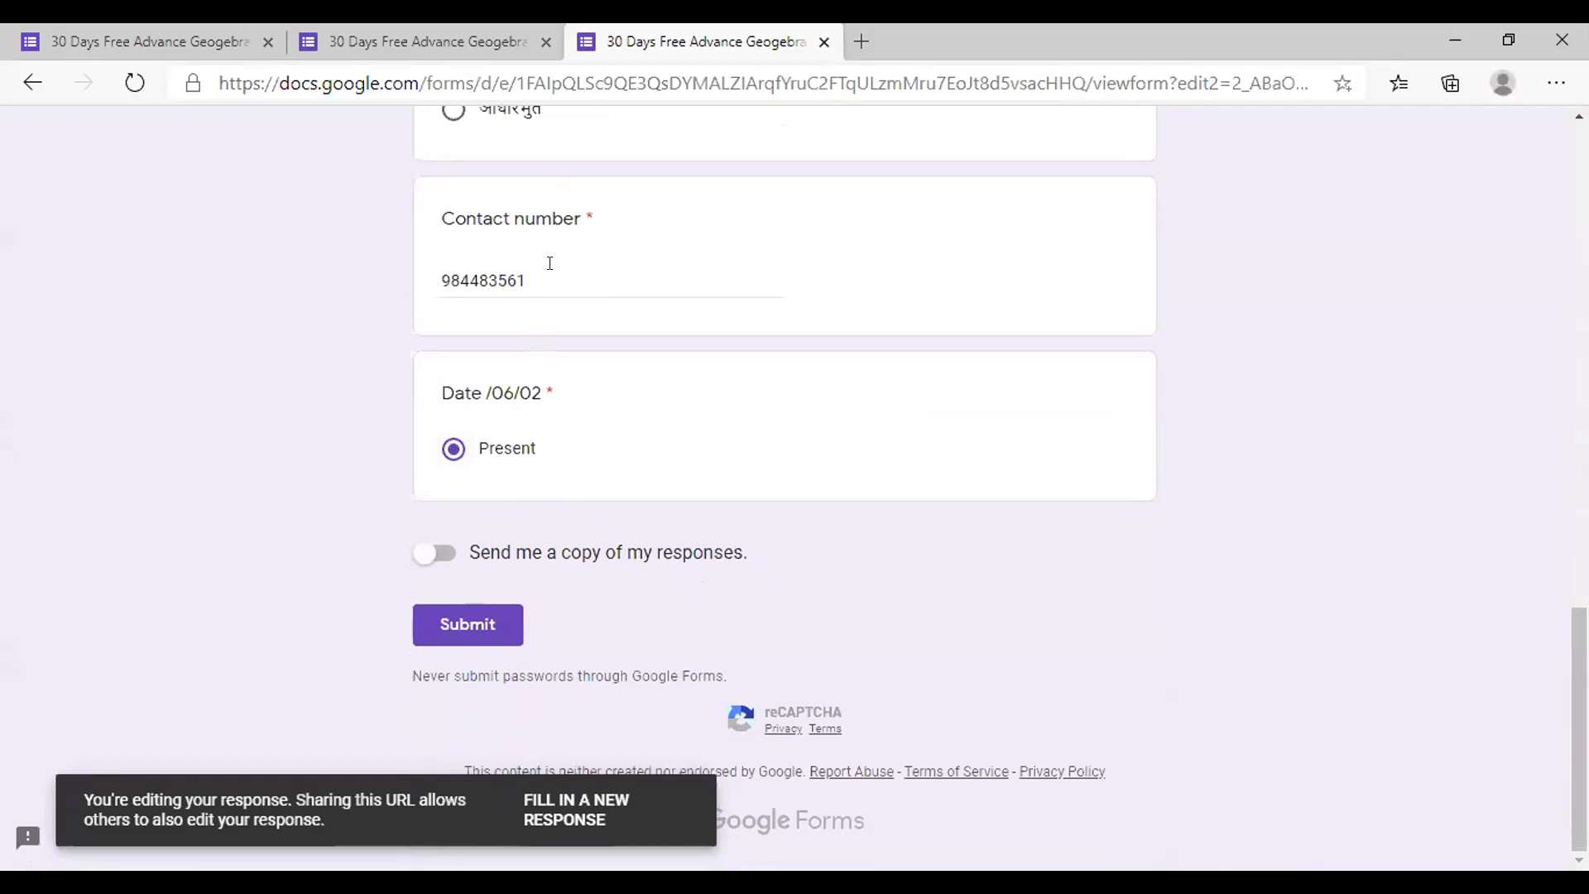
{"action": "left_click", "coordinate": [513, 283]}
{"action": "left_click", "coordinate": [468, 627]}
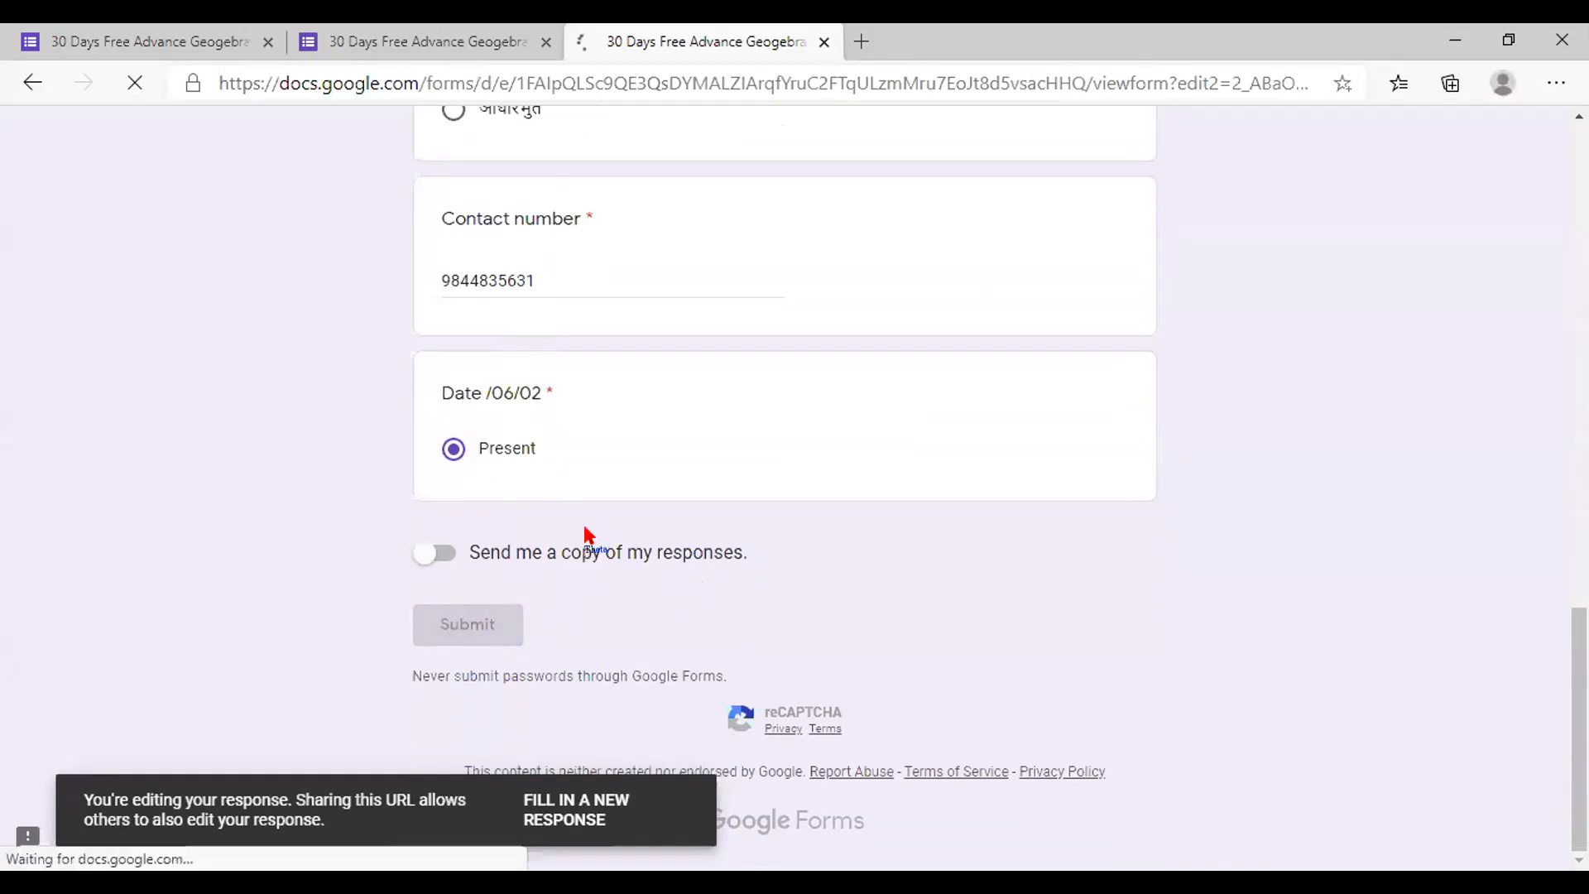